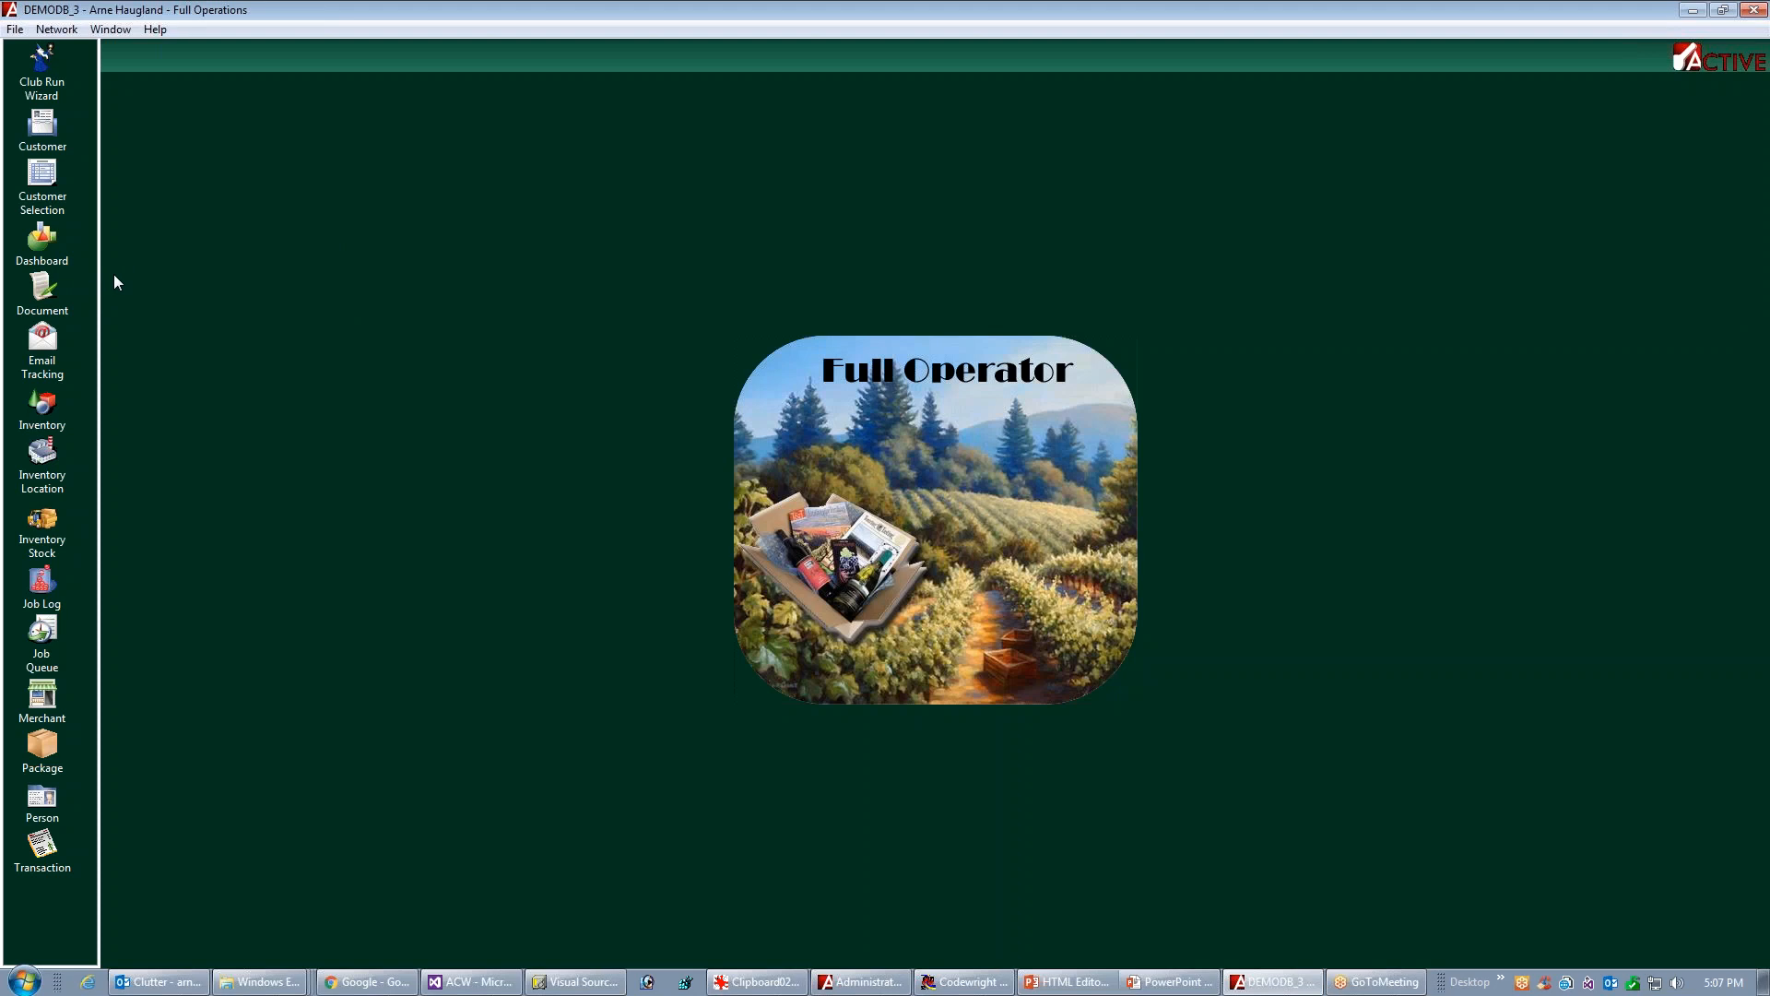
Open the document list and preview the stationery, Twitter, sales and bed-and-breakfast newsletter templates, closing the preview when done
{"action": "left_click", "coordinate": [41, 295]}
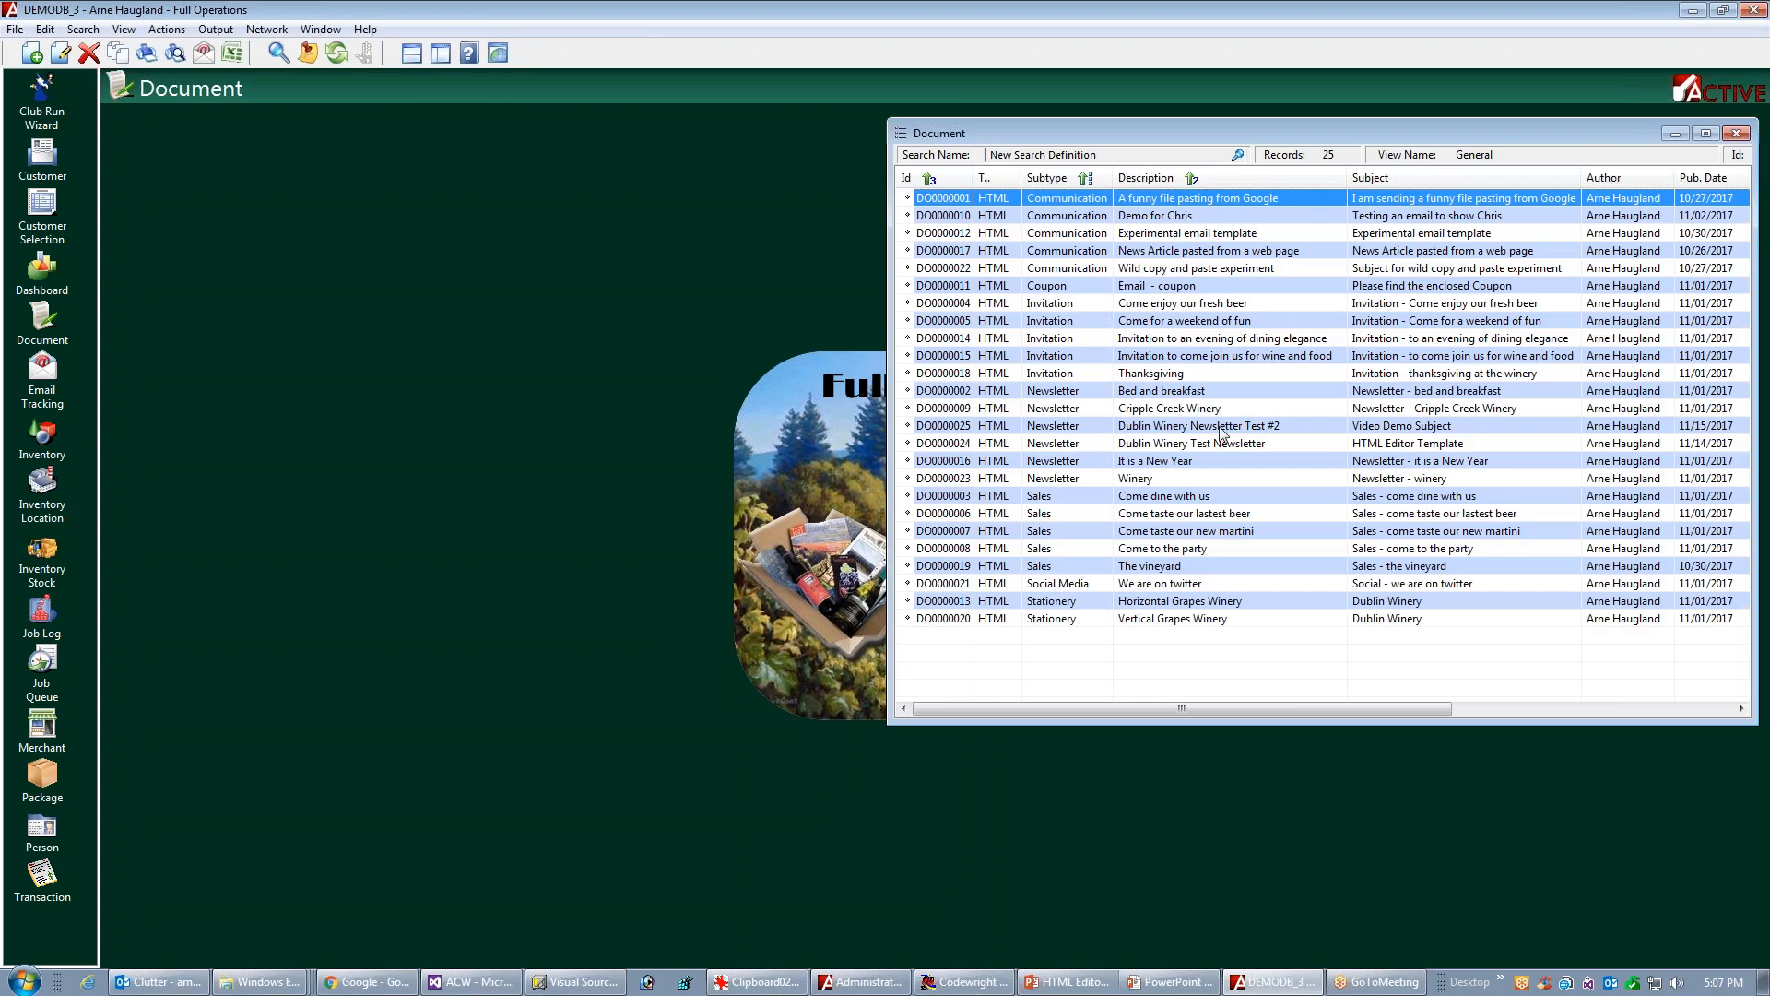
{"action": "left_click", "coordinate": [1116, 617]}
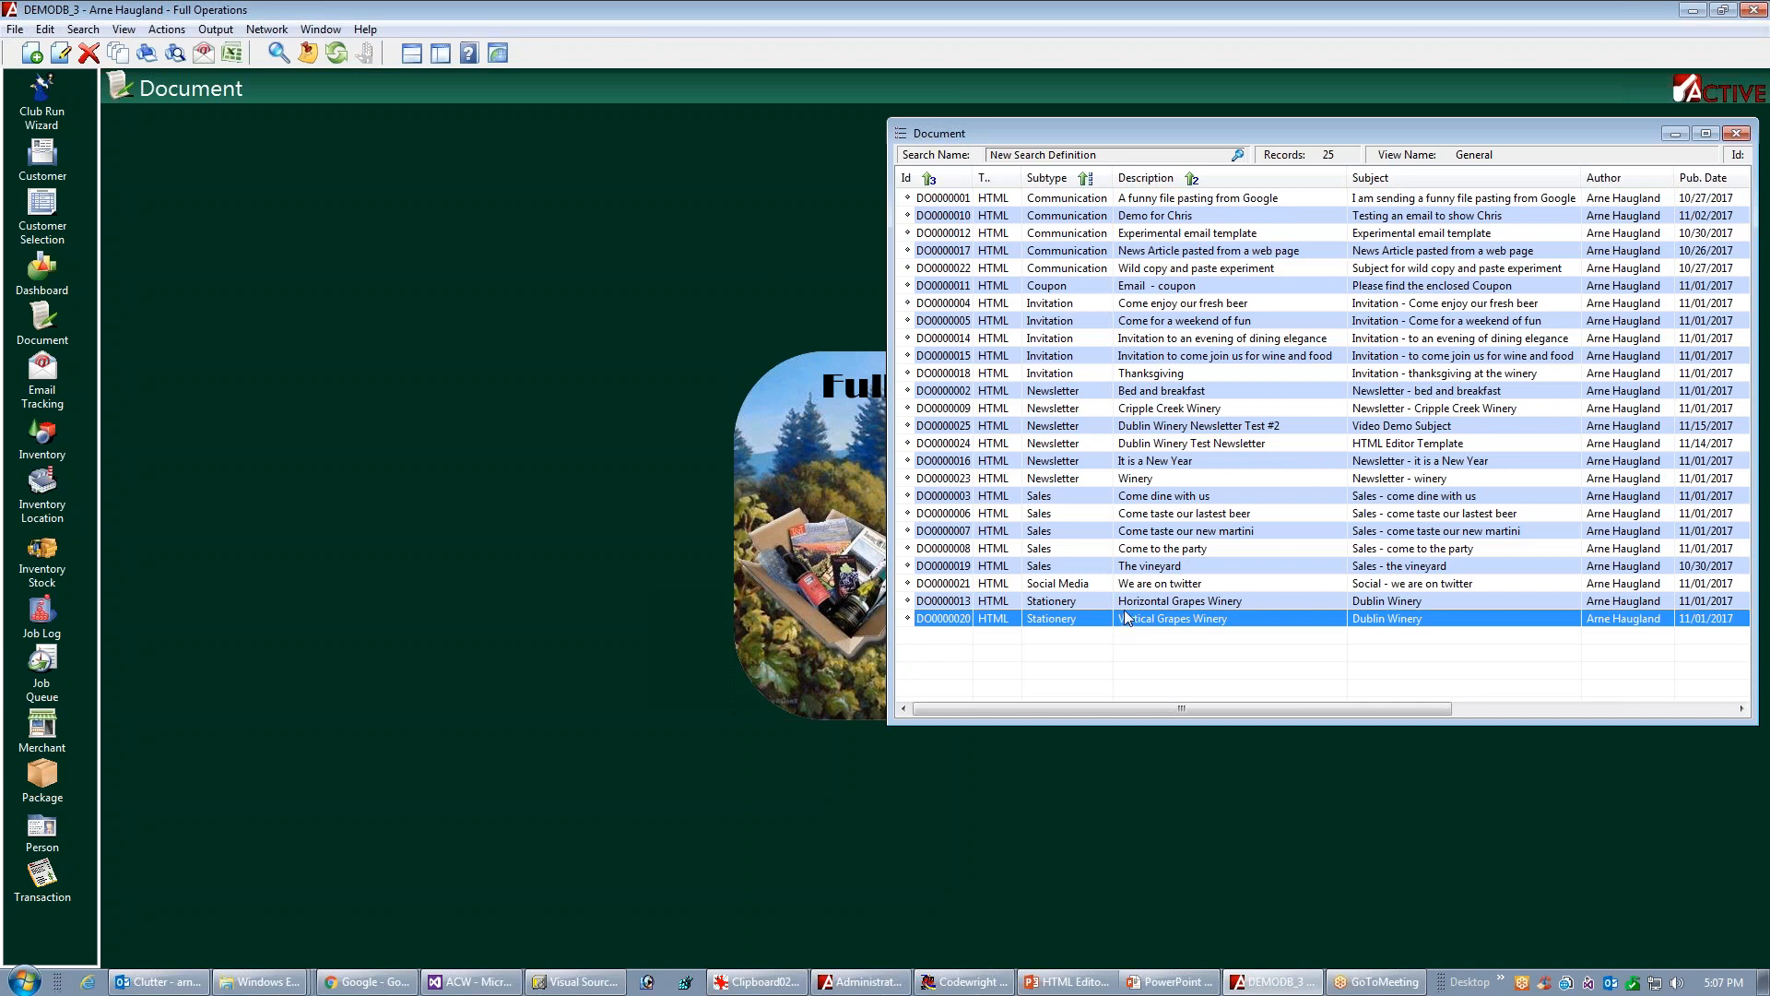
{"action": "double_click", "coordinate": [1125, 618]}
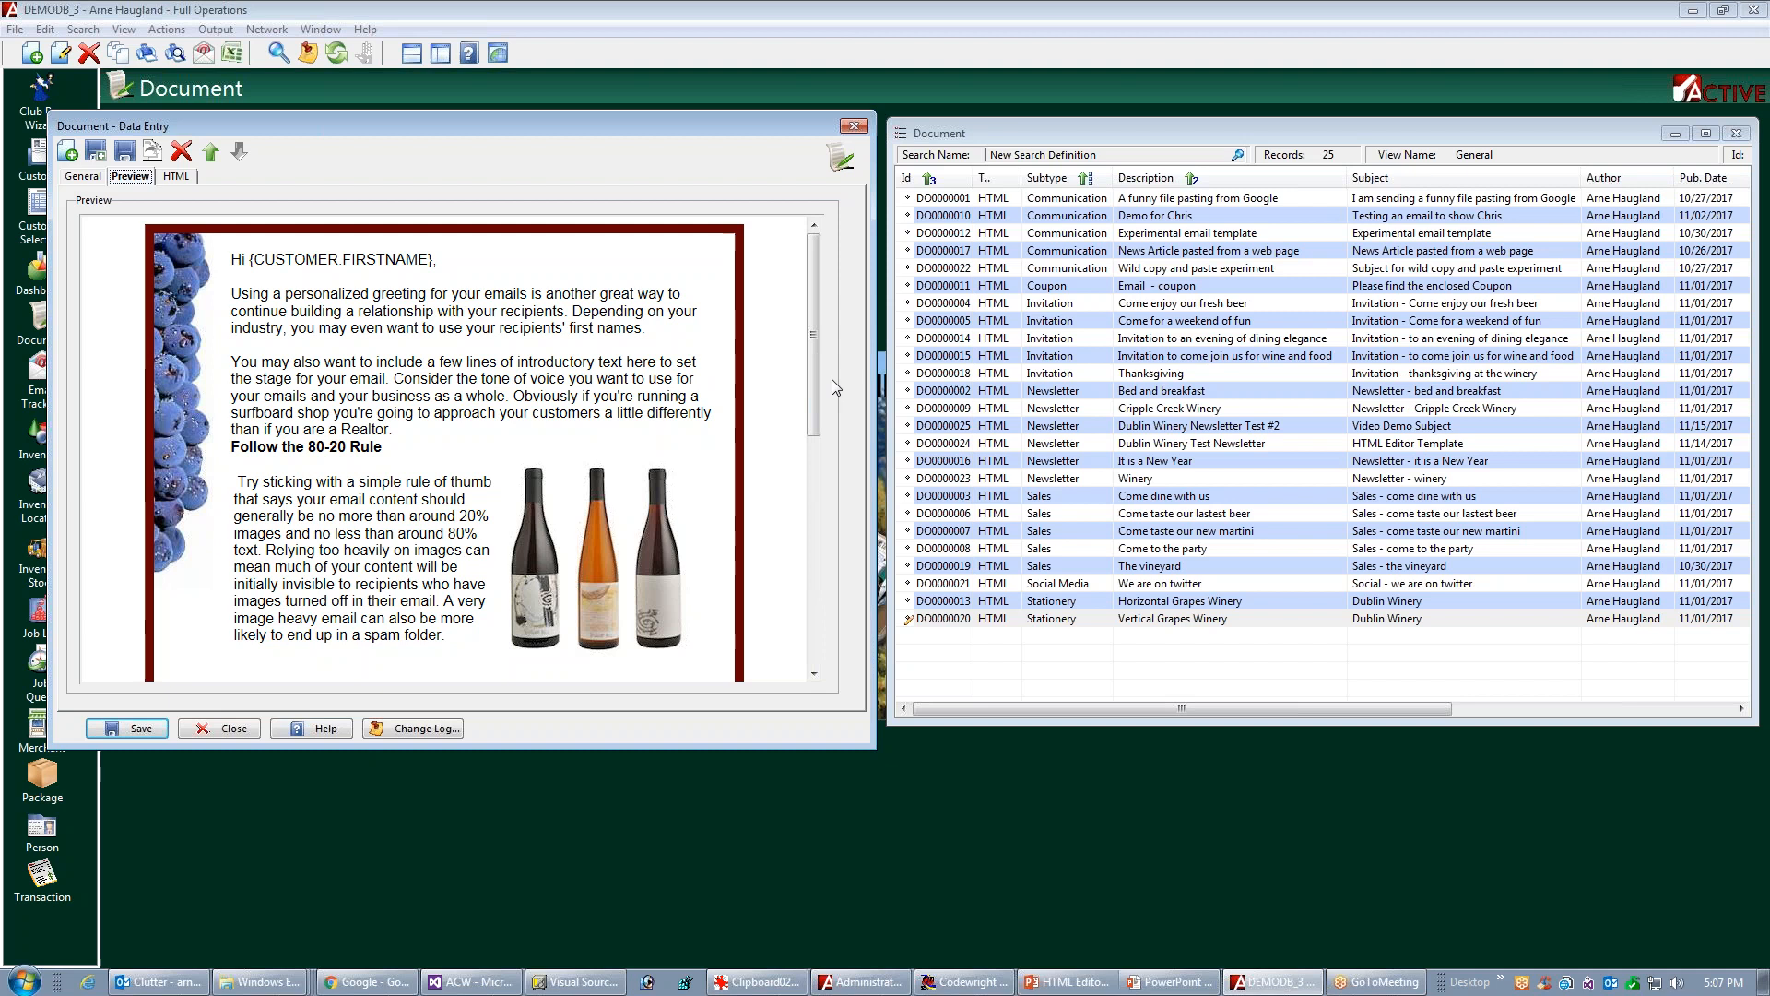
{"action": "left_click", "coordinate": [1142, 607]}
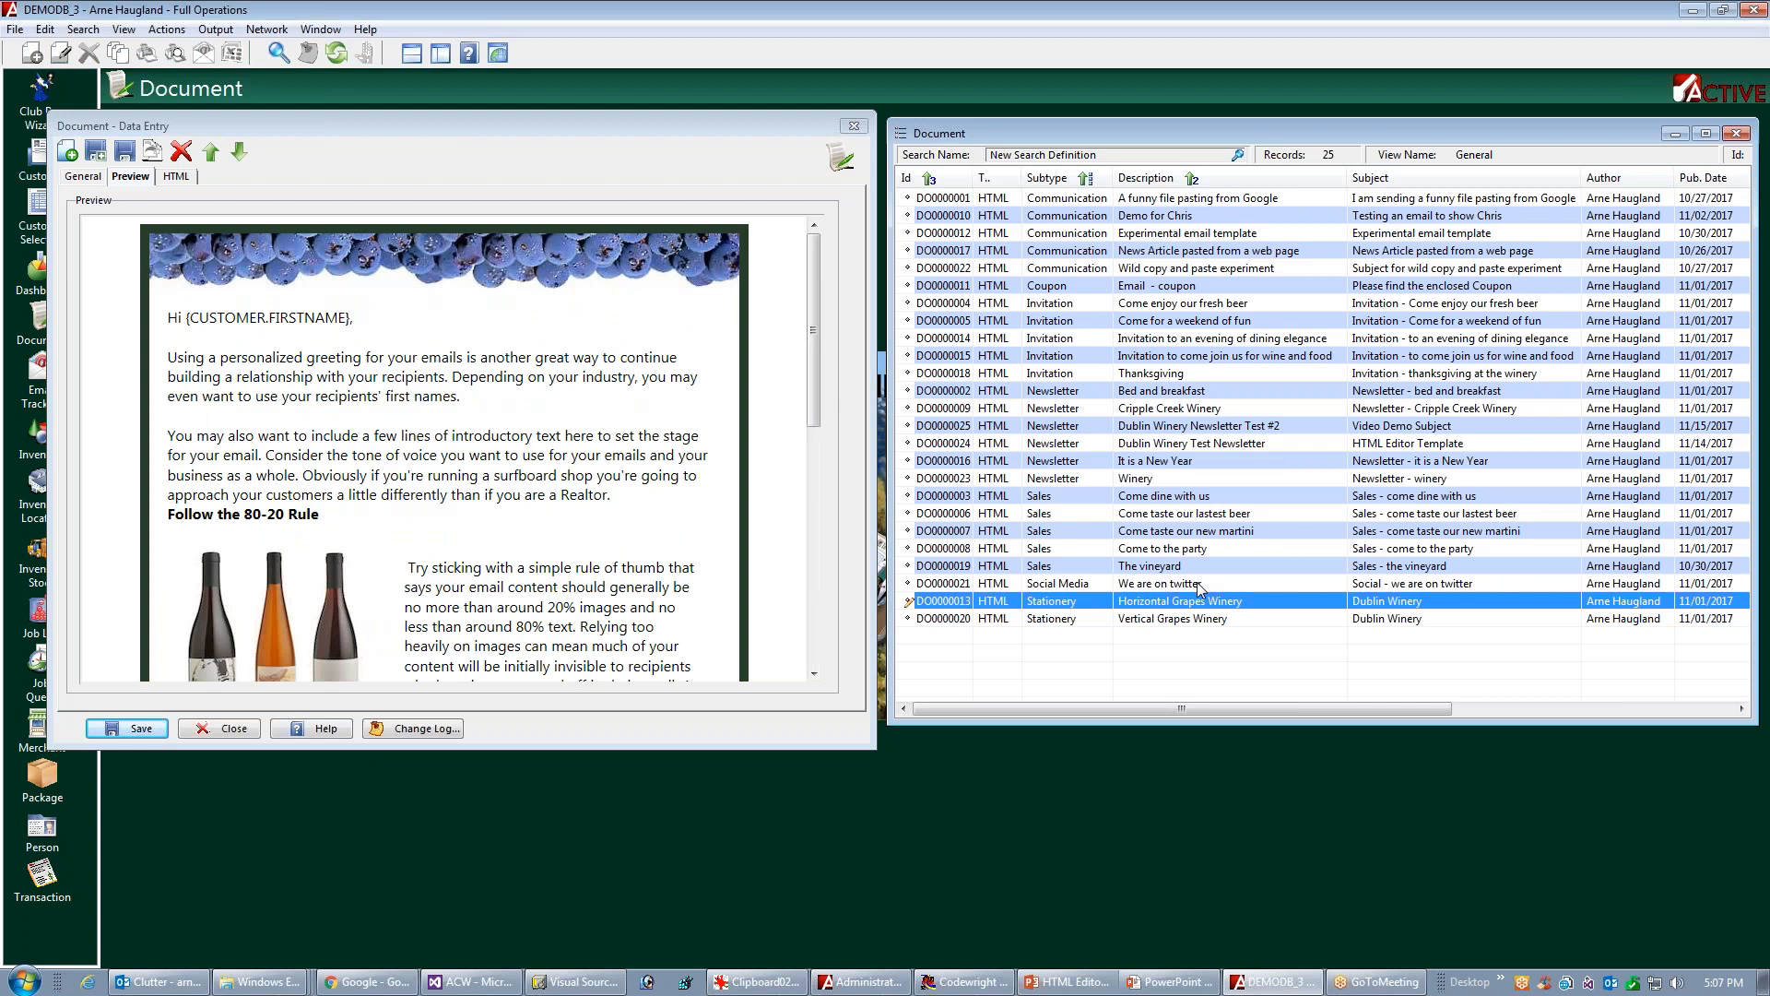
{"action": "left_click", "coordinate": [1169, 585]}
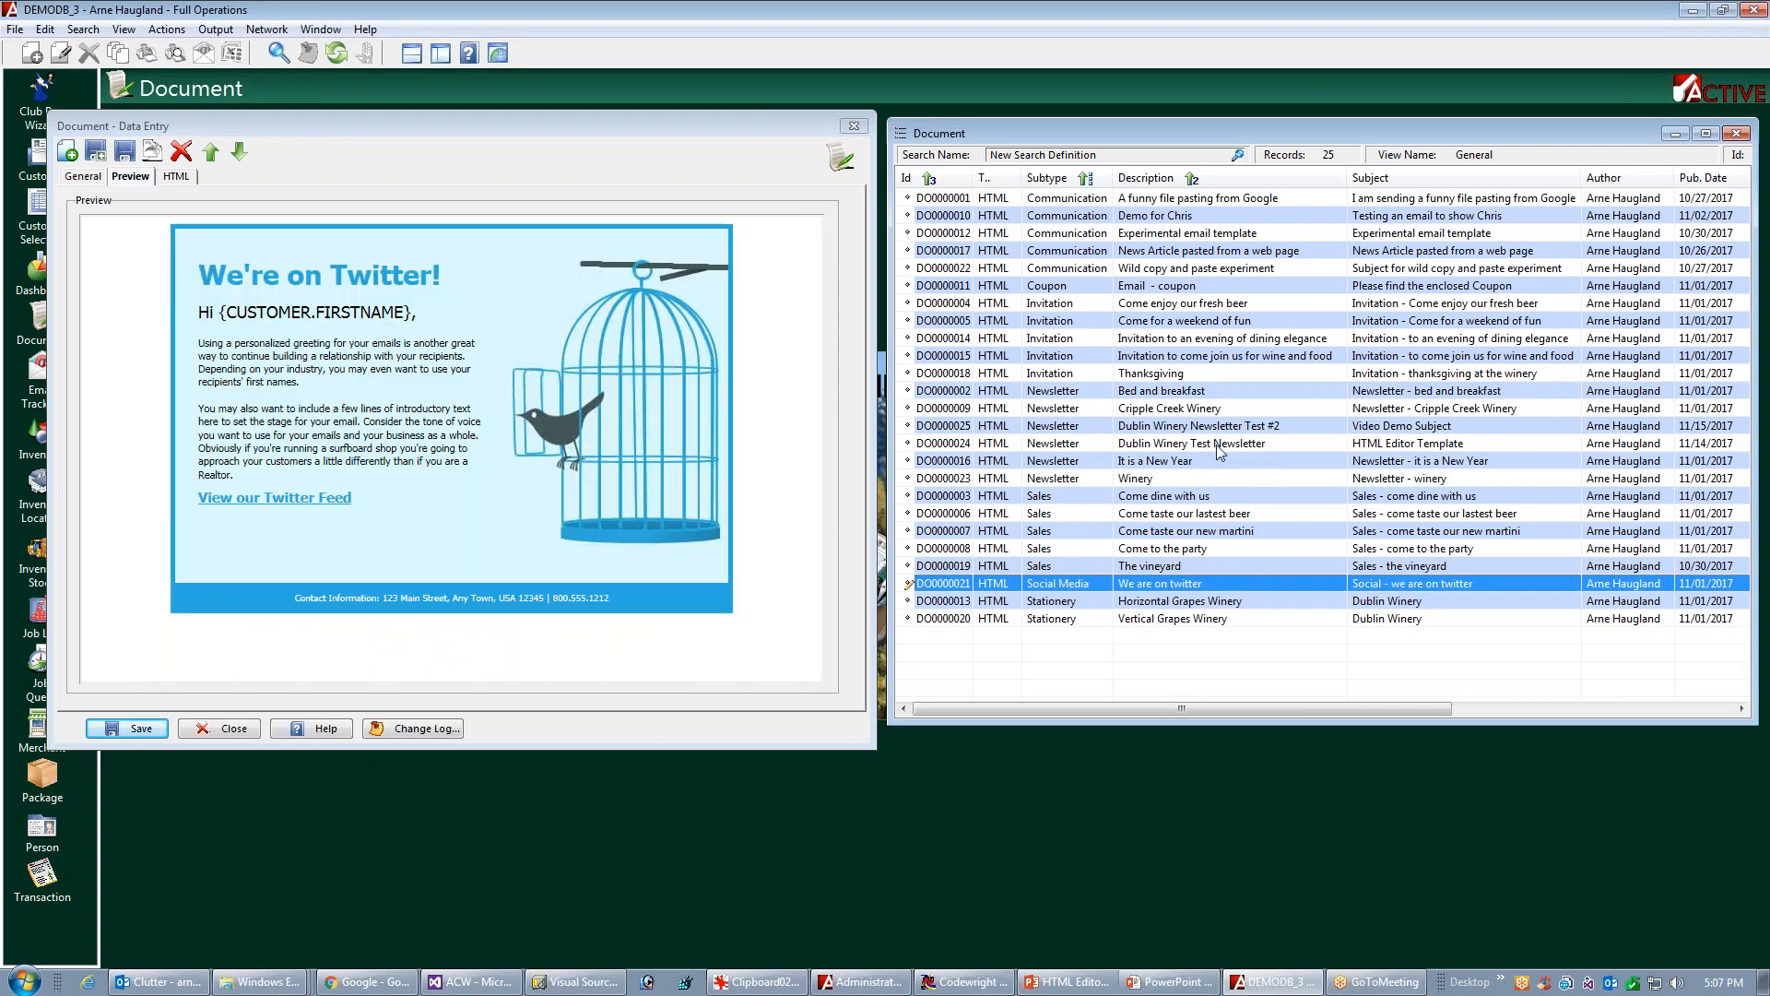
{"action": "left_click", "coordinate": [1193, 497]}
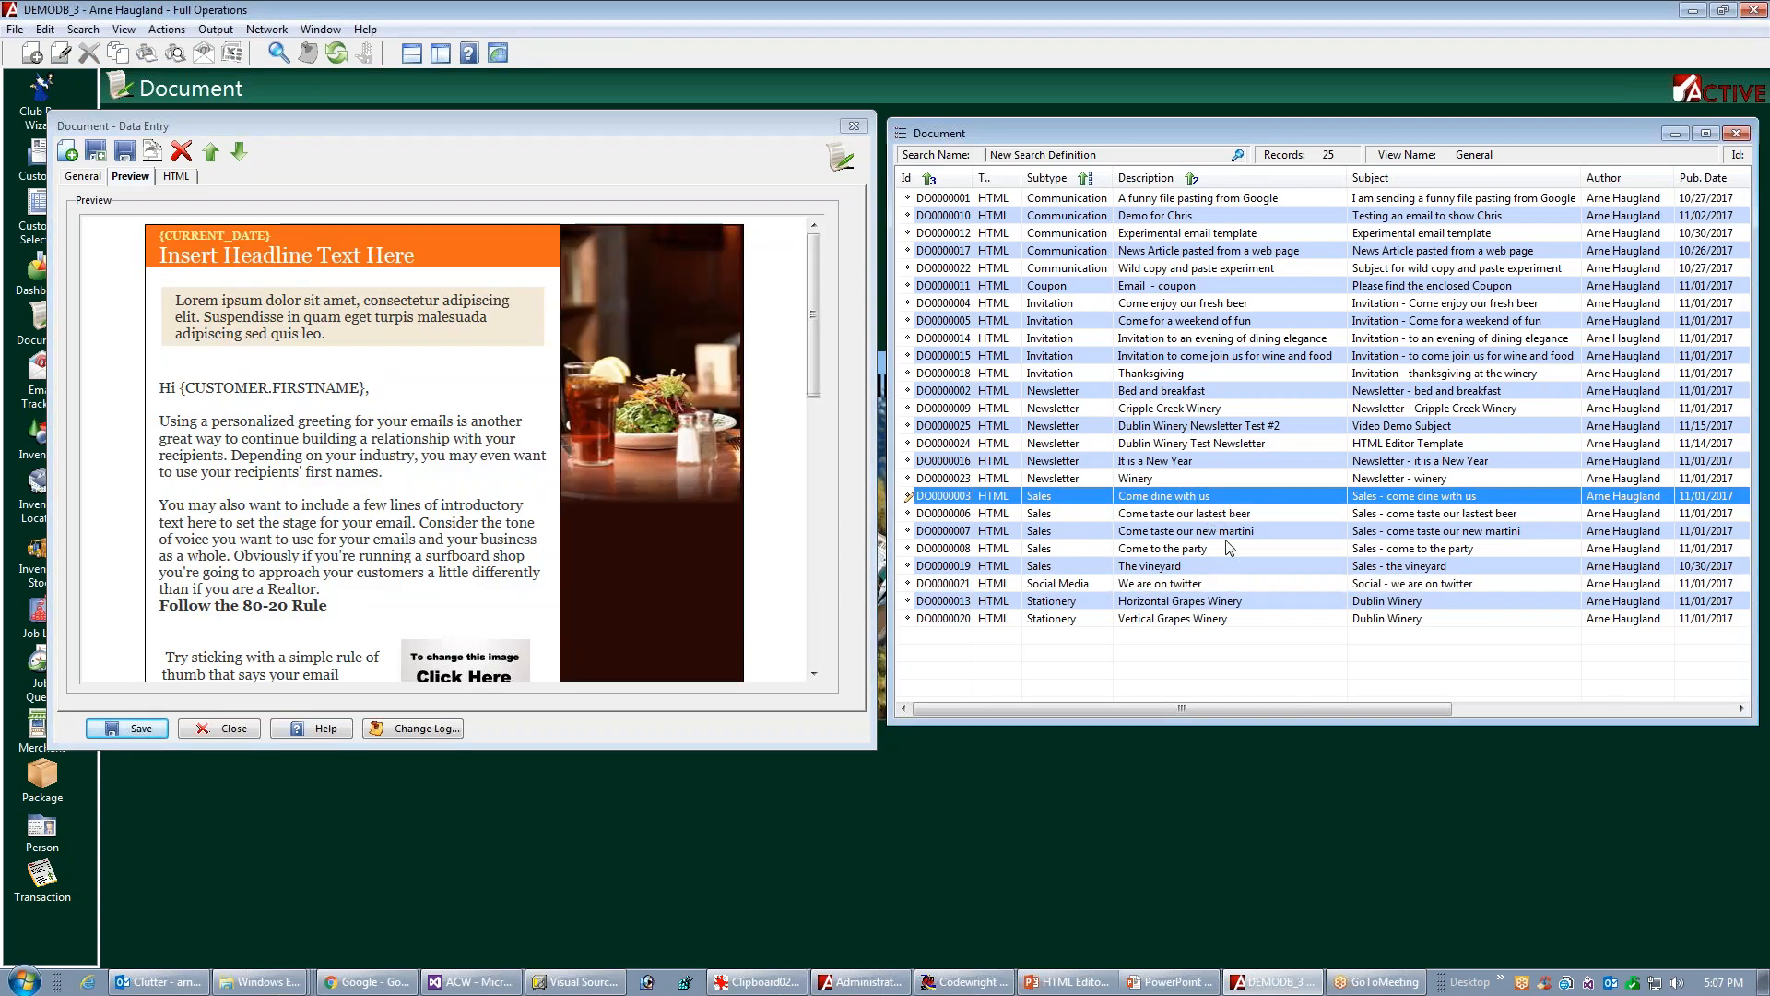
{"action": "left_click", "coordinate": [1173, 551]}
{"action": "left_click", "coordinate": [1166, 394]}
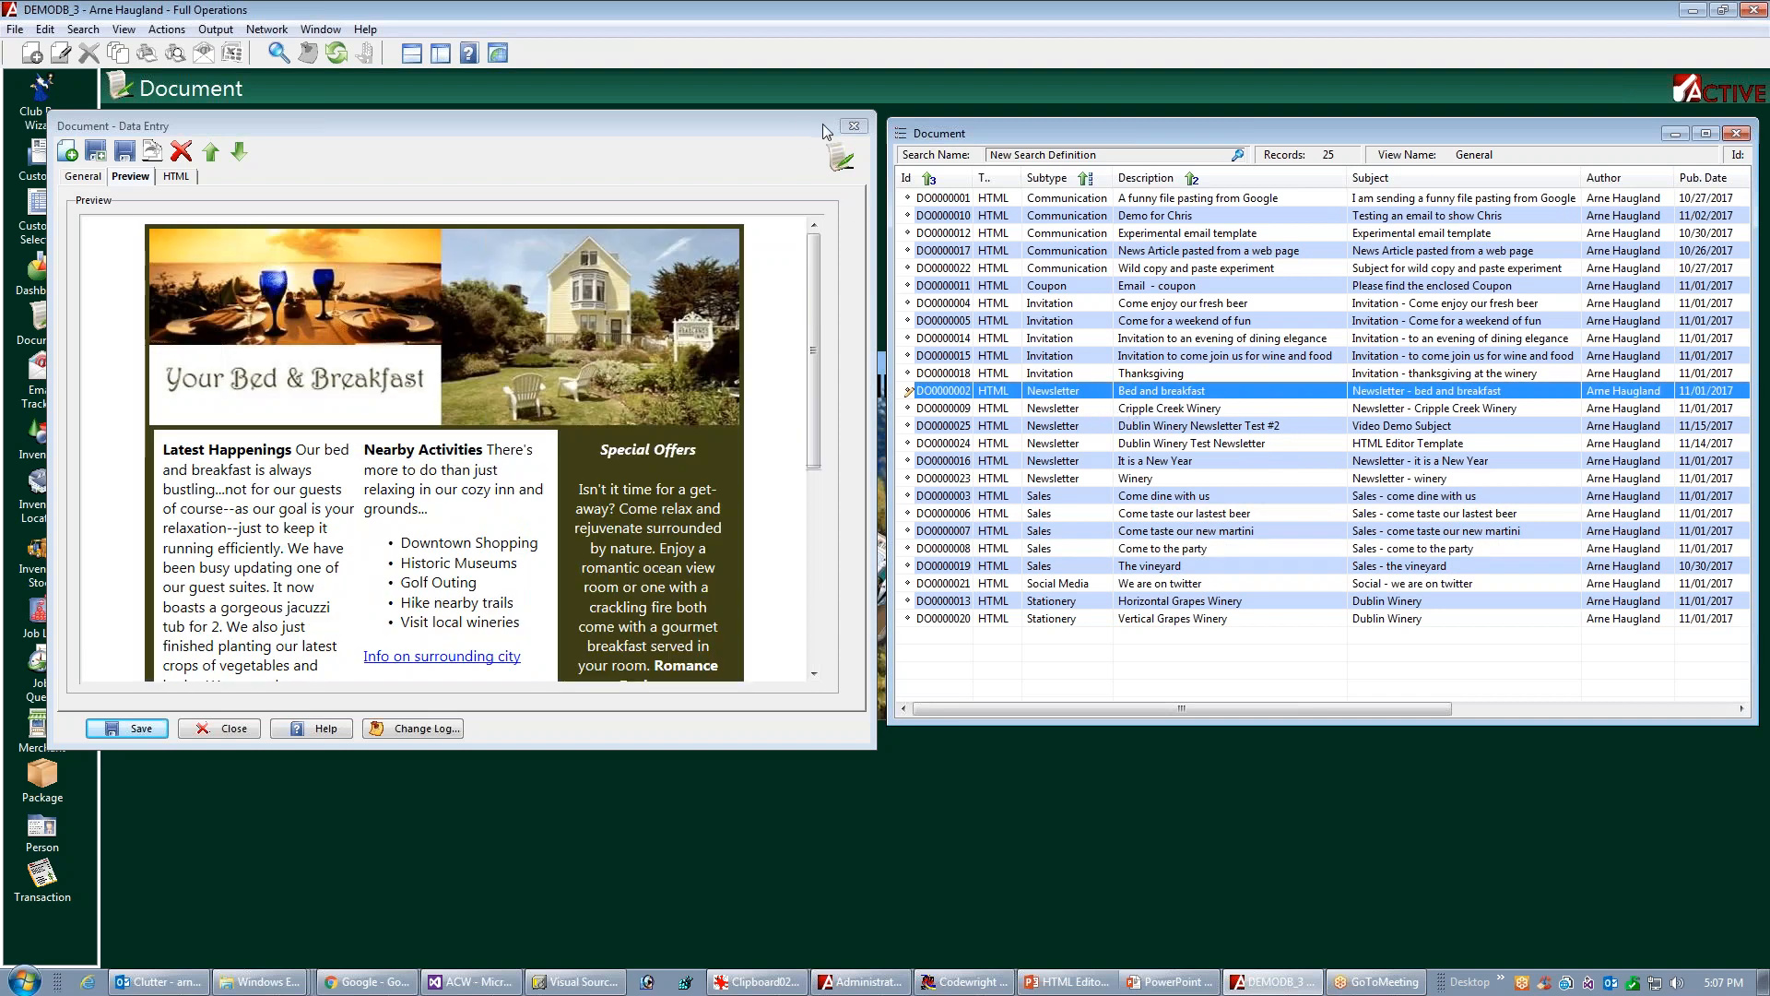
{"action": "left_click", "coordinate": [852, 126]}
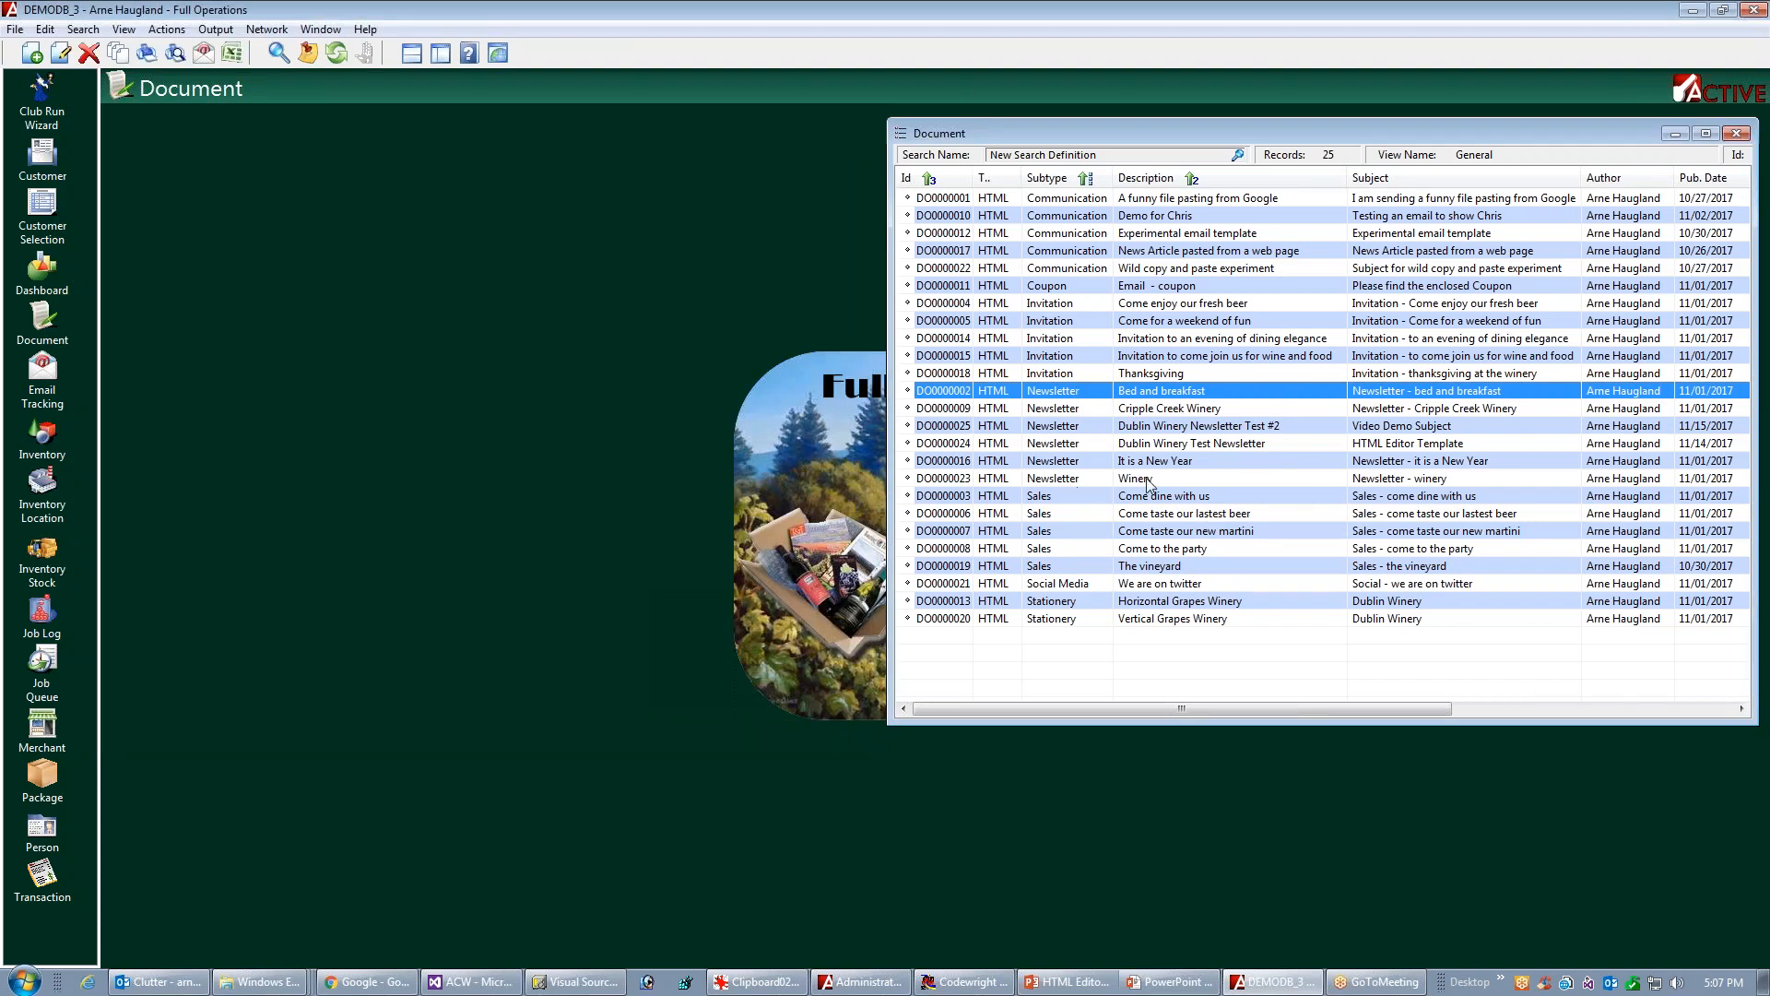
Start creating a new HTML document from the document list and maximize the editor window
{"action": "left_click", "coordinate": [1128, 529]}
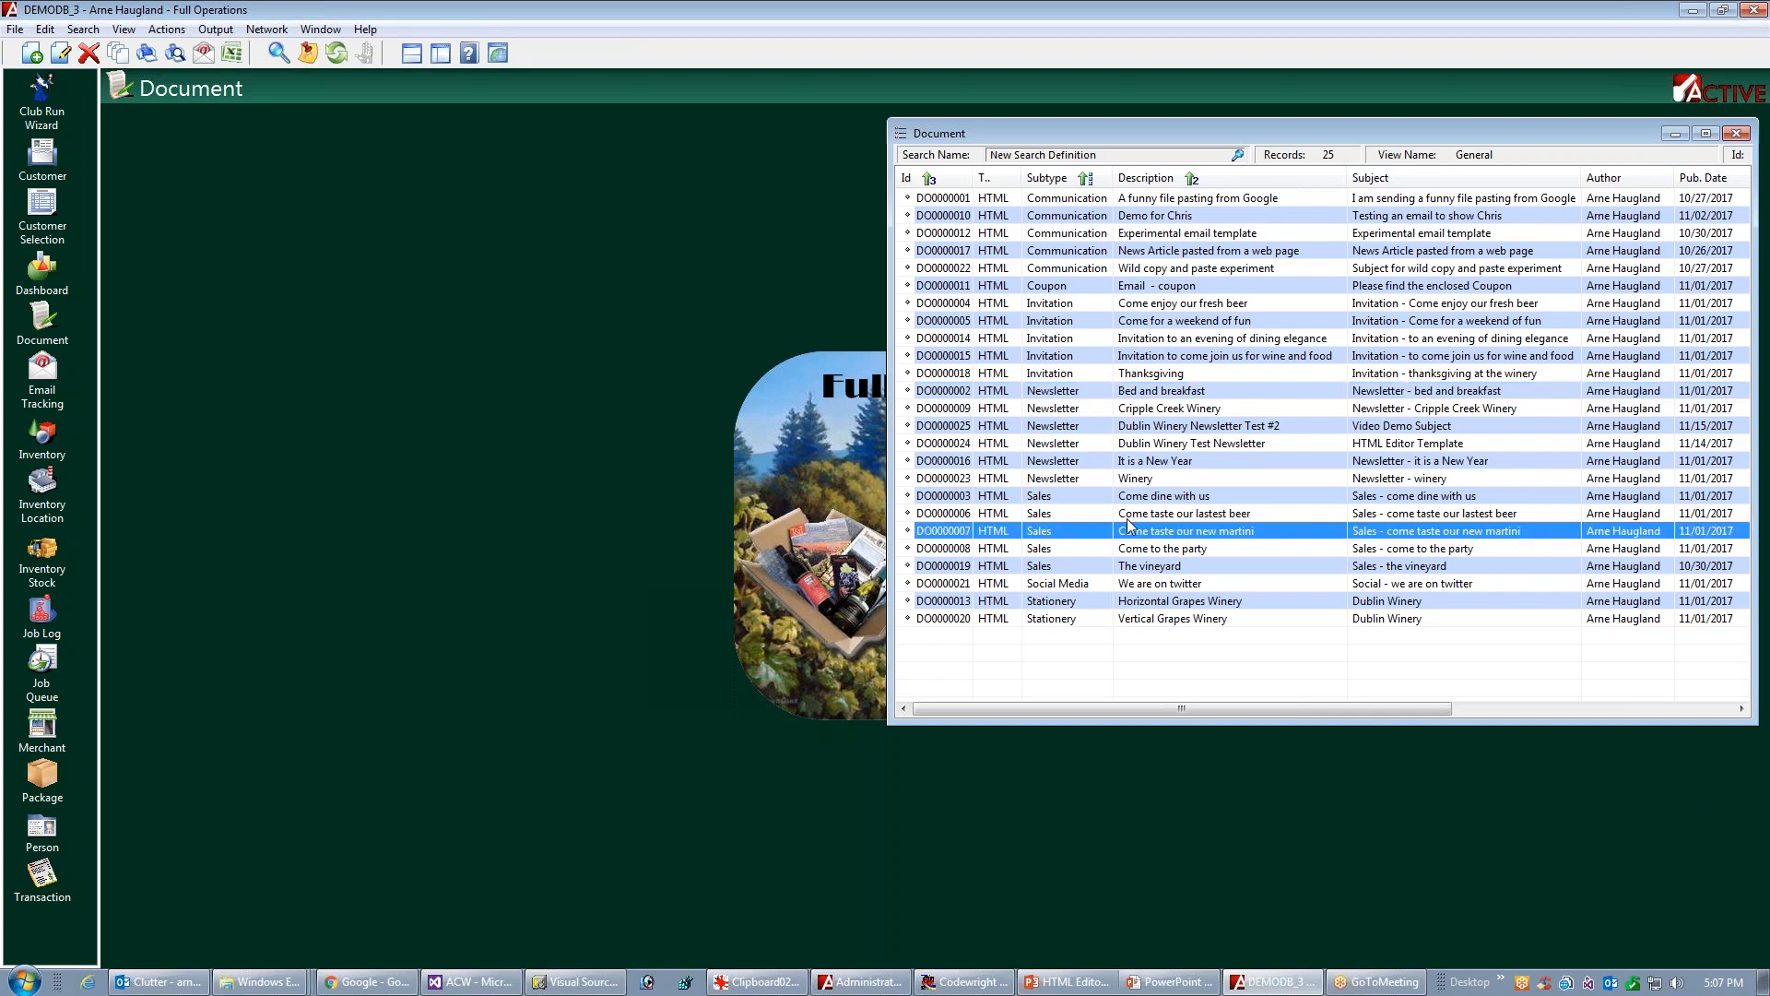
{"action": "right_click", "coordinate": [1159, 521]}
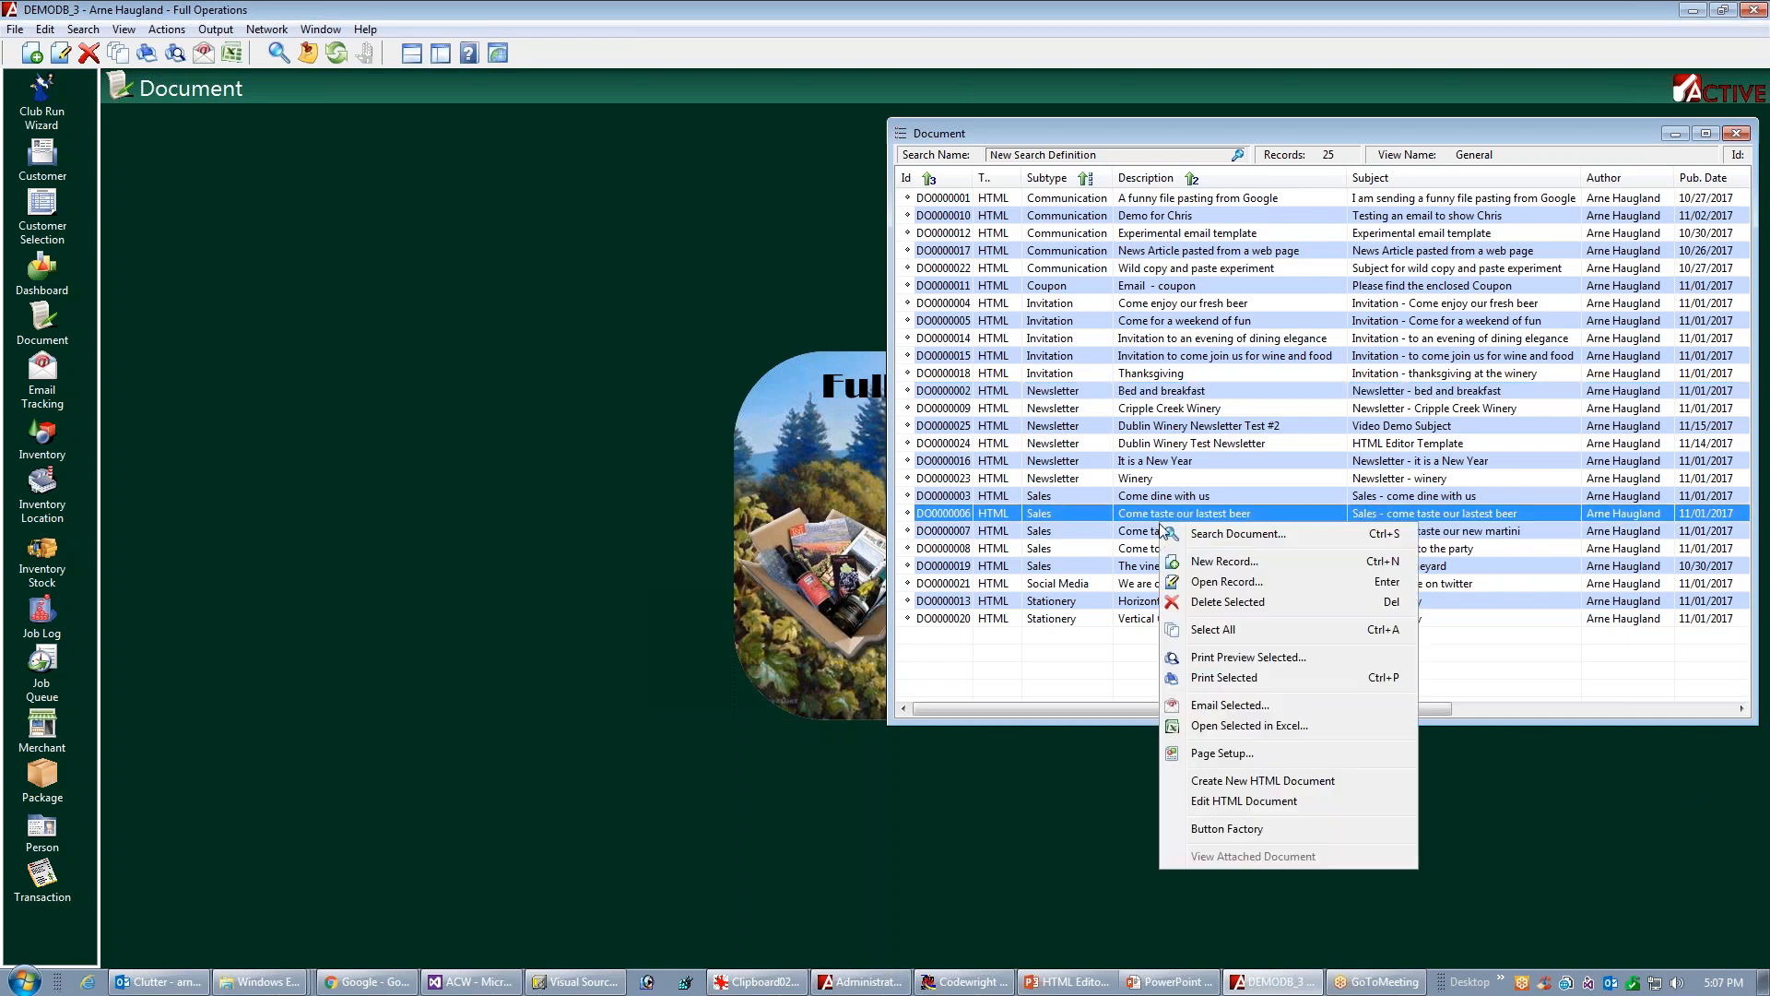
{"action": "left_click", "coordinate": [1251, 784]}
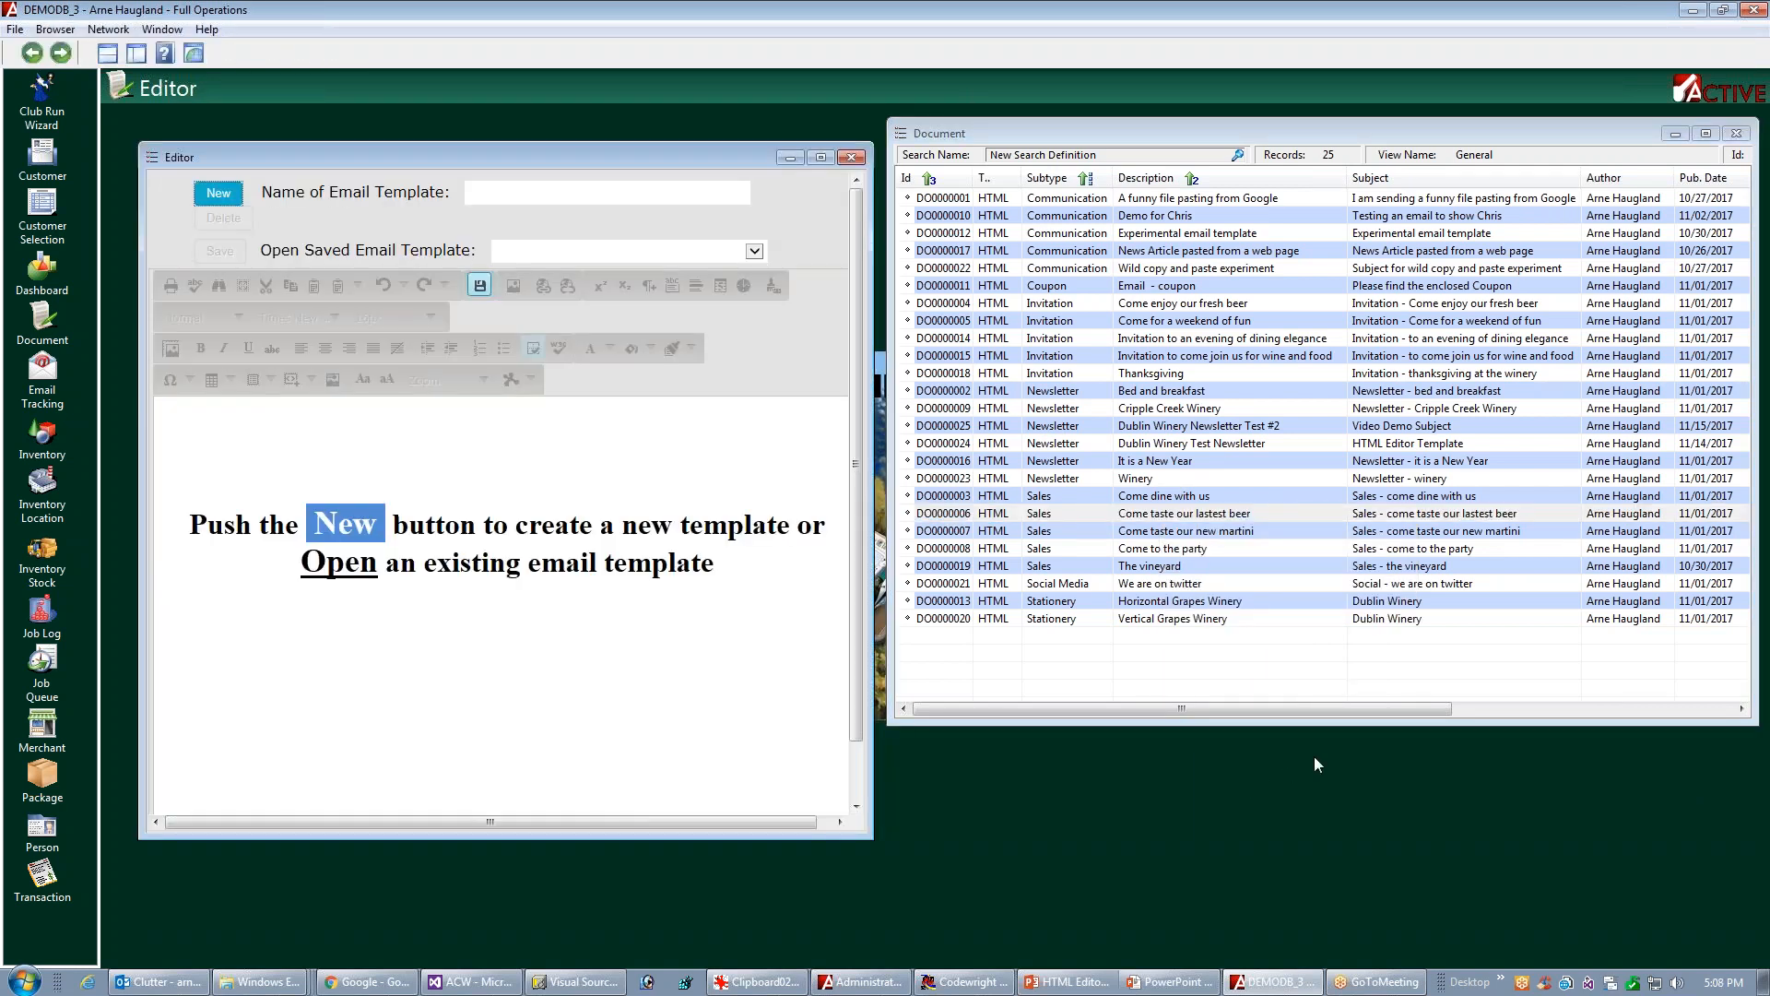
{"action": "left_click", "coordinate": [820, 157]}
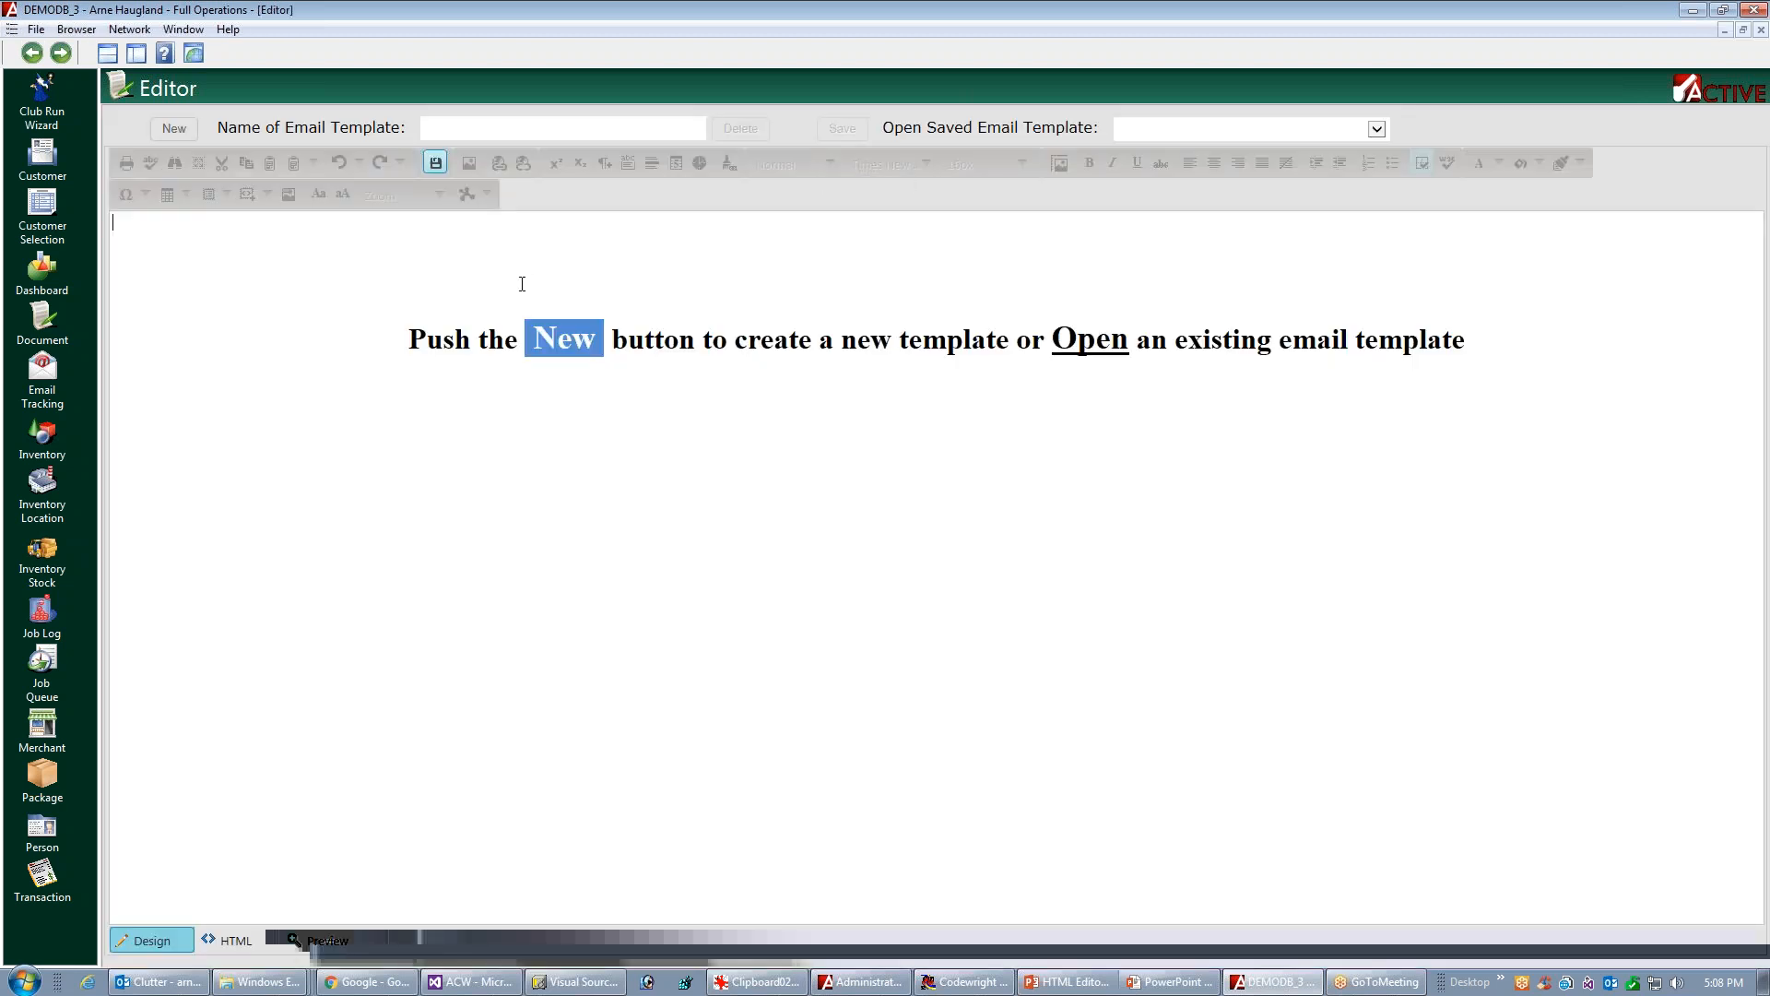
Create a new email template named "Dublin Winery Newsletter for Video", save it, and check the list of saved templates
{"action": "left_click", "coordinate": [174, 128]}
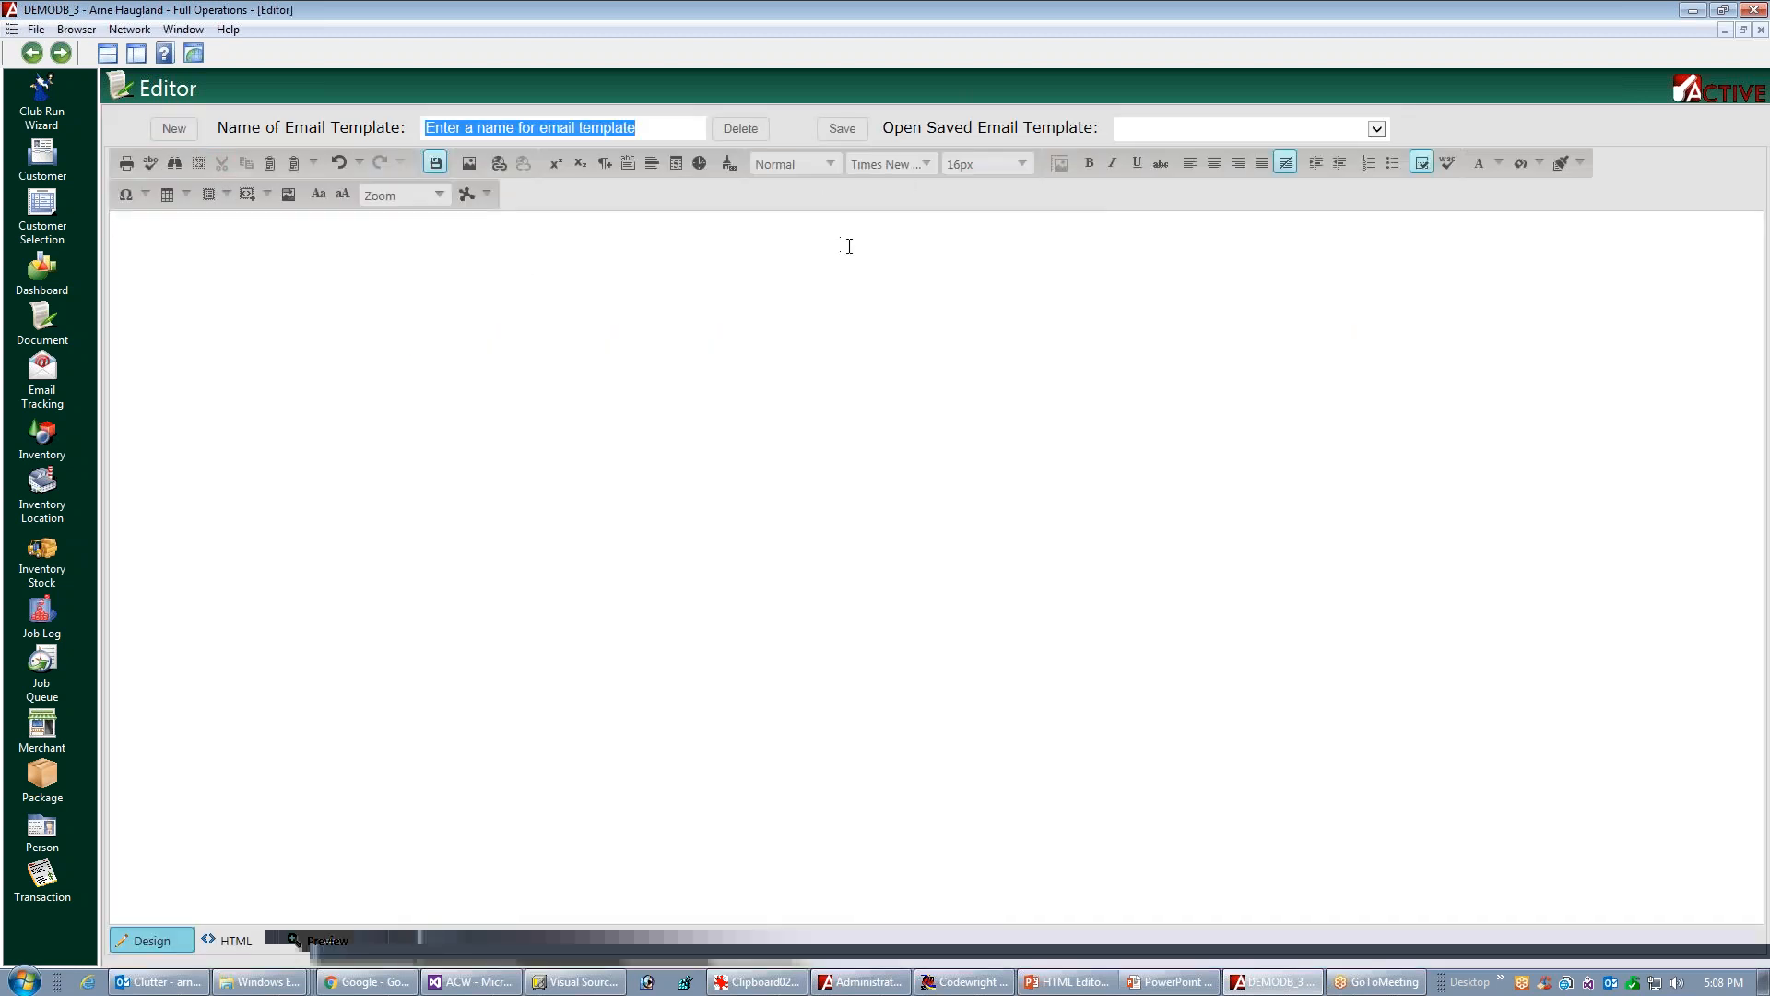
{"action": "type", "text": "D"}
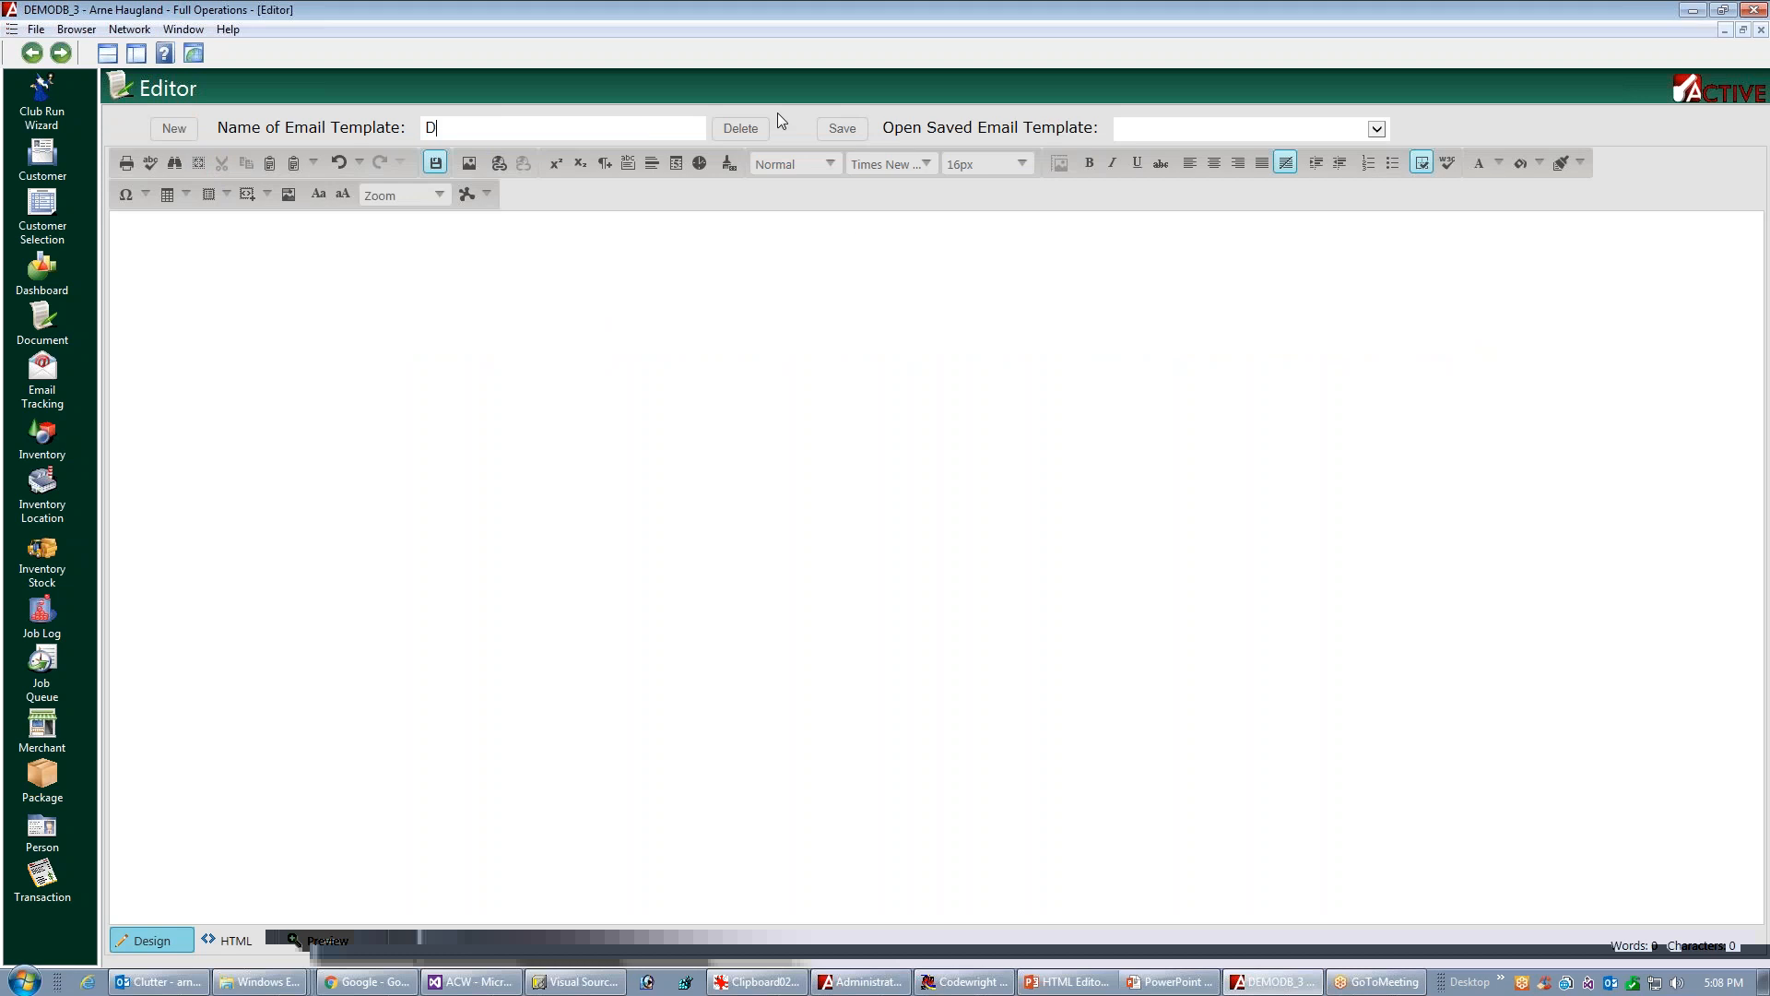
{"action": "type", "text": "ublin Winery Newsletter"}
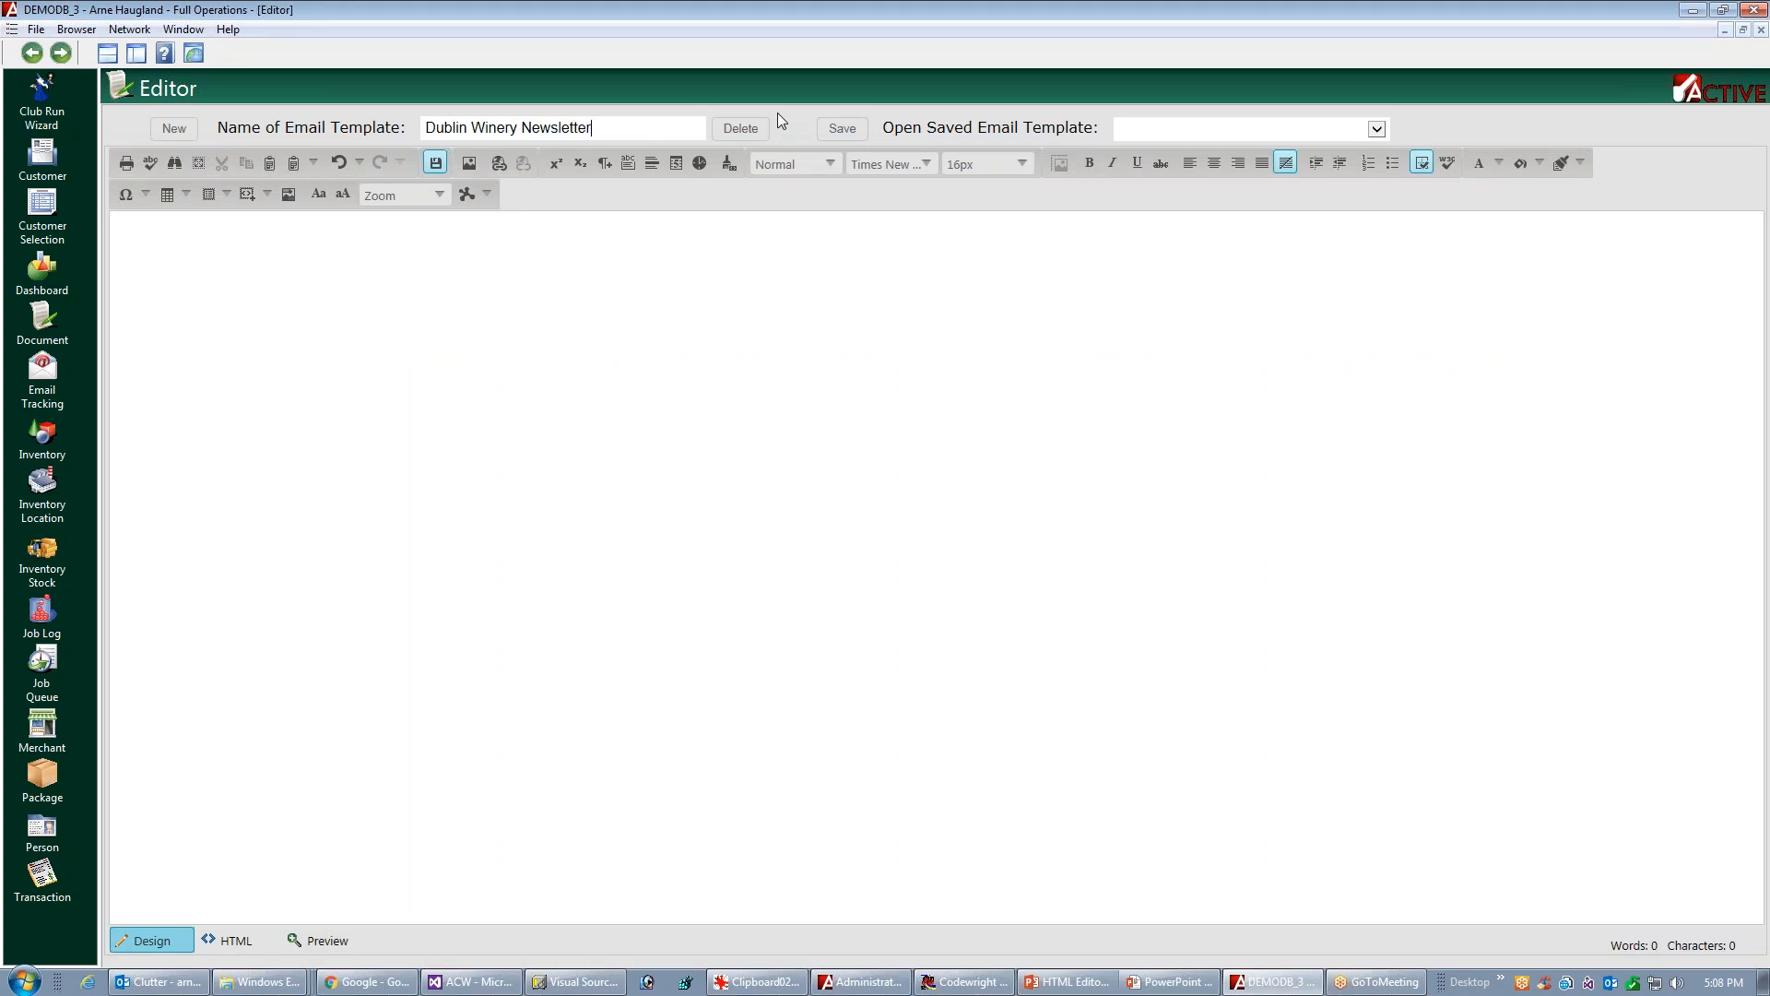
{"action": "type", "text": " for Video"}
{"action": "left_click", "coordinate": [842, 128]}
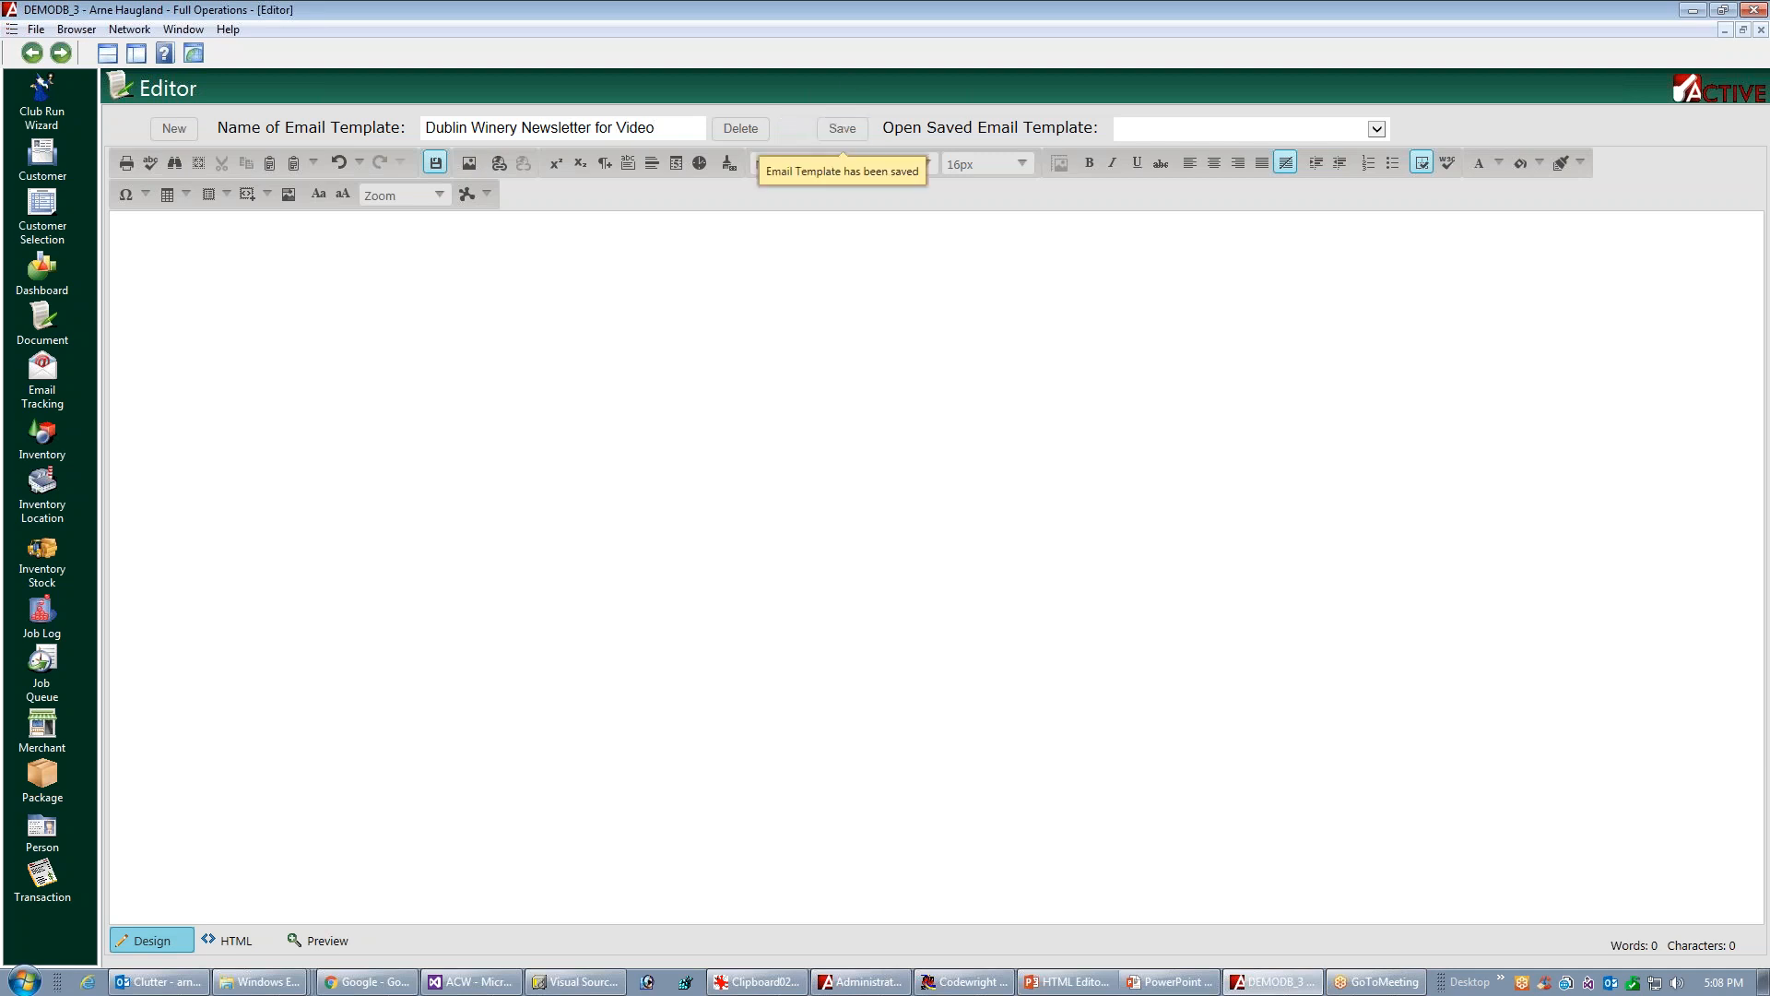
{"action": "left_click", "coordinate": [1377, 129]}
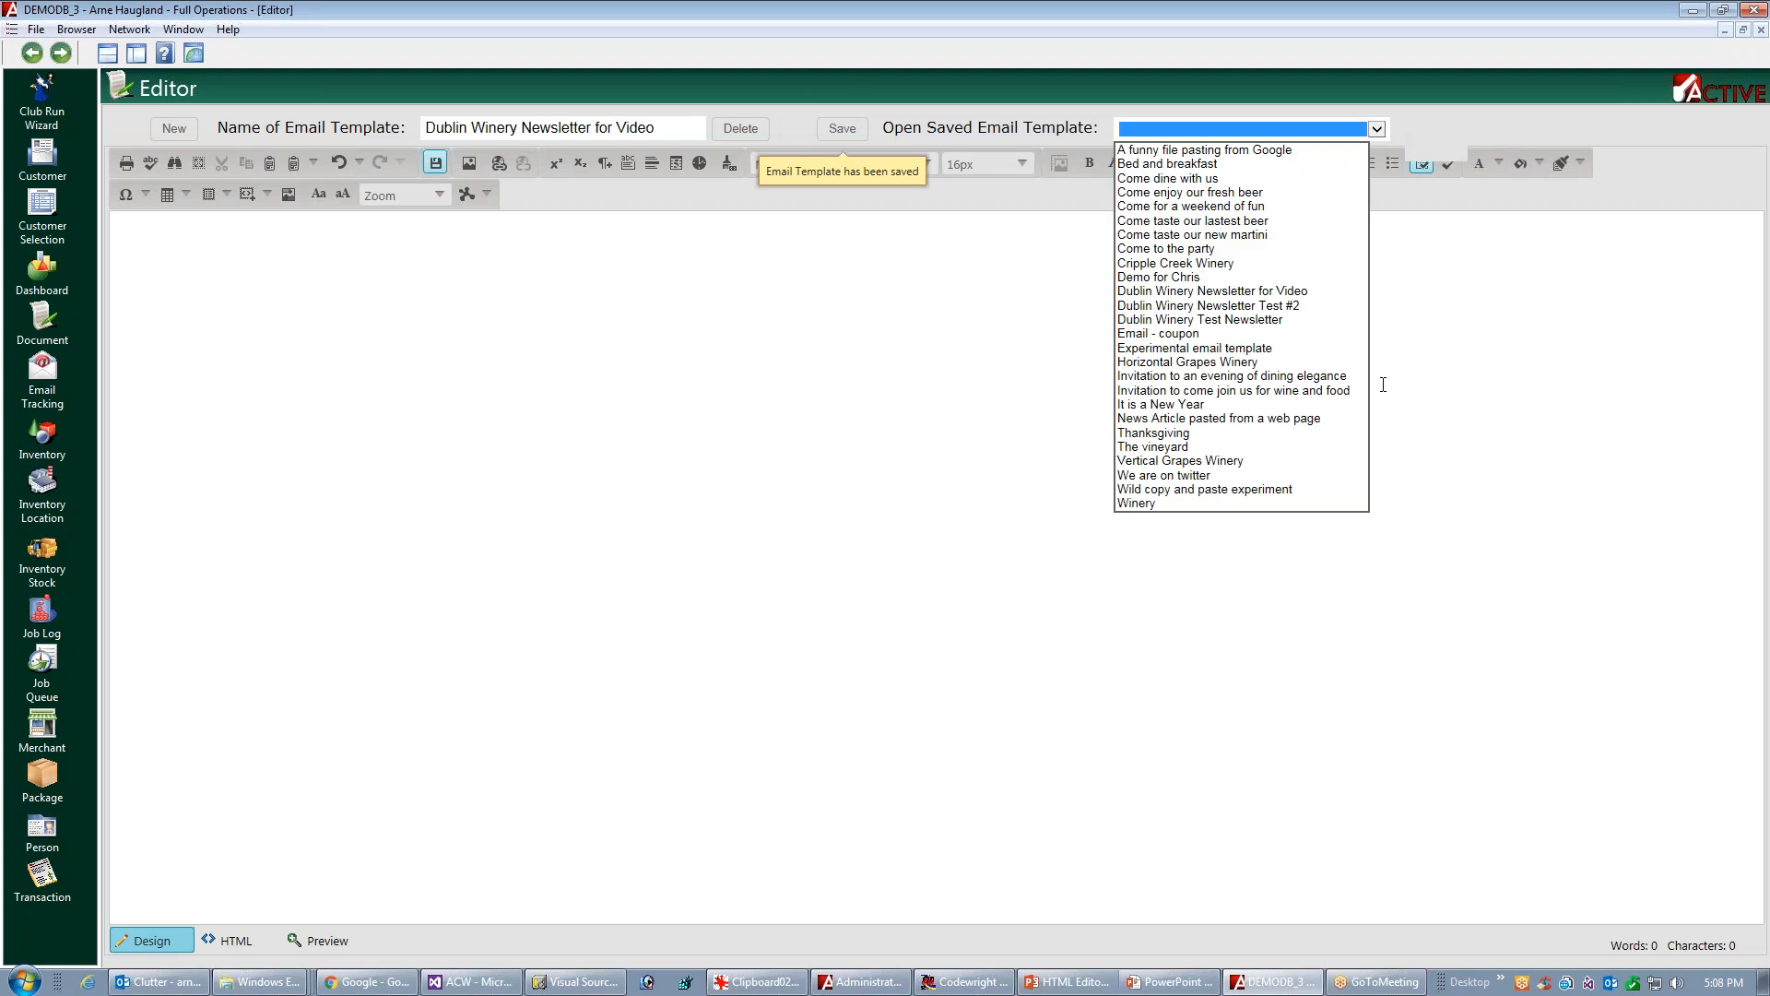
{"action": "left_click", "coordinate": [1052, 308]}
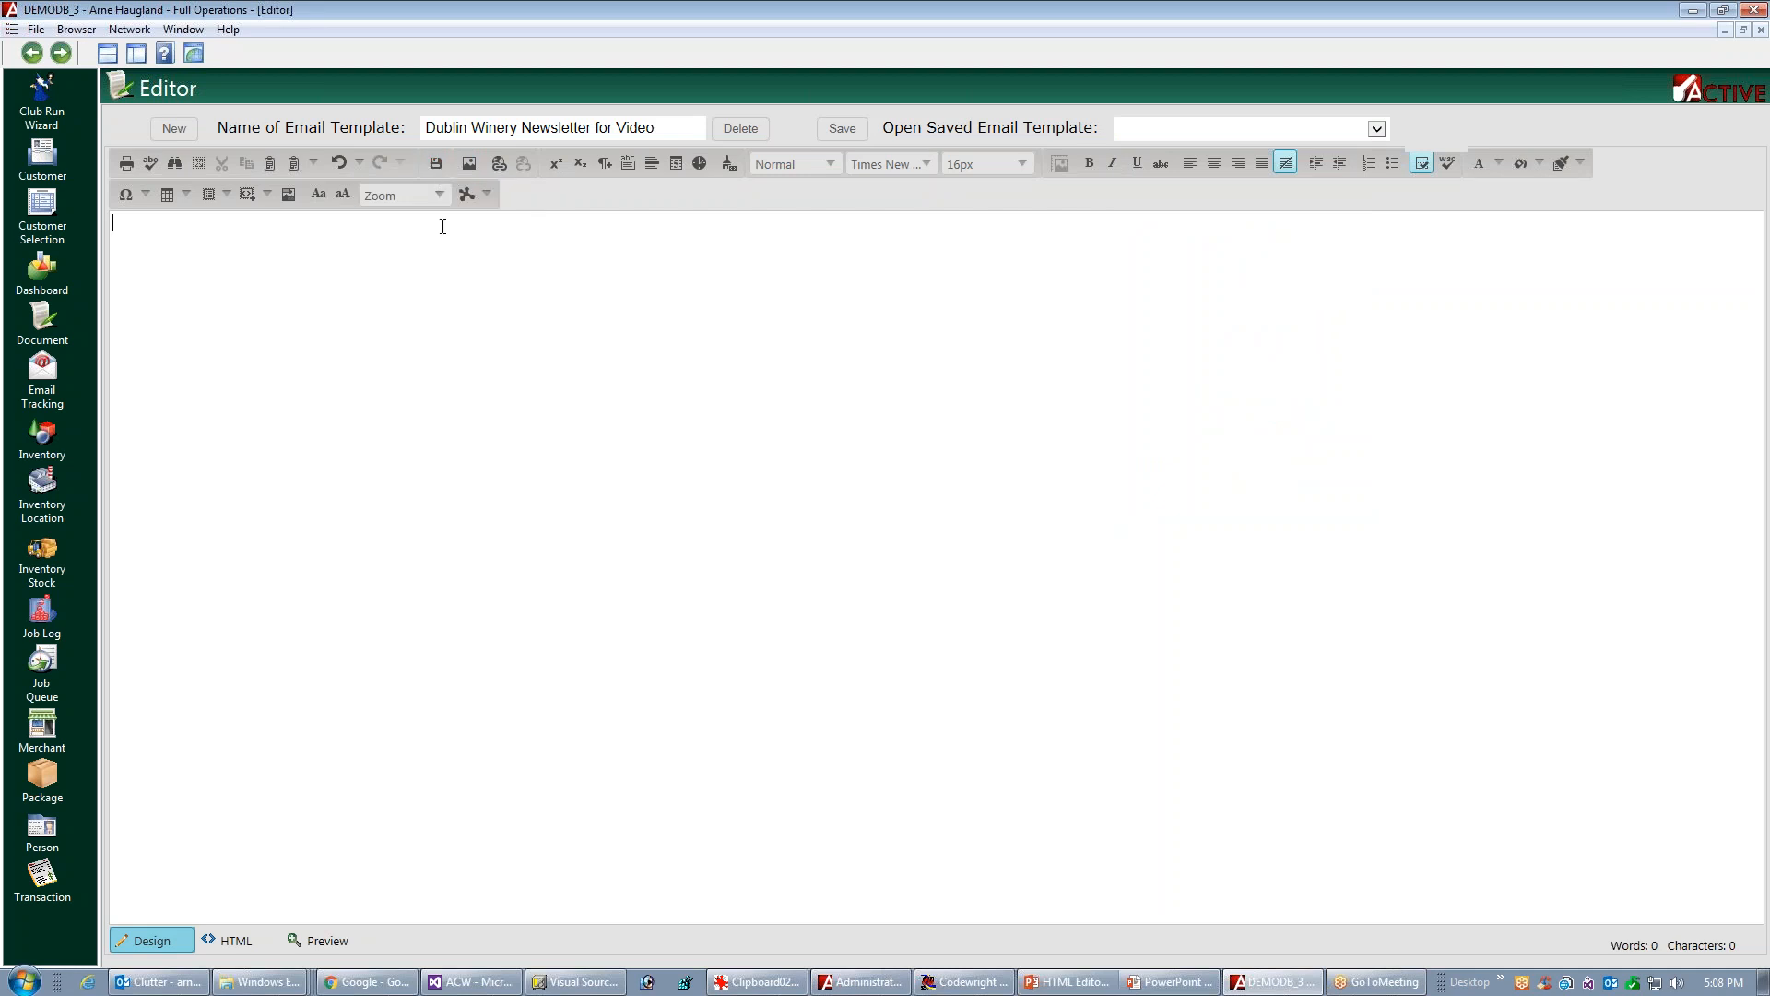
Insert a table with one column and three rows into the template and widen it to about 808 px
{"action": "left_click", "coordinate": [187, 195]}
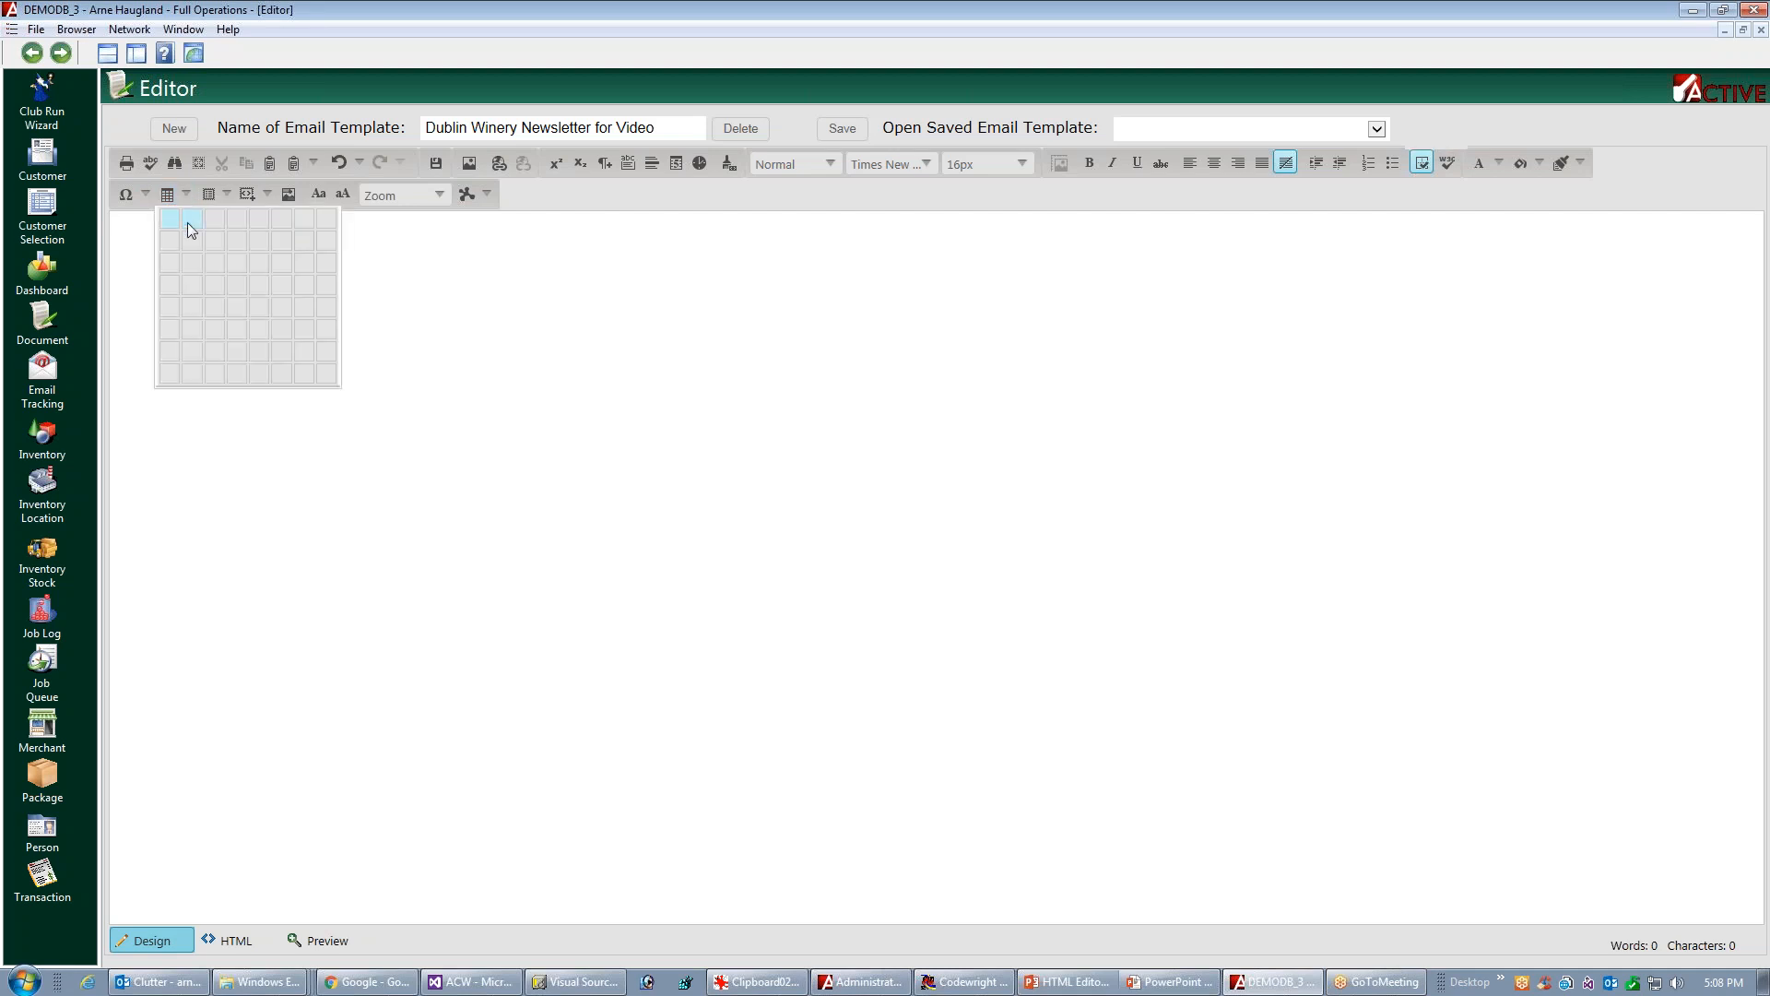
{"action": "left_click", "coordinate": [167, 263]}
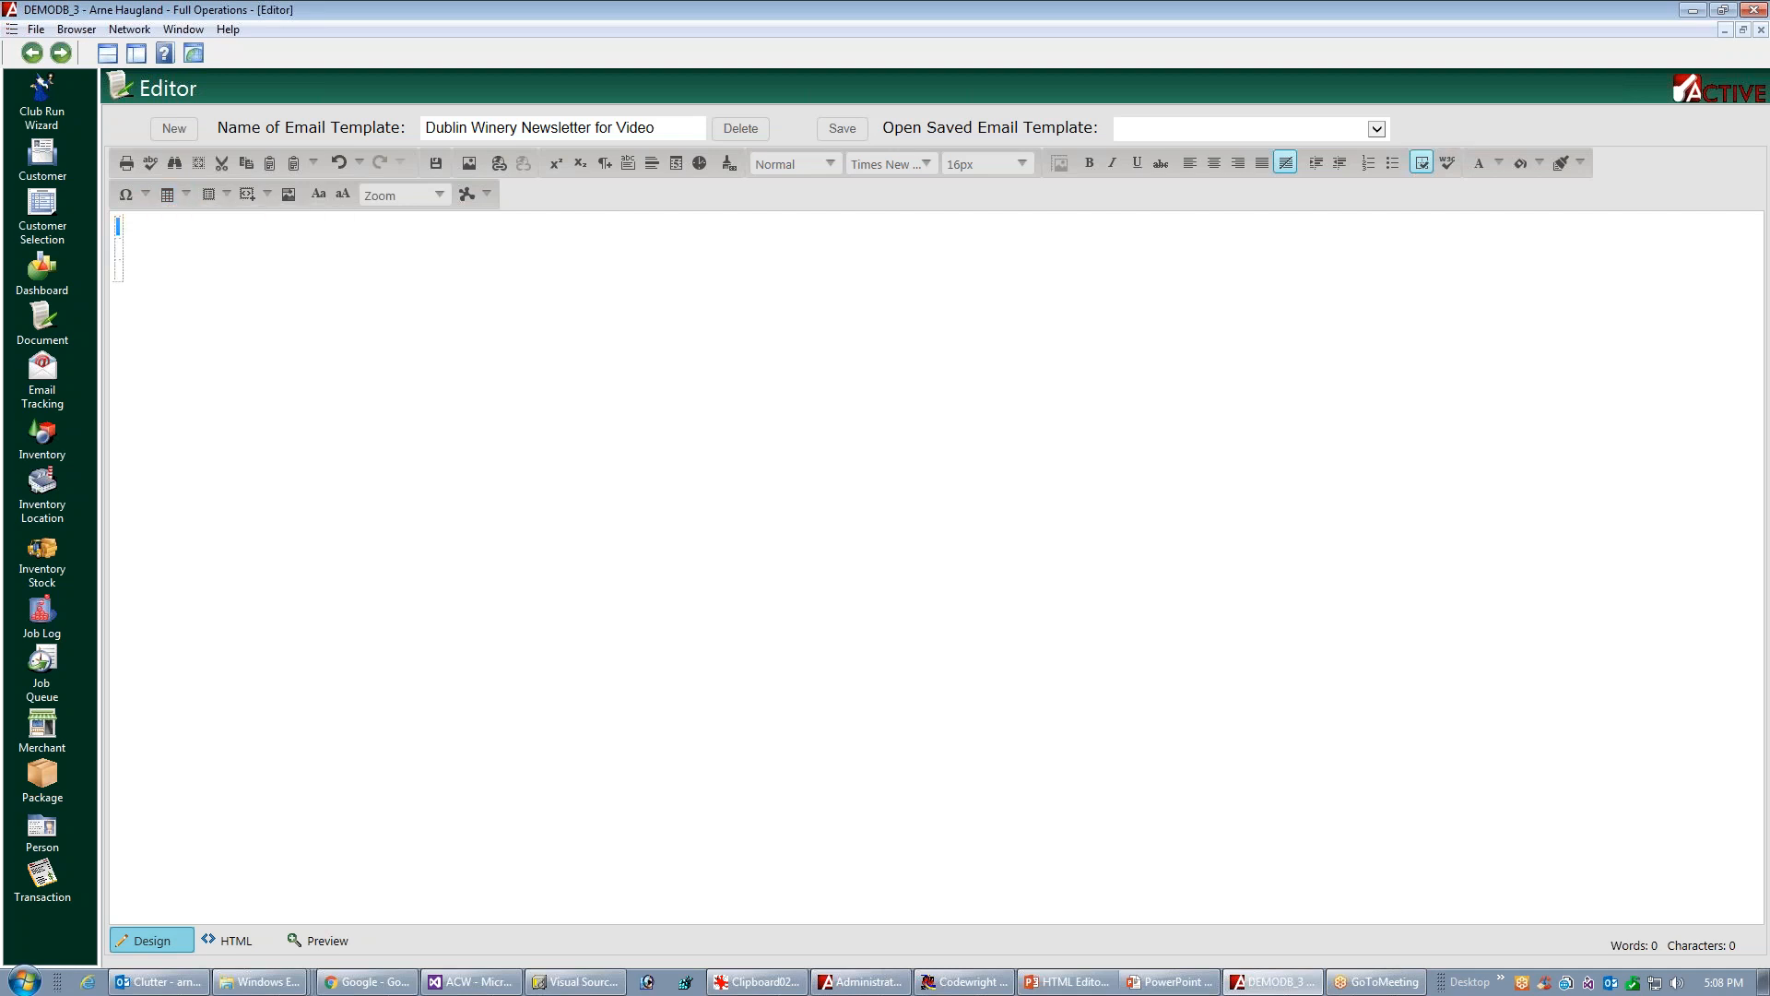
{"action": "left_click", "coordinate": [119, 242]}
{"action": "left_click", "coordinate": [119, 239]}
{"action": "left_click_drag", "start_coordinate": [130, 247], "coordinate": [861, 242]}
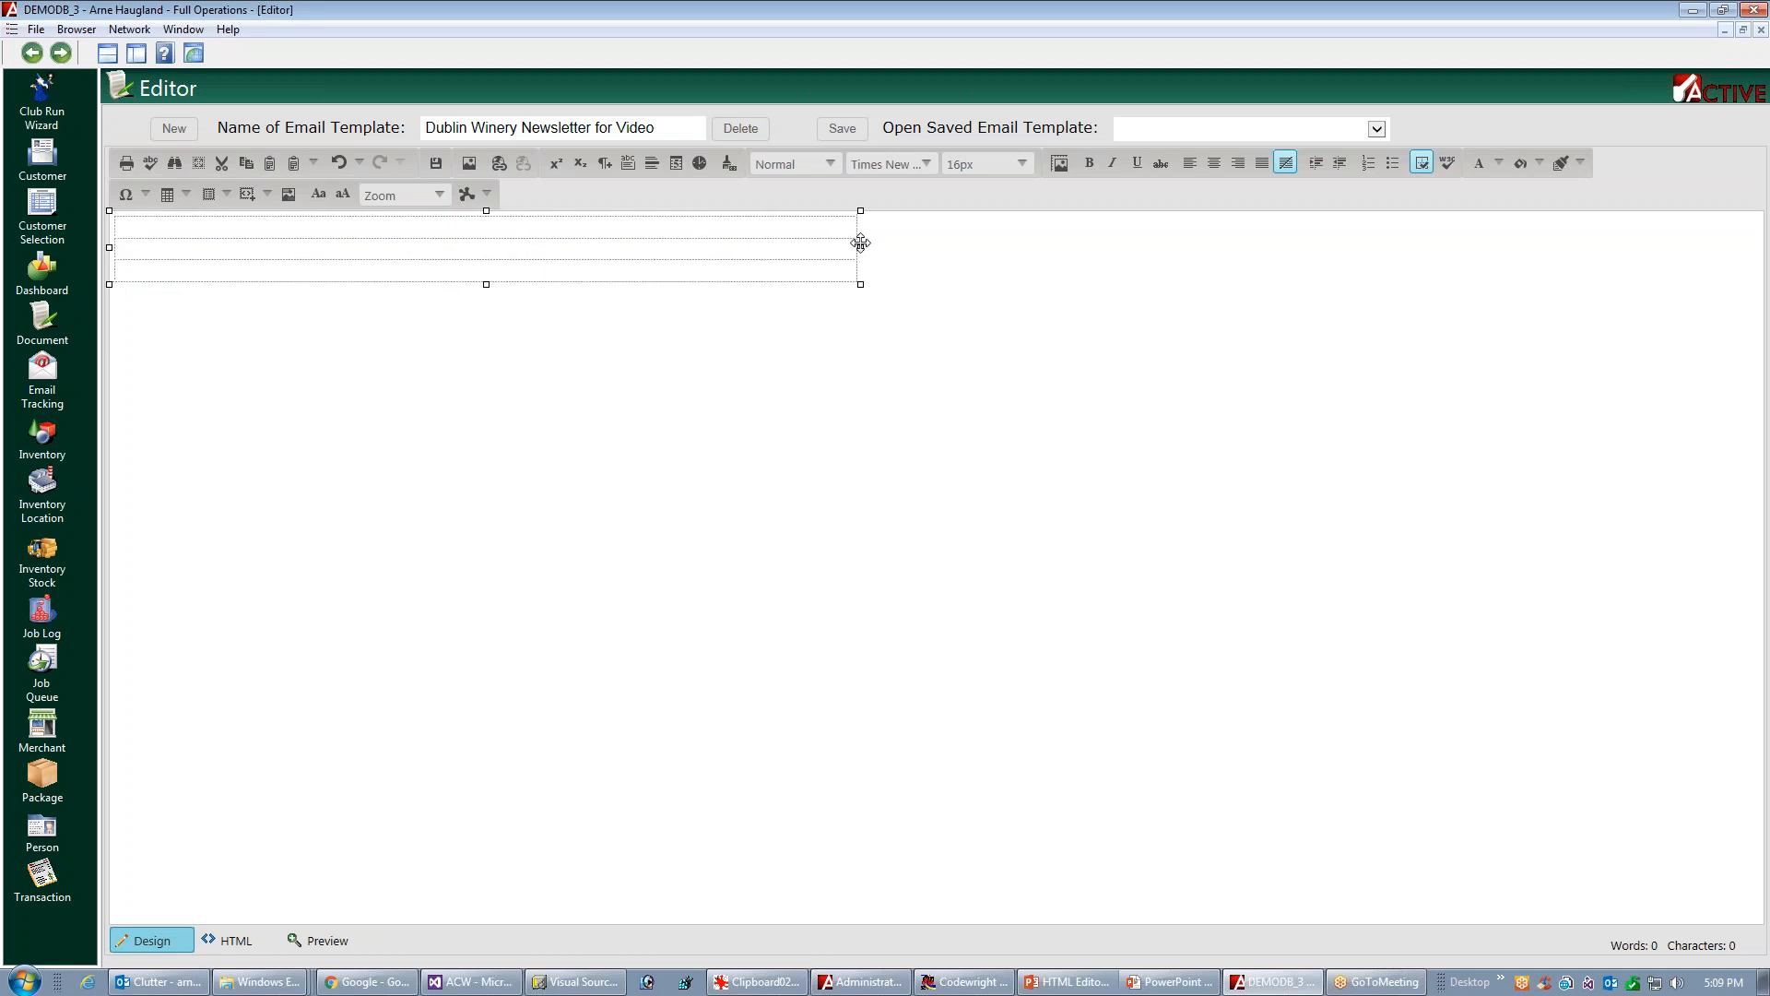
Center the table horizontally on the page through its table properties
{"action": "left_click", "coordinate": [608, 226]}
{"action": "right_click", "coordinate": [608, 226]}
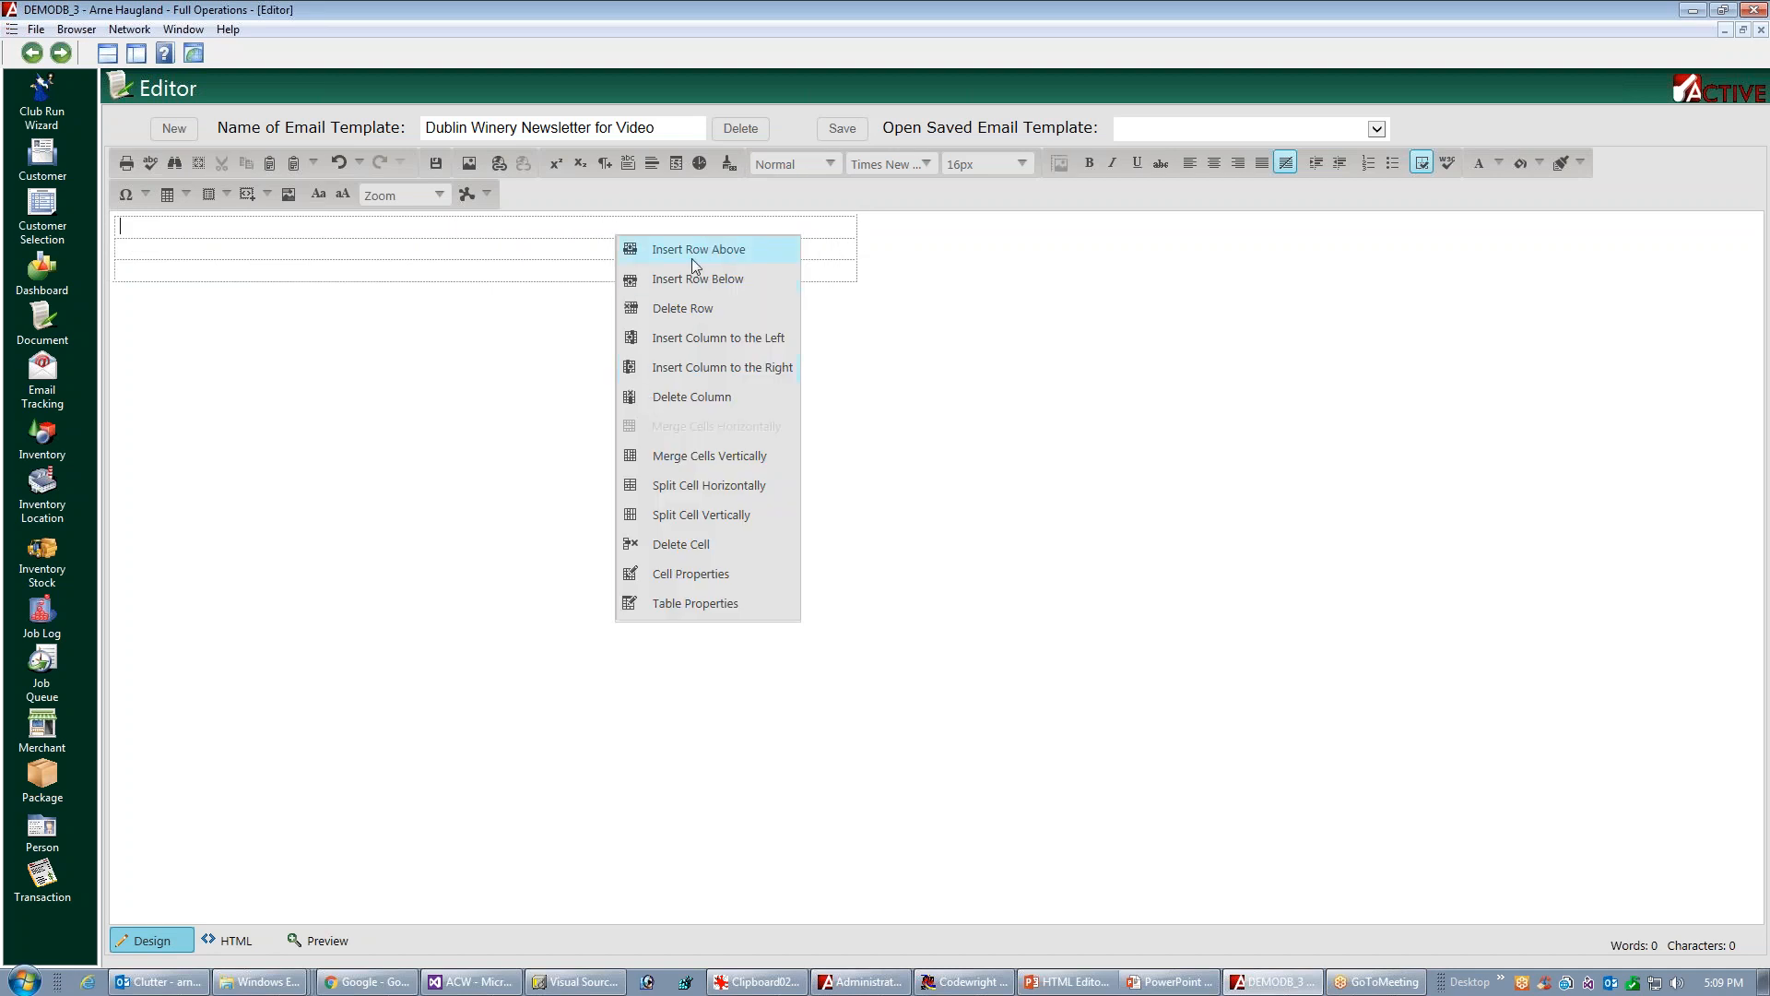
{"action": "left_click", "coordinate": [682, 606]}
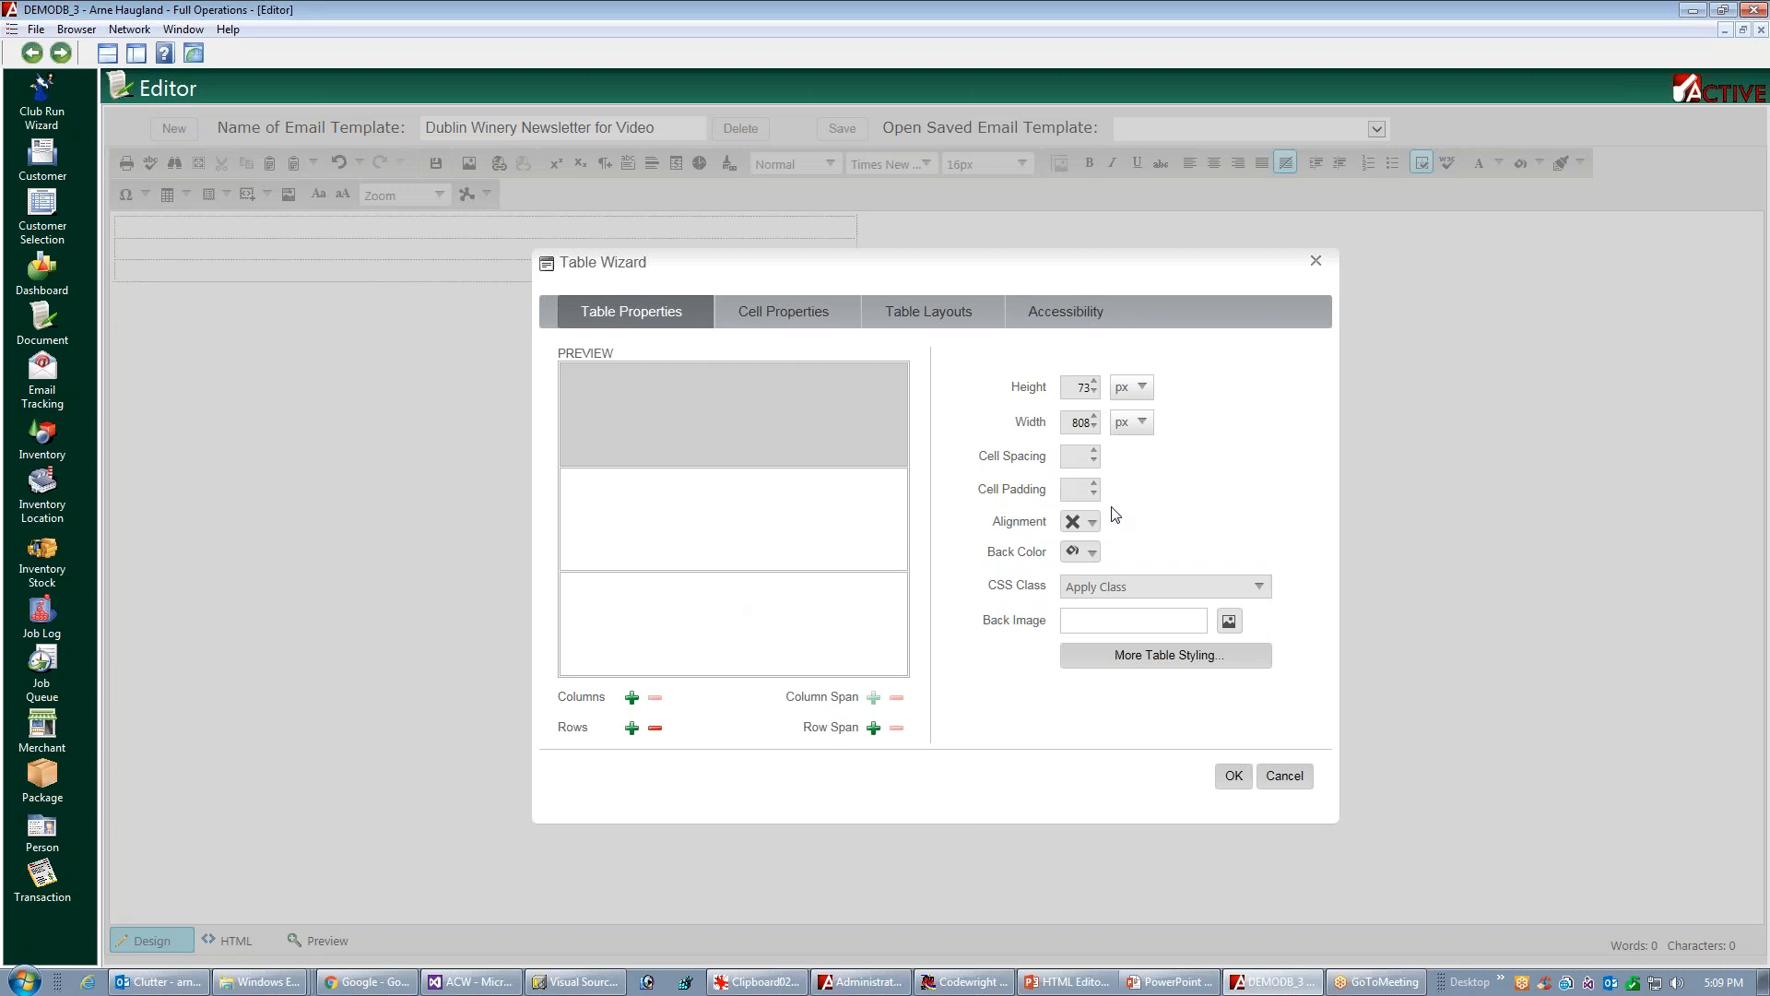
{"action": "left_click", "coordinate": [1091, 525]}
{"action": "left_click", "coordinate": [1103, 568]}
{"action": "left_click", "coordinate": [1235, 775]}
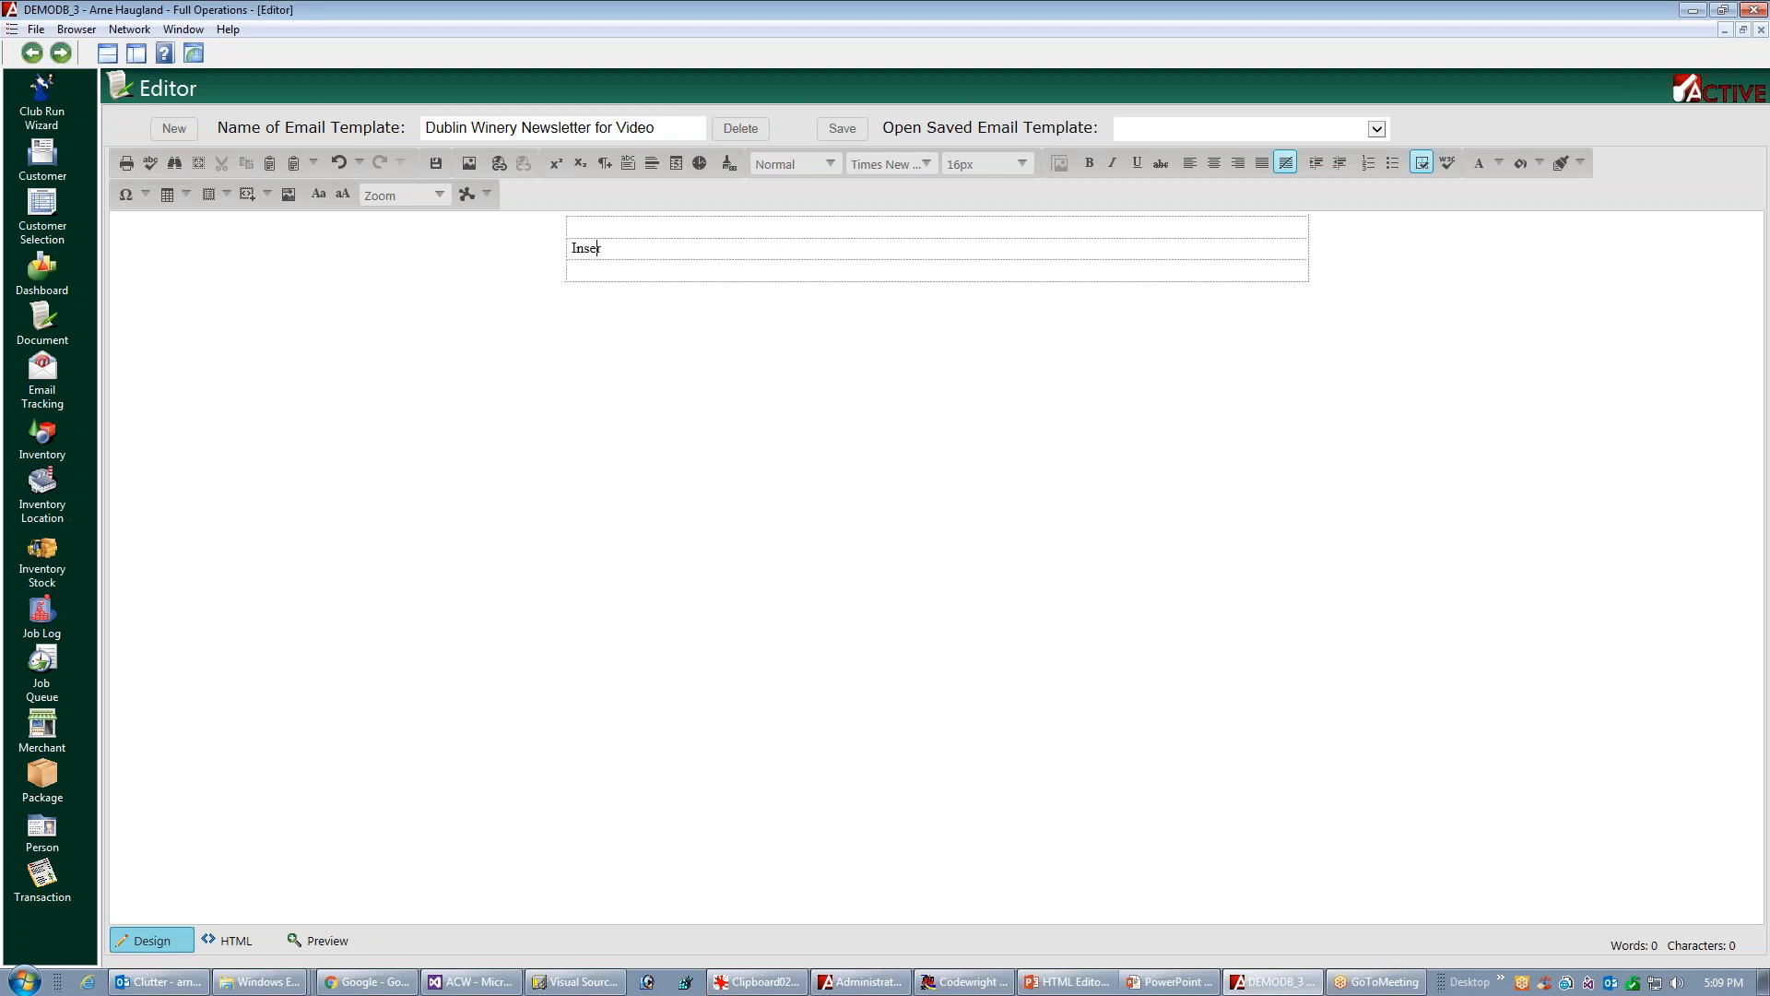
Enter "Insert Headline Here" in the table's middle row and format it as Heading 1
{"action": "type", "text": "Headline Here"}
{"action": "key", "text": "shift+Home"}
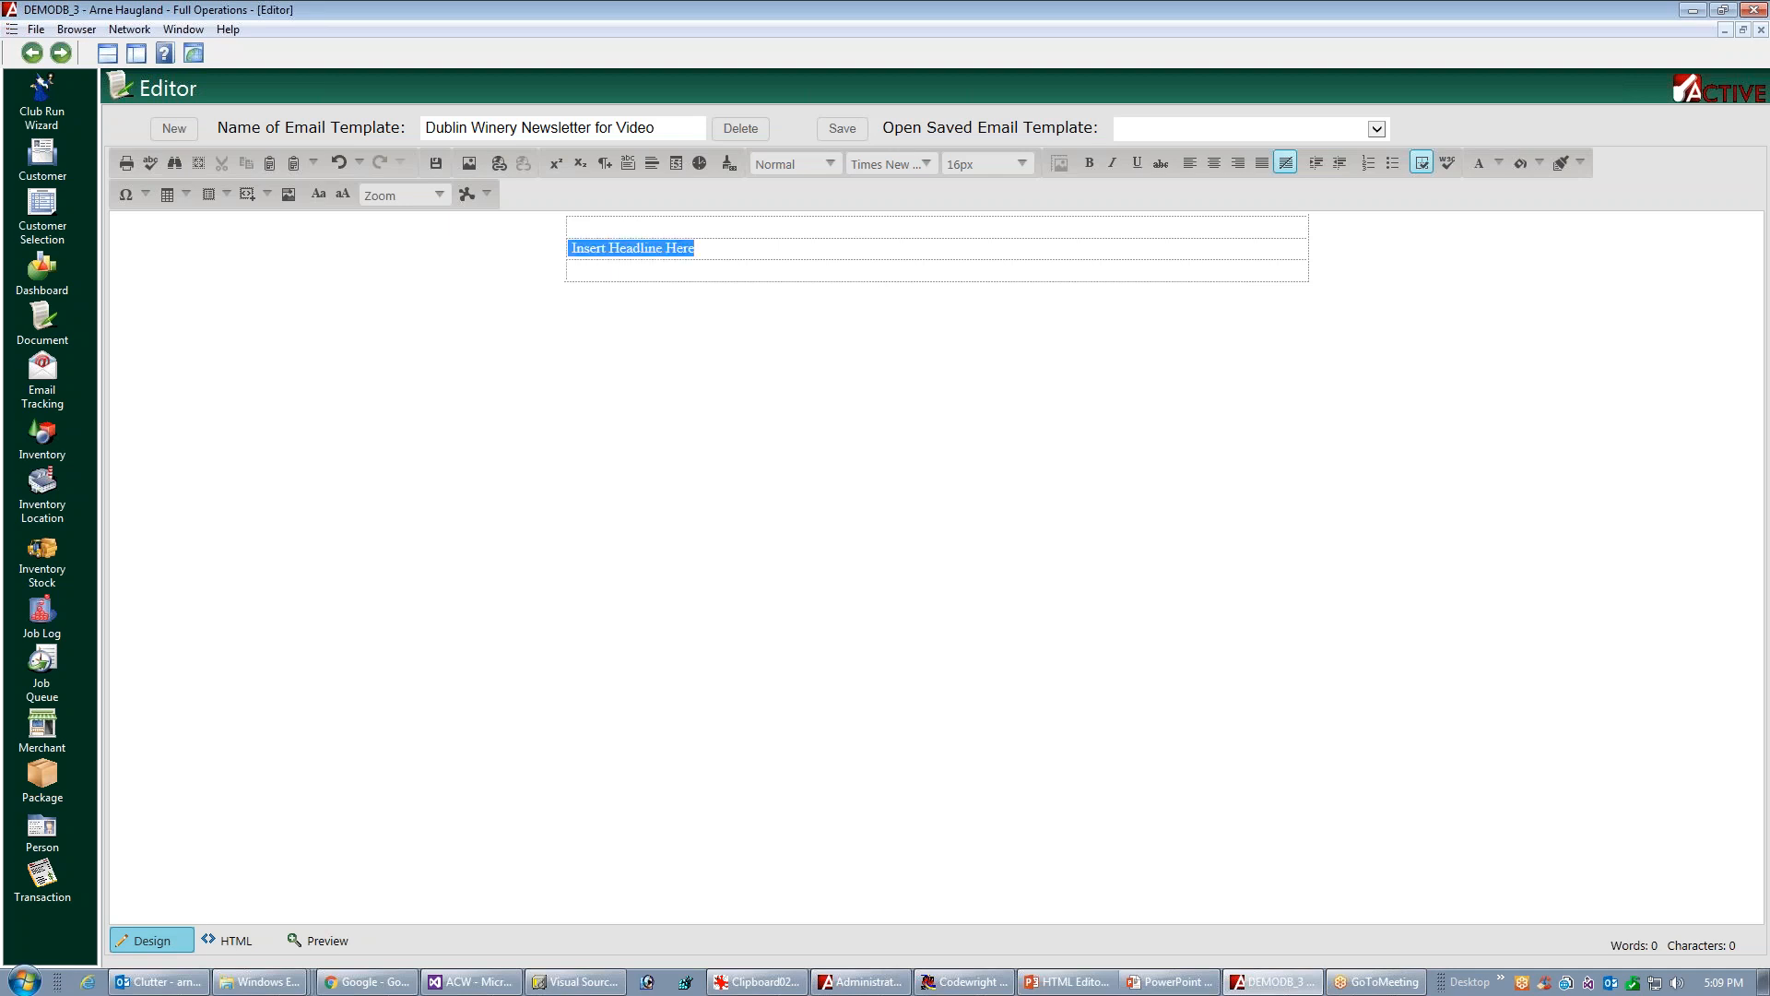
{"action": "left_click", "coordinate": [827, 164]}
{"action": "left_click", "coordinate": [811, 233]}
Set the font size of the whole "Insert Headline Here" text to 36px
{"action": "left_click", "coordinate": [1023, 165]}
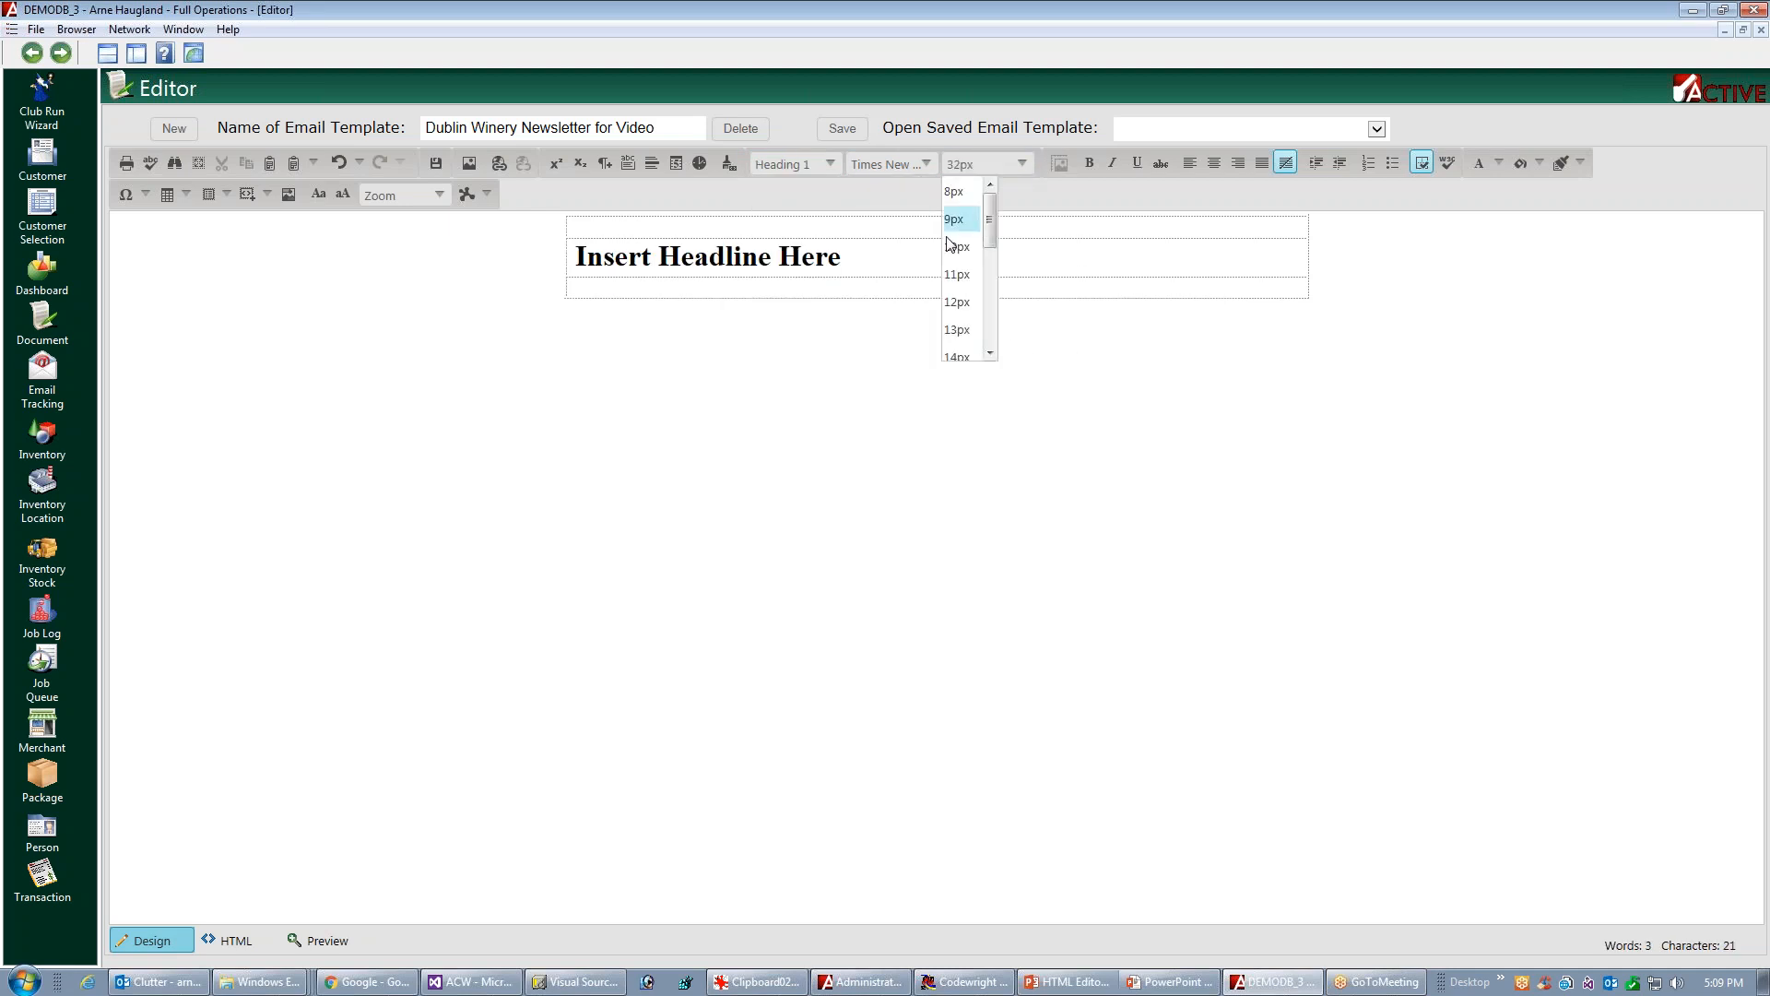
{"action": "left_click", "coordinate": [841, 256]}
{"action": "left_click_drag", "start_coordinate": [780, 259], "coordinate": [900, 241]}
{"action": "left_click", "coordinate": [727, 260]}
{"action": "double_click", "coordinate": [737, 256]}
{"action": "left_click", "coordinate": [738, 257]}
{"action": "double_click", "coordinate": [745, 256]}
{"action": "double_click", "coordinate": [789, 258]}
{"action": "left_click_drag", "start_coordinate": [581, 257], "coordinate": [841, 259]}
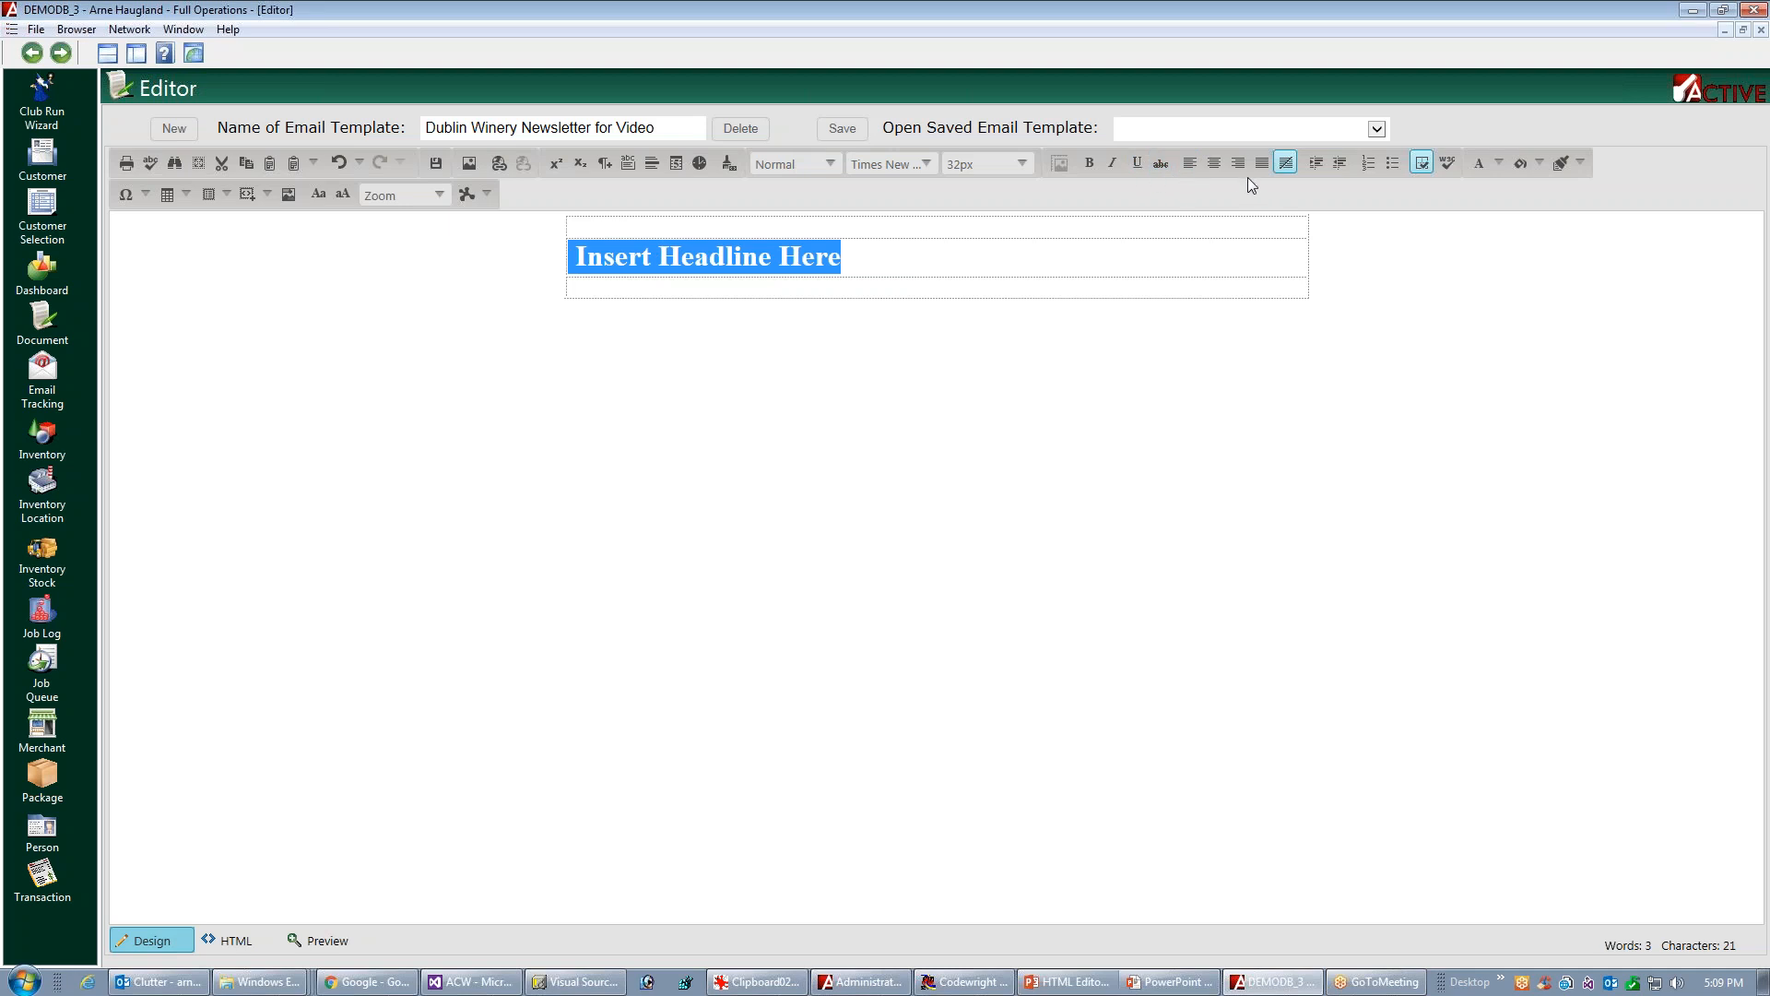
{"action": "left_click", "coordinate": [1026, 168]}
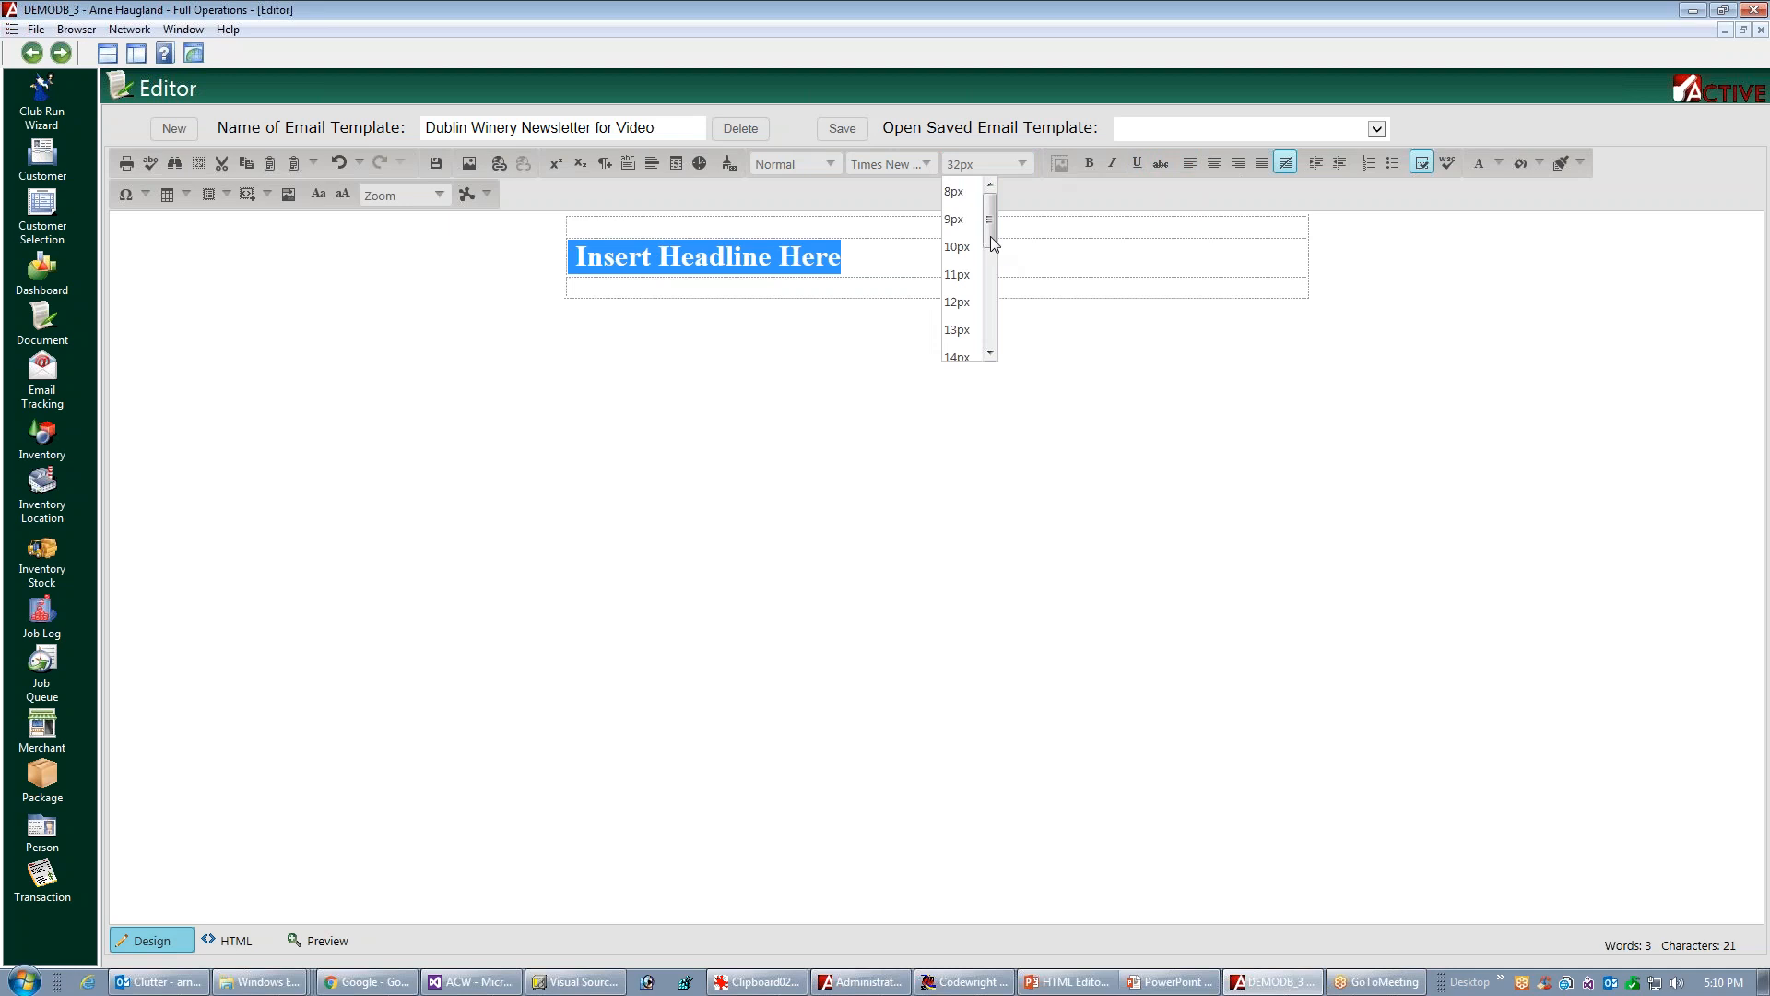
{"action": "left_click_drag", "start_coordinate": [993, 269], "coordinate": [992, 318]}
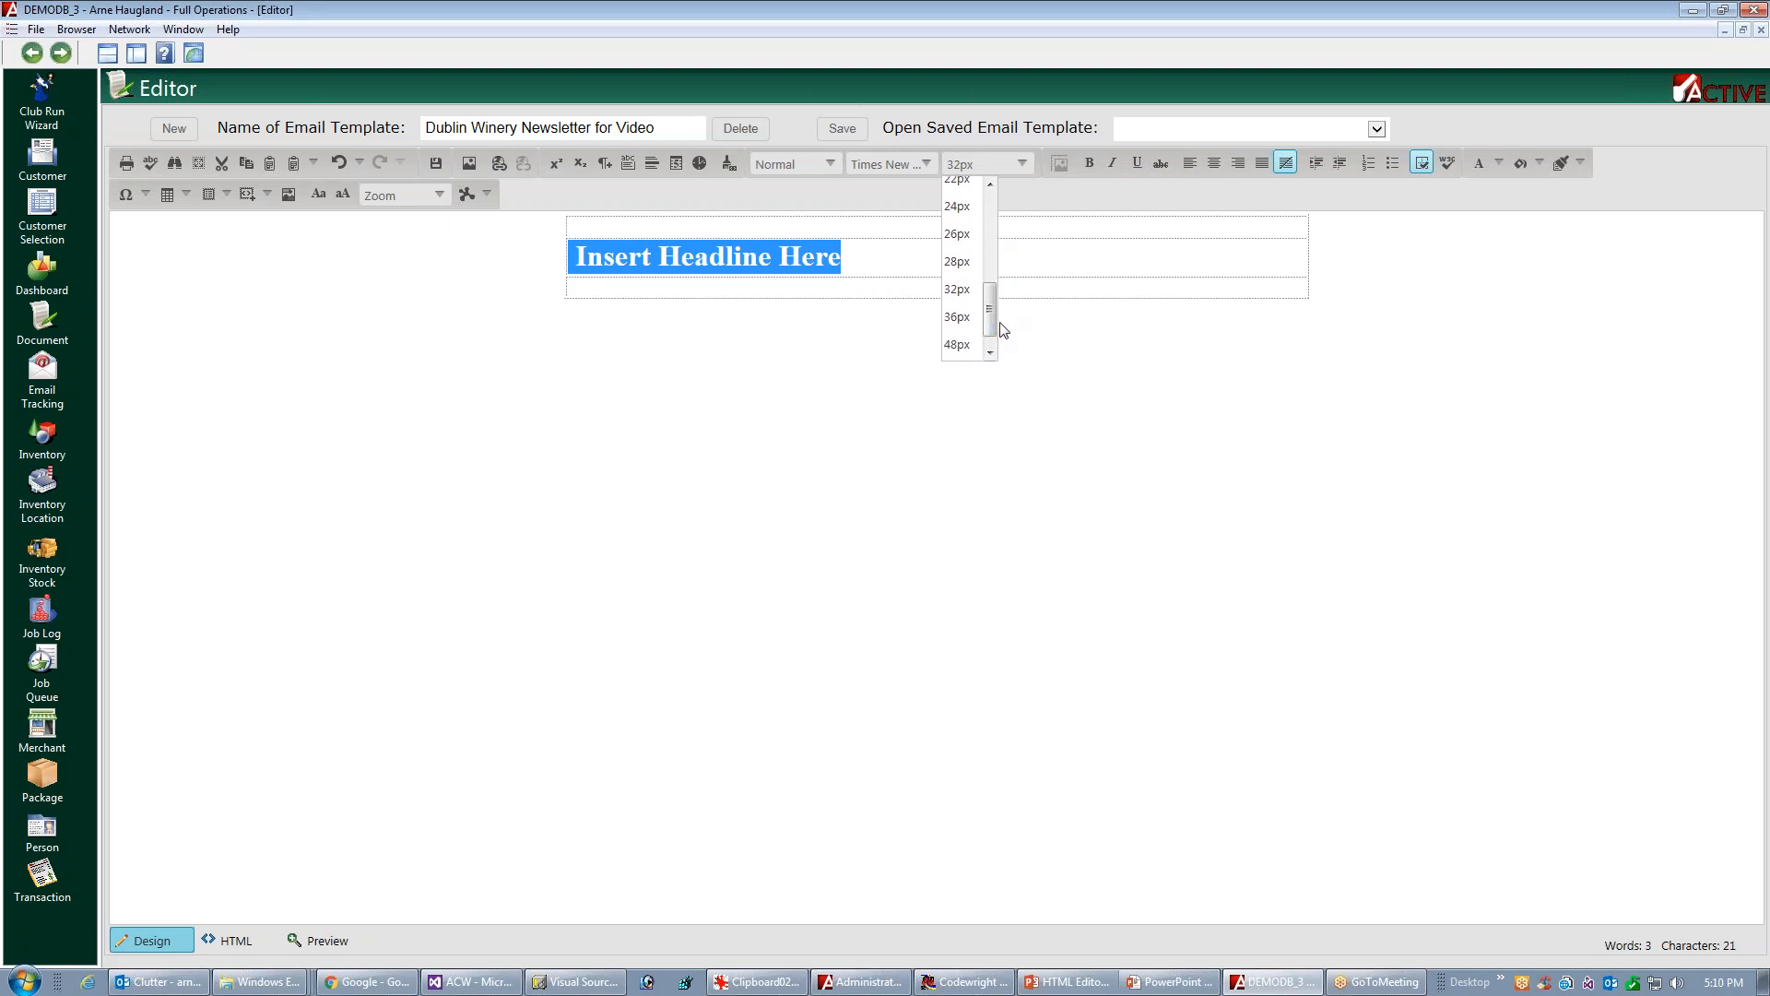
{"action": "left_click", "coordinate": [961, 328]}
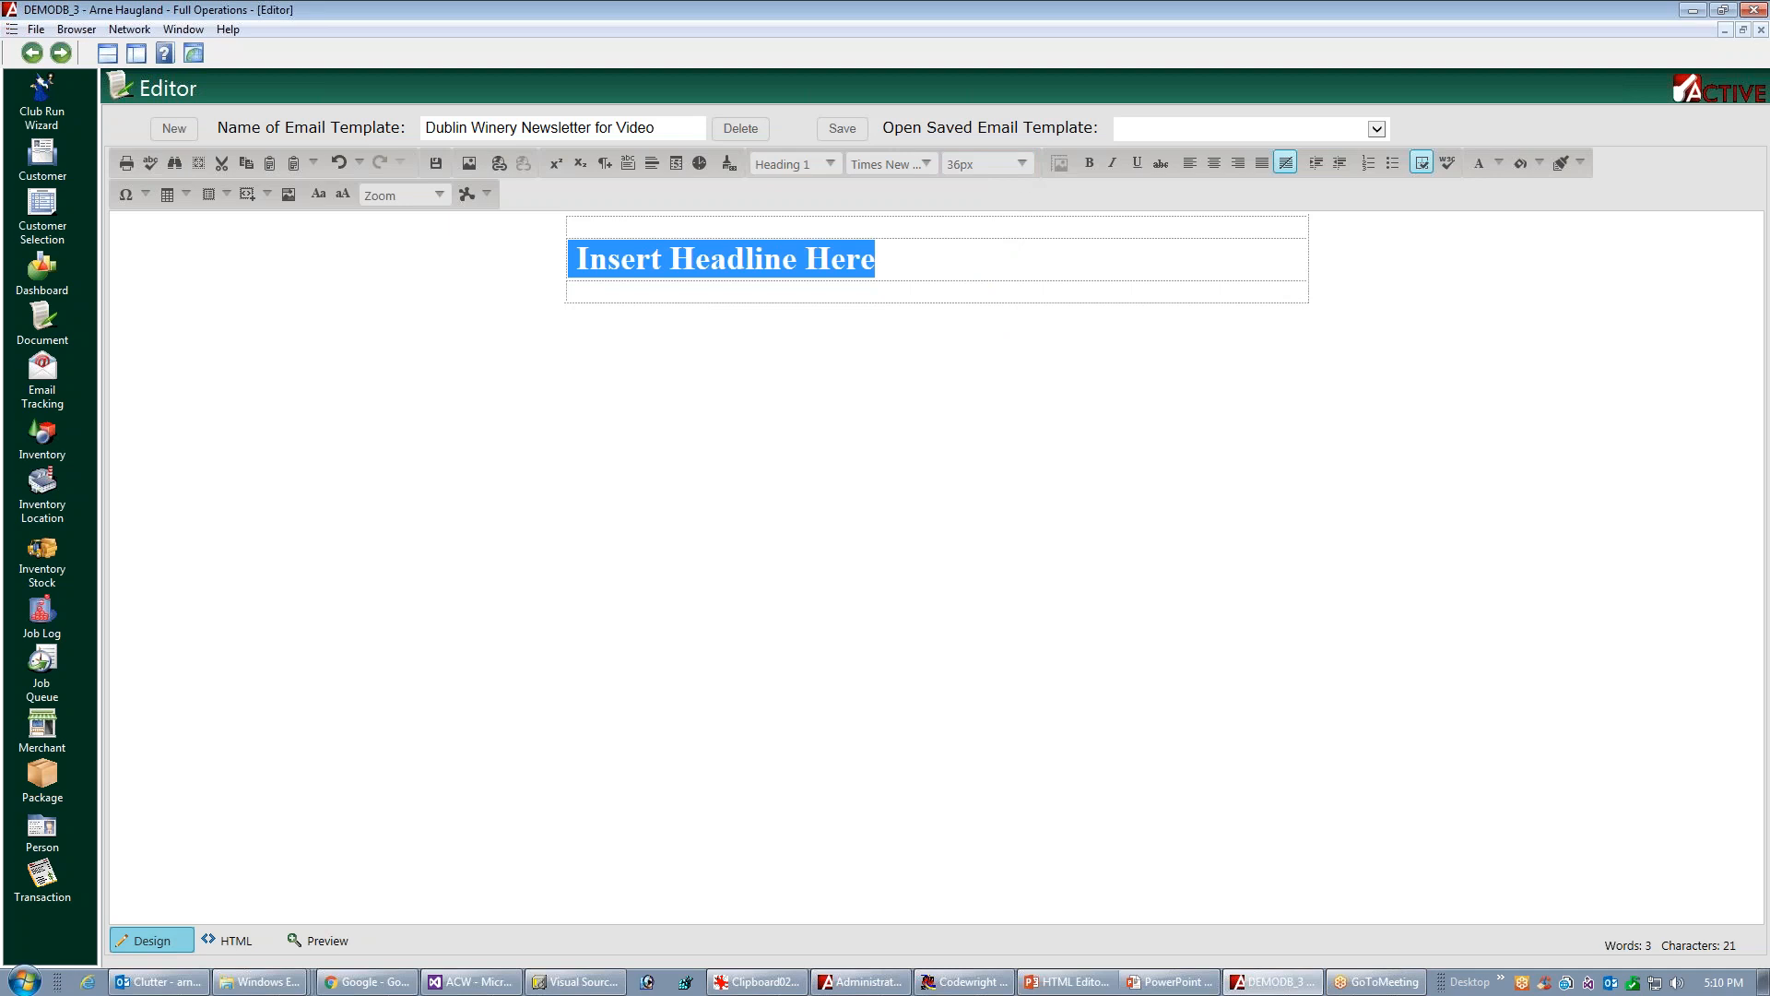
Insert a nested table with one row and two columns in the top row and stretch it to the outer table's full width
{"action": "left_click", "coordinate": [1097, 246]}
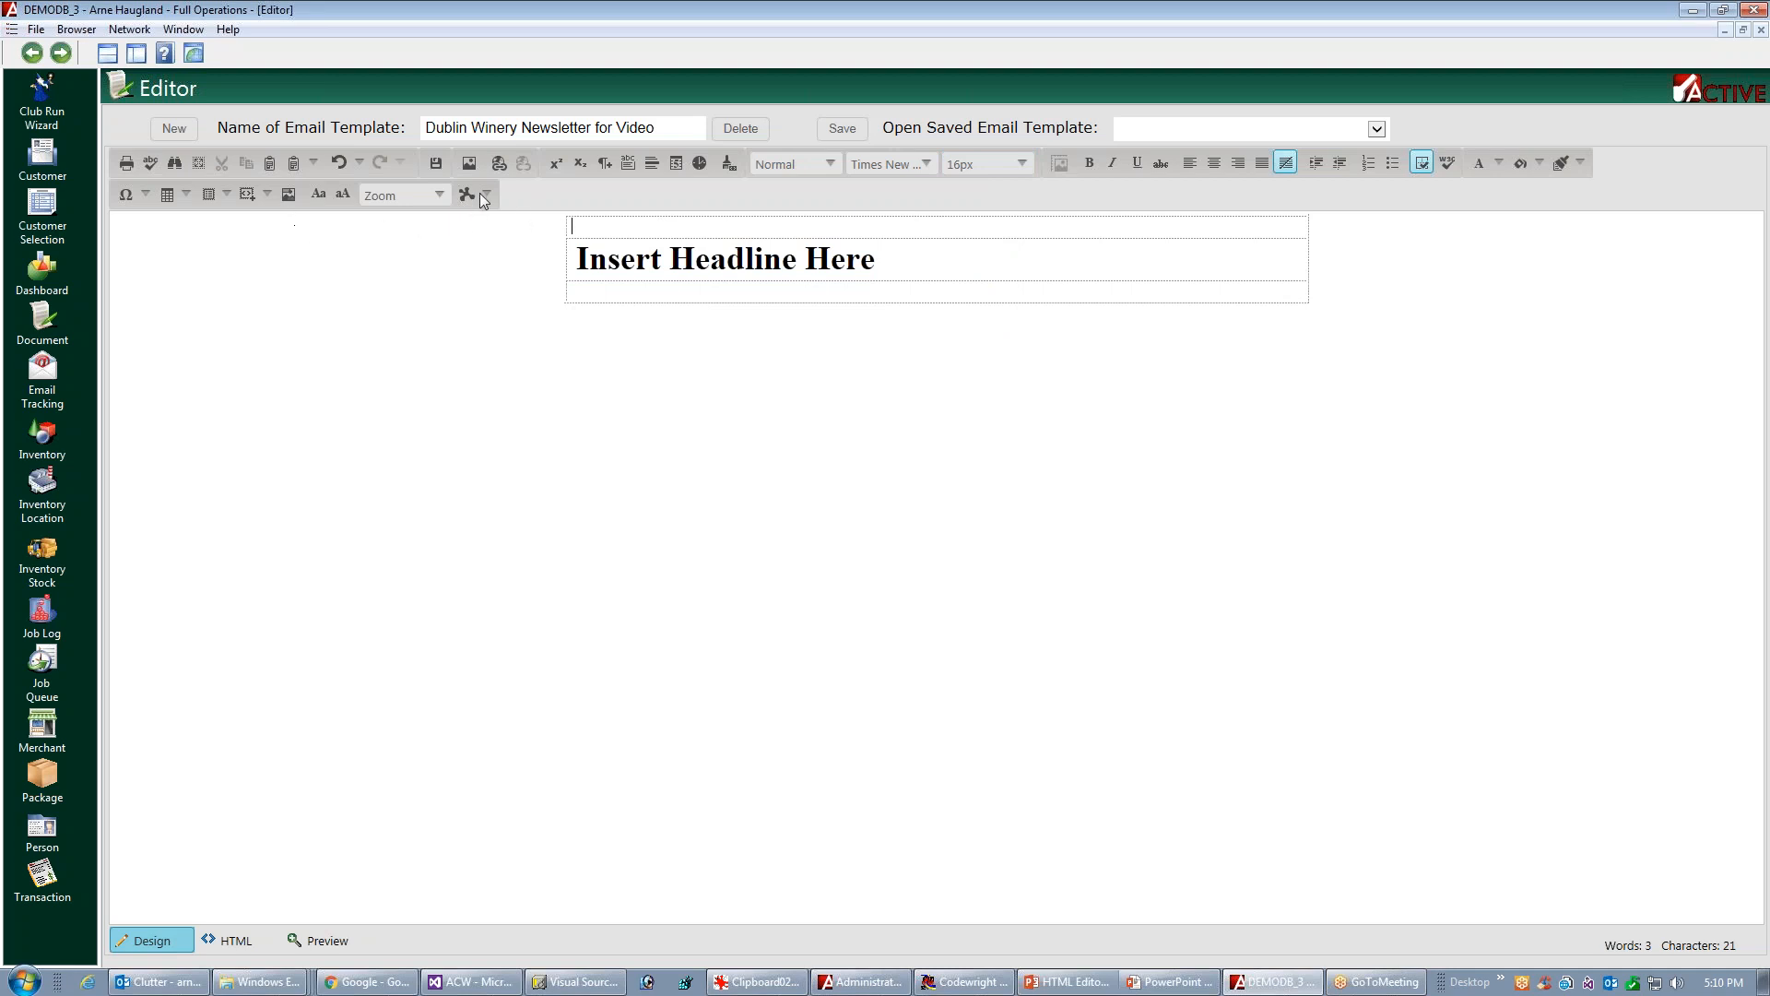
{"action": "left_click", "coordinate": [185, 195]}
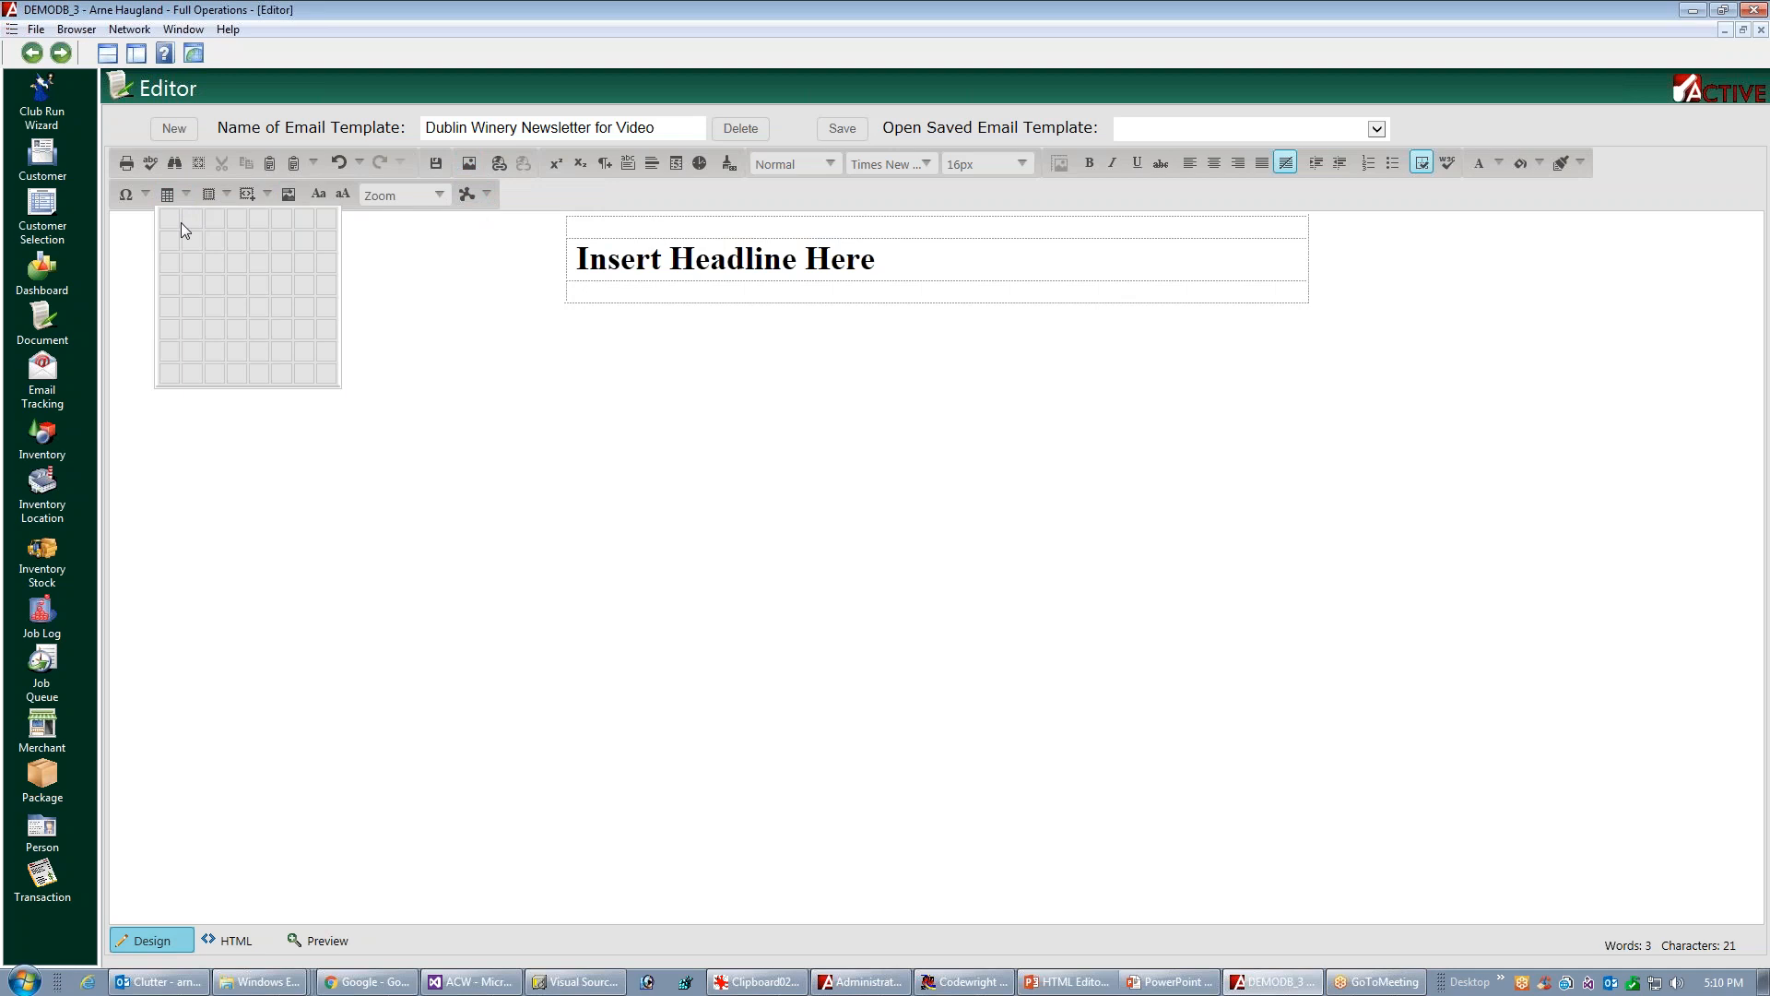
{"action": "left_click", "coordinate": [189, 222]}
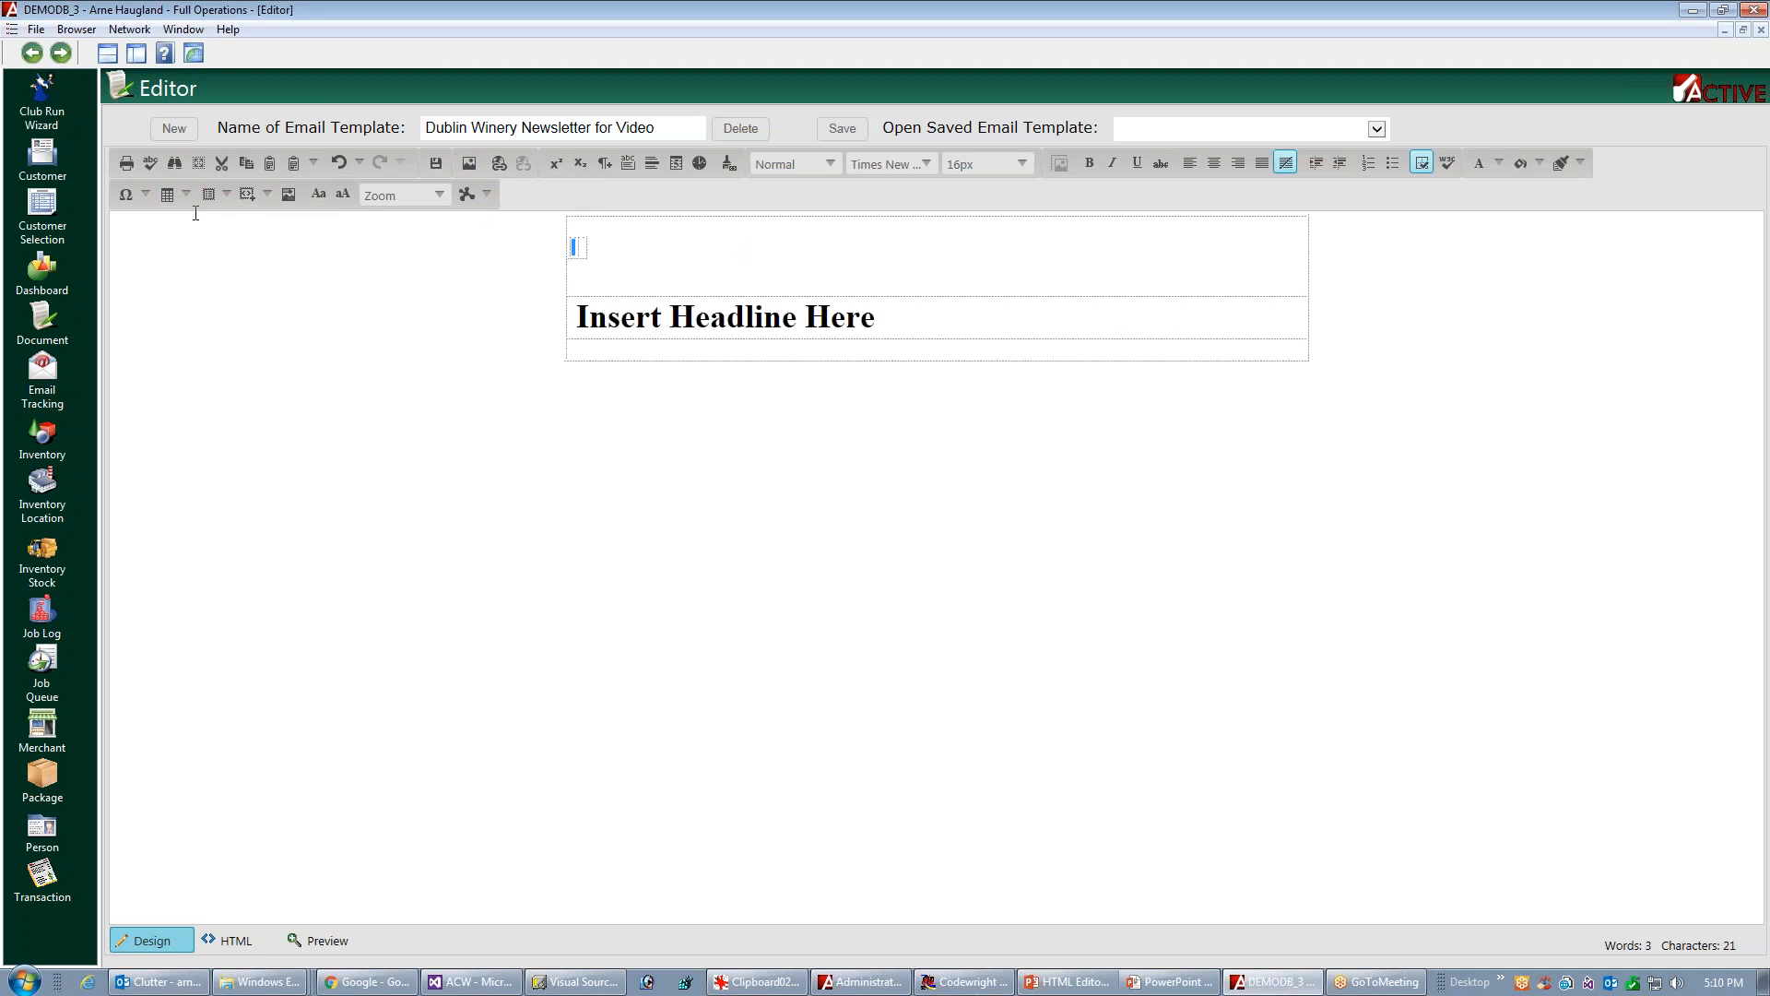
{"action": "left_click", "coordinate": [586, 247]}
{"action": "left_click", "coordinate": [592, 248]}
{"action": "left_click", "coordinate": [585, 247]}
{"action": "left_click_drag", "start_coordinate": [588, 246], "coordinate": [1307, 247]}
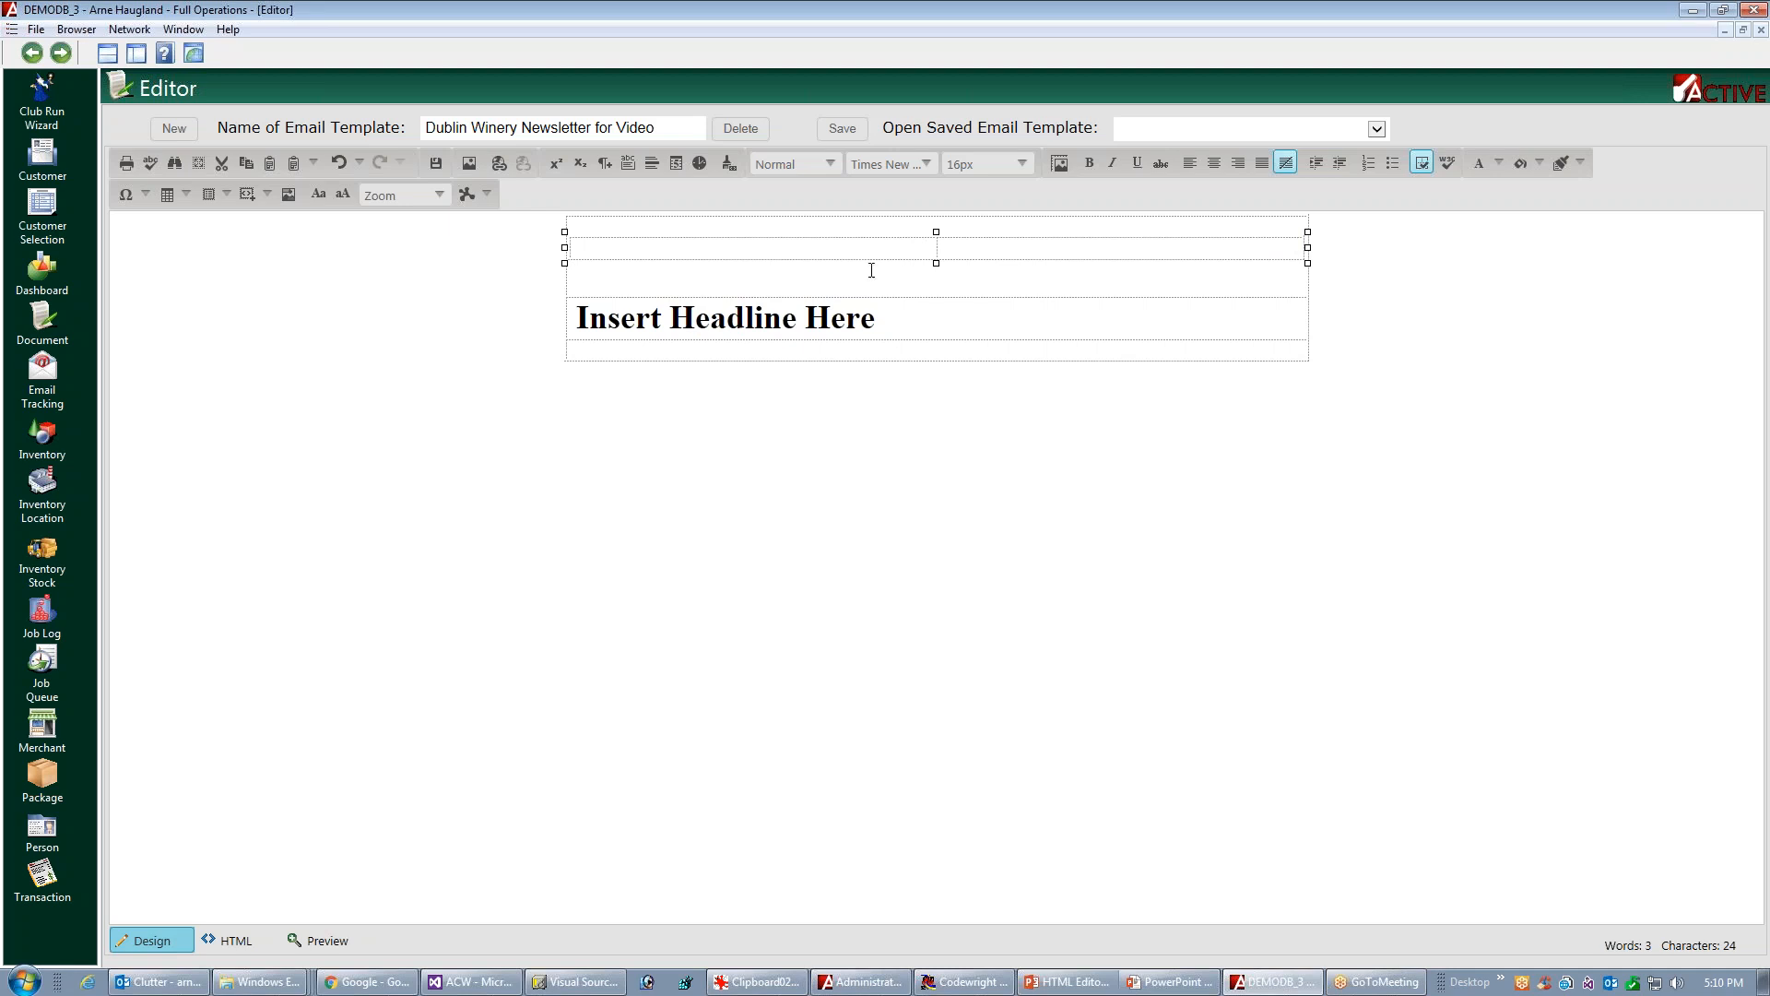
Insert the yourlogoherered.bmp image from the demodb3 folder into the first cell of the nested table
{"action": "left_click", "coordinate": [723, 245]}
{"action": "left_click", "coordinate": [469, 163]}
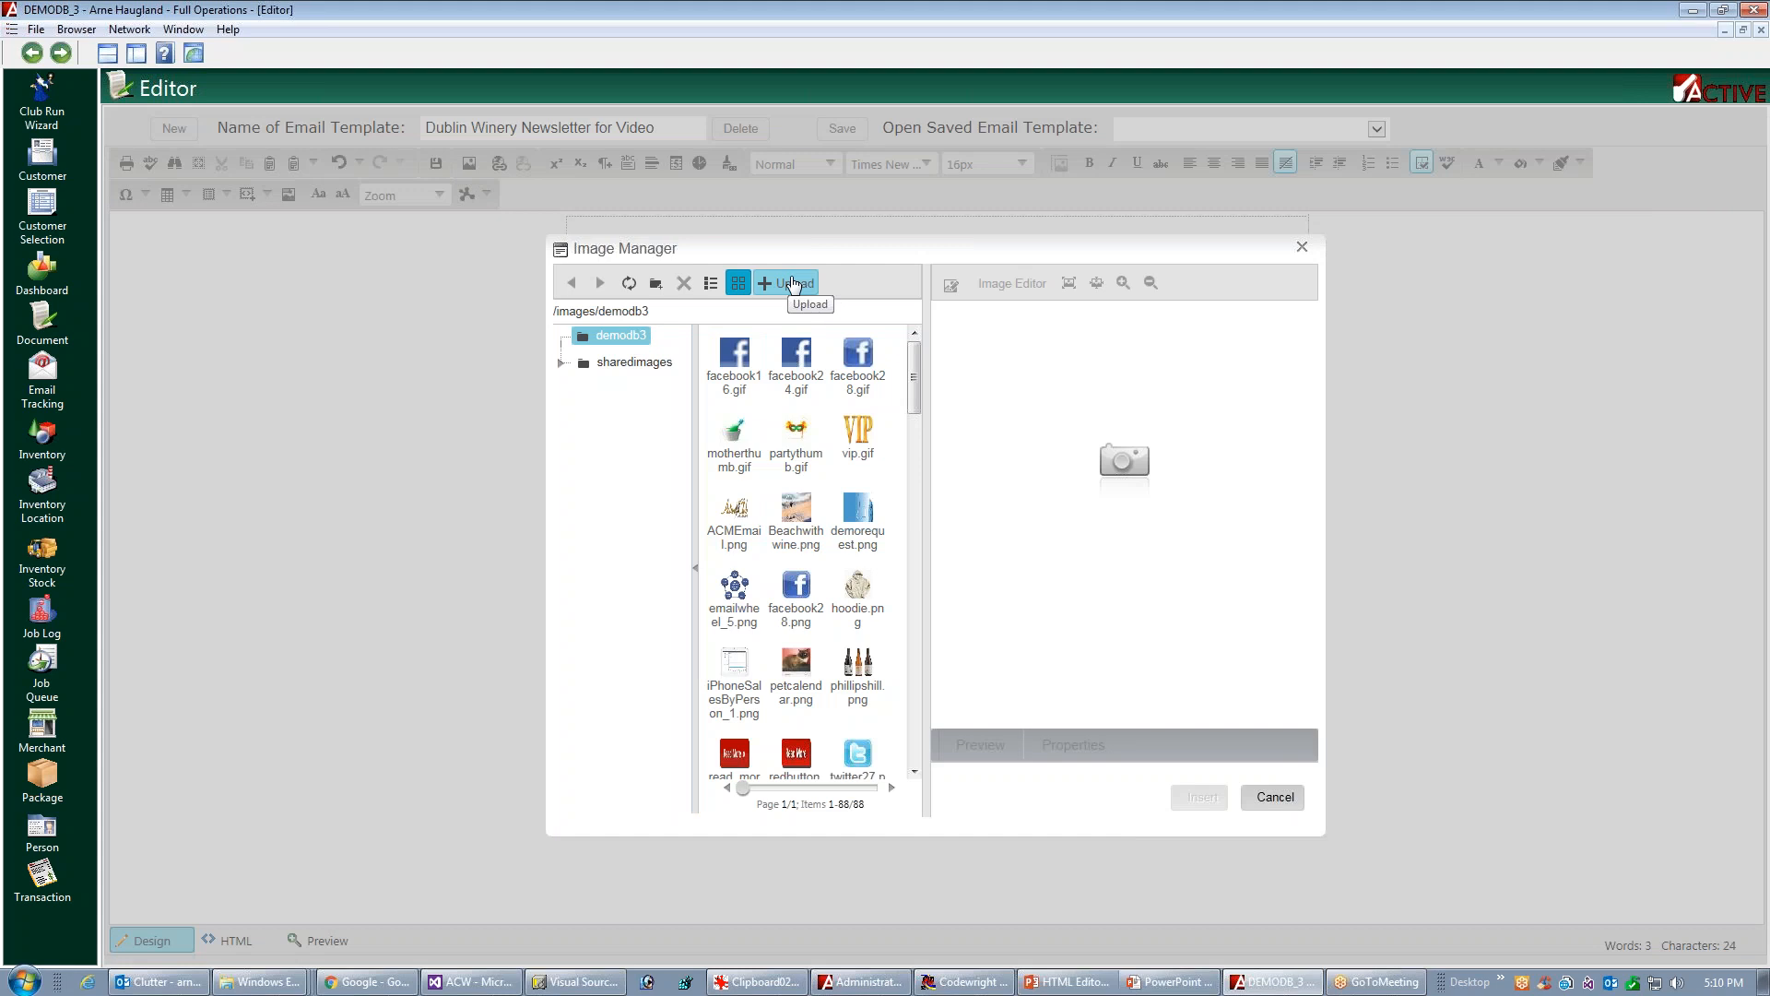
{"action": "left_click", "coordinate": [796, 381]}
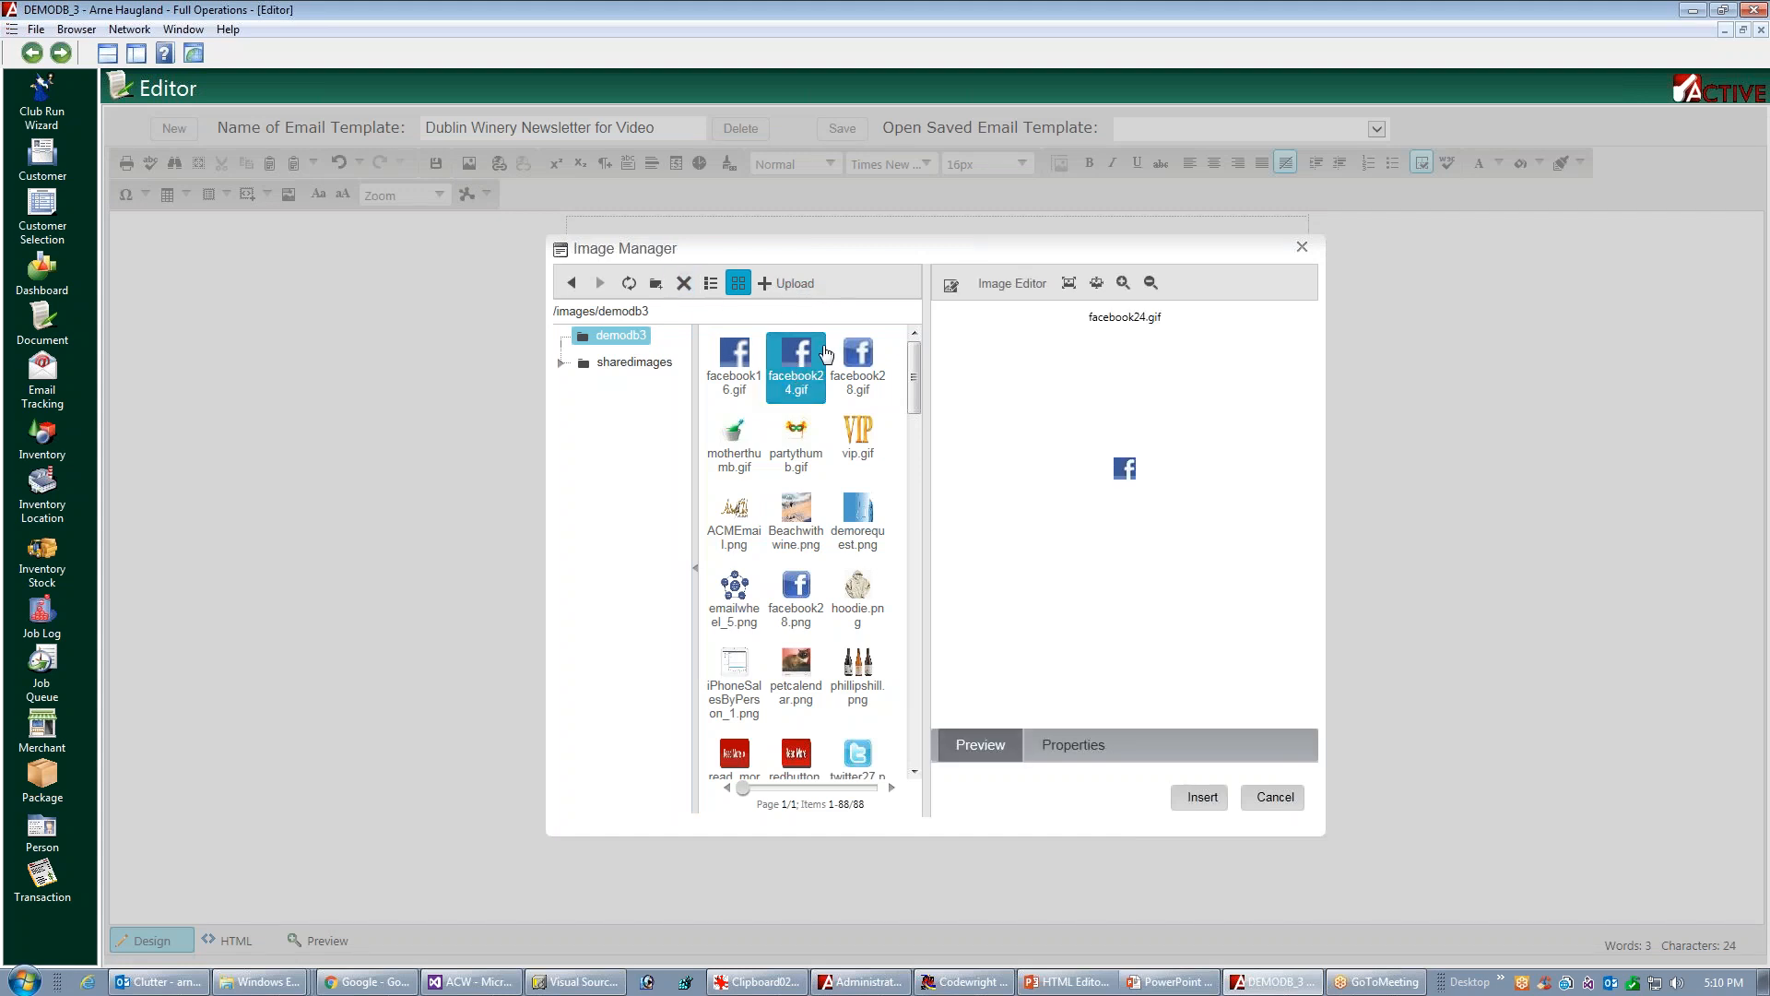
{"action": "left_click", "coordinate": [650, 363]}
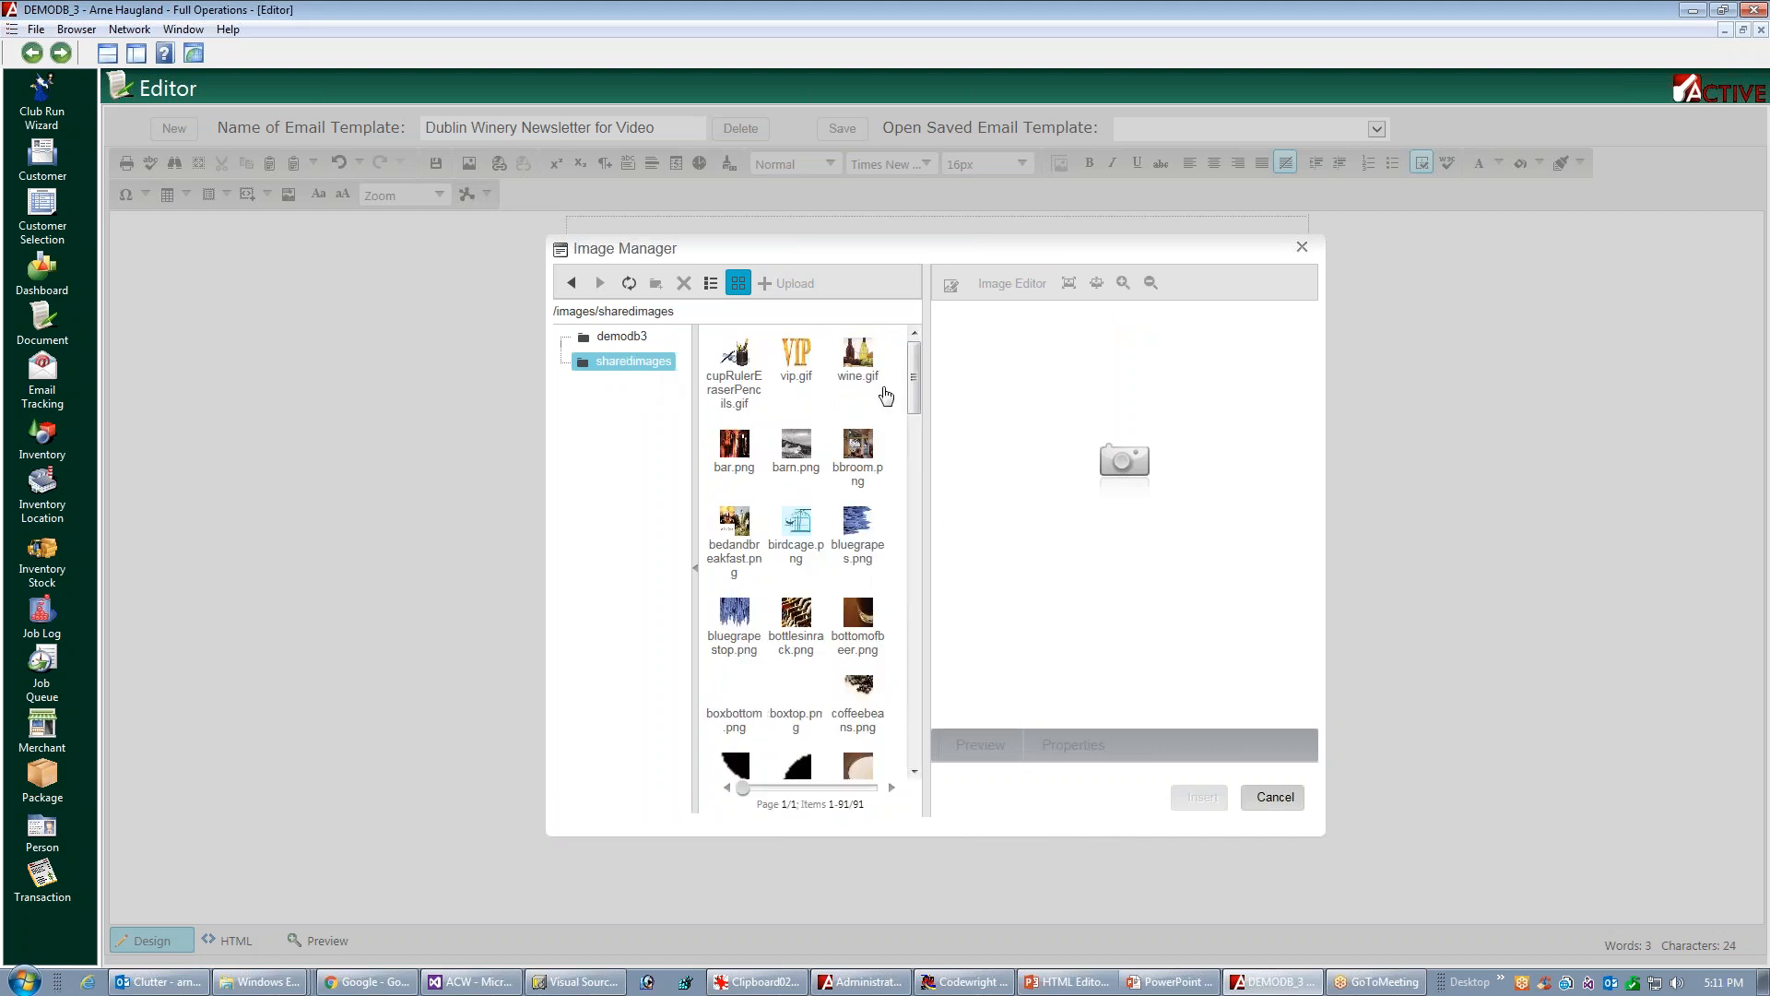
{"action": "left_click", "coordinate": [618, 337]}
{"action": "left_click_drag", "start_coordinate": [916, 371], "coordinate": [933, 718]}
{"action": "left_click", "coordinate": [735, 724]}
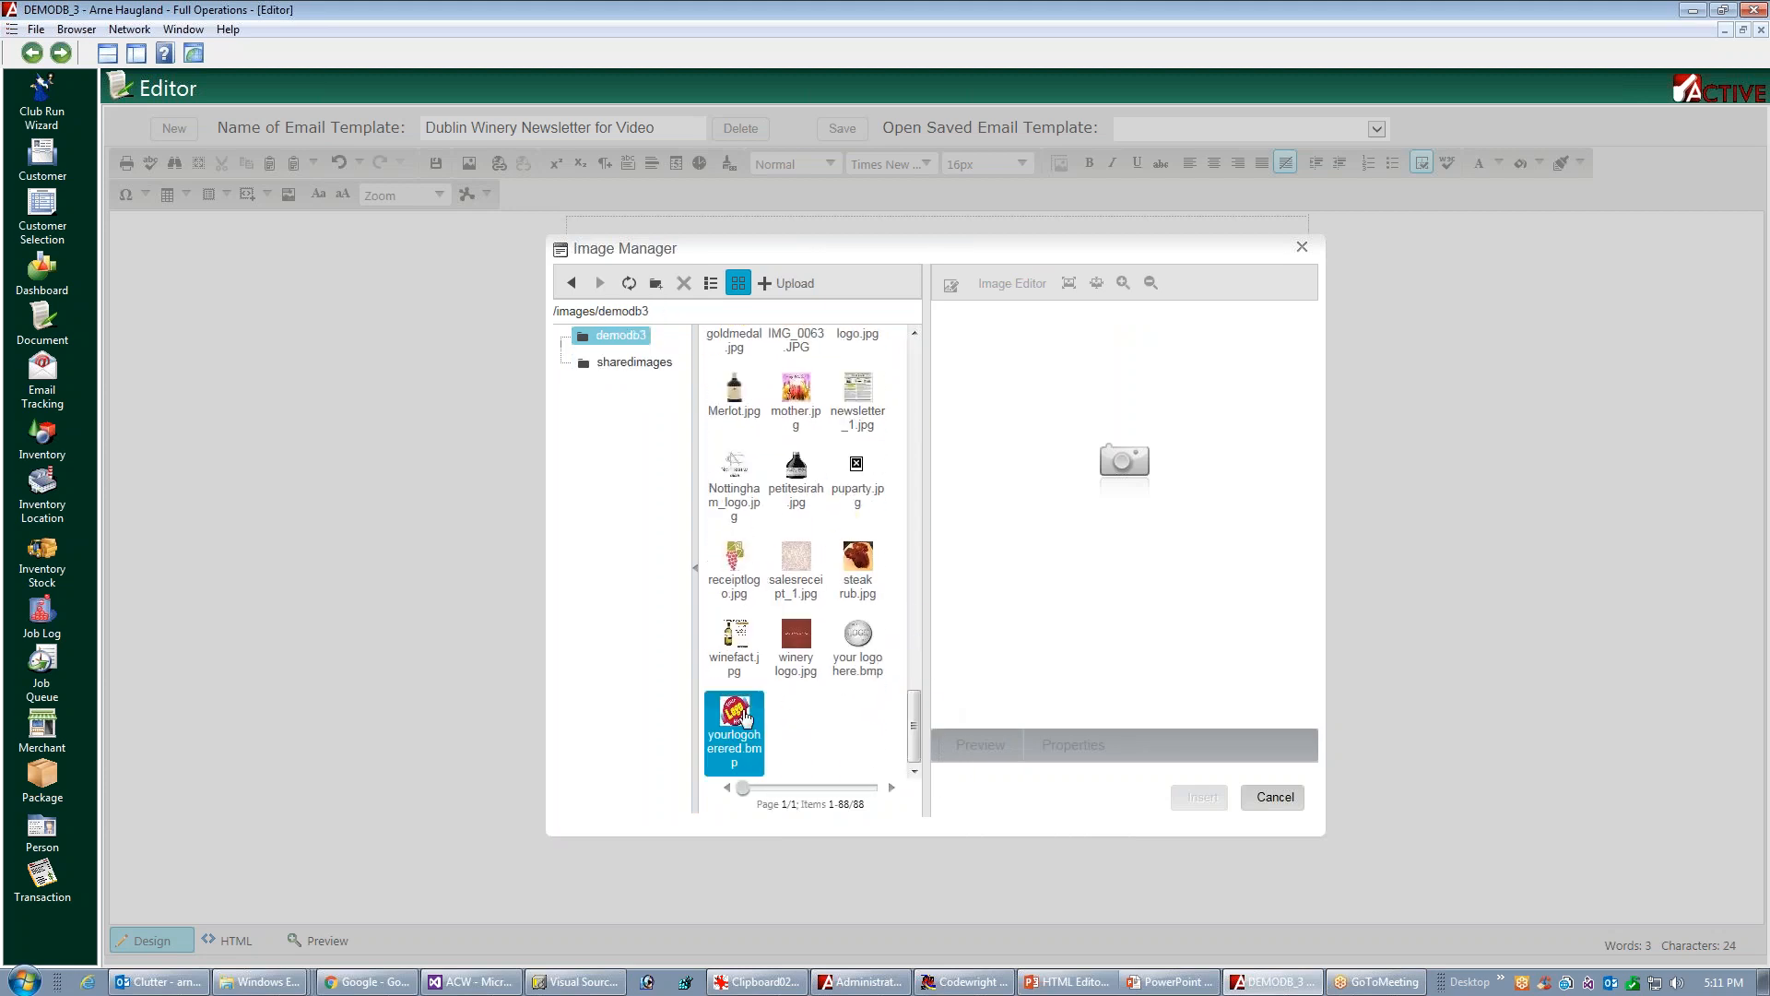
{"action": "left_click", "coordinate": [1222, 795]}
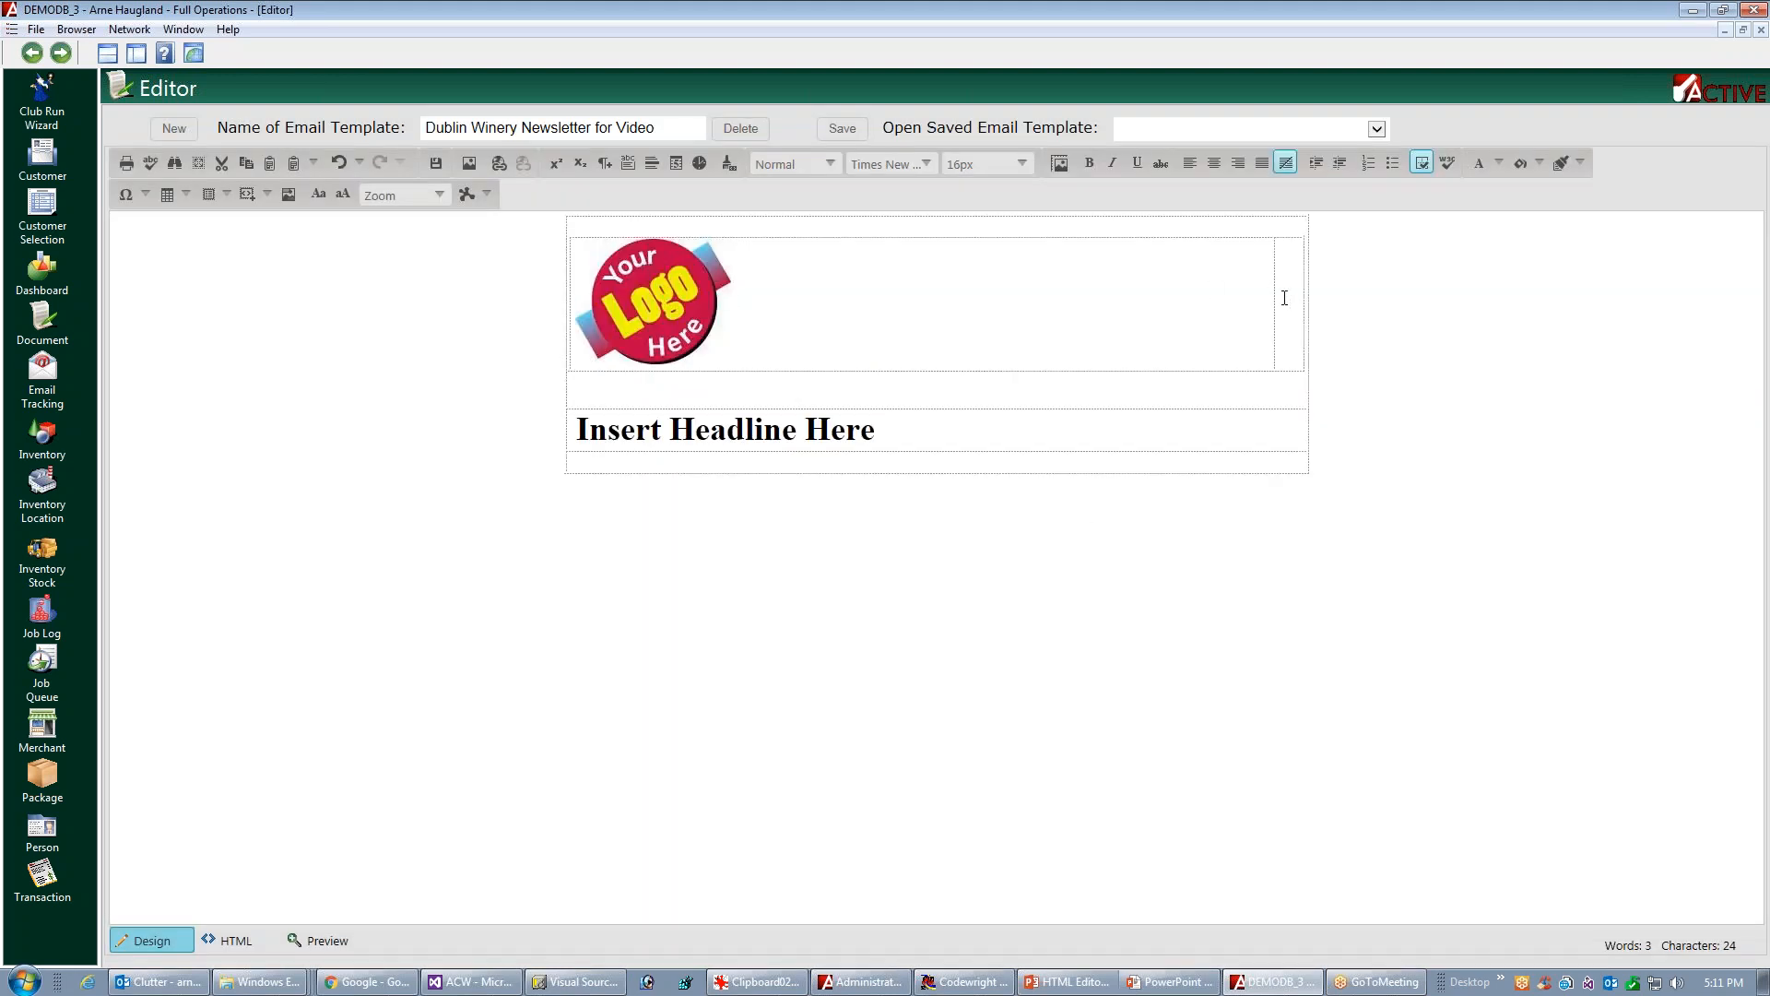
Paste the "Lorem ipsum dolor sit amet, at vix malorum impedit" paragraph from Codewright into the cell beside the logo, without its leading space
{"action": "left_click", "coordinate": [1252, 317]}
{"action": "left_click", "coordinate": [985, 985]}
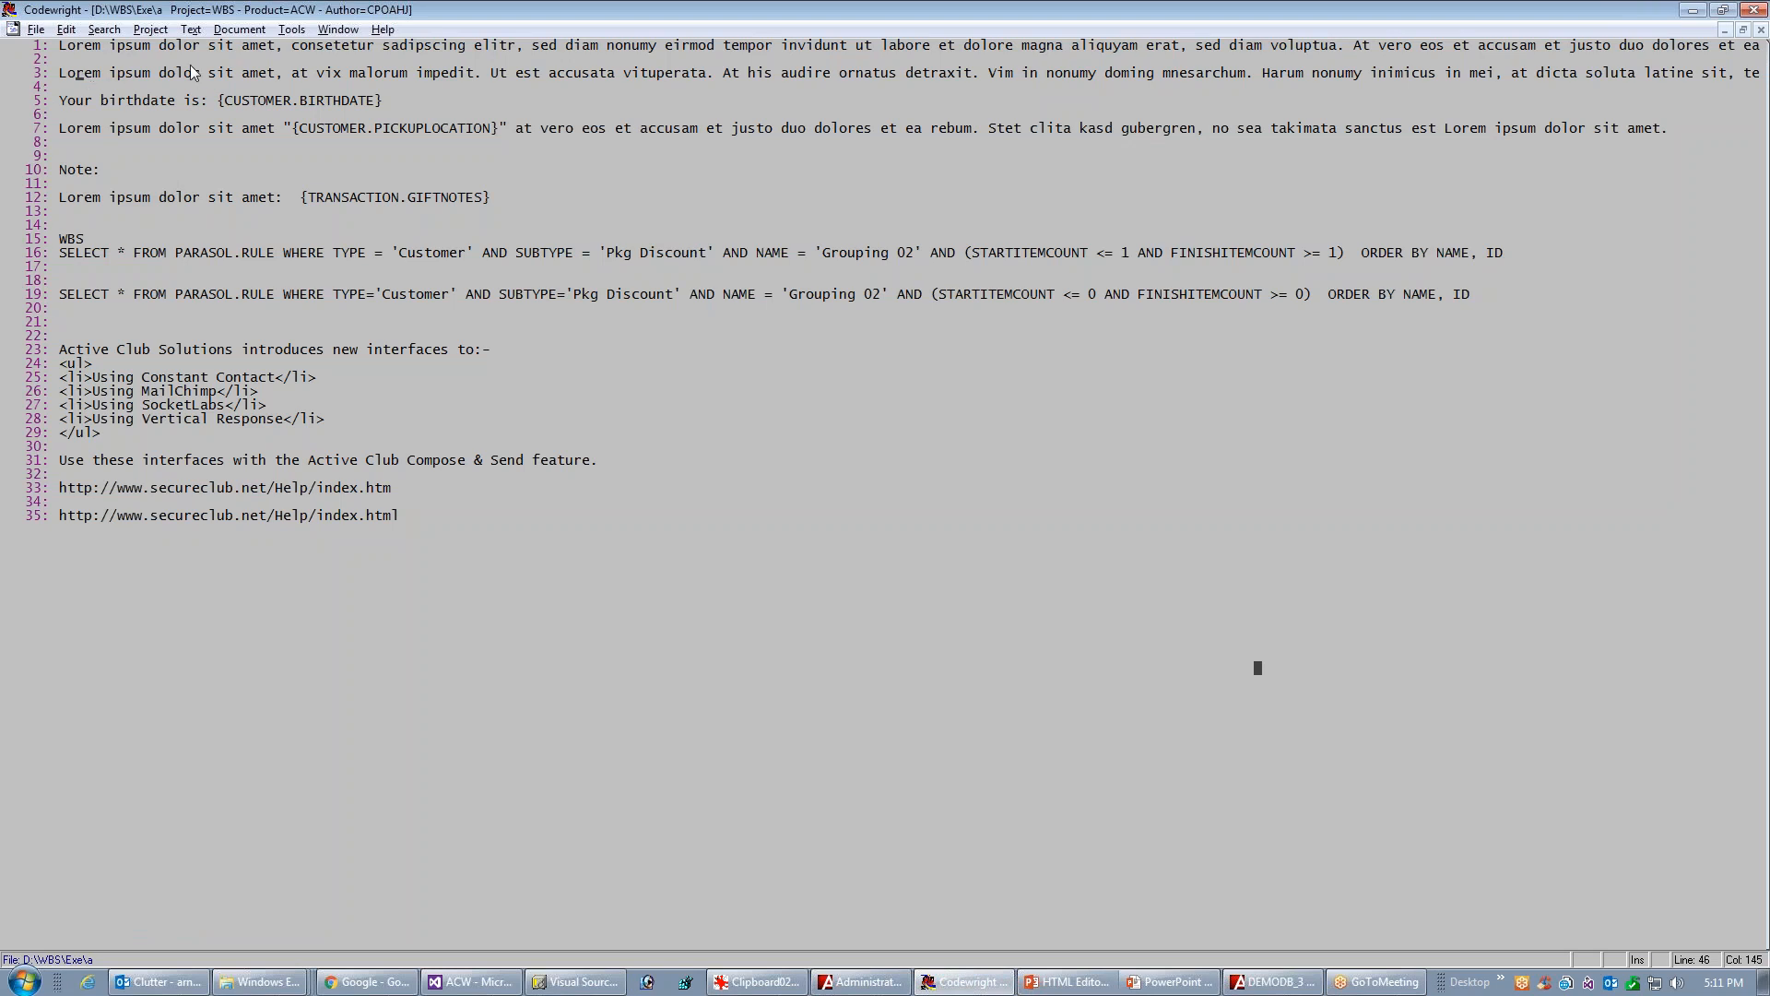
{"action": "key", "text": "alt+Tab"}
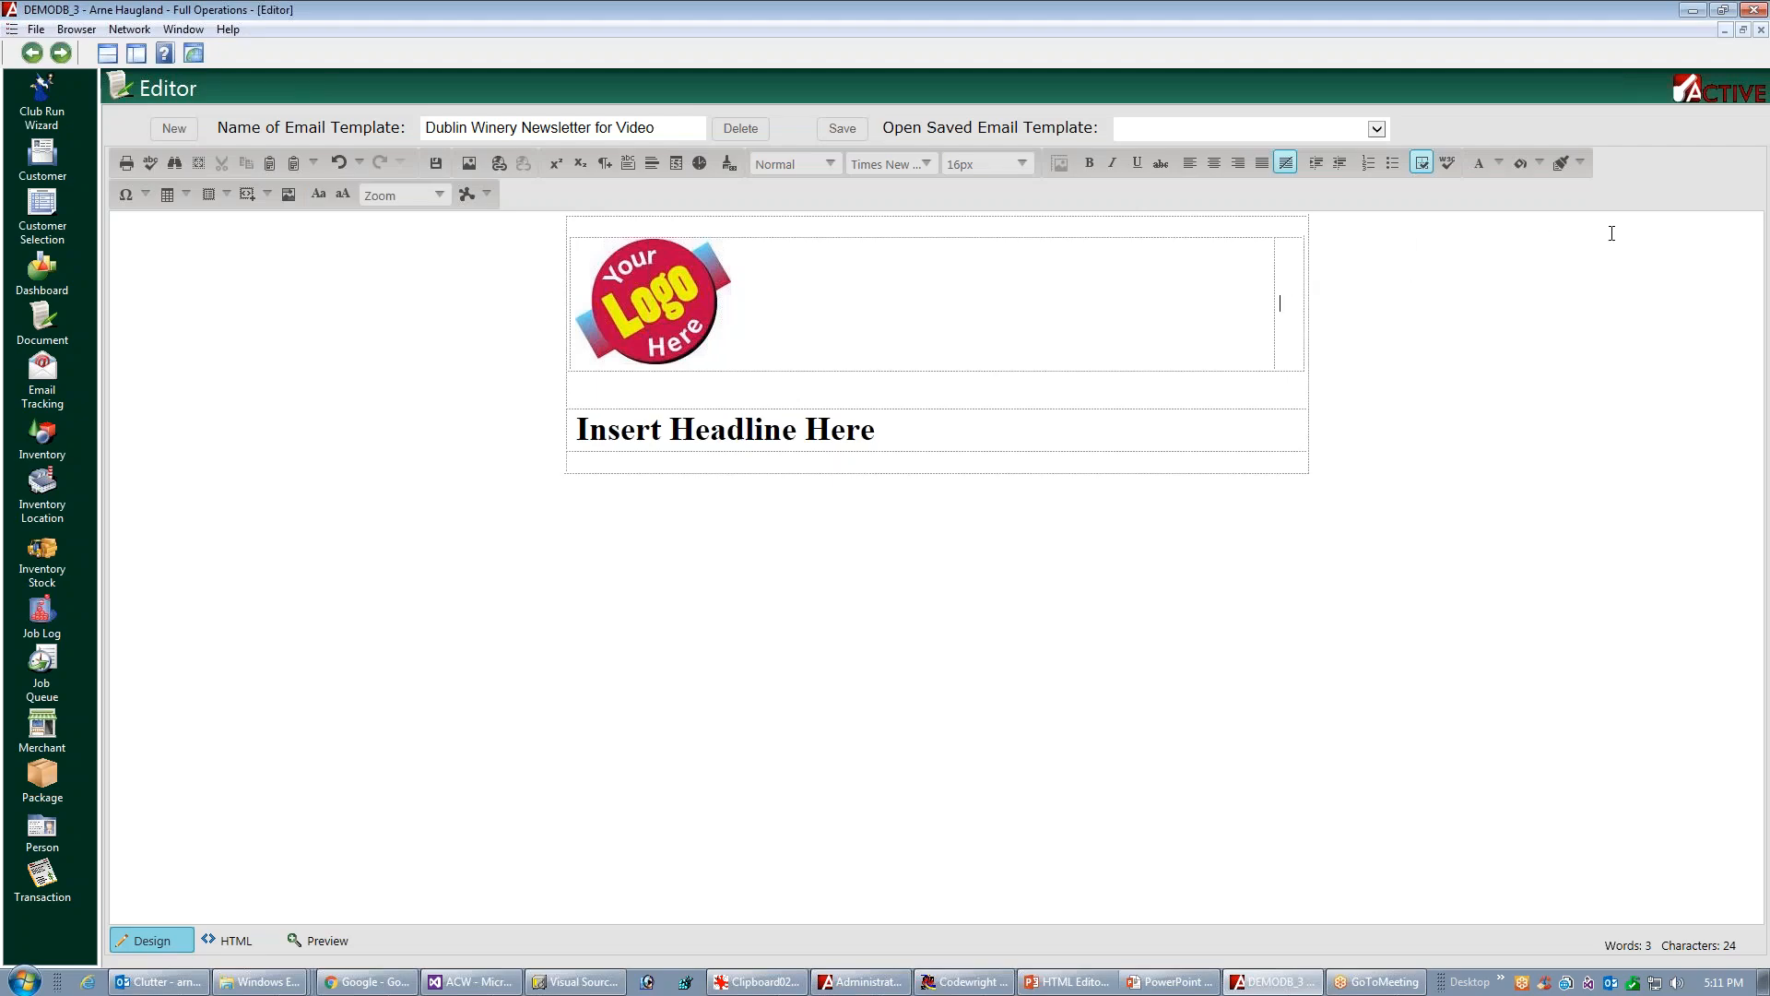
{"action": "type", "text": "Lorem ipsum dolor sit amet, at vix malorum impedit. Ut est accusata vituperata. At his audire ornatus detraxit. Vim in nonumy doming mnesarchum. Harum nonumy inimicus in mei, at dicta soluta latine sit, te idque homero sit."}
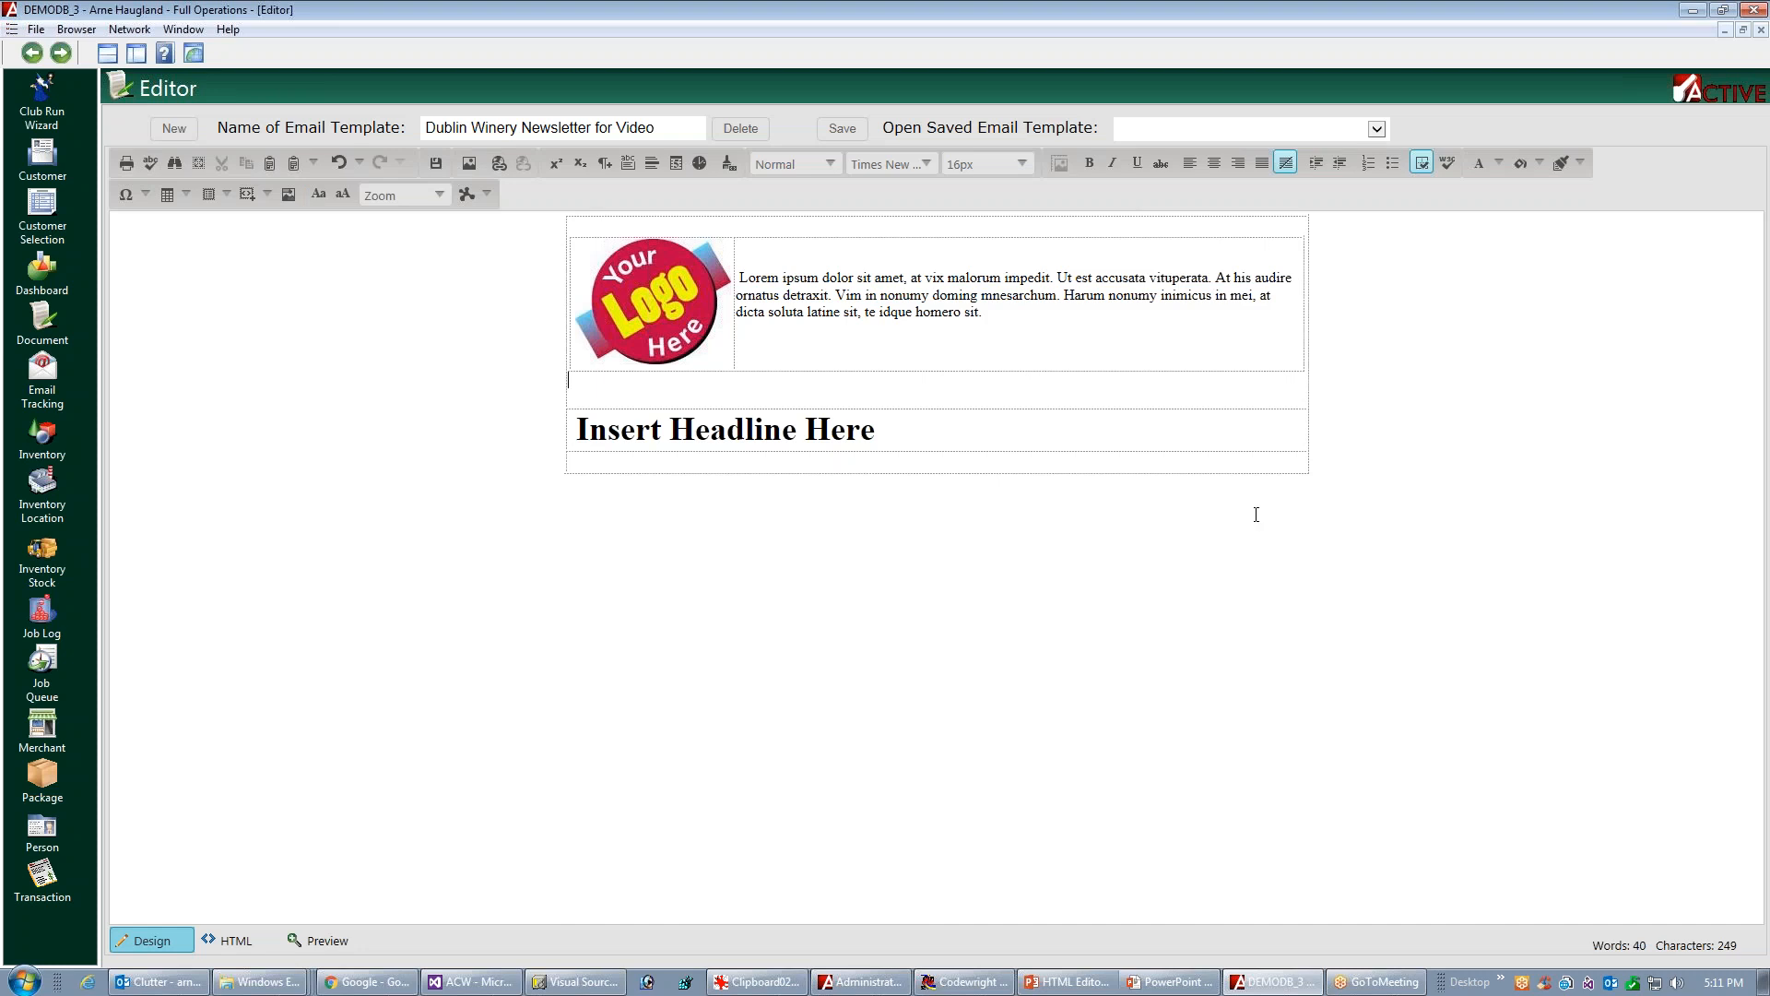
{"action": "left_click_drag", "start_coordinate": [739, 278], "coordinate": [750, 277]}
{"action": "key", "text": "Left"}
{"action": "key", "text": "Return"}
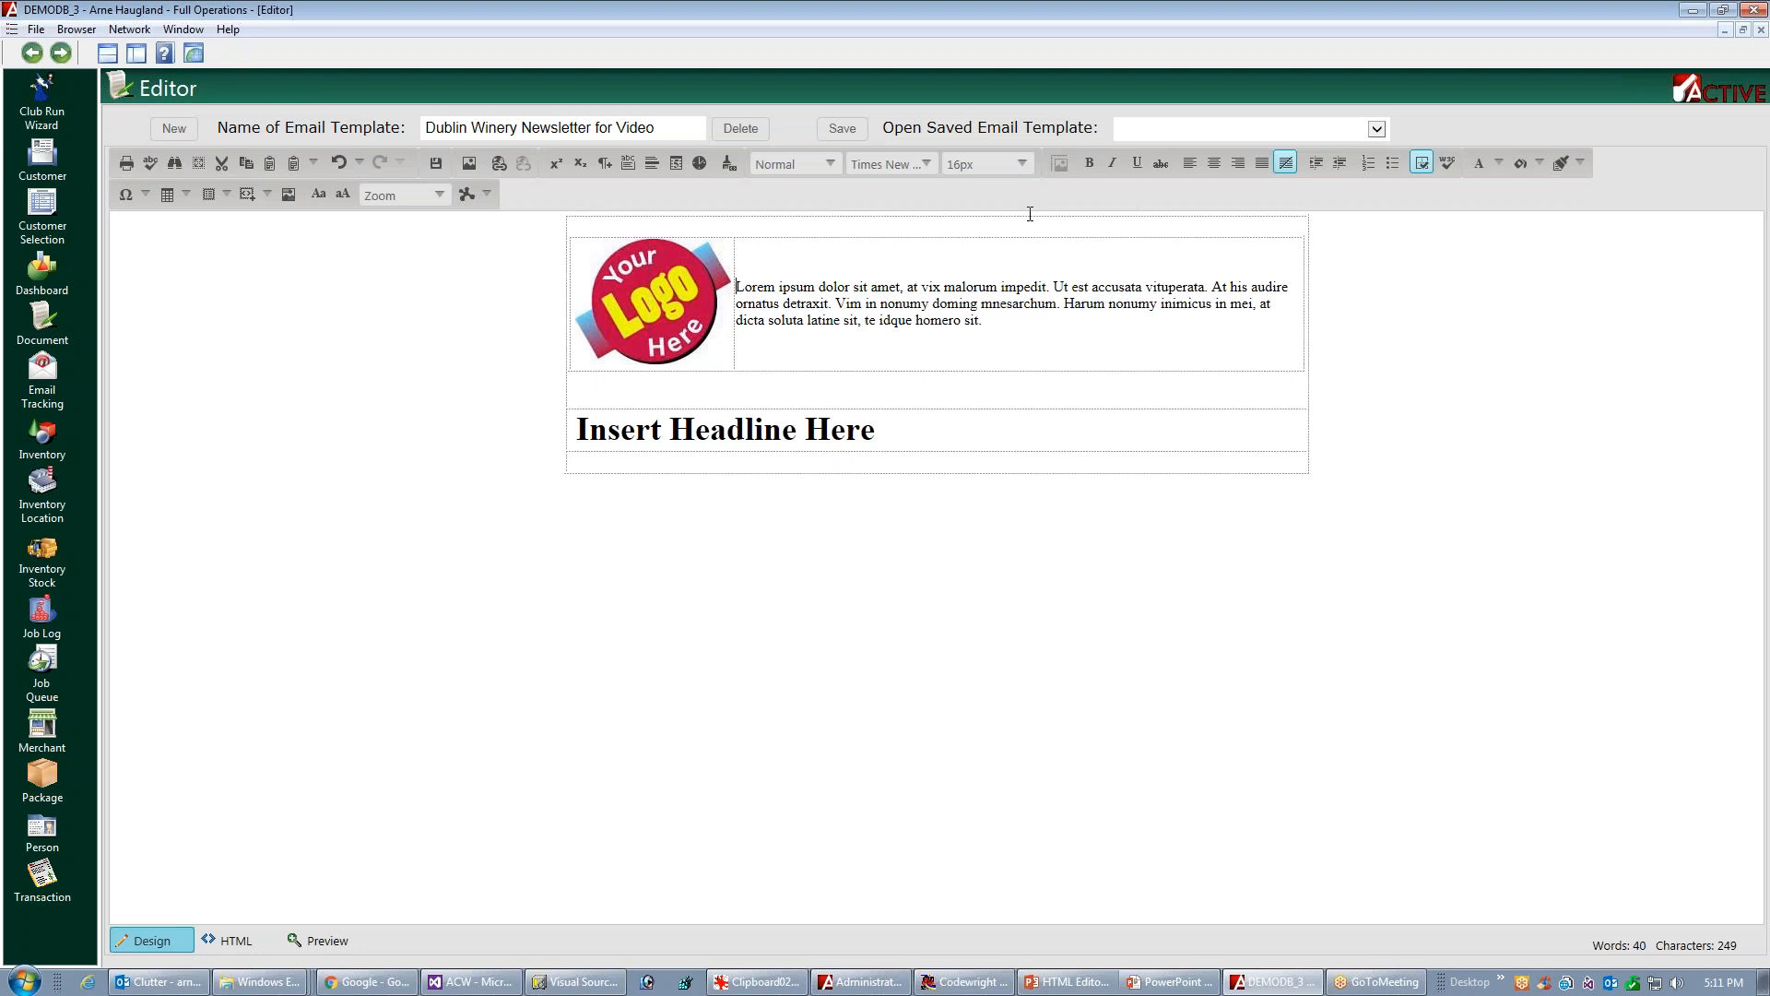
Enter the {CURRENT_DATE} merge field above the Lorem ipsum paragraph, followed by a blank line
{"action": "type", "text": "{CURRENT_DATE}"}
{"action": "key", "text": "Return"}
{"action": "key", "text": "Return"}
Add the greeting "Hi {CUSTOMER.FIRSTNAME}" below the date field, separated from the paragraph by a blank line
{"action": "type", "text": "Hi {CUSTOMER.FIRSTNAME"}
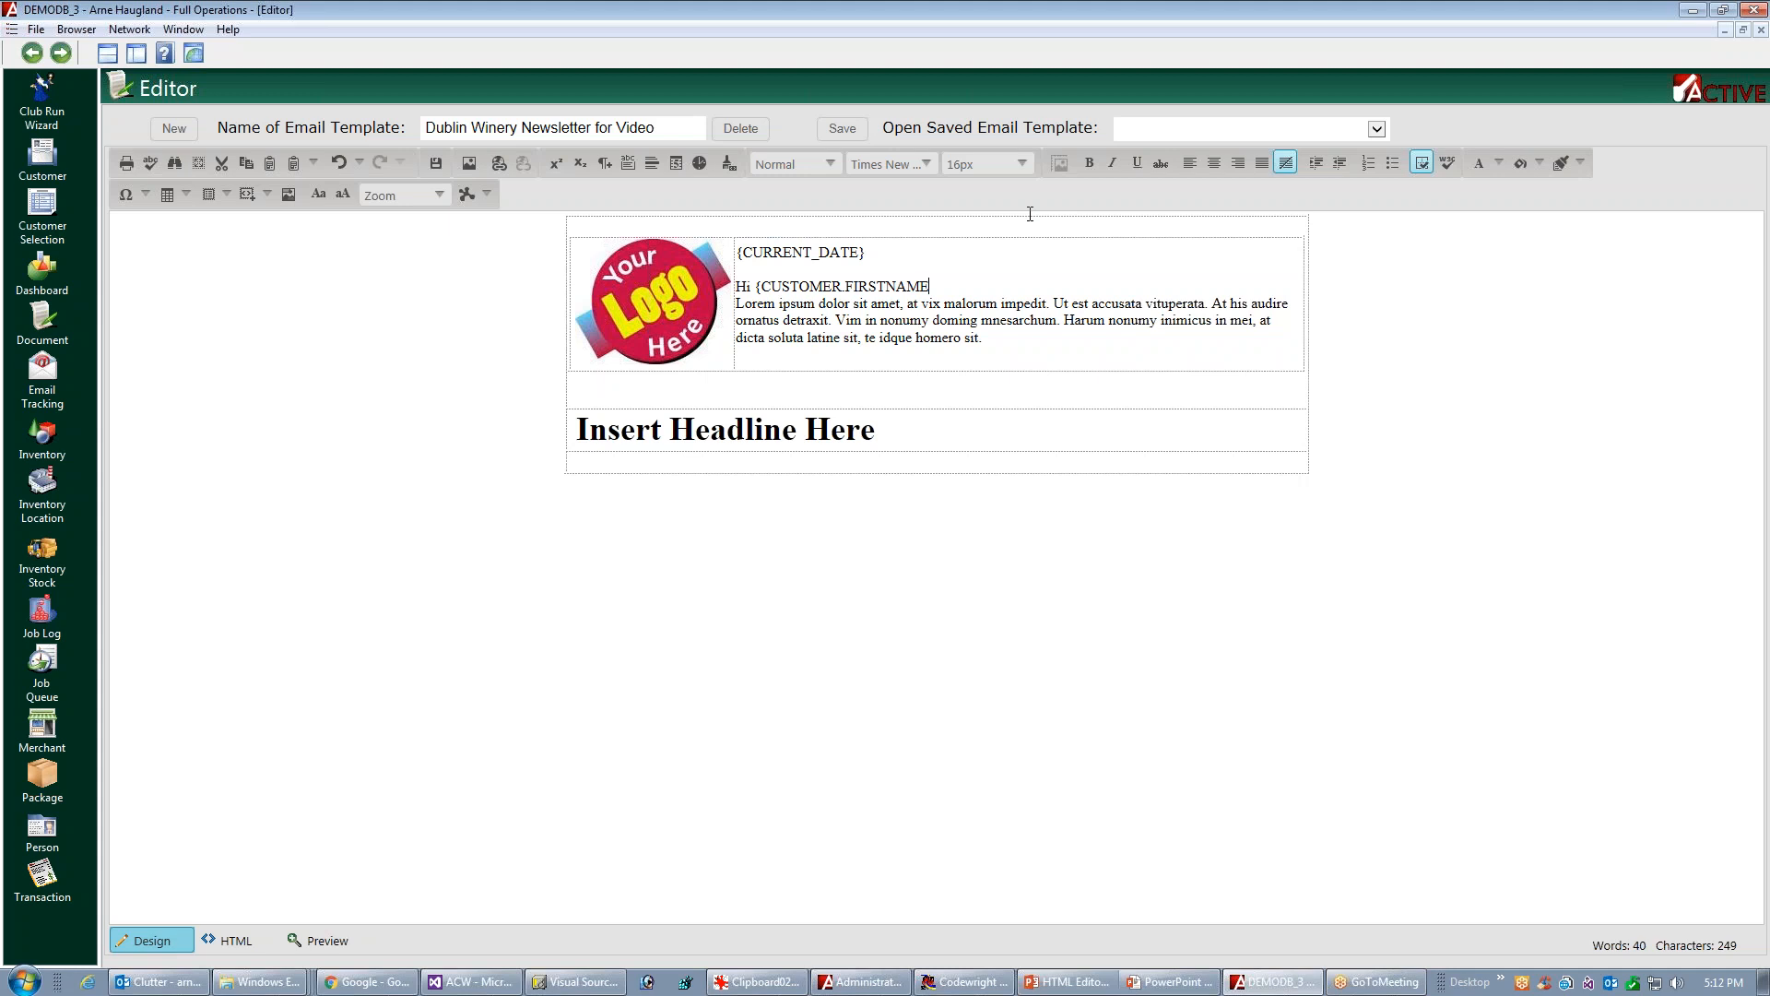
{"action": "type", "text": "}"}
{"action": "key", "text": "Return"}
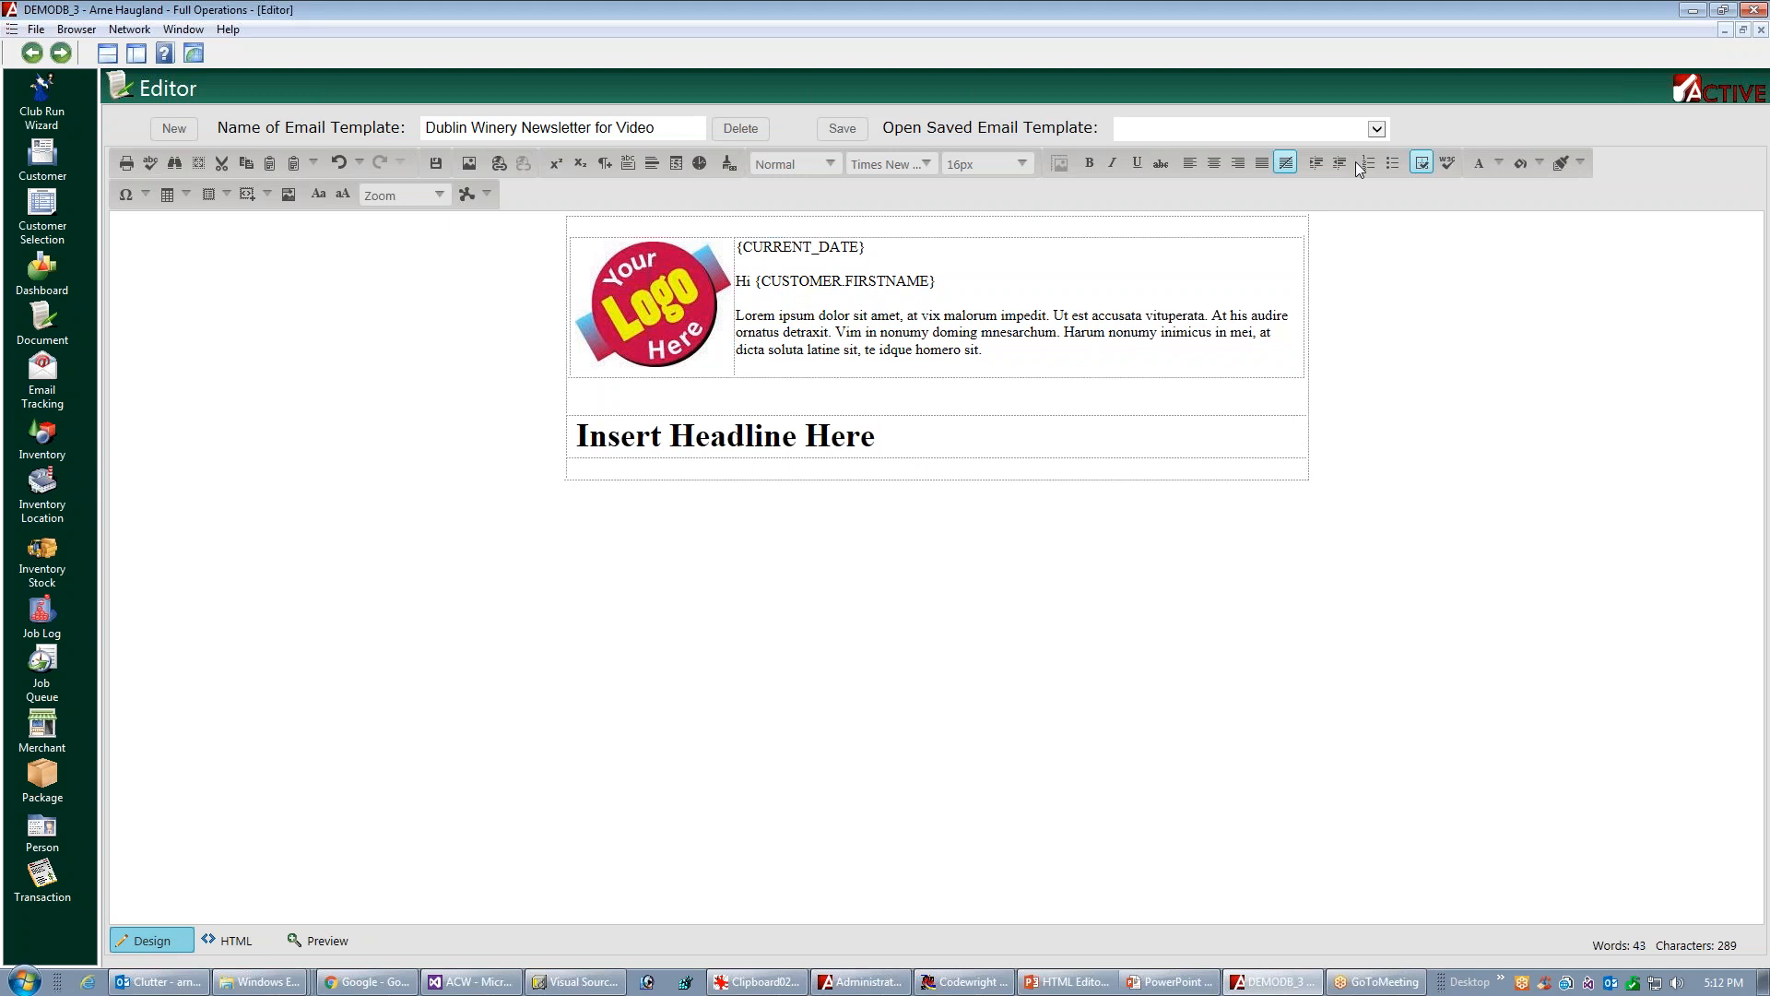
Right-align the {CURRENT_DATE} line and add a comma after the {CUSTOMER.FIRSTNAME} greeting
{"action": "left_click", "coordinate": [1238, 164]}
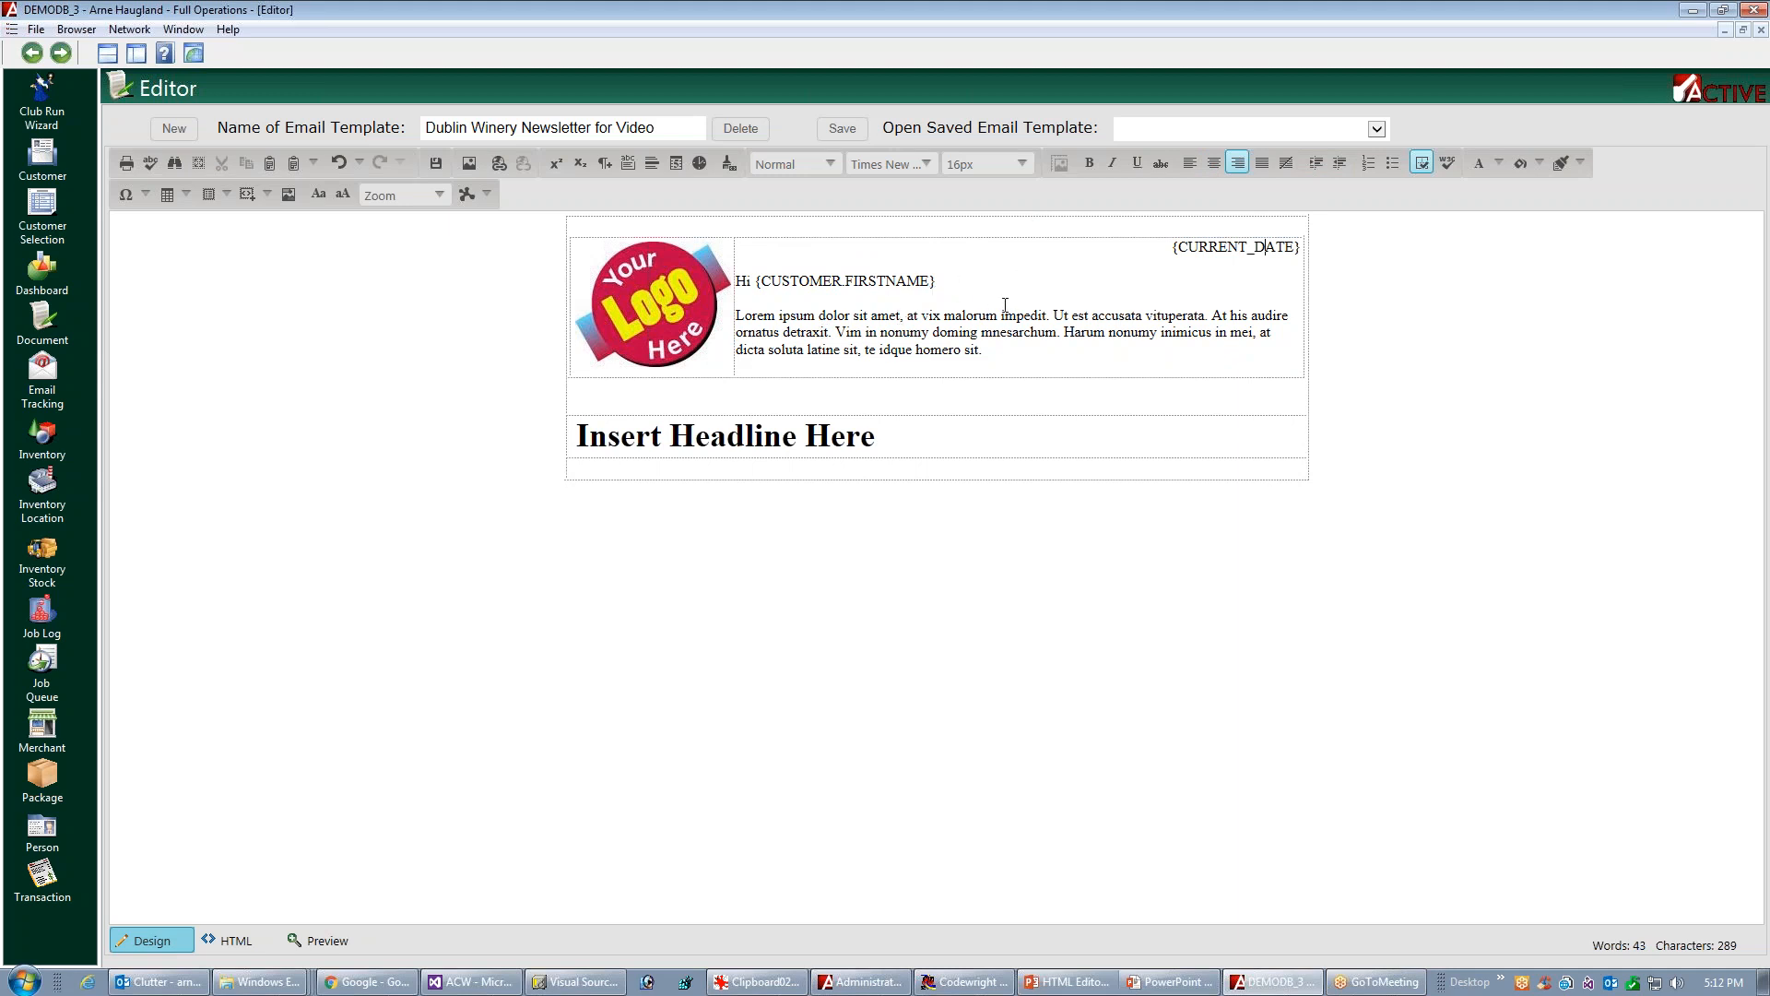
{"action": "left_click", "coordinate": [983, 288]}
{"action": "type", "text": ","}
Set the left padding of the greeting text's cell to 50 px through its cell styling
{"action": "right_click", "coordinate": [1047, 286]}
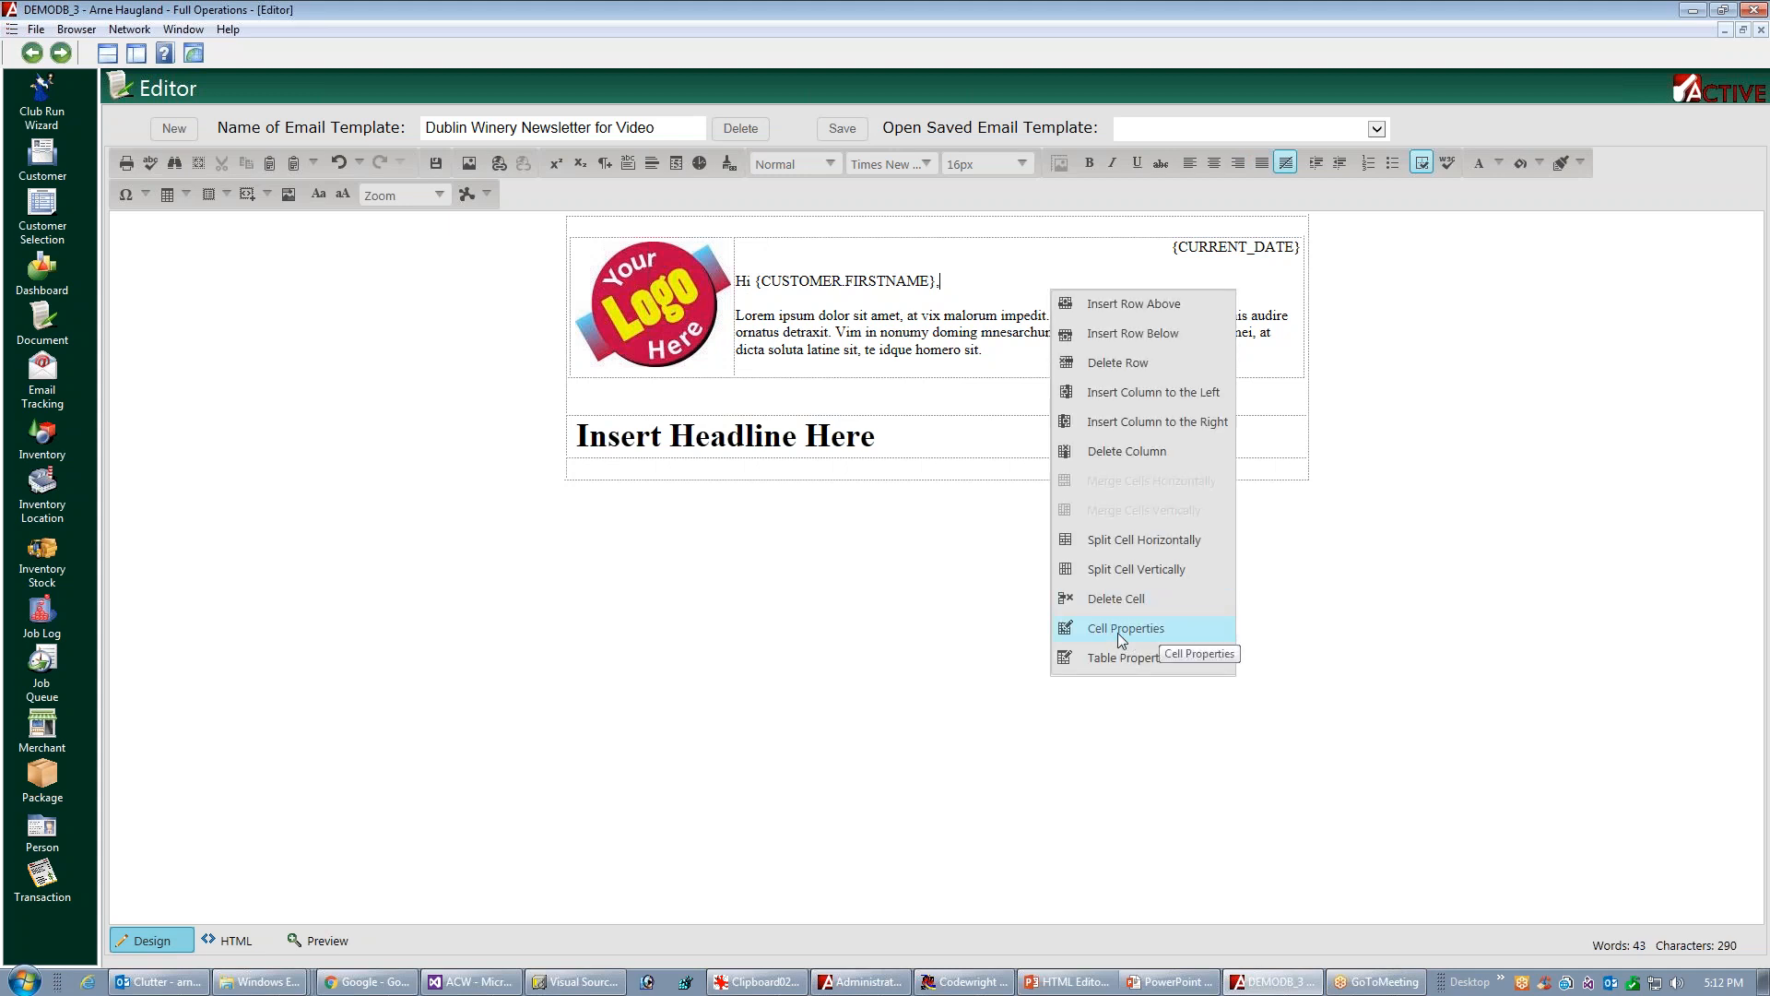
{"action": "left_click", "coordinate": [1161, 633]}
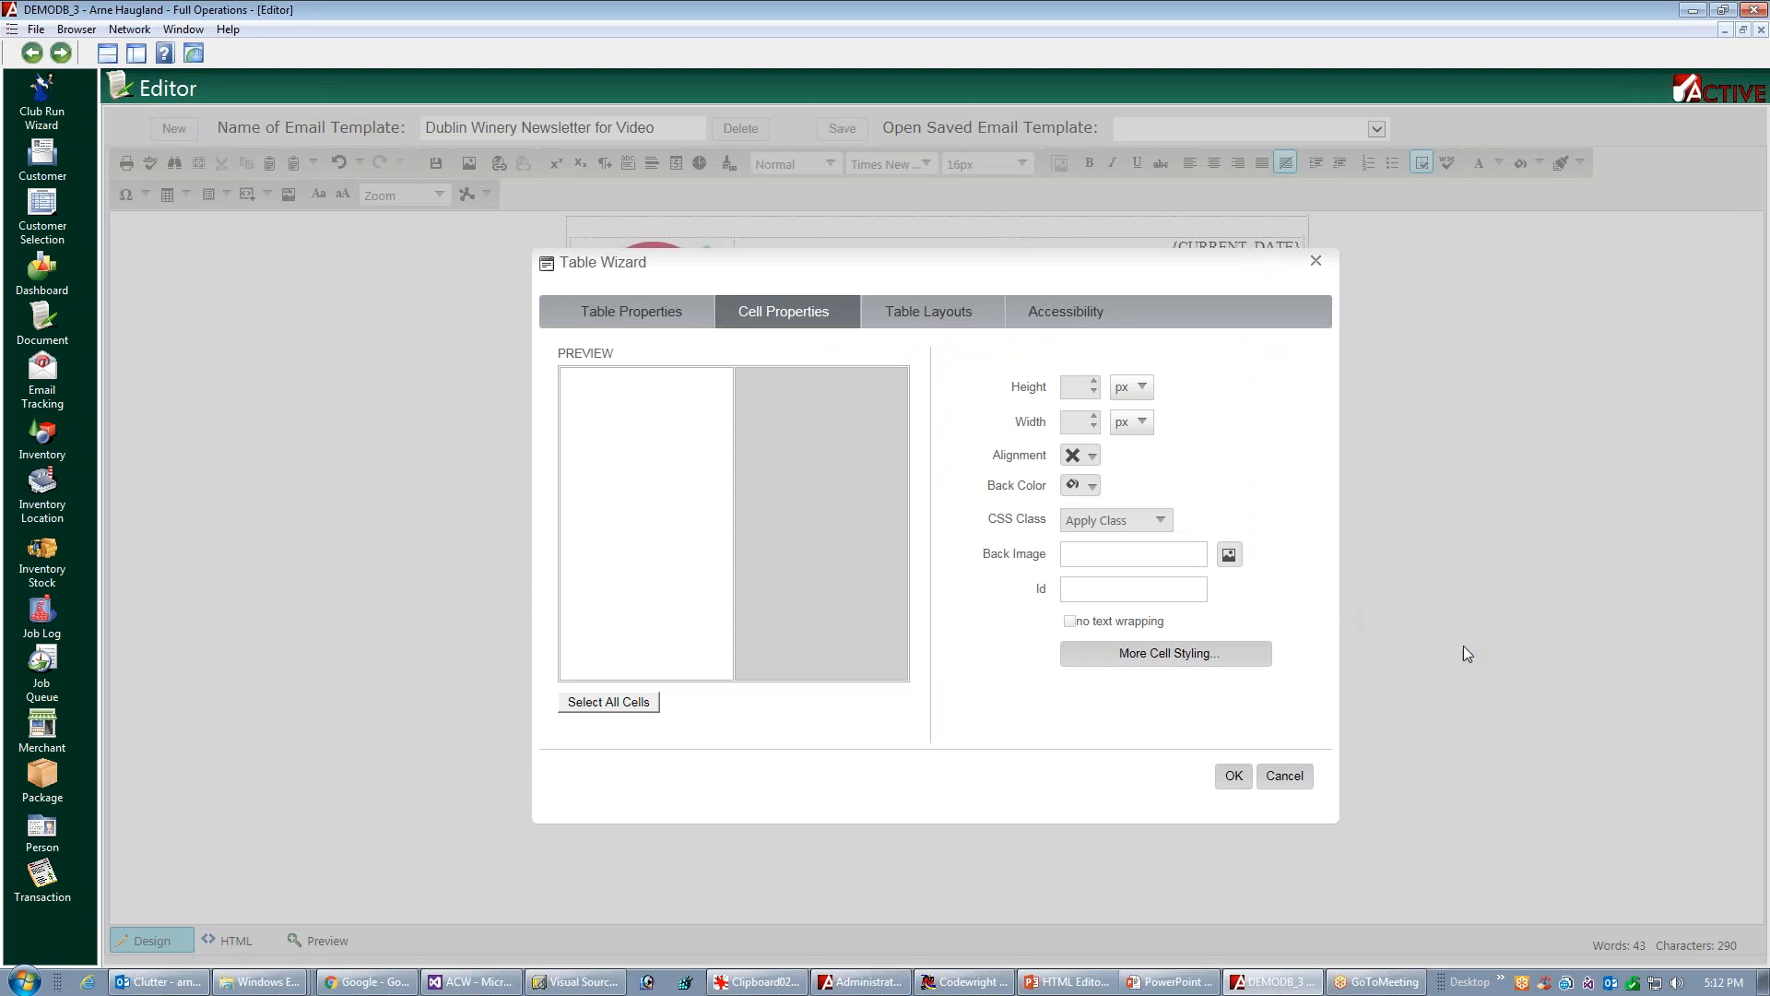
{"action": "left_click", "coordinate": [1173, 658]}
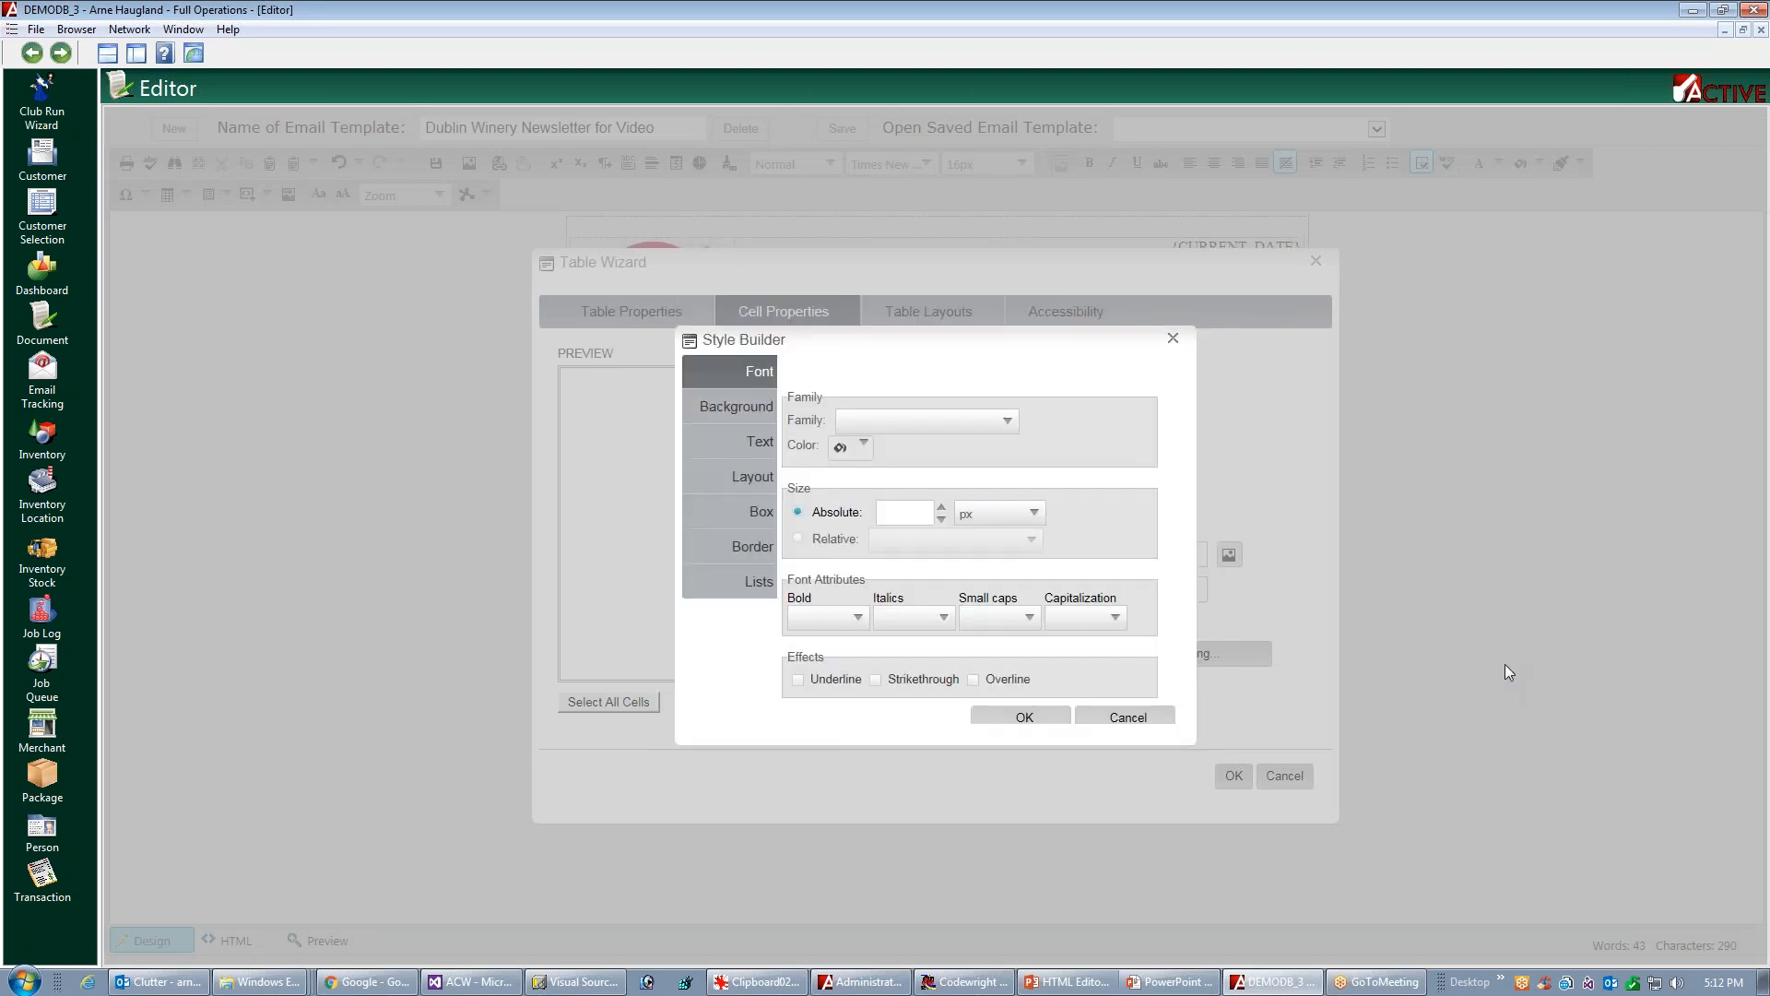
{"action": "left_click", "coordinate": [748, 412]}
{"action": "left_click", "coordinate": [760, 446]}
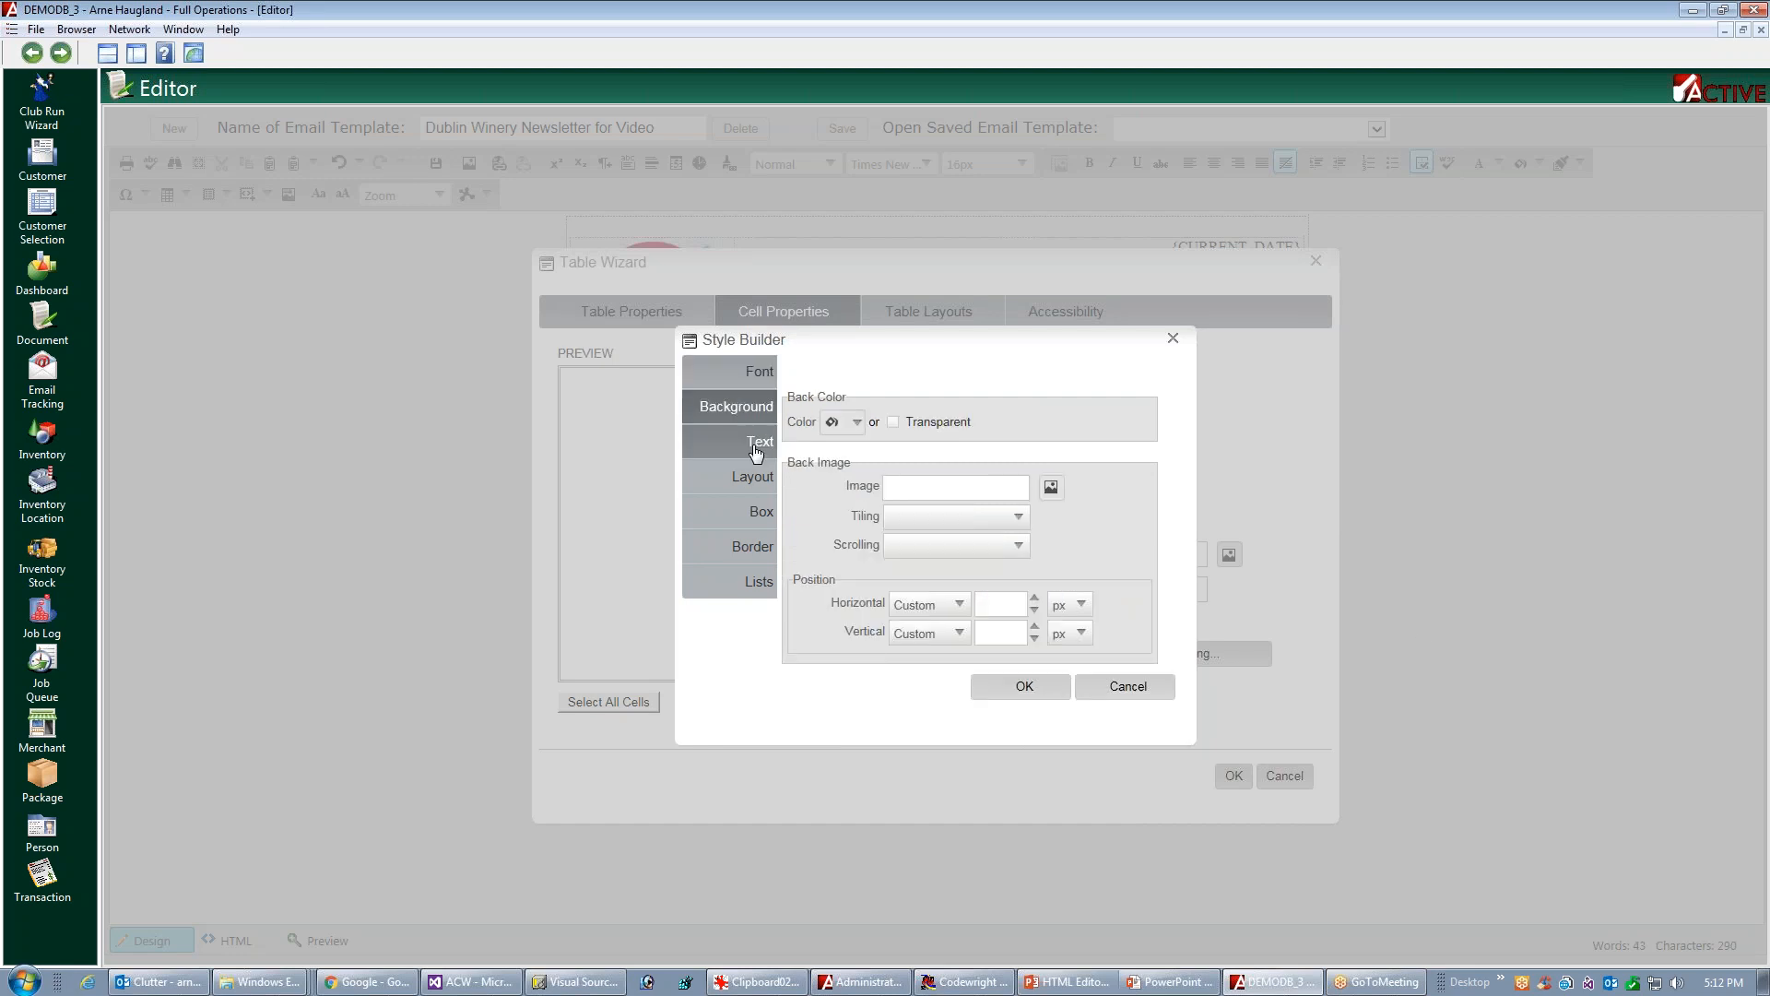
{"action": "left_click", "coordinate": [761, 518]}
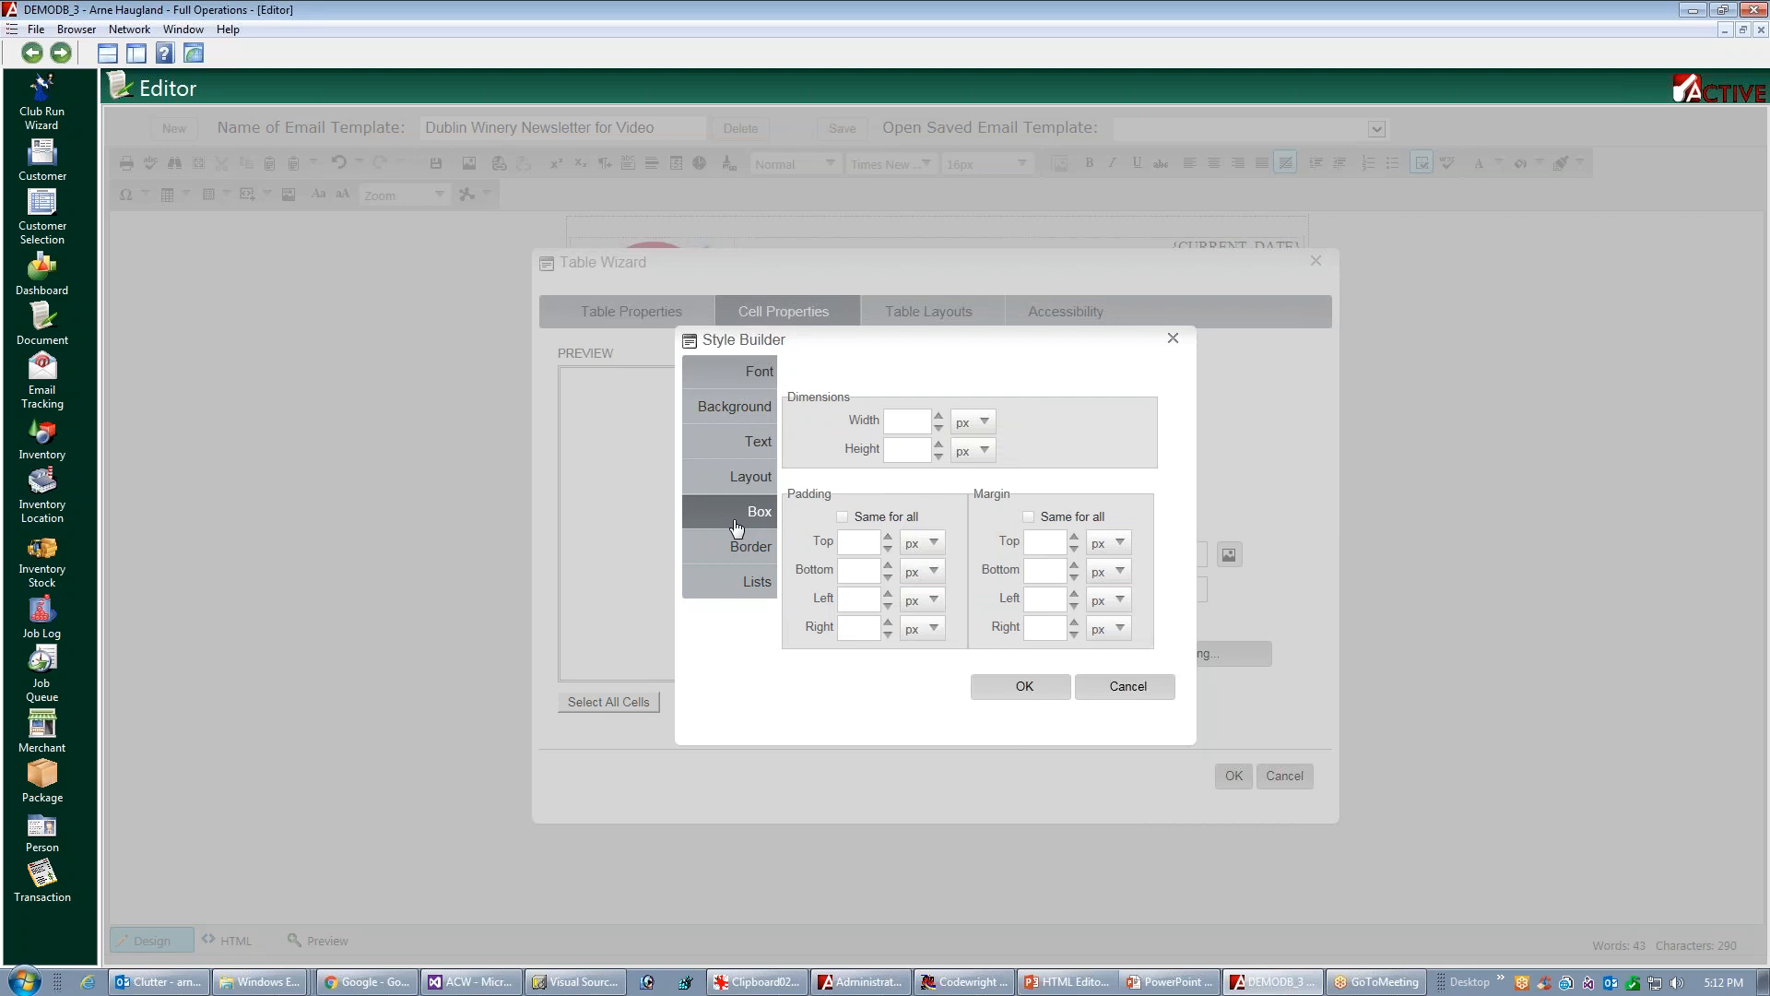
{"action": "left_click", "coordinate": [858, 599]}
{"action": "type", "text": "50"}
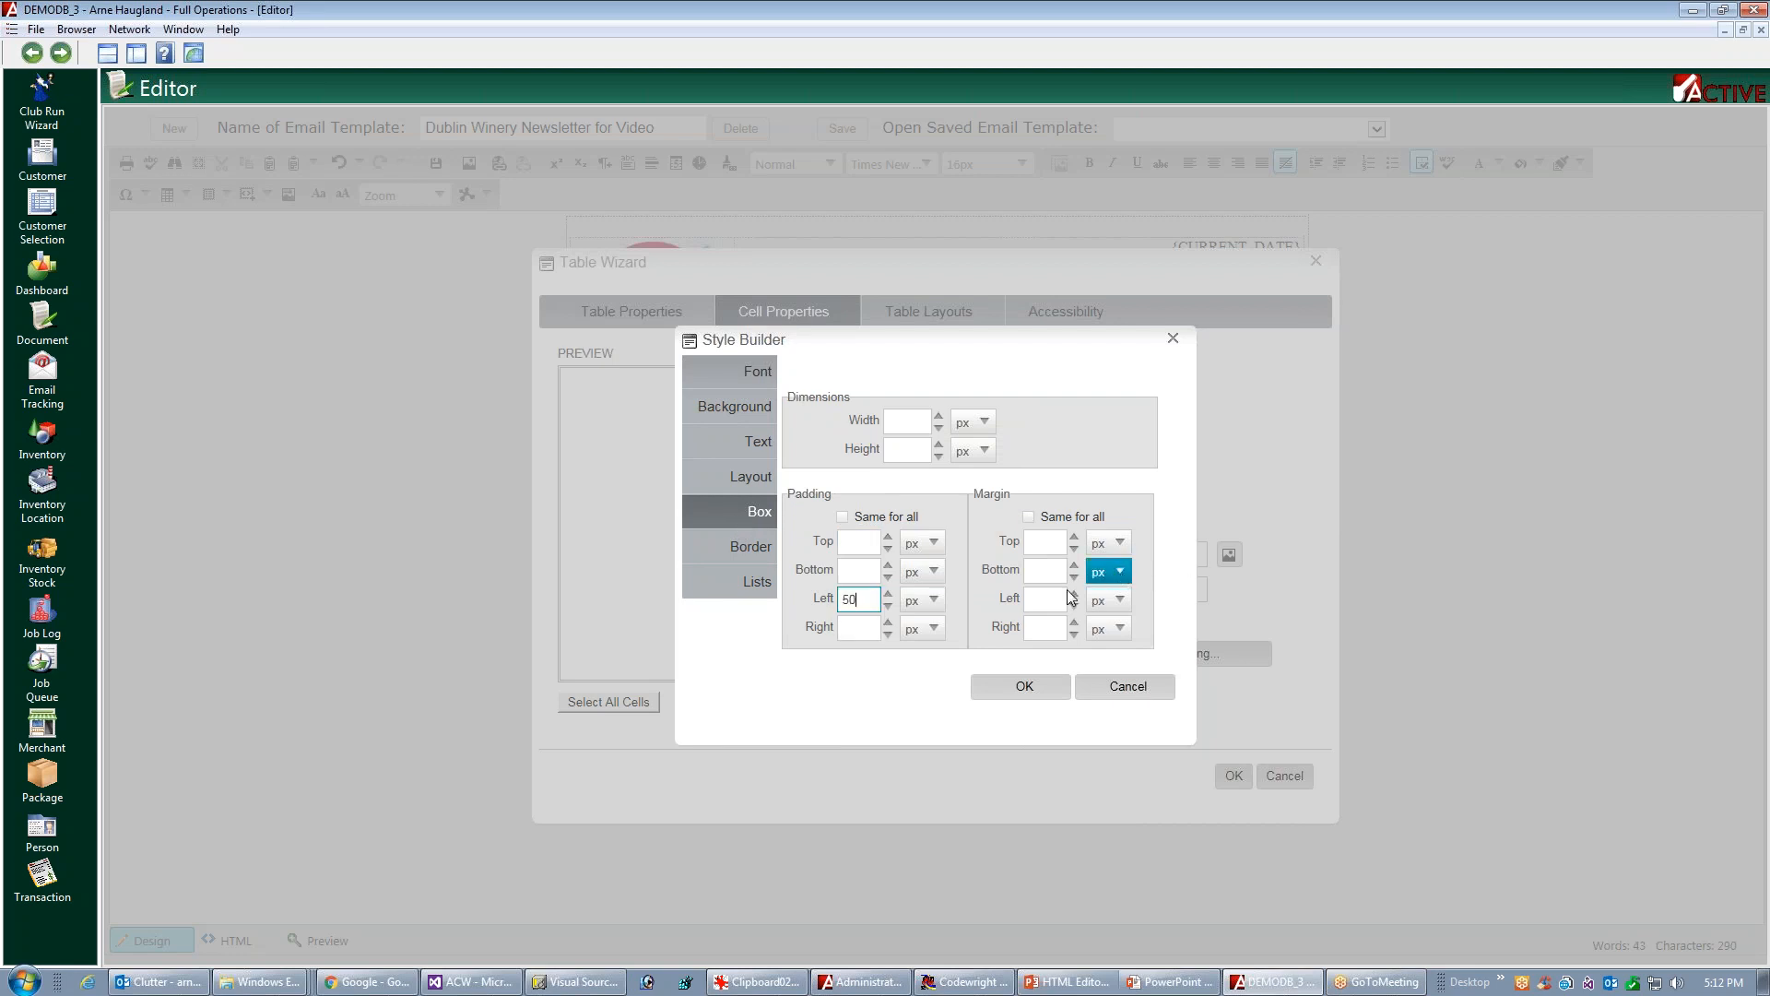
{"action": "left_click", "coordinate": [1011, 695]}
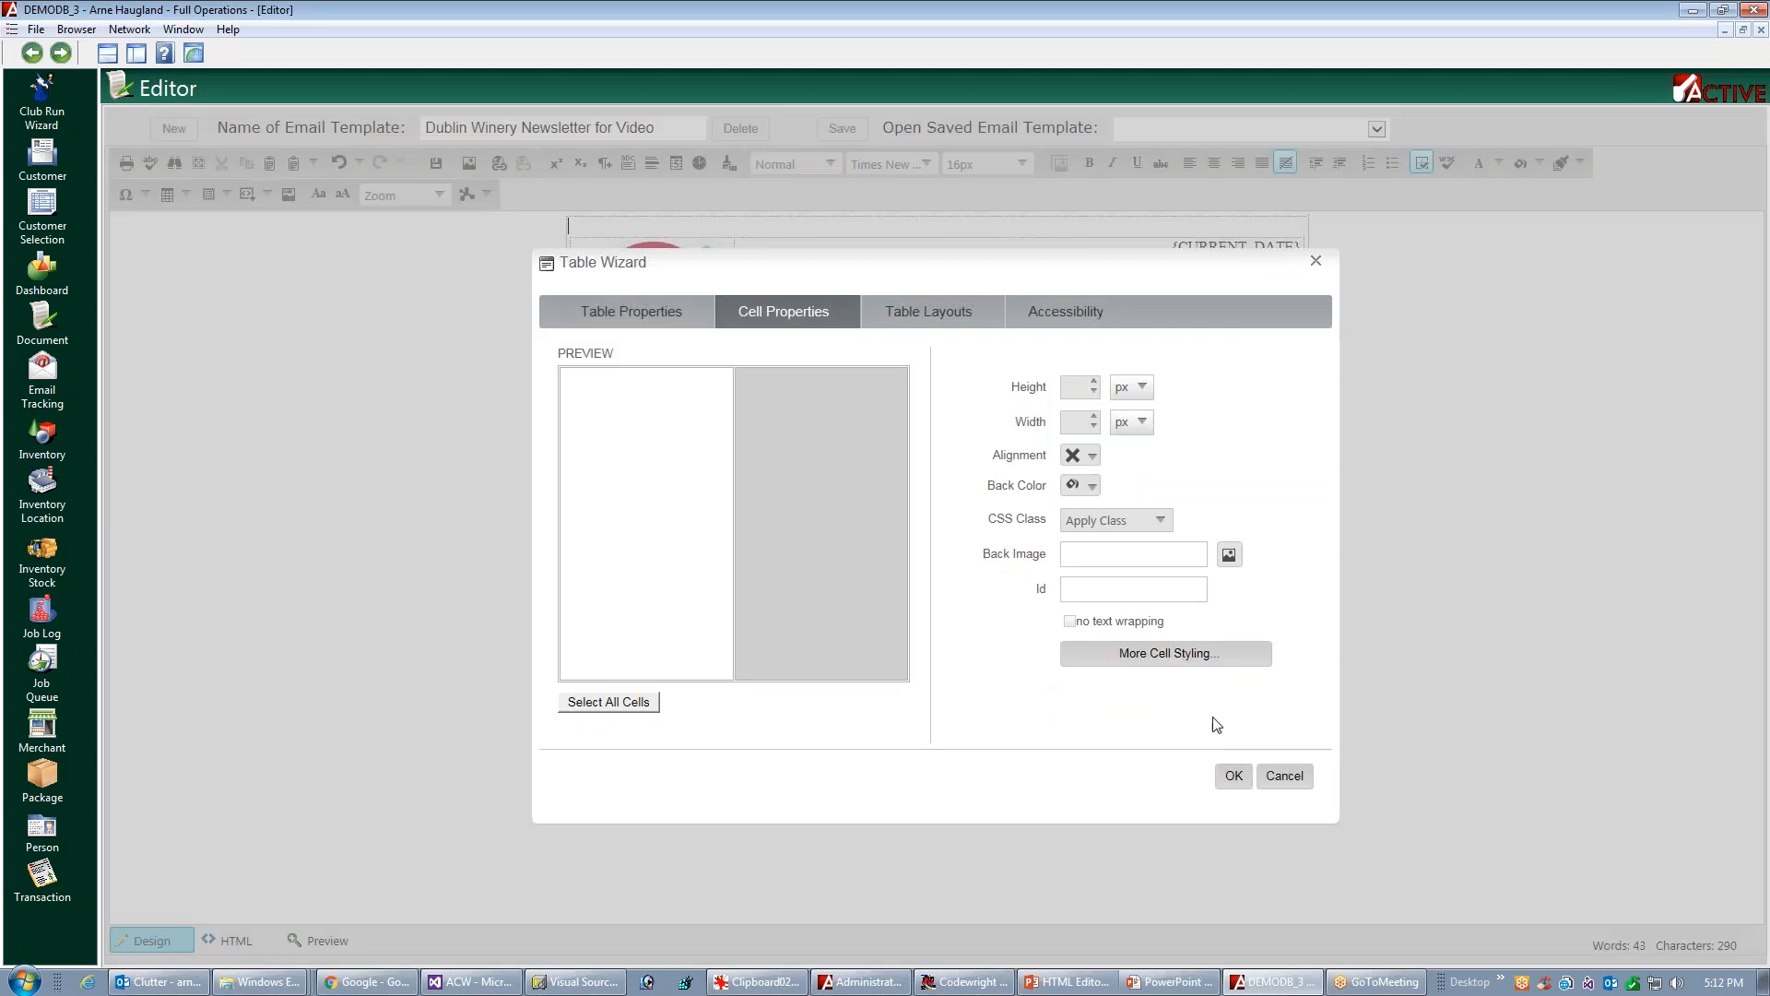
{"action": "left_click", "coordinate": [1233, 775]}
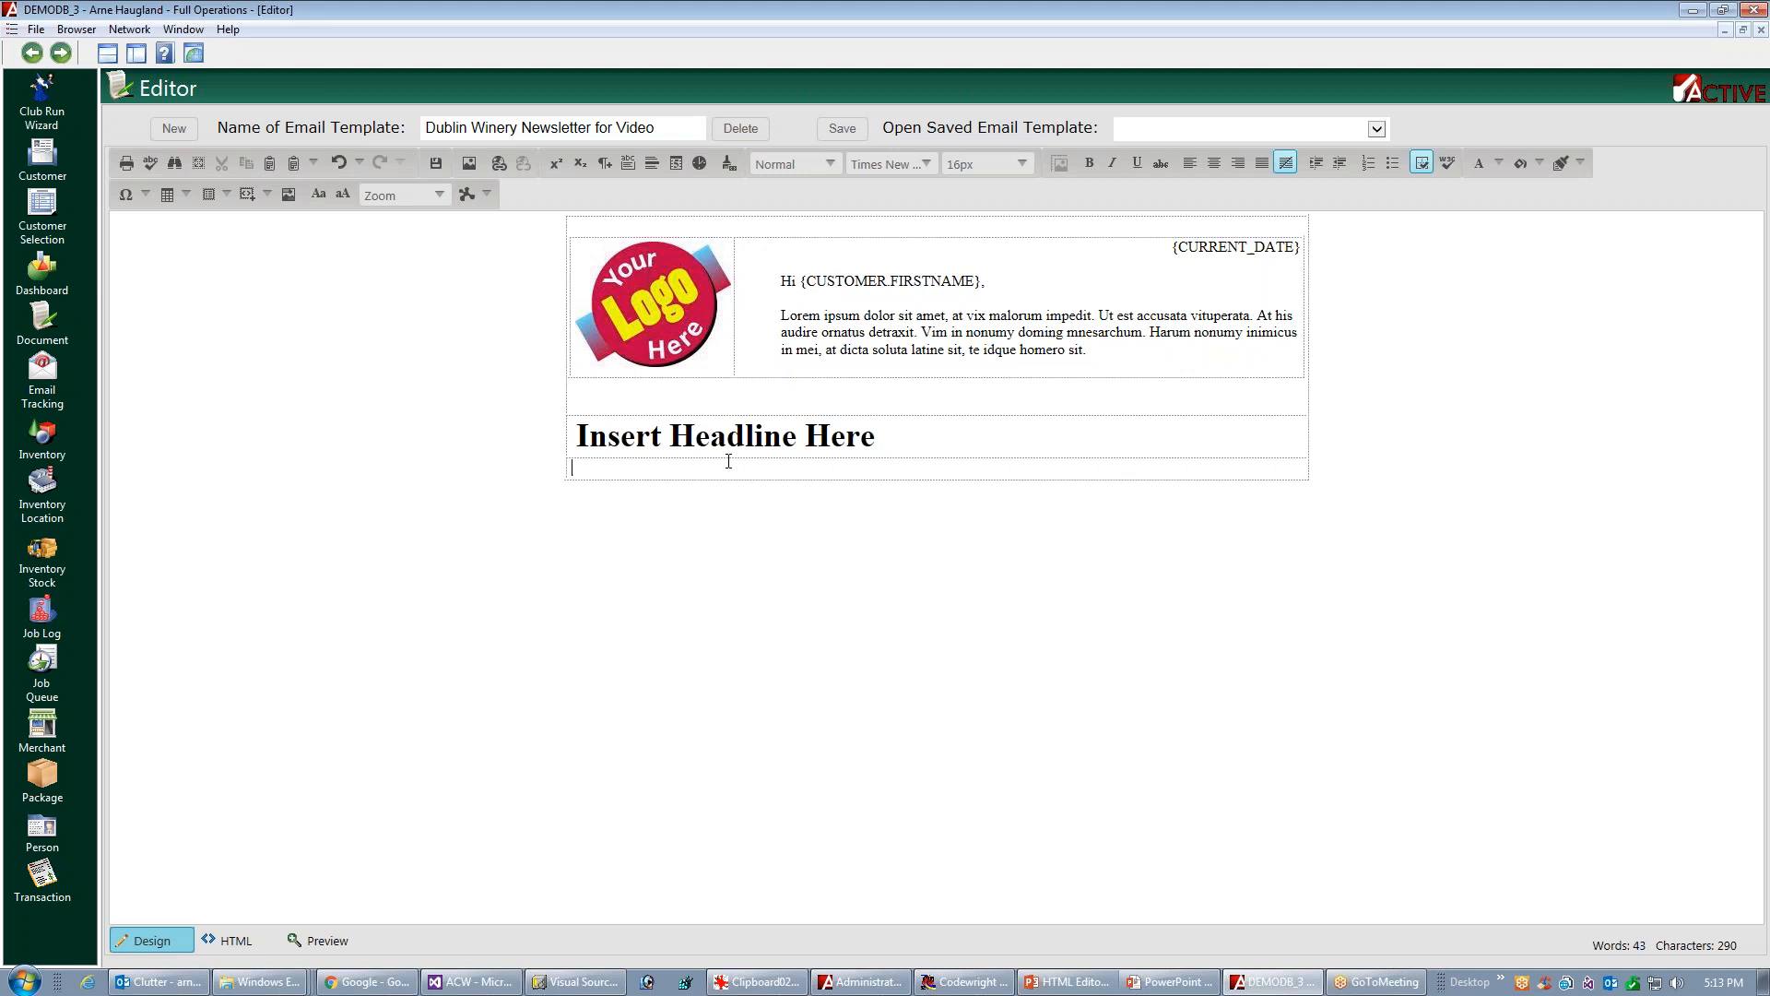
Enter "Link1", "Link2" and "Link3" in the row below the headline, separated by several spaces
{"action": "type", "text": "Link1     Link2     Link3"}
Set the font size of the whole Link1, Link2 and Link3 line to 24px
{"action": "key", "text": "shift+Home"}
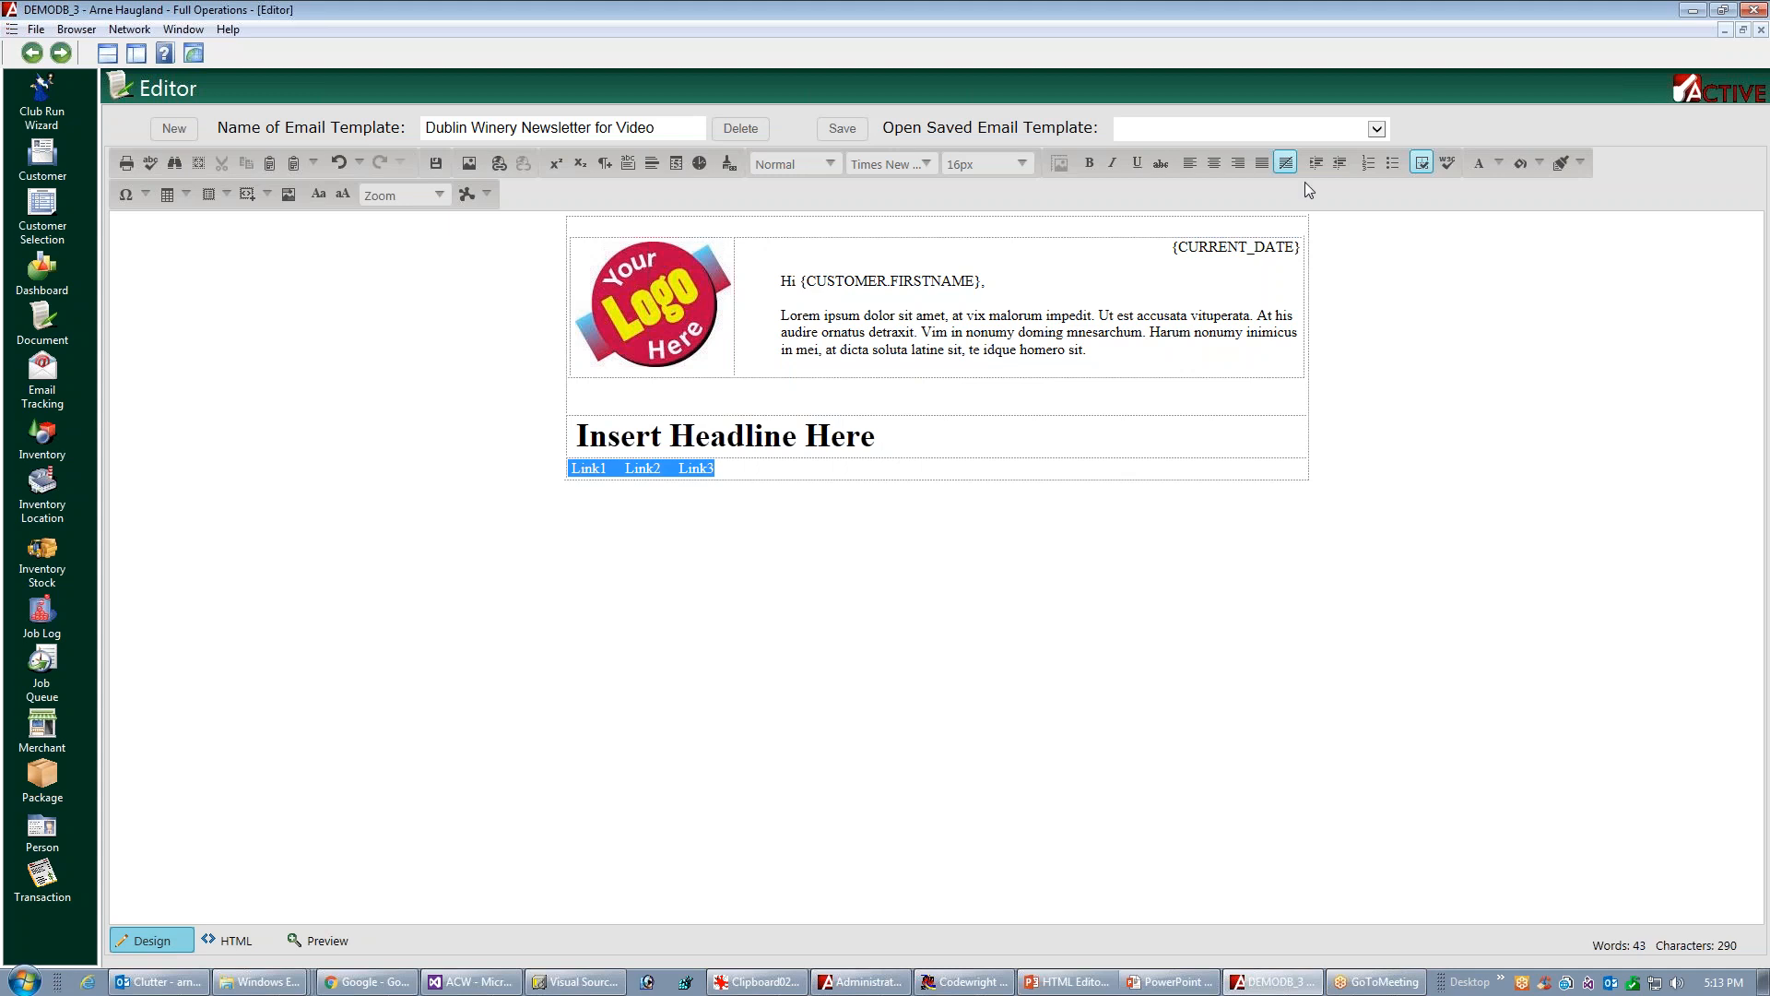
{"action": "left_click", "coordinate": [1026, 167]}
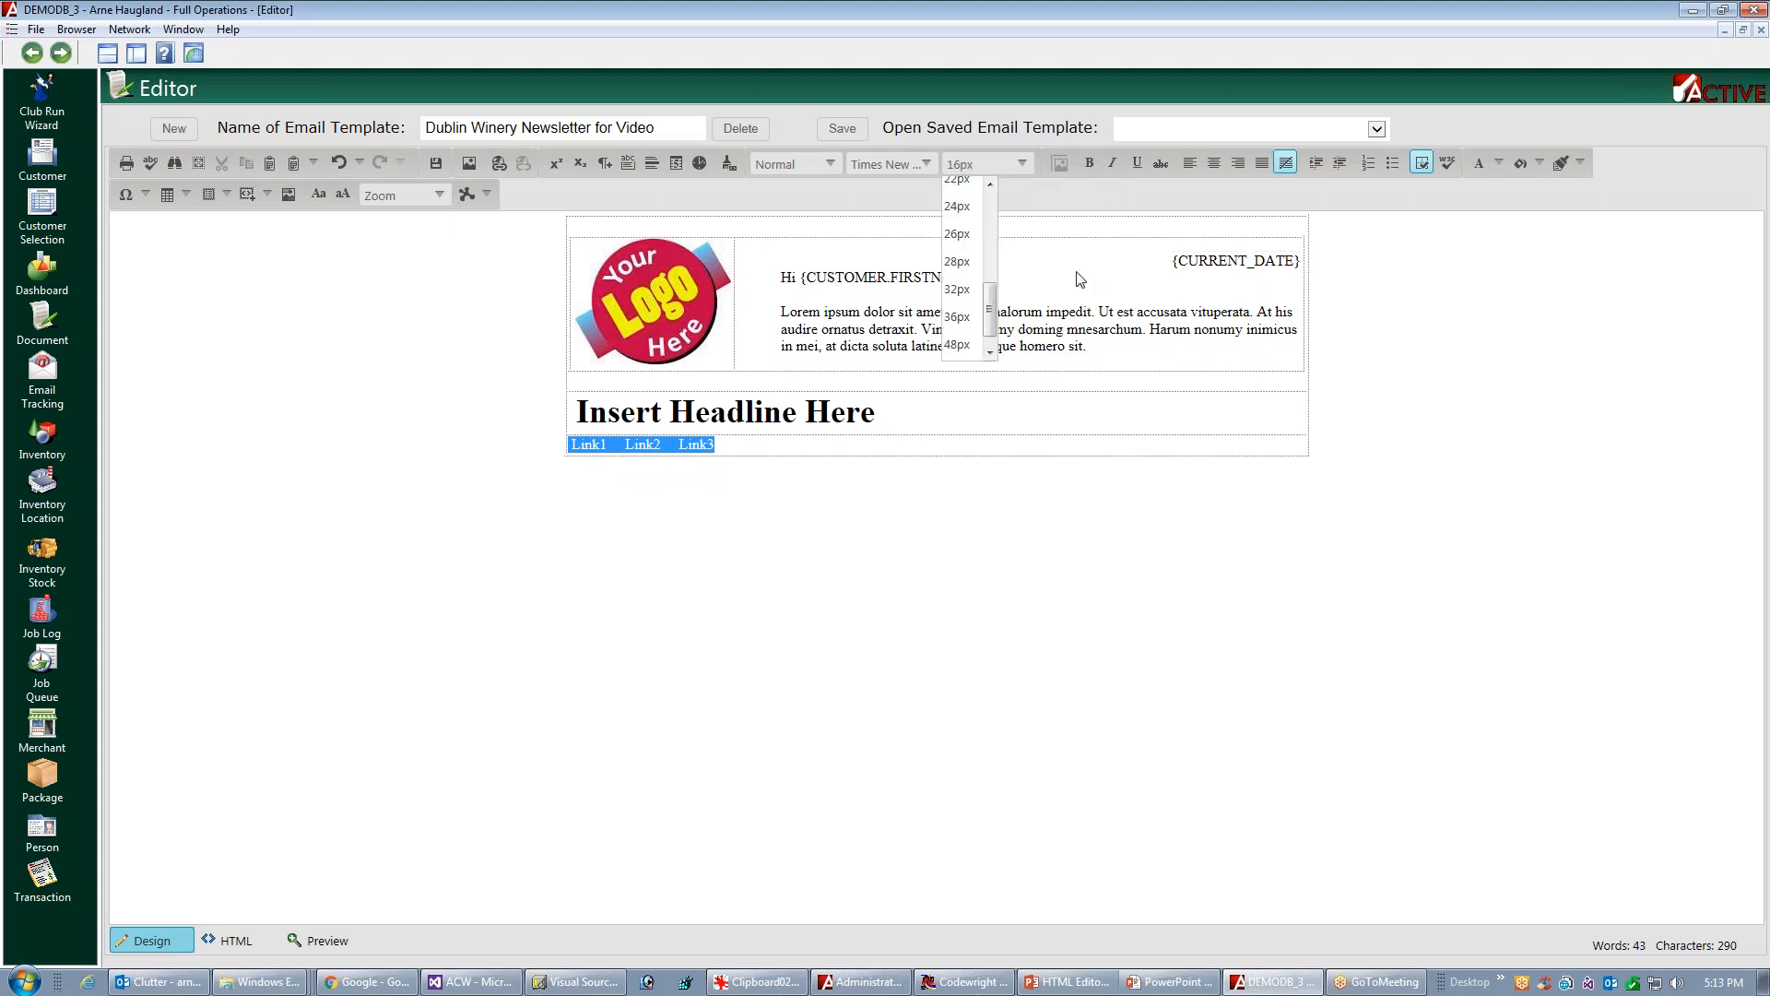
{"action": "left_click", "coordinate": [973, 273]}
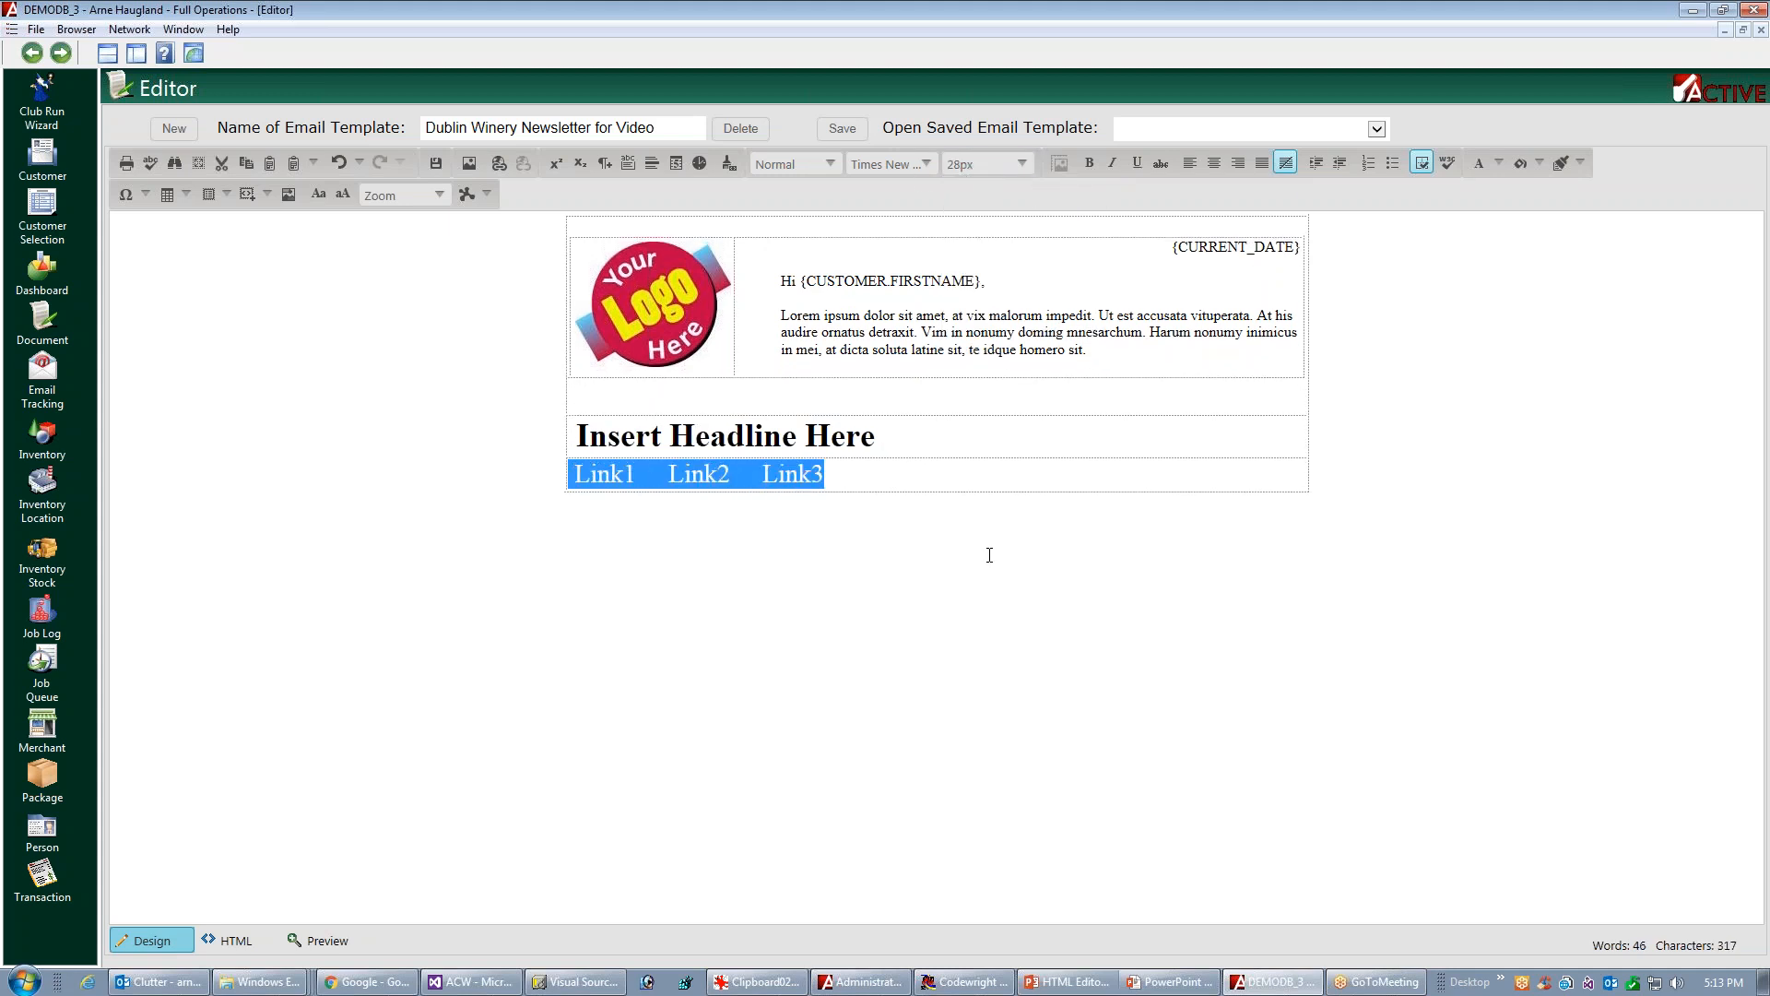
{"action": "left_click", "coordinate": [1022, 166]}
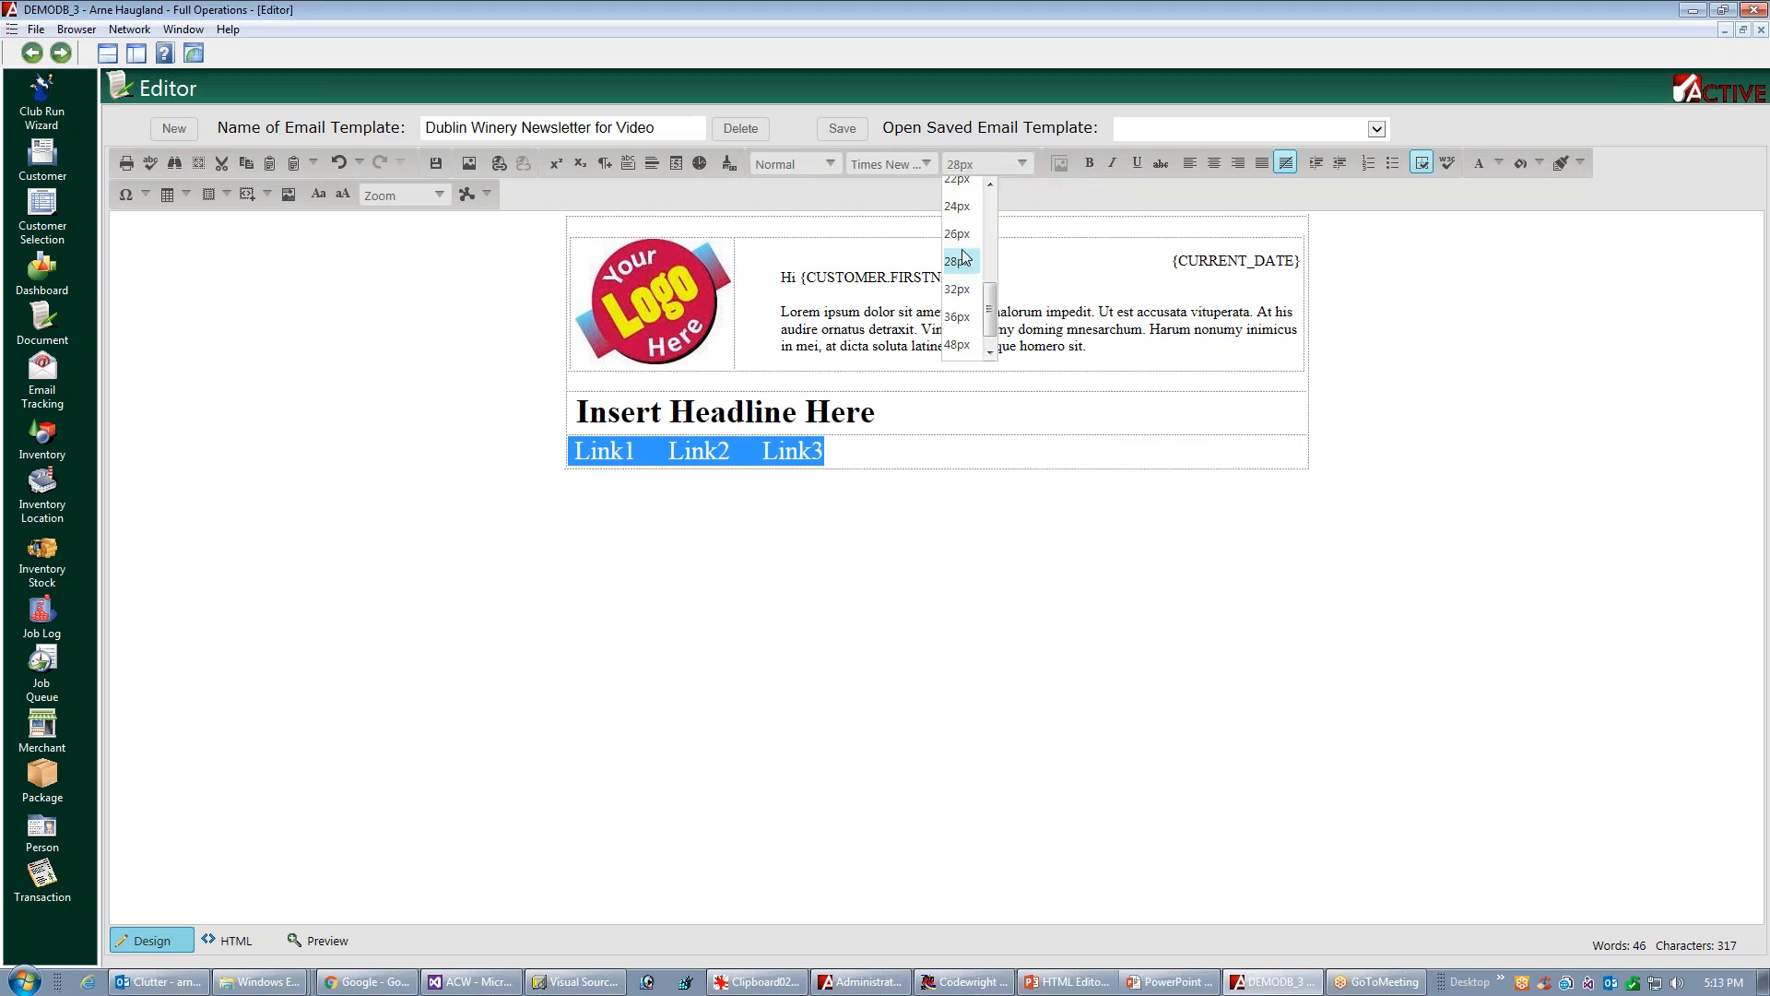
{"action": "left_click", "coordinate": [961, 205]}
{"action": "left_click", "coordinate": [935, 592]}
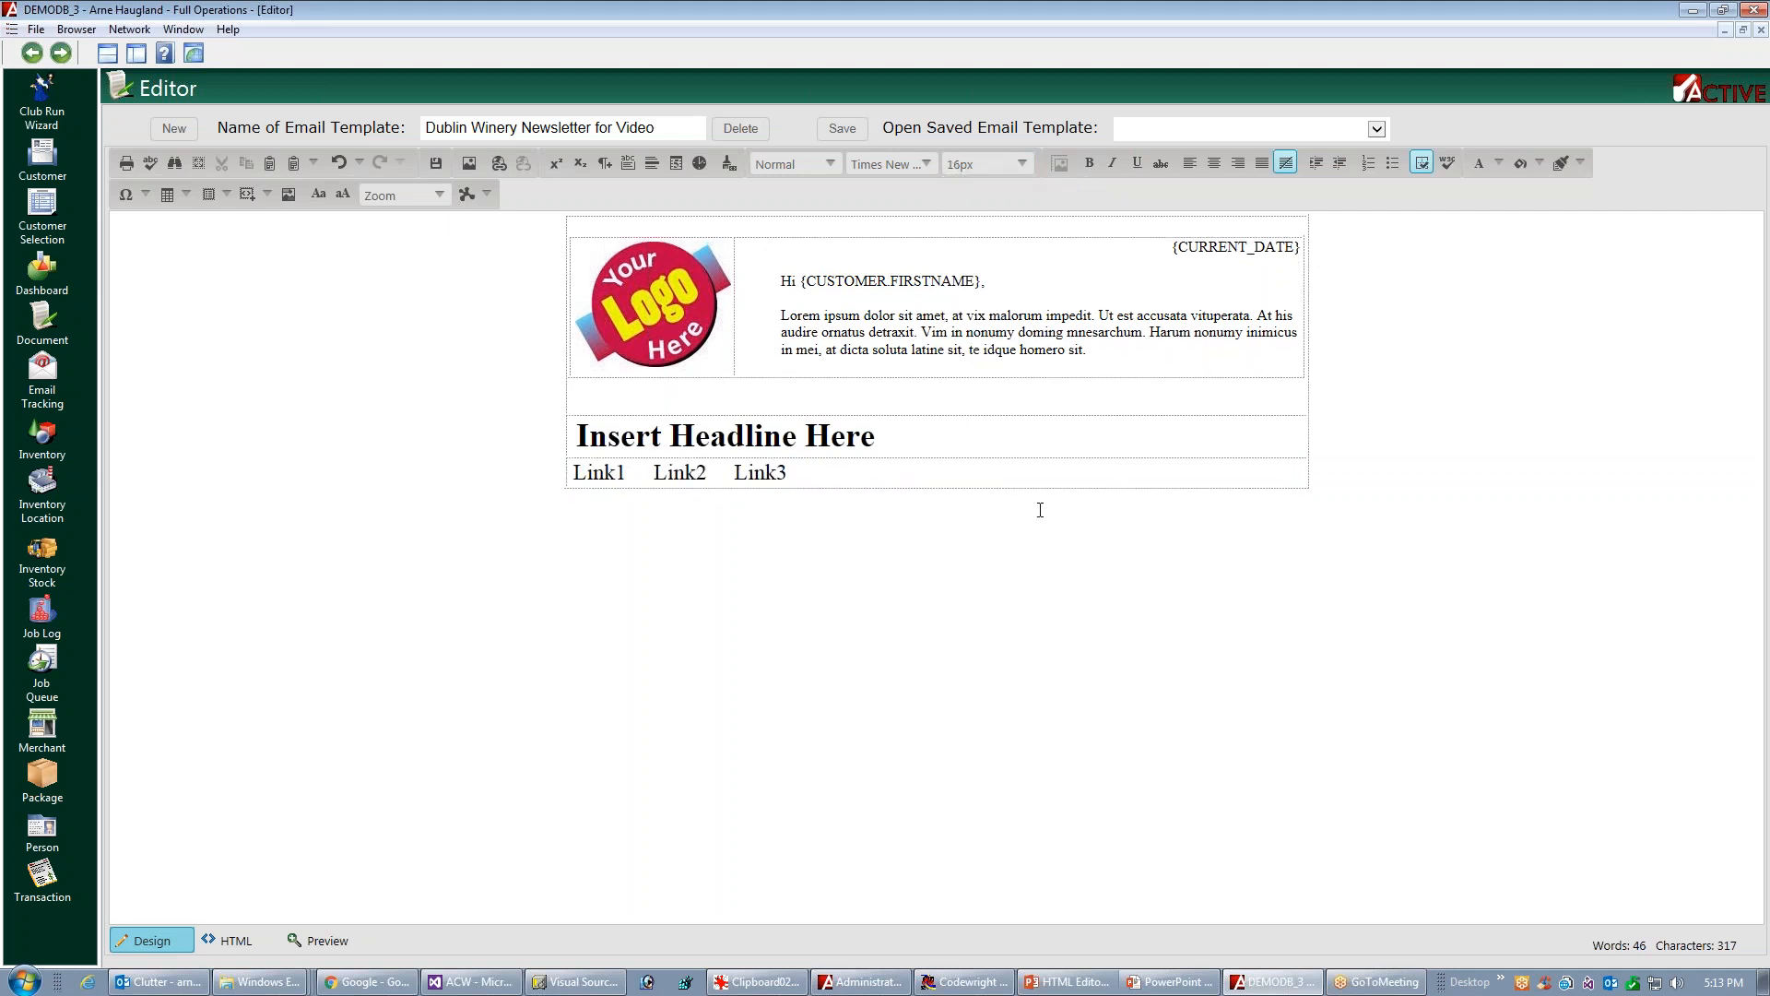
Remove the leading space before "Insert Headline Here"
{"action": "left_click", "coordinate": [577, 437]}
{"action": "key", "text": "BackSpace"}
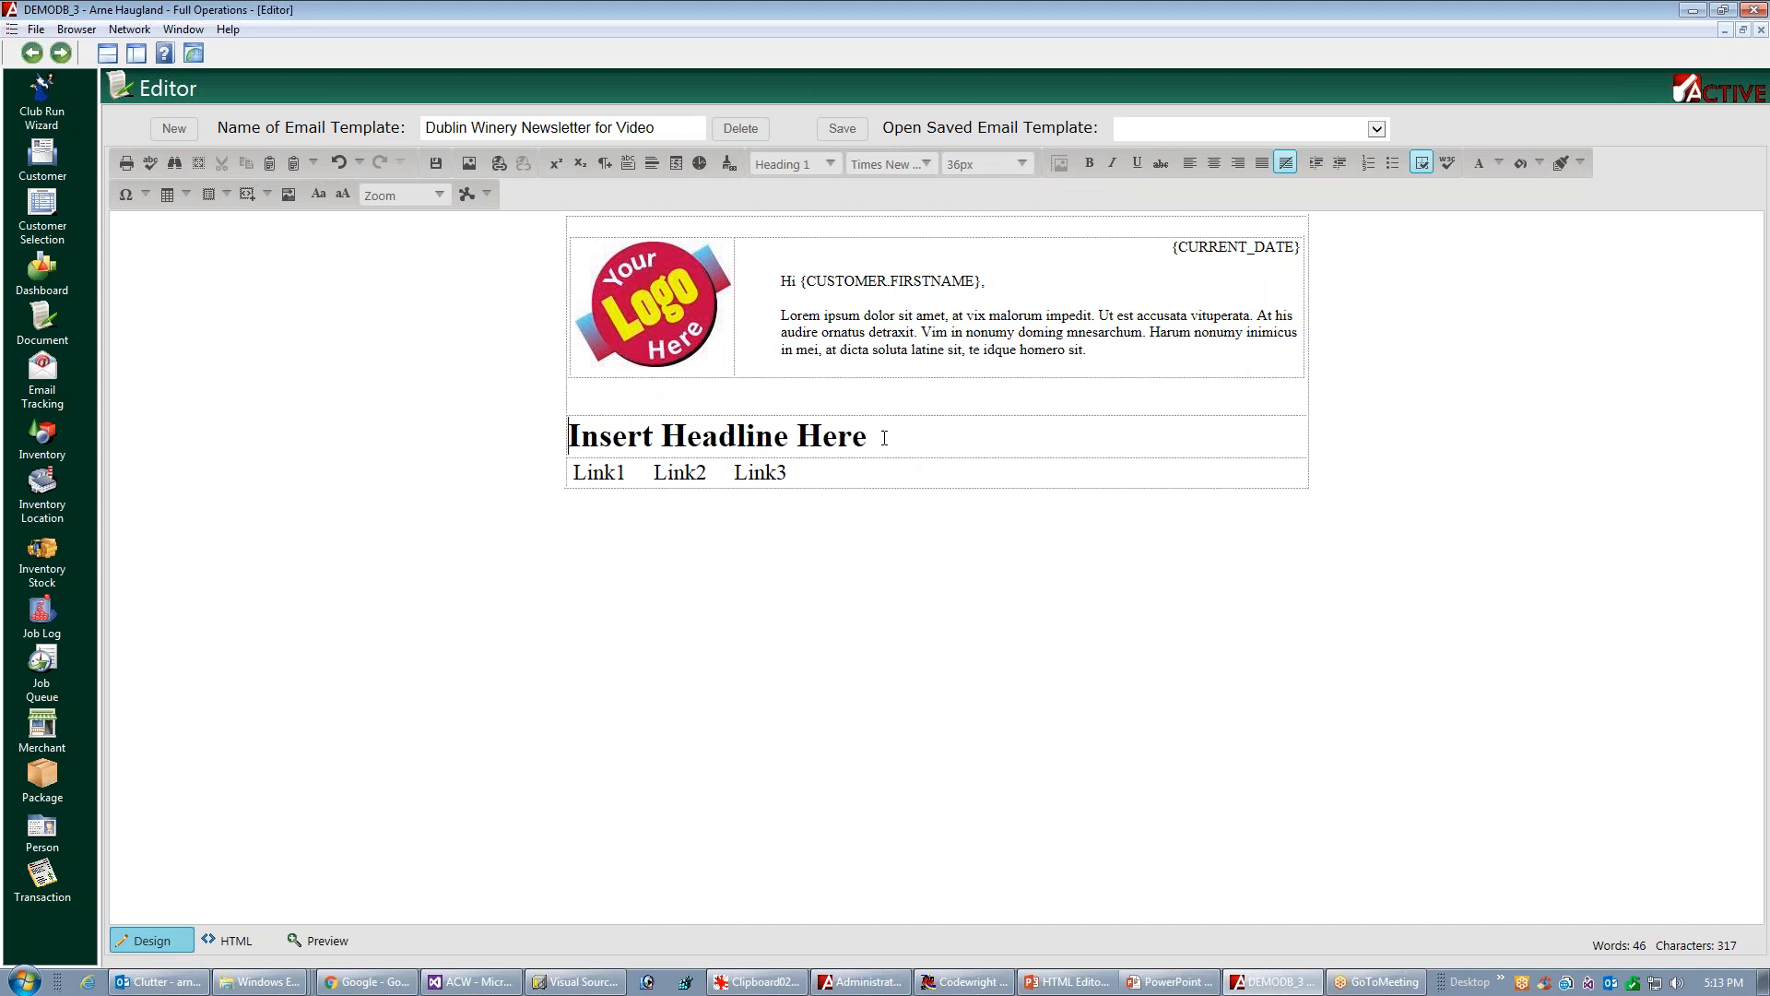
{"action": "left_click", "coordinate": [587, 473]}
{"action": "key", "text": "Left"}
{"action": "double_click", "coordinate": [621, 472]}
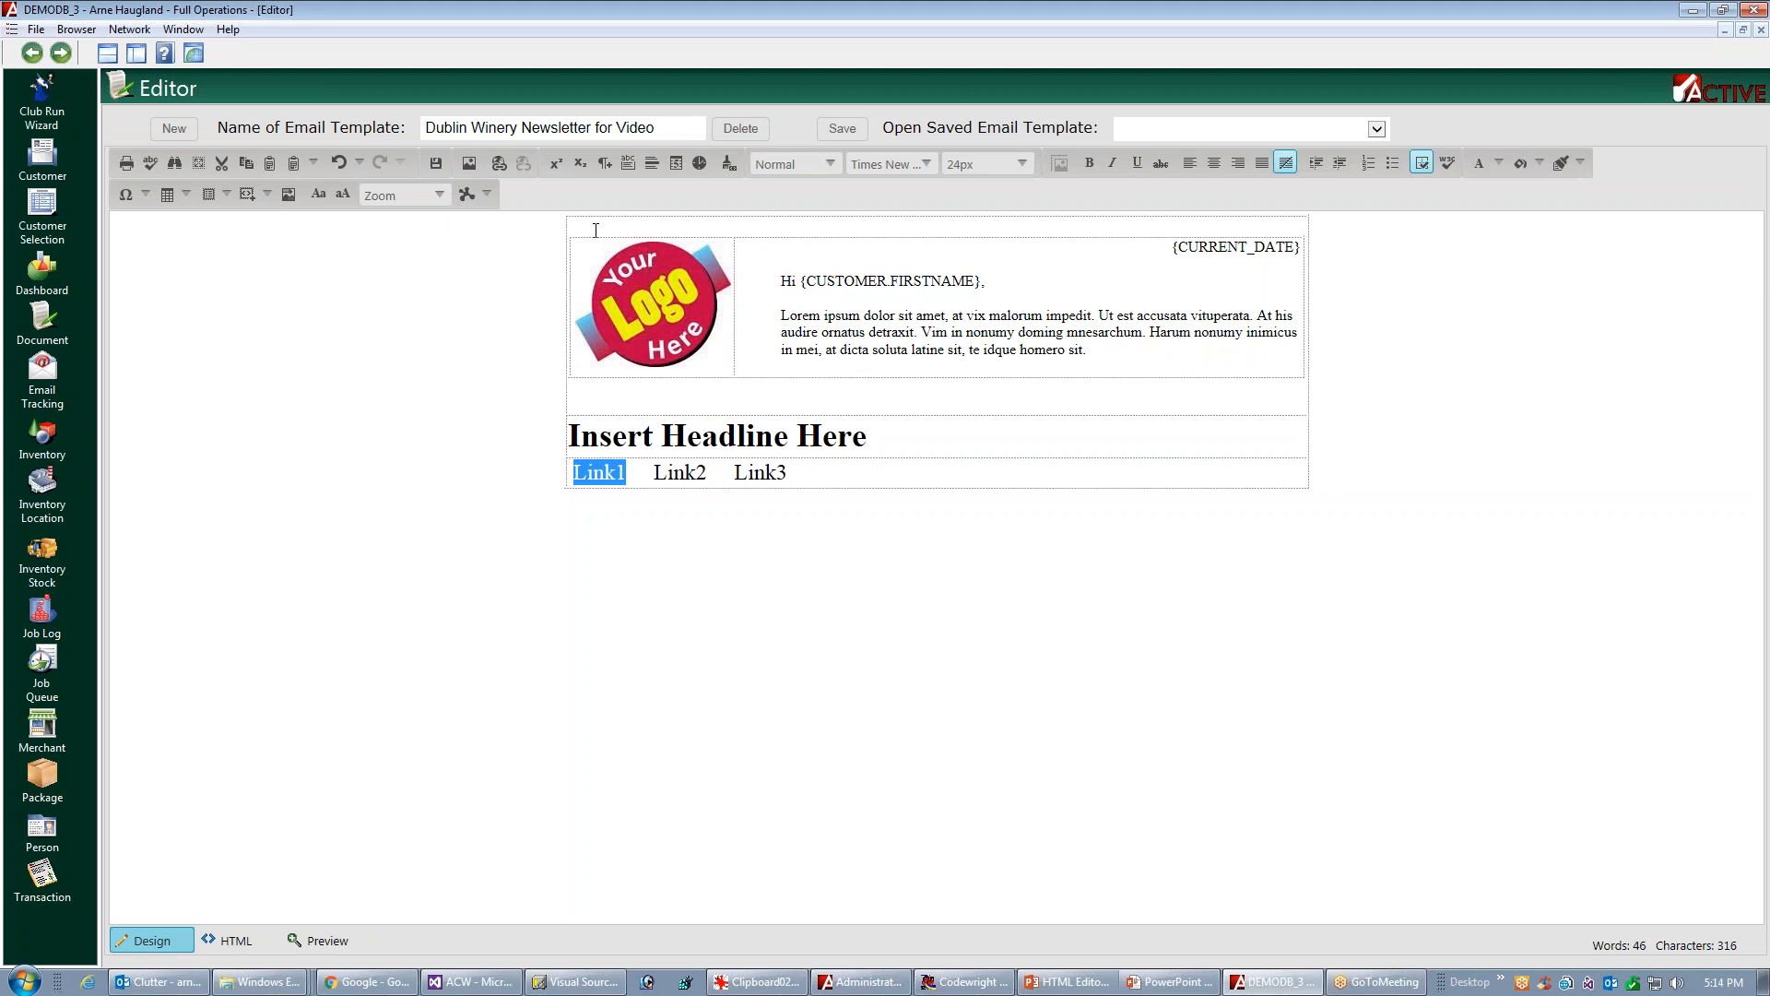
{"action": "left_click", "coordinate": [498, 164]}
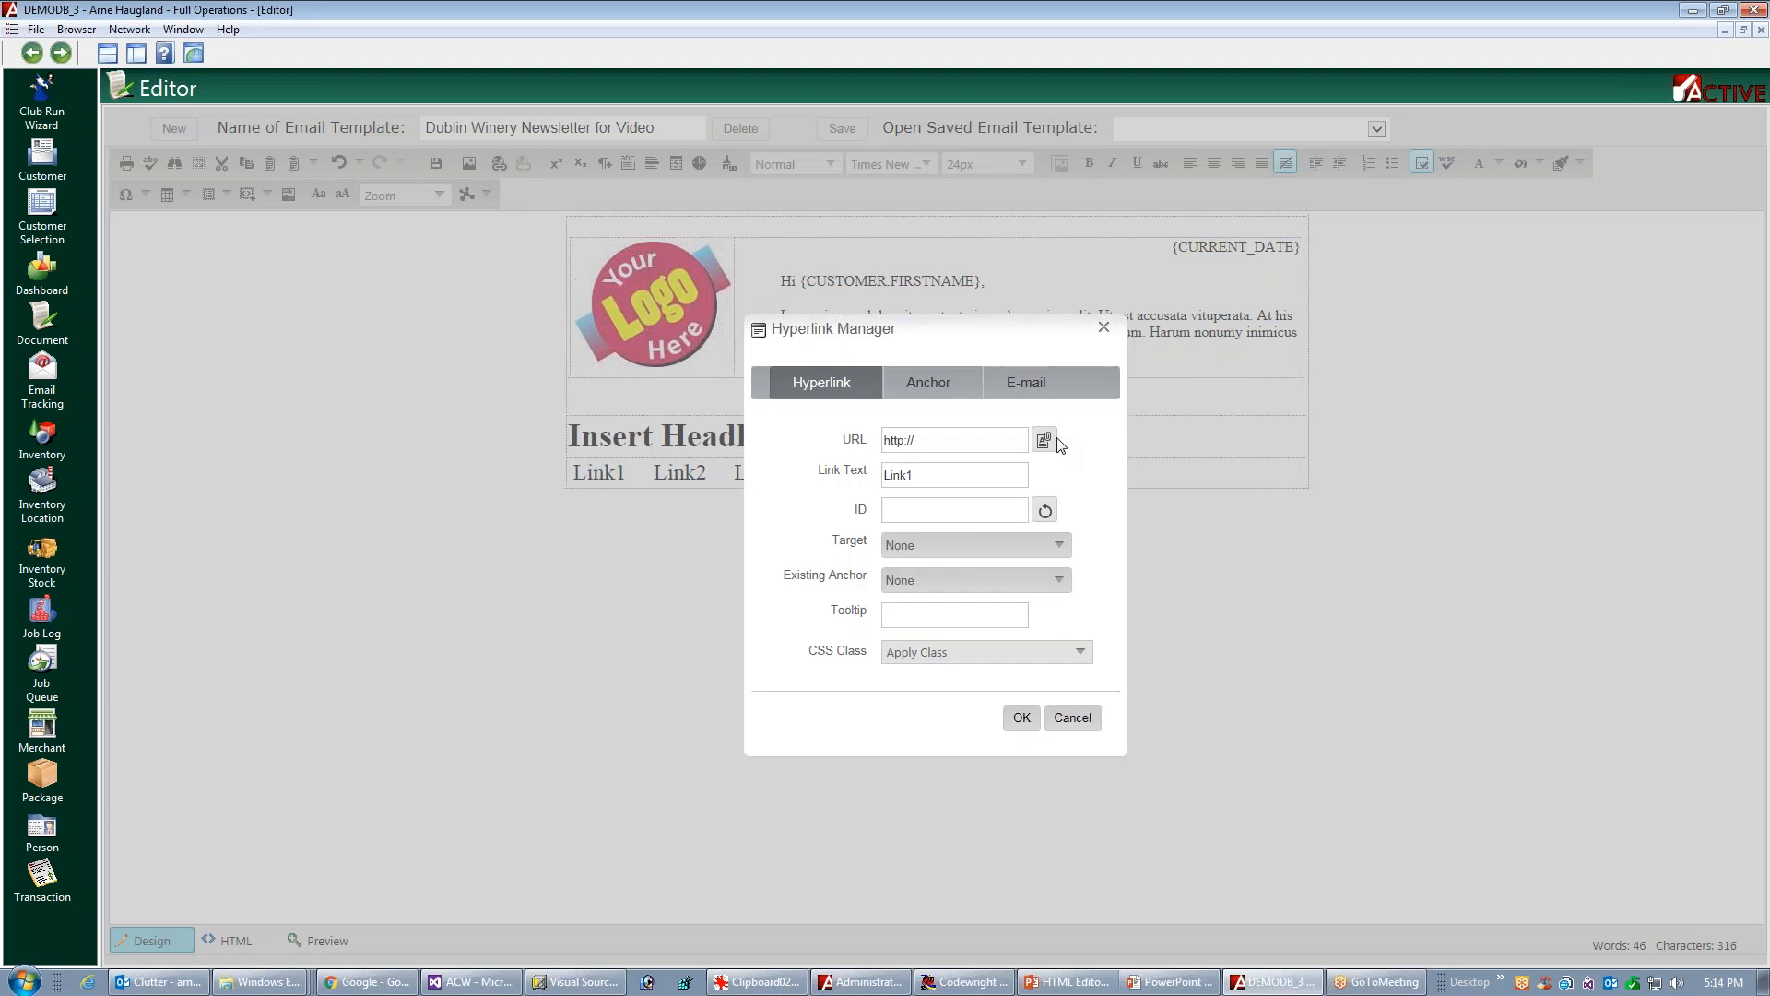
{"action": "left_click", "coordinate": [970, 443]}
{"action": "type", "text": "abc.com"}
{"action": "left_click", "coordinate": [922, 474]}
Apply the Gray CSS class to the Link1 hyperlink and create it
{"action": "left_click", "coordinate": [1083, 655]}
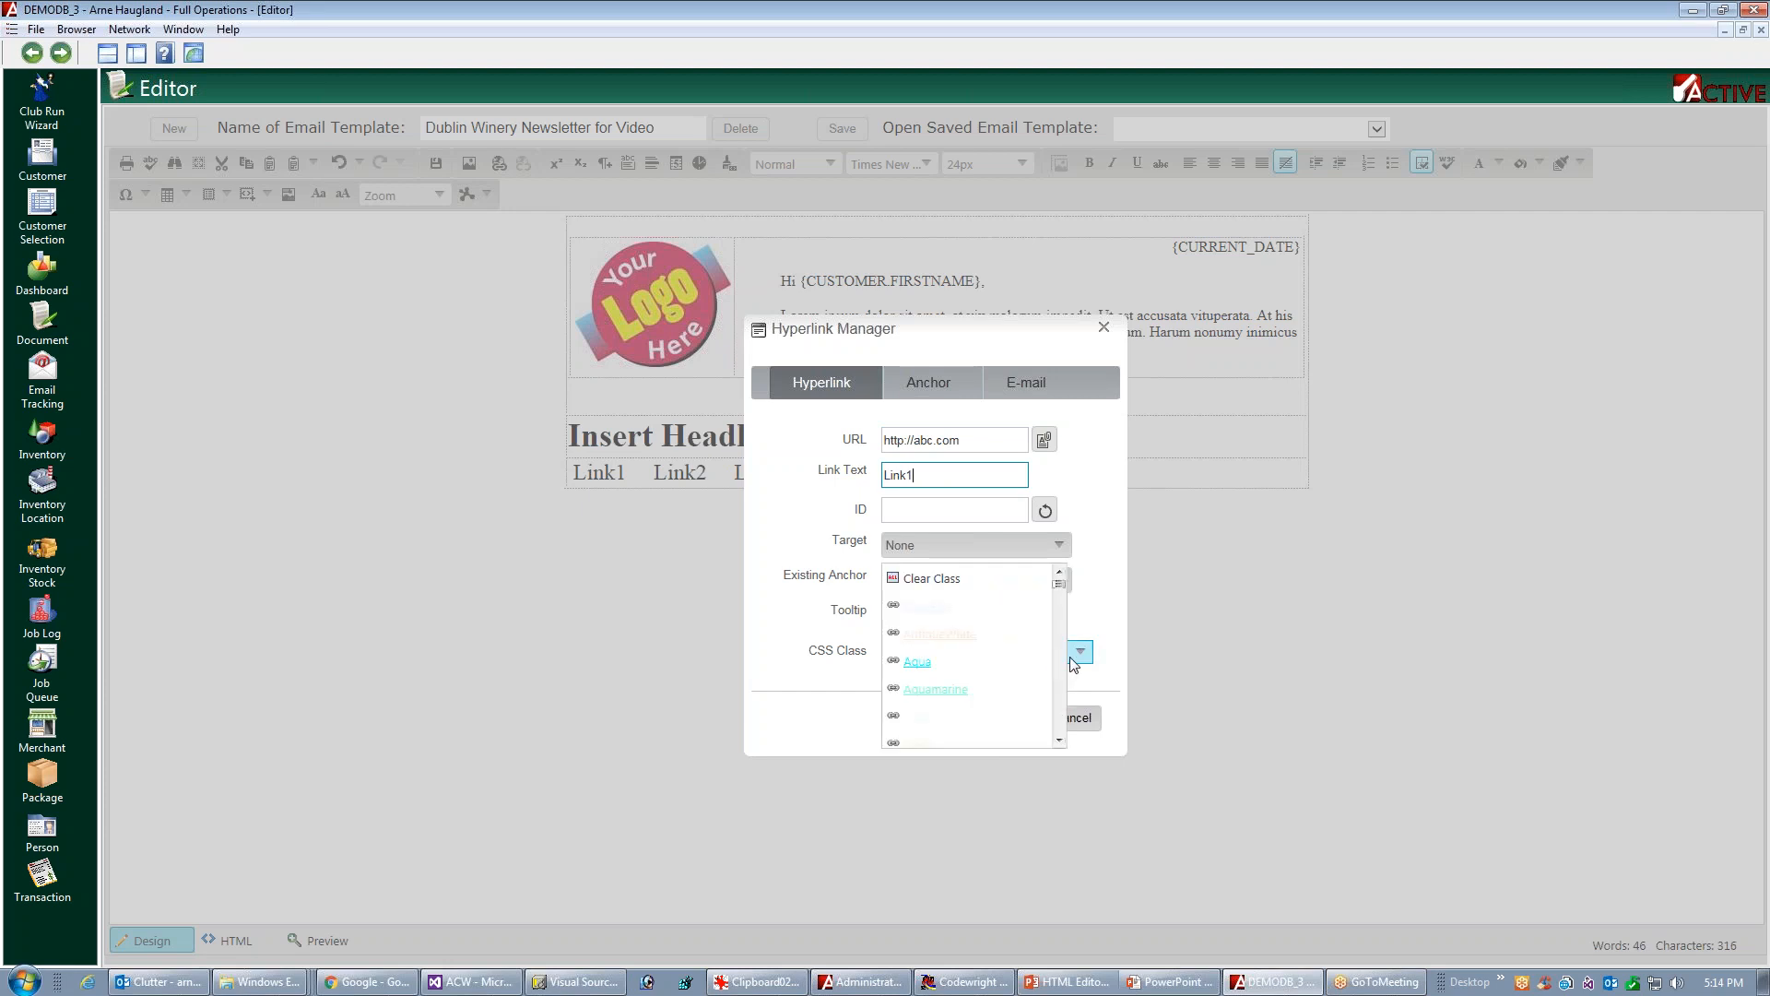
{"action": "left_click_drag", "start_coordinate": [1063, 610], "coordinate": [988, 624]}
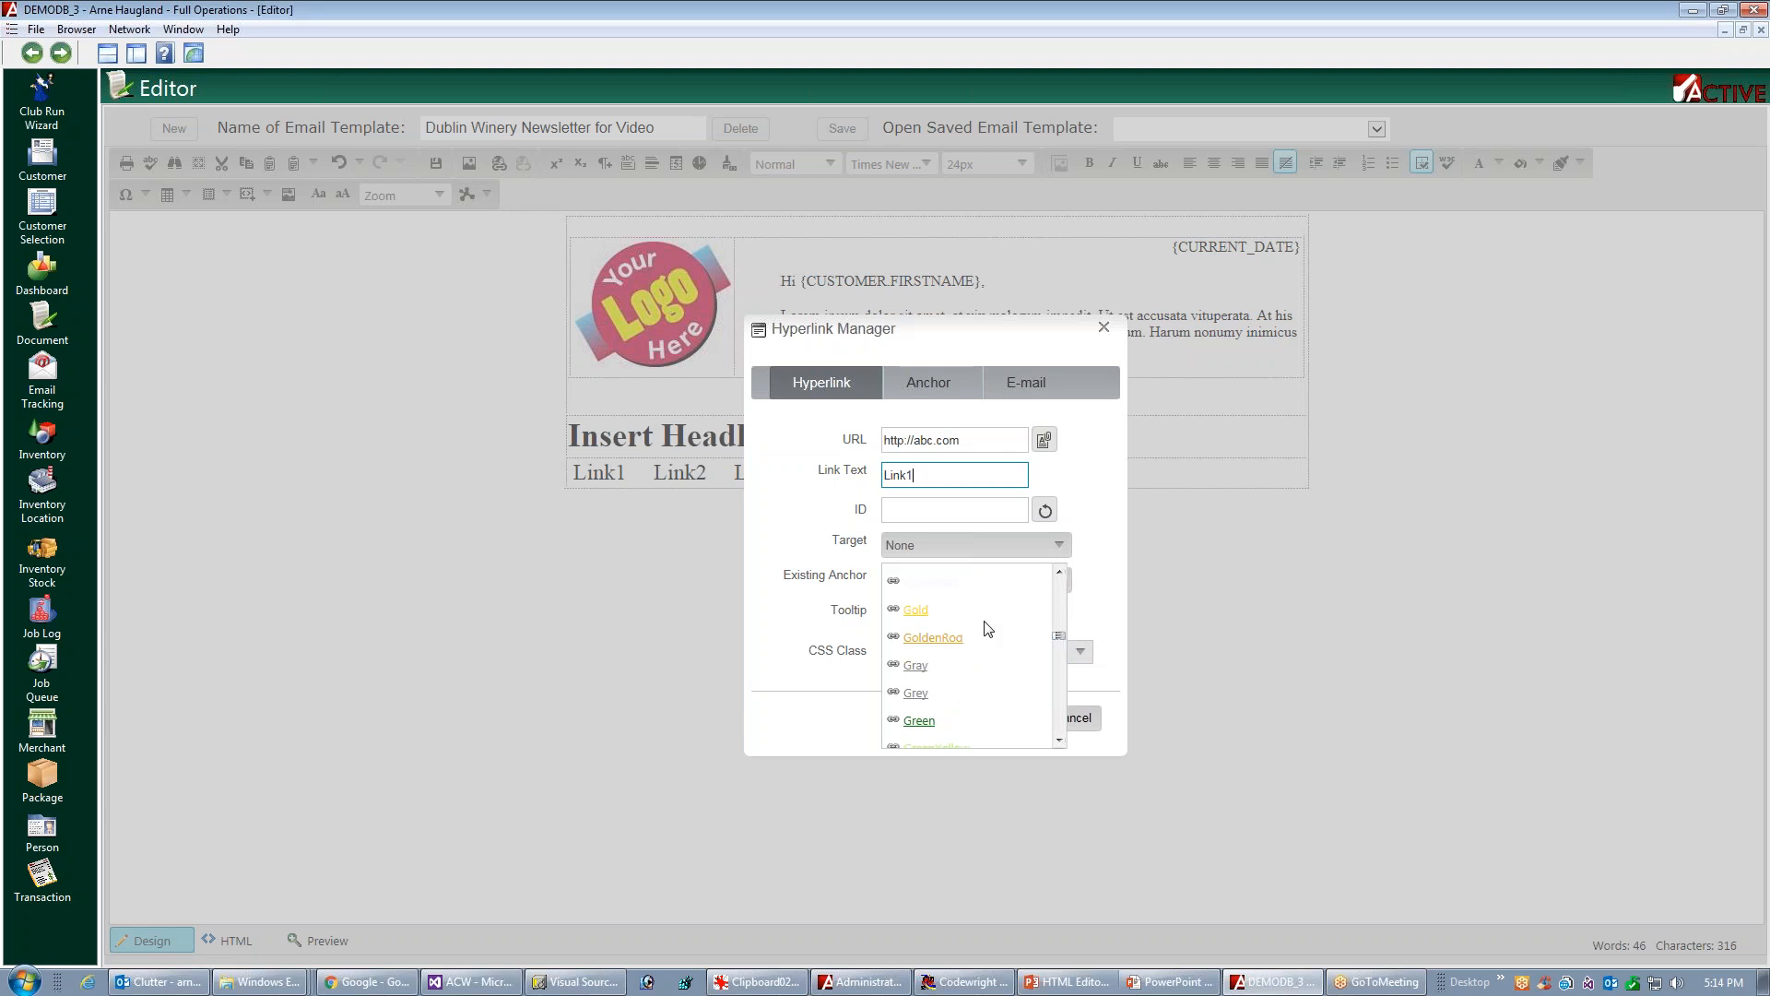
{"action": "left_click", "coordinate": [927, 668]}
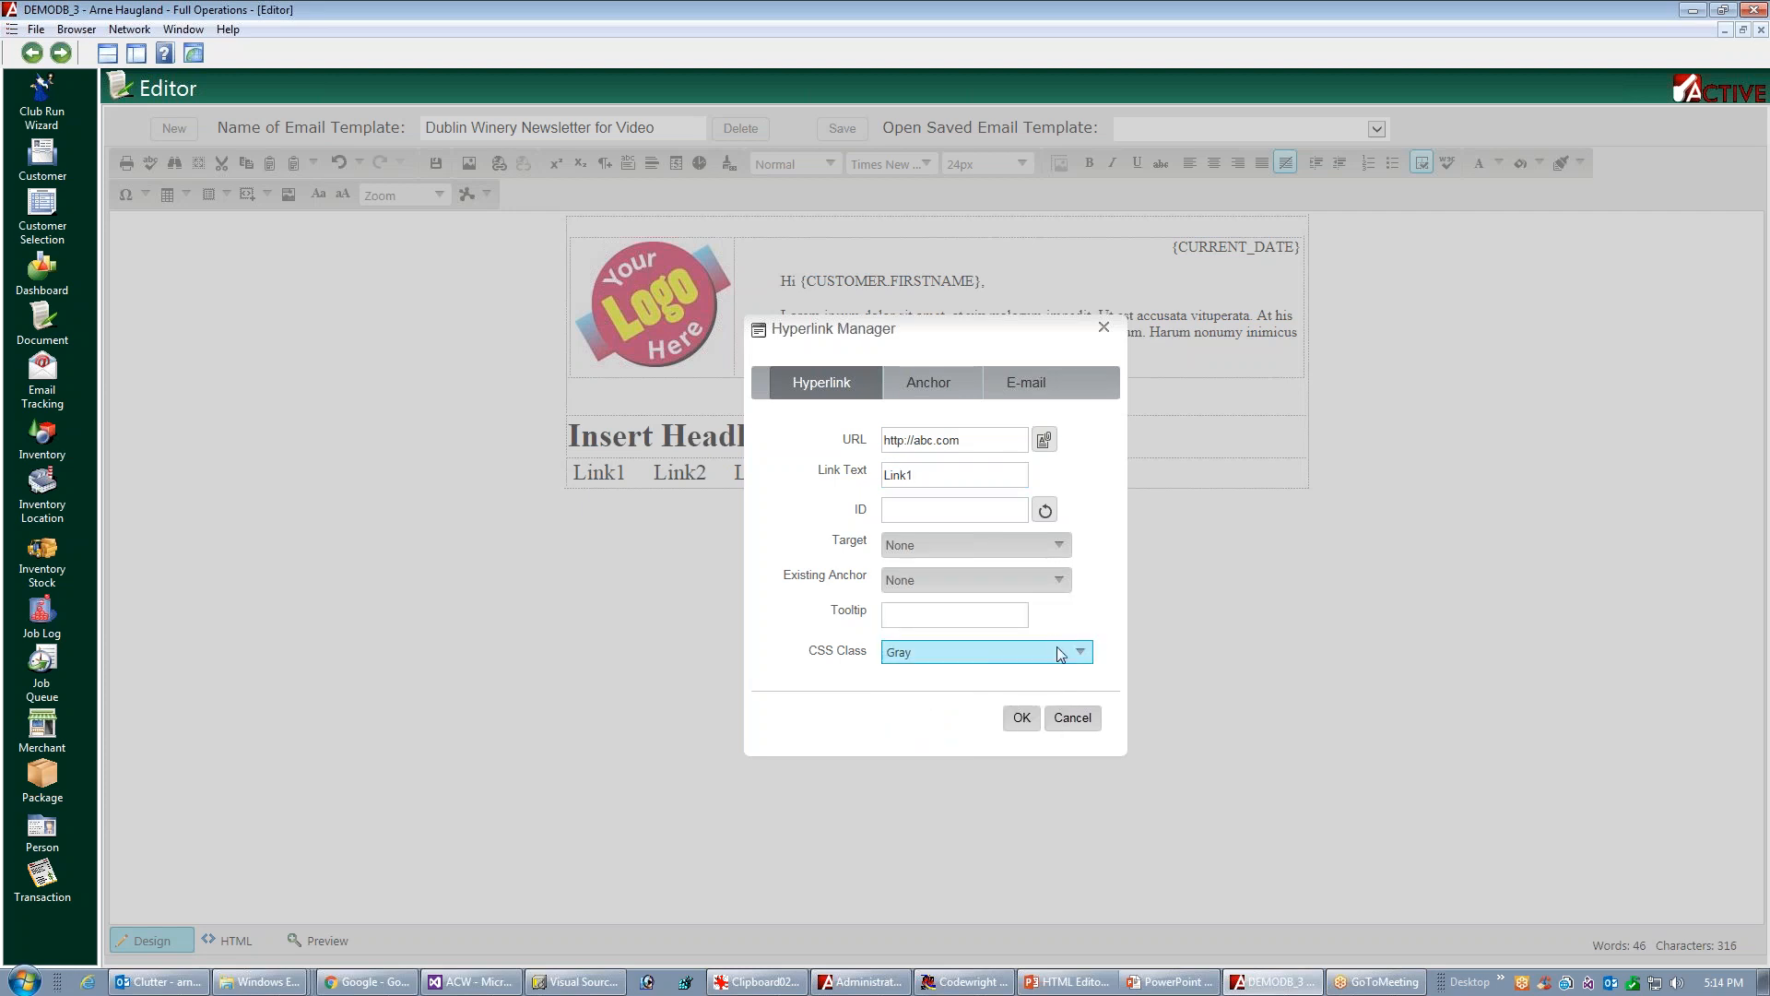
{"action": "left_click", "coordinate": [1084, 659]}
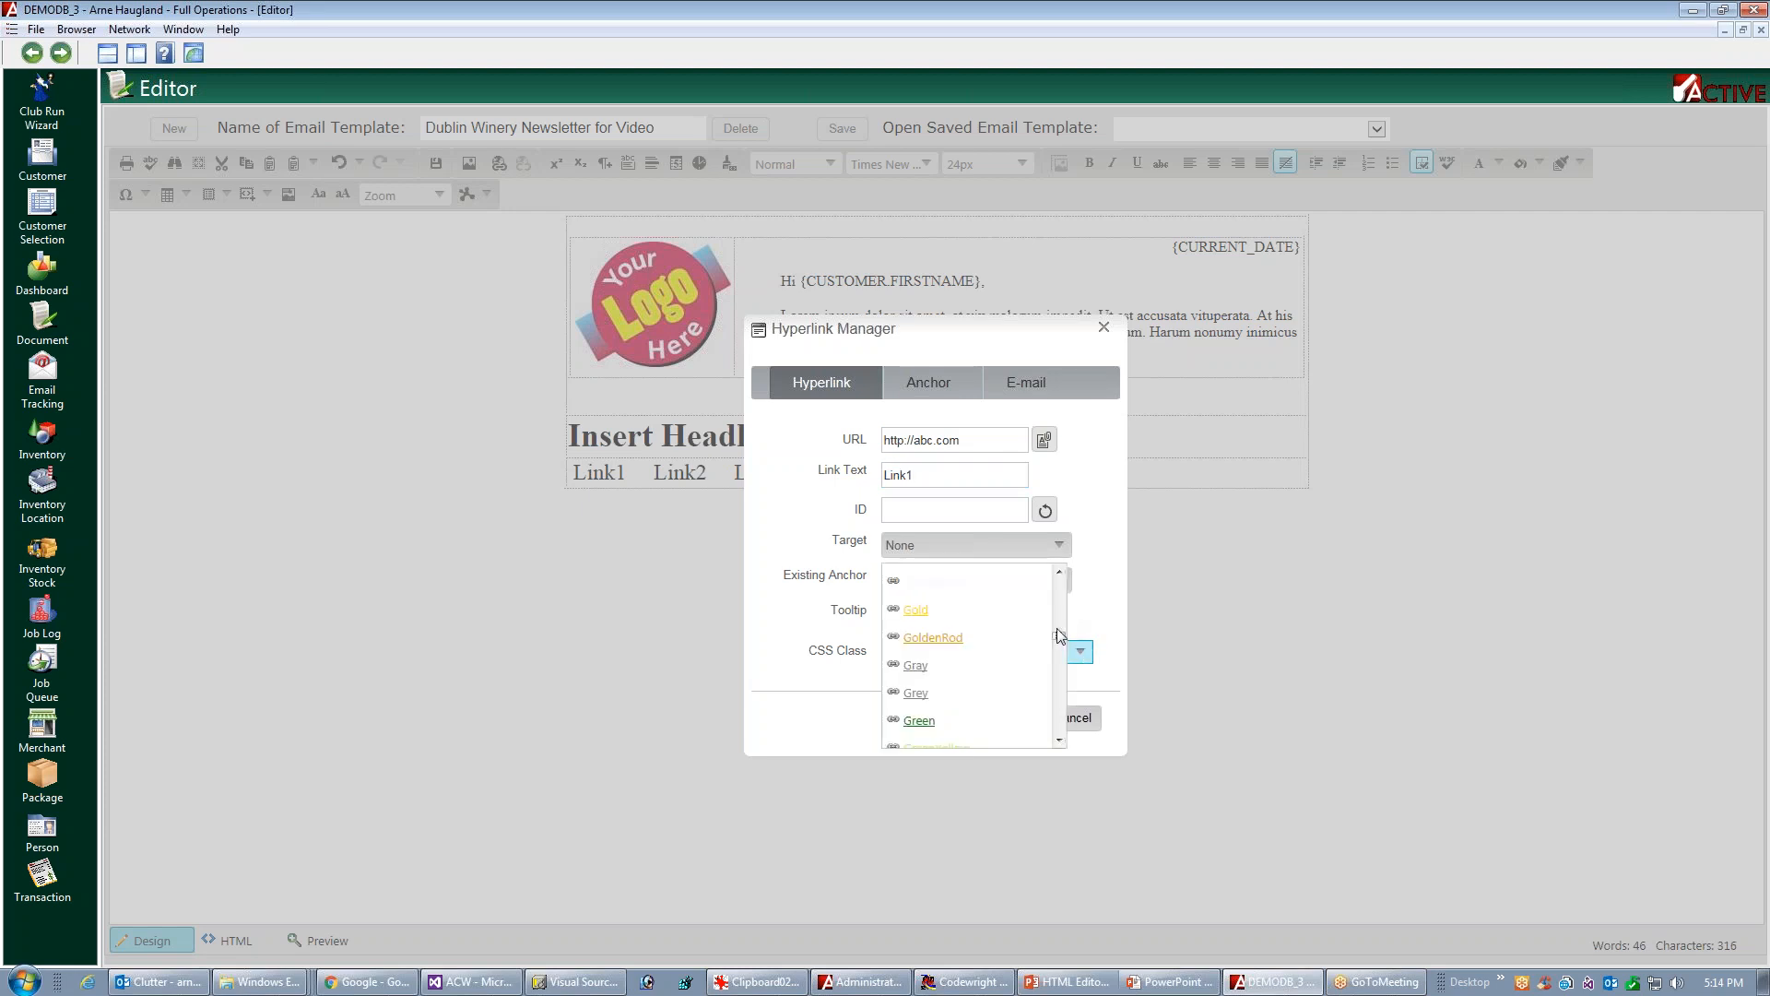
{"action": "mouse_move", "coordinate": [1058, 634]}
{"action": "left_mouse_down"}
{"action": "mouse_move", "coordinate": [1088, 701]}
{"action": "mouse_move", "coordinate": [1091, 651]}
{"action": "mouse_move", "coordinate": [1054, 612]}
{"action": "left_mouse_up"}
{"action": "left_click", "coordinate": [960, 637]}
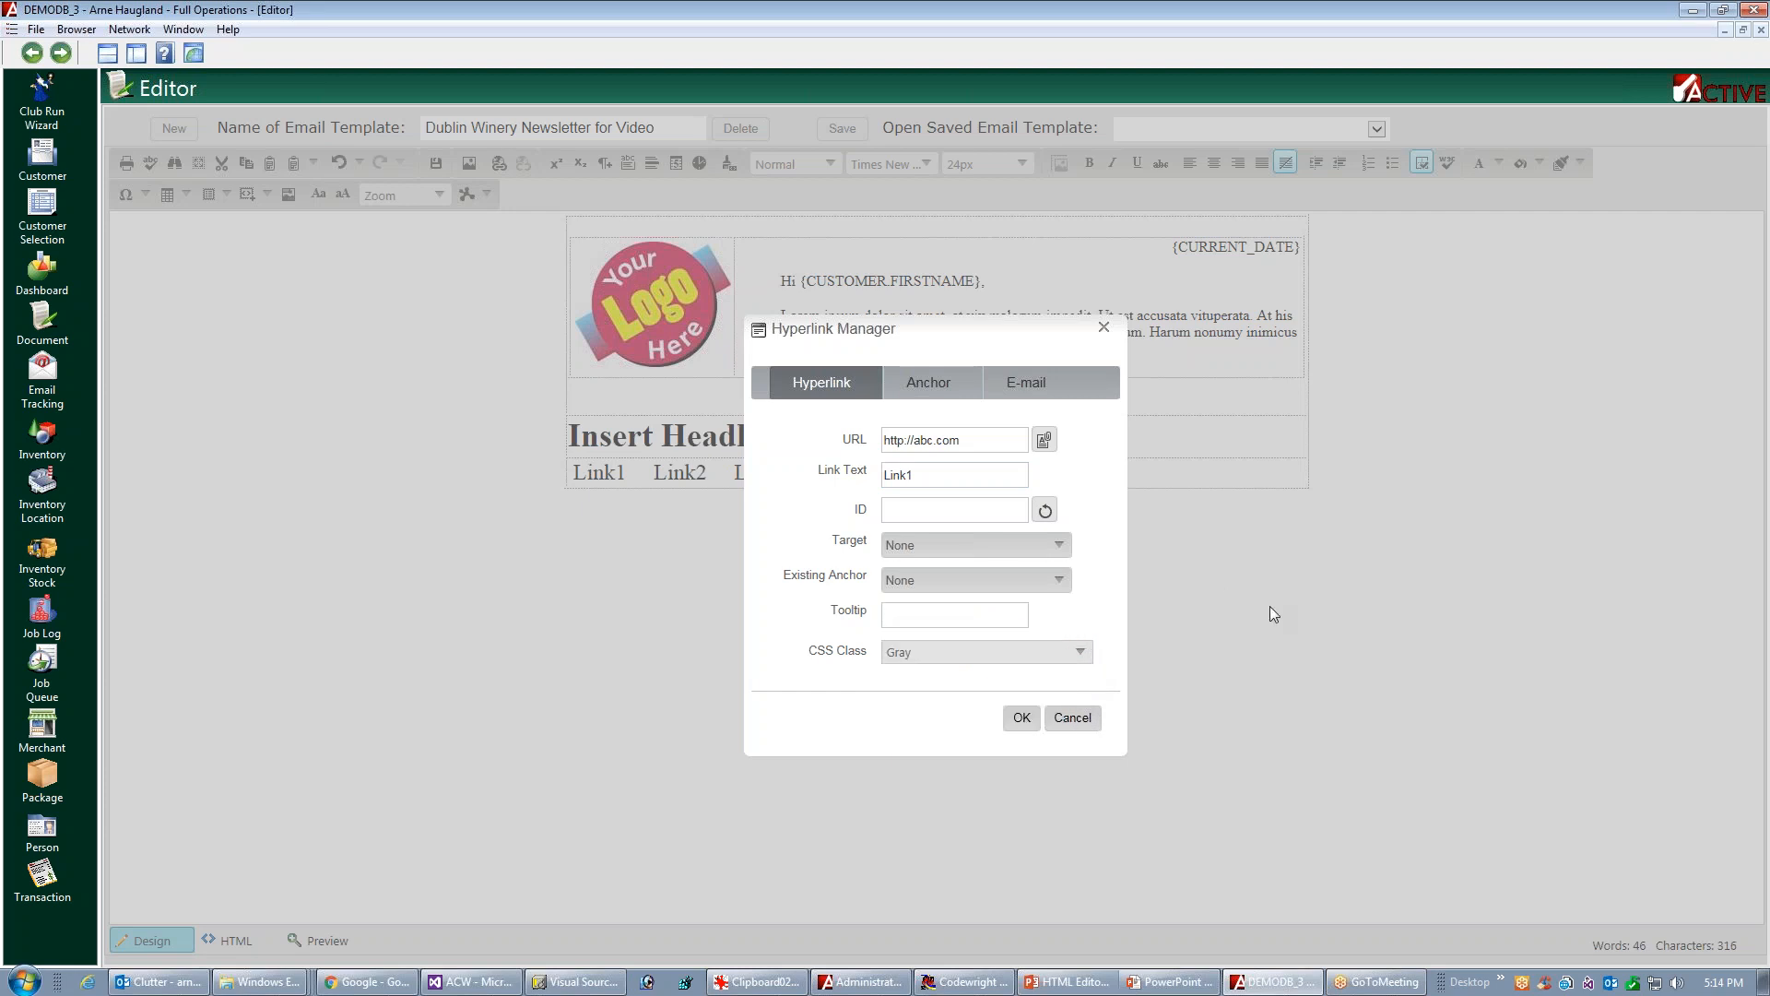
{"action": "left_click", "coordinate": [1021, 719]}
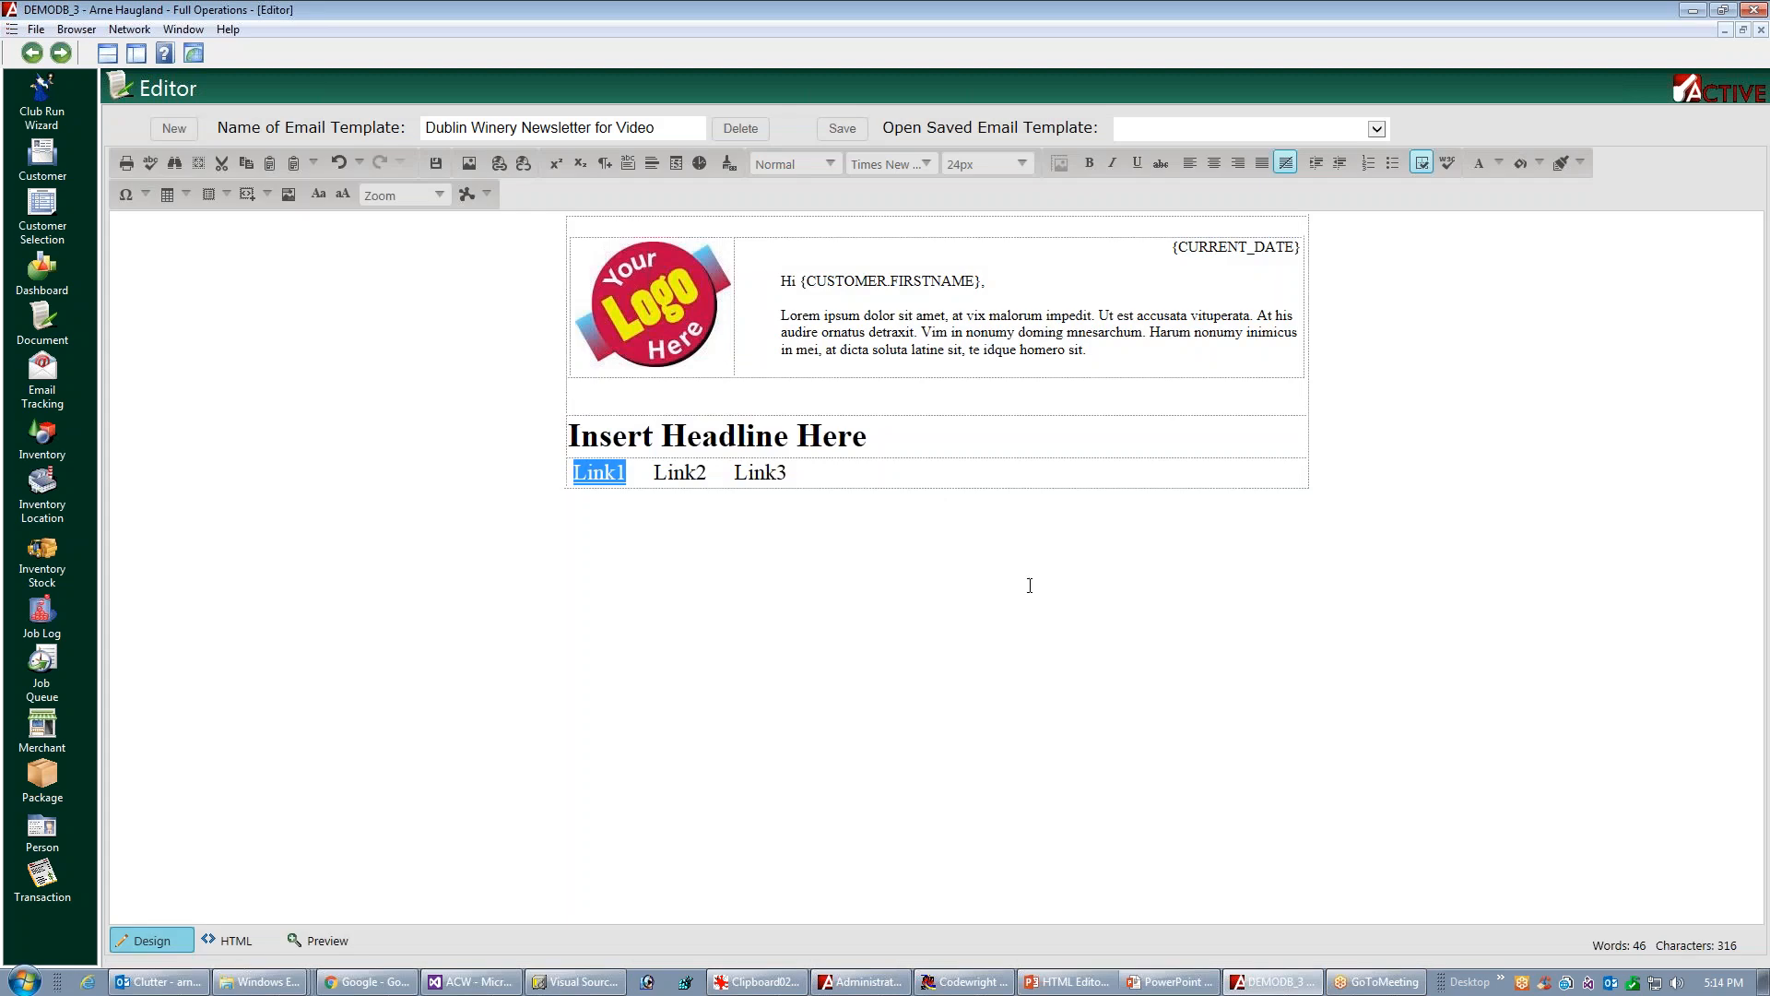
{"action": "left_click", "coordinate": [655, 472]}
{"action": "left_click", "coordinate": [708, 472], "text": "shift"}
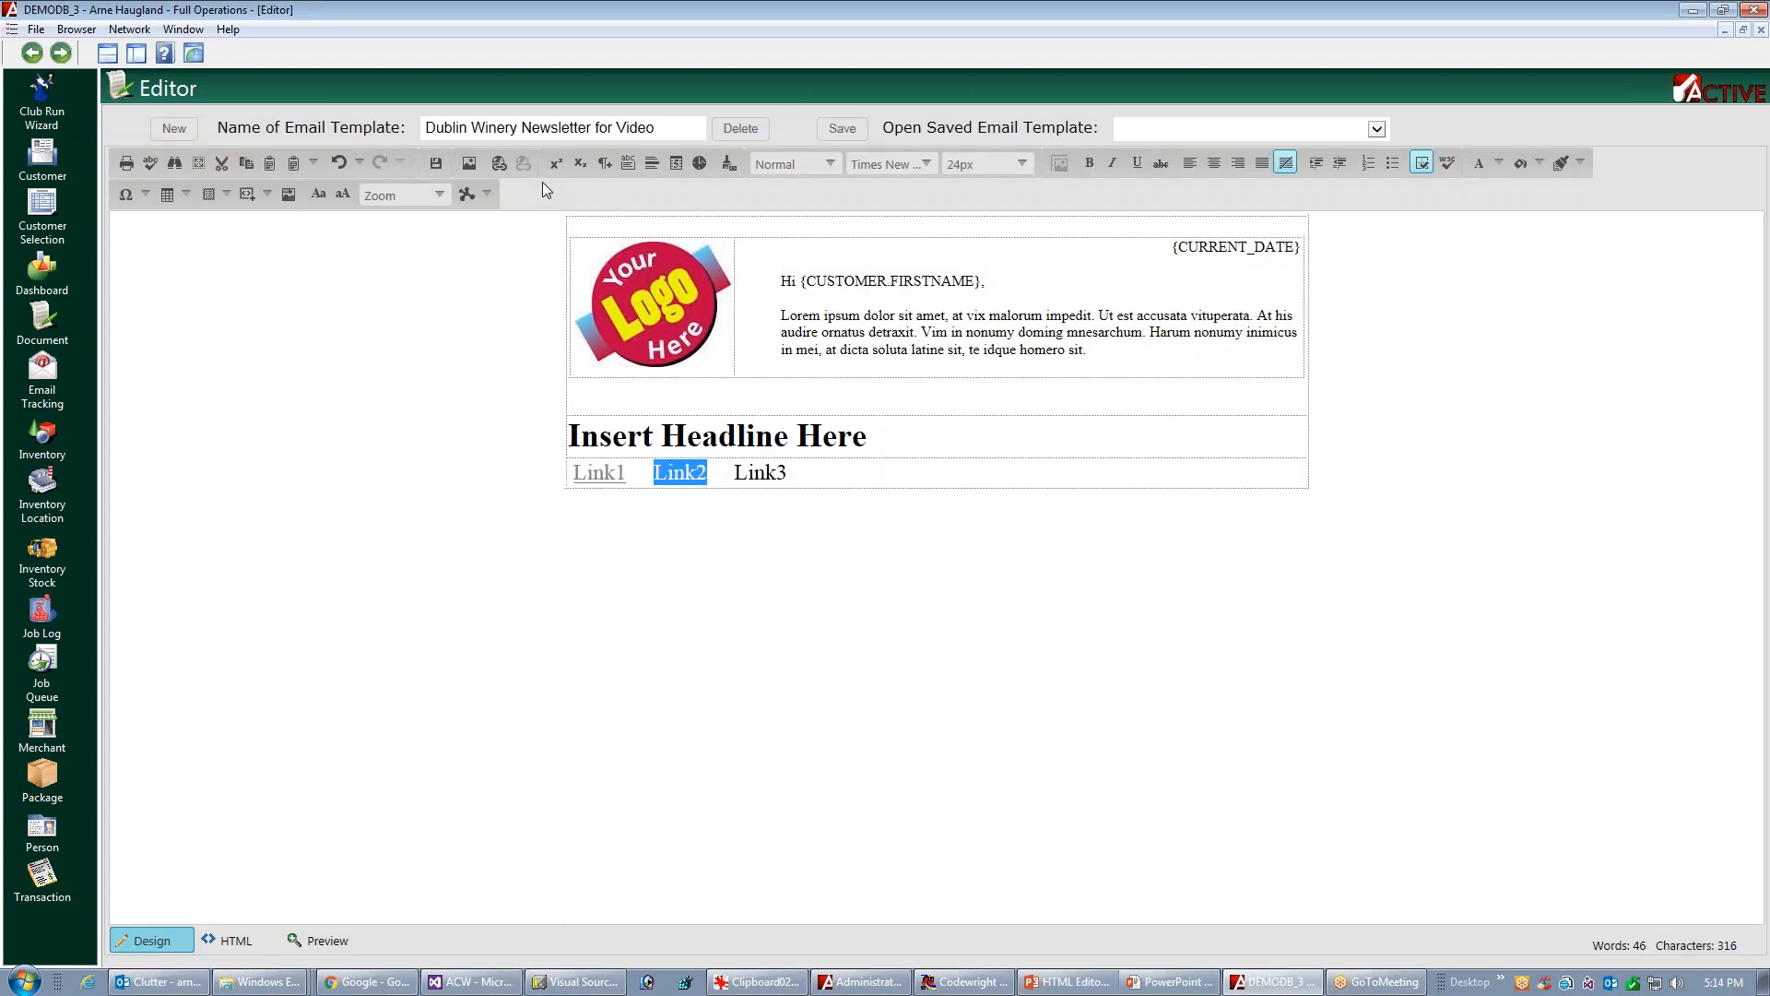
{"action": "left_click", "coordinate": [503, 167]}
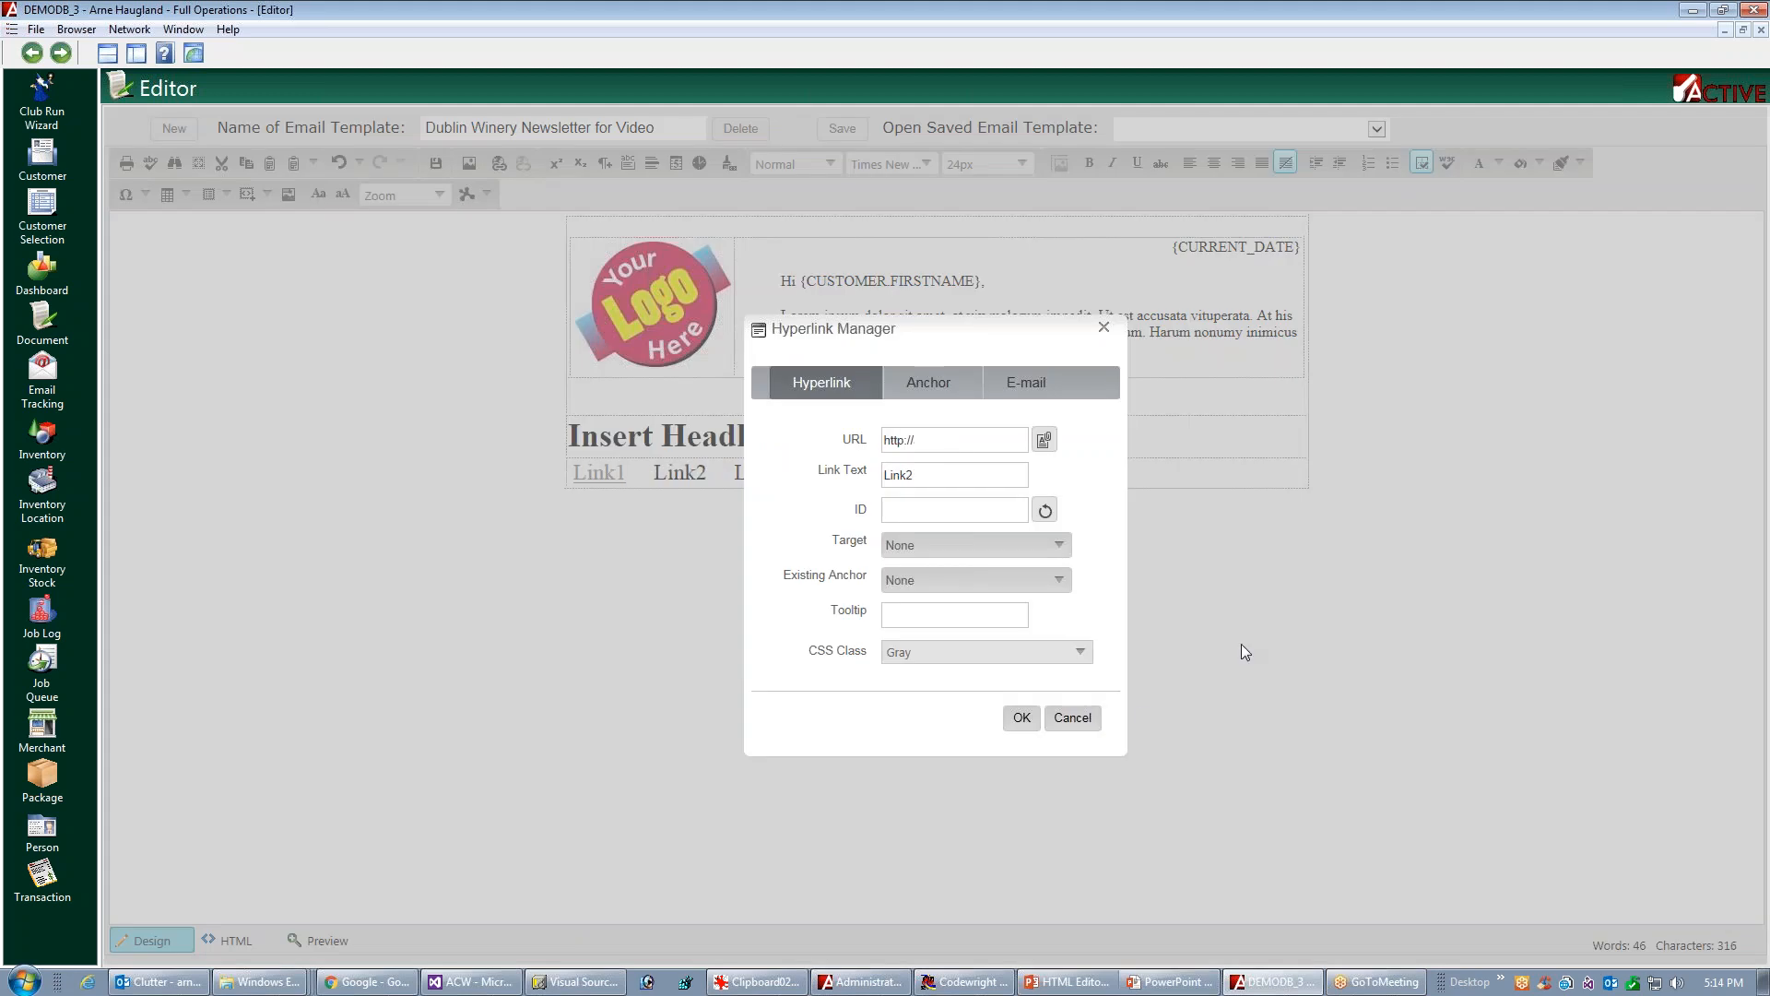
{"action": "type", "text": "abc.com"}
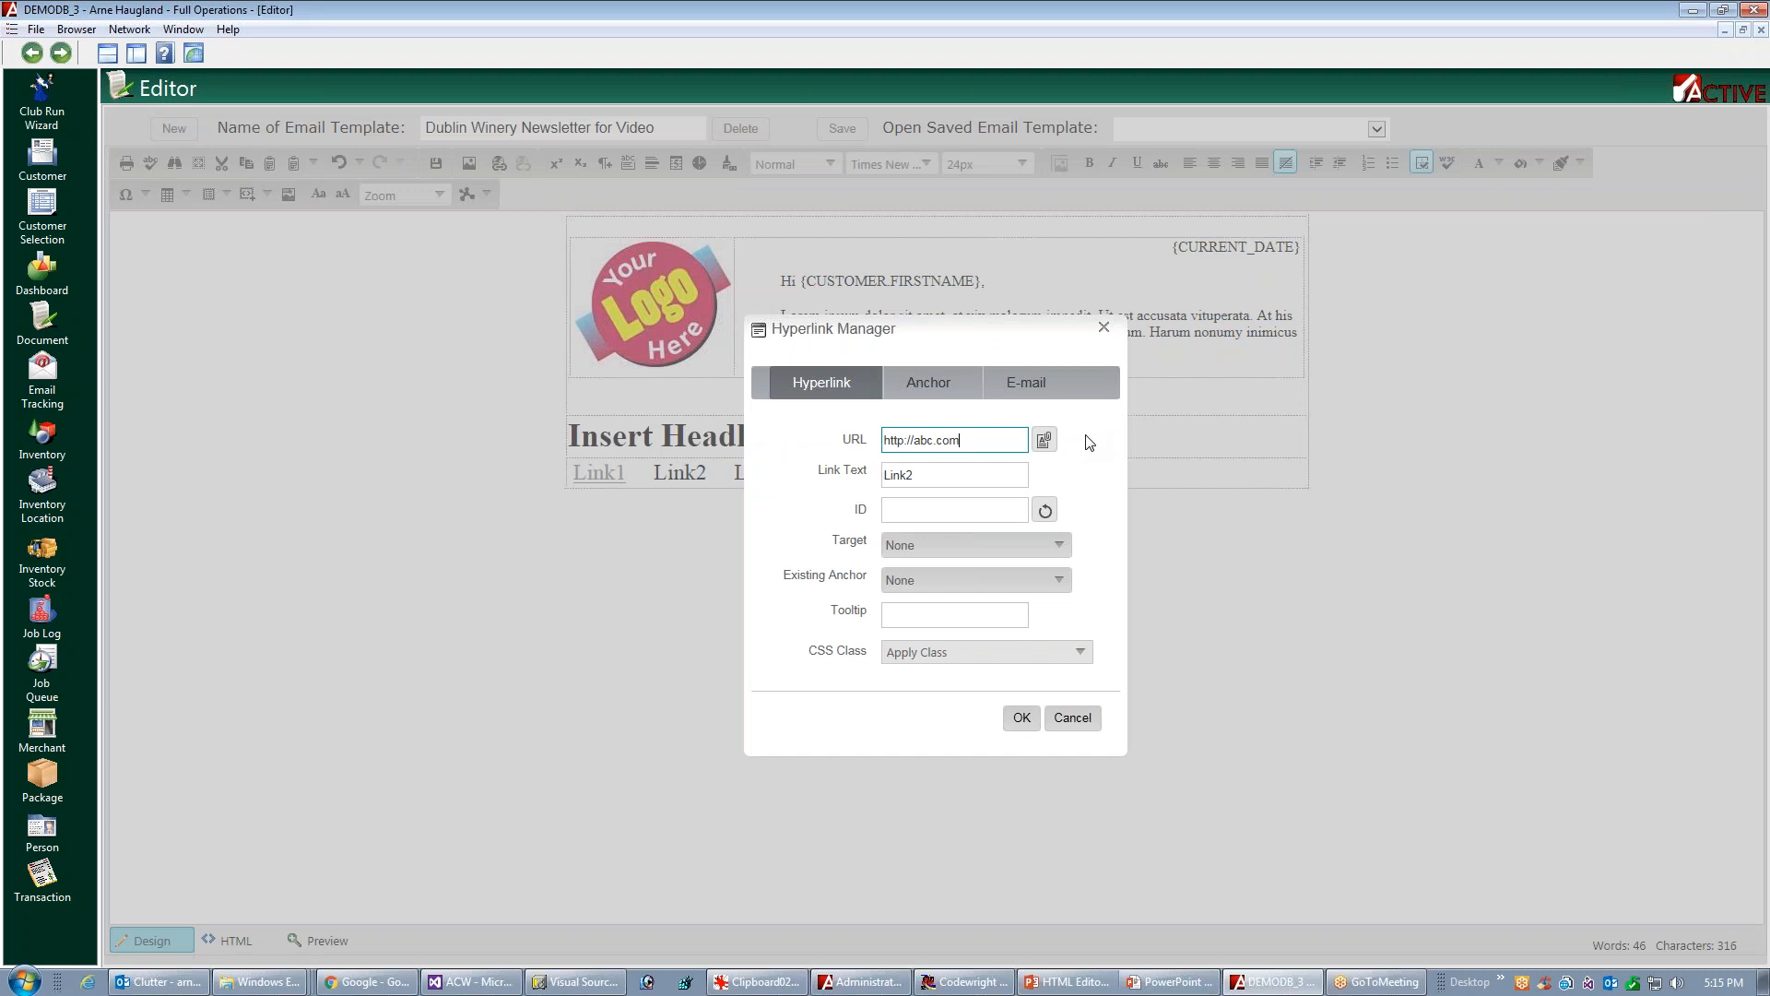
{"action": "left_click", "coordinate": [1080, 651]}
{"action": "left_click", "coordinate": [916, 636]}
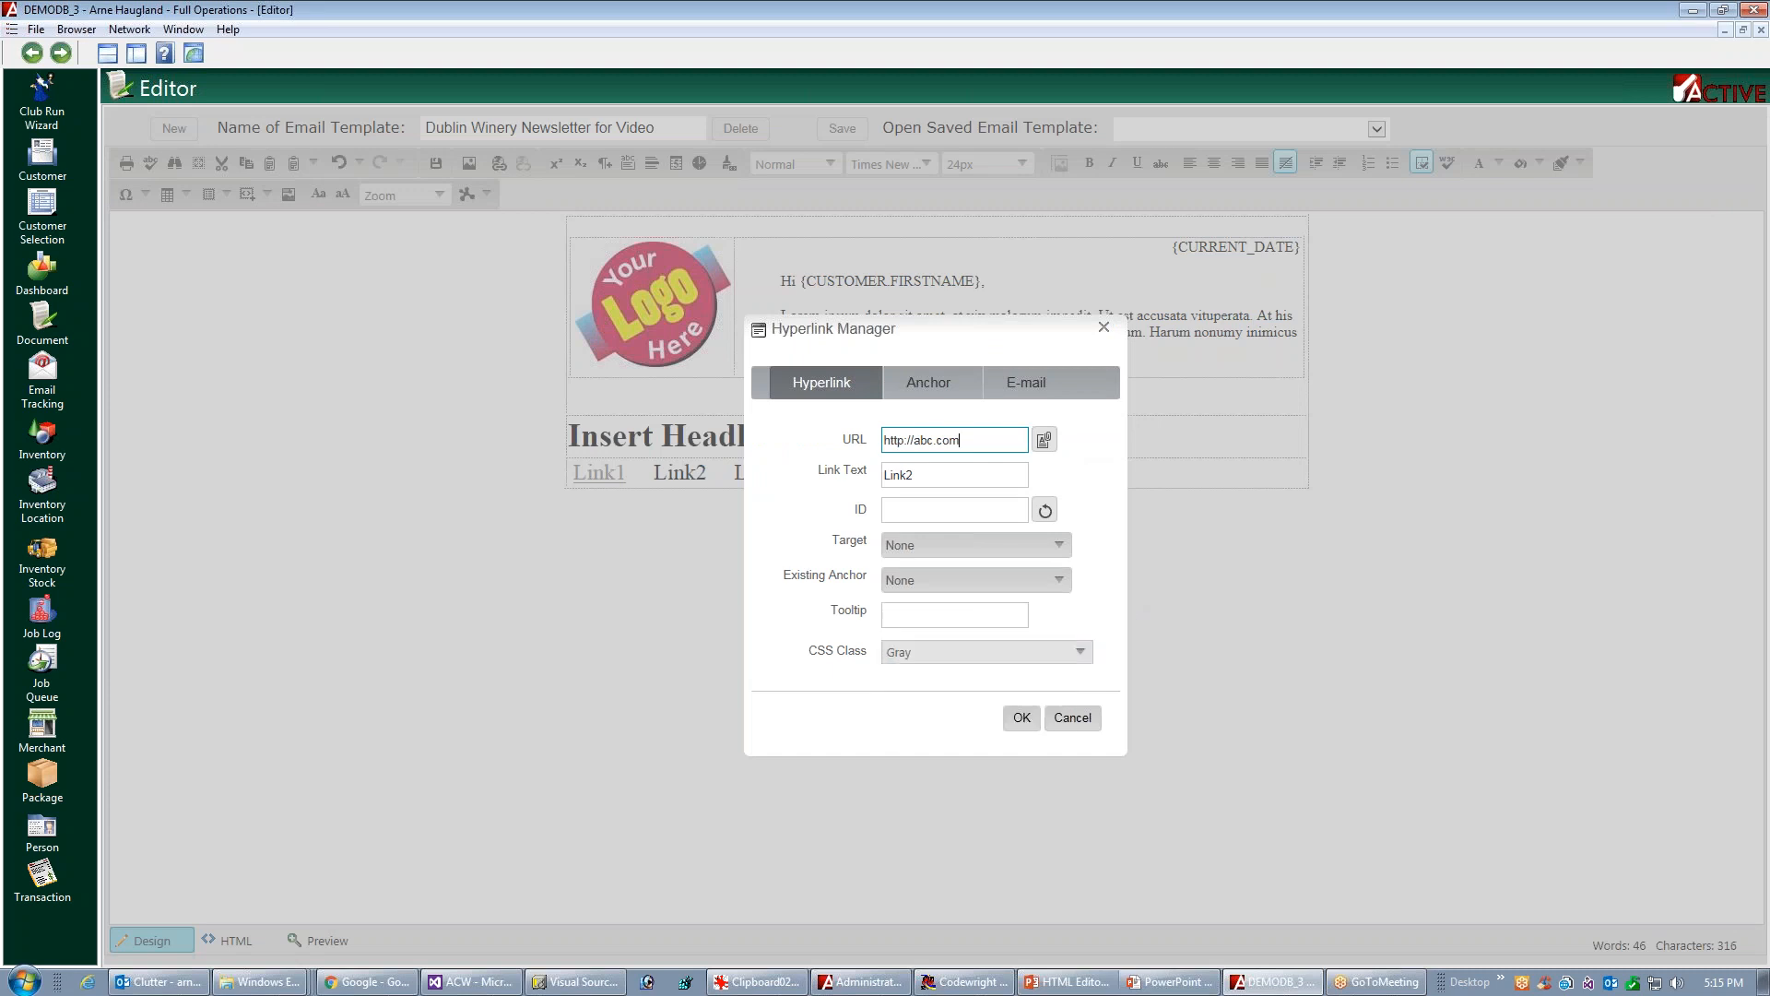
{"action": "left_click", "coordinate": [1022, 718]}
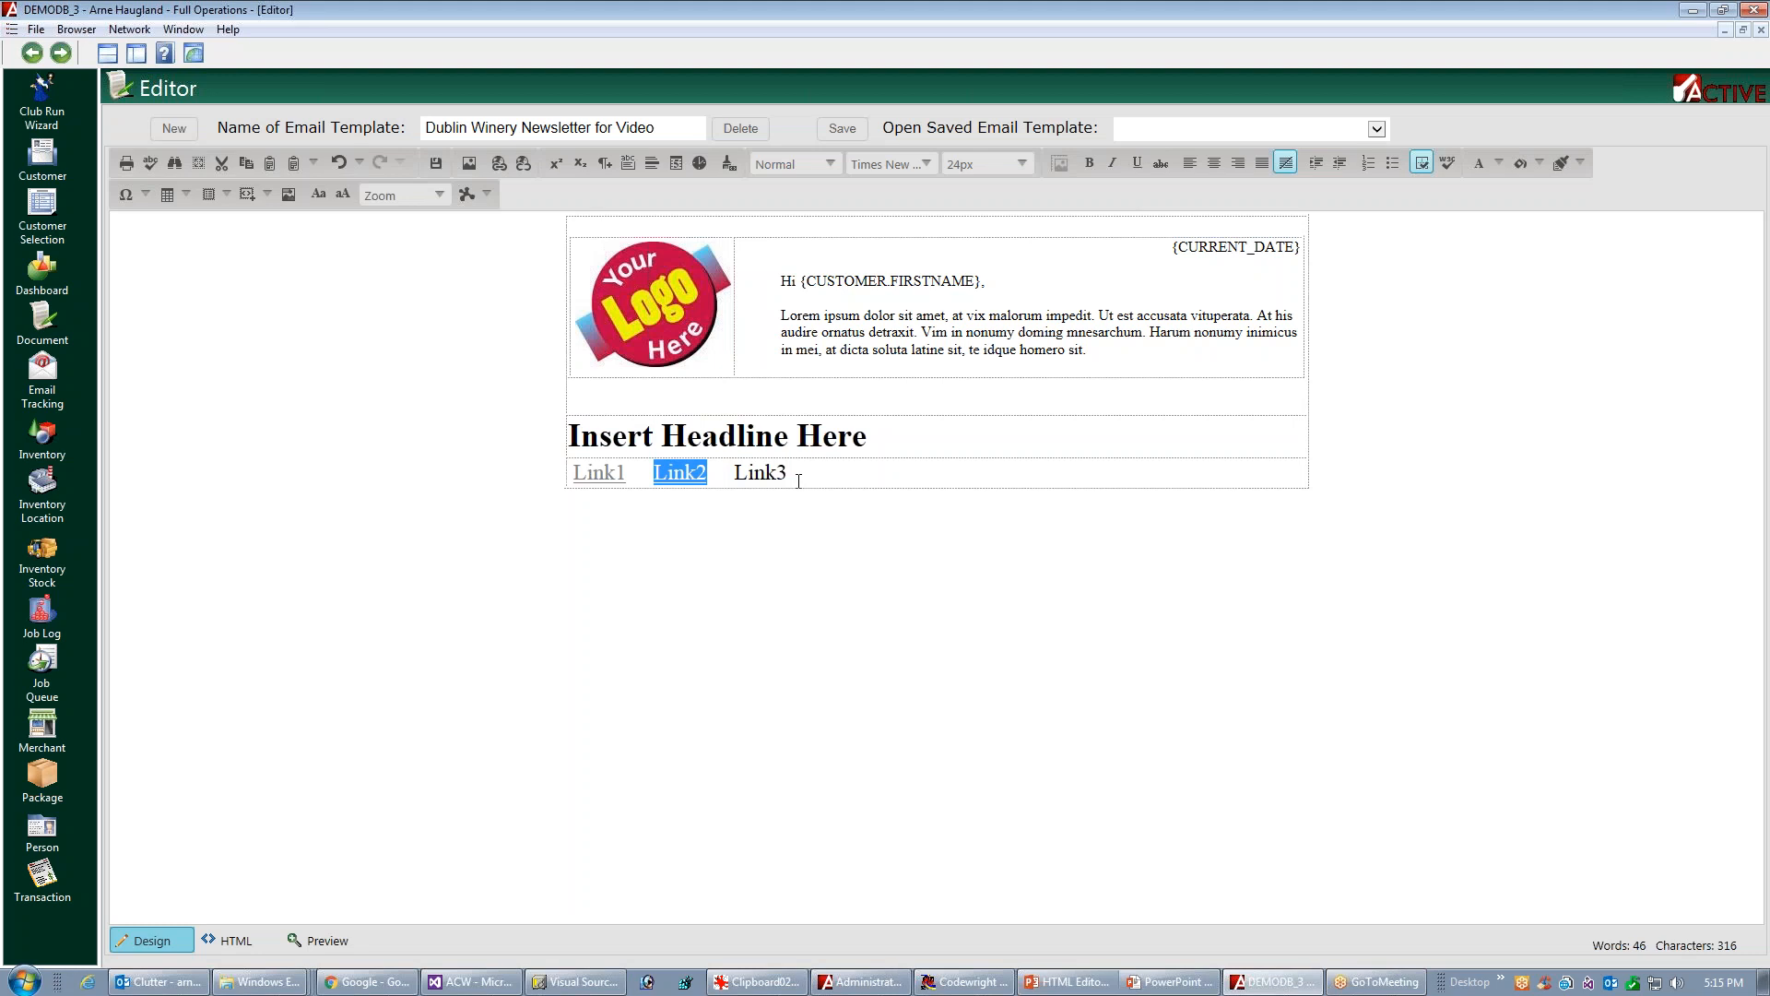
{"action": "left_click_drag", "start_coordinate": [735, 476], "coordinate": [821, 471]}
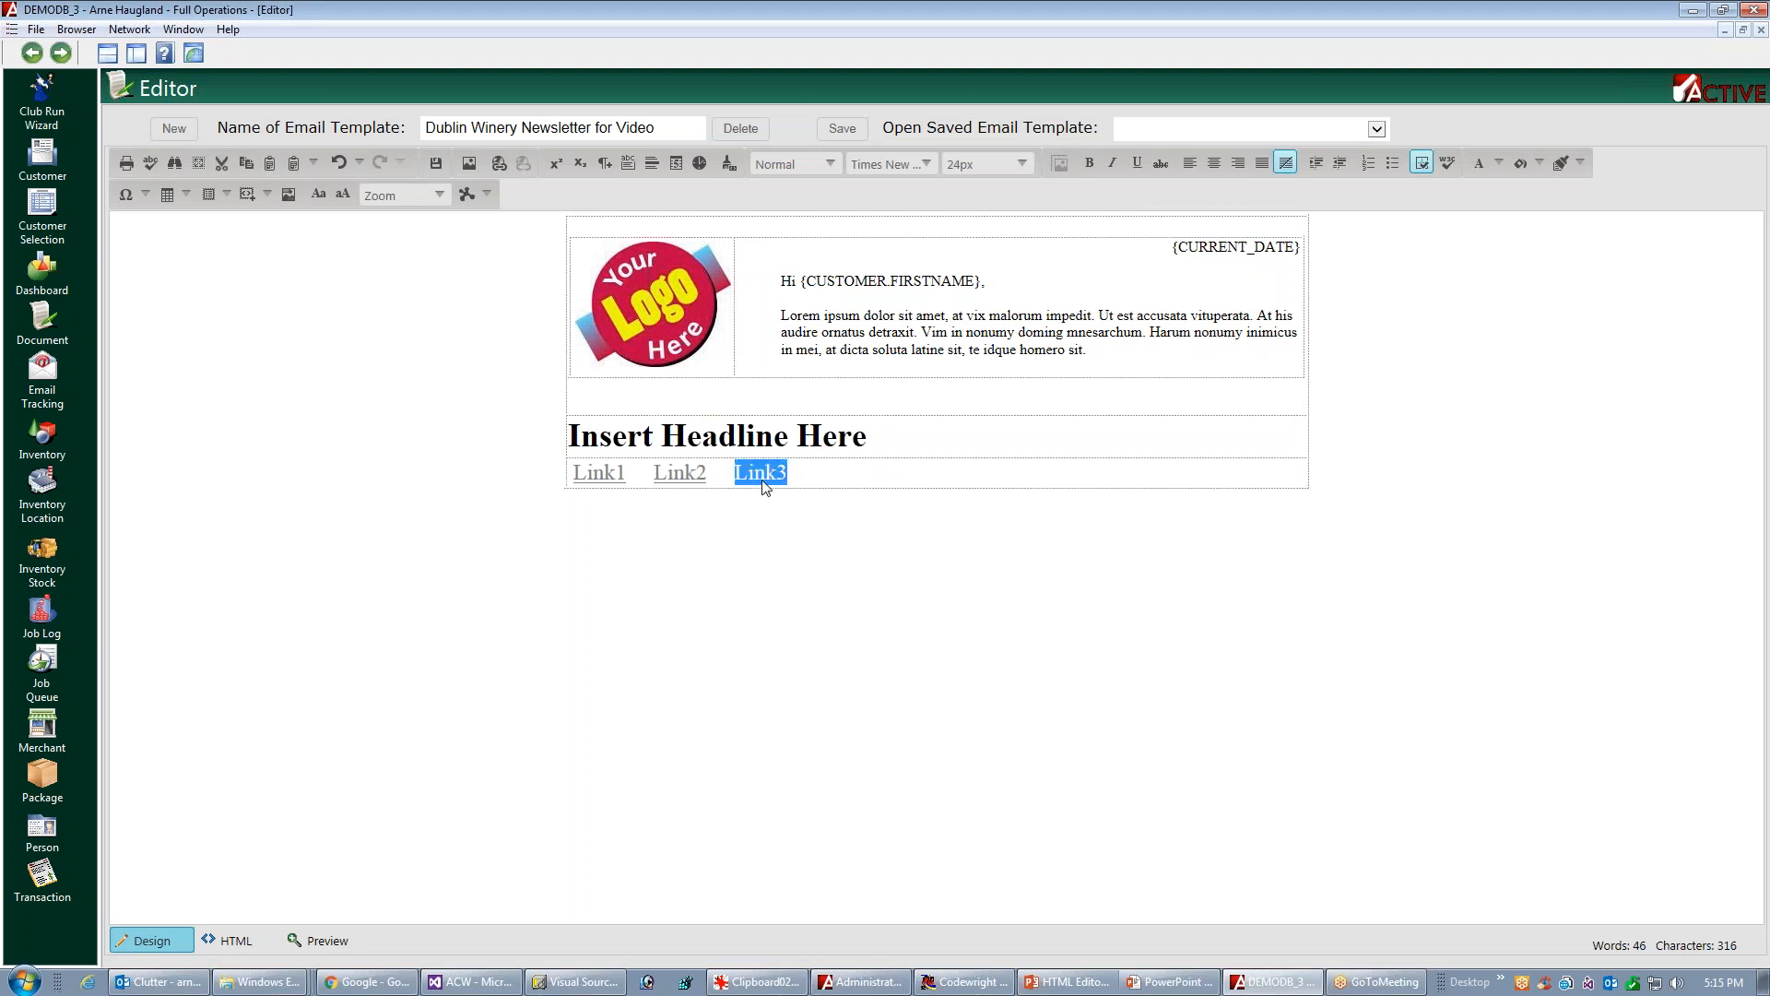
{"action": "left_click", "coordinate": [499, 164]}
{"action": "left_click", "coordinate": [954, 440]}
{"action": "type", "text": "abc.com"}
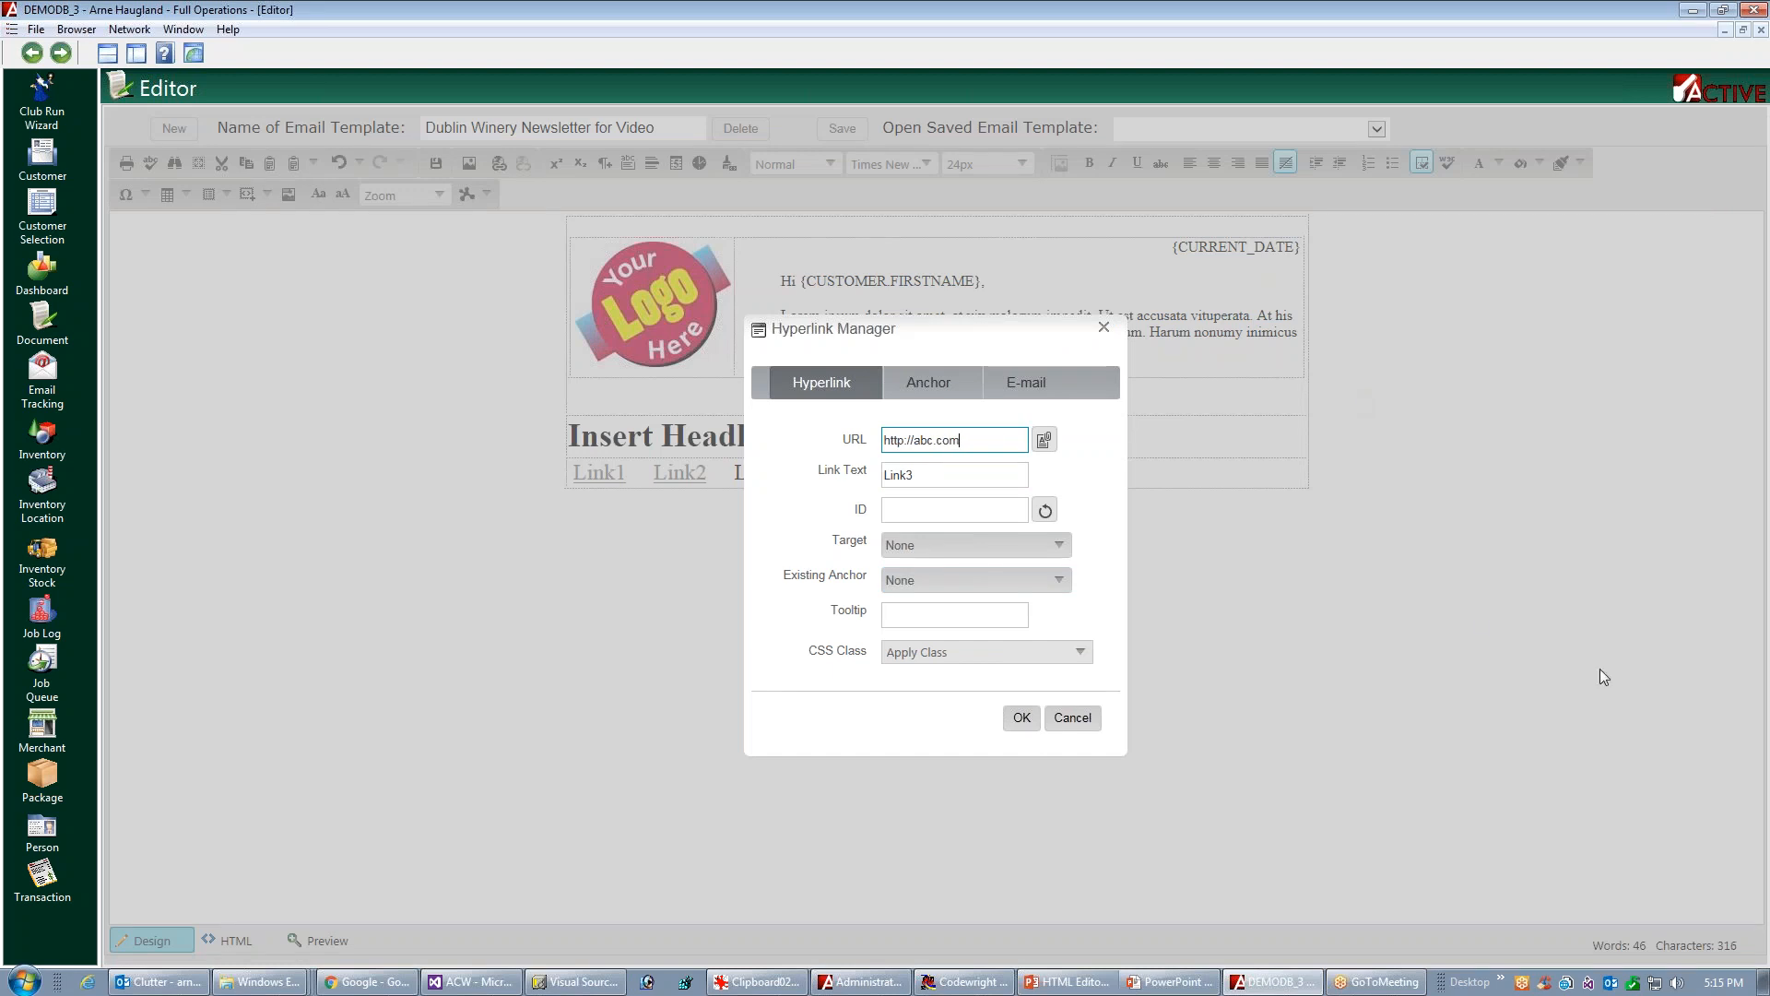
{"action": "left_click", "coordinate": [1086, 655]}
{"action": "left_click", "coordinate": [935, 638]}
{"action": "left_click", "coordinate": [1022, 720]}
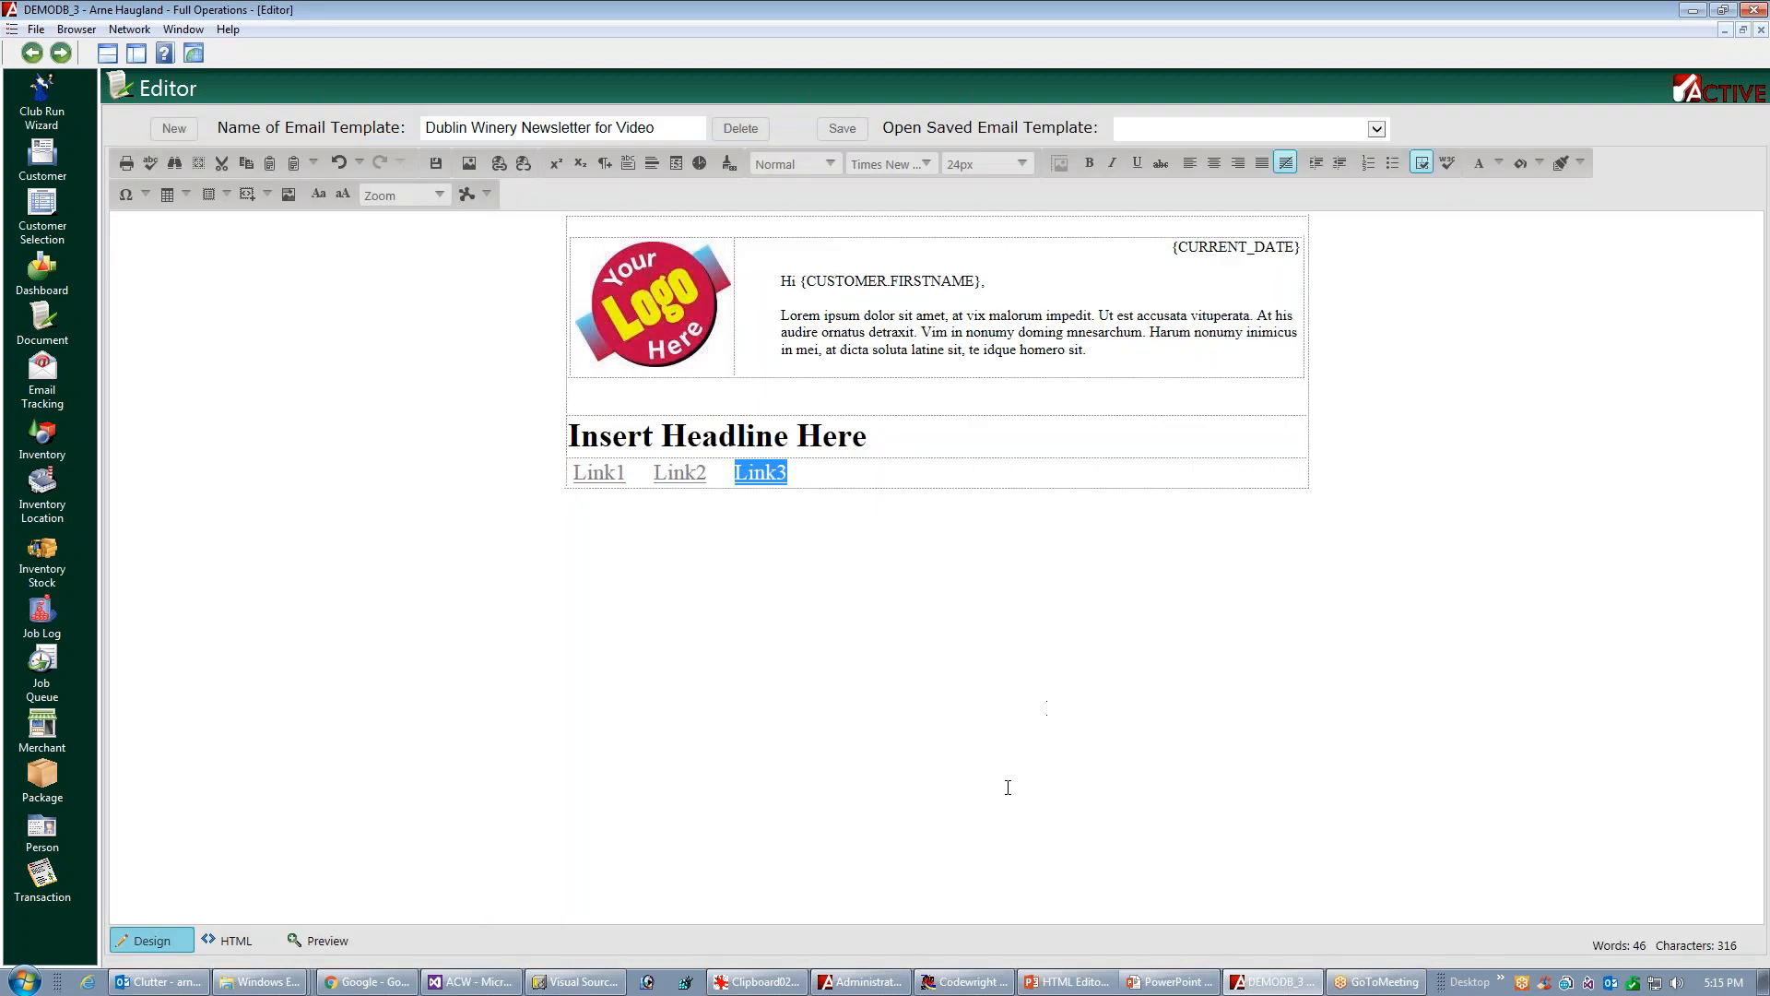
Insert two empty rows below the row of hyperlinks in the main table
{"action": "left_click", "coordinate": [1164, 434]}
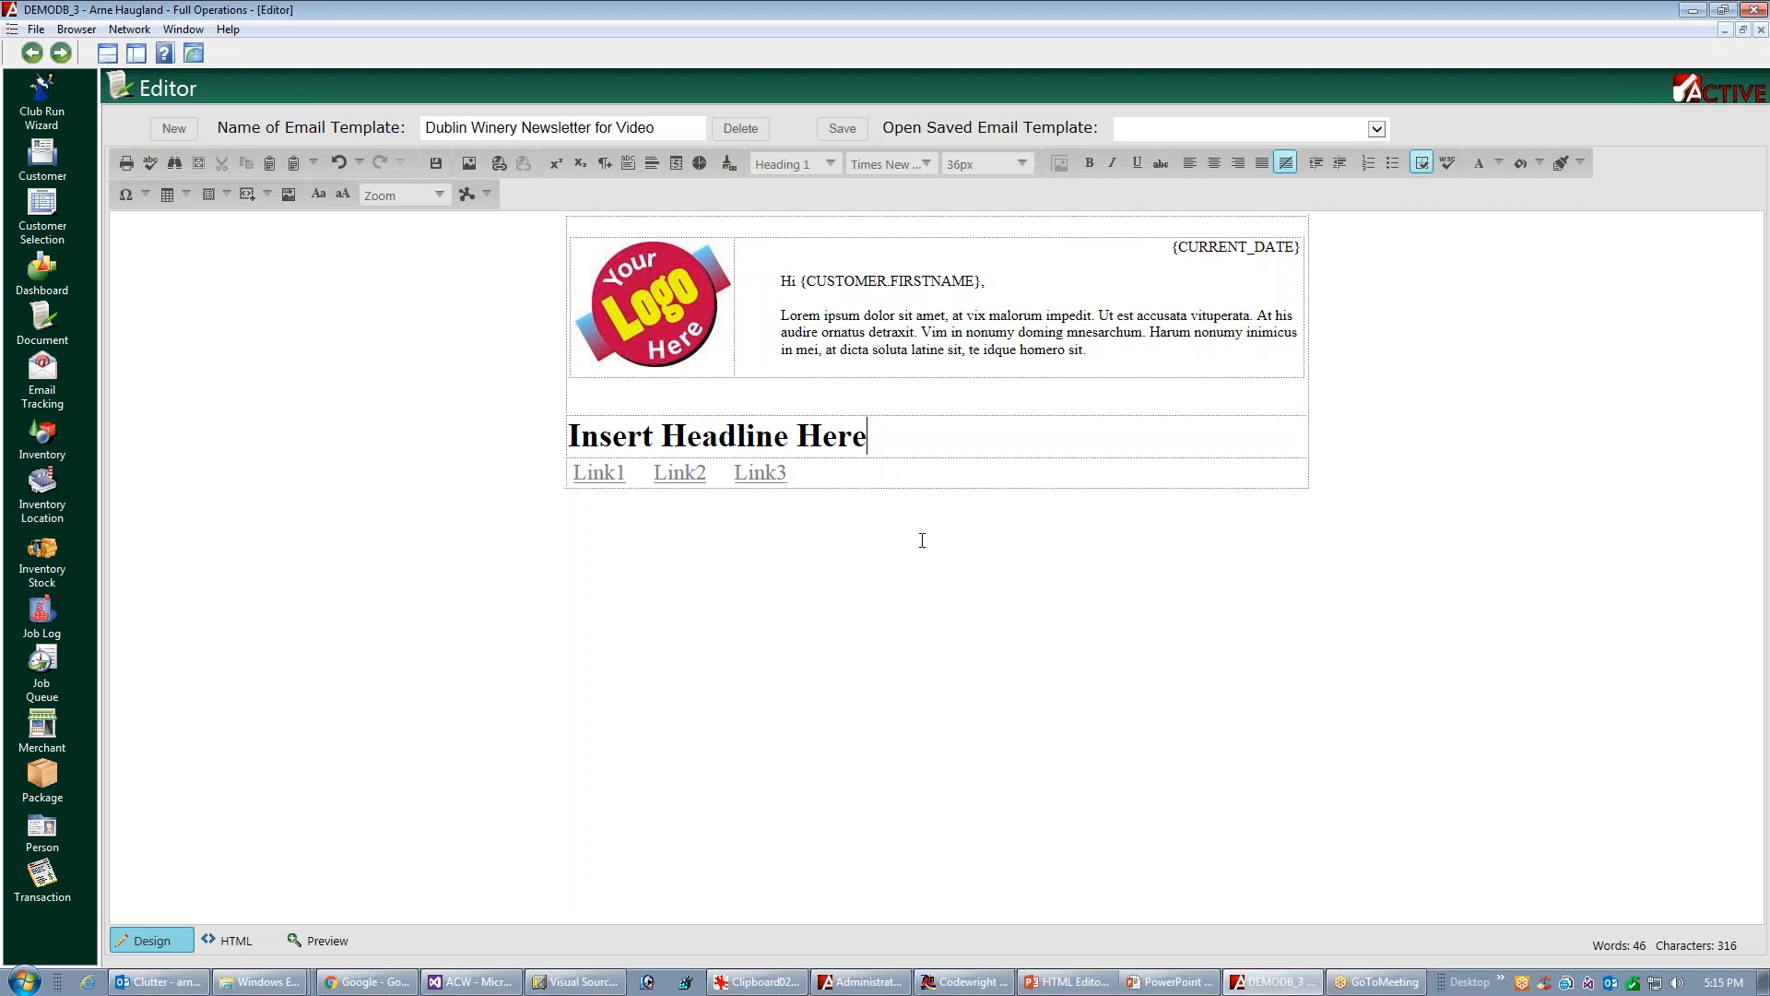
{"action": "left_click", "coordinate": [919, 477]}
{"action": "right_click", "coordinate": [999, 471]}
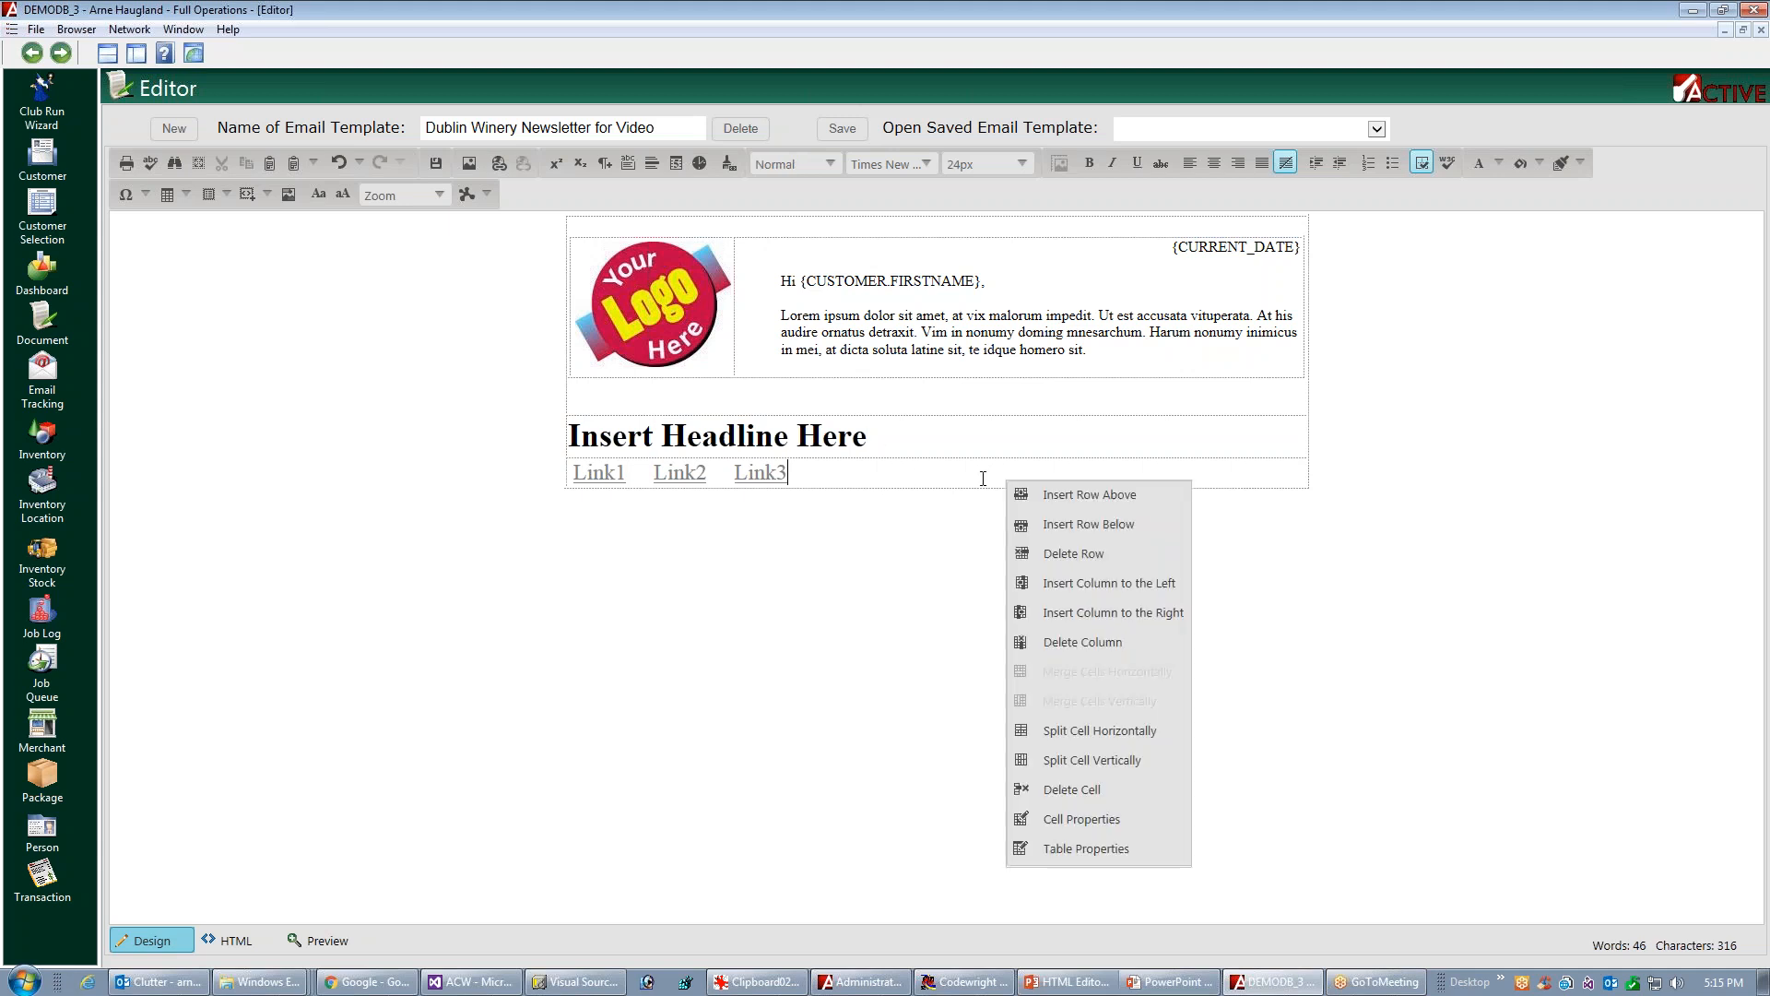
{"action": "left_click", "coordinate": [1109, 524]}
{"action": "left_click", "coordinate": [779, 503]}
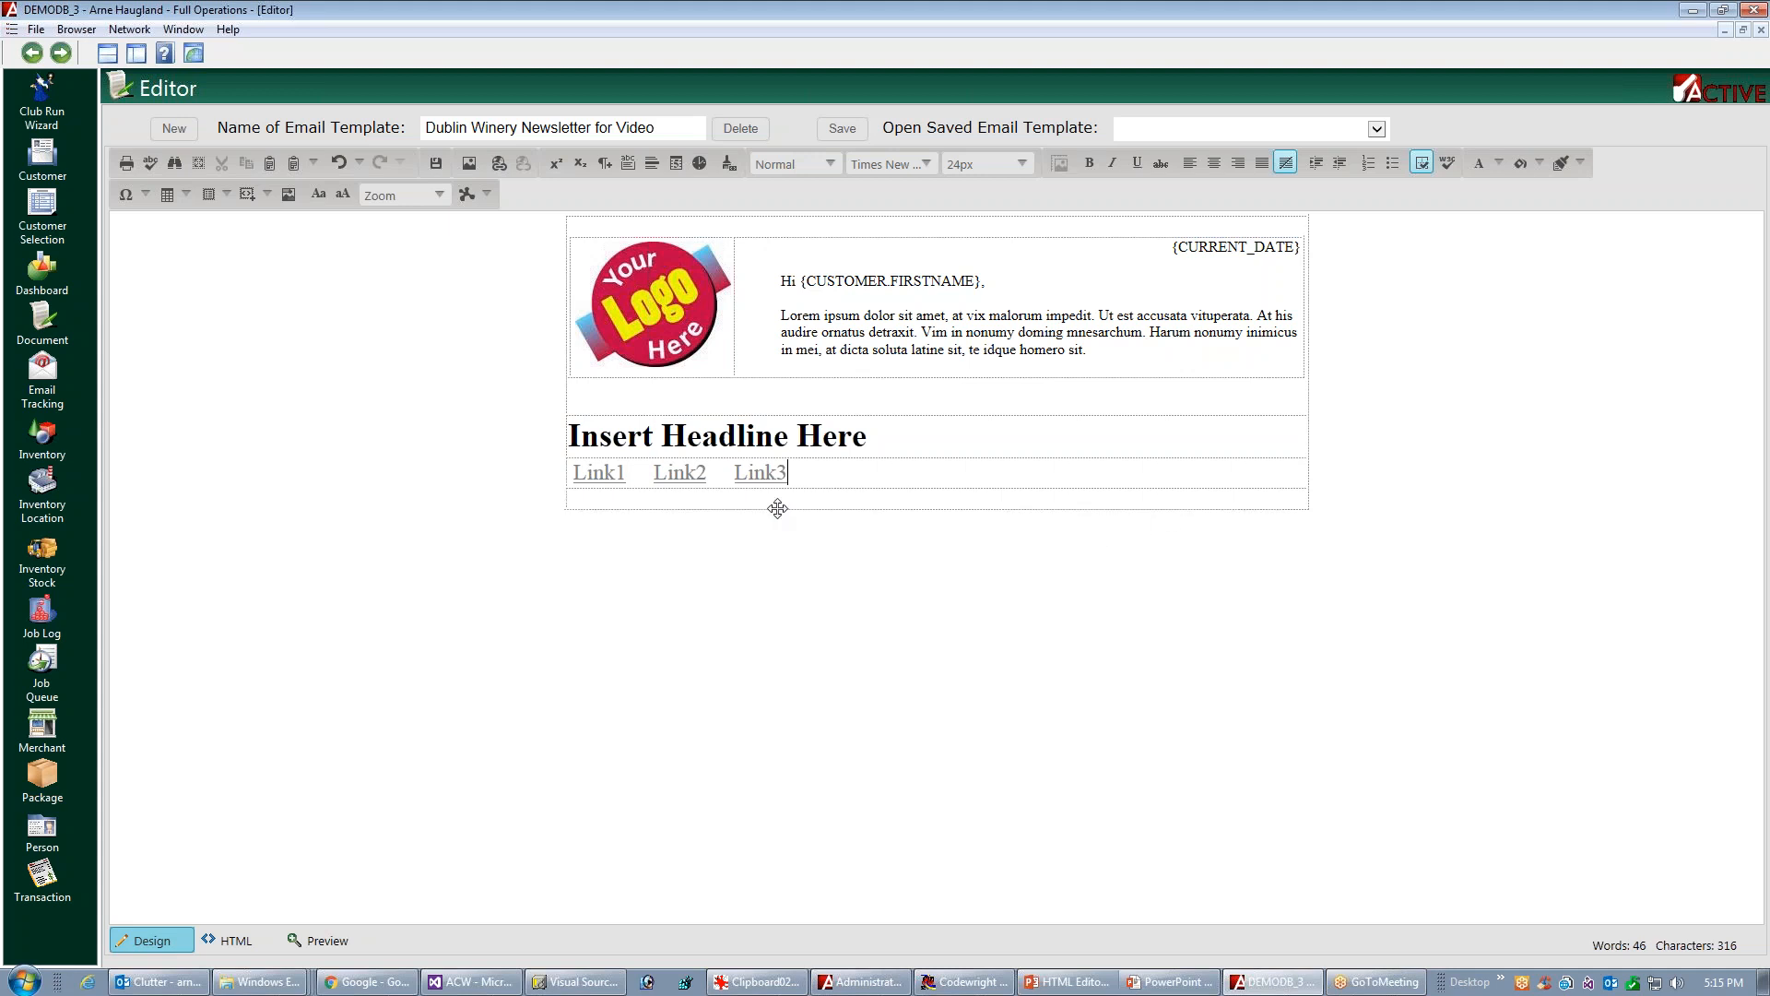
{"action": "right_click", "coordinate": [938, 500]}
{"action": "left_click", "coordinate": [1060, 550]}
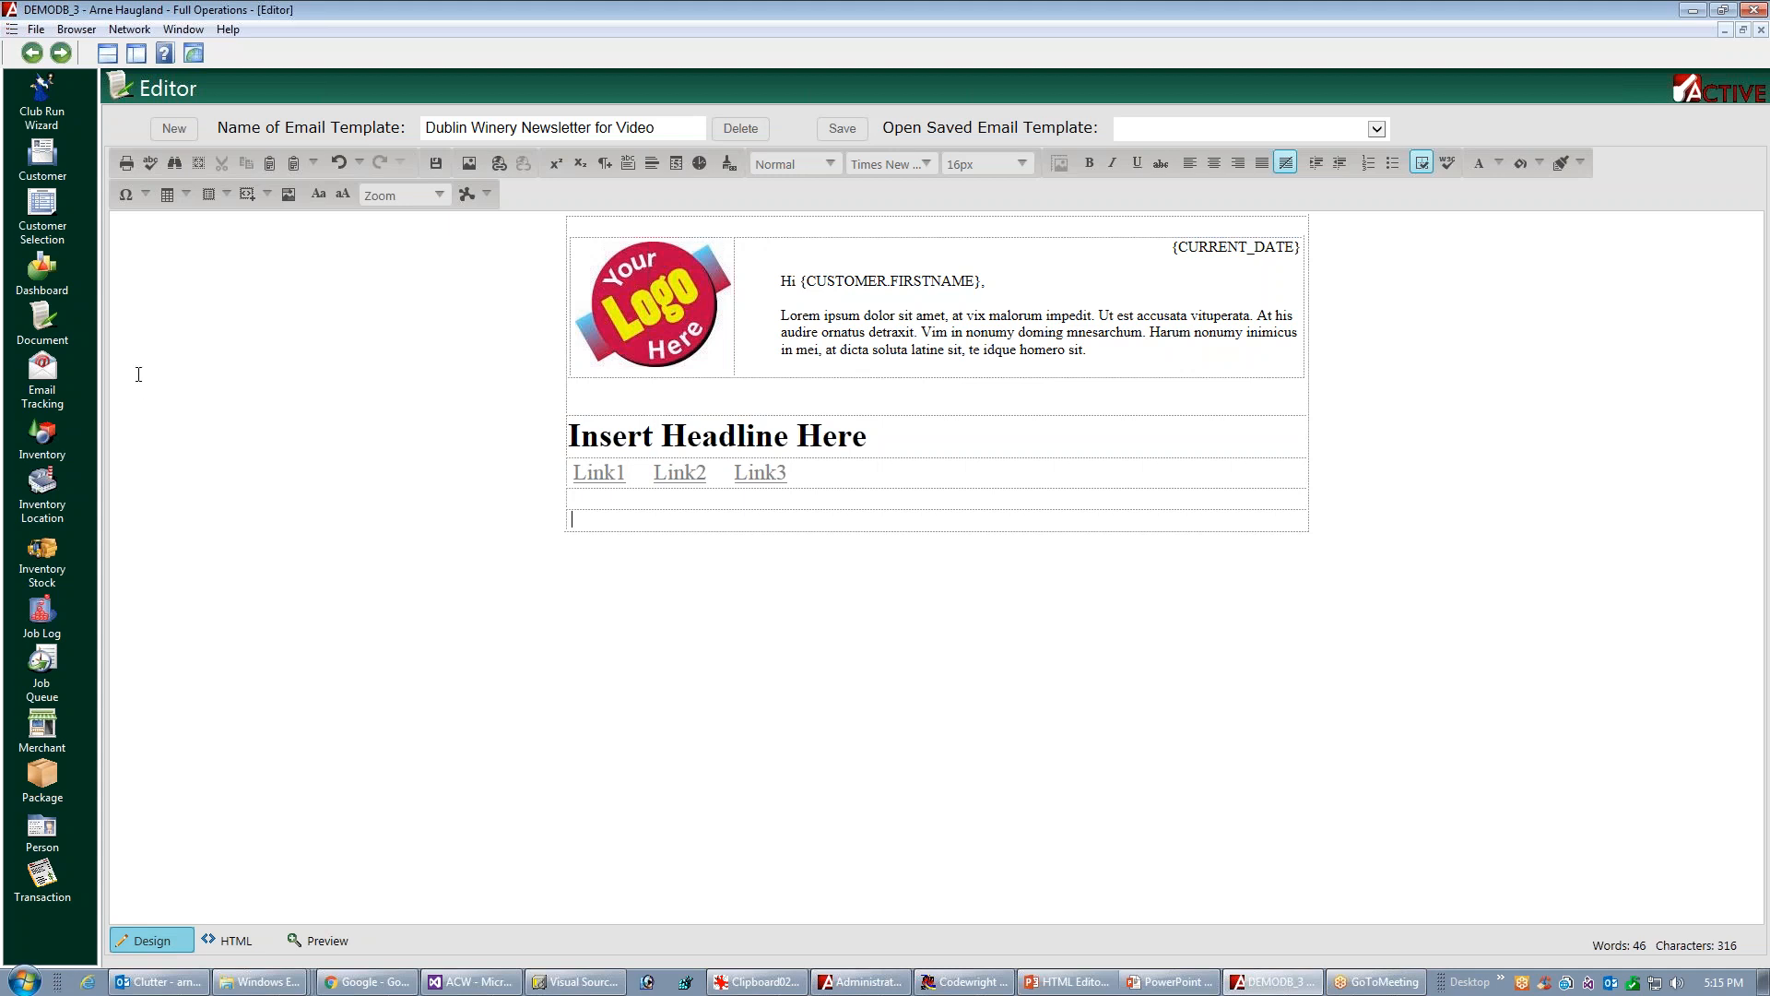
Insert a one-row, two-column table in the last row and stretch it to the full width of the newsletter
{"action": "left_click", "coordinate": [184, 192]}
{"action": "left_click", "coordinate": [170, 218]}
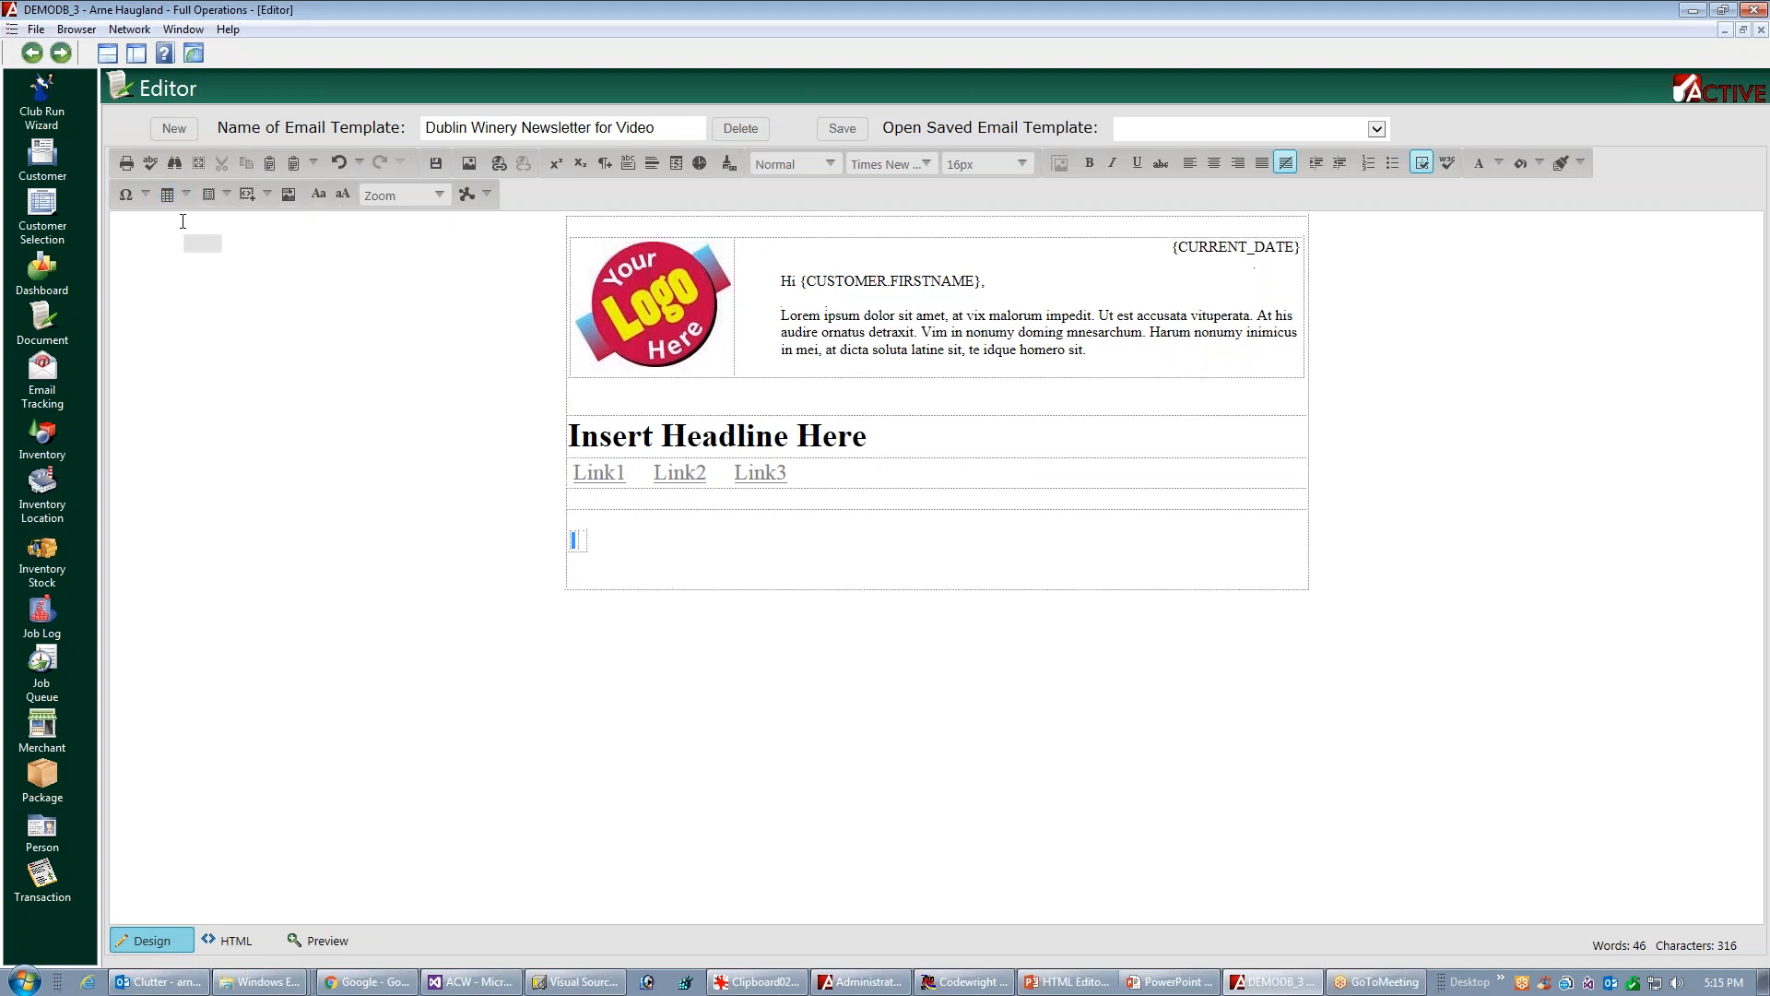
{"action": "left_click", "coordinate": [586, 540]}
{"action": "left_click", "coordinate": [583, 540]}
{"action": "left_click_drag", "start_coordinate": [591, 541], "coordinate": [1302, 544]}
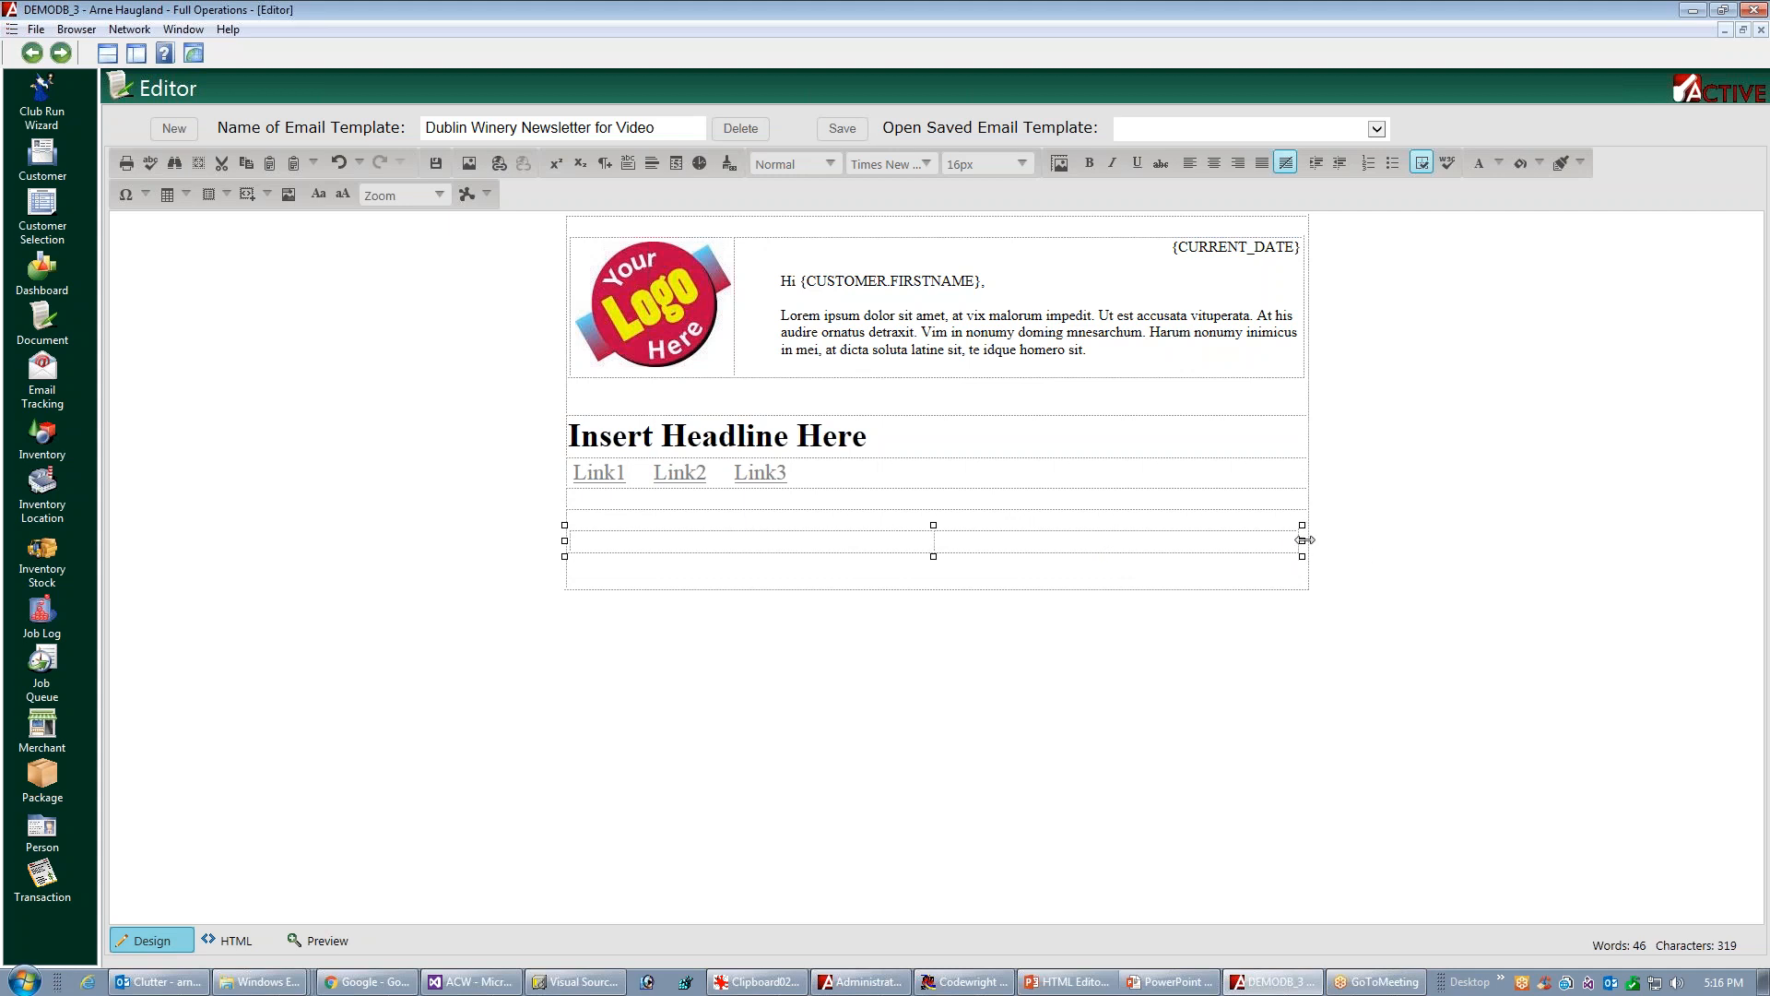
{"action": "left_click_drag", "start_coordinate": [1302, 541], "coordinate": [1305, 540]}
Insert the barn.png picture from the sharedimages folder into the first cell of the new table
{"action": "left_click", "coordinate": [667, 540]}
{"action": "left_click", "coordinate": [468, 164]}
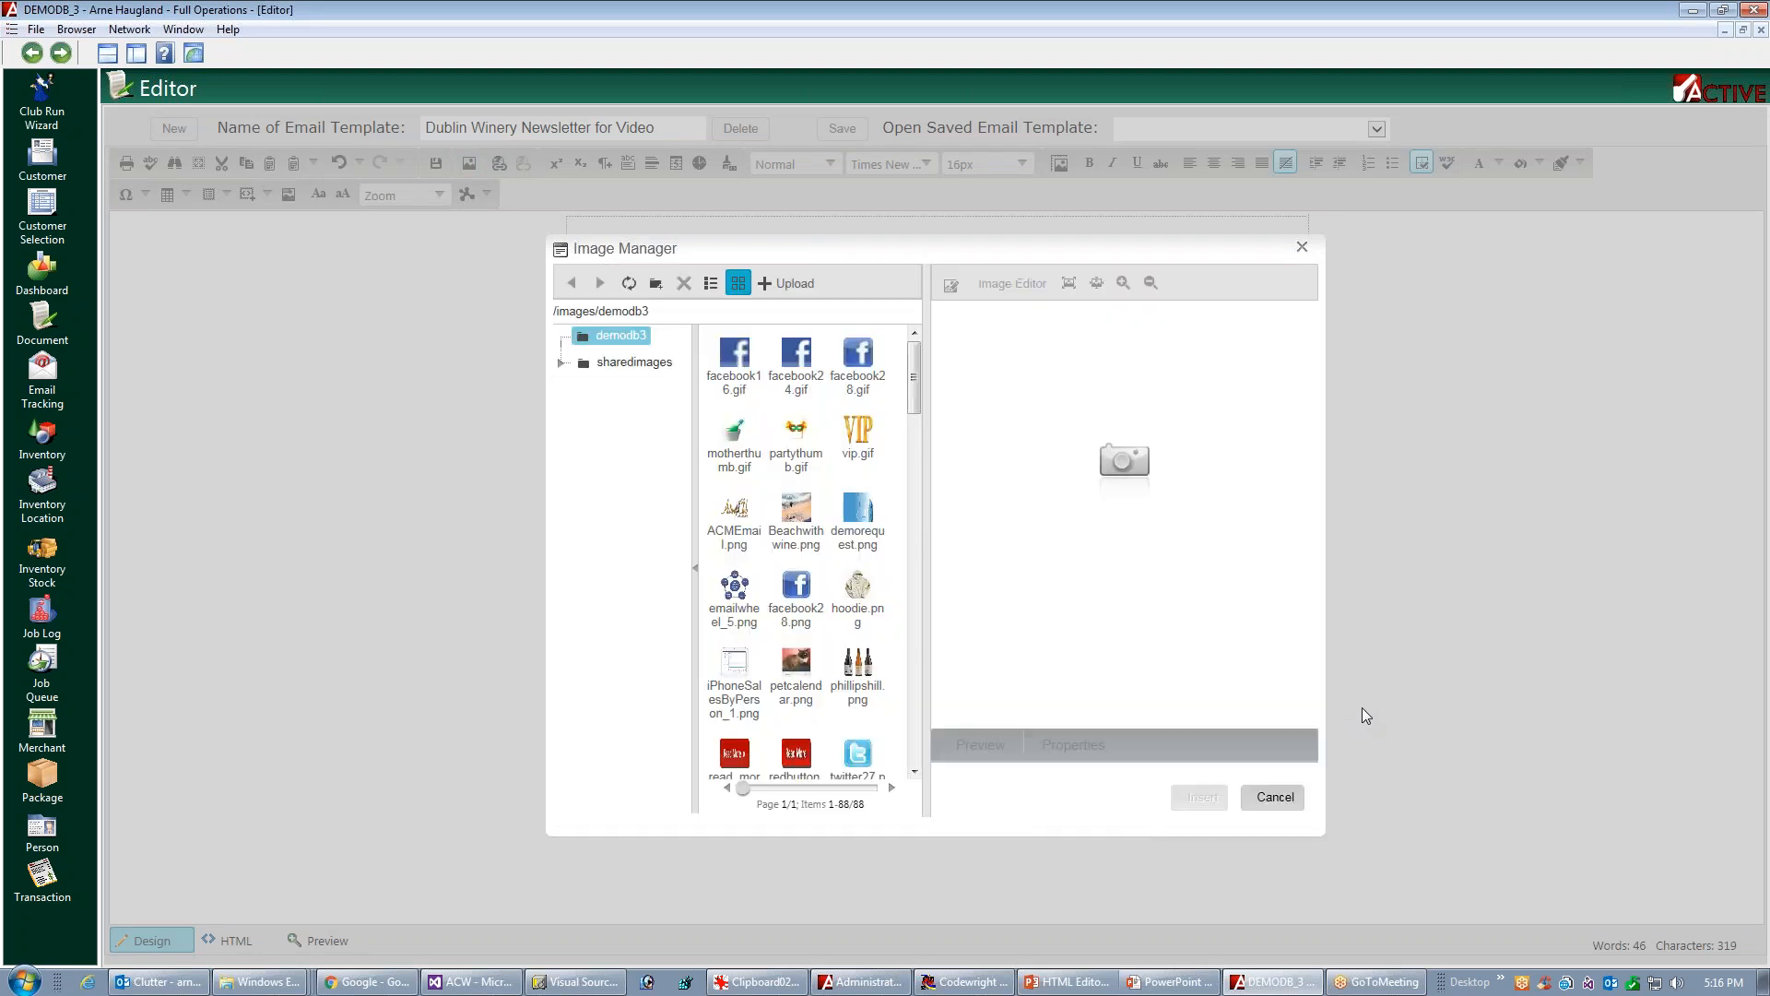
{"action": "left_click", "coordinate": [629, 362]}
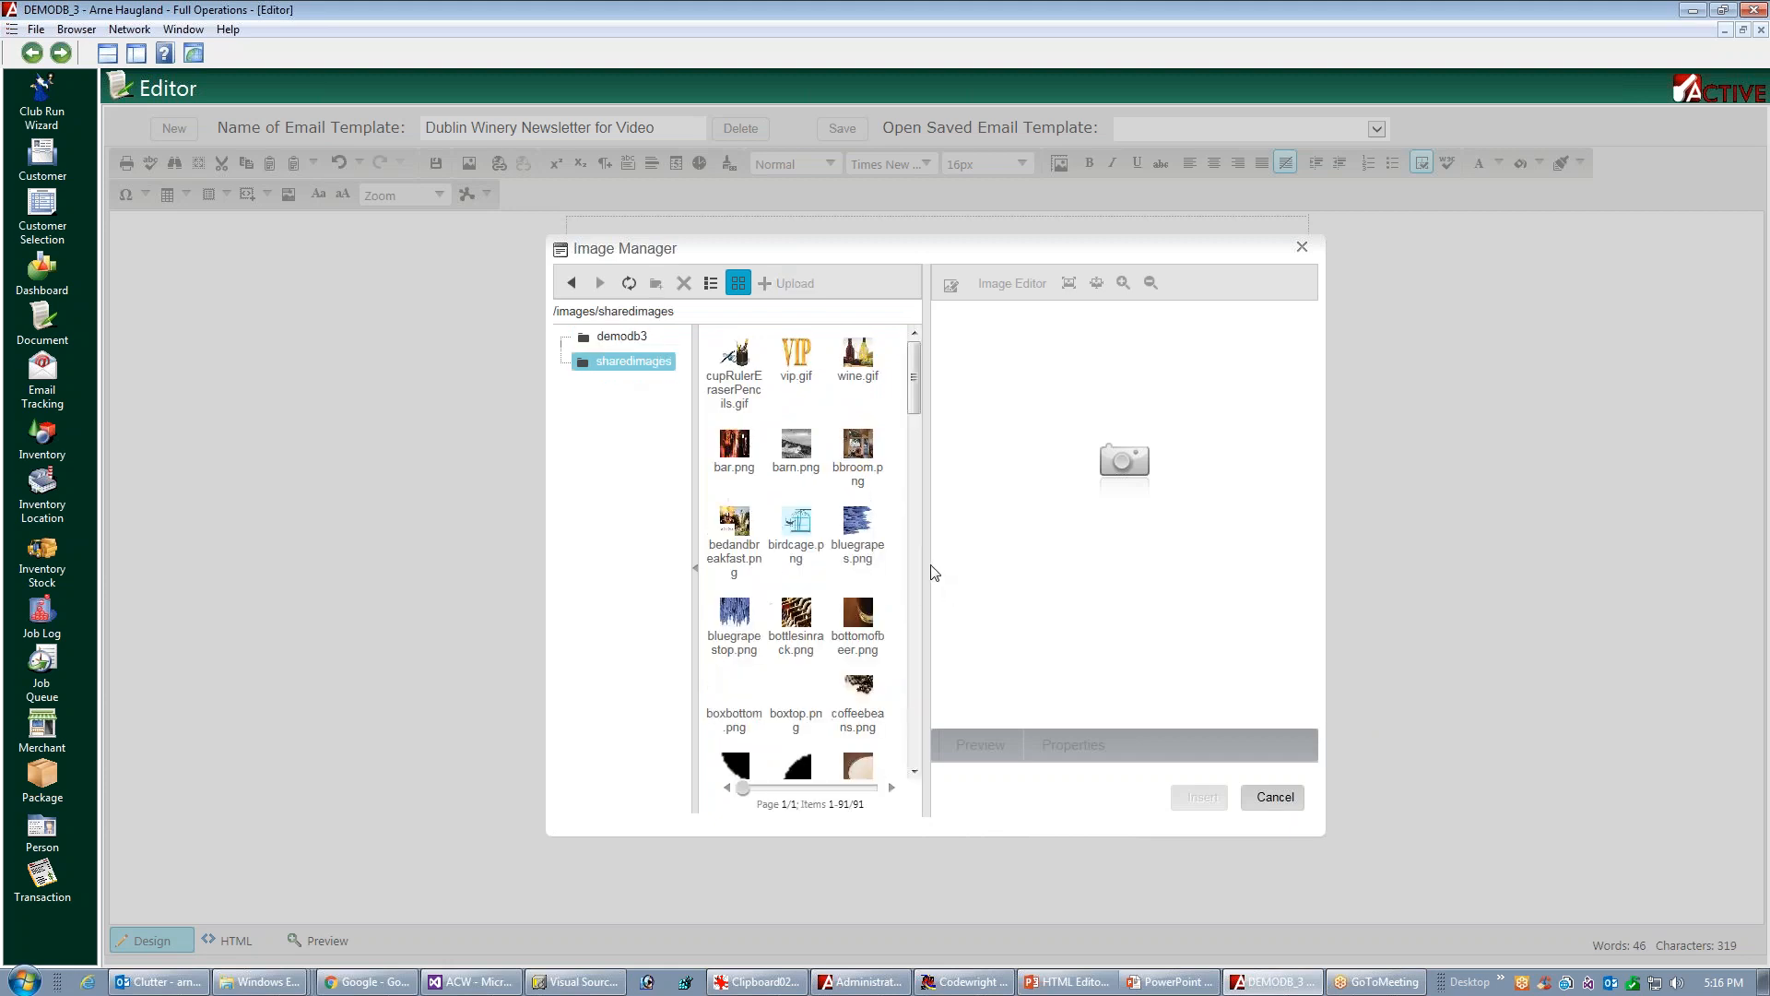
{"action": "left_click", "coordinate": [796, 449]}
{"action": "left_click", "coordinate": [1201, 797]}
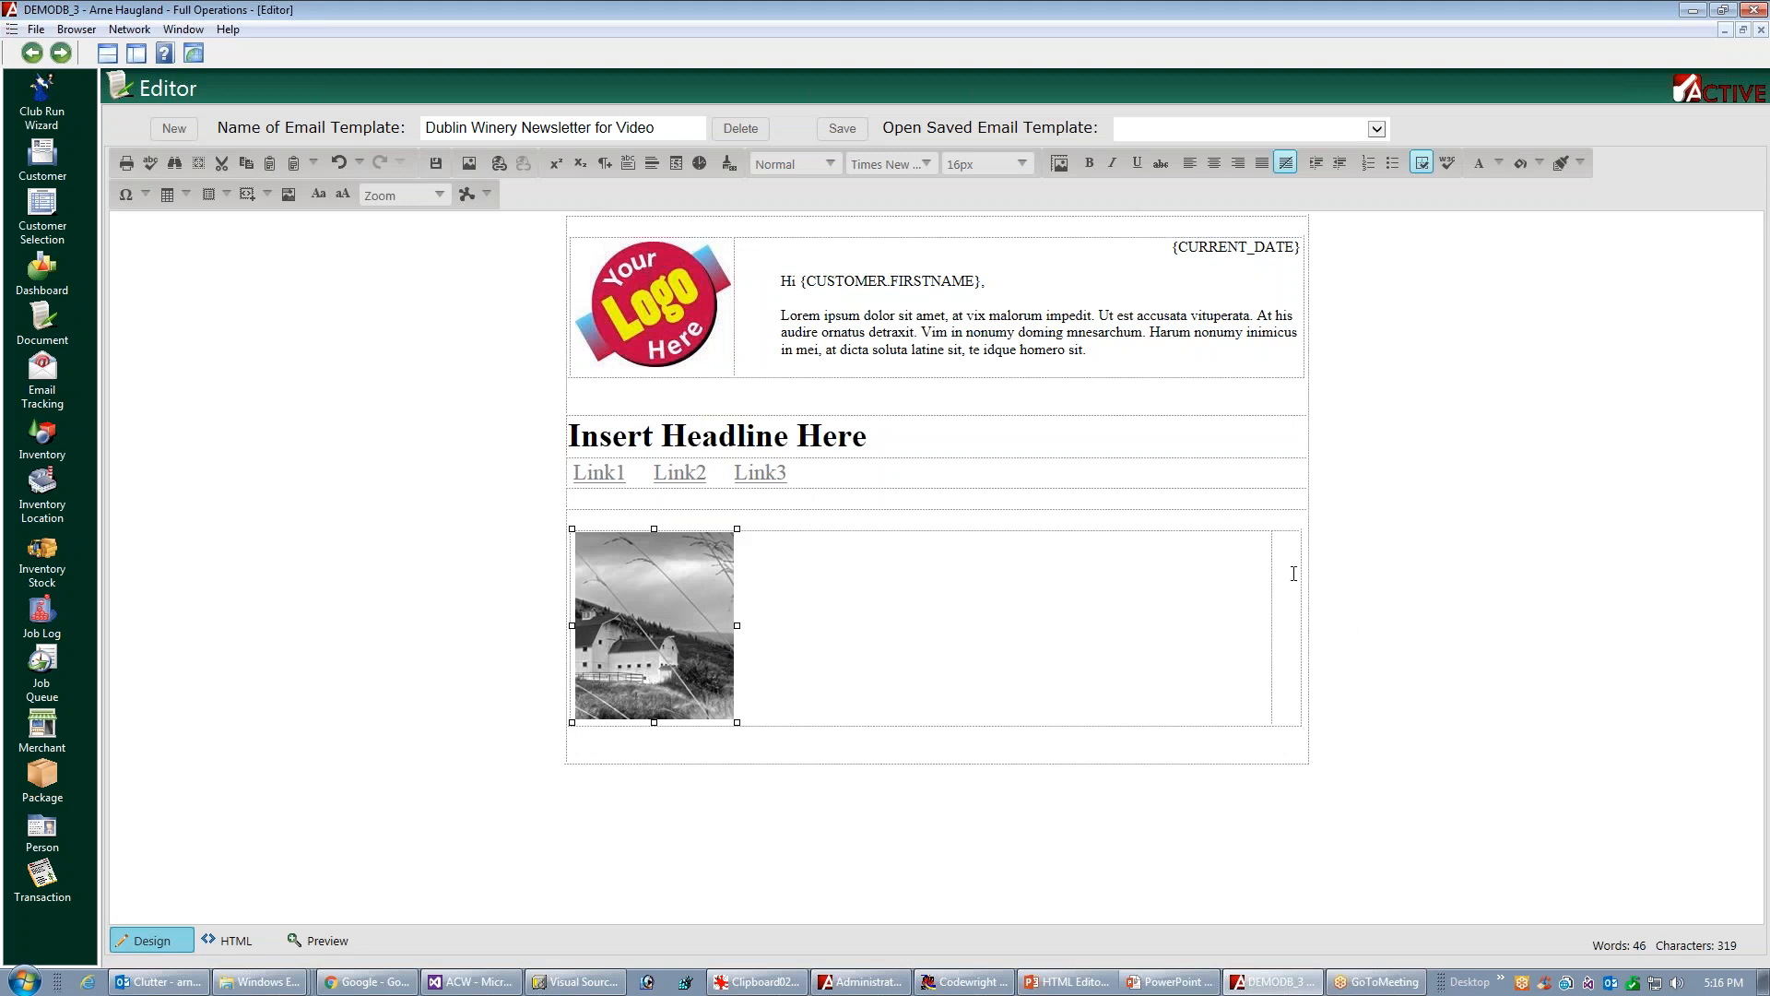
Paste the Lorem ipsum paragraph into the cell beside the barn picture and remove its leading space
{"action": "left_click", "coordinate": [1294, 627]}
{"action": "type", "text": "Lorem ipsum dolor sit amet, at vix malorum impedit. Ut est accusata vituperata. At his audire ornatus detraxit. Vim in nonumy doming mnesarchum. Harum nonumy inimicus in mei, at dicta soluta latine sit, te idque homero sit."}
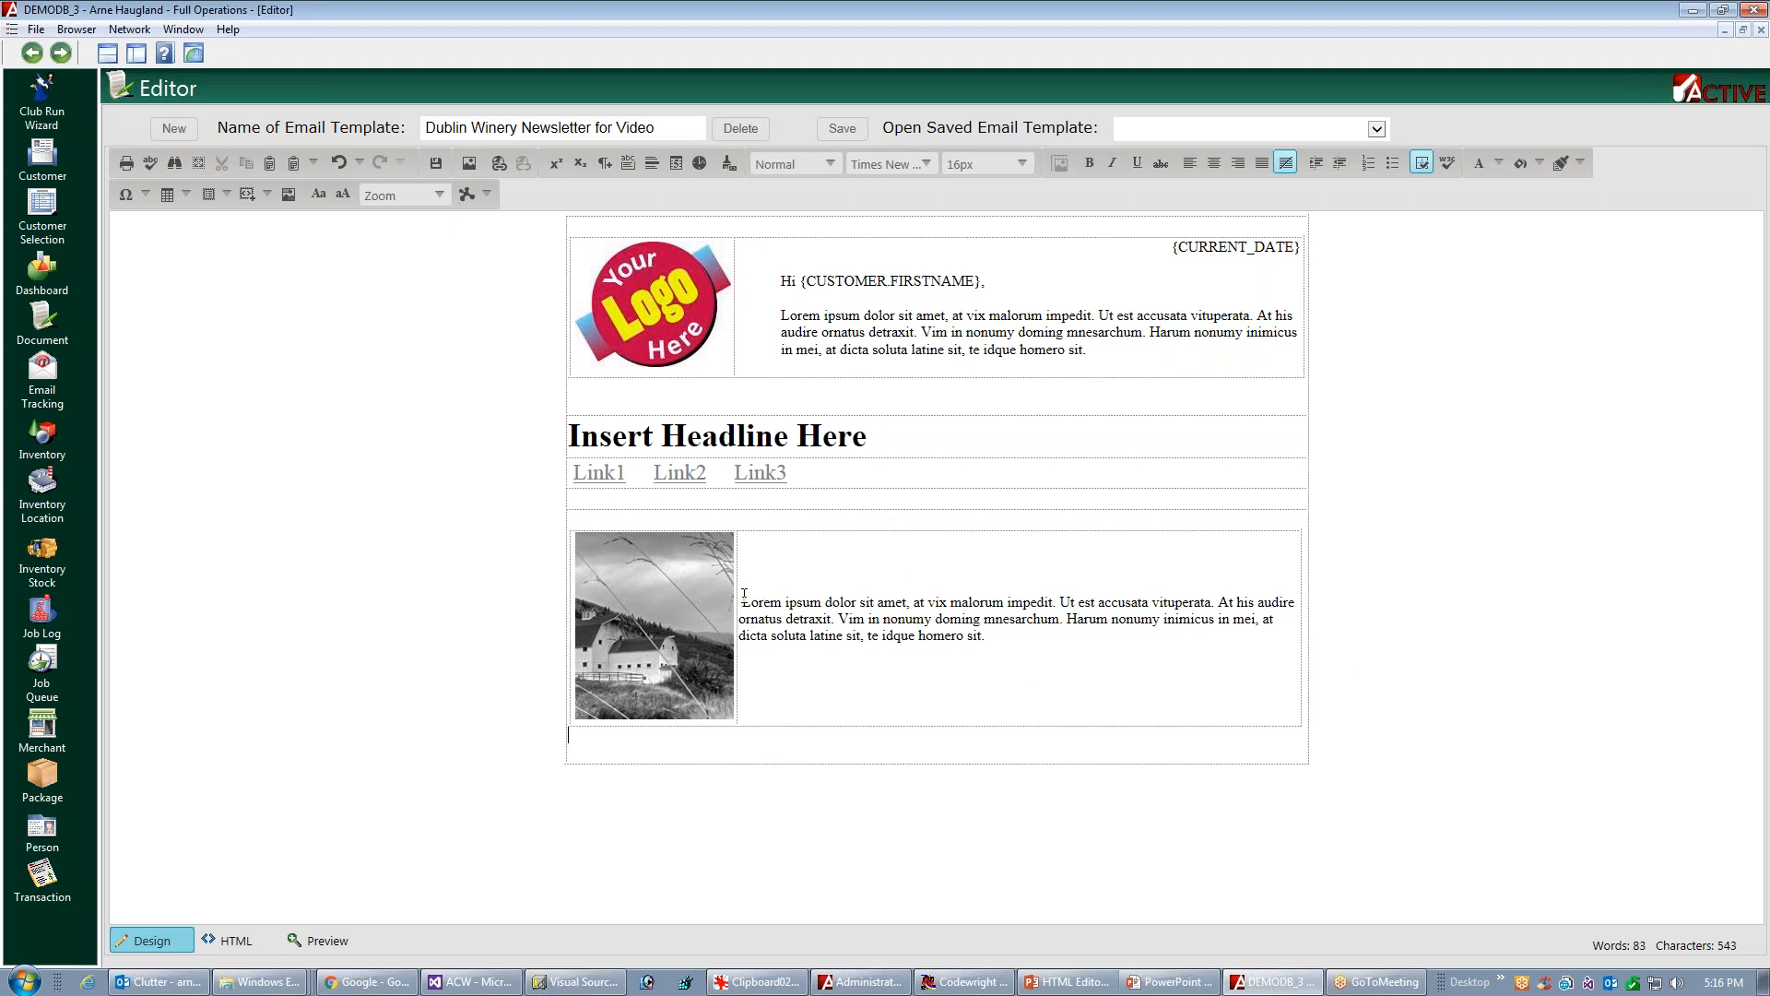
{"action": "key", "text": "BackSpace"}
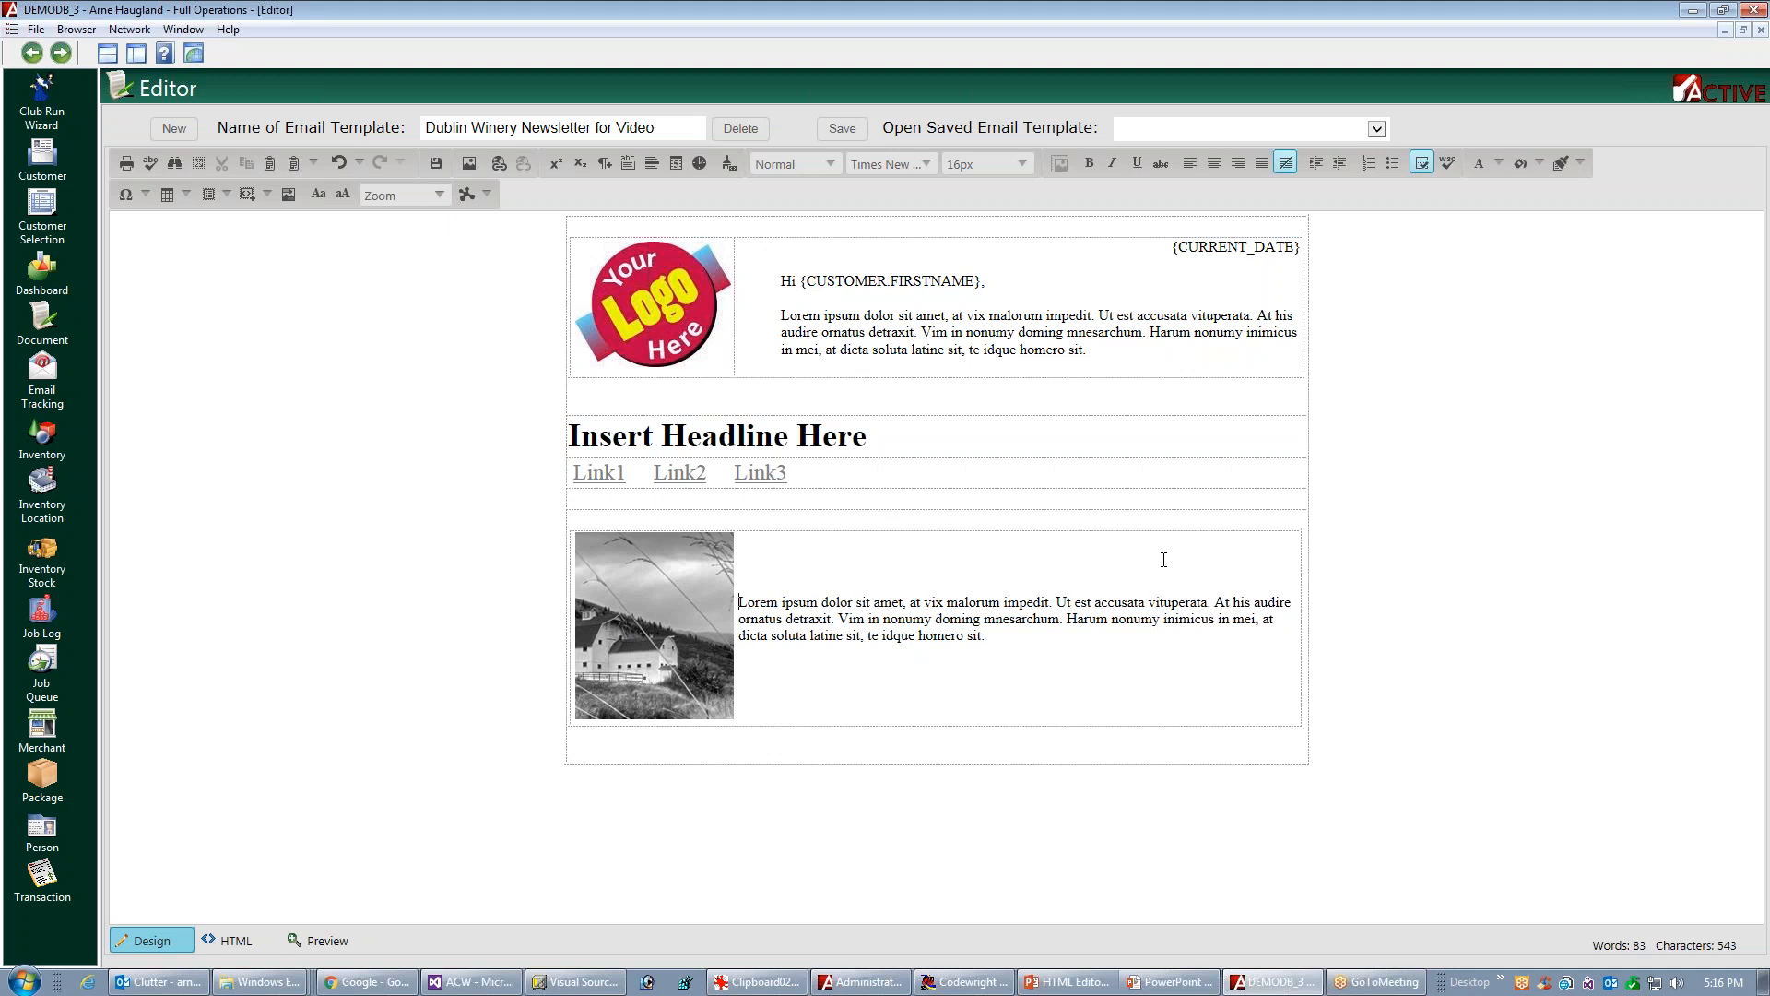
Add "Insert Header Line" before the paragraph beside the barn picture and format it as Heading 1
{"action": "type", "text": "Insert"}
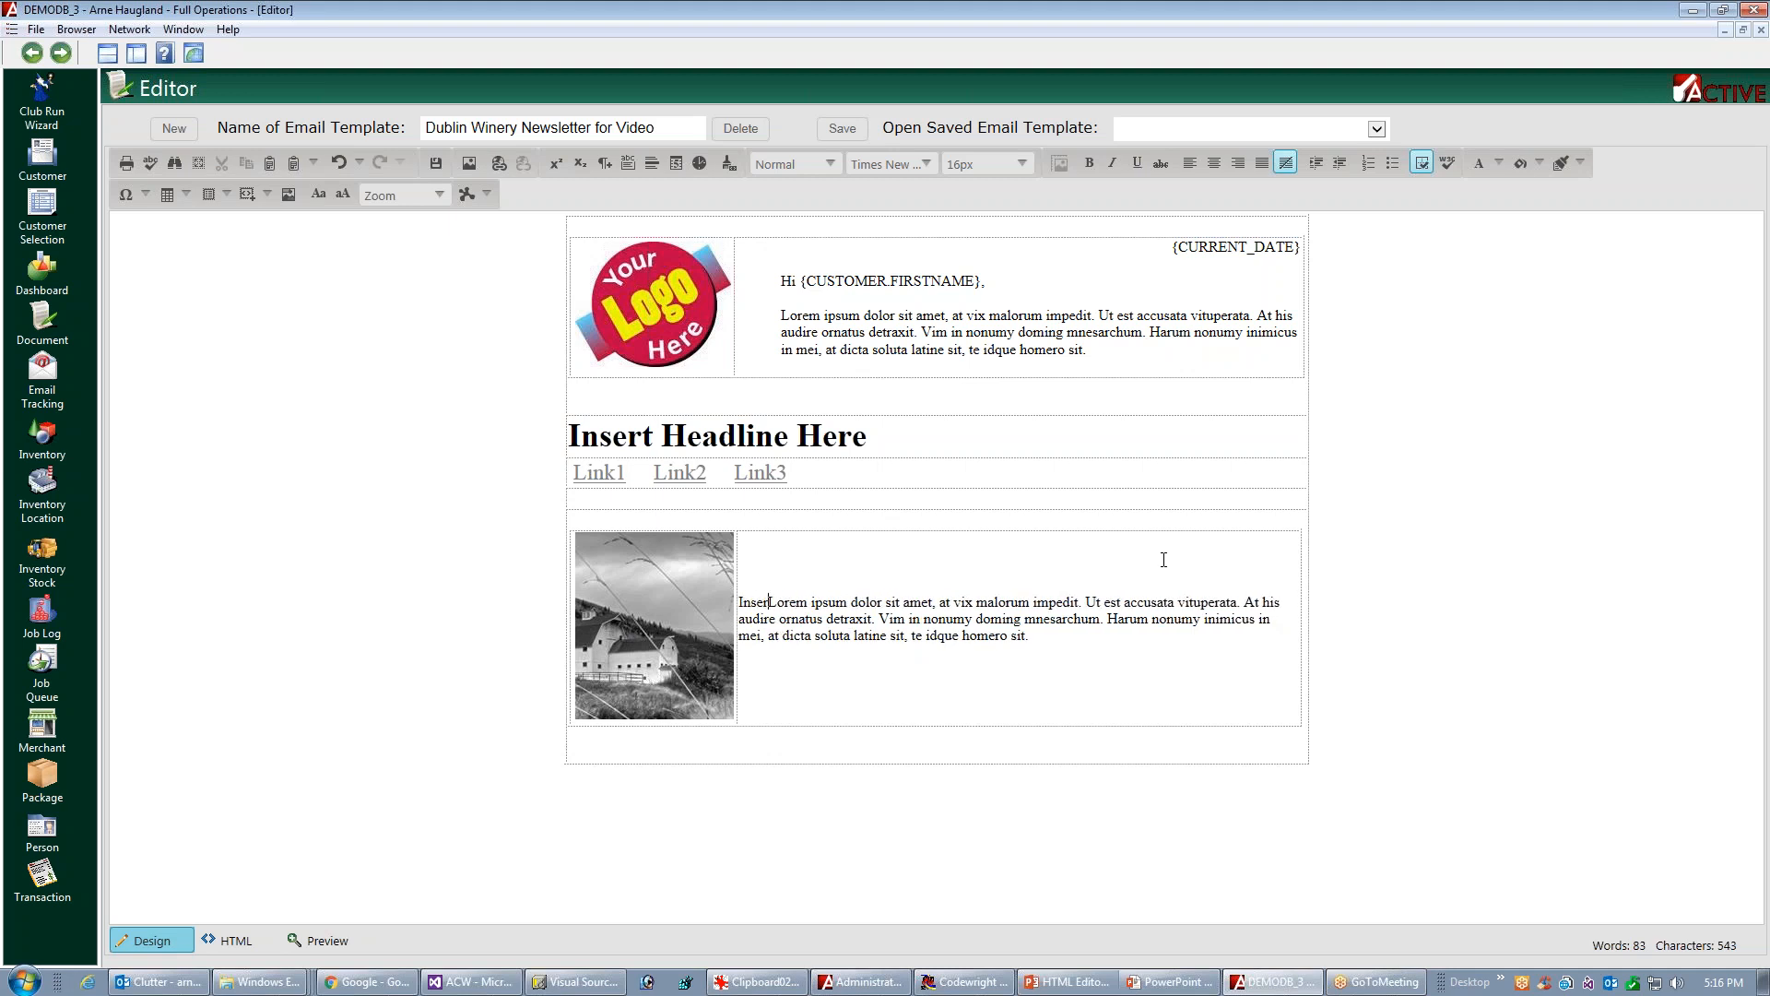
{"action": "type", "text": " Header"}
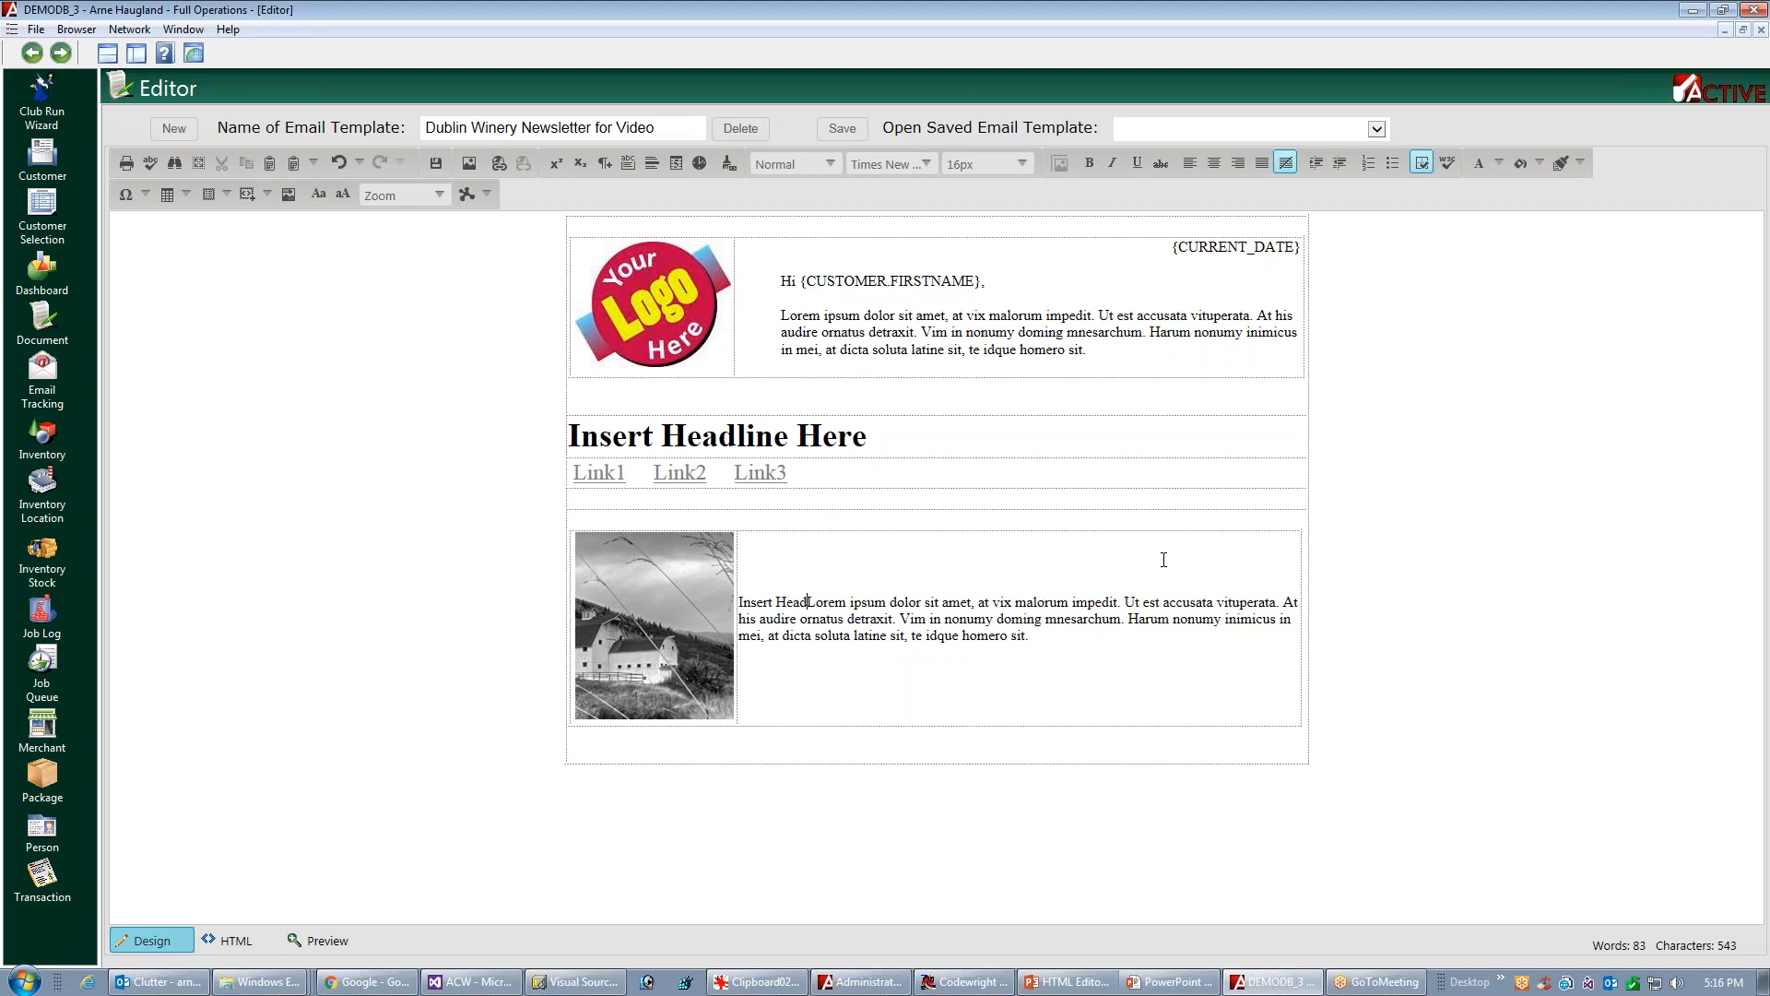
{"action": "type", "text": " Line"}
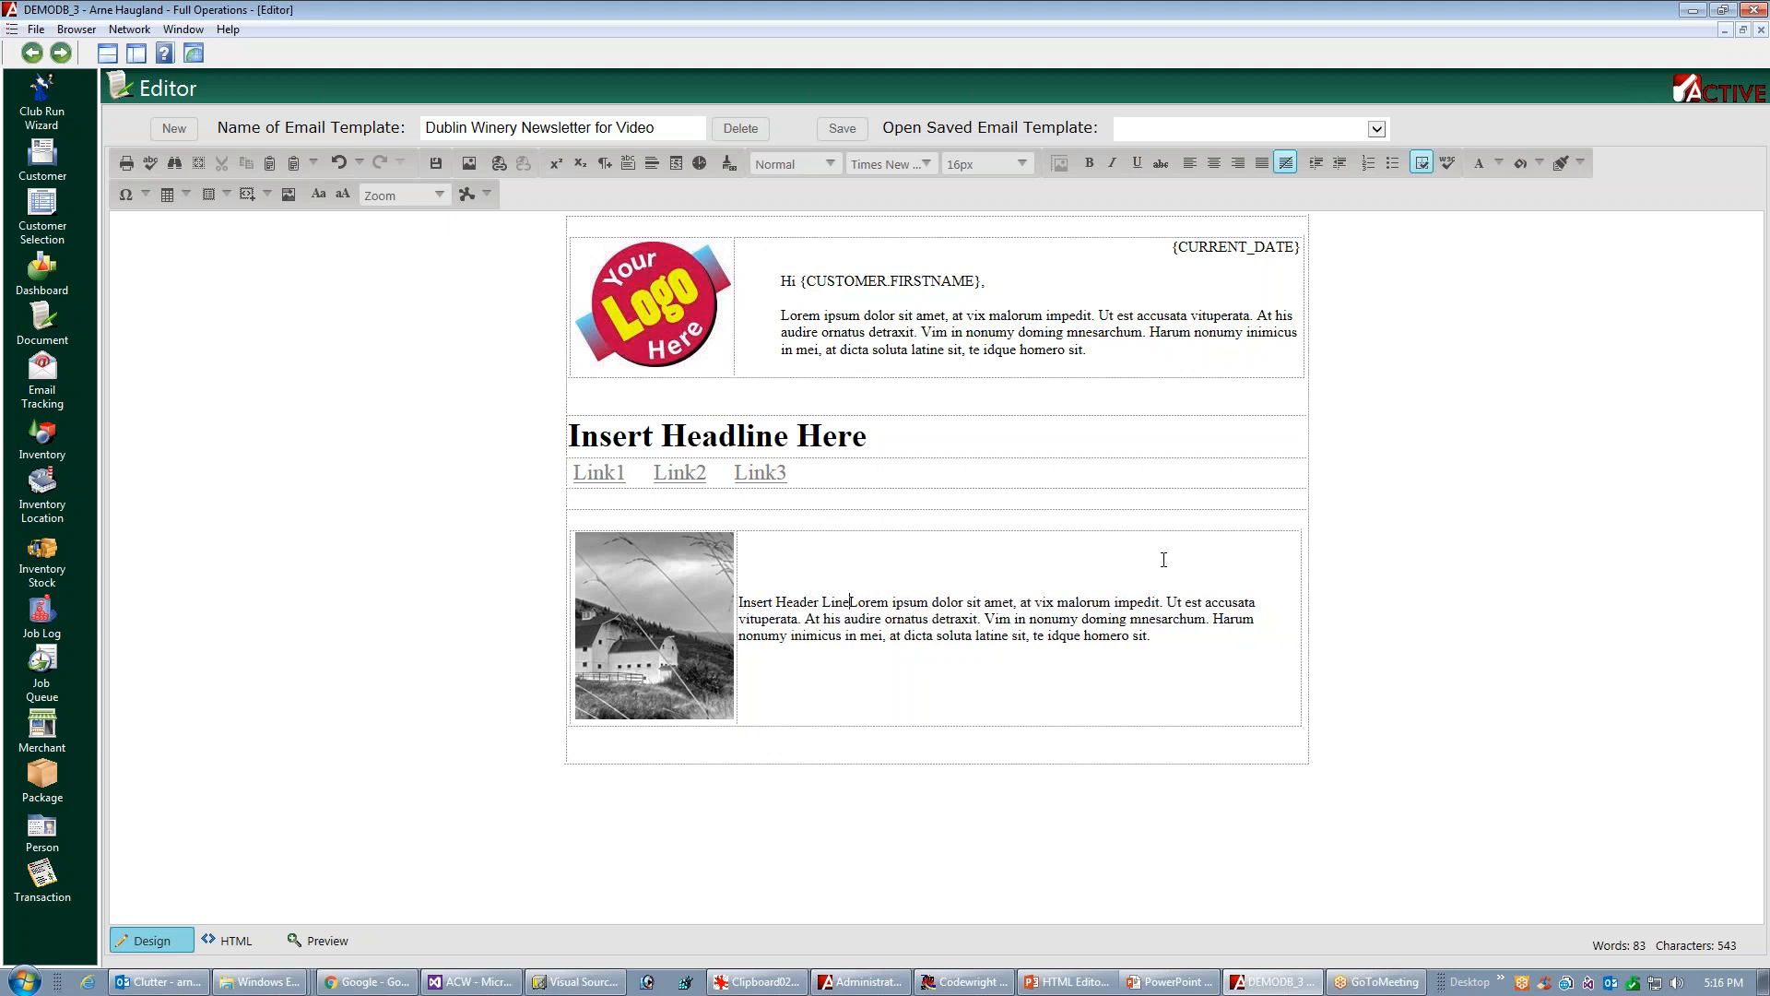
{"action": "key", "text": "shift+Home"}
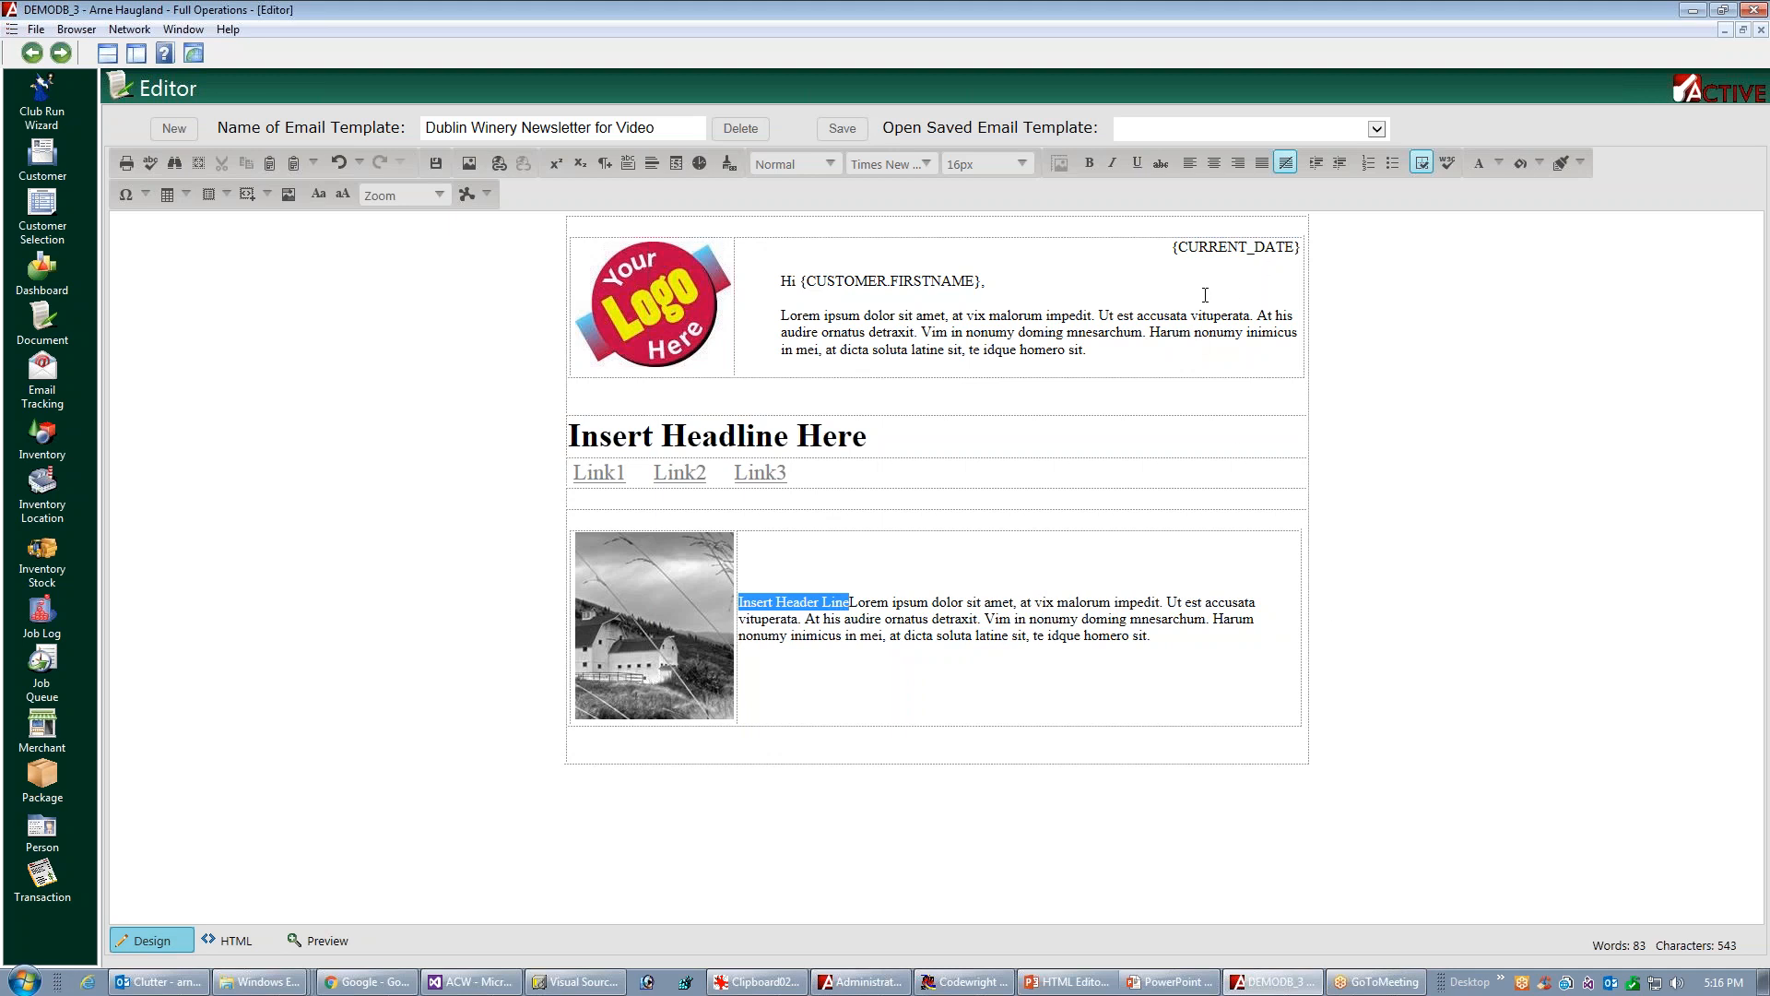
{"action": "left_click", "coordinate": [831, 163]}
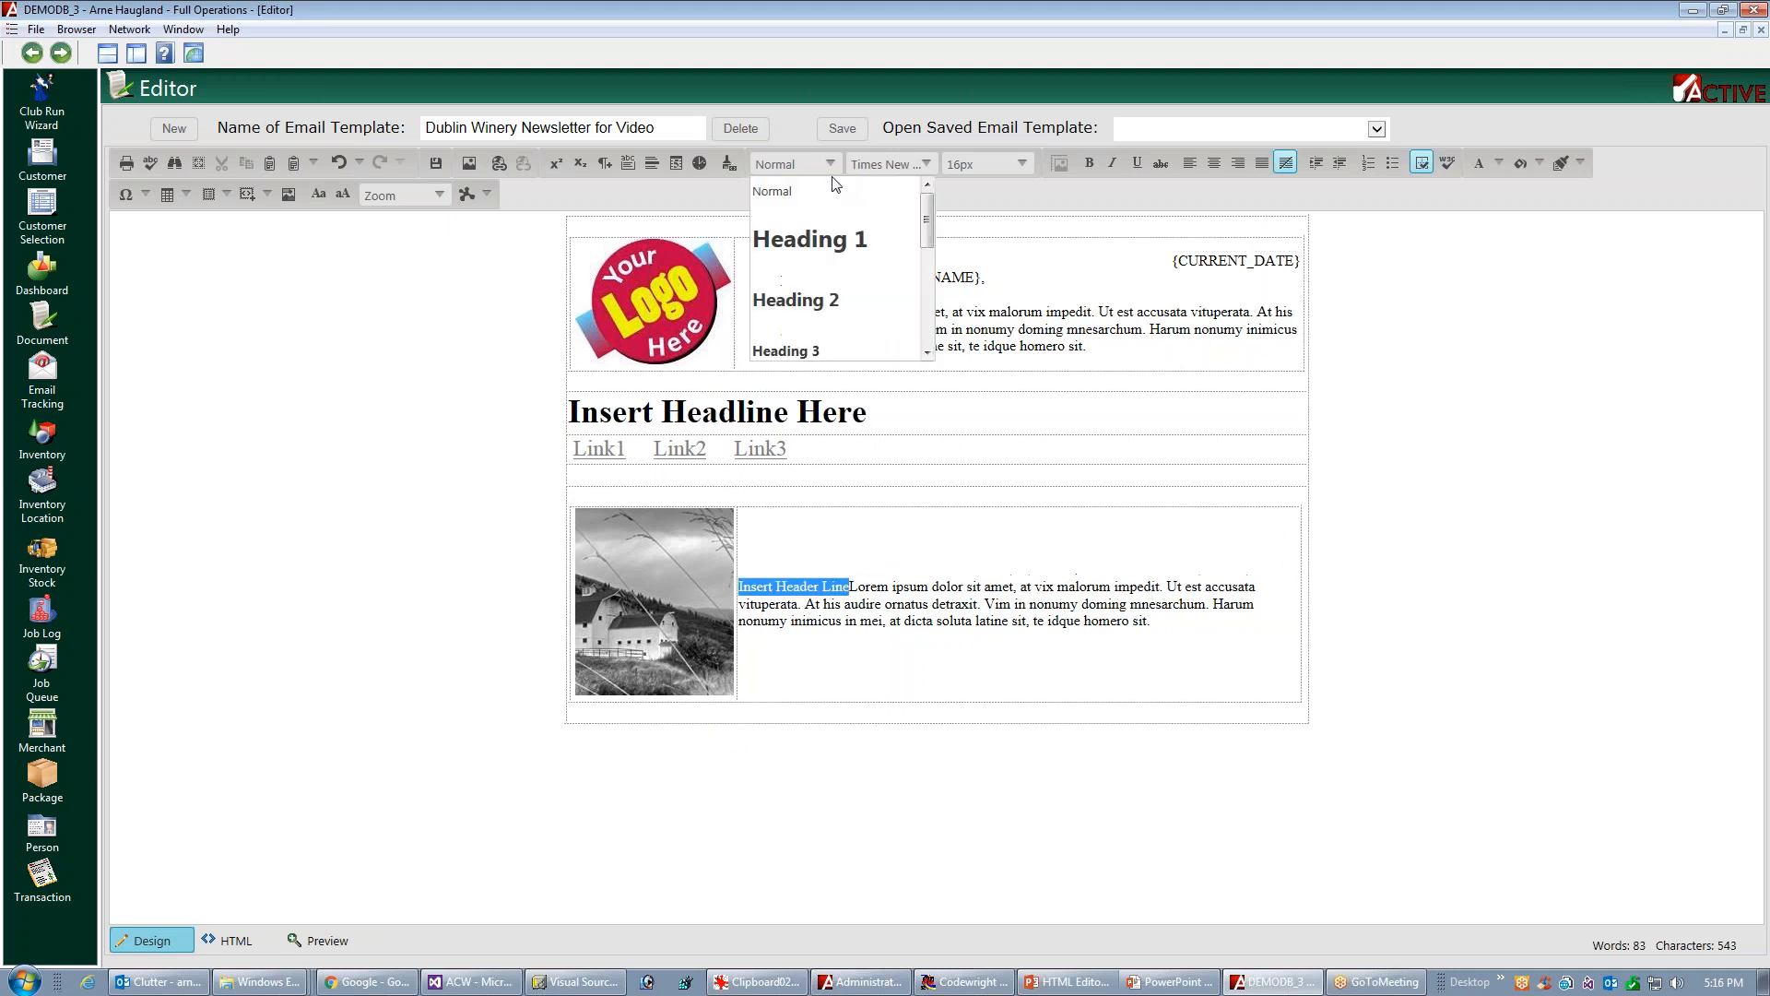
{"action": "left_click", "coordinate": [811, 237]}
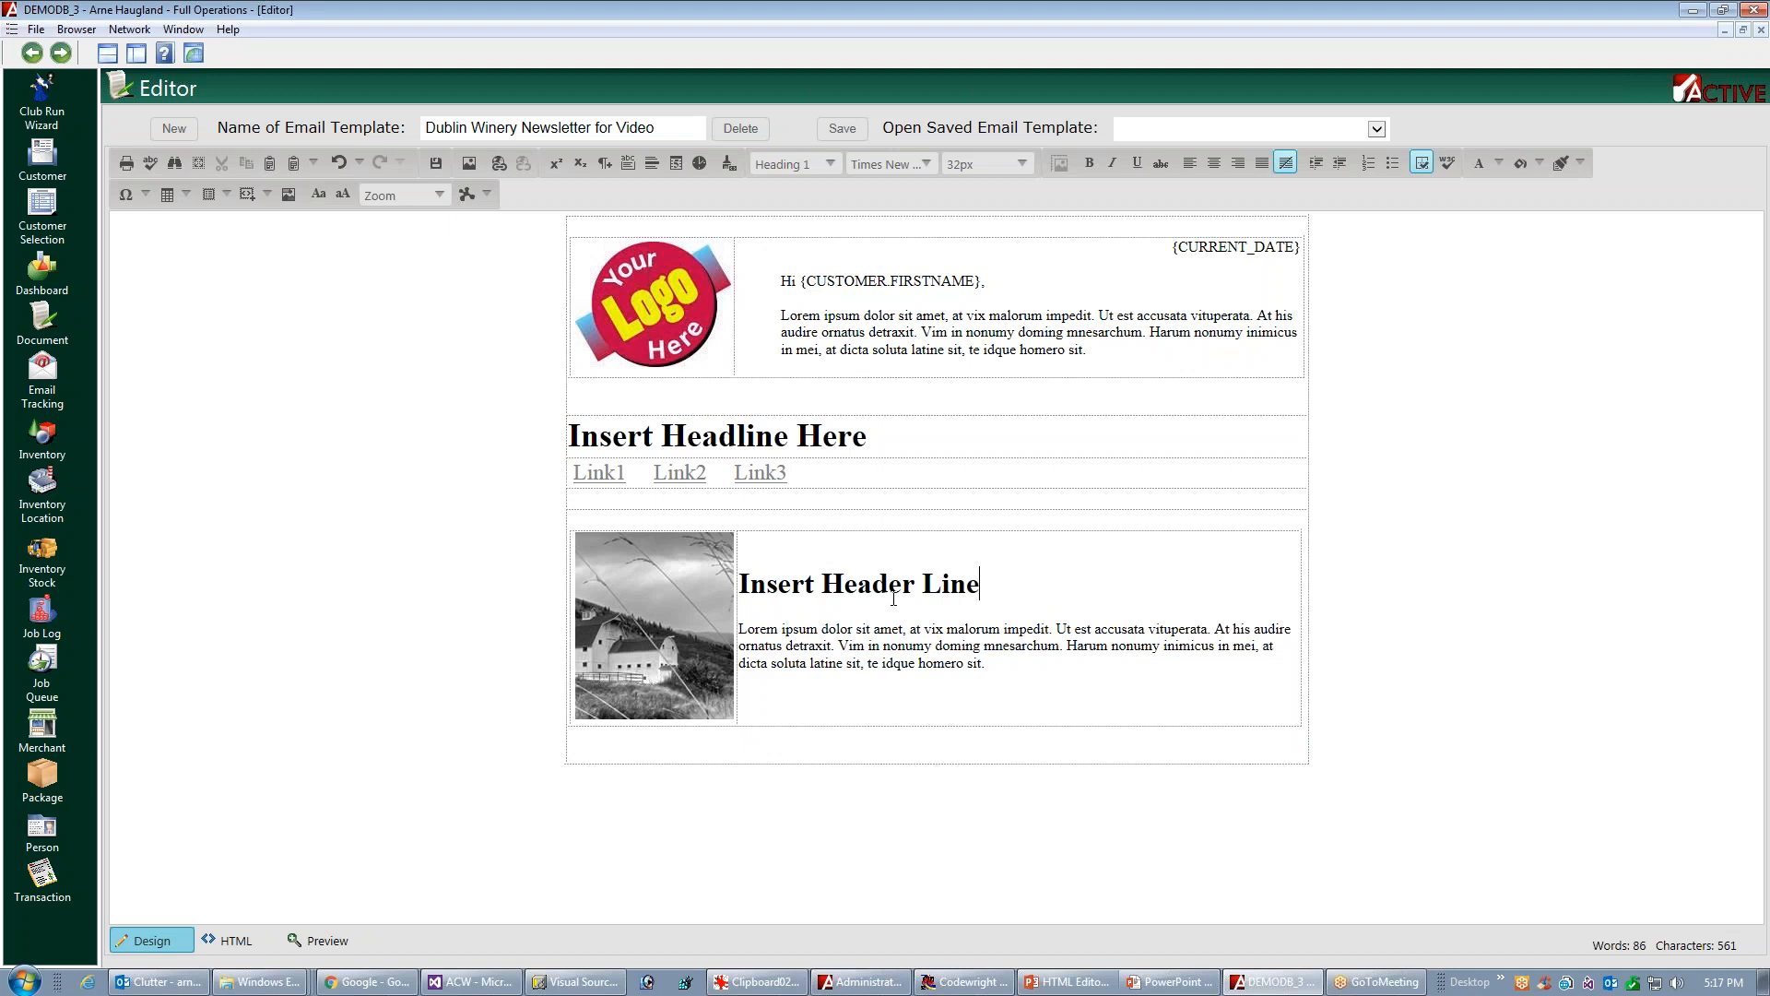
Set the left padding of the text cell beside the barn picture to 36 px in the cell styling
{"action": "right_click", "coordinate": [1140, 571]}
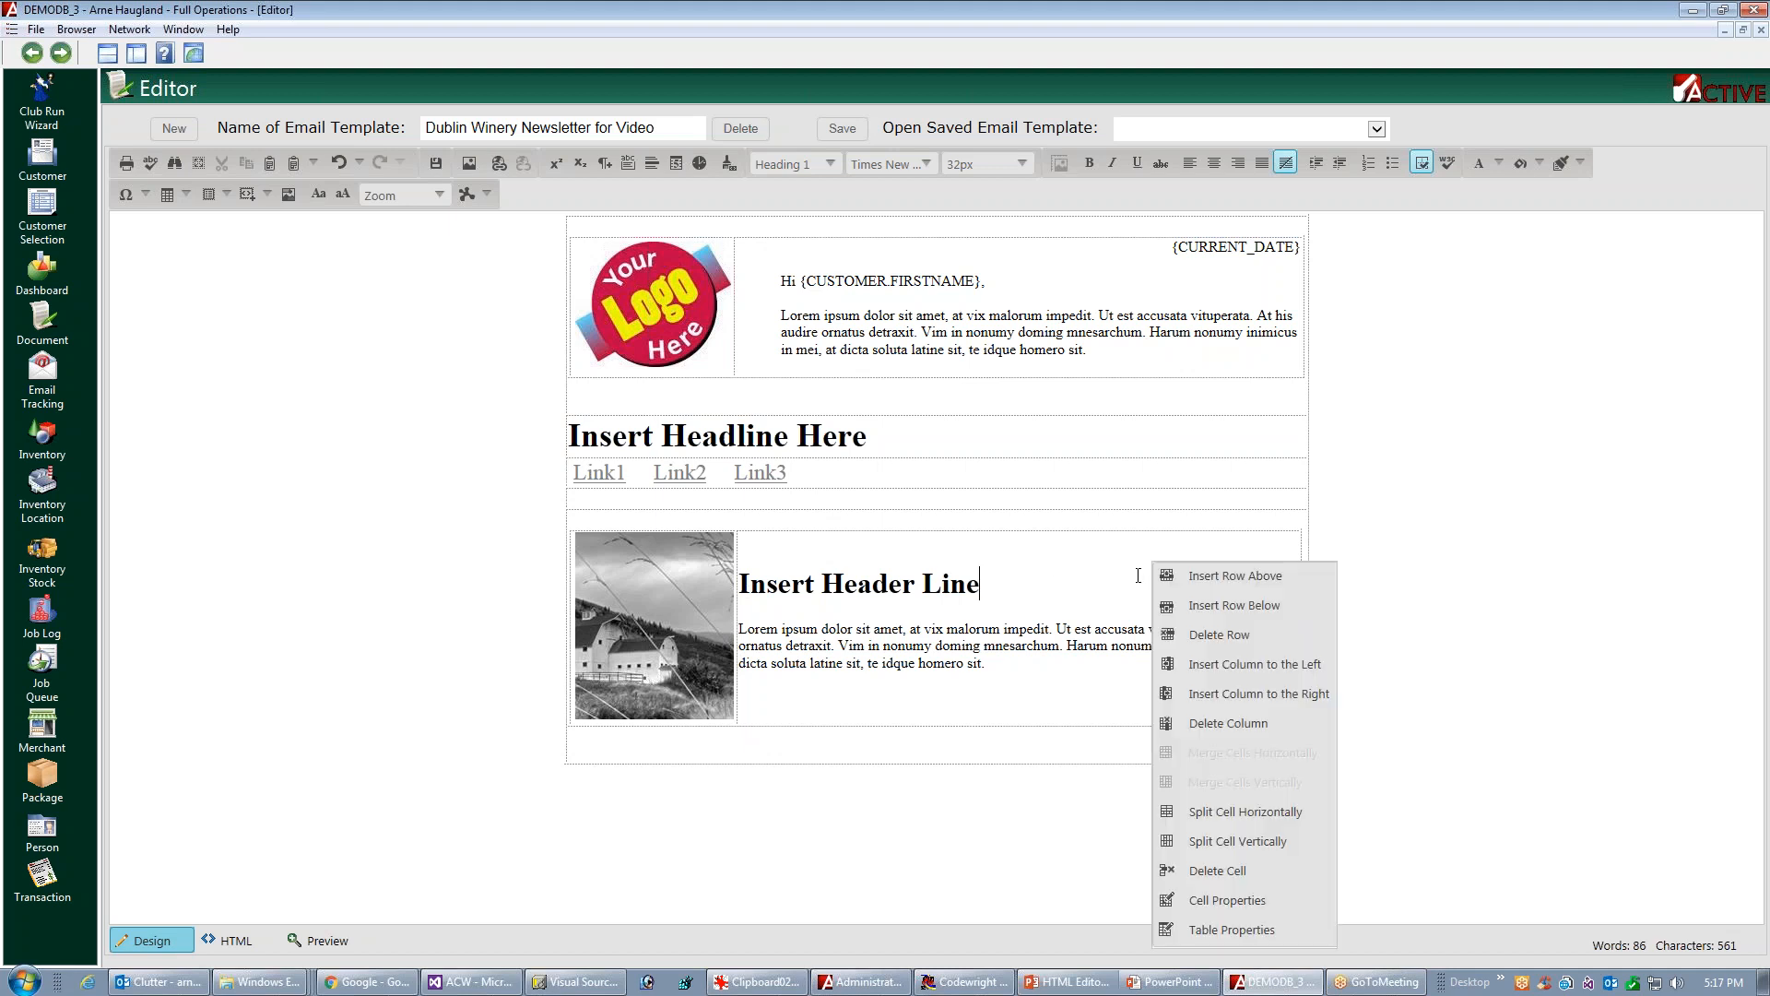
{"action": "left_click", "coordinate": [1215, 901]}
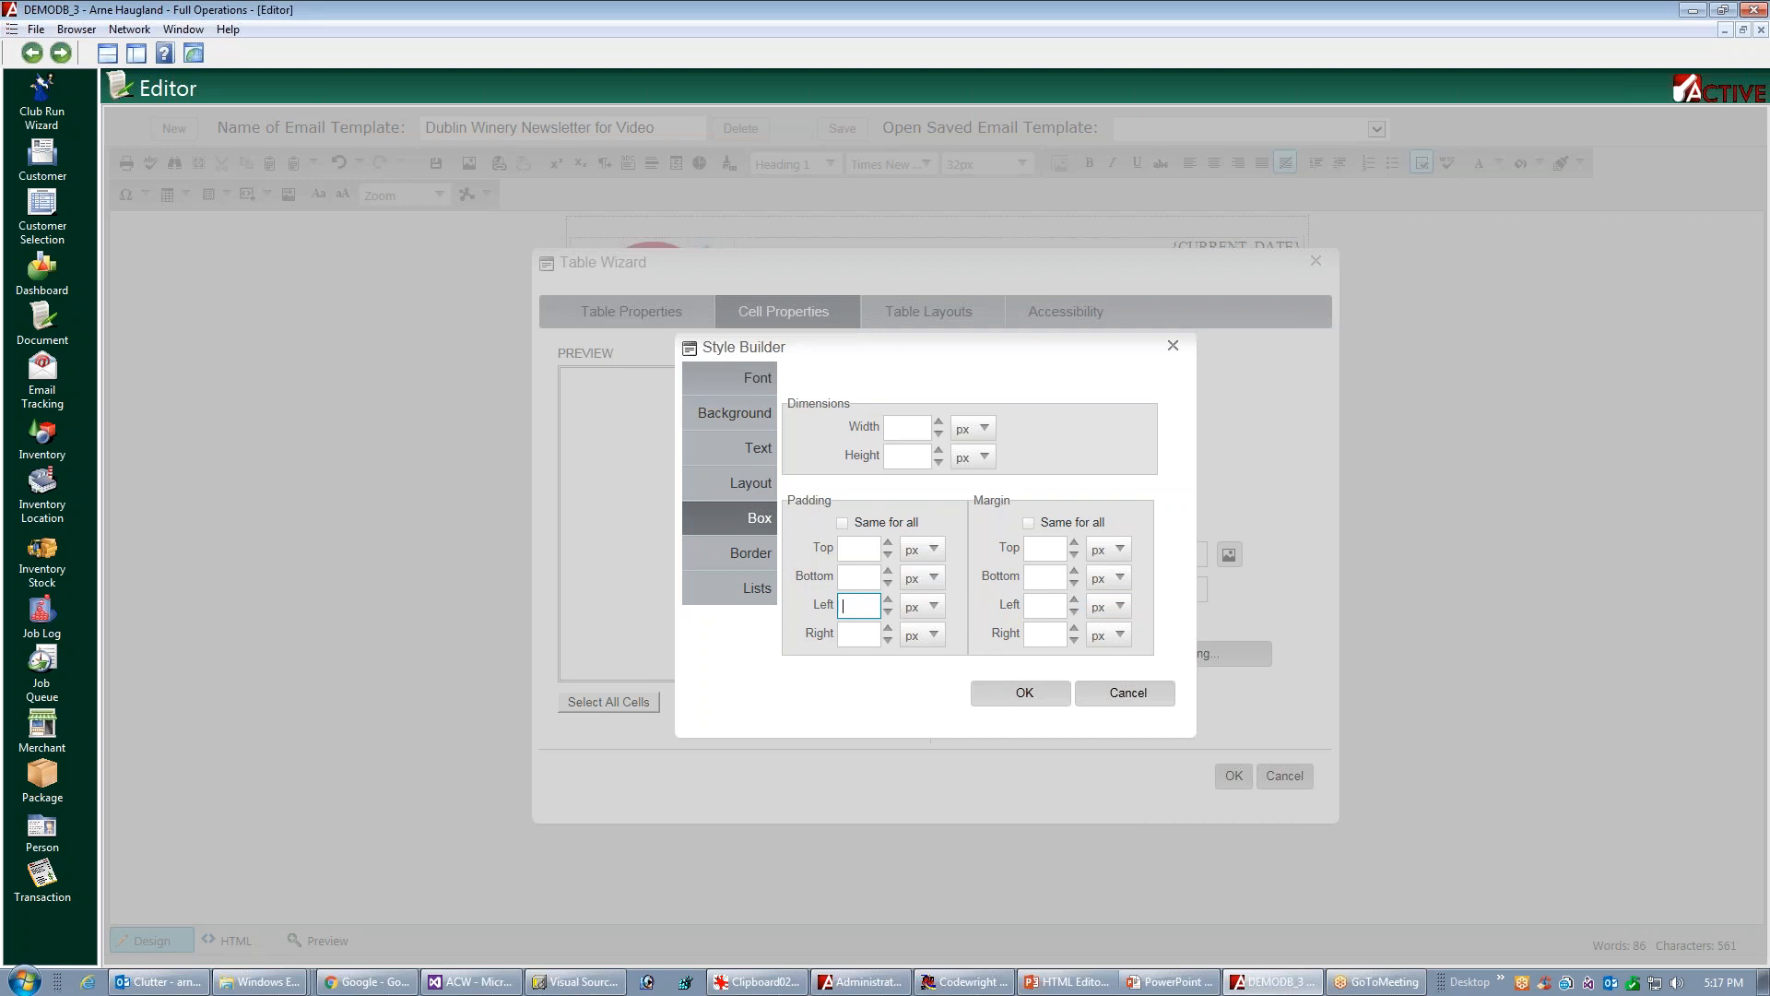
{"action": "type", "text": "30"}
{"action": "key", "text": "BackSpace"}
{"action": "type", "text": "6"}
{"action": "left_click", "coordinate": [1022, 693]}
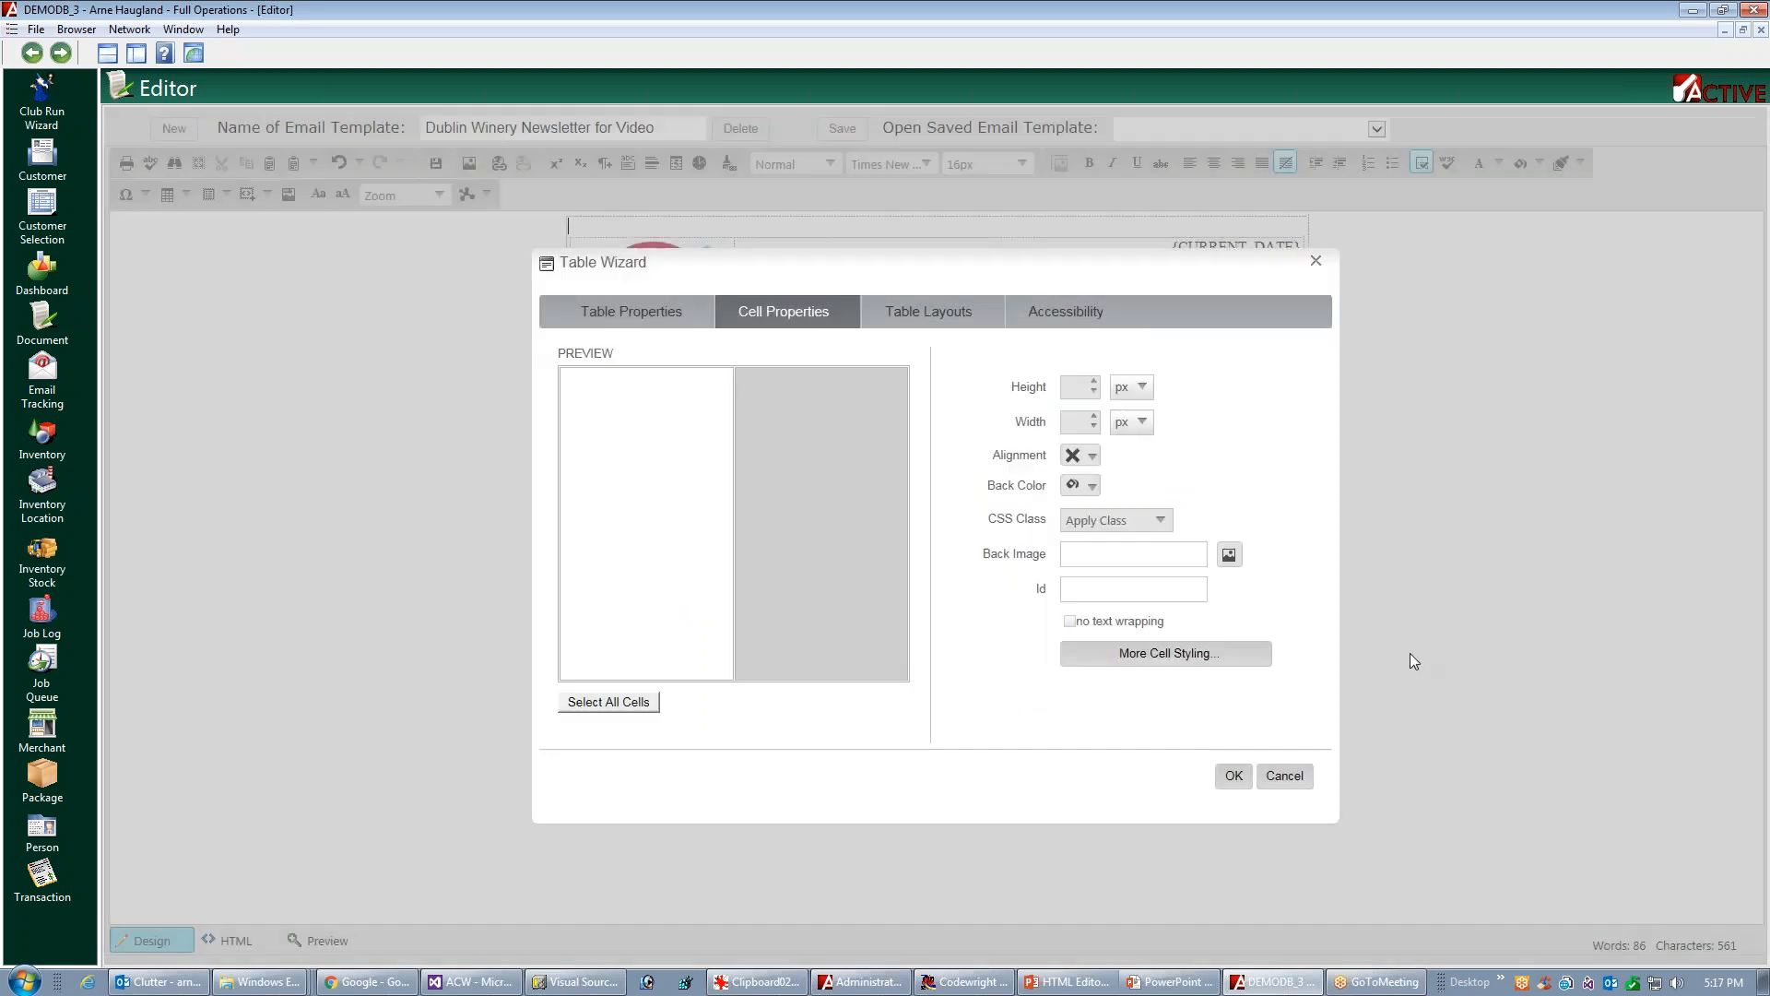
{"action": "left_click", "coordinate": [1236, 774]}
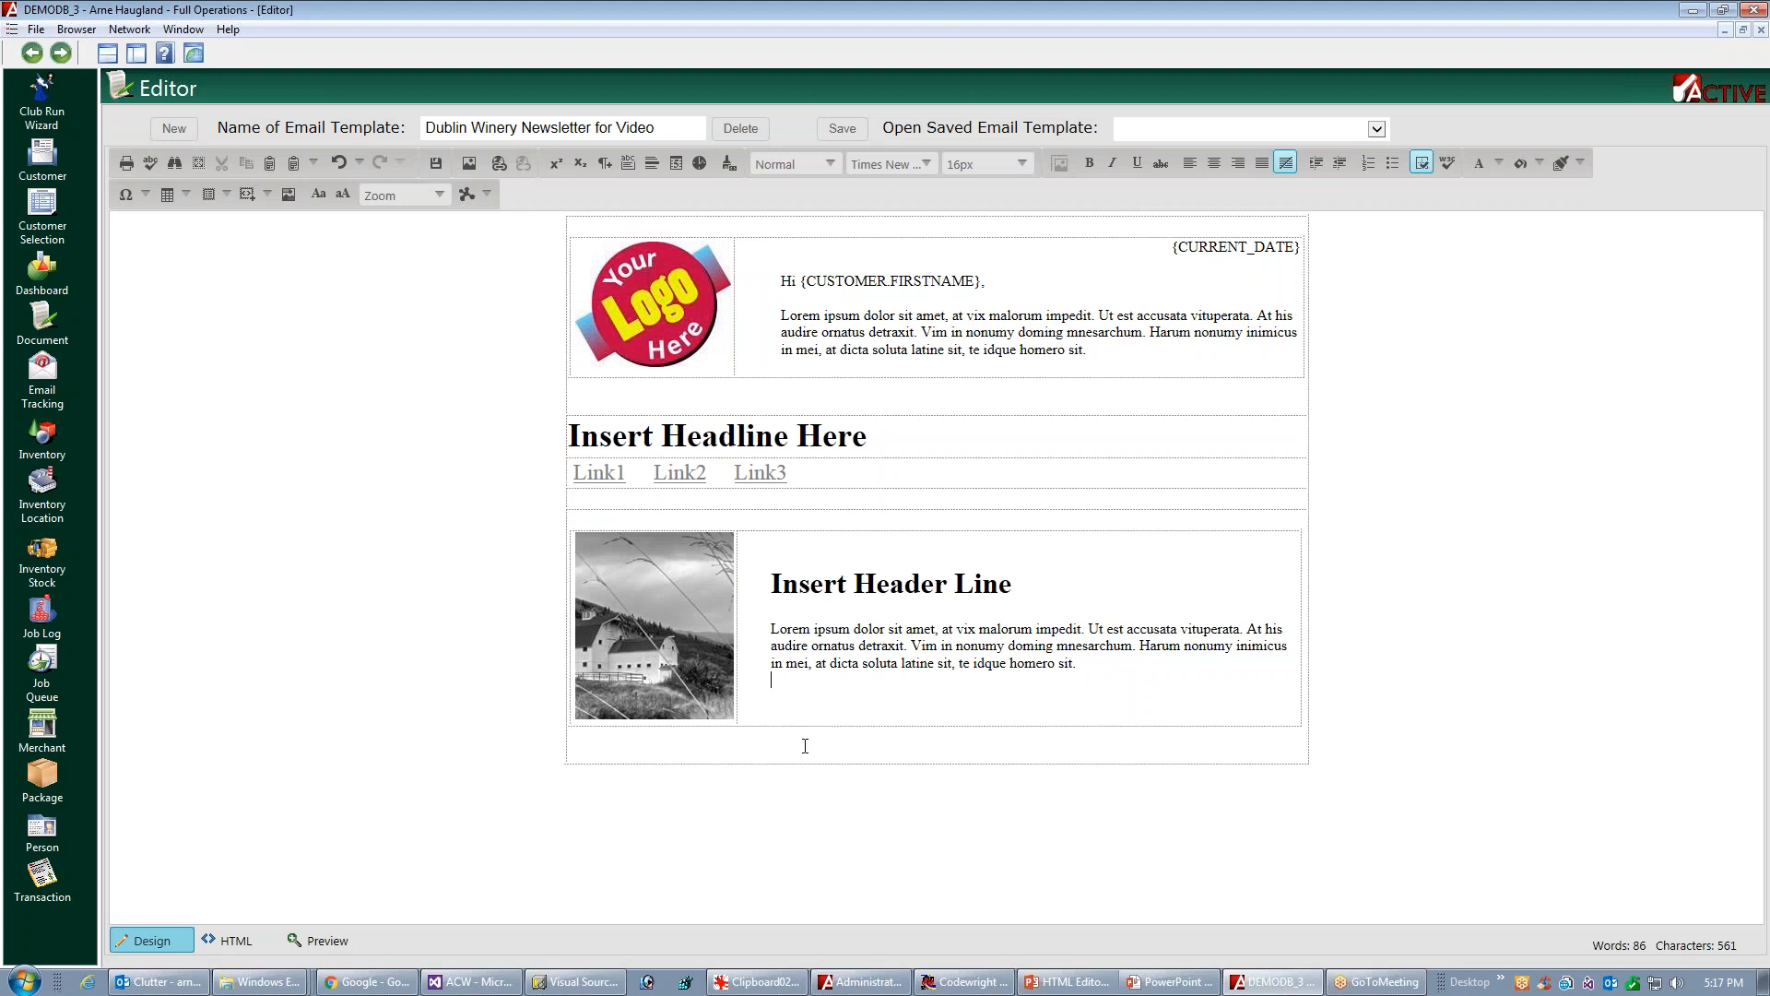
Insert a row below the barn picture block and place a one-row, two-column table in it
{"action": "right_click", "coordinate": [911, 735]}
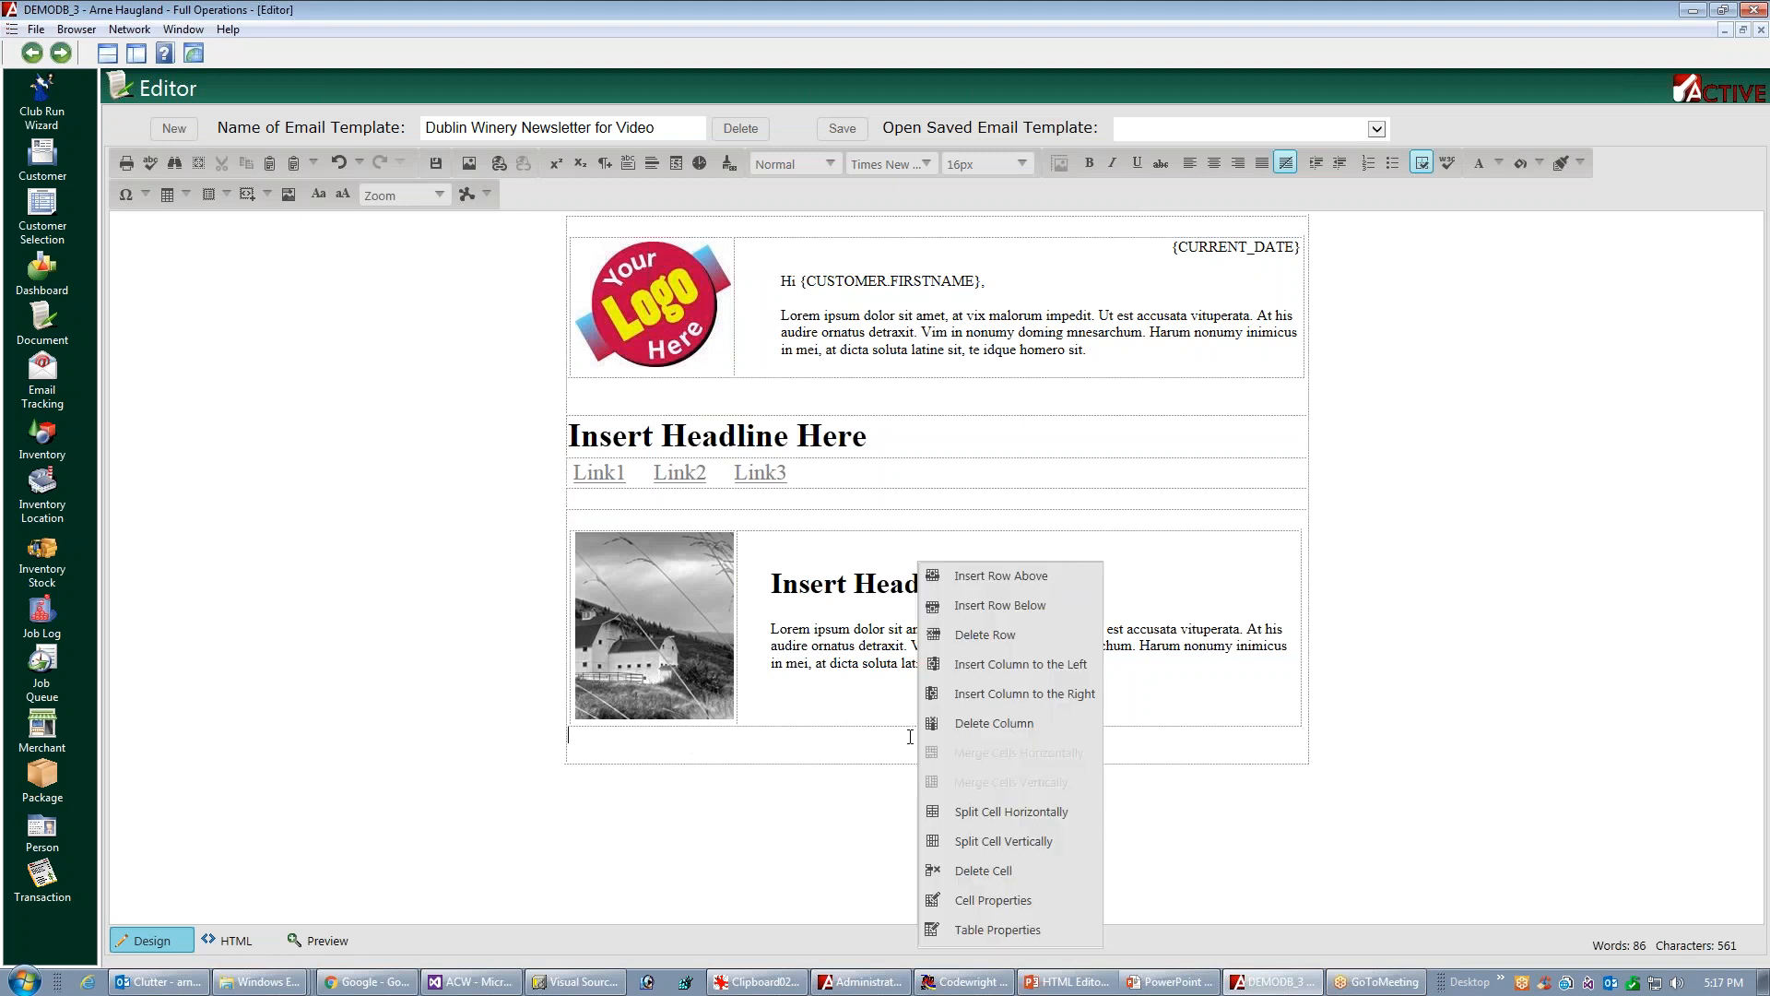
{"action": "left_click", "coordinate": [1005, 605]}
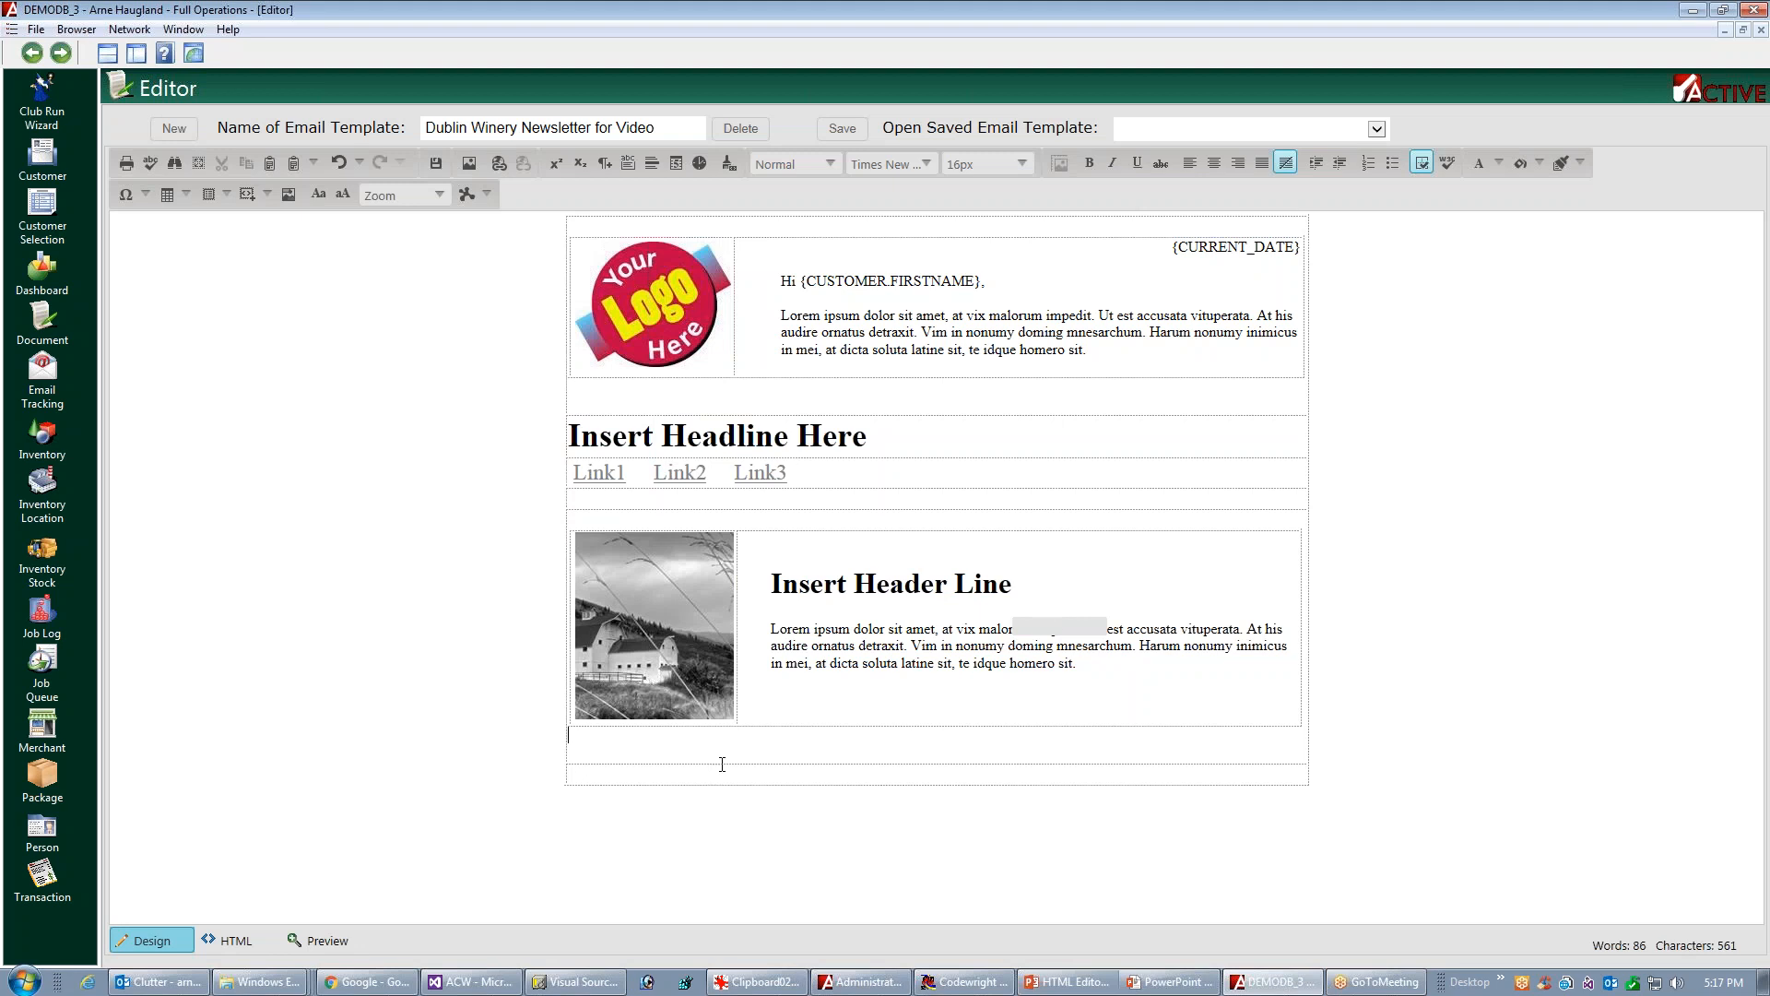
{"action": "key", "text": "Down"}
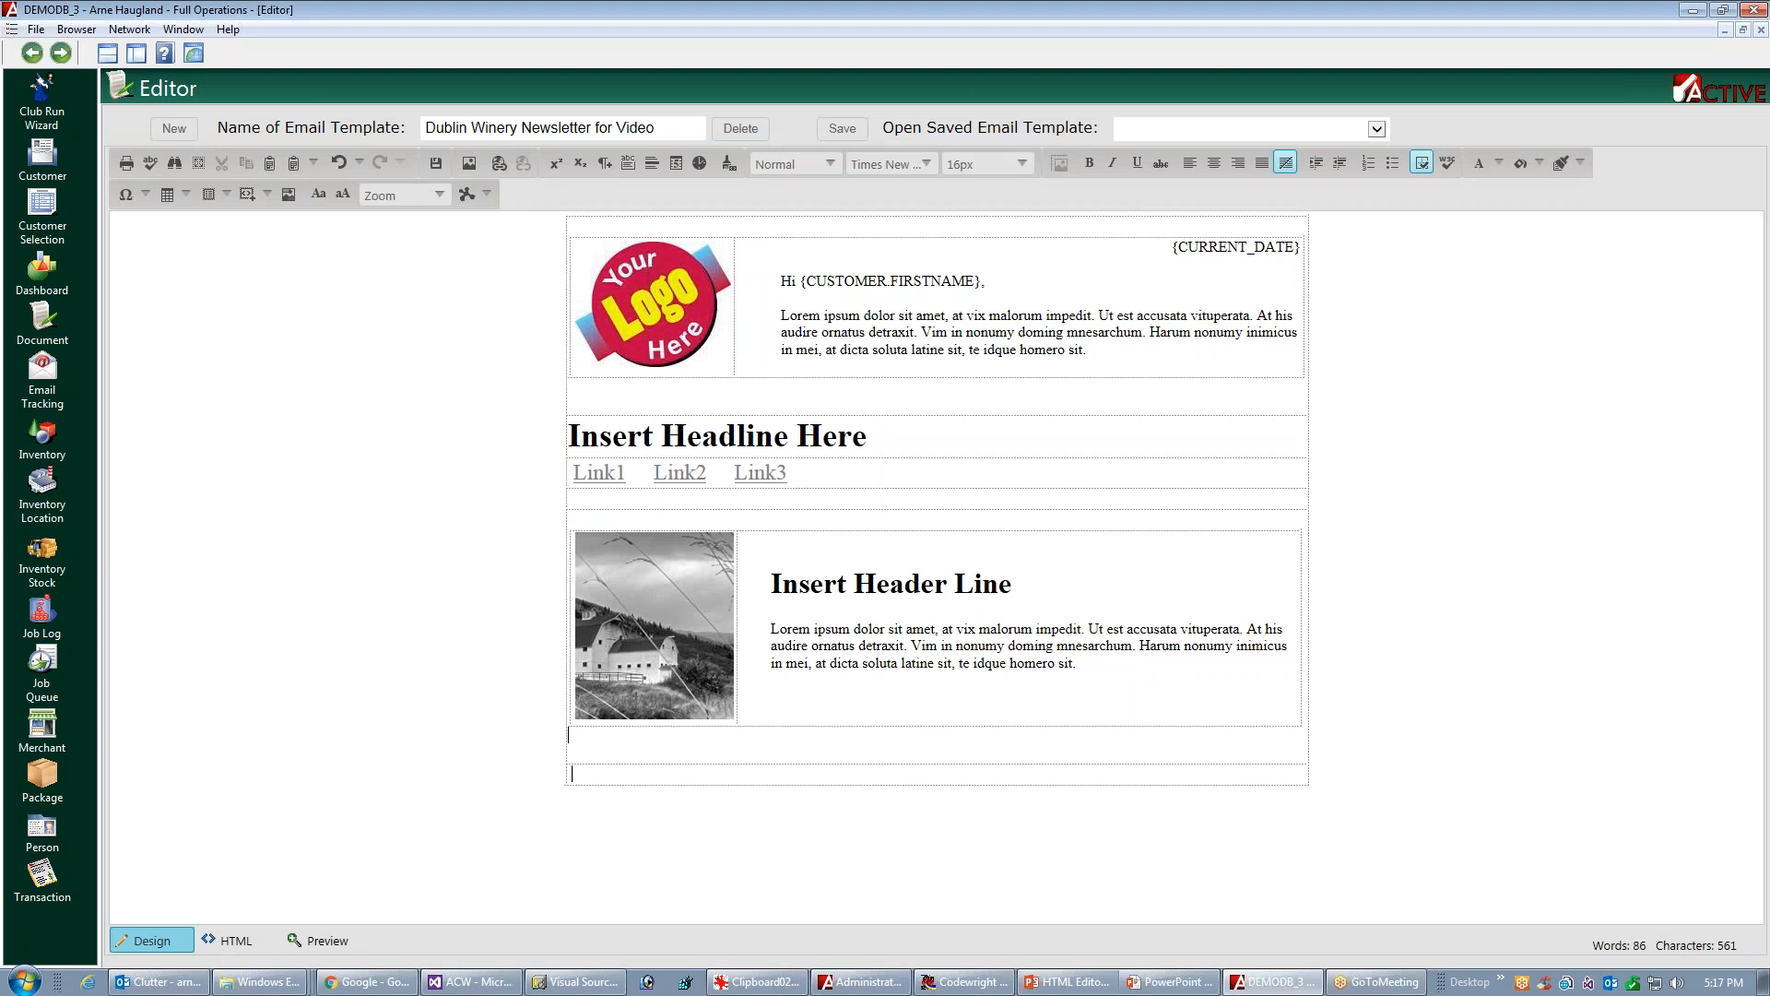
{"action": "left_click", "coordinate": [168, 196]}
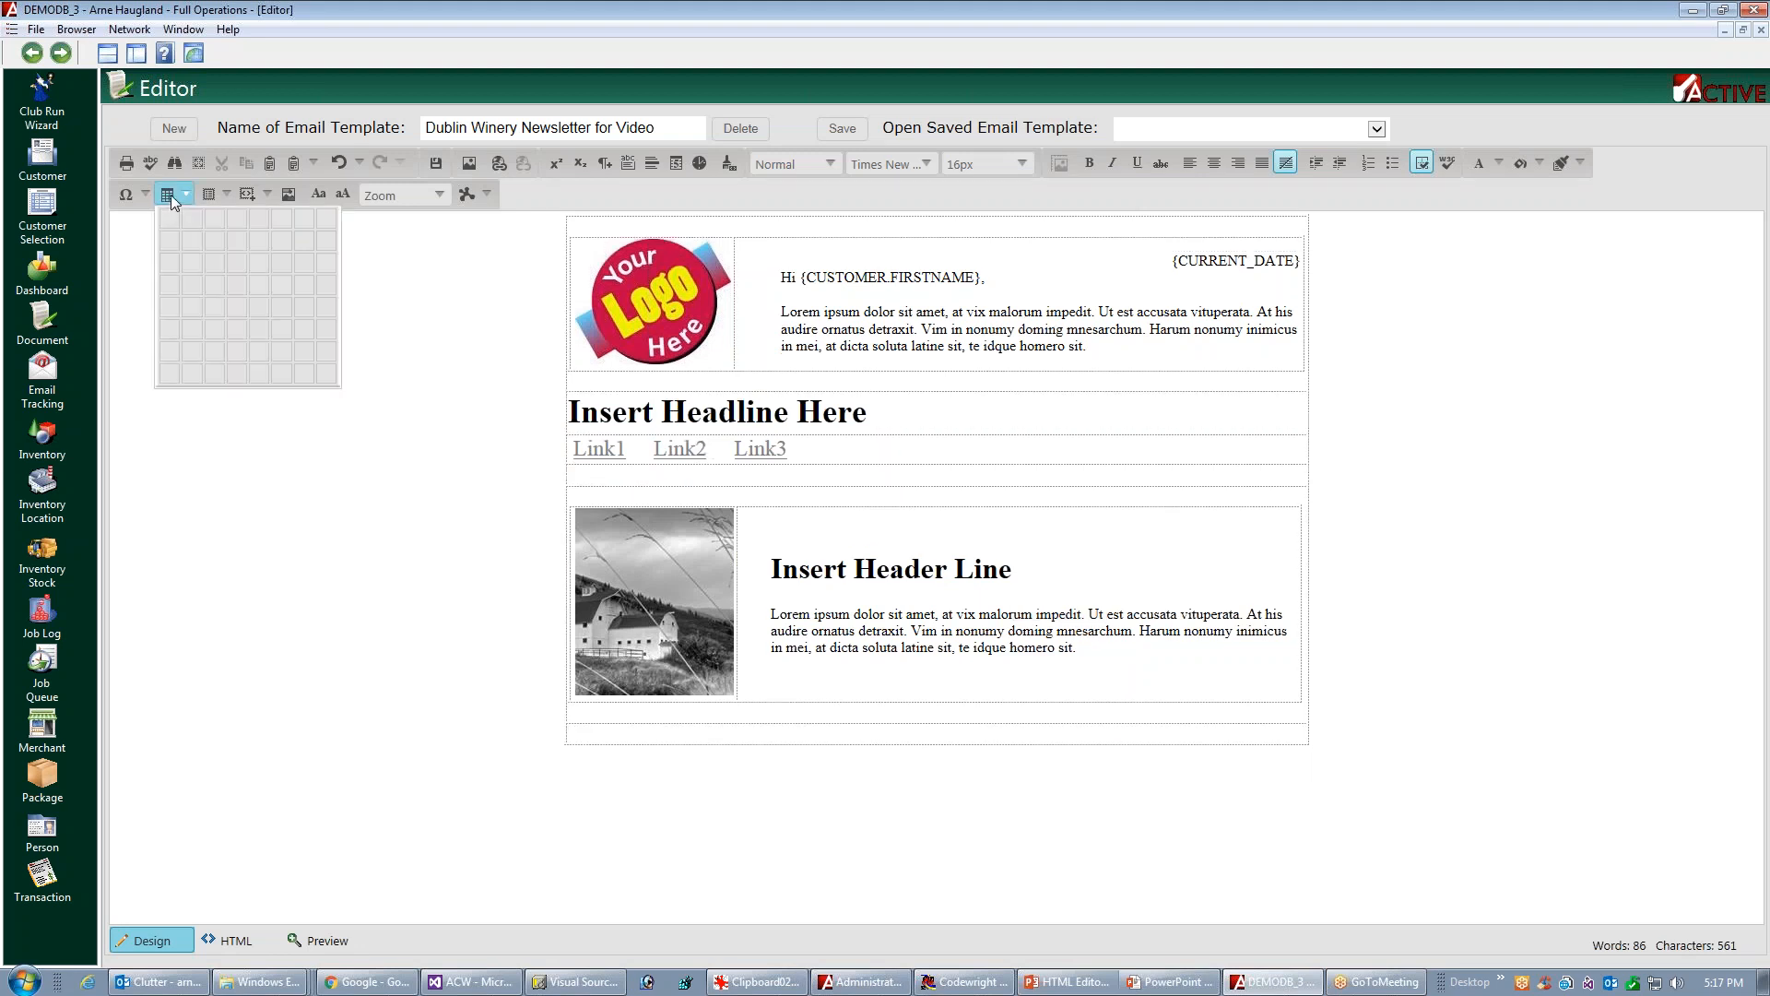
{"action": "left_click", "coordinate": [184, 217]}
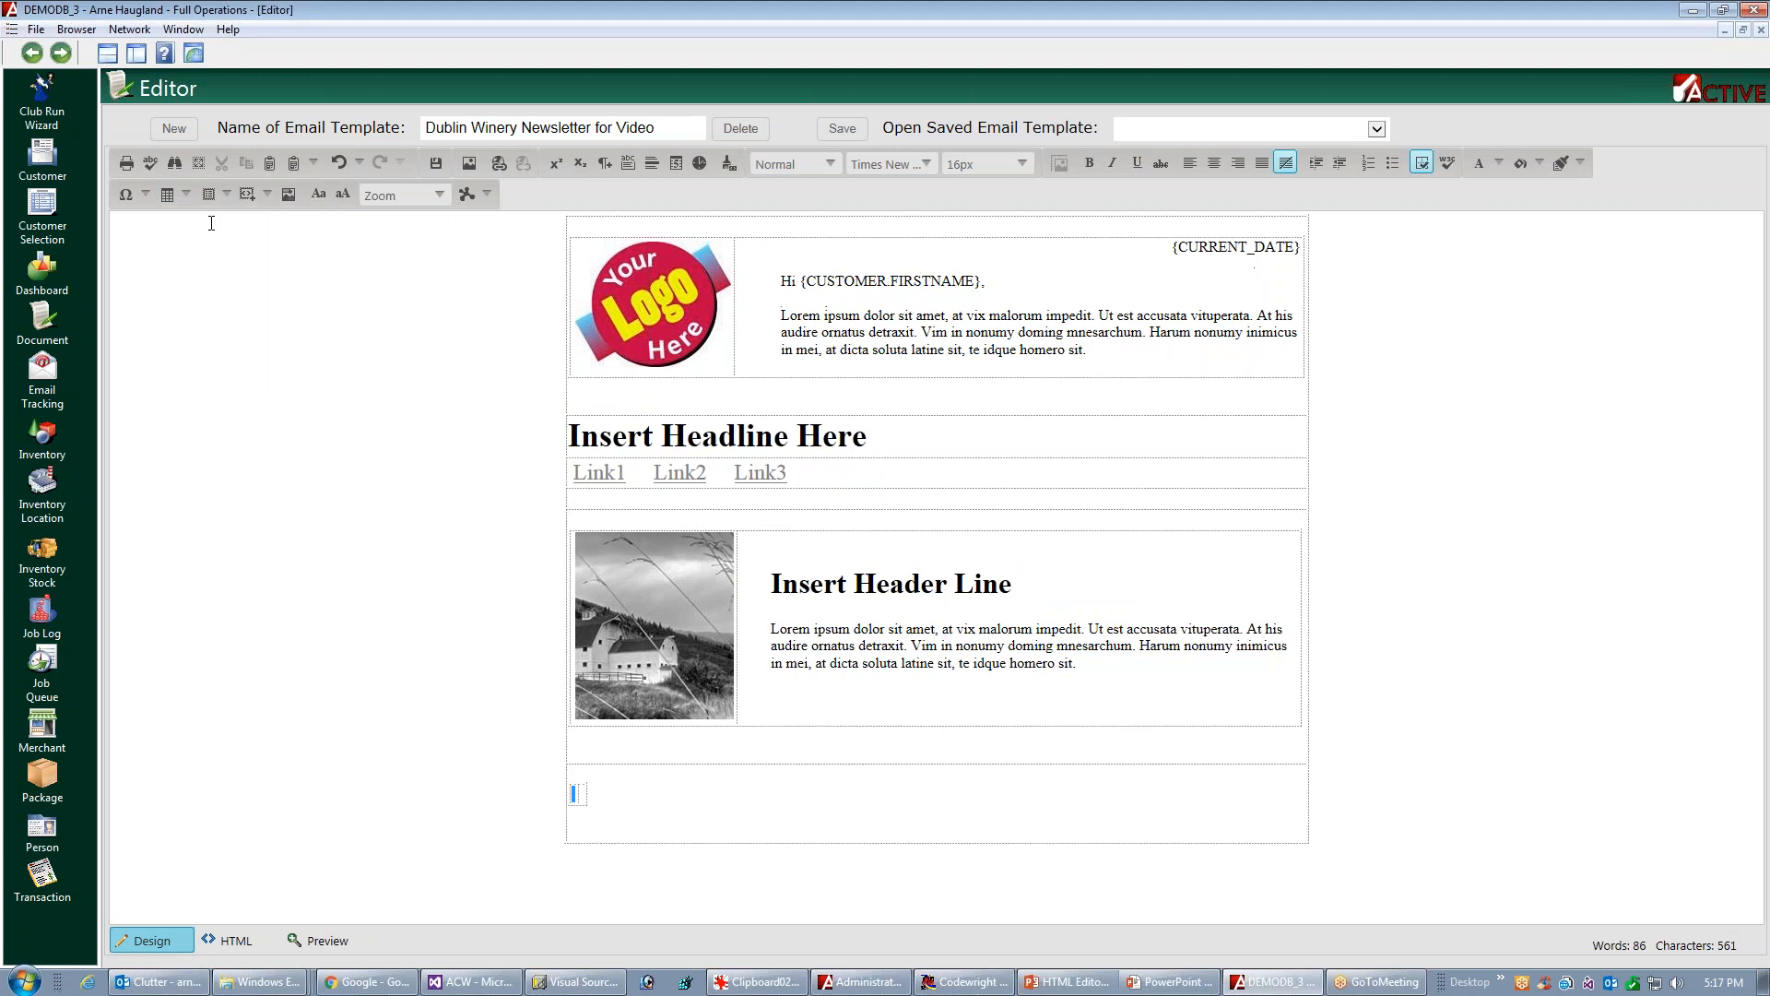
Stretch the new two-column table below the barn picture block to the full width of the newsletter
{"action": "left_click", "coordinate": [583, 794]}
{"action": "left_click", "coordinate": [585, 793]}
{"action": "left_click_drag", "start_coordinate": [590, 792], "coordinate": [1308, 786]}
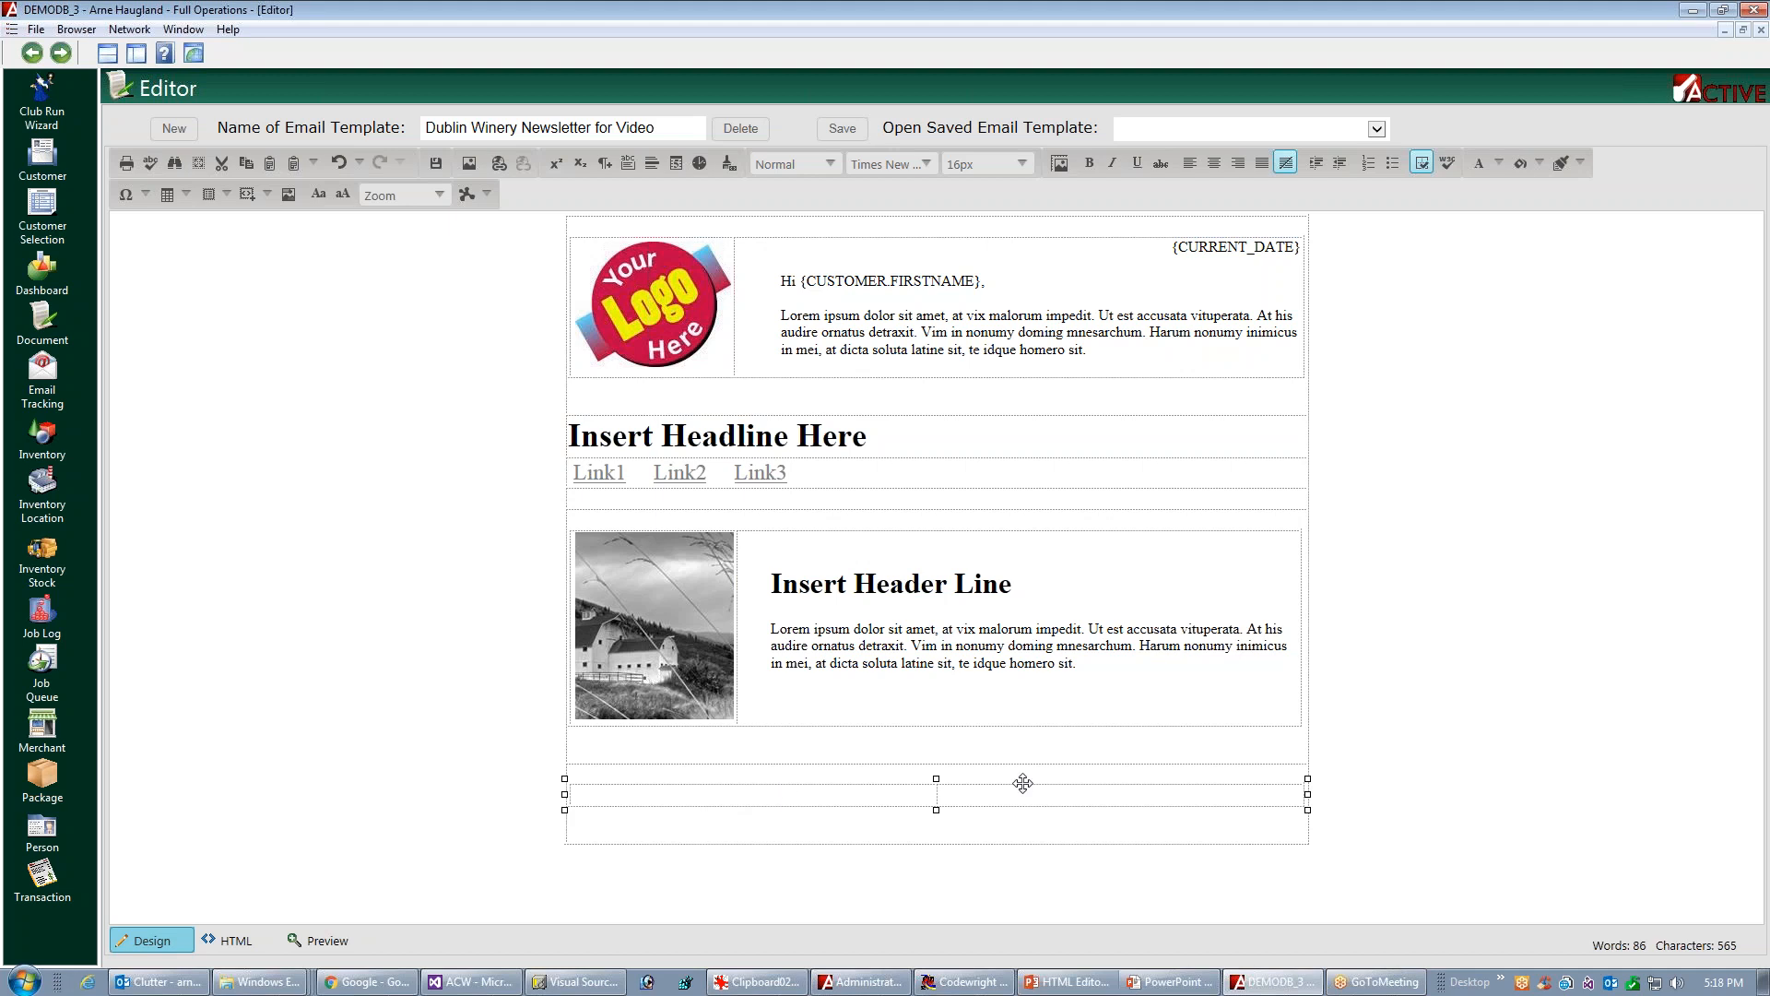
Insert the barn picture from the sharedimages folder into the right cell of the new table
{"action": "left_click", "coordinate": [1057, 796]}
{"action": "left_click", "coordinate": [1256, 761]}
{"action": "left_click", "coordinate": [470, 163]}
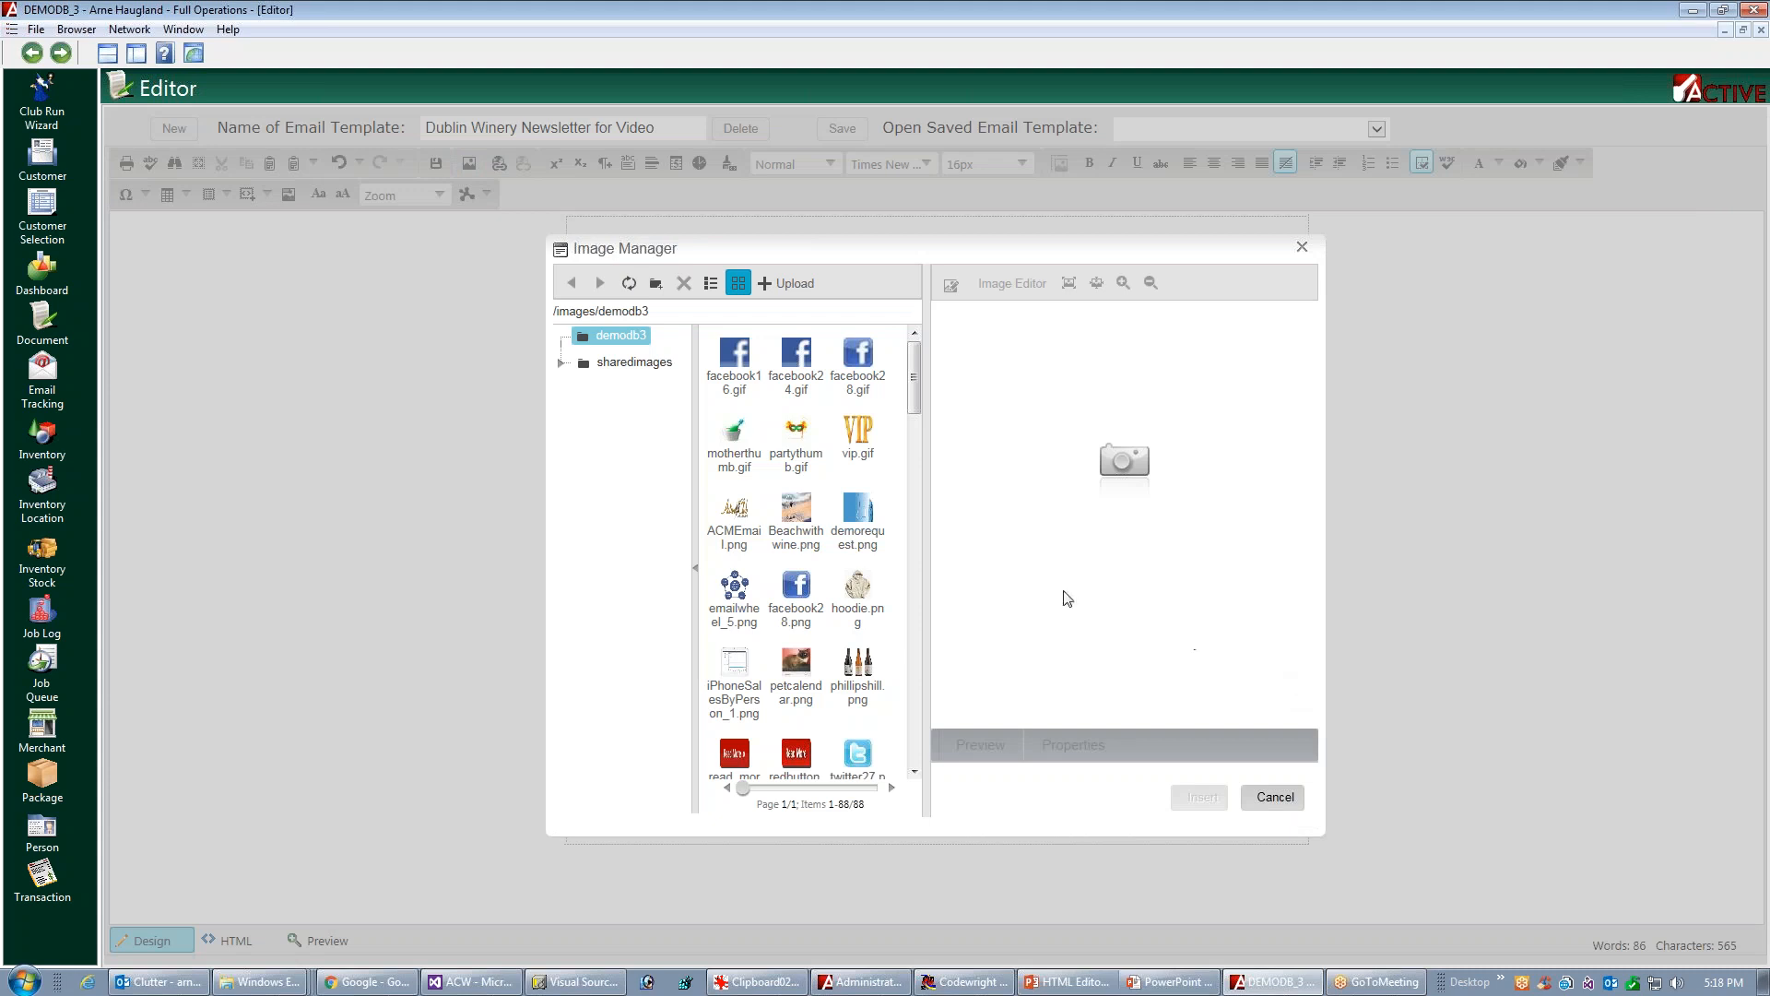
{"action": "left_click", "coordinate": [620, 364]}
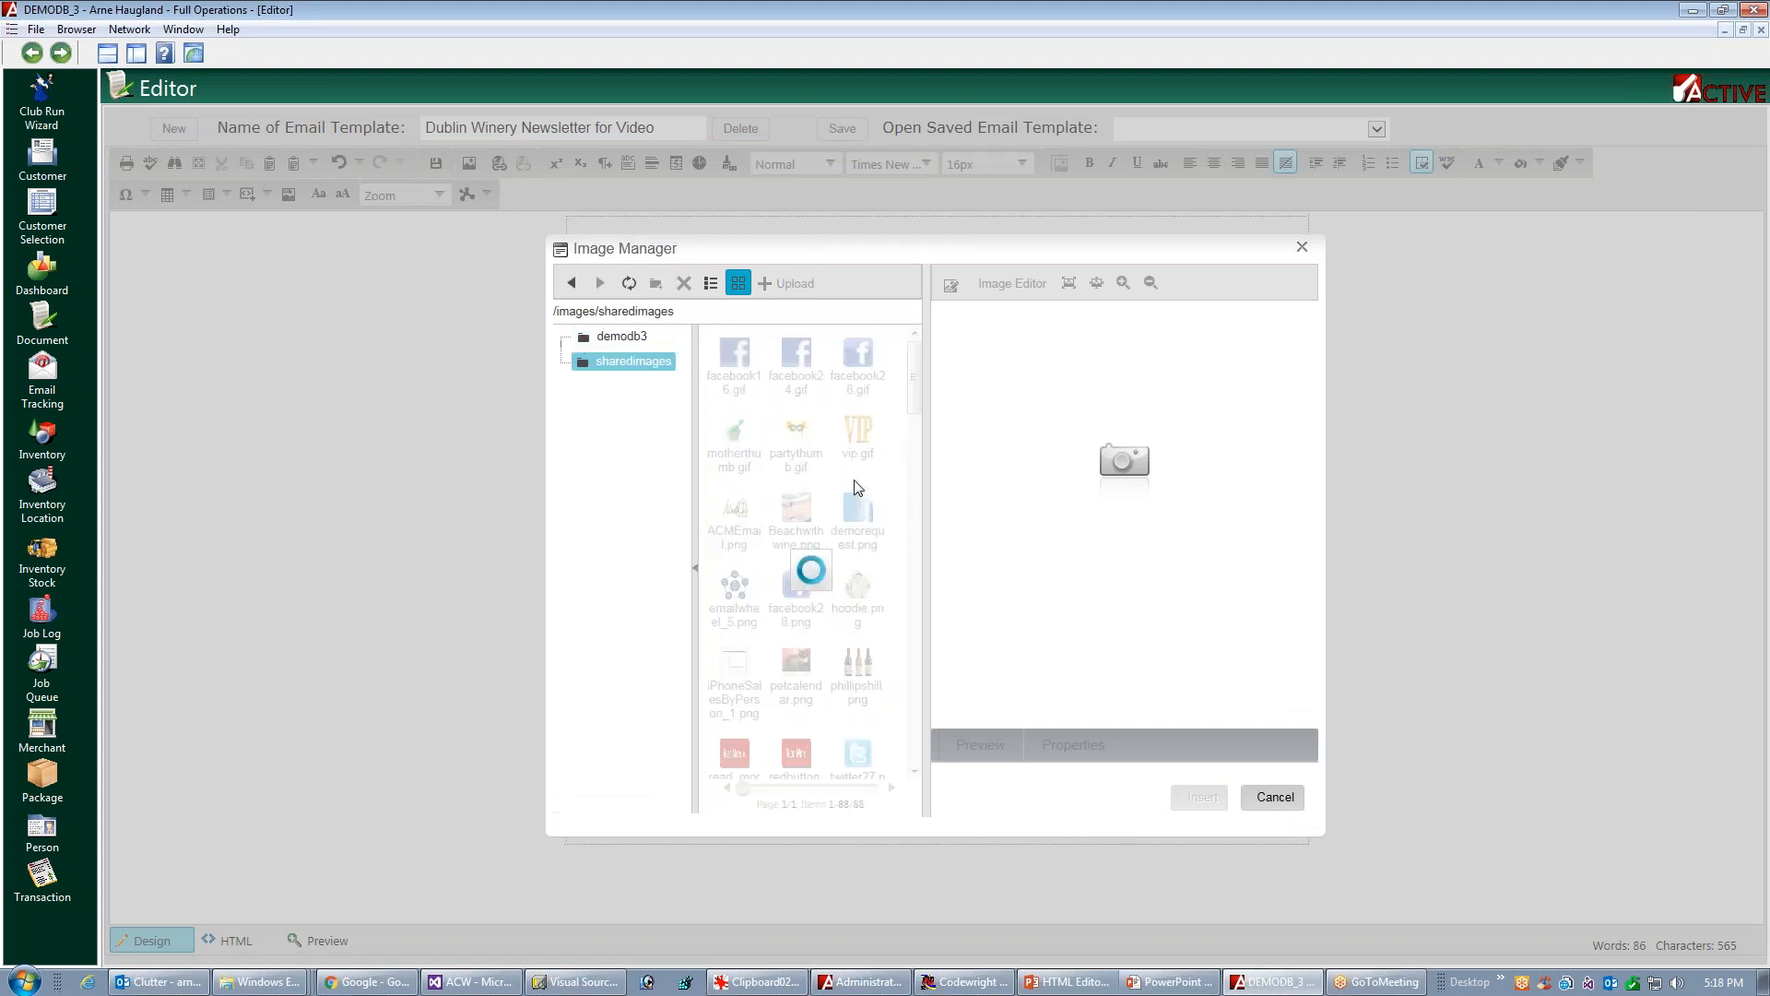
{"action": "left_click", "coordinate": [867, 535]}
{"action": "left_click", "coordinate": [796, 450]}
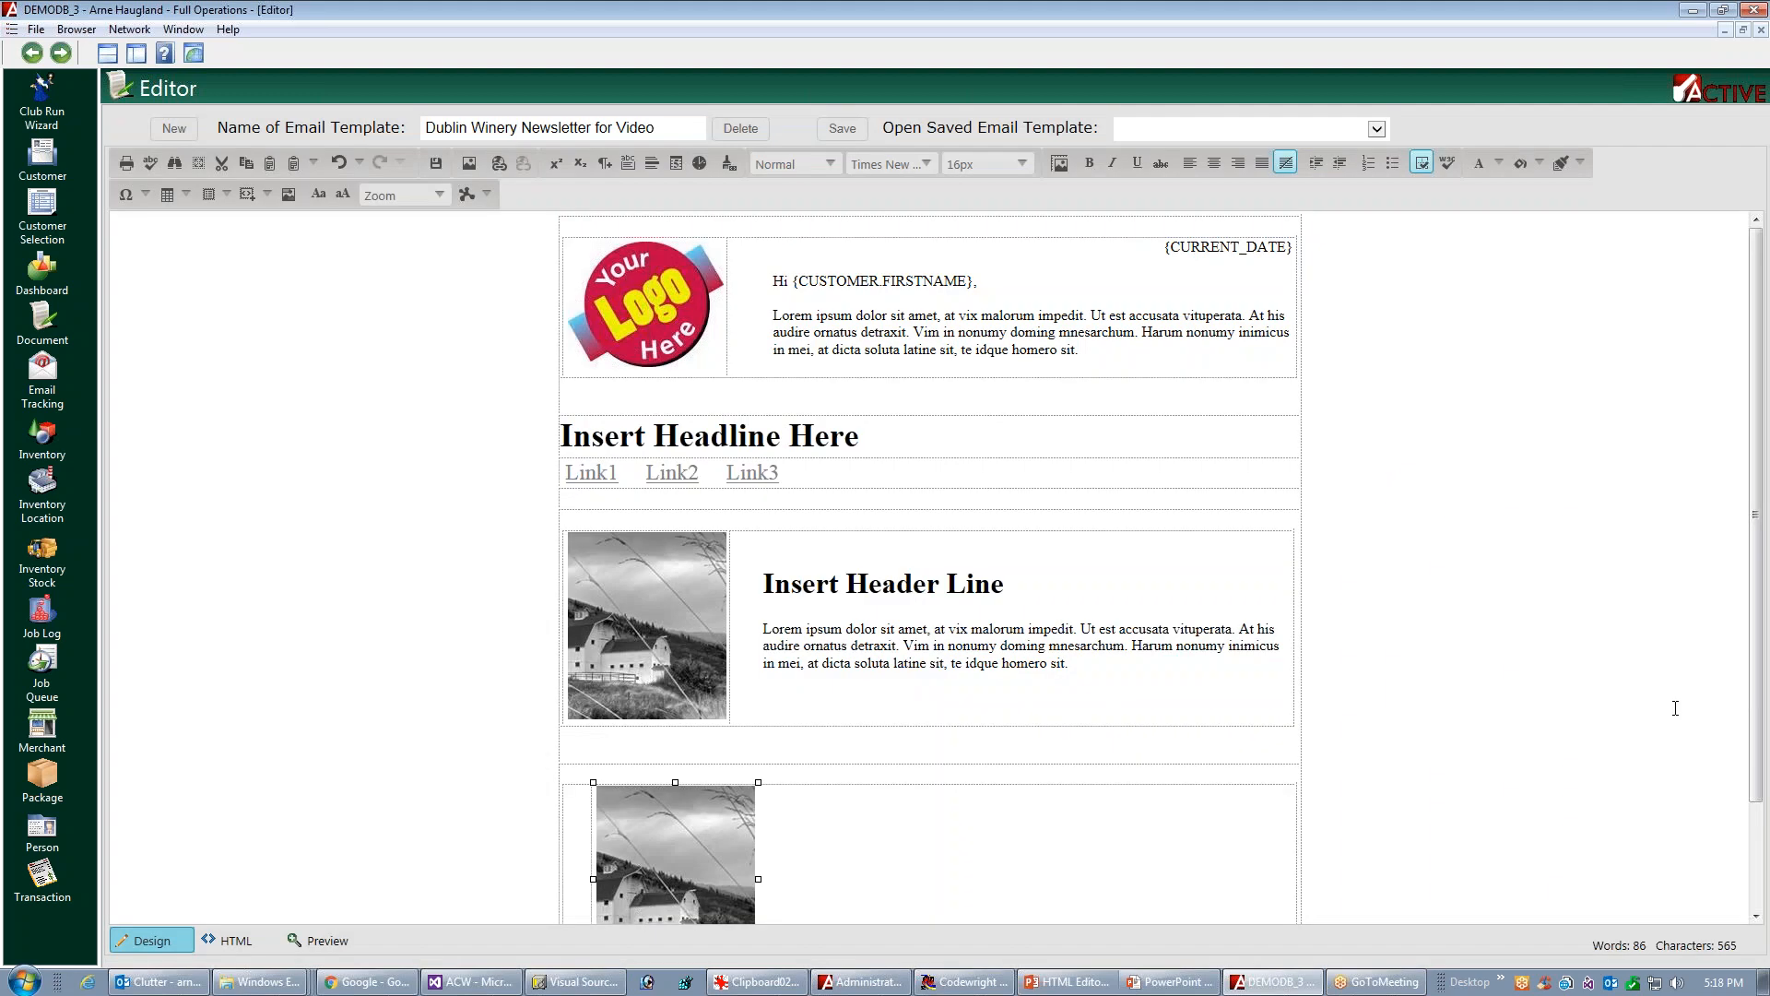
Paste the Lorem ipsum paragraph into the cell left of the second barn picture and remove its leading space
{"action": "left_click", "coordinate": [578, 871]}
{"action": "type", "text": "Lorem ipsum dolor sit amet, at vix malorum impedit. Ut est accusata vituperata. At his audire ornatus detraxit. Vim in nonumy doming mnesarchum. Harum nonumy inimicus in mei, at dicta soluta latine sit, te idque homero sit."}
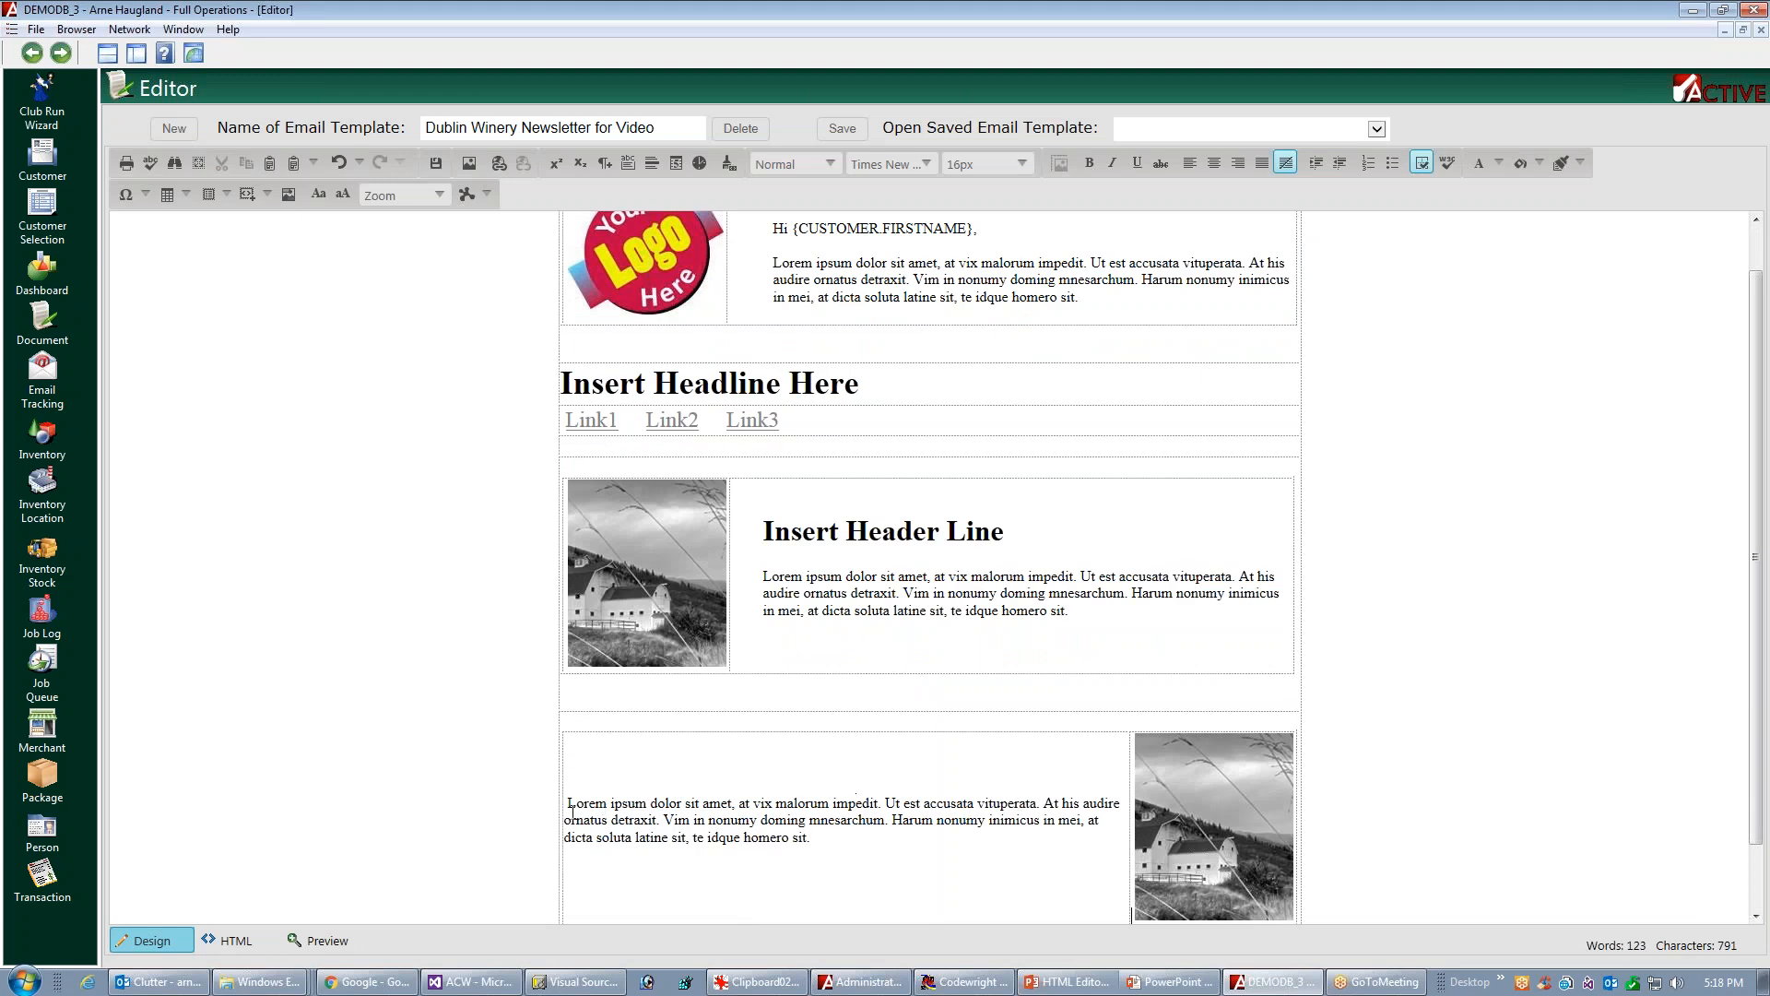
{"action": "key", "text": "BackSpace"}
Add "Insert Header Line" before the paragraph in the second picture block and format it as Heading 1
{"action": "type", "text": "Insert "}
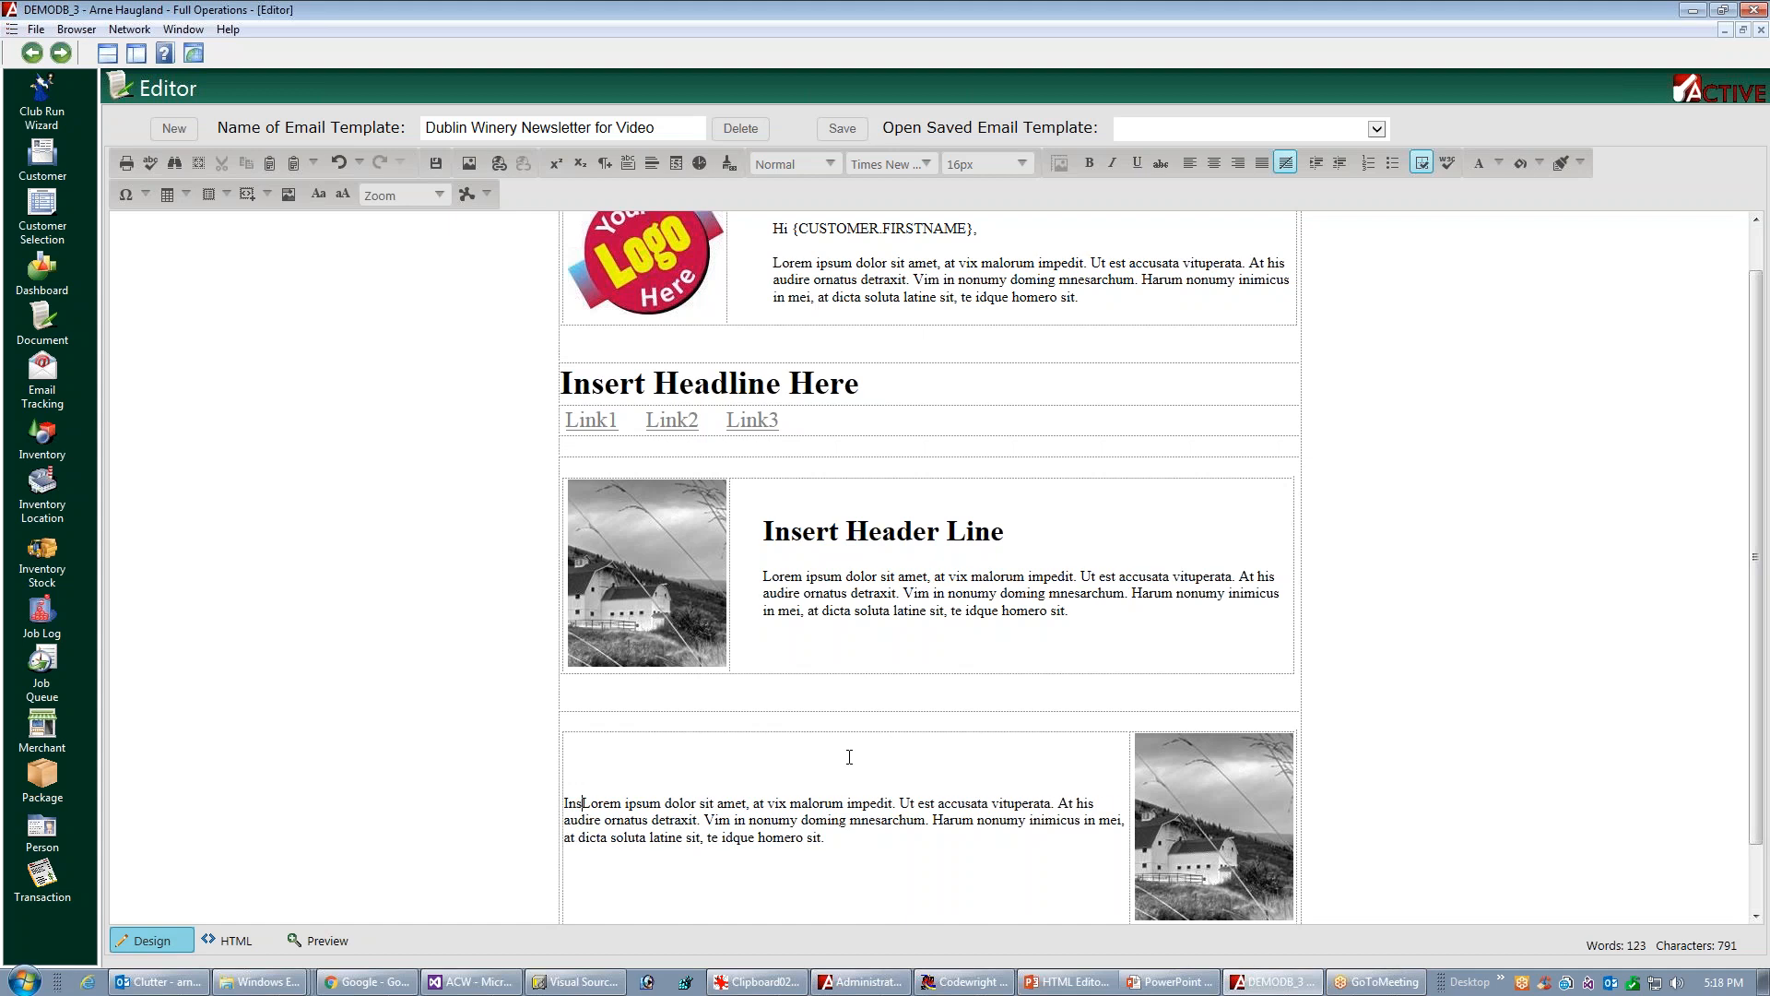
{"action": "type", "text": "Header "}
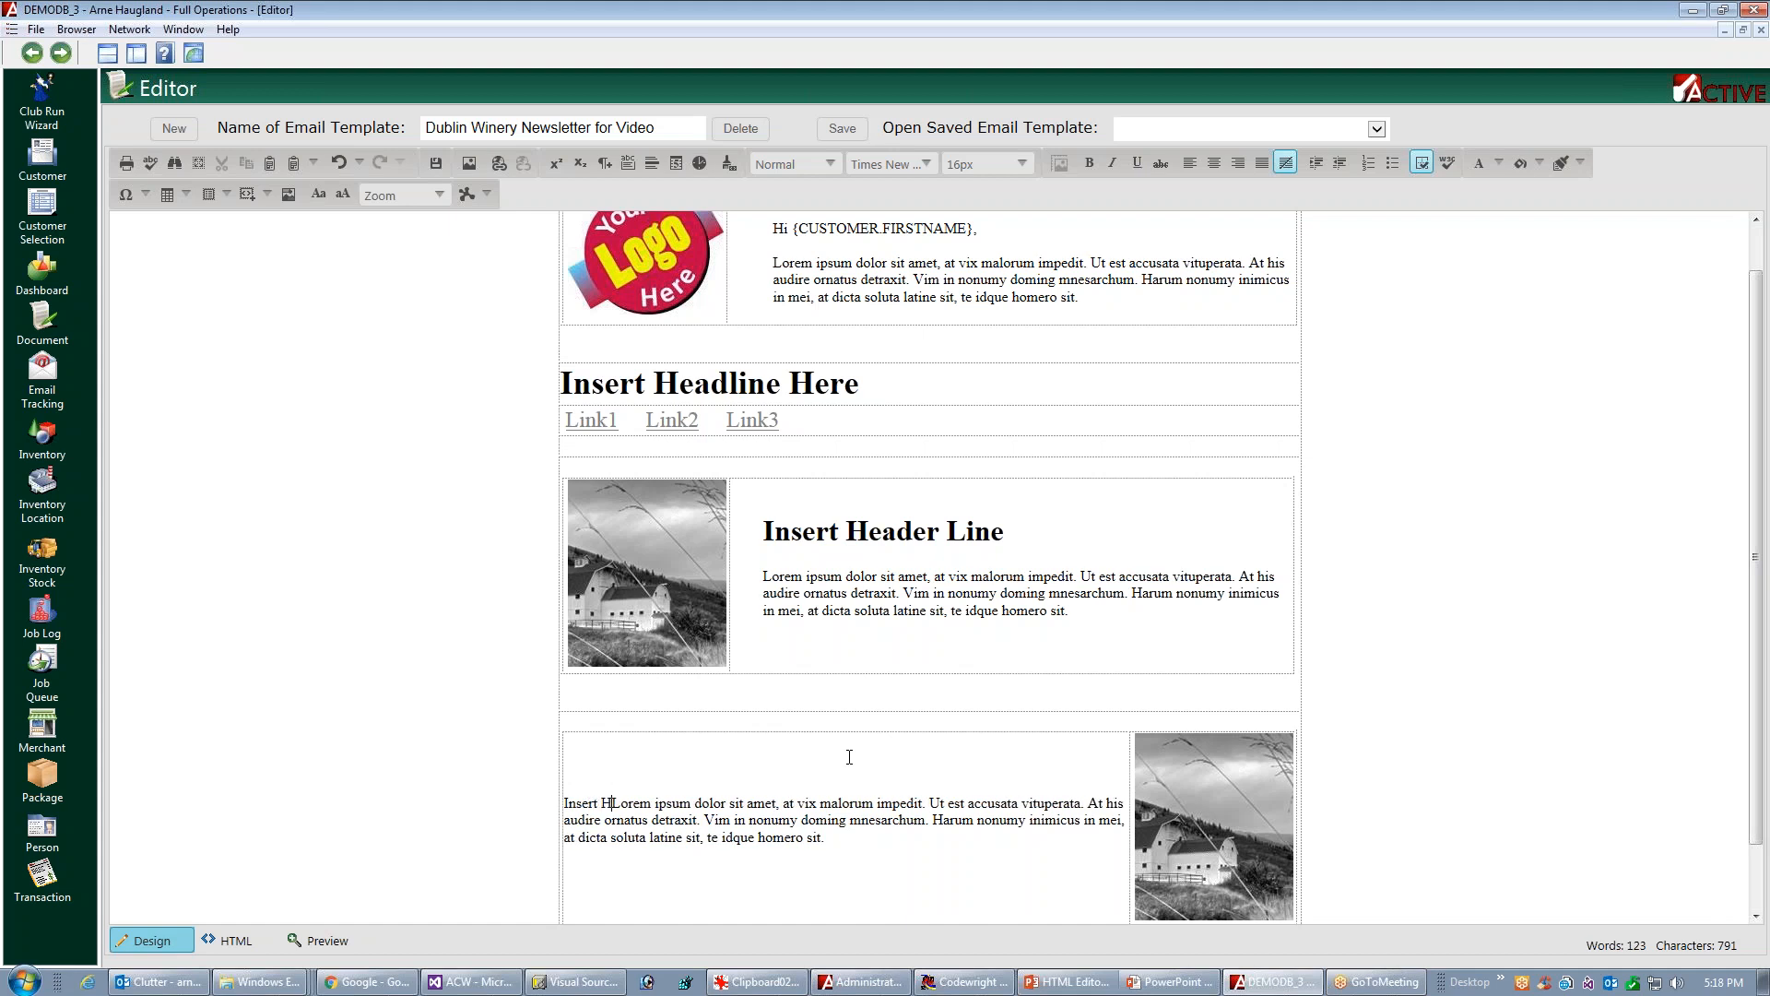
{"action": "type", "text": "Line"}
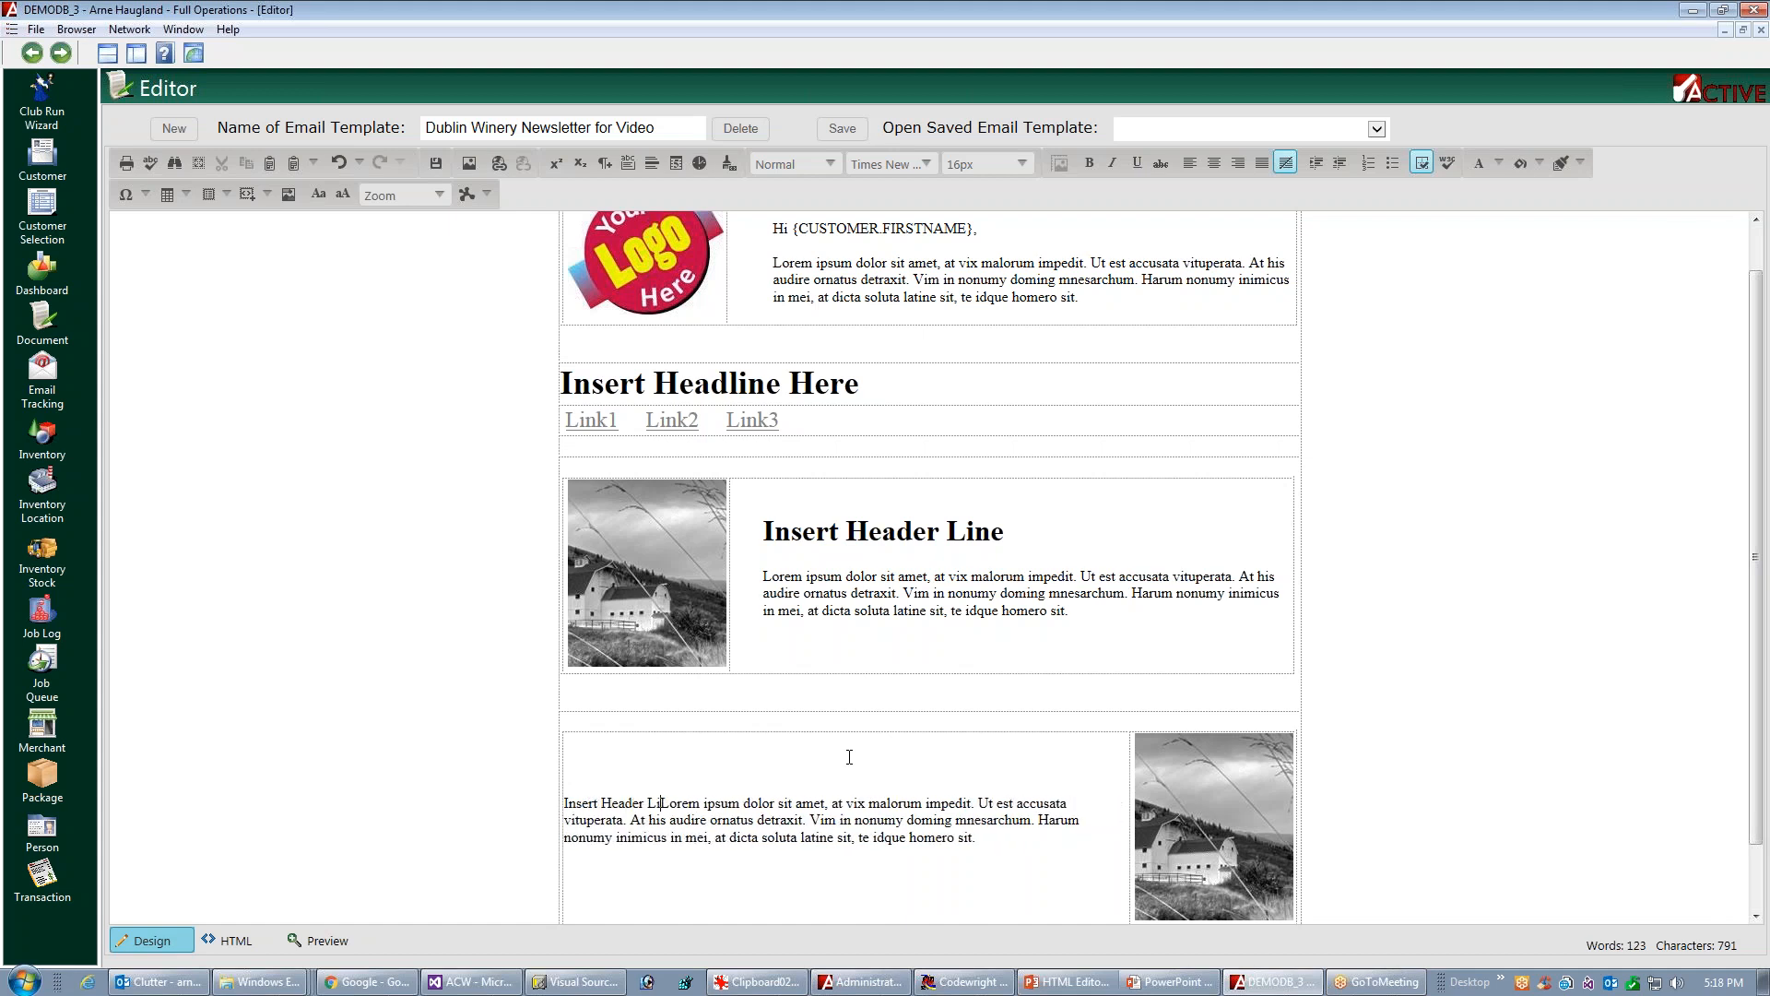
{"action": "key", "text": "shift+Home"}
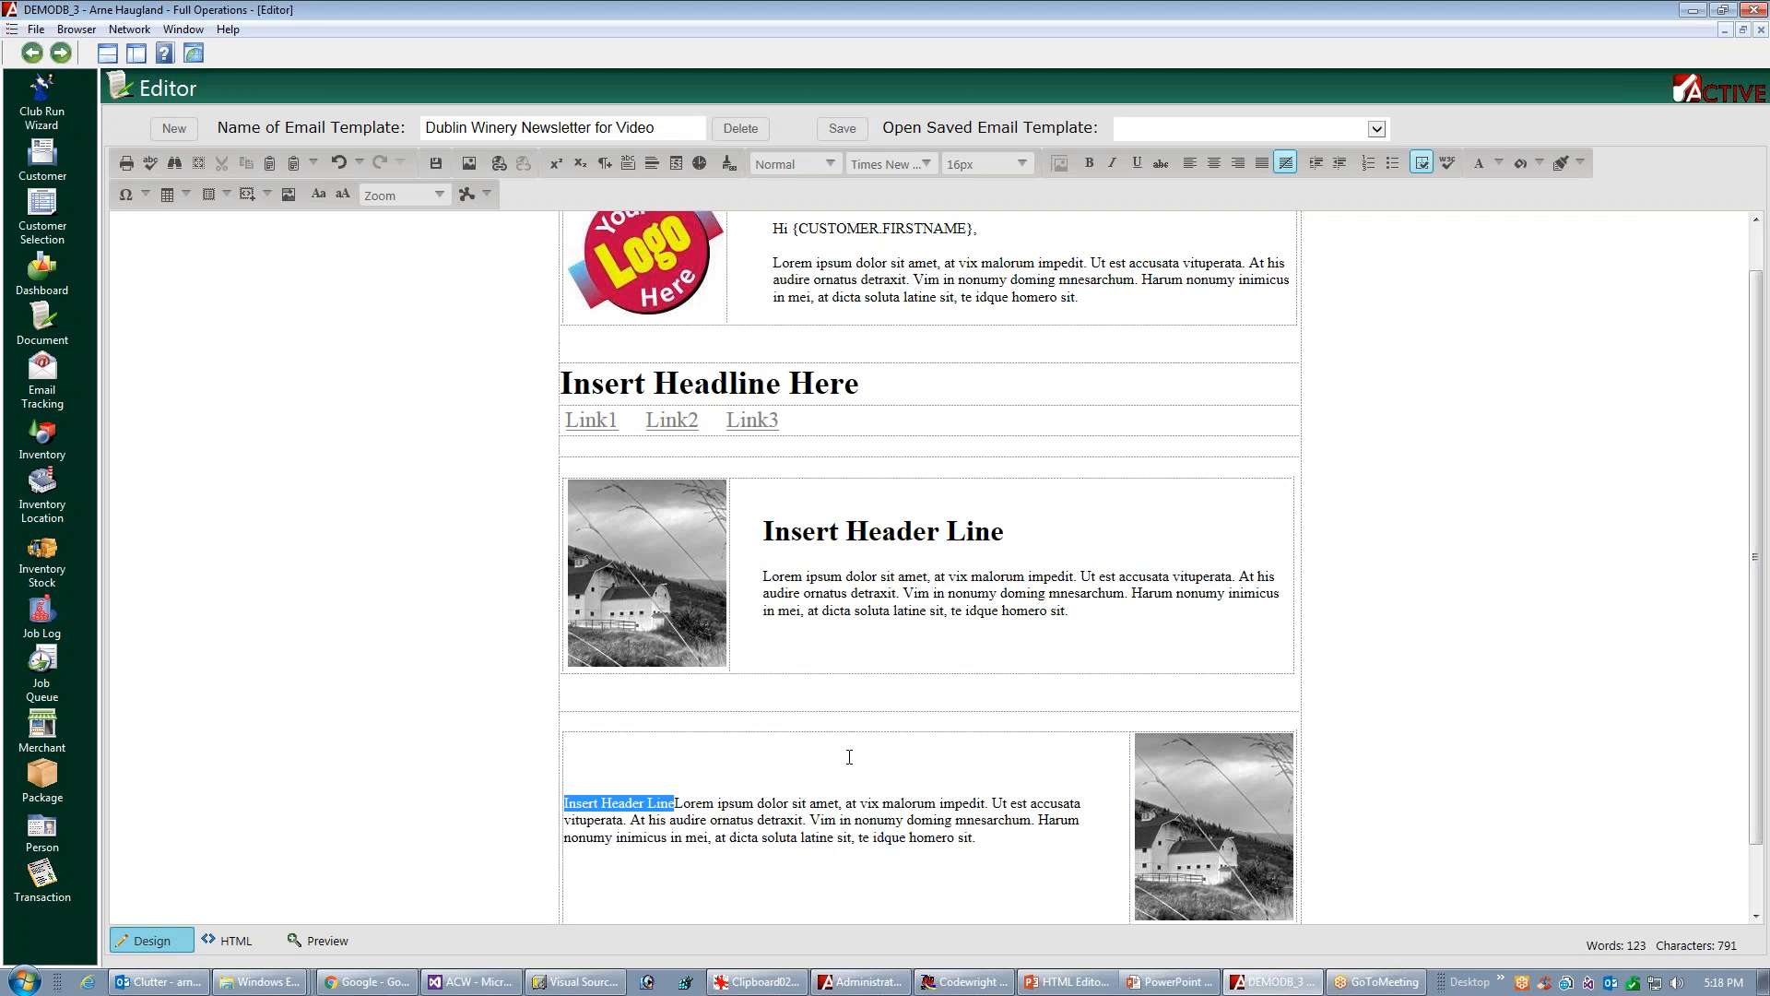
{"action": "left_click", "coordinate": [793, 164]}
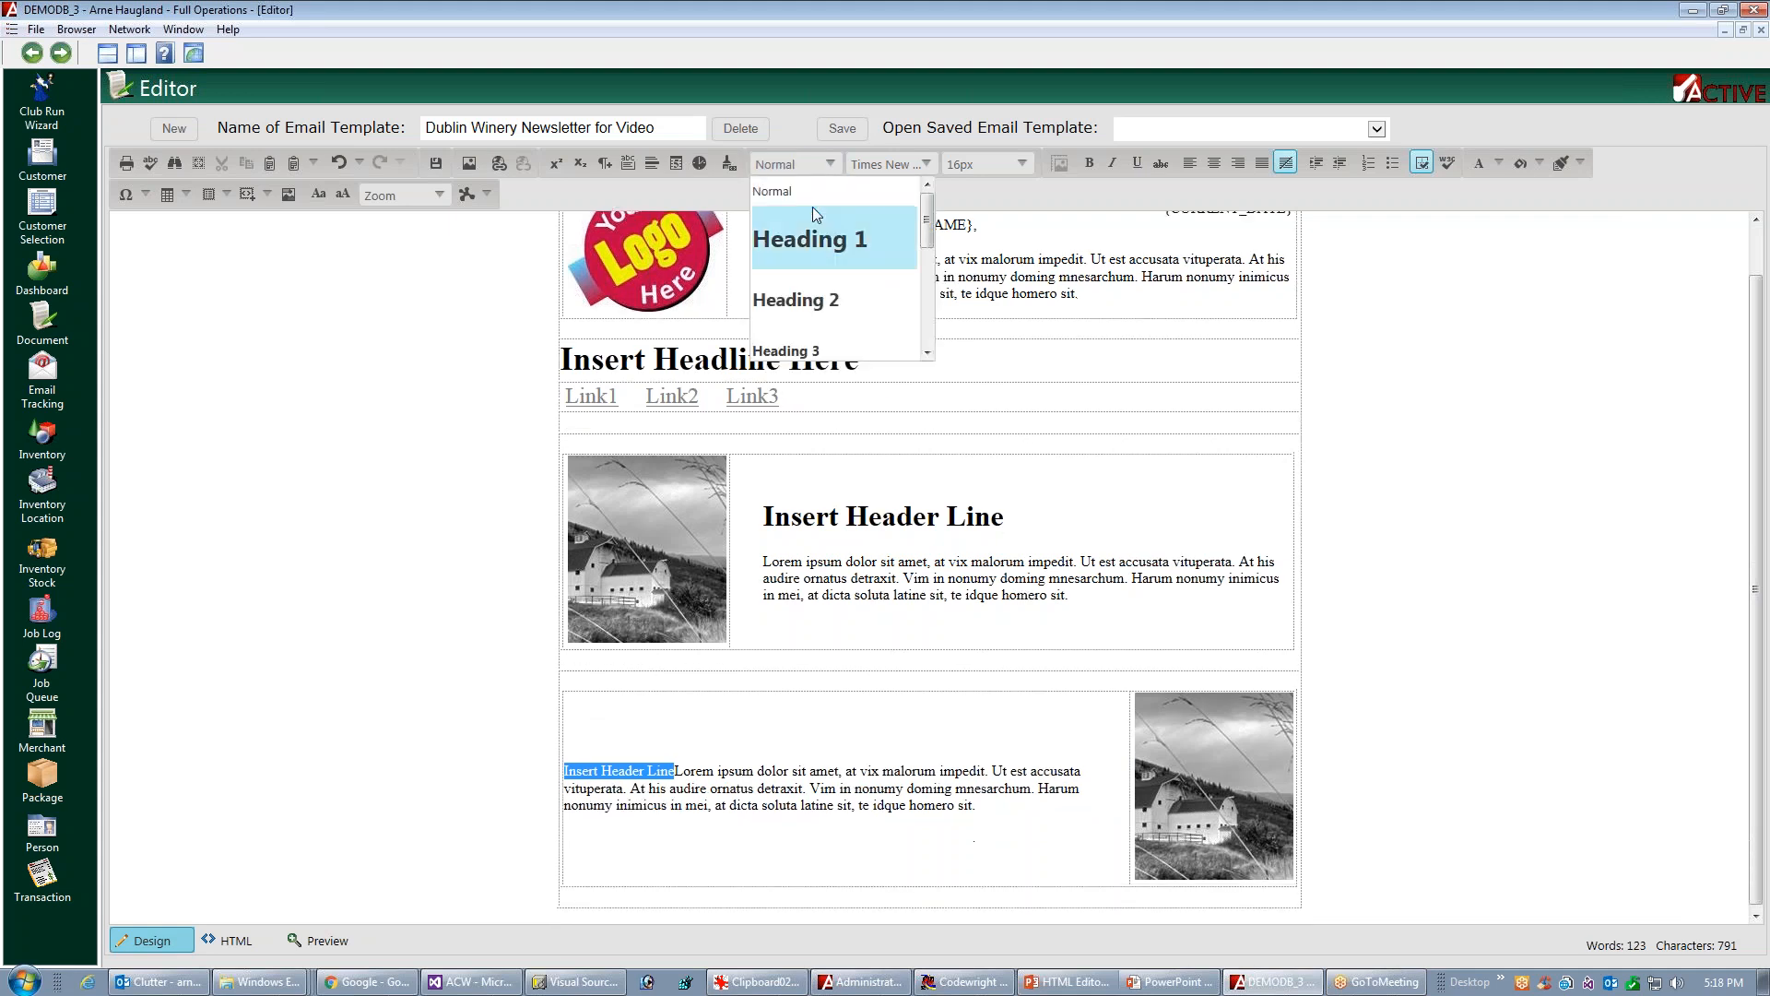
{"action": "left_click", "coordinate": [799, 238]}
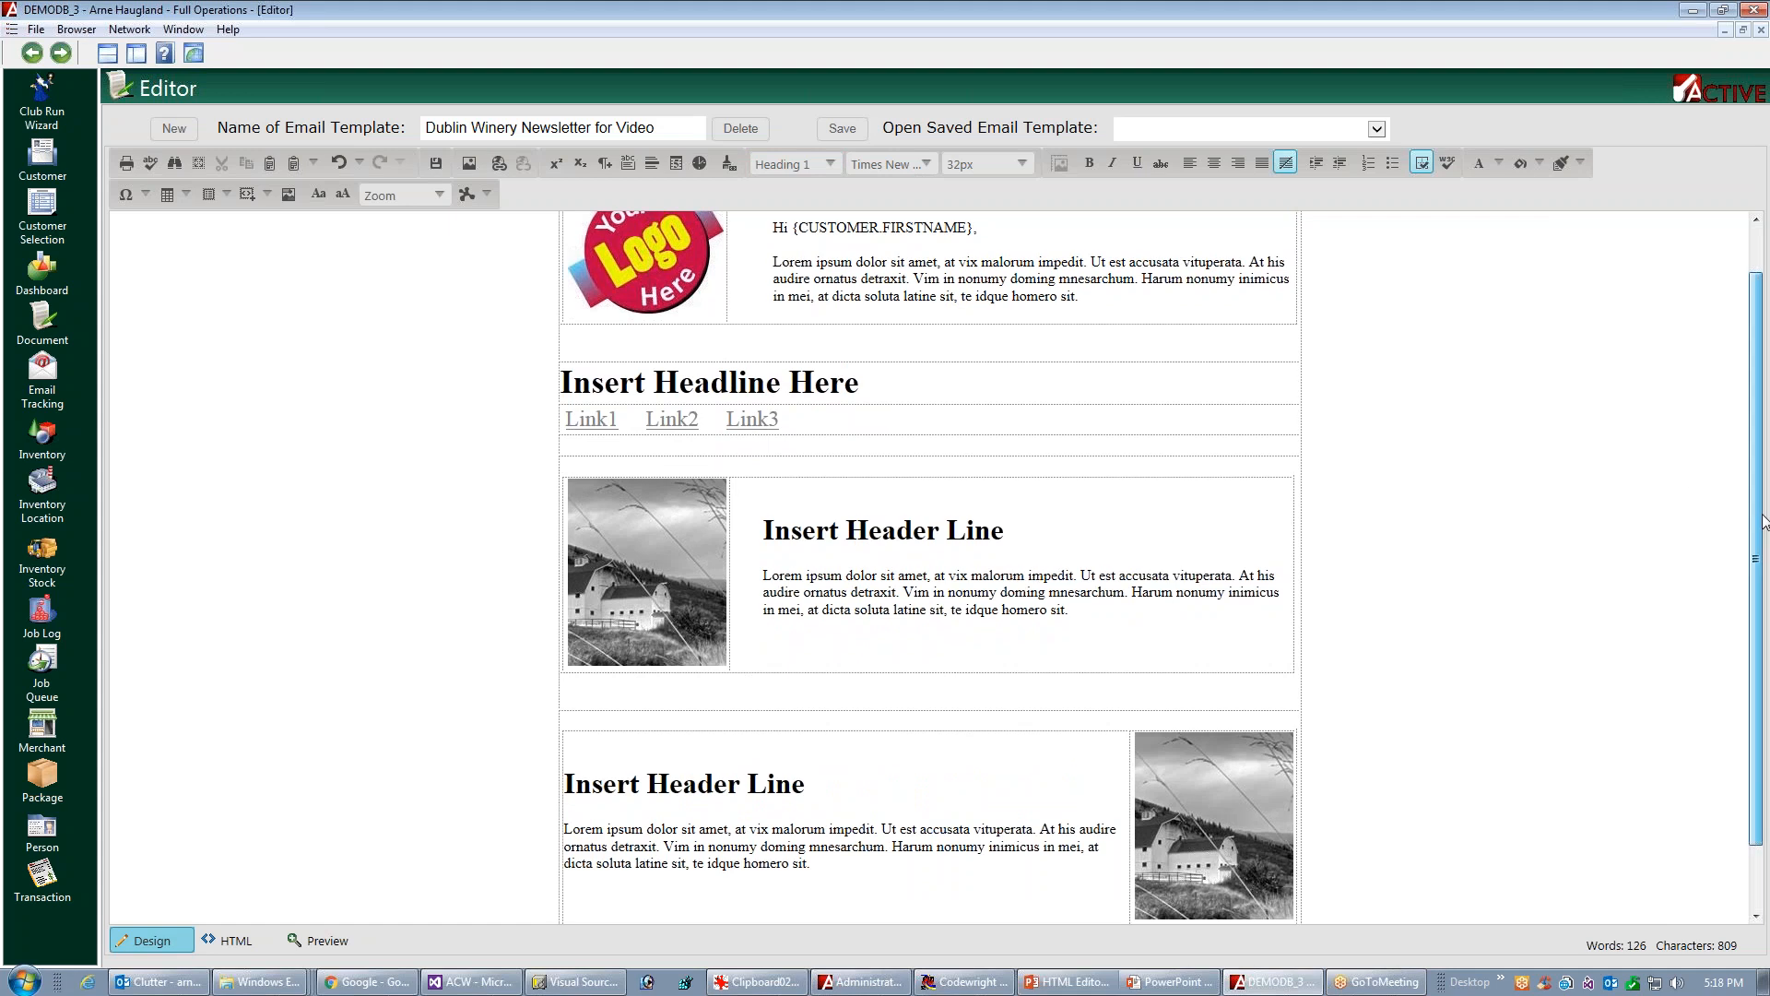
In the cell styling of the second block's text cell, clear the left padding and set the right padding to 36 px
{"action": "left_click_drag", "start_coordinate": [1764, 512], "coordinate": [1764, 586]}
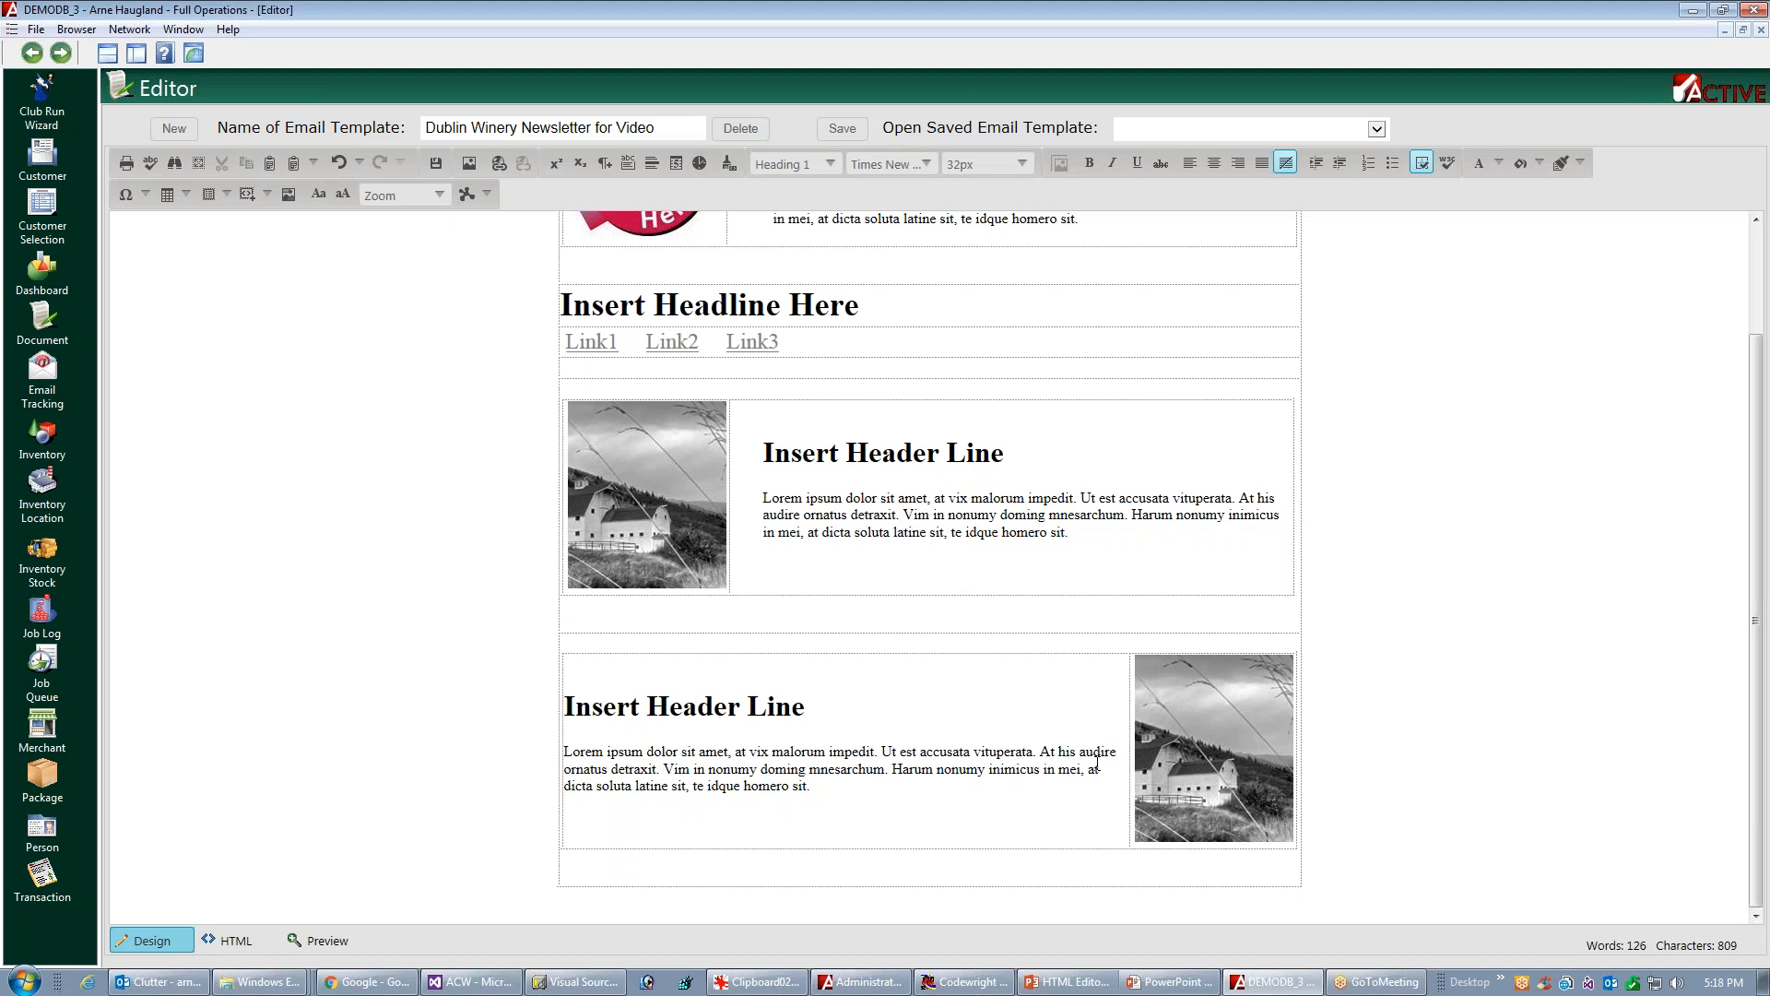
{"action": "left_click", "coordinate": [942, 696]}
{"action": "right_click", "coordinate": [950, 697]}
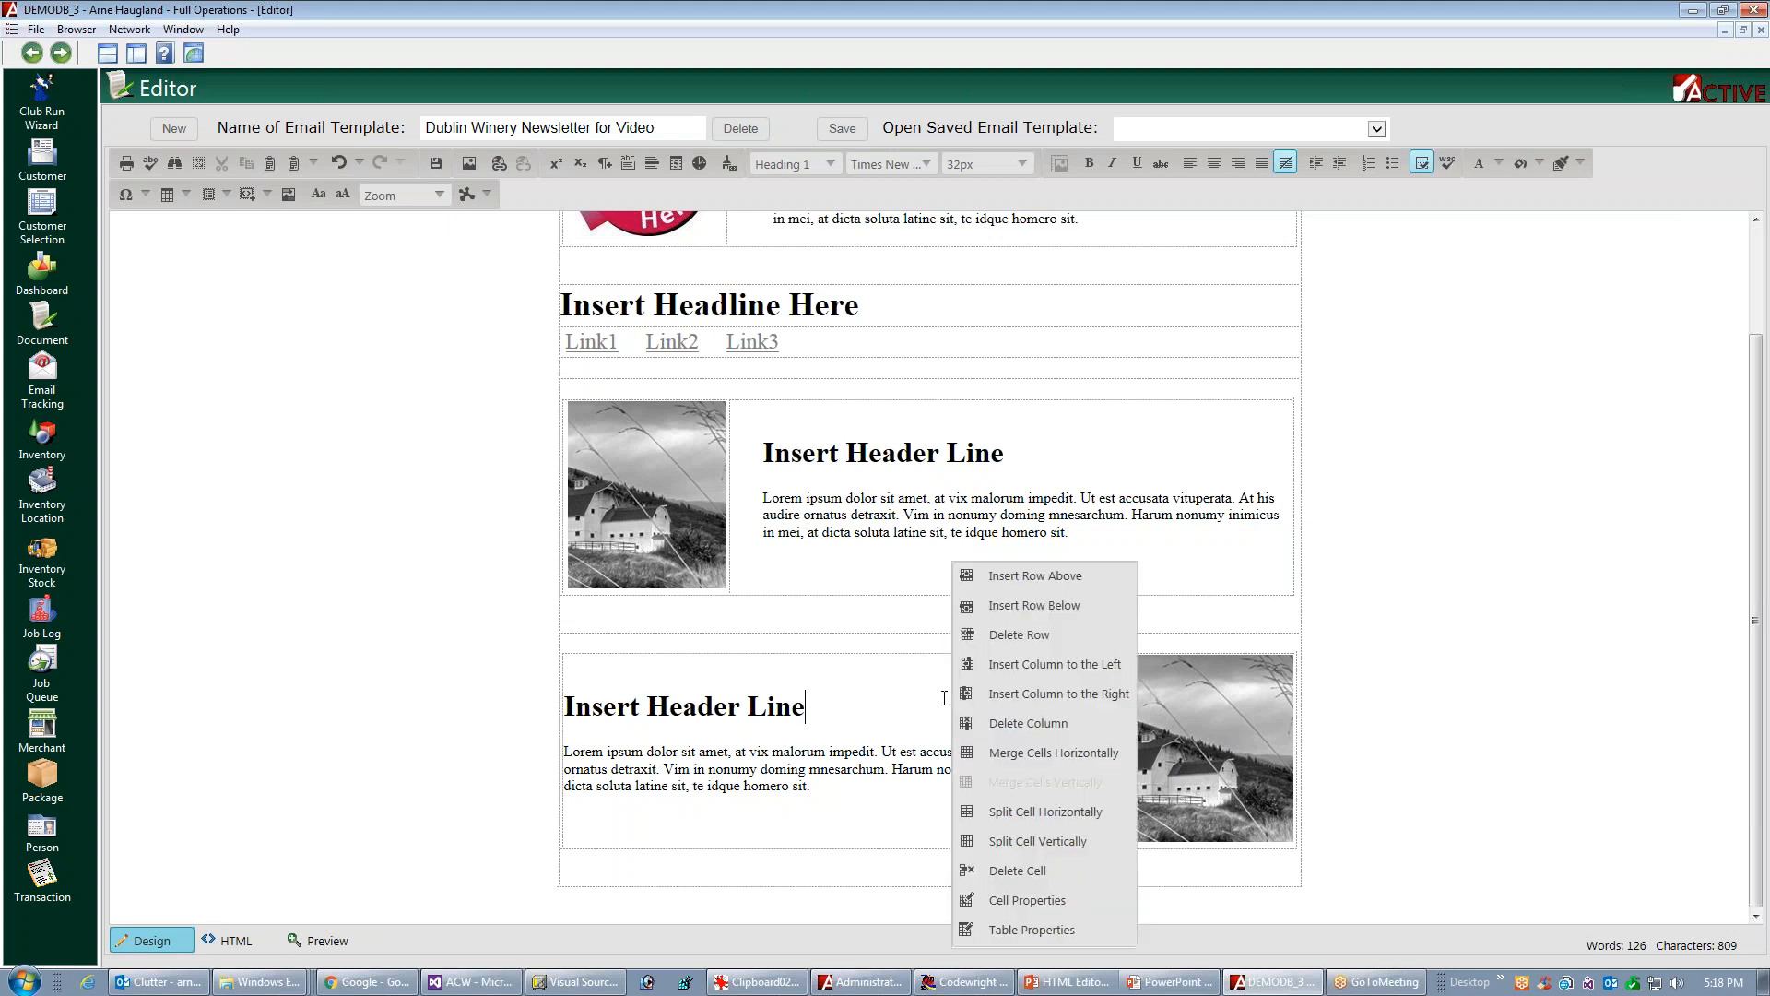
{"action": "left_click", "coordinate": [1020, 900]}
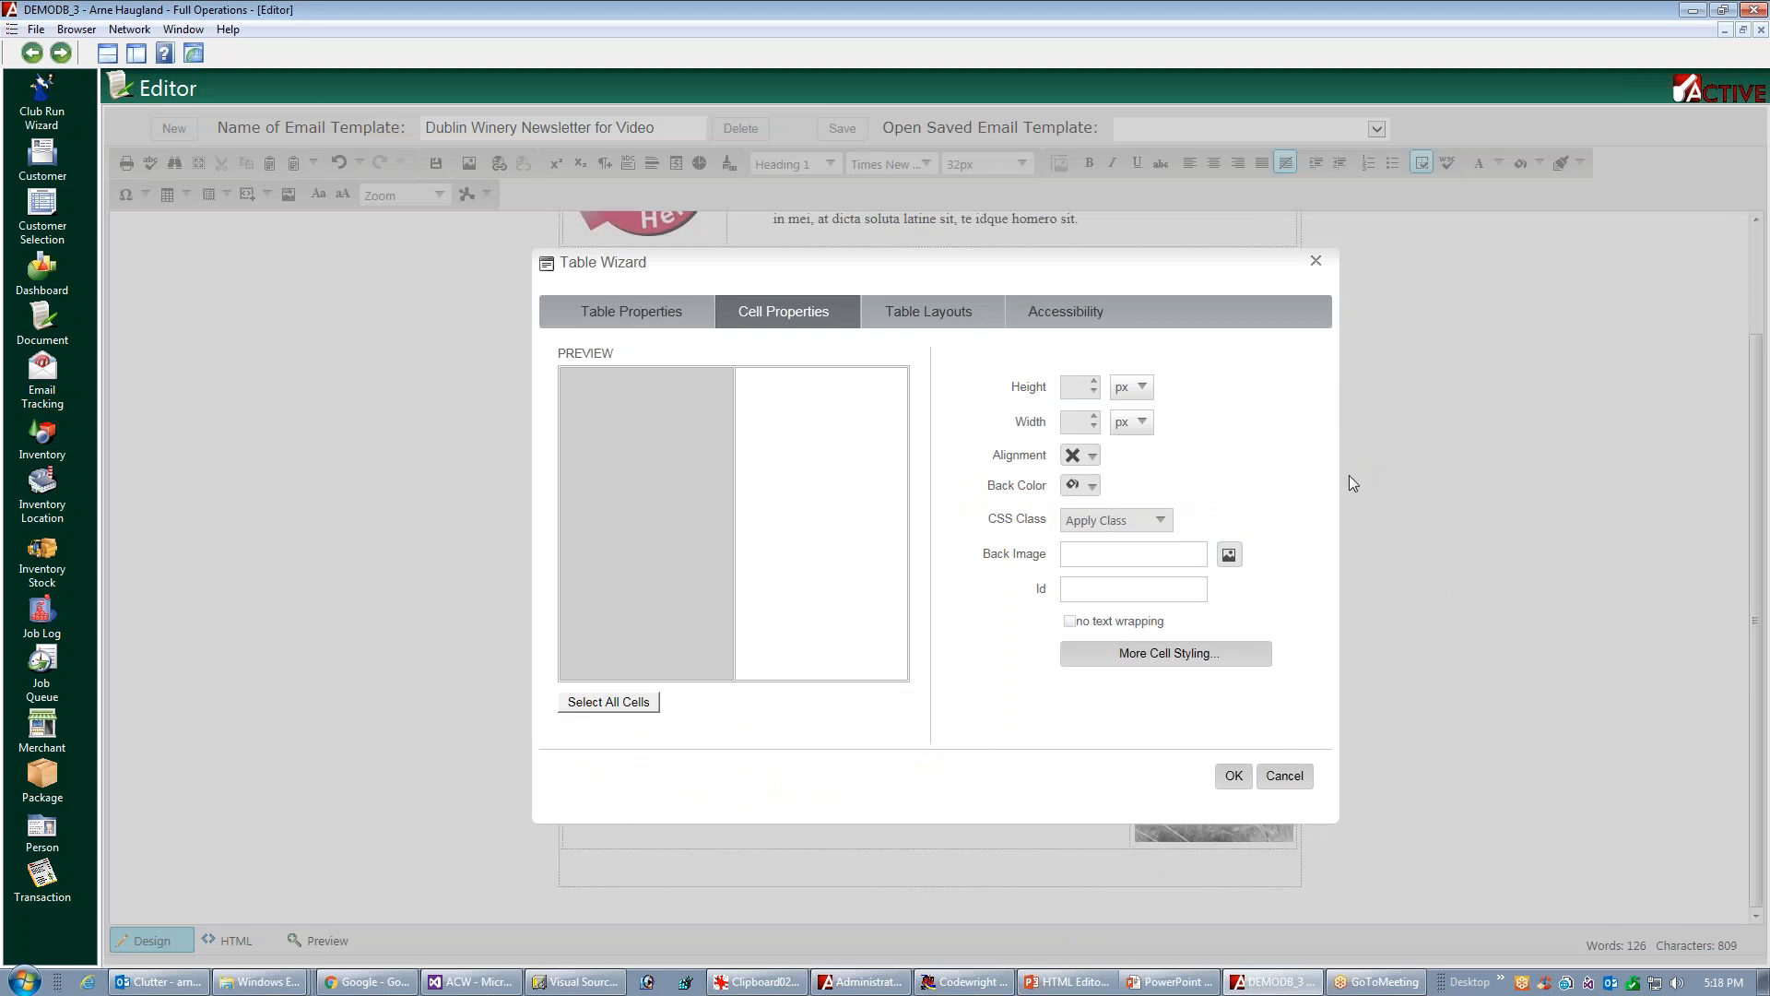
{"action": "left_click", "coordinate": [1167, 658]}
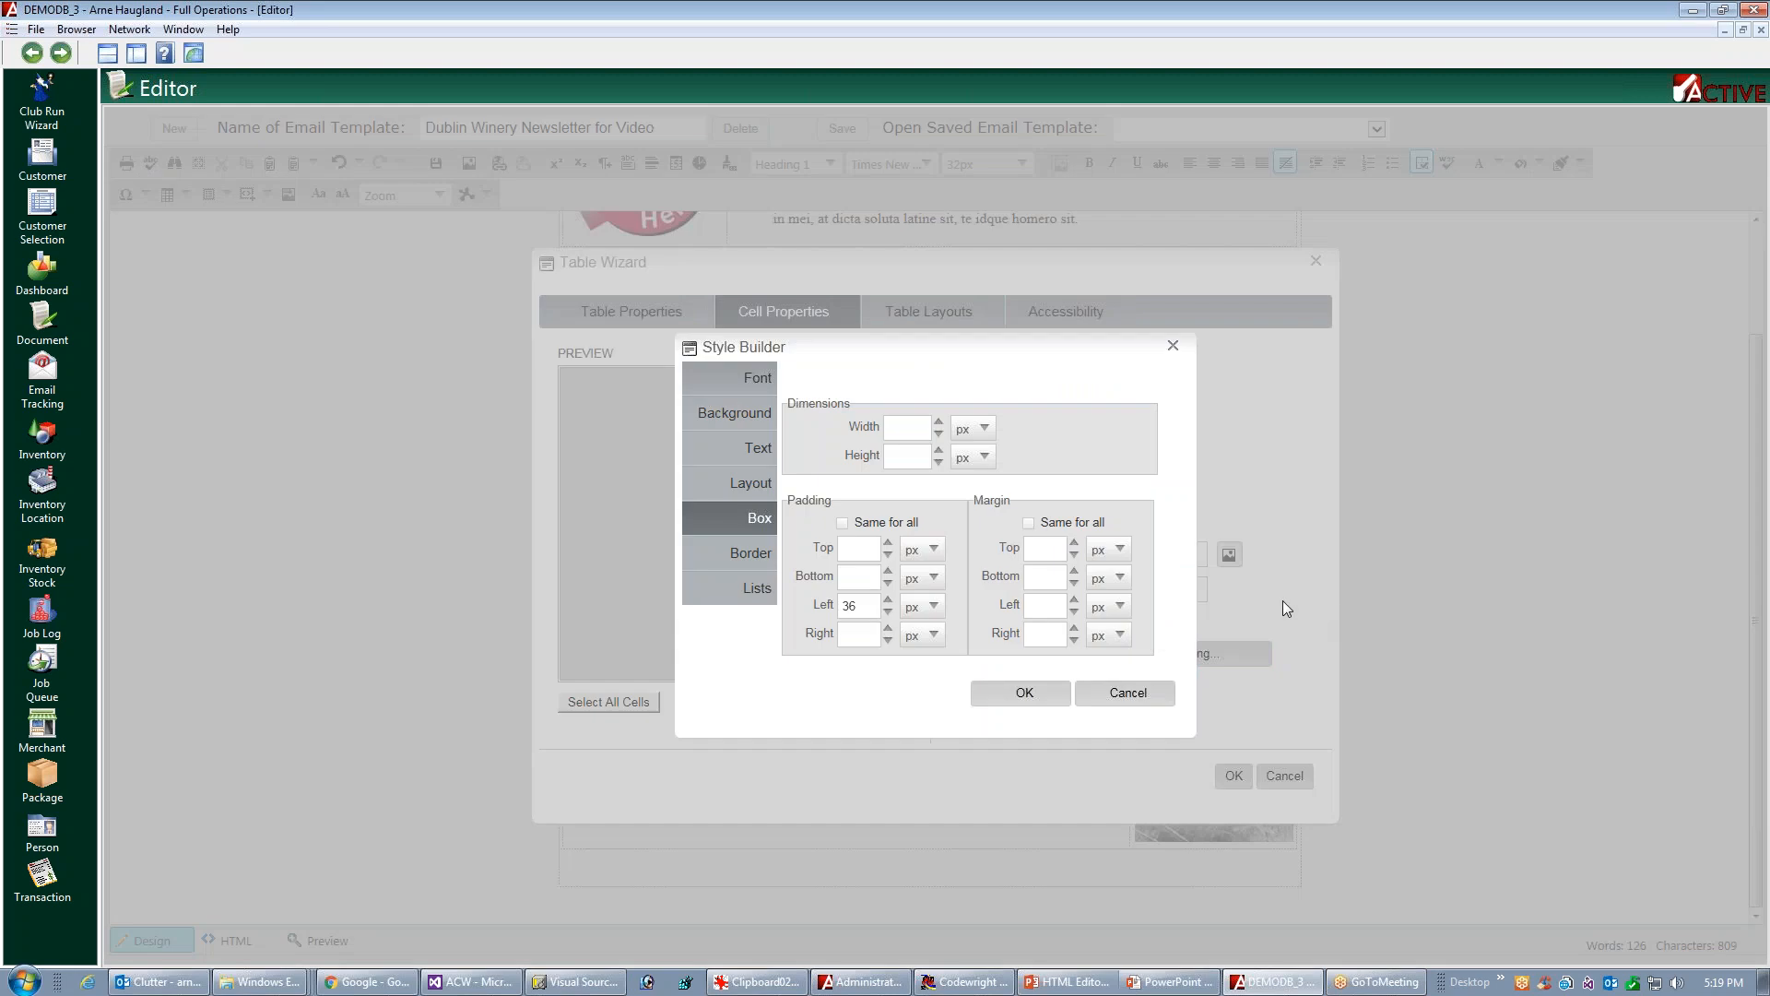
{"action": "left_click", "coordinate": [858, 634]}
{"action": "type", "text": "36"}
{"action": "left_click", "coordinate": [1009, 707]}
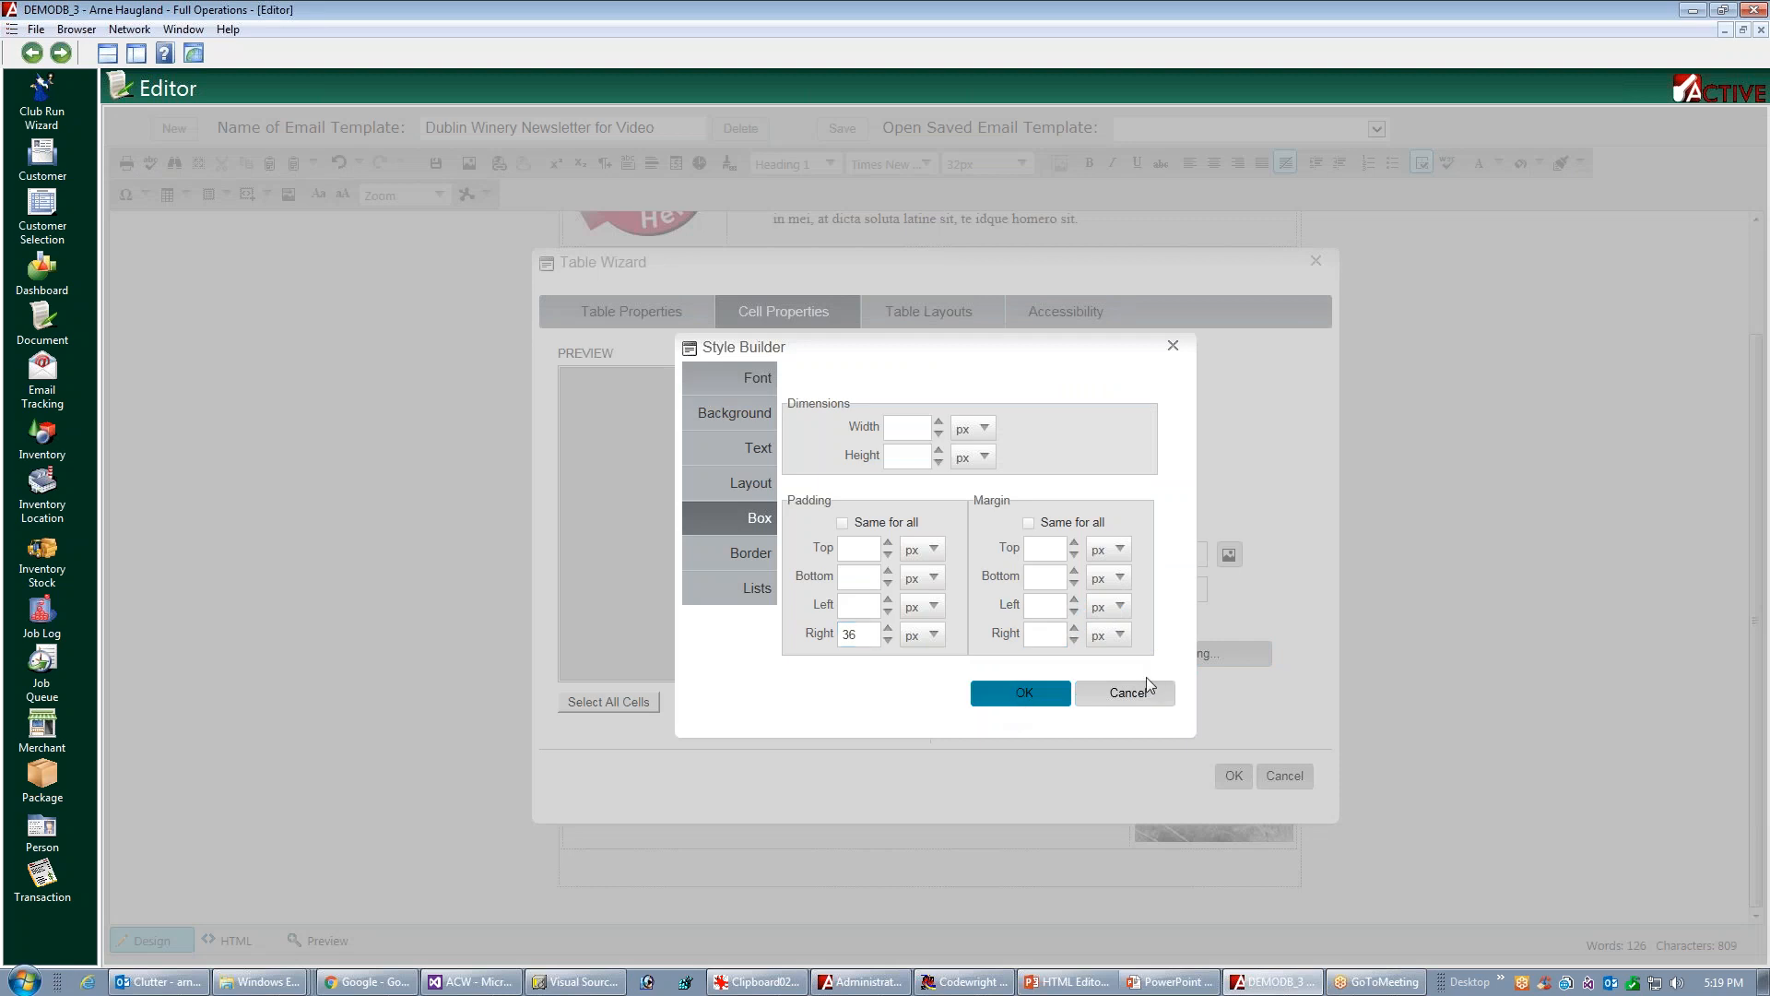
{"action": "left_click", "coordinate": [1232, 776]}
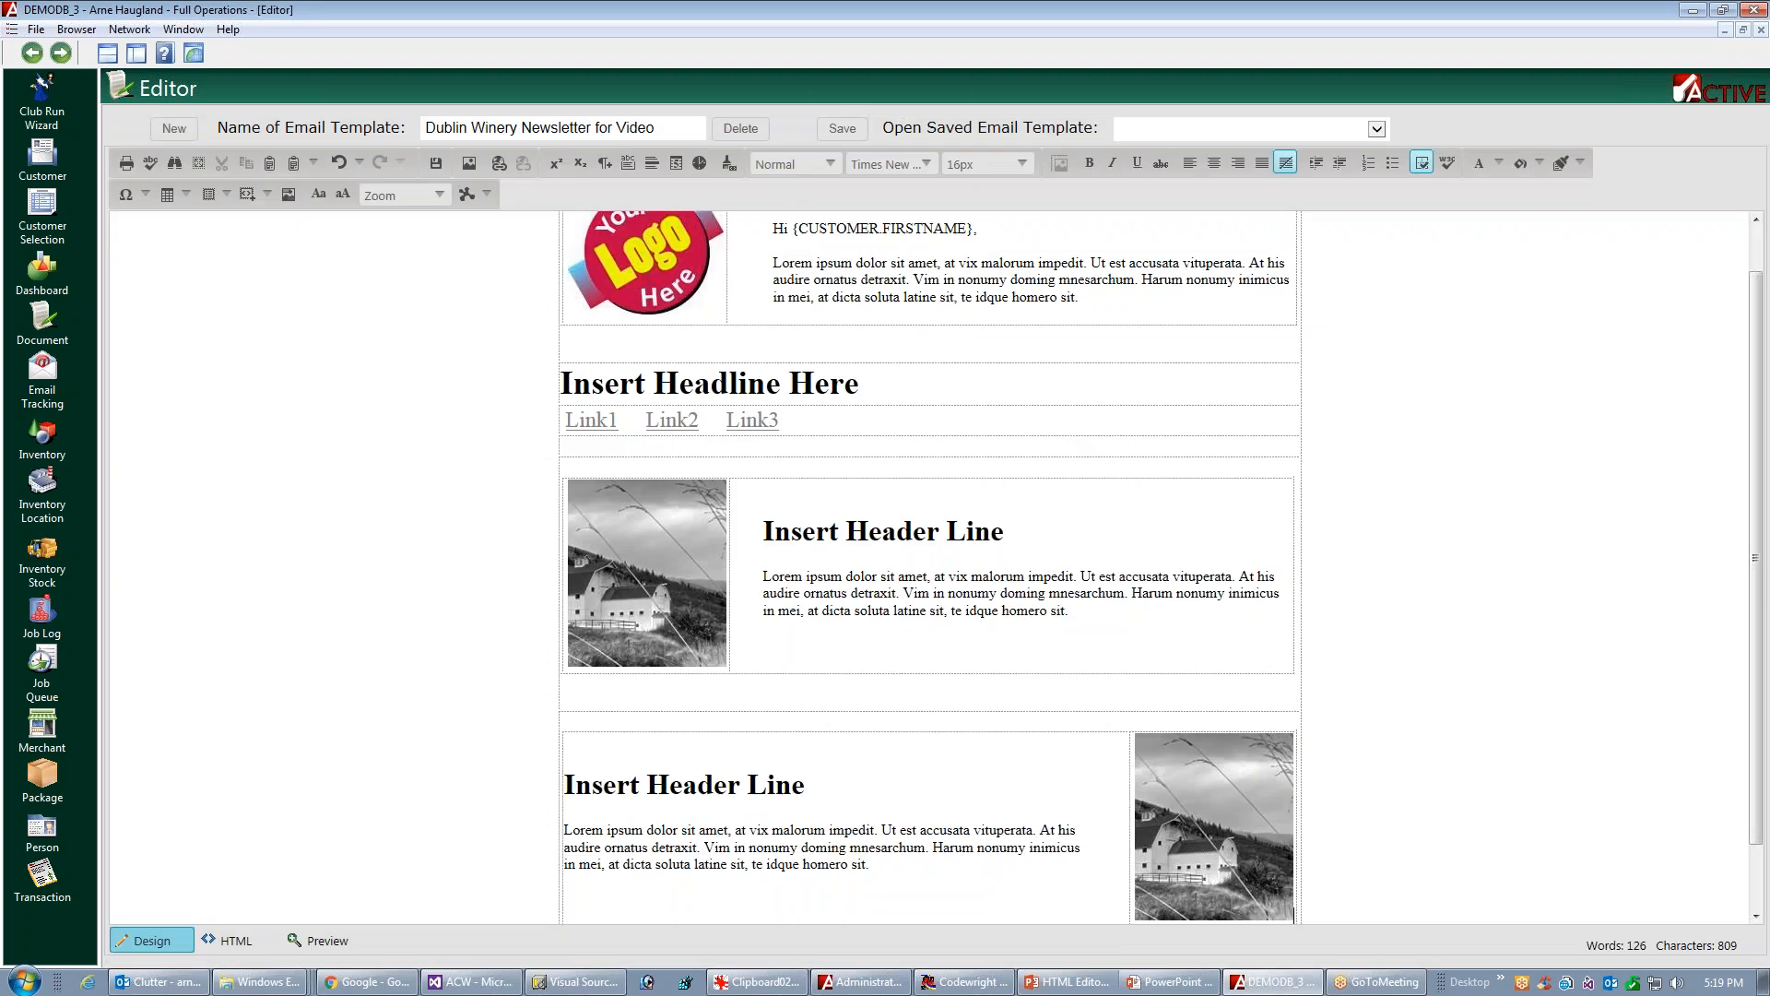
Insert a row below the second picture block and place a one-row, two-column table in it
{"action": "left_click_drag", "start_coordinate": [1756, 467], "coordinate": [1756, 558]}
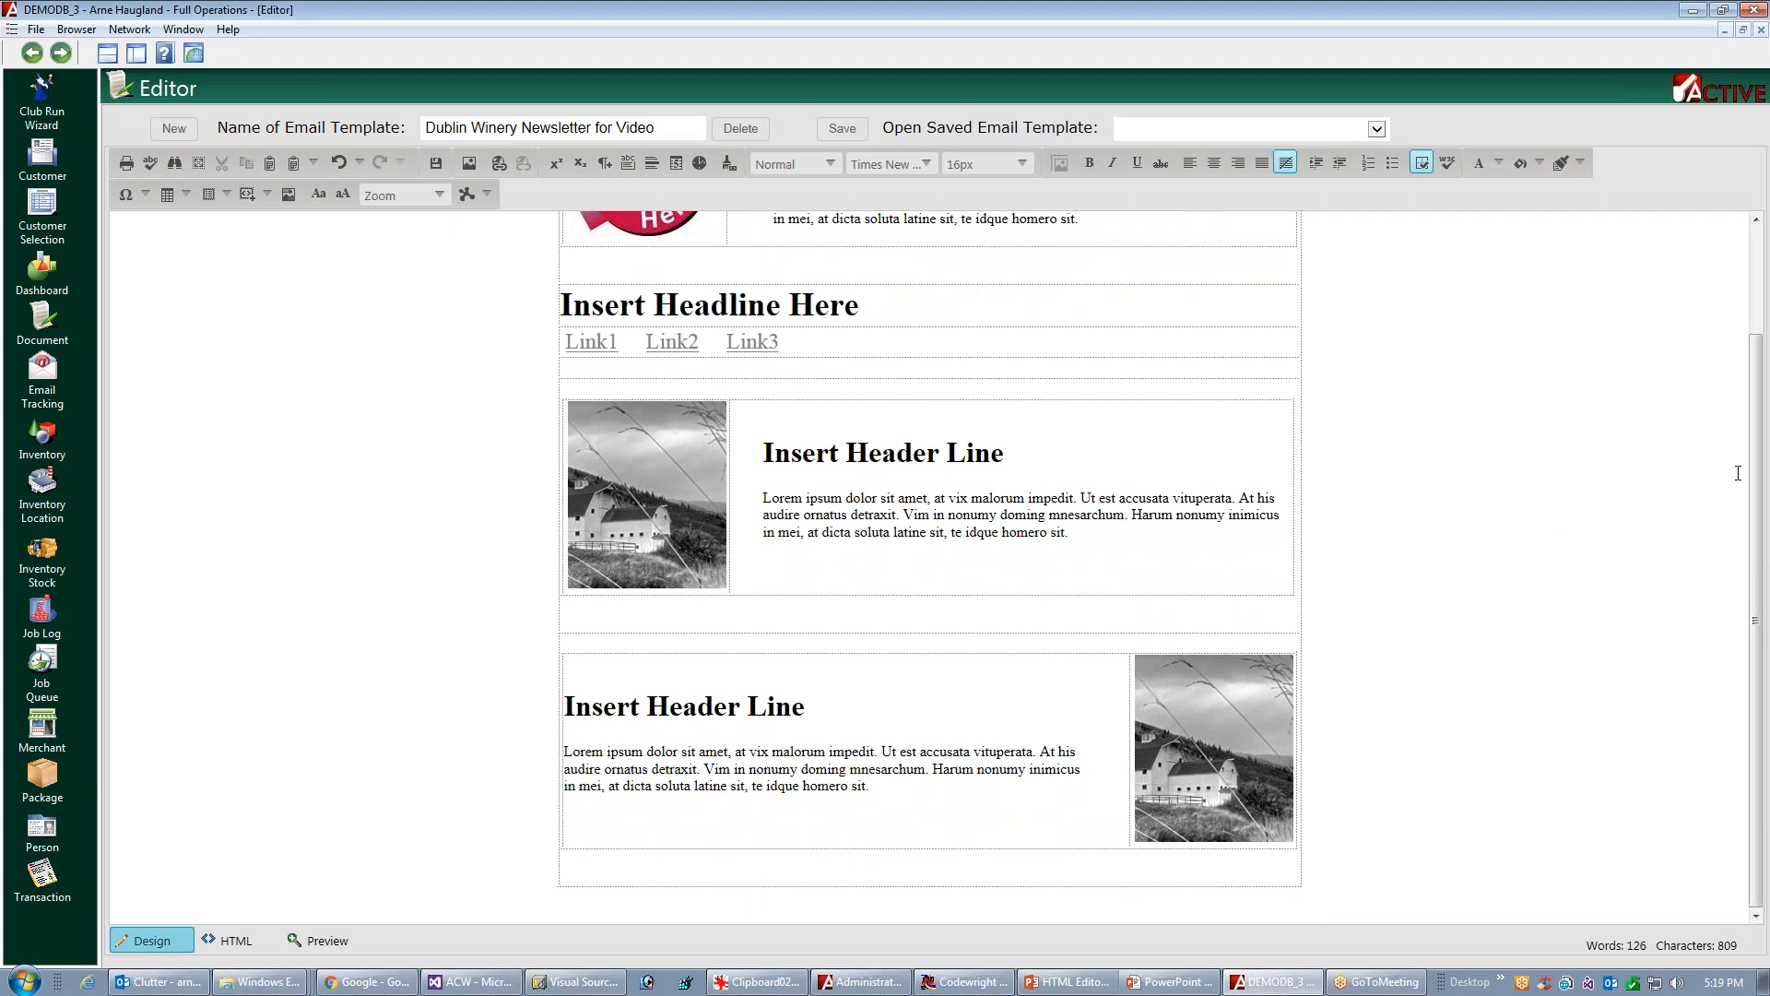
{"action": "left_click", "coordinate": [750, 871]}
{"action": "right_click", "coordinate": [751, 869]}
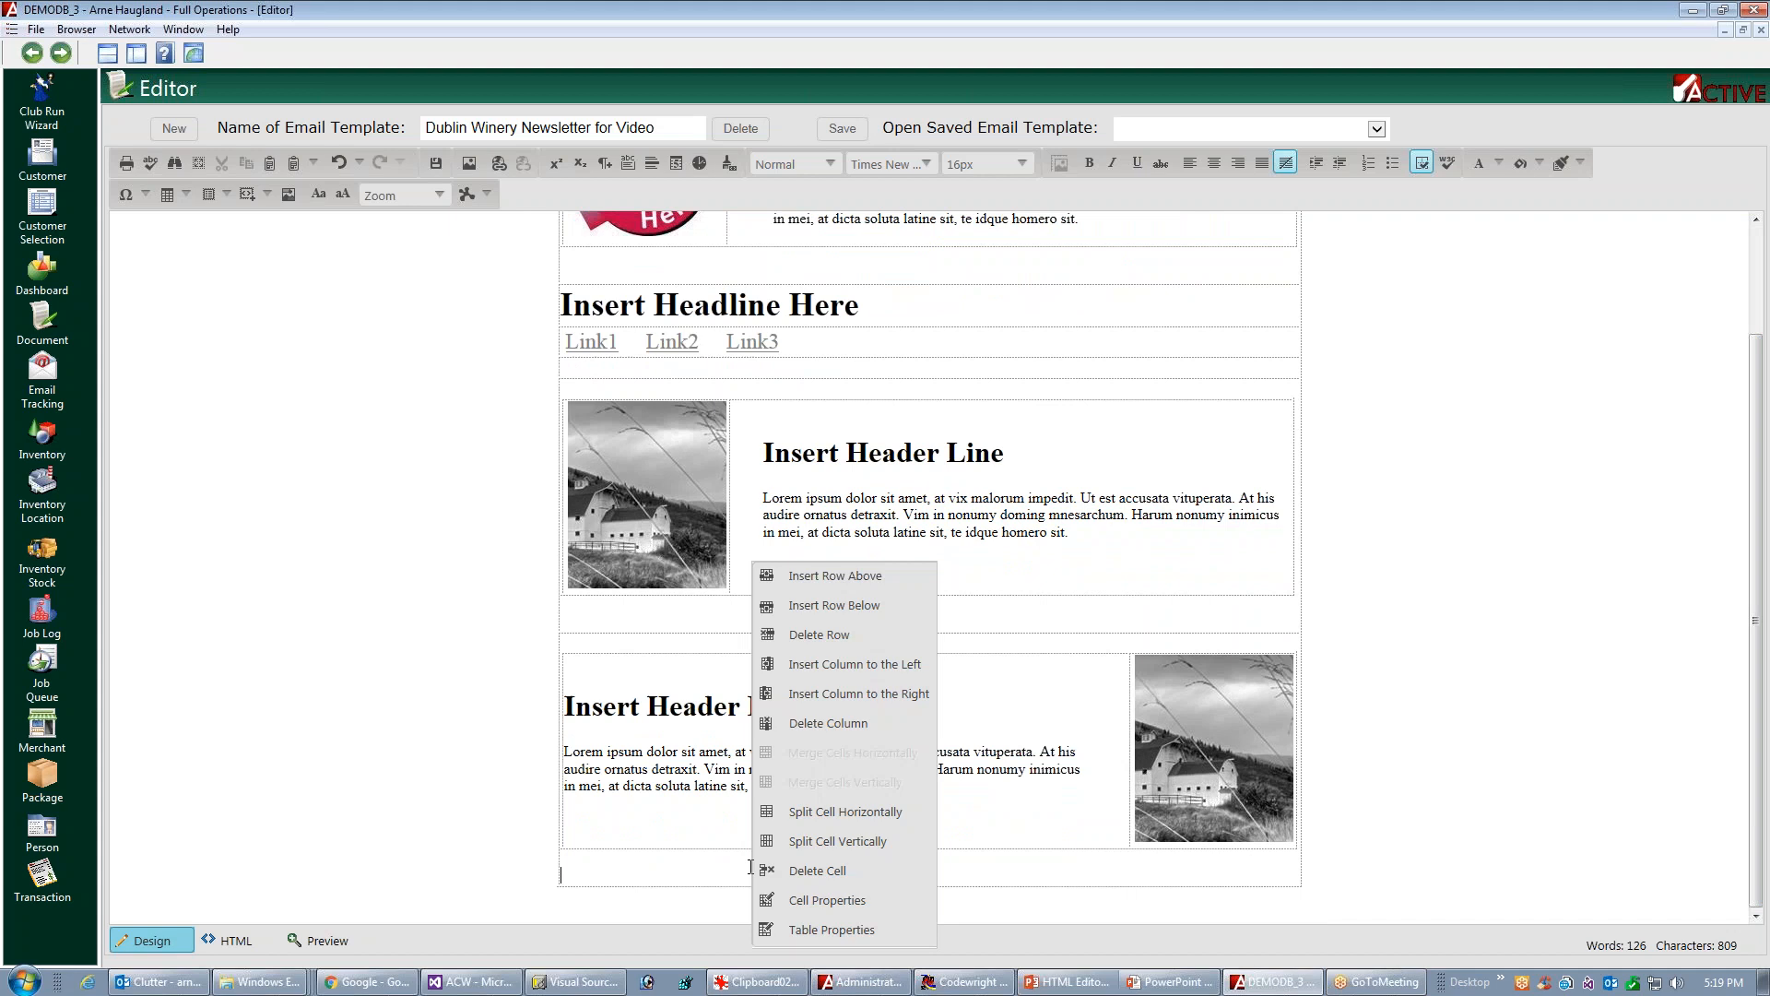
{"action": "left_click", "coordinate": [846, 609]}
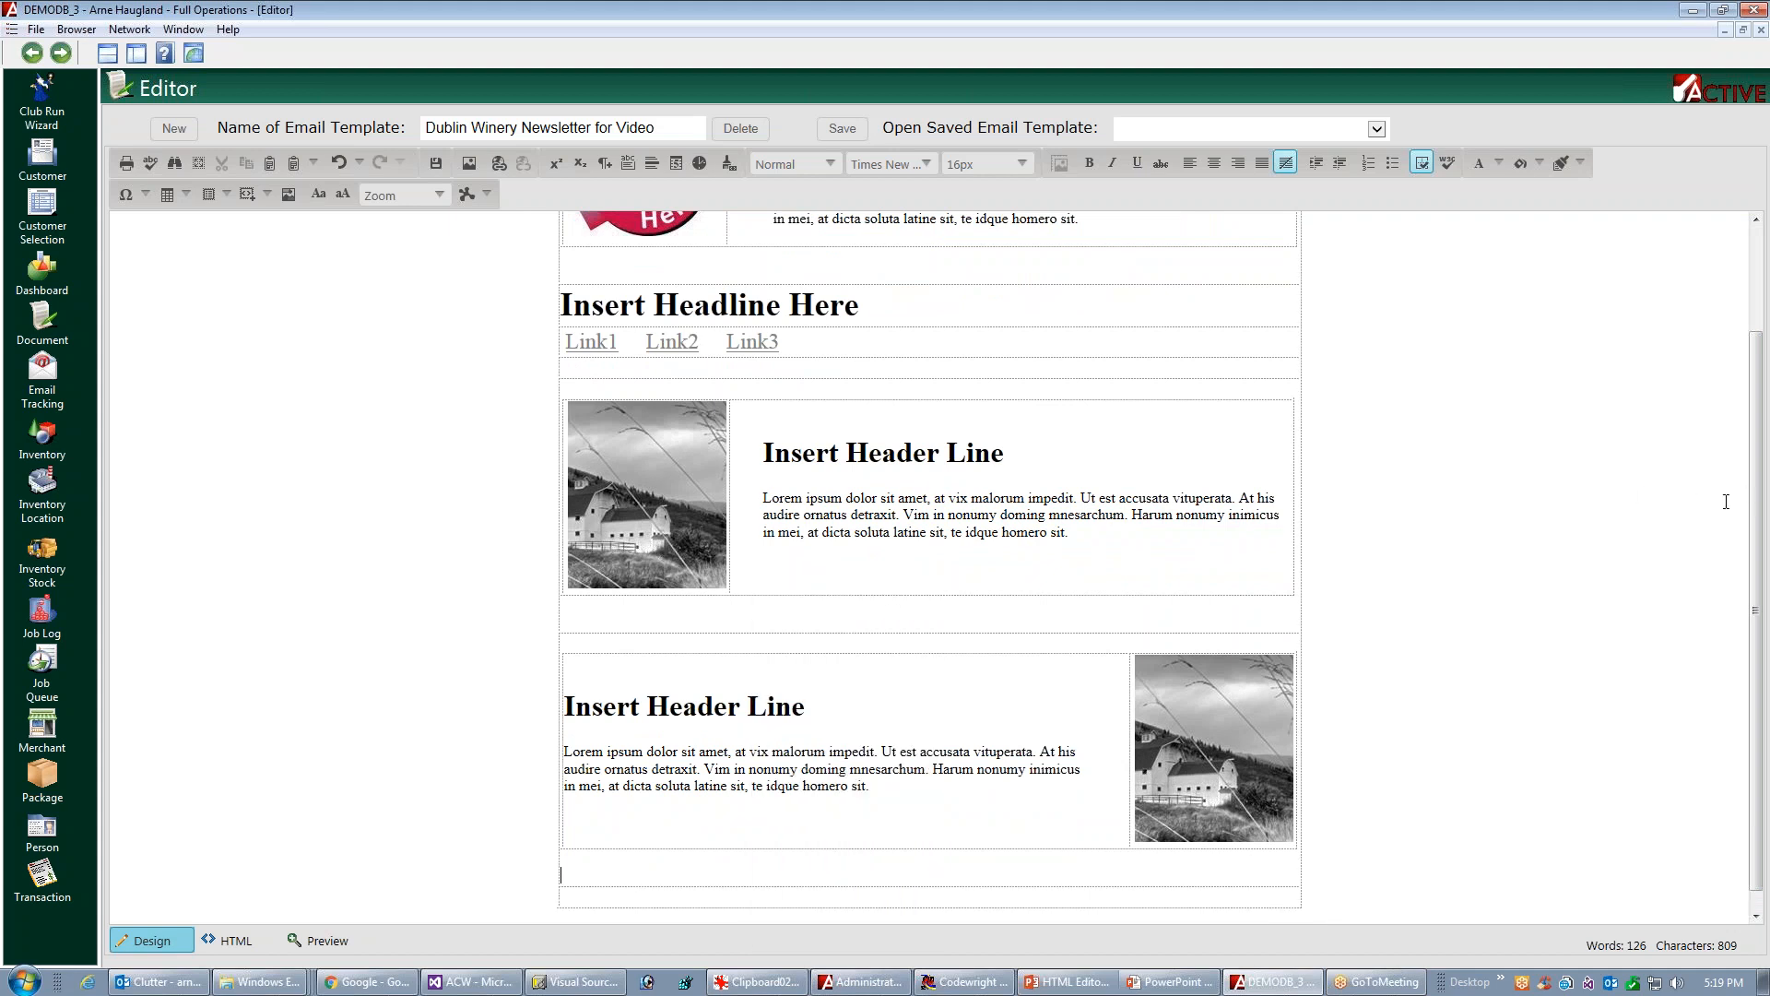
{"action": "left_click_drag", "start_coordinate": [1756, 521], "coordinate": [1756, 550]}
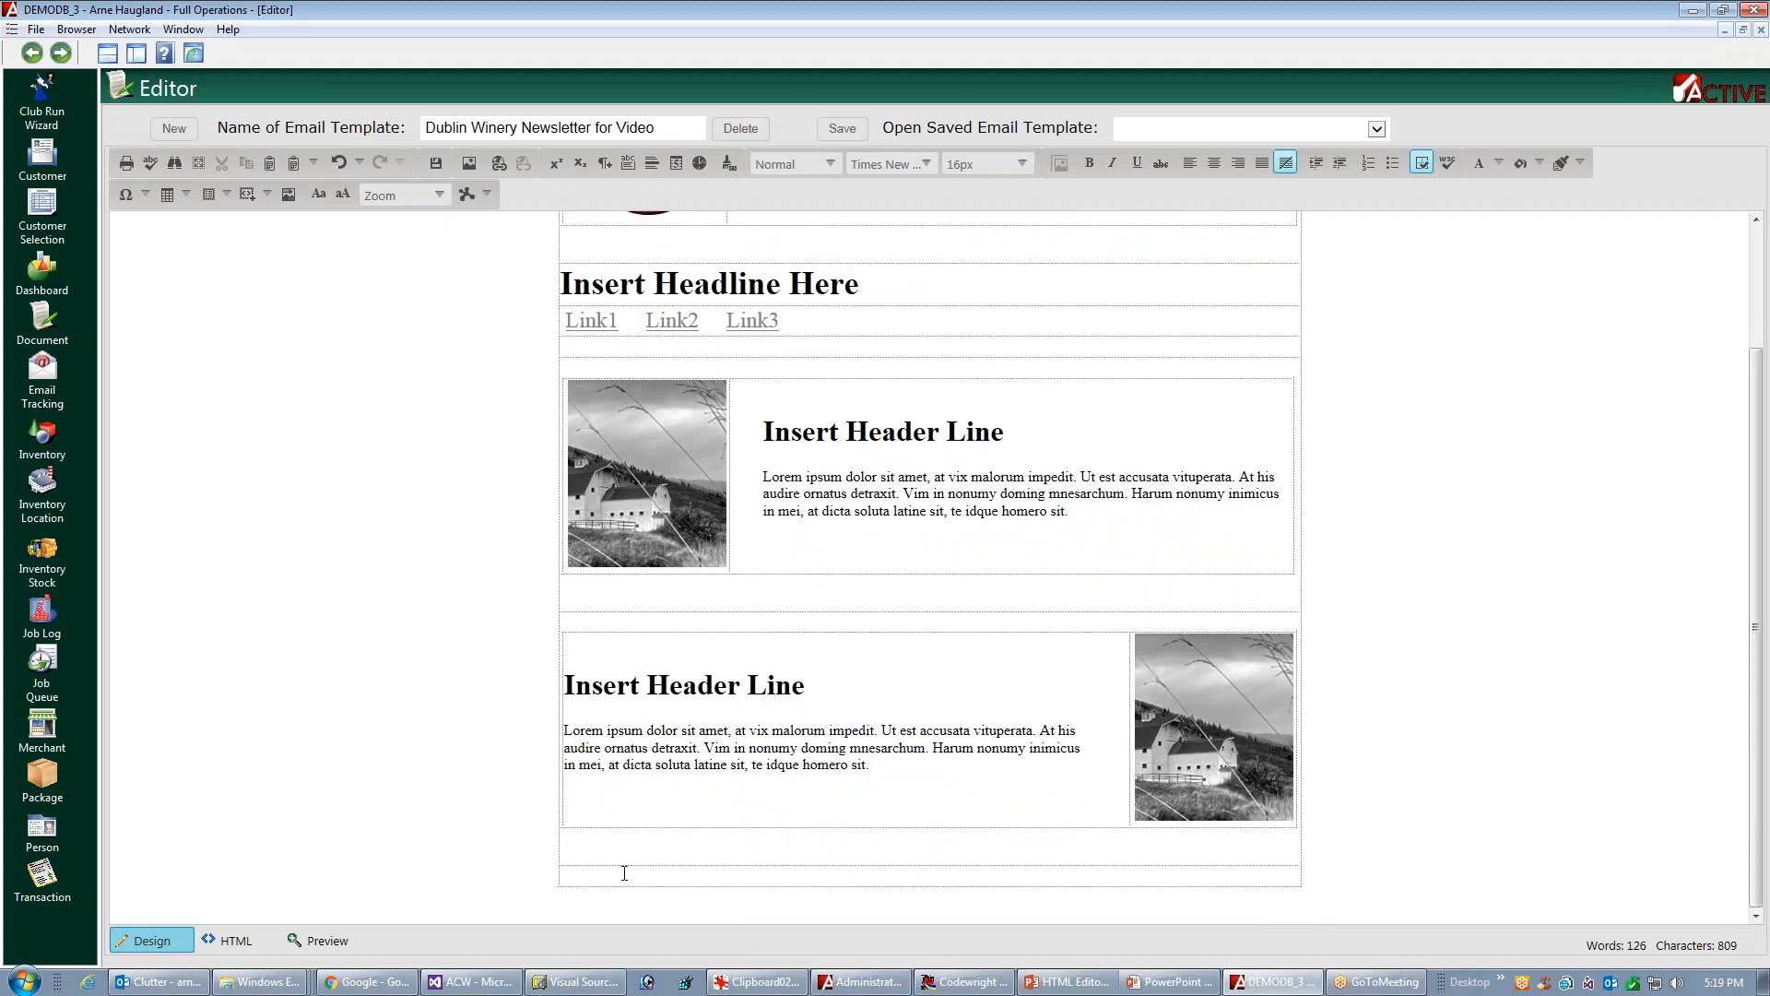
{"action": "left_click", "coordinate": [185, 195]}
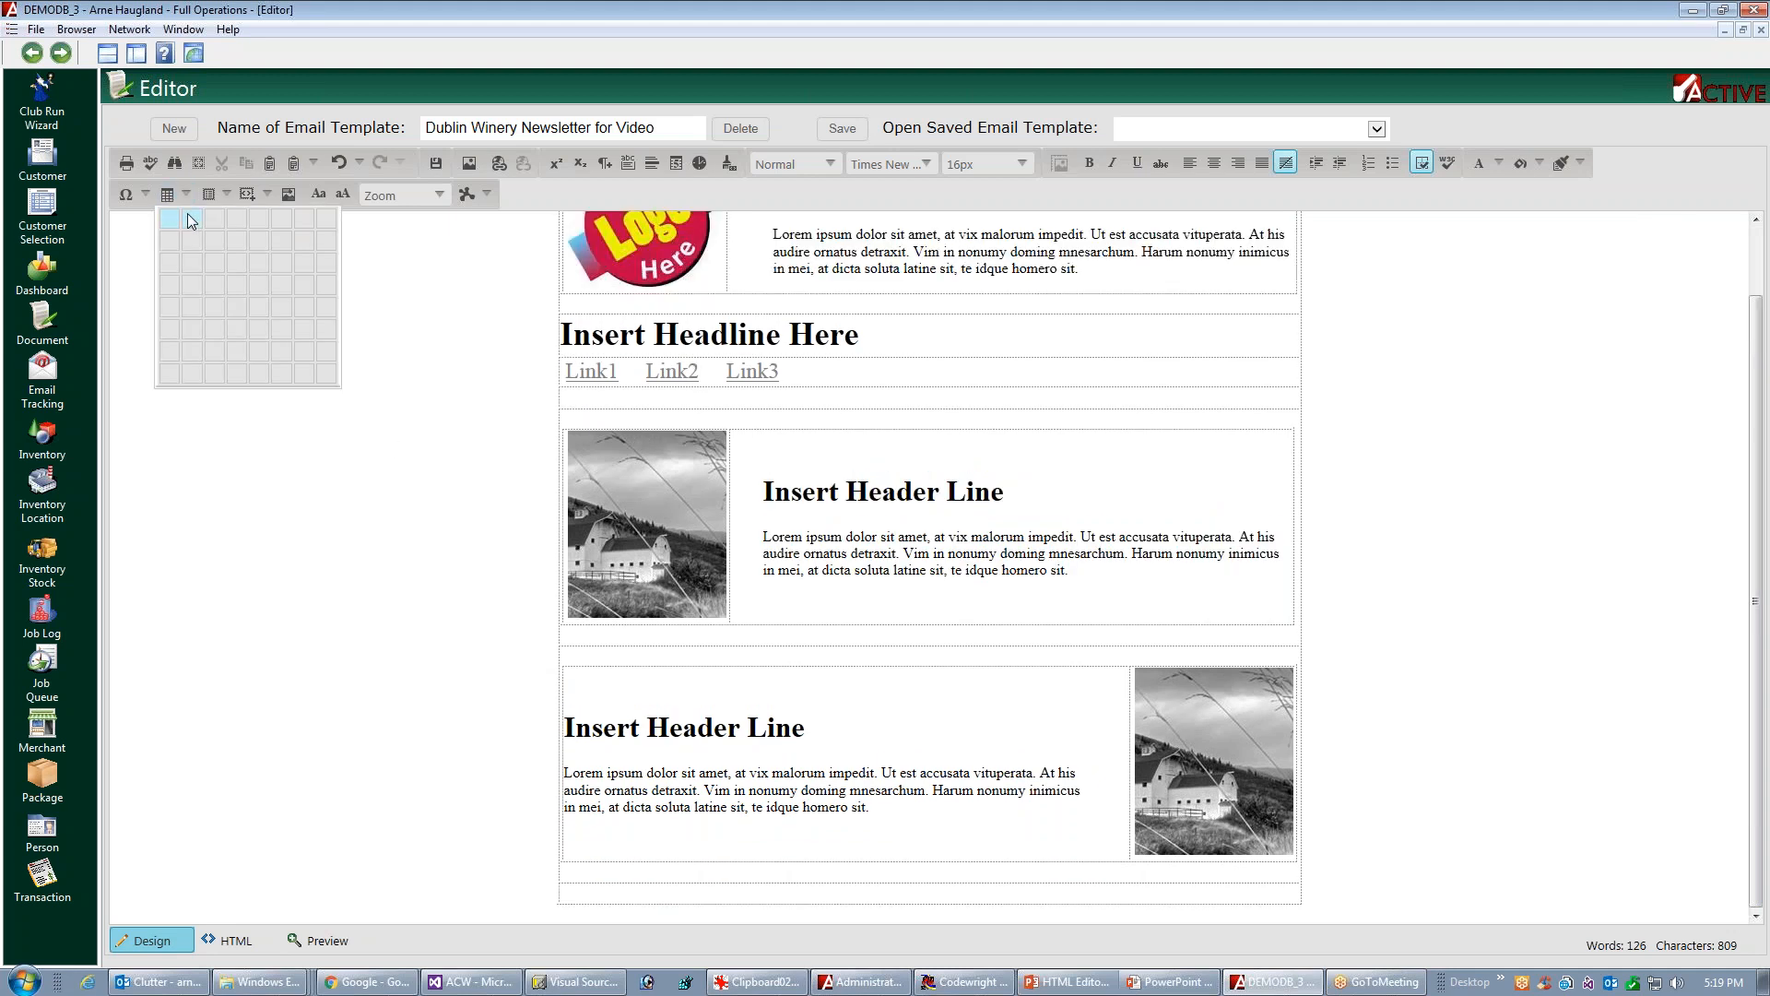
{"action": "left_click", "coordinate": [191, 223]}
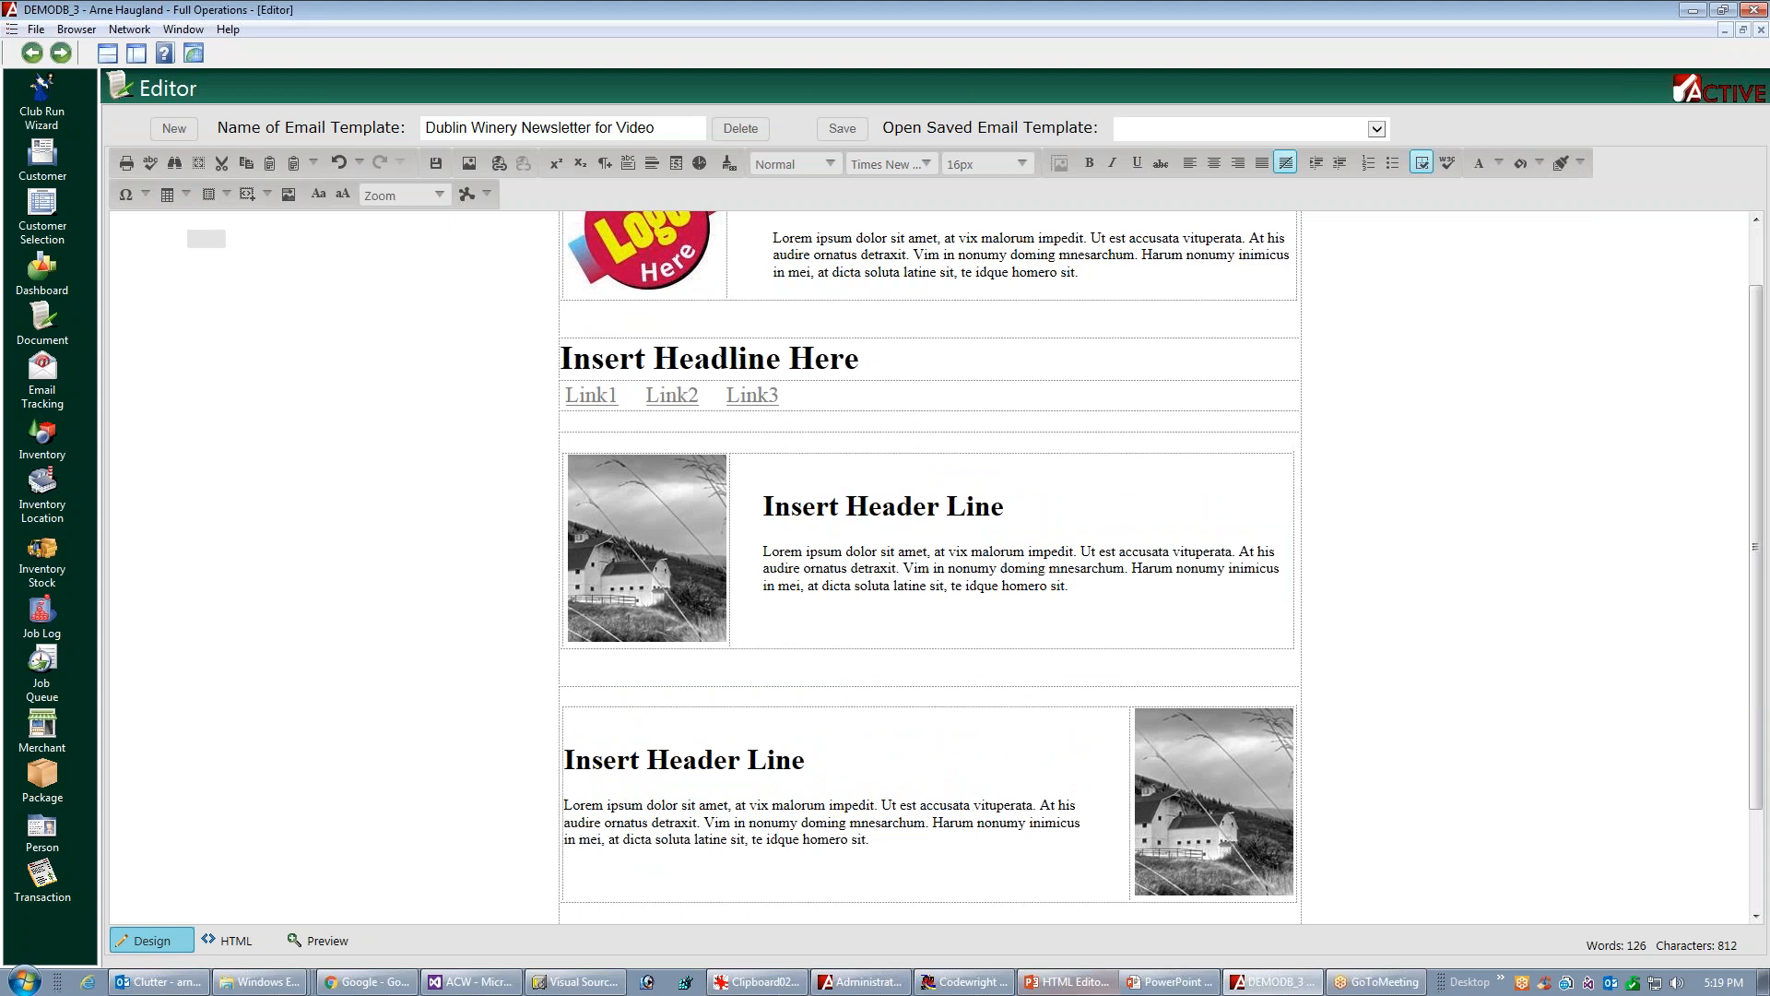
Widen the new table below the second picture block to the full width of the newsletter
{"action": "scroll", "coordinate": [1756, 572], "scroll_direction": "down", "scroll_amount": 3}
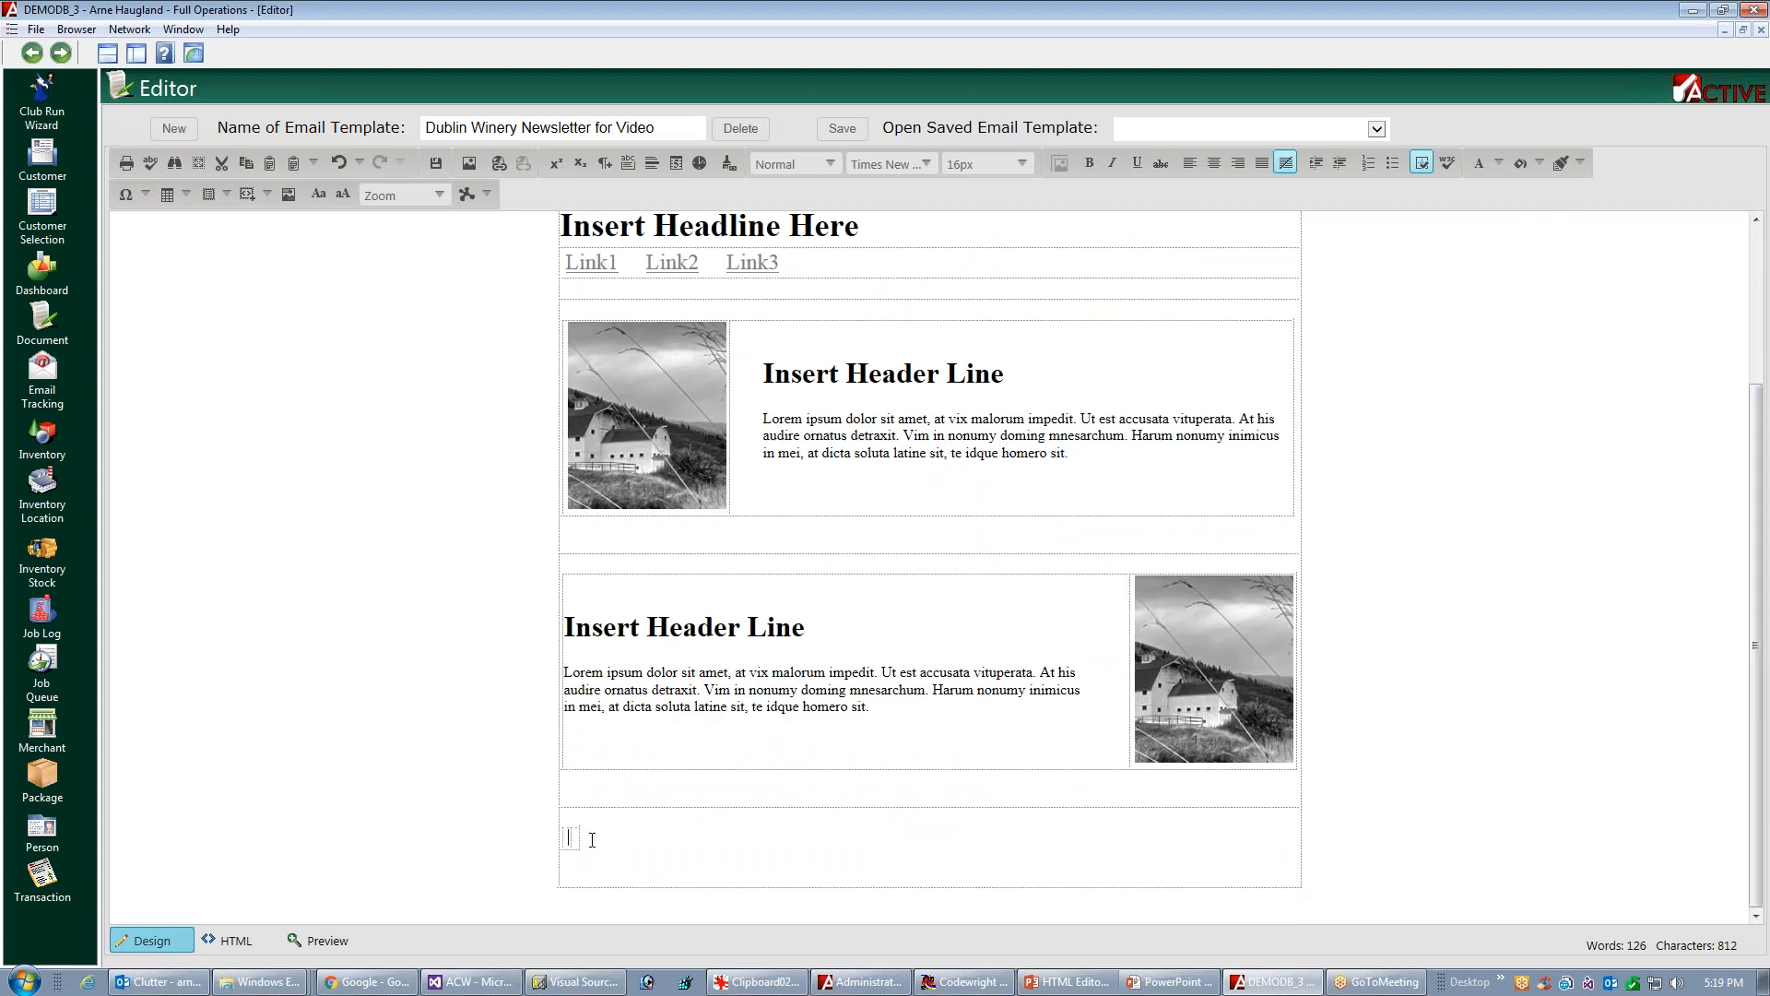
{"action": "left_click", "coordinate": [589, 840]}
{"action": "left_click", "coordinate": [585, 839]}
{"action": "left_click_drag", "start_coordinate": [585, 839], "coordinate": [1299, 843]}
Copy the barn picture from the second block into the left cell of the new table
{"action": "left_click", "coordinate": [698, 840]}
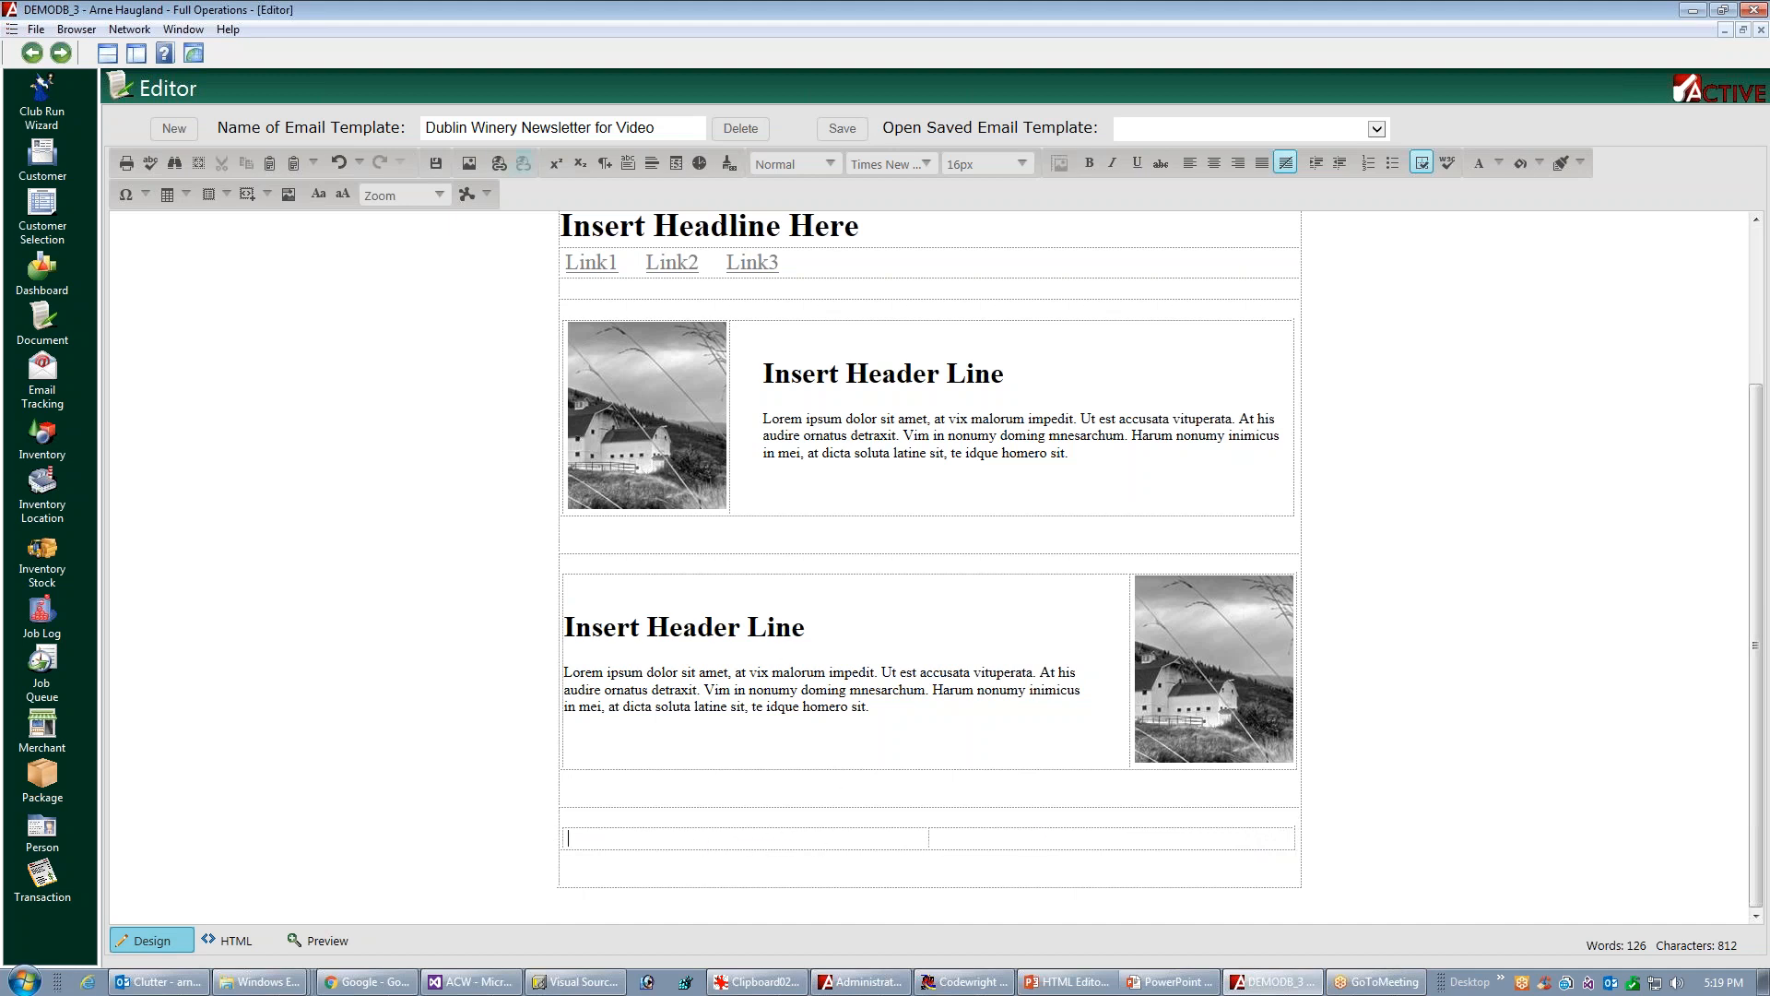
{"action": "left_click", "coordinate": [1203, 686]}
{"action": "key", "text": "ctrl+v"}
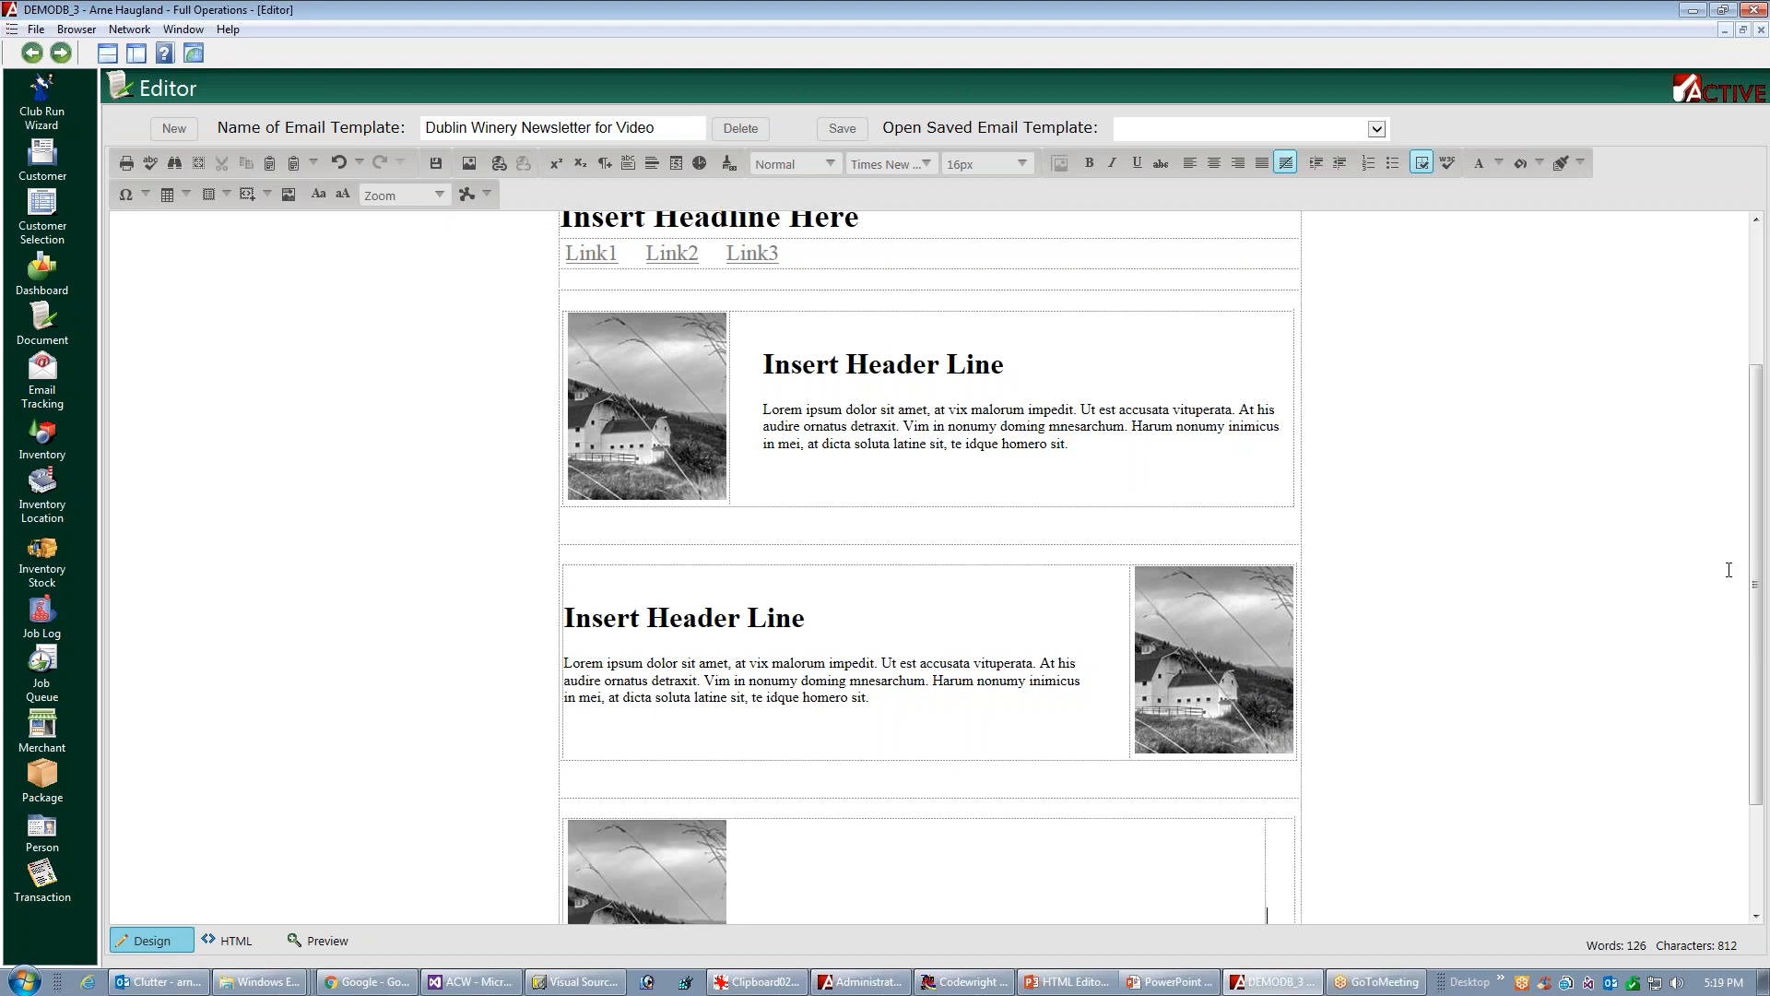
Copy the Lorem ipsum paragraph from the second block into the narrow right cell beside the third barn picture
{"action": "left_click_drag", "start_coordinate": [1756, 578], "coordinate": [1757, 681]}
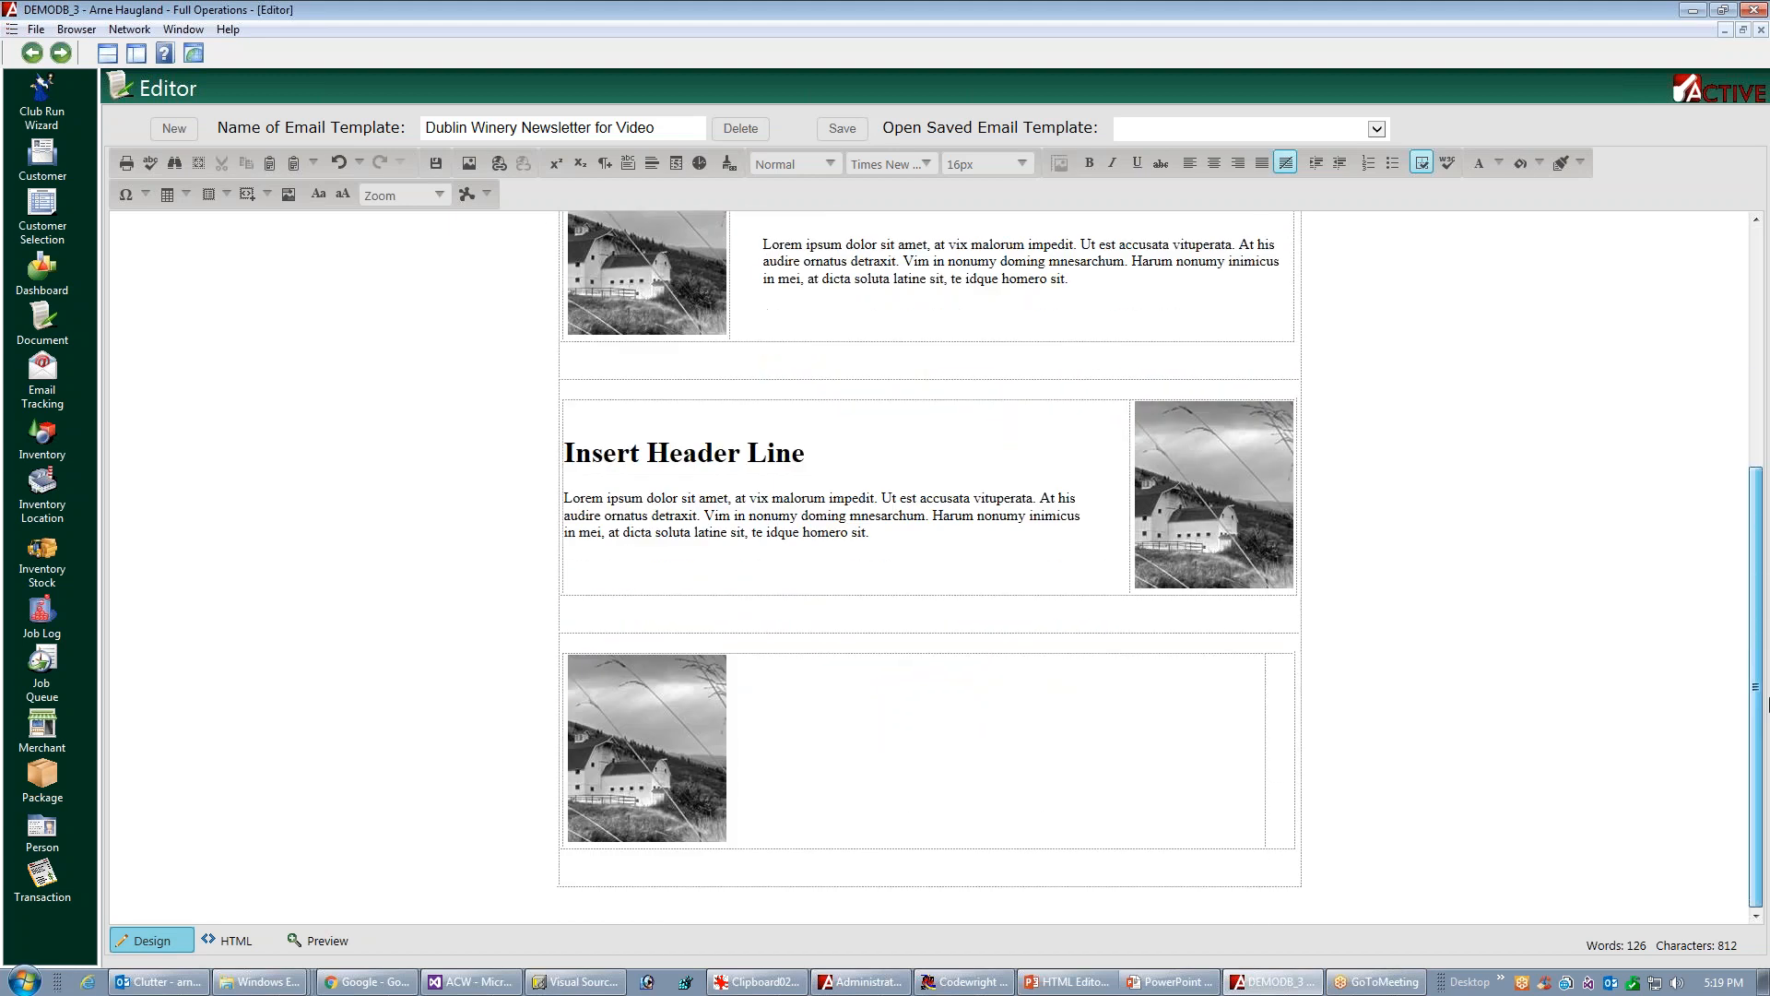
{"action": "triple_click", "coordinate": [791, 518]}
{"action": "key", "text": "ctrl+c"}
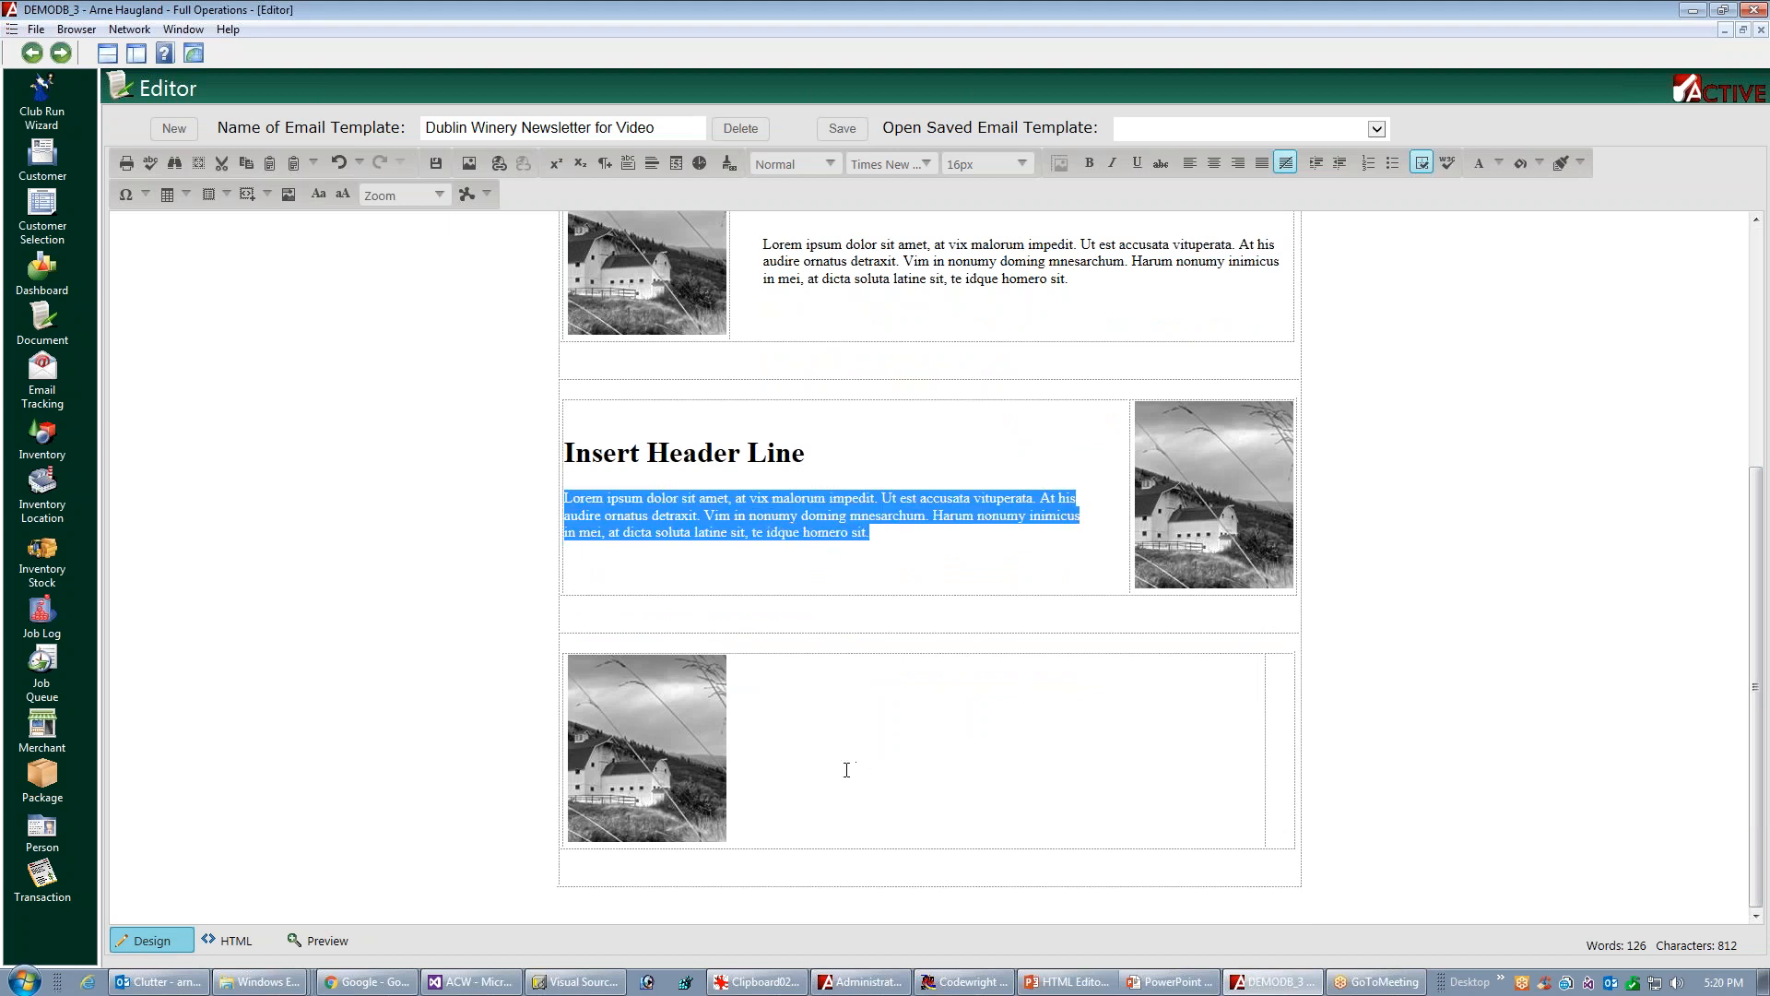
{"action": "left_click", "coordinate": [1269, 738]}
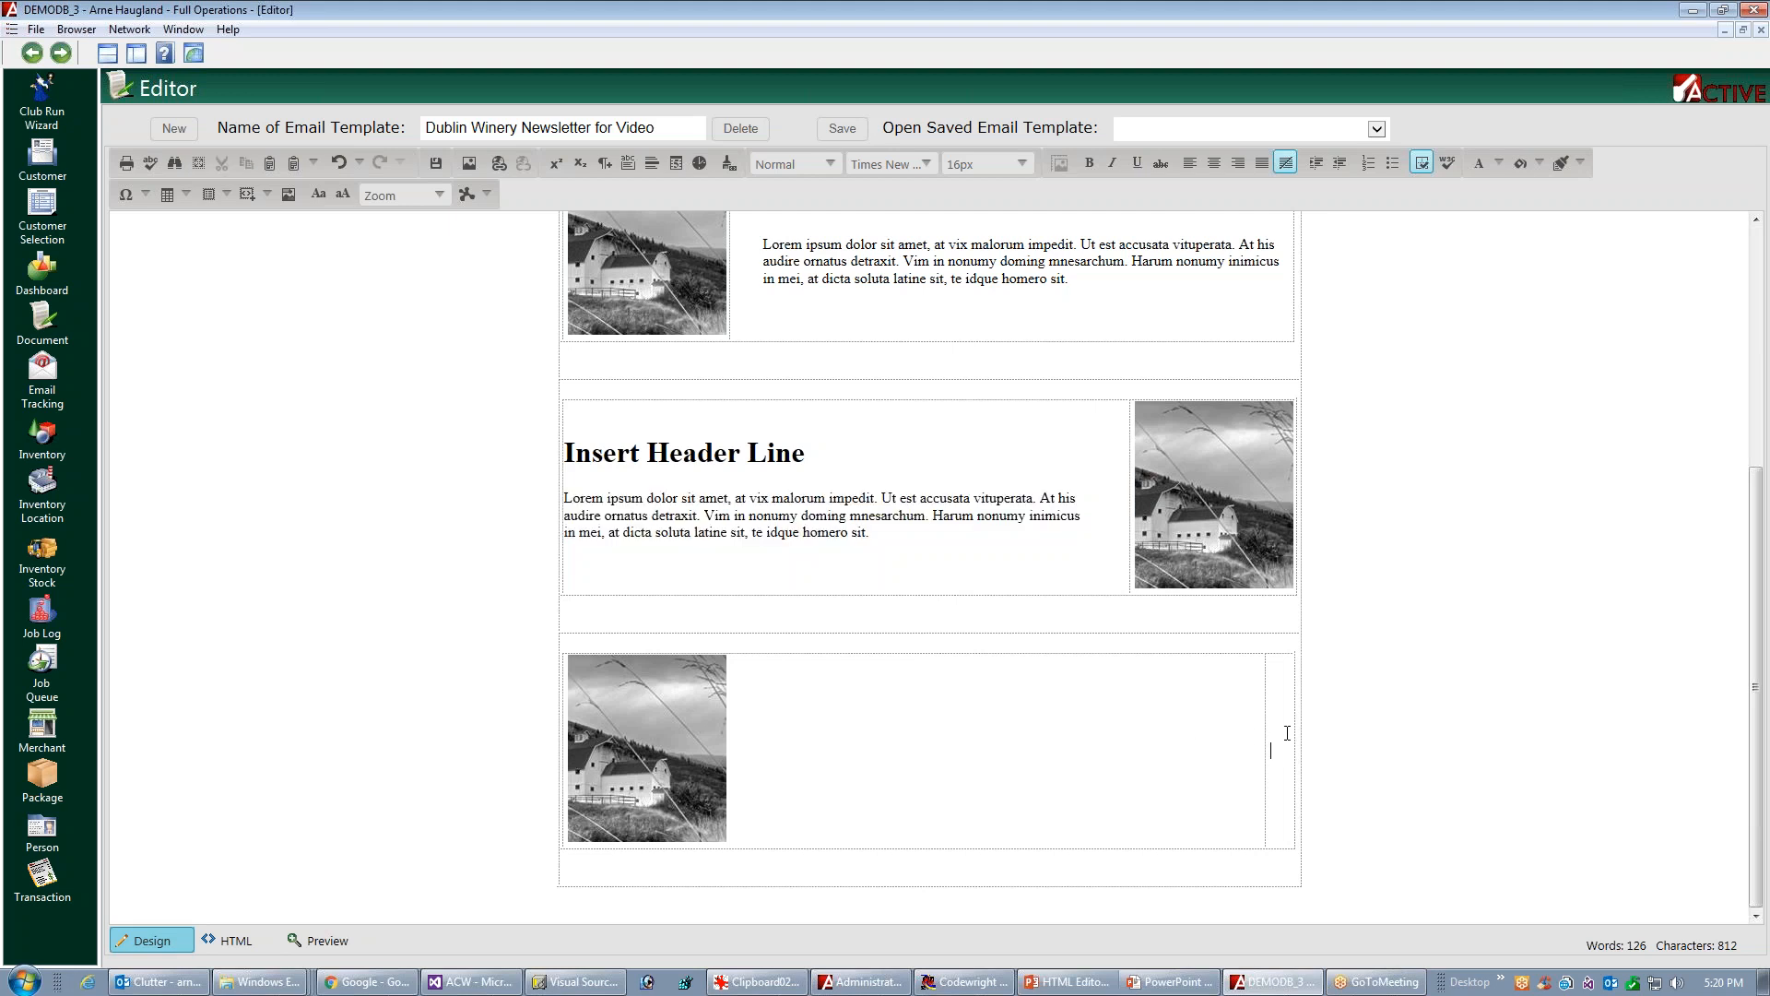
{"action": "key", "text": "ctrl+v"}
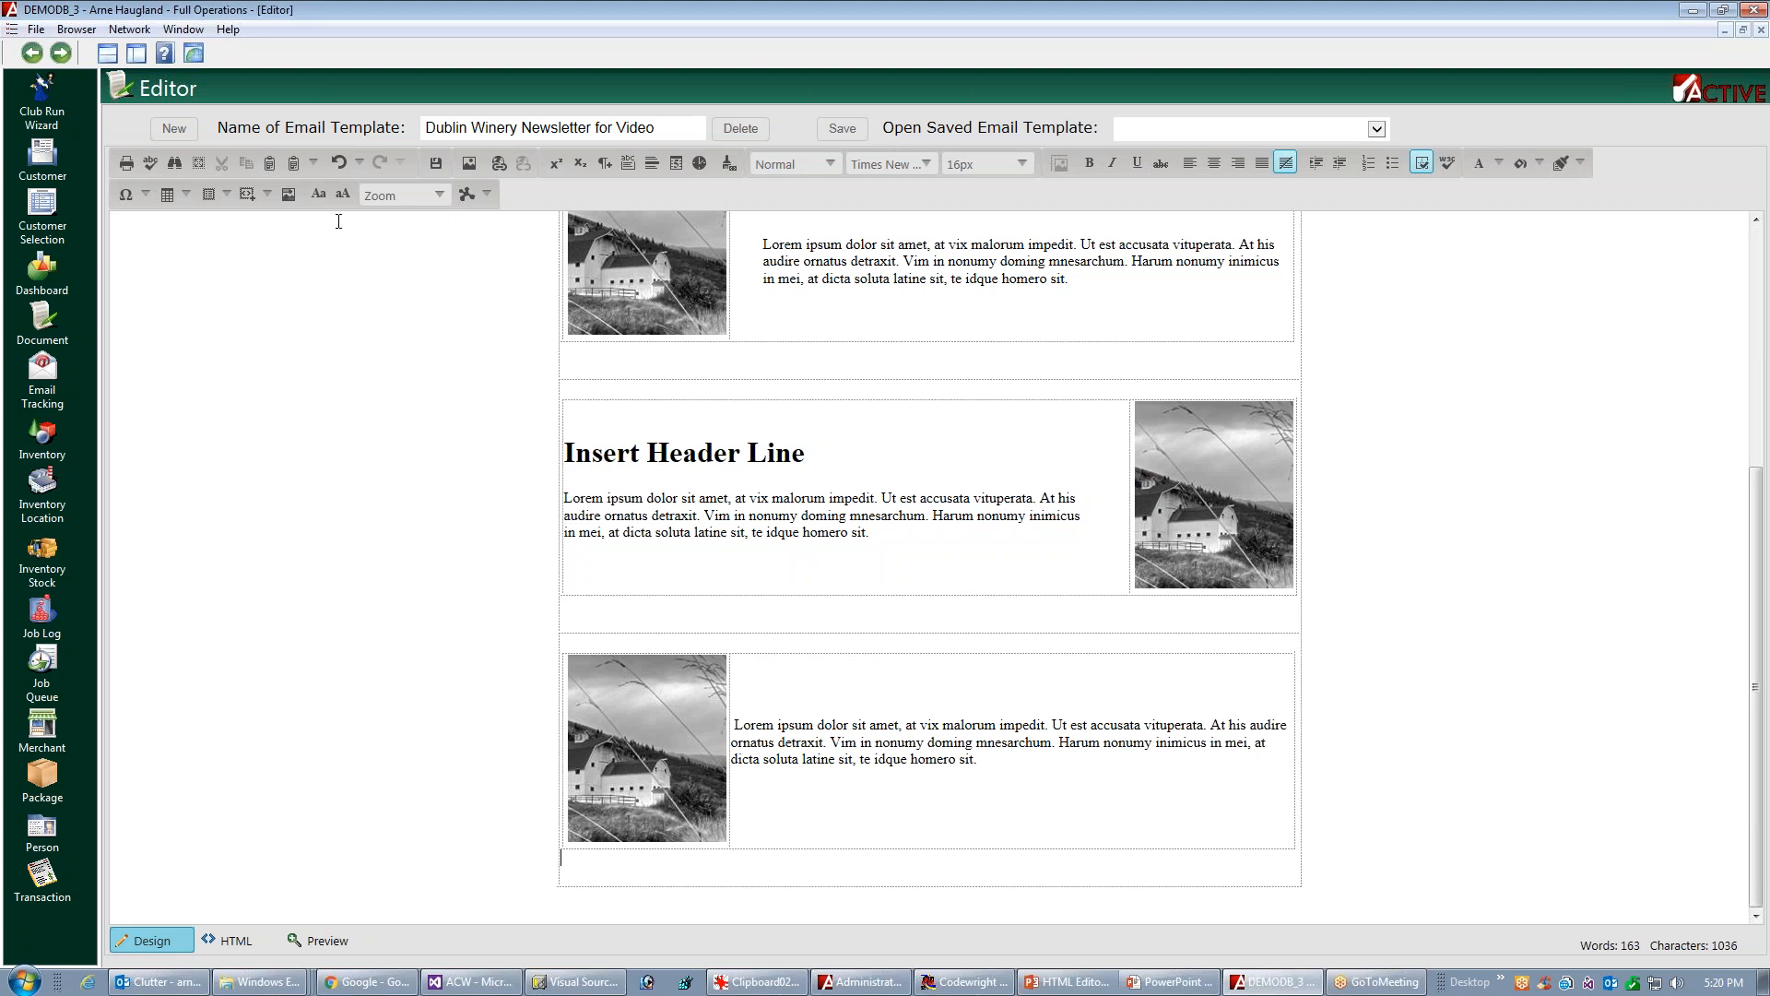
Undo the paste of the paragraph beside the third barn picture and redo it
{"action": "left_click", "coordinate": [361, 163]}
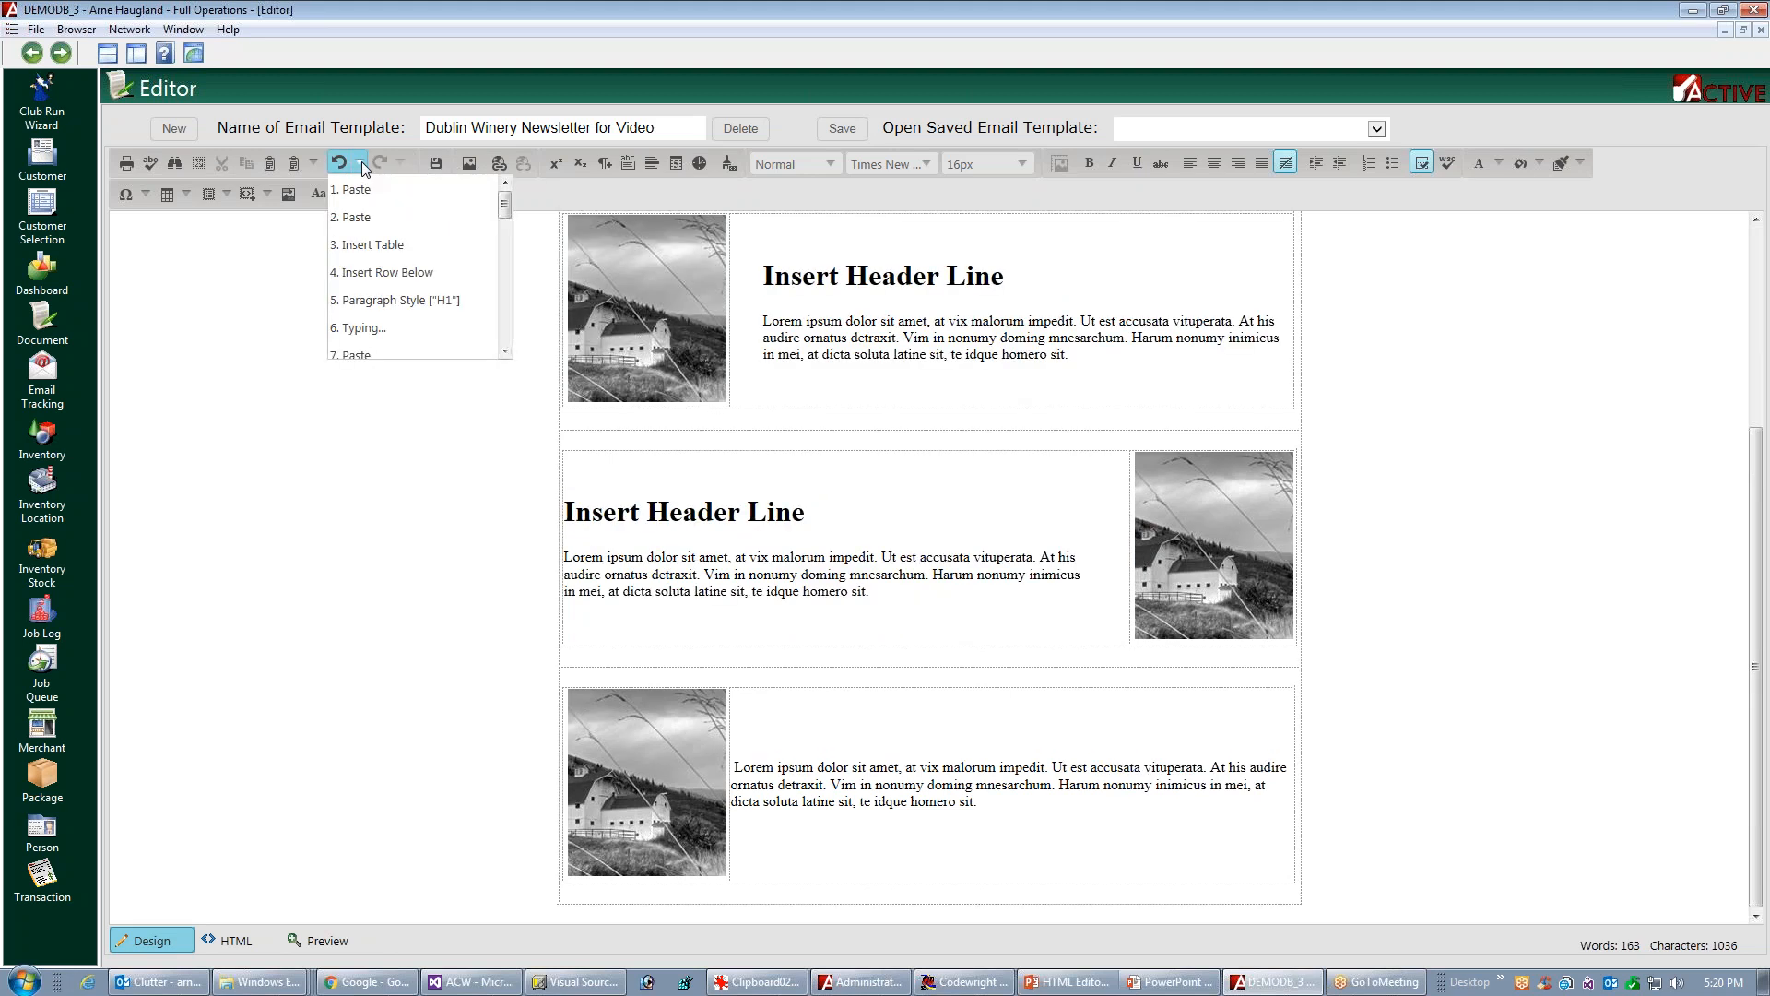
{"action": "left_click", "coordinate": [343, 163]}
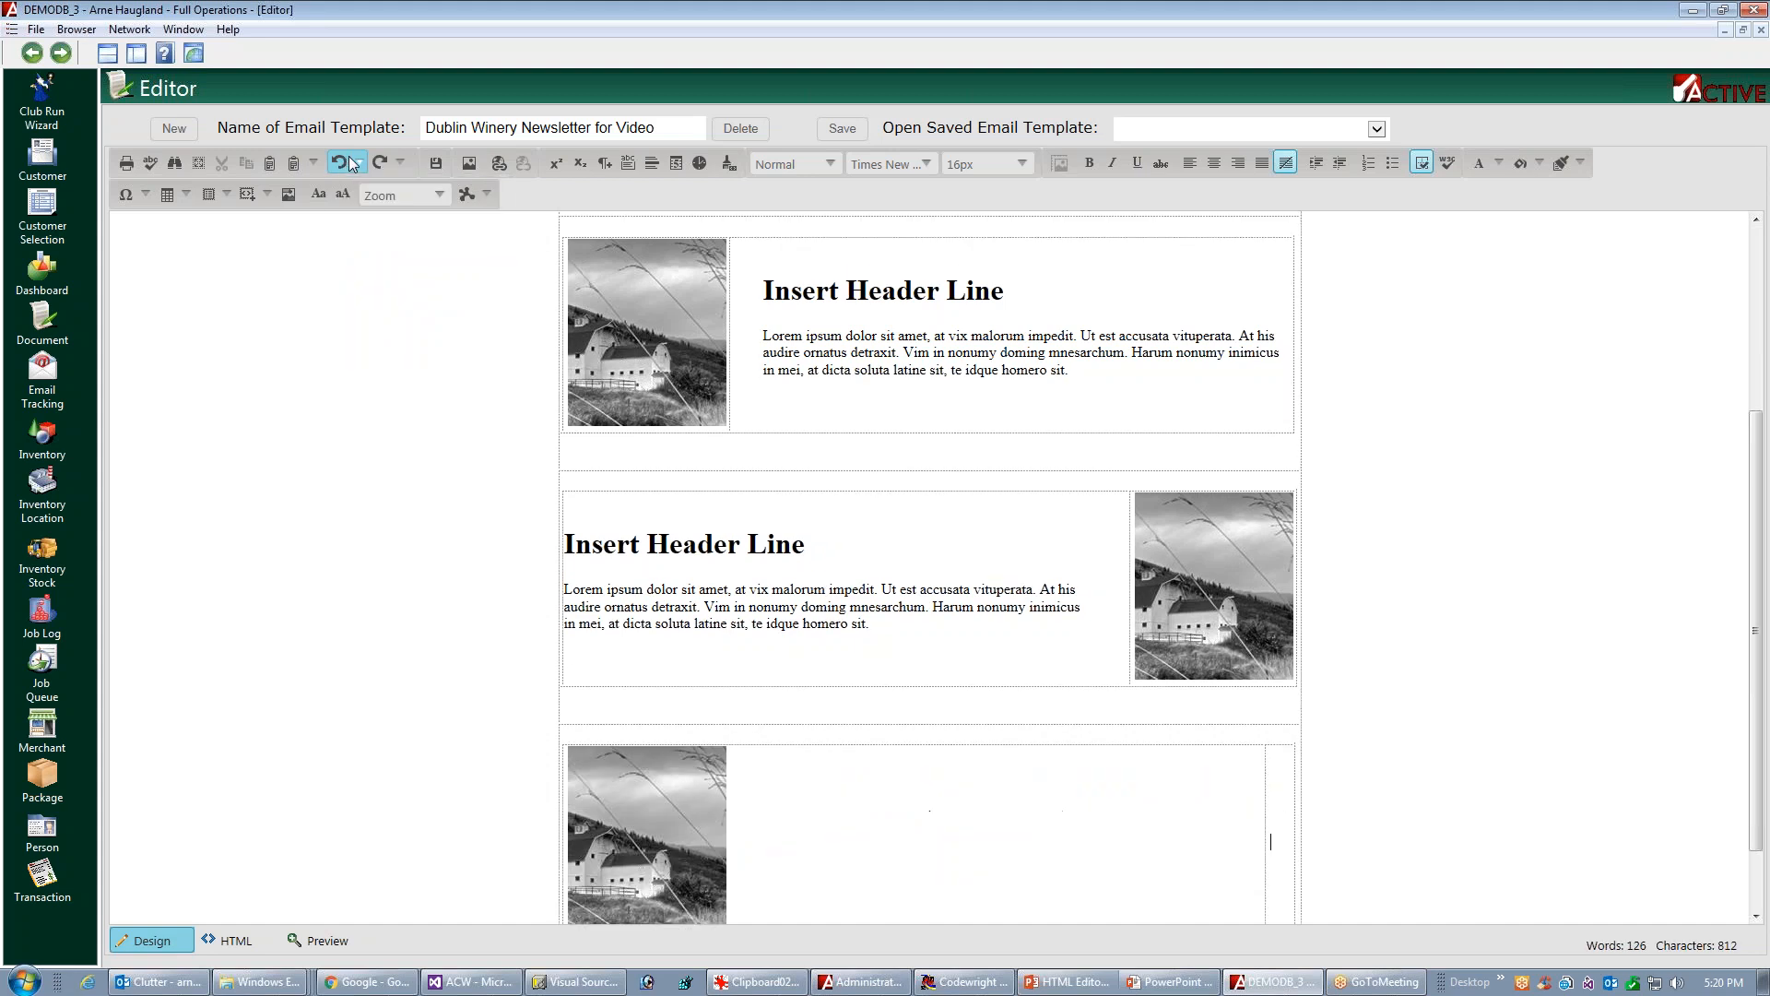
{"action": "left_click_drag", "start_coordinate": [1757, 553], "coordinate": [1767, 656]}
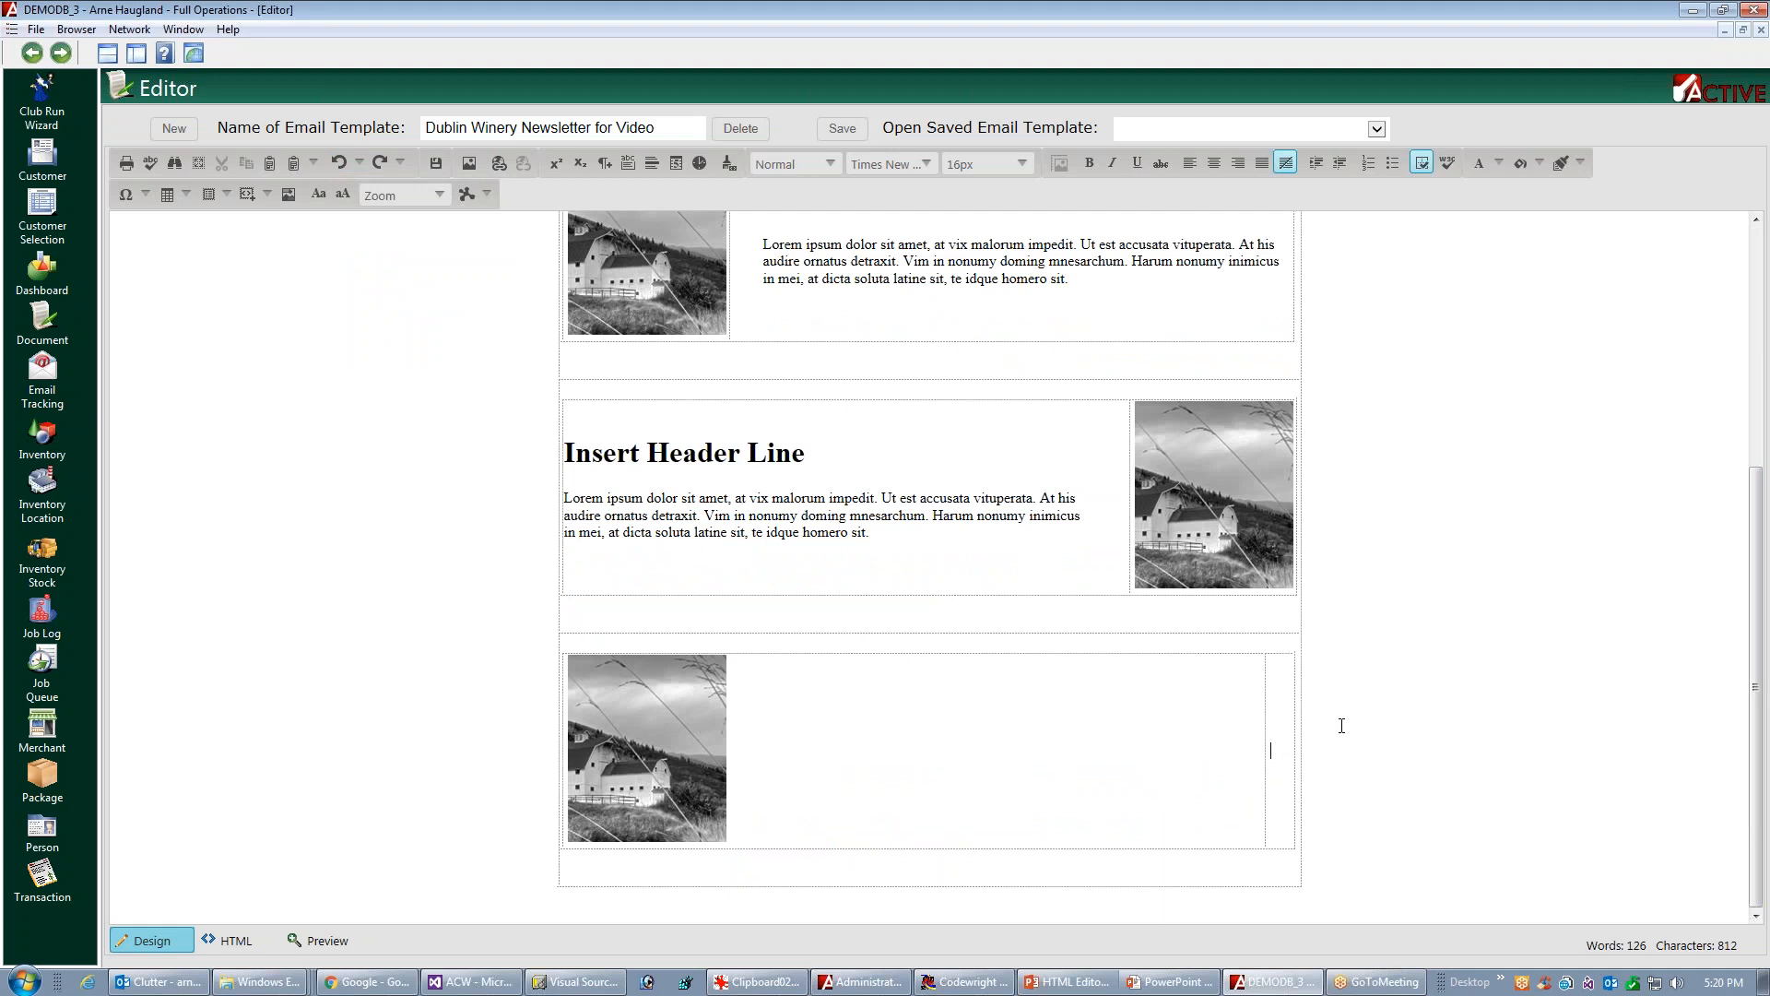
{"action": "left_click", "coordinate": [386, 163]}
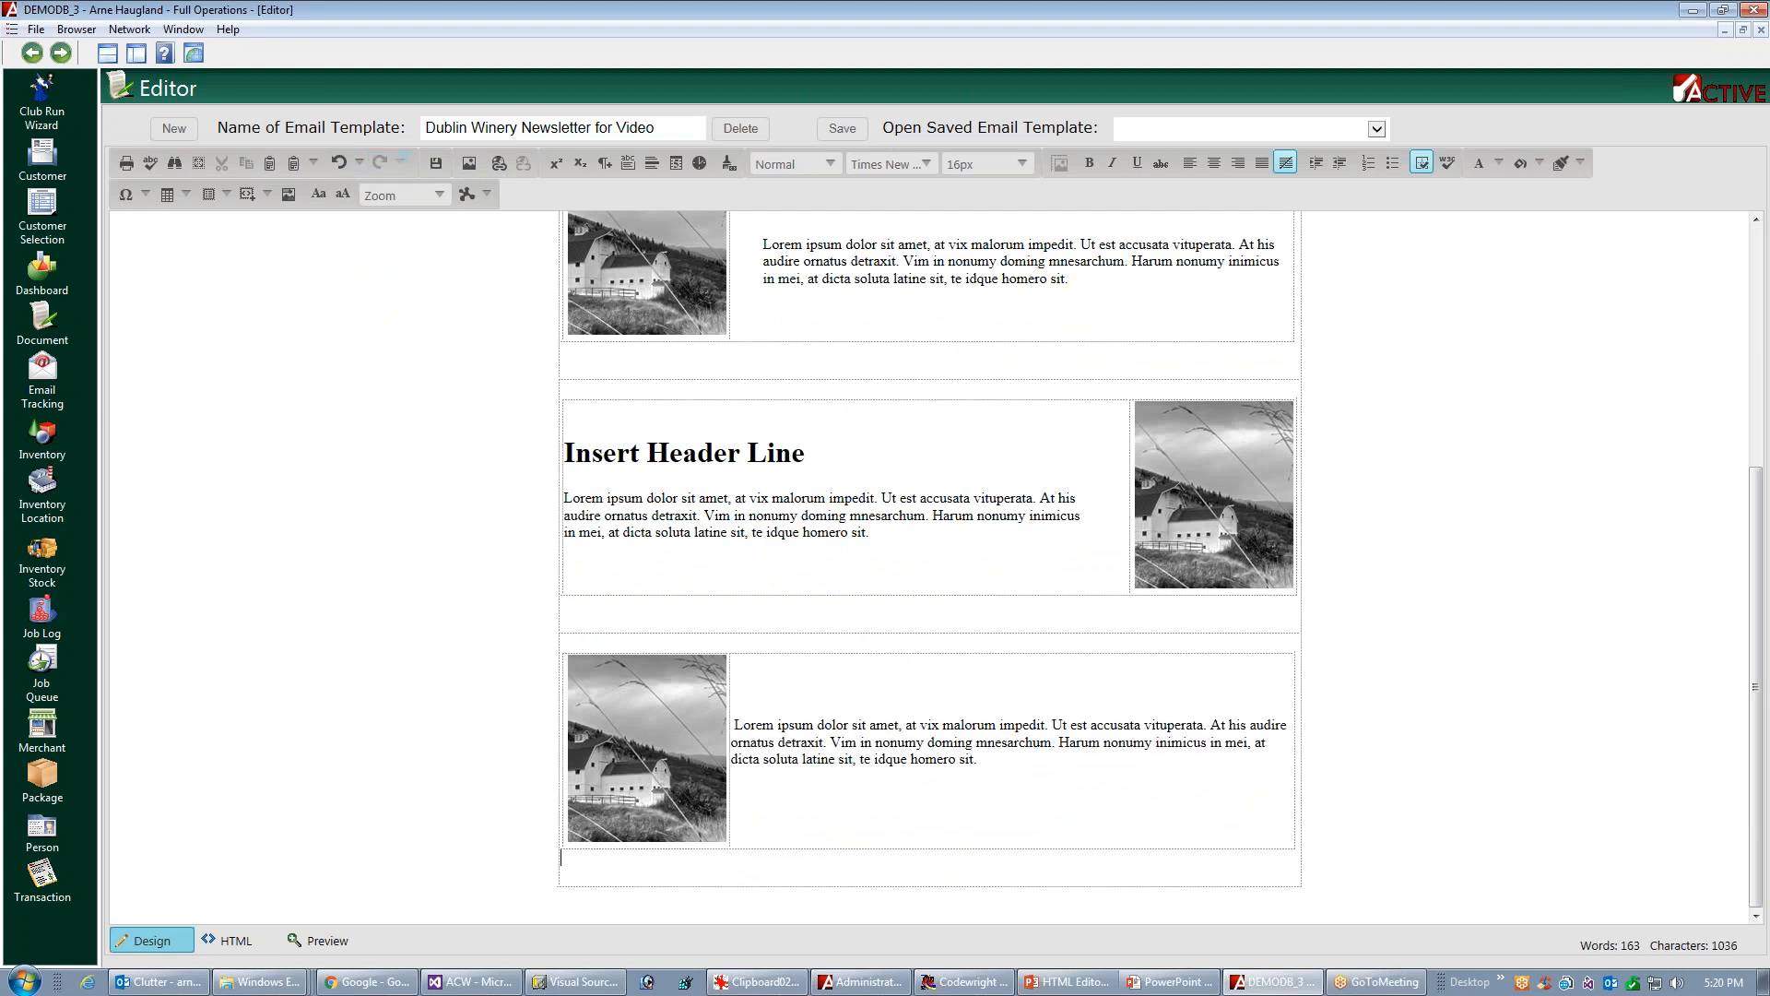
Set a left padding of 36 px on the text cell beside the third barn picture
{"action": "right_click", "coordinate": [1065, 794]}
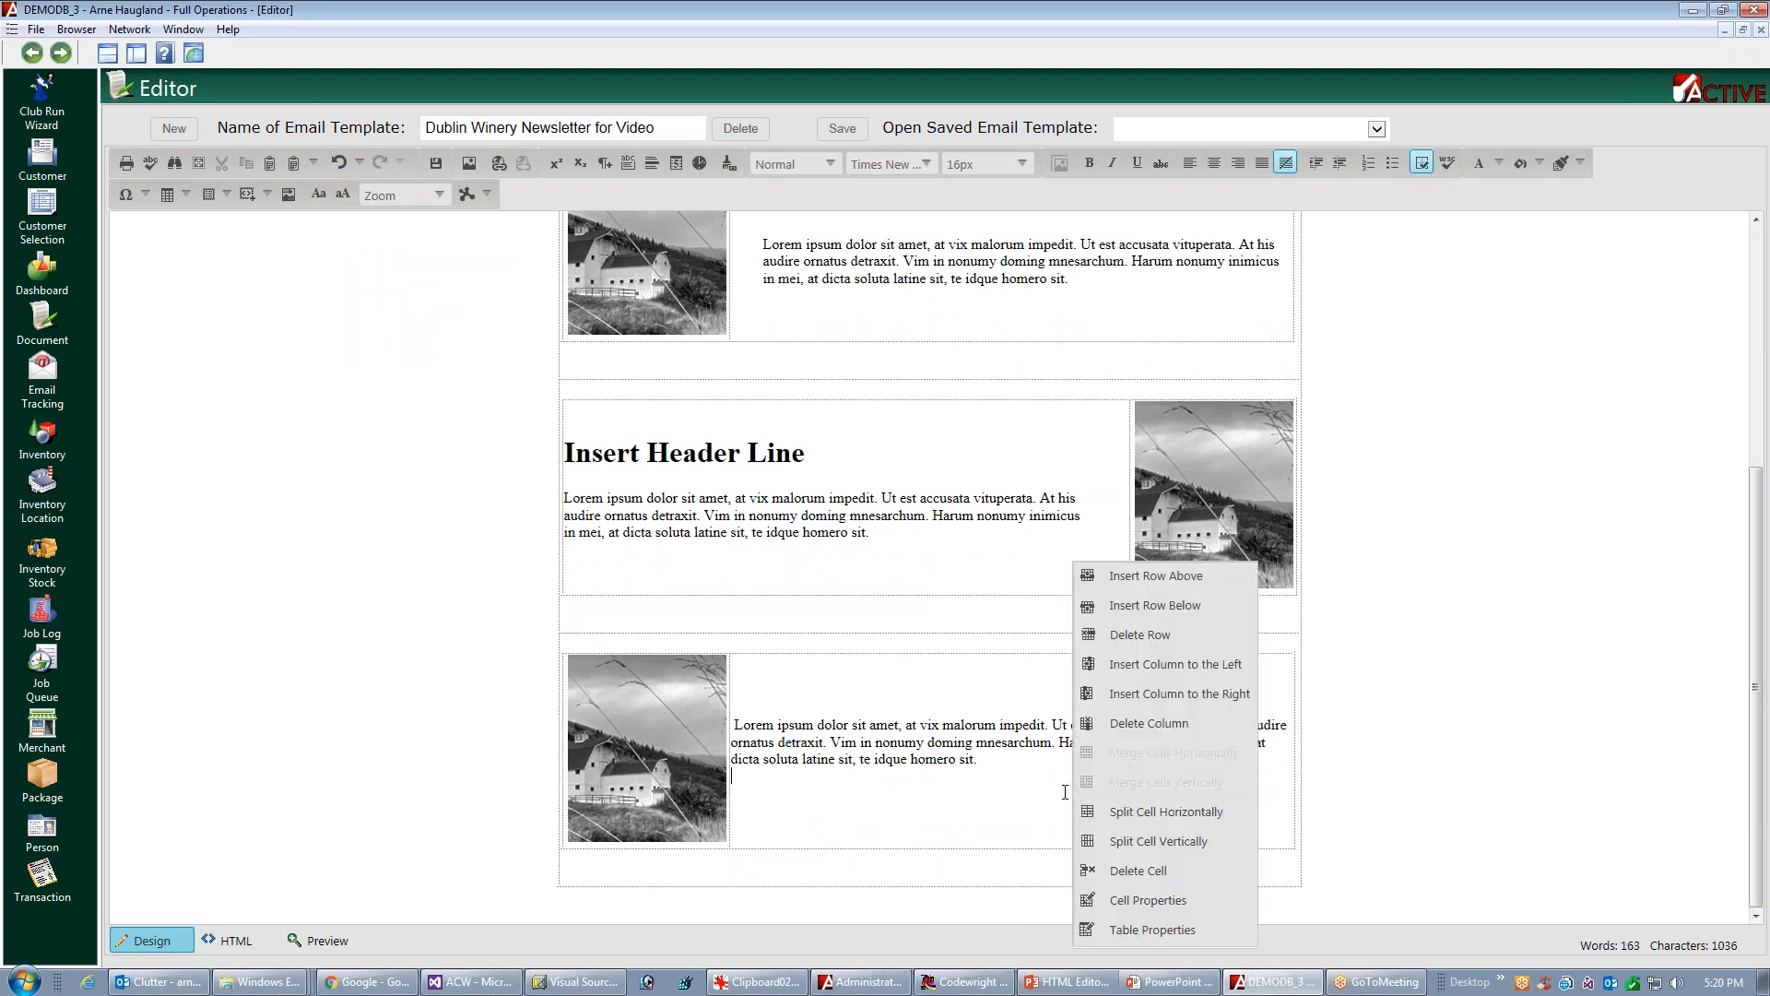
{"action": "left_click", "coordinate": [1163, 899]}
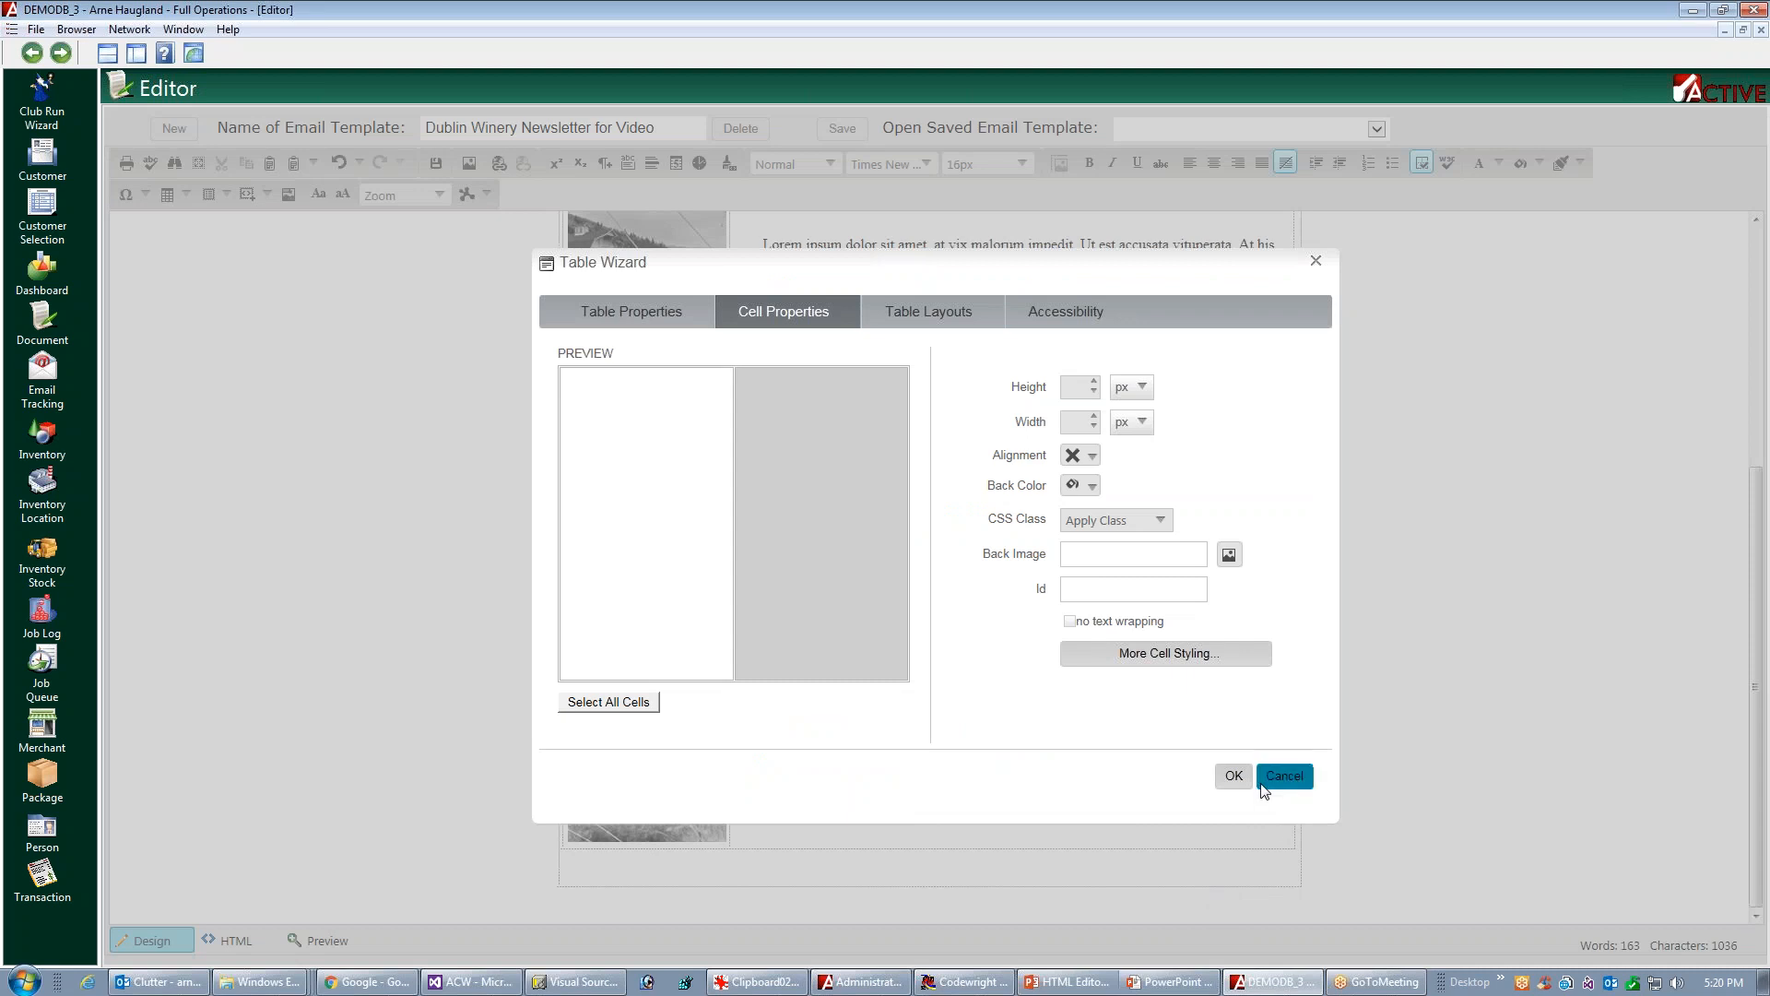
{"action": "left_click", "coordinate": [1153, 649]}
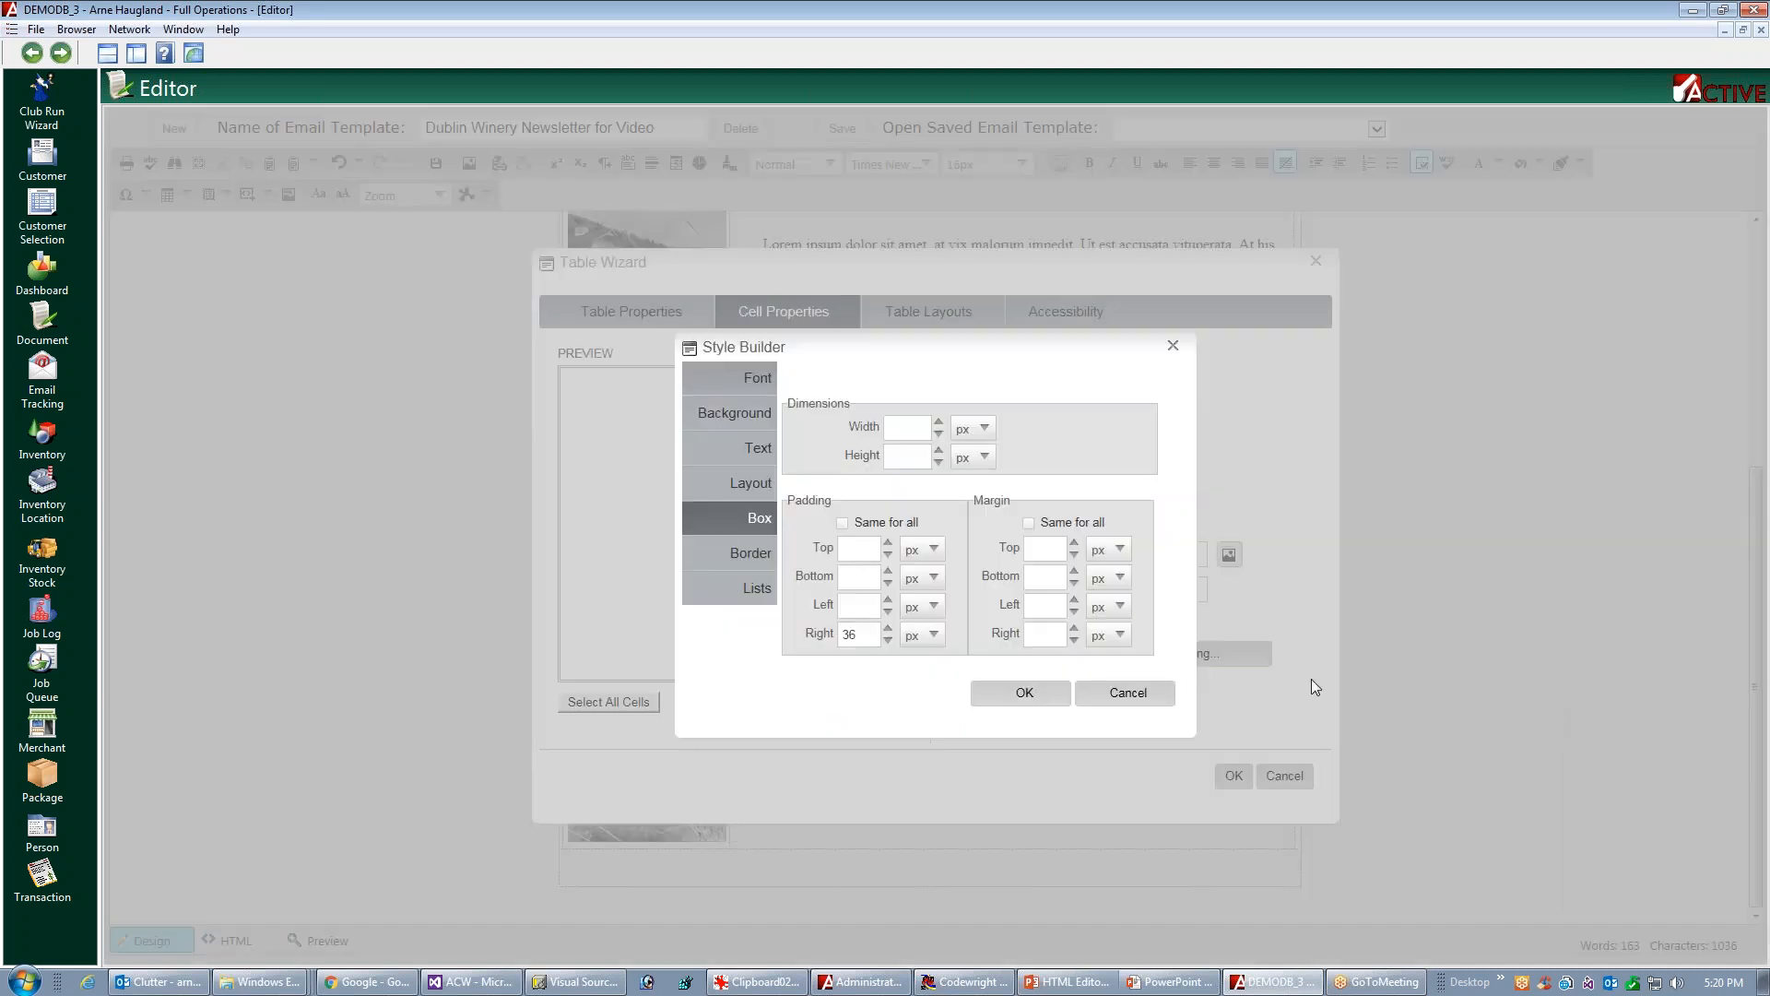
{"action": "left_click", "coordinate": [858, 606]}
{"action": "type", "text": "36"}
{"action": "left_click", "coordinate": [1118, 690]}
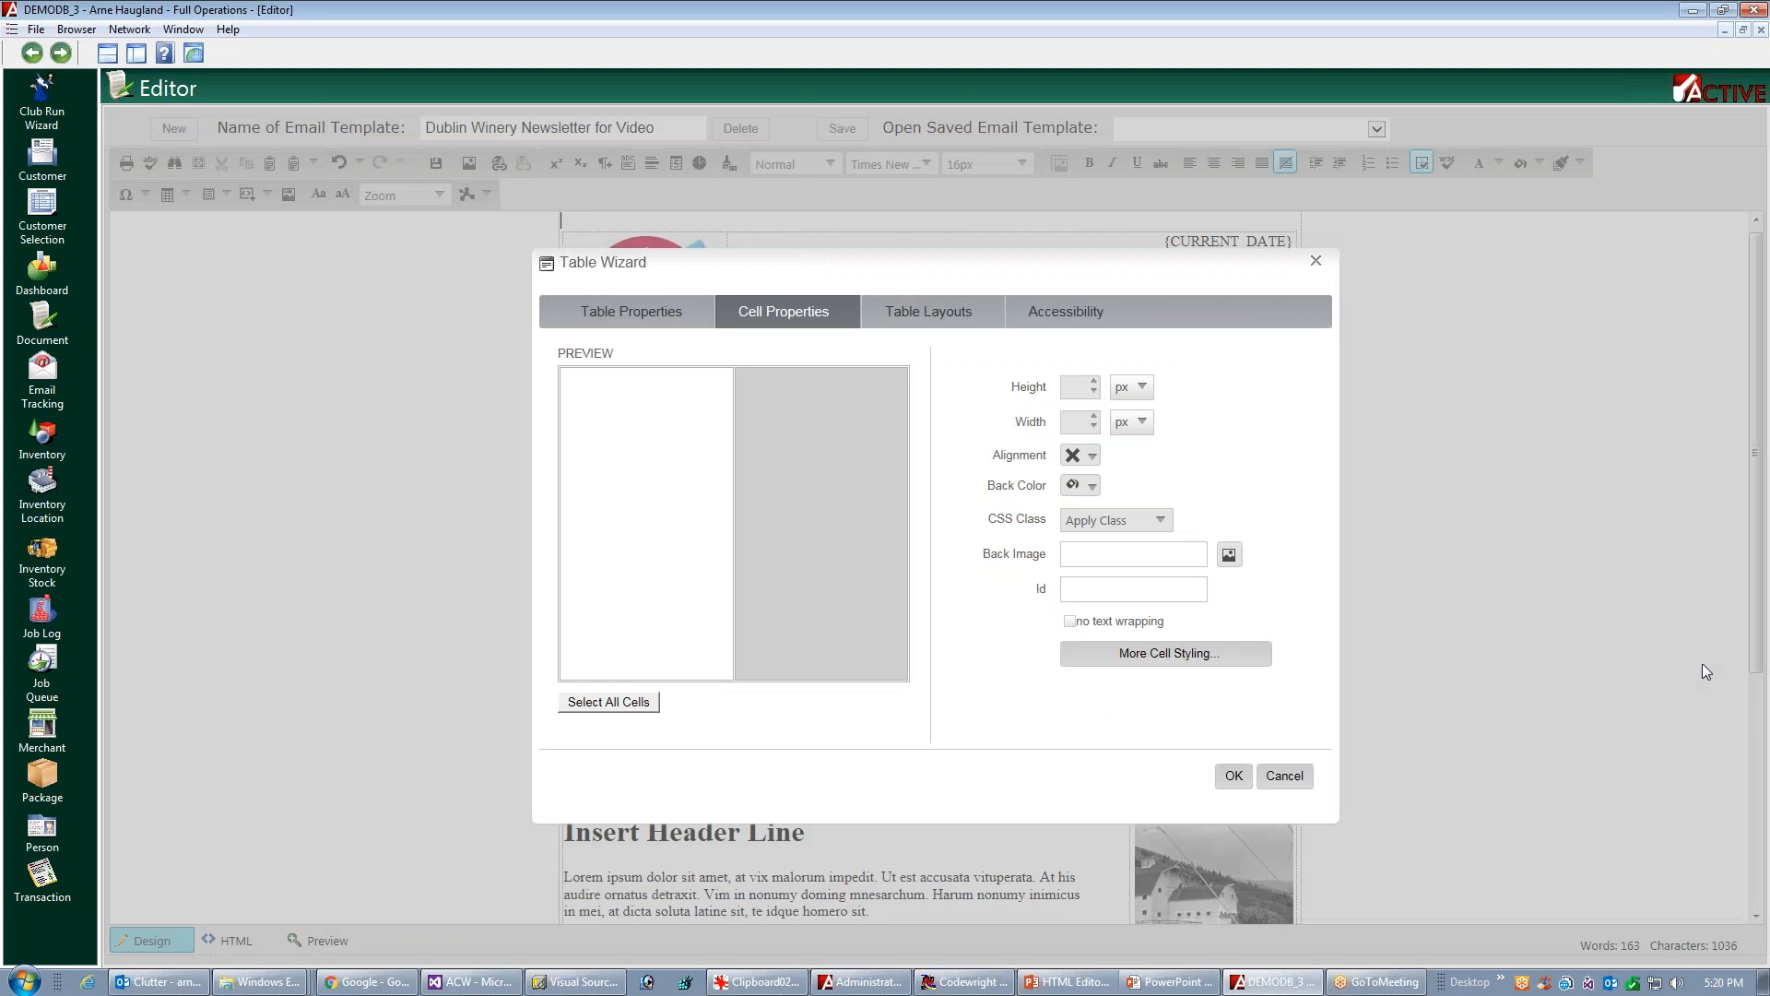
{"action": "left_click", "coordinate": [1233, 775]}
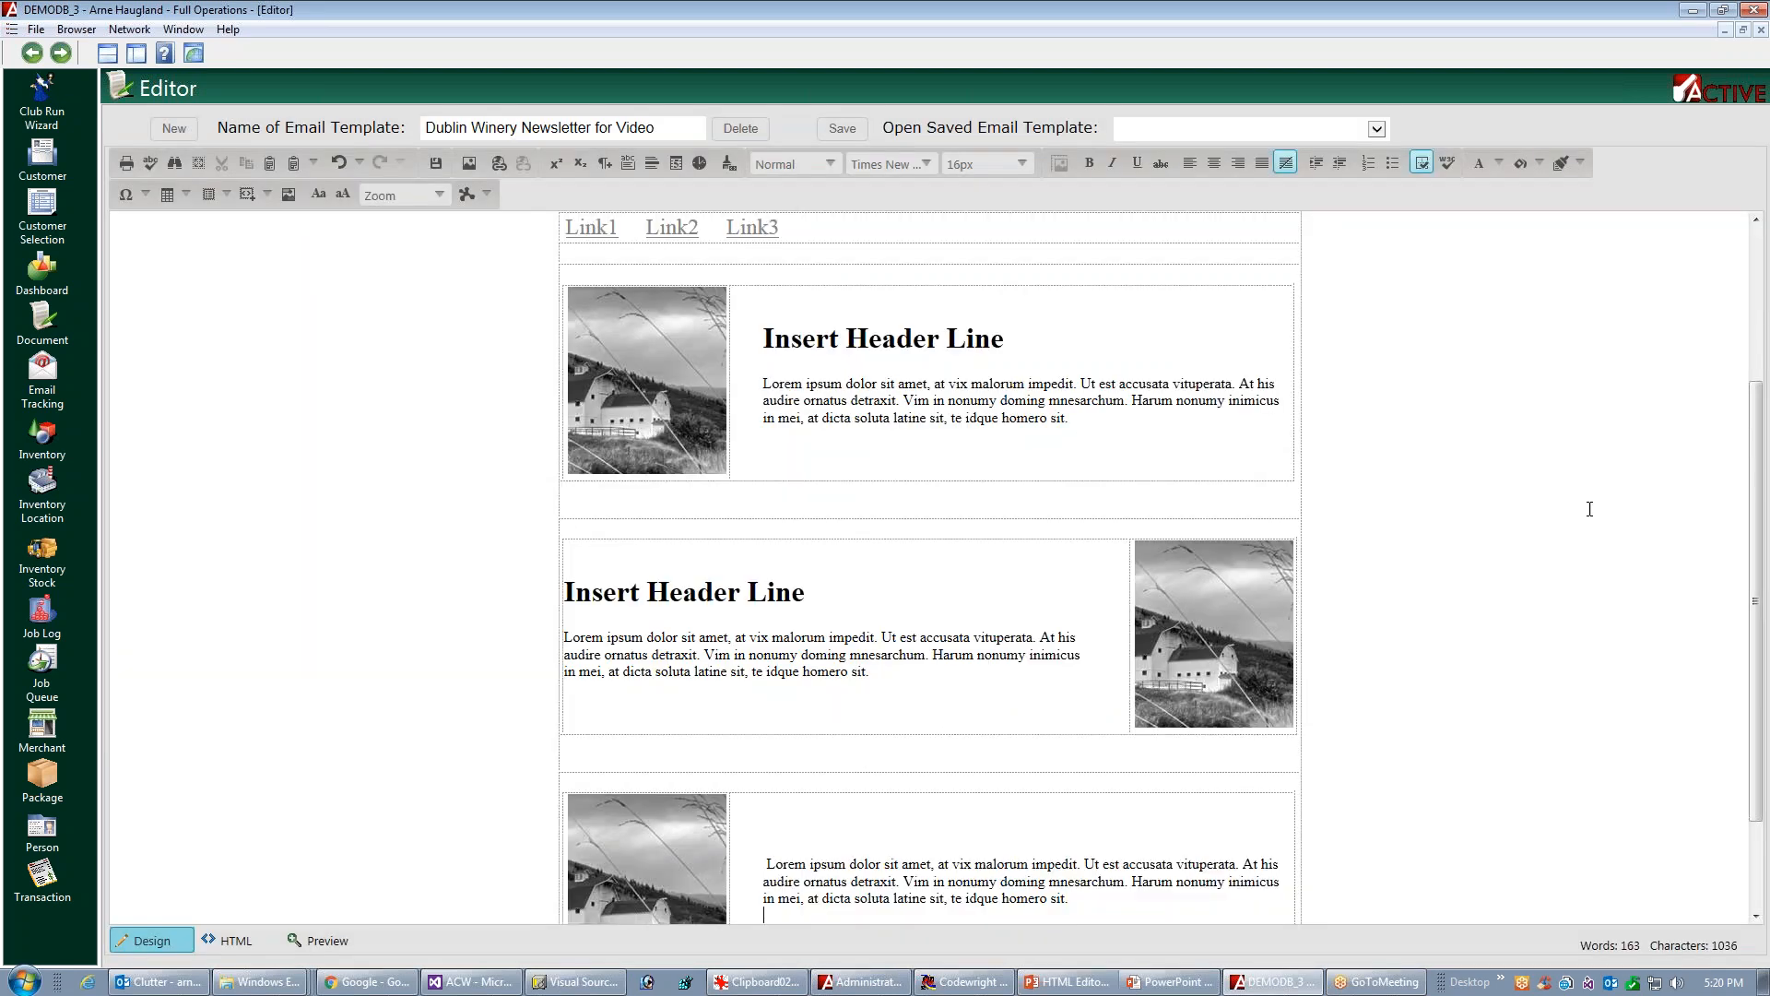
Add the line "Insert Header Line" above the third block's Lorem ipsum paragraph and format it as Heading 1
{"action": "left_click", "coordinate": [761, 868]}
{"action": "key", "text": "Delete"}
{"action": "type", "text": "Insert "}
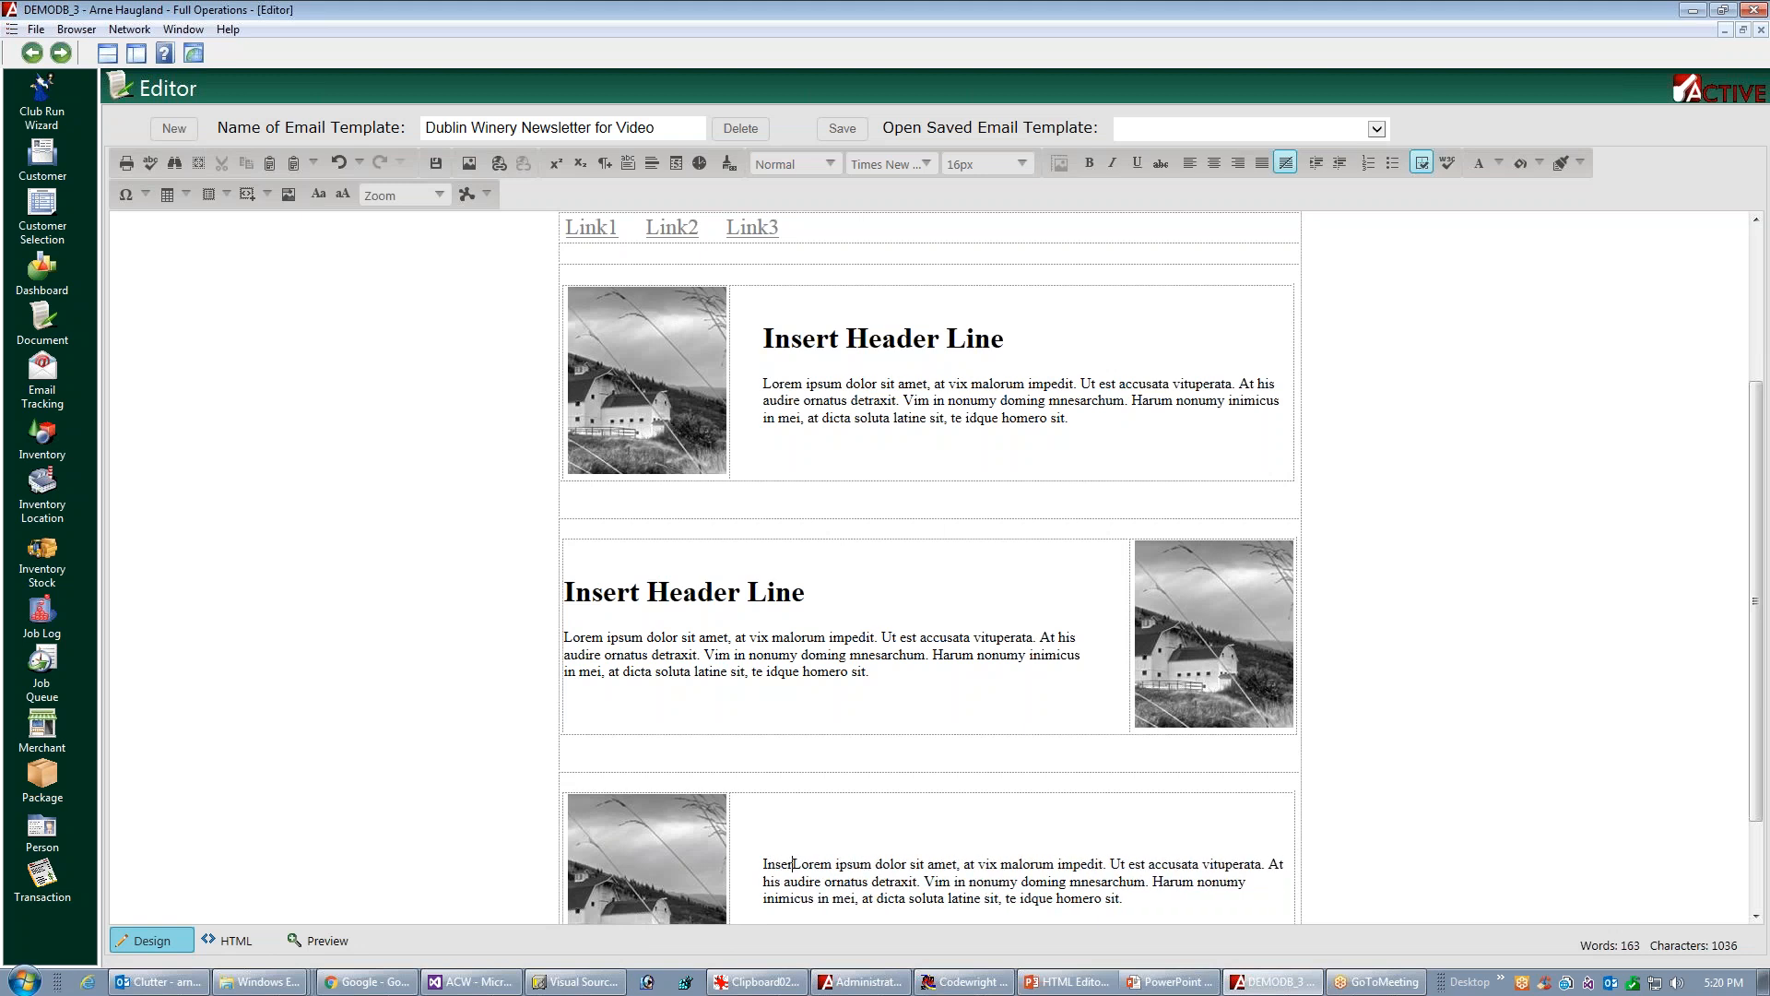
{"action": "type", "text": "Header "}
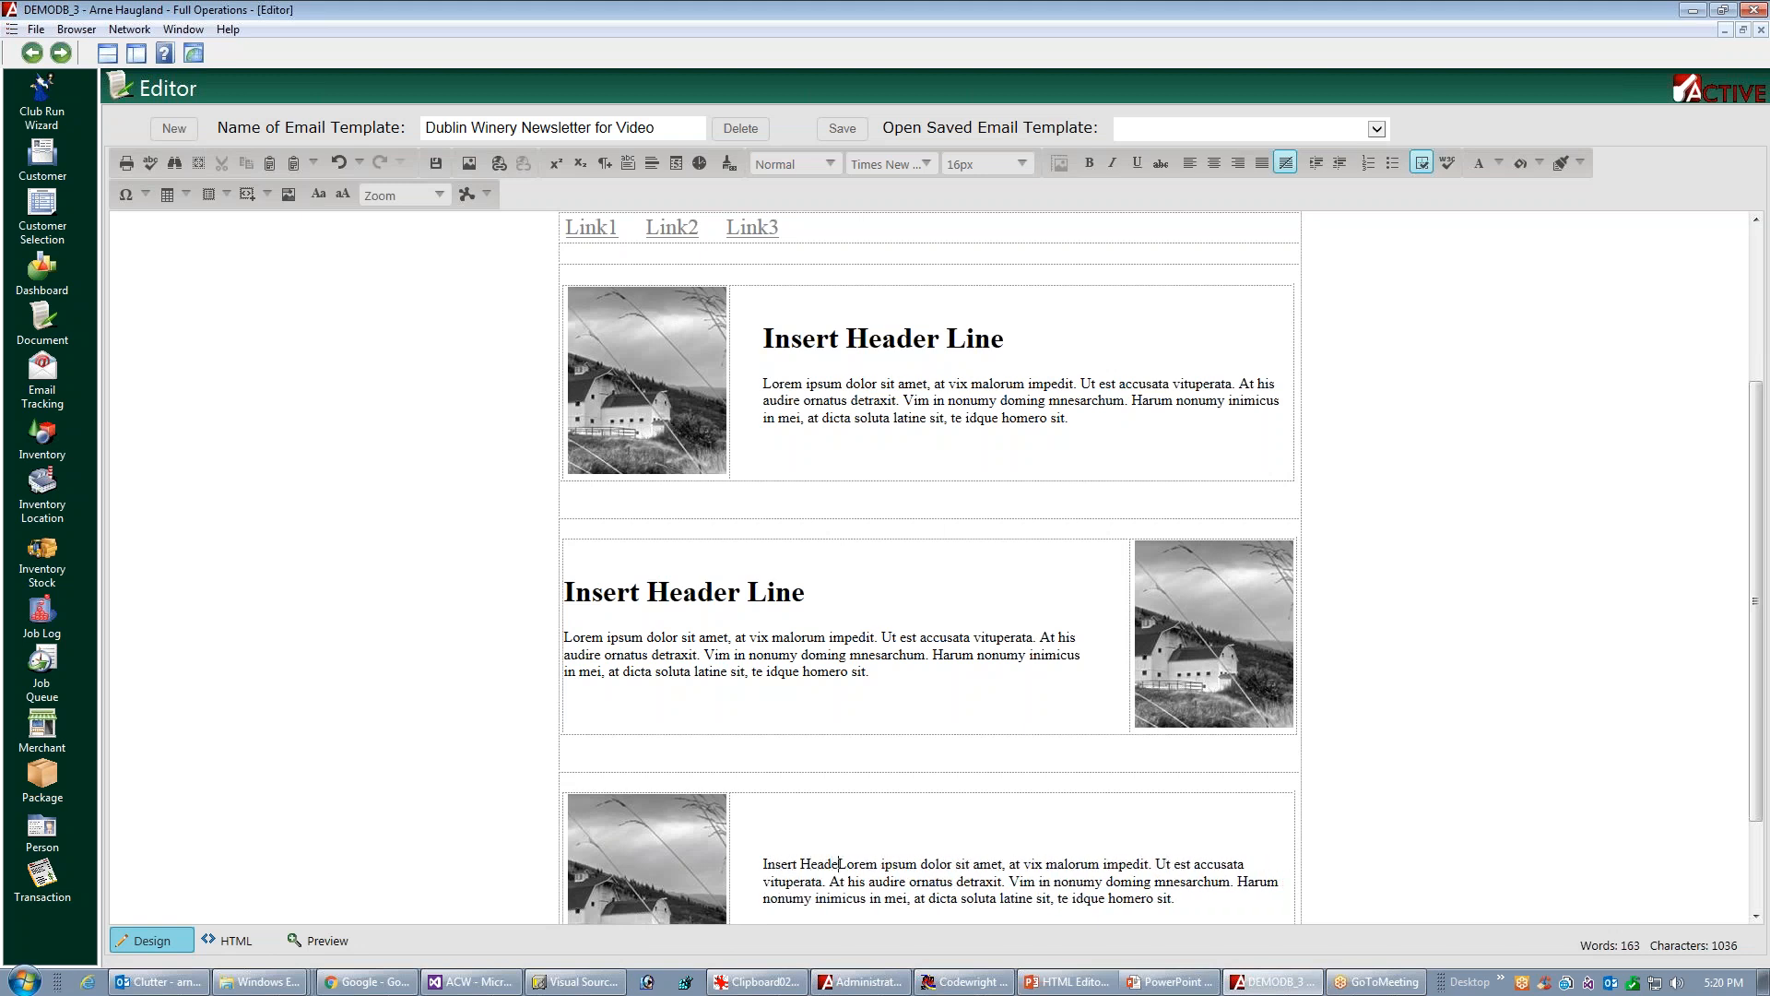
{"action": "type", "text": "Line"}
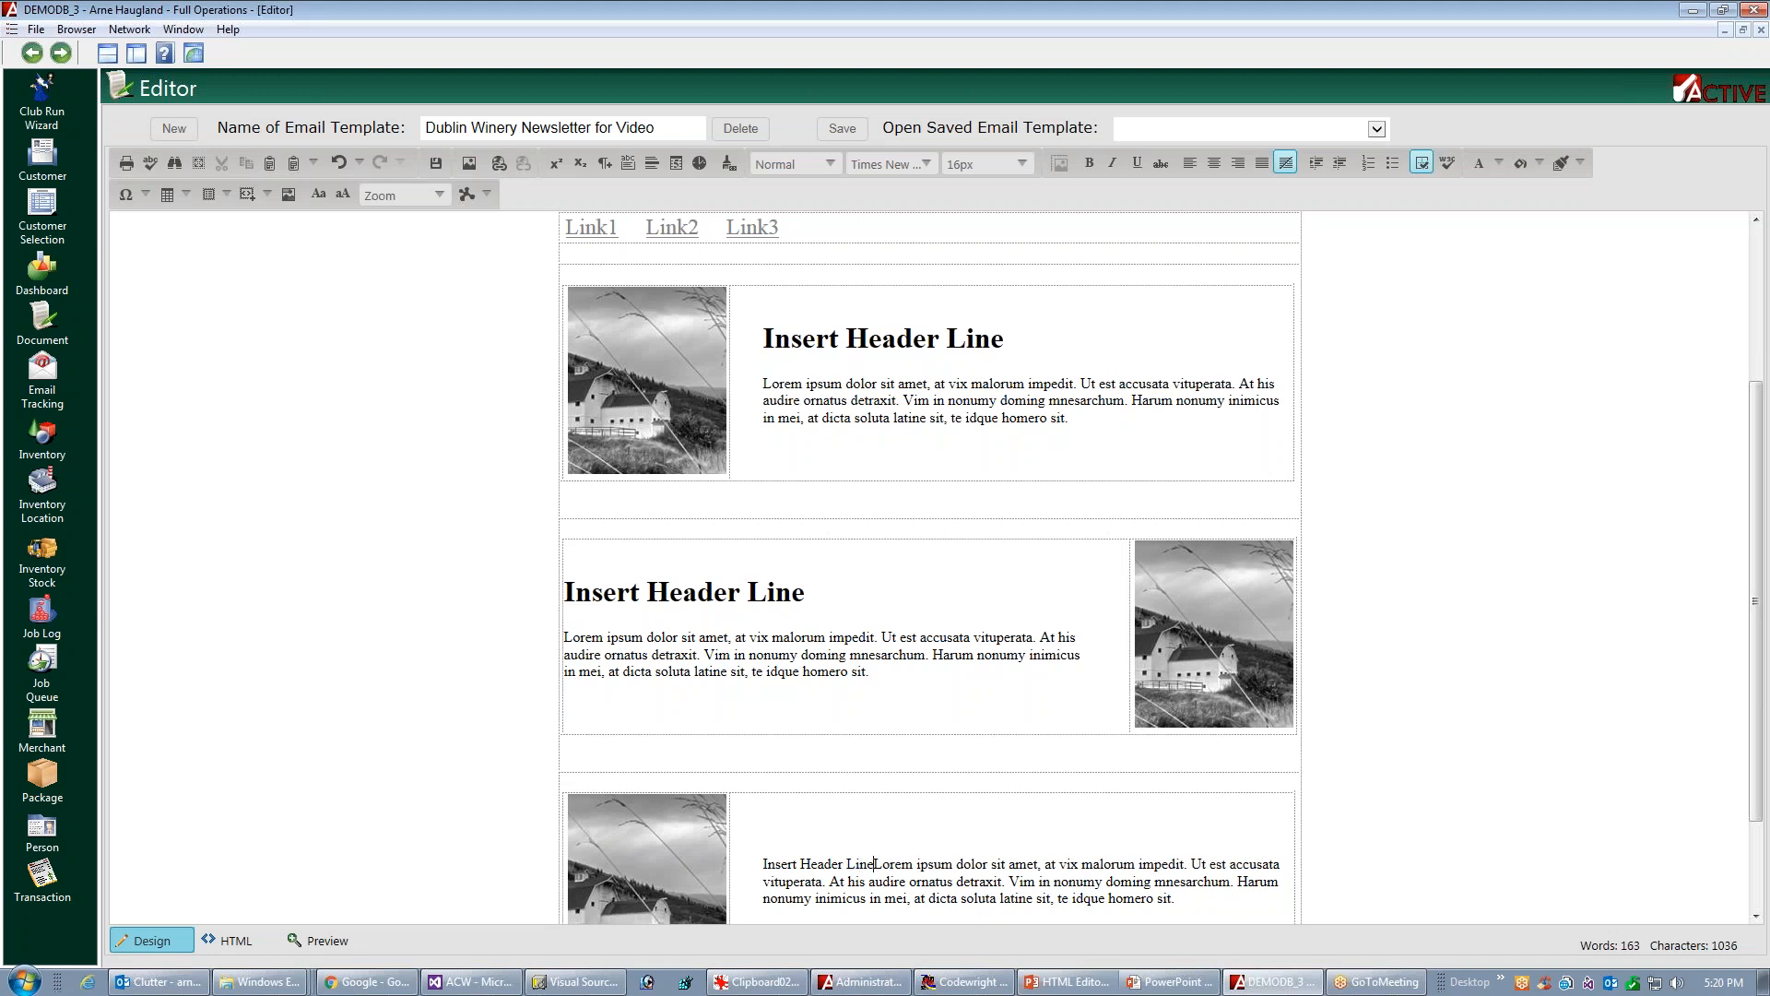
{"action": "key", "text": "shift+Home"}
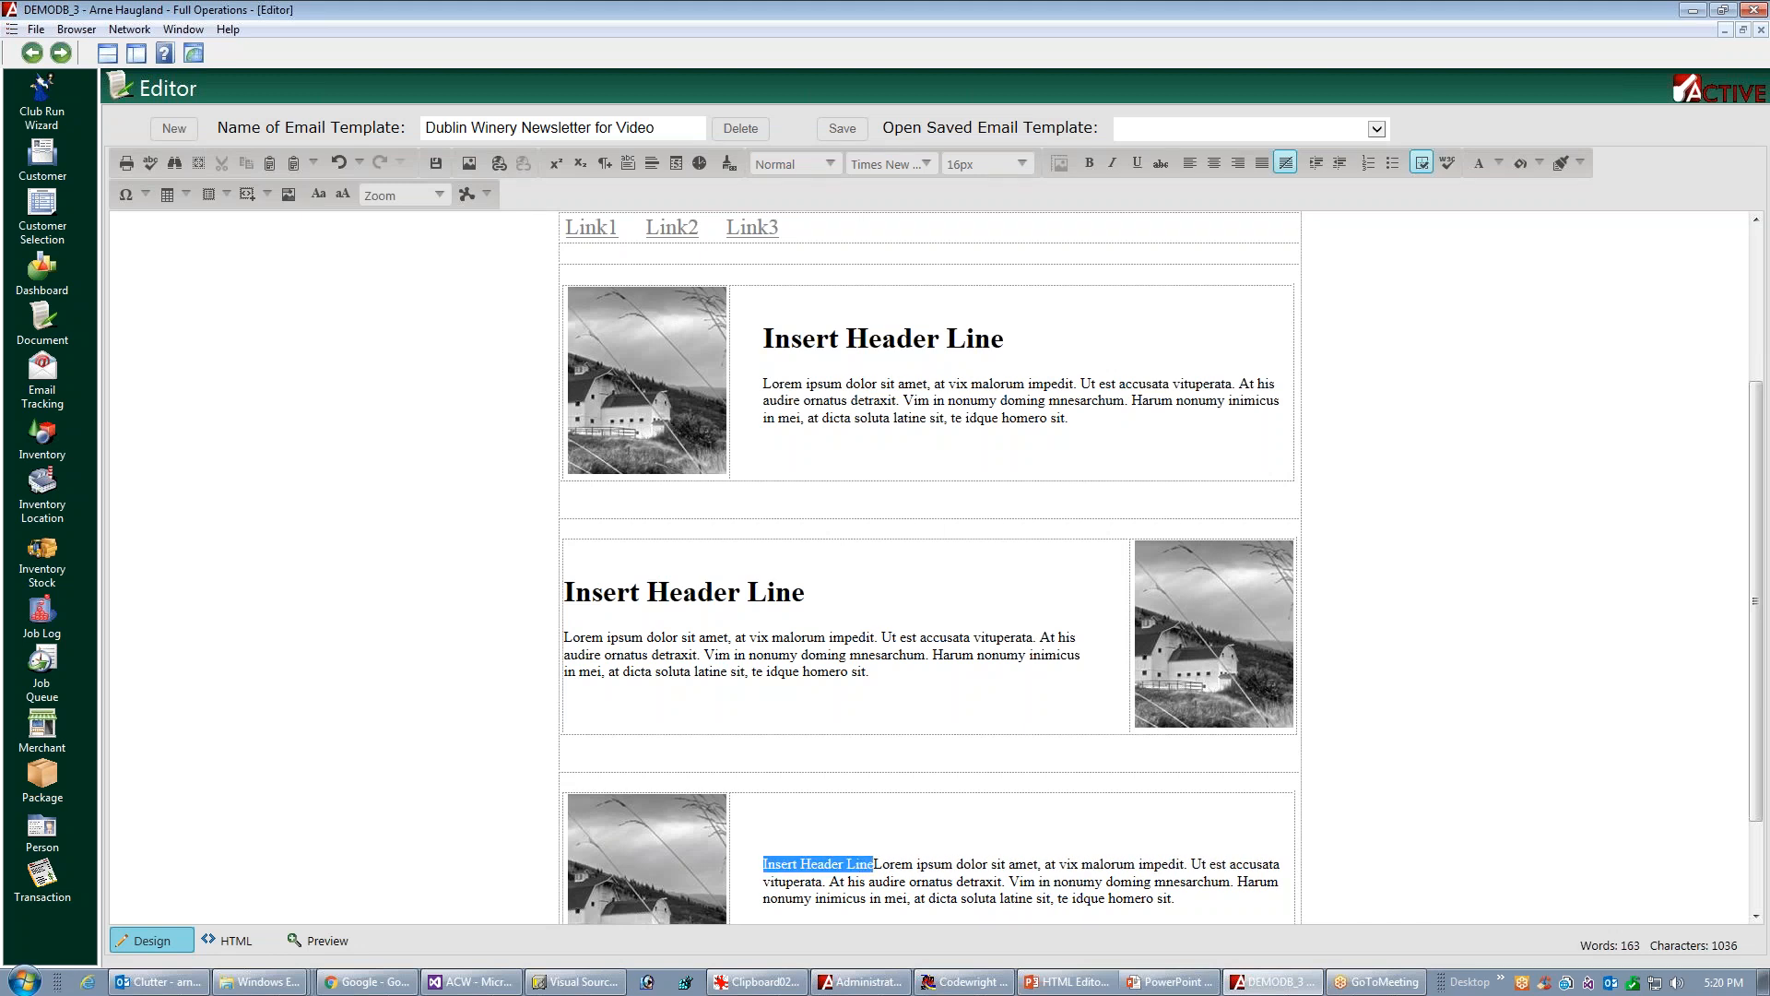
{"action": "left_click", "coordinate": [840, 169]}
{"action": "left_click", "coordinate": [810, 223]}
Display the cell property inspector and align the first article block's text to the top of its cell
{"action": "left_click_drag", "start_coordinate": [1761, 415], "coordinate": [1769, 554]}
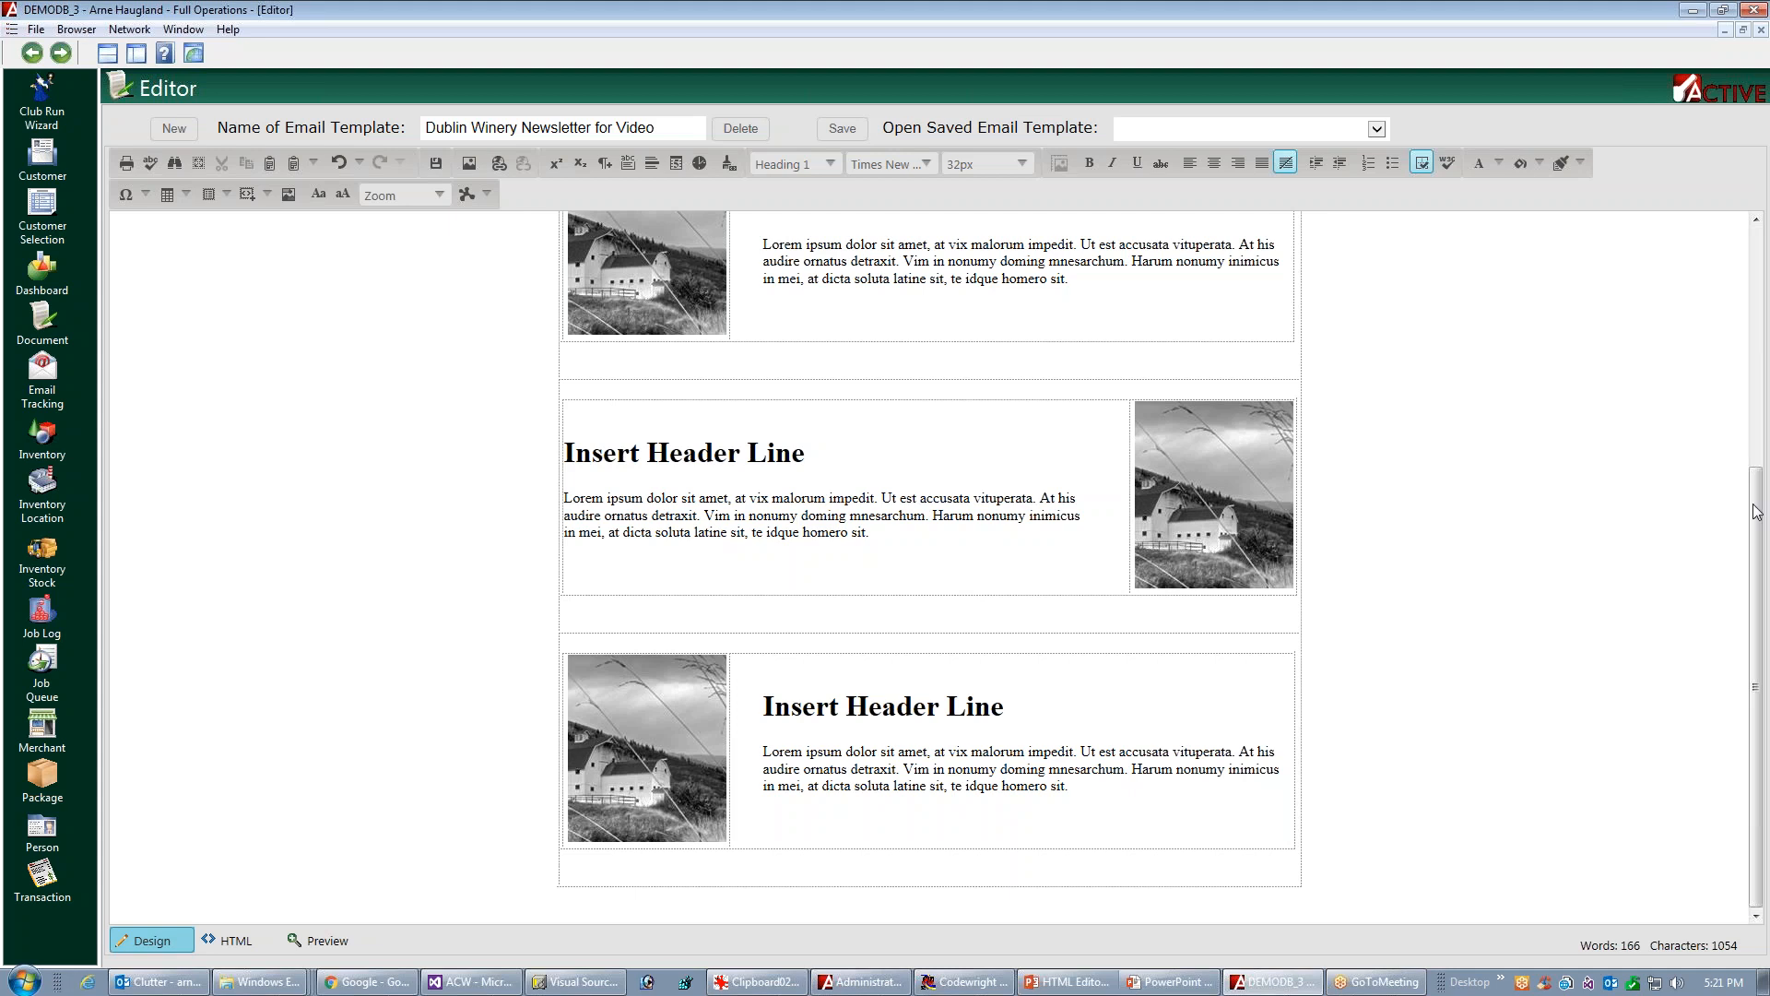
{"action": "scroll", "coordinate": [1383, 392], "scroll_direction": "up", "scroll_amount": 2}
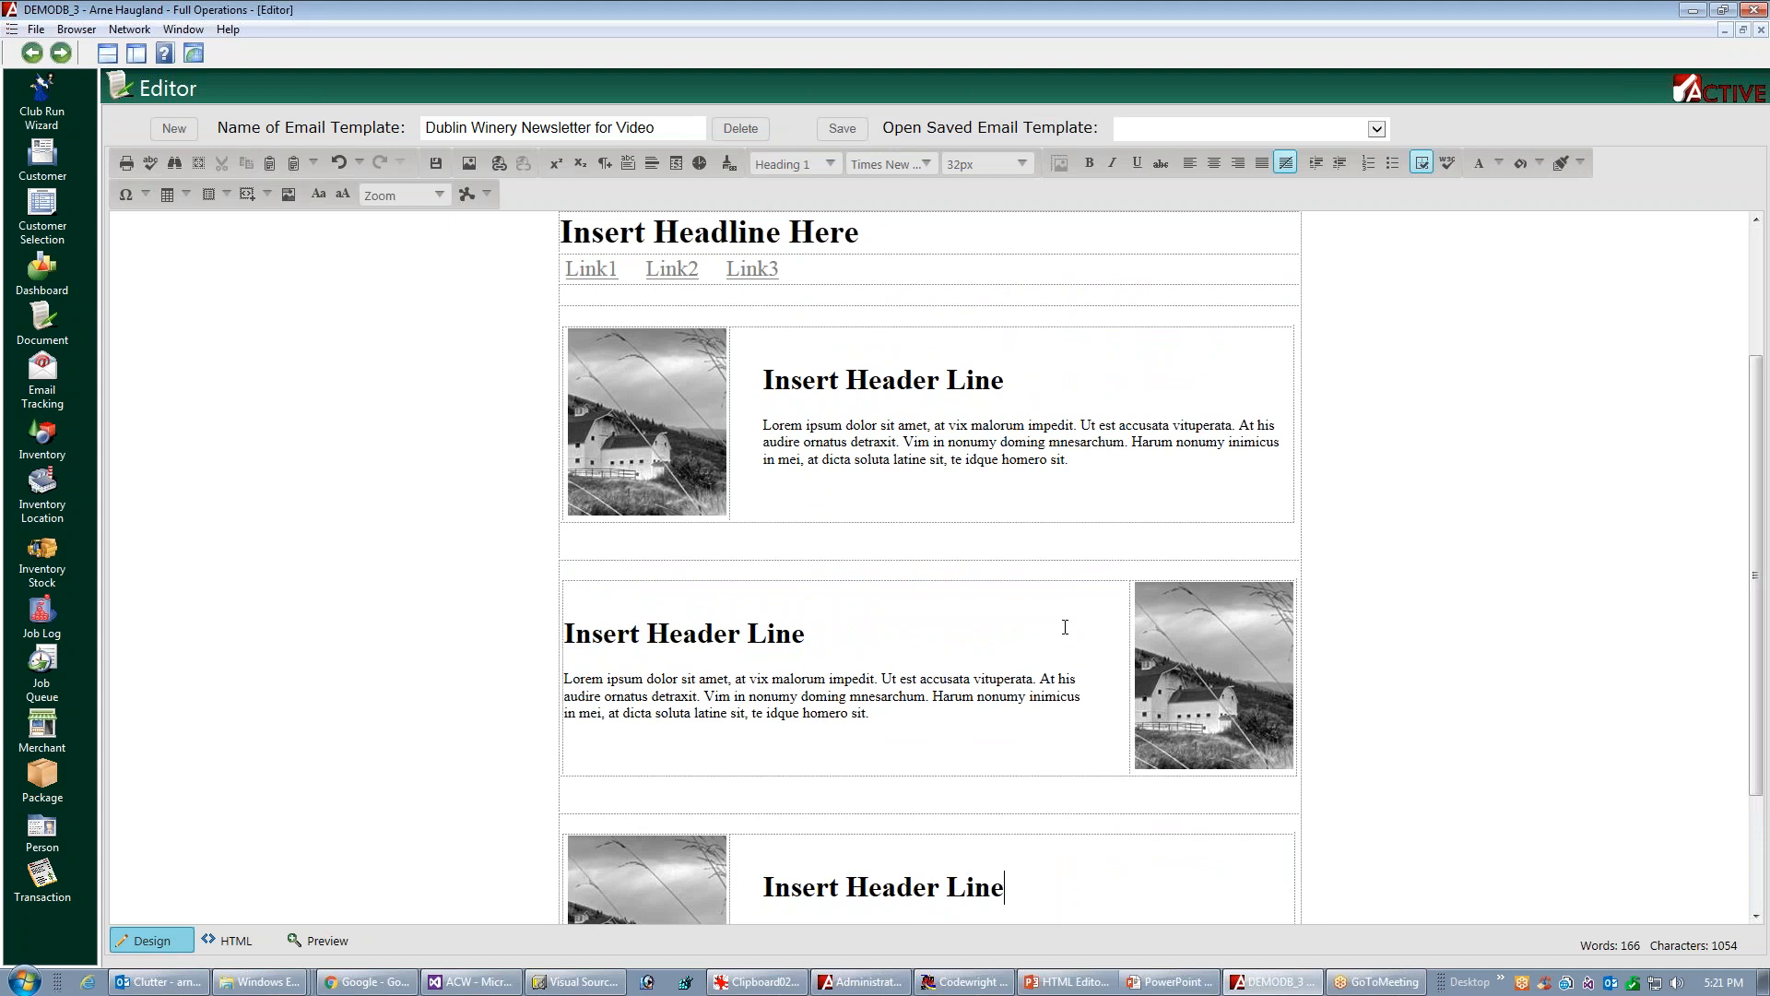
{"action": "mouse_move", "coordinate": [1755, 506]}
{"action": "left_mouse_down"}
{"action": "mouse_move", "coordinate": [1767, 604]}
{"action": "mouse_move", "coordinate": [1767, 512]}
{"action": "left_mouse_up"}
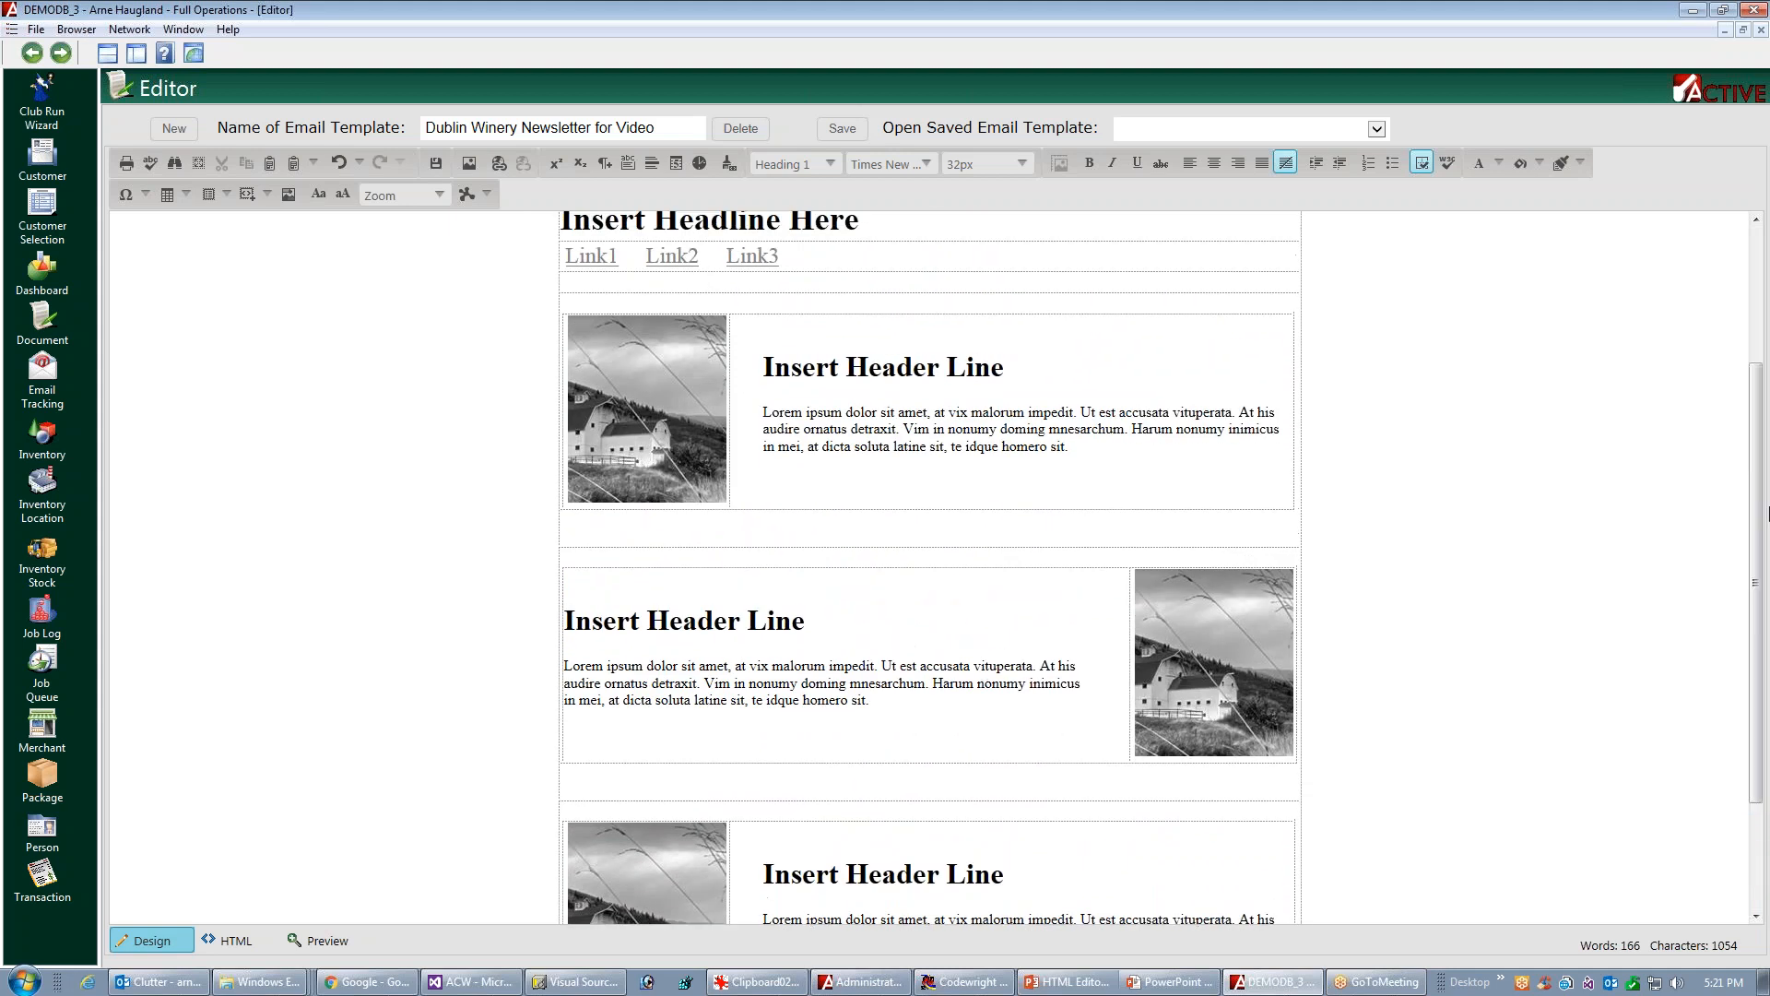
{"action": "left_click", "coordinate": [487, 194]}
{"action": "left_click", "coordinate": [497, 281]}
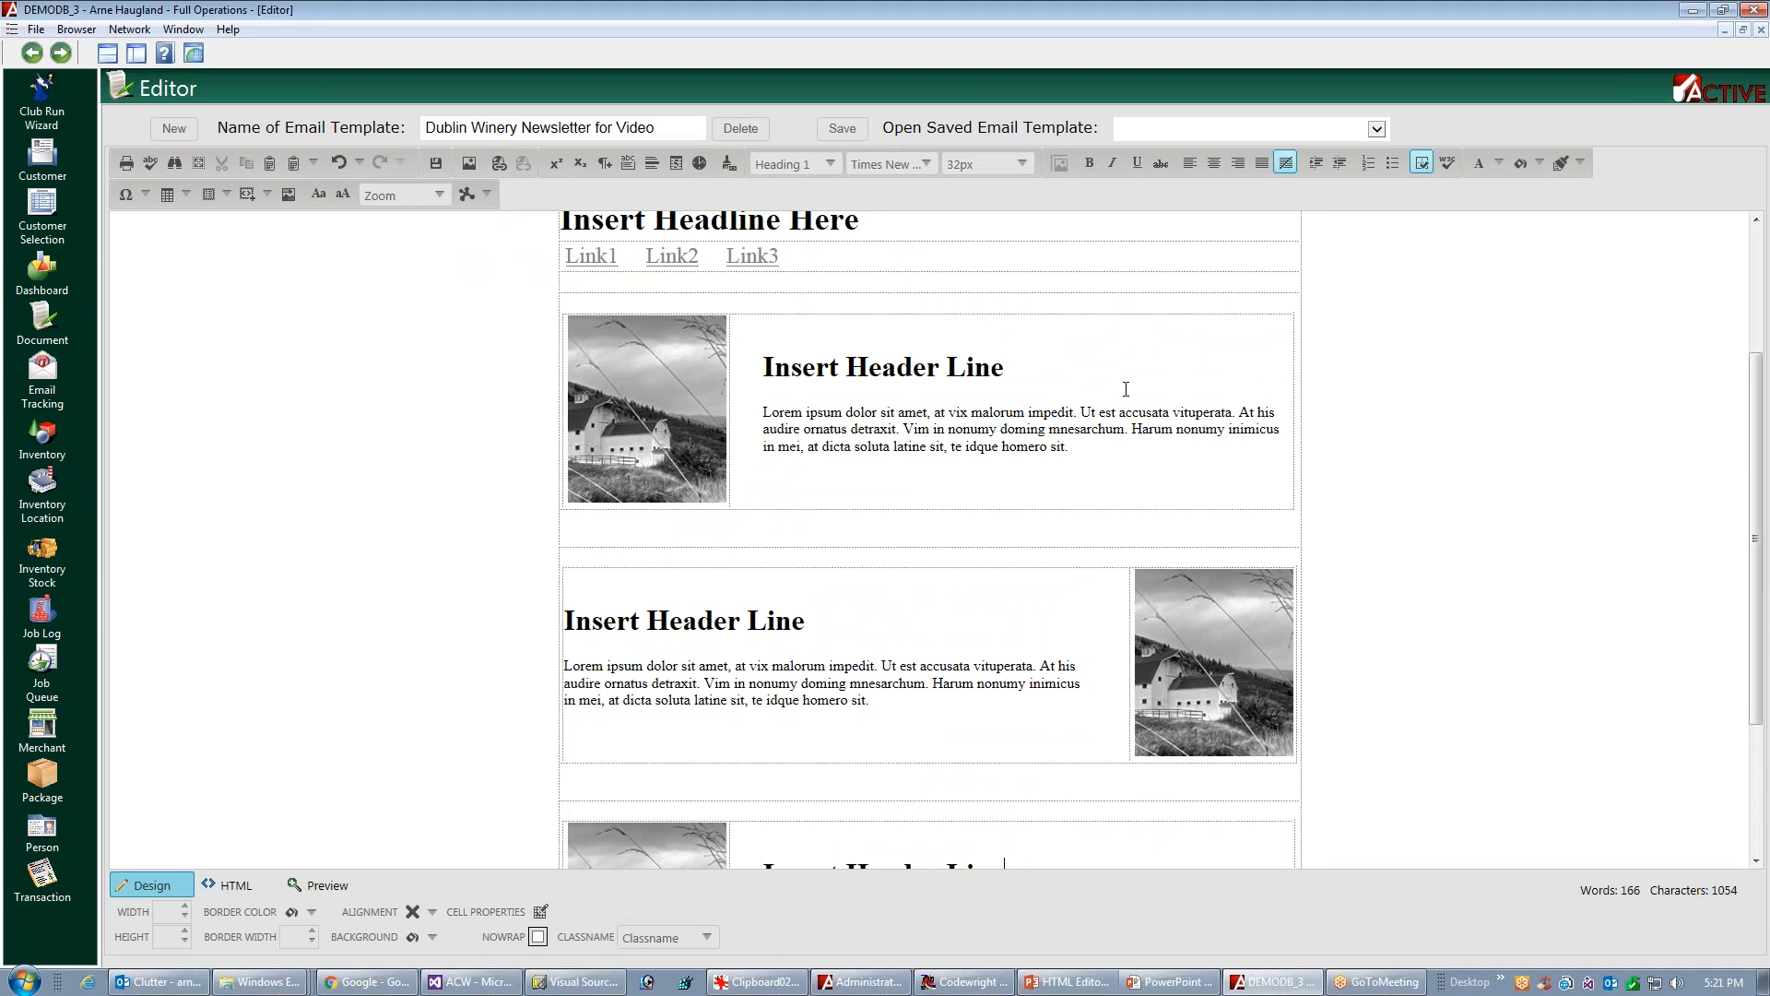
{"action": "left_click", "coordinate": [1052, 363]}
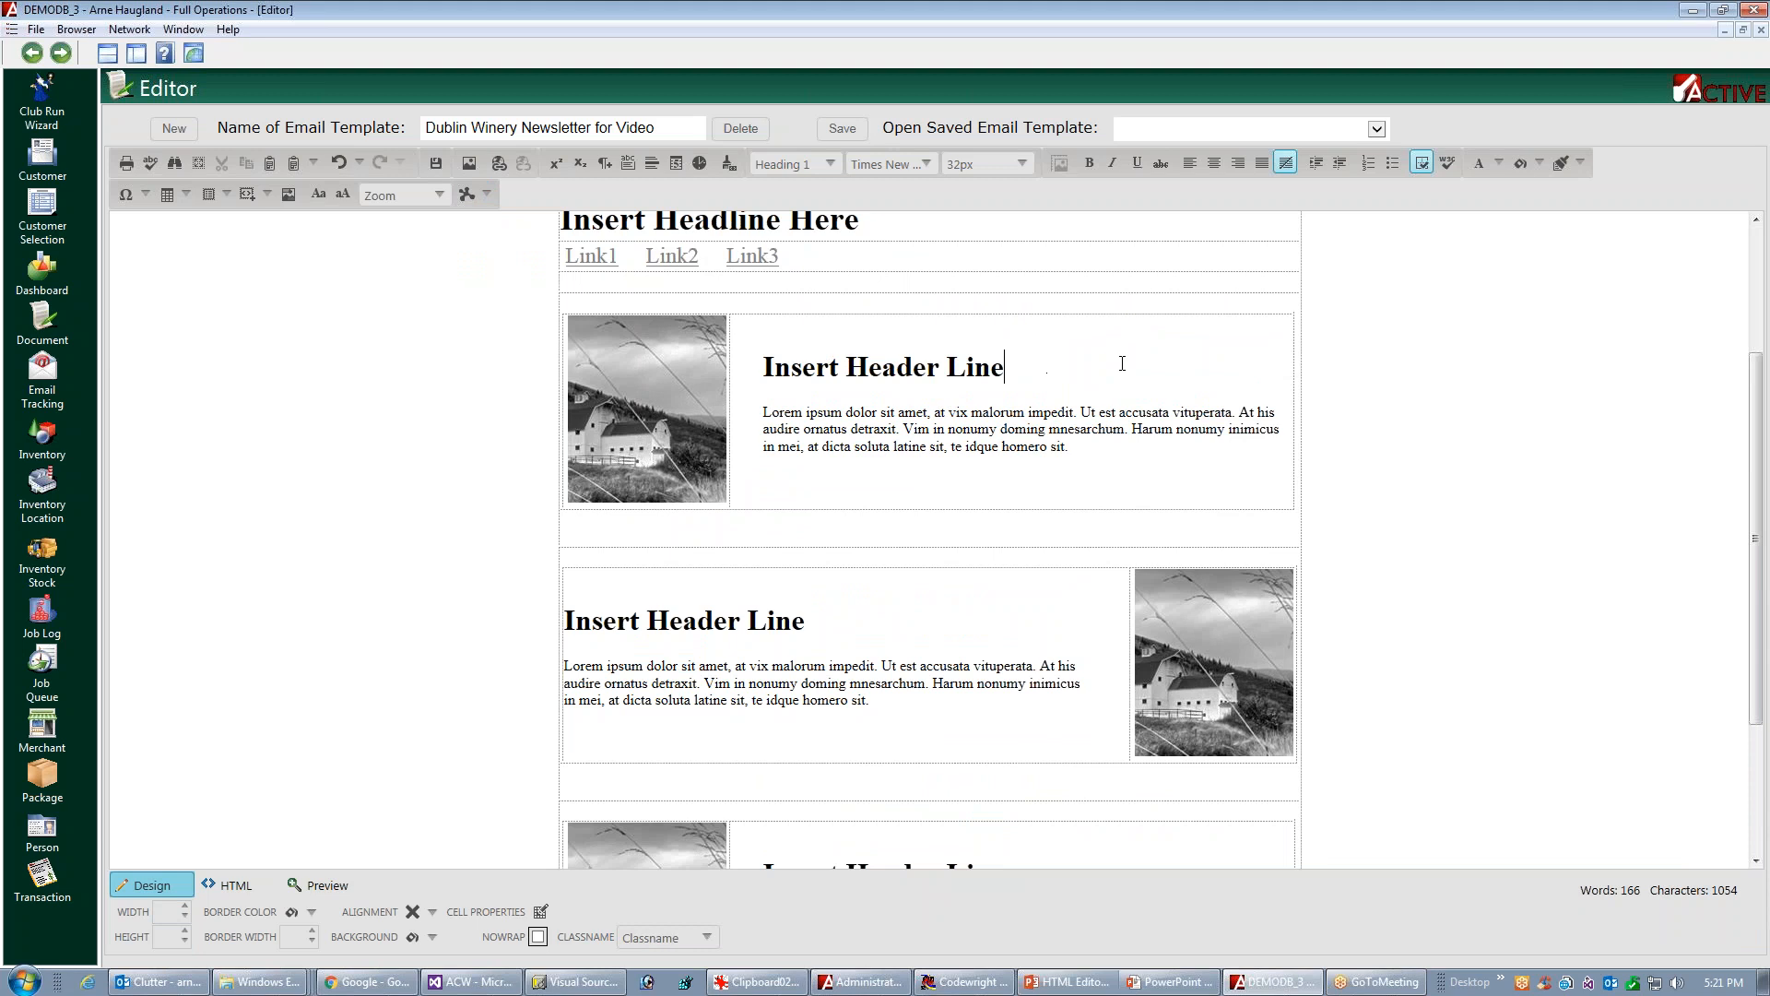
{"action": "left_click", "coordinate": [417, 909]}
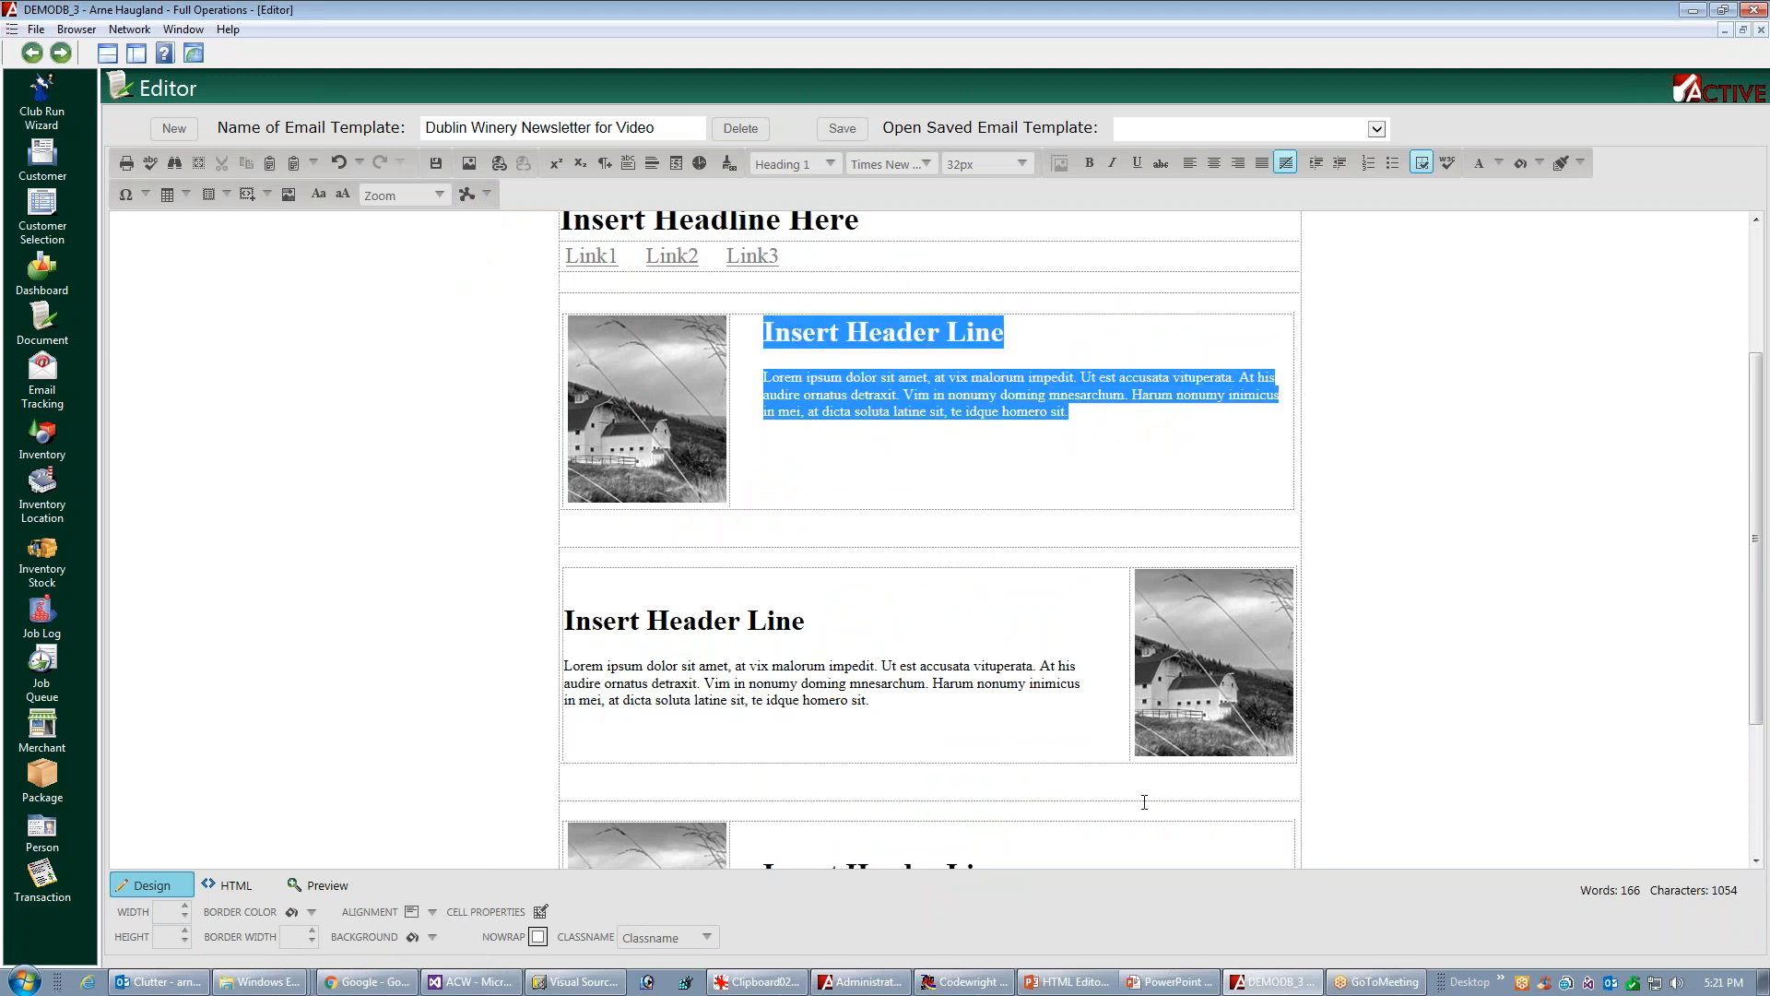
Align the text in the second and third article blocks to the top of their cells
{"action": "left_click", "coordinate": [833, 617]}
{"action": "left_click", "coordinate": [415, 912]}
{"action": "left_click", "coordinate": [400, 874]}
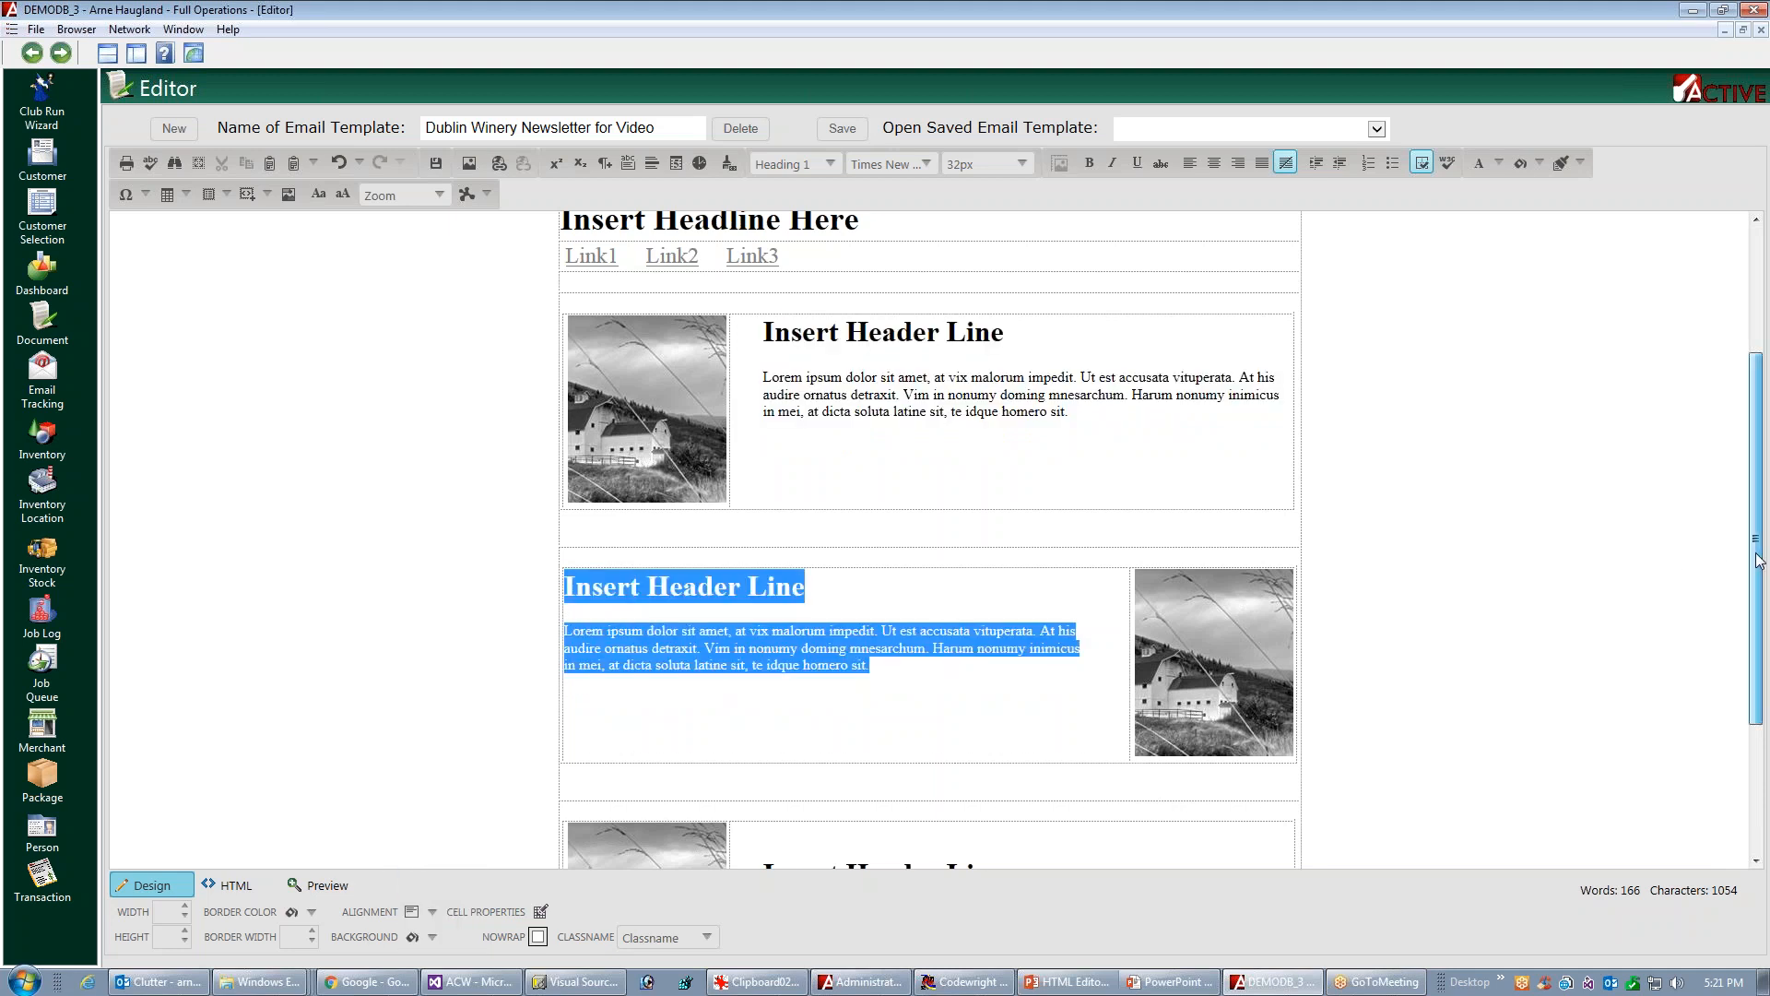
{"action": "scroll", "coordinate": [1735, 552], "scroll_direction": "down", "scroll_amount": 3}
{"action": "left_click", "coordinate": [766, 650]}
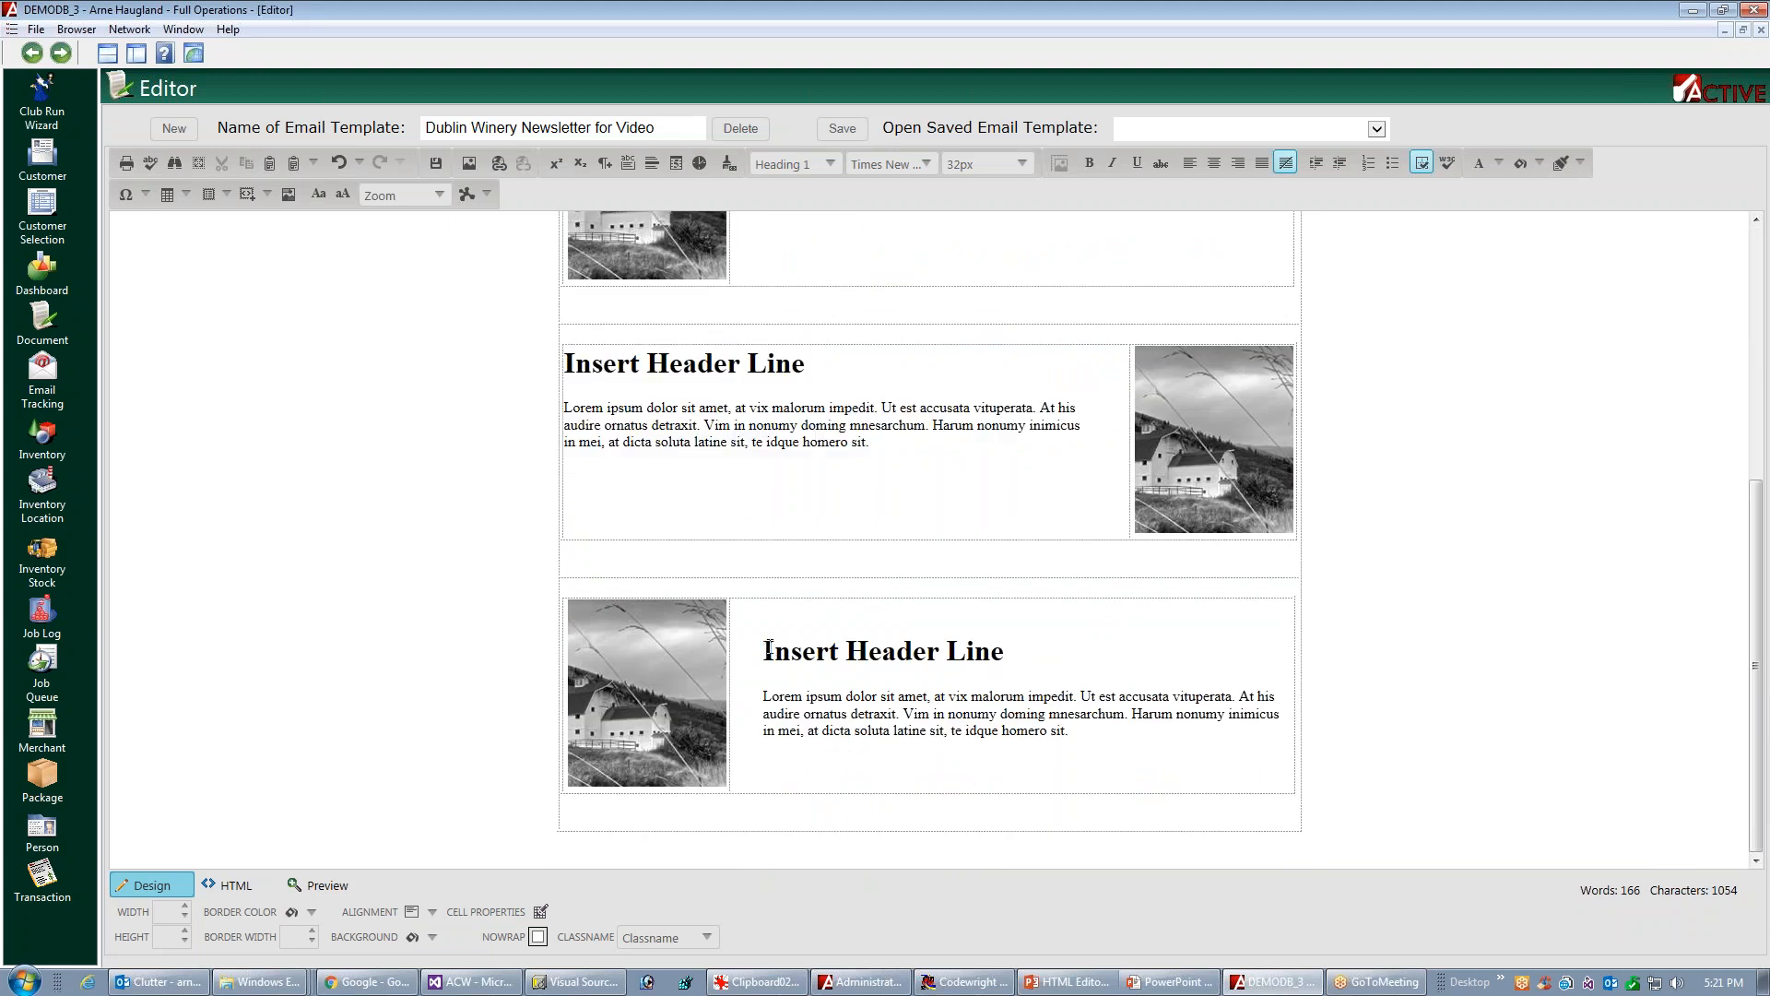
{"action": "left_click", "coordinate": [433, 912]}
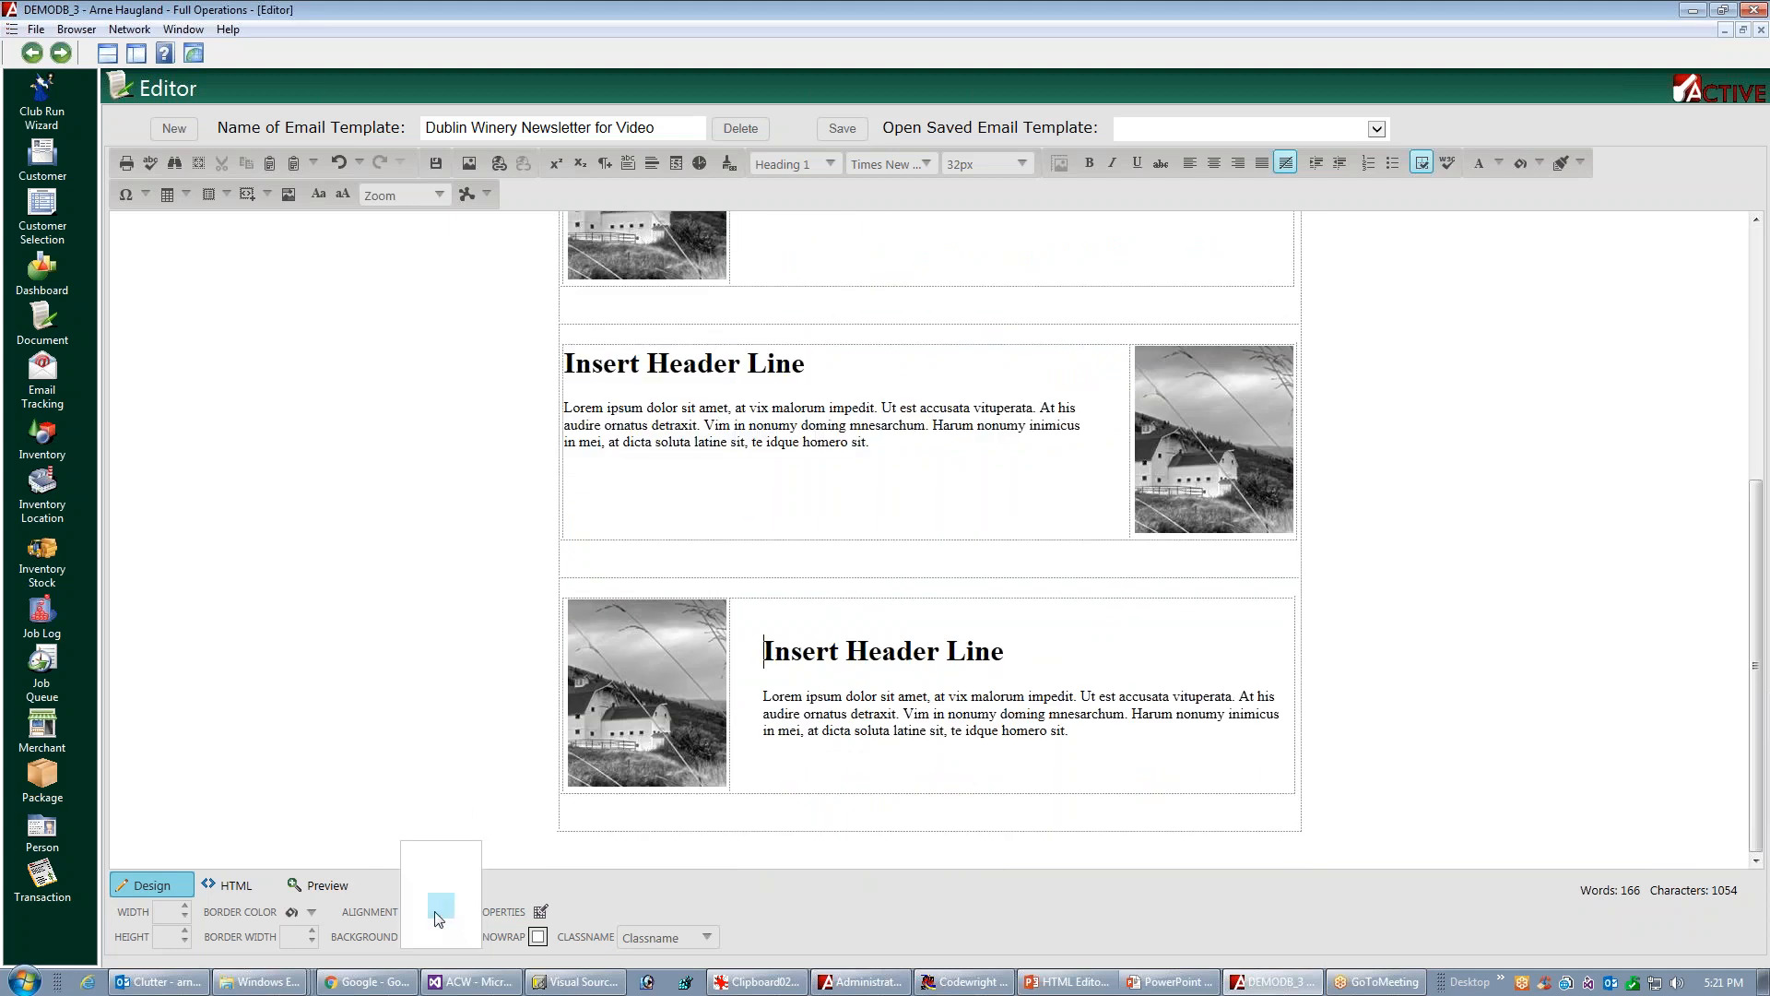
{"action": "left_click", "coordinate": [417, 883]}
{"action": "left_click", "coordinate": [1729, 676]}
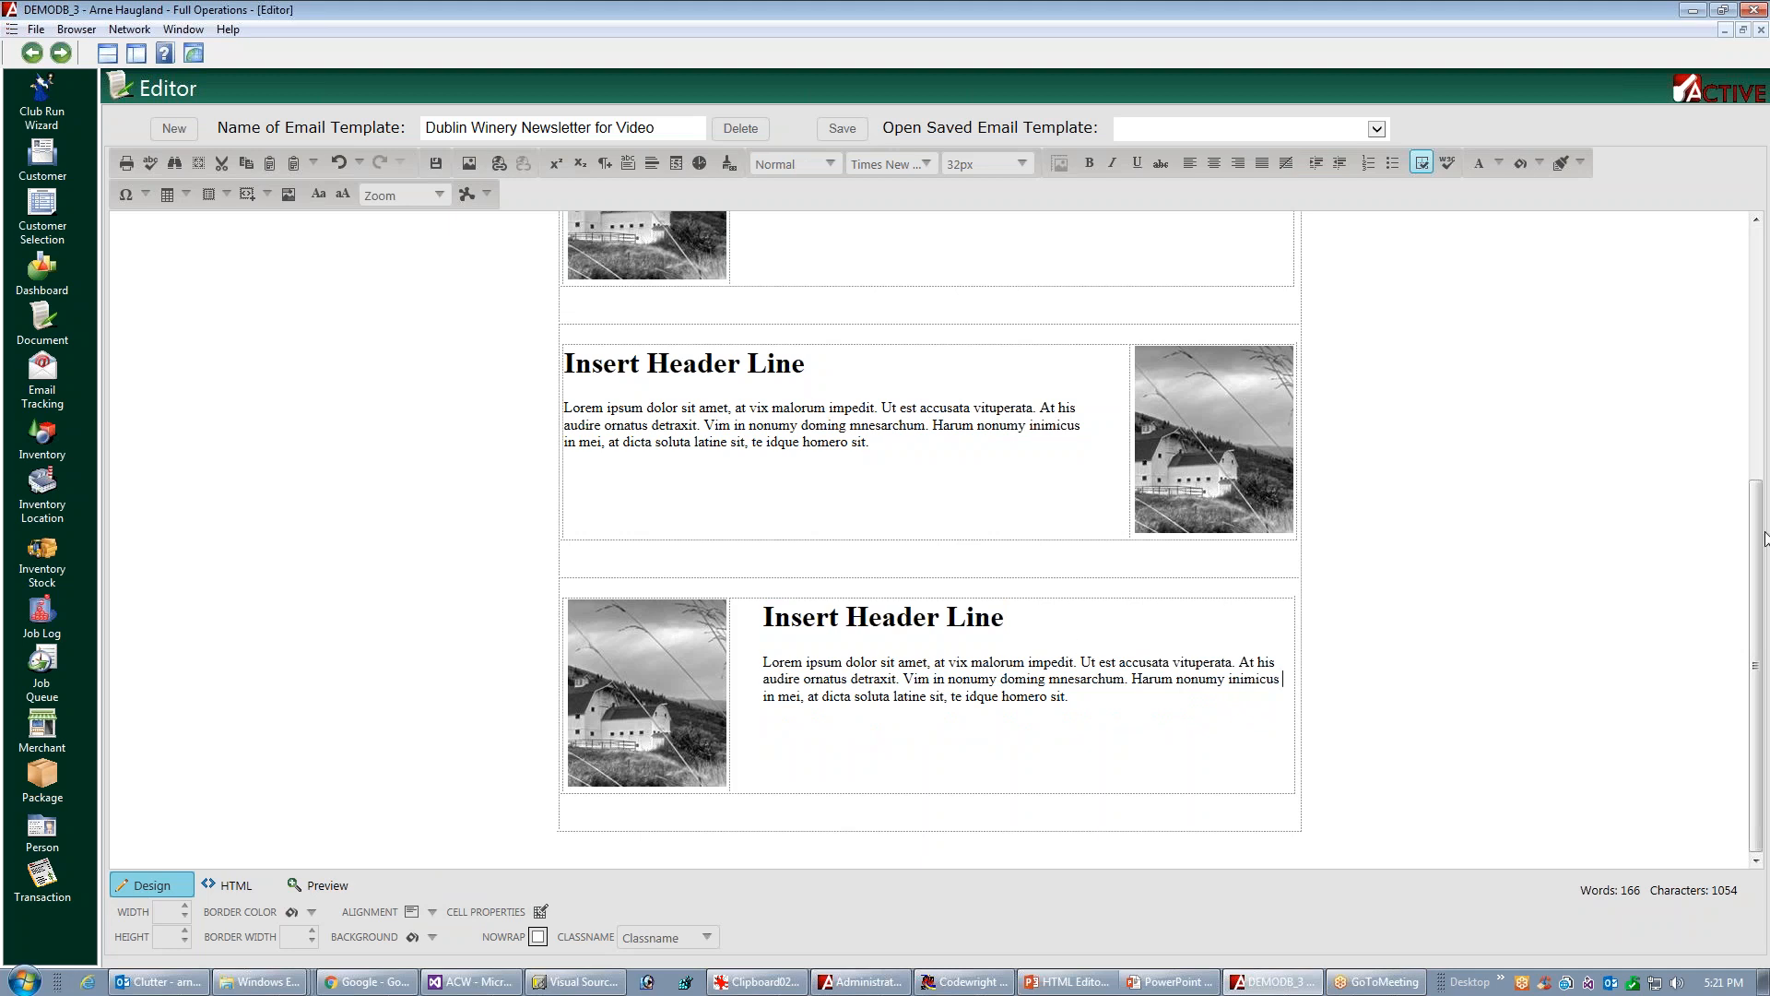
Add a row below the third article block and insert a table of two rows and one column in it
{"action": "scroll", "coordinate": [1757, 541], "scroll_direction": "up", "scroll_amount": 3}
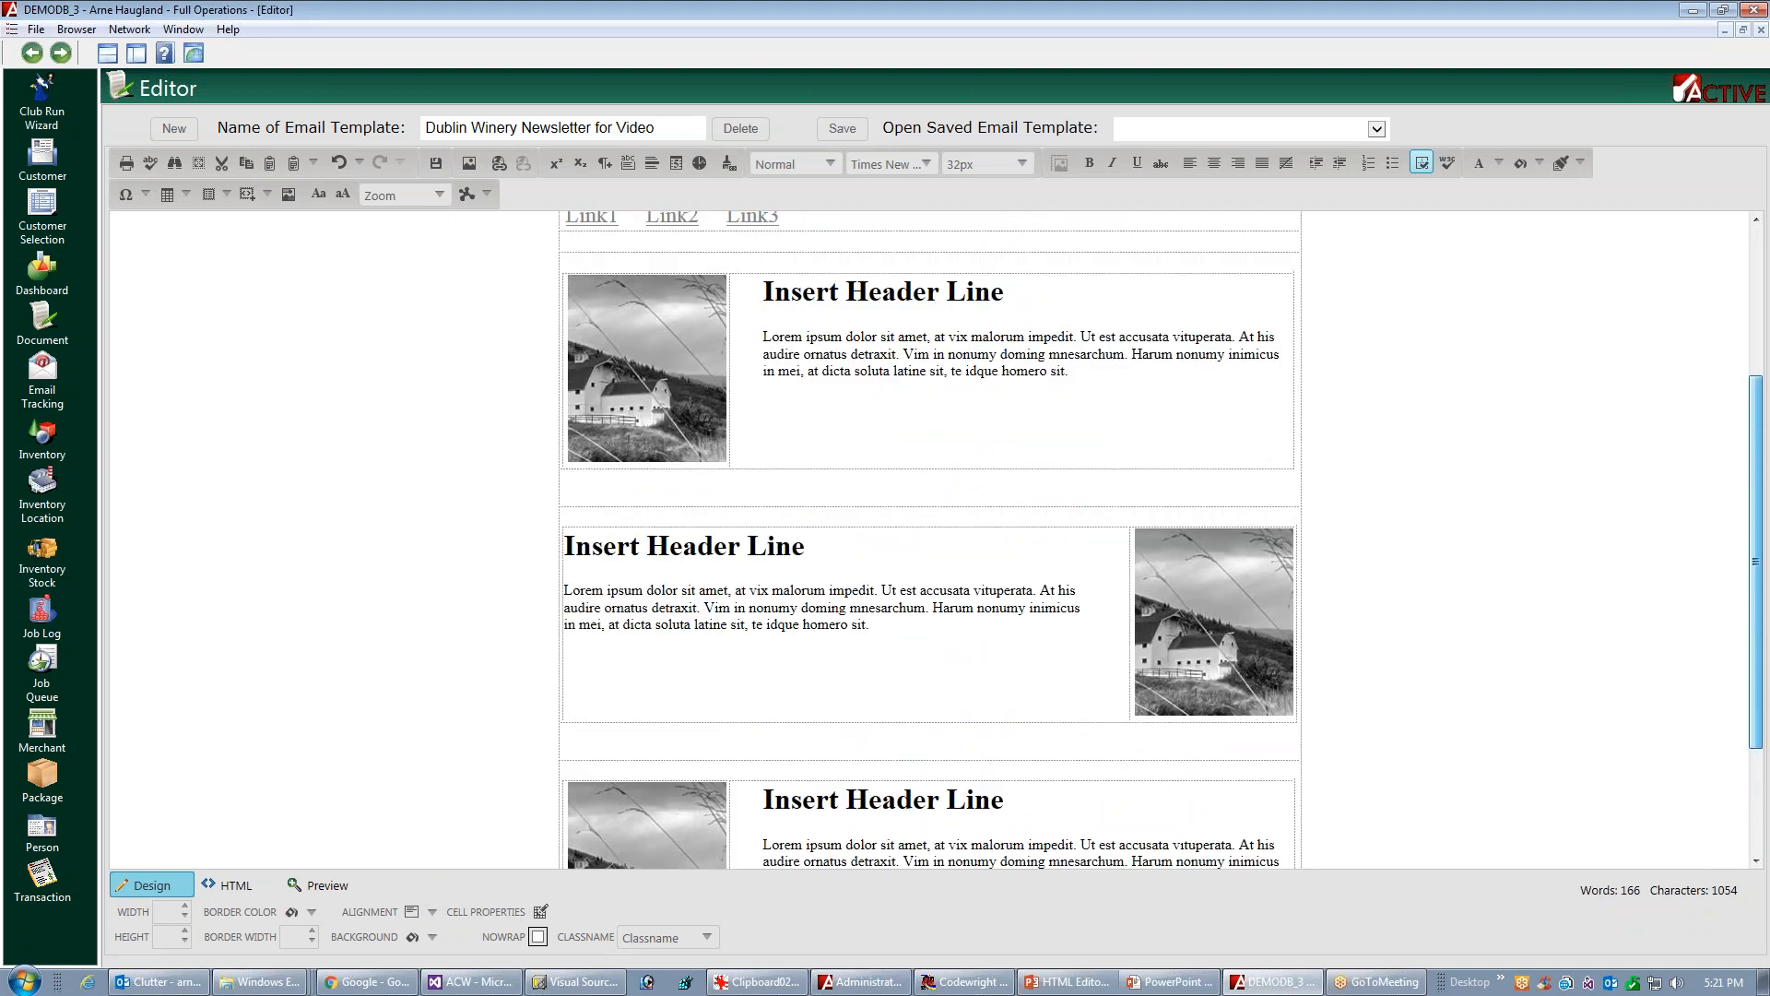
{"action": "scroll", "coordinate": [1766, 624], "scroll_direction": "up", "scroll_amount": 2}
{"action": "scroll", "coordinate": [1767, 623], "scroll_direction": "down", "scroll_amount": 5}
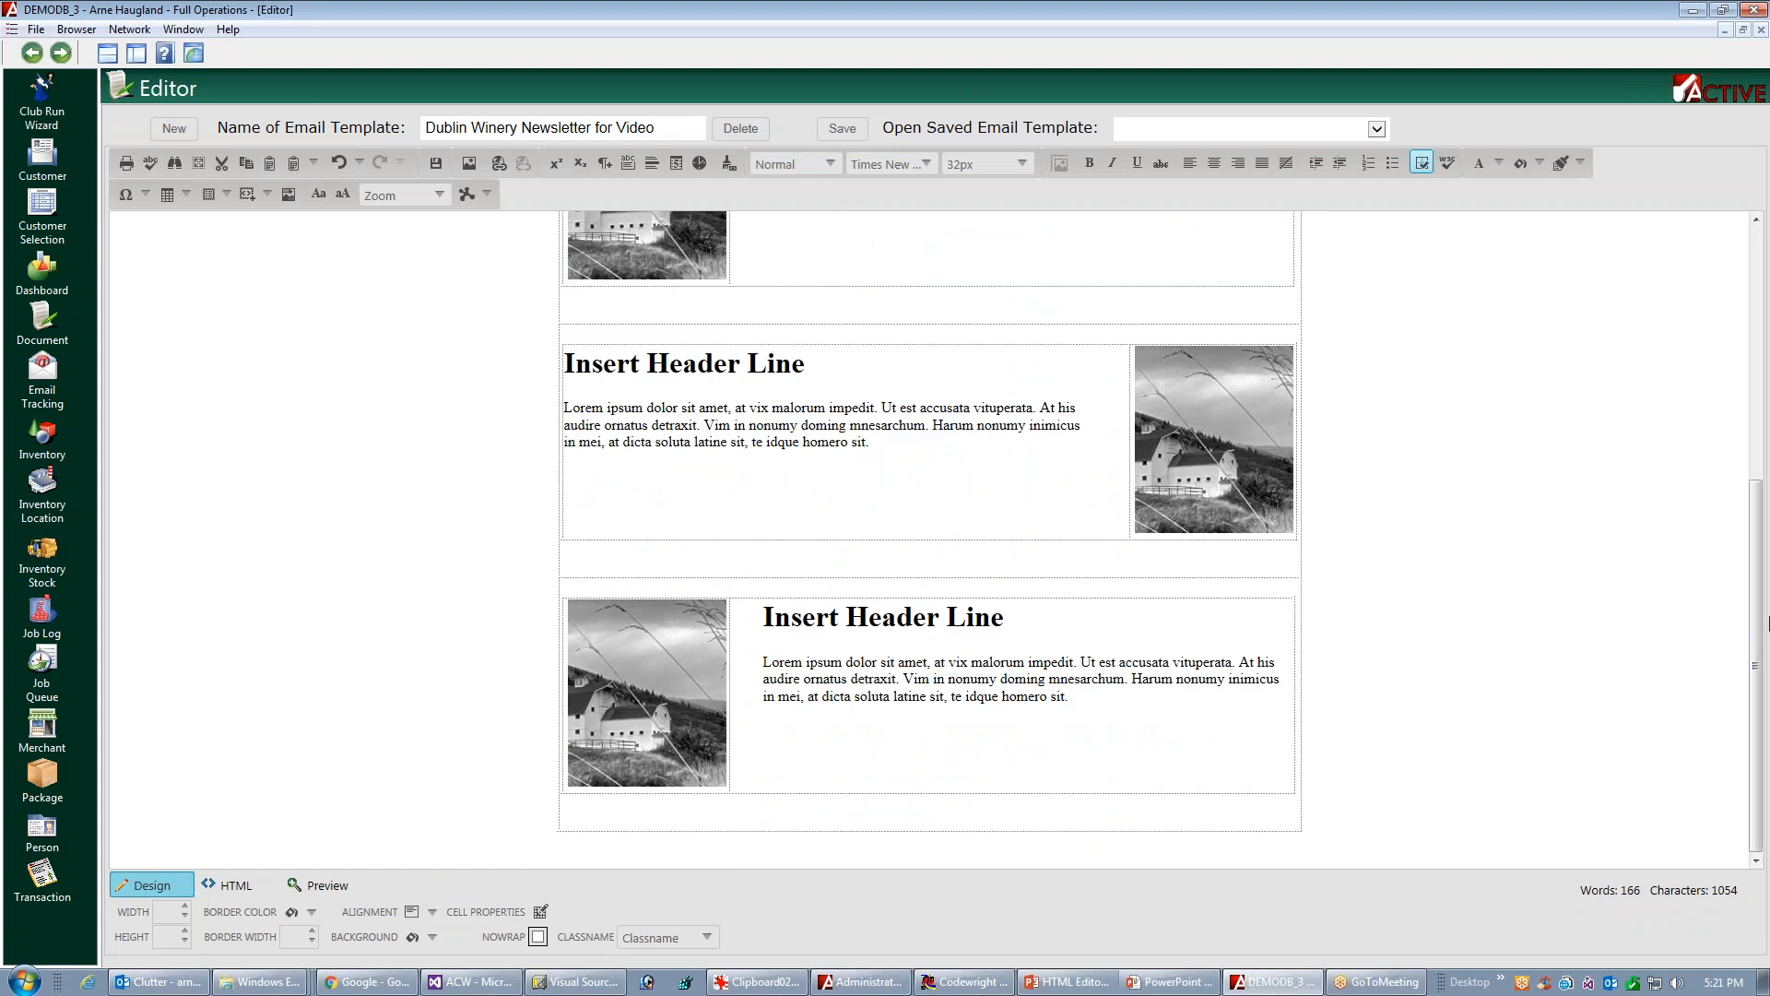
{"action": "right_click", "coordinate": [947, 807]}
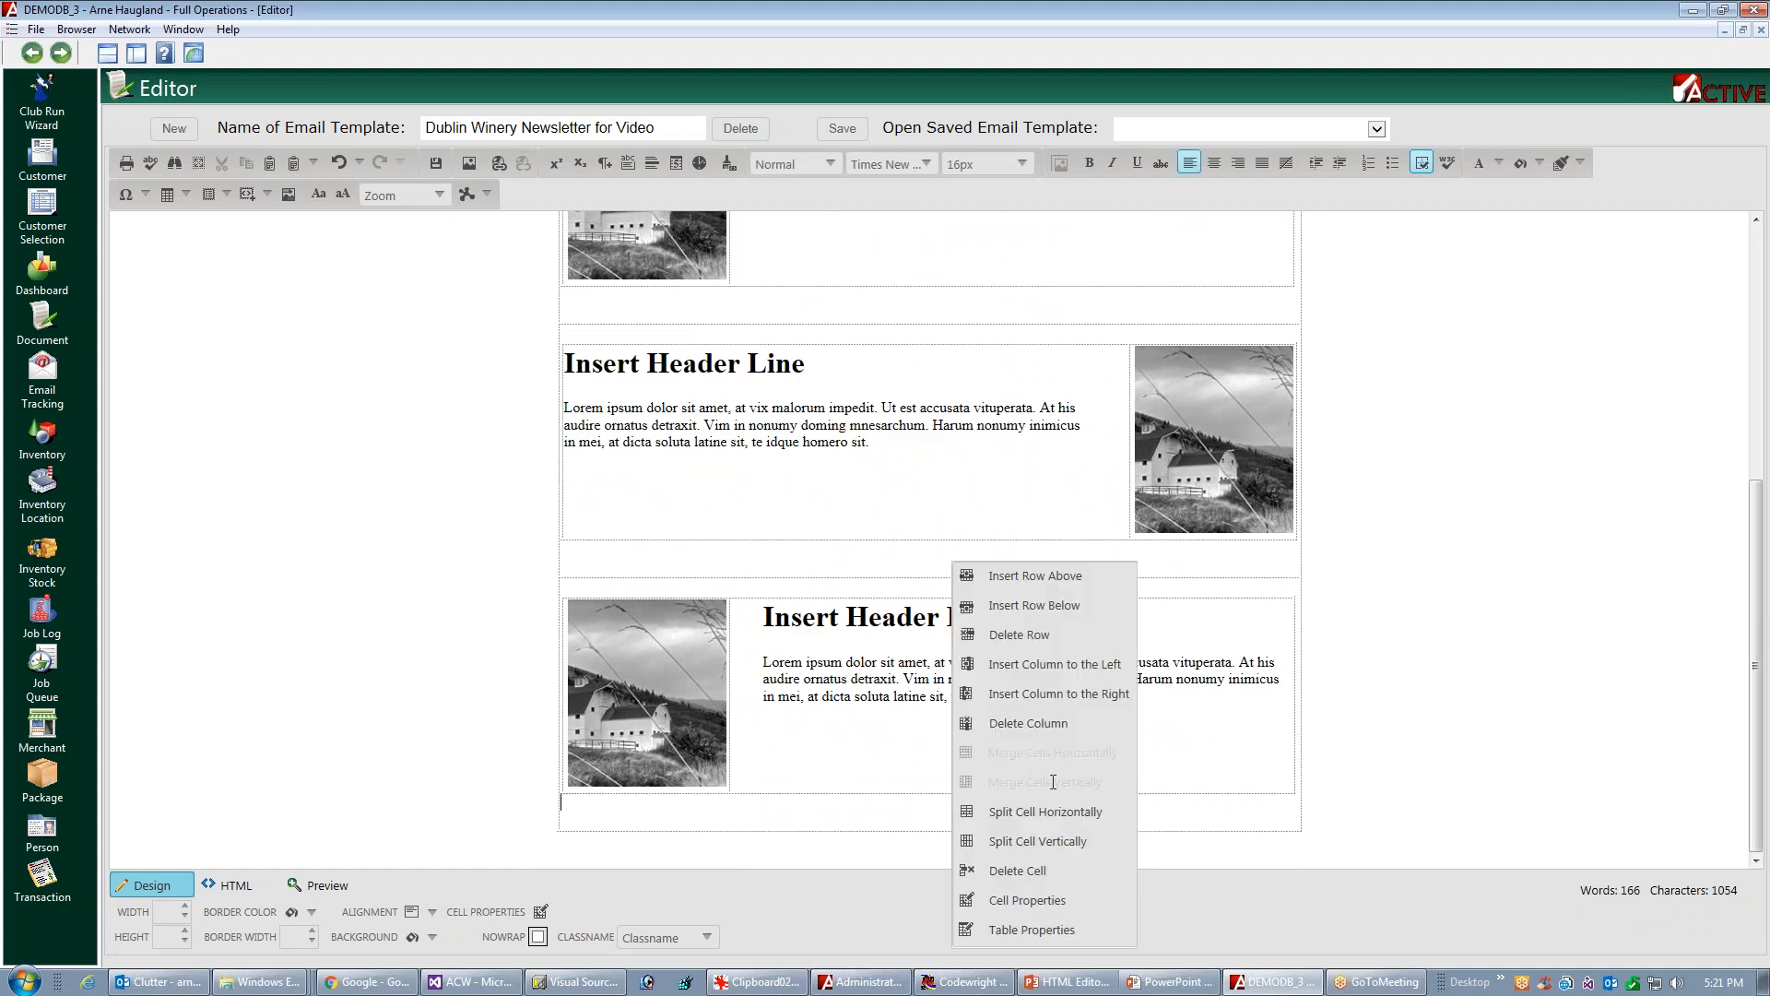
{"action": "left_click", "coordinate": [1050, 605]}
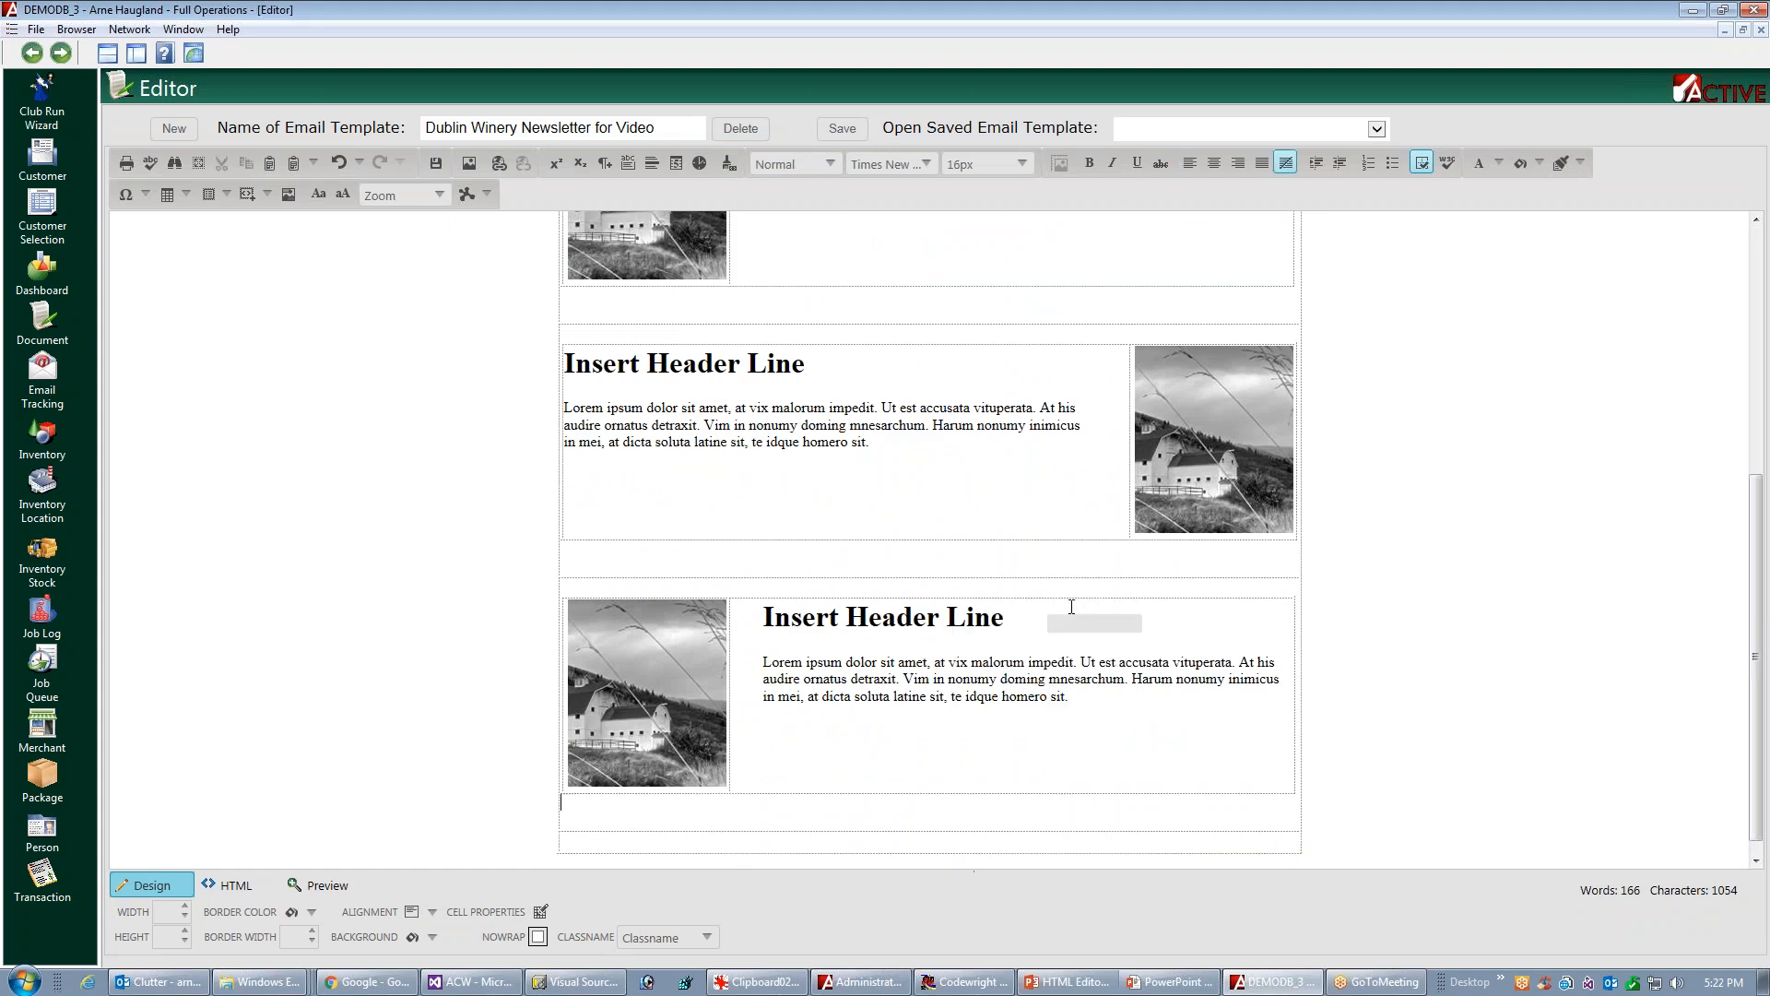
{"action": "scroll", "coordinate": [1757, 544], "scroll_direction": "down", "scroll_amount": 1}
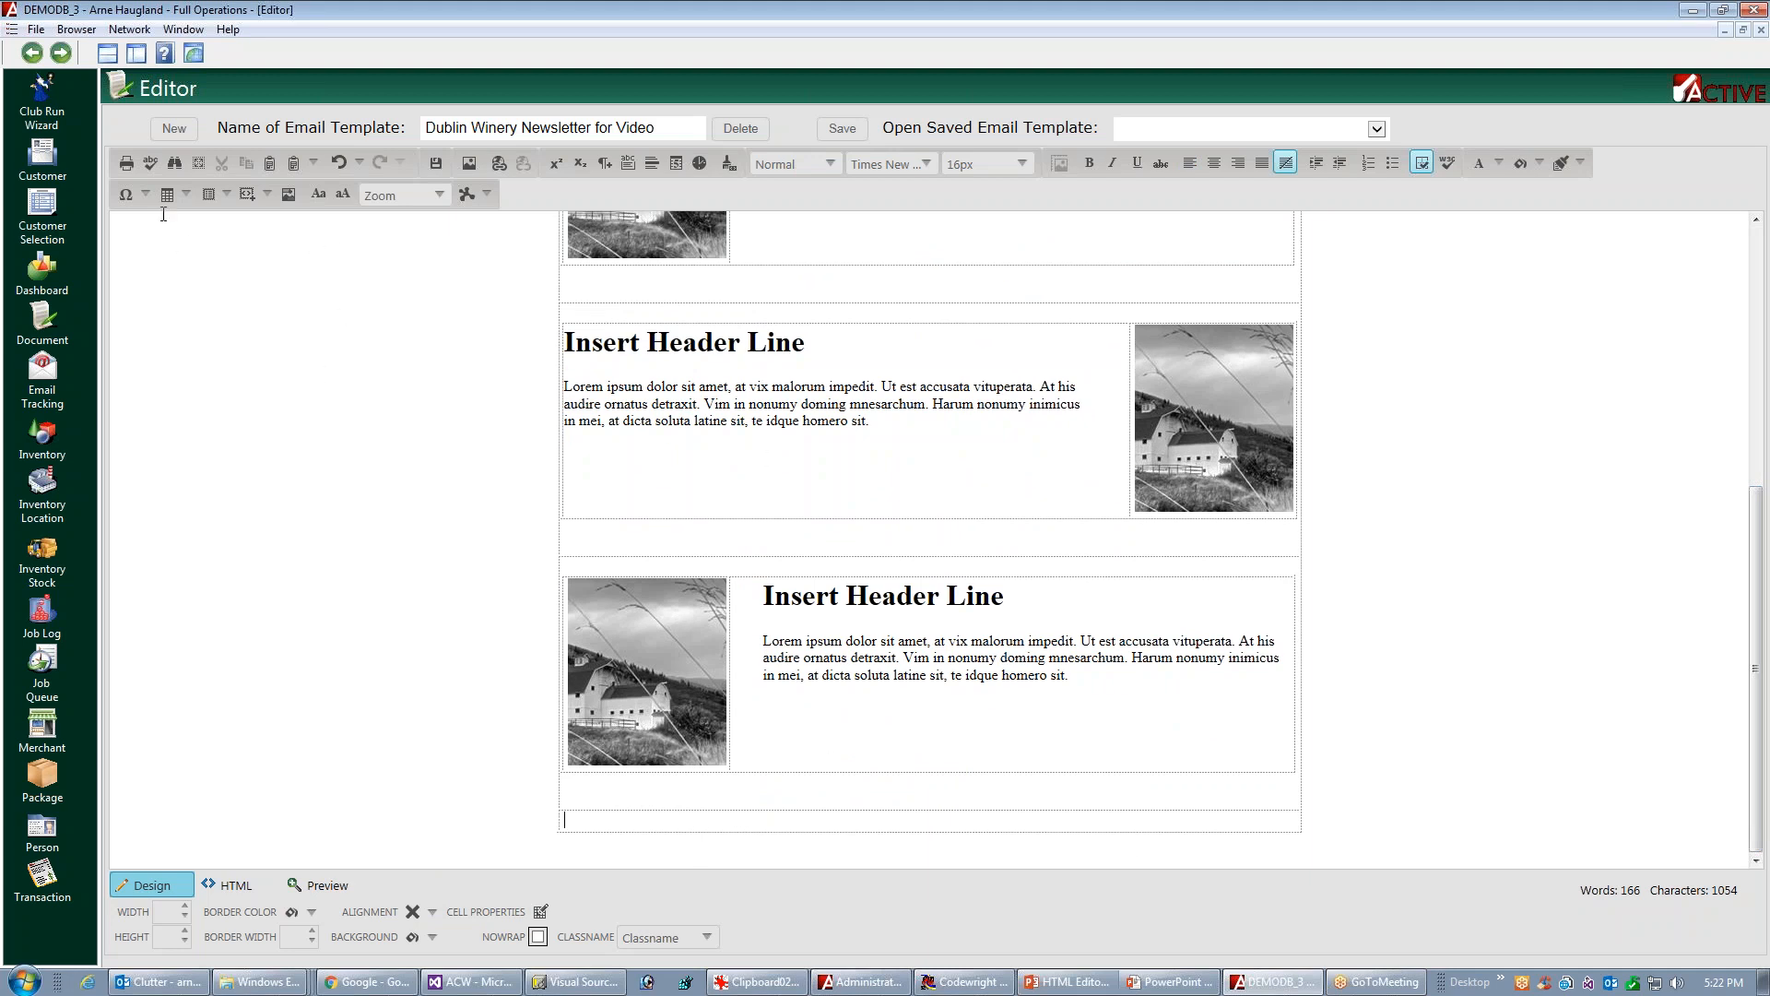
{"action": "left_click", "coordinate": [185, 196]}
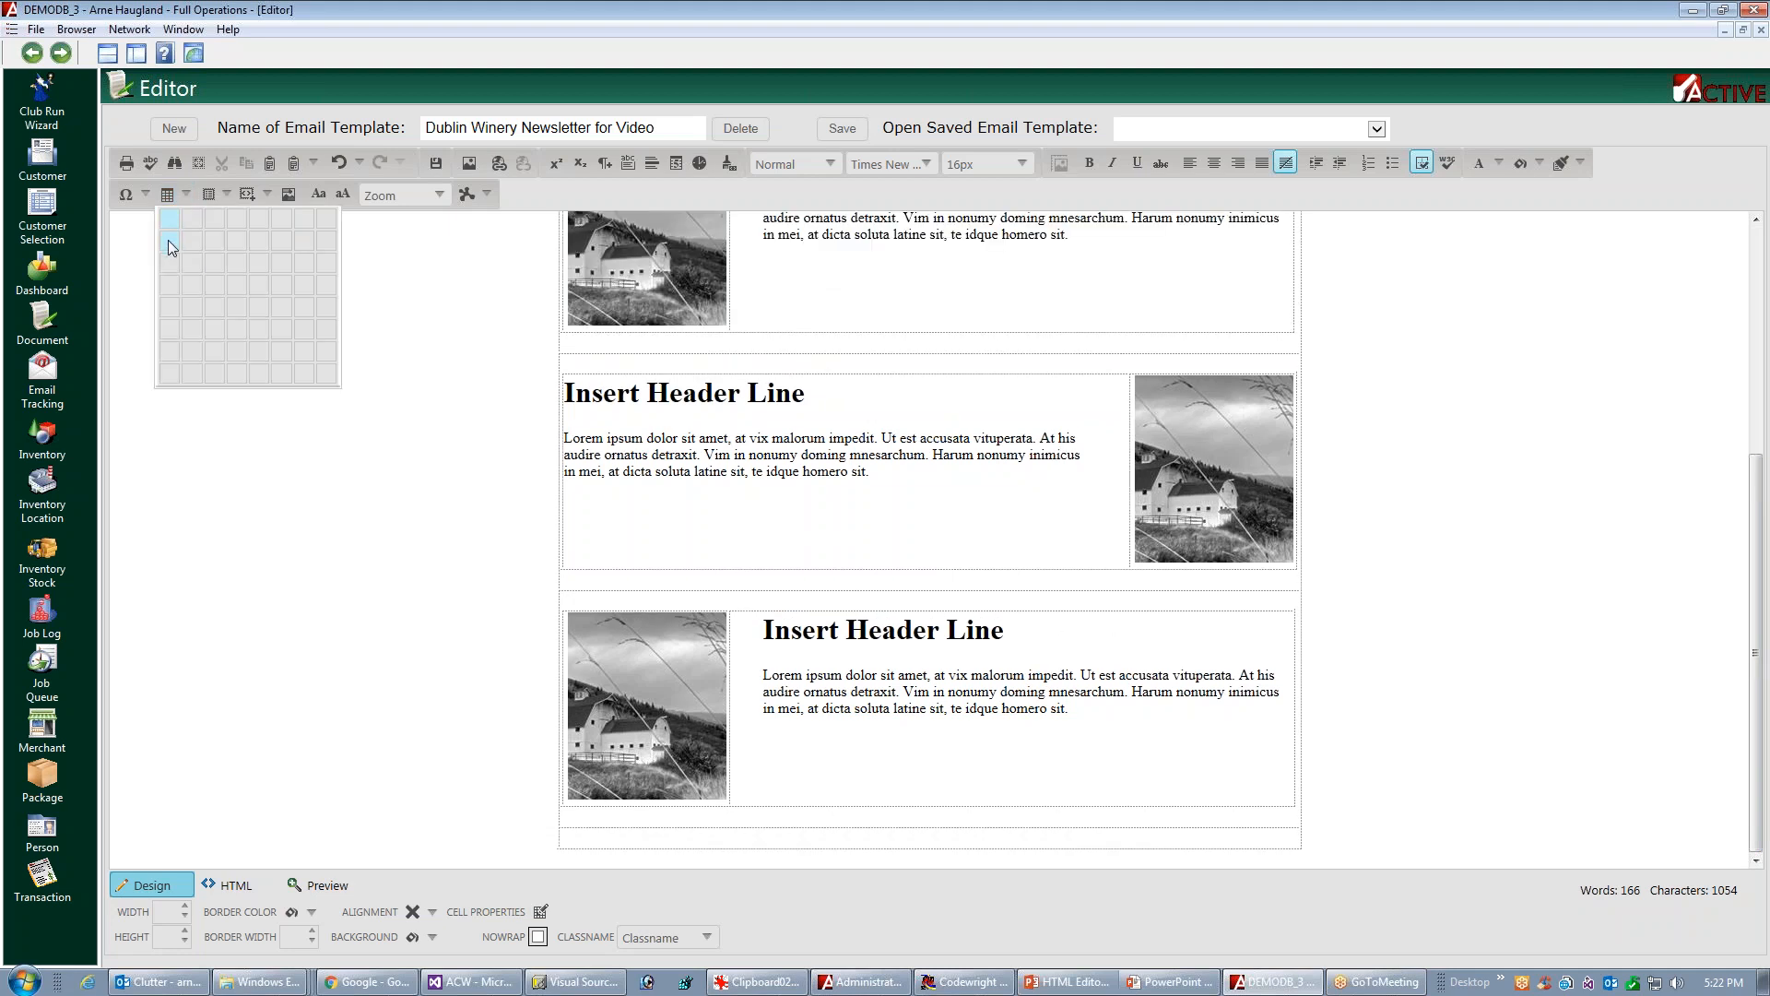
{"action": "left_click", "coordinate": [173, 244]}
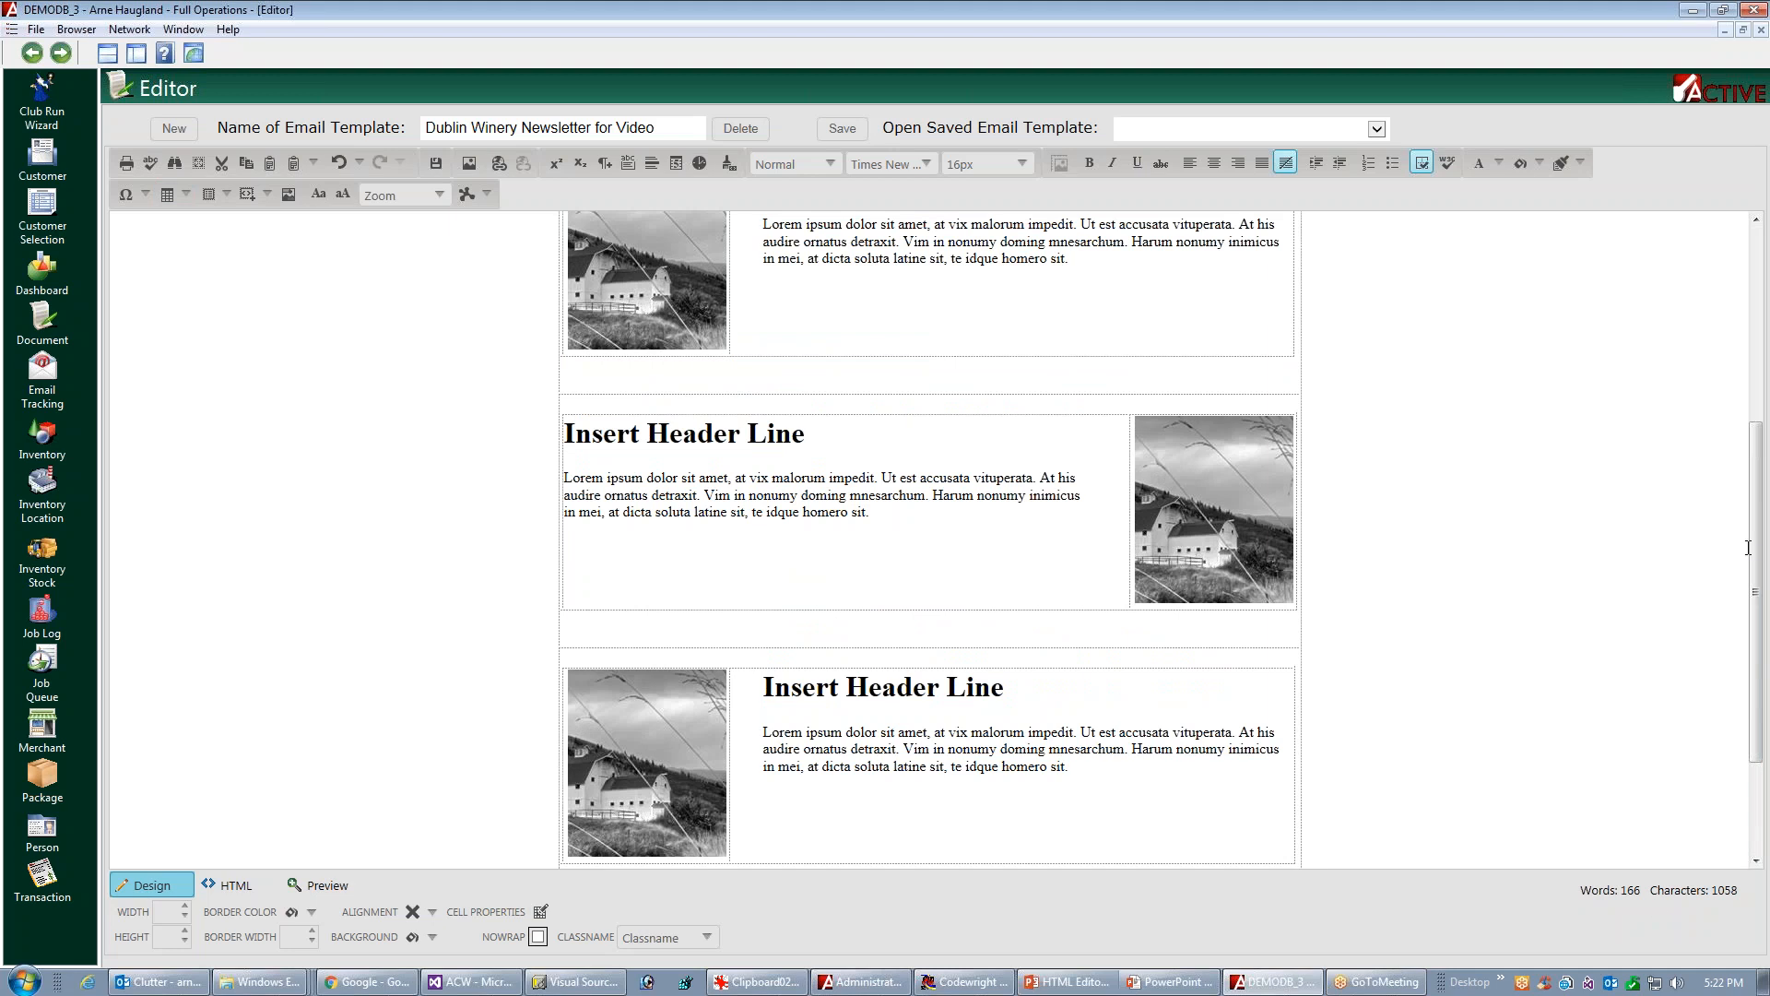
{"action": "scroll", "coordinate": [1747, 548], "scroll_direction": "down", "scroll_amount": 3}
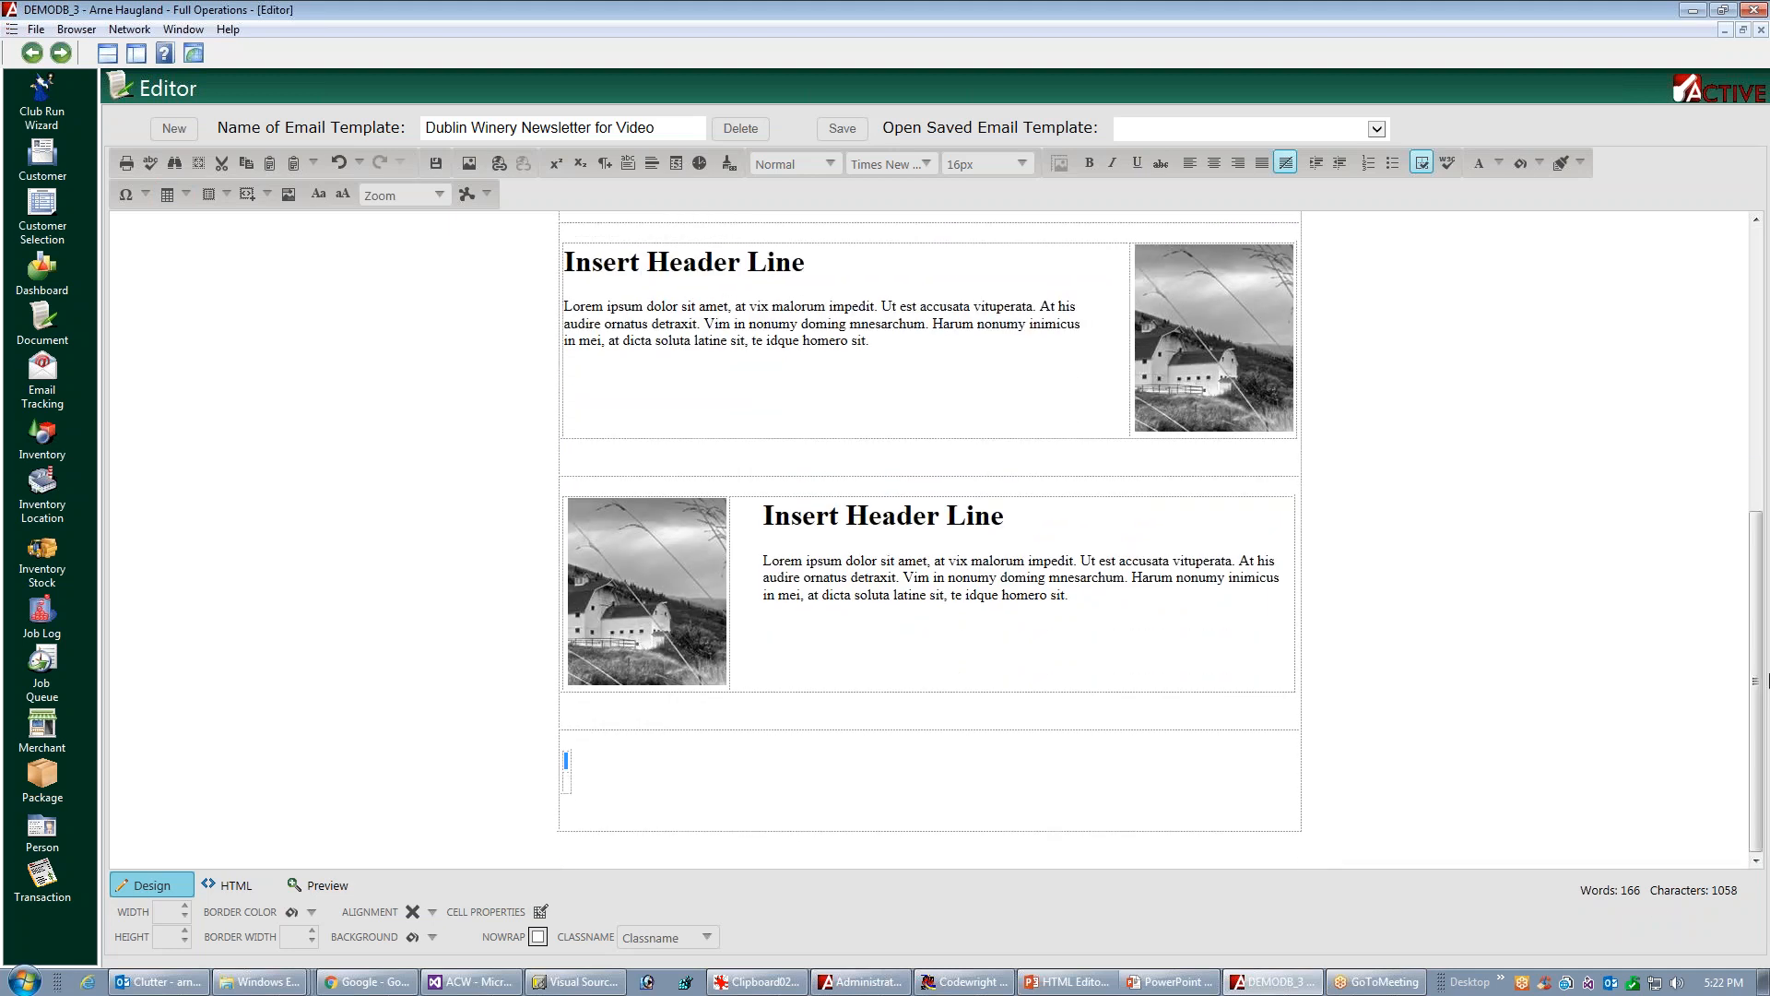
Widen the new two-row table to about 361 px and center it within the newsletter
{"action": "left_click", "coordinate": [573, 774]}
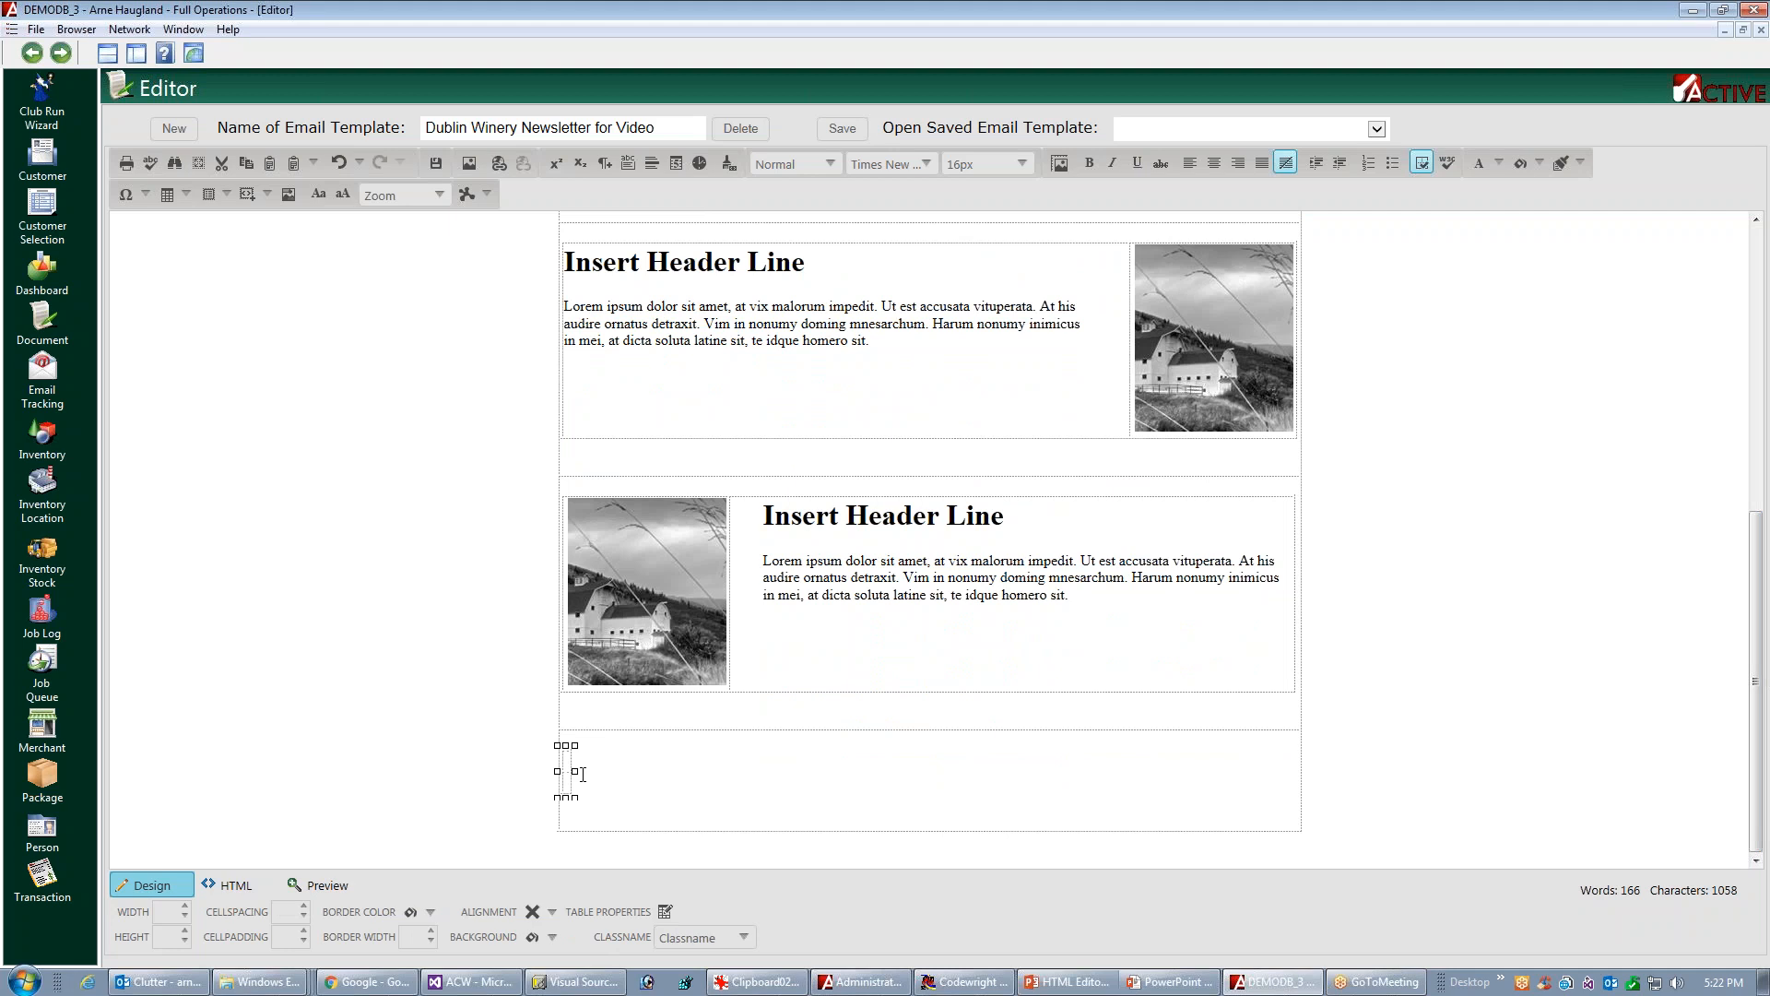
{"action": "left_click_drag", "start_coordinate": [575, 771], "coordinate": [896, 771]}
{"action": "right_click", "coordinate": [726, 769]}
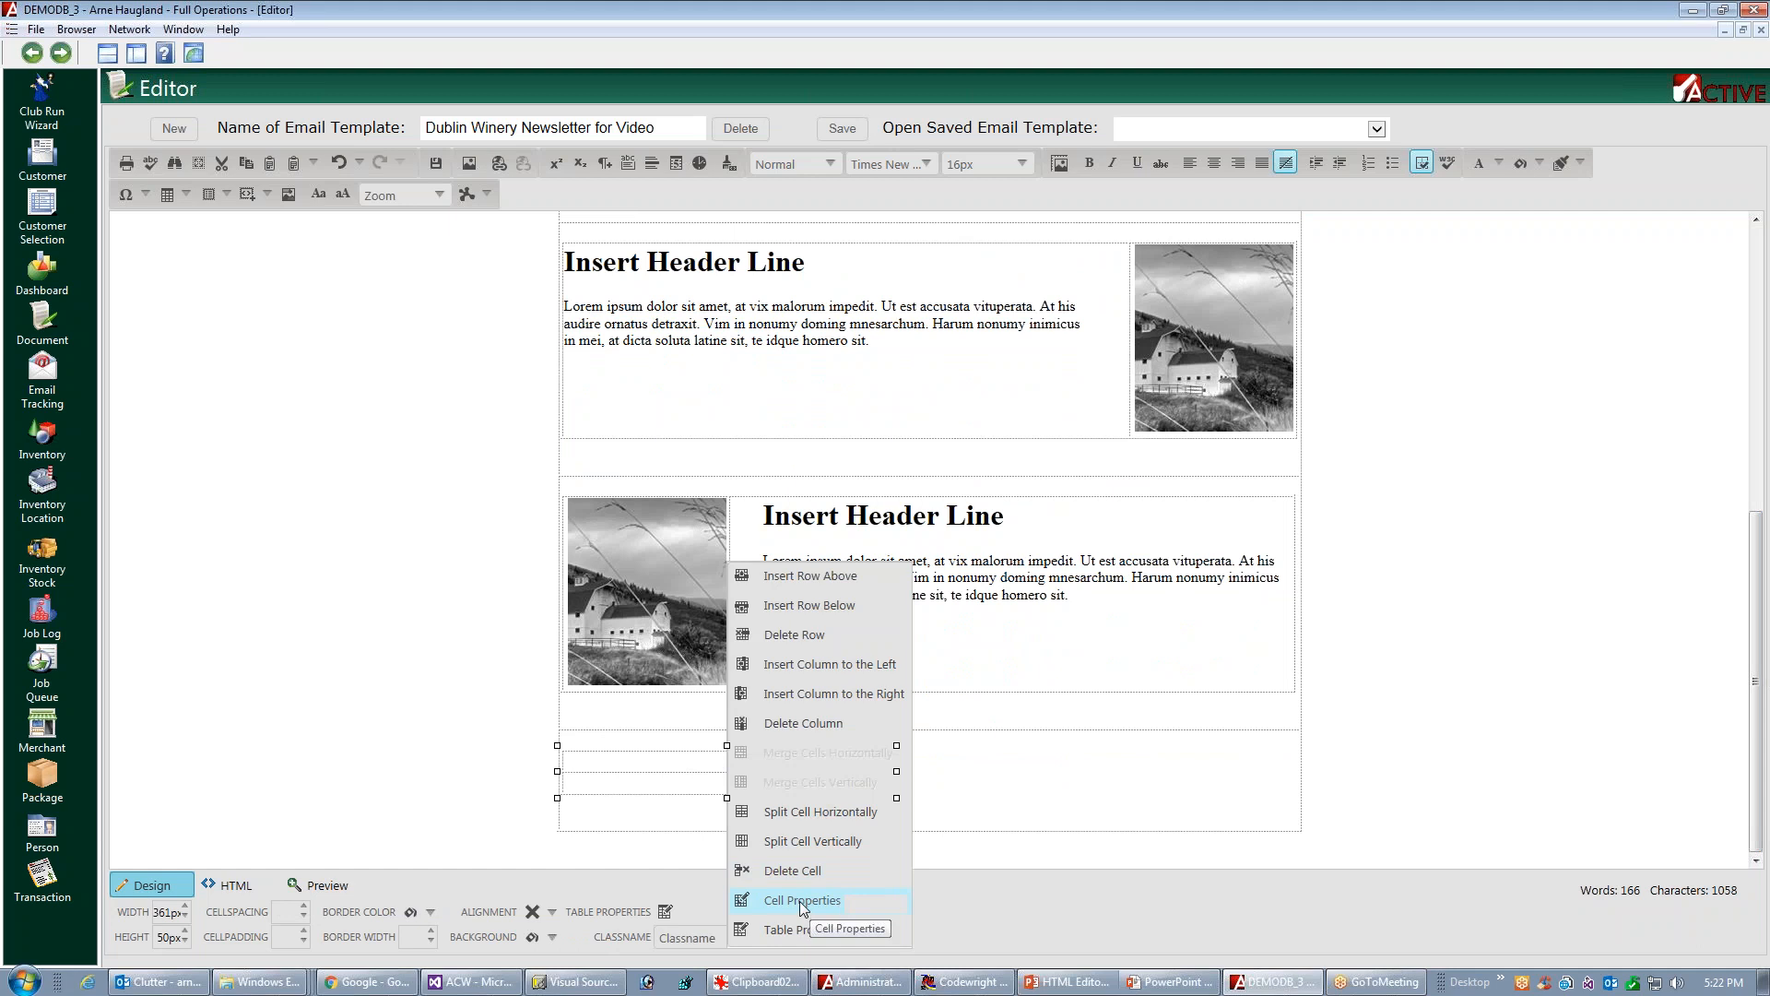
{"action": "left_click", "coordinate": [548, 913]}
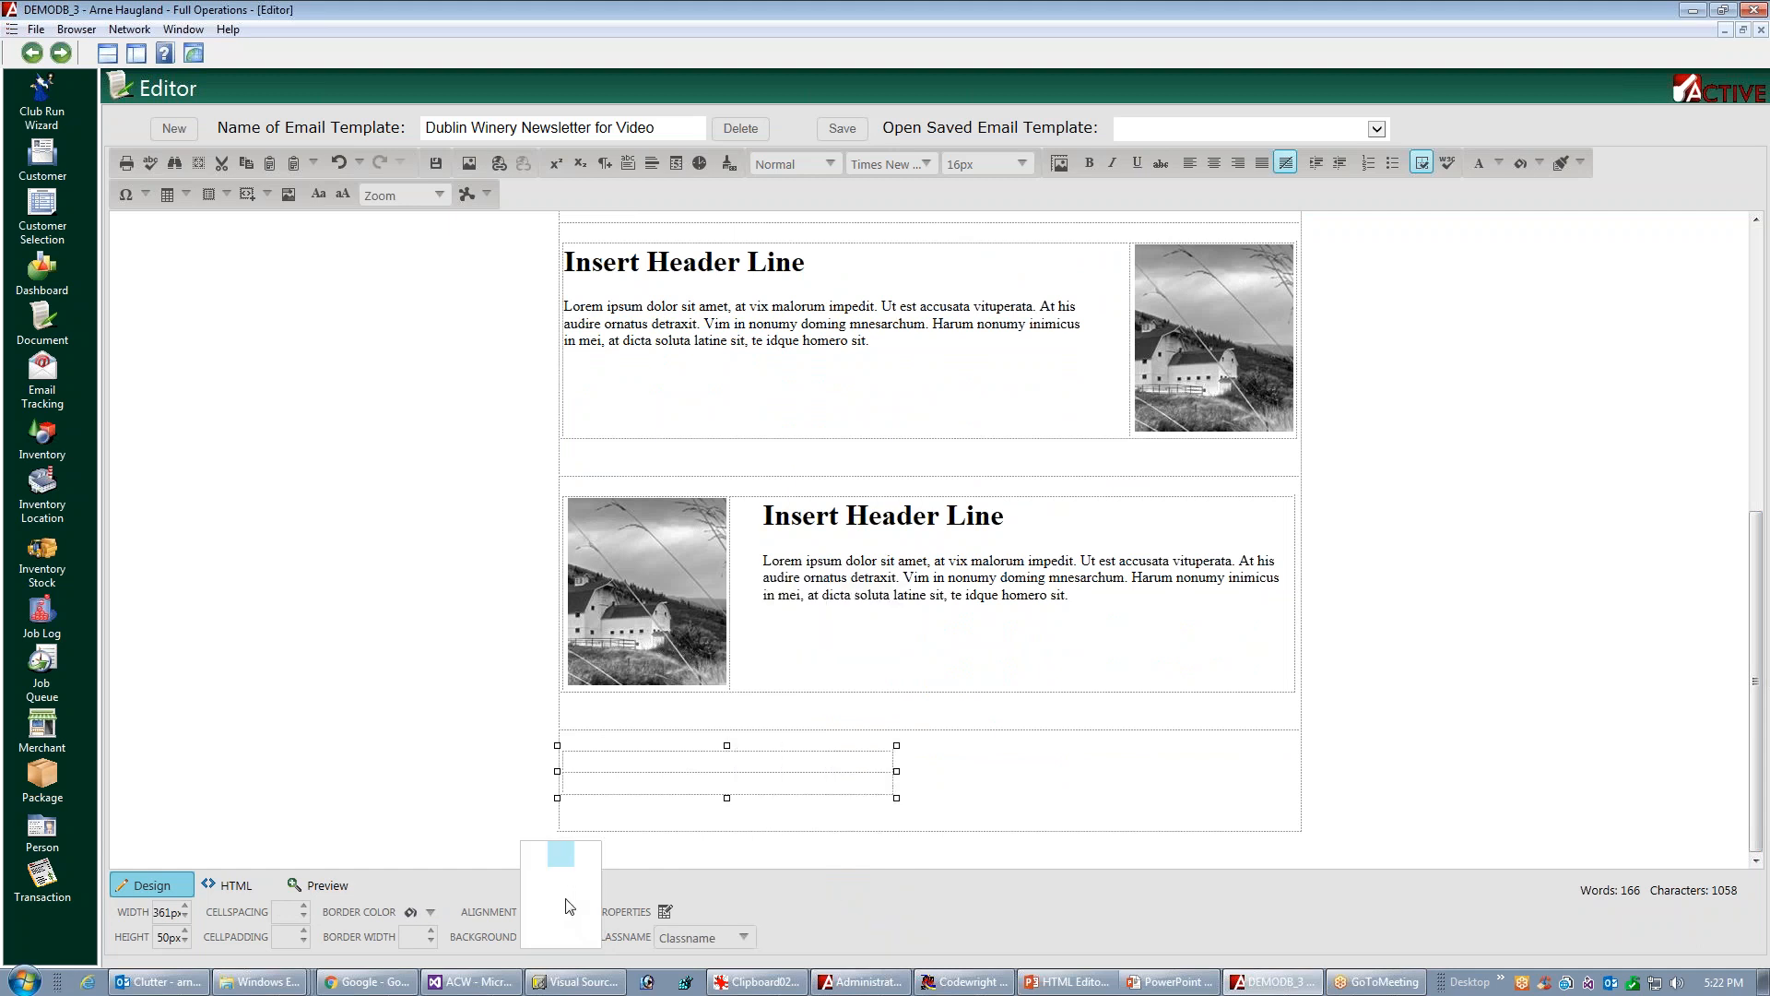
{"action": "left_click", "coordinate": [572, 887]}
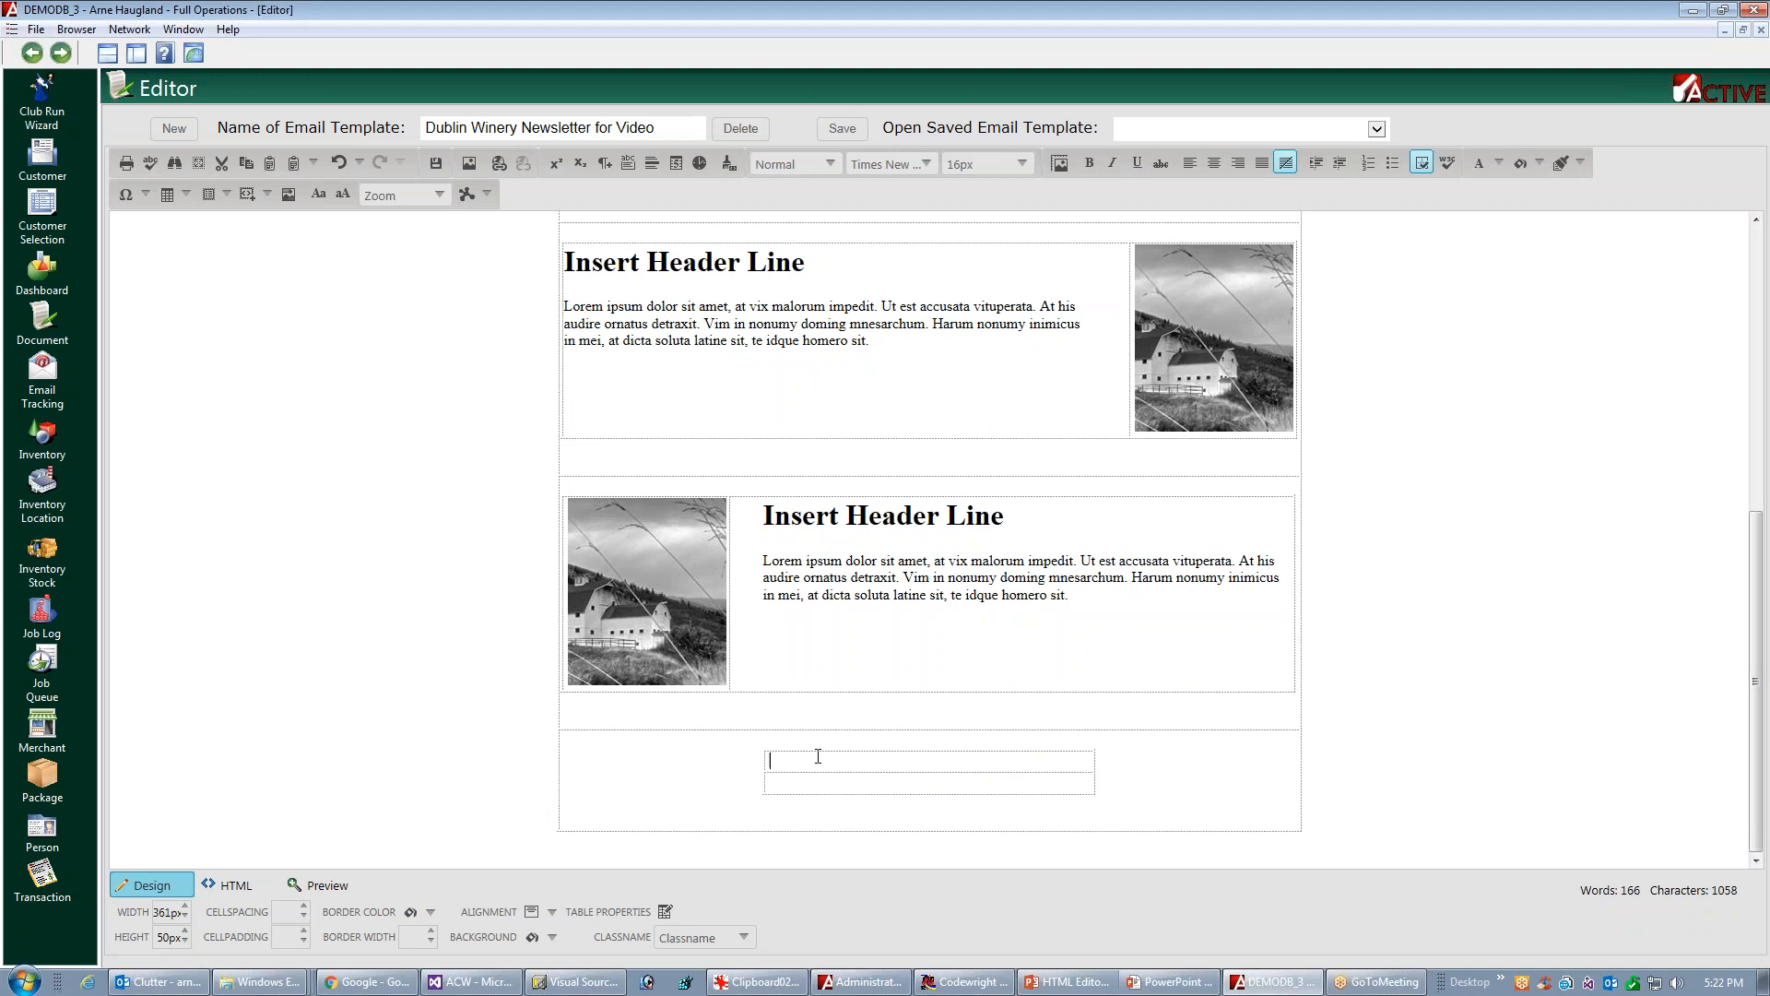
Enter "Join us on Social Media" in the upper cell of the new table and center the text
{"action": "type", "text": "Join us on Social Media"}
{"action": "left_click", "coordinate": [1211, 167]}
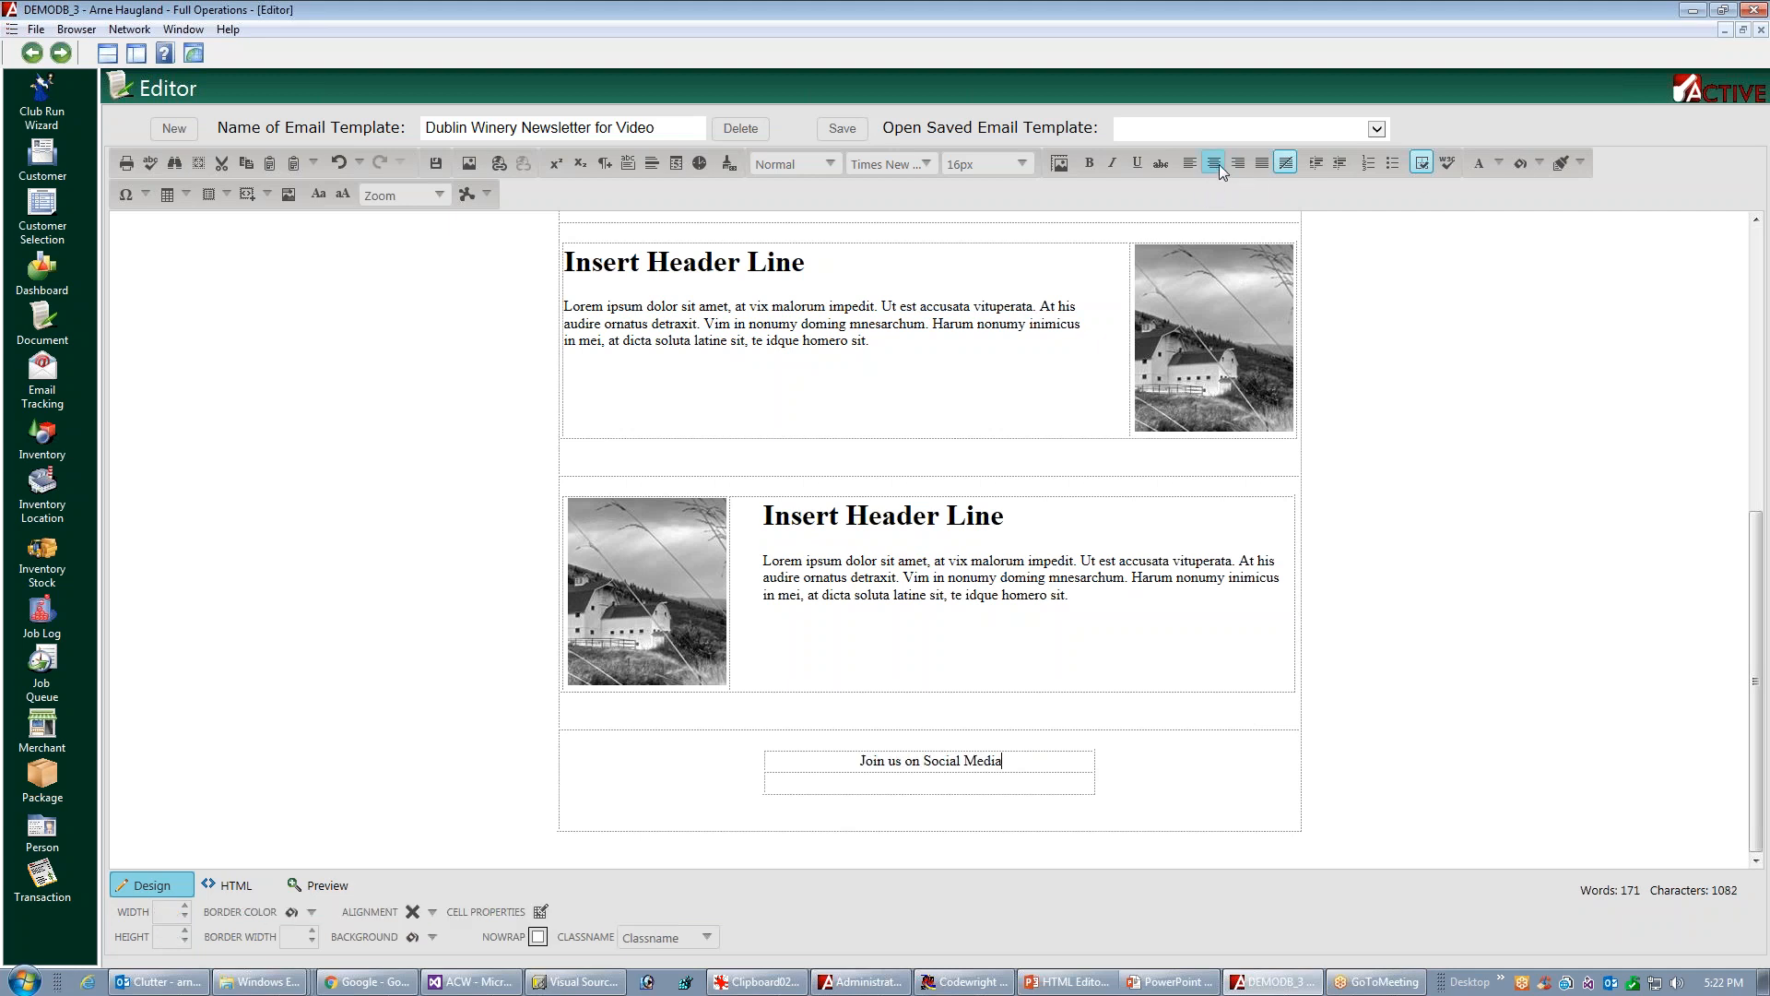
Insert facebook.png from the sharedimages folder into the cell below "Join us on Social Media"
{"action": "left_click", "coordinate": [959, 786]}
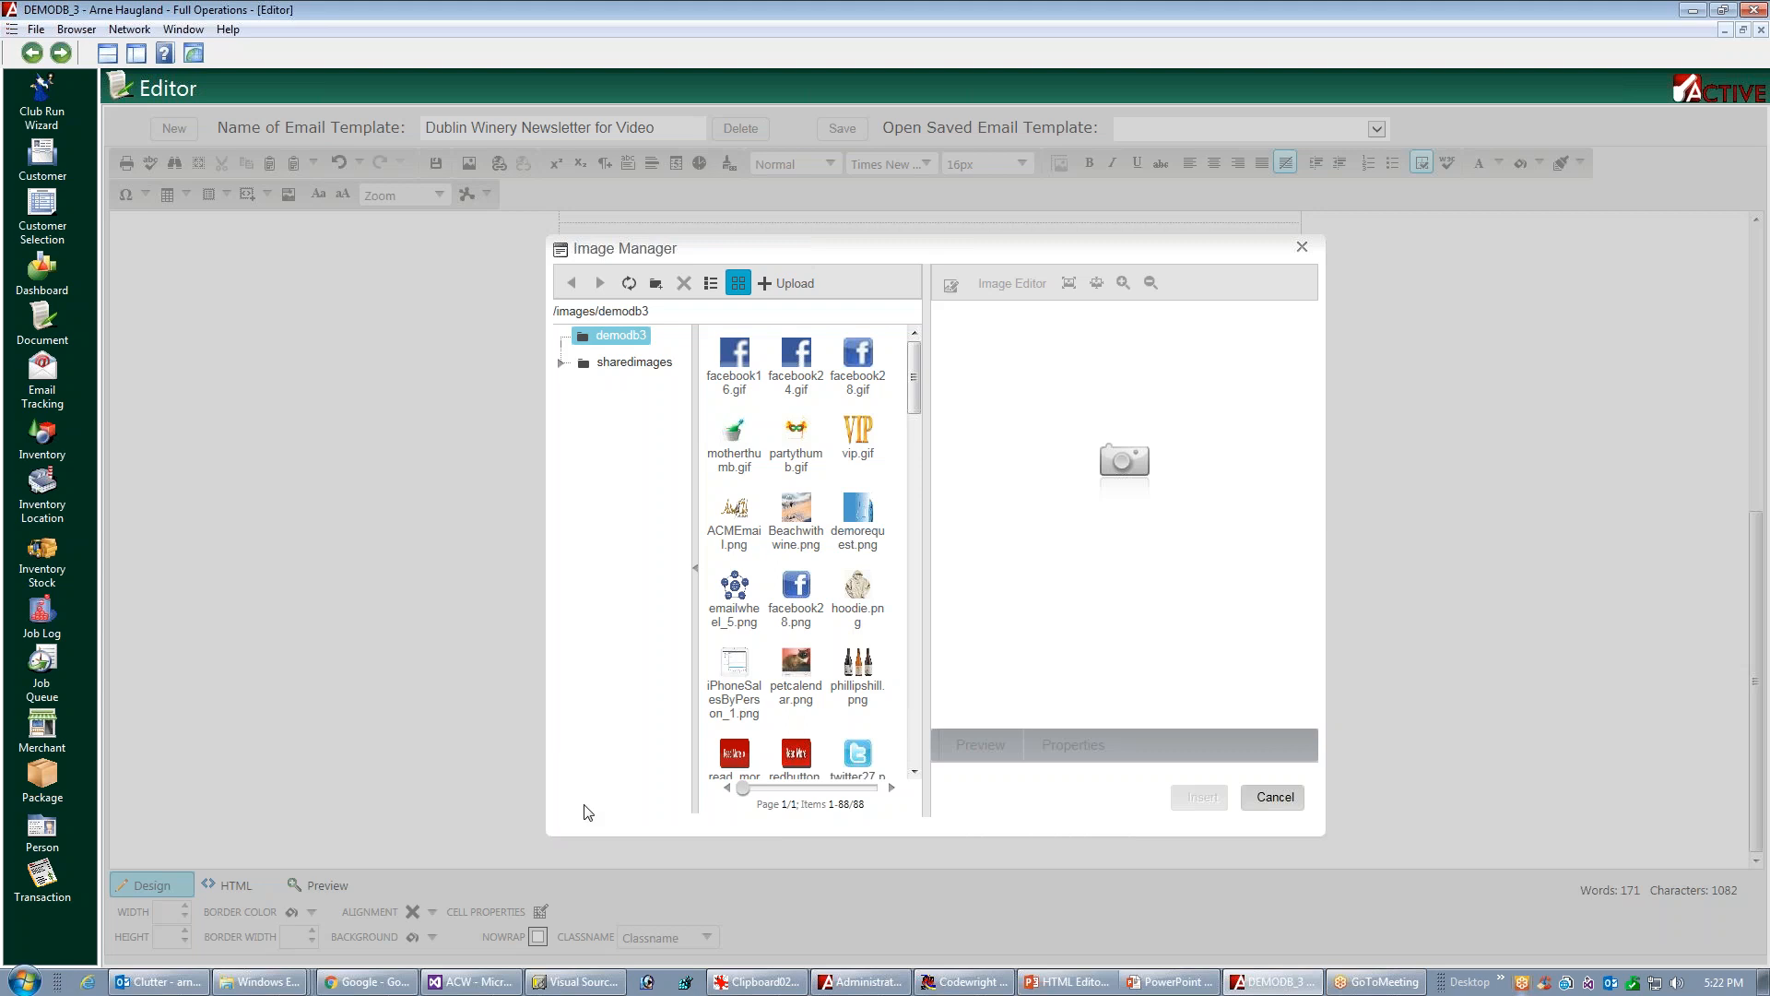
{"action": "left_click", "coordinate": [645, 363]}
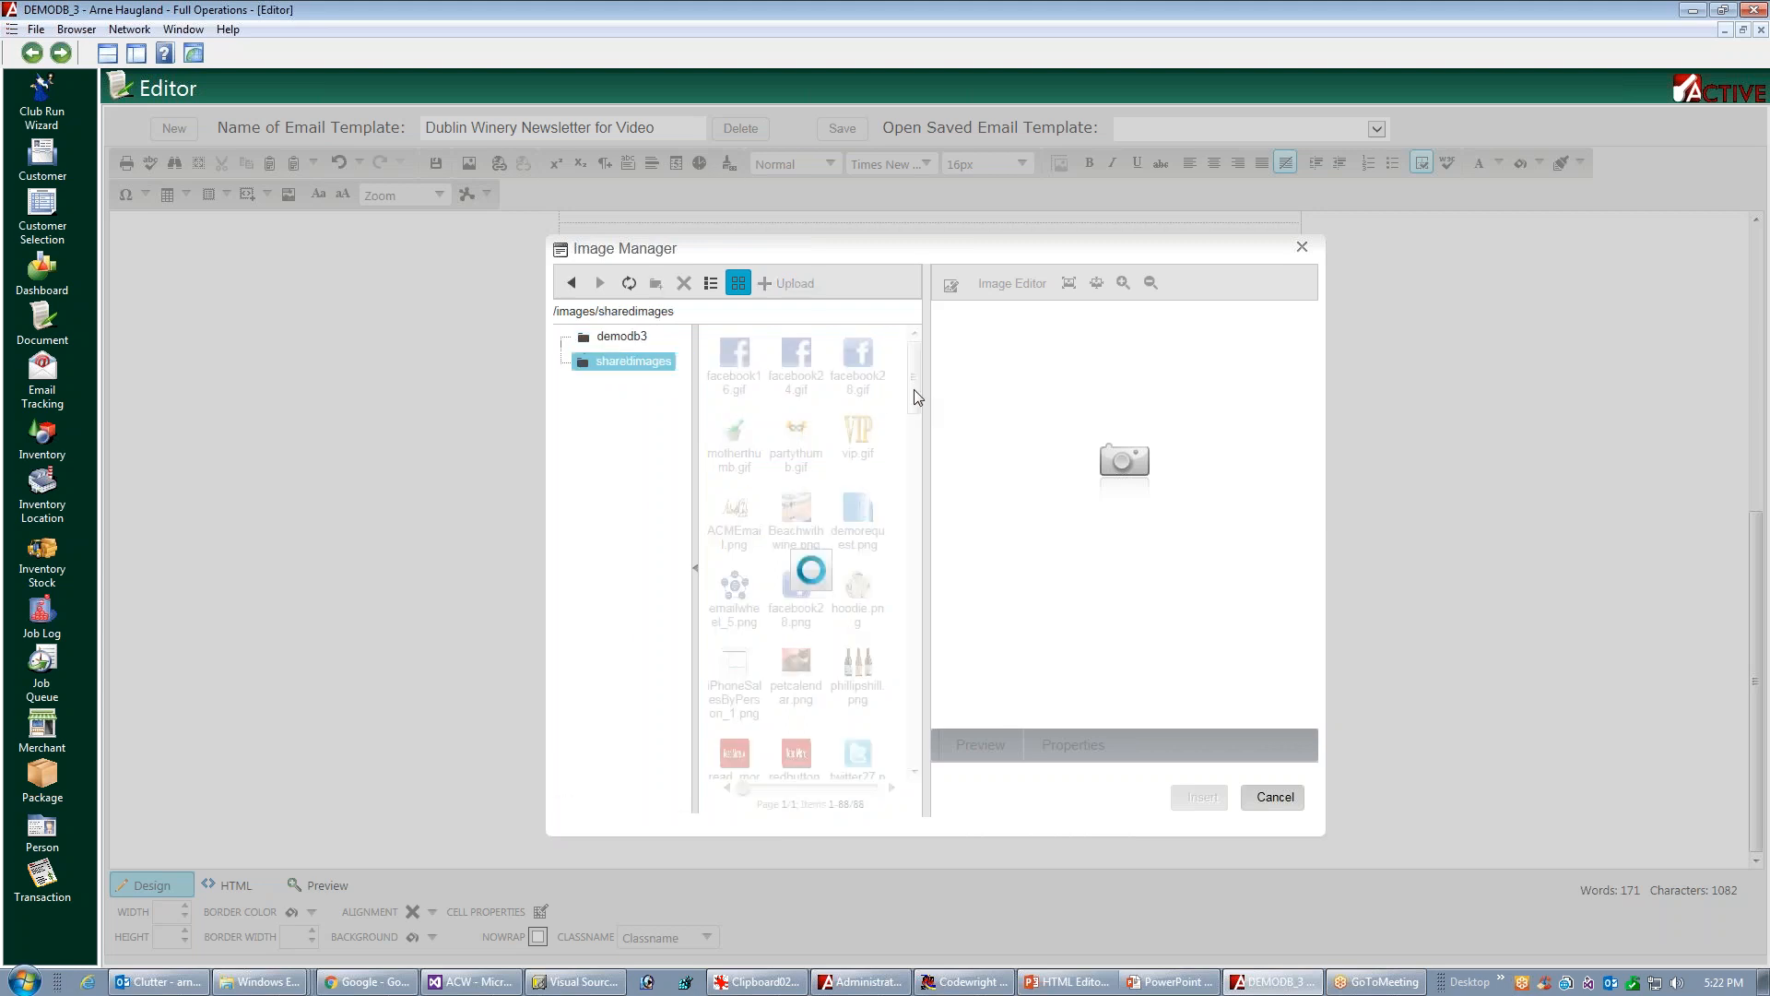
{"action": "left_click_drag", "start_coordinate": [913, 391], "coordinate": [914, 452]}
{"action": "scroll", "coordinate": [734, 480], "scroll_direction": "down", "scroll_amount": 2}
{"action": "left_click", "coordinate": [734, 401]}
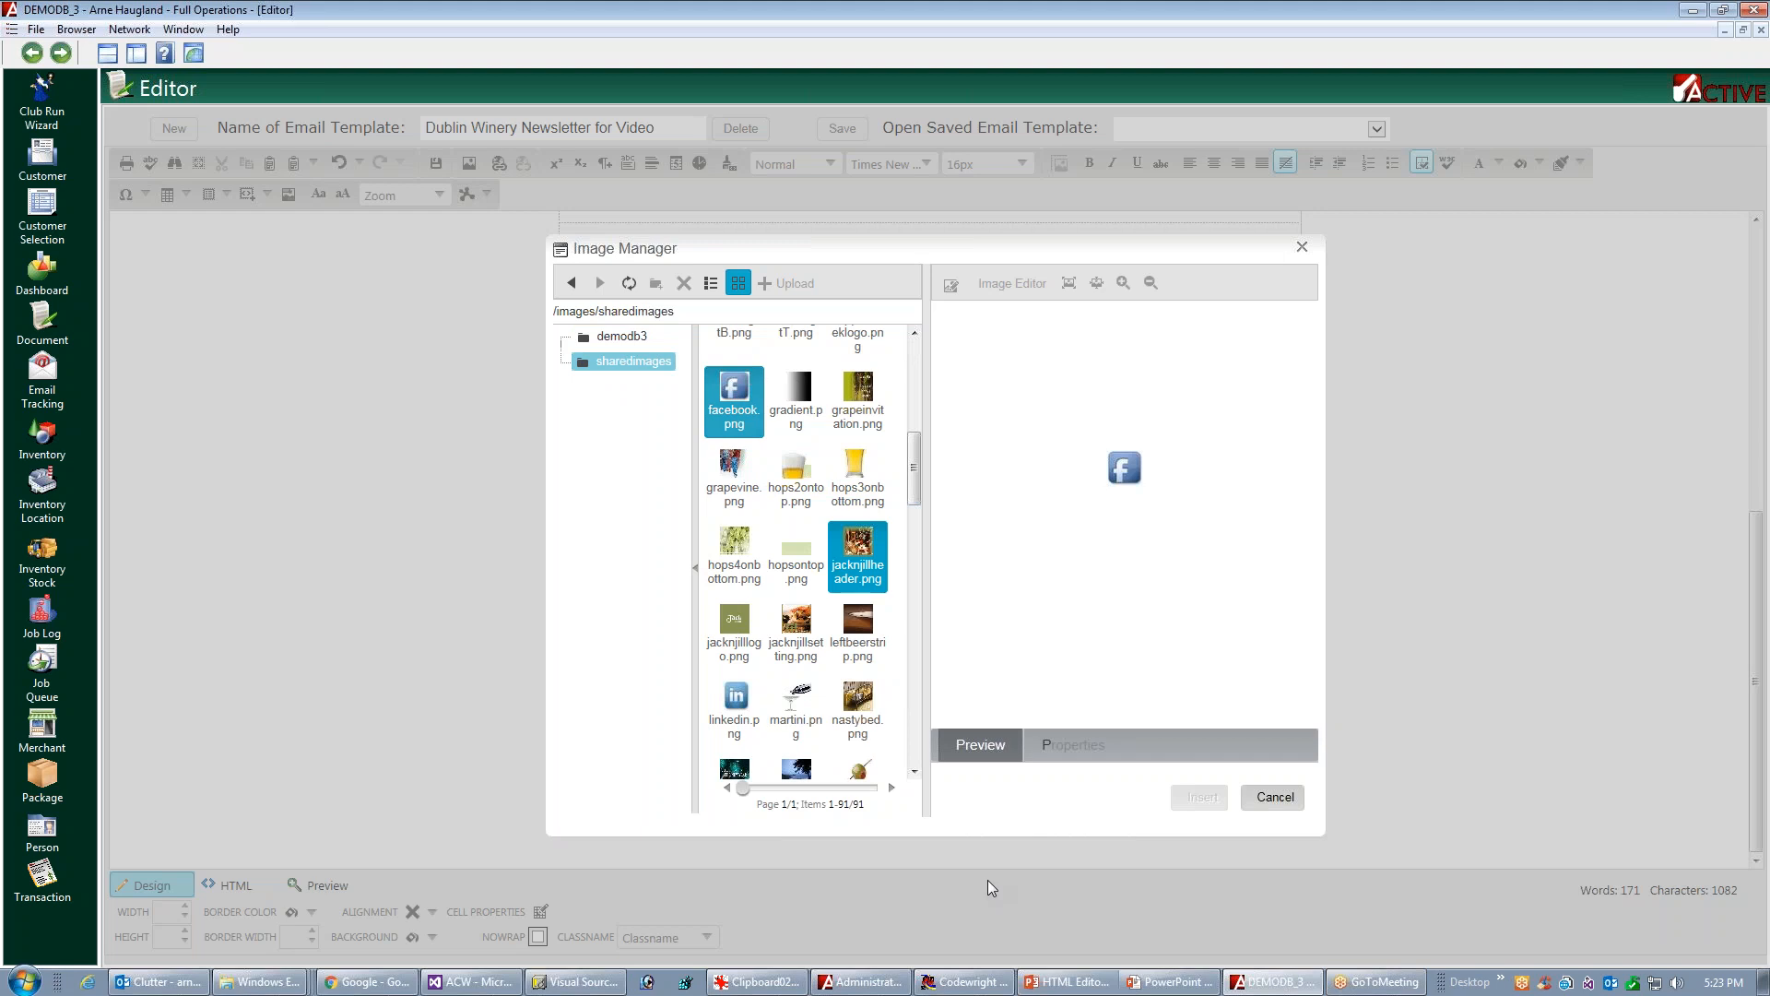
{"action": "left_click", "coordinate": [1198, 798]}
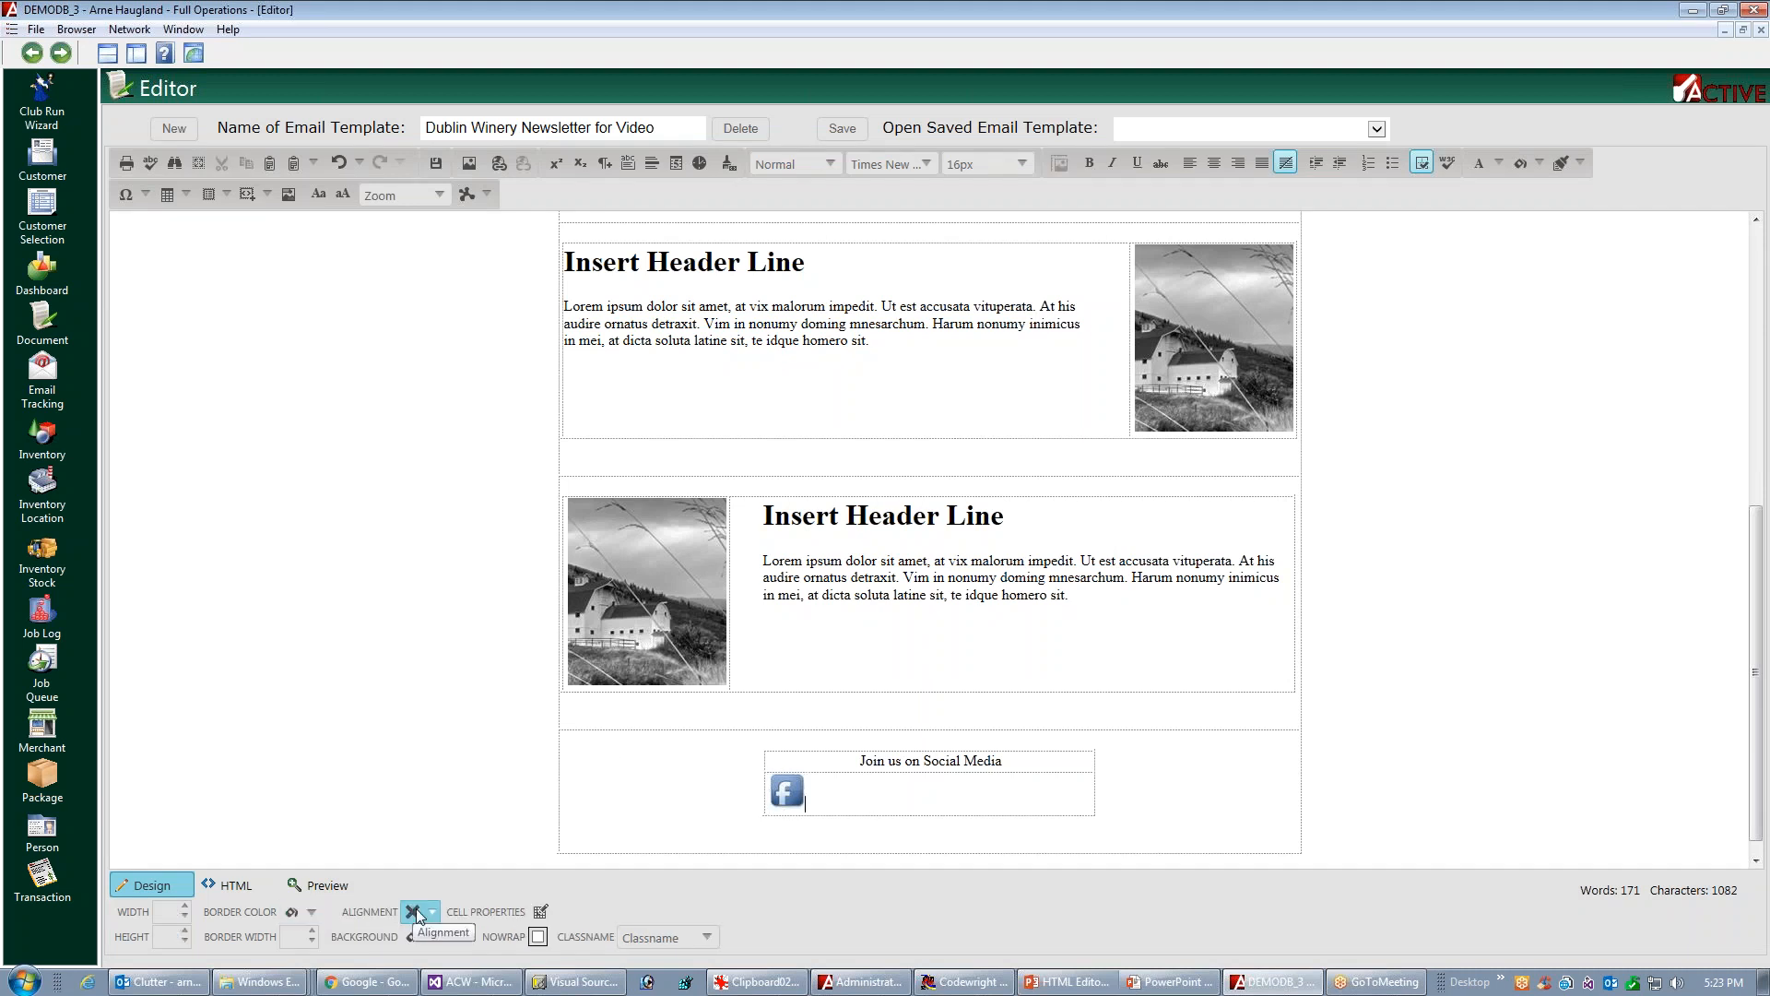
Center the Facebook icon within its table cell
{"action": "left_click", "coordinate": [434, 913]}
{"action": "left_click", "coordinate": [440, 909]}
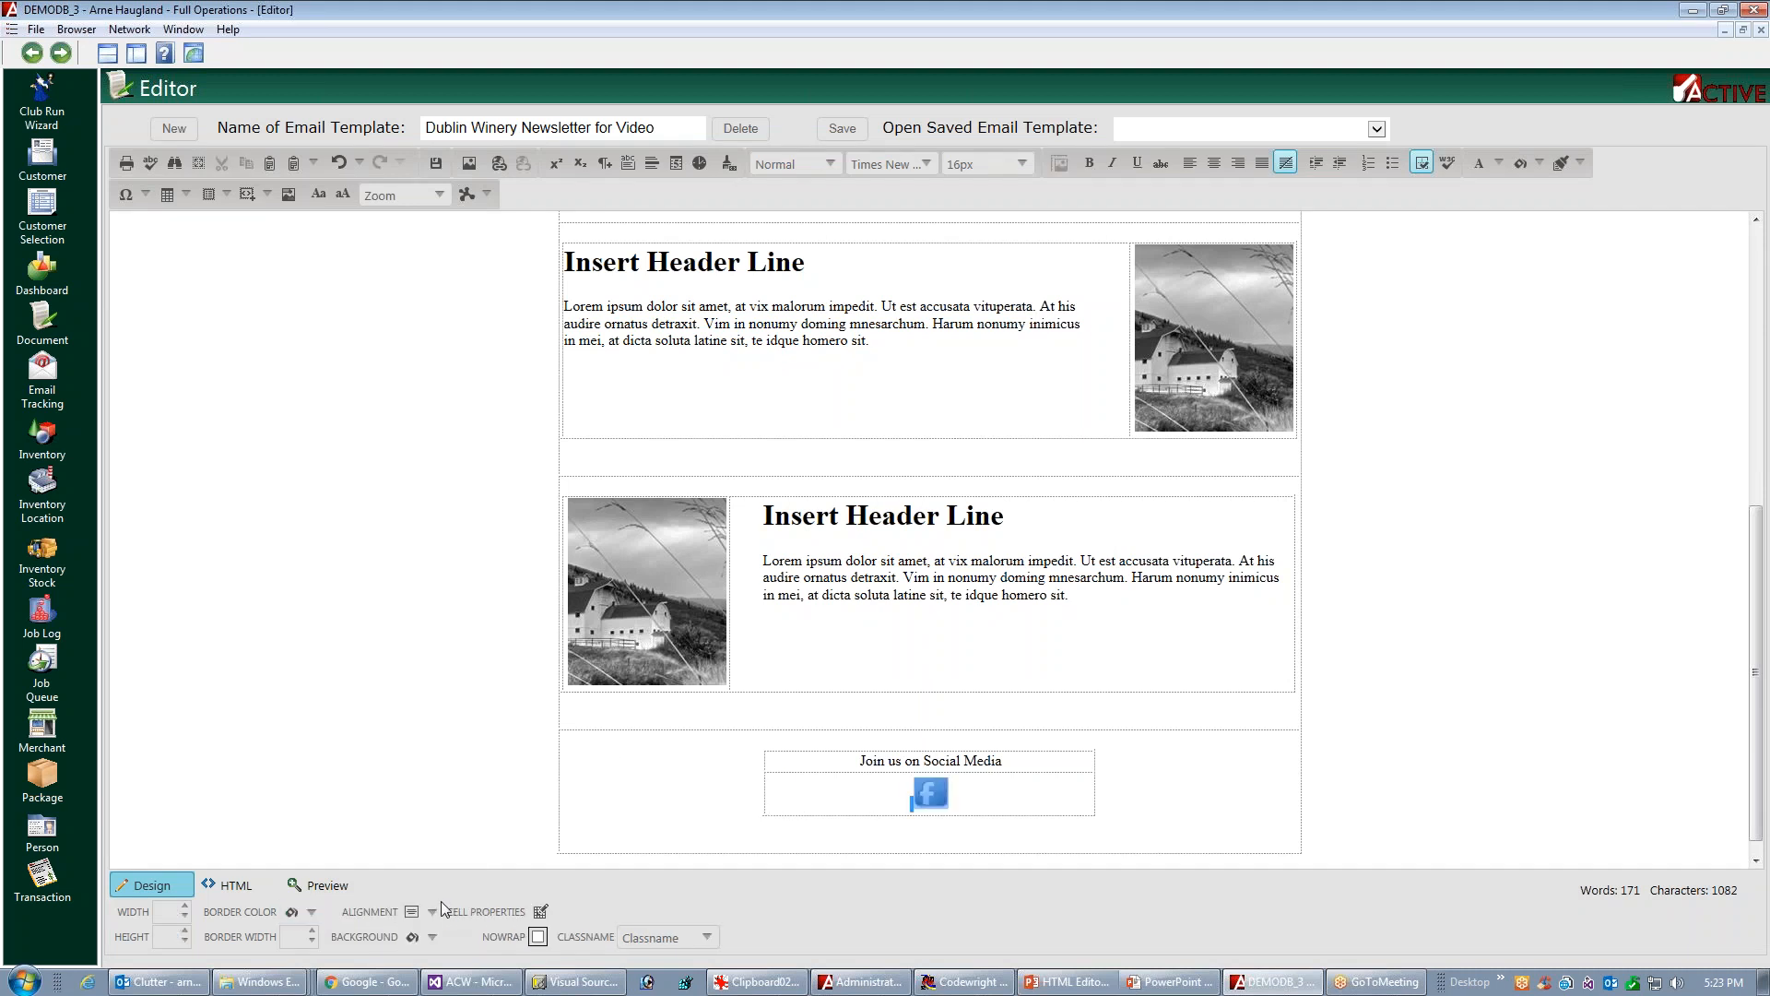
{"action": "left_click", "coordinate": [1293, 825]}
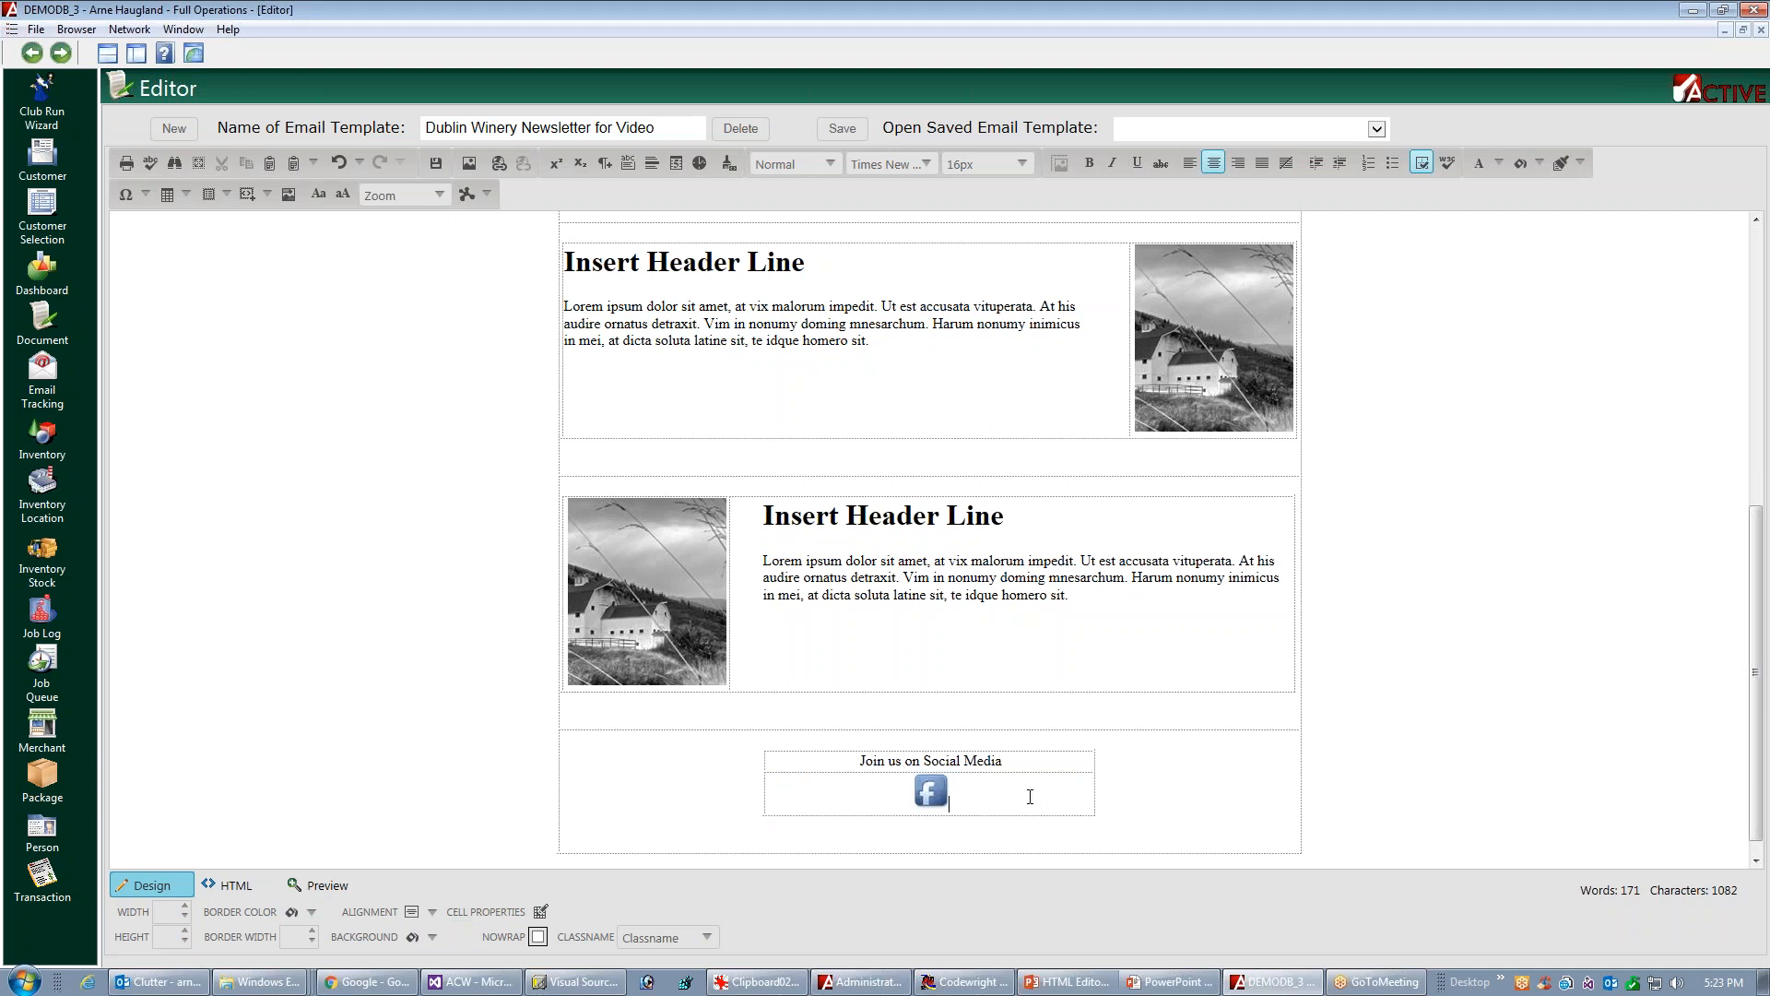
Add a column to the right of the Facebook icon and insert twitter.png from the sharedimages folder into its lower cell
{"action": "right_click", "coordinate": [997, 794]}
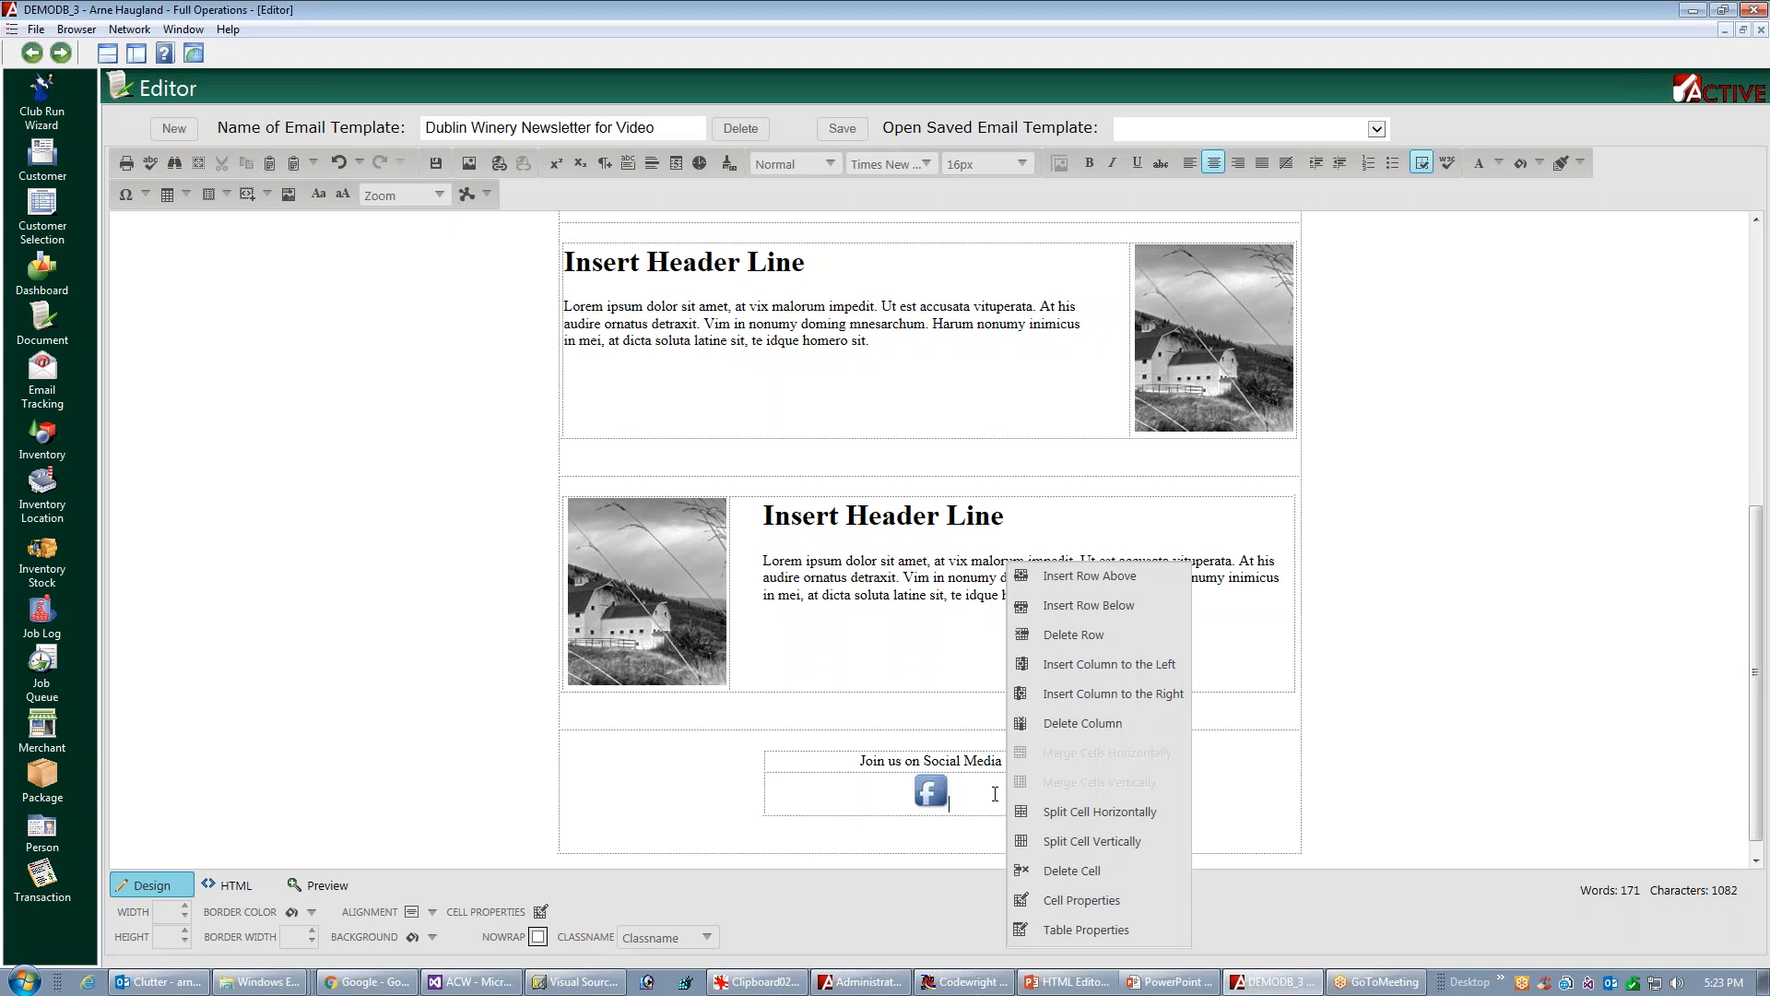
{"action": "left_click", "coordinate": [1099, 699]}
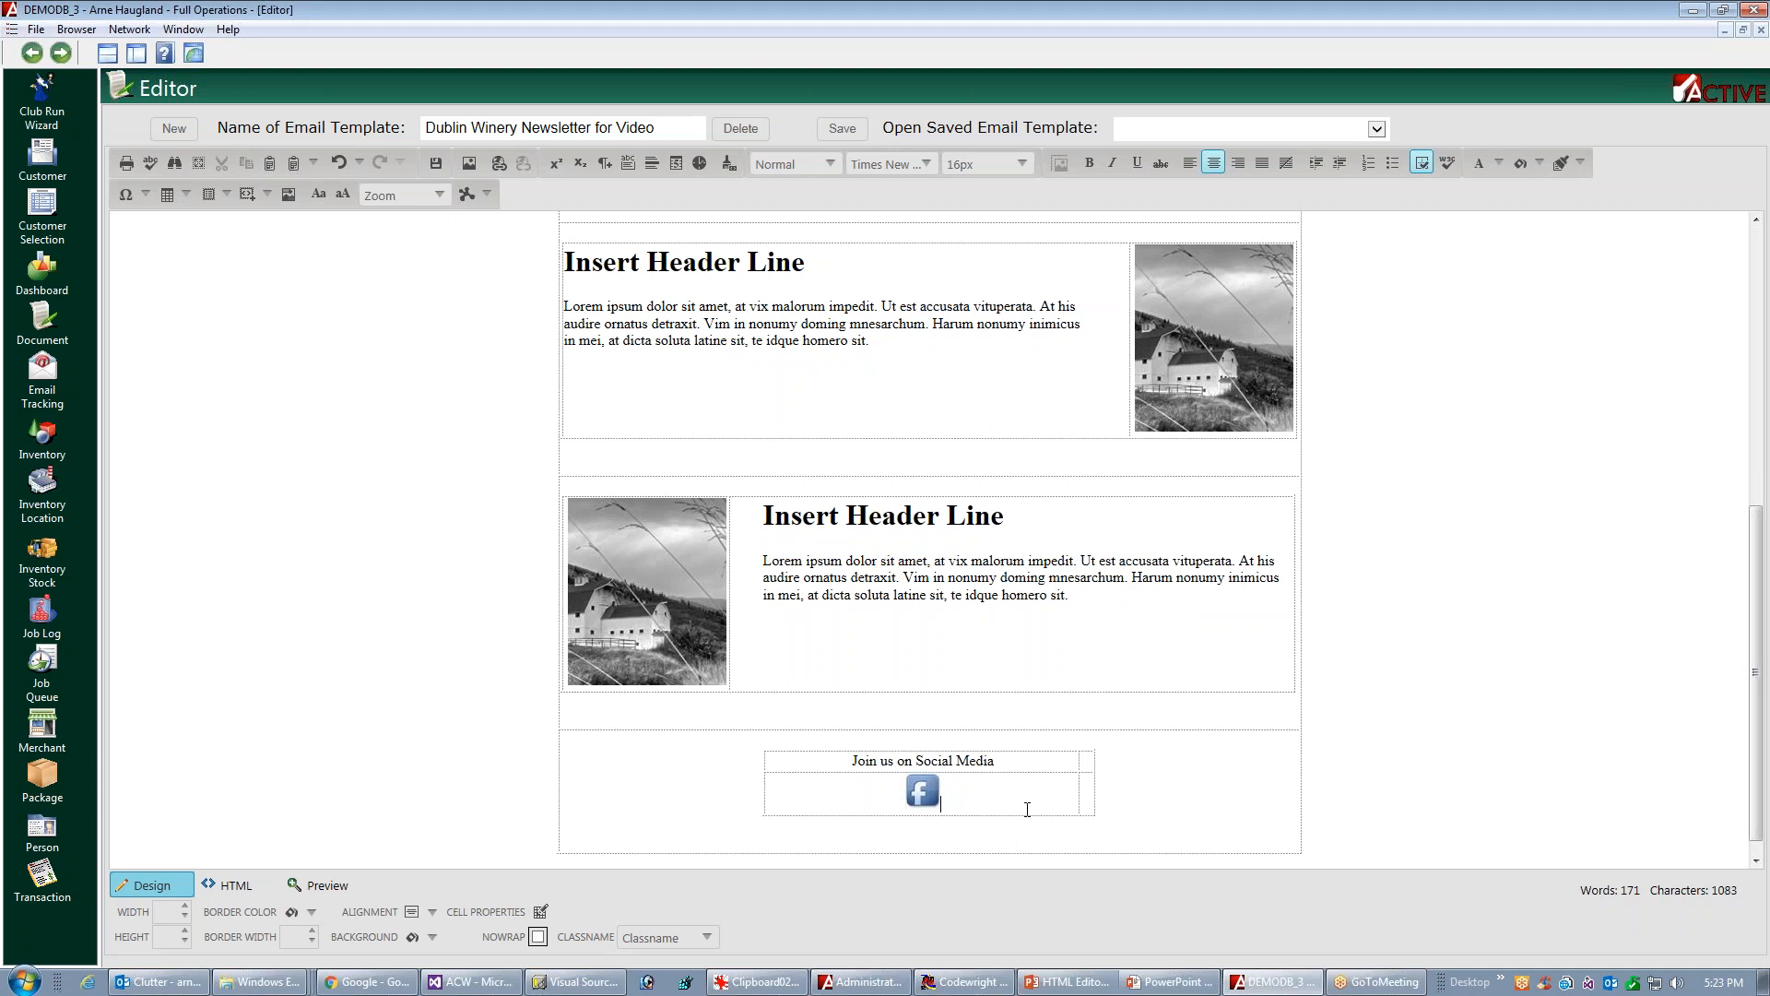
{"action": "left_click", "coordinate": [1087, 797]}
{"action": "left_click", "coordinate": [471, 166]}
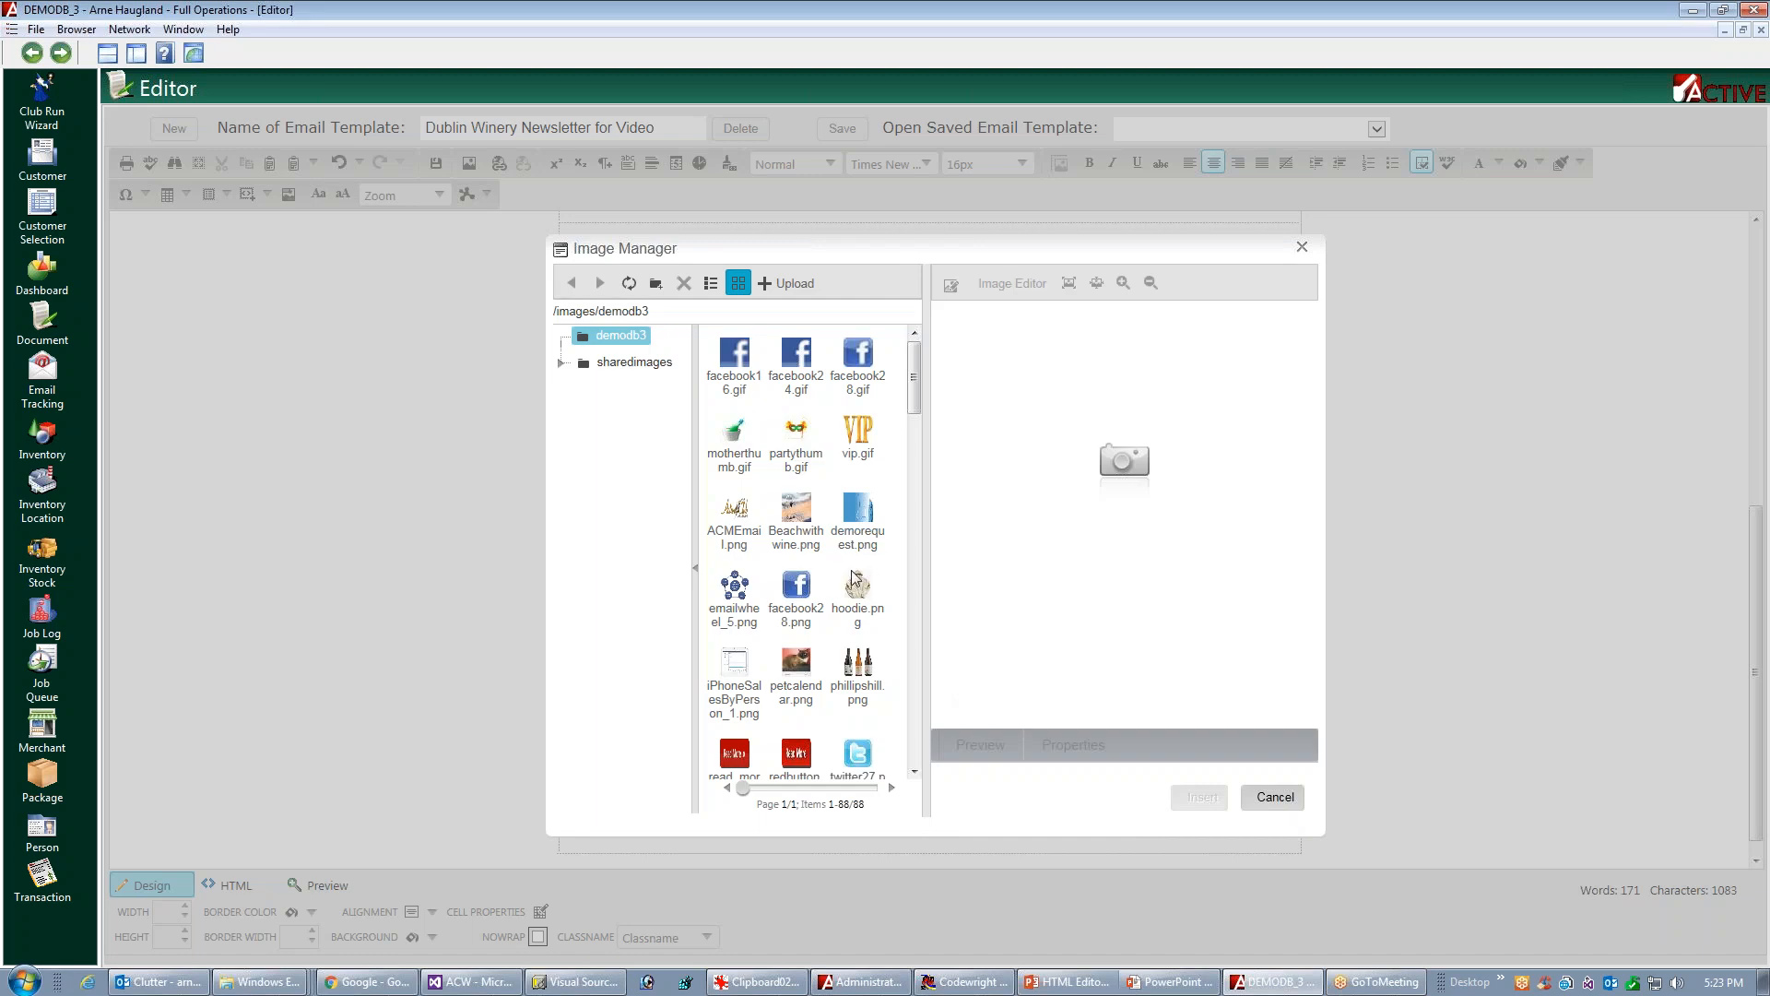
{"action": "left_click", "coordinate": [611, 364]}
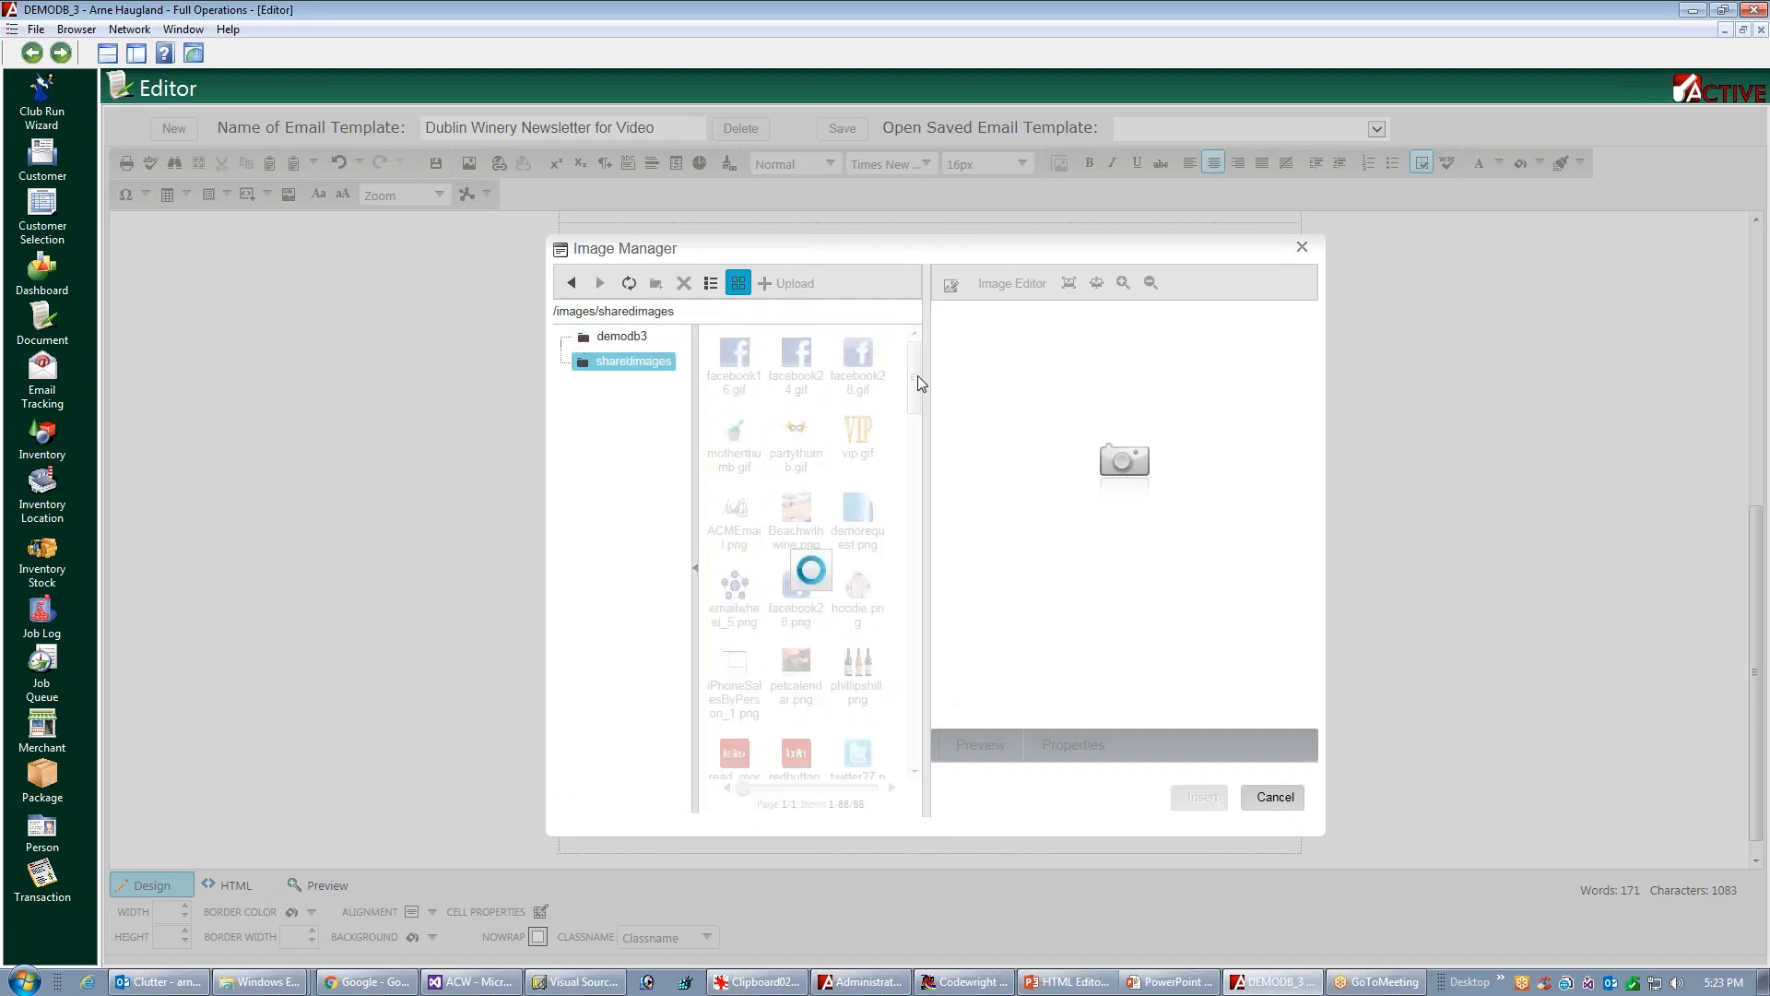
{"action": "left_click_drag", "start_coordinate": [916, 375], "coordinate": [899, 598]}
{"action": "scroll", "coordinate": [899, 595], "scroll_direction": "up", "scroll_amount": 1}
{"action": "left_click", "coordinate": [858, 391]}
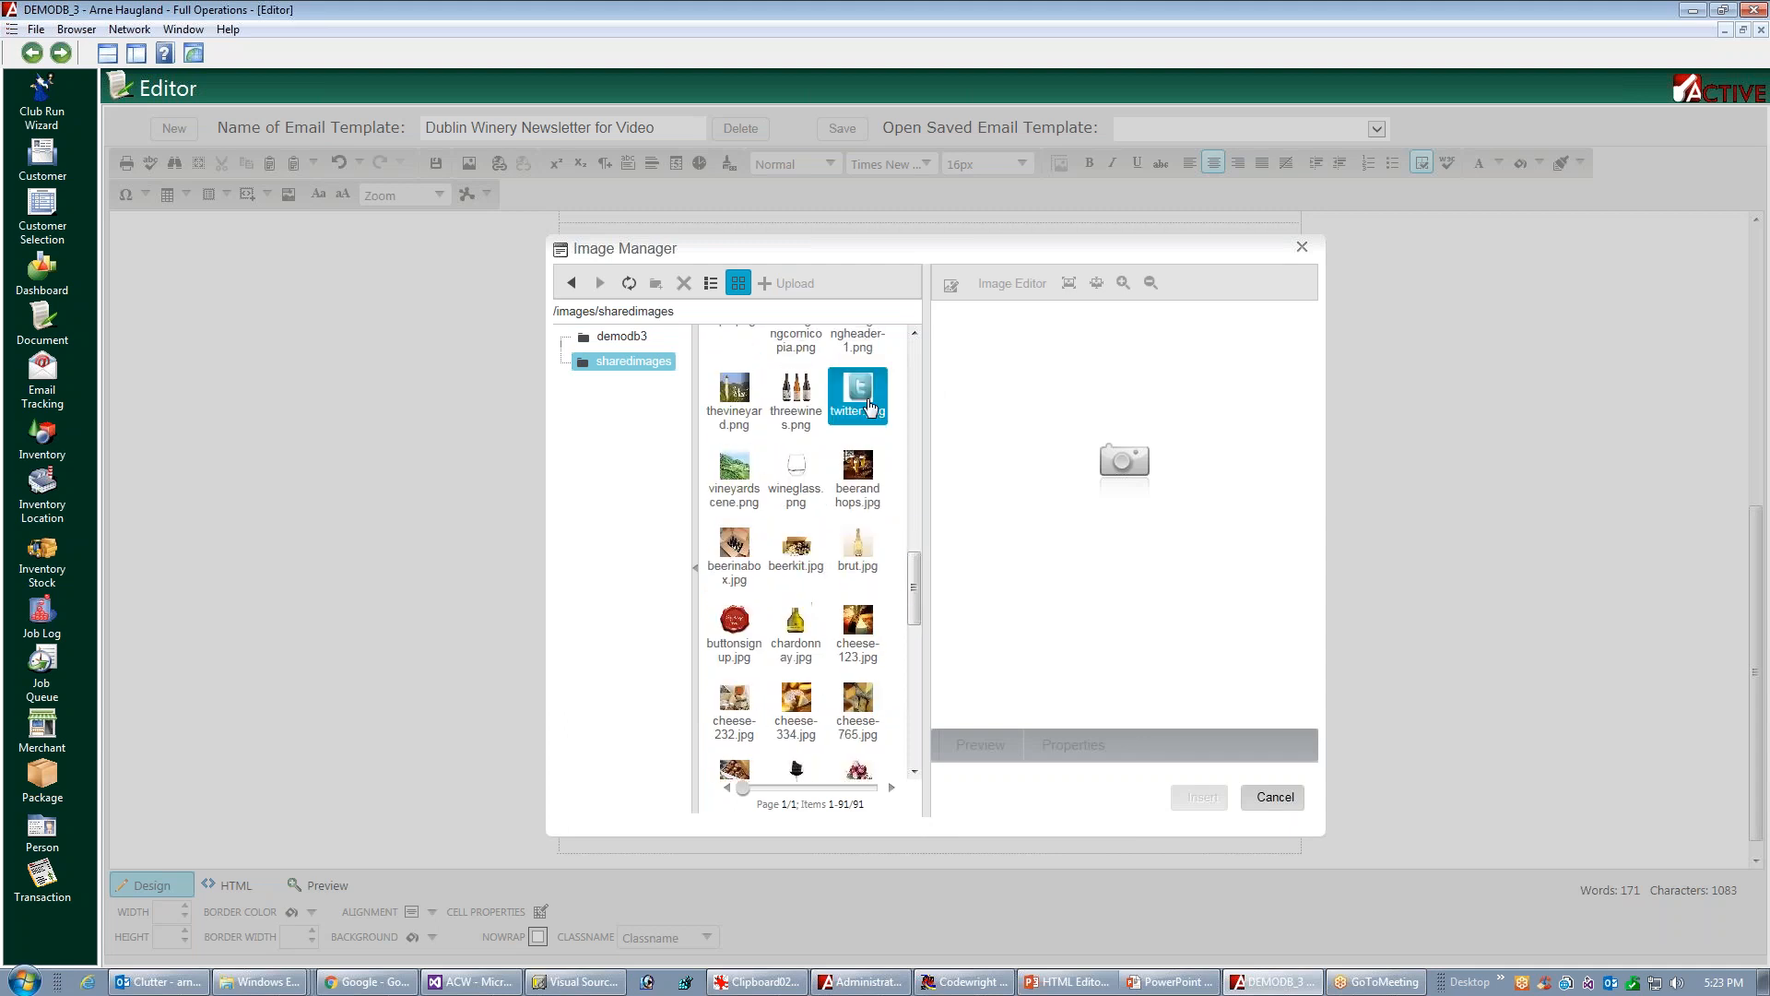
{"action": "left_click", "coordinate": [1199, 798]}
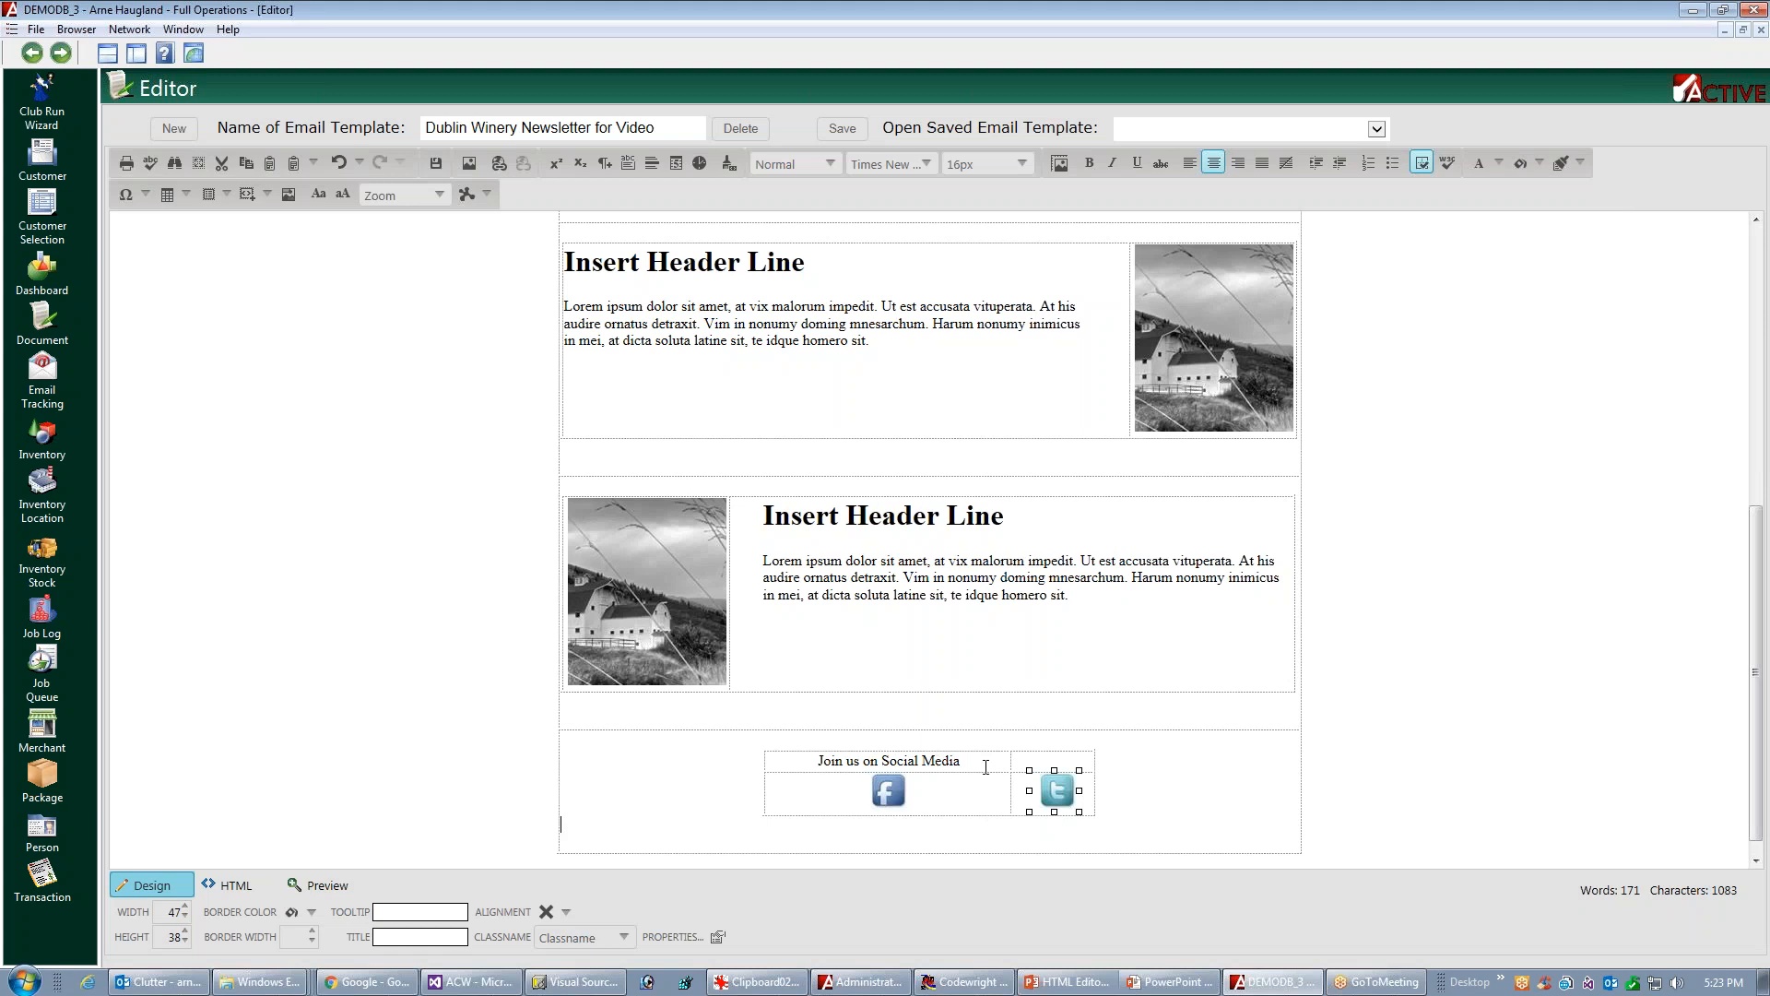
Merge the "Join us on Social Media" cell horizontally with the empty cell beside it
{"action": "right_click", "coordinate": [982, 761]}
{"action": "left_click", "coordinate": [979, 759]}
{"action": "right_click", "coordinate": [969, 760]}
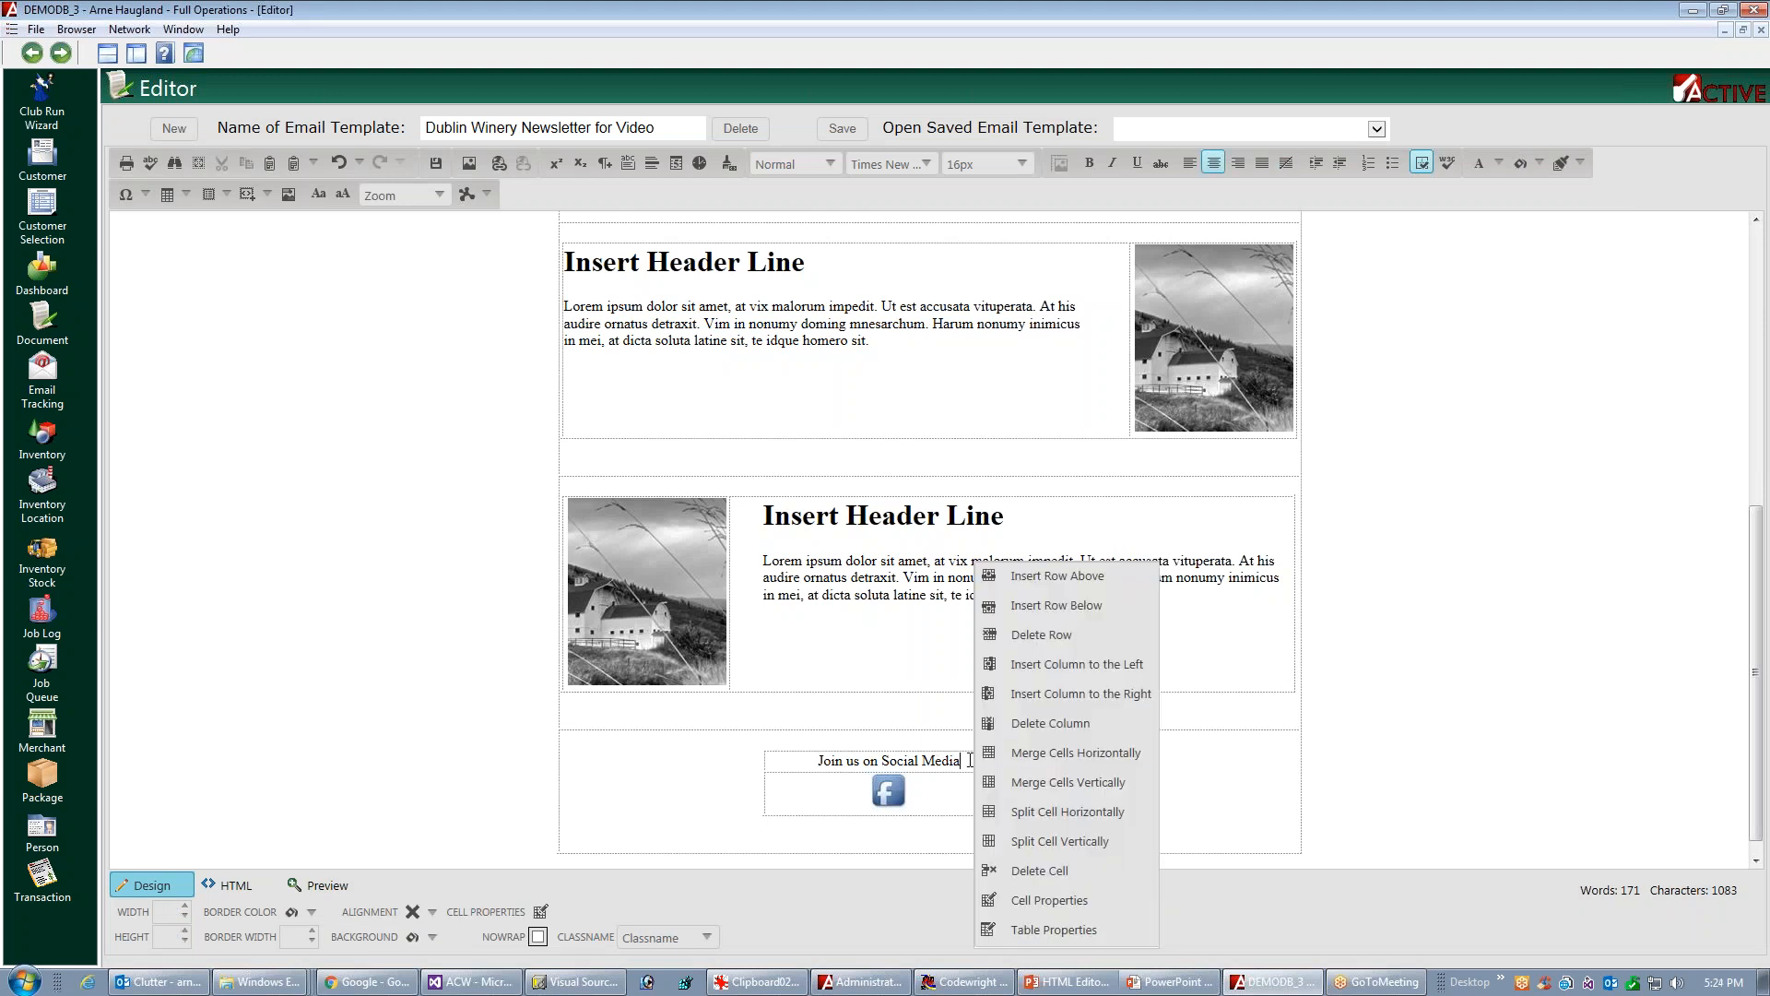
{"action": "left_click", "coordinate": [1076, 754]}
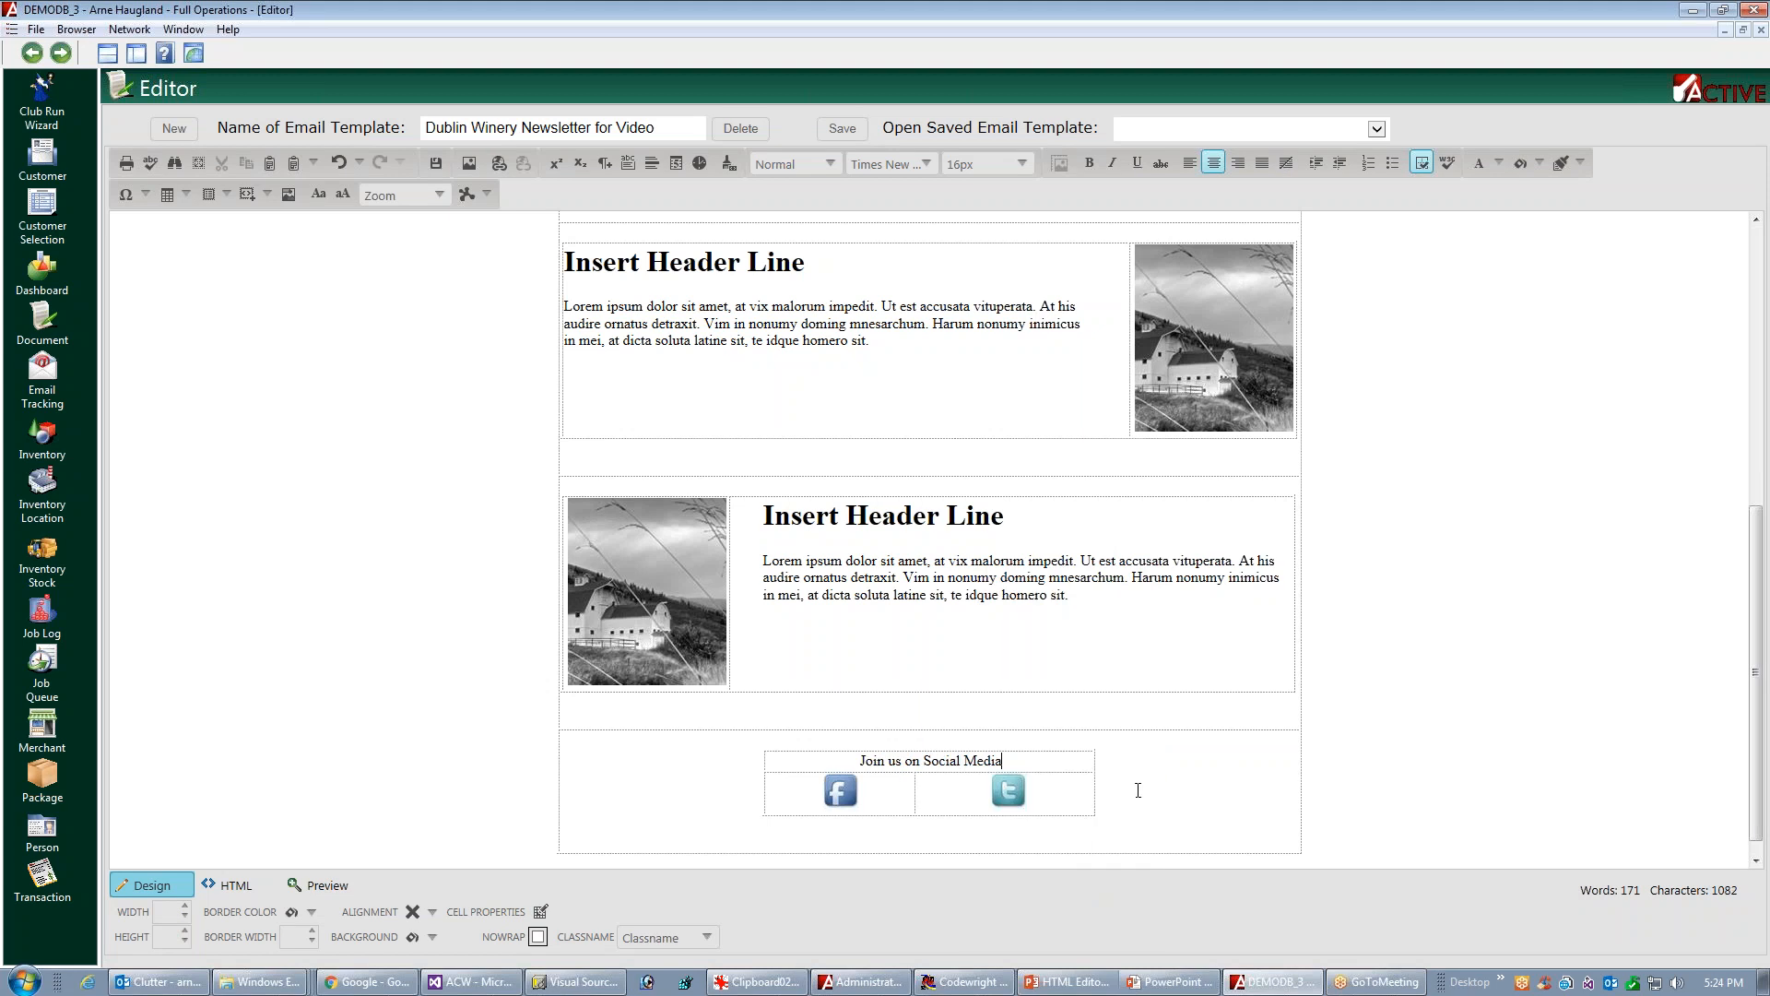
Narrow the social media table to fit closely around its heading and icons, and save the email template
{"action": "left_click", "coordinate": [1094, 754]}
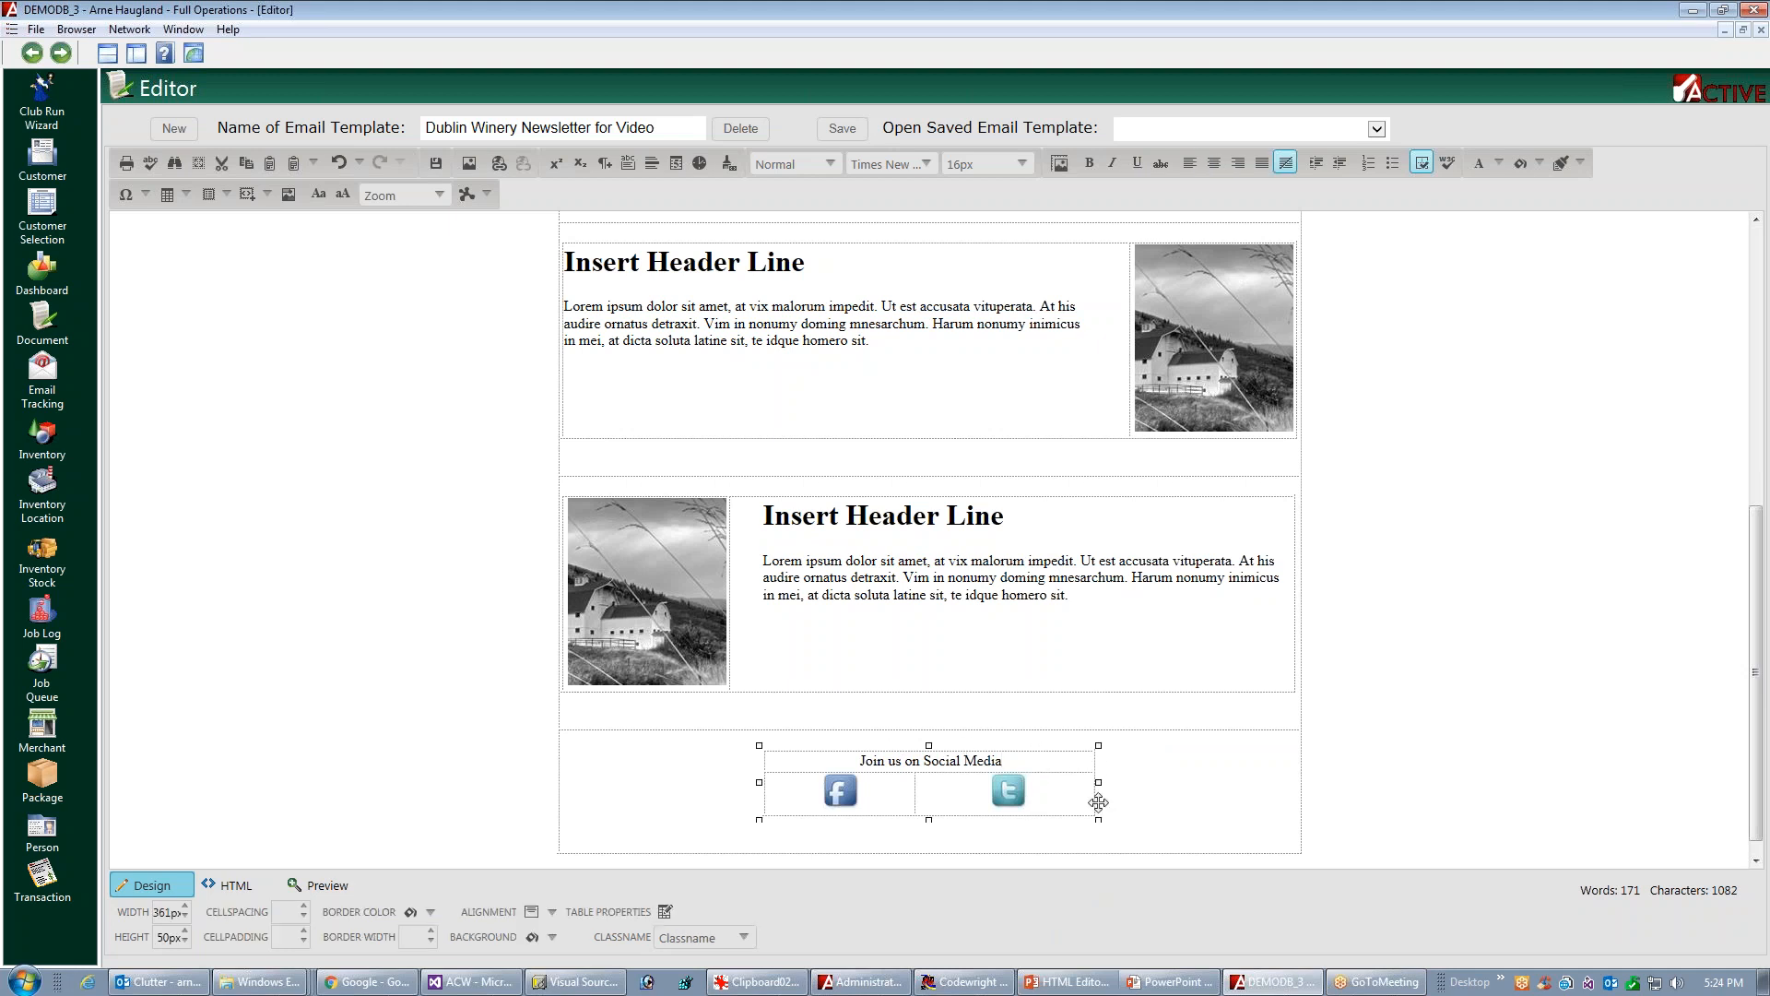
{"action": "left_click_drag", "start_coordinate": [1092, 783], "coordinate": [1028, 783]}
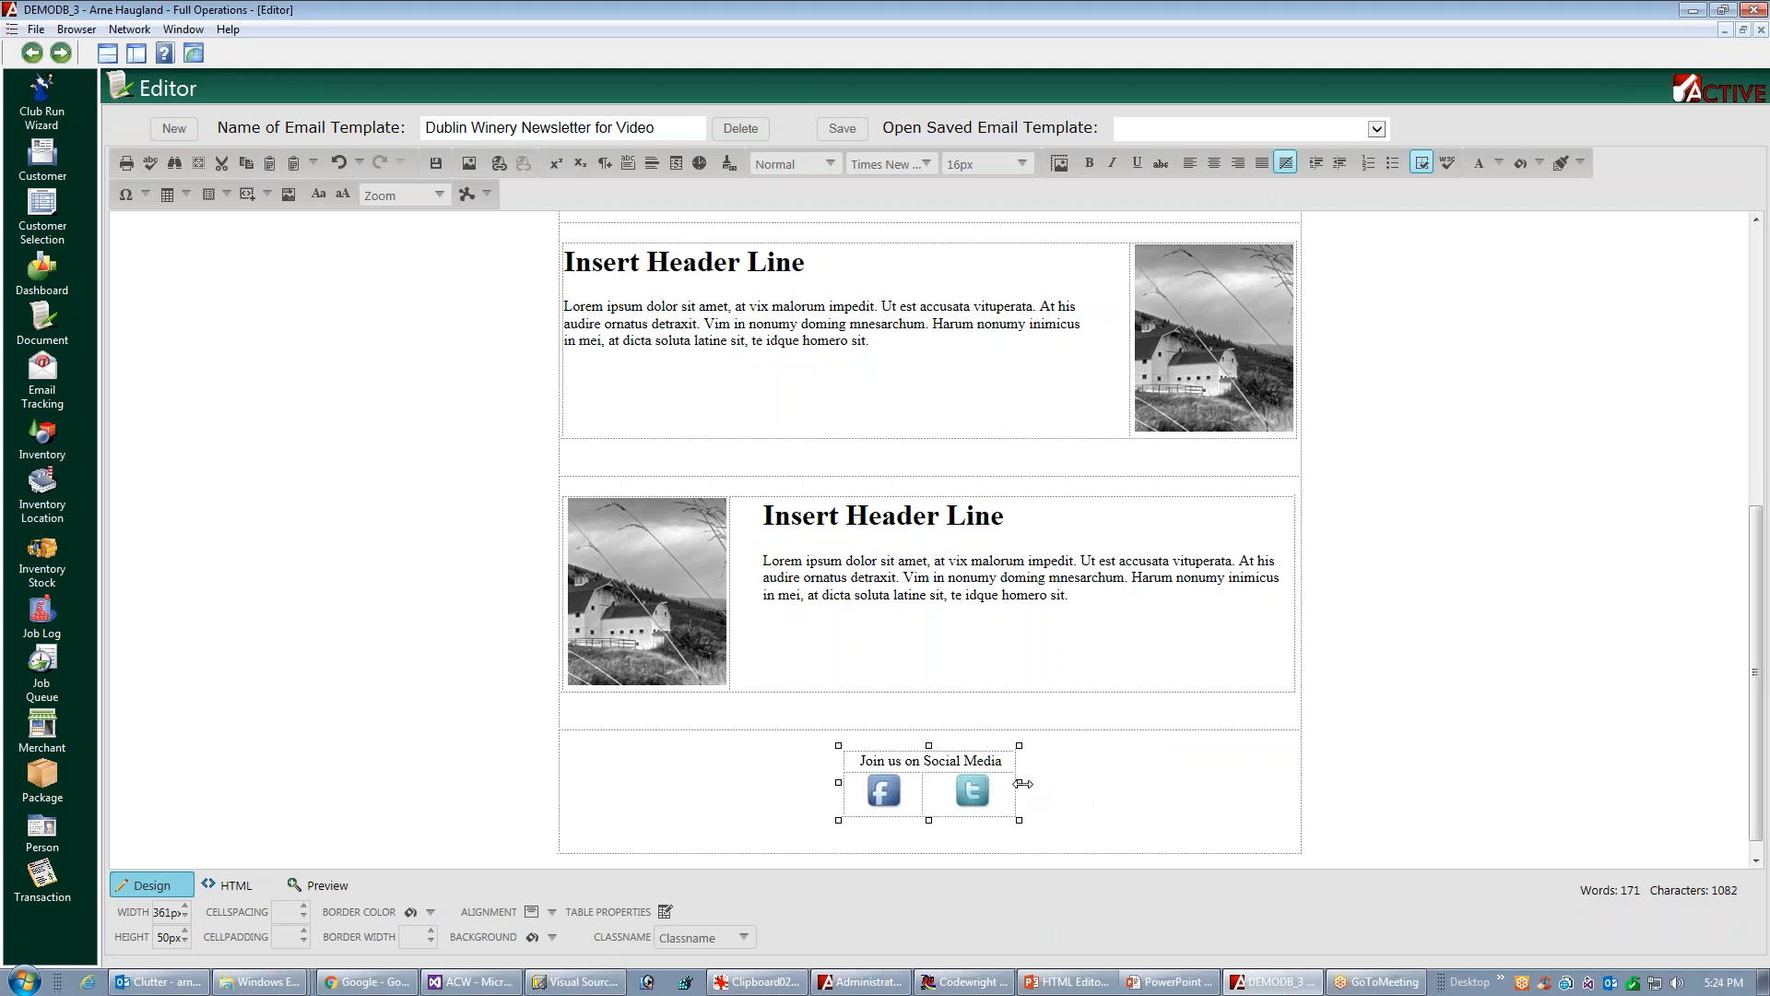
{"action": "left_click", "coordinate": [1166, 789]}
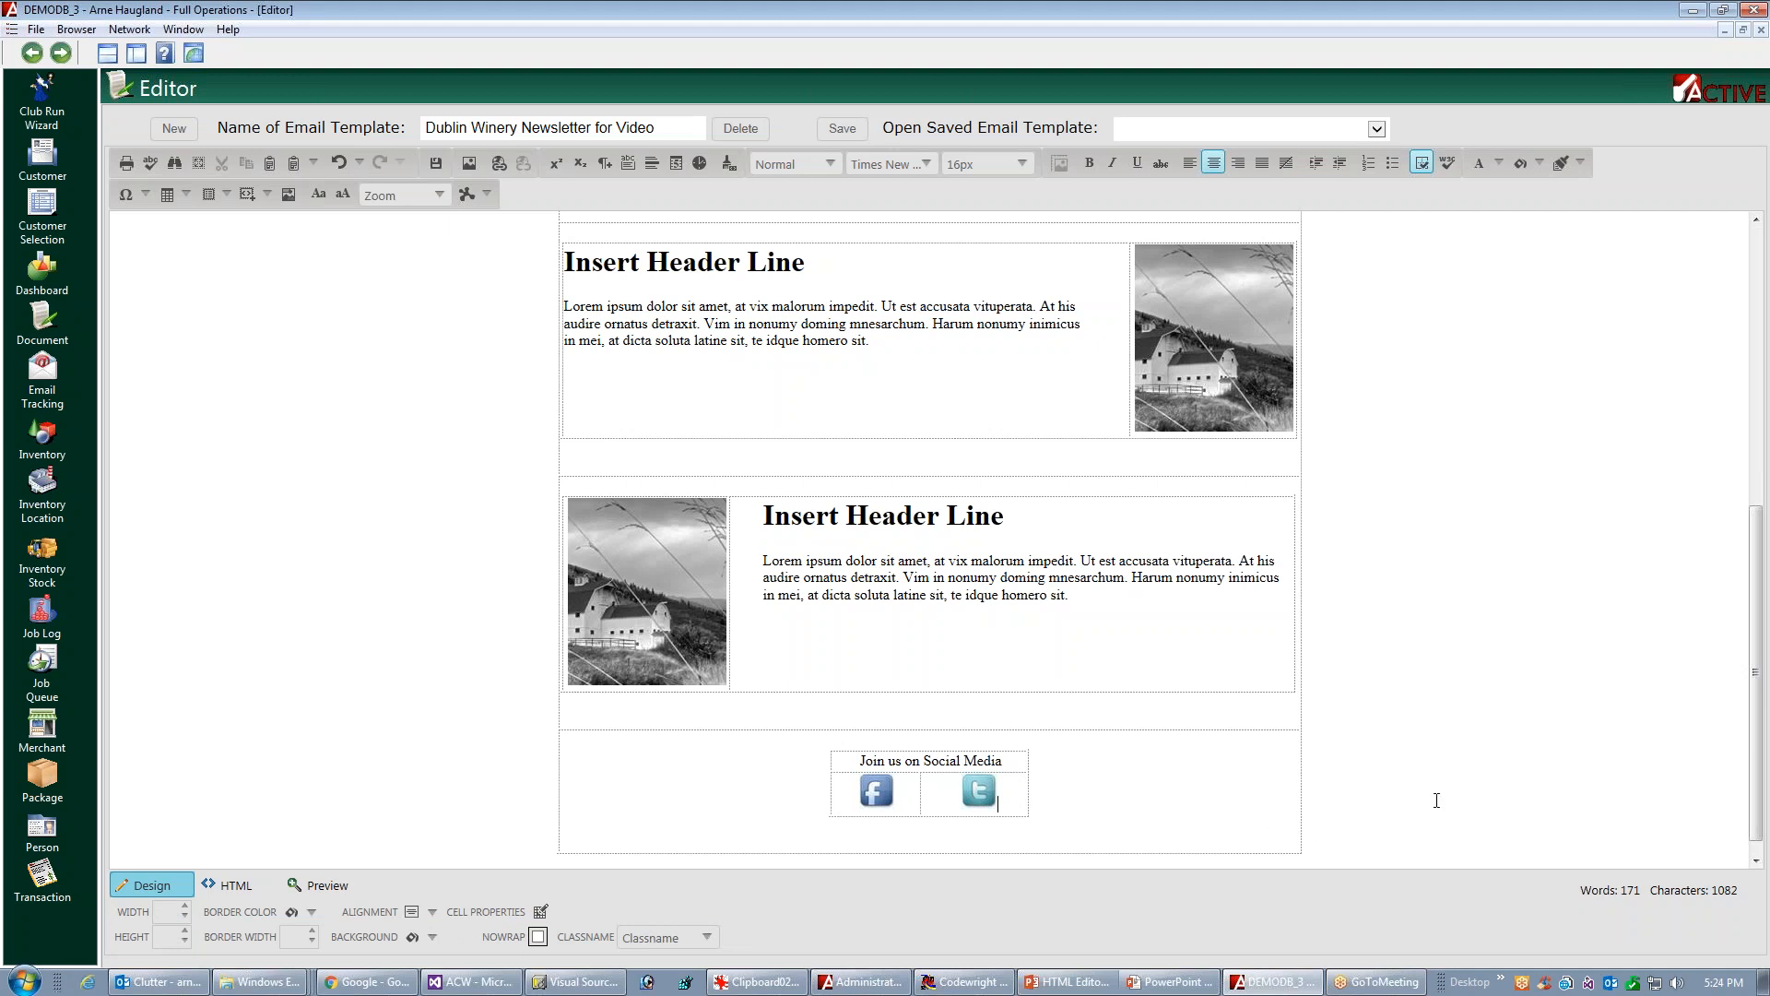
{"action": "left_click_drag", "start_coordinate": [1761, 669], "coordinate": [1767, 286]}
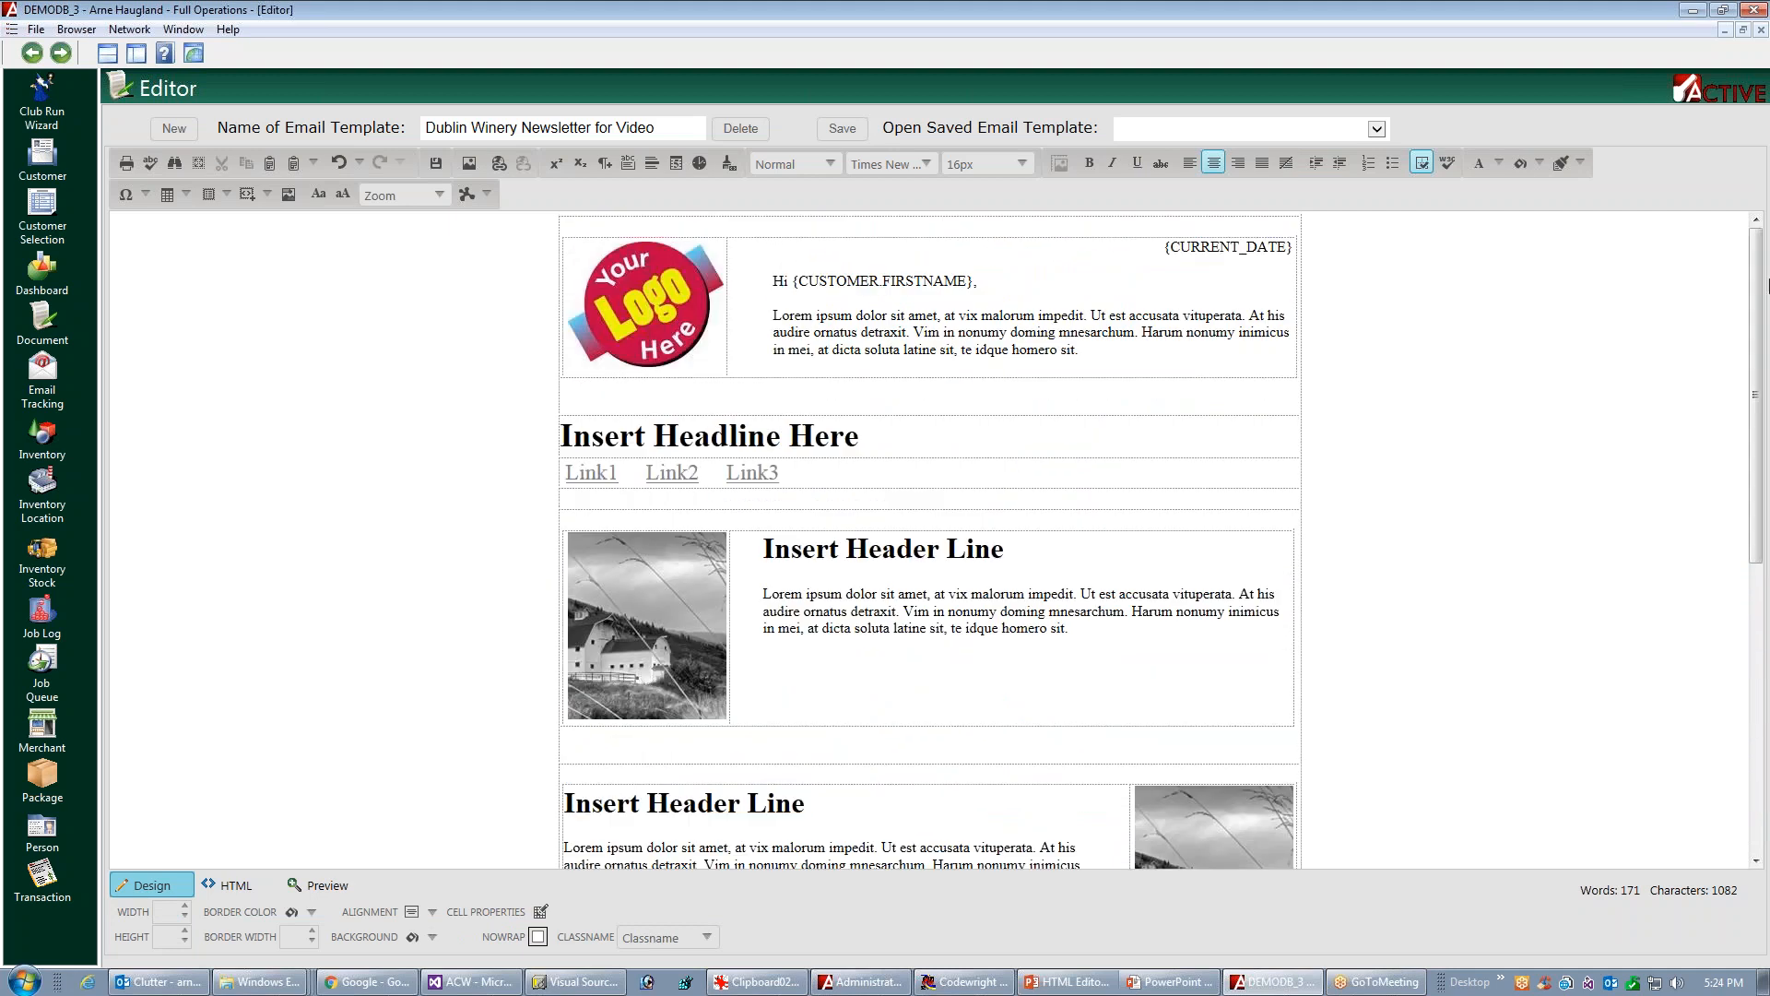
{"action": "left_click", "coordinate": [841, 128]}
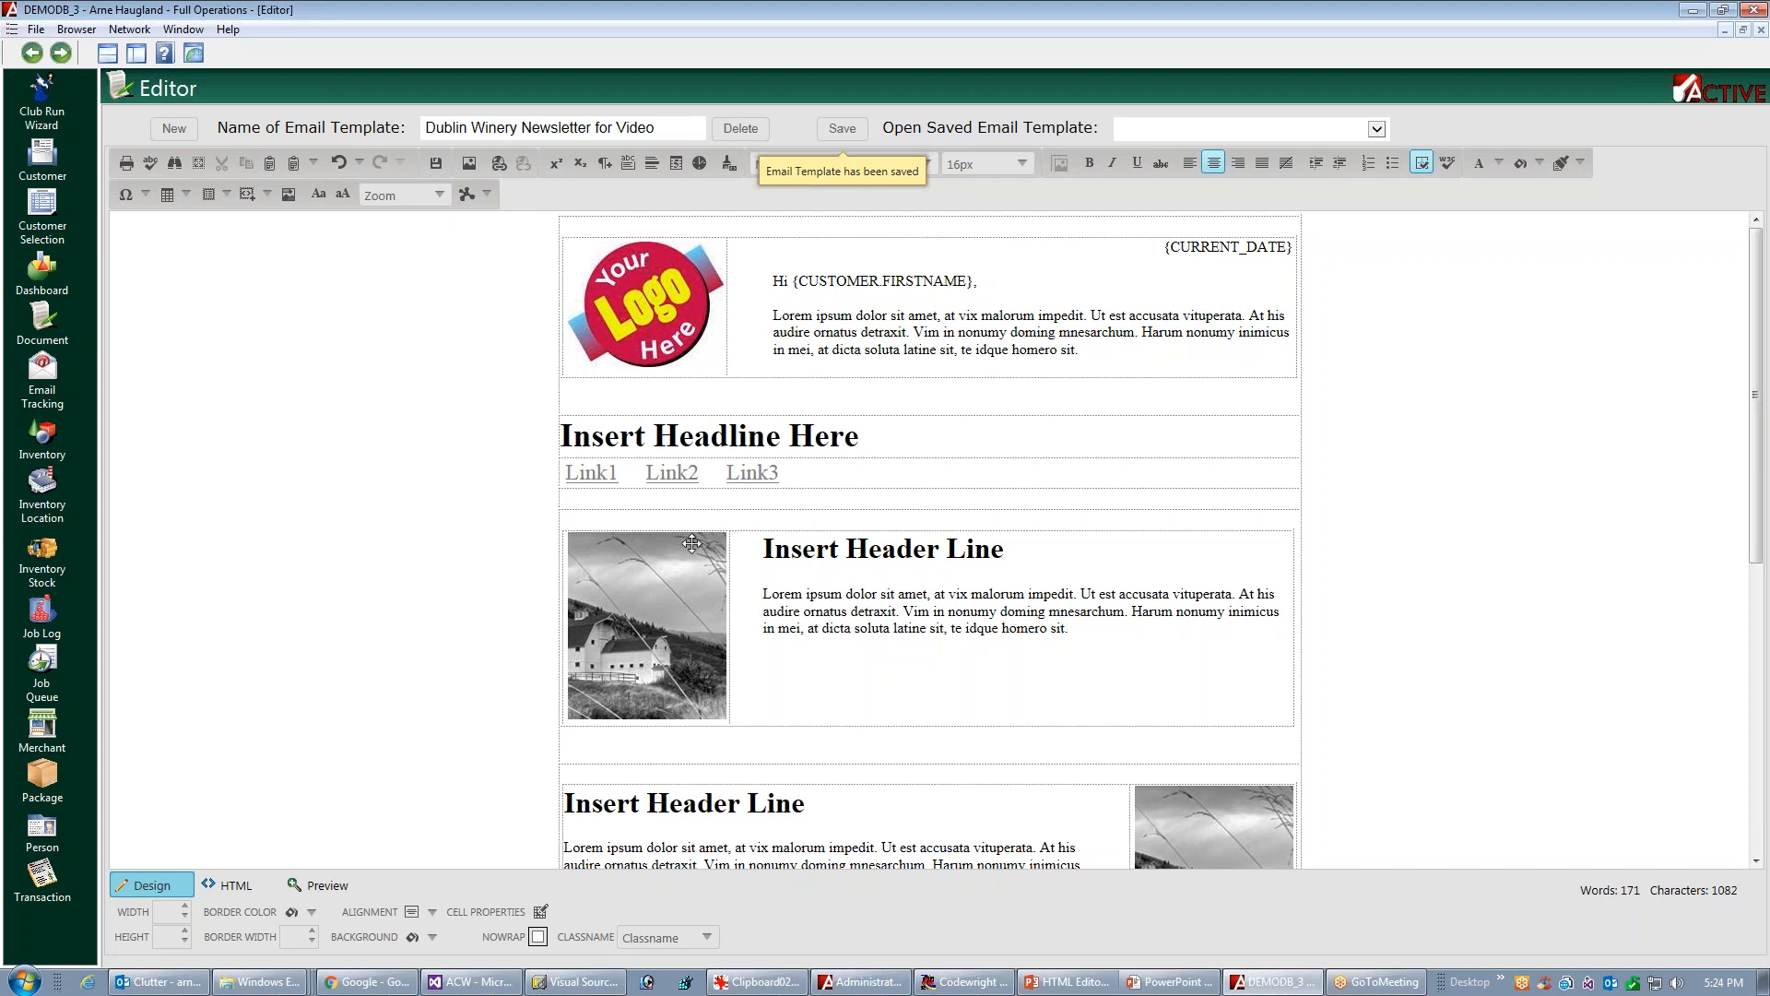
Set the font of the entire newsletter to Verdana
{"action": "left_click", "coordinate": [1193, 642]}
{"action": "key", "text": "ctrl+a"}
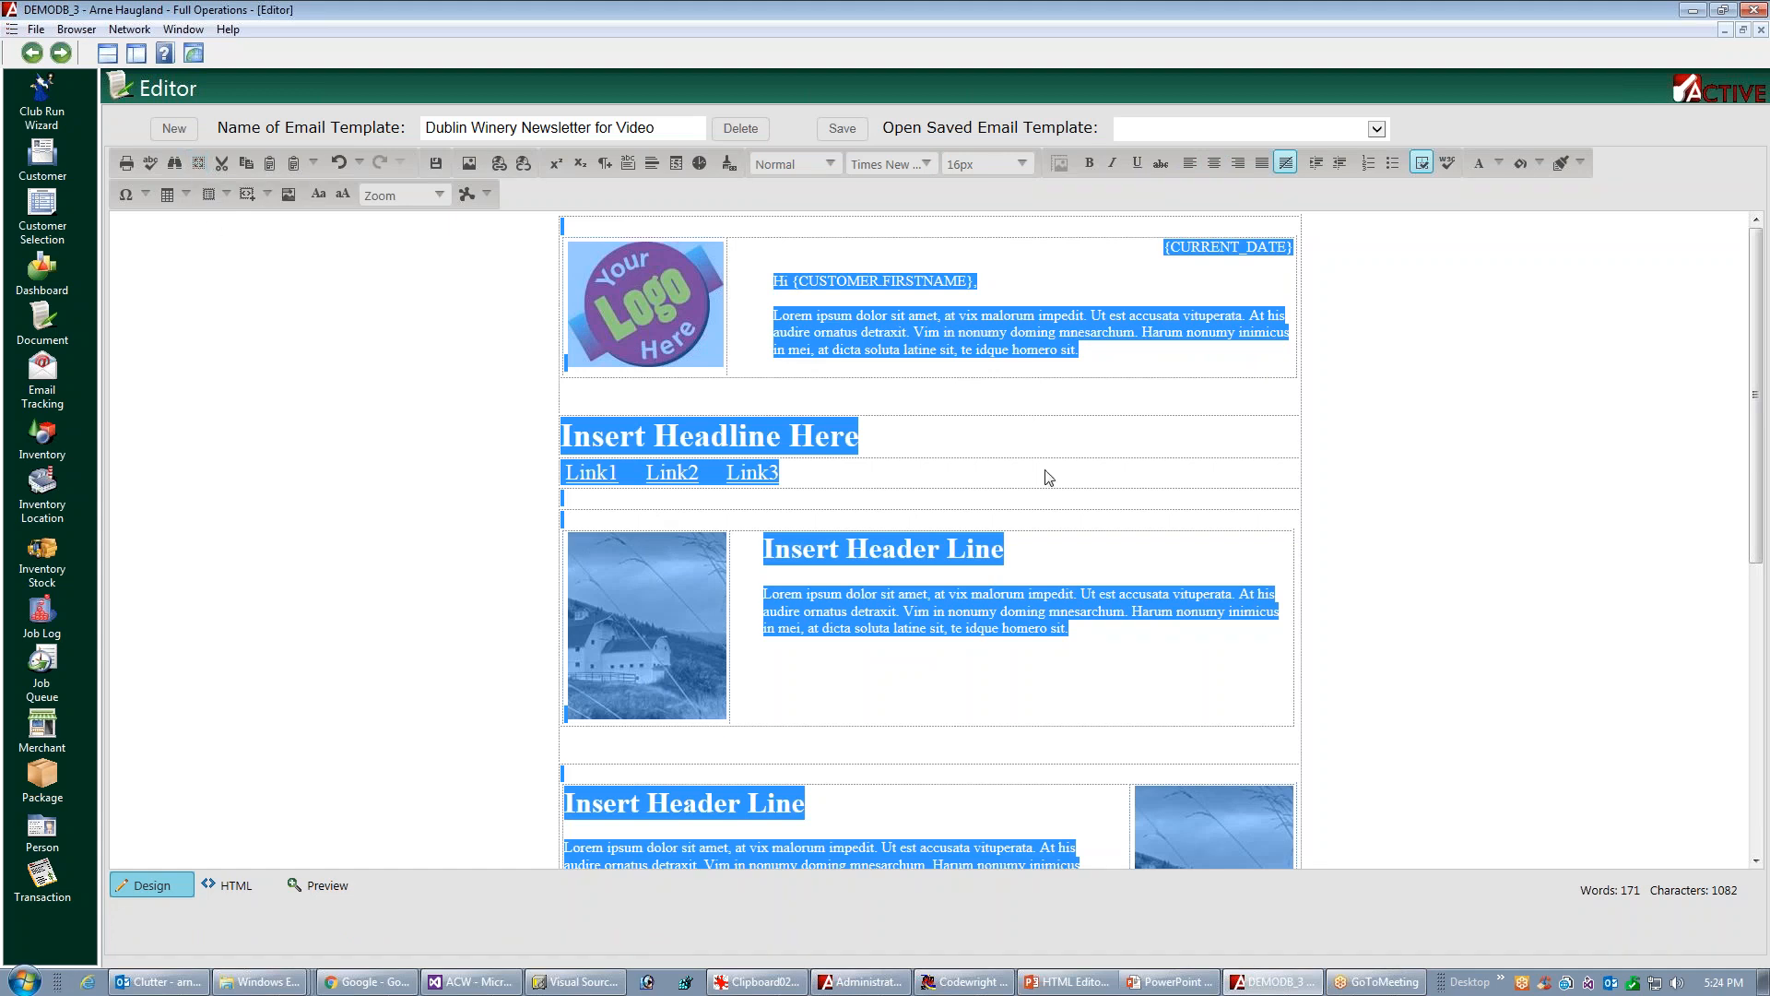
{"action": "left_click", "coordinate": [923, 164]}
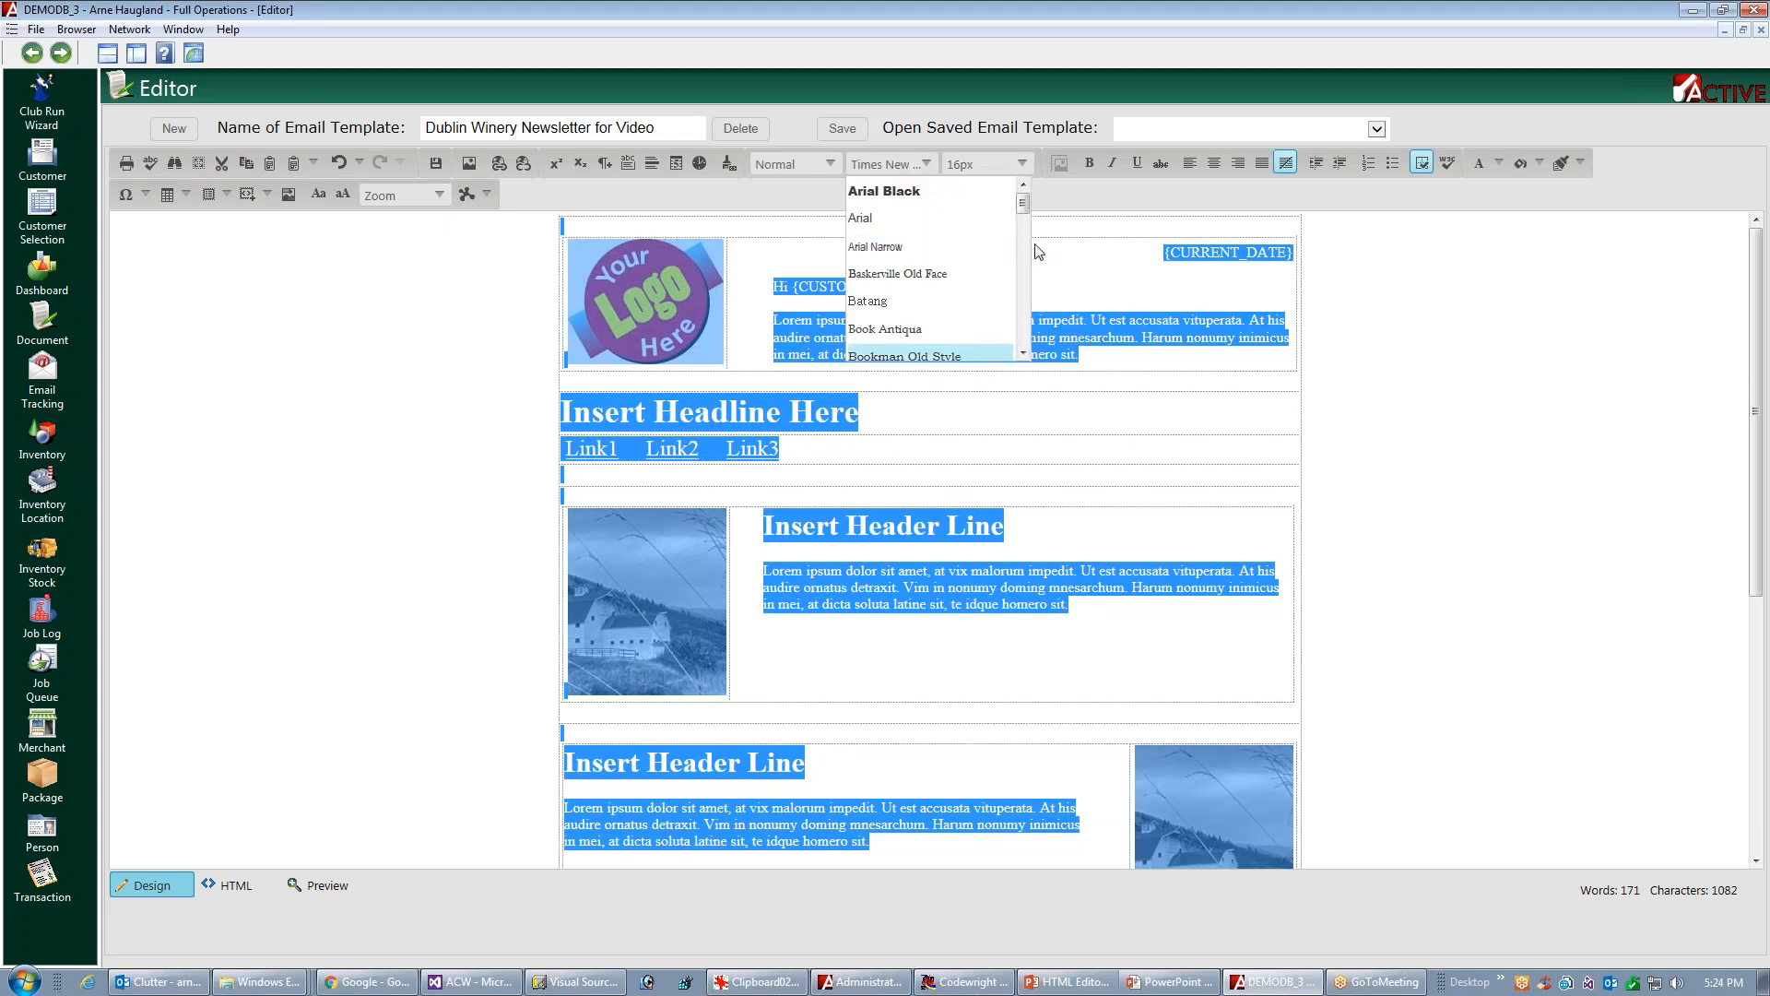
{"action": "left_click_drag", "start_coordinate": [1024, 212], "coordinate": [1022, 334]}
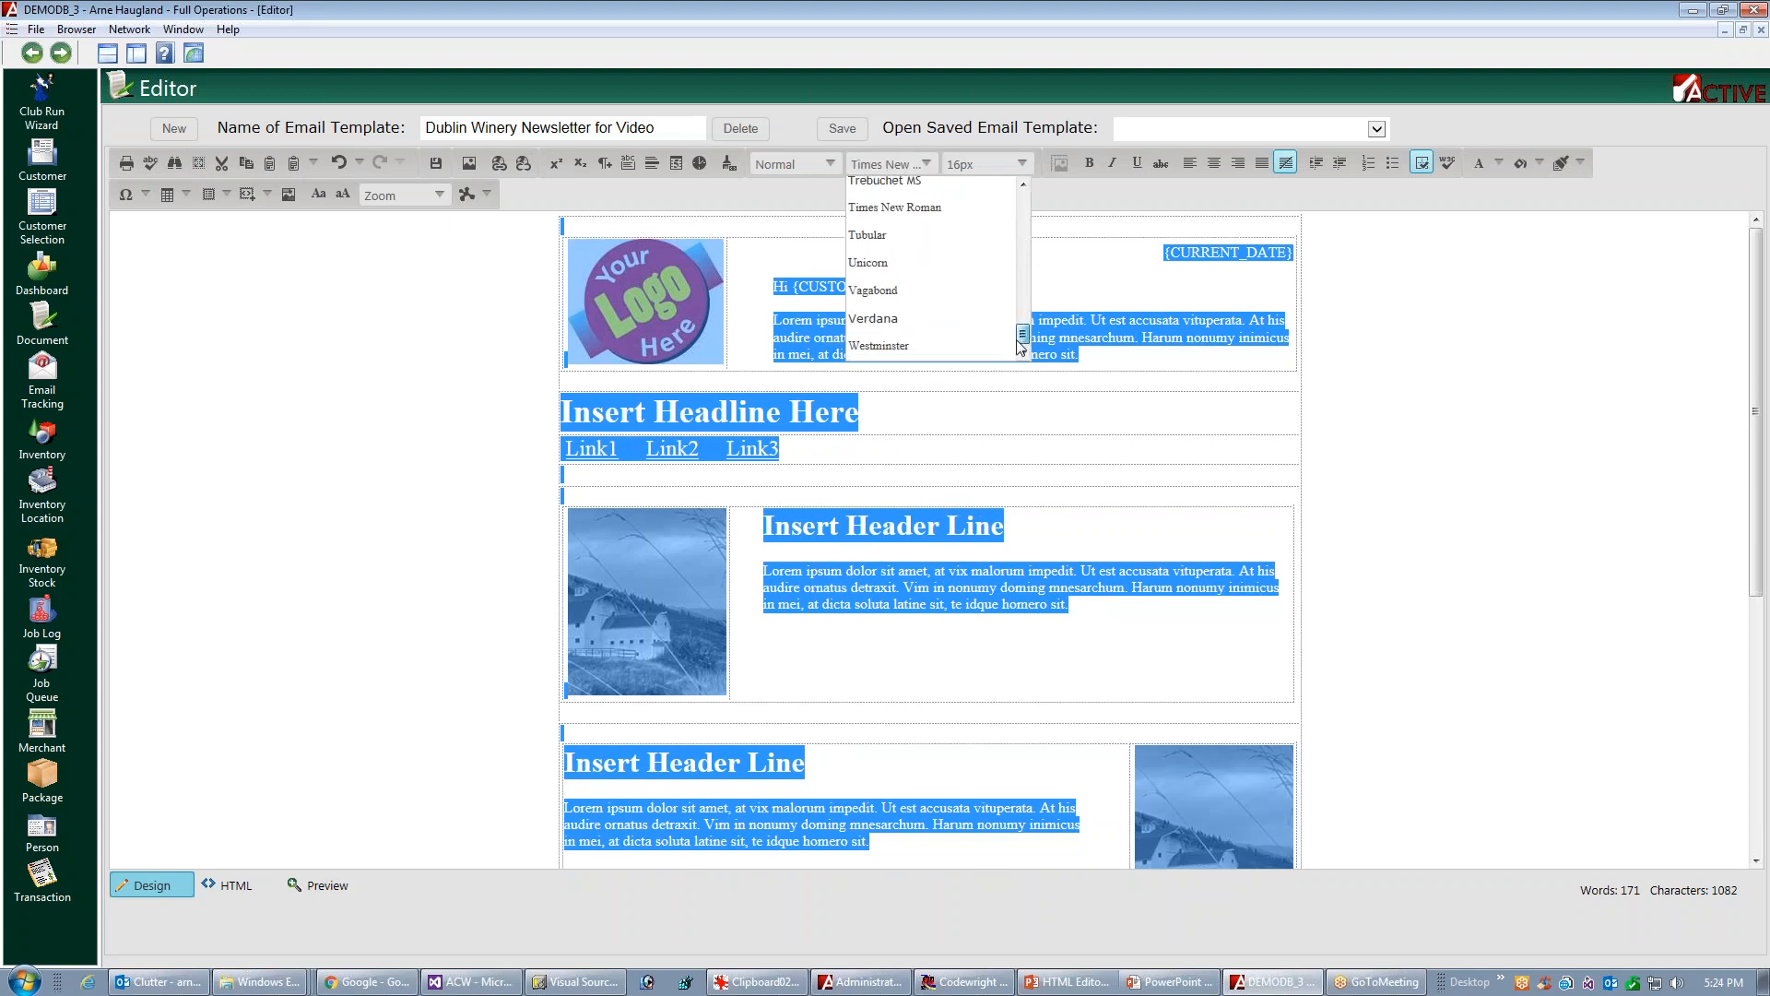
{"action": "left_click", "coordinate": [908, 330]}
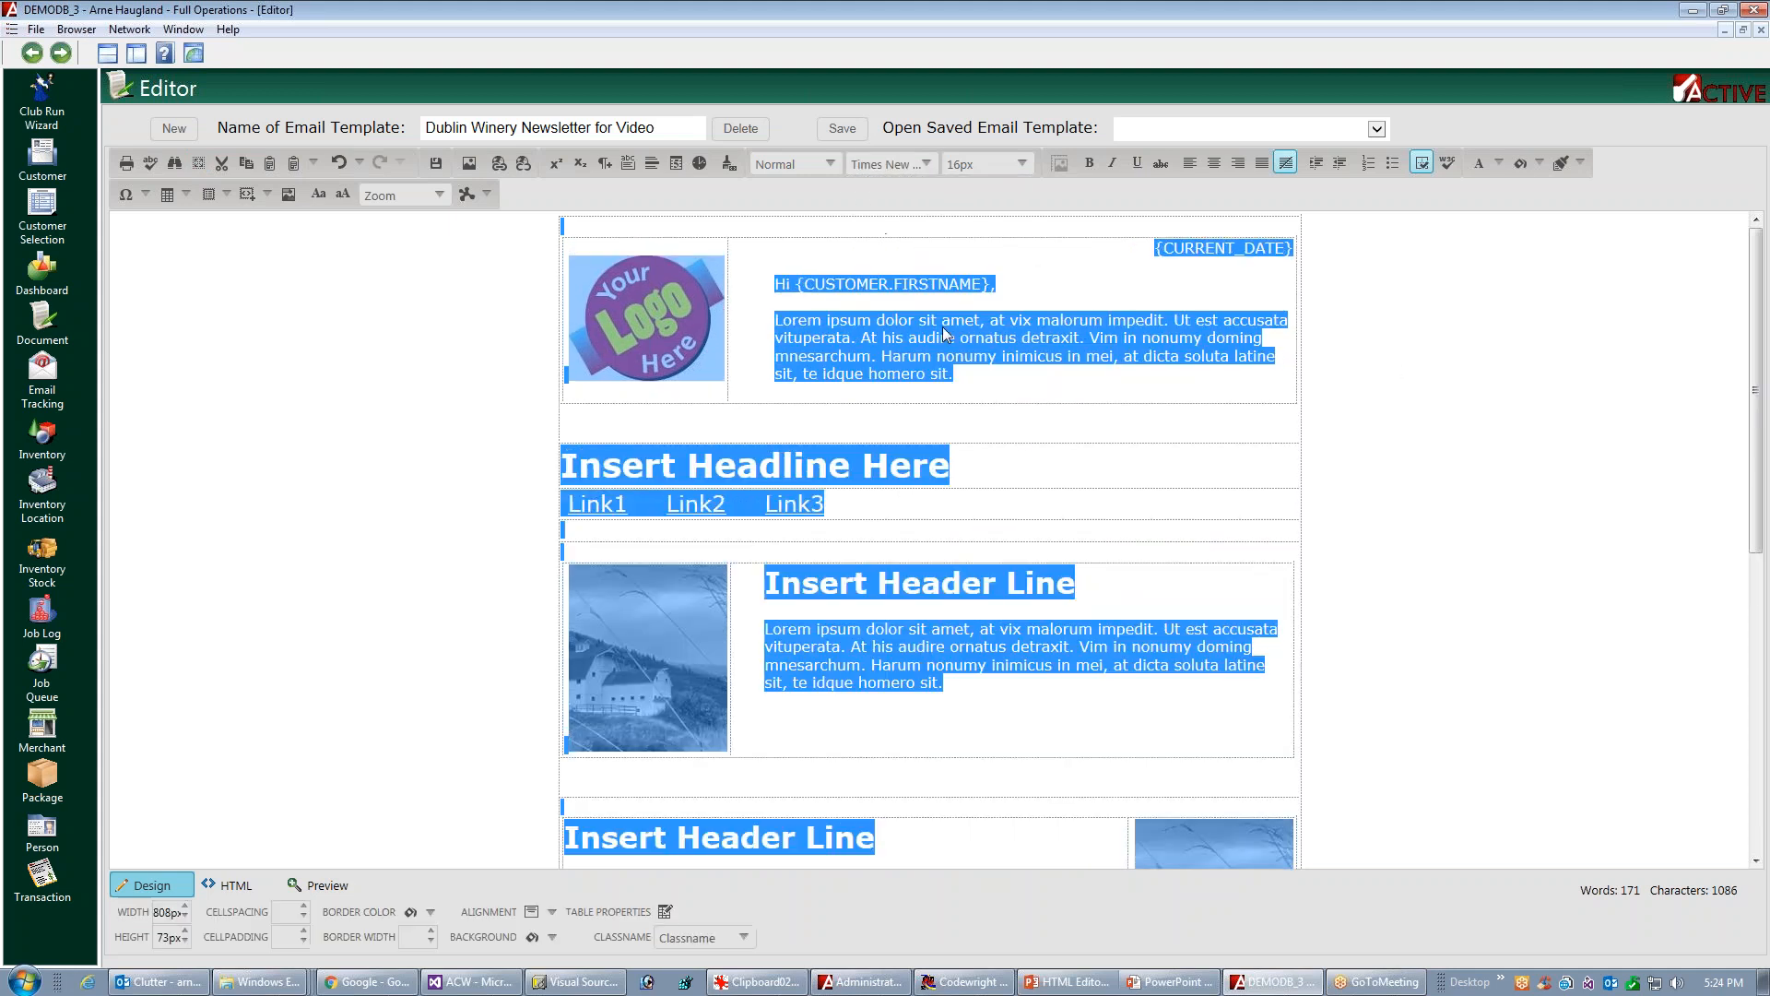
{"action": "left_click", "coordinate": [1402, 371]}
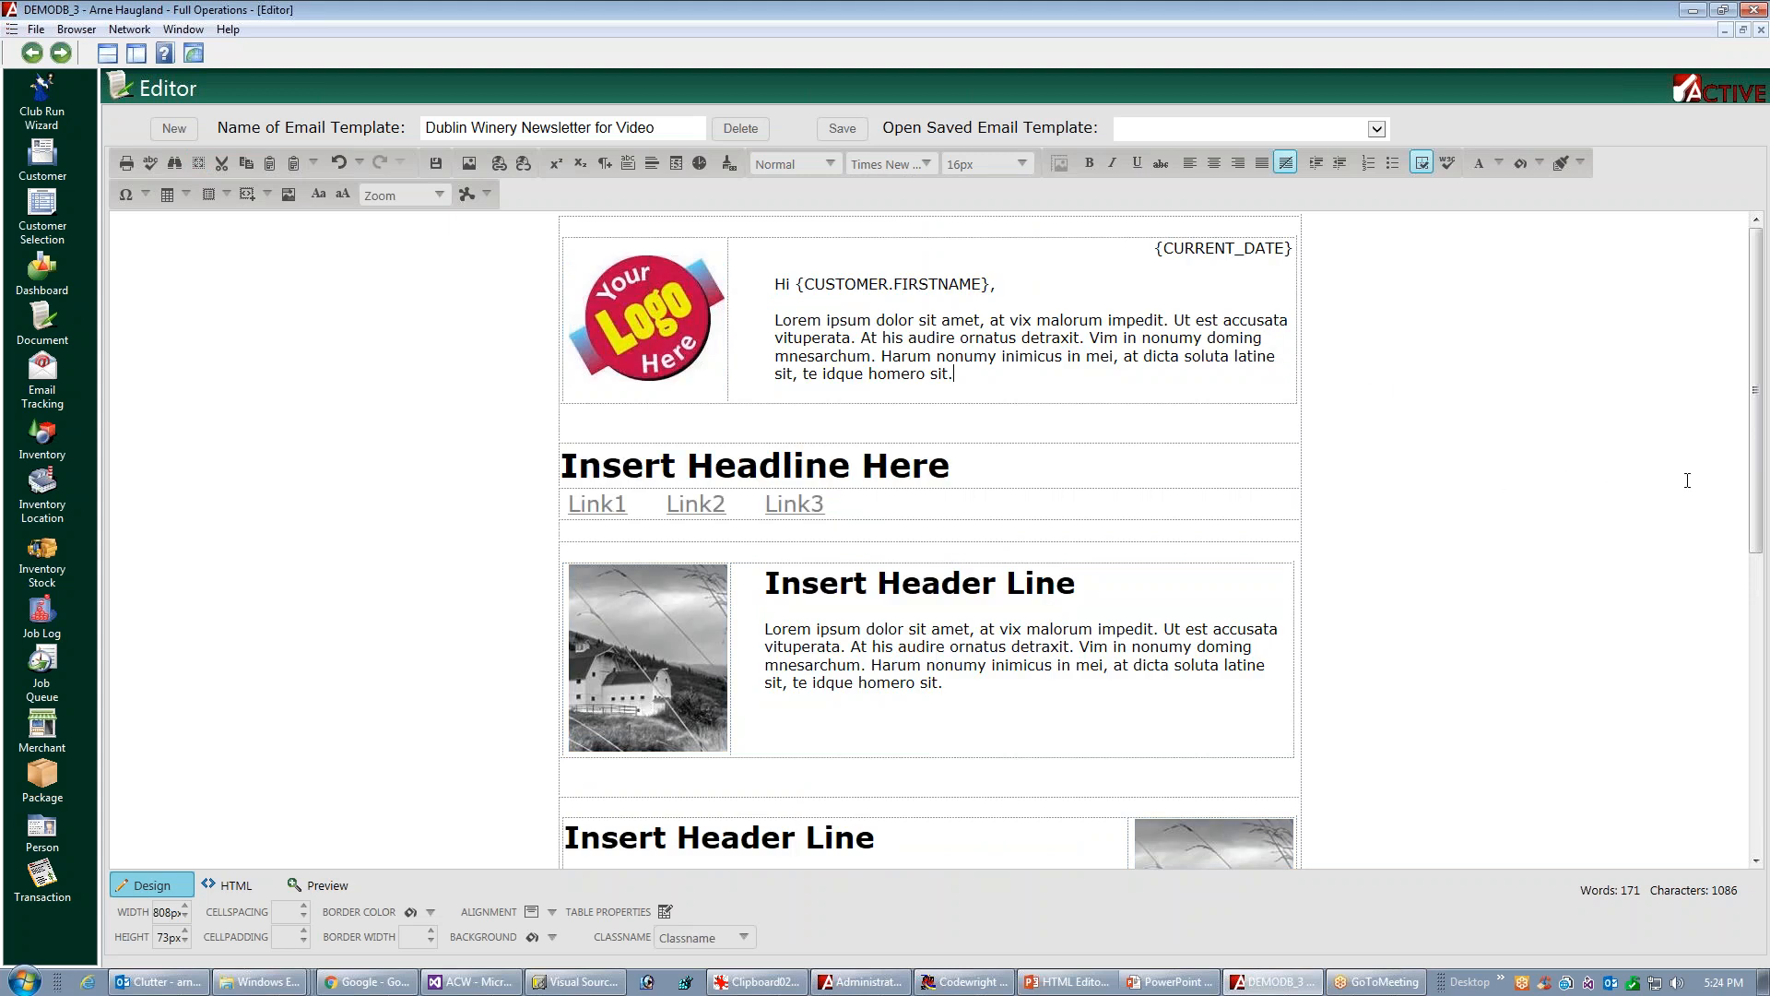
Set the body paragraph of the first article block to 18px
{"action": "left_click_drag", "start_coordinate": [1756, 480], "coordinate": [1614, 790]}
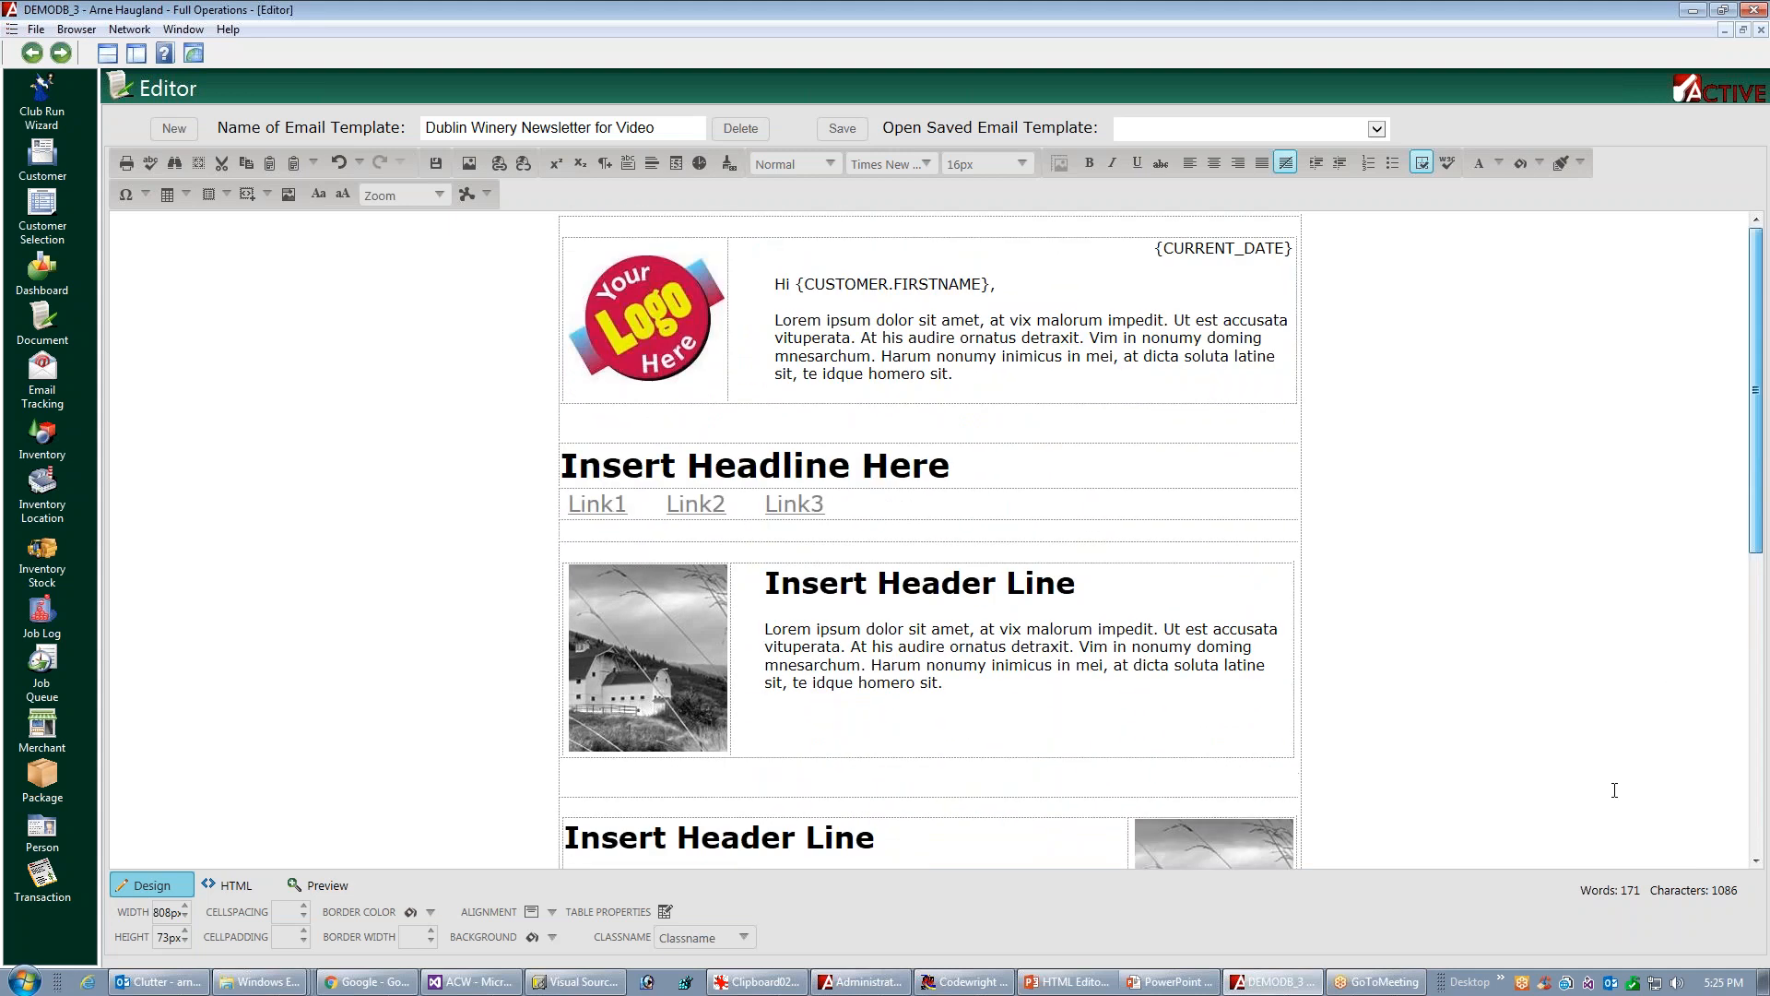
{"action": "scroll", "coordinate": [1634, 780], "scroll_direction": "down", "scroll_amount": 5}
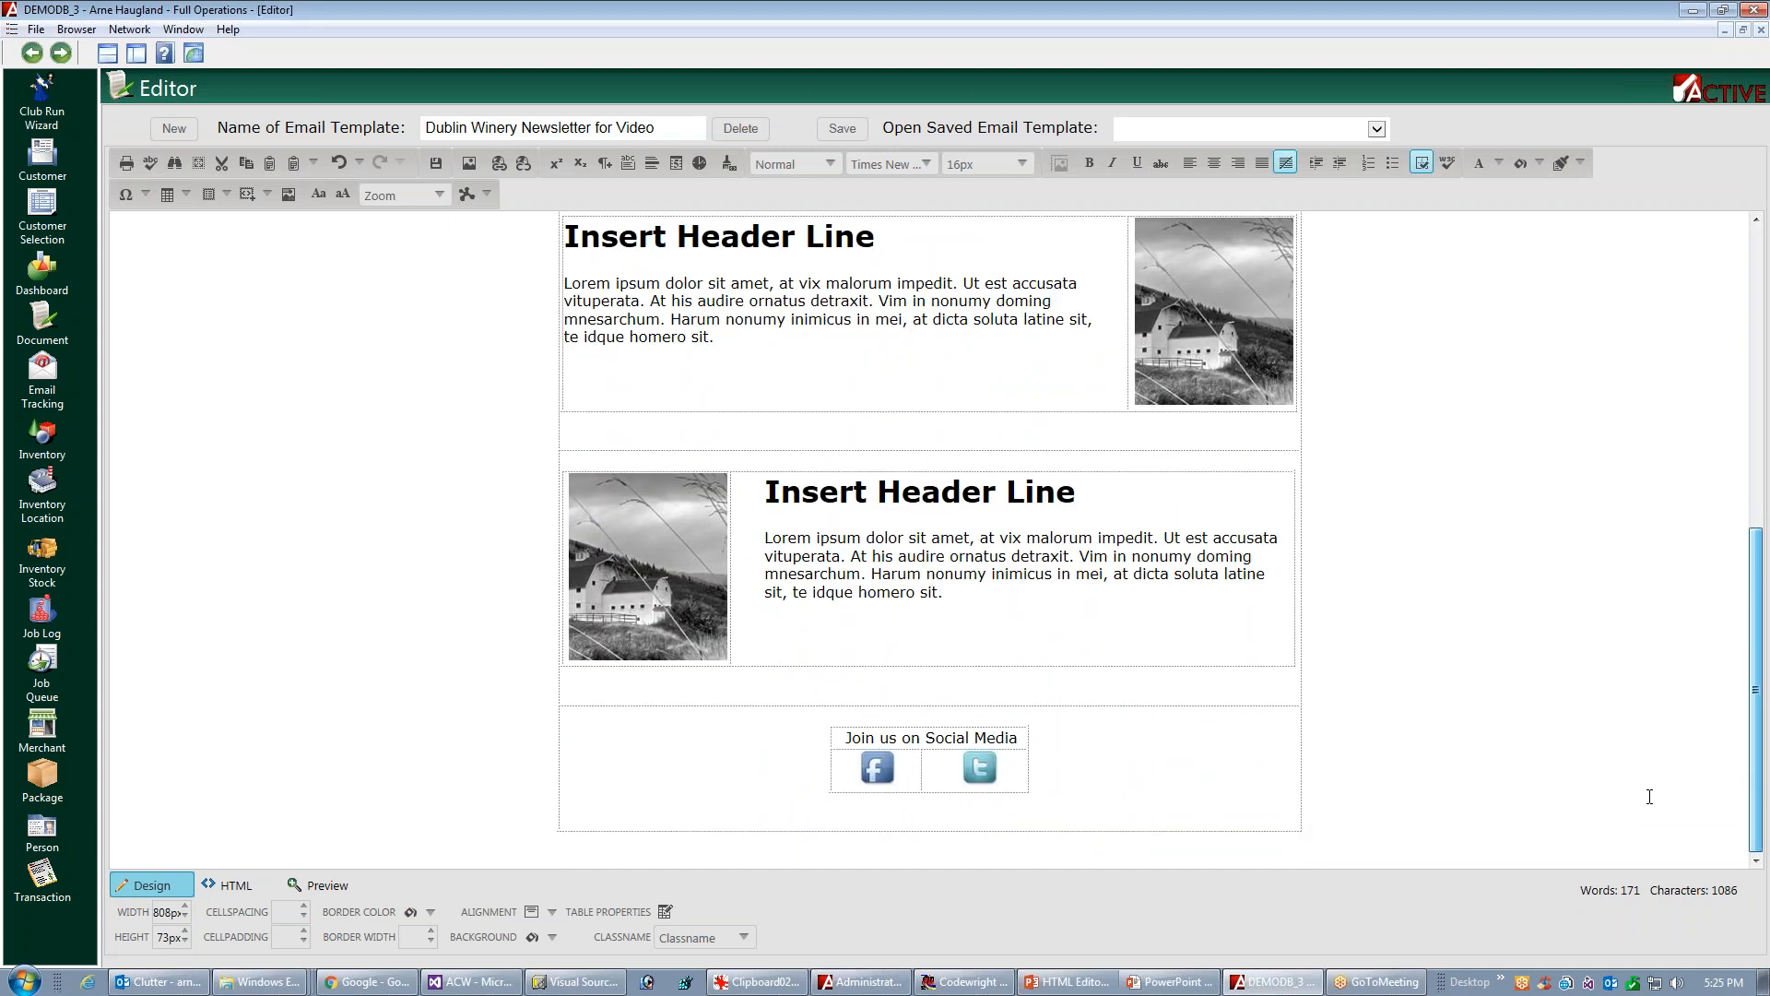
{"action": "scroll", "coordinate": [970, 486], "scroll_direction": "up", "scroll_amount": 1}
{"action": "left_click", "coordinate": [728, 412]}
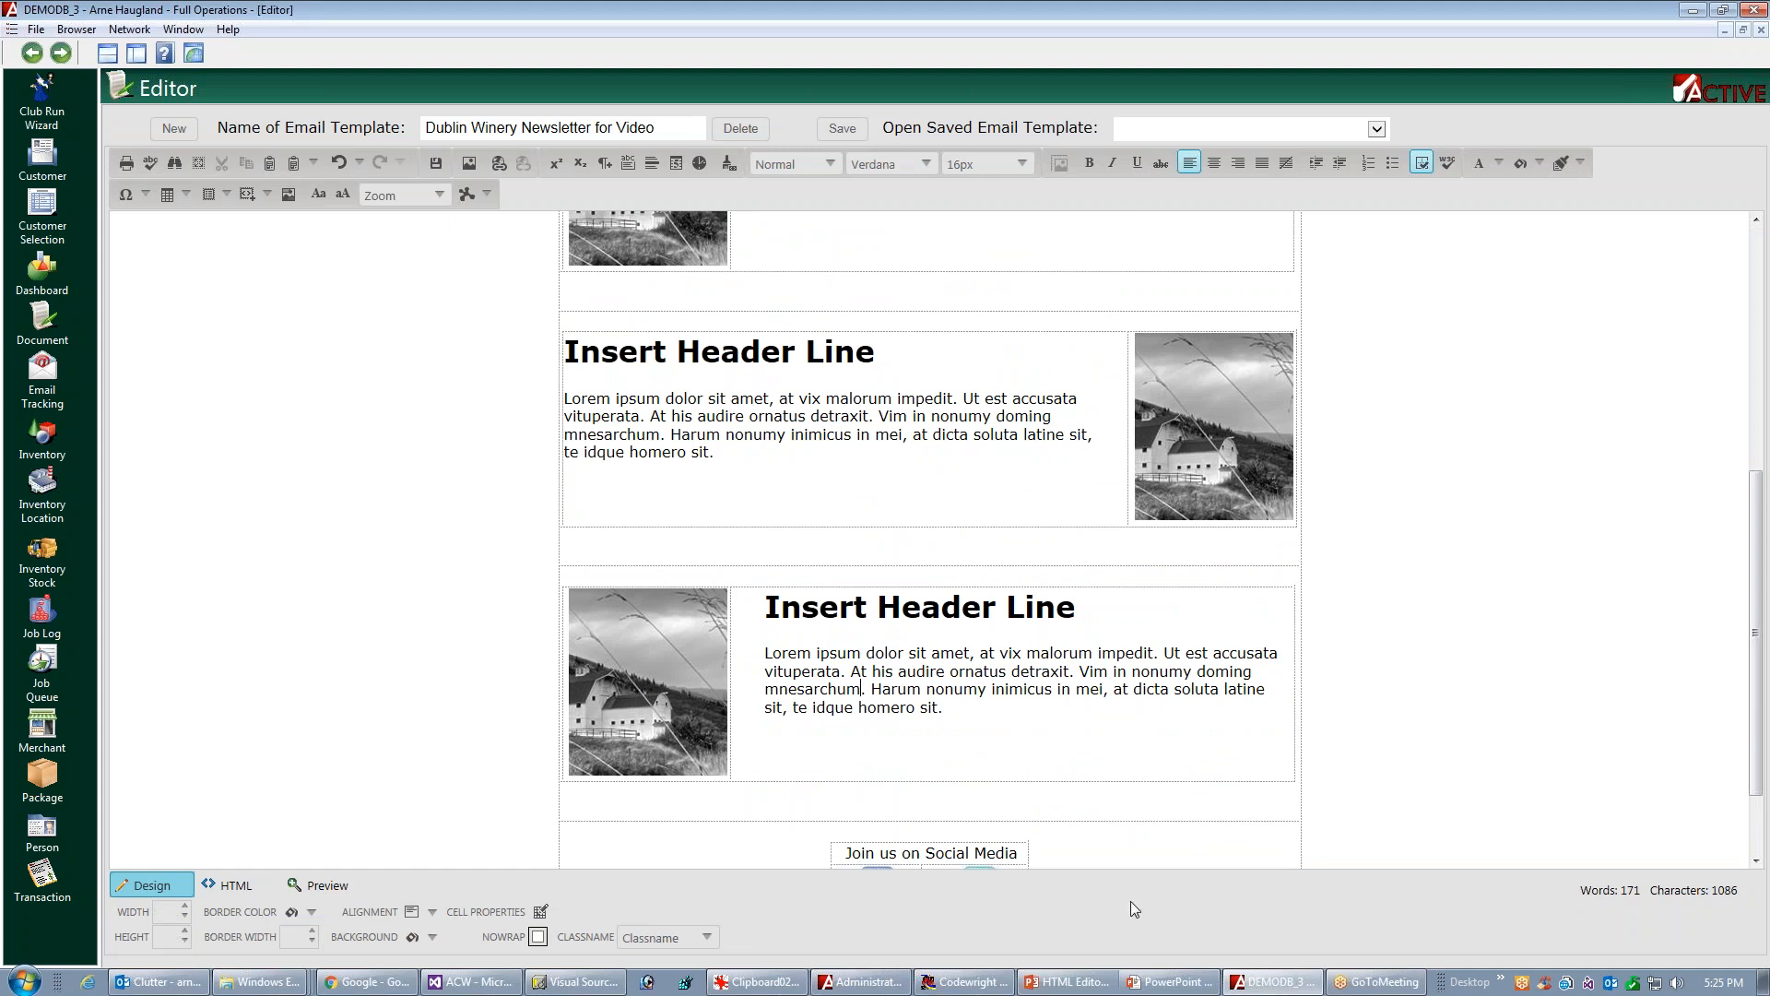
{"action": "left_click_drag", "start_coordinate": [1757, 585], "coordinate": [1757, 443]}
{"action": "left_click_drag", "start_coordinate": [765, 425], "coordinate": [959, 480]}
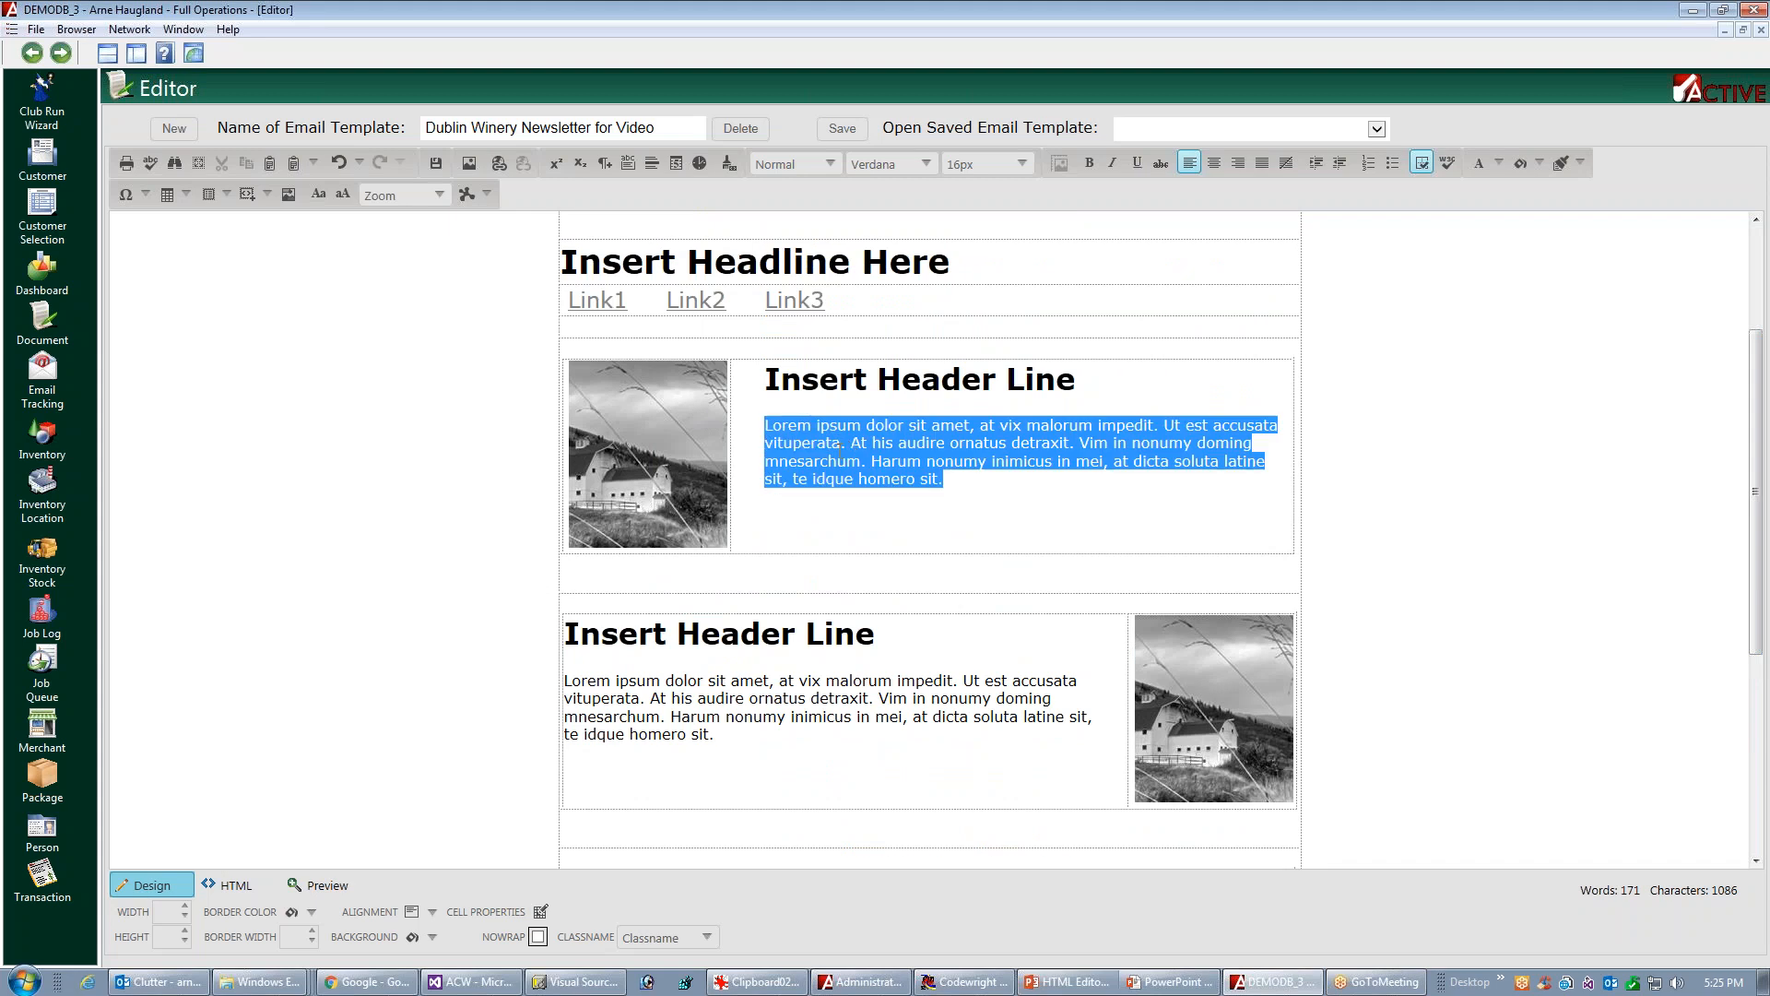
{"action": "left_click", "coordinate": [1025, 165]}
{"action": "scroll", "coordinate": [963, 240], "scroll_direction": "up", "scroll_amount": 2}
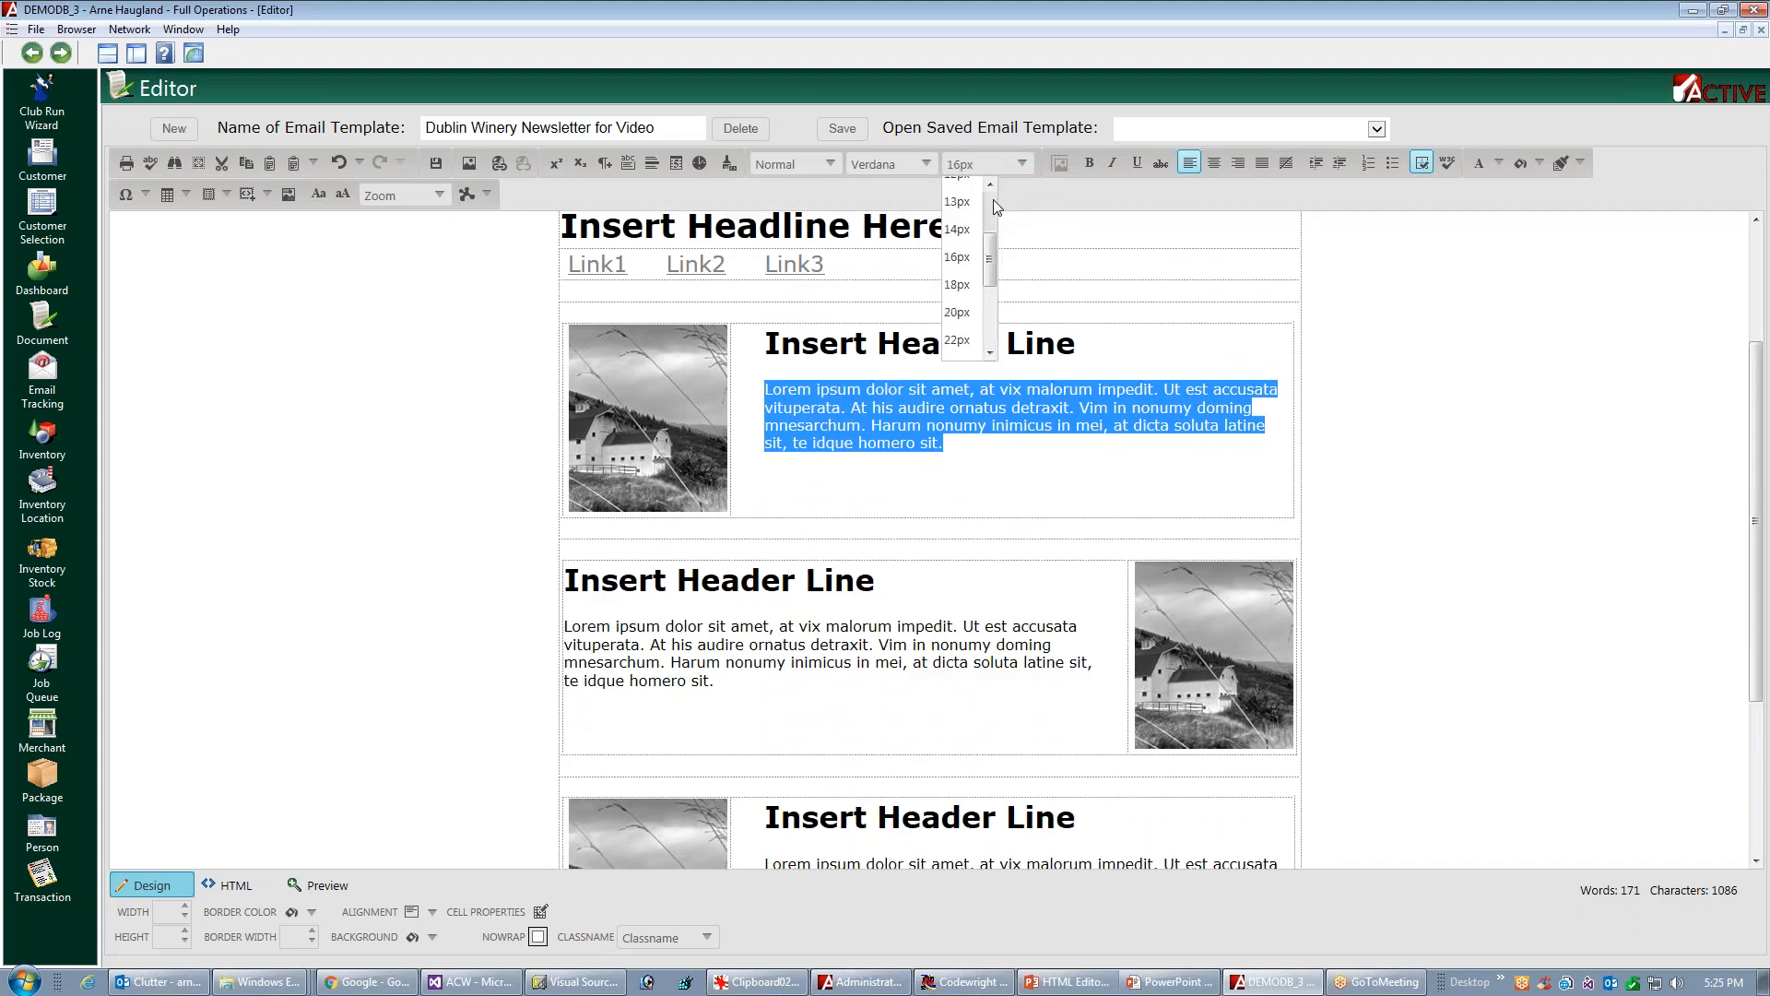
{"action": "left_click", "coordinate": [959, 287]}
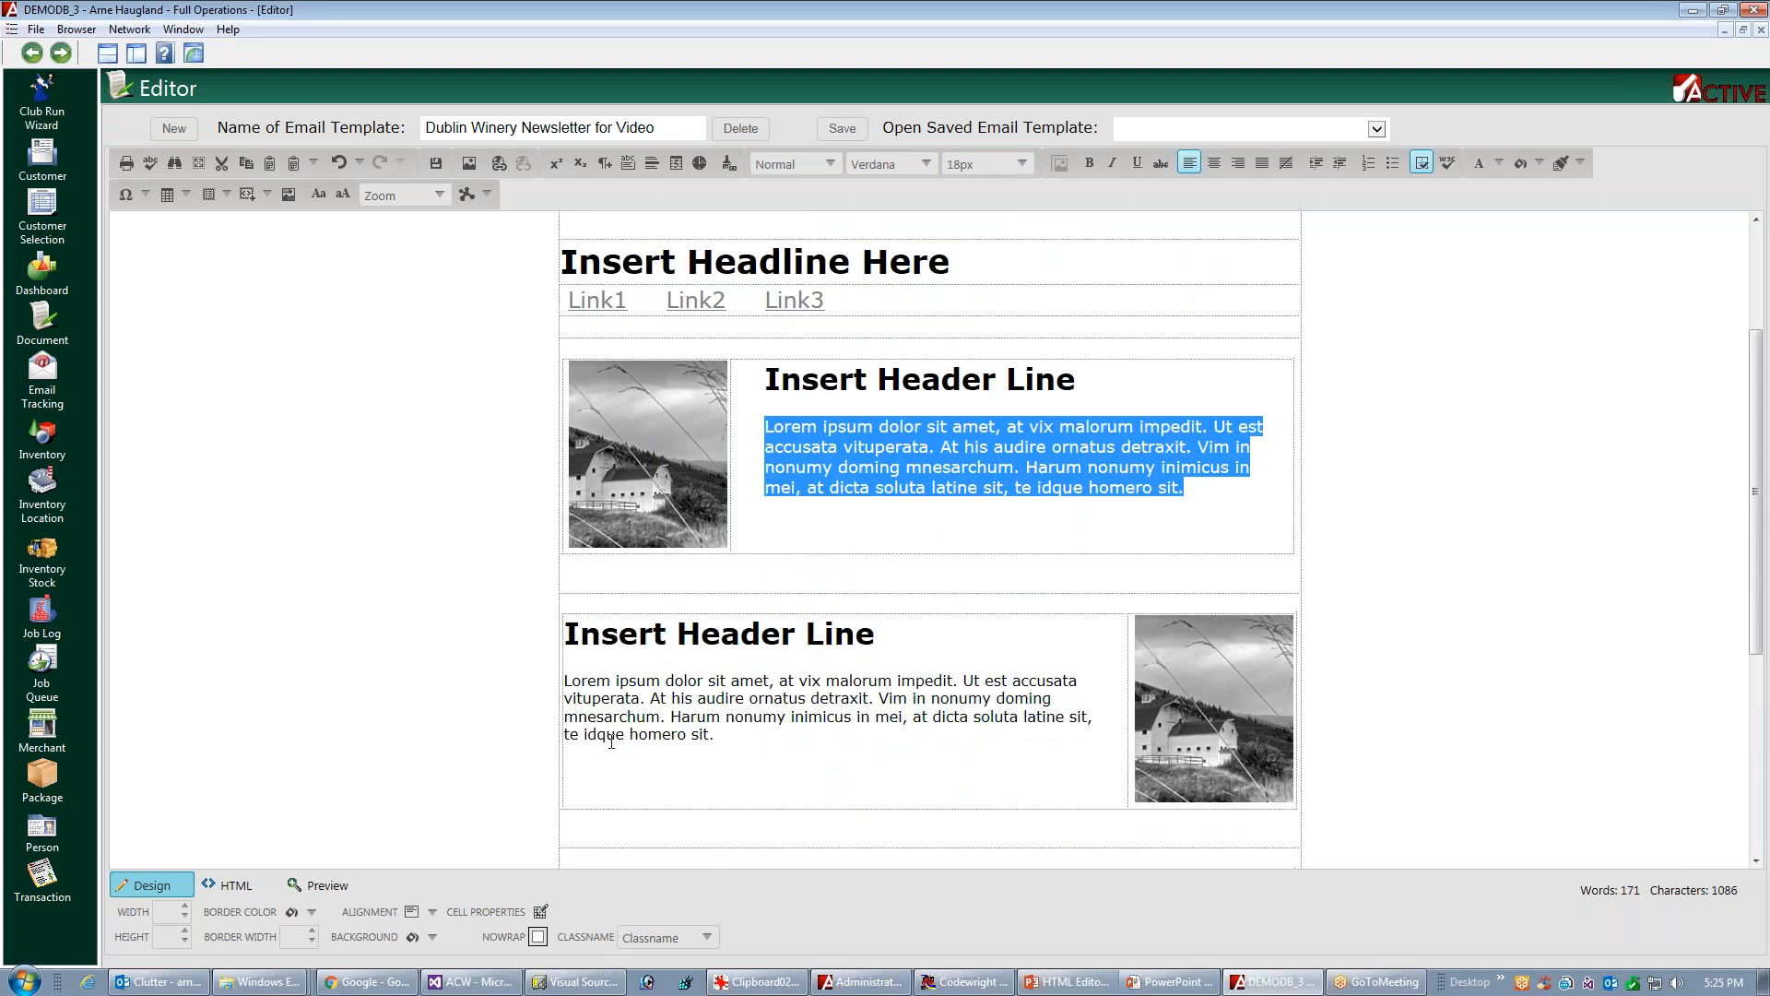
Set the body paragraphs of the second and third article blocks to 18px
{"action": "triple_click", "coordinate": [693, 724]}
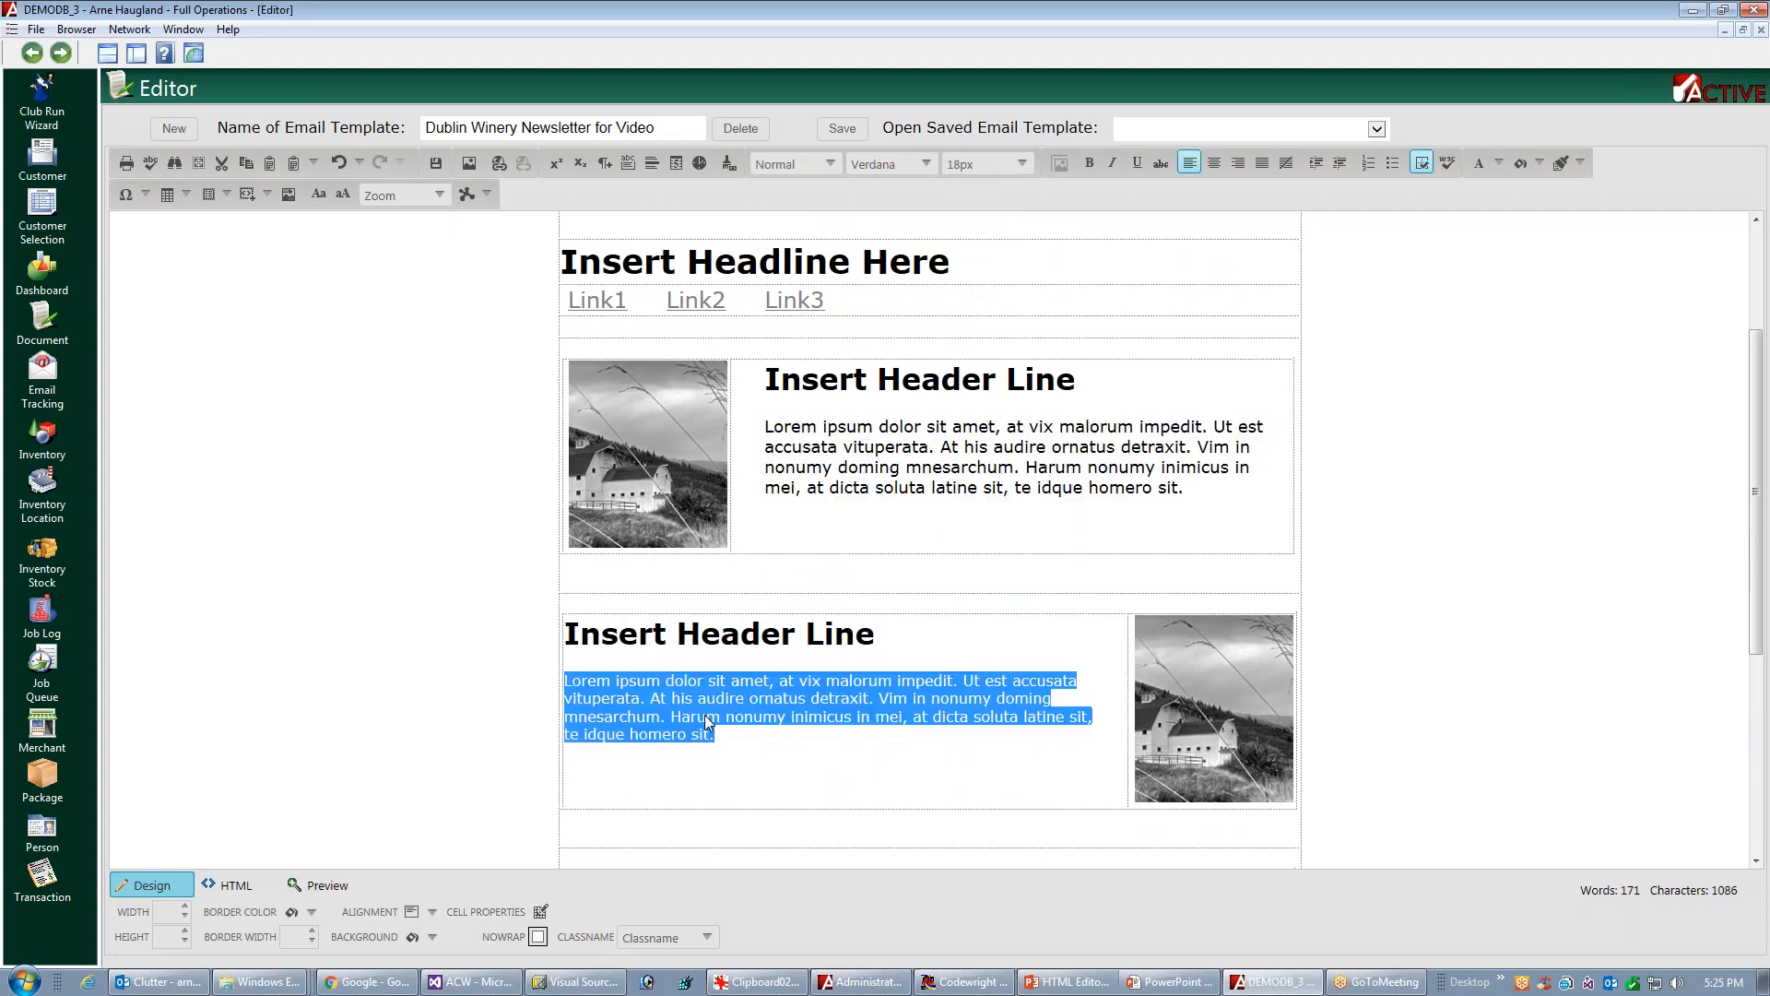
{"action": "left_click", "coordinate": [1022, 165]}
{"action": "left_click", "coordinate": [964, 267]}
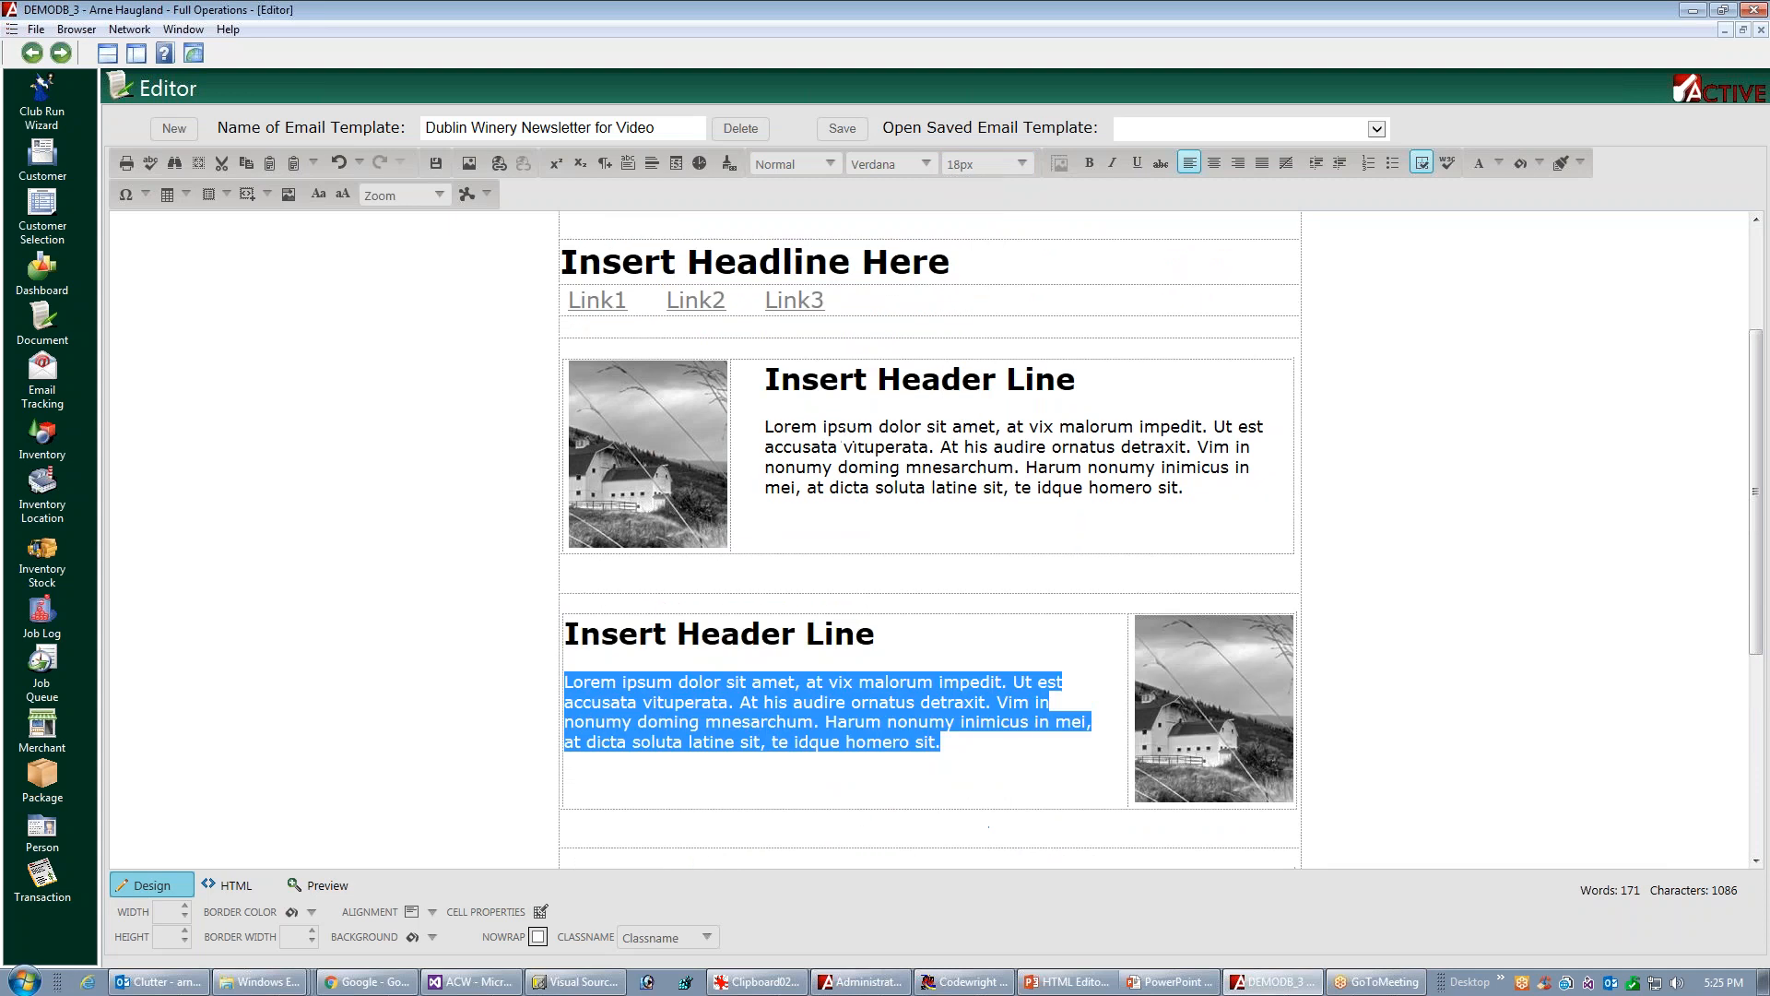
{"action": "left_click_drag", "start_coordinate": [1755, 522], "coordinate": [1755, 646]}
{"action": "triple_click", "coordinate": [878, 693]}
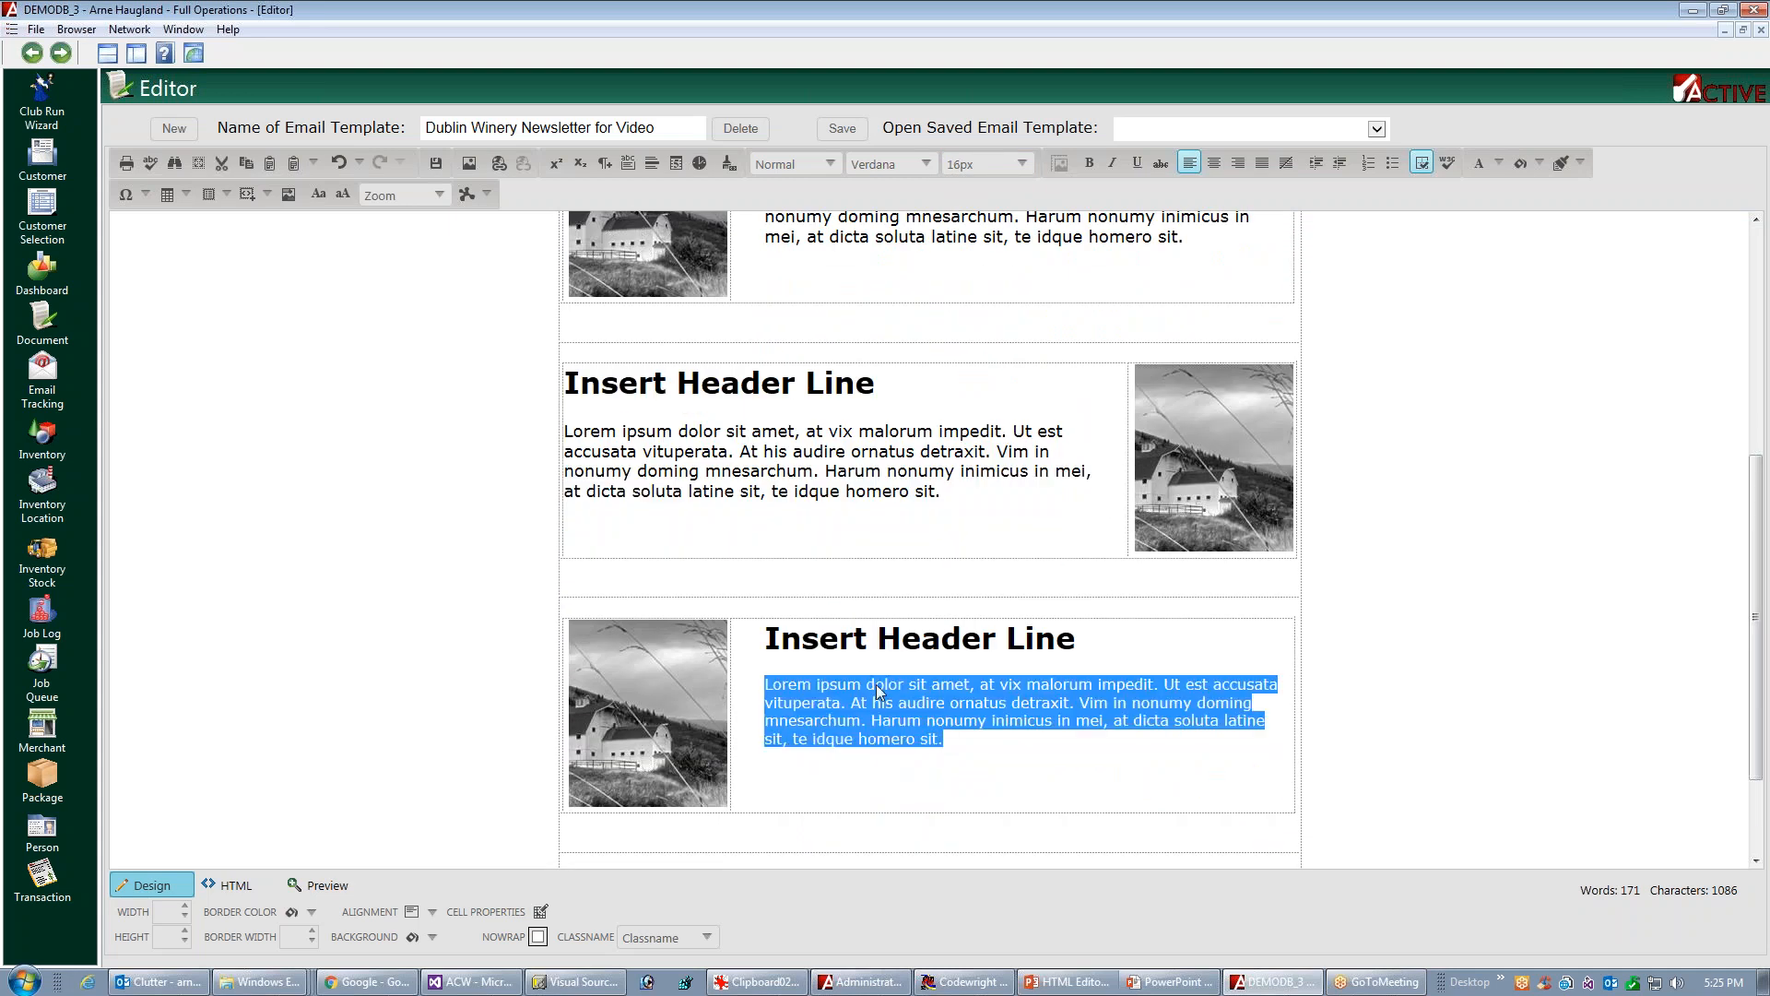
{"action": "left_click", "coordinate": [1021, 164]}
{"action": "left_click", "coordinate": [959, 288]}
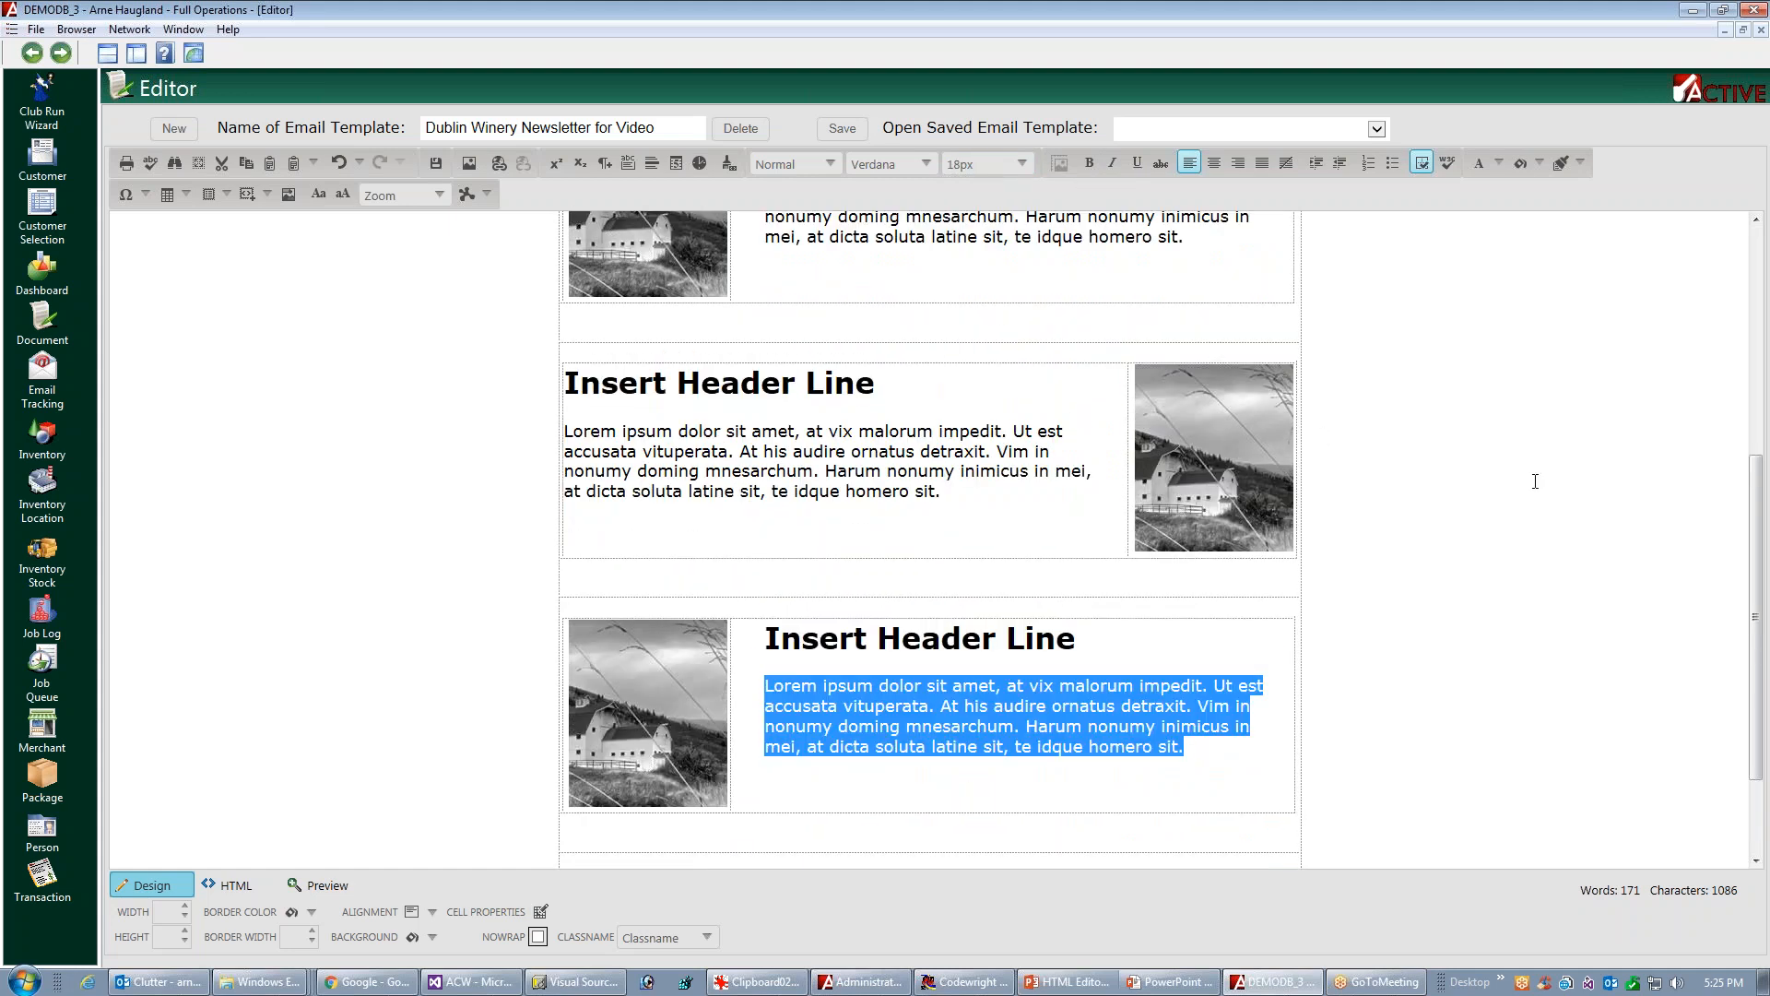
Set the "Join us on Social Media" text in the footer to 18px
{"action": "left_click_drag", "start_coordinate": [1756, 553], "coordinate": [1755, 625]}
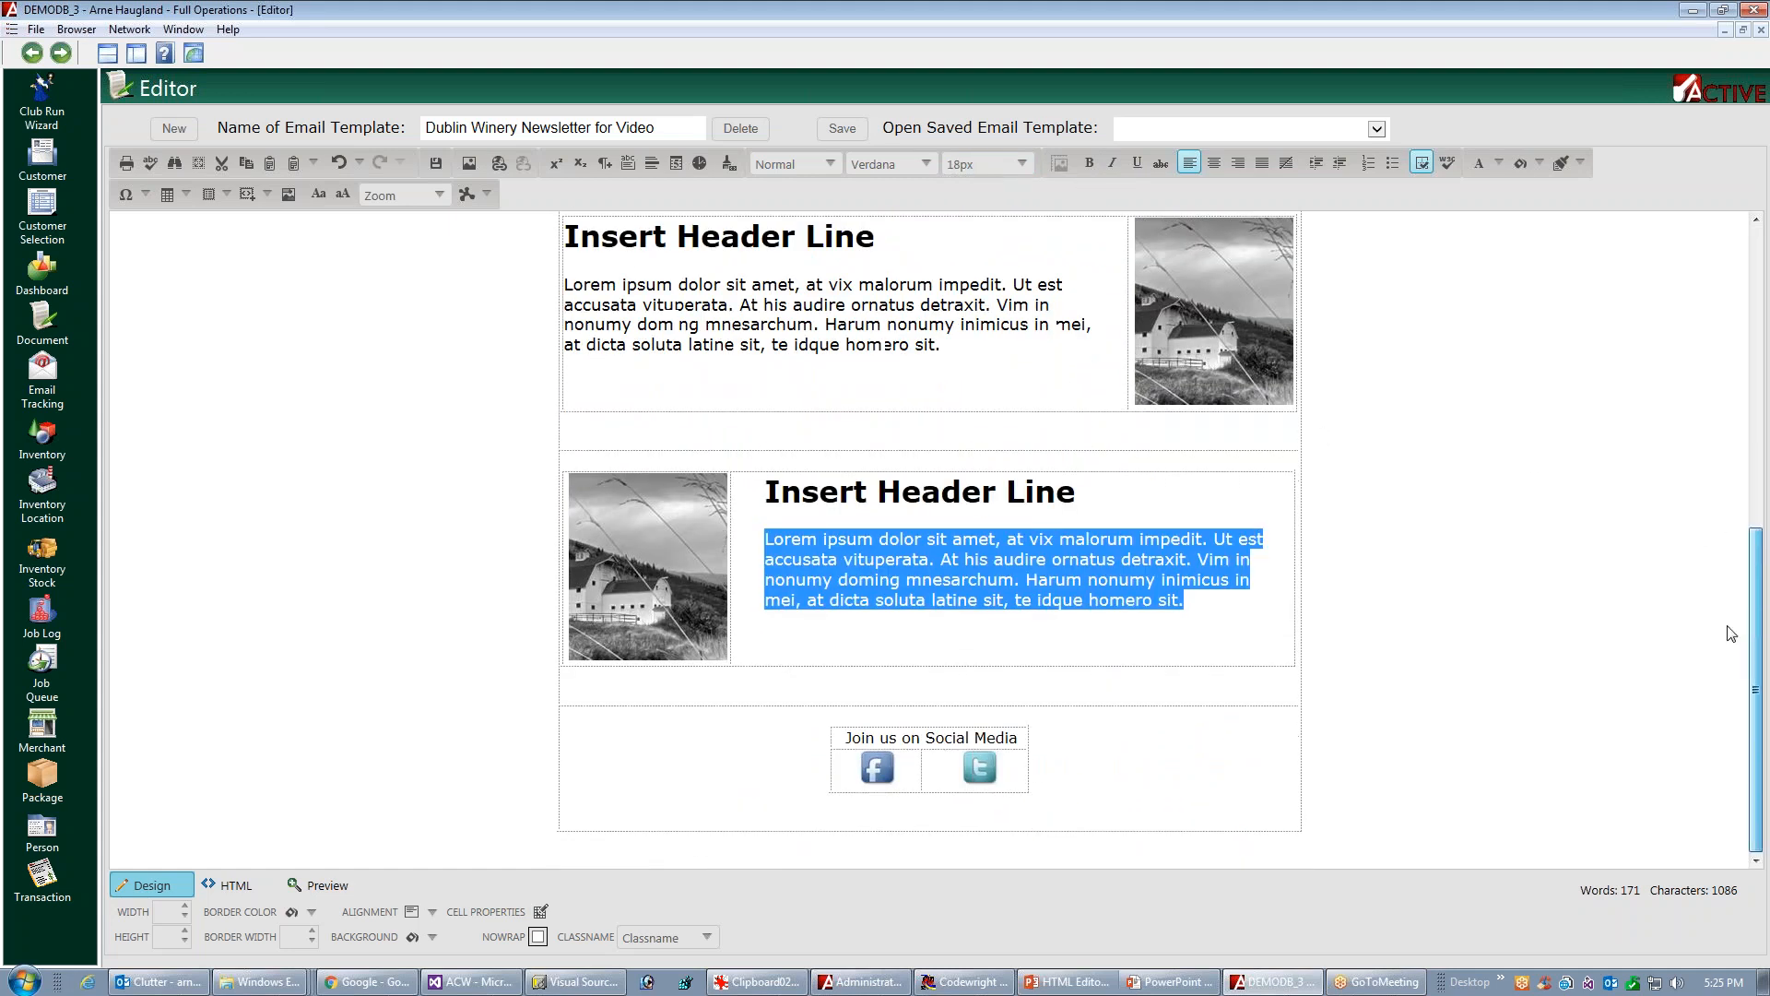
{"action": "left_click", "coordinate": [915, 739]}
{"action": "triple_click", "coordinate": [917, 740]}
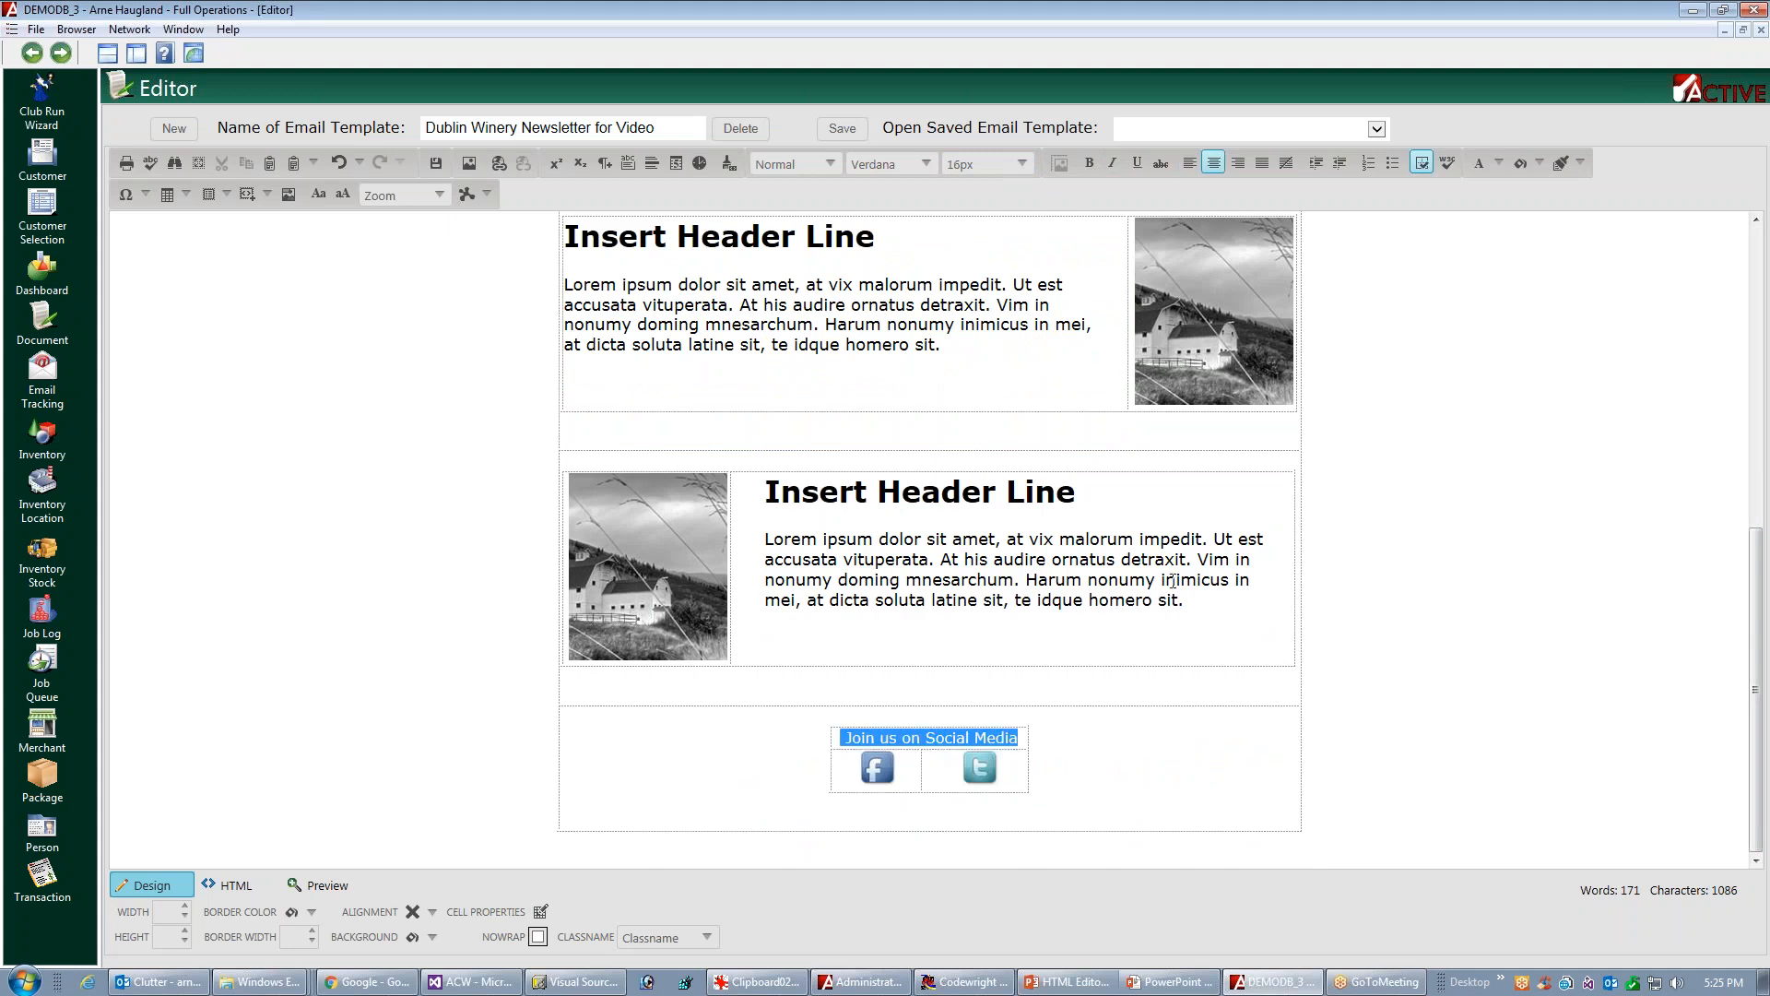
{"action": "left_click", "coordinate": [1027, 162]}
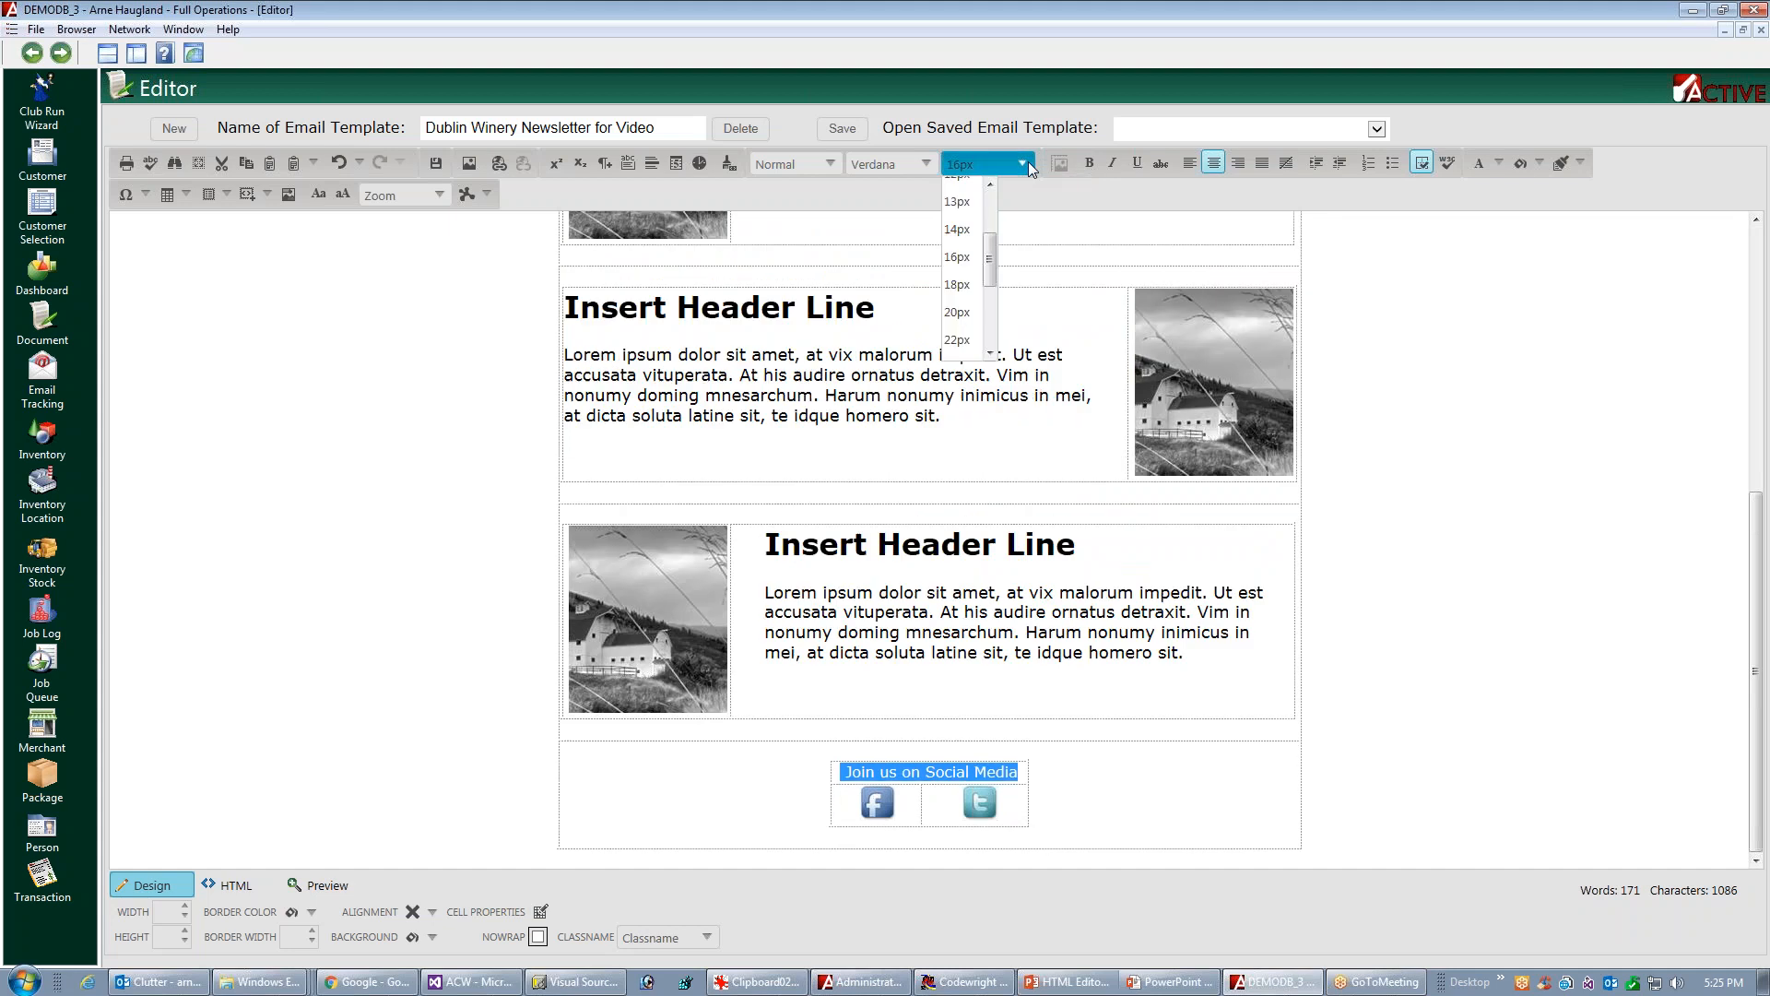
{"action": "left_click", "coordinate": [978, 284]}
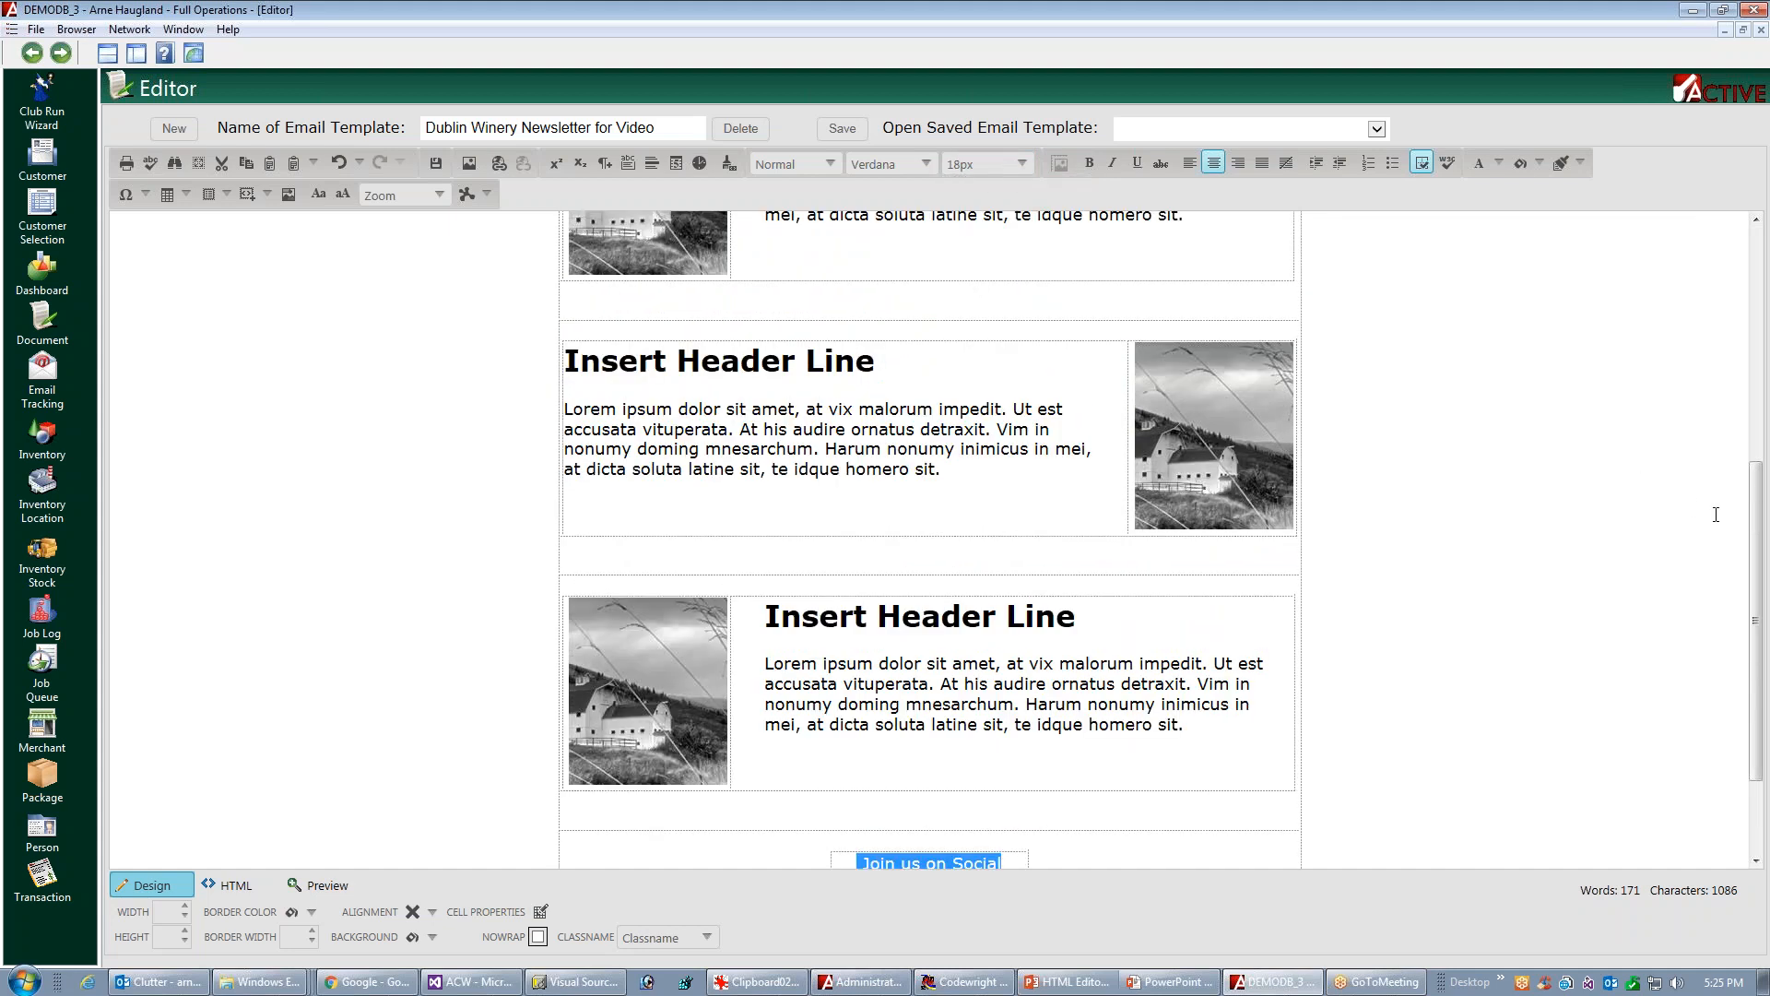
{"action": "scroll", "coordinate": [1716, 514], "scroll_direction": "down", "scroll_amount": 3}
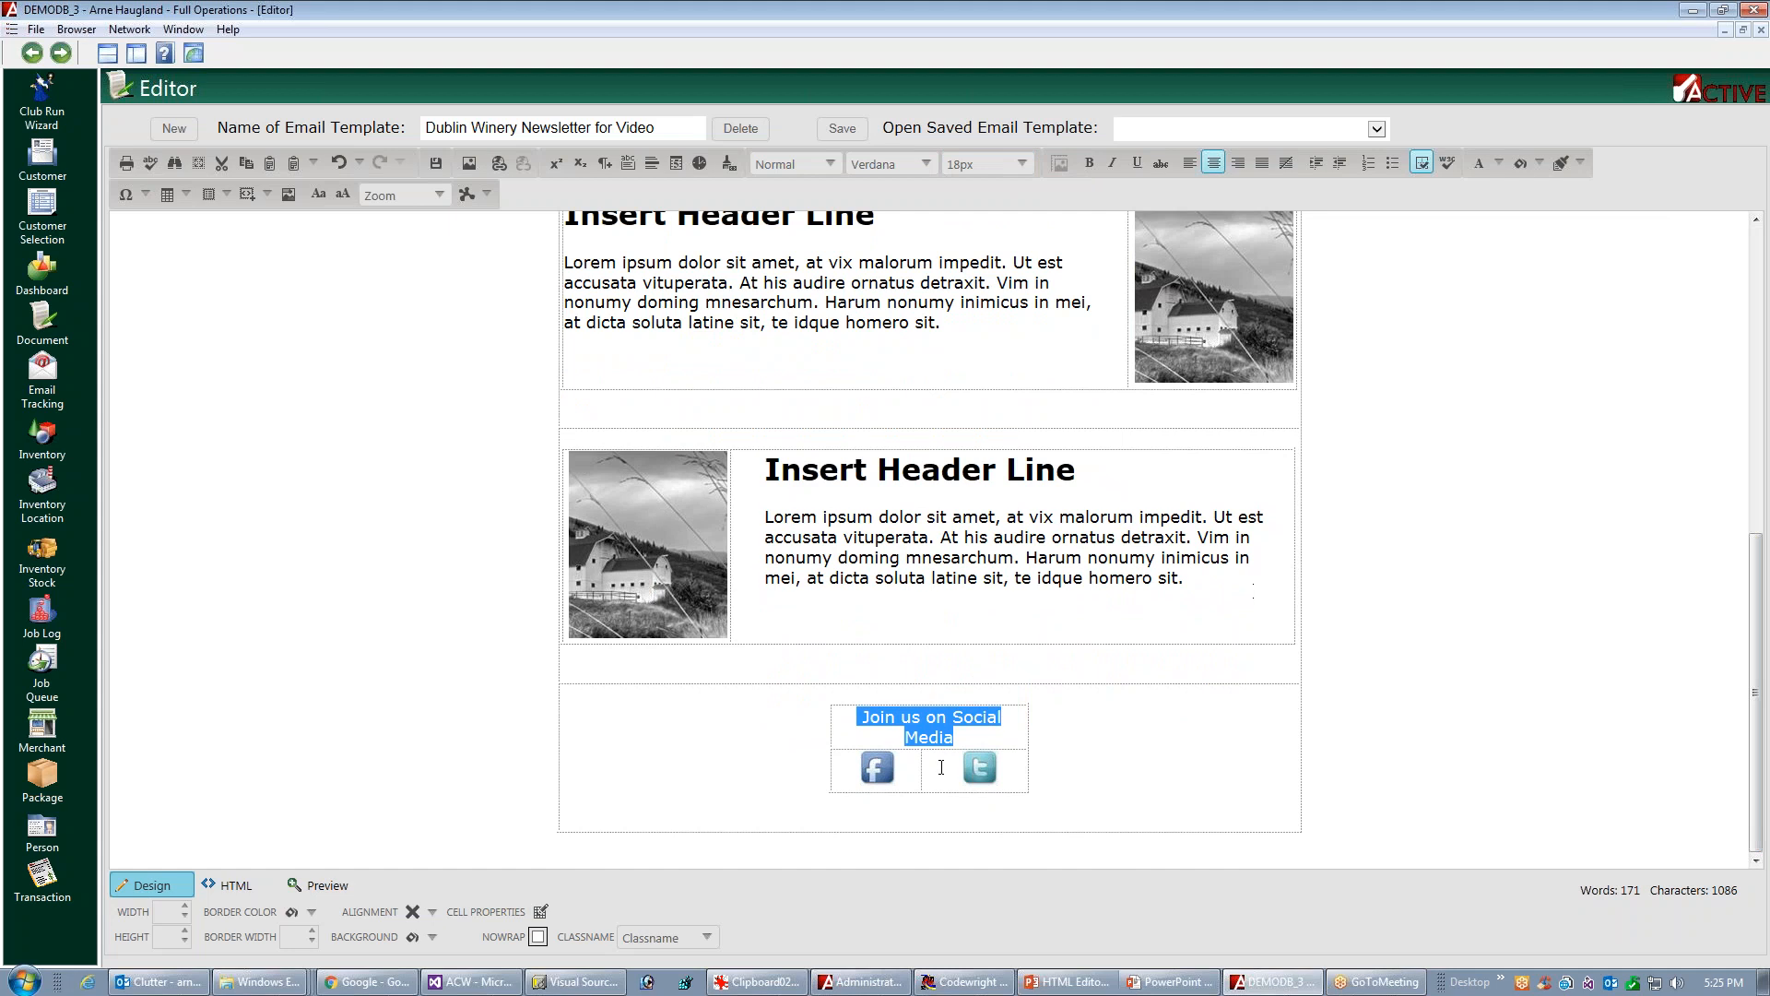
{"action": "left_click", "coordinate": [1095, 751]}
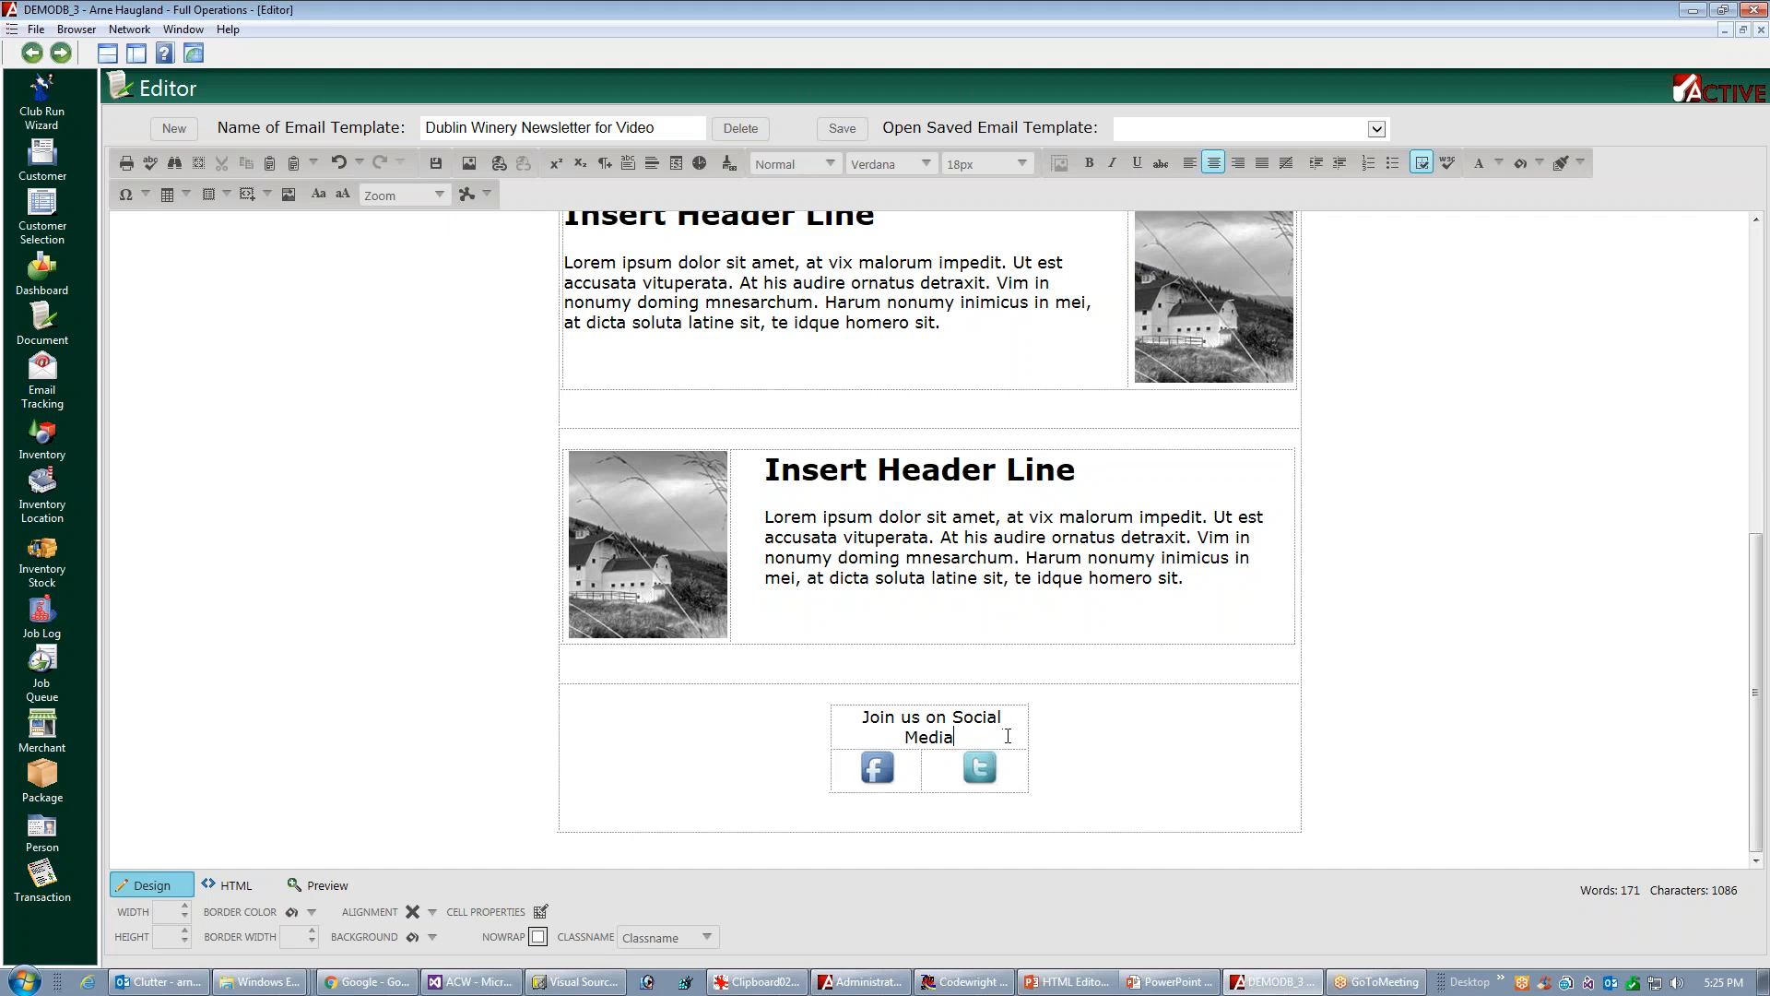
Set the height of the "Join us on Social Media" cell in the footer to 30 px and center its text again
{"action": "right_click", "coordinate": [1001, 733]}
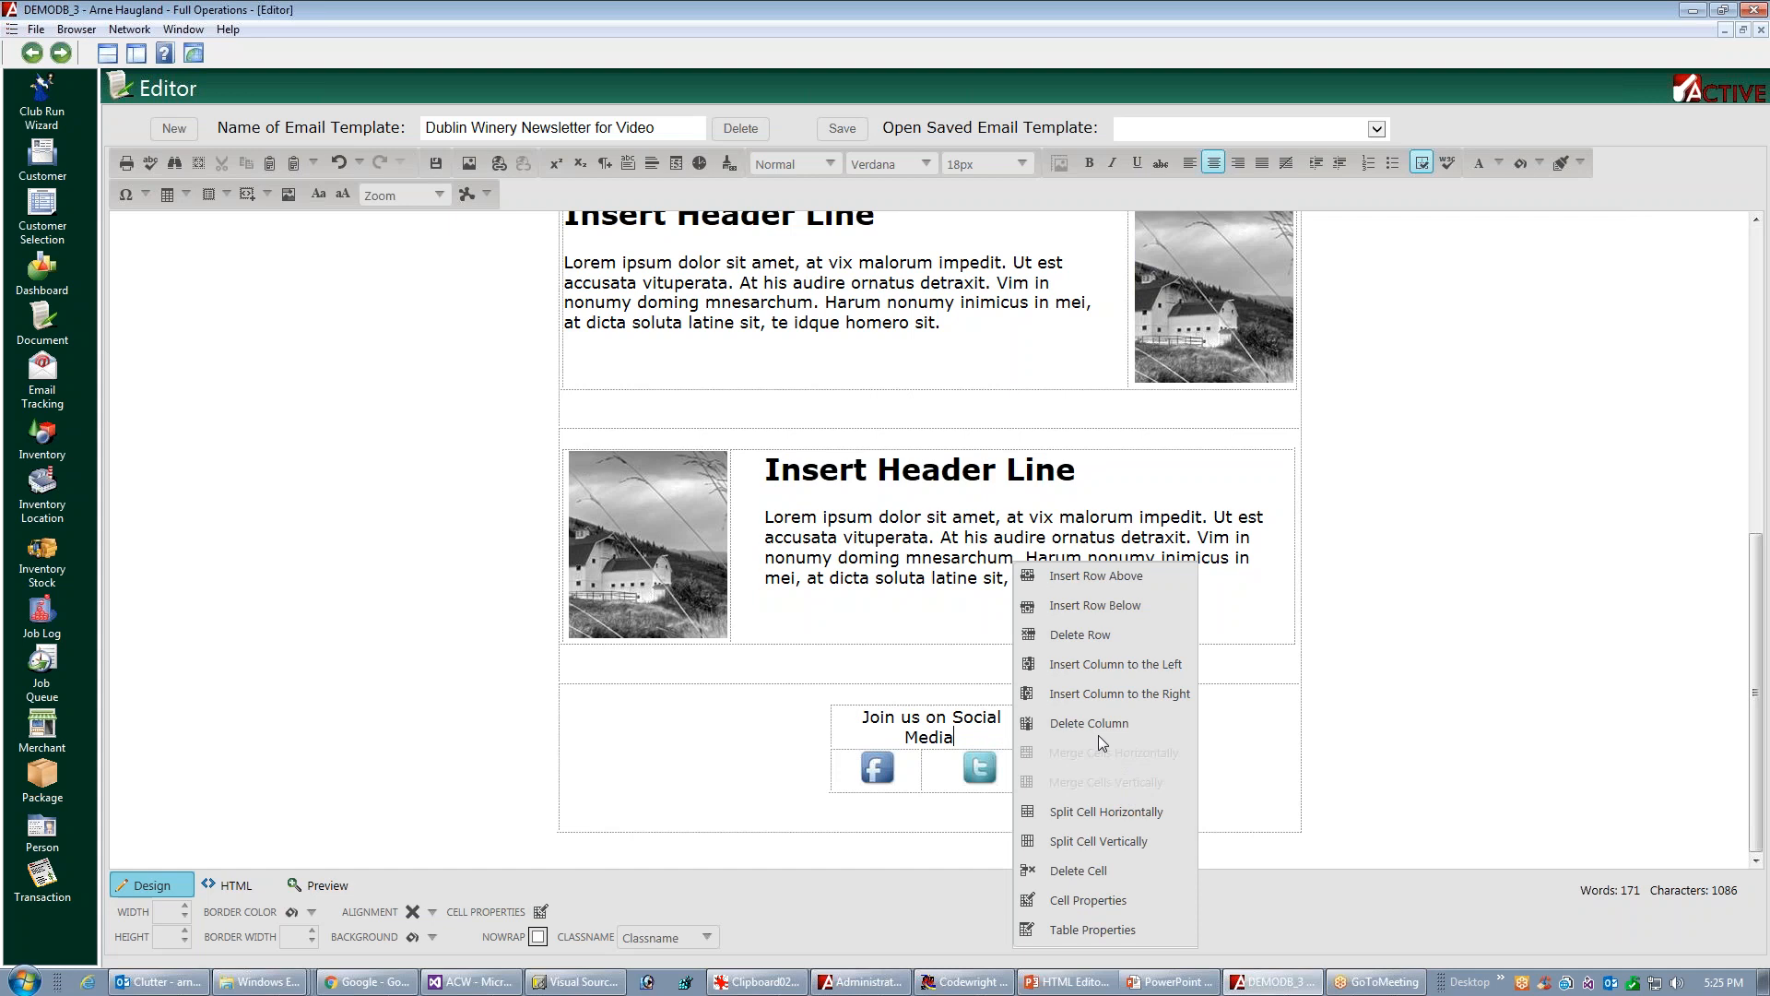
{"action": "left_click", "coordinate": [1070, 900]}
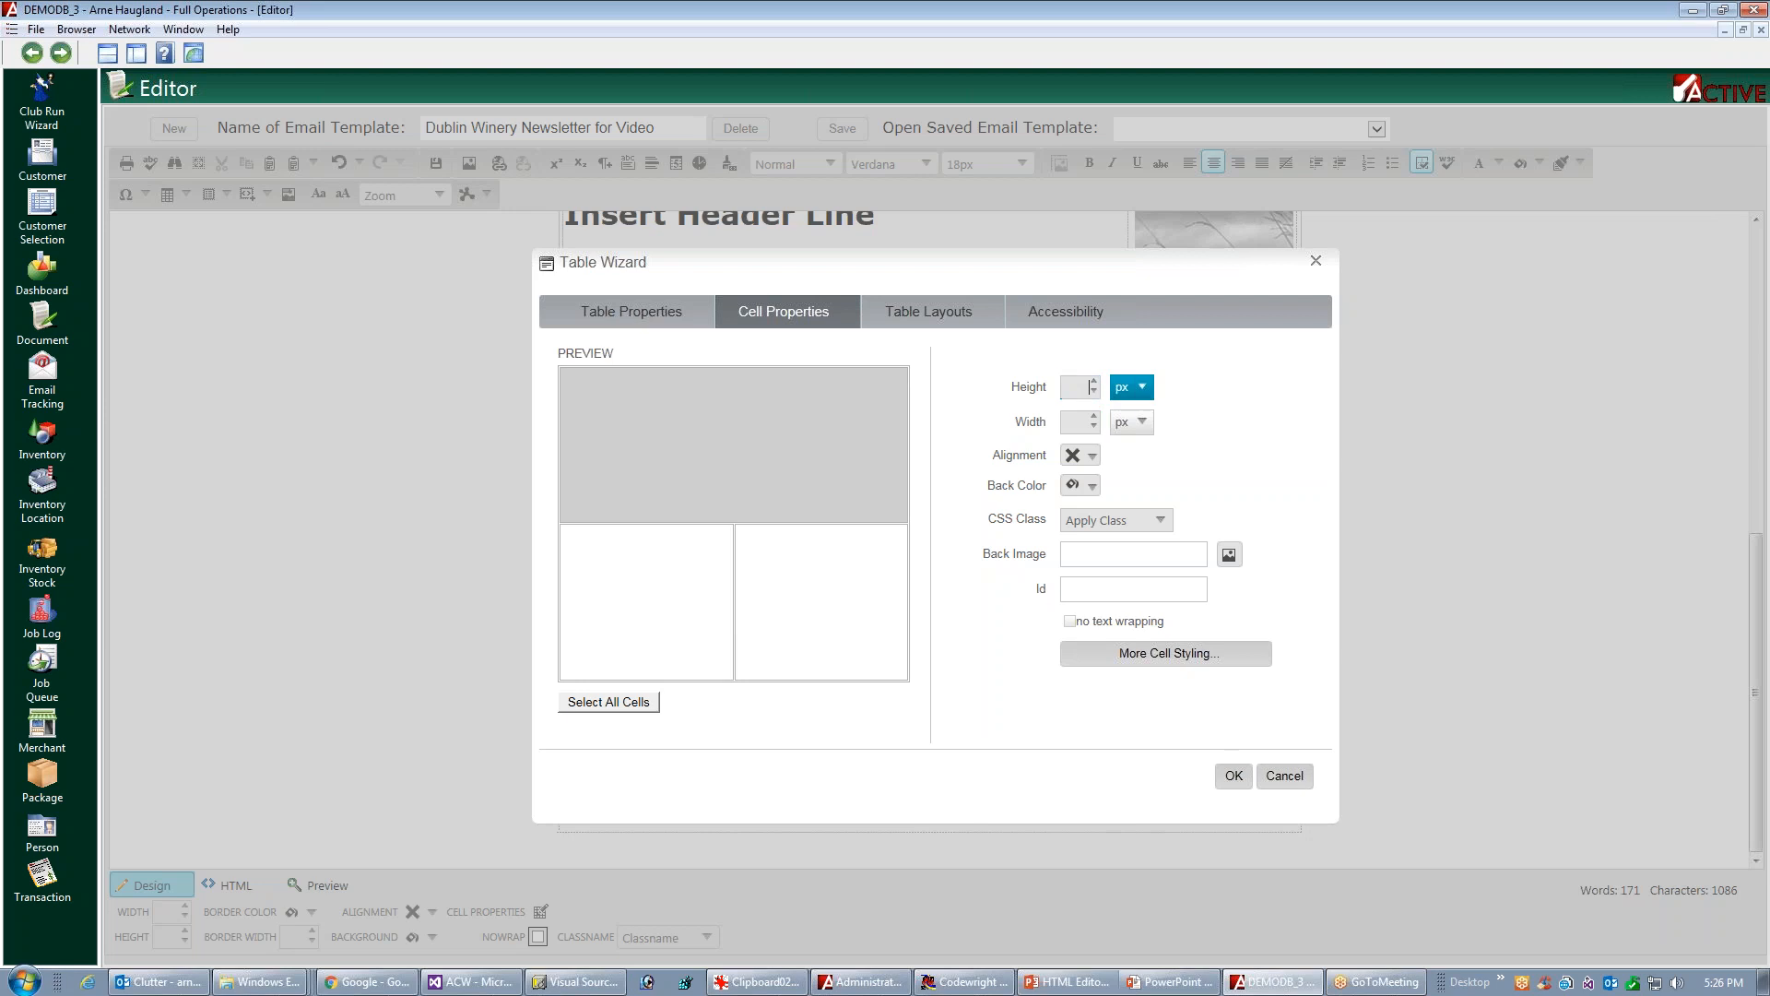
{"action": "type", "text": "30"}
{"action": "left_click", "coordinate": [1234, 775]}
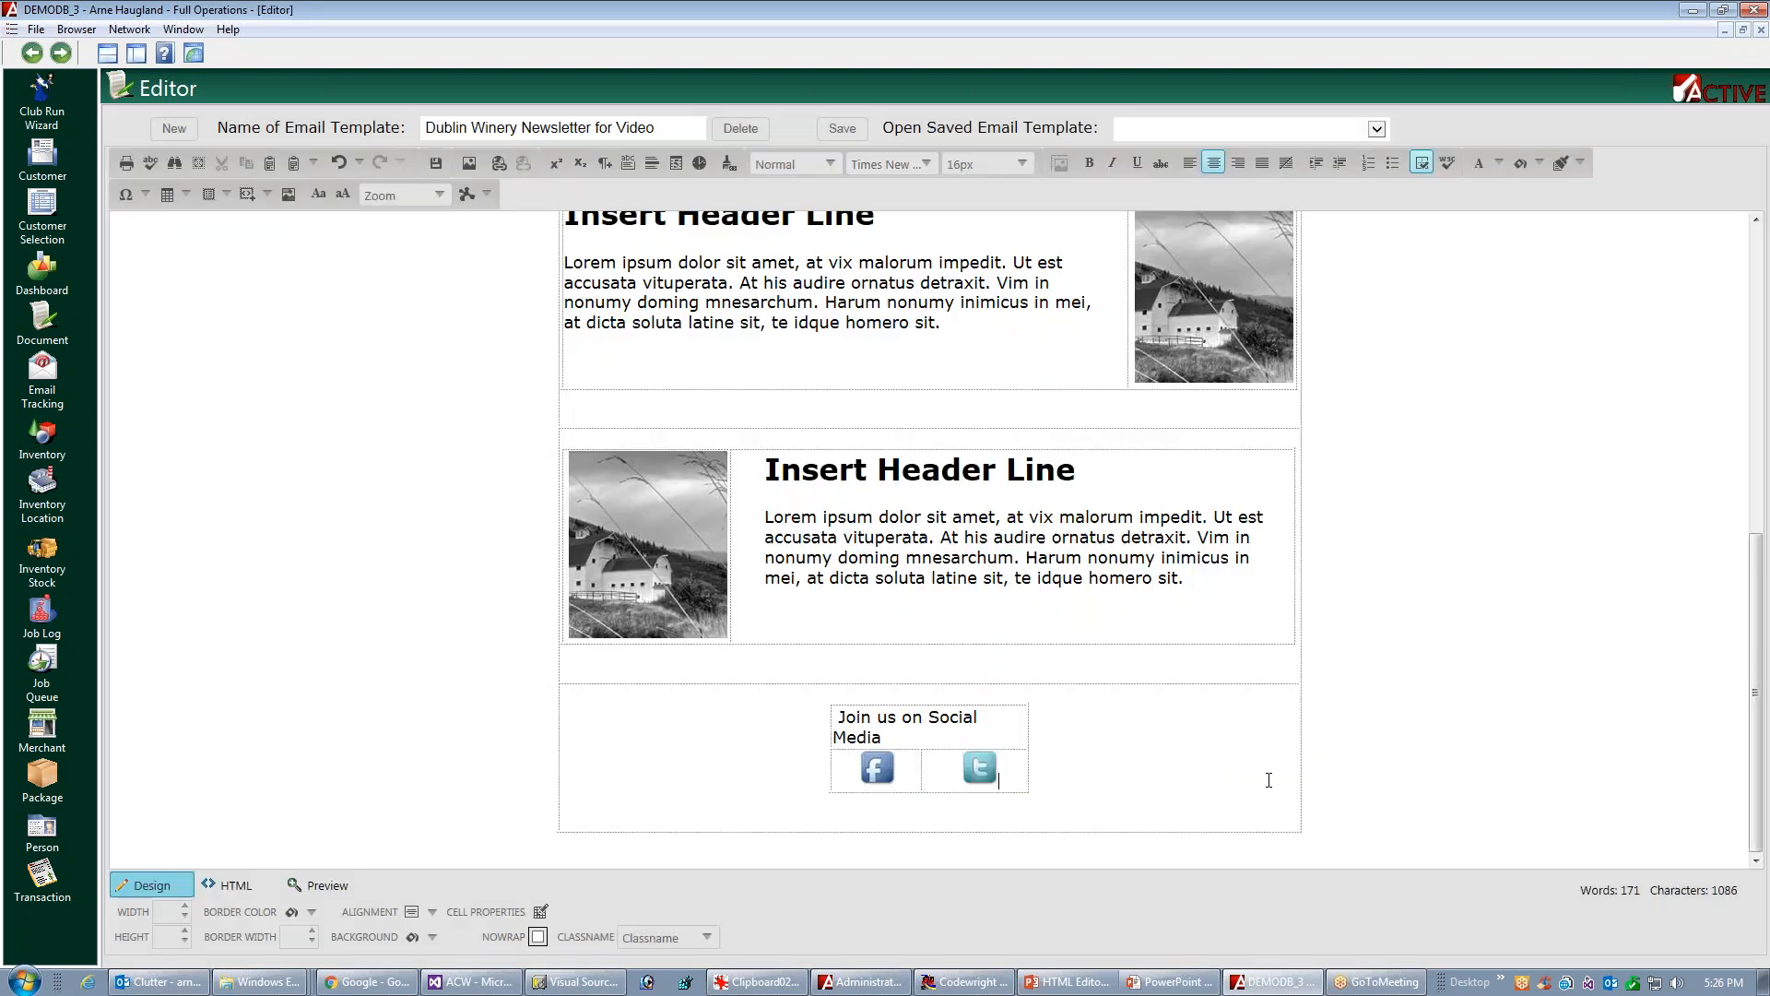
{"action": "left_click", "coordinate": [1008, 737]}
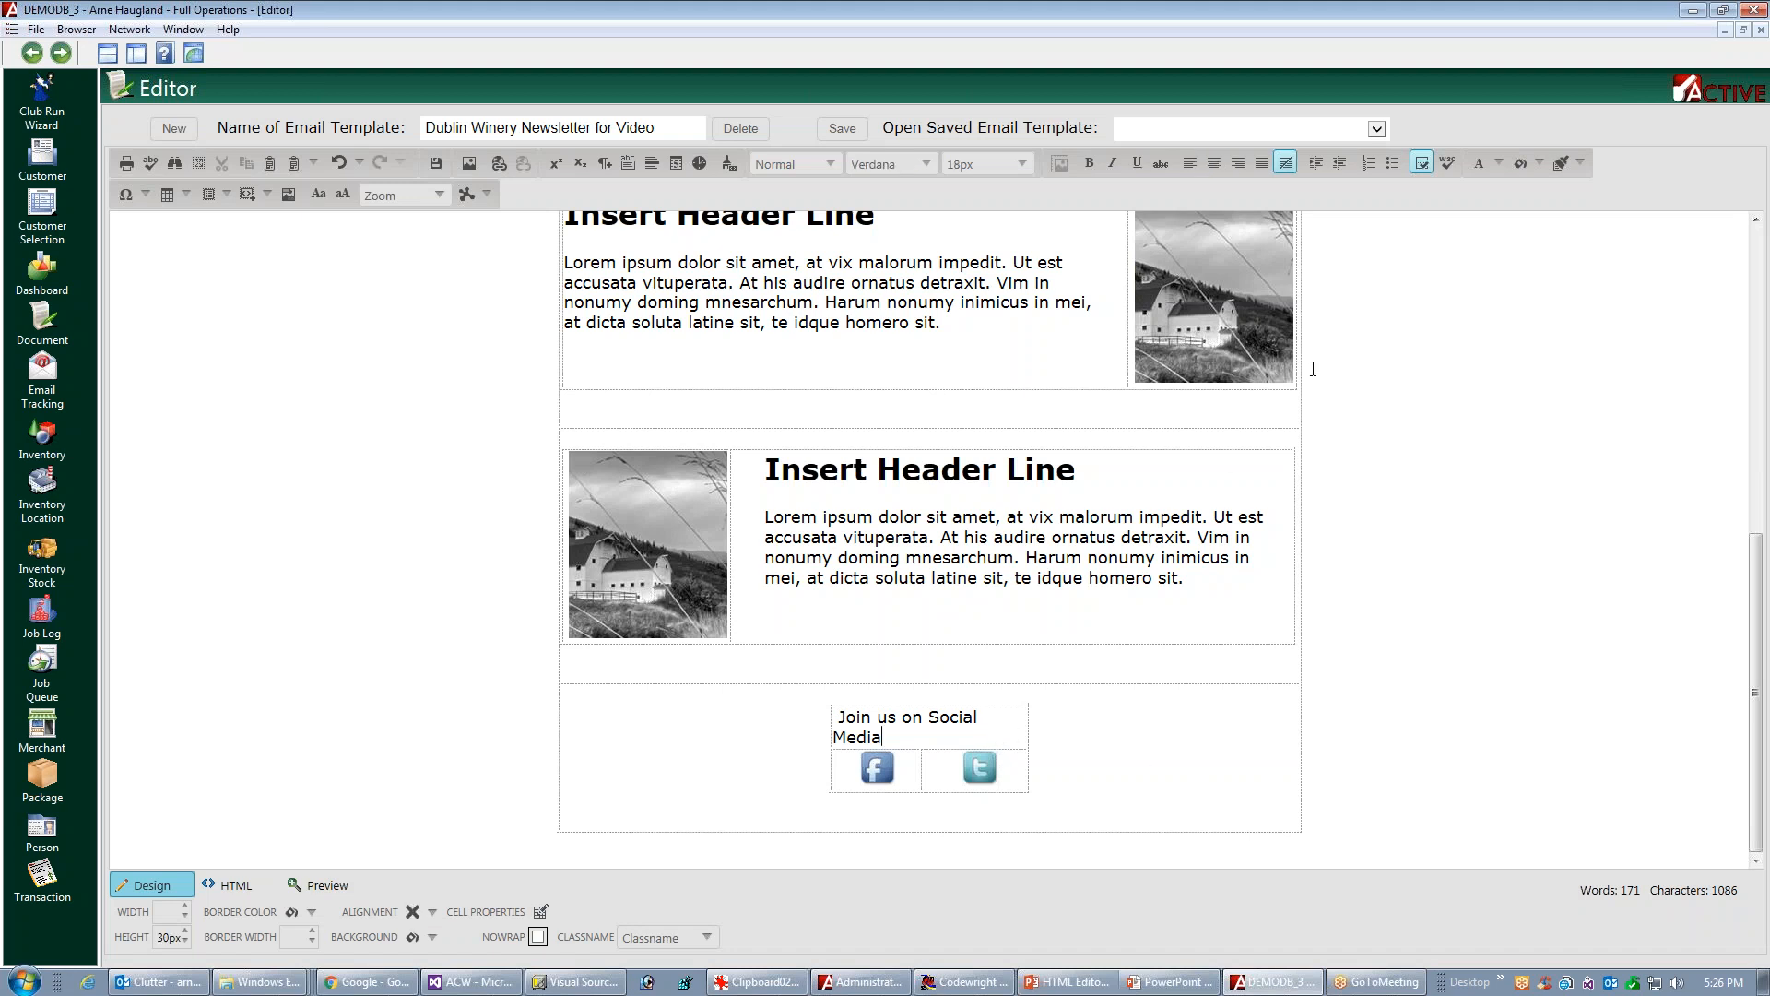
{"action": "left_click", "coordinate": [1213, 163]}
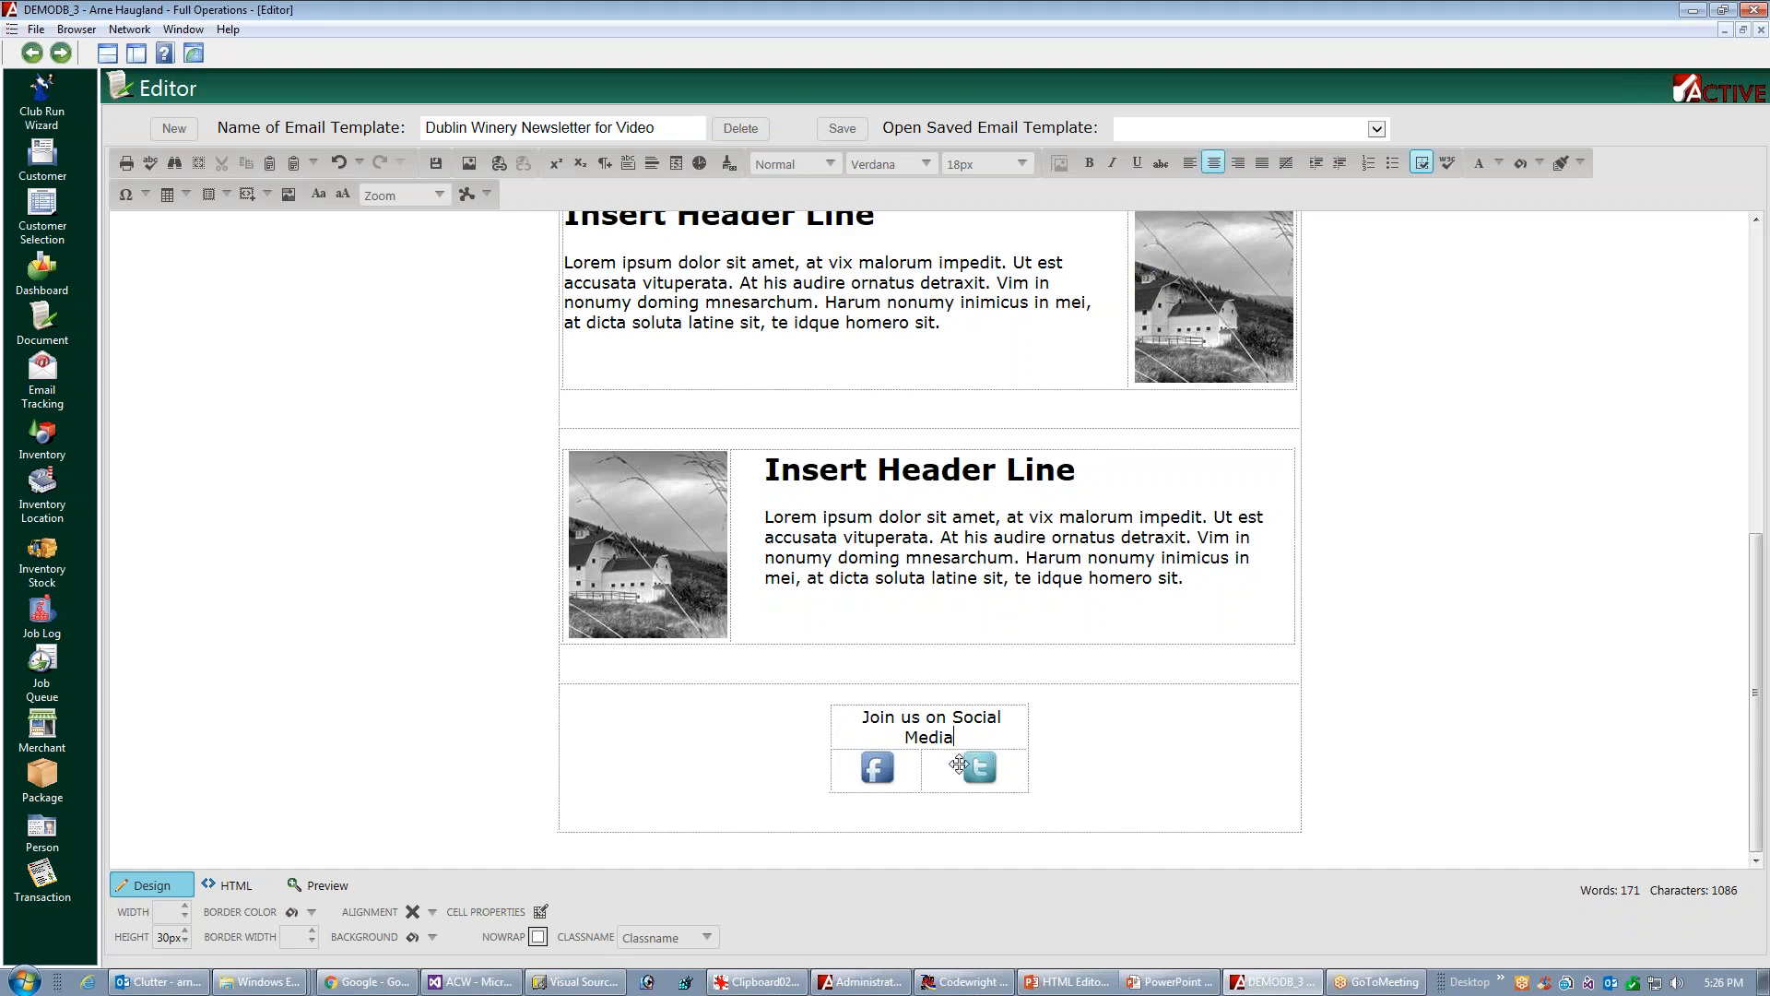
Set the height of the "Join us on Social Media" cell to 50 px and re-center its text
{"action": "right_click", "coordinate": [970, 734]}
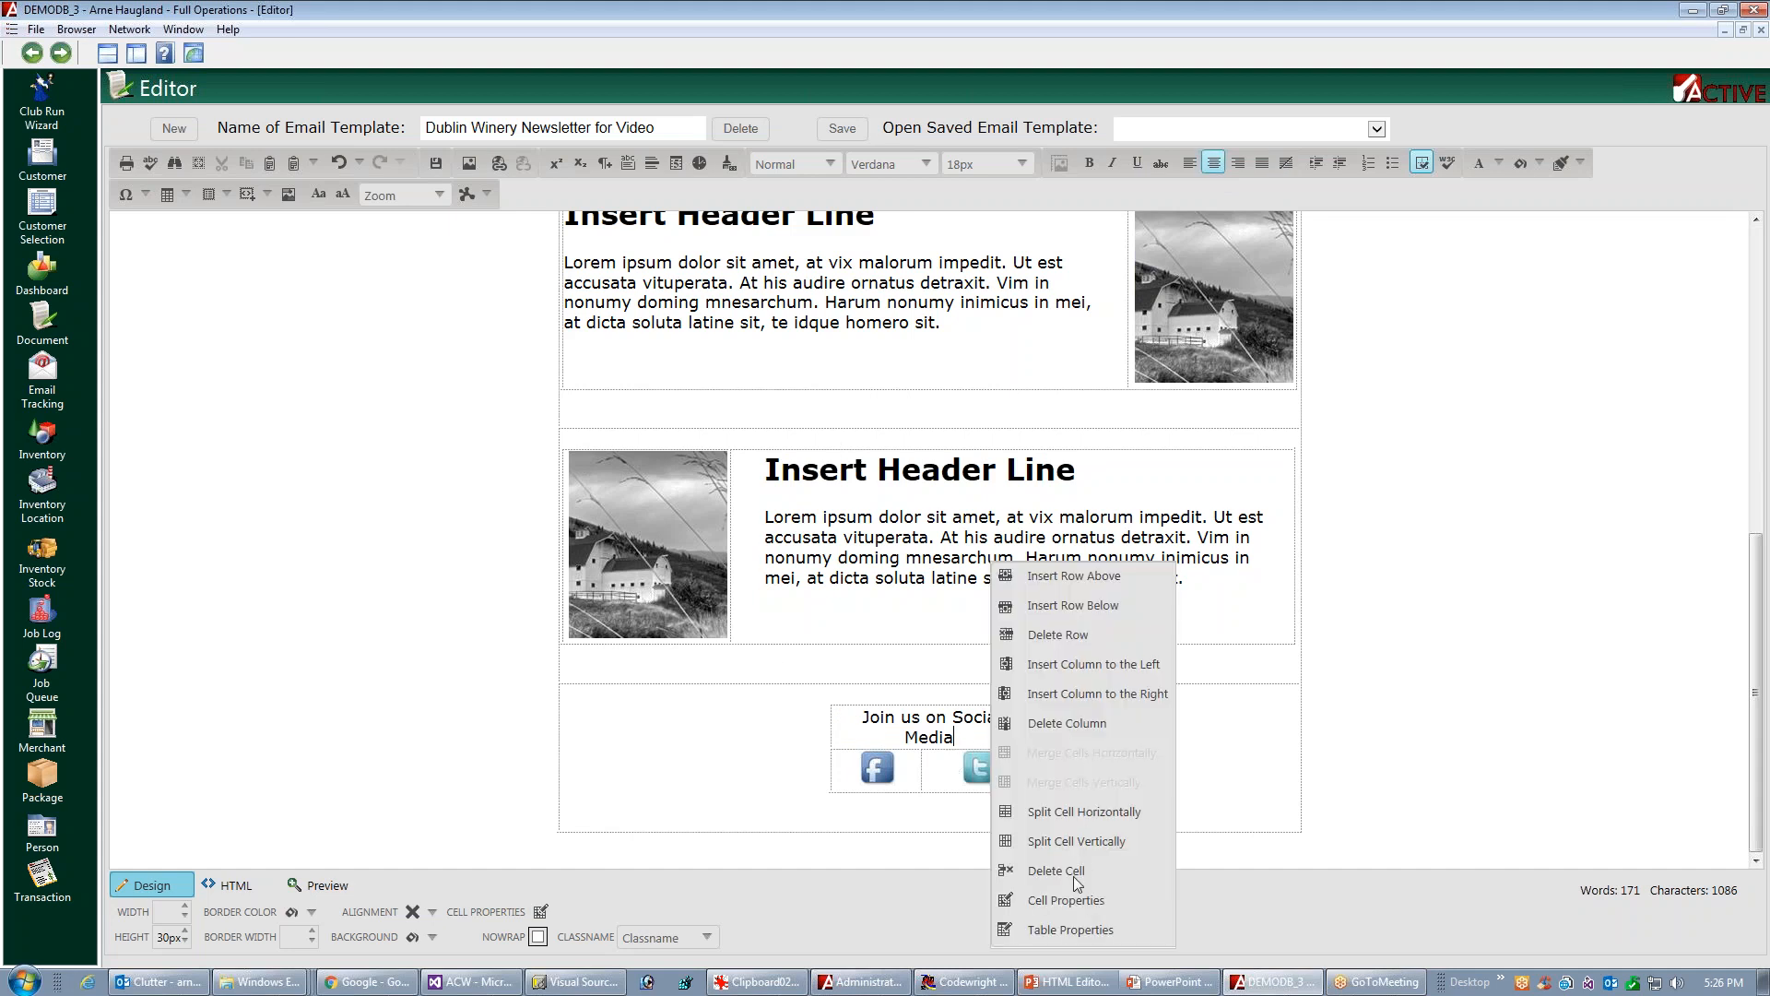
{"action": "left_click", "coordinate": [1053, 899]}
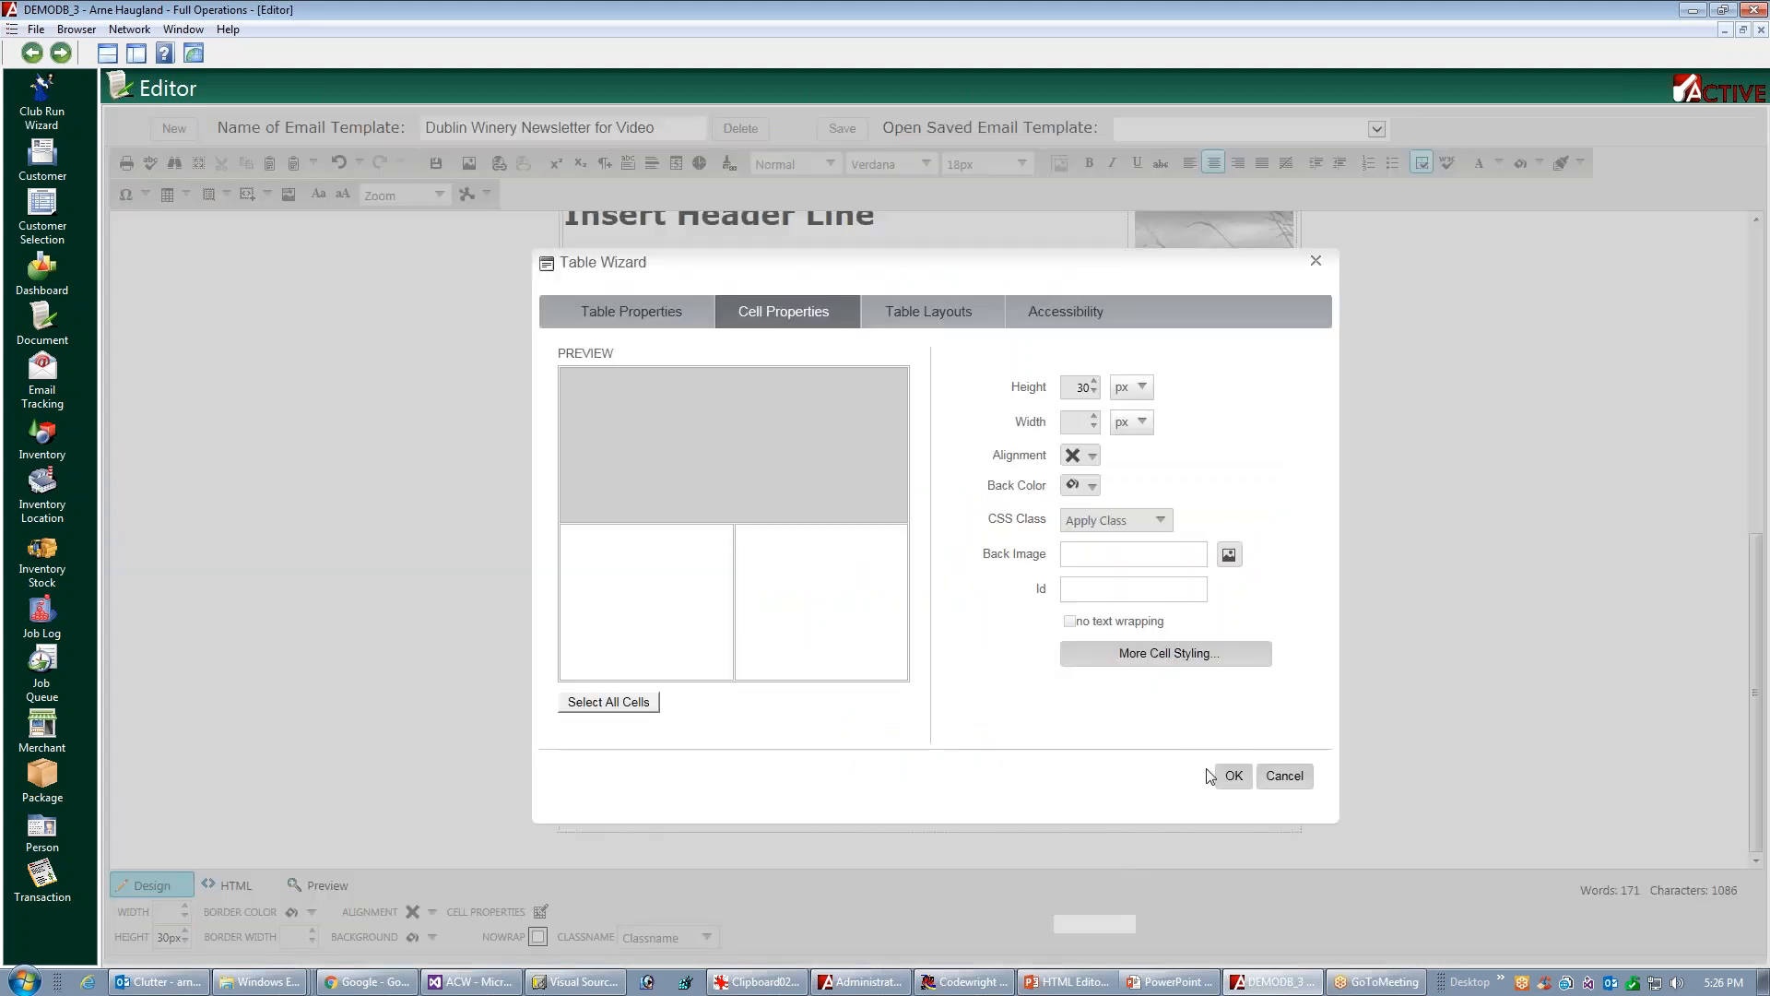
{"action": "double_click", "coordinate": [1082, 387]}
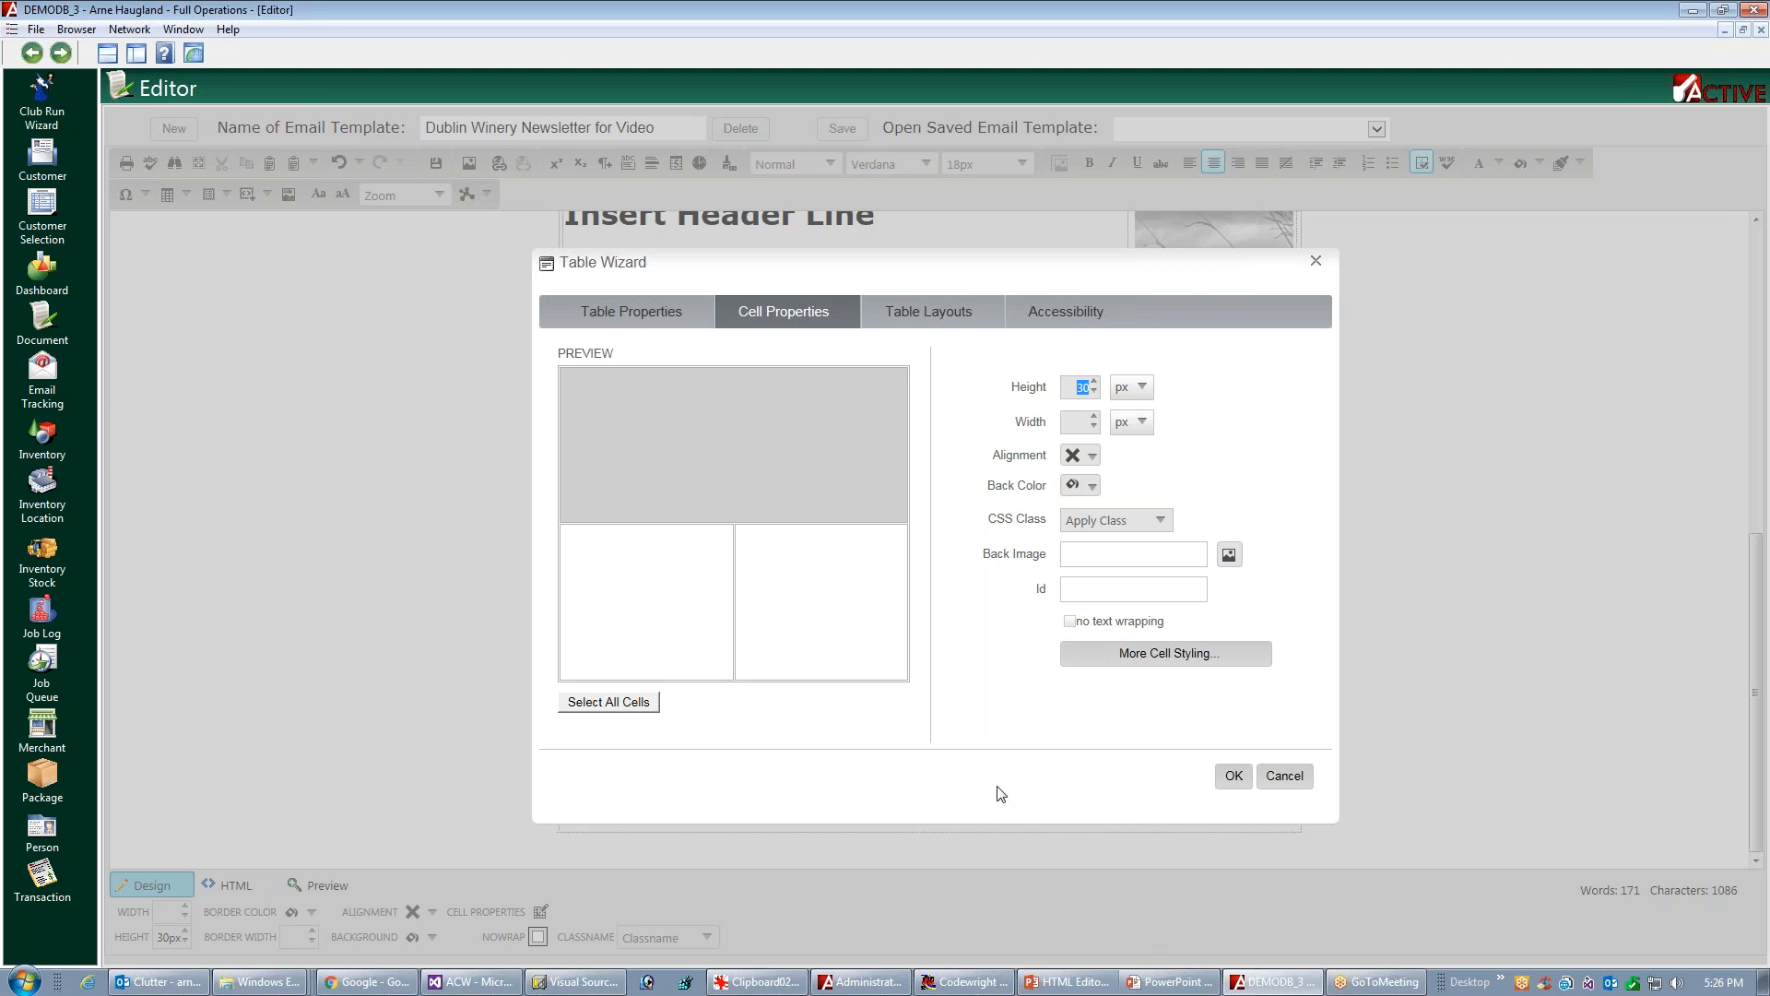
{"action": "left_click", "coordinate": [1084, 387]}
{"action": "key", "text": "BackSpace"}
{"action": "left_click", "coordinate": [1234, 775]}
{"action": "left_click", "coordinate": [880, 738]}
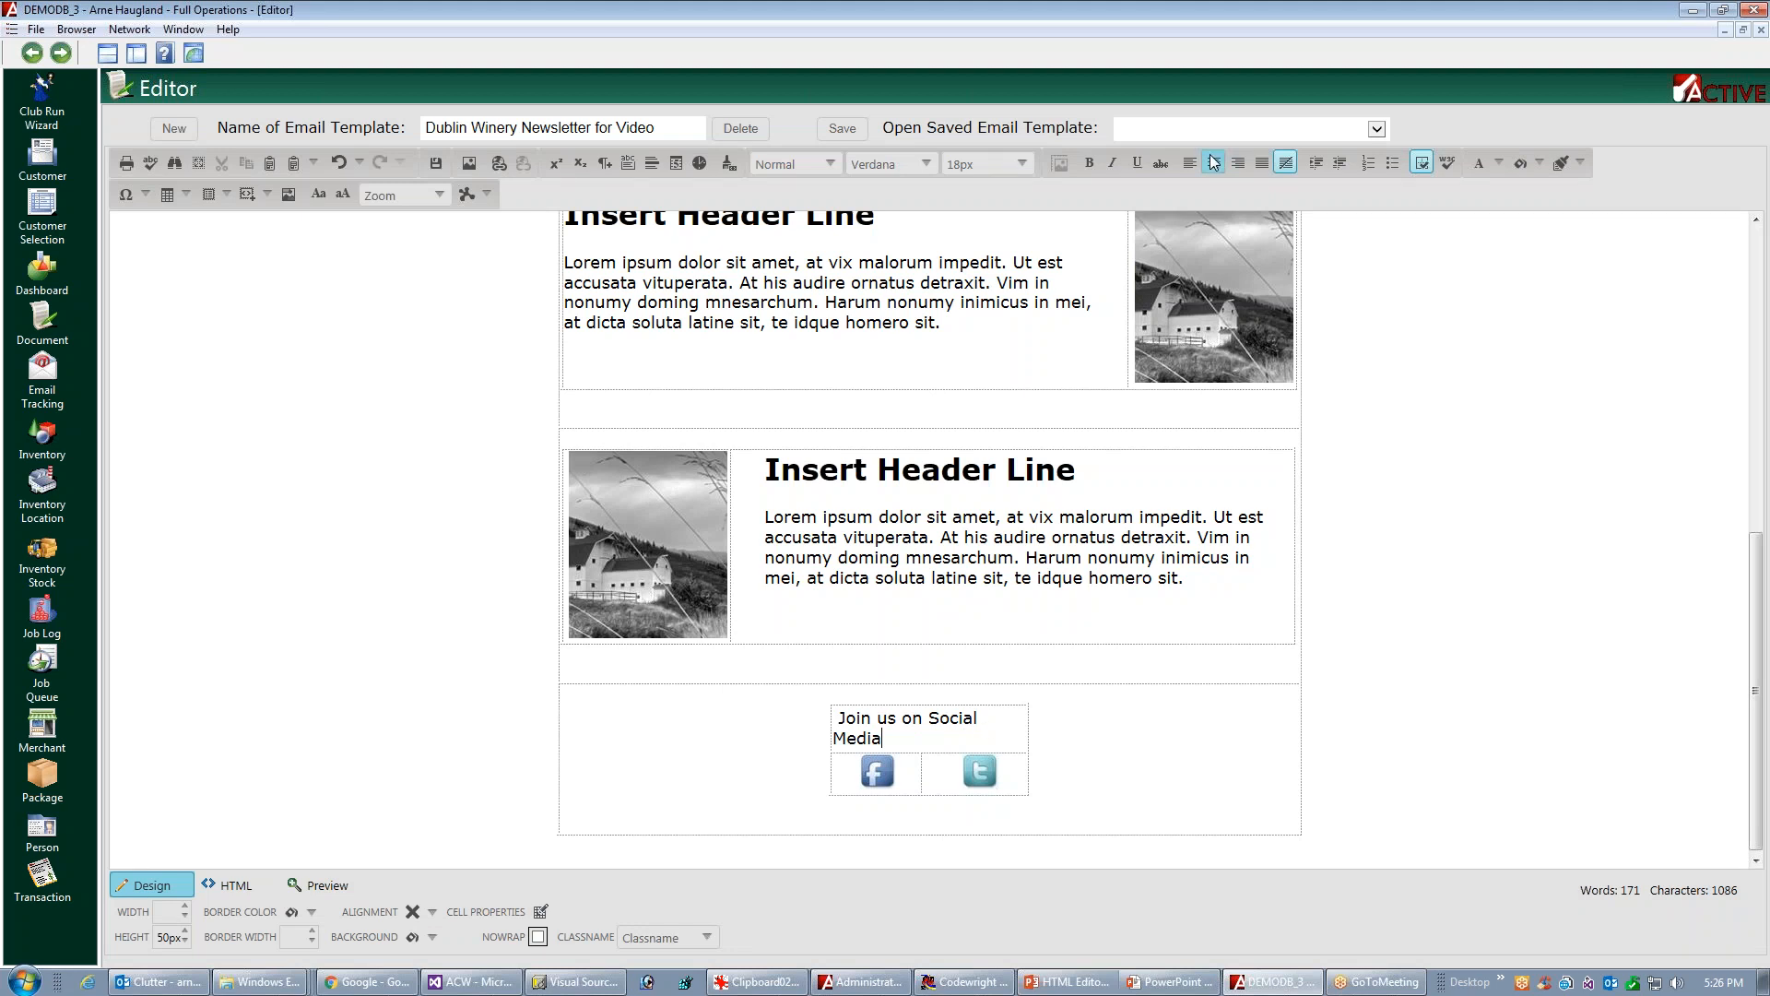
{"action": "left_click", "coordinate": [1213, 164]}
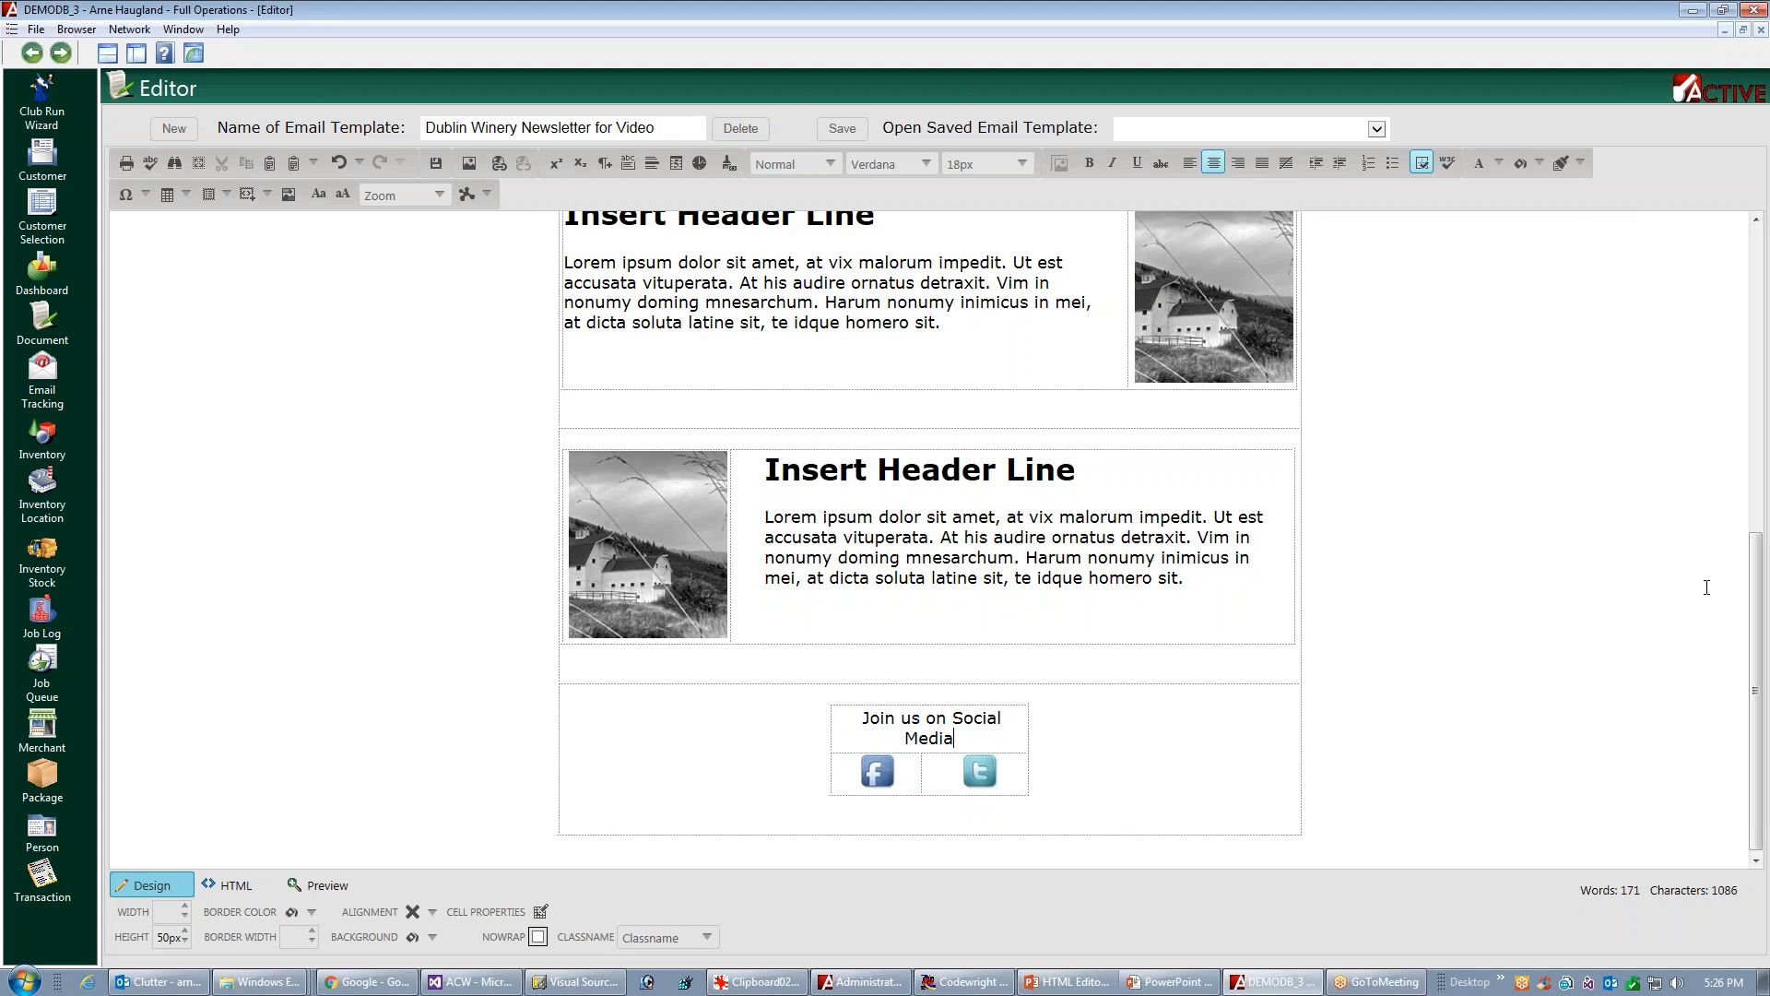
Color the "Insert Headline Here" text gray
{"action": "left_click_drag", "start_coordinate": [1758, 613], "coordinate": [1759, 305]}
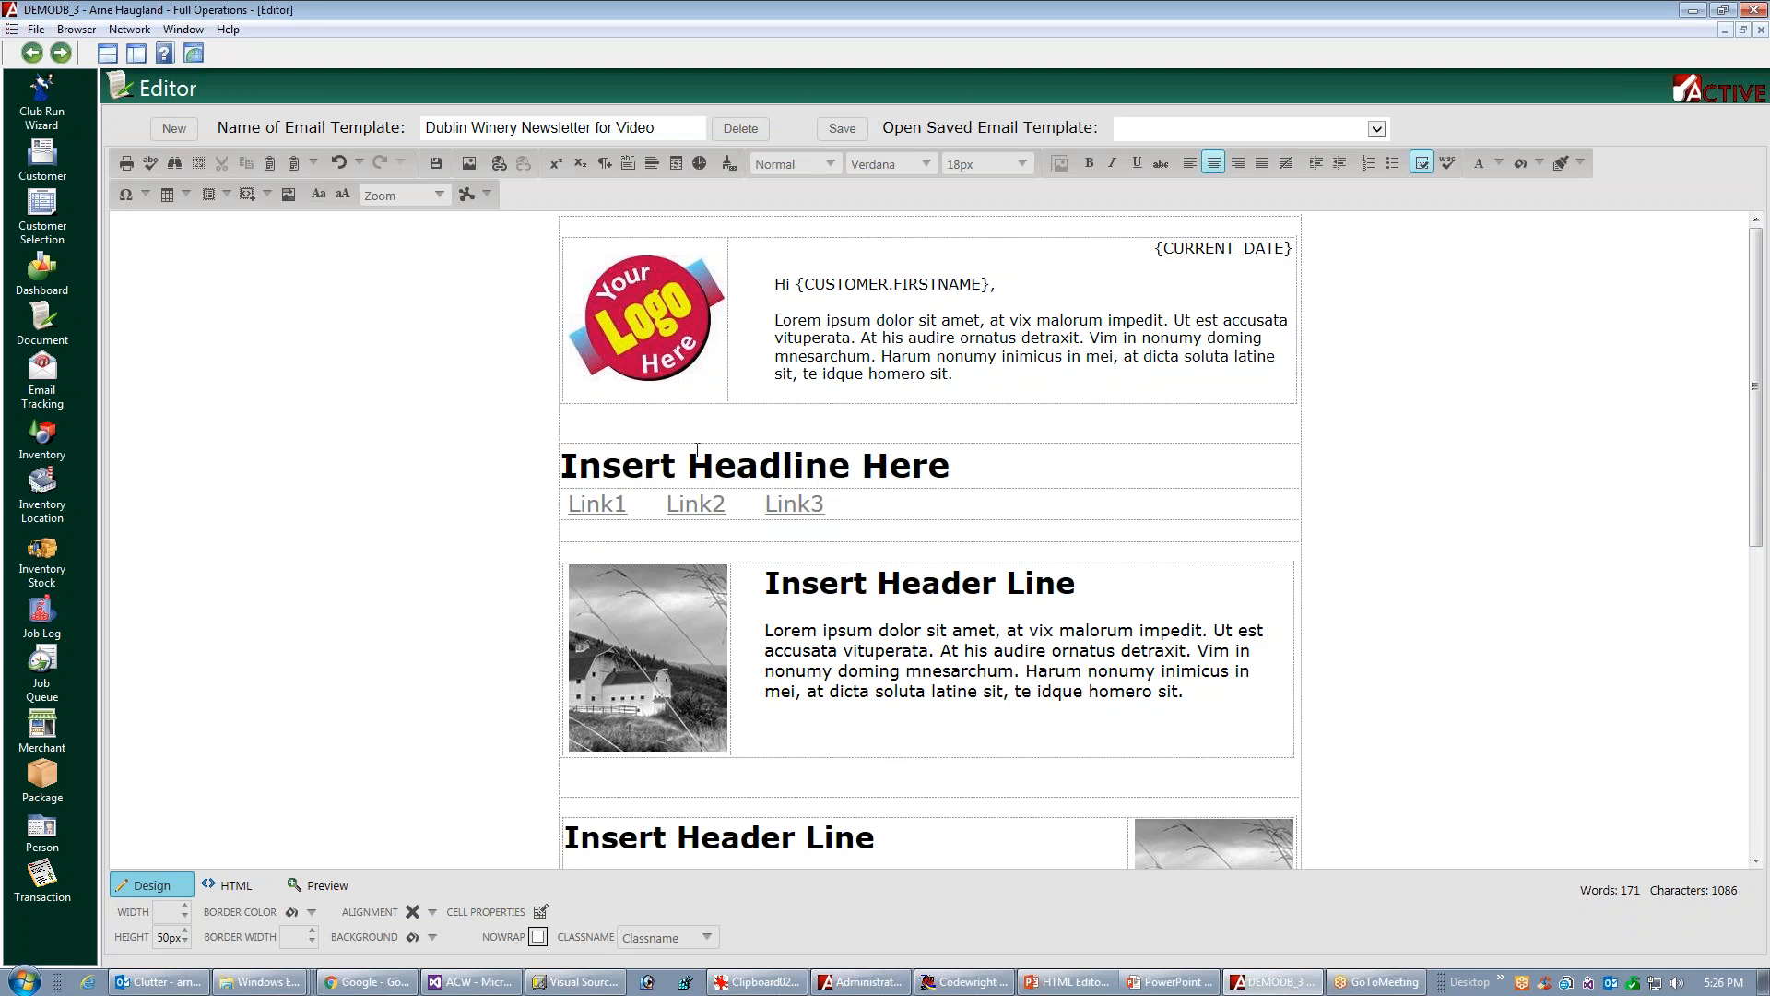
{"action": "triple_click", "coordinate": [597, 464]}
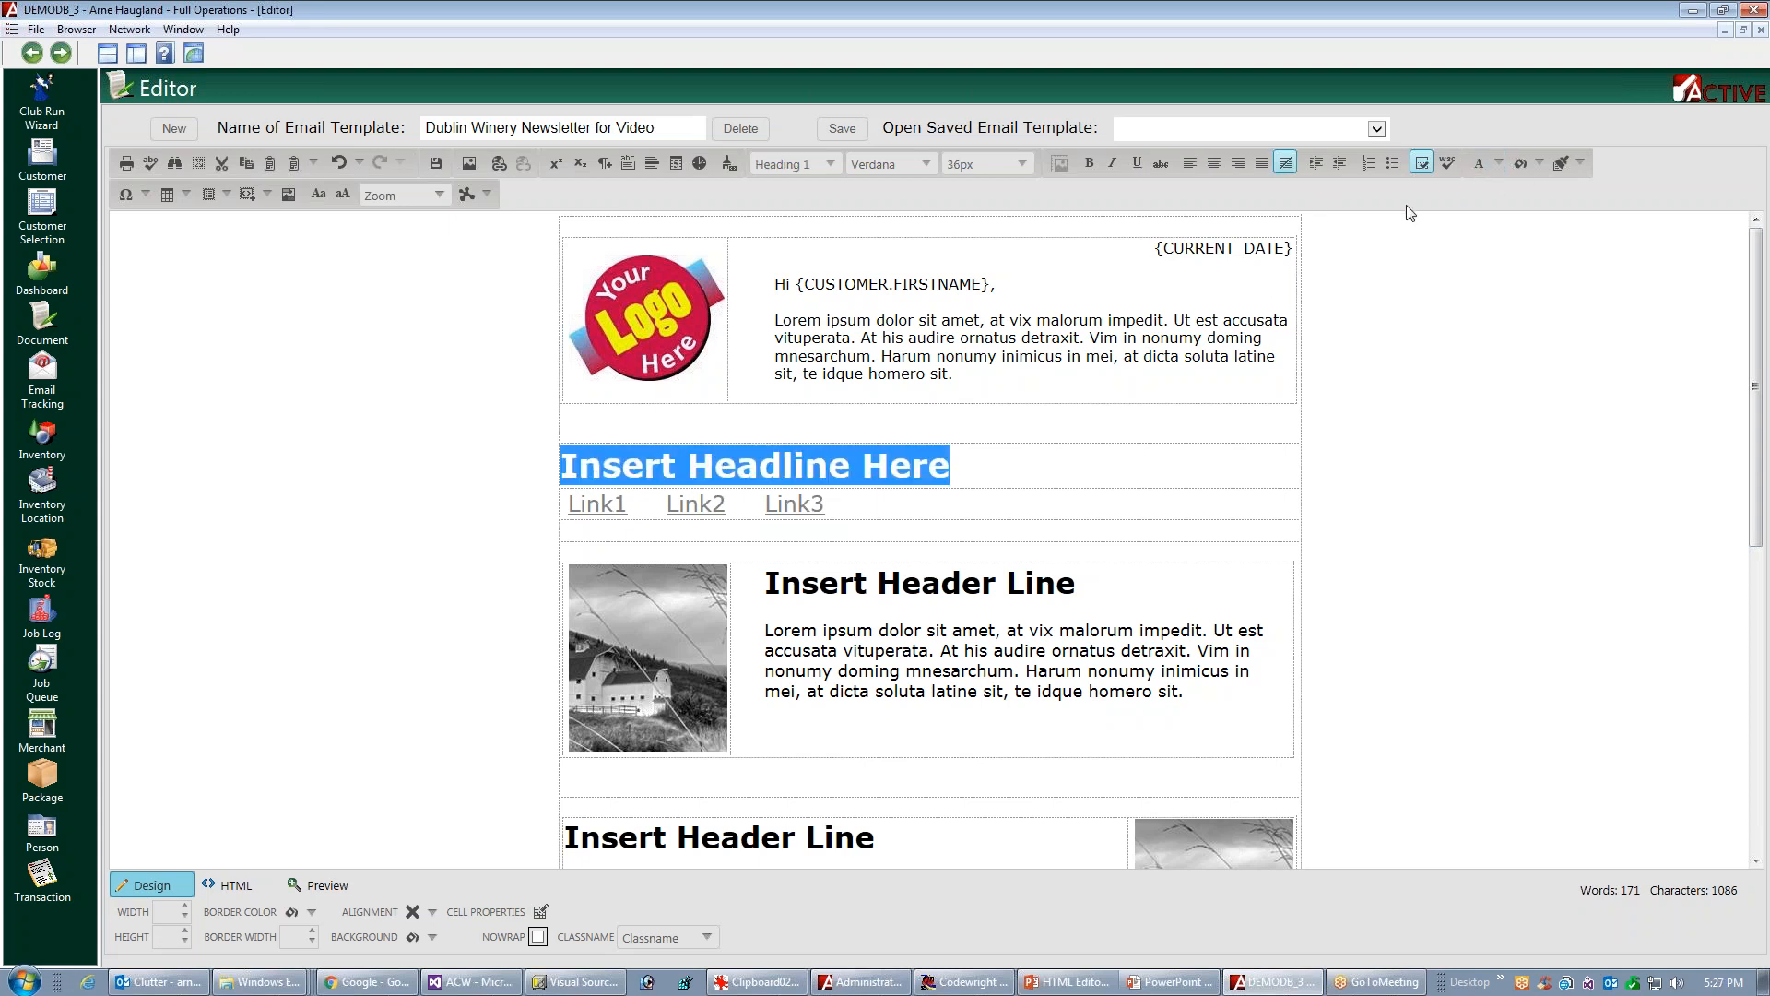
{"action": "left_click", "coordinate": [1494, 175]}
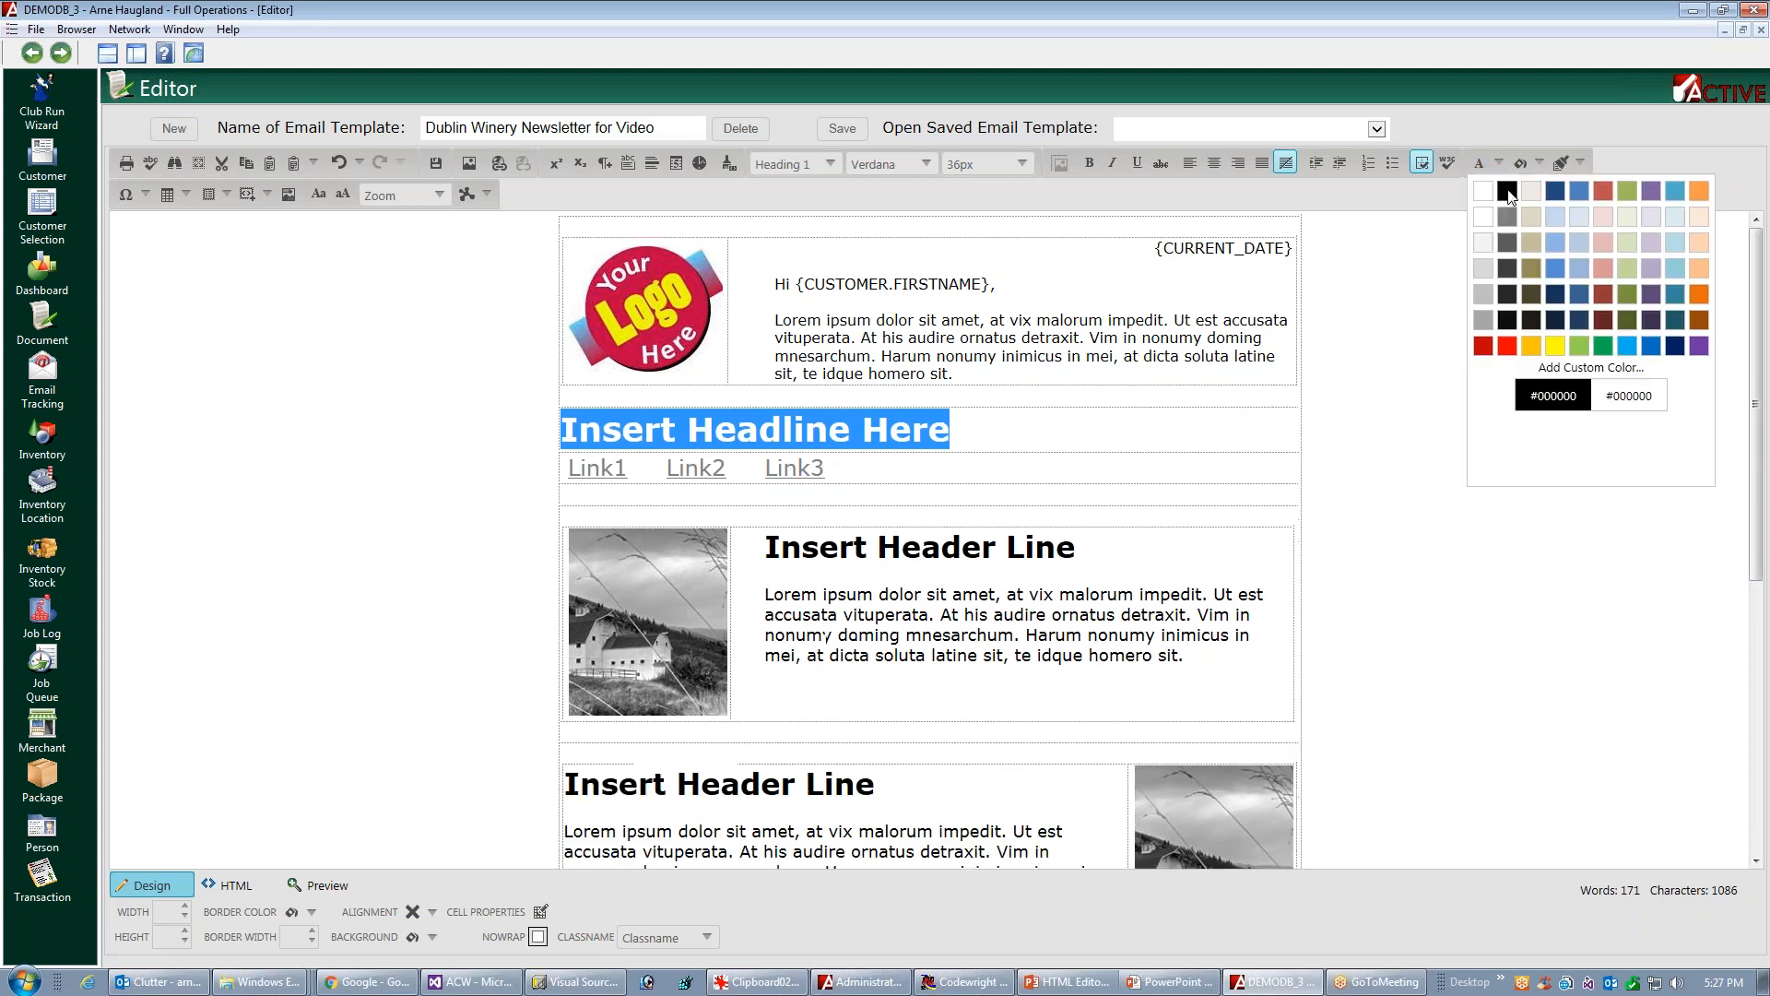
{"action": "left_click", "coordinate": [1483, 321]}
{"action": "left_click", "coordinate": [998, 468]}
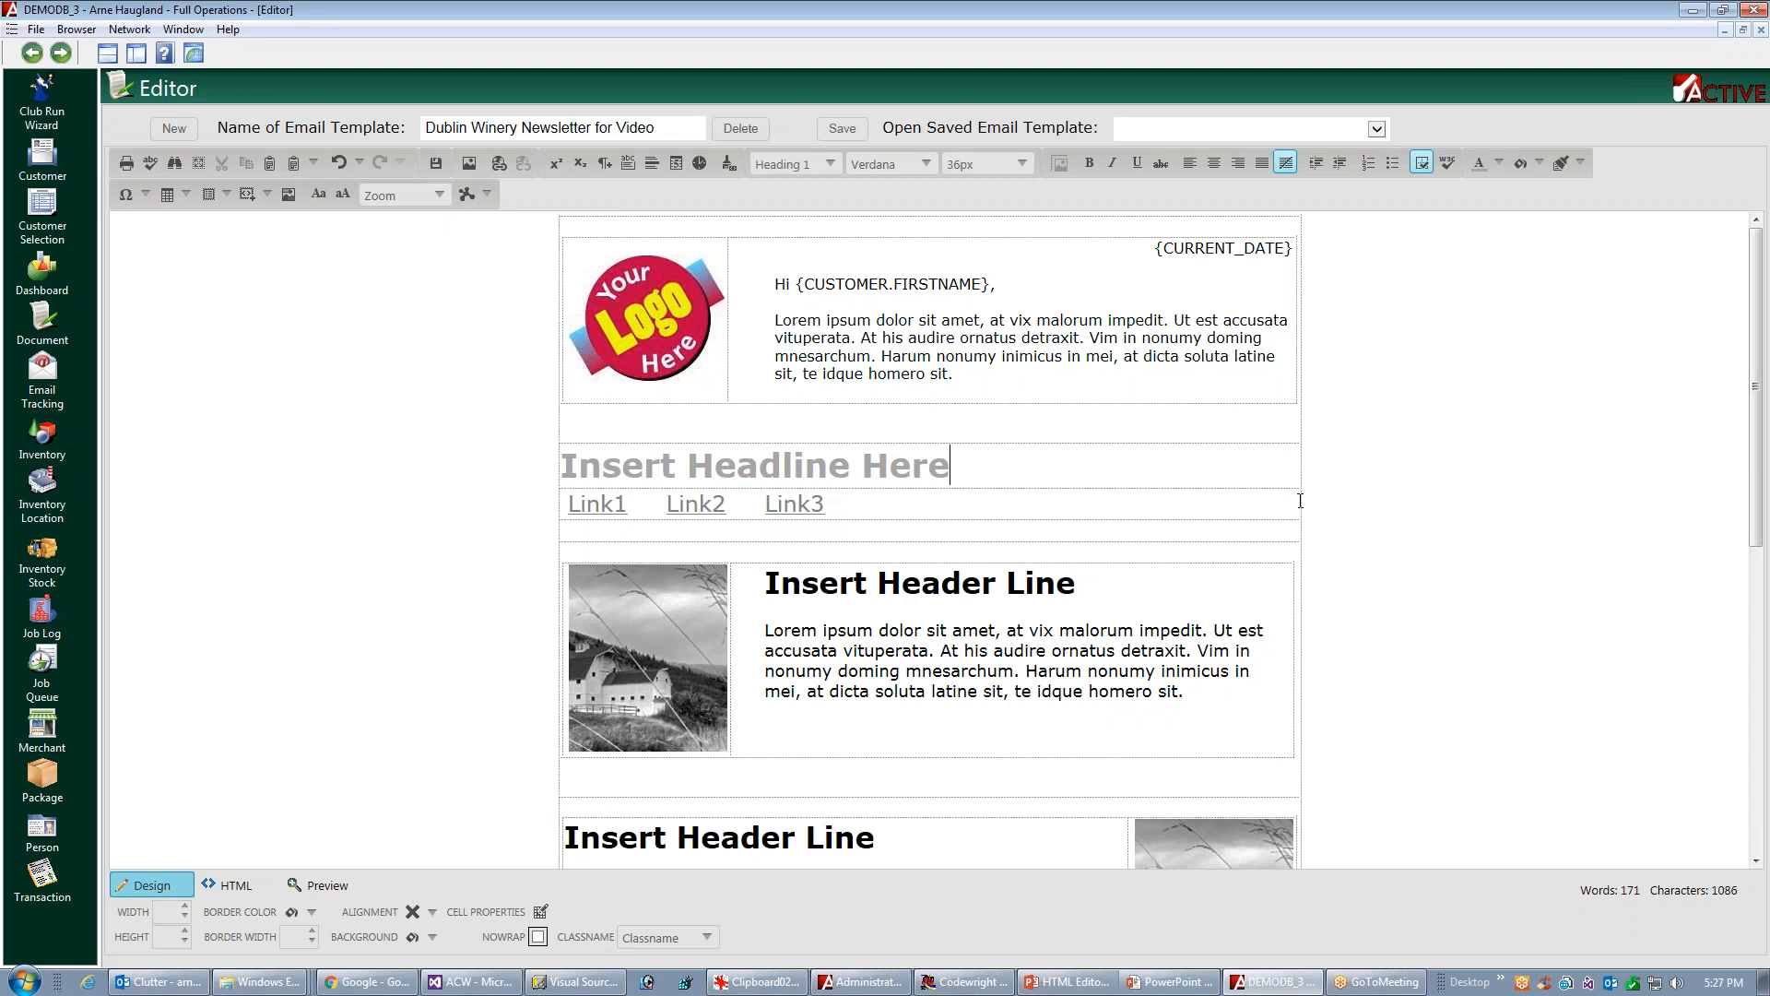
Color the first article block's "Insert Header Line" with the custom red #b10101
{"action": "left_click_drag", "start_coordinate": [764, 584], "coordinate": [1061, 605]}
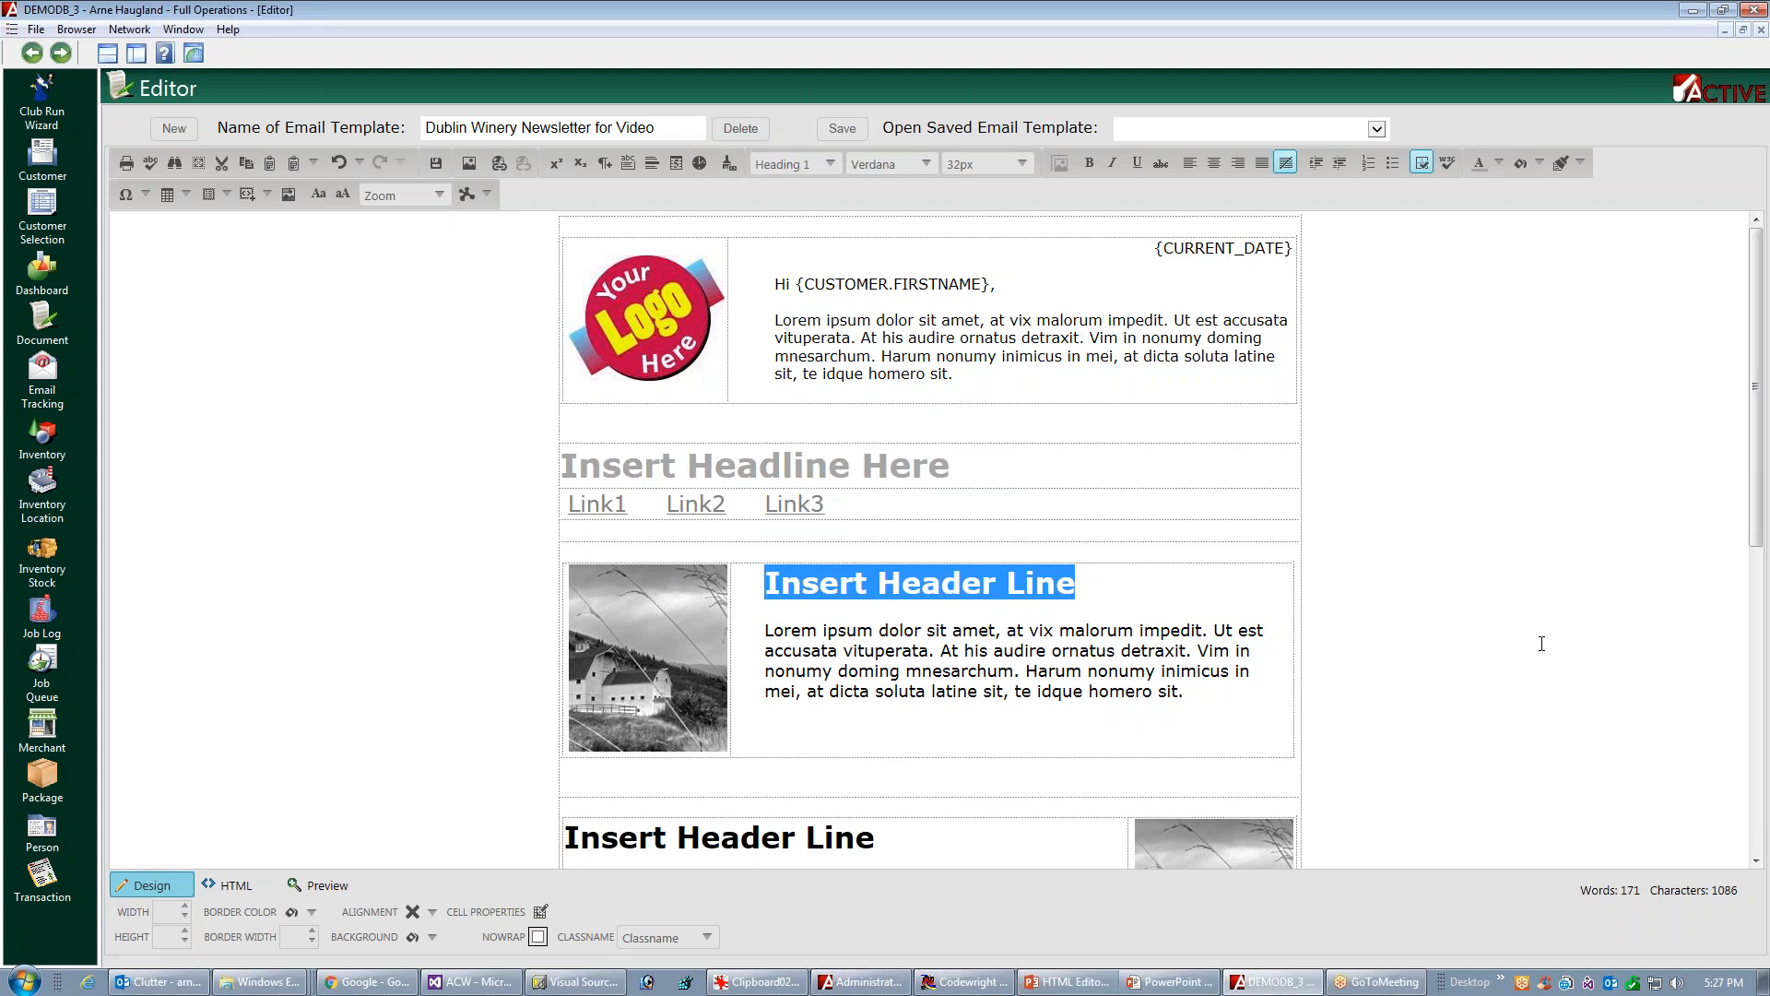
{"action": "left_click", "coordinate": [1497, 165]}
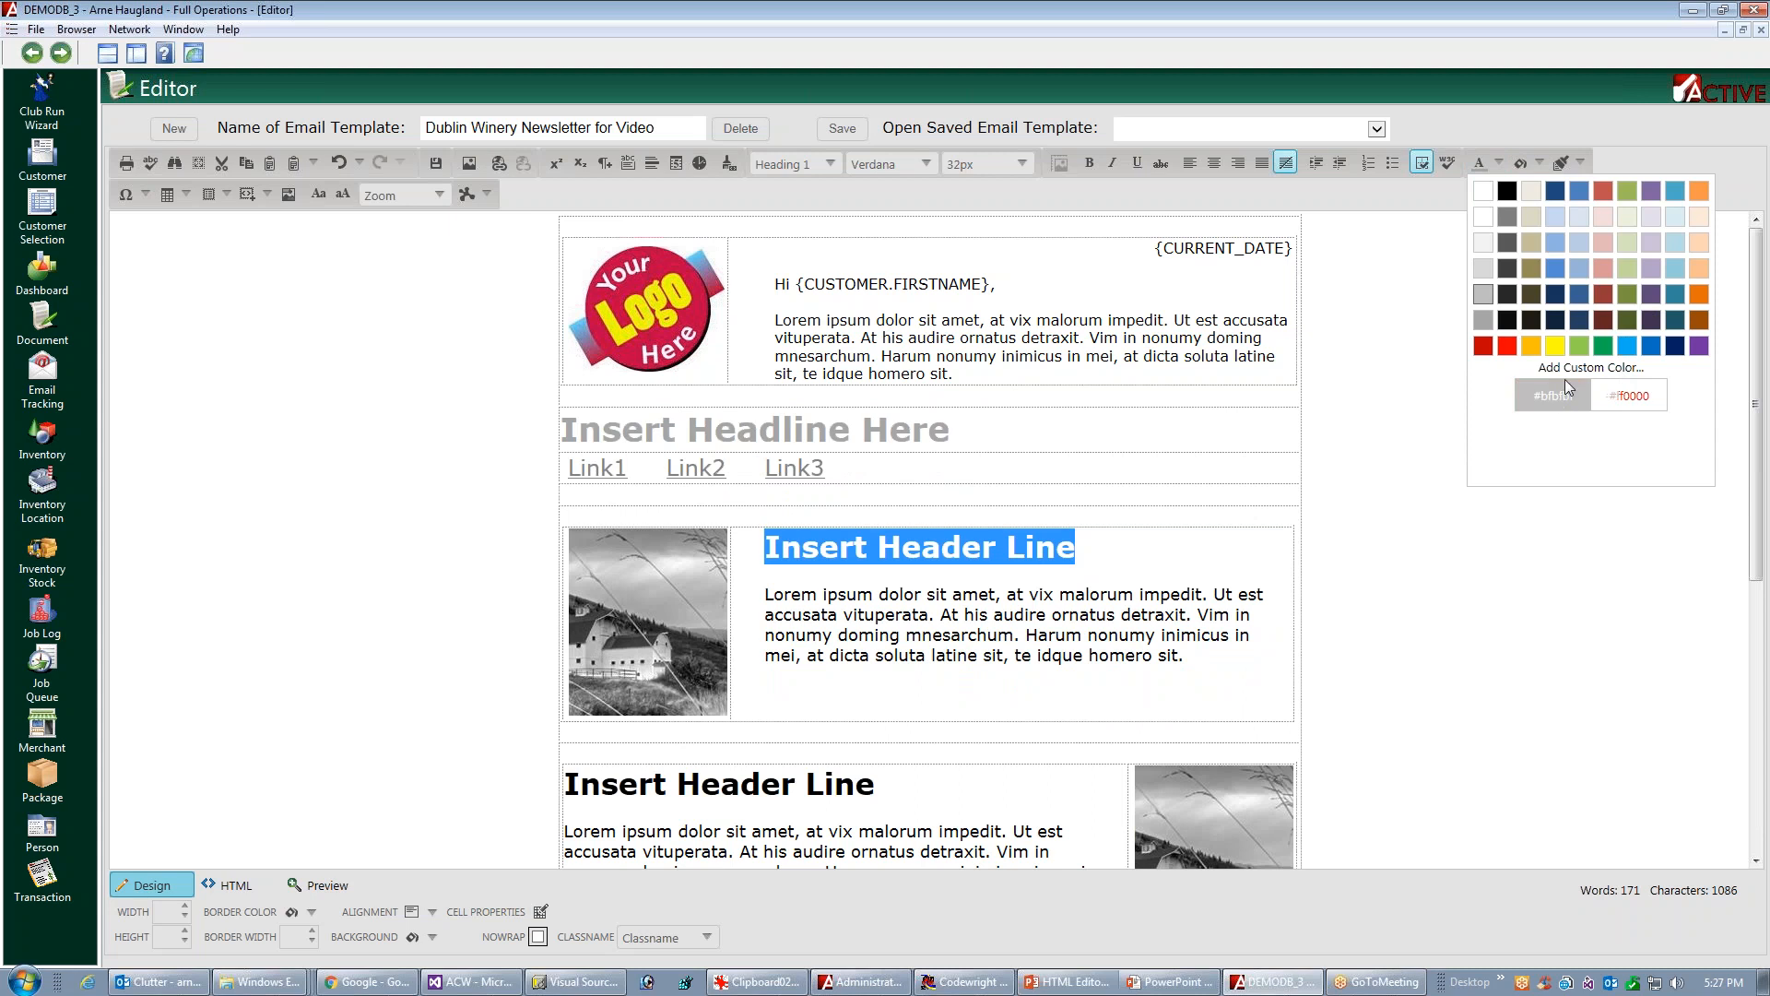
{"action": "left_click", "coordinate": [1572, 374]}
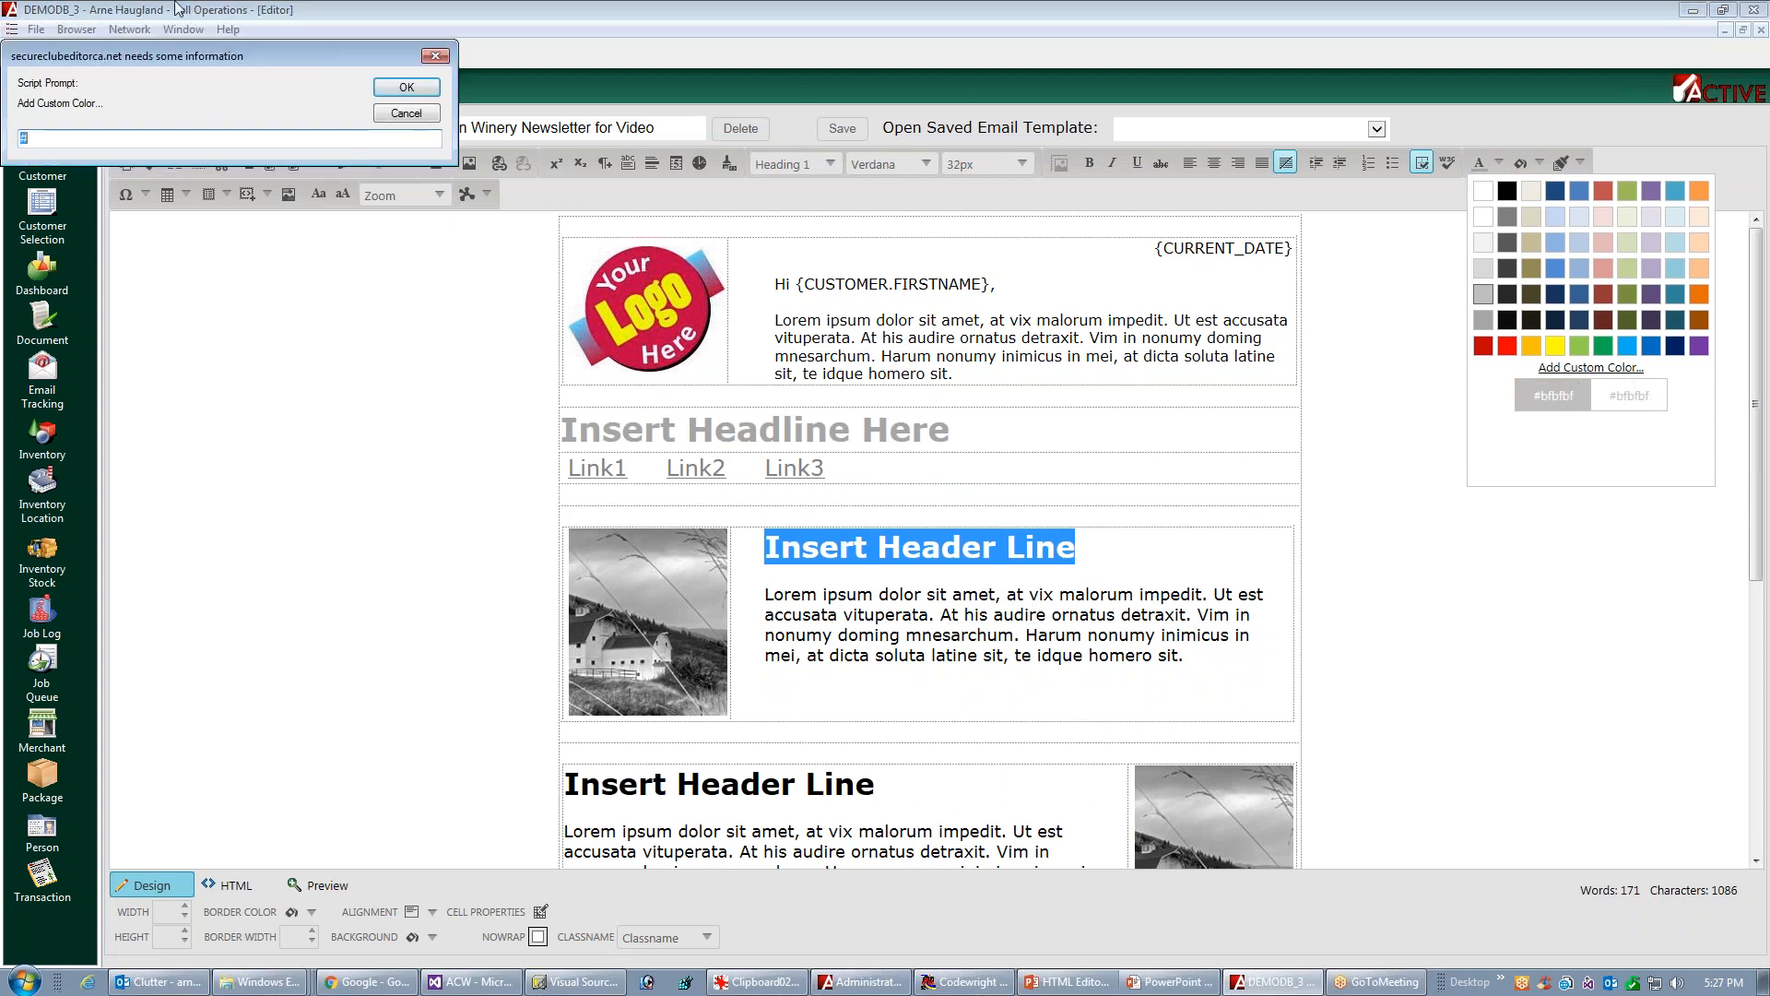
{"action": "left_click_drag", "start_coordinate": [177, 45], "coordinate": [1375, 536]}
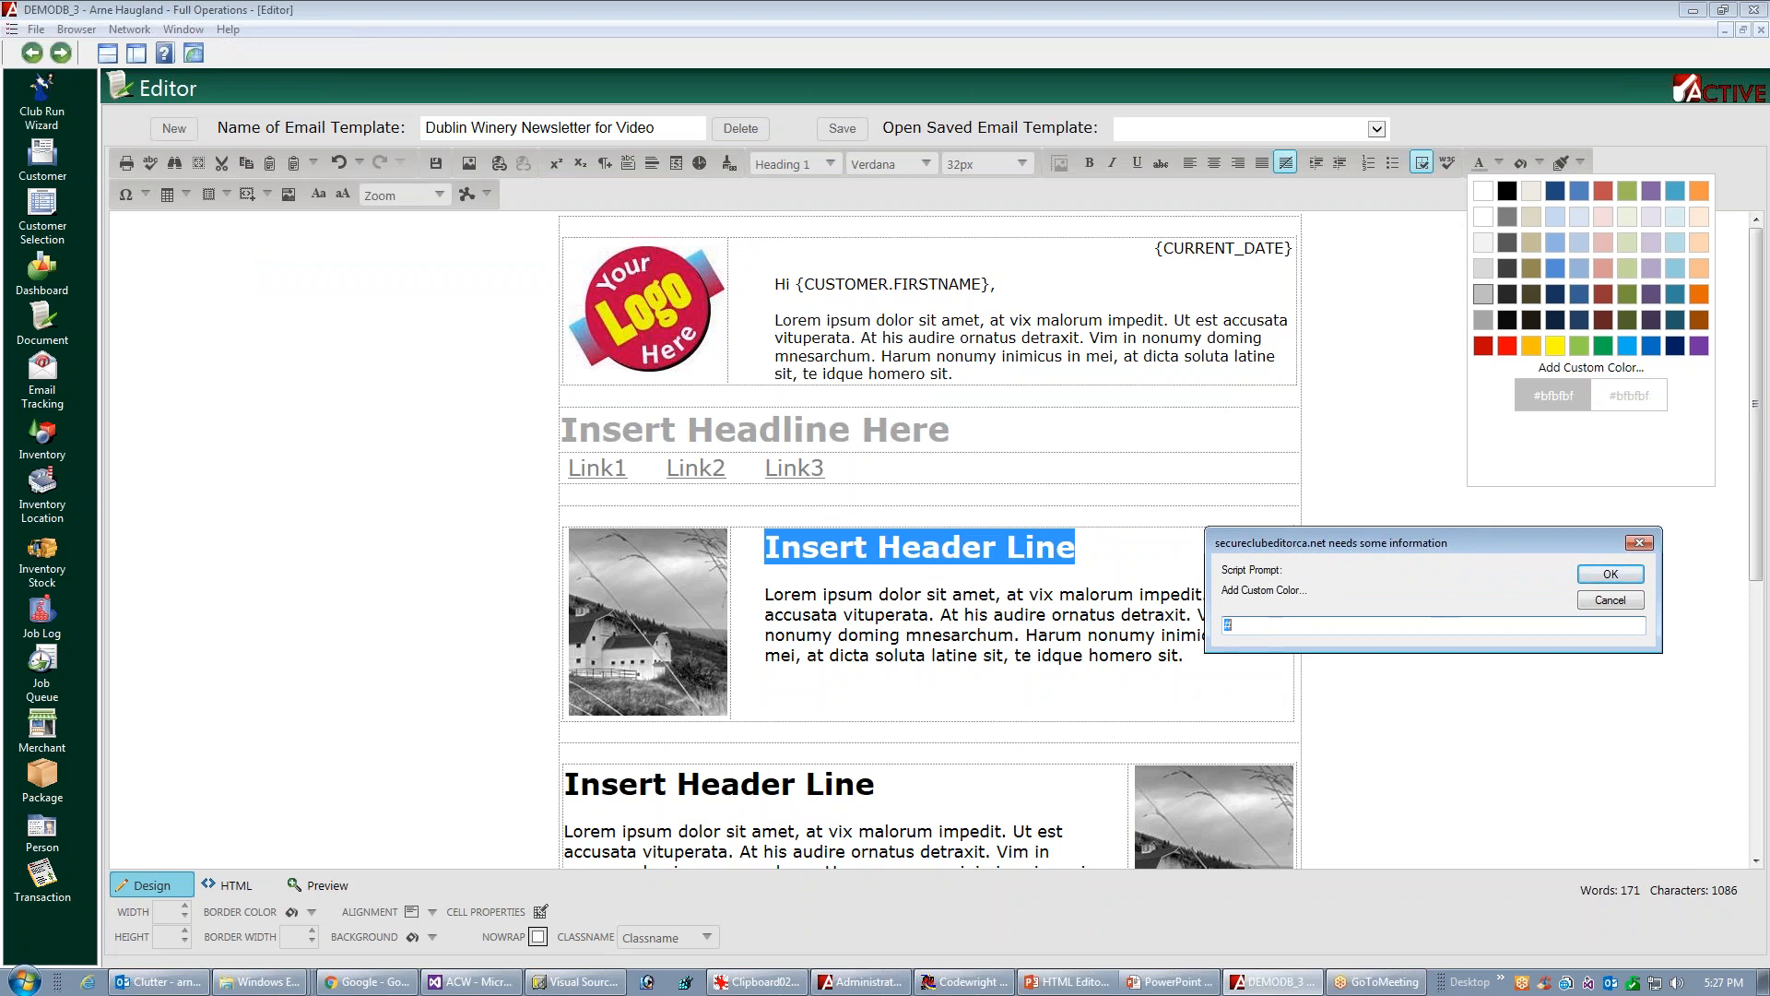
{"action": "type", "text": "#b10101"}
{"action": "left_click", "coordinate": [1611, 574]}
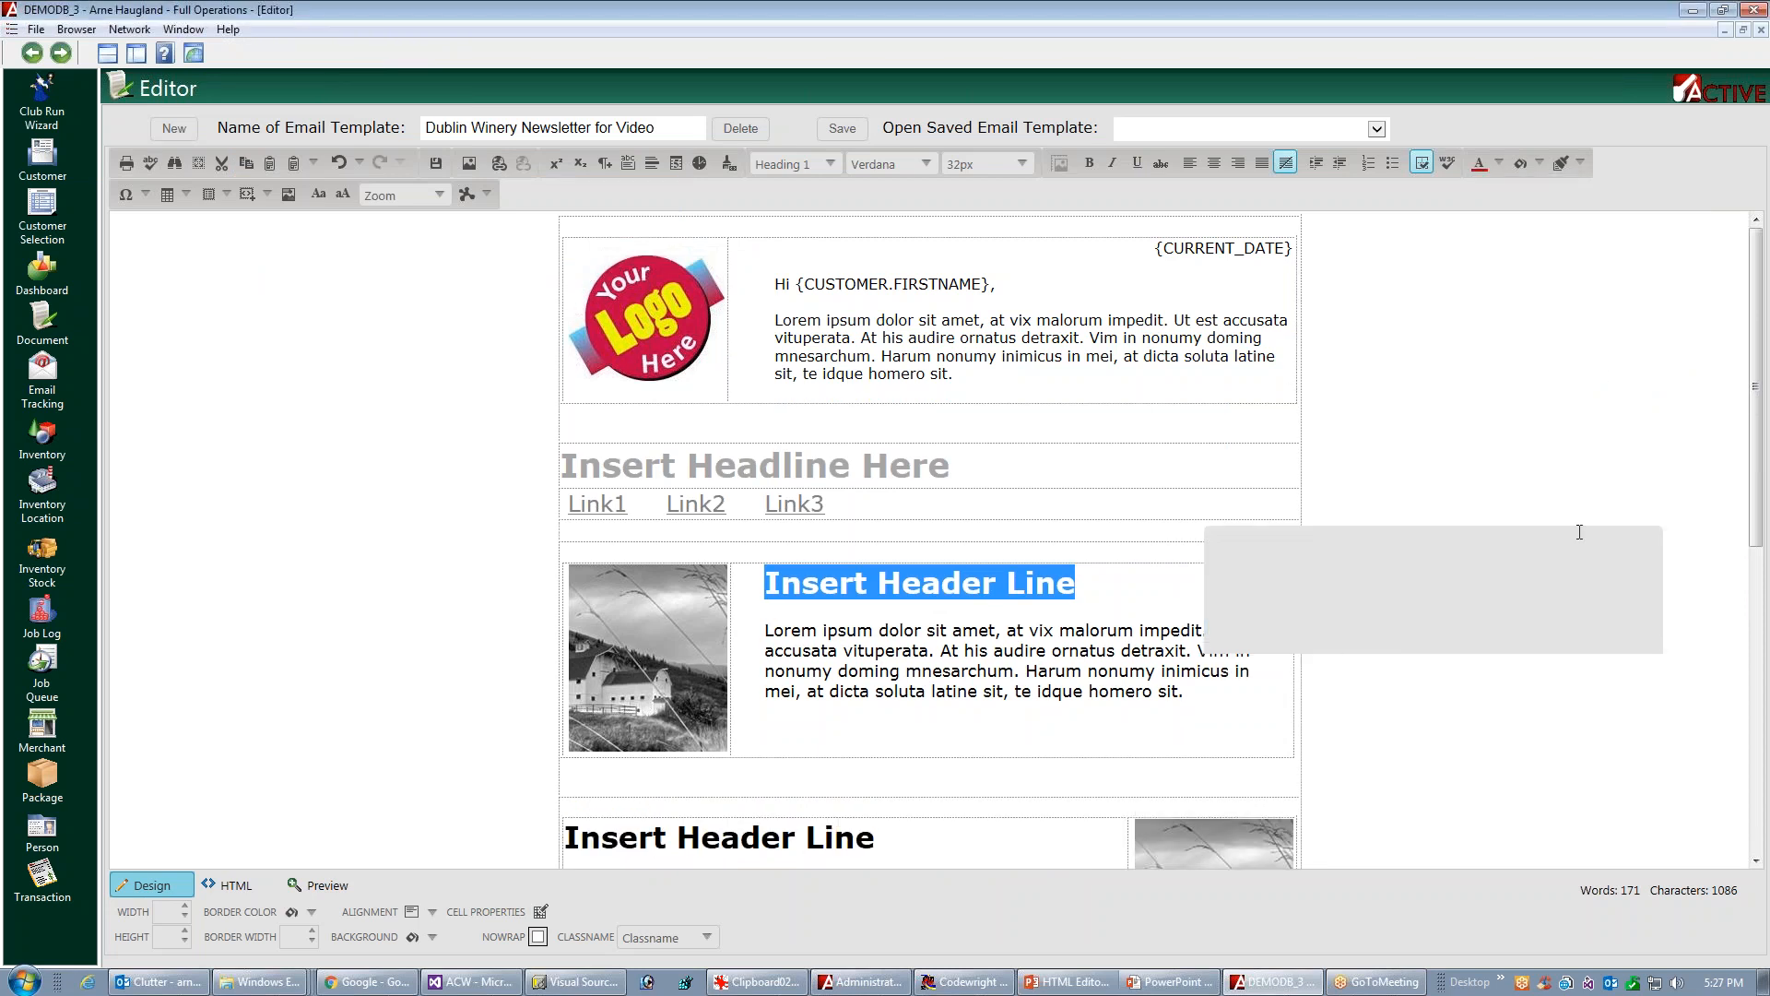
{"action": "left_click", "coordinate": [1496, 167]}
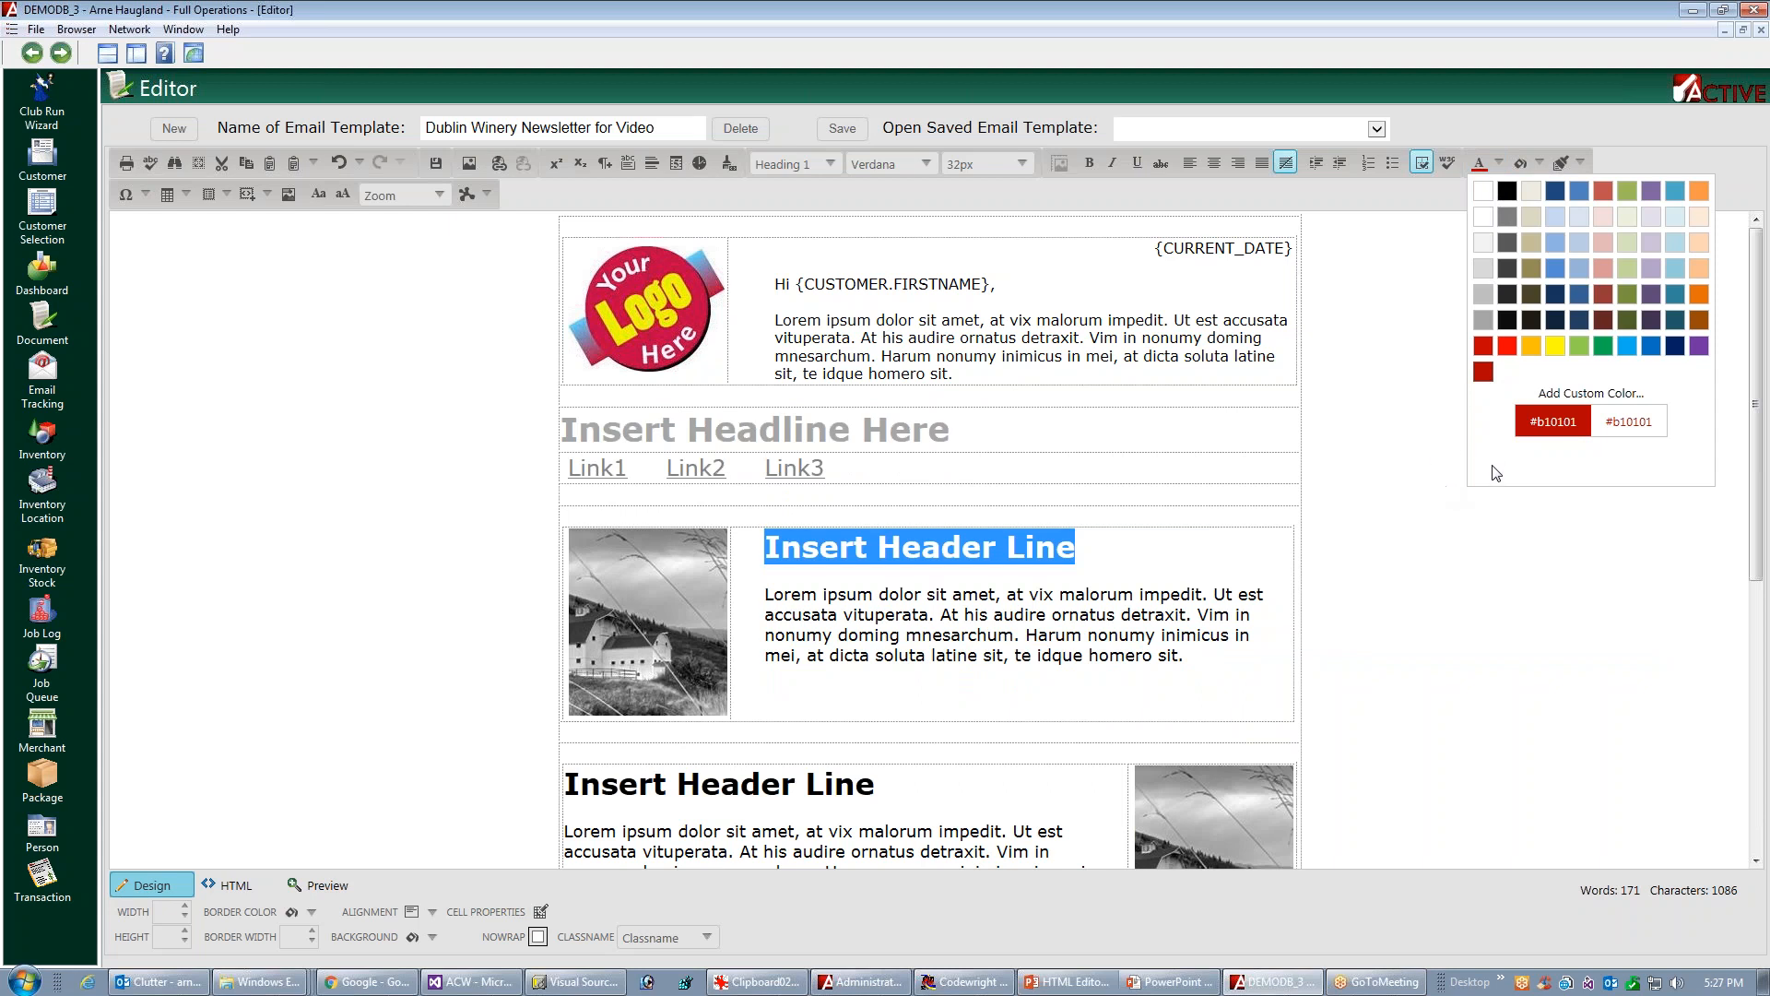
{"action": "left_click", "coordinate": [1131, 550]}
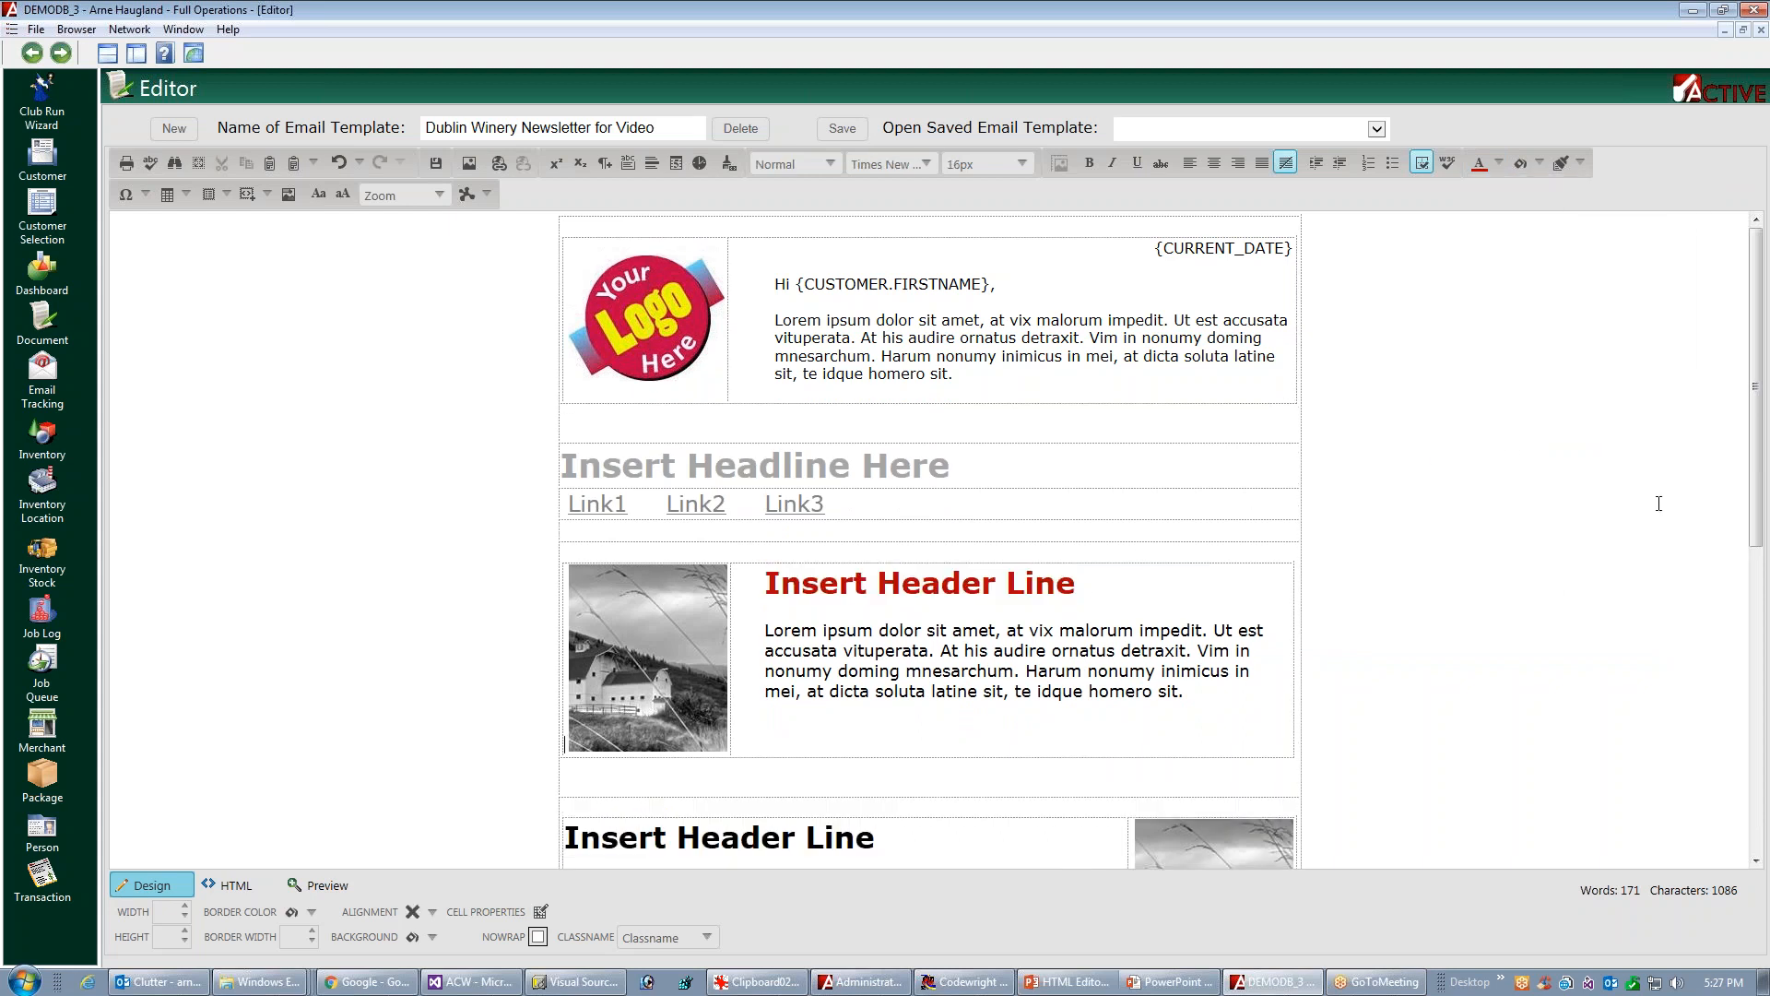
Apply the same custom red #b10101 to the header lines of the second and third article blocks
{"action": "left_click_drag", "start_coordinate": [1756, 461], "coordinate": [1726, 595]}
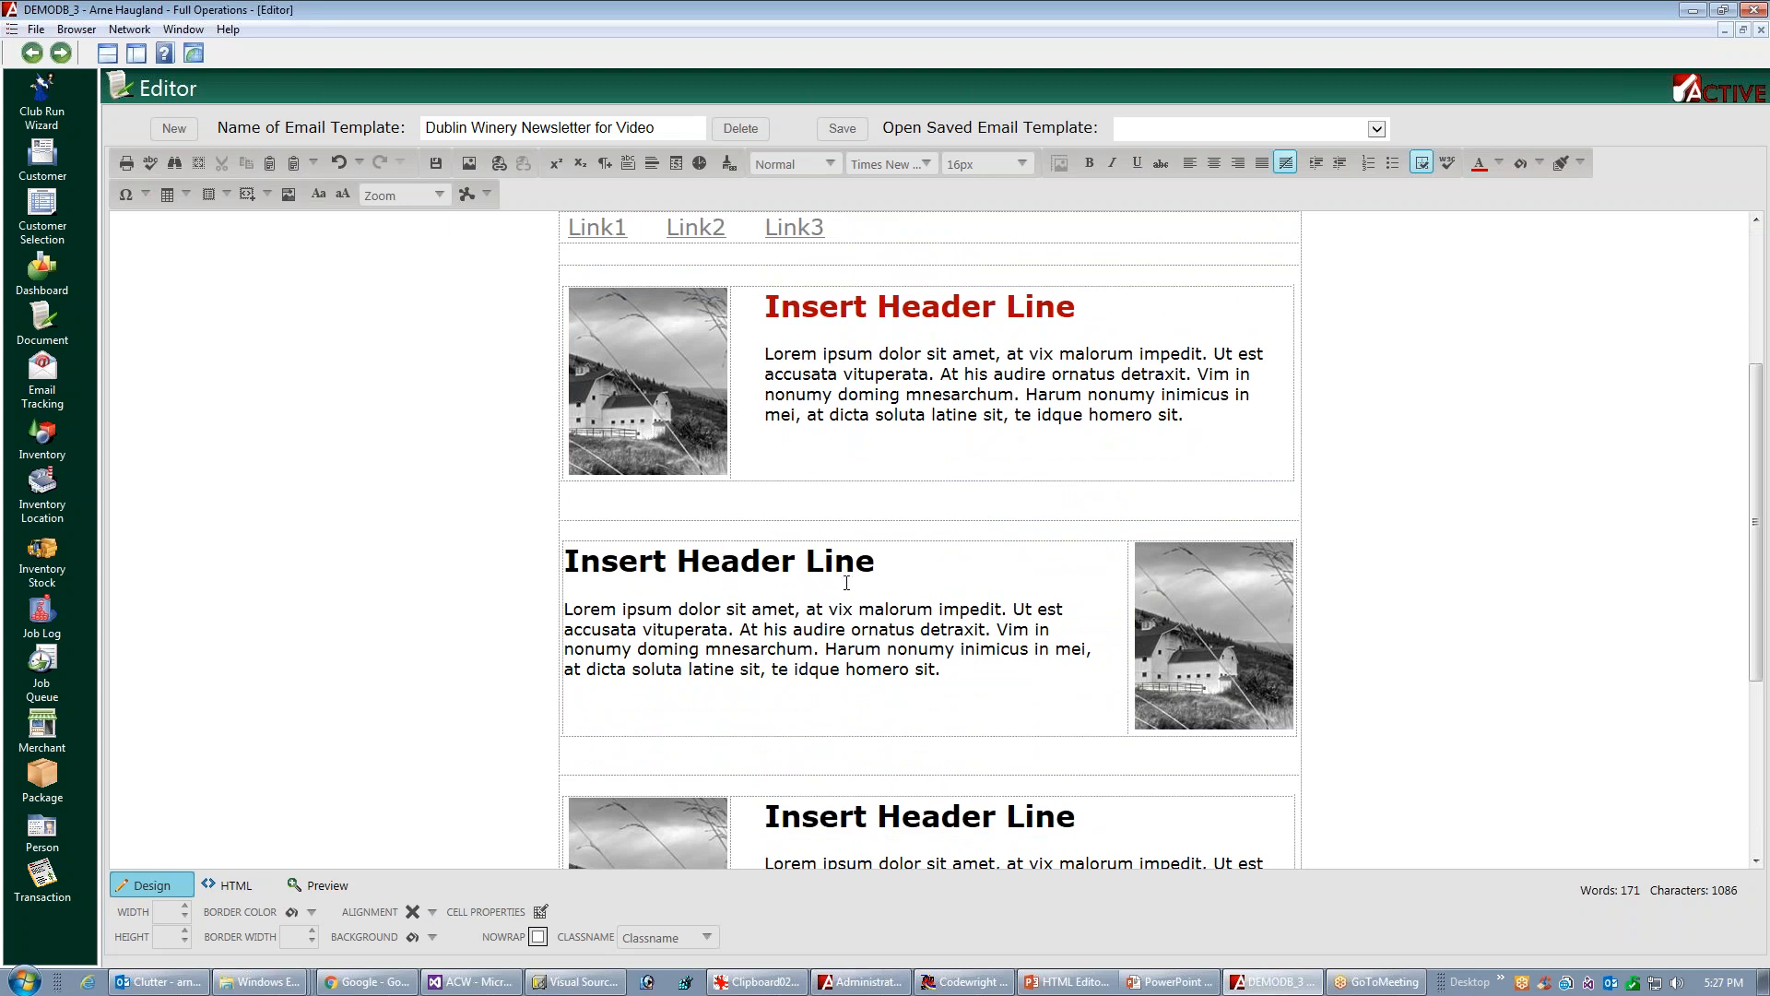
{"action": "triple_click", "coordinate": [755, 557]}
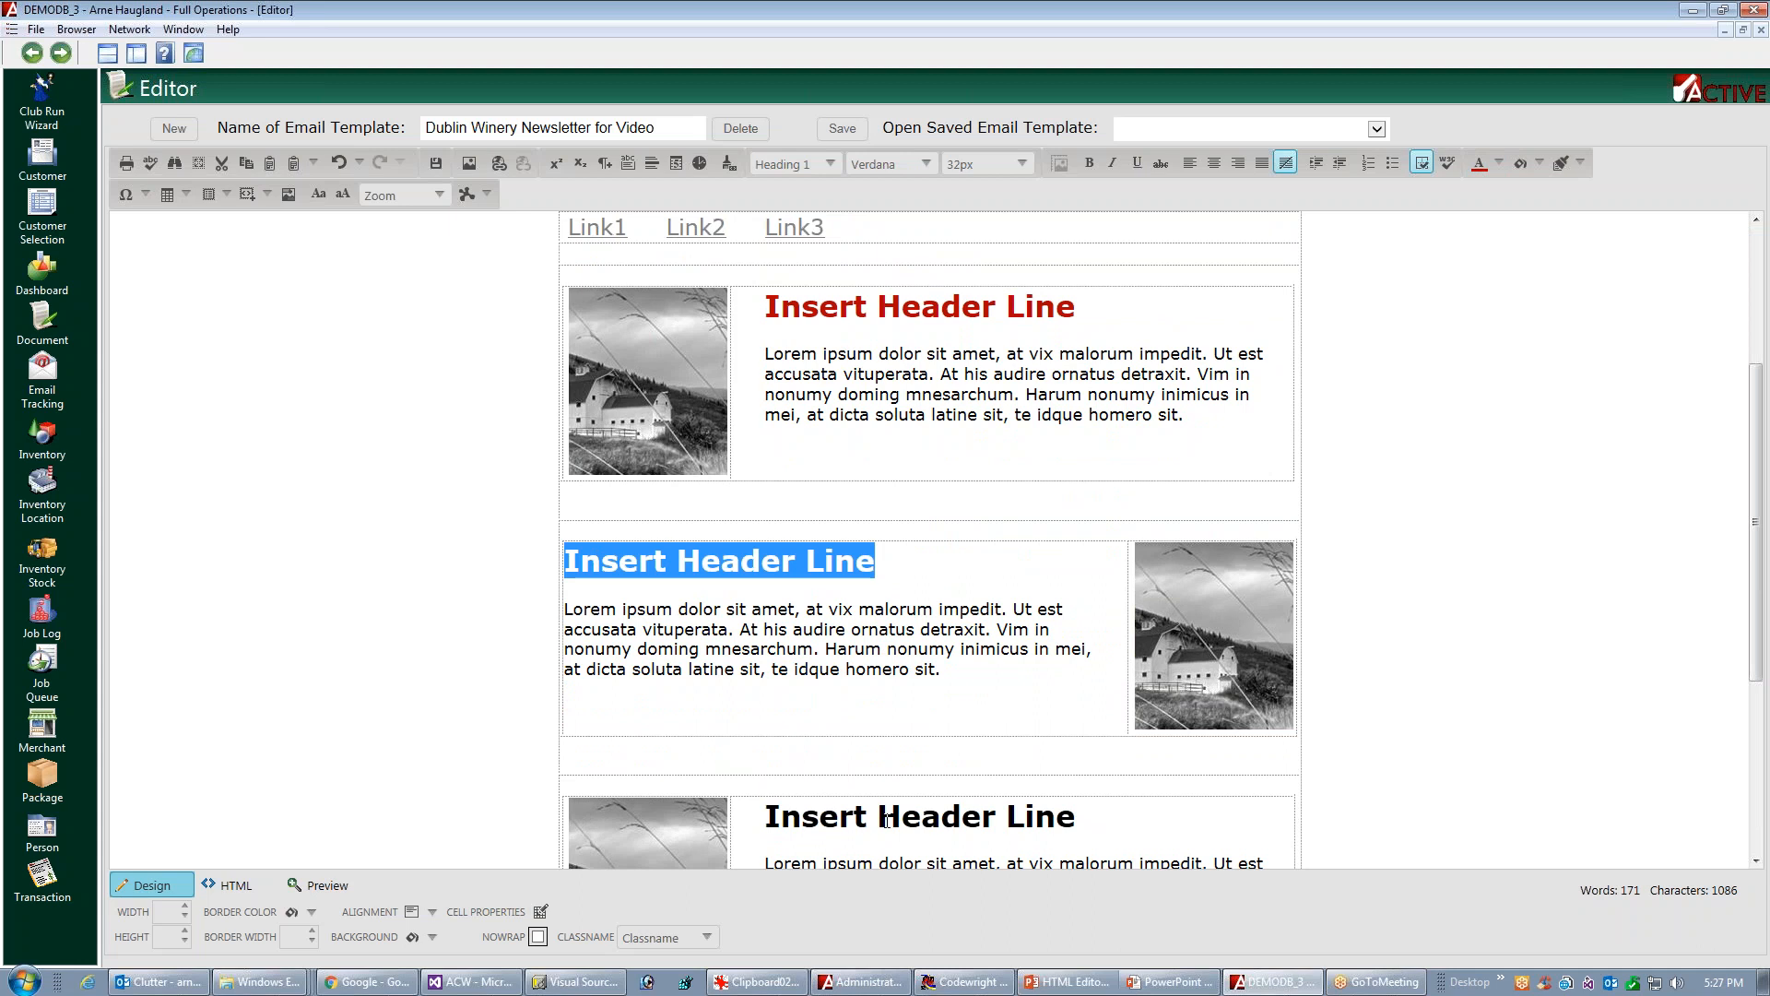
{"action": "left_click_drag", "start_coordinate": [750, 823], "coordinate": [1027, 830]}
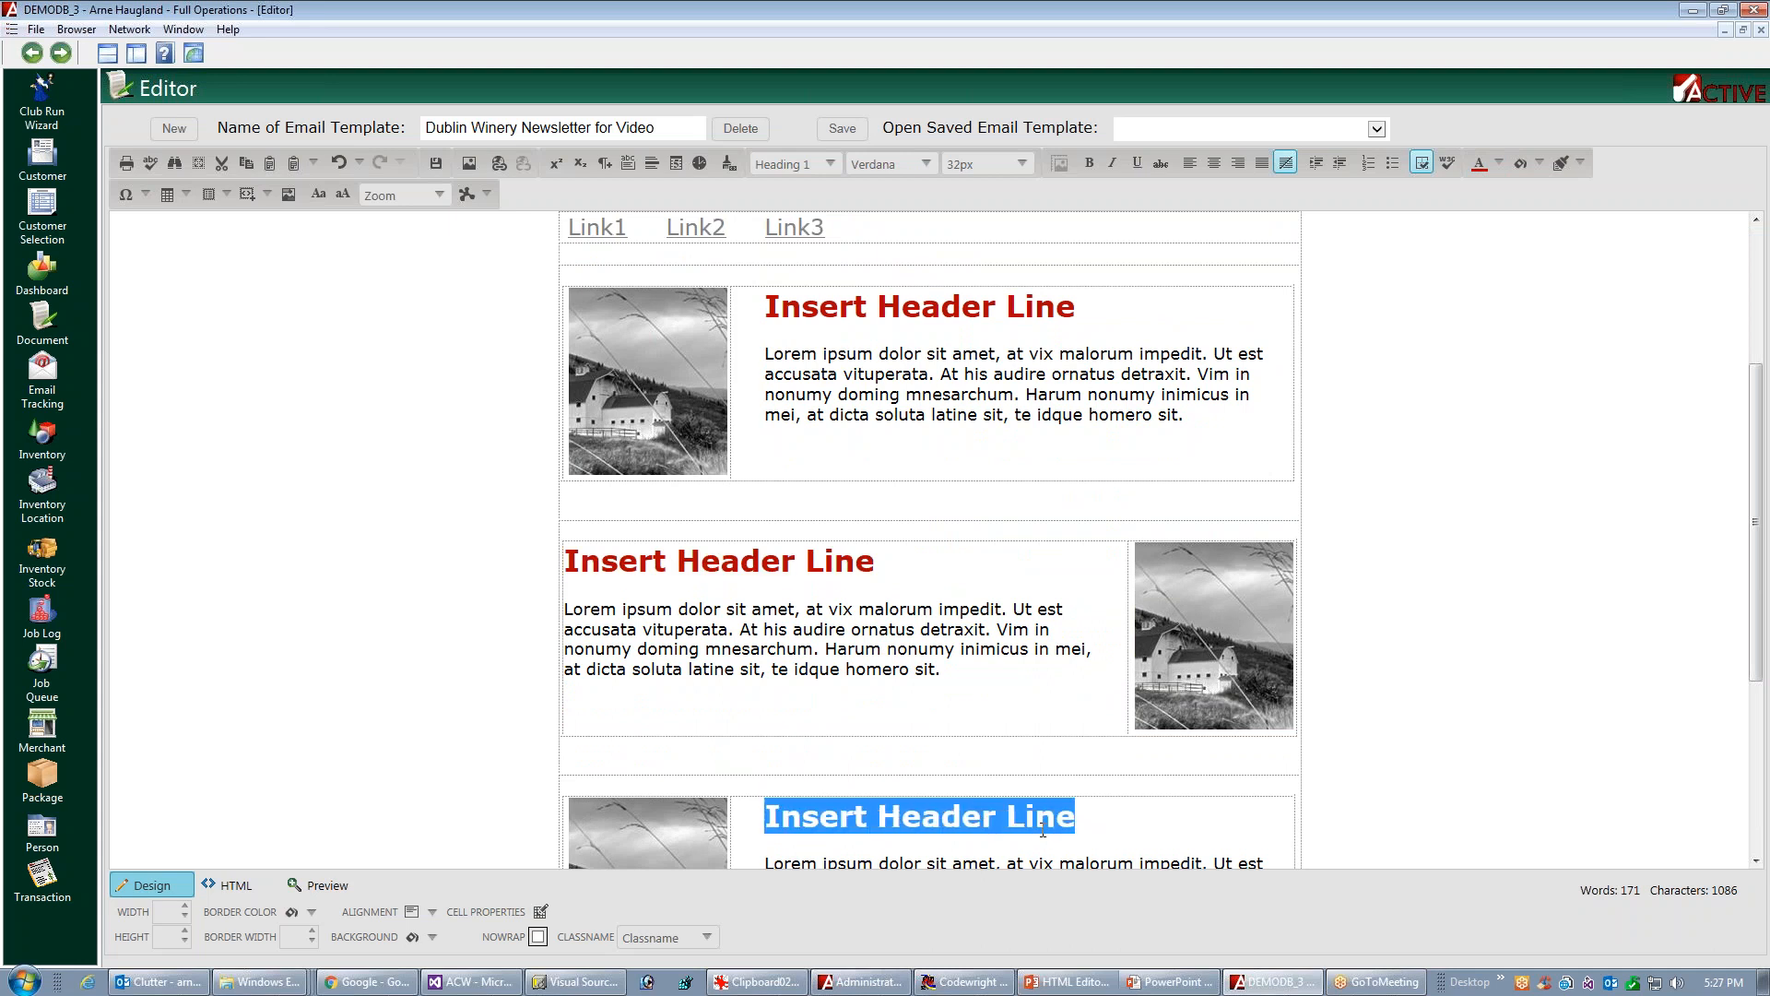
{"action": "left_click", "coordinate": [1525, 585]}
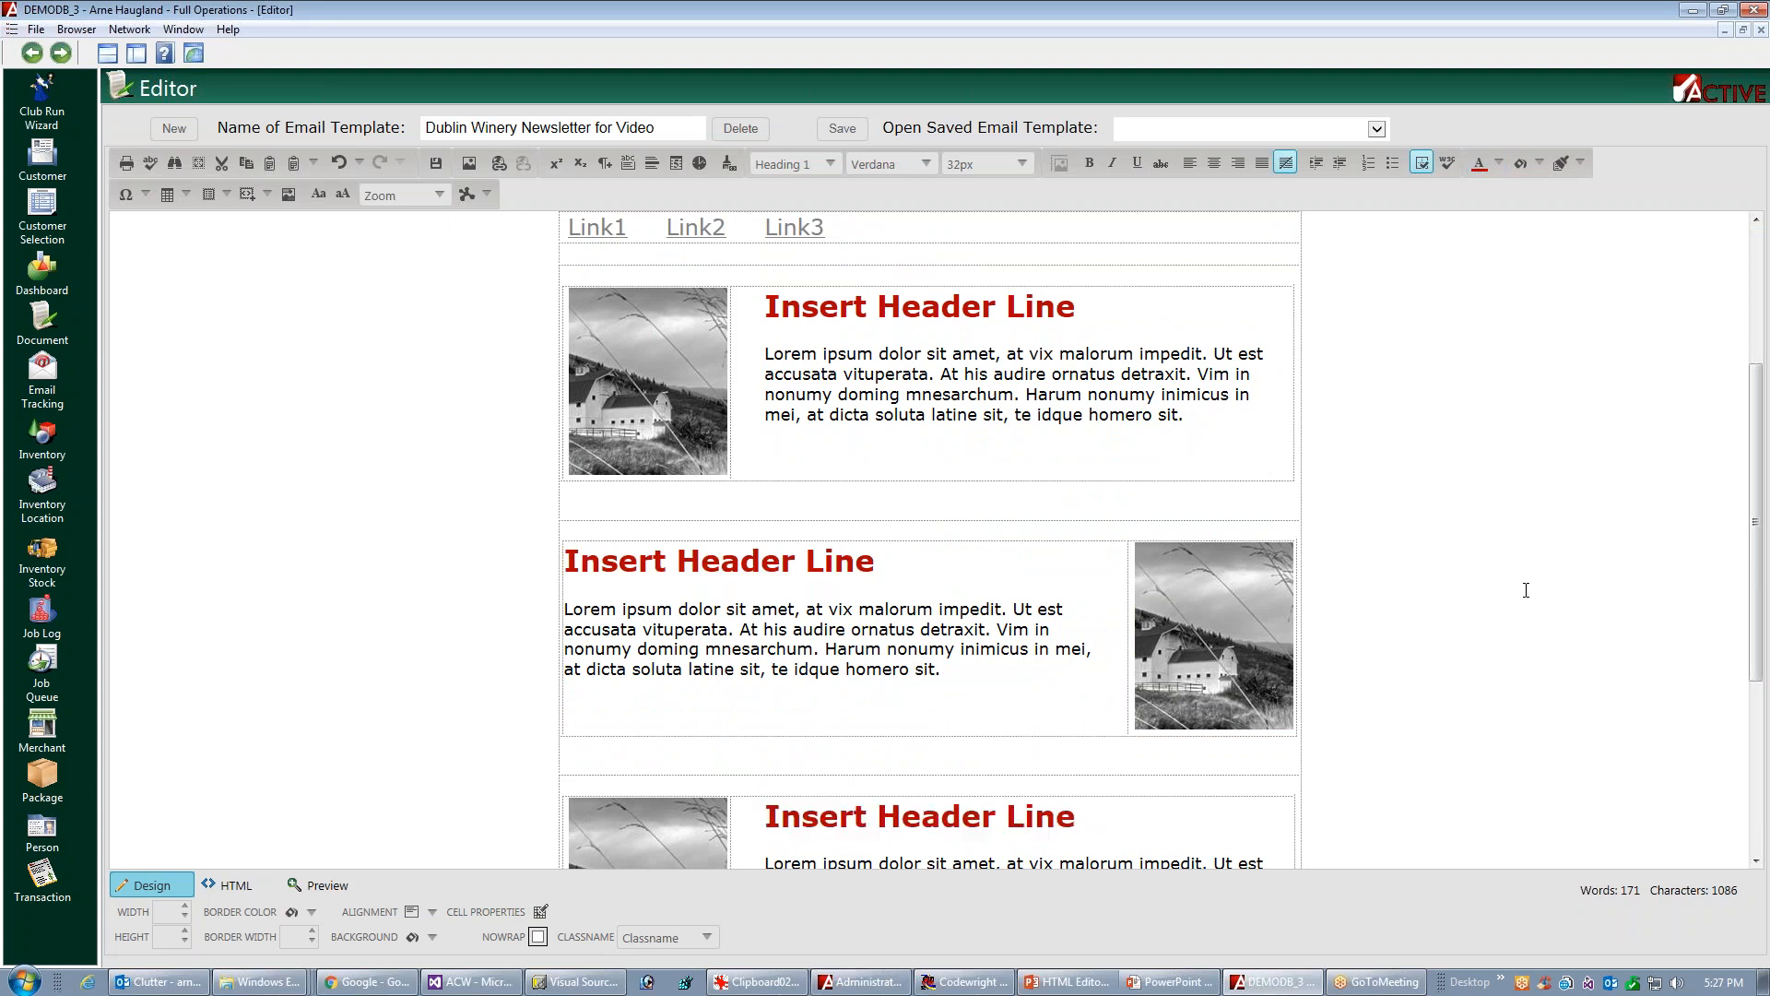
Set the introductory paragraph beside the logo to 18px
{"action": "left_click_drag", "start_coordinate": [1755, 516], "coordinate": [1762, 353]}
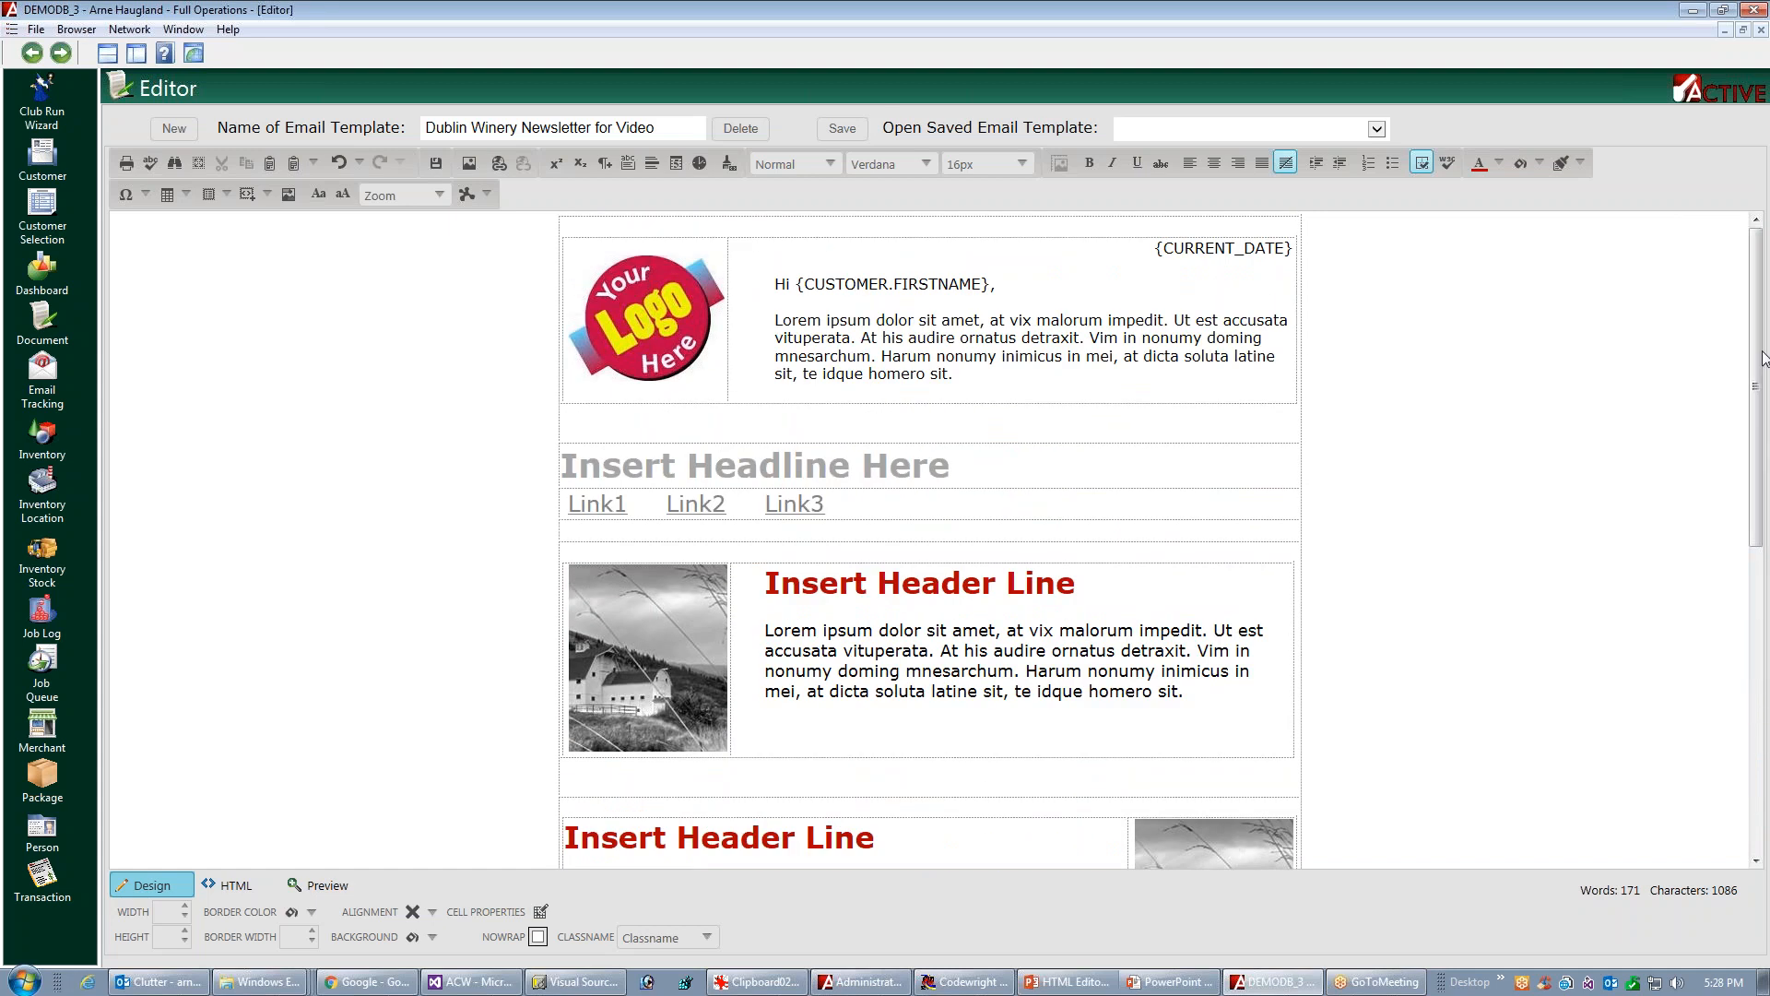
{"action": "double_click", "coordinate": [840, 356]}
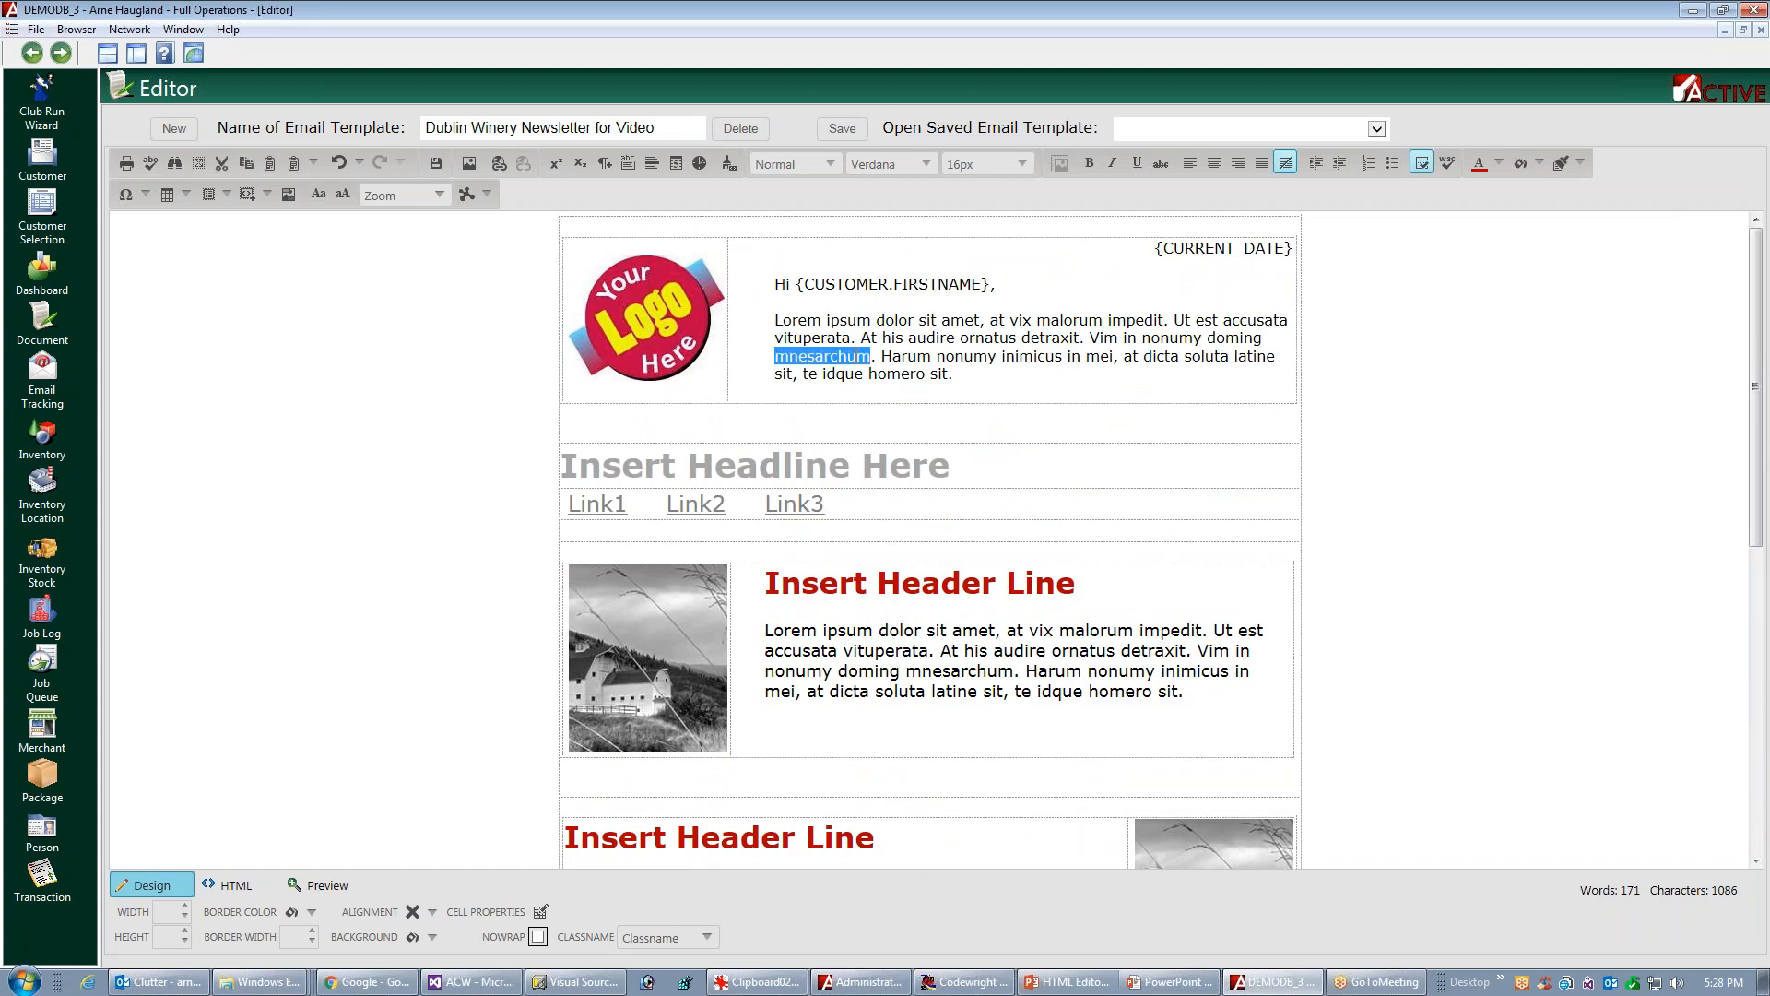
{"action": "triple_click", "coordinate": [848, 355]}
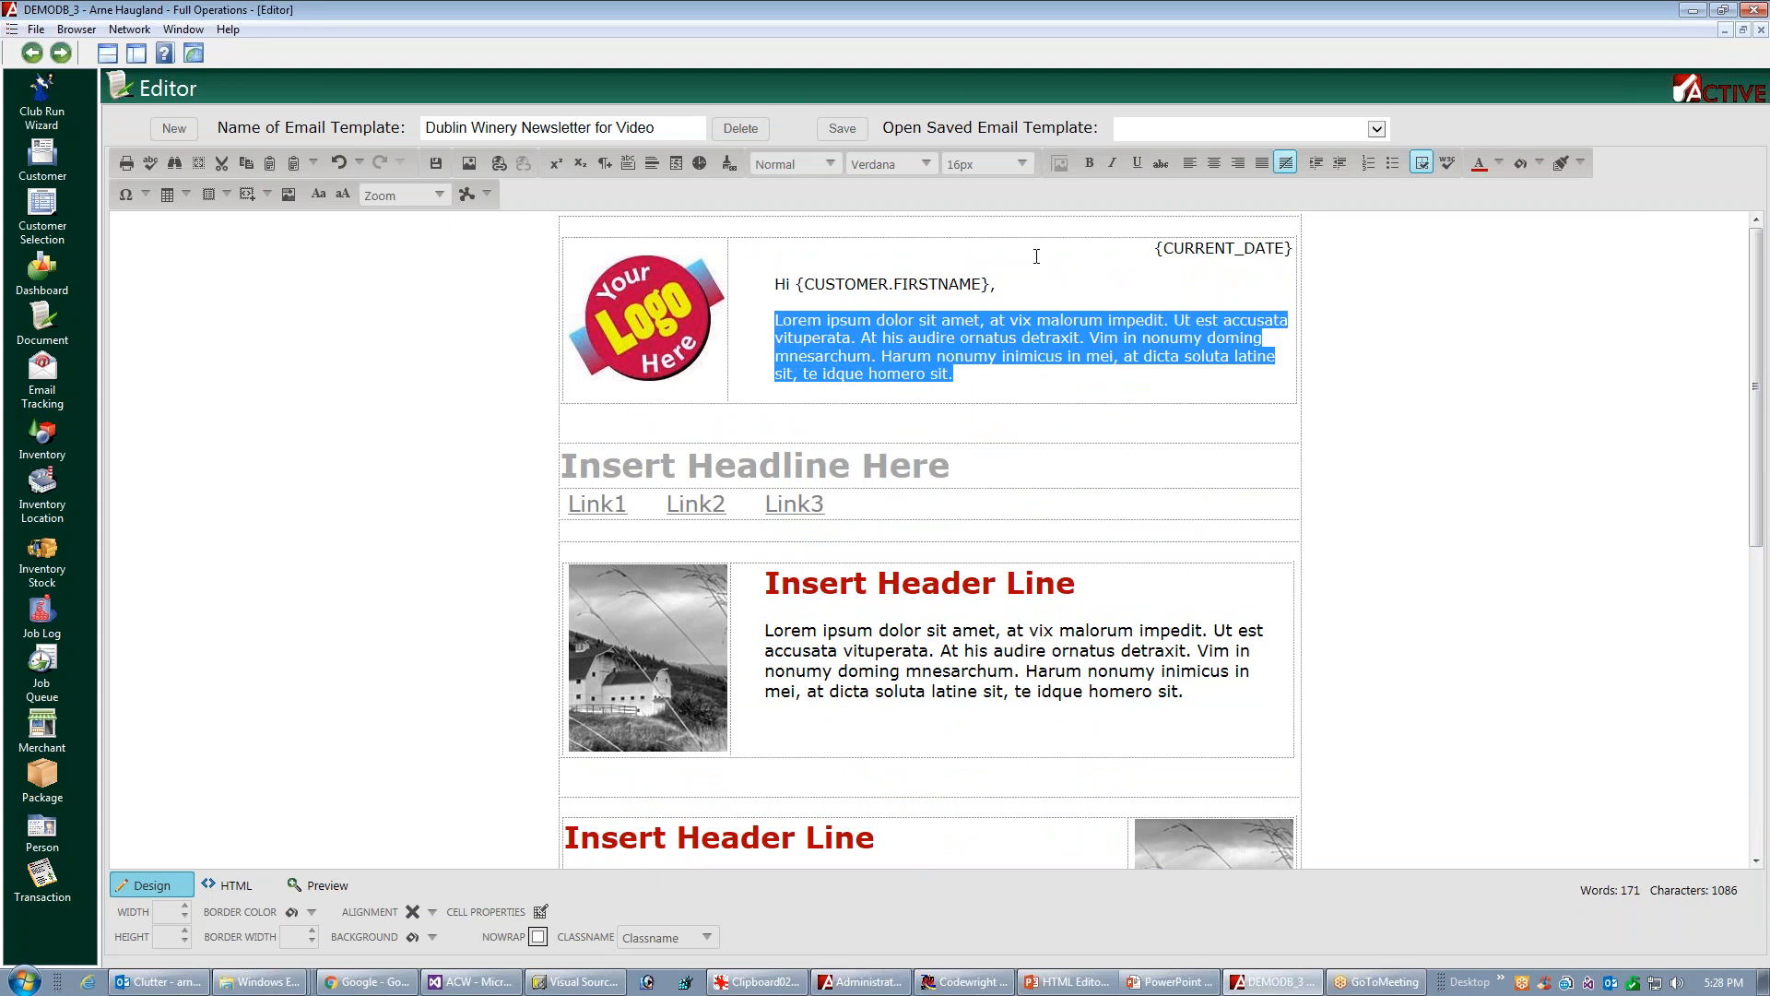
{"action": "left_click", "coordinate": [987, 164]}
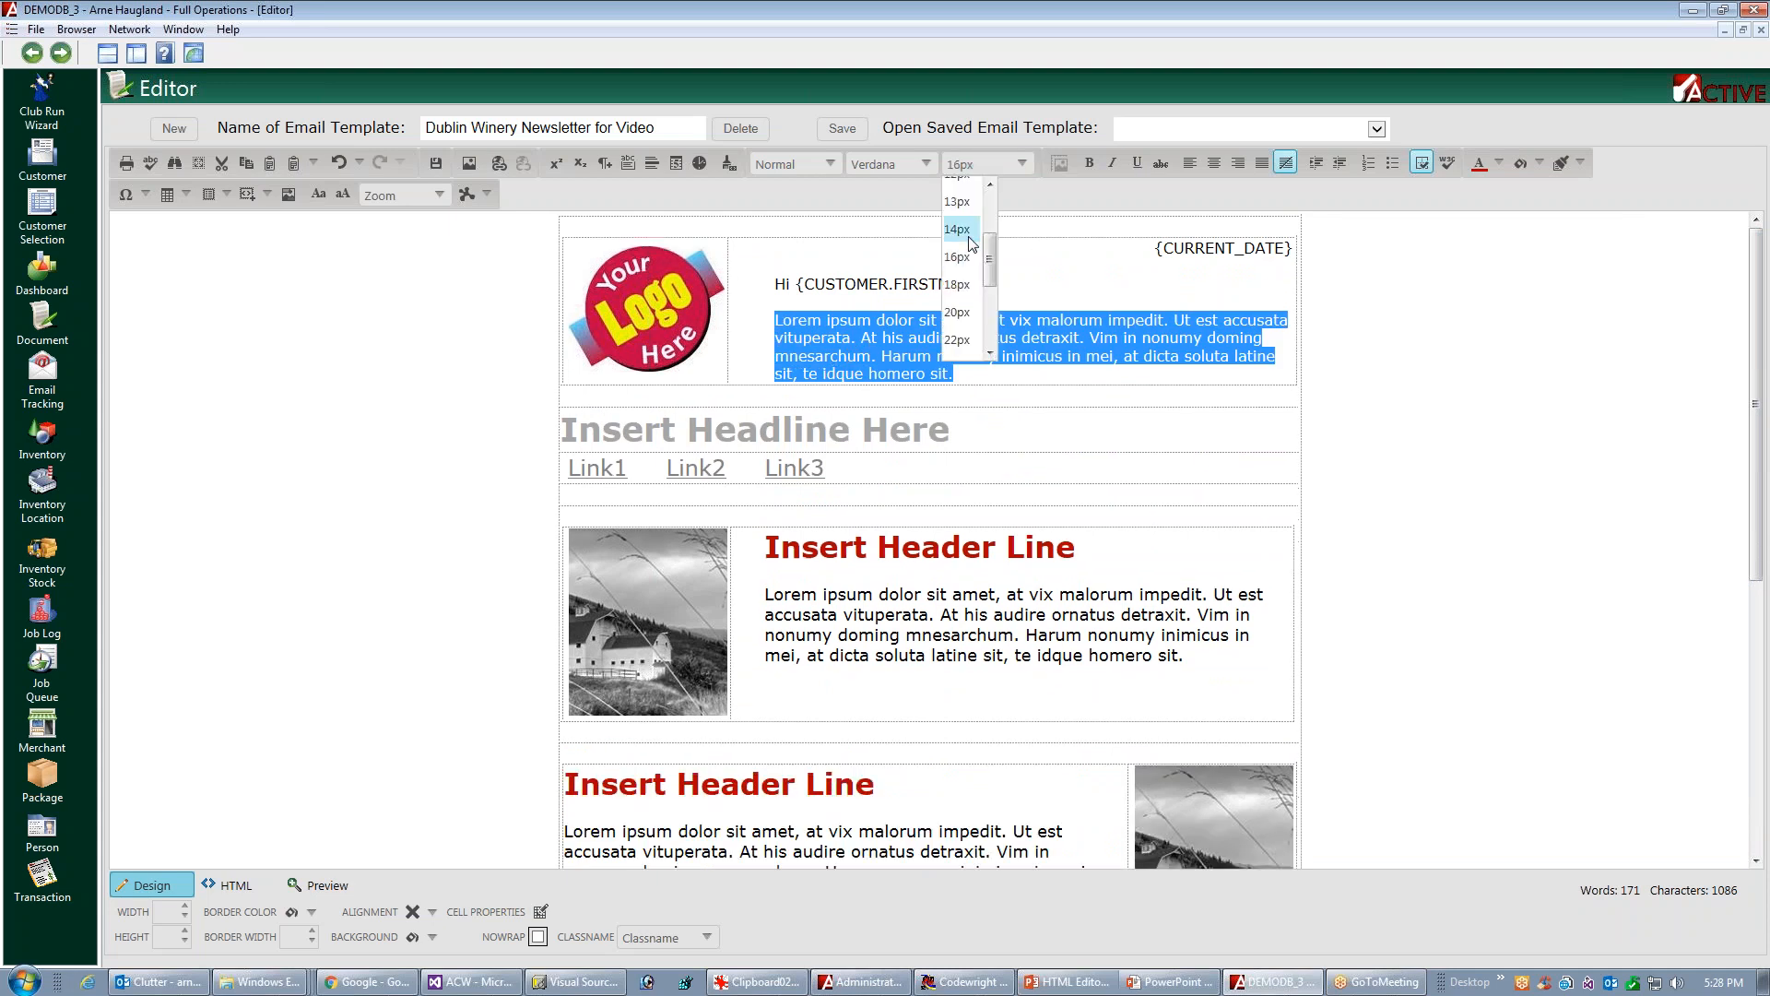
{"action": "left_click", "coordinate": [958, 284]}
{"action": "left_click", "coordinate": [878, 280]}
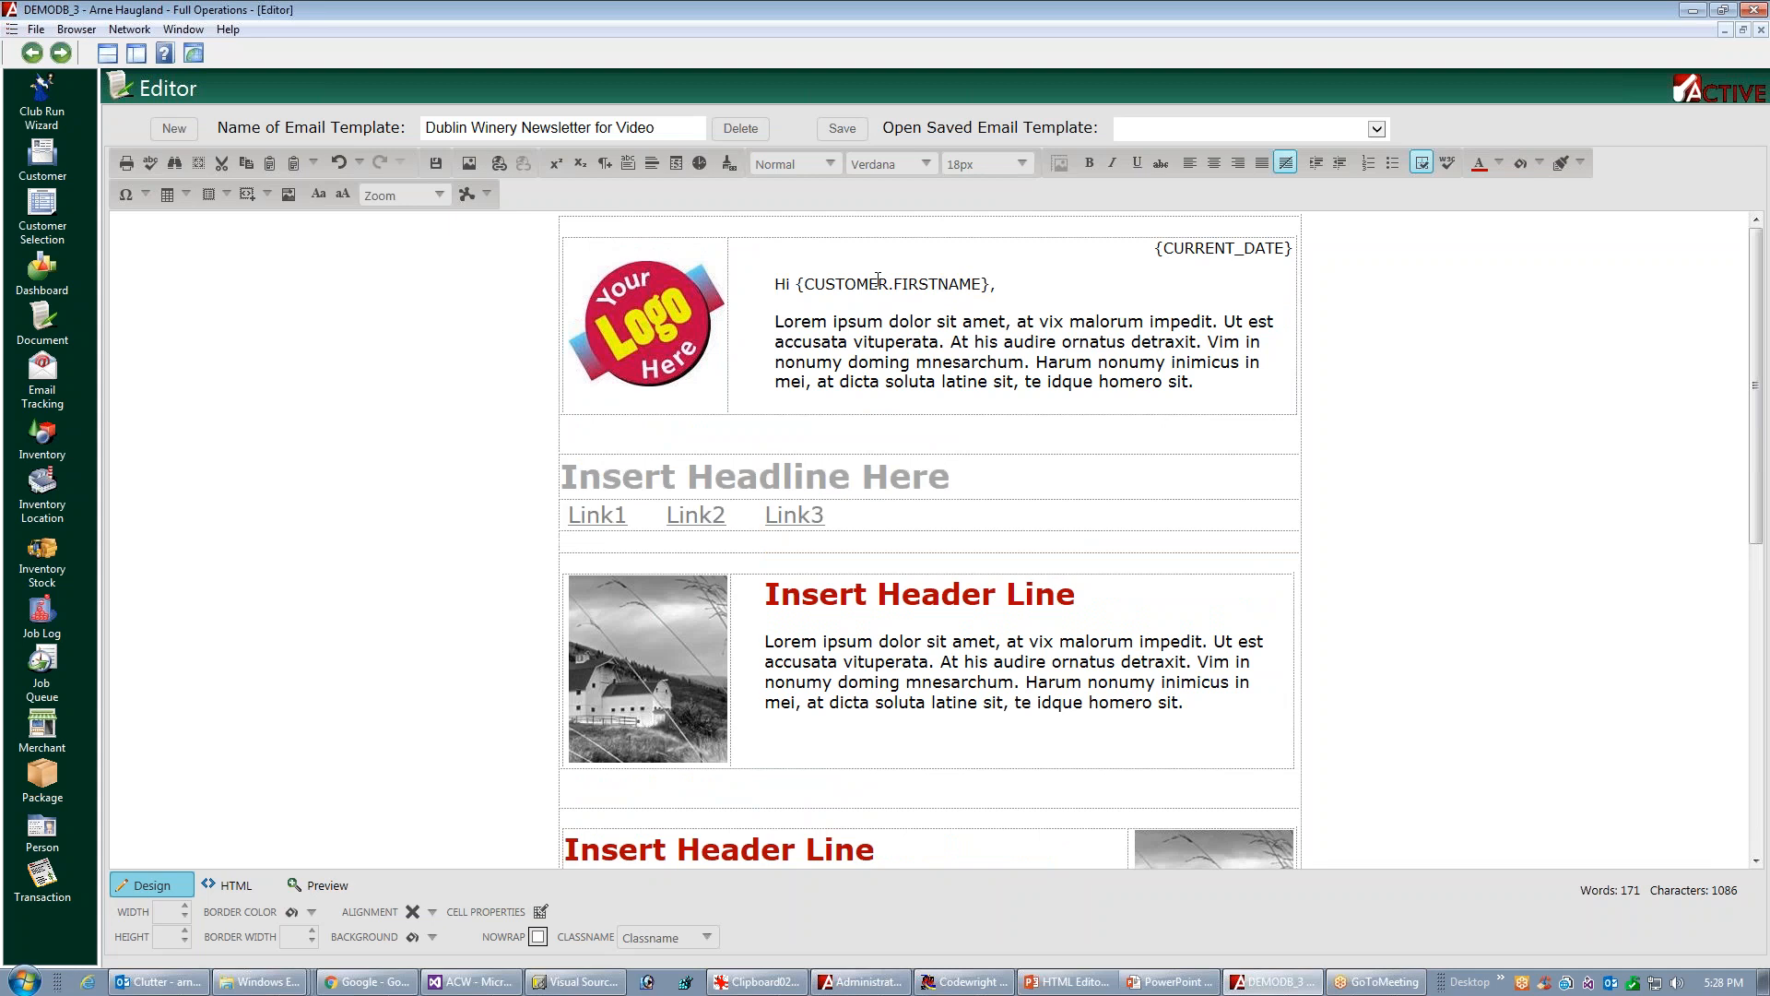
Make the "Hi {CUSTOMER.FIRSTNAME}," greeting bold and set its size to 18px
{"action": "left_click_drag", "start_coordinate": [996, 284], "coordinate": [773, 284]}
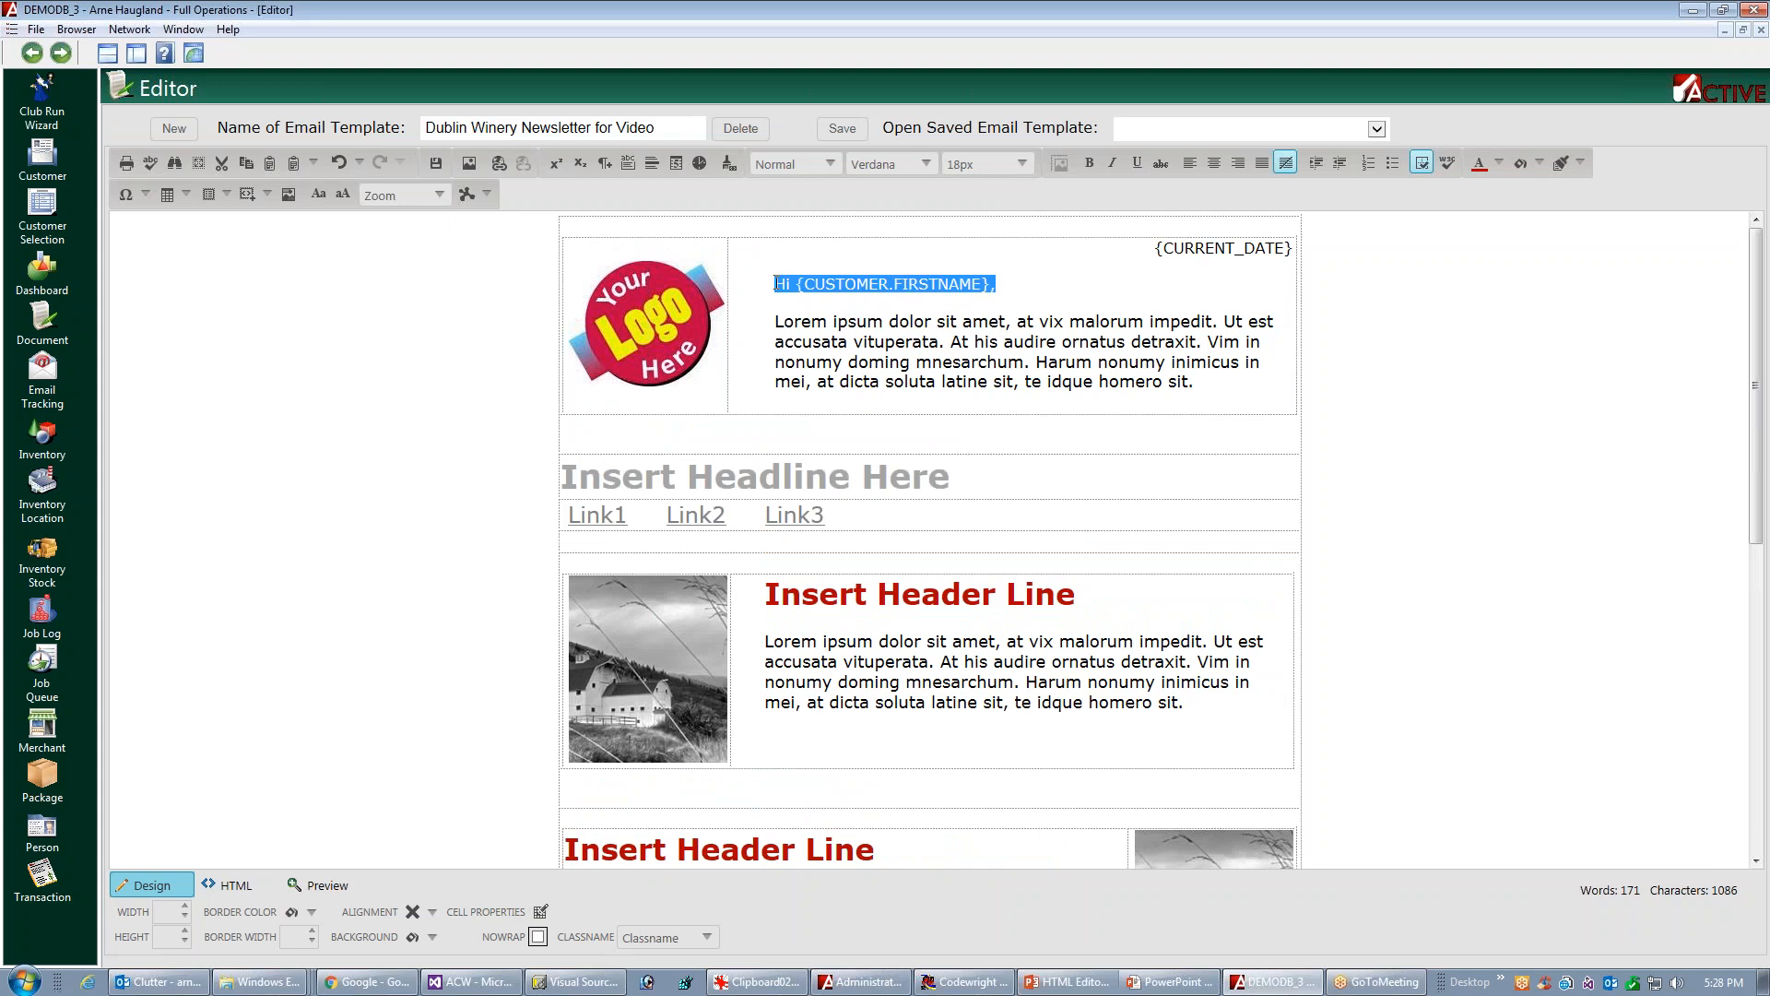
{"action": "left_click", "coordinate": [1090, 164]}
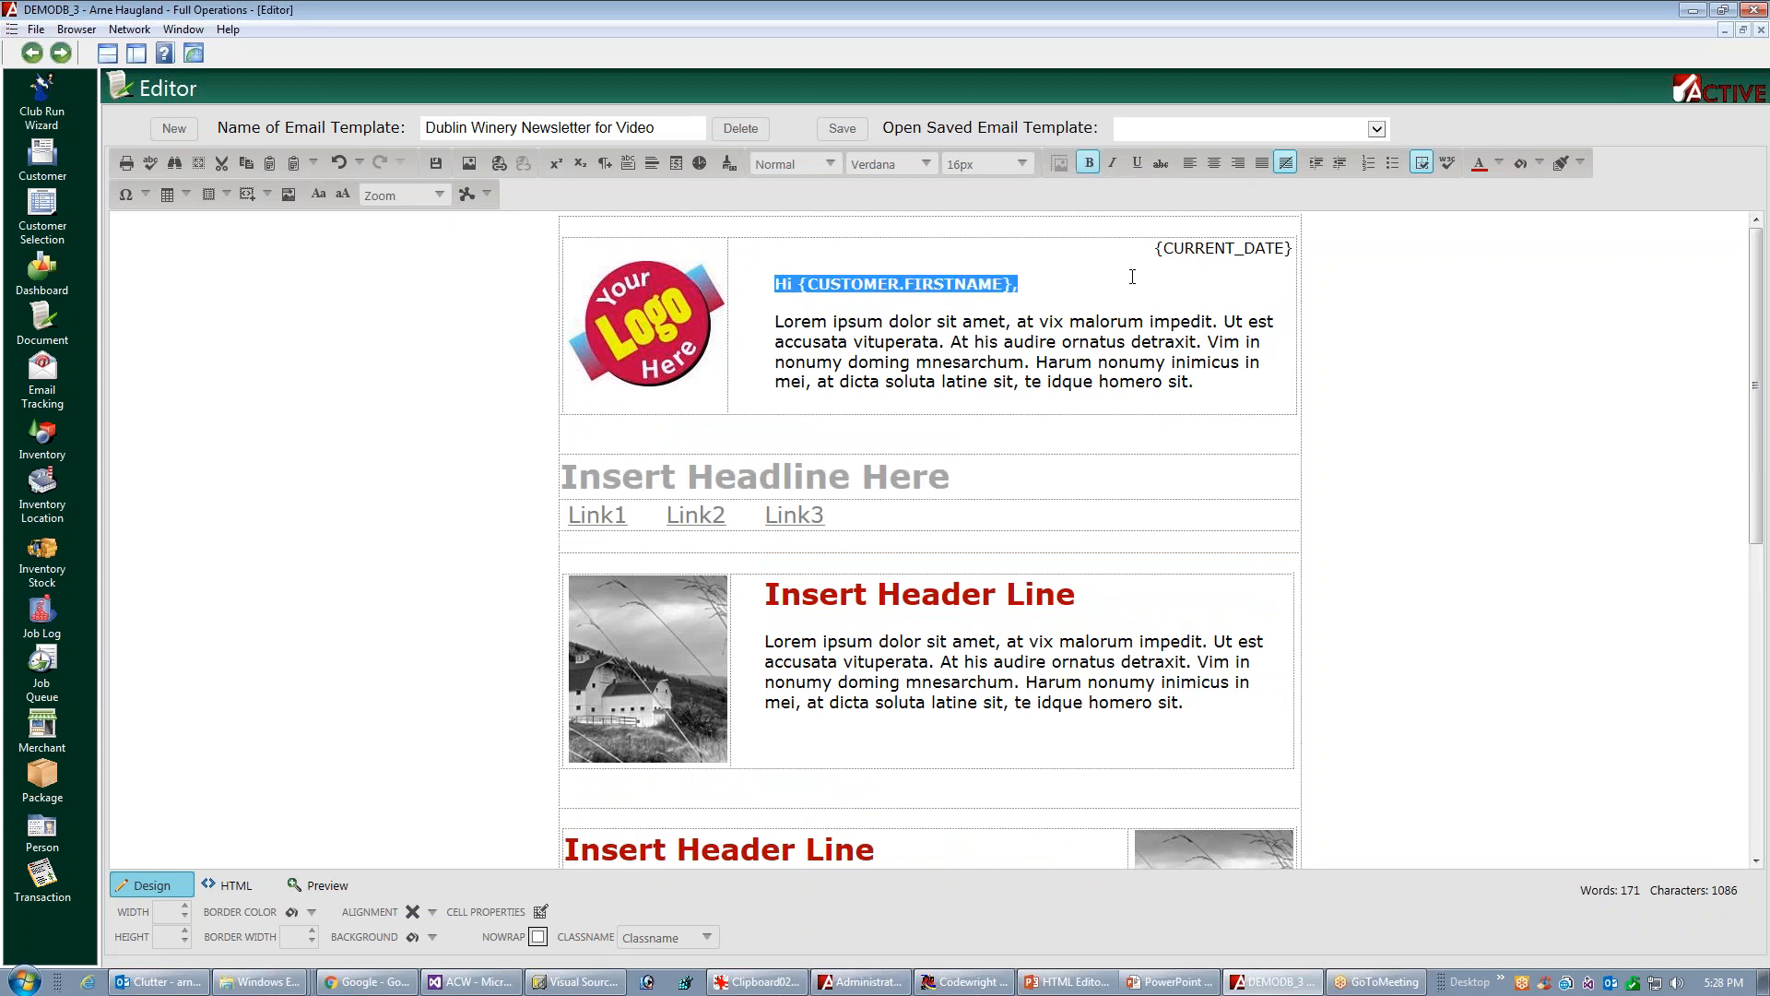
{"action": "left_click", "coordinate": [1021, 164]}
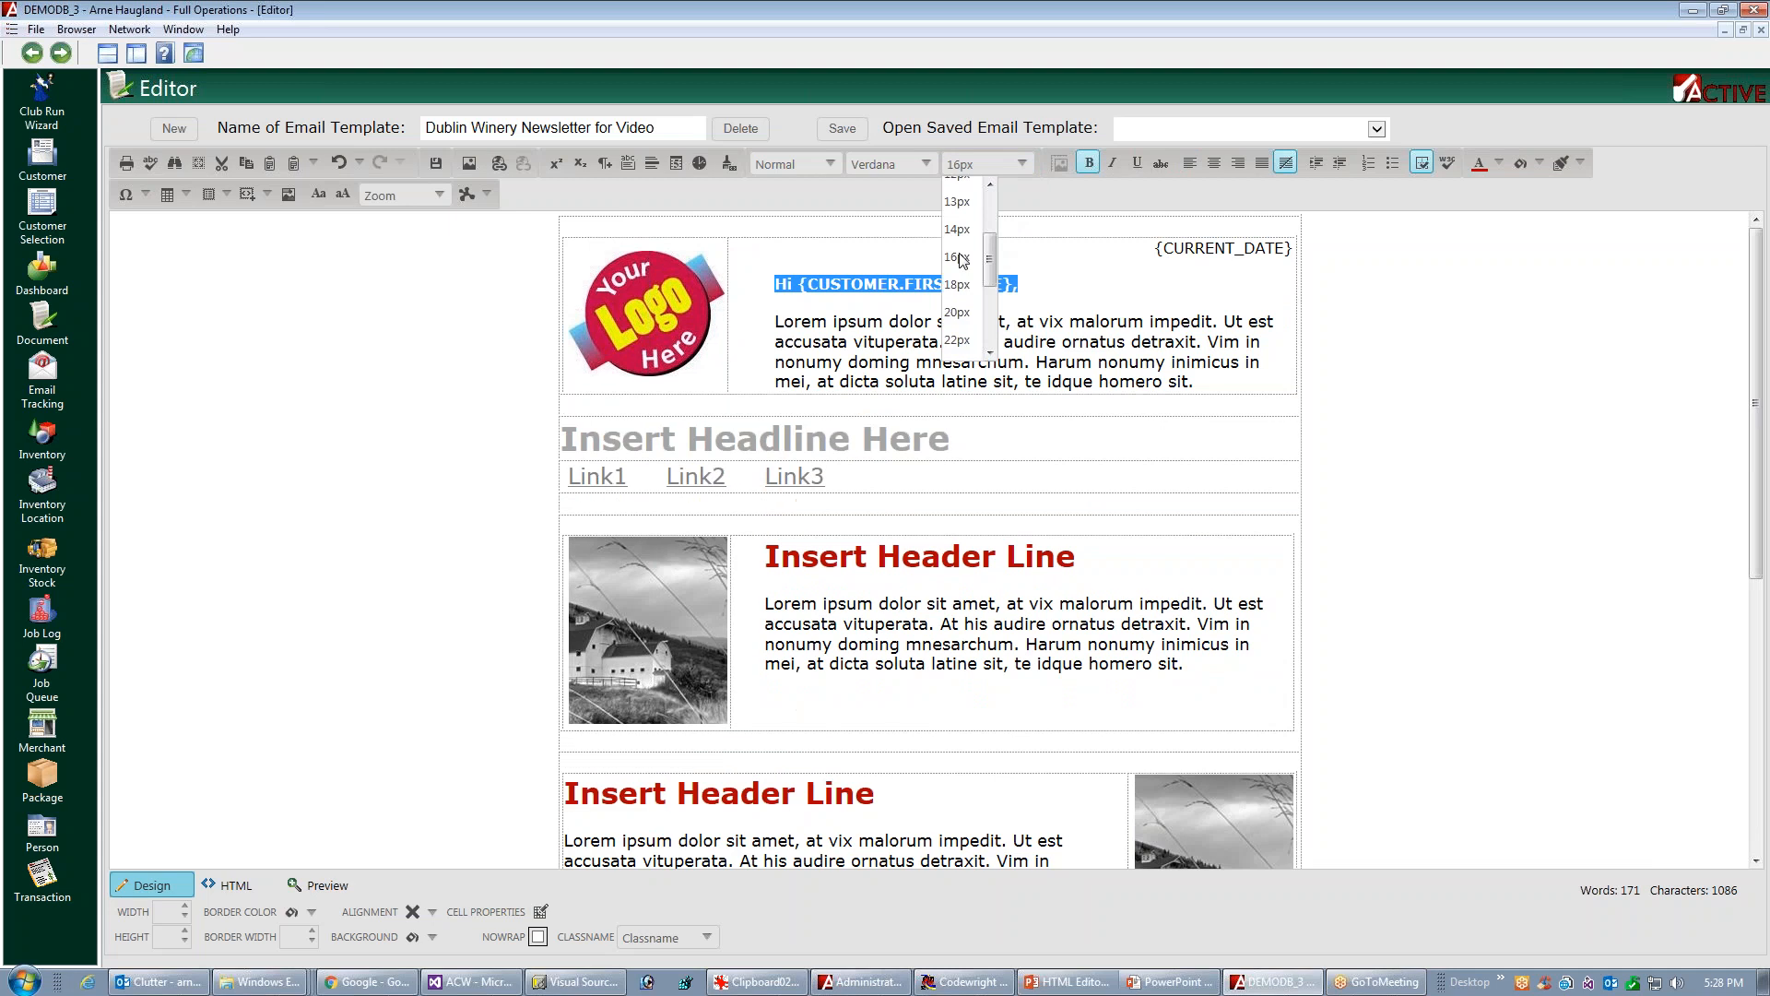
{"action": "left_click", "coordinate": [959, 287]}
{"action": "left_click", "coordinate": [1528, 405]}
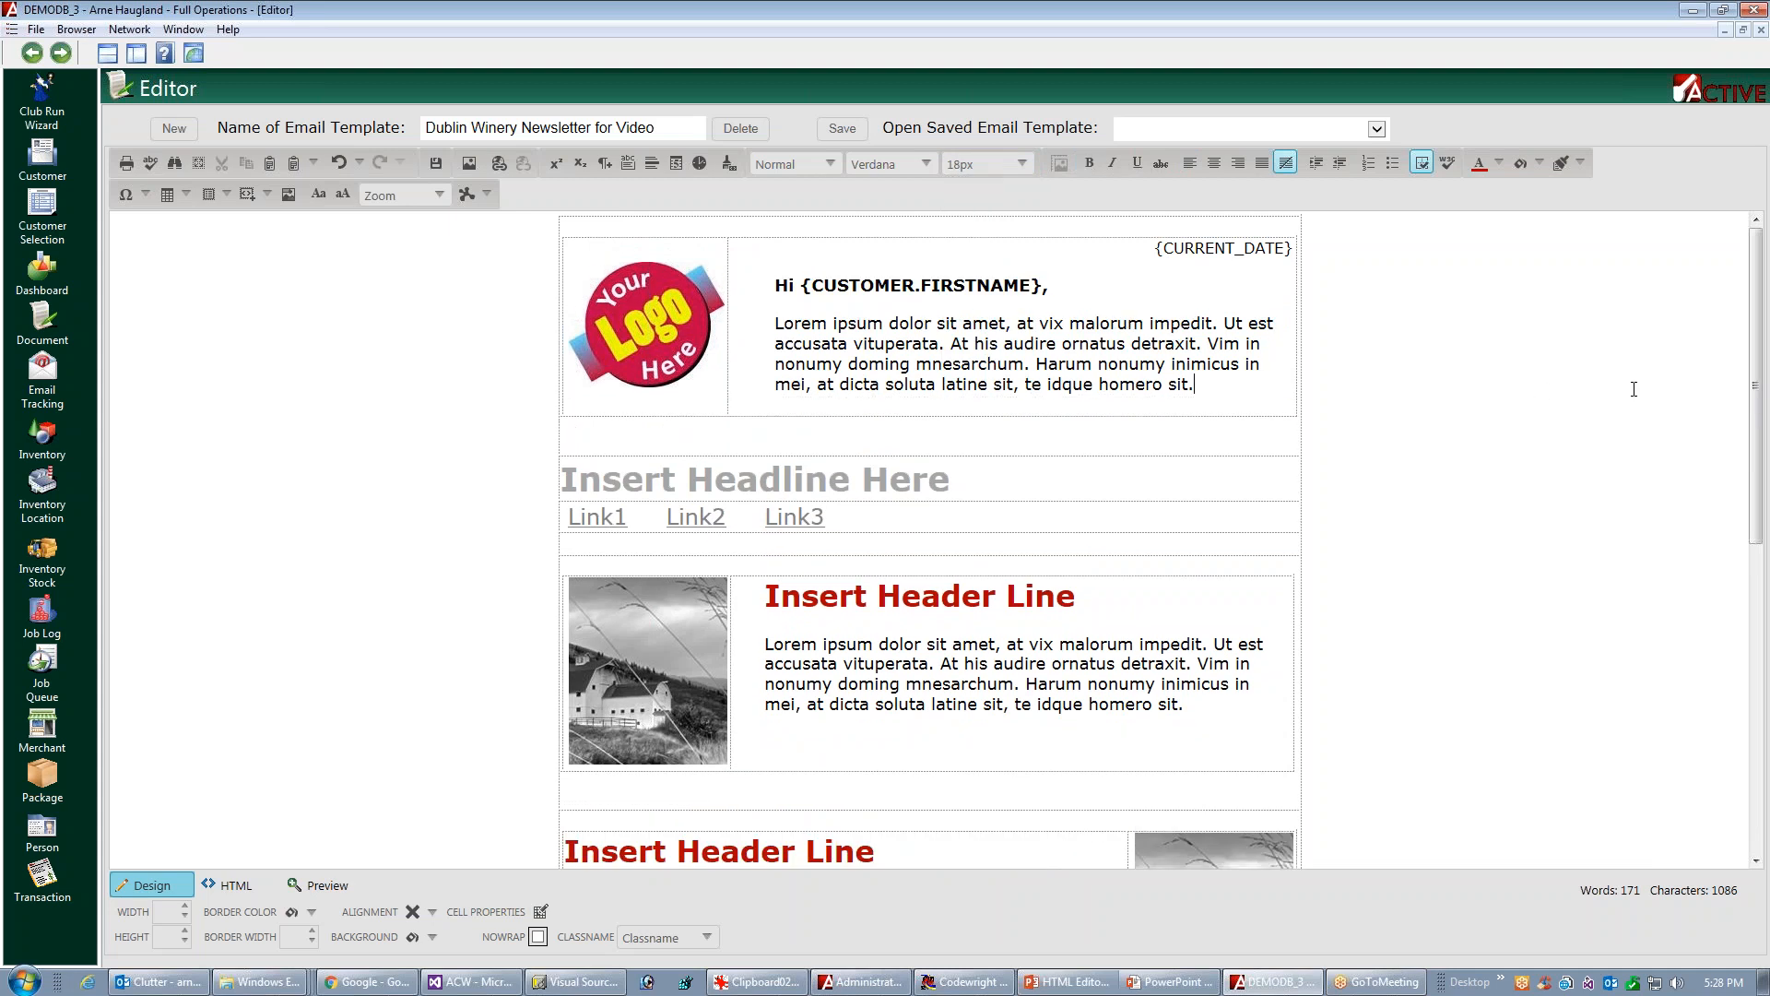
Make the {CURRENT_DATE} field above the greeting bold
{"action": "left_click_drag", "start_coordinate": [1148, 240], "coordinate": [1296, 249]}
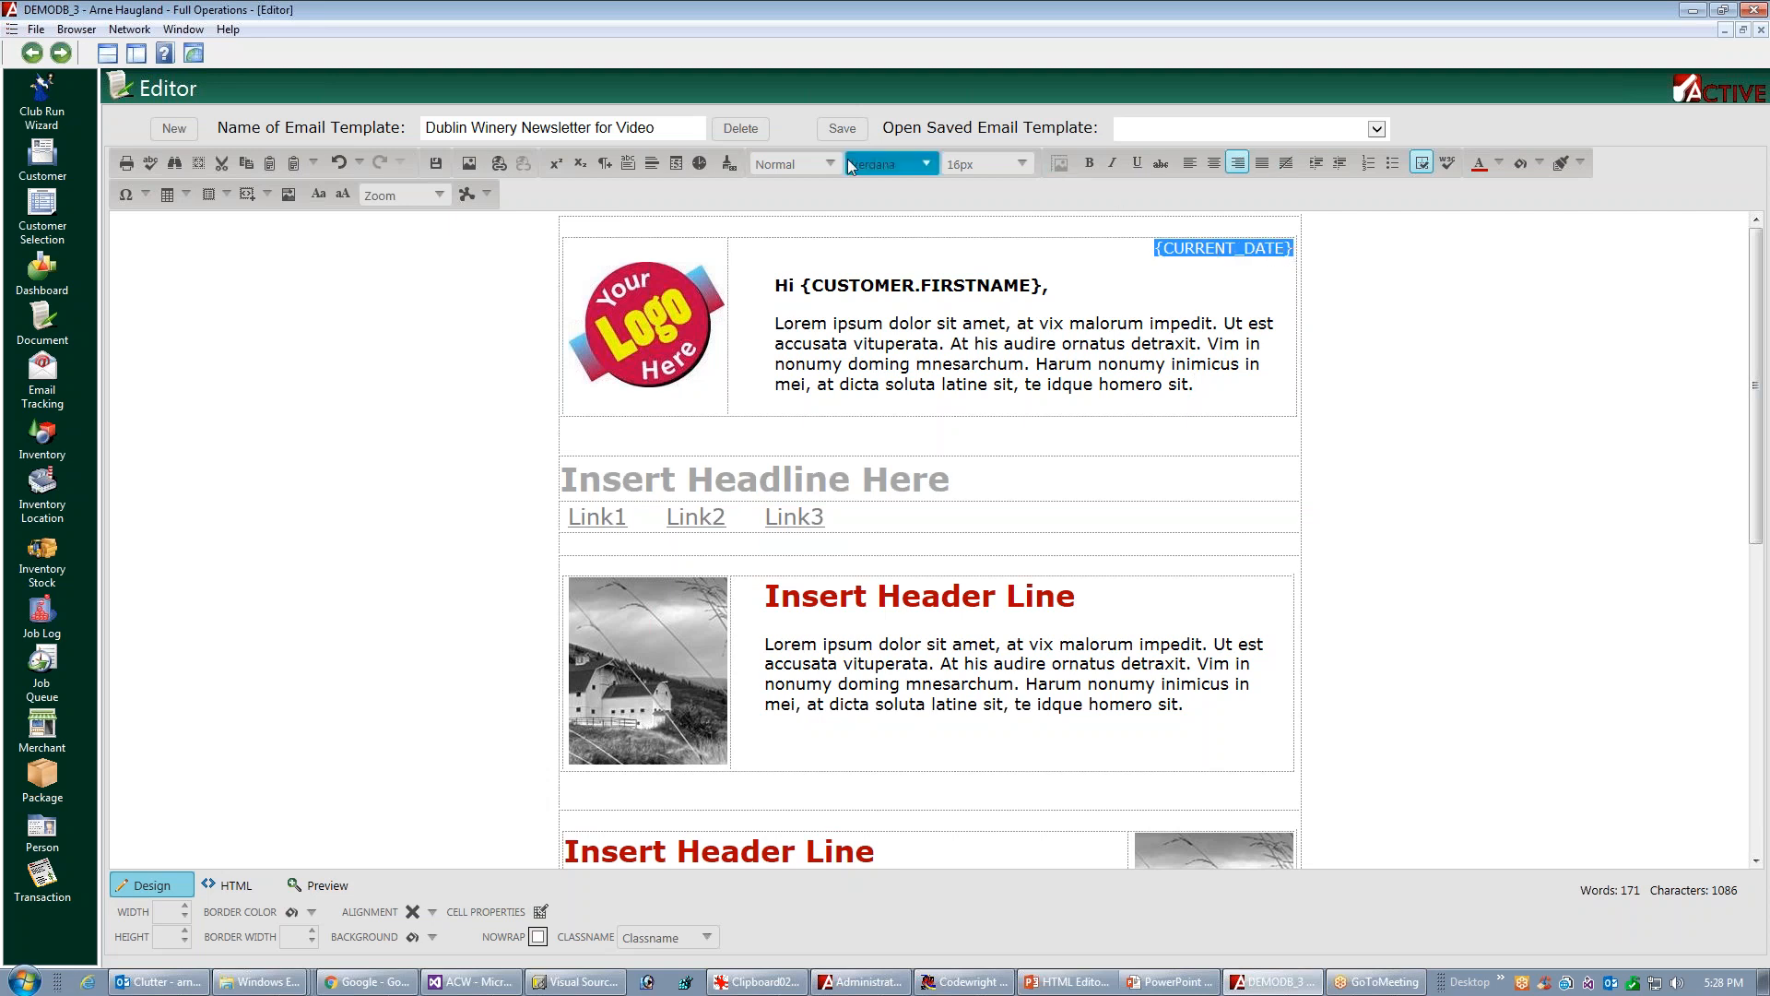
{"action": "left_click", "coordinate": [1089, 163]}
{"action": "left_click", "coordinate": [1656, 353]}
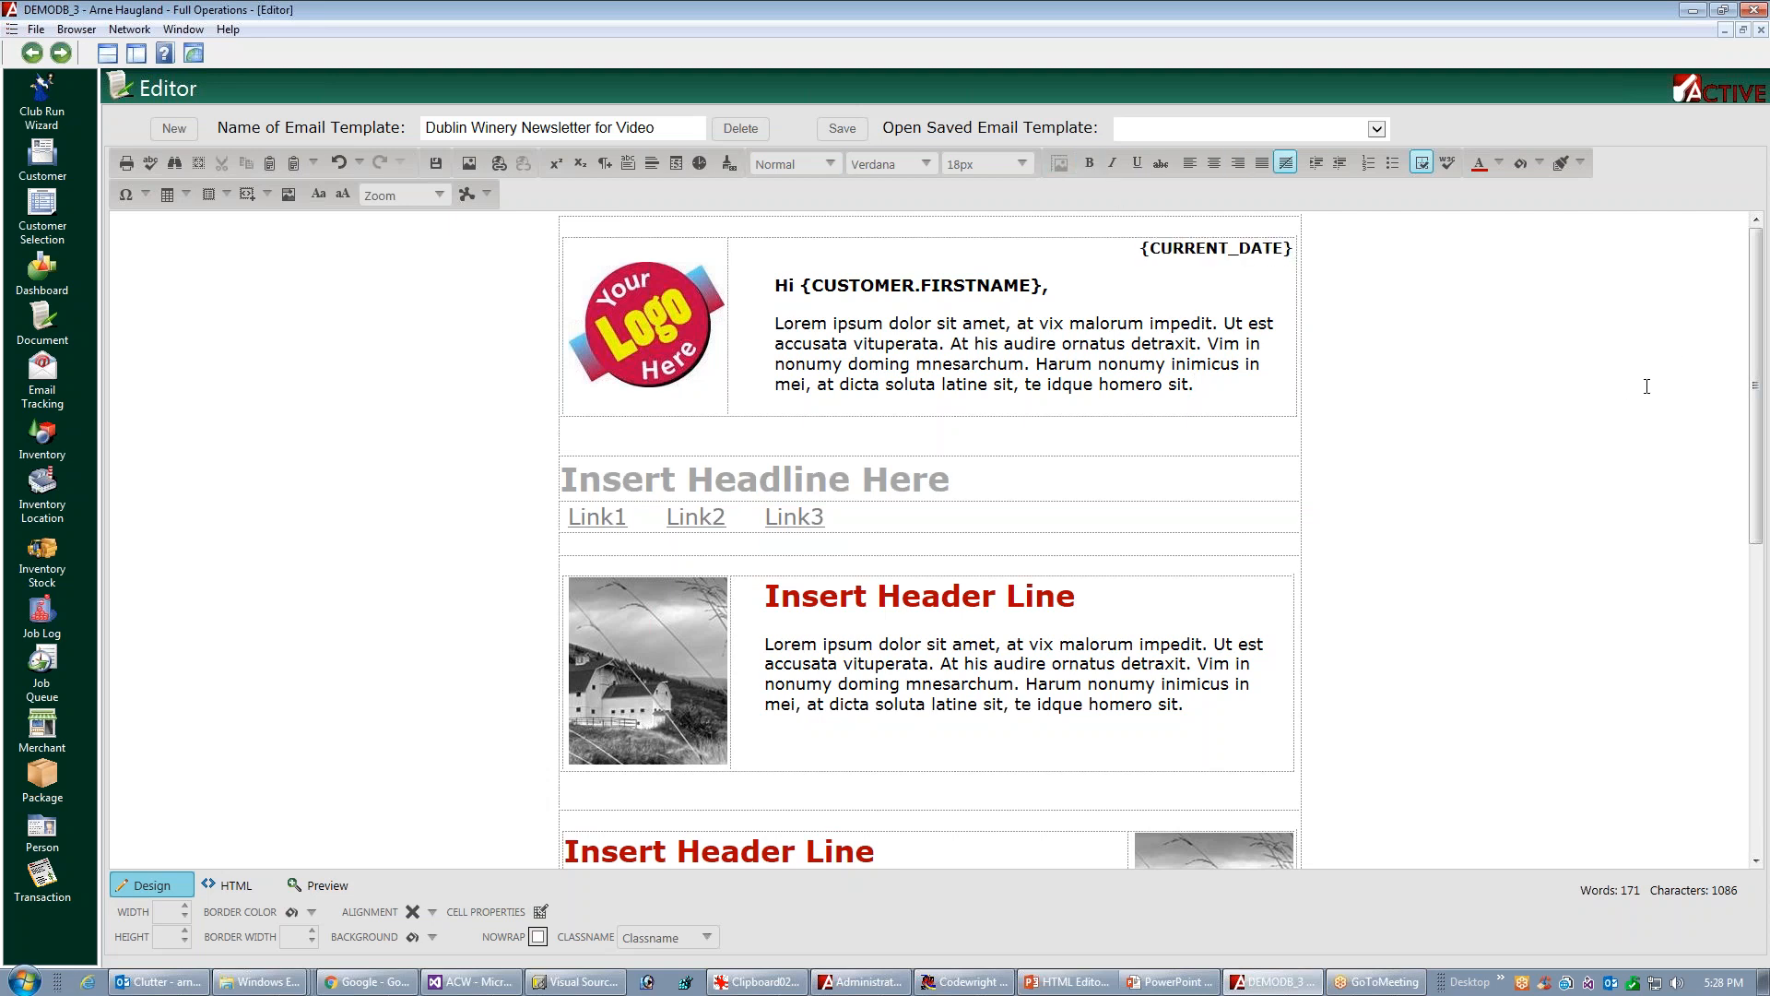
Review the template down to the social media footer and save the "Dublin Winery Newsletter for Video" template
{"action": "mouse_move", "coordinate": [1756, 381]}
{"action": "left_mouse_down"}
{"action": "mouse_move", "coordinate": [1758, 411]}
{"action": "mouse_move", "coordinate": [1759, 381]}
{"action": "left_mouse_up"}
{"action": "scroll", "coordinate": [1713, 515], "scroll_direction": "down", "scroll_amount": 3}
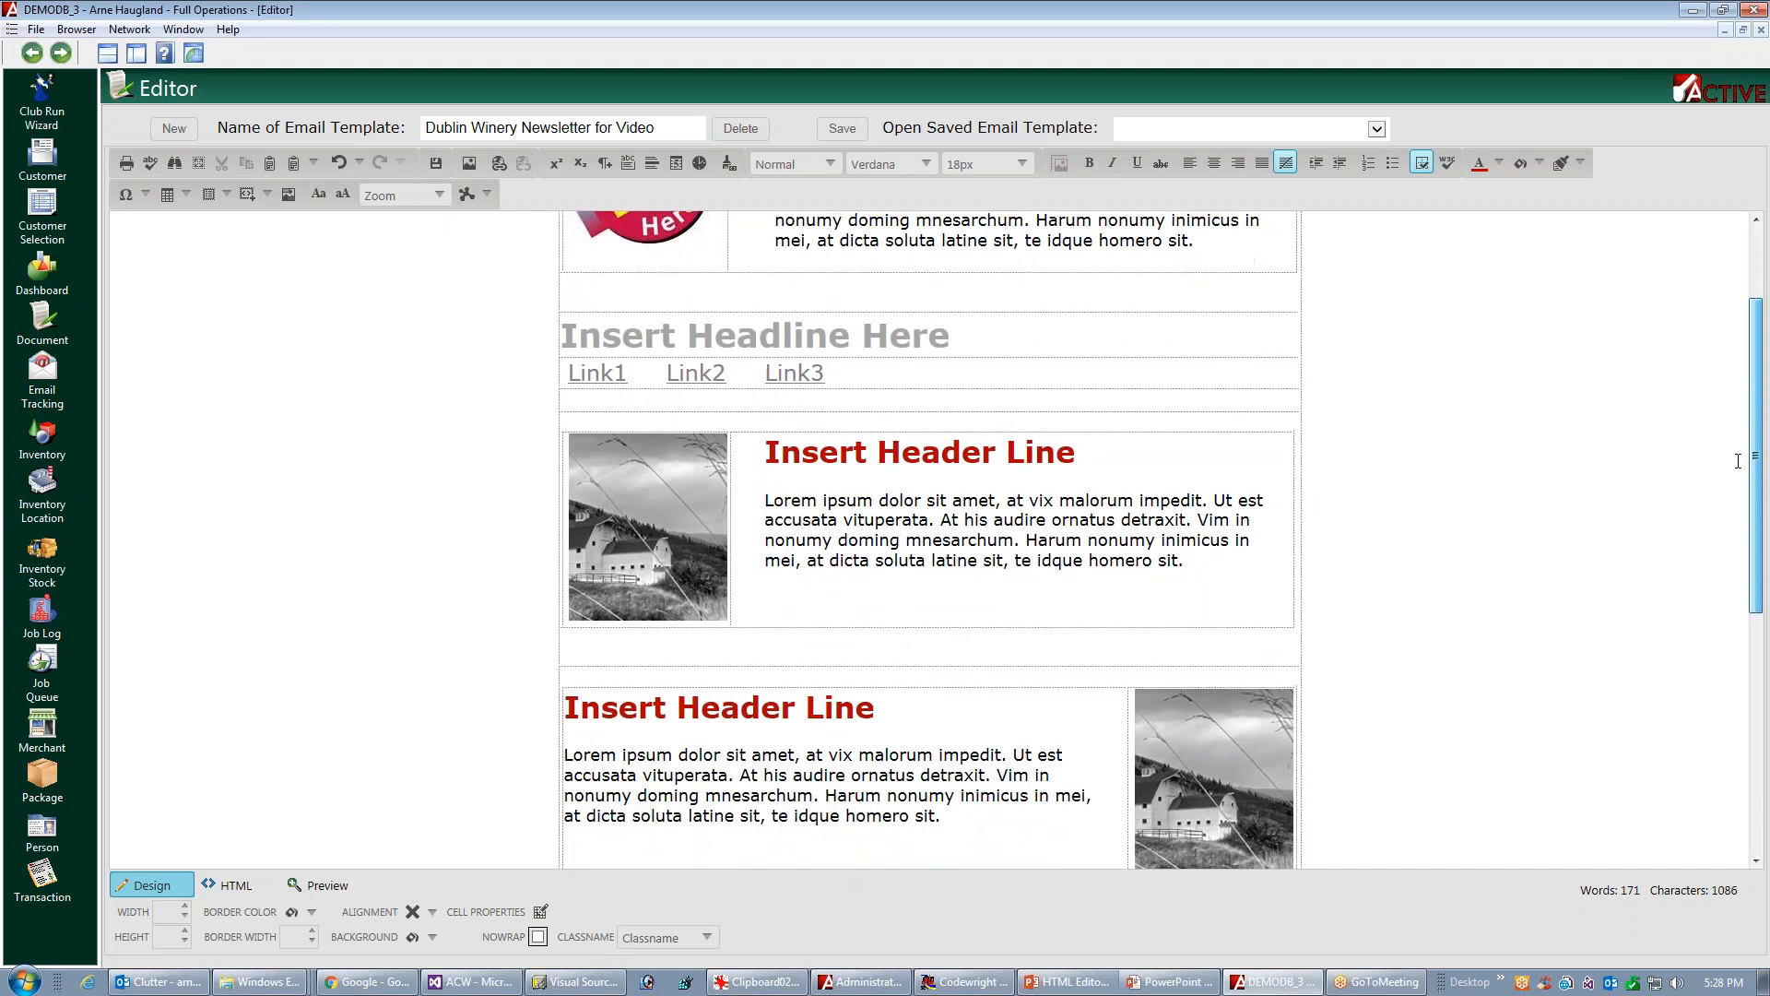
{"action": "scroll", "coordinate": [1713, 515], "scroll_direction": "down", "scroll_amount": 3}
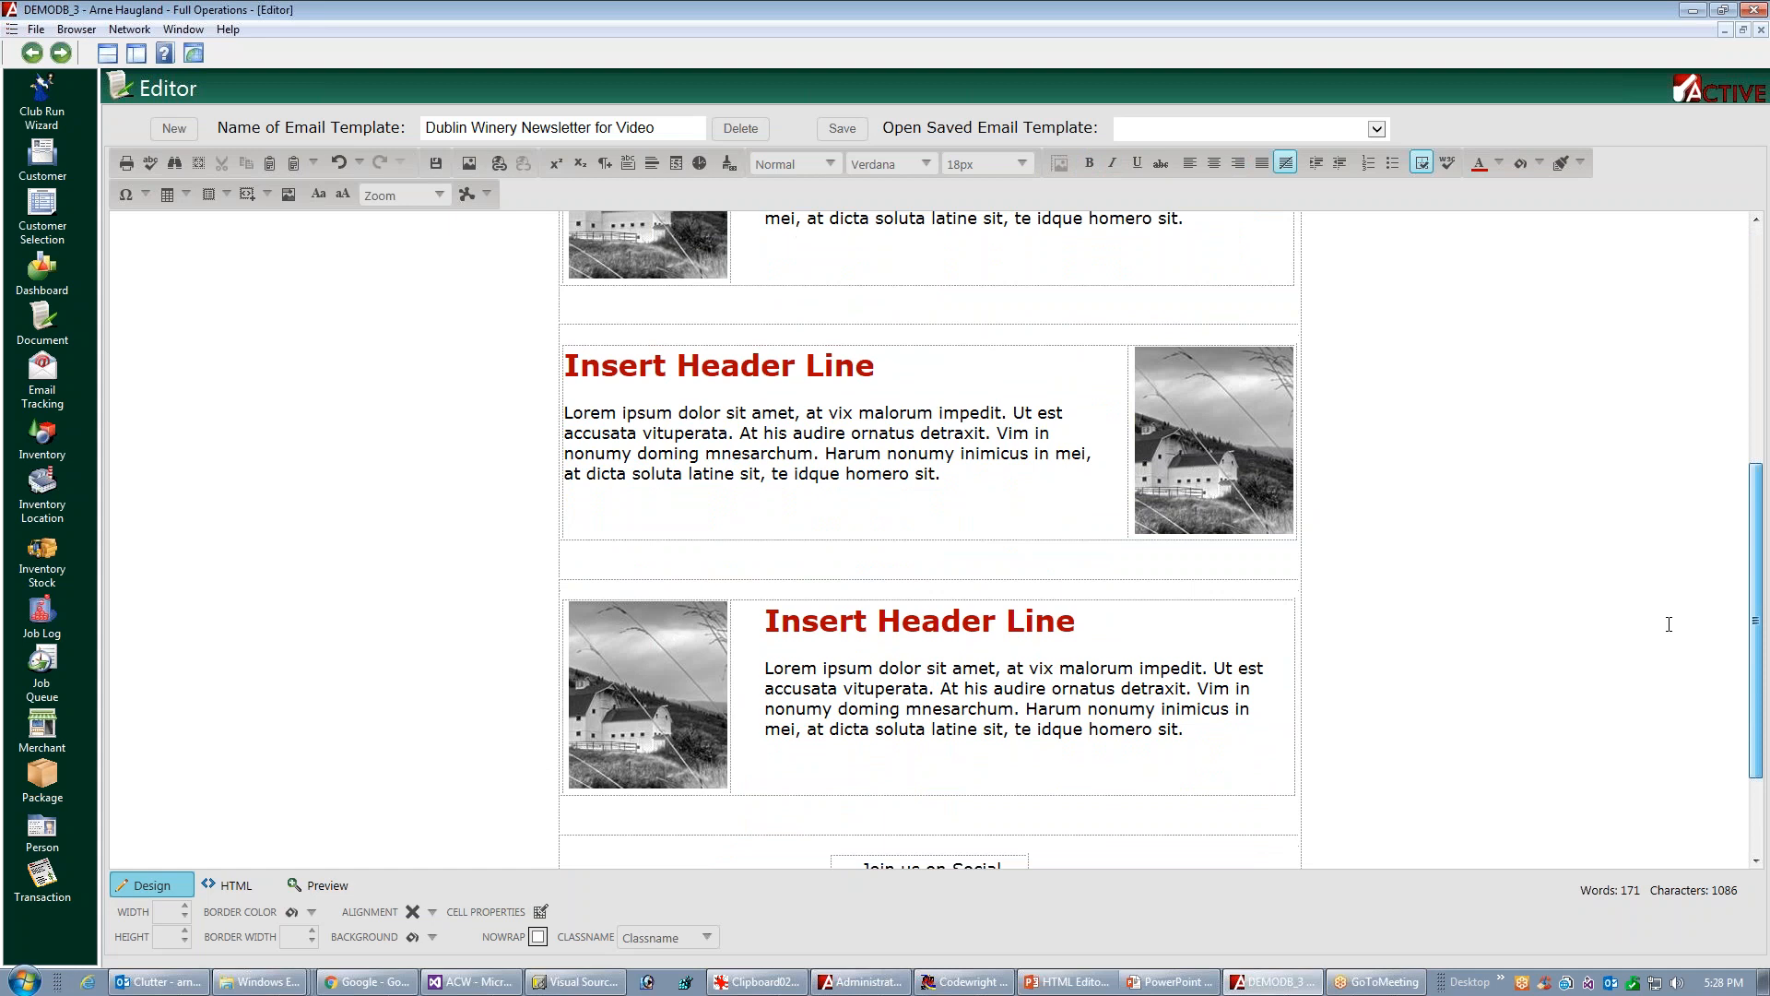
{"action": "scroll", "coordinate": [1669, 632], "scroll_direction": "down", "scroll_amount": 2}
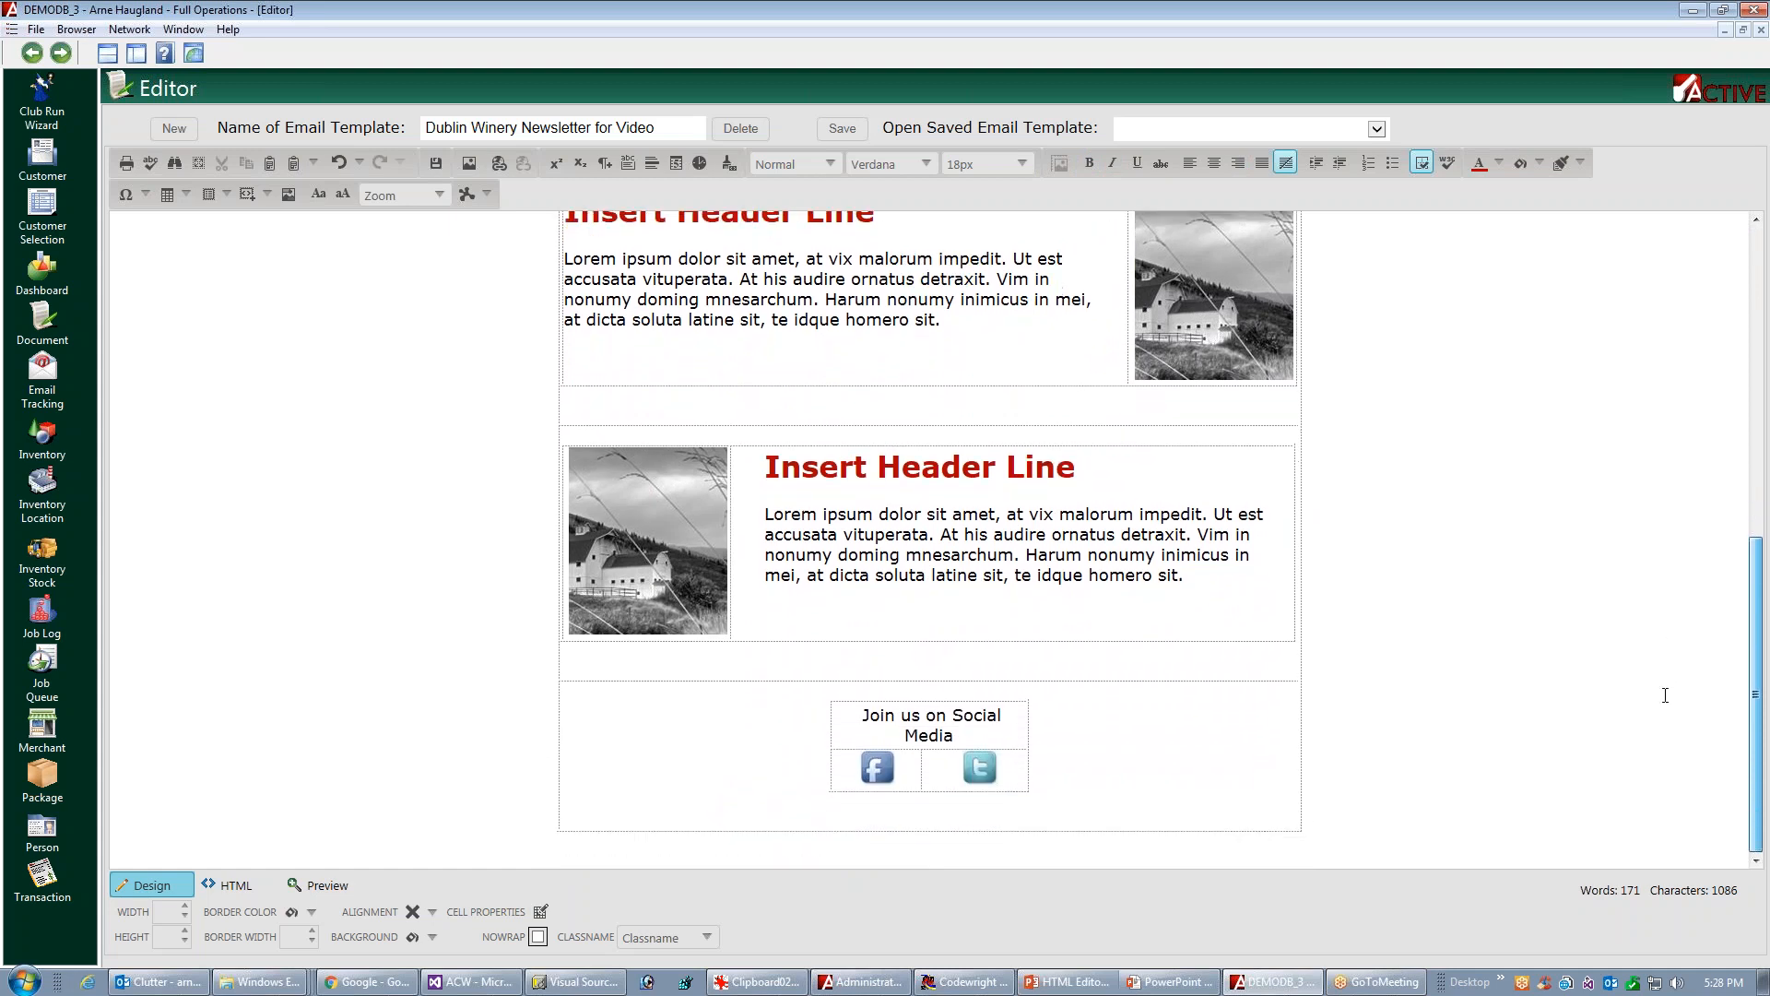
{"action": "left_click", "coordinate": [842, 128]}
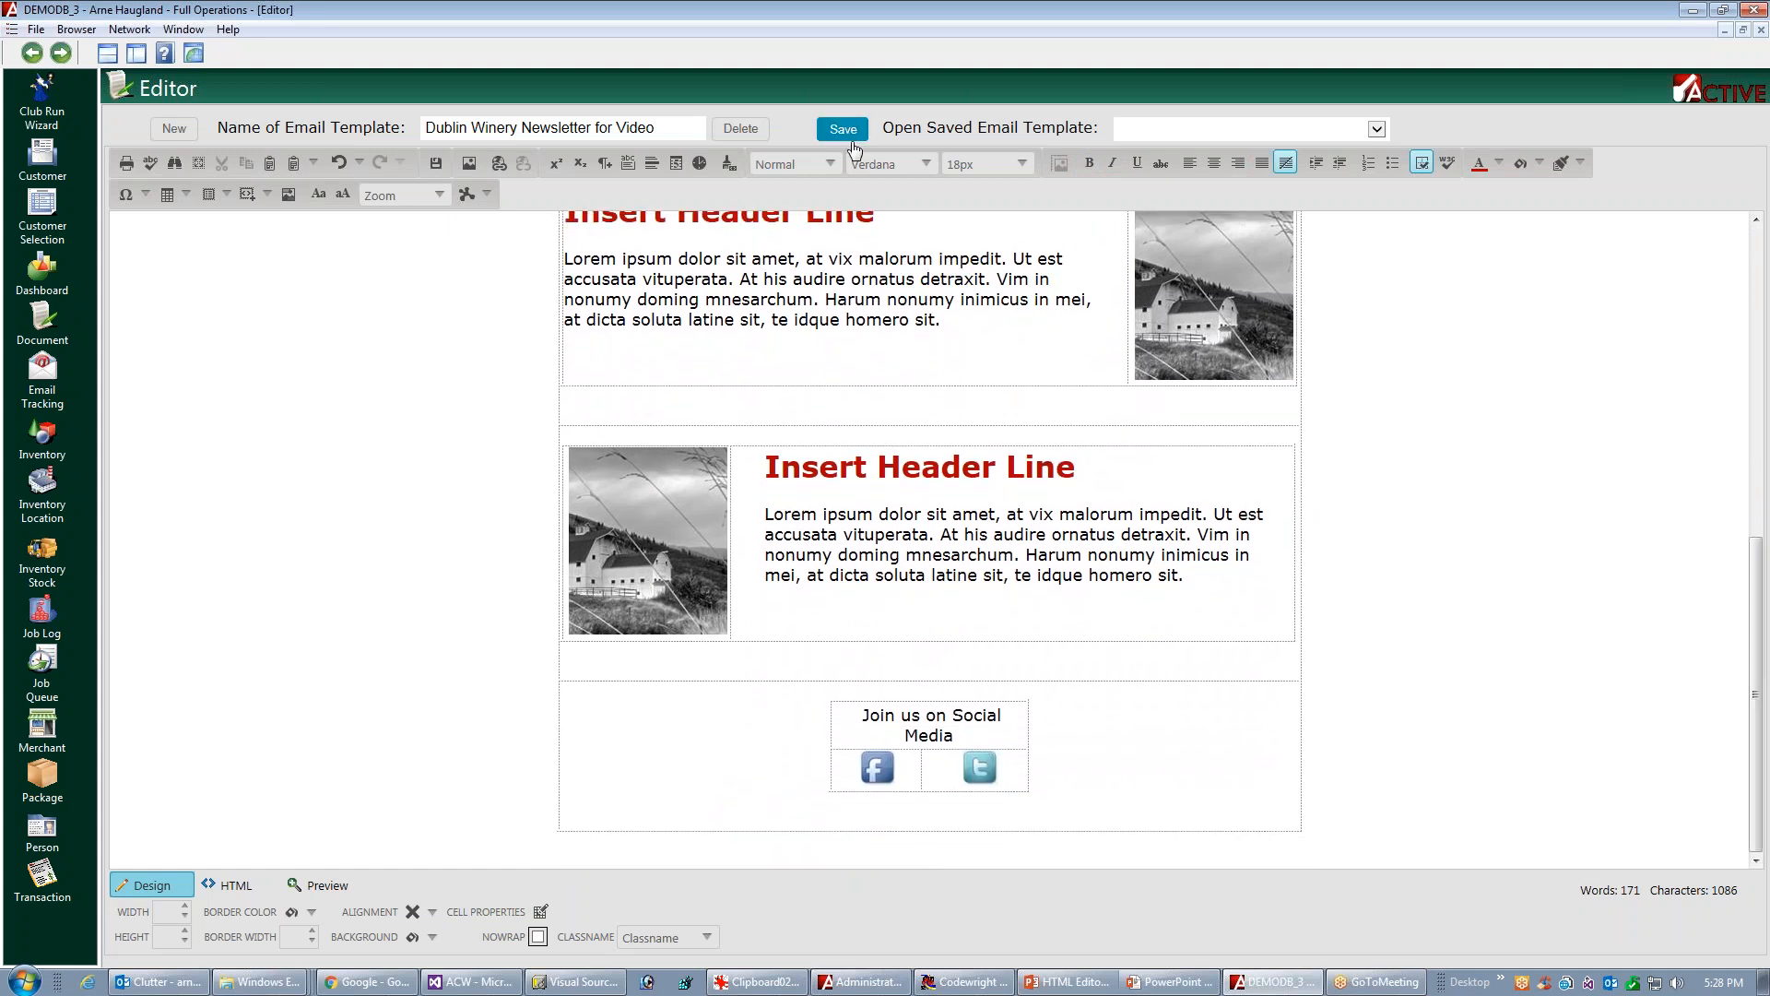
Insert the Button Template (Small) below the paragraph in the first article block
{"action": "left_click_drag", "start_coordinate": [1761, 577], "coordinate": [1766, 291]}
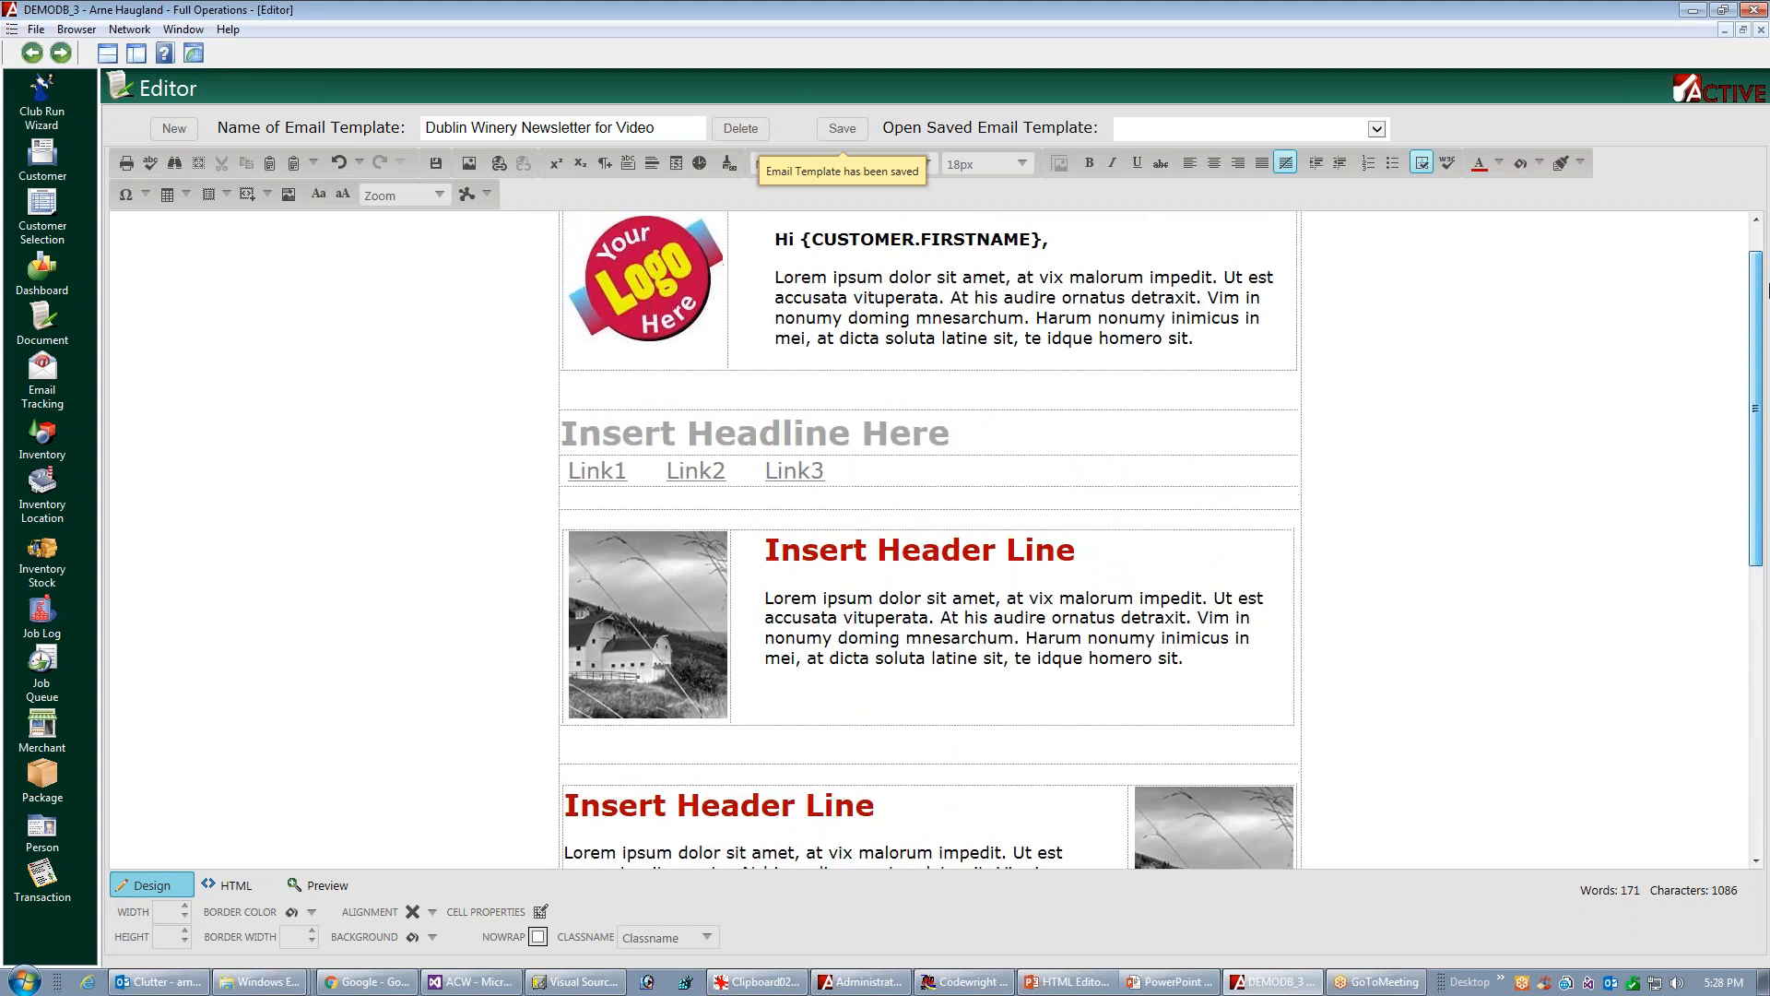
{"action": "left_click", "coordinate": [765, 681]}
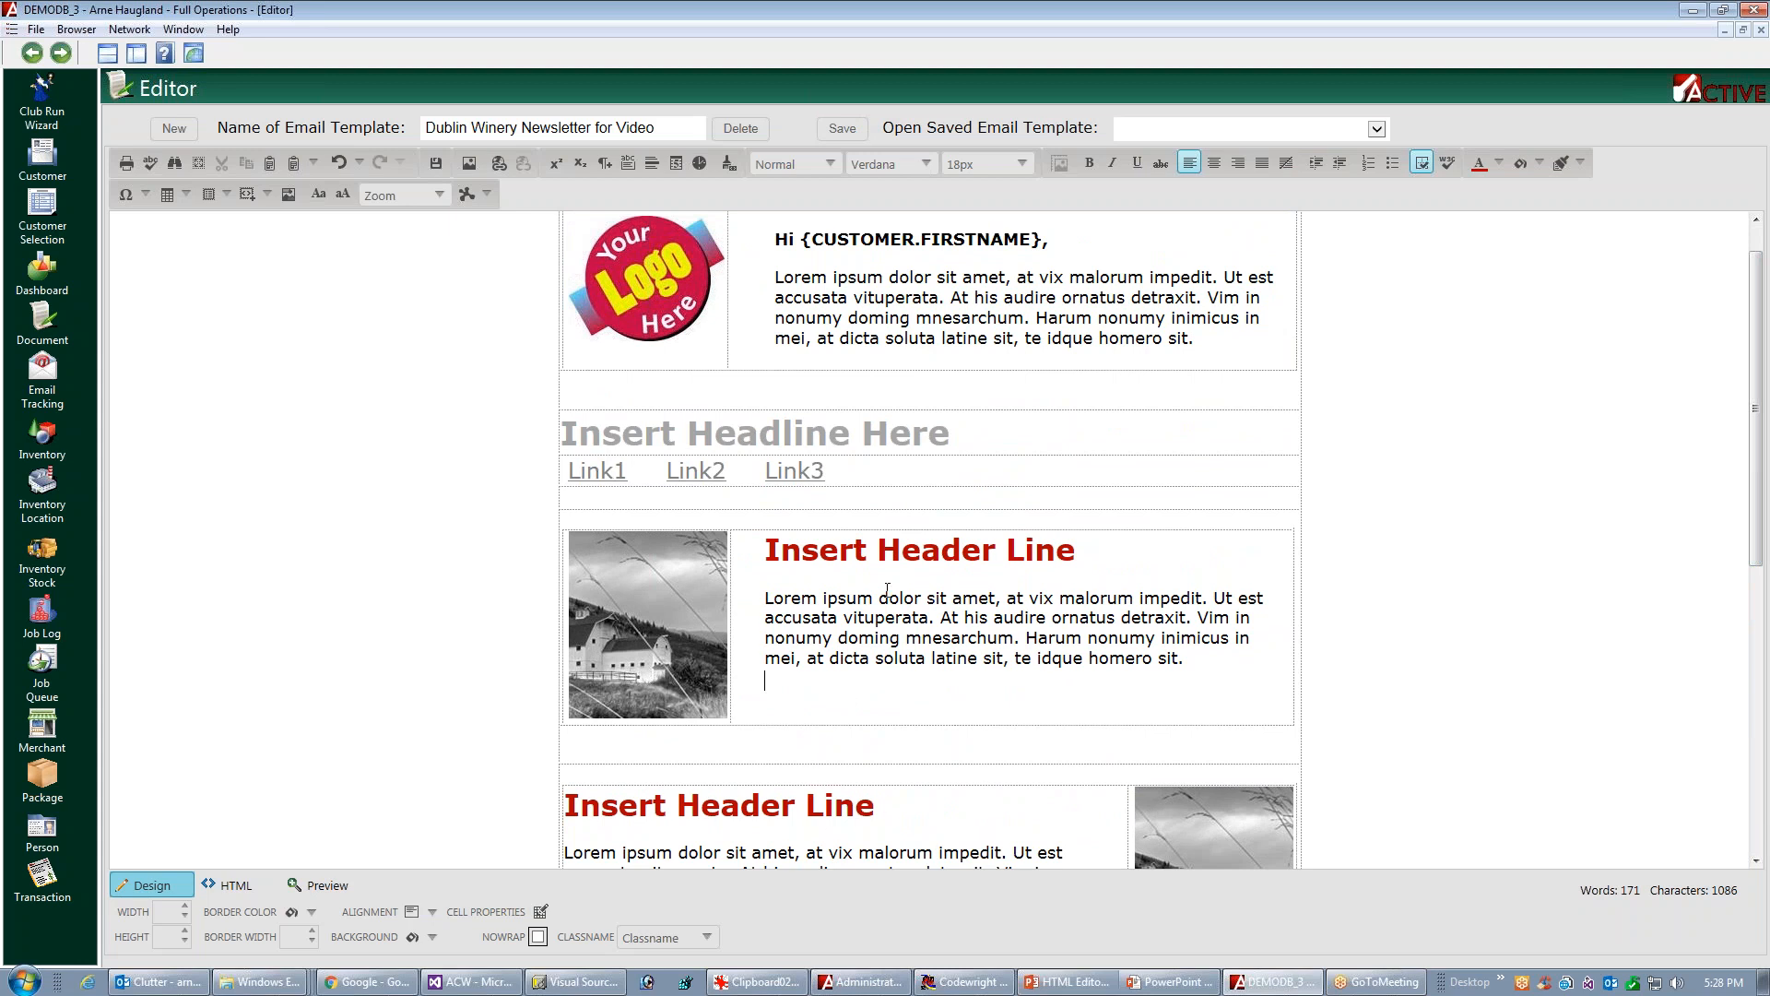
{"action": "left_click", "coordinate": [269, 196]}
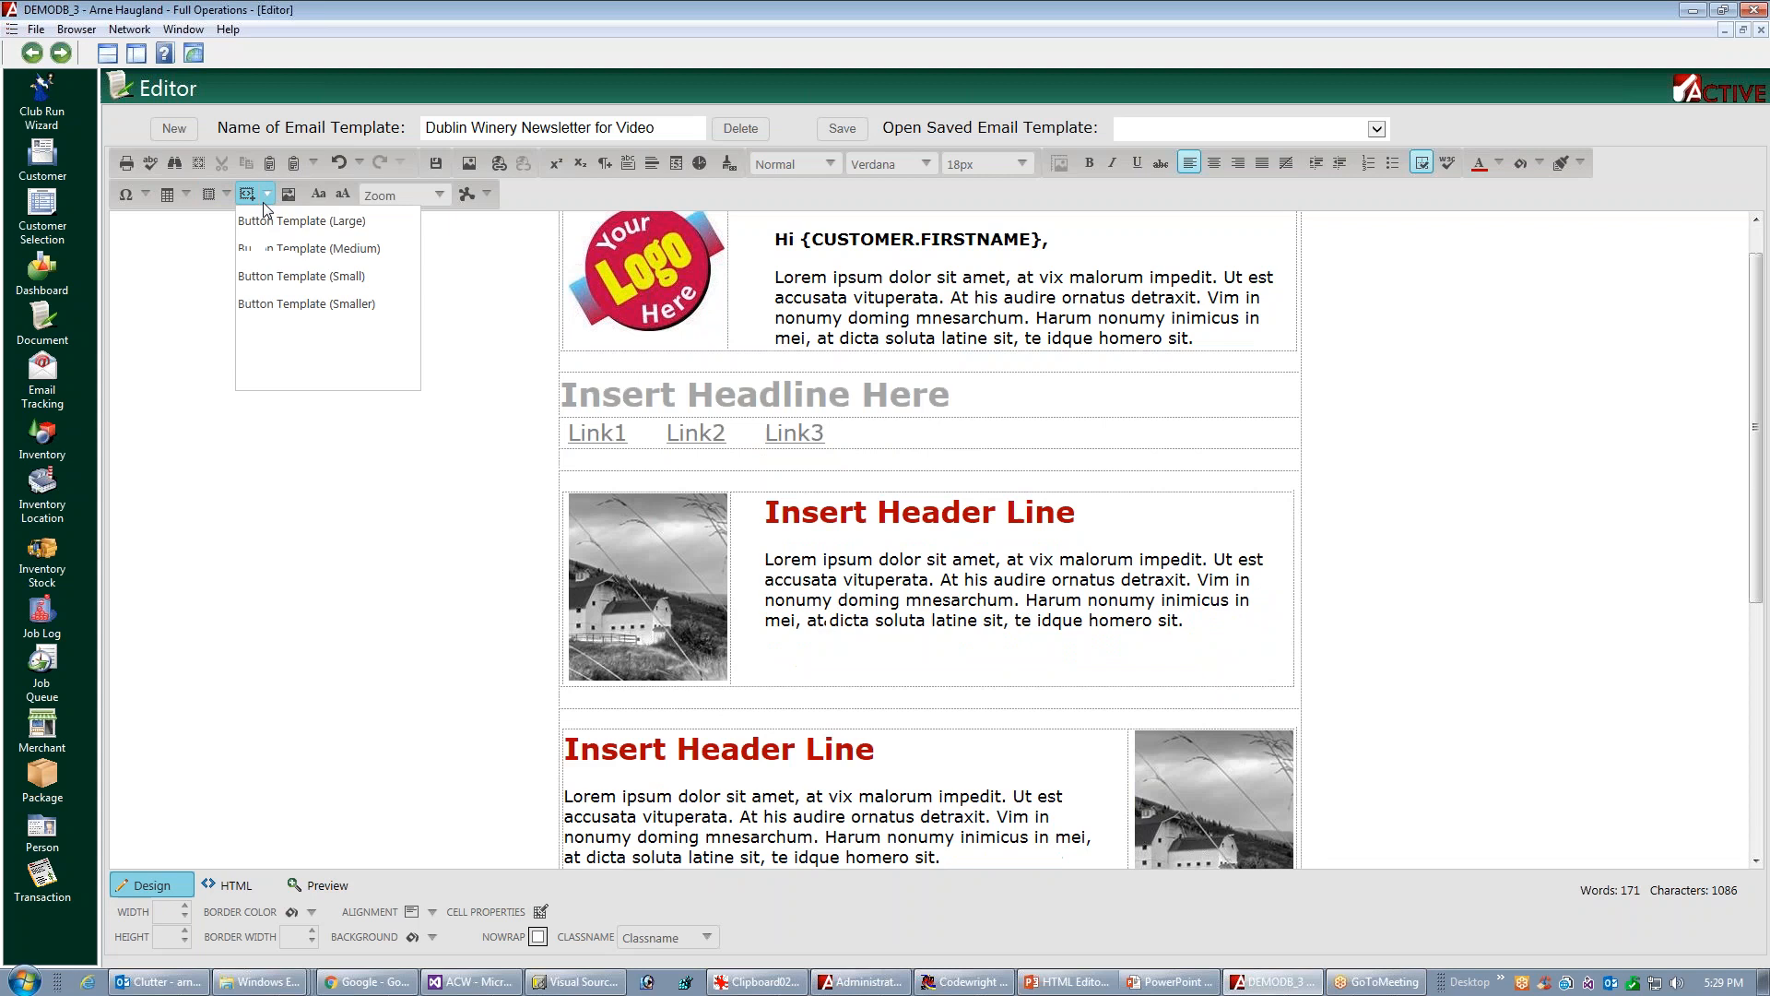
{"action": "left_click", "coordinate": [300, 279]}
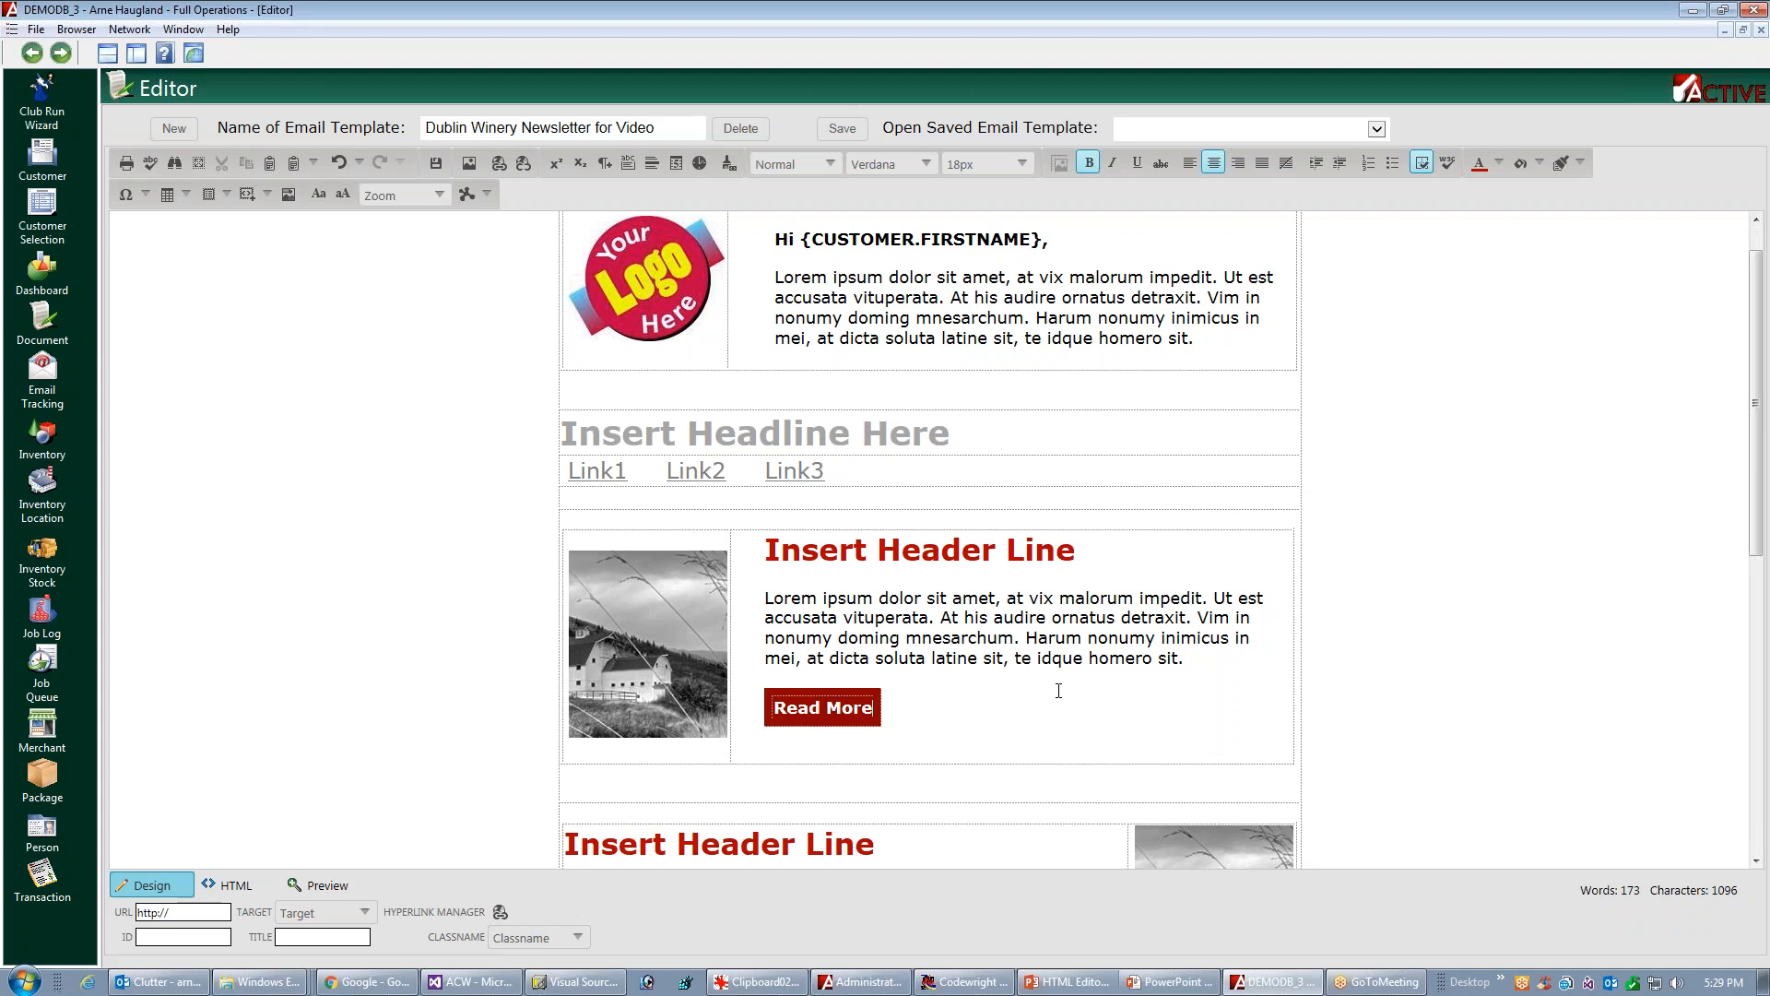
Insert the Button Template (Small) below the paragraph in the second article block
{"action": "scroll", "coordinate": [1756, 491], "scroll_direction": "down", "scroll_amount": 3}
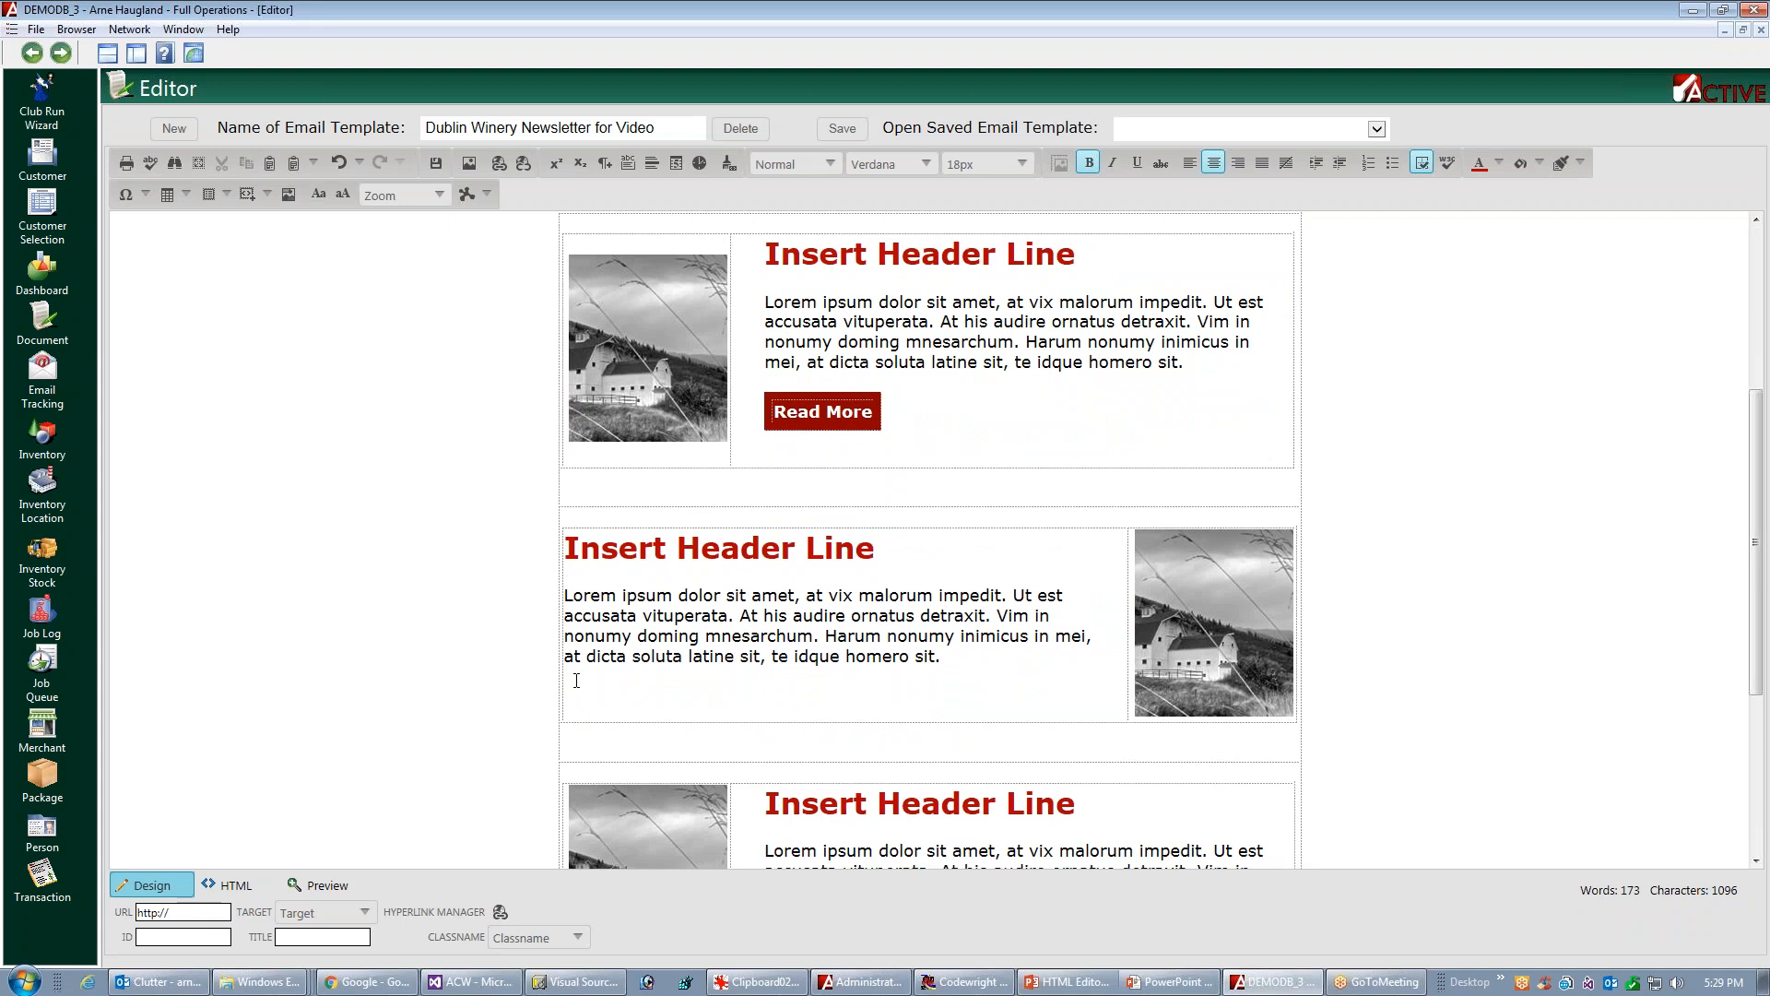
{"action": "left_click", "coordinate": [577, 680]}
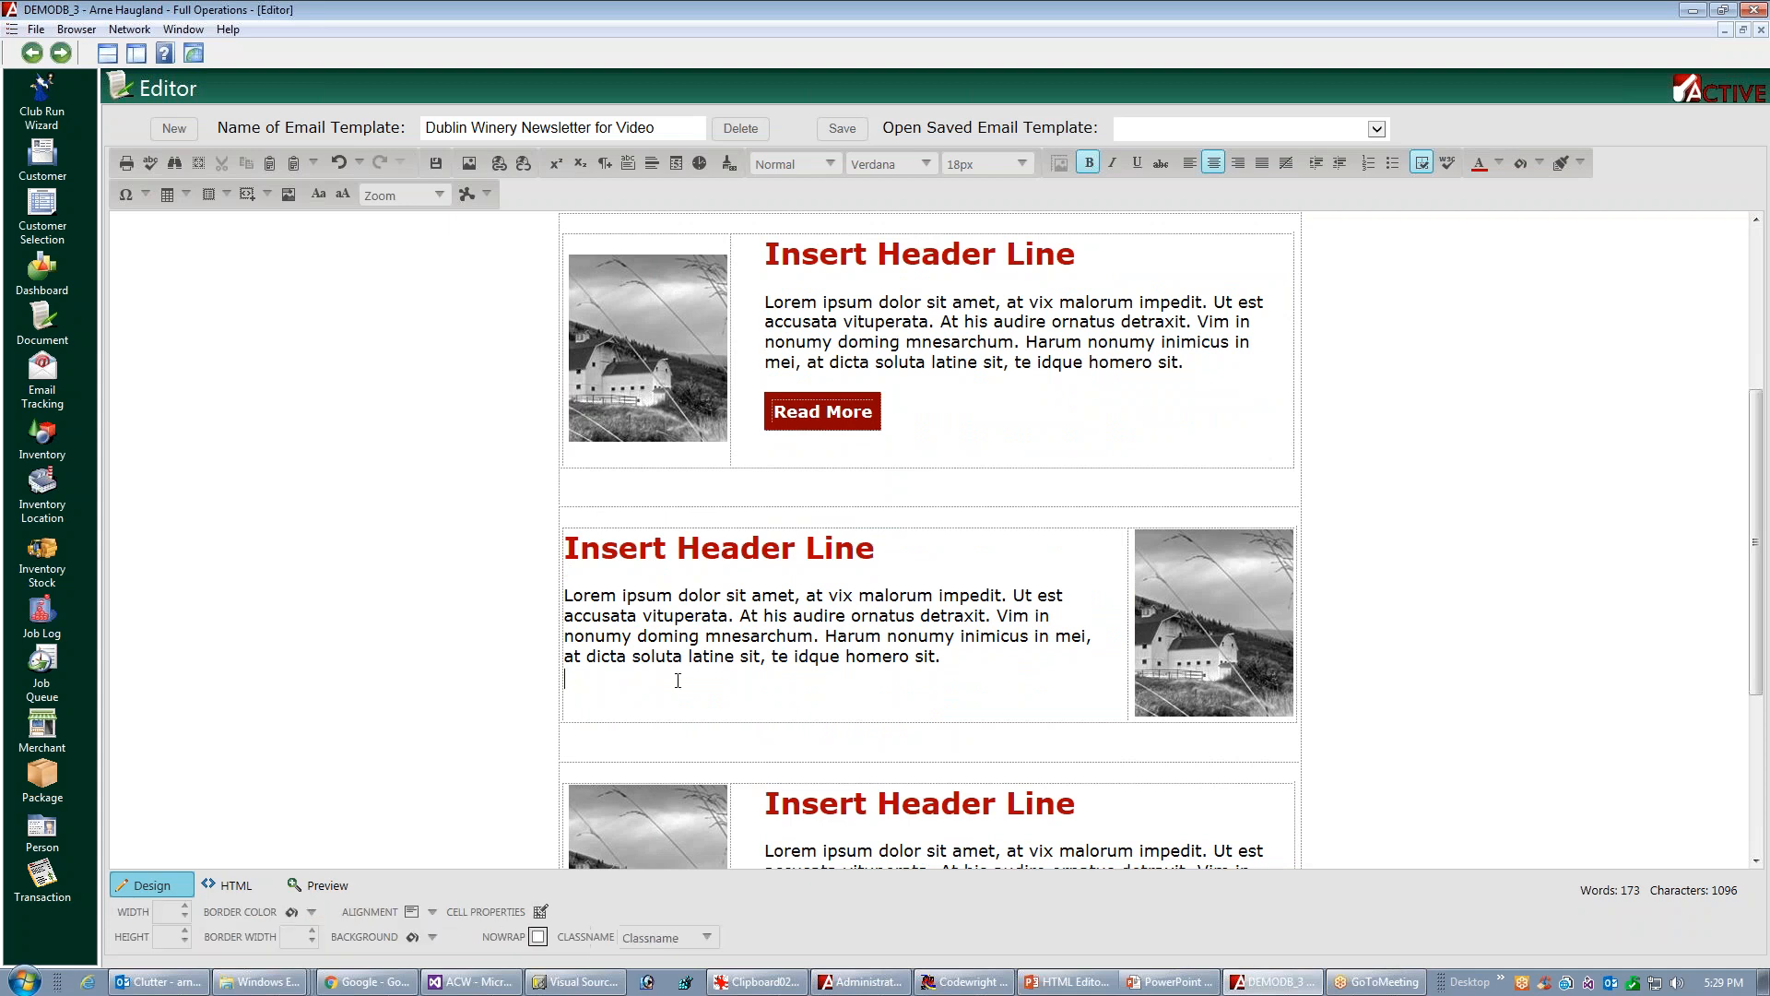
{"action": "left_click", "coordinate": [266, 193]}
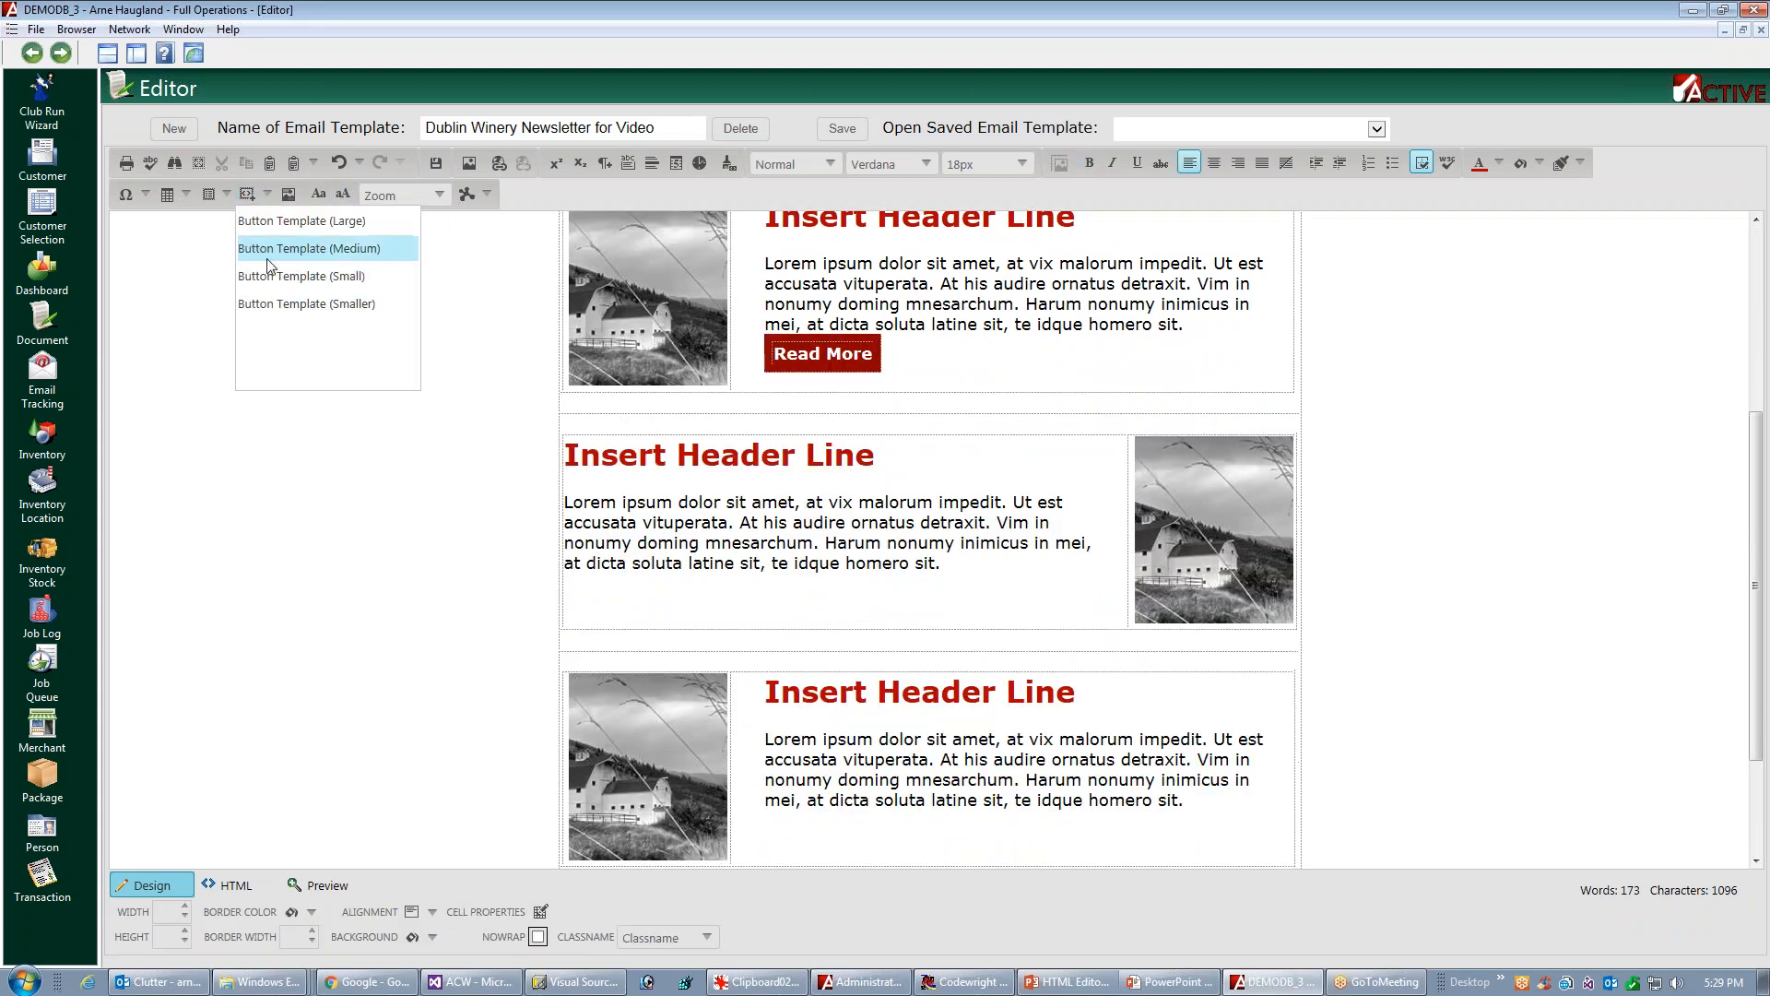
{"action": "left_click", "coordinate": [267, 259]}
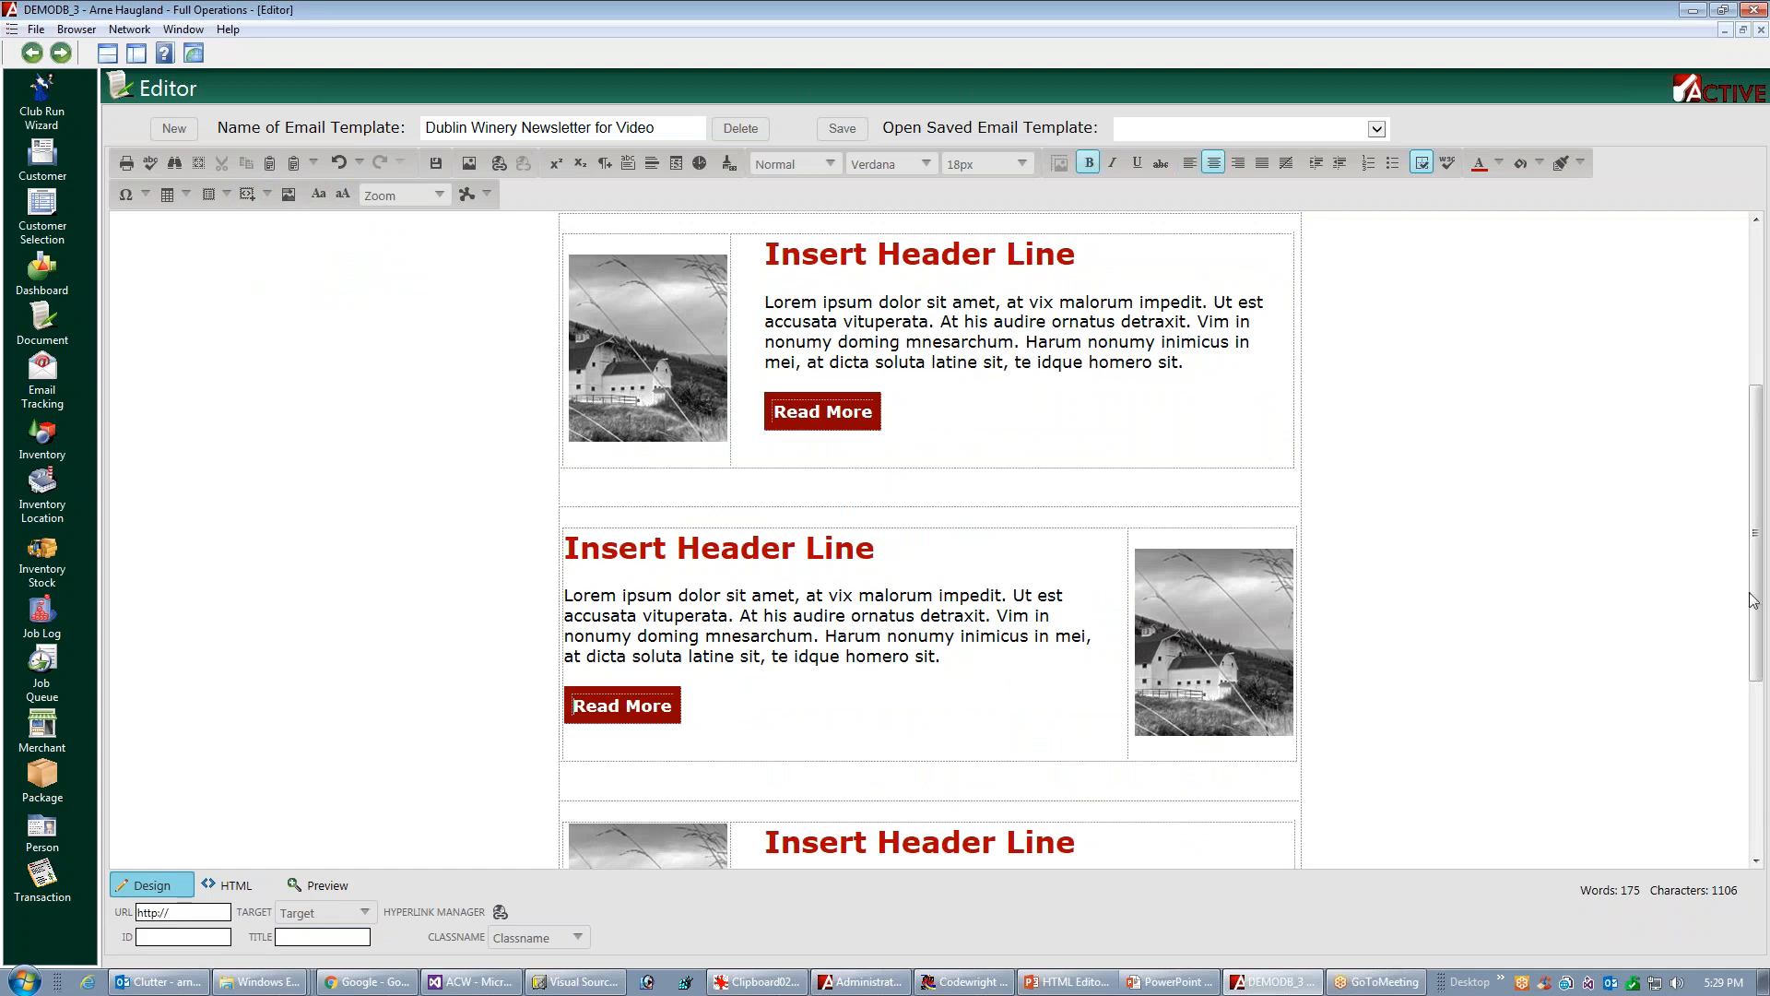
Insert the Button Template (Small) below the paragraph in the third article block
{"action": "left_click_drag", "start_coordinate": [1756, 599], "coordinate": [1733, 747]}
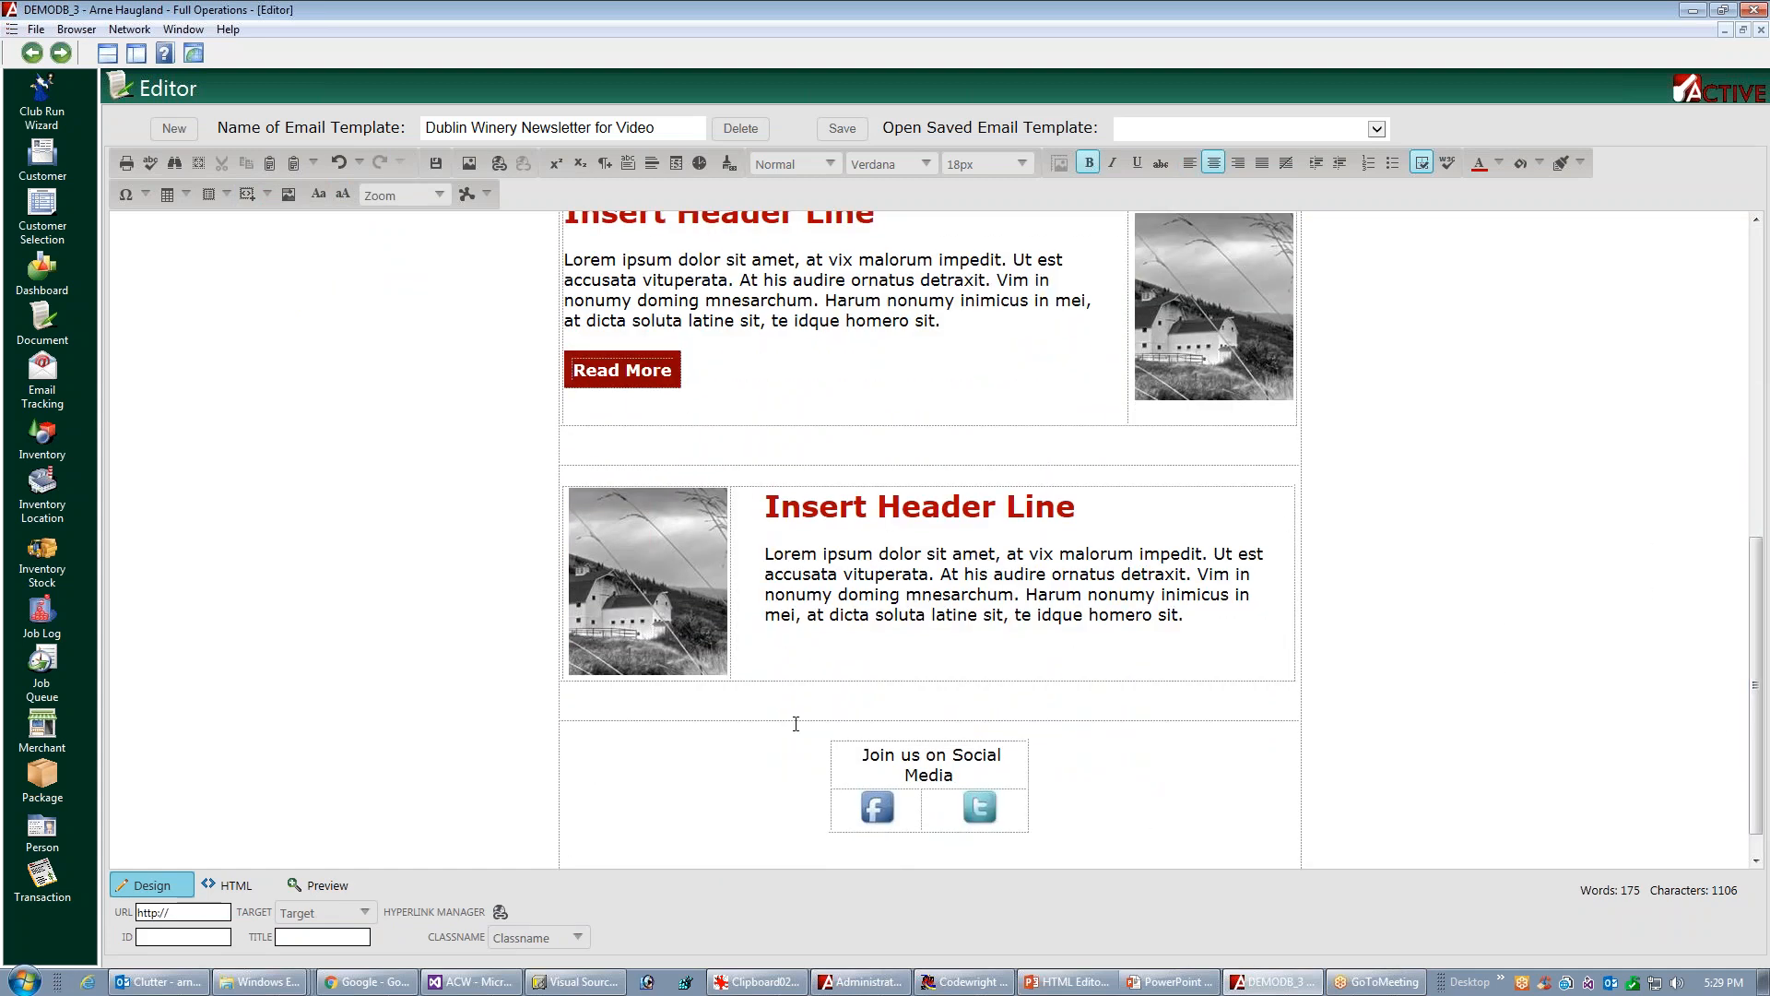
{"action": "left_click", "coordinate": [856, 637]}
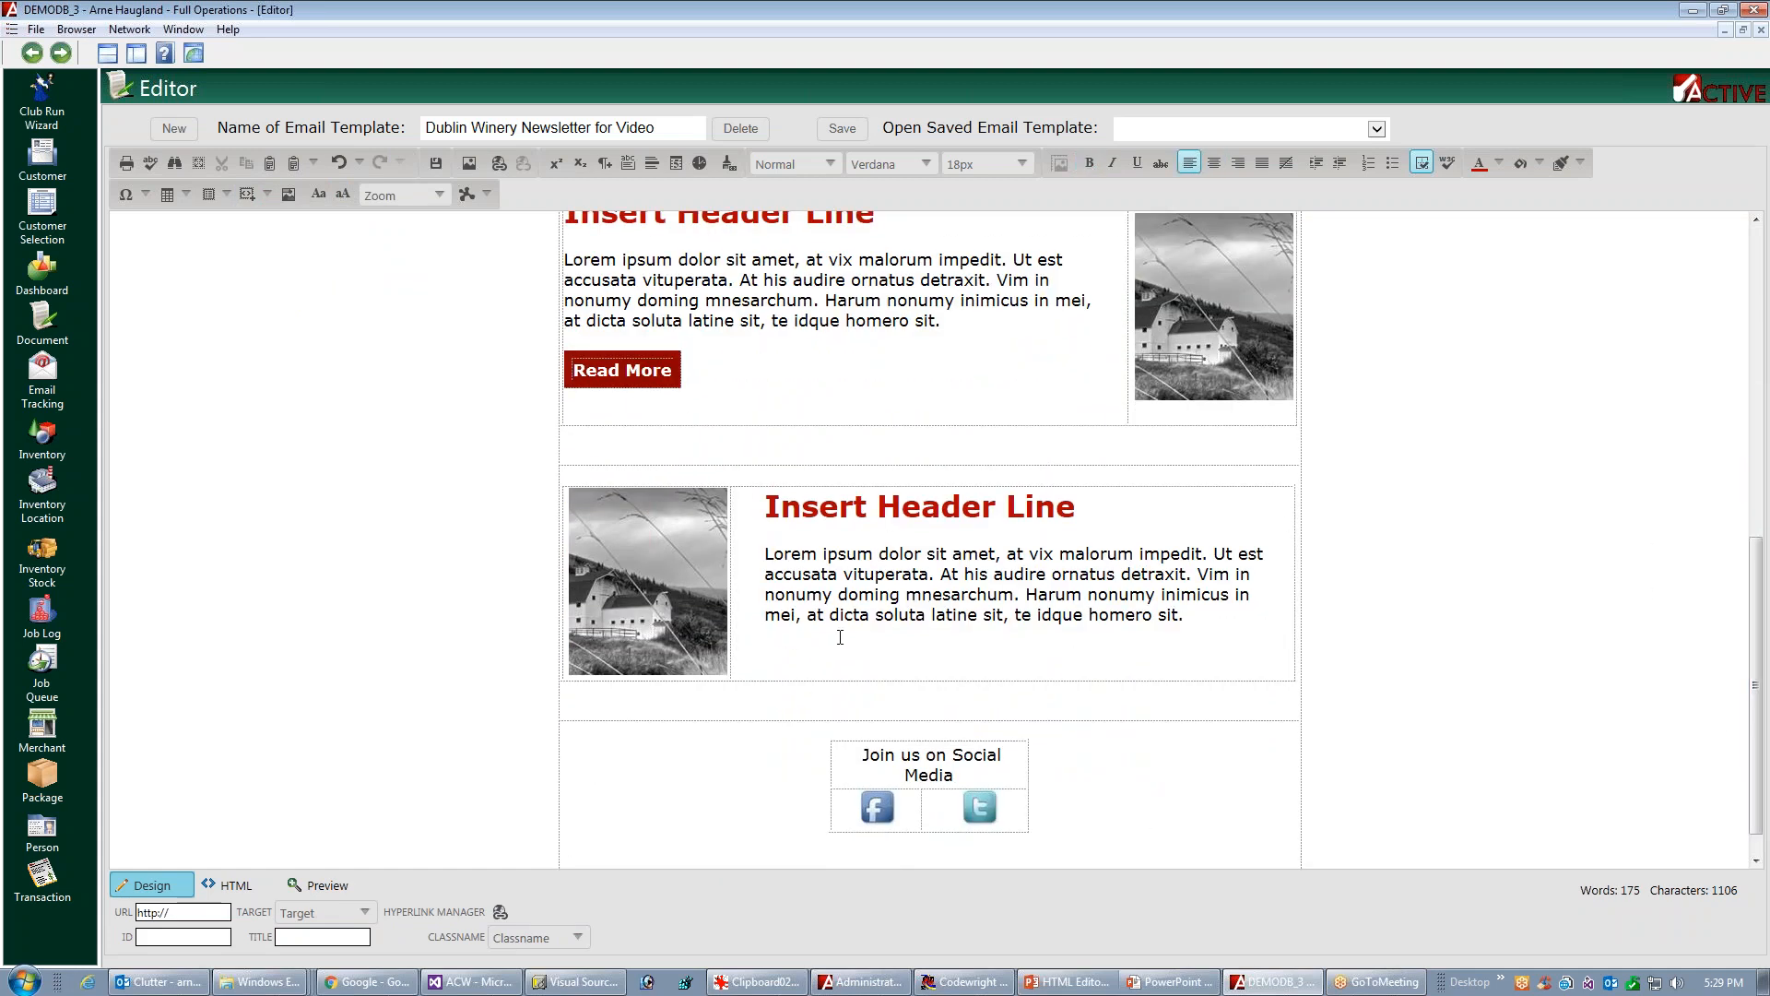
{"action": "left_click", "coordinate": [269, 196]}
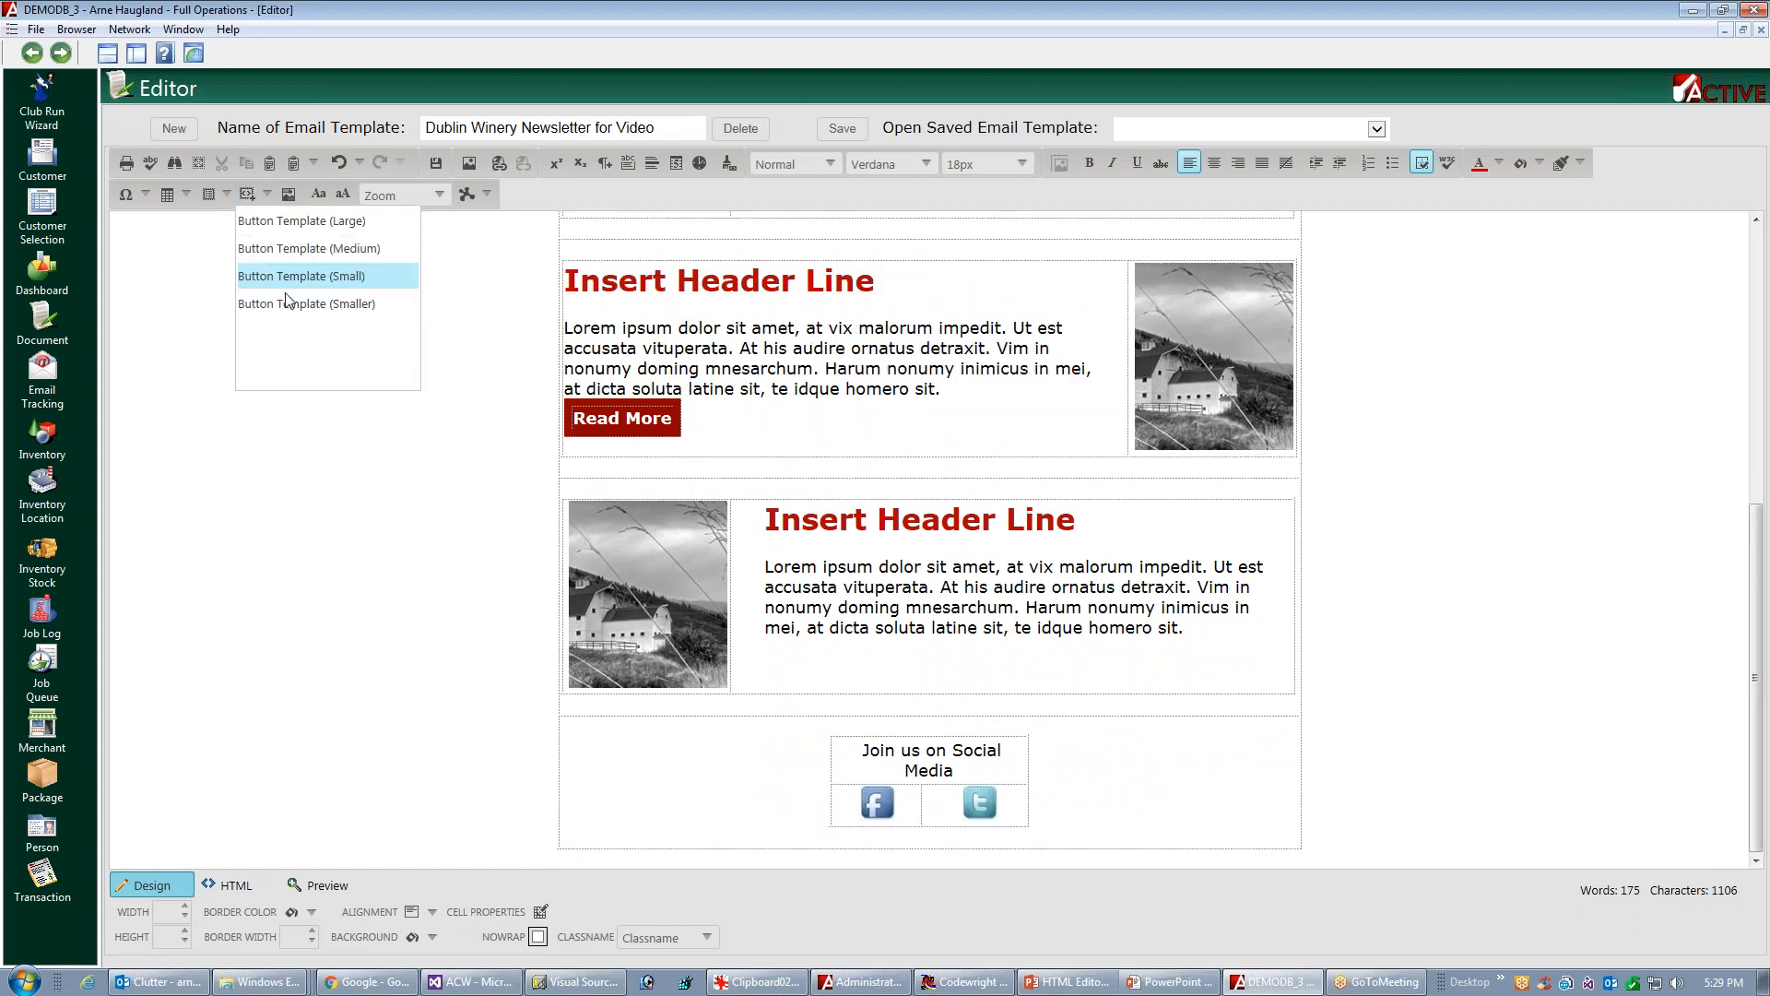
{"action": "left_click", "coordinate": [290, 277]}
{"action": "left_click", "coordinate": [853, 270]}
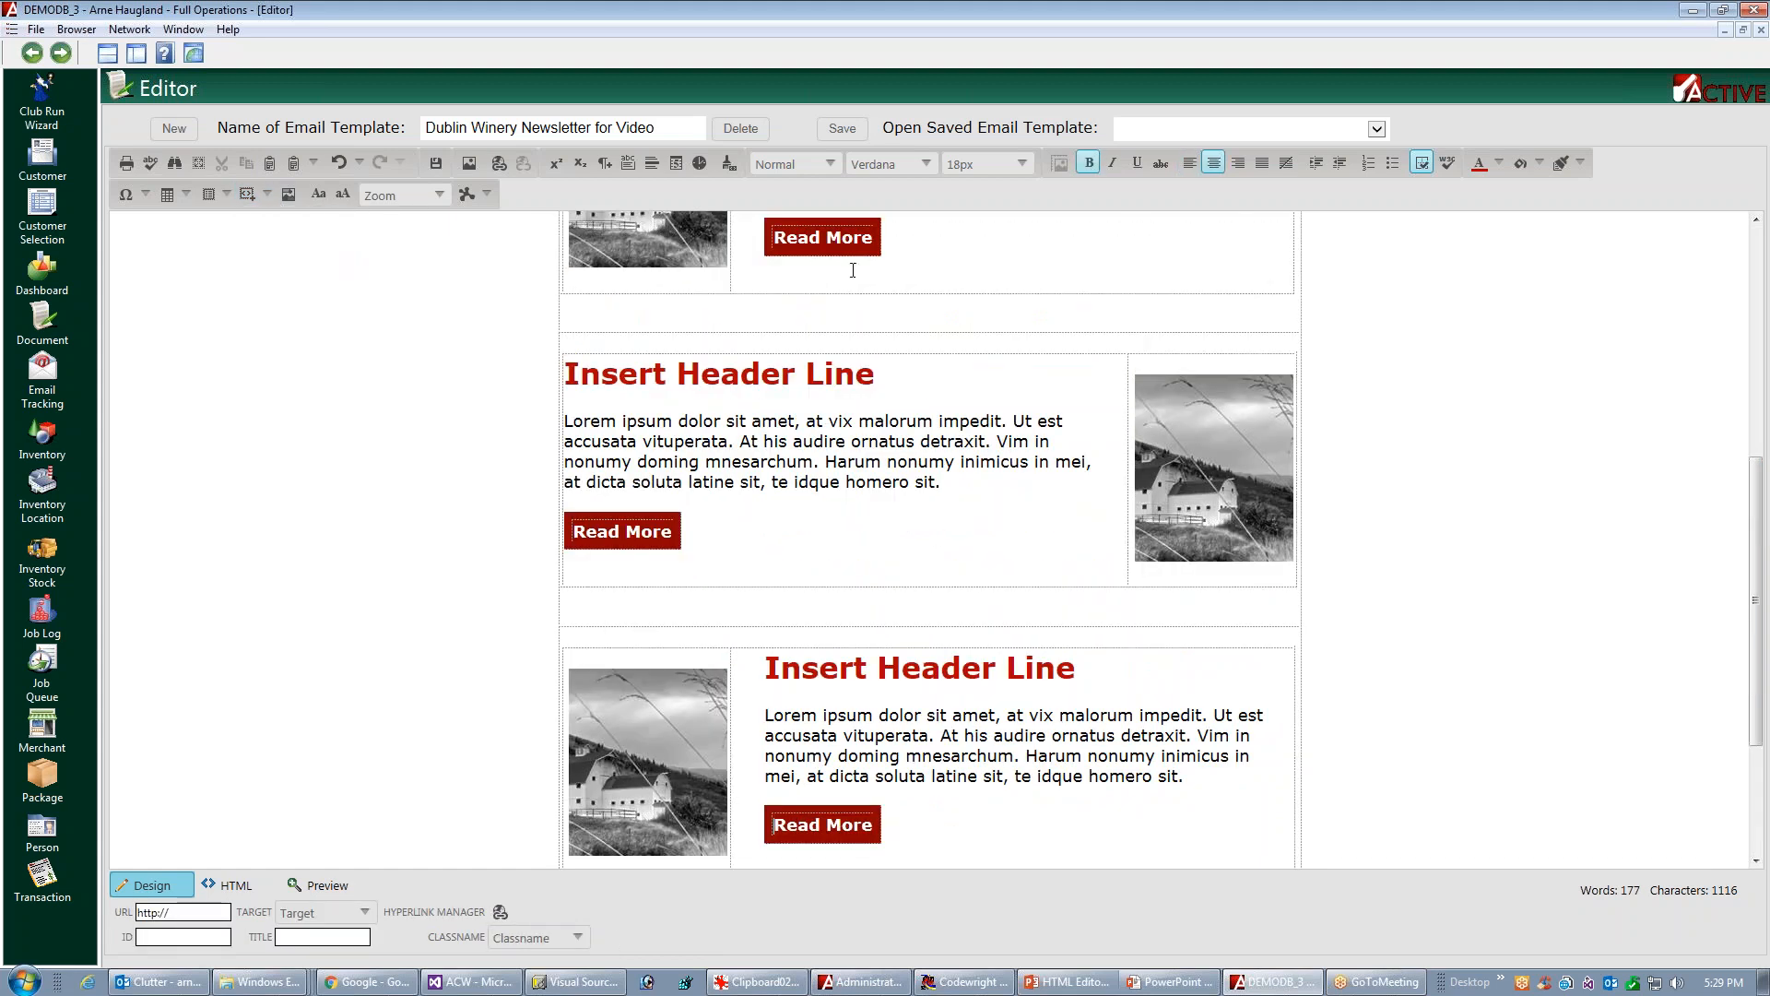
{"action": "left_click_drag", "start_coordinate": [1757, 541], "coordinate": [1766, 327]}
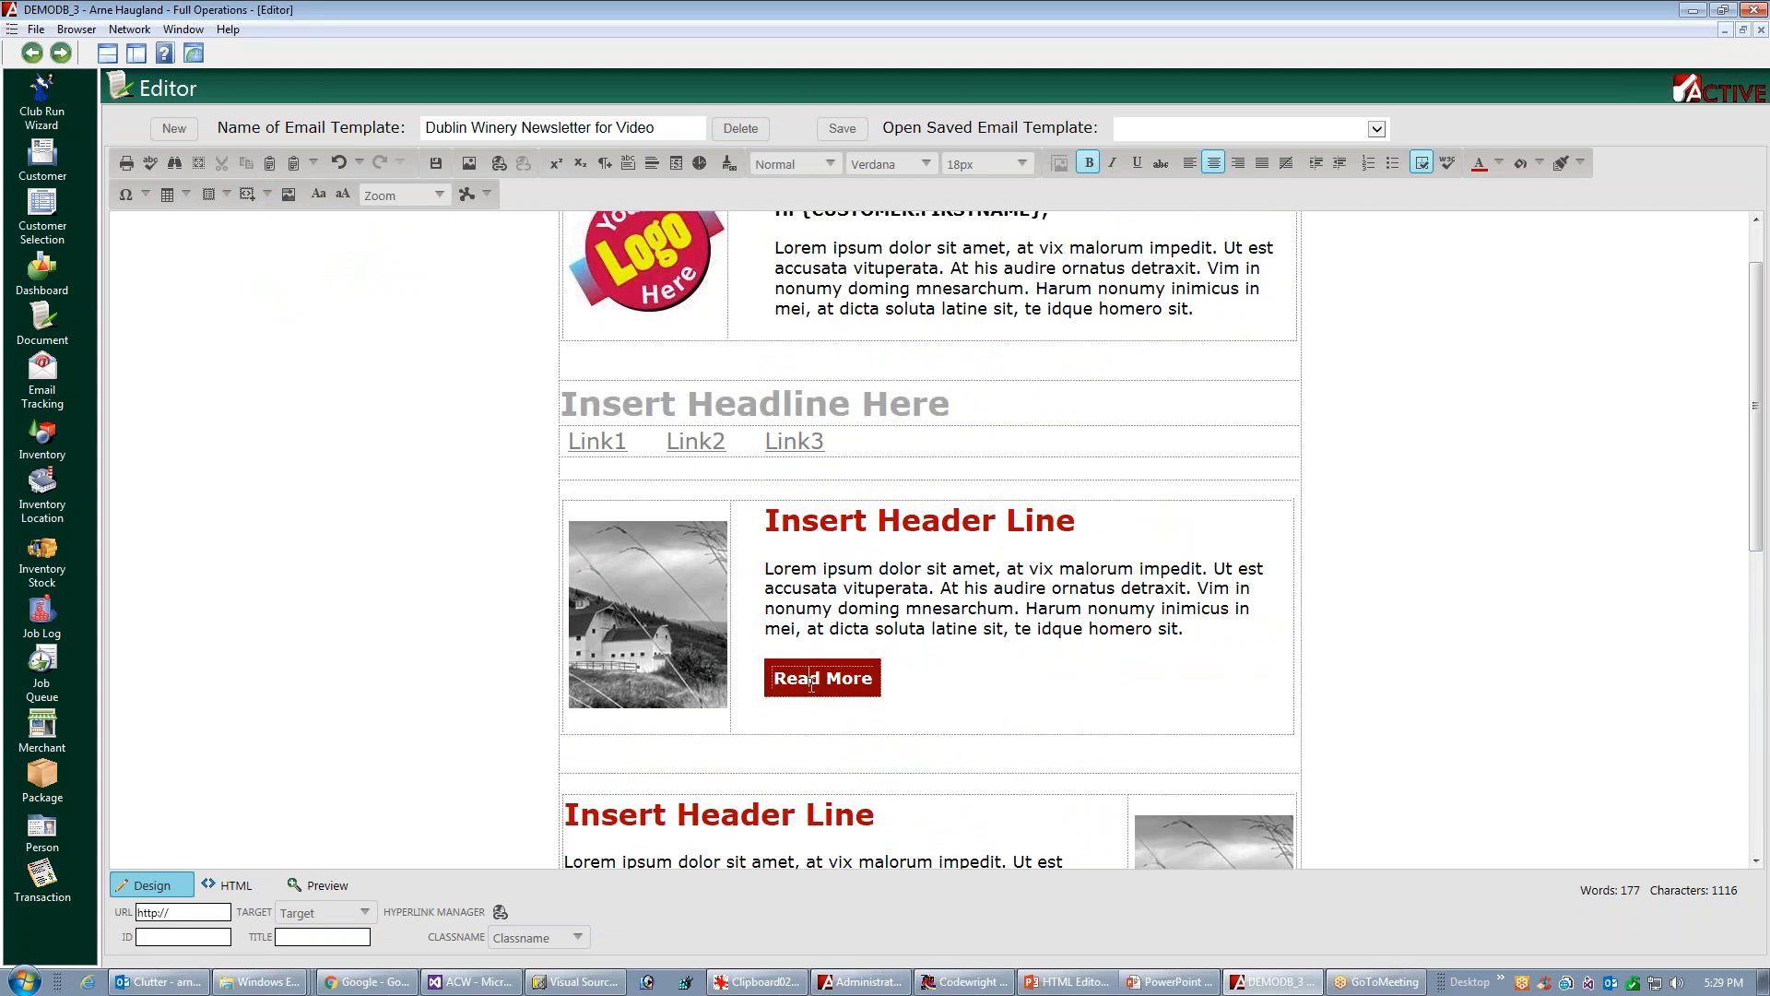
{"action": "left_click", "coordinate": [497, 166]}
{"action": "left_click", "coordinate": [983, 443]}
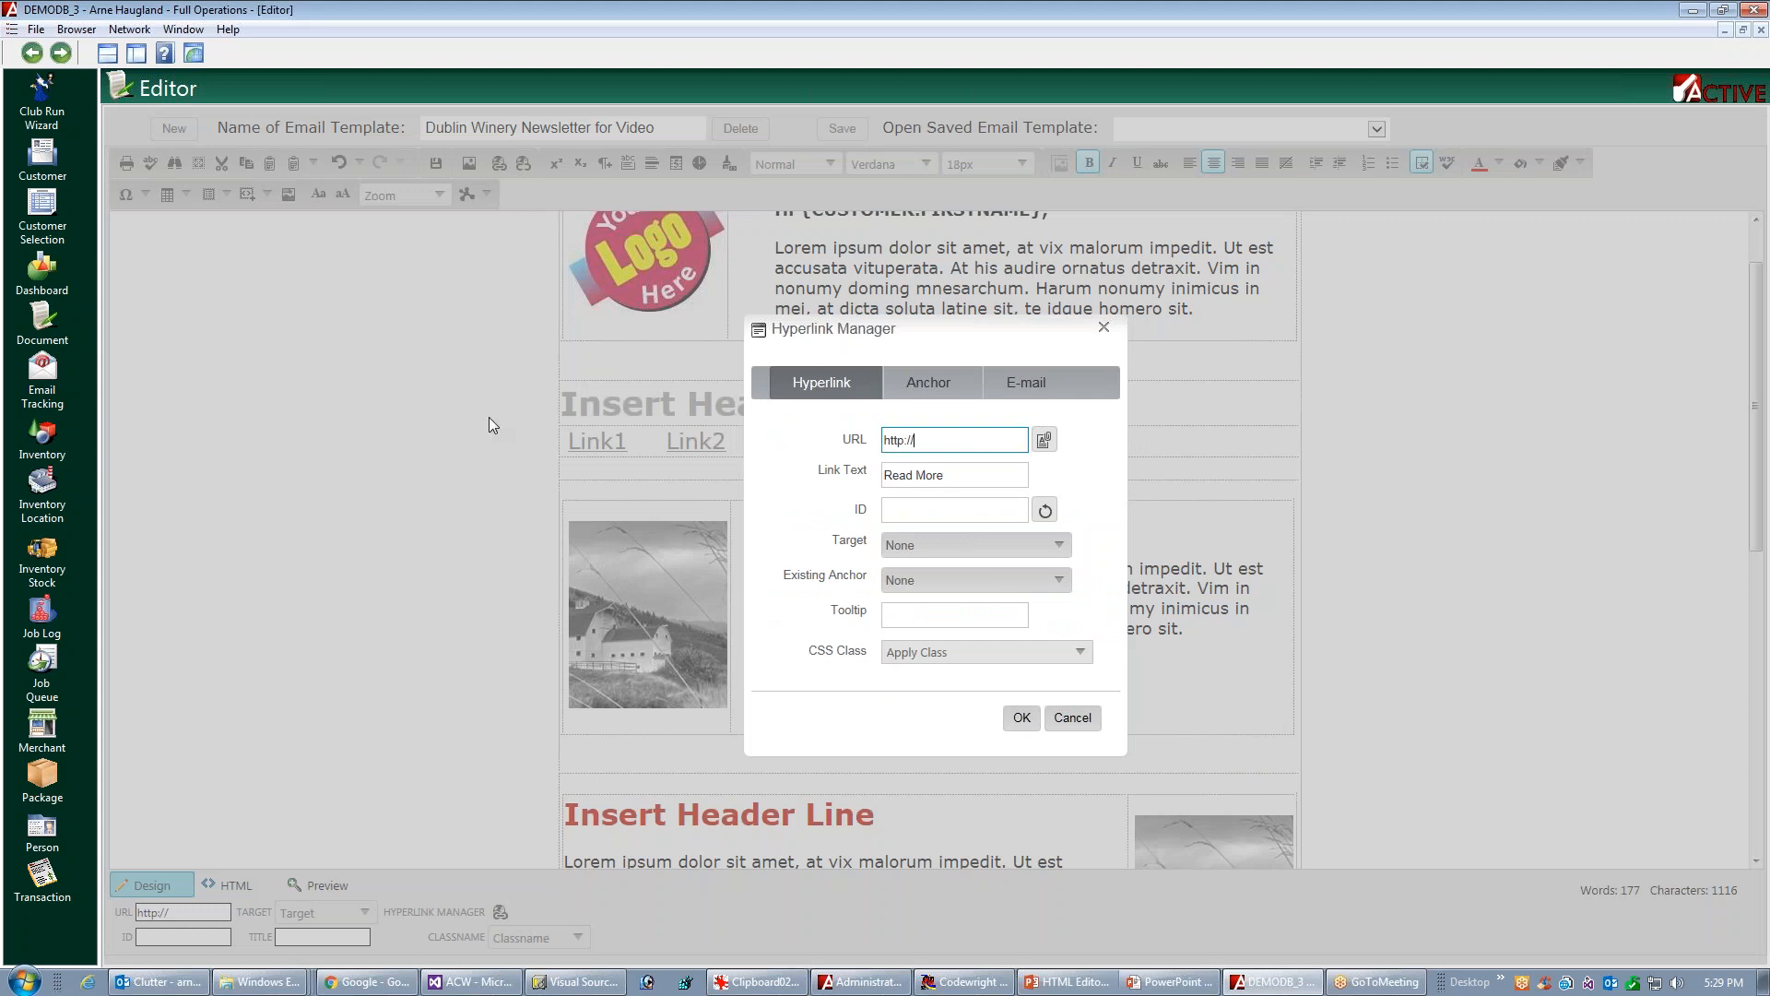
{"action": "type", "text": "abc.com"}
{"action": "left_click", "coordinate": [1014, 720]}
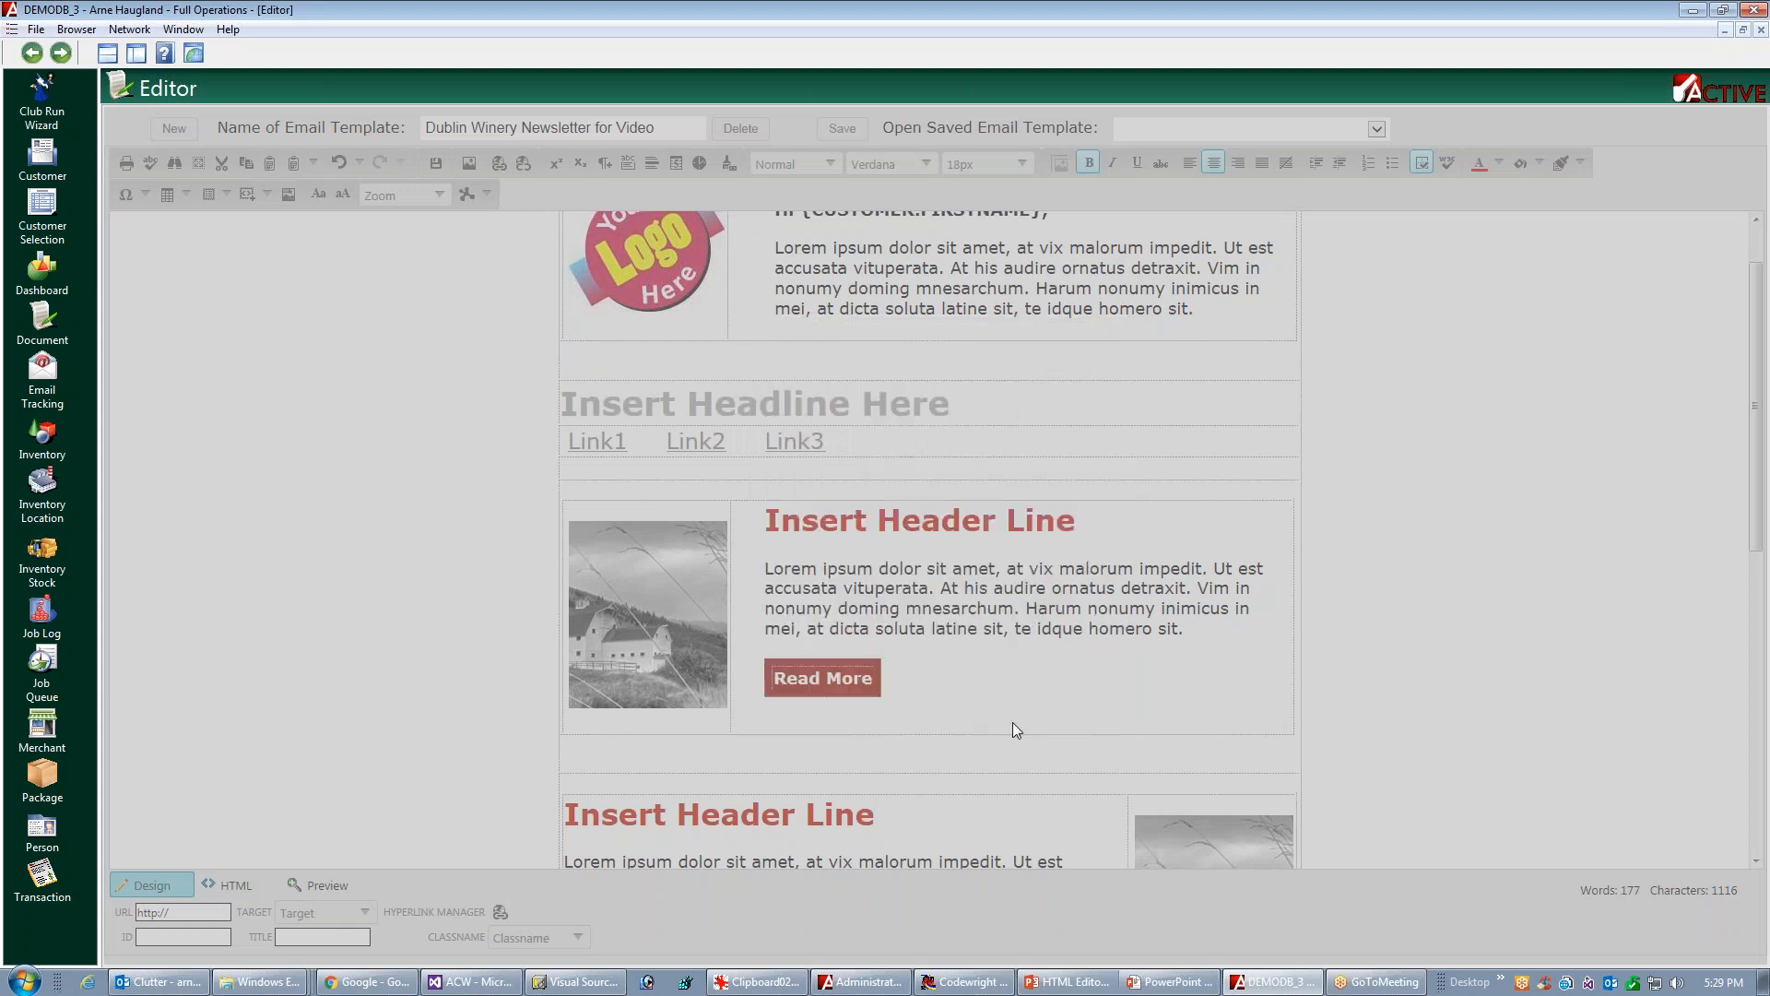
Set the background of the first article block's "Read More" button to the custom red #b10101
{"action": "left_click", "coordinate": [863, 662]}
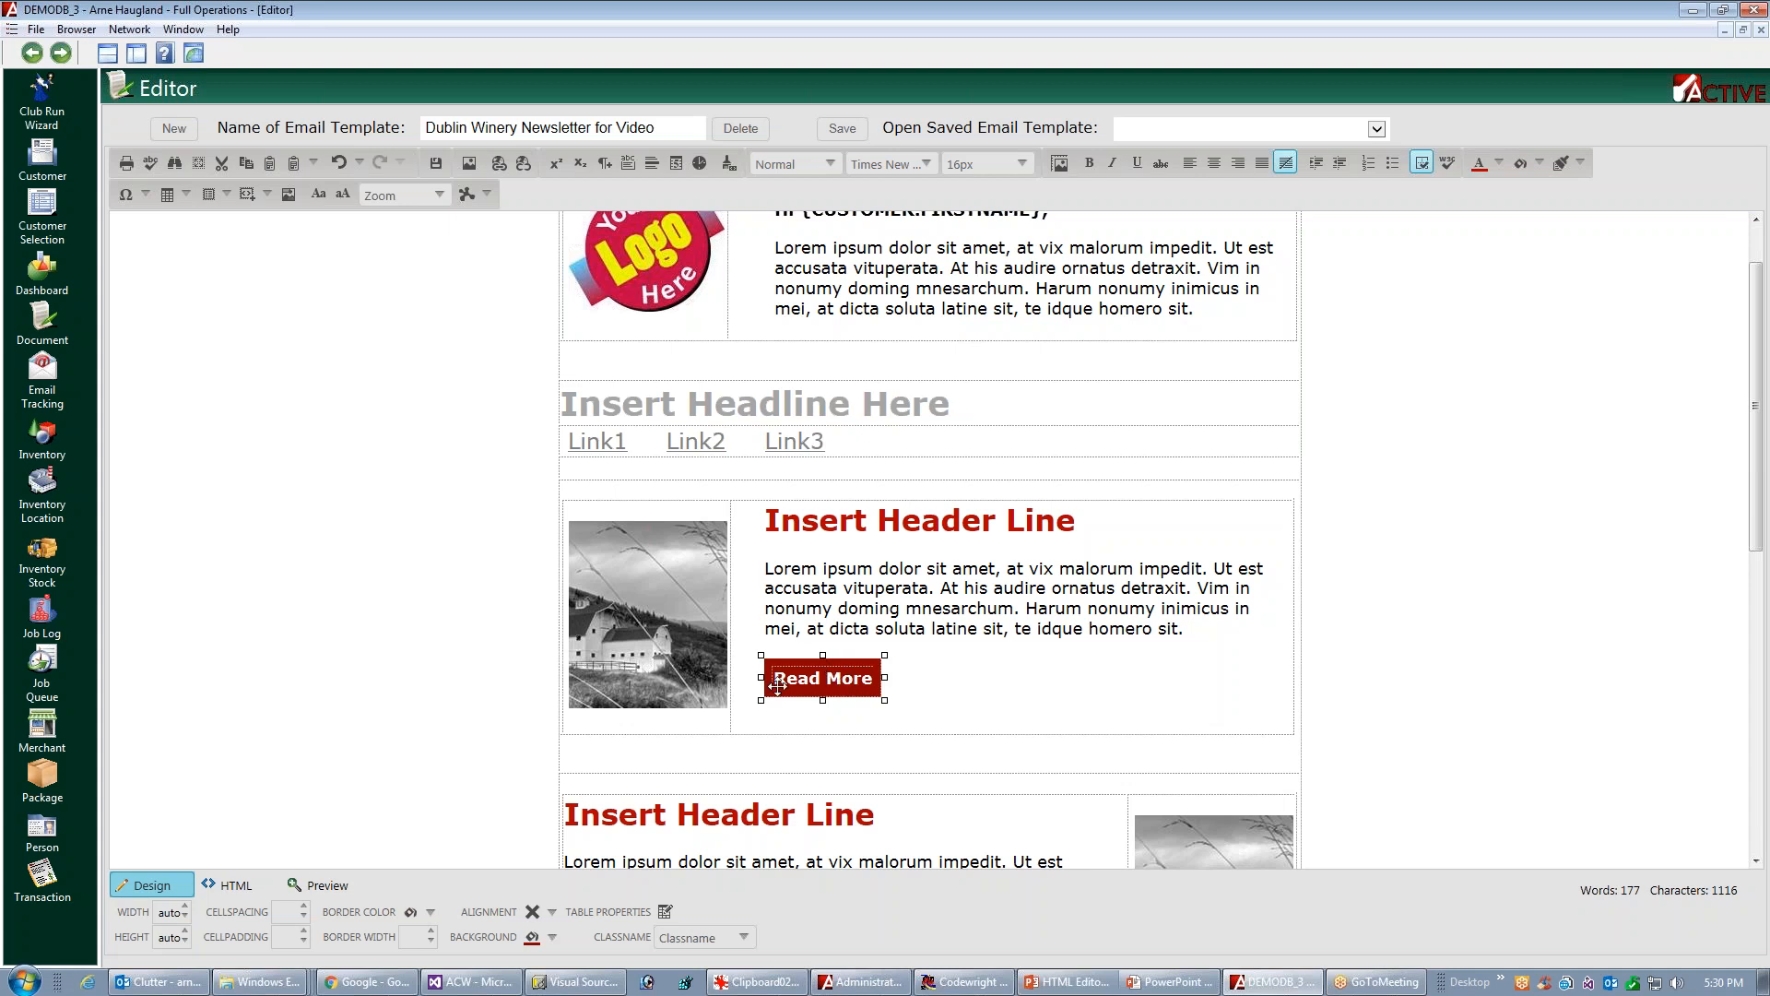
{"action": "left_click", "coordinate": [552, 938]}
{"action": "left_click", "coordinate": [536, 832]}
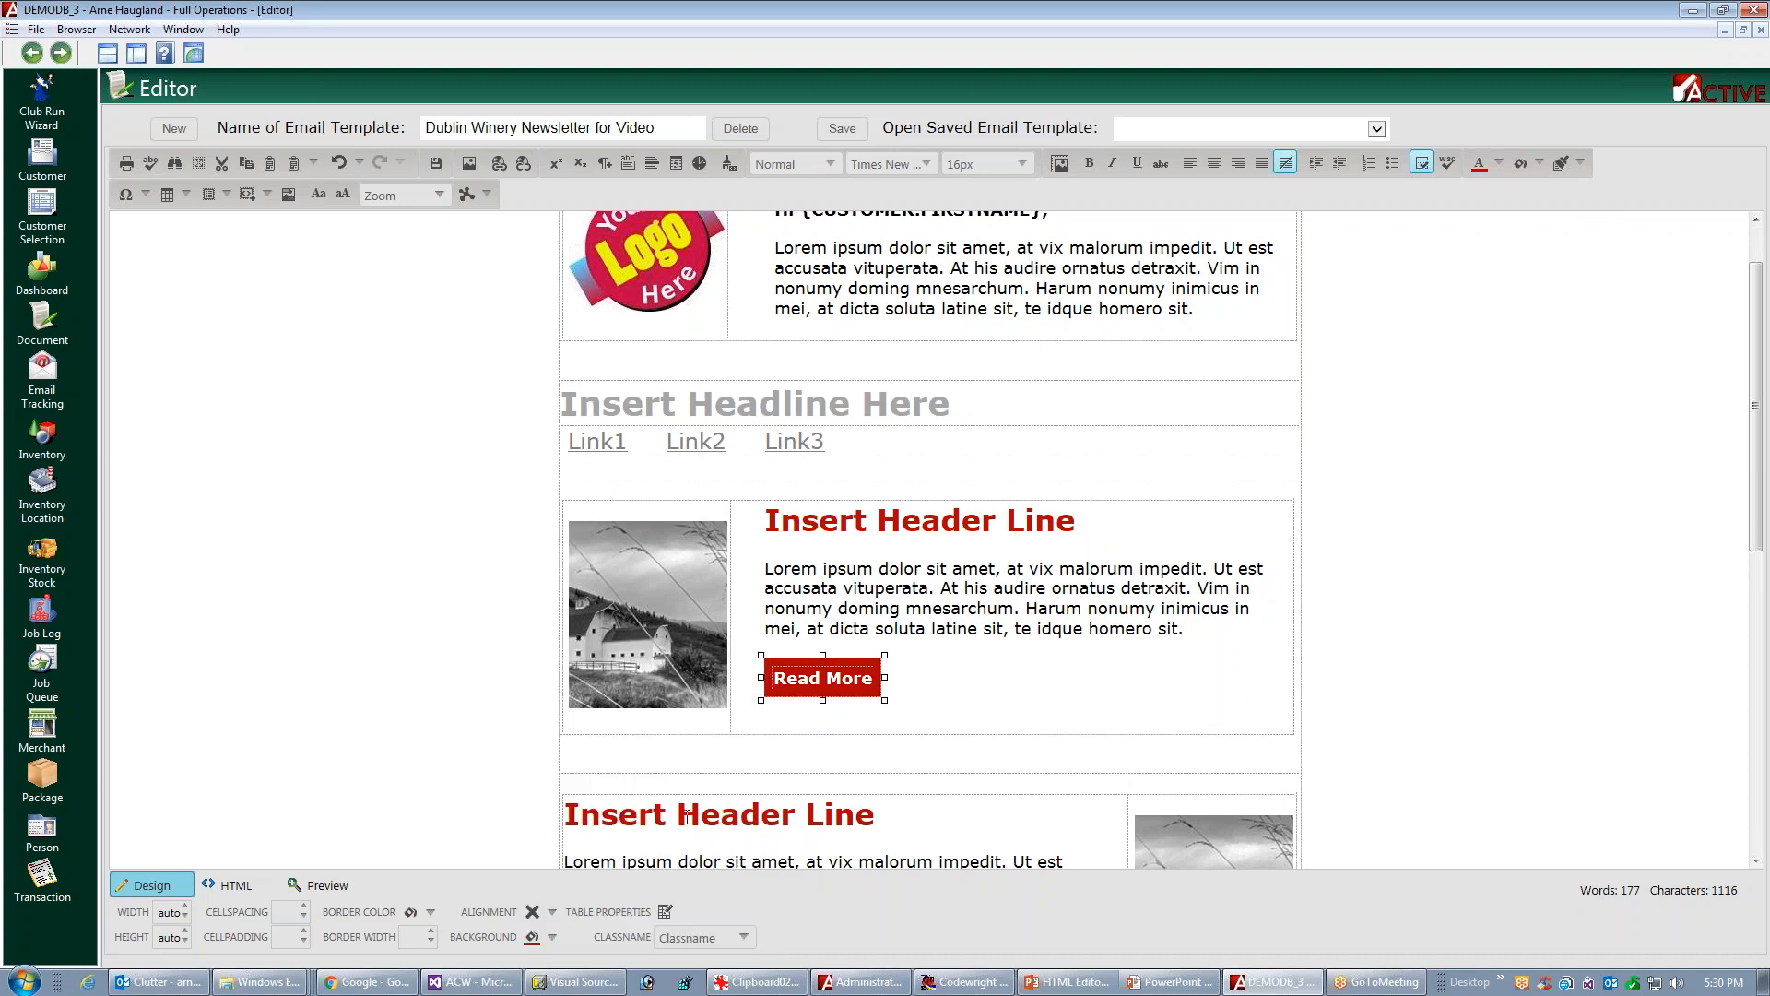
{"action": "left_click", "coordinate": [1088, 725]}
{"action": "left_click", "coordinate": [1263, 724]}
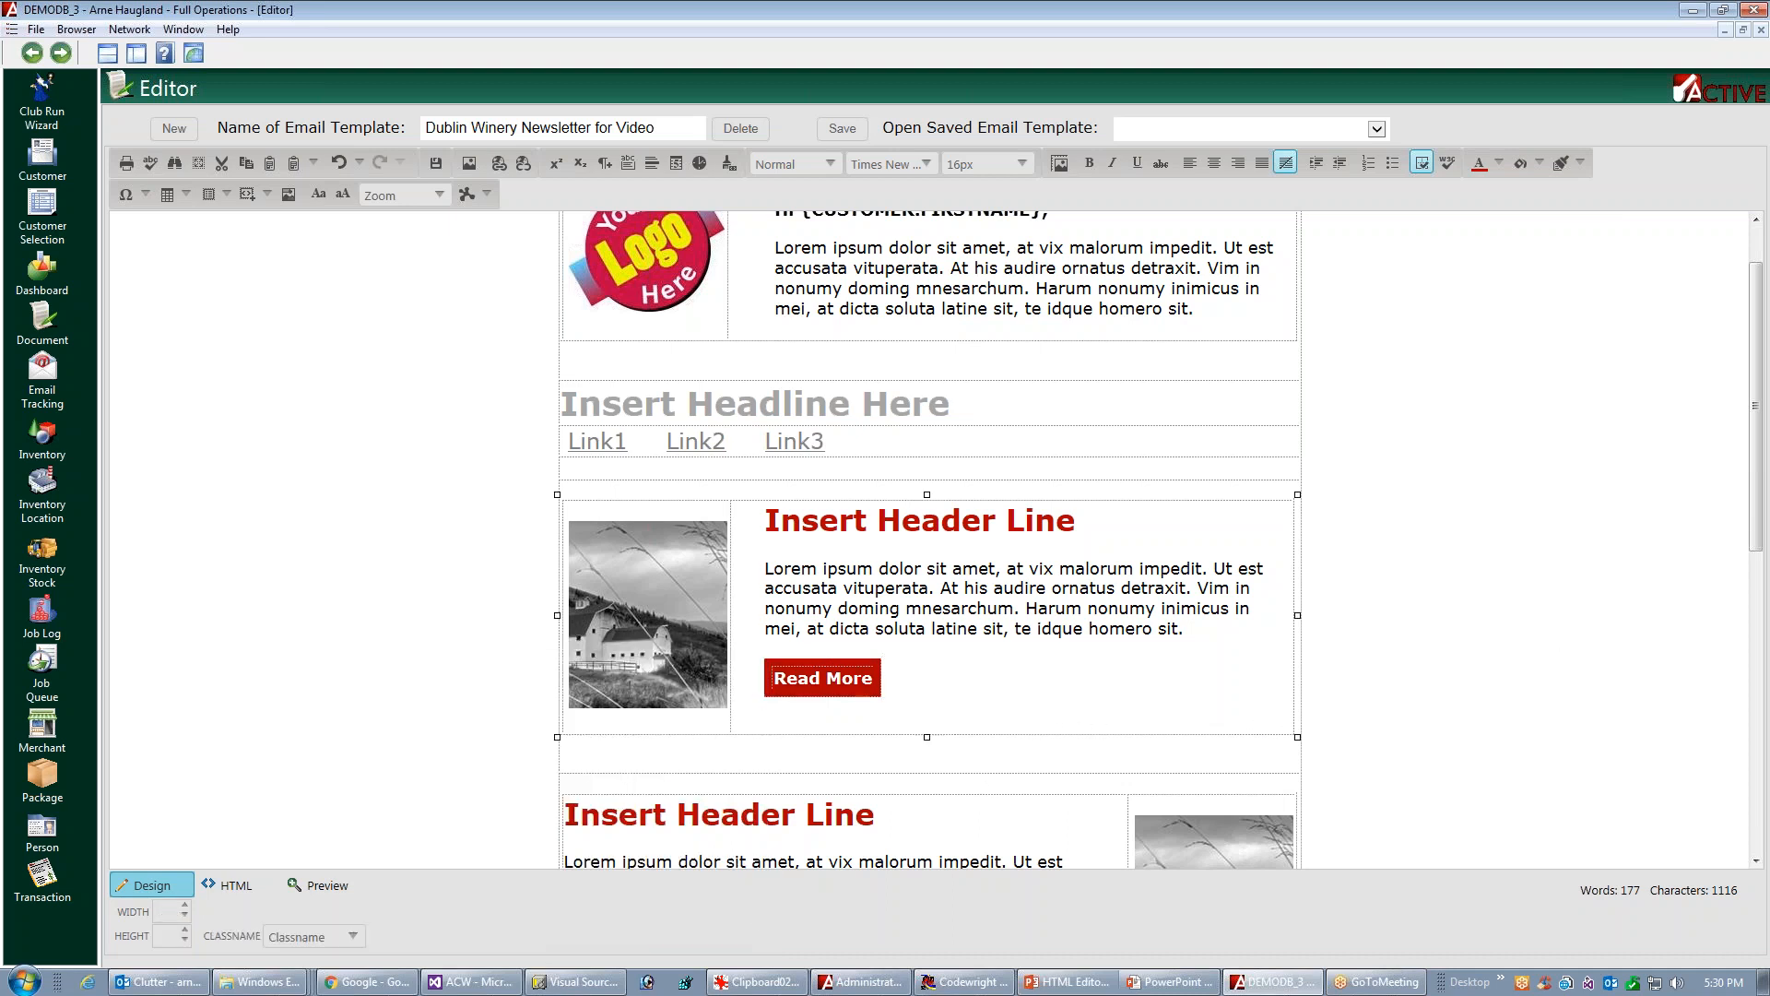
Give the second article block's "Read More" button the custom red #b10101 background
{"action": "left_click_drag", "start_coordinate": [1758, 539], "coordinate": [1757, 648]}
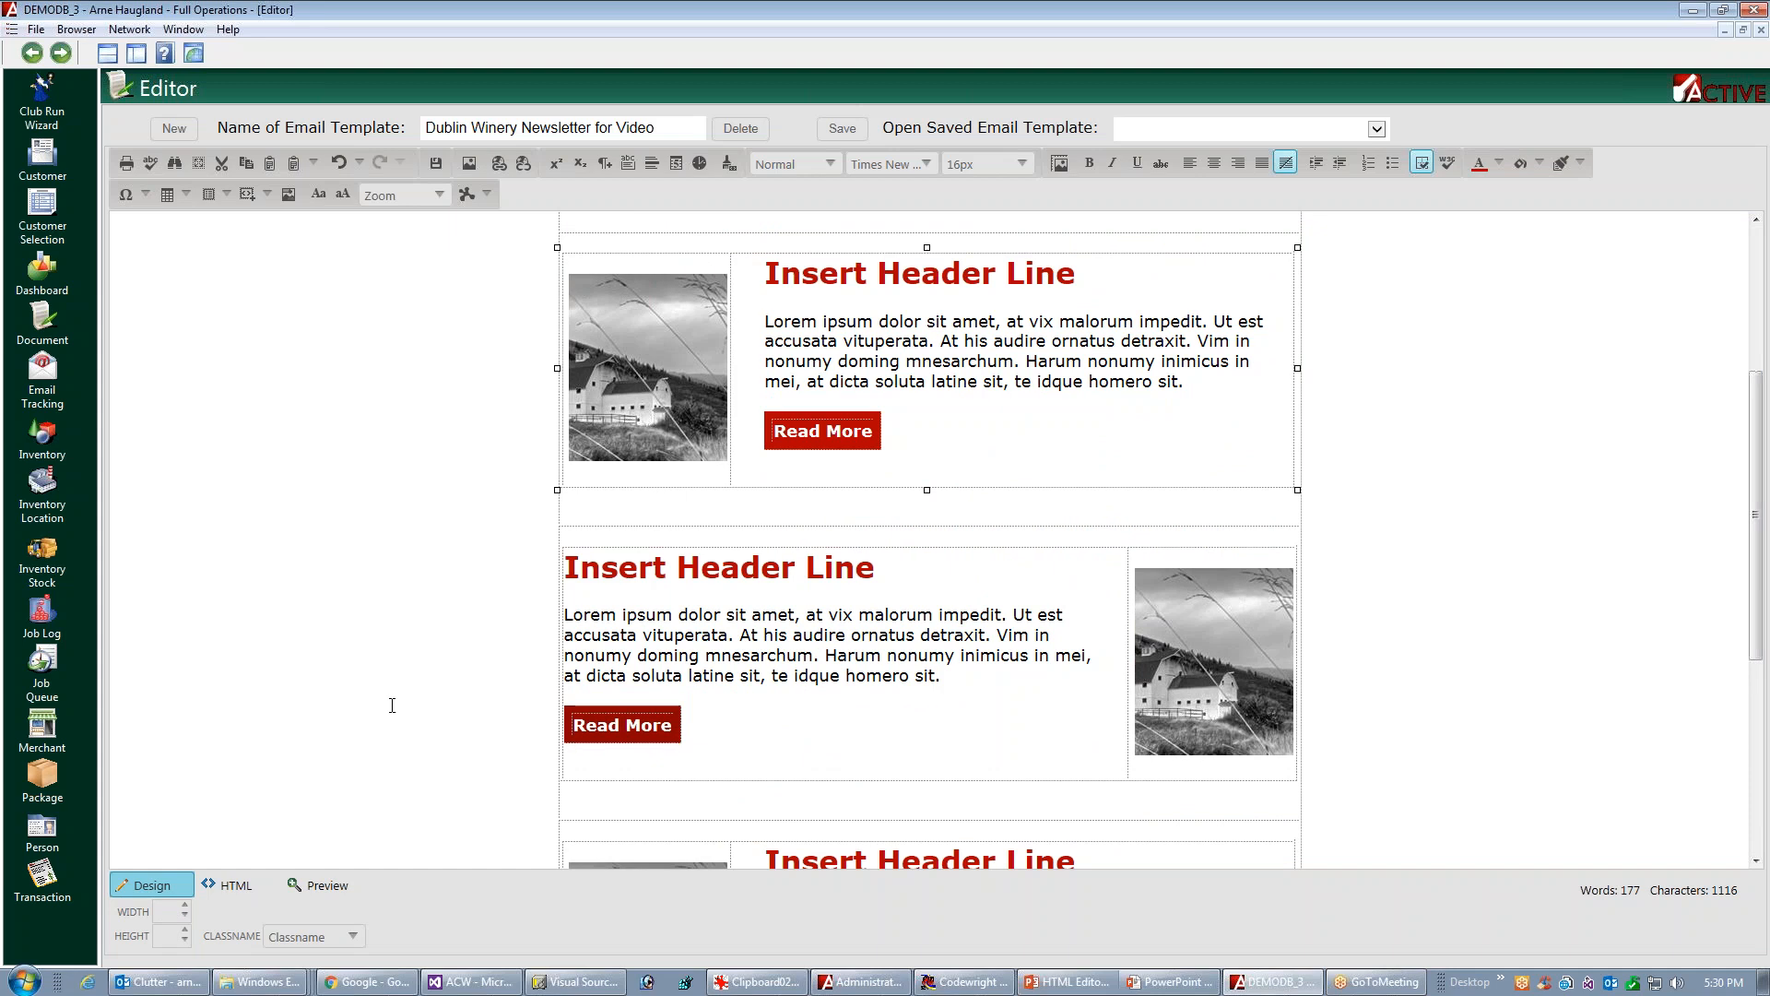
{"action": "left_click", "coordinate": [670, 721]}
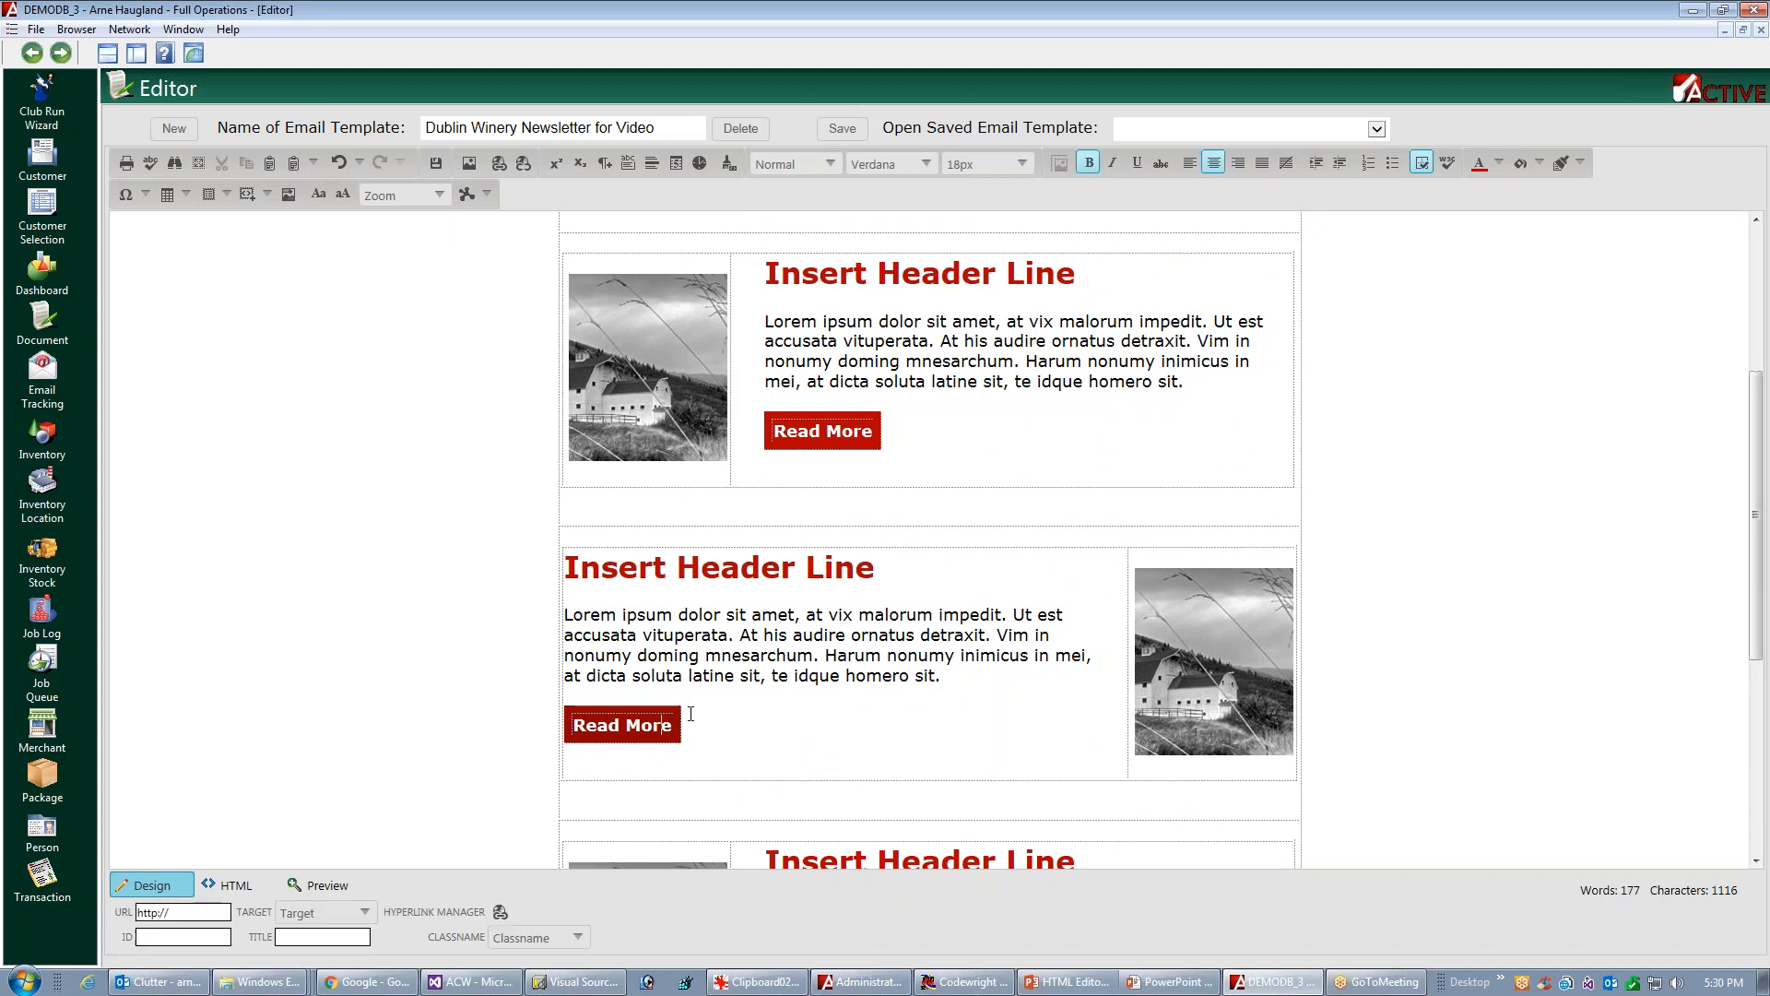
{"action": "left_click", "coordinate": [682, 729]}
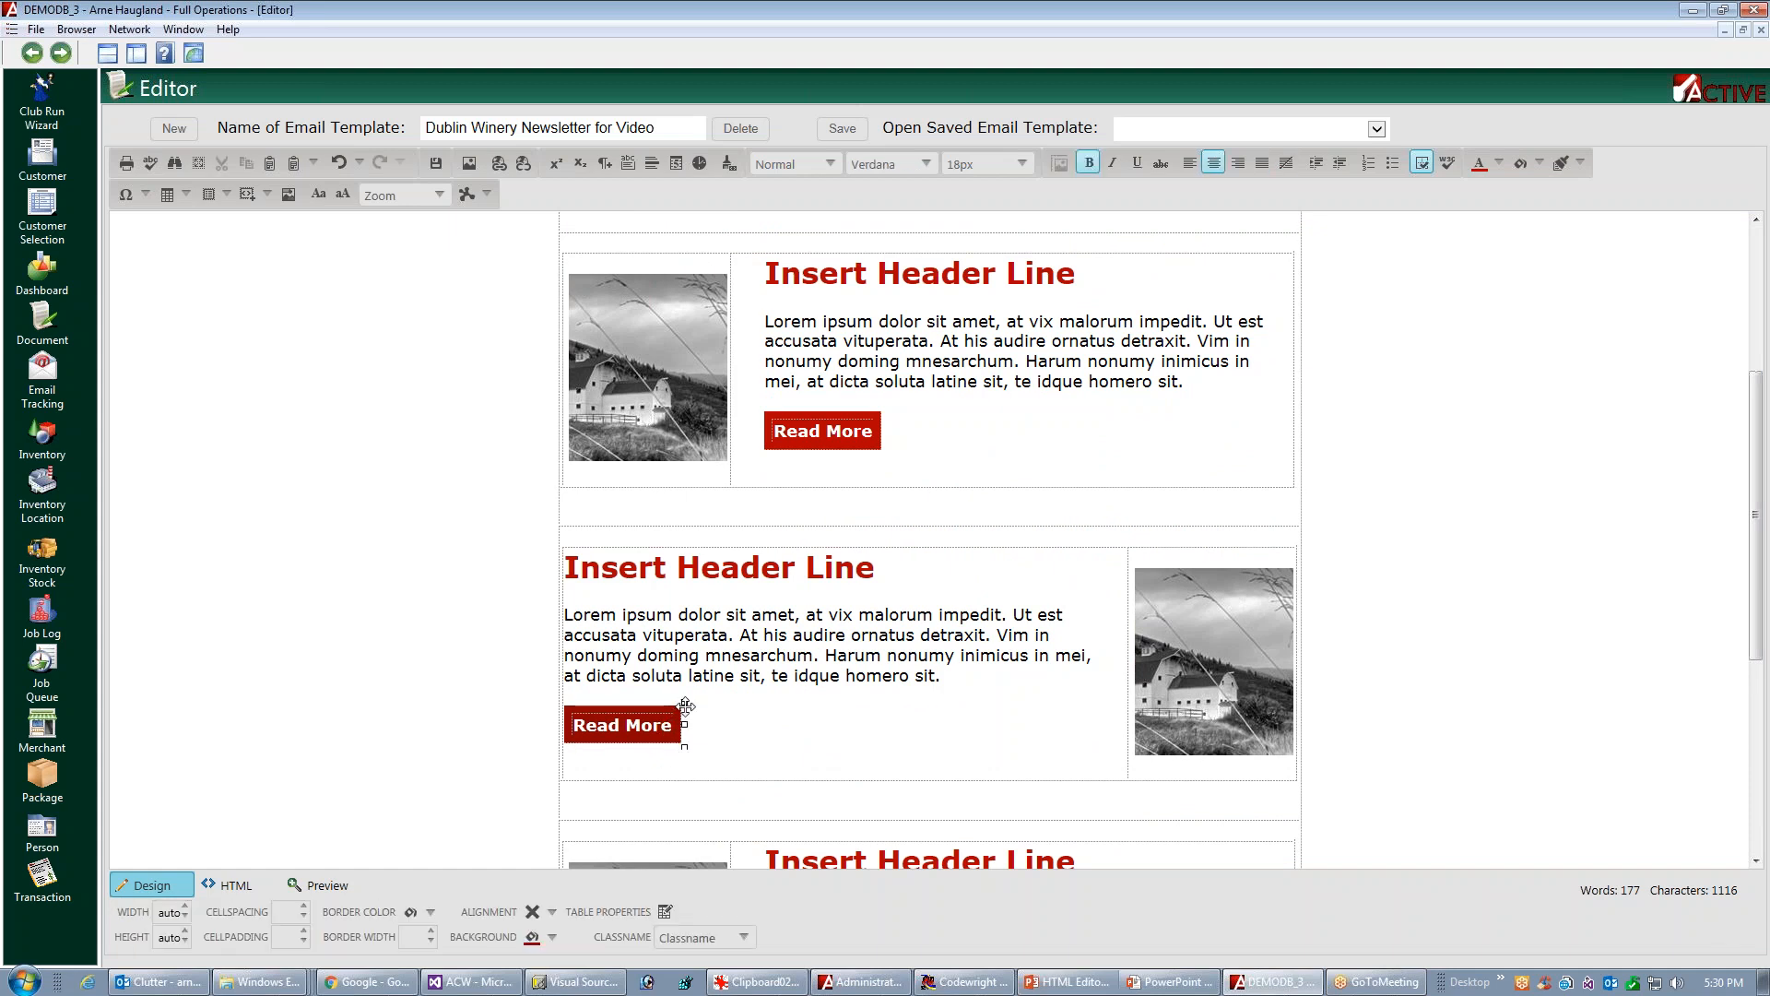
{"action": "left_click", "coordinate": [554, 937]}
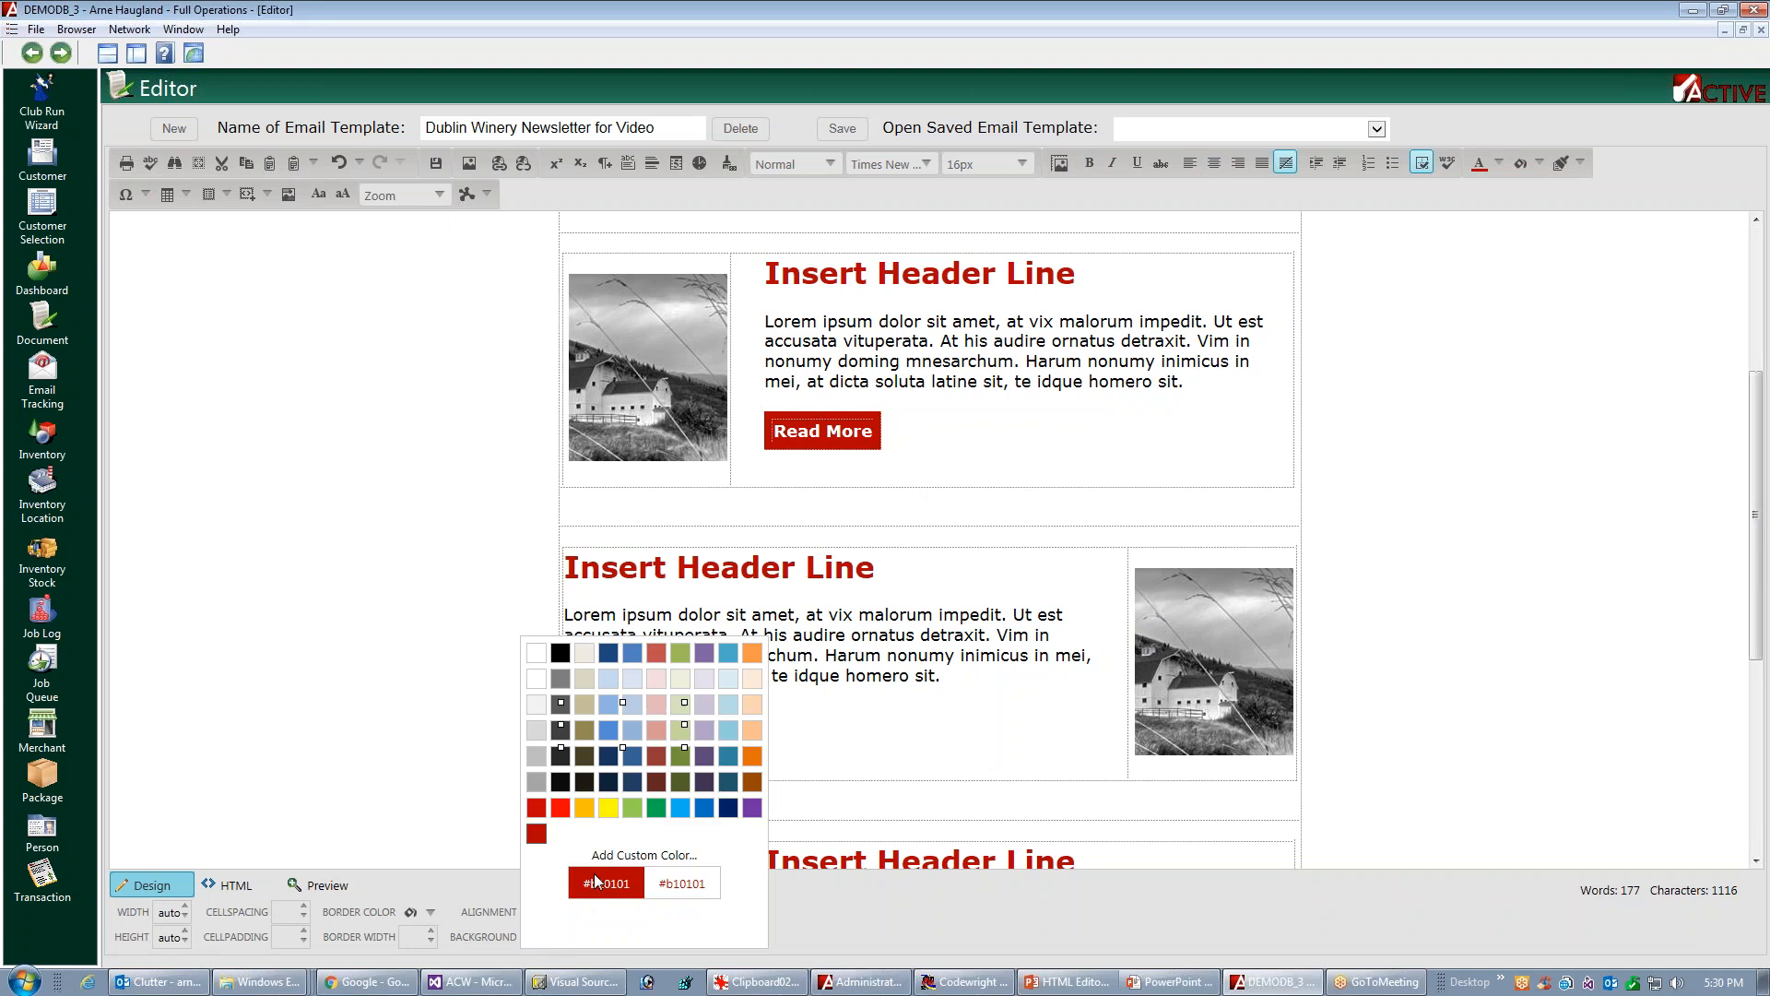
{"action": "left_click", "coordinate": [548, 834]}
{"action": "left_click", "coordinate": [710, 695]}
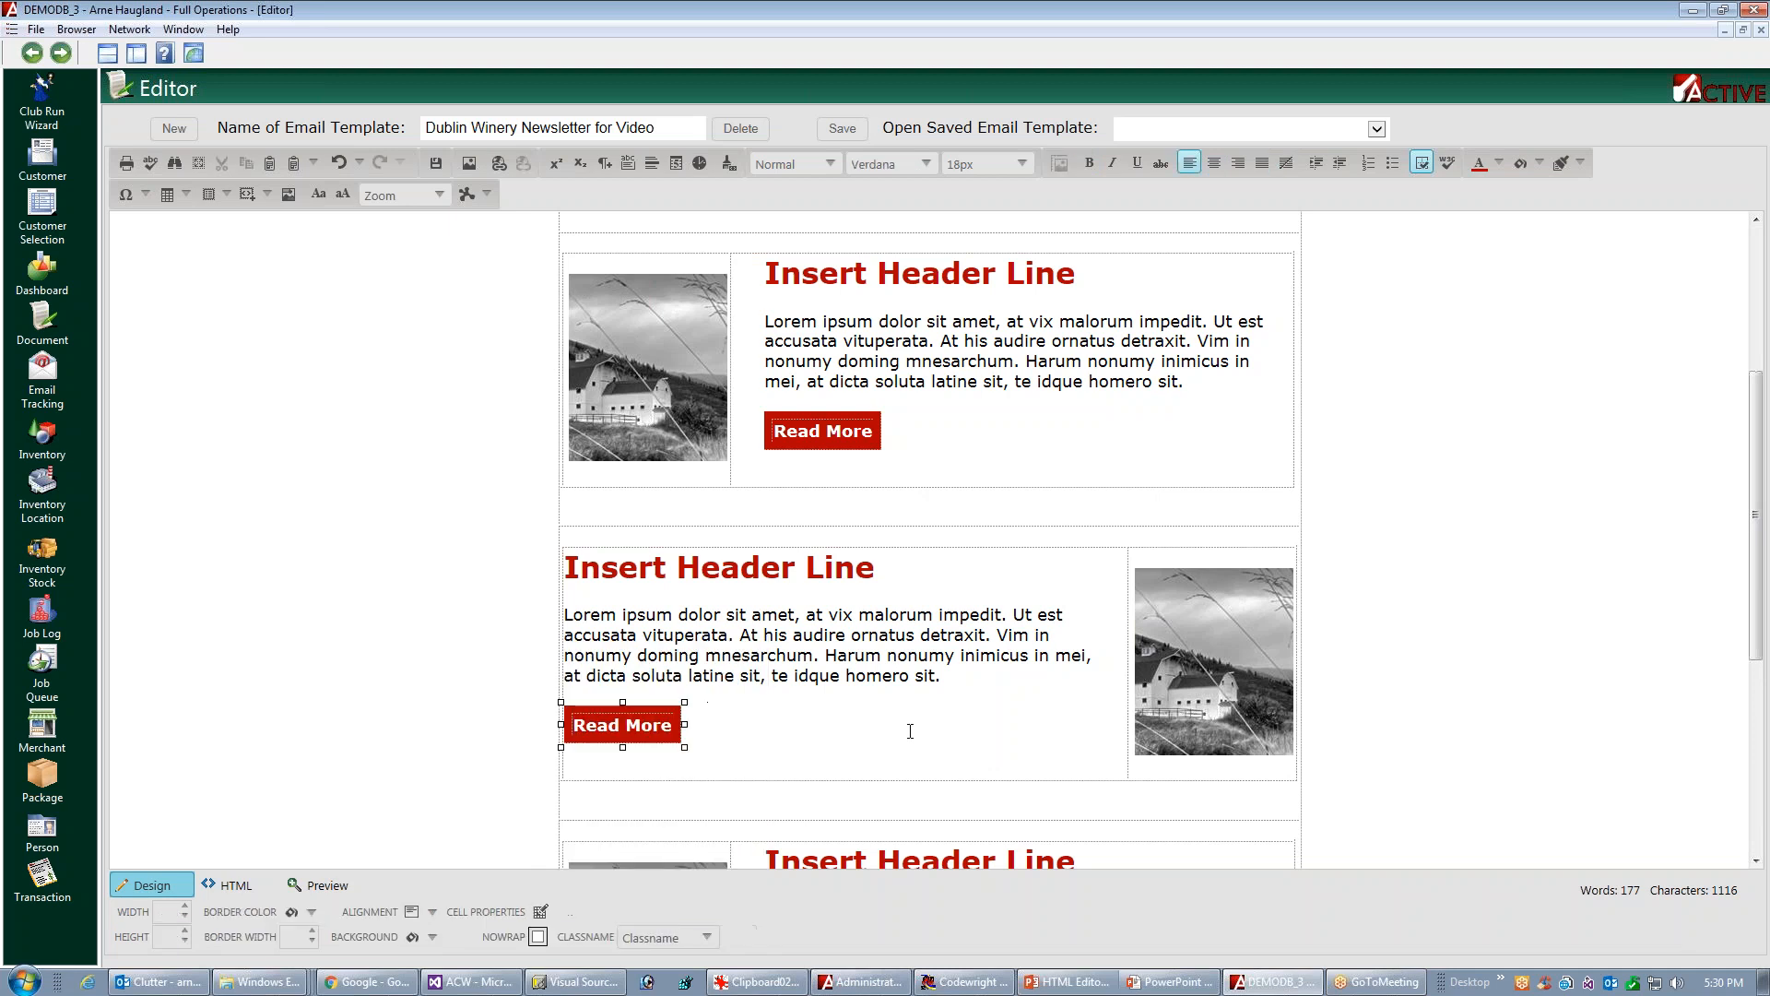
Change the first article block's button text to "Read a Lot More"
{"action": "left_click", "coordinate": [815, 432]}
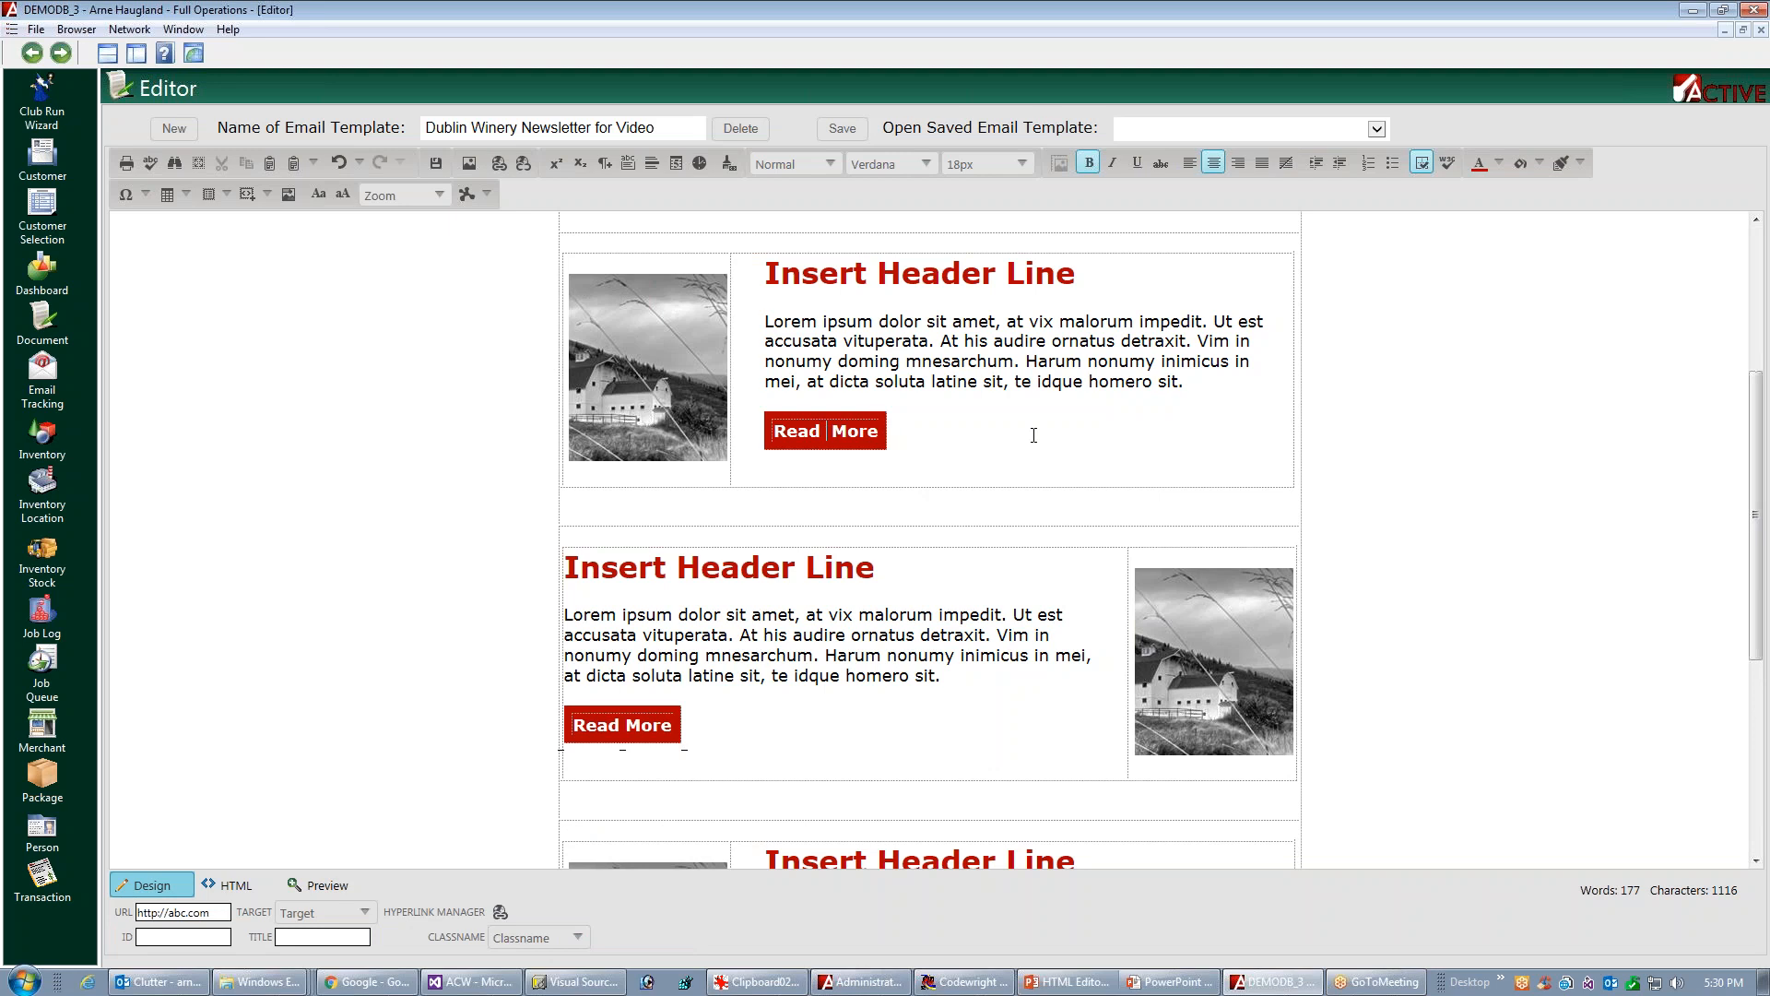
{"action": "type", "text": "a Lot"}
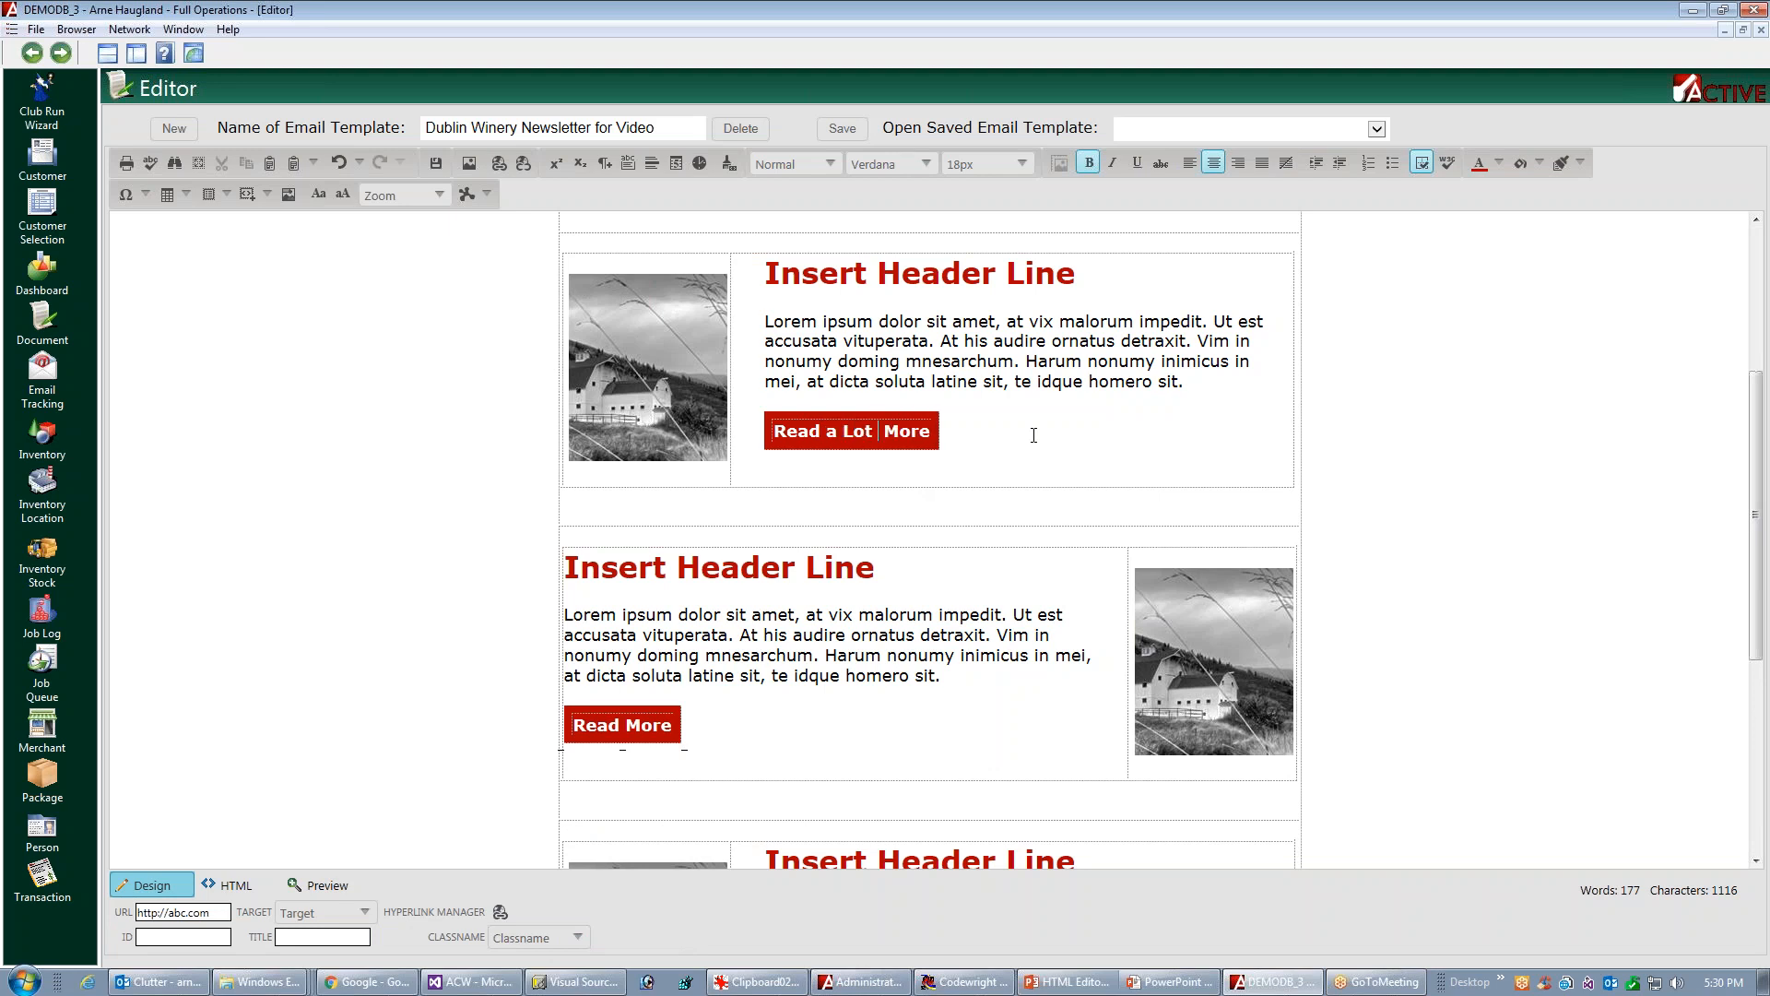
{"action": "key", "text": "Delete"}
Check the newsletter in preview and insert a new paragraph between the first article's text and its button
{"action": "left_click", "coordinate": [318, 887]}
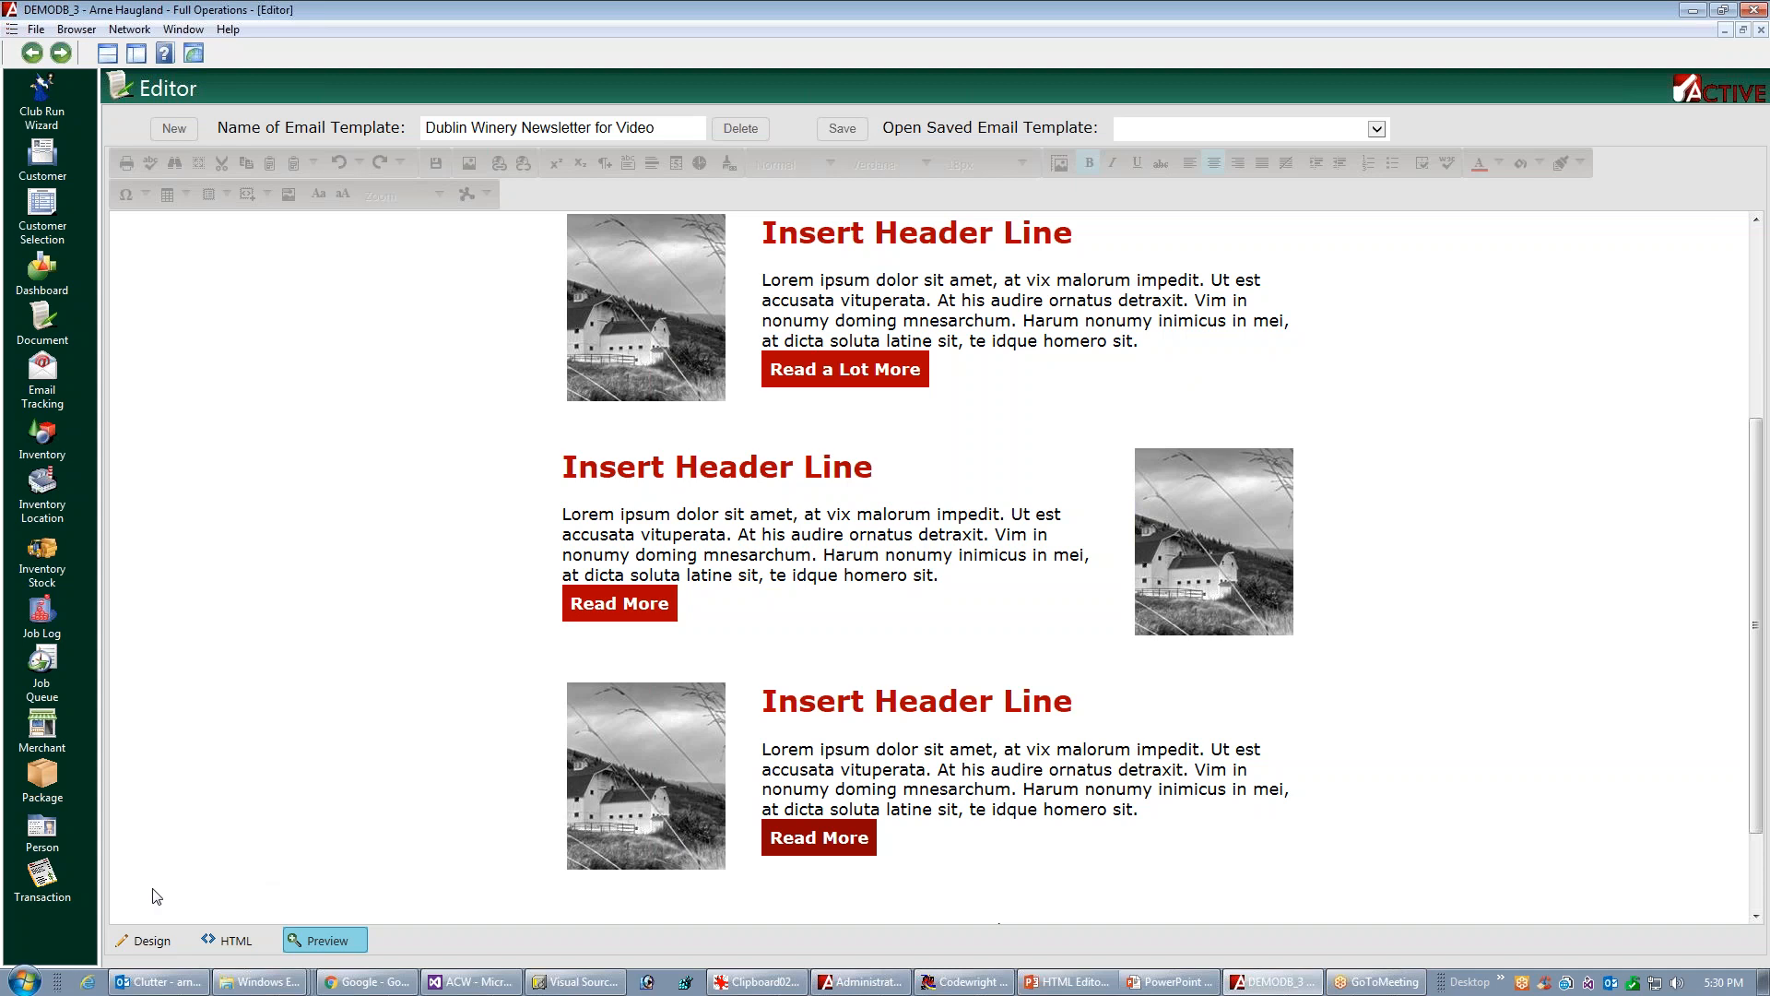
{"action": "left_click", "coordinate": [143, 941]}
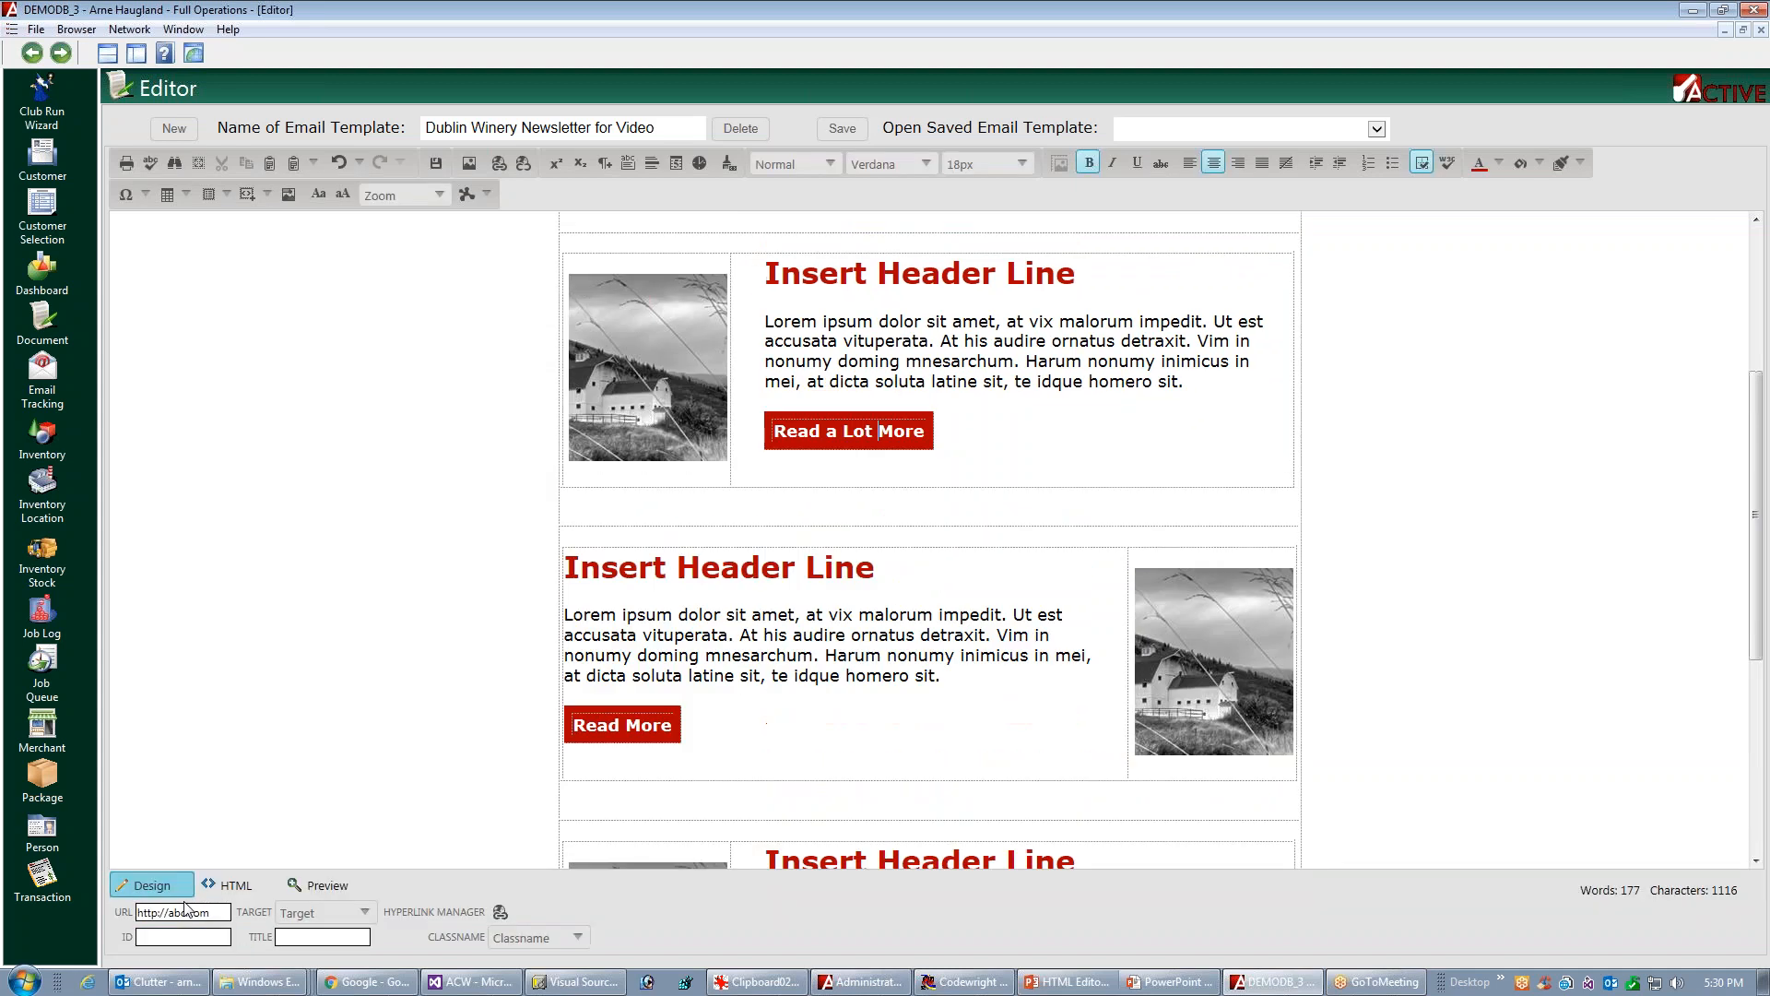
{"action": "left_click", "coordinate": [770, 397]}
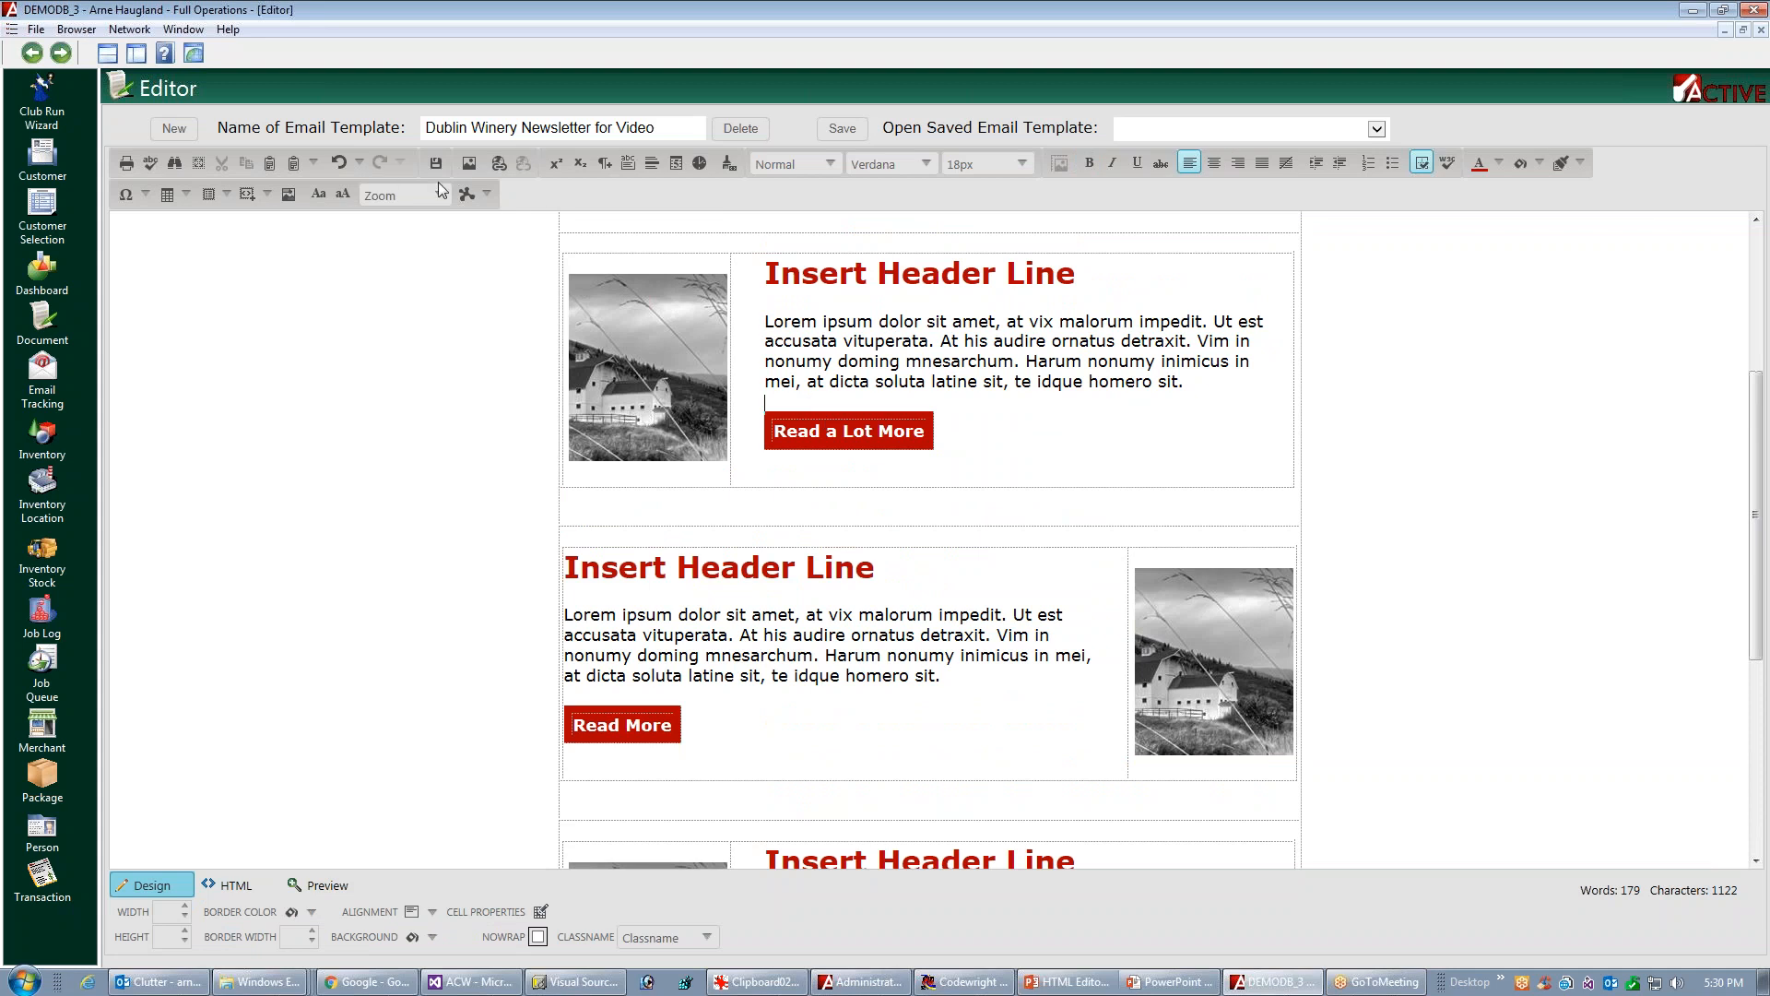
{"action": "left_click", "coordinate": [606, 163]}
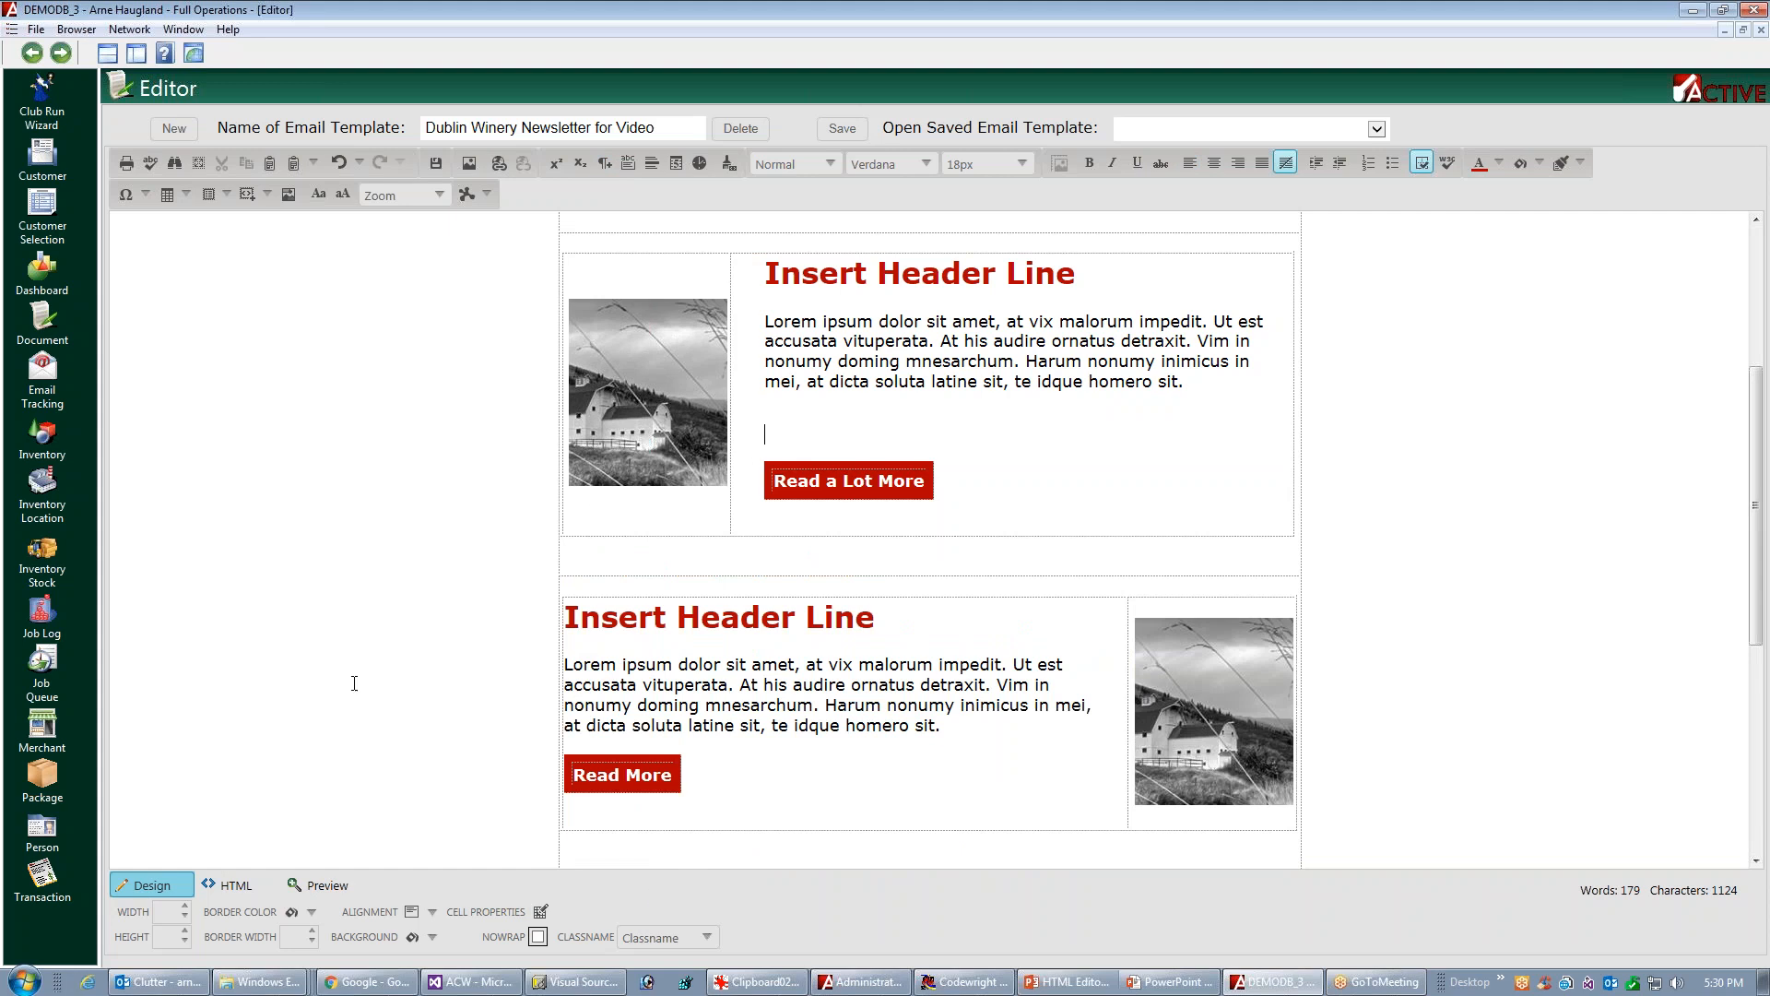
Remove the extra blank line between the first article's text and its button, checking the spacing in preview before and after
{"action": "left_click", "coordinate": [339, 889]}
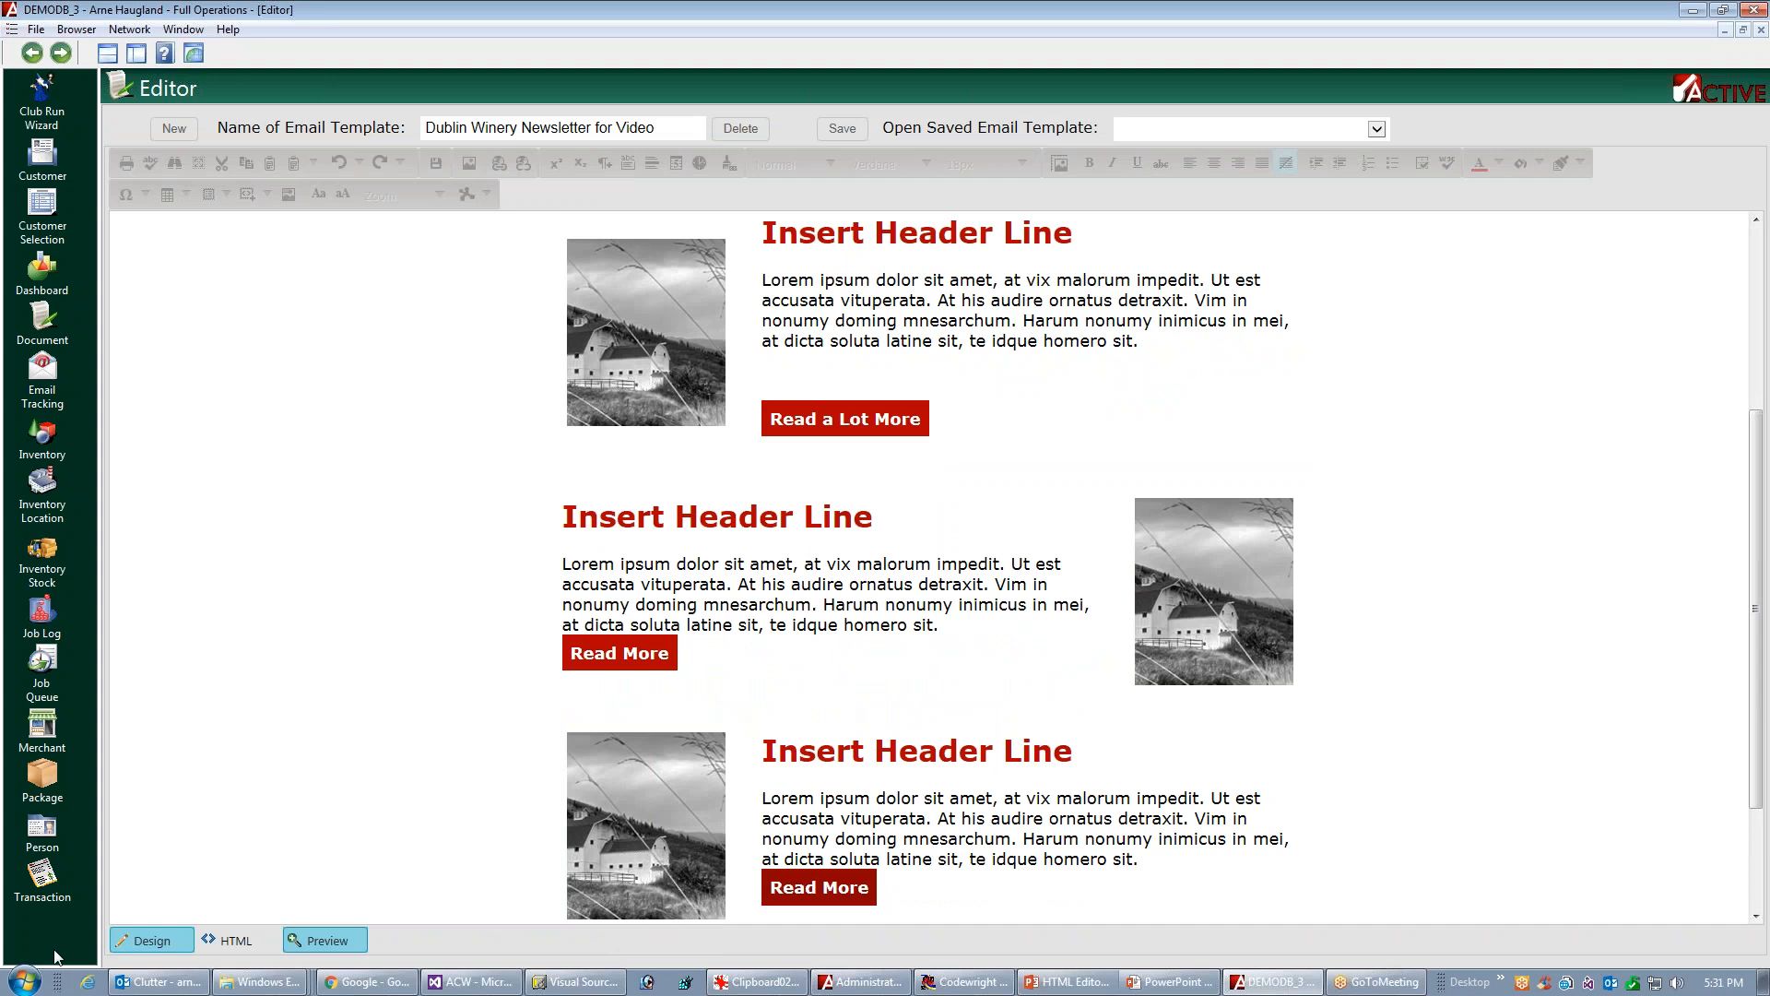
{"action": "left_click", "coordinate": [152, 942]}
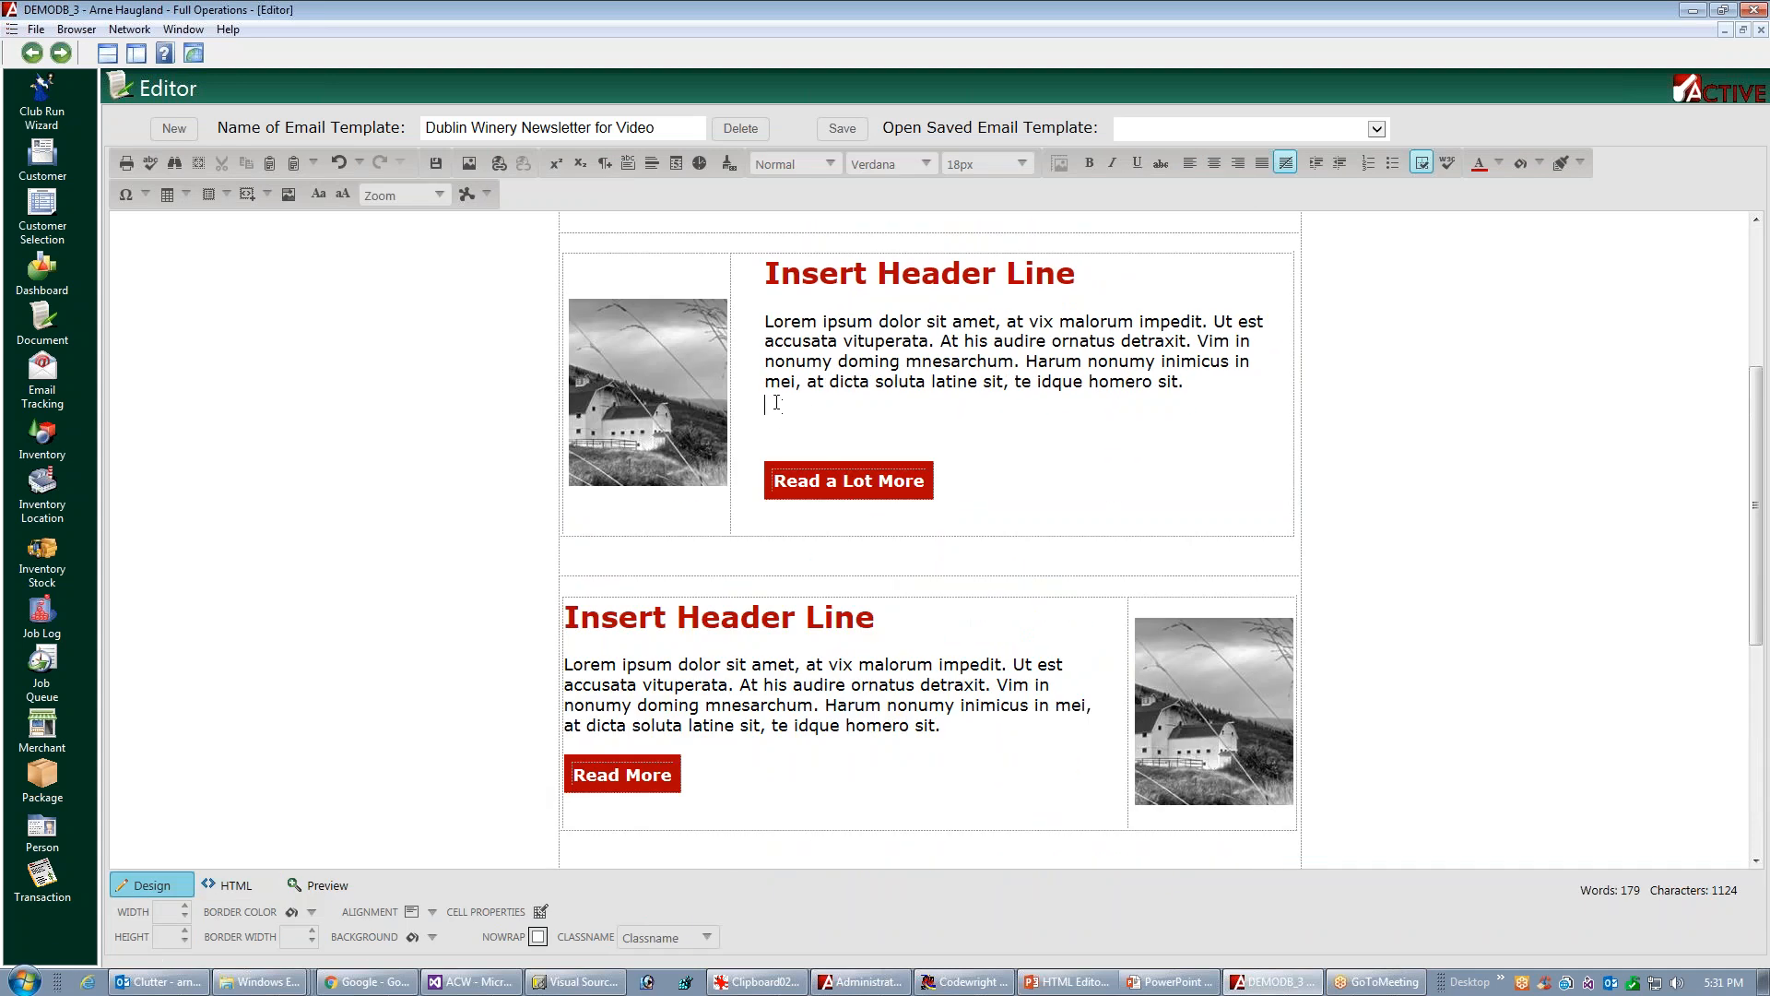
{"action": "key", "text": "Delete"}
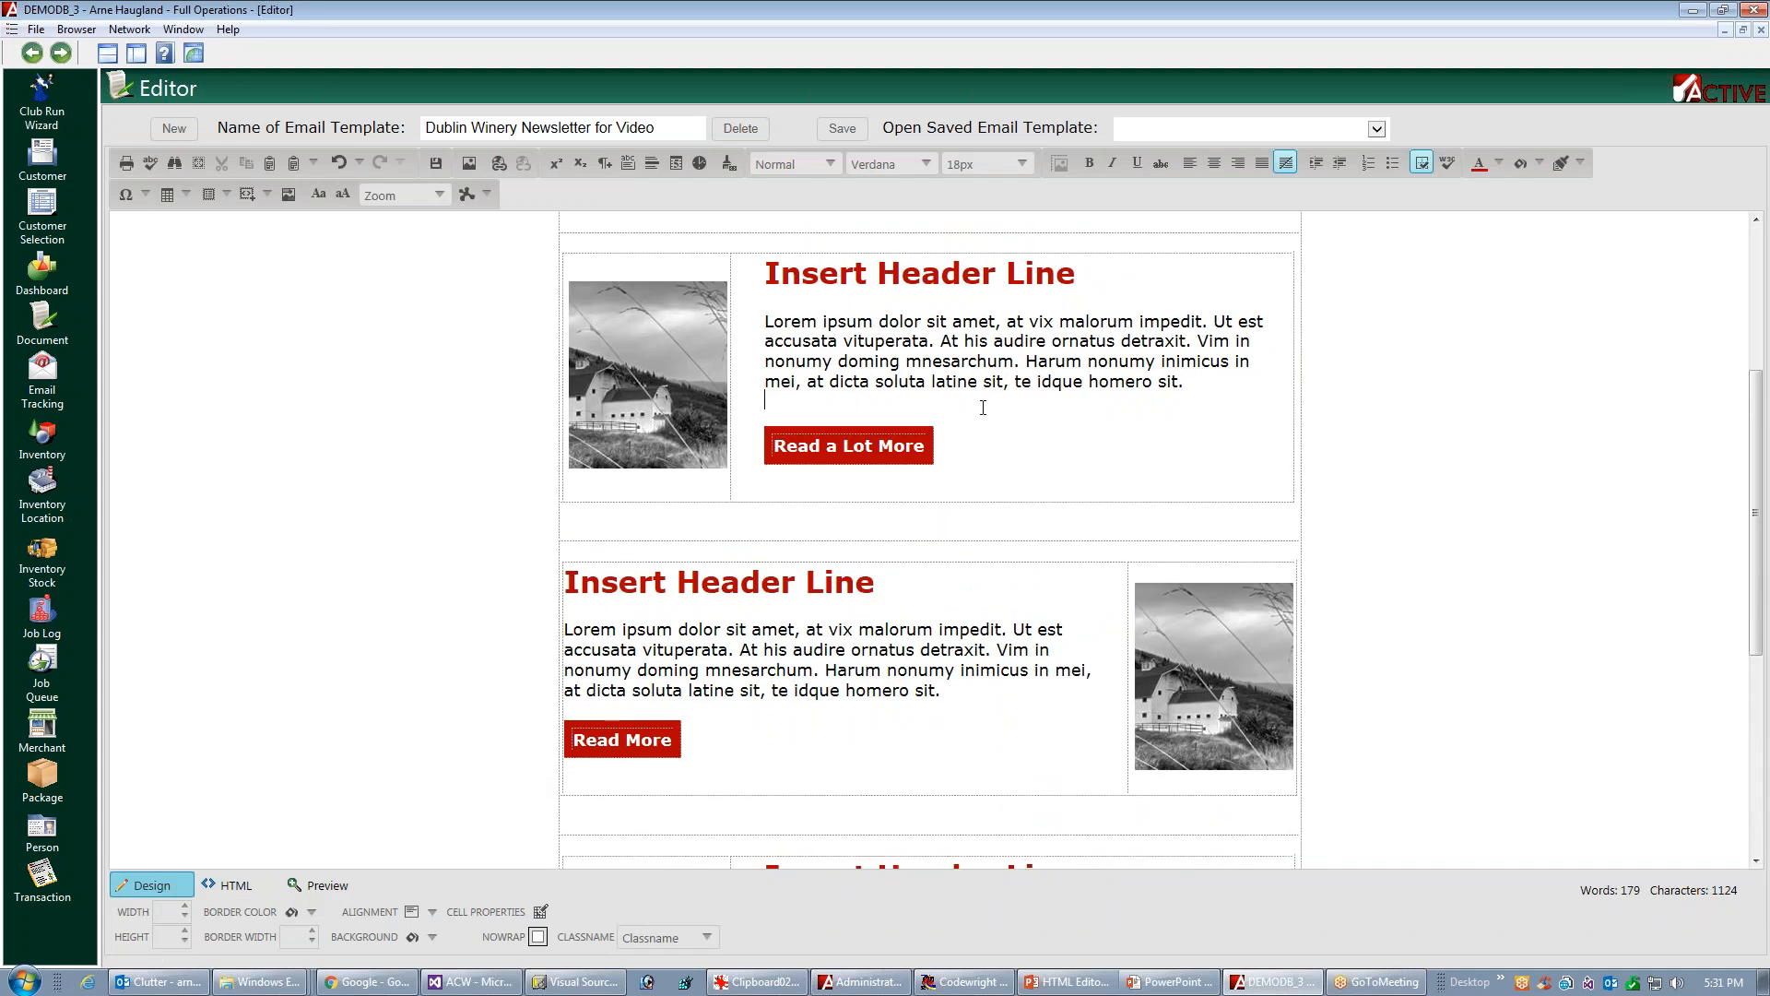
{"action": "left_click", "coordinate": [341, 887]}
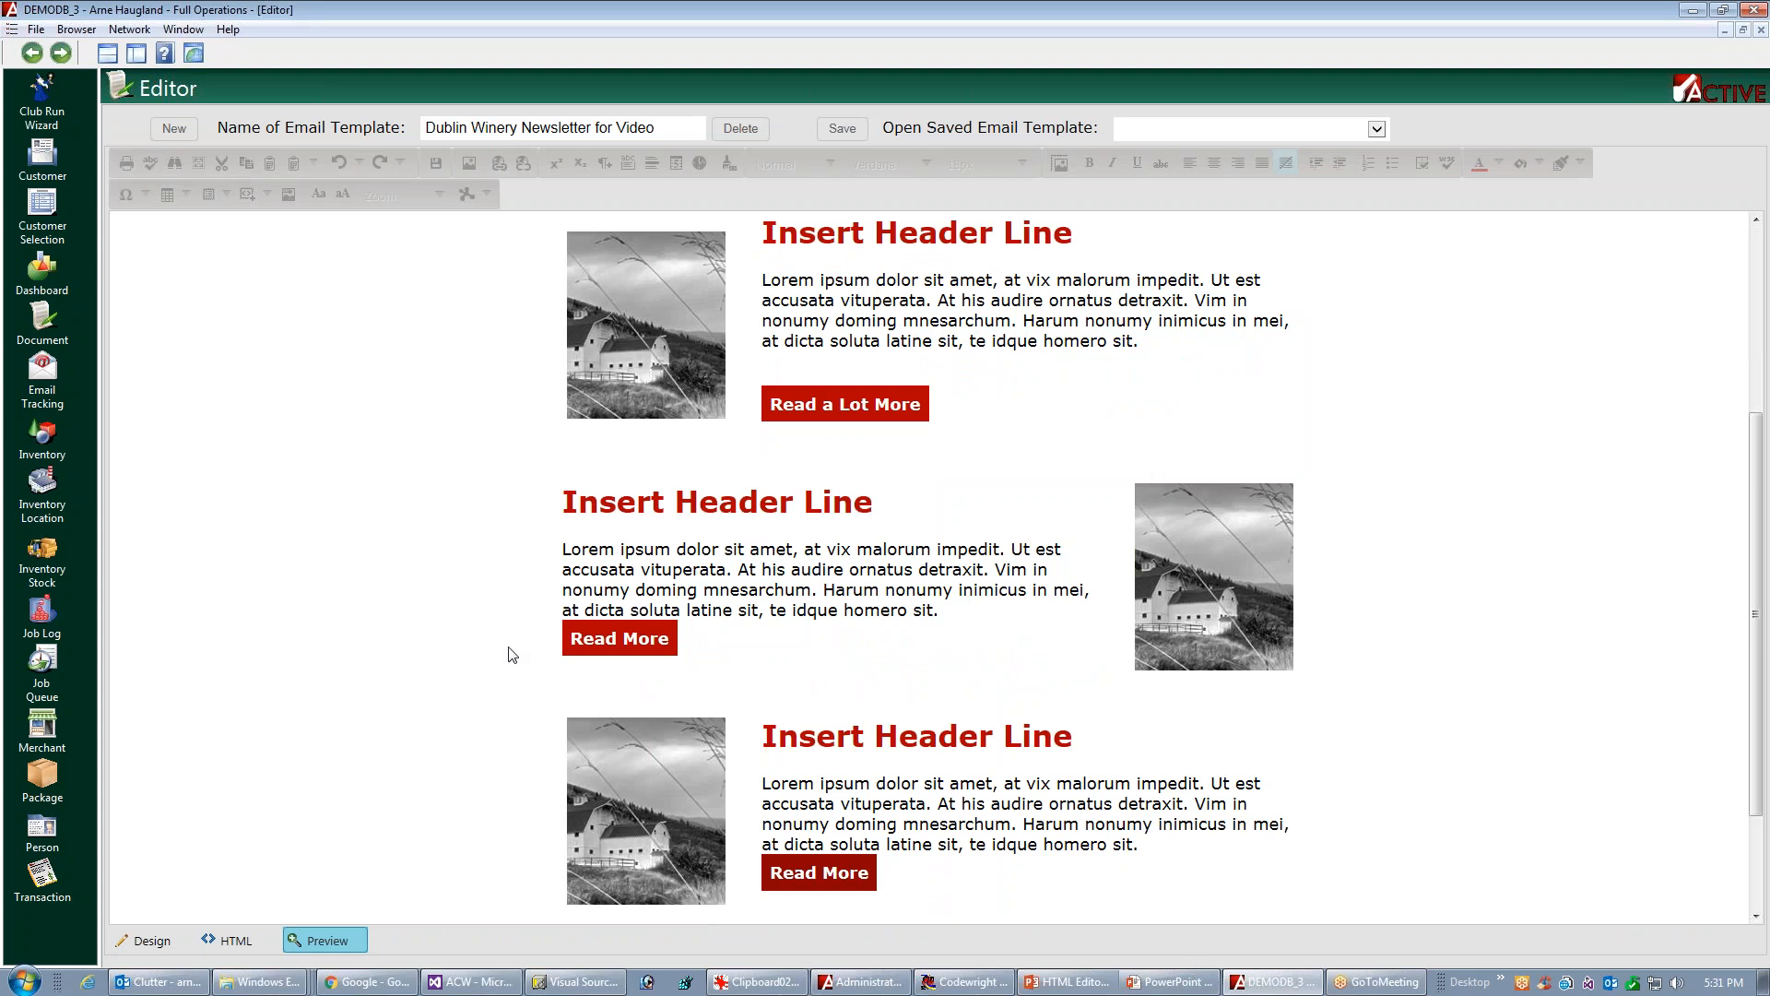
{"action": "left_click", "coordinate": [149, 942]}
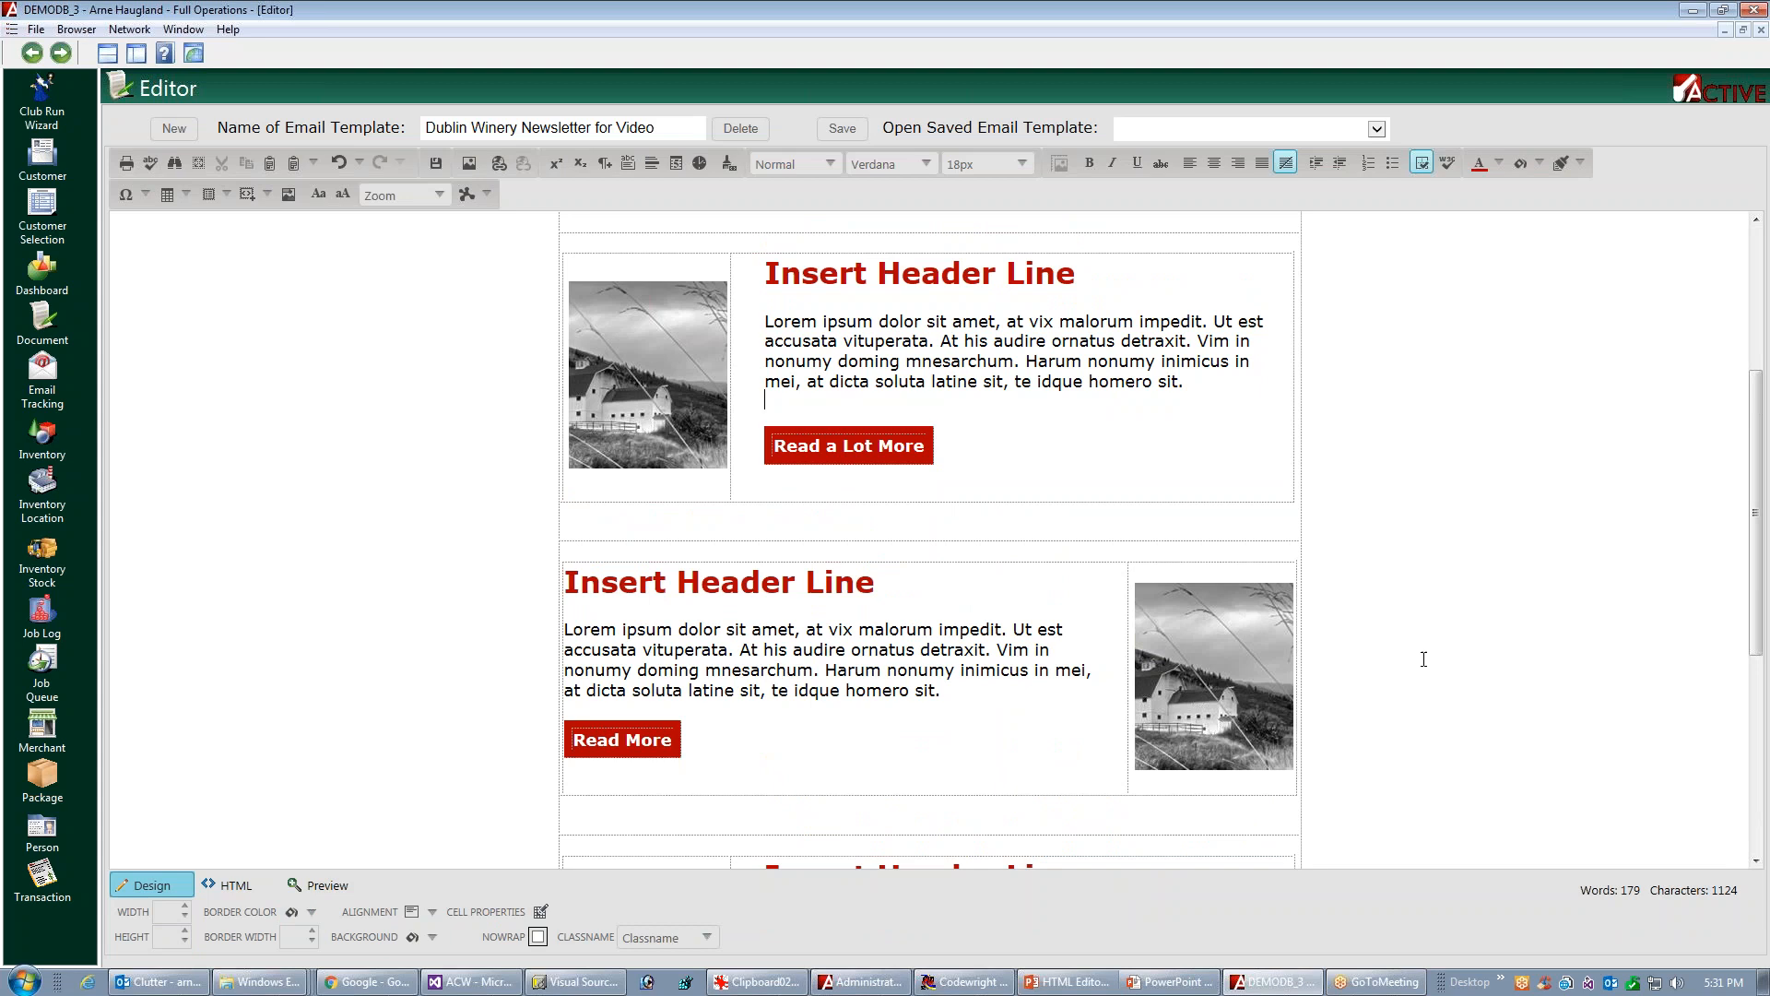
Delete the button tables from the first and second article blocks
{"action": "left_click_drag", "start_coordinate": [1761, 497], "coordinate": [1720, 668]}
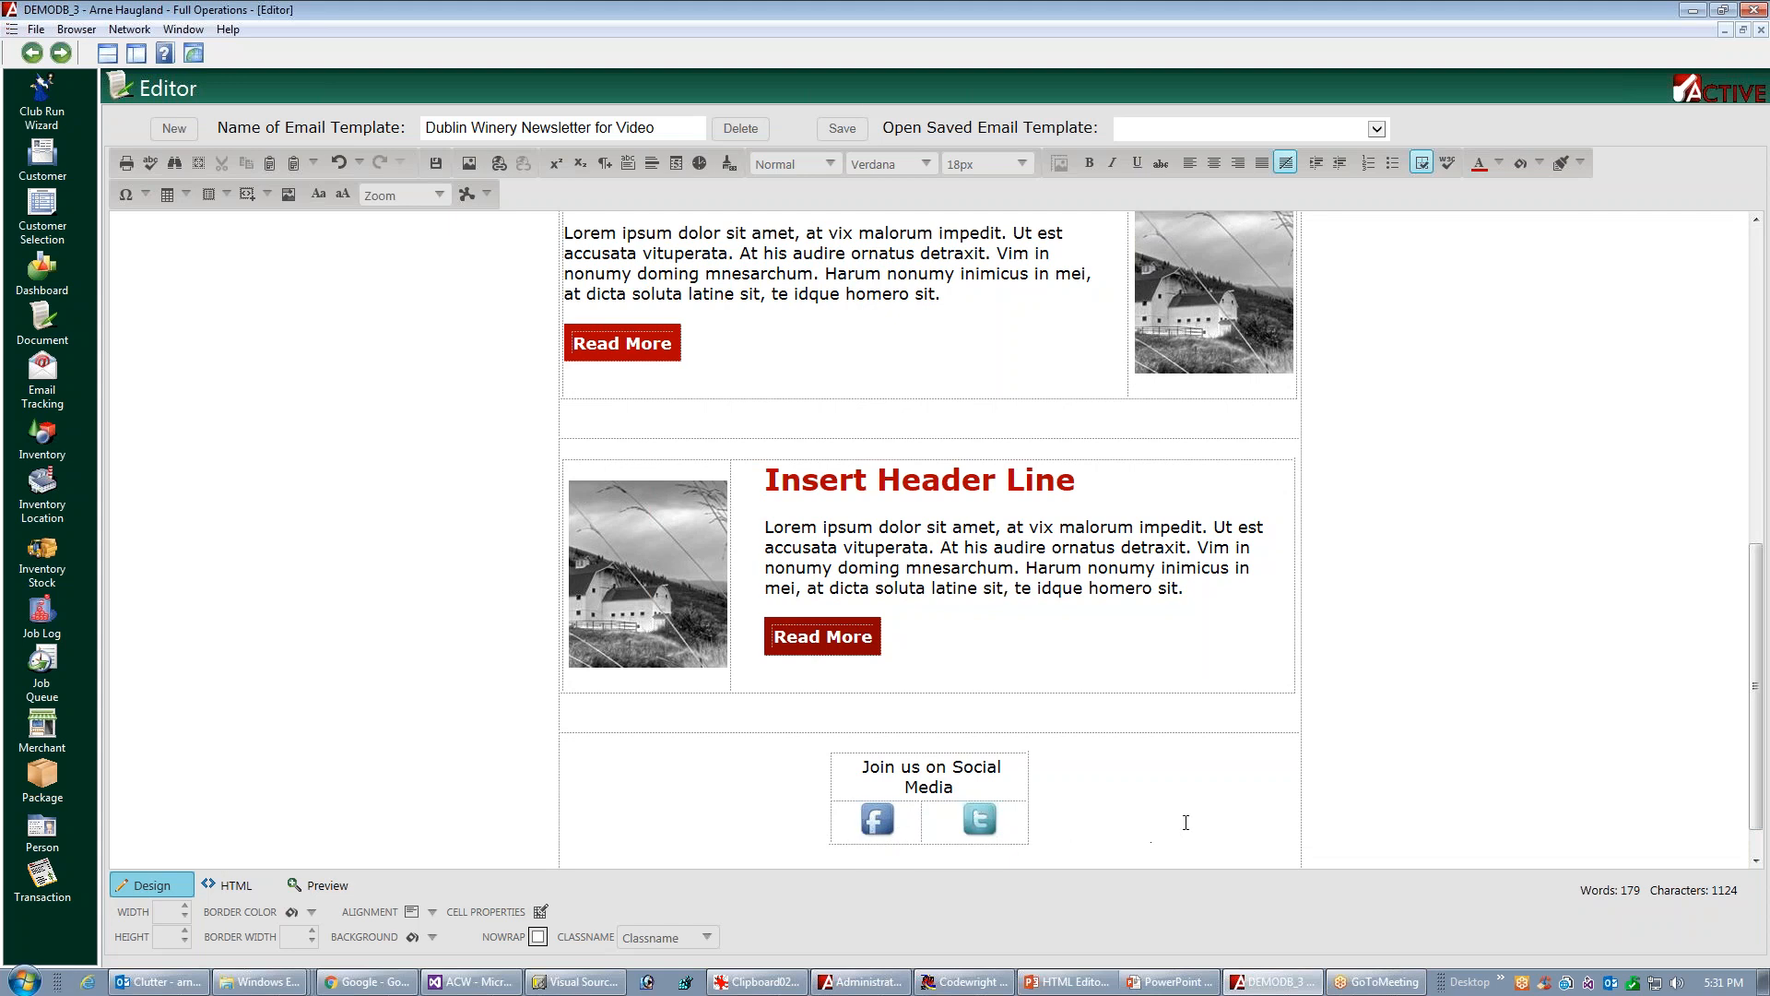
{"action": "left_click_drag", "start_coordinate": [1748, 595], "coordinate": [1767, 385]}
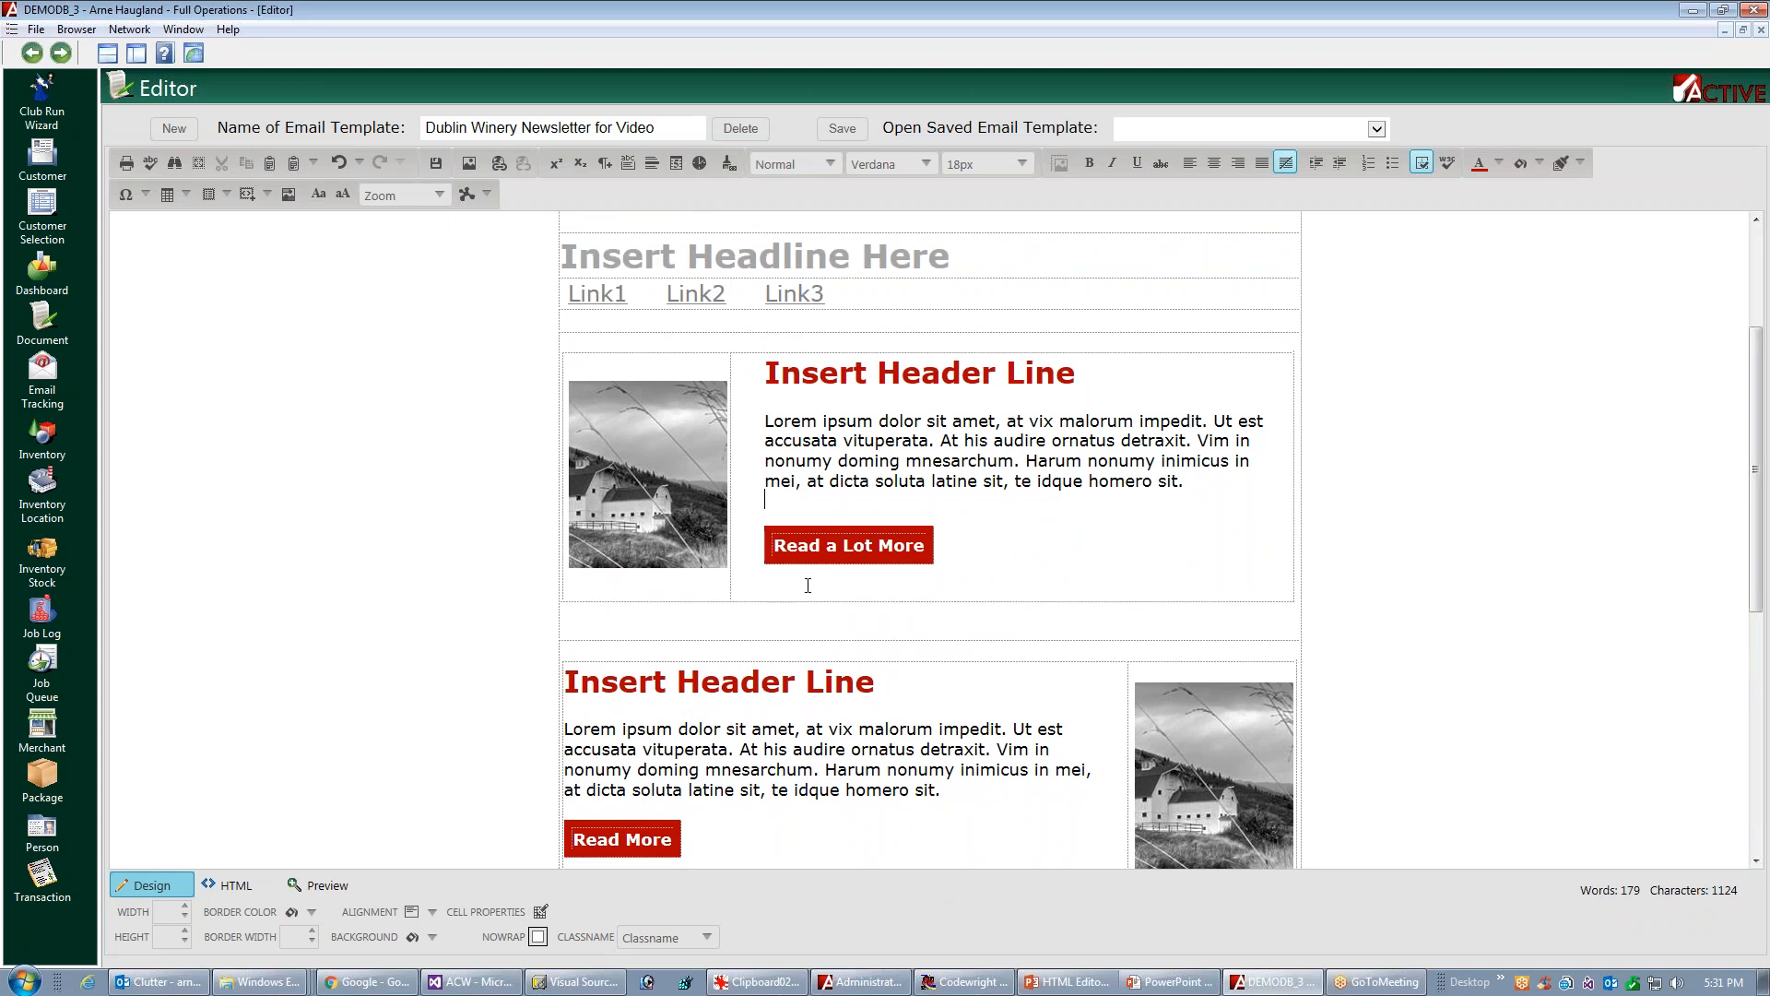
{"action": "left_click", "coordinate": [919, 527]}
{"action": "right_click", "coordinate": [916, 527]}
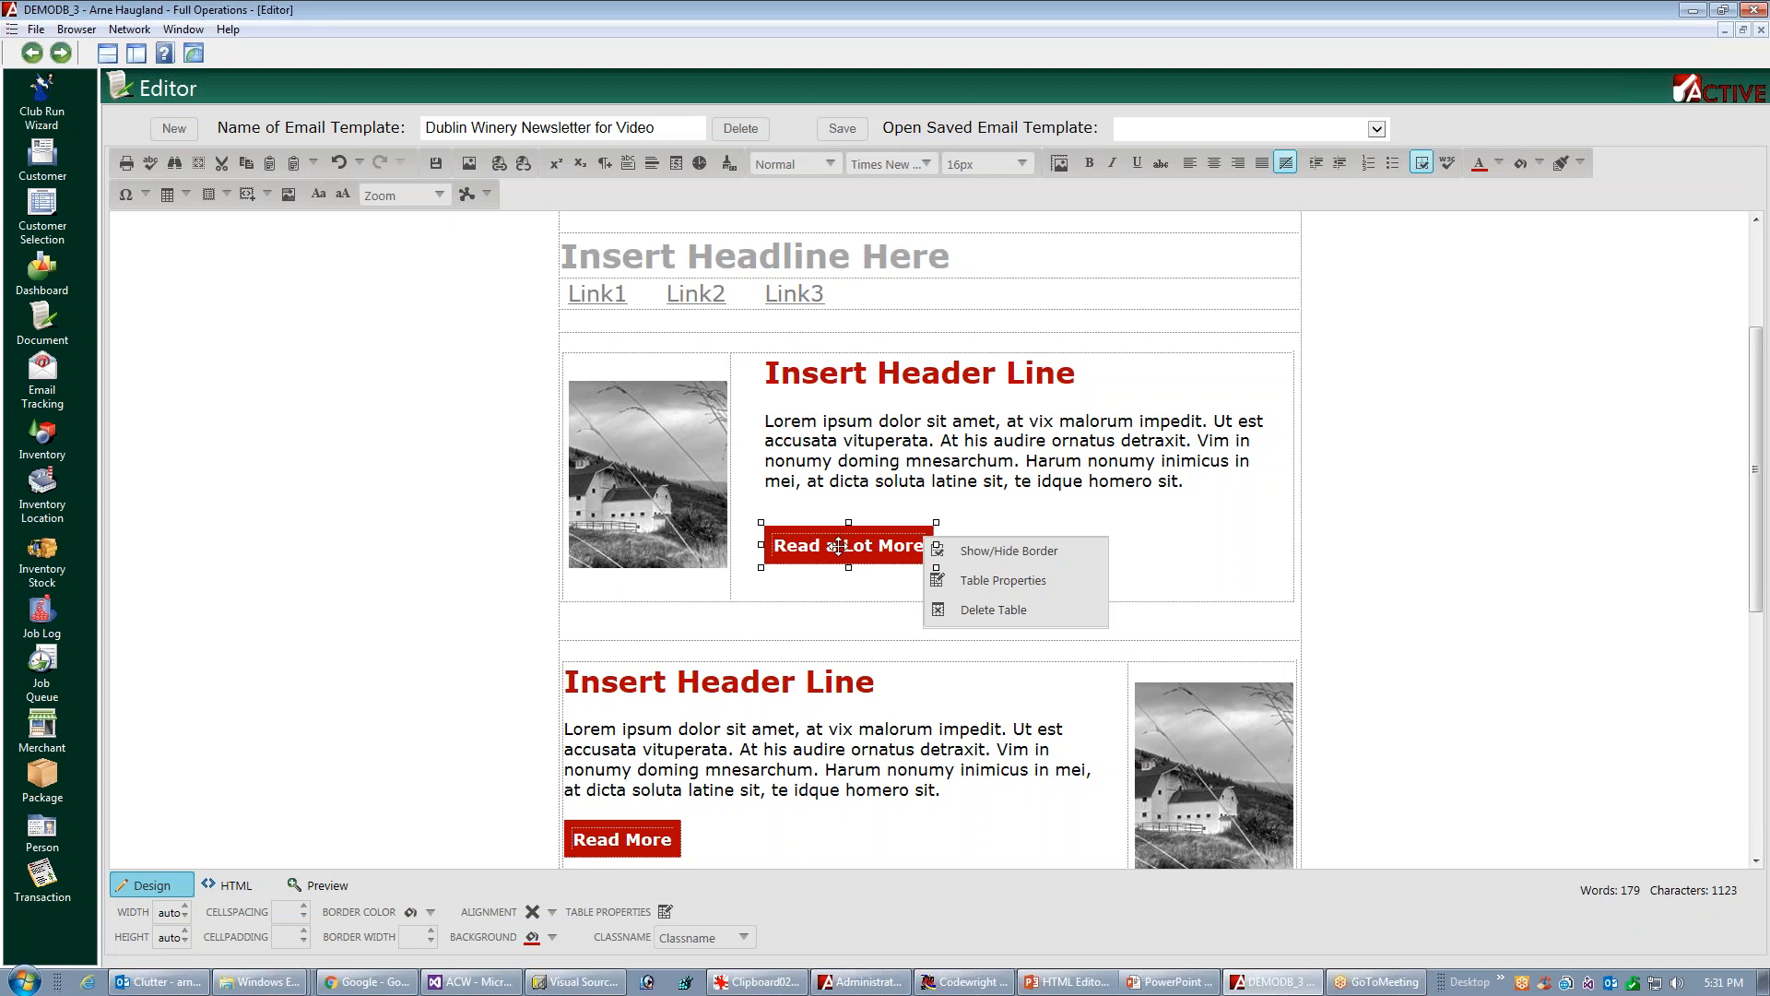
{"action": "left_click", "coordinate": [989, 610]}
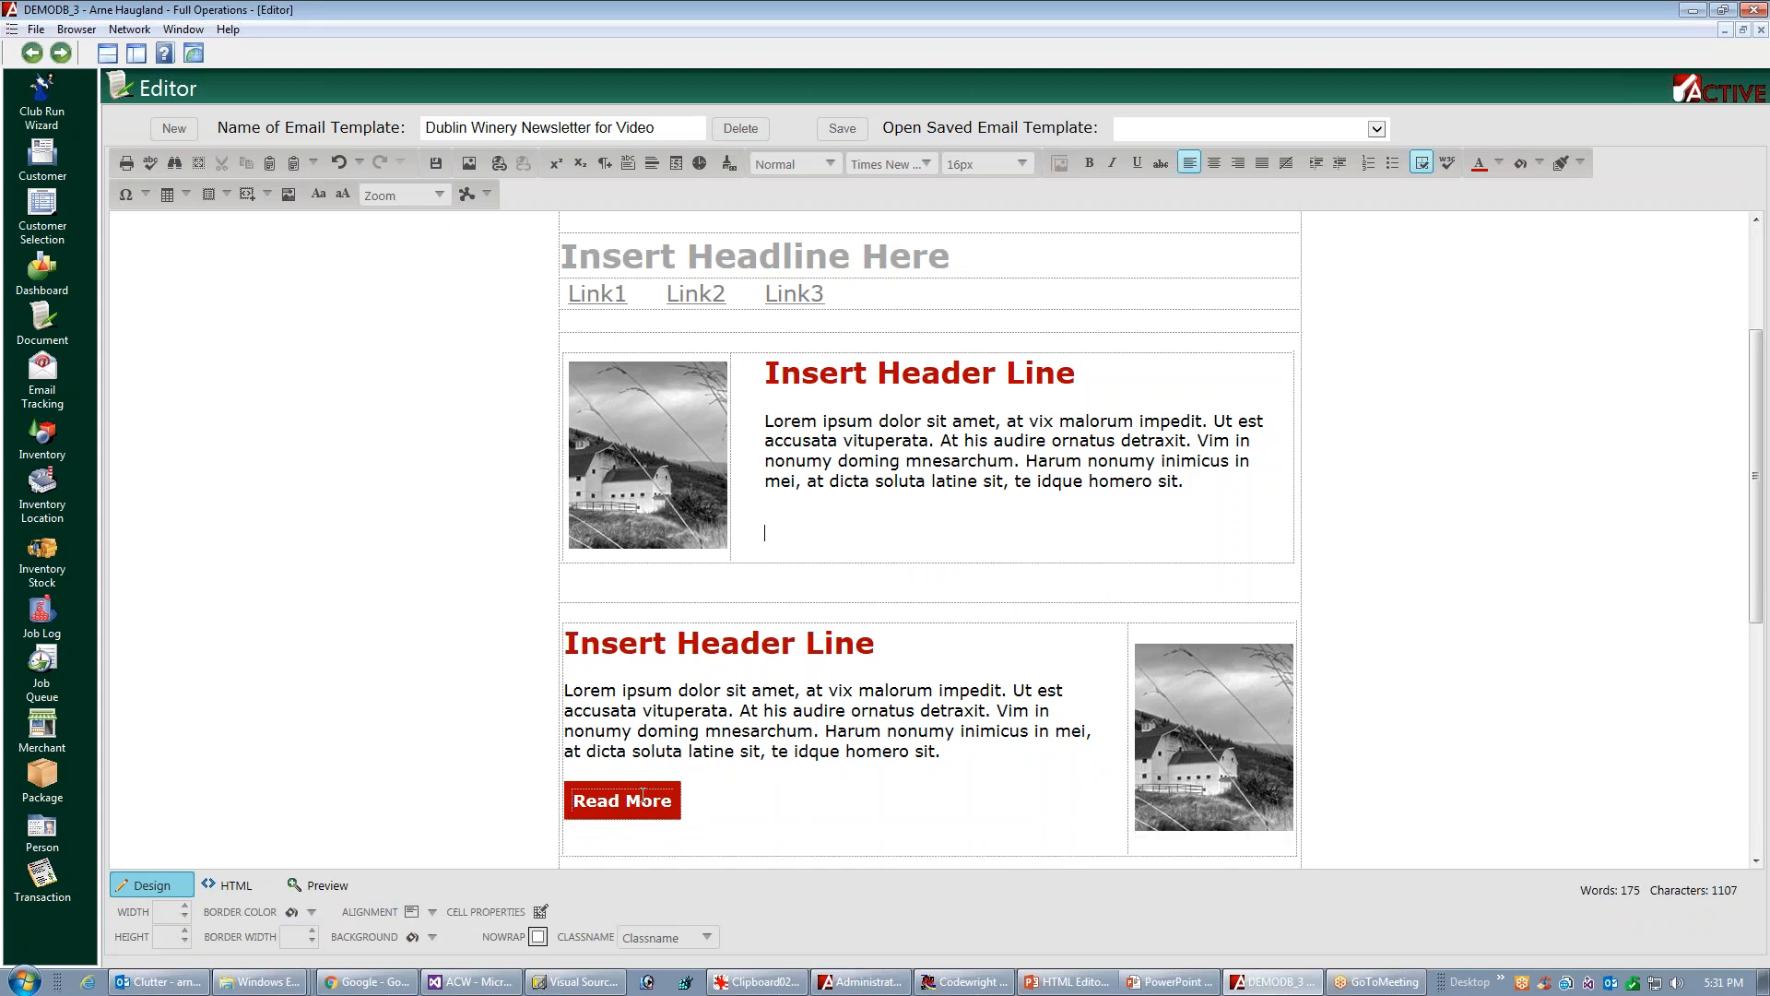
{"action": "right_click", "coordinate": [684, 795]}
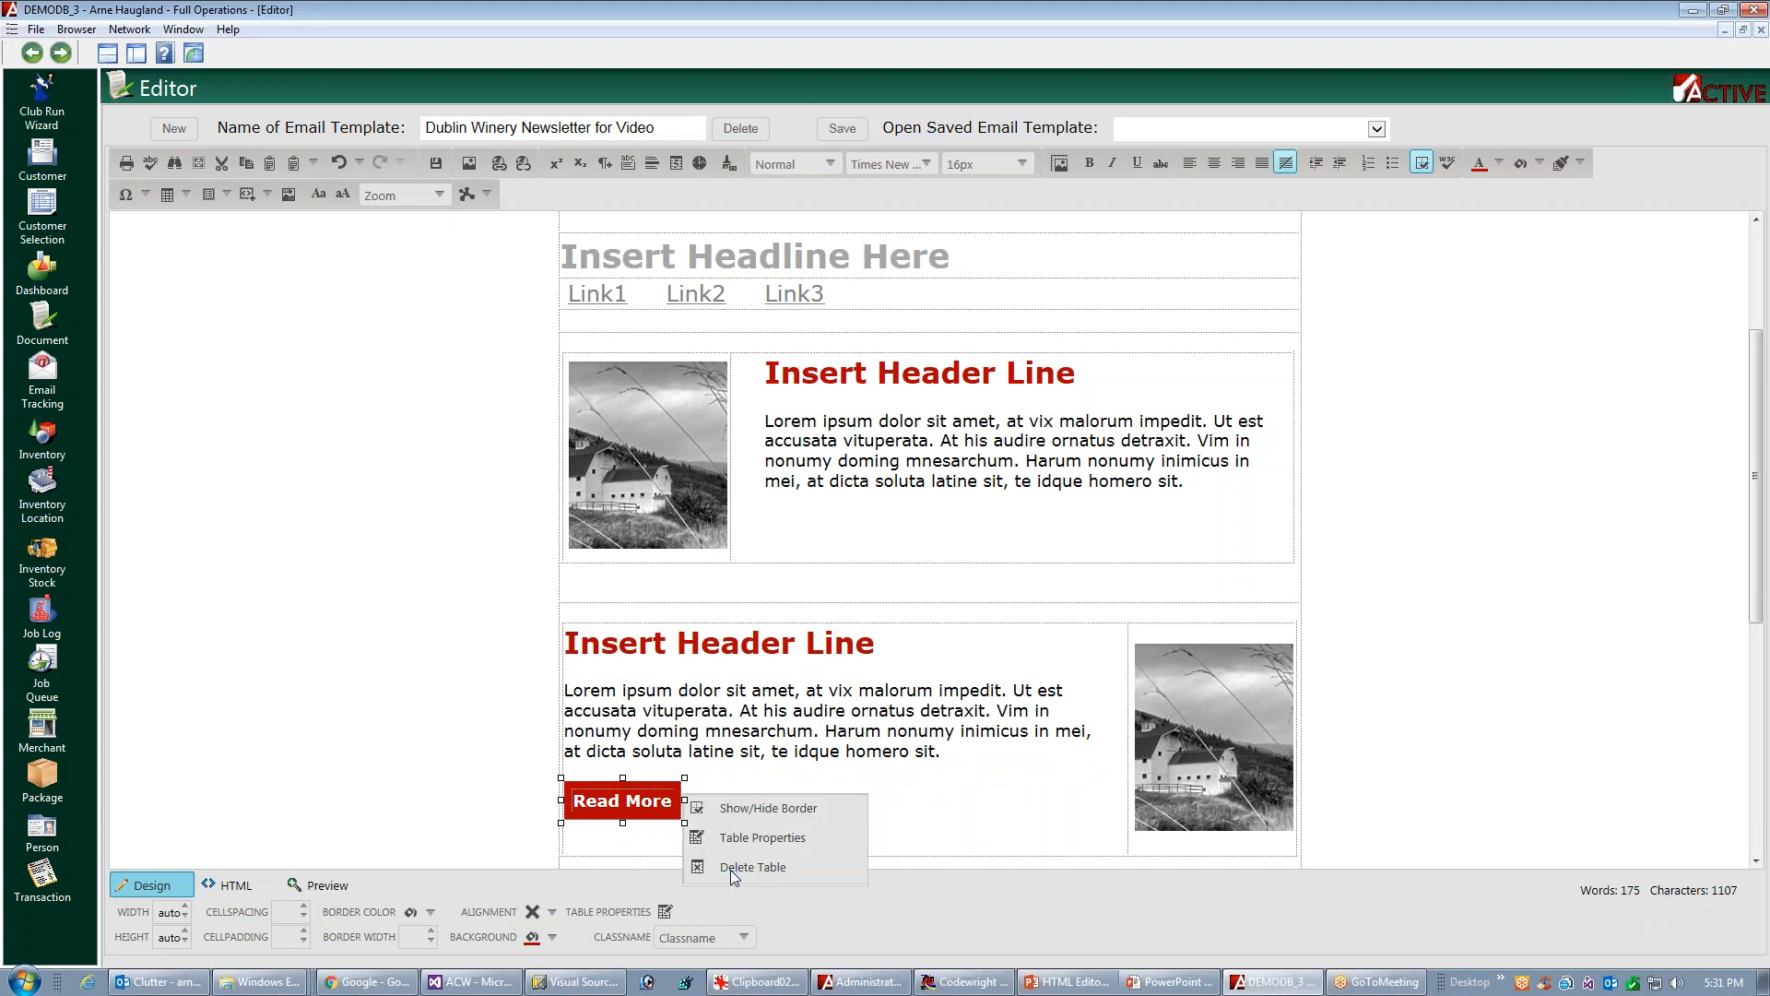
{"action": "left_click", "coordinate": [730, 868]}
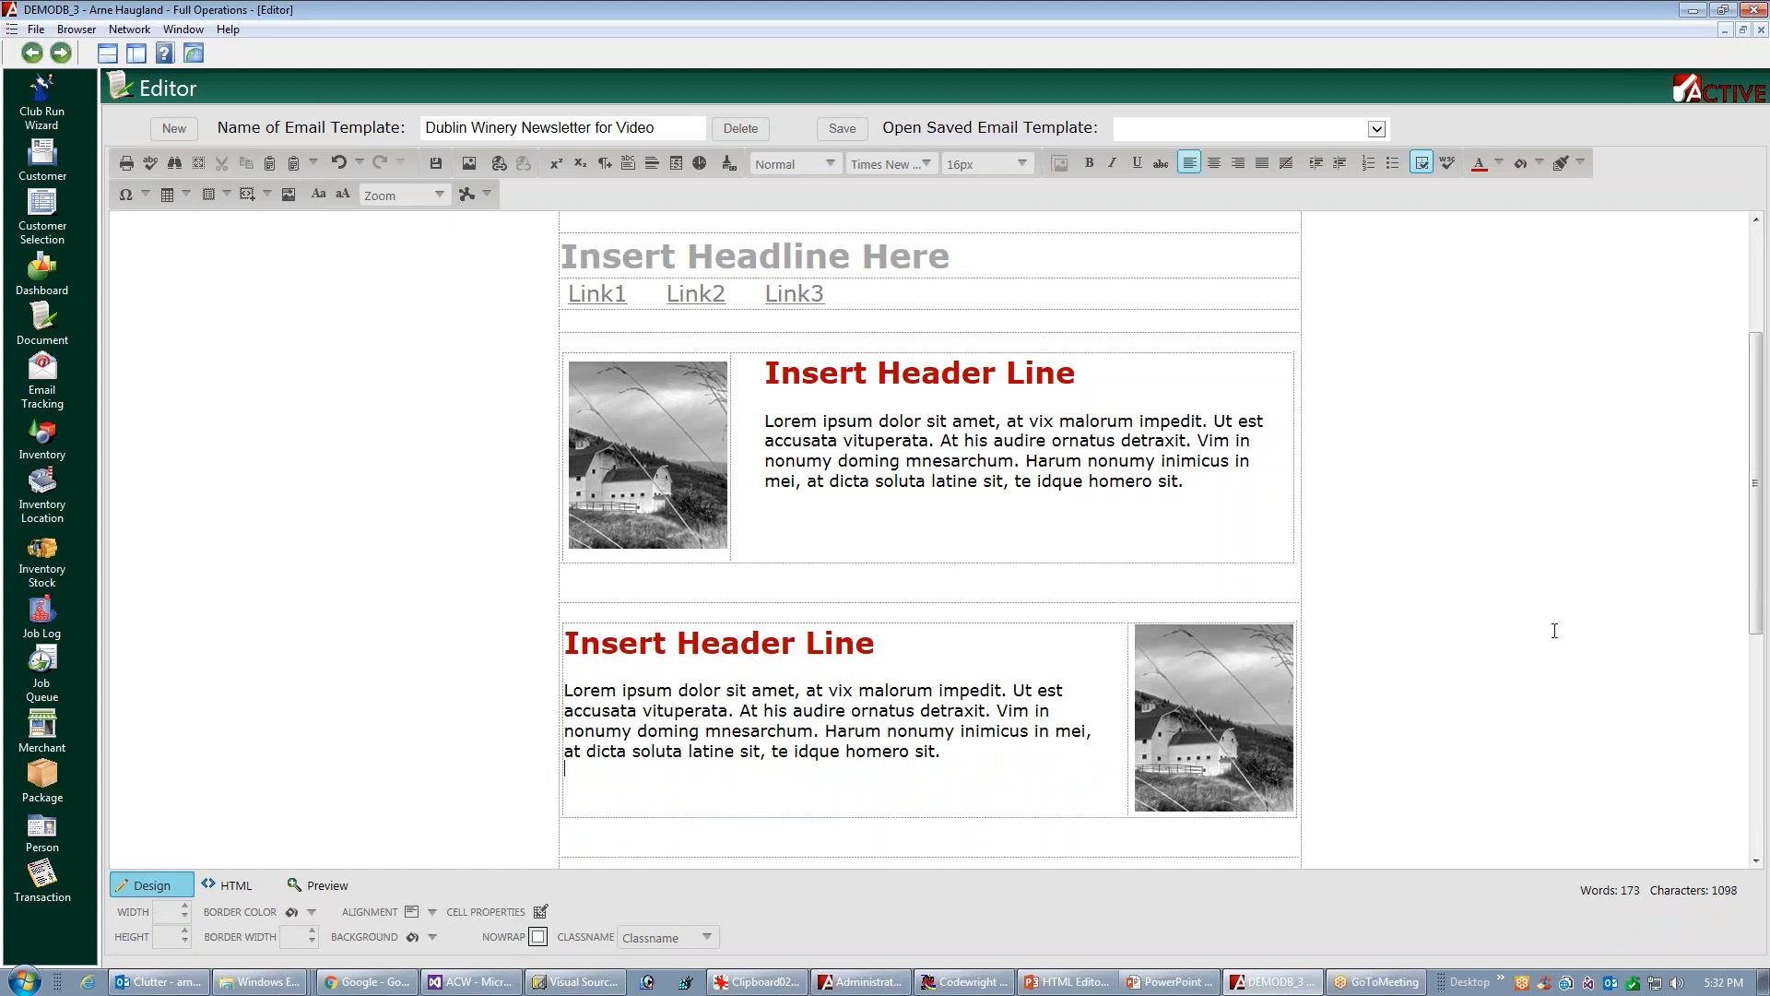
Delete the third article block's "Read More" button table and save the email template
{"action": "scroll", "coordinate": [890, 777], "scroll_direction": "down", "scroll_amount": 3}
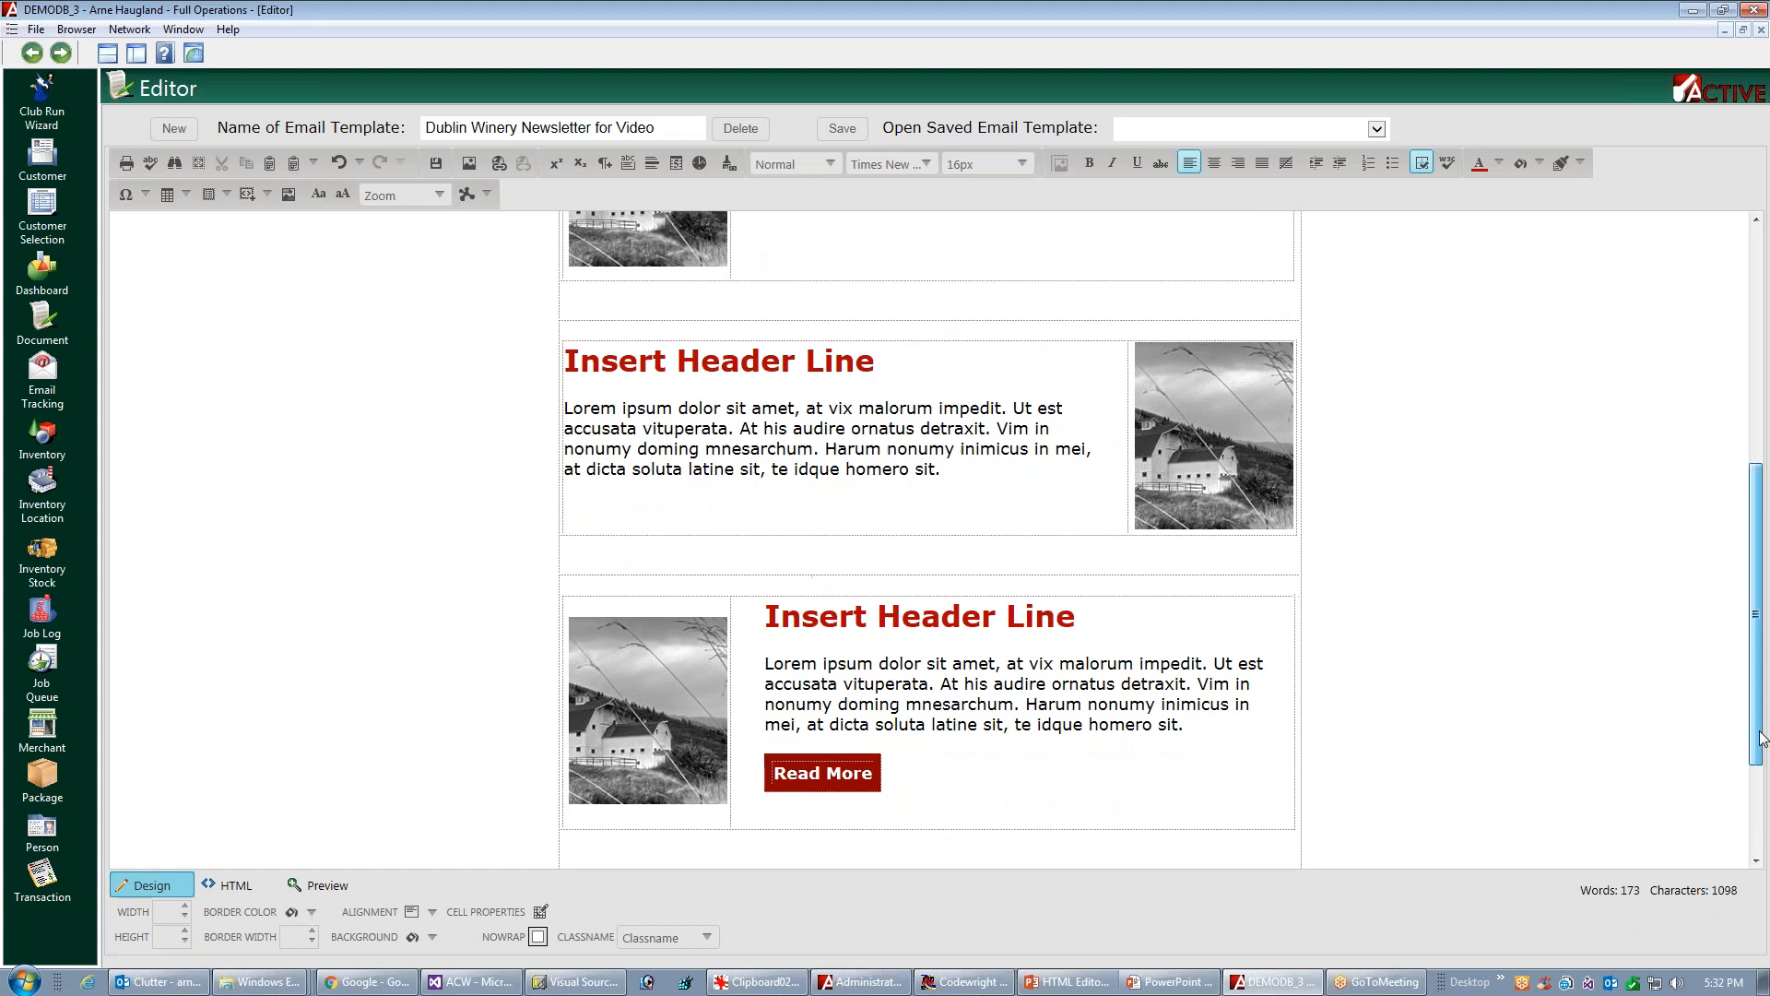
{"action": "left_click", "coordinate": [874, 747]}
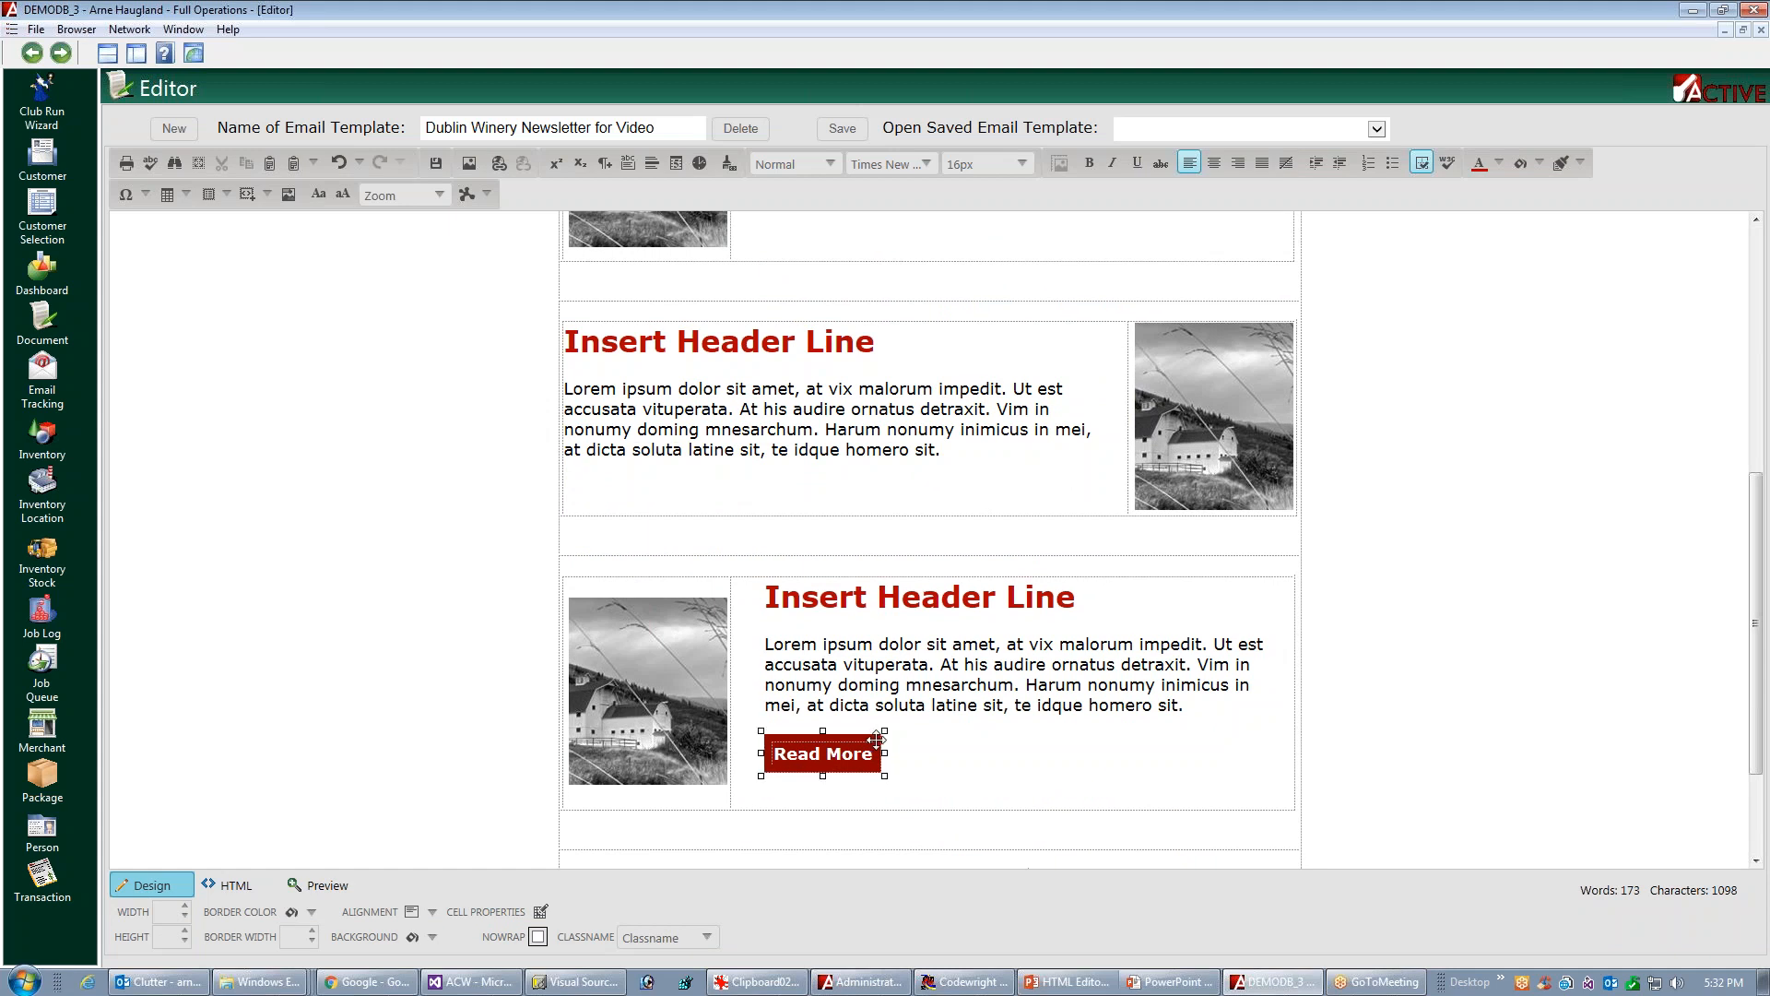
{"action": "right_click", "coordinate": [823, 754]}
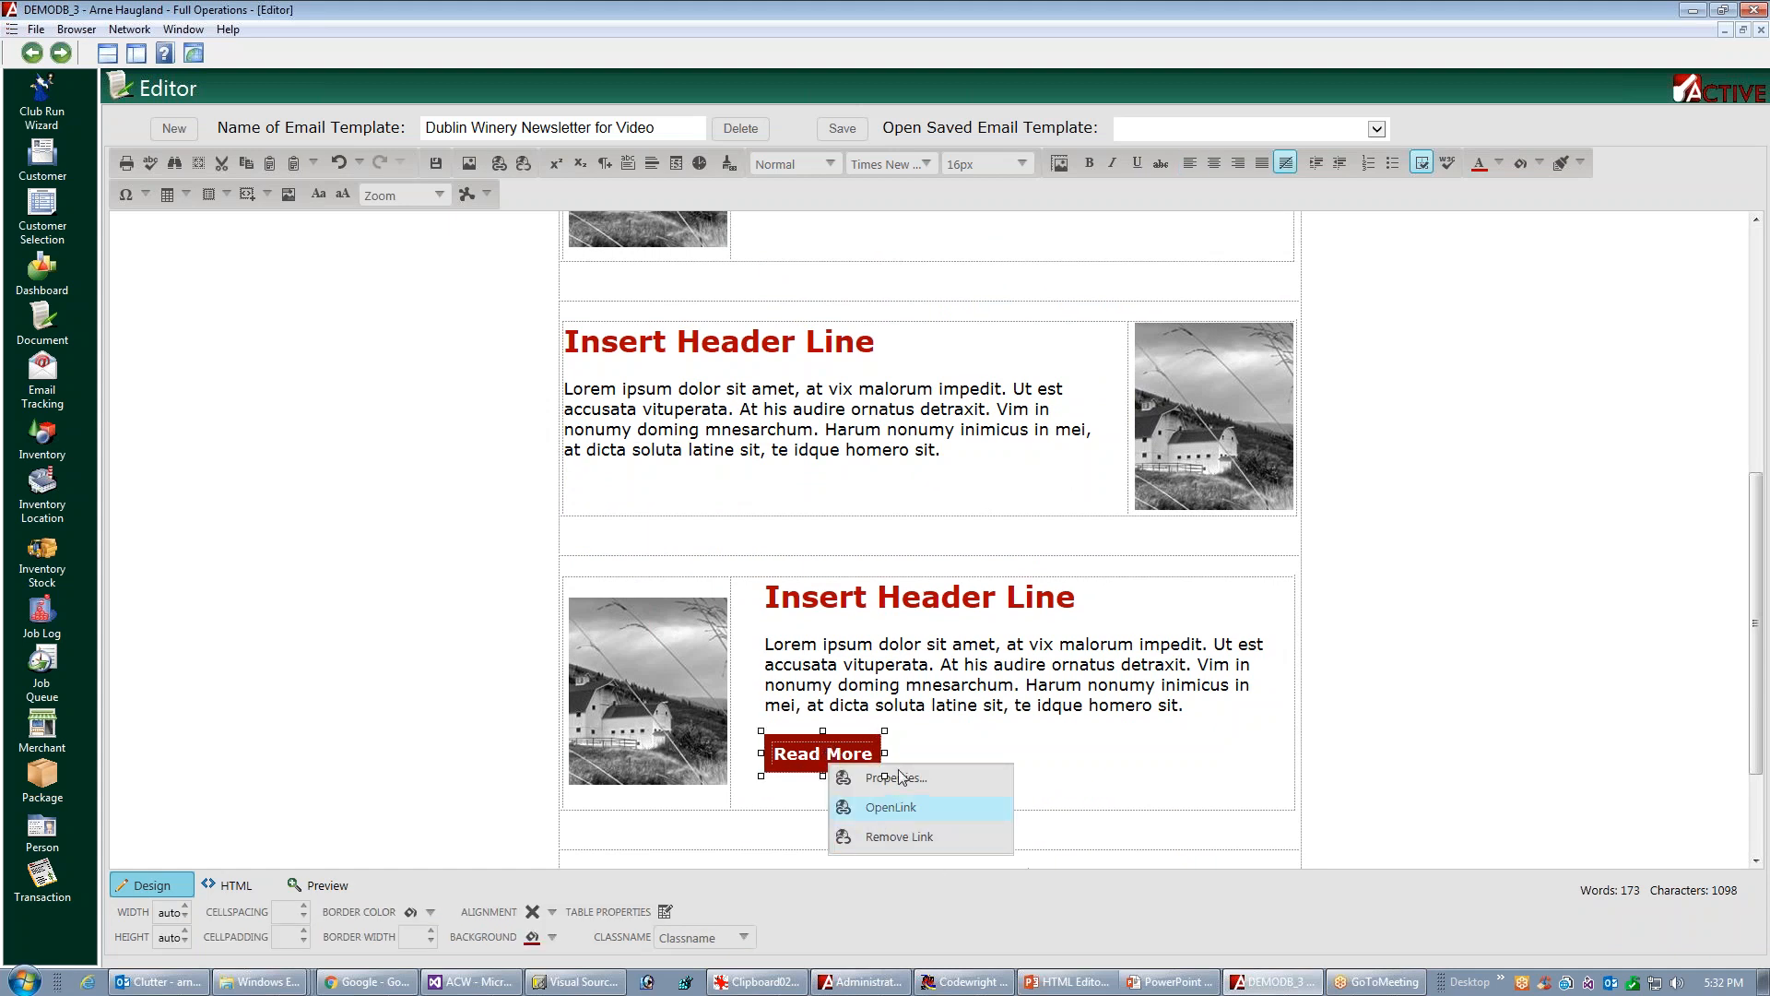
{"action": "left_click", "coordinate": [886, 735]}
{"action": "right_click", "coordinate": [881, 735]}
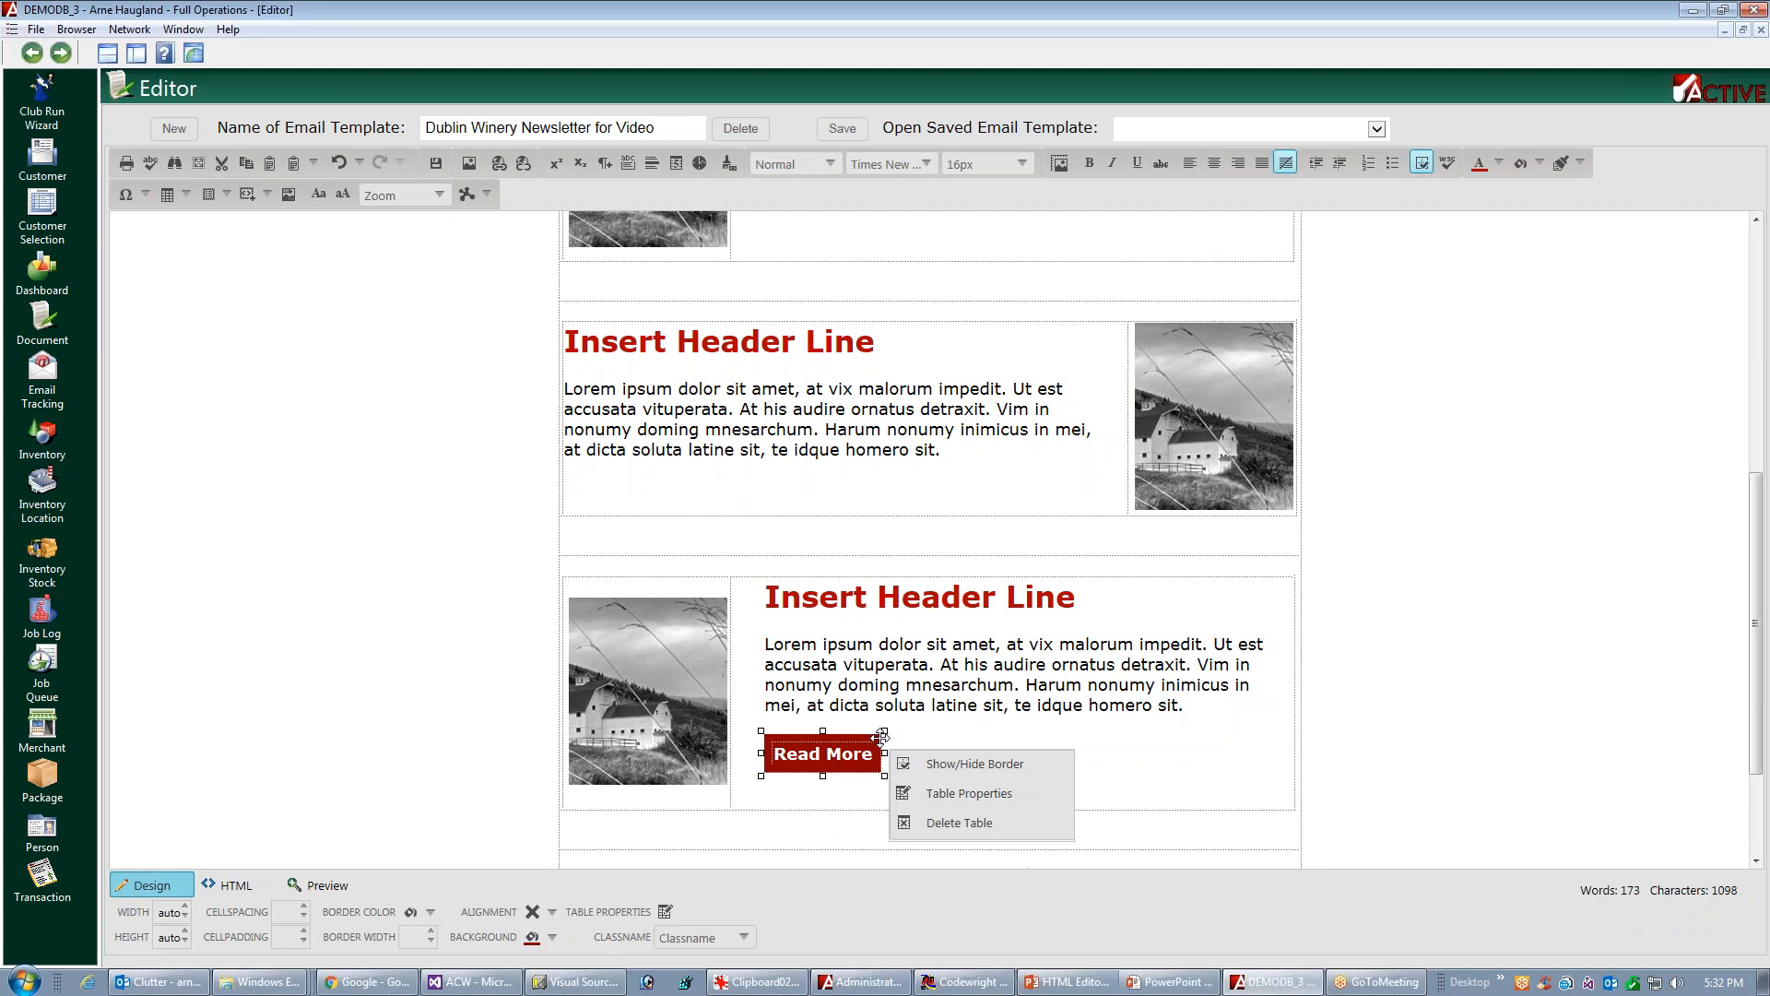
{"action": "left_click", "coordinate": [957, 824]}
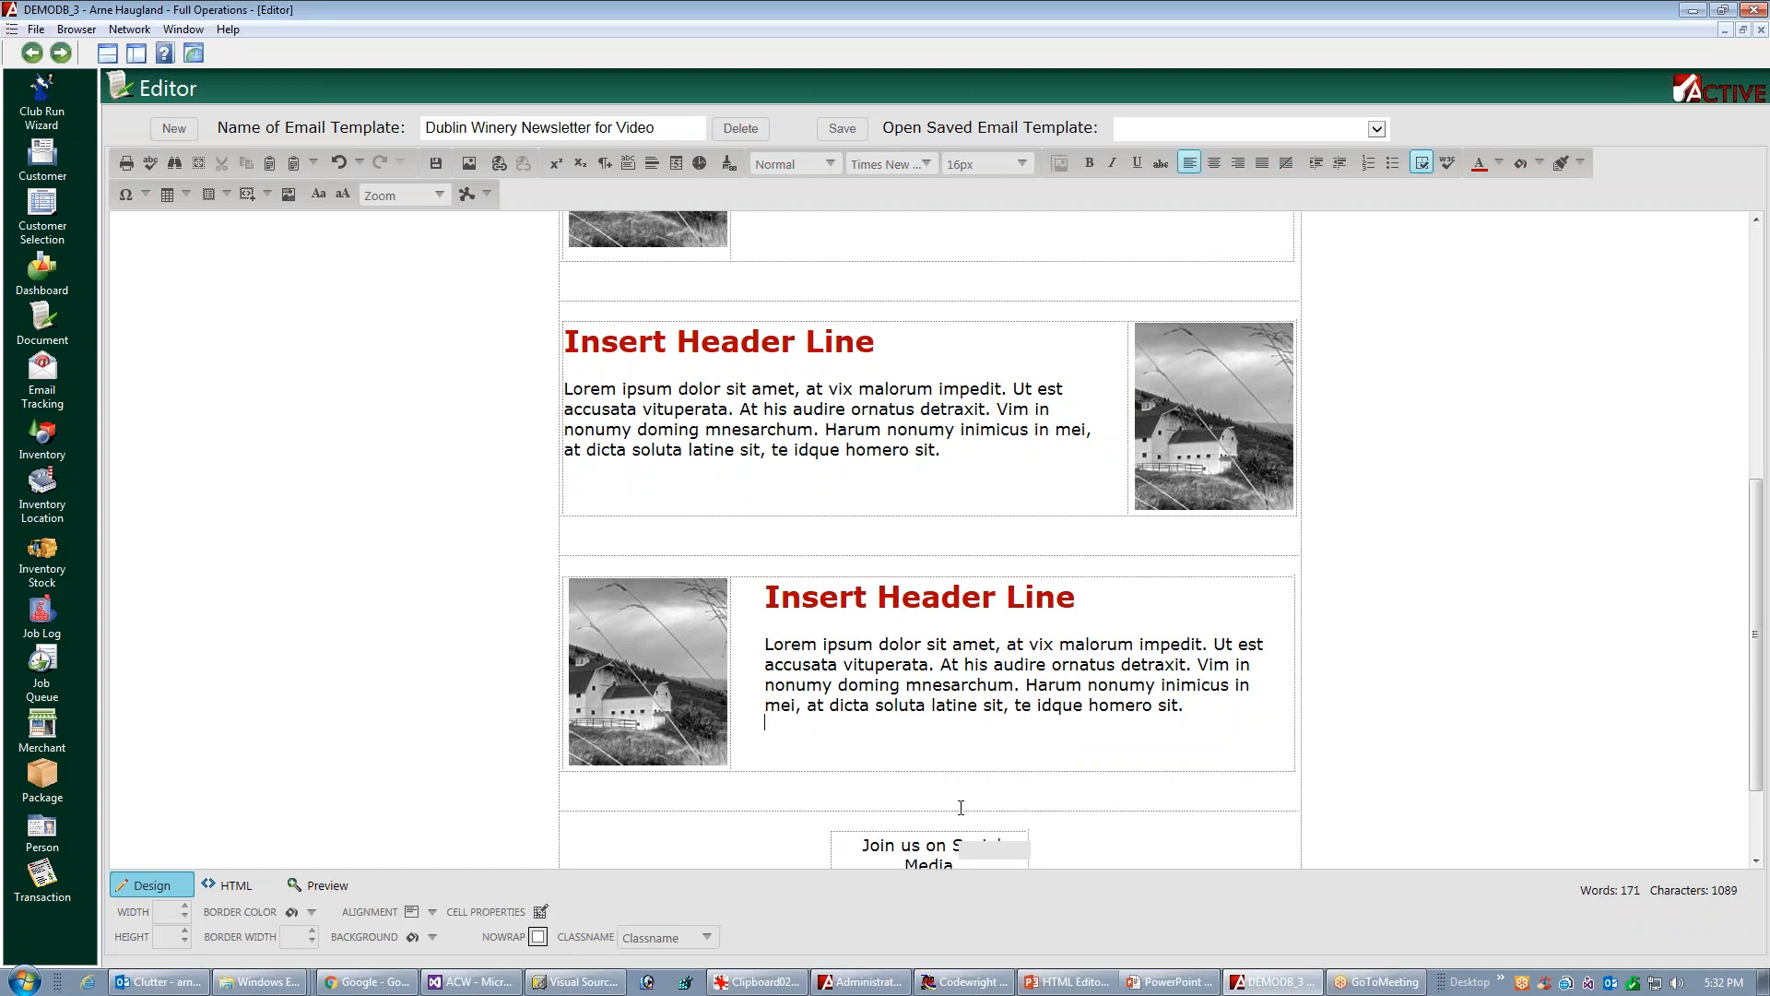
{"action": "left_click", "coordinate": [842, 129]}
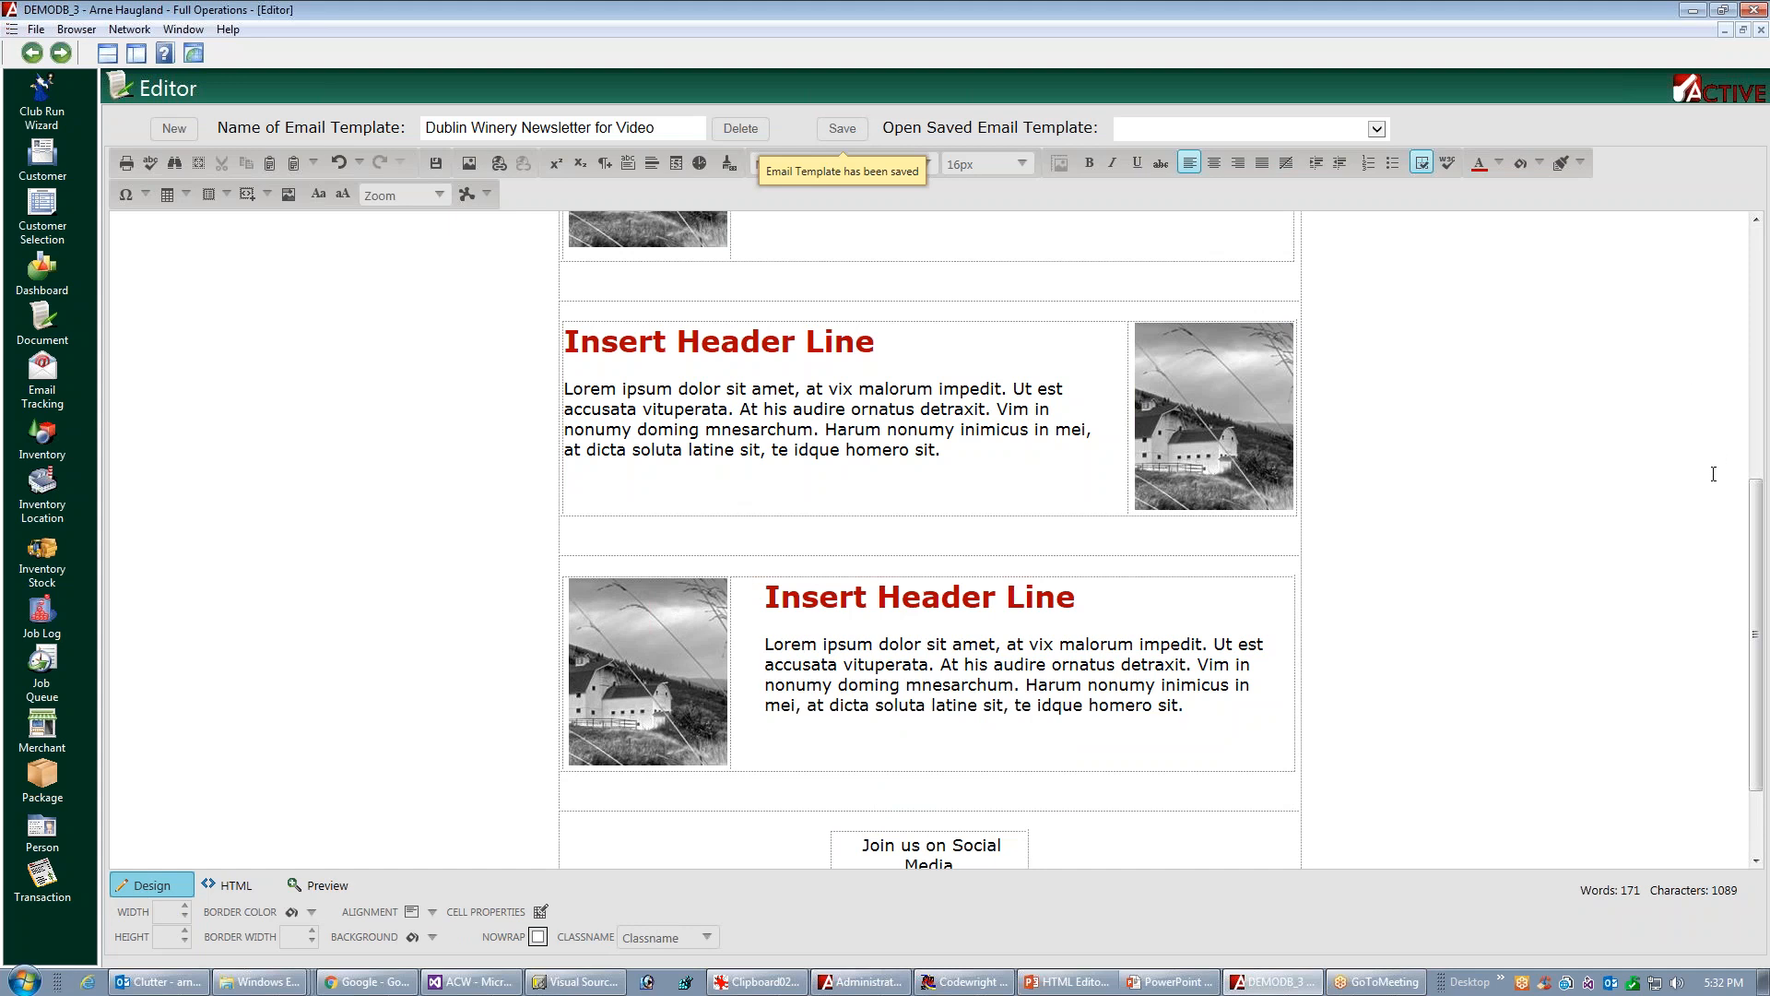
Launch Button Factory from the Document list and tile it side by side with the template Editor, with the Document list minimized
{"action": "left_click_drag", "start_coordinate": [1755, 505], "coordinate": [1767, 264]}
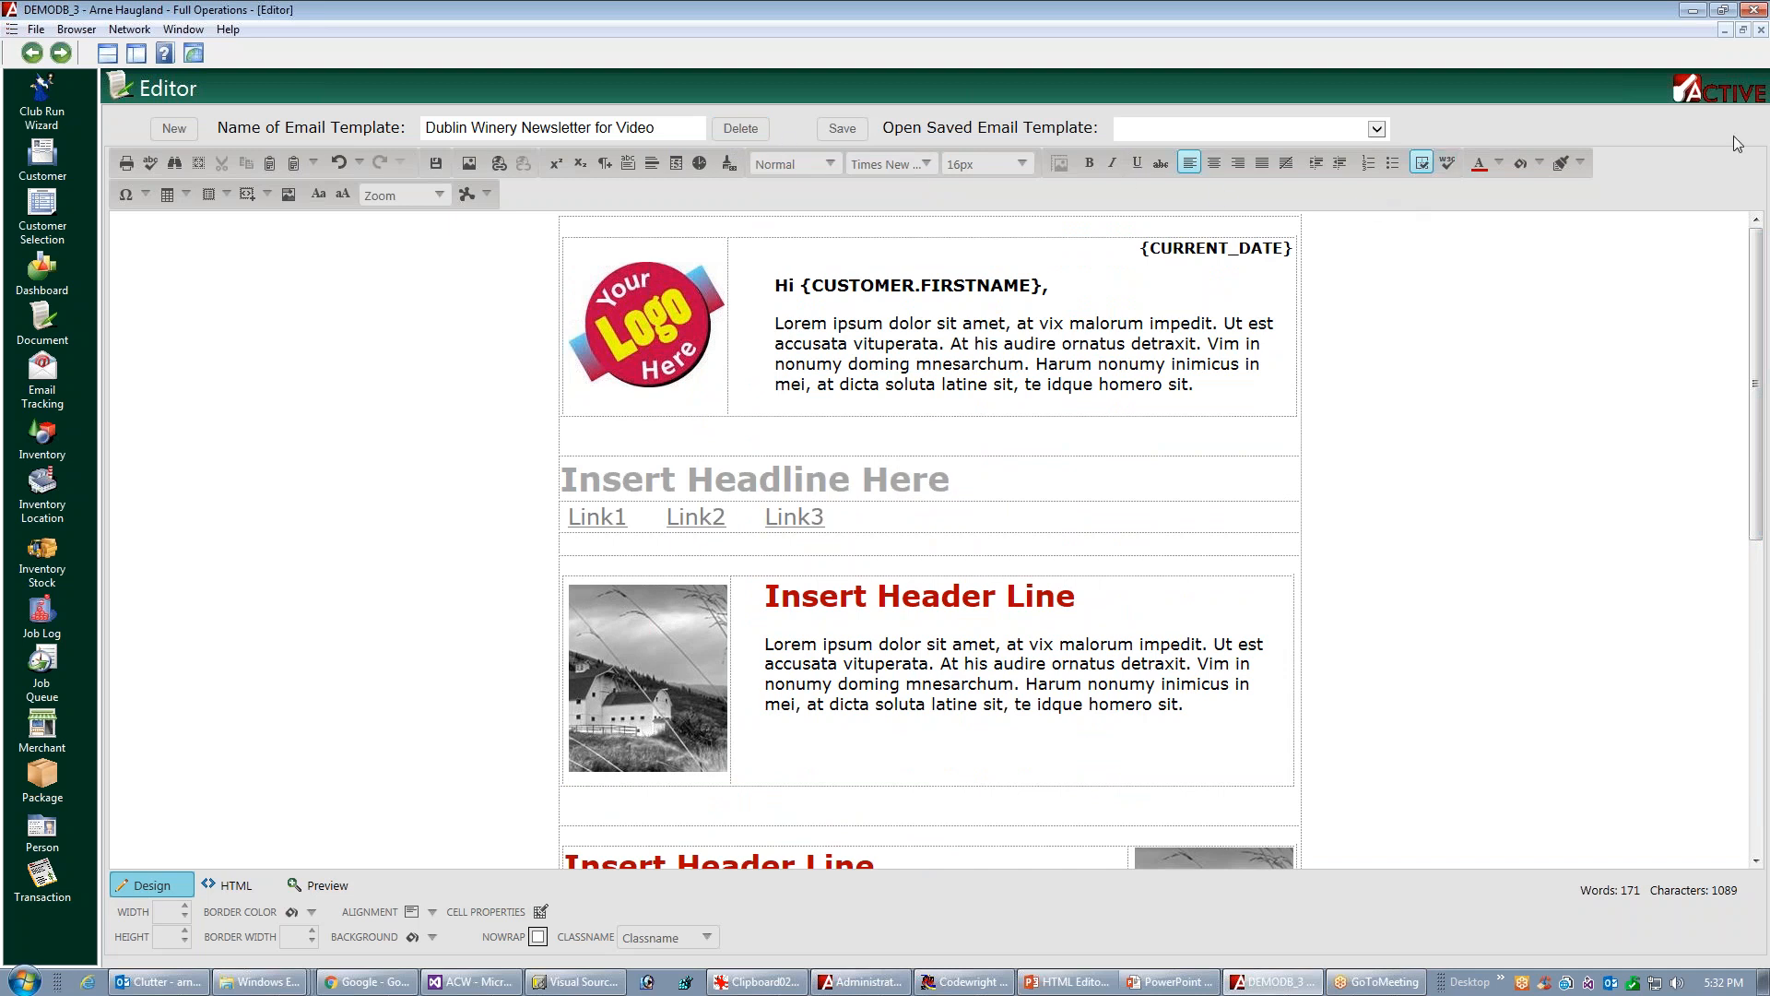
{"action": "left_click", "coordinate": [1743, 31]}
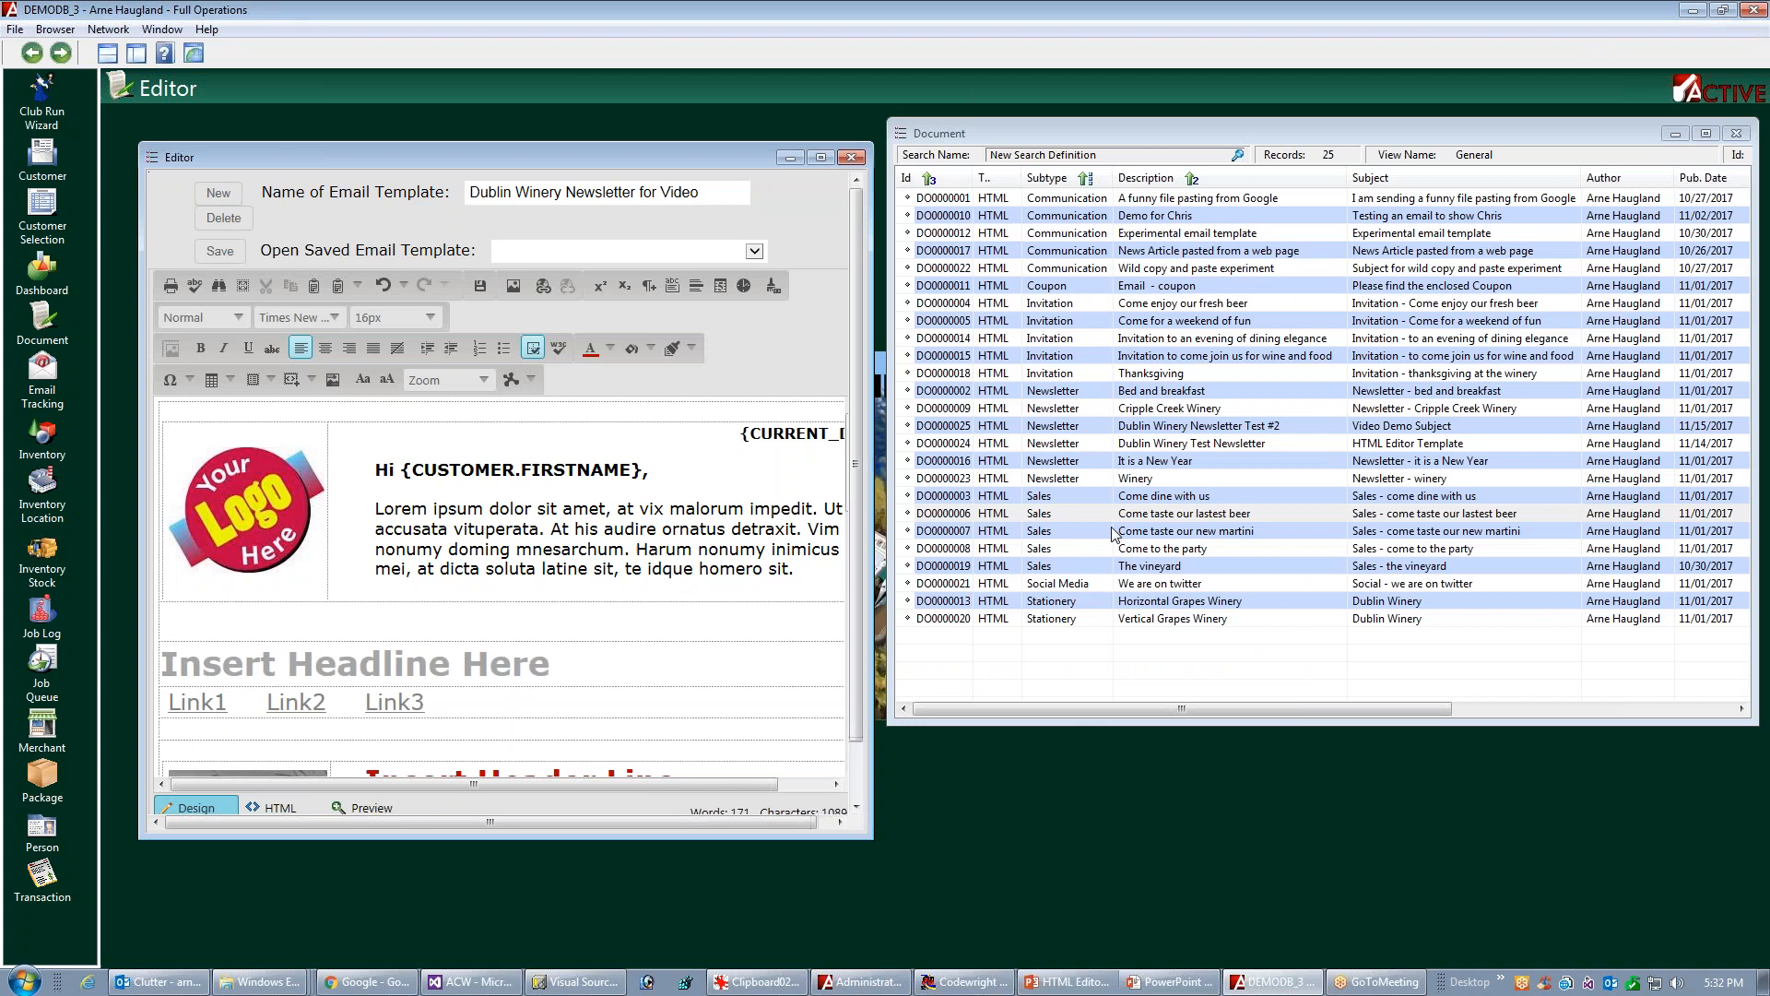
{"action": "right_click", "coordinate": [1141, 532]}
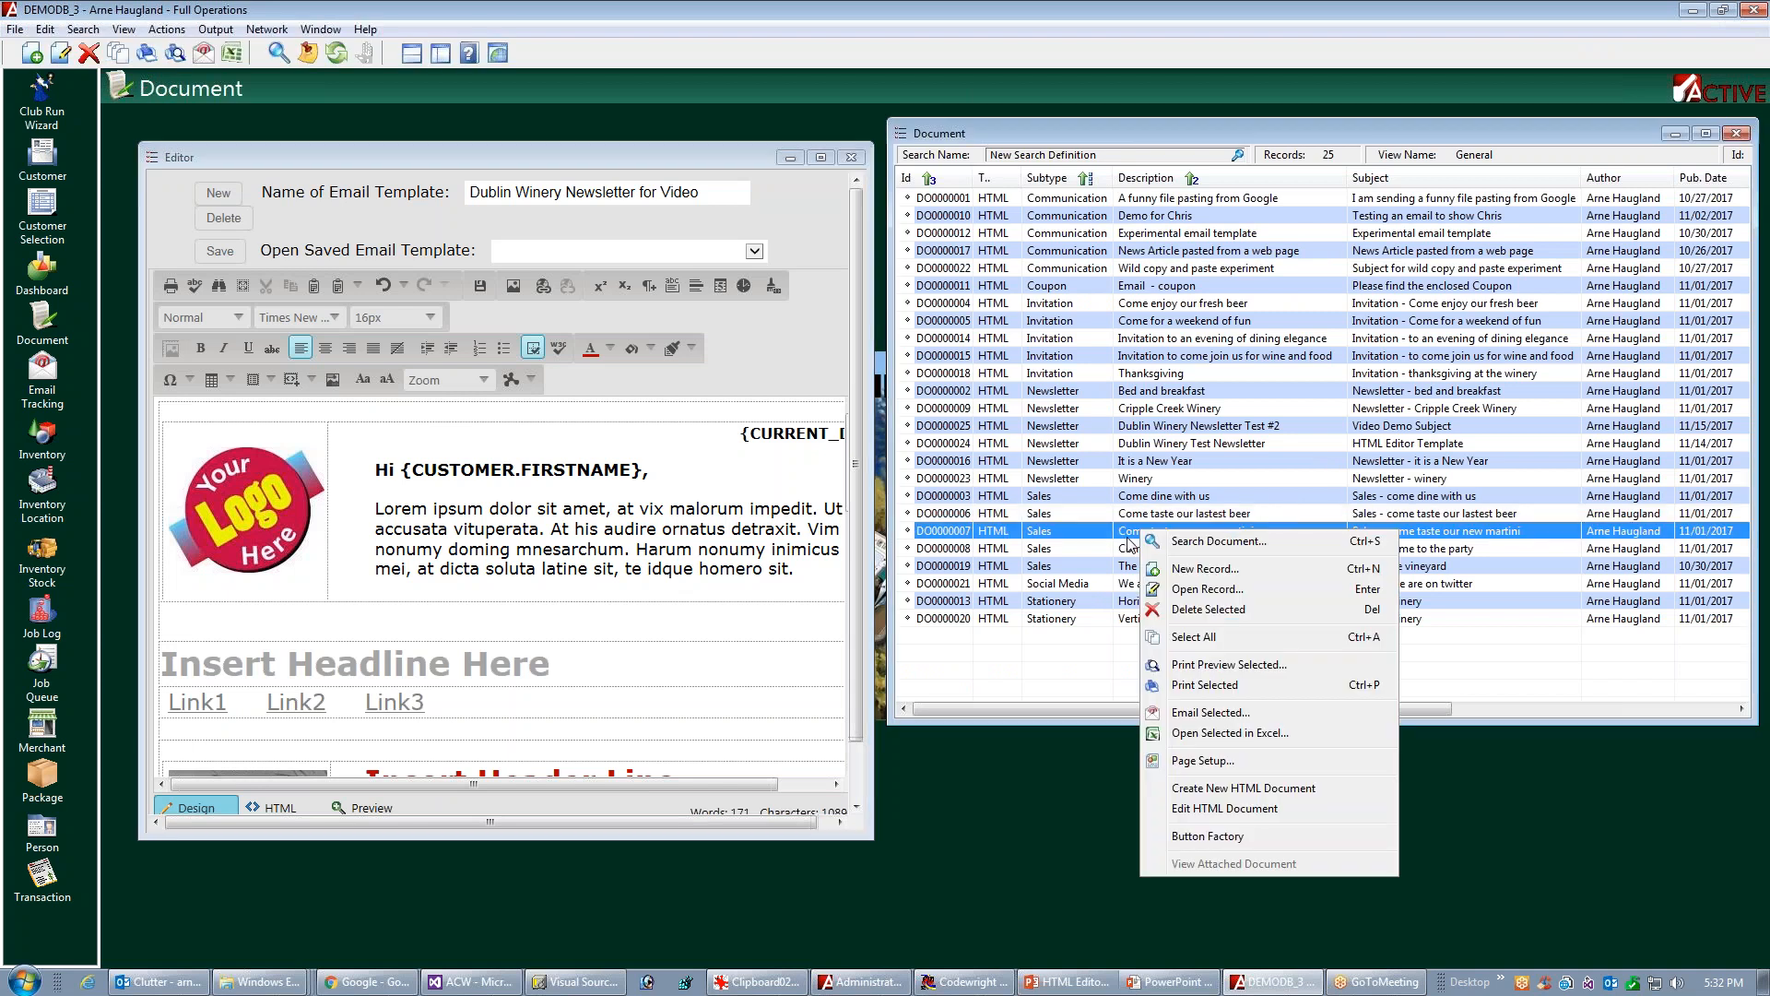
{"action": "left_click", "coordinate": [1197, 837]}
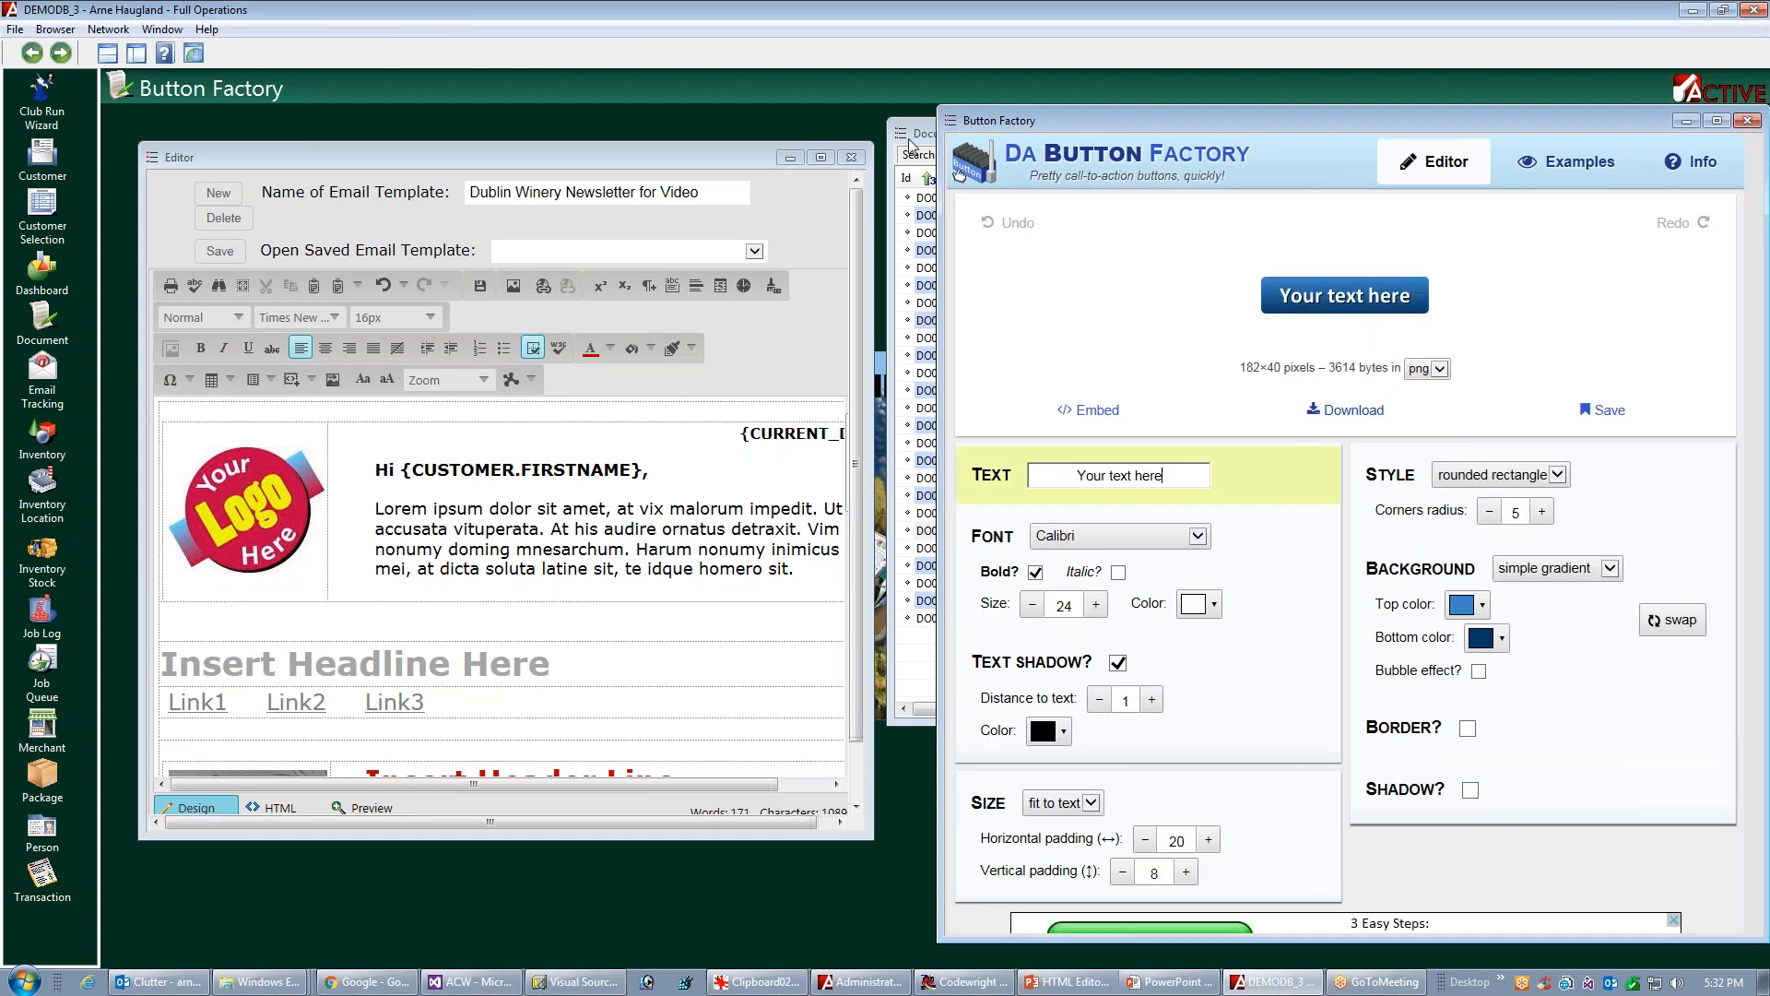
{"action": "left_click", "coordinate": [904, 135]}
{"action": "left_click", "coordinate": [938, 216]}
{"action": "left_click", "coordinate": [136, 53]}
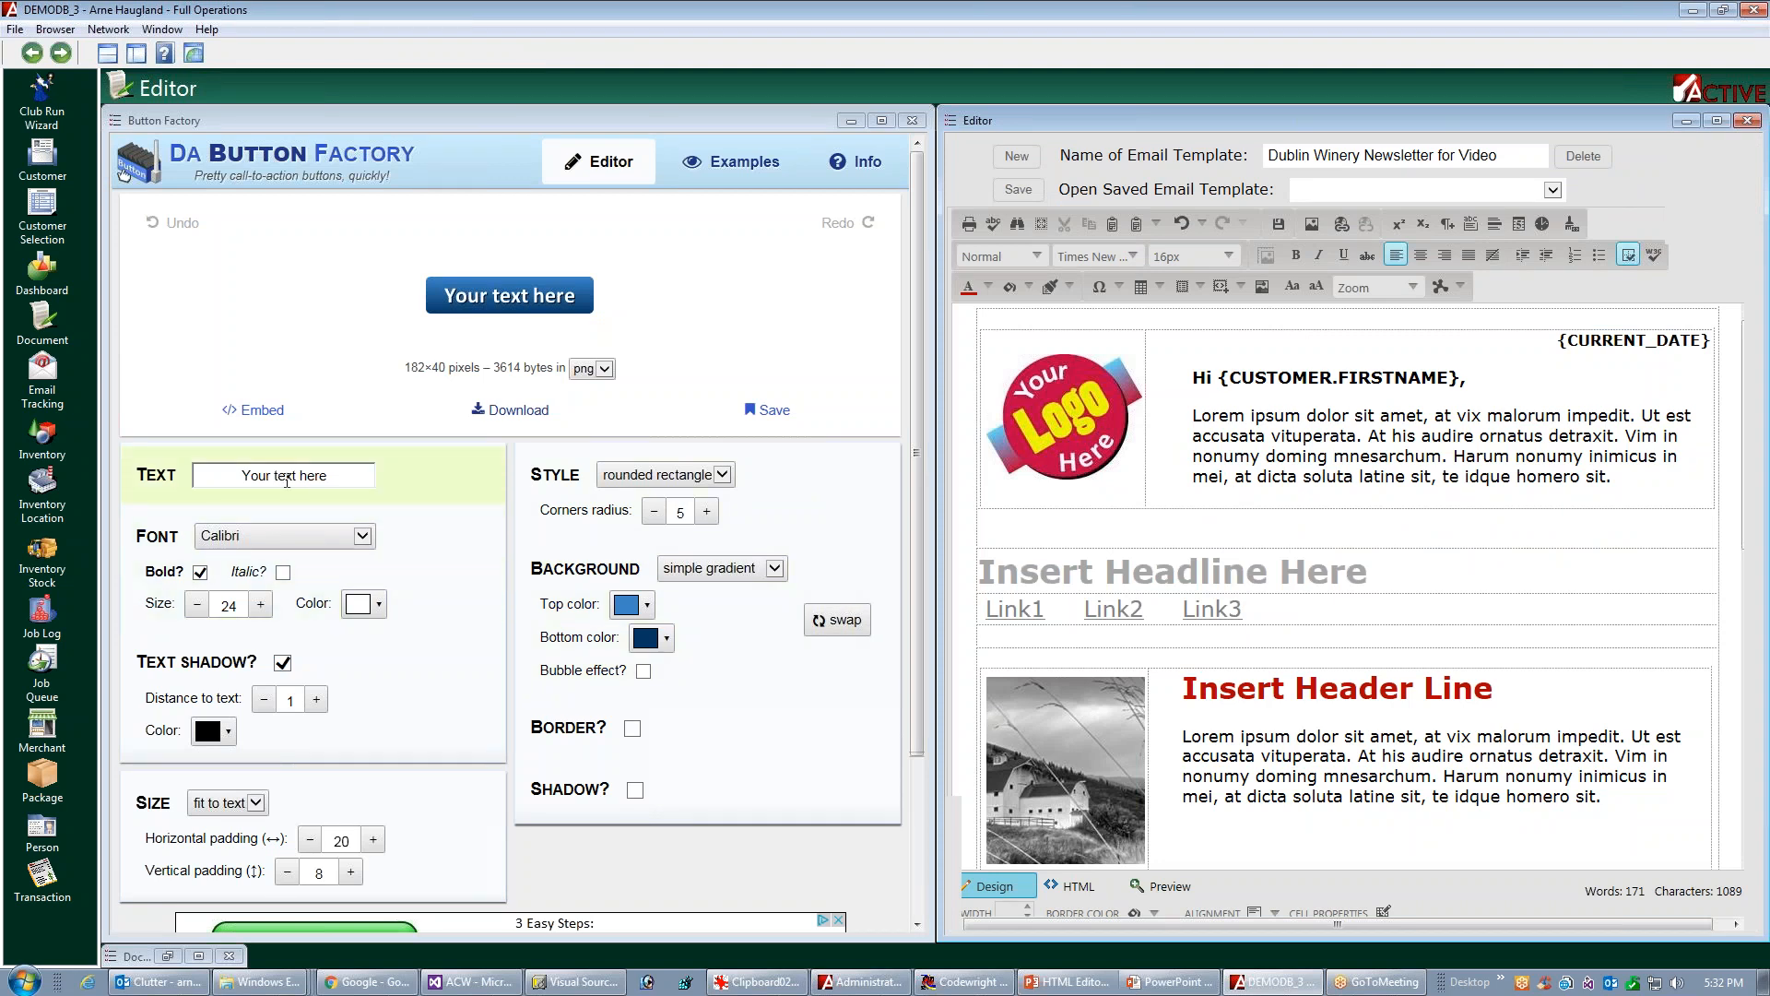
Set the new button's text to "Read More..." and keep its font as Calibri
{"action": "left_click_drag", "start_coordinate": [341, 476], "coordinate": [173, 463]}
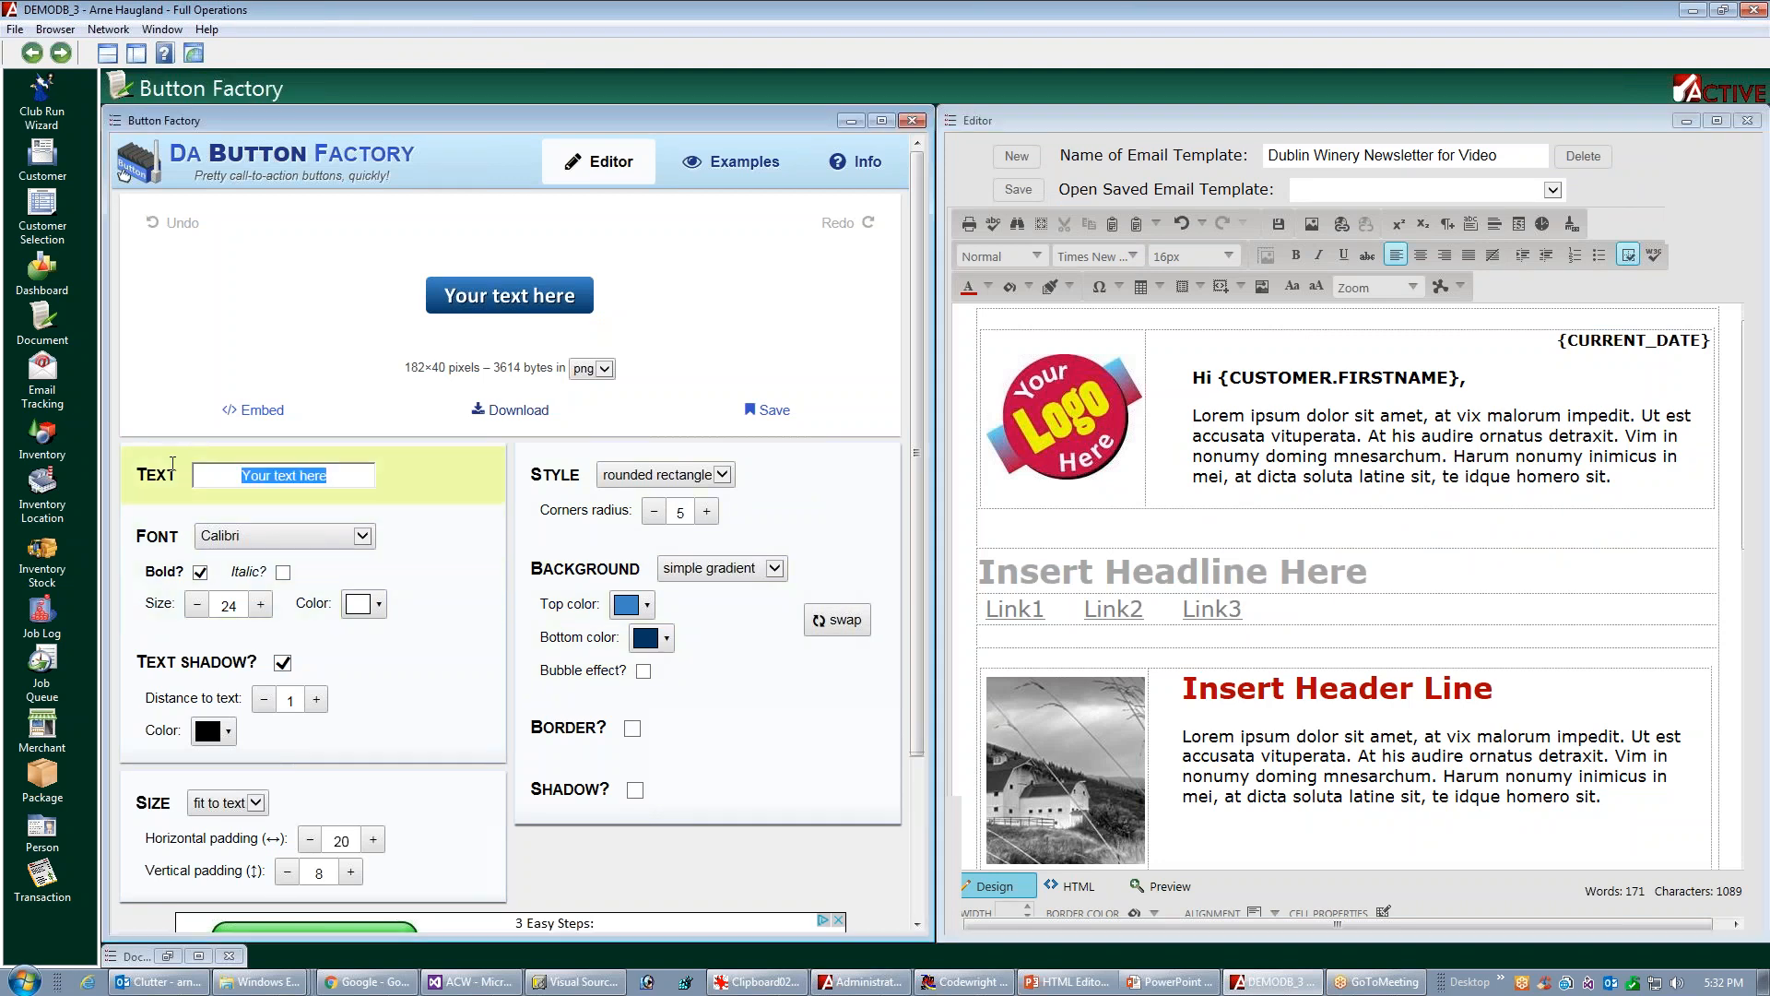
{"action": "type", "text": "Read More..."}
{"action": "left_click", "coordinate": [369, 542]}
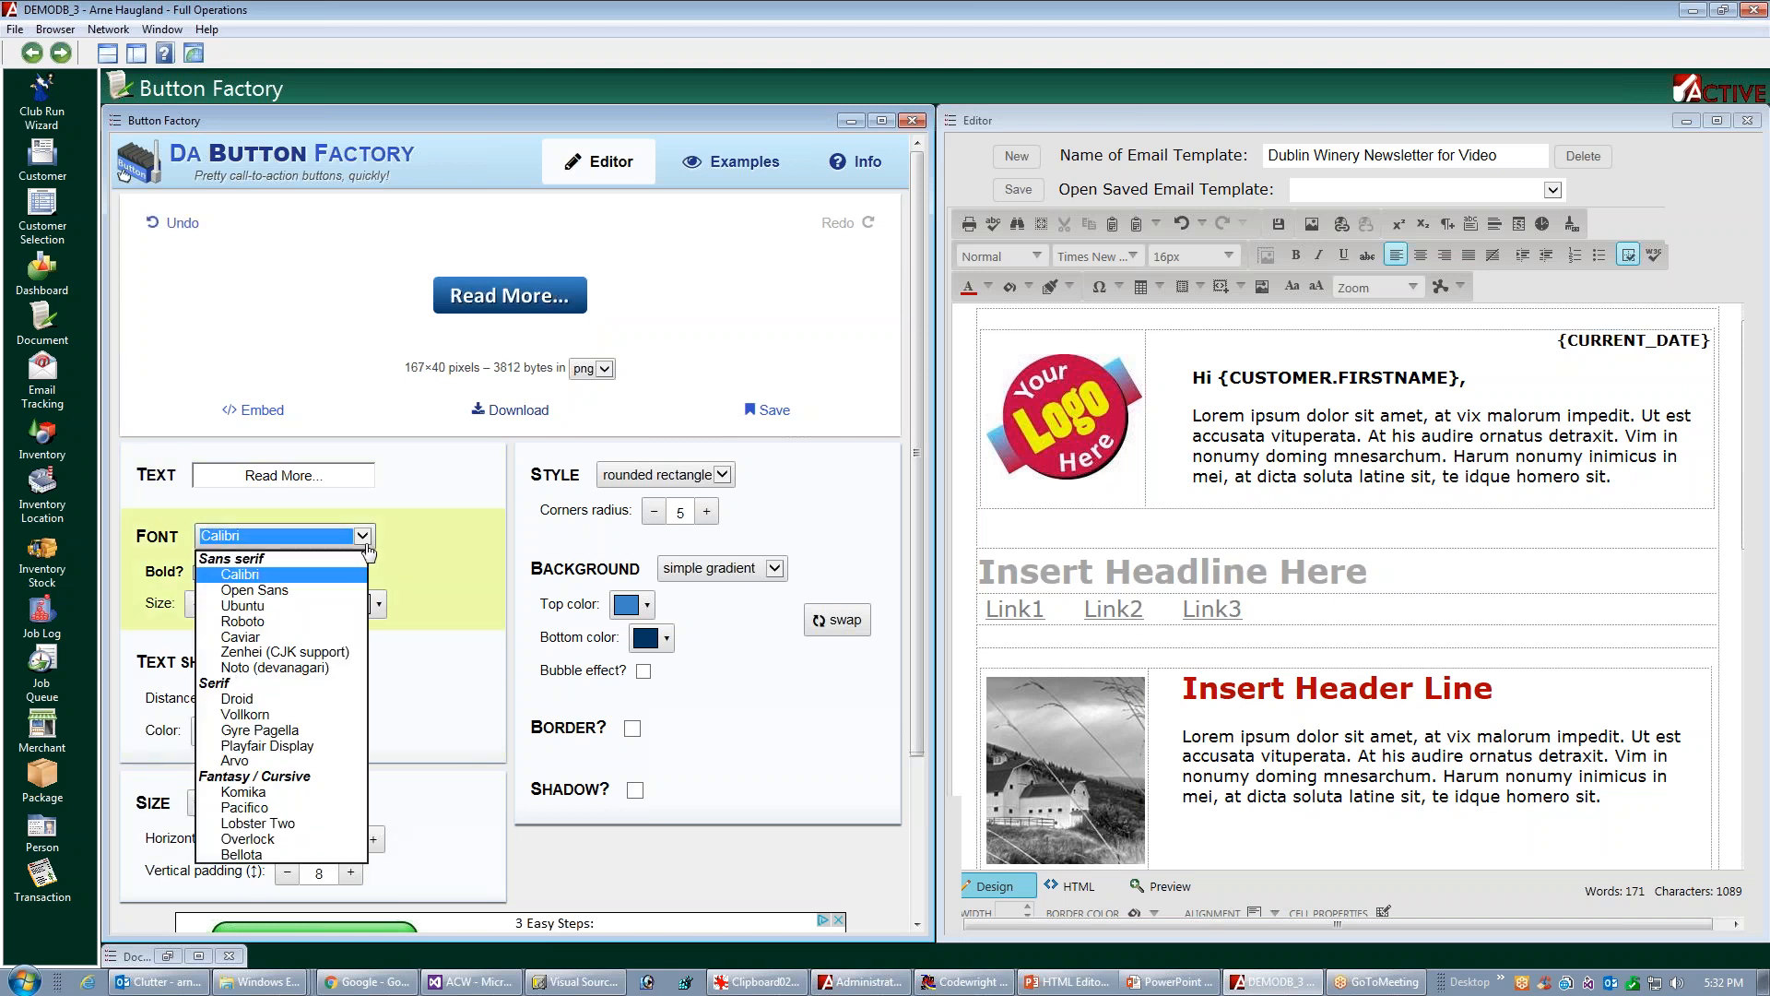
{"action": "left_click", "coordinate": [369, 550]}
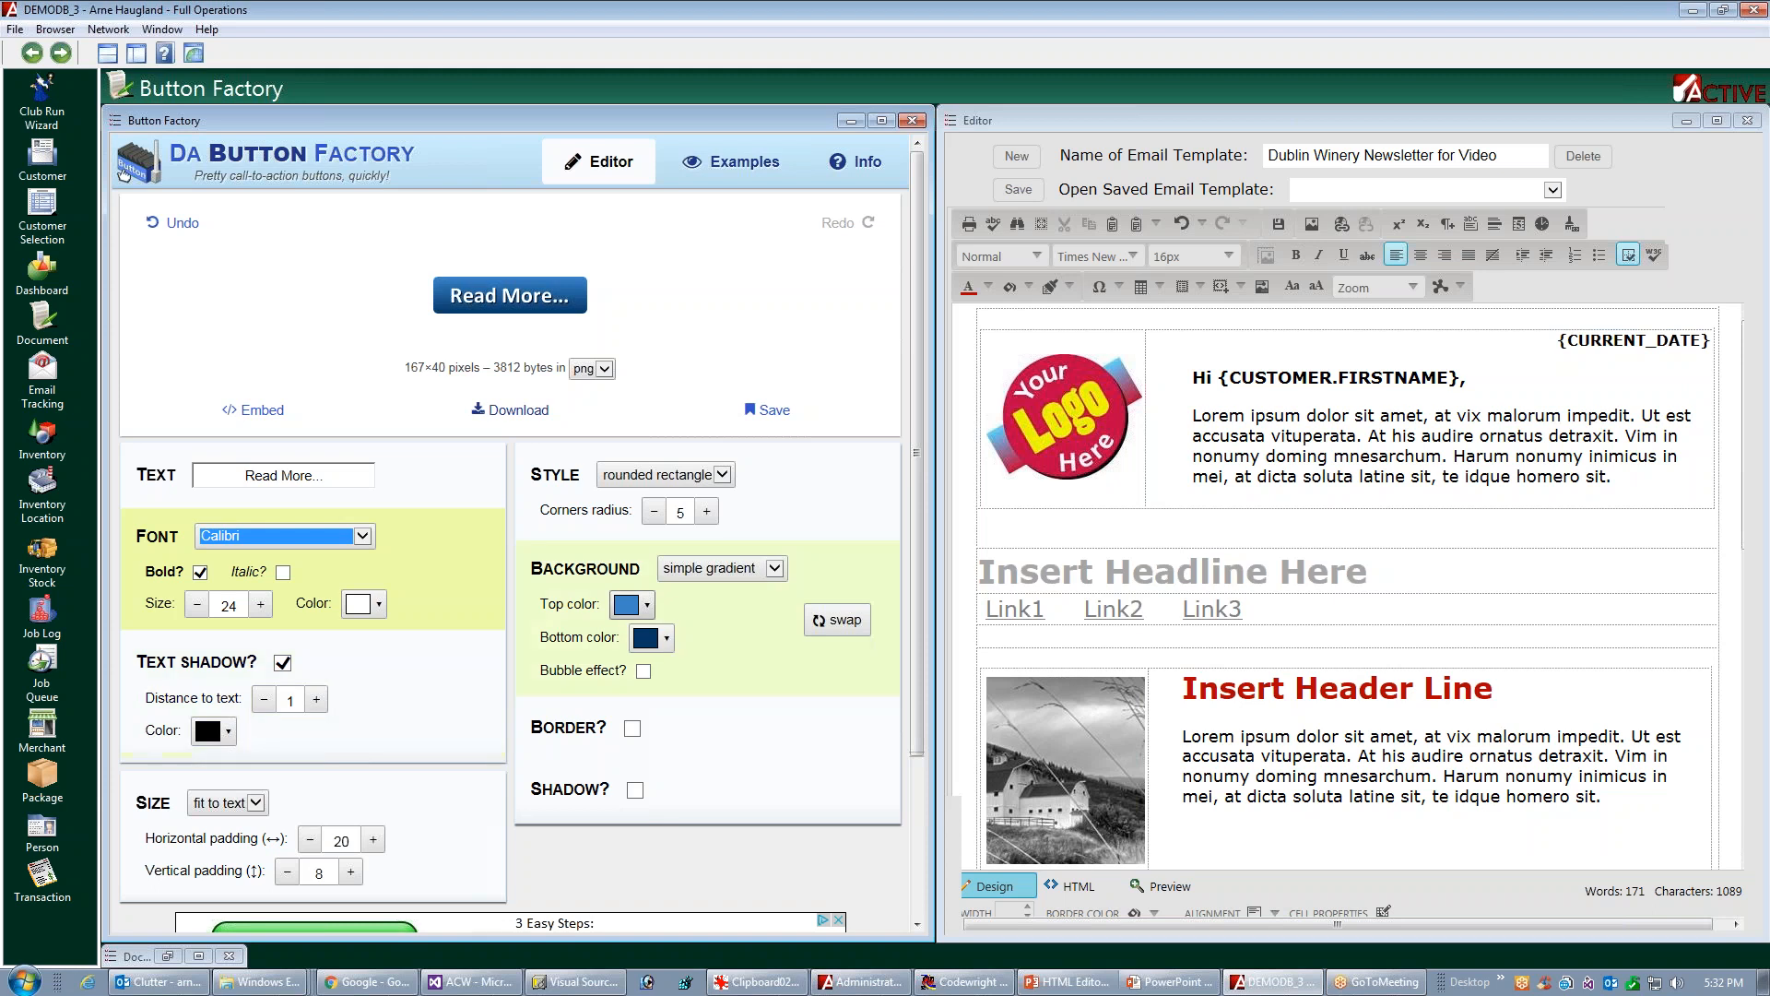
Set the top color of the button's background gradient to #b10101
{"action": "left_click", "coordinate": [648, 608]}
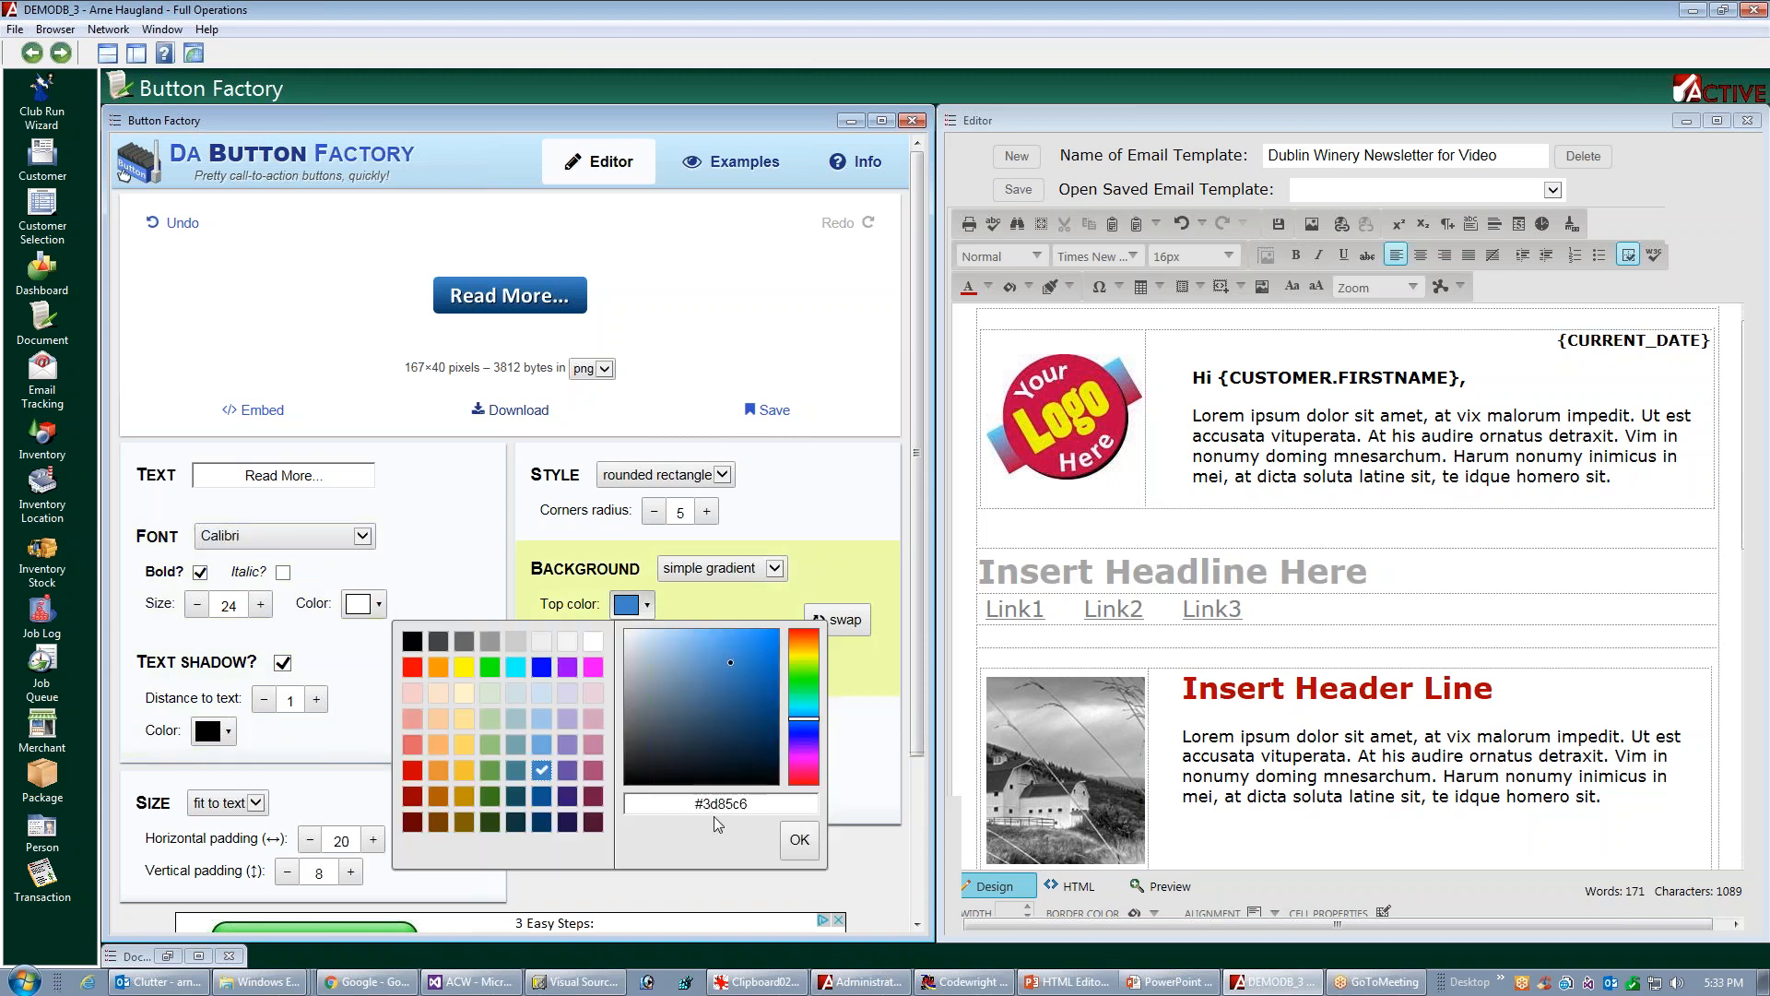
{"action": "left_click_drag", "start_coordinate": [764, 807], "coordinate": [715, 816]}
{"action": "key", "text": "BackSpace"}
{"action": "type", "text": "b10101"}
{"action": "left_click", "coordinate": [800, 852]}
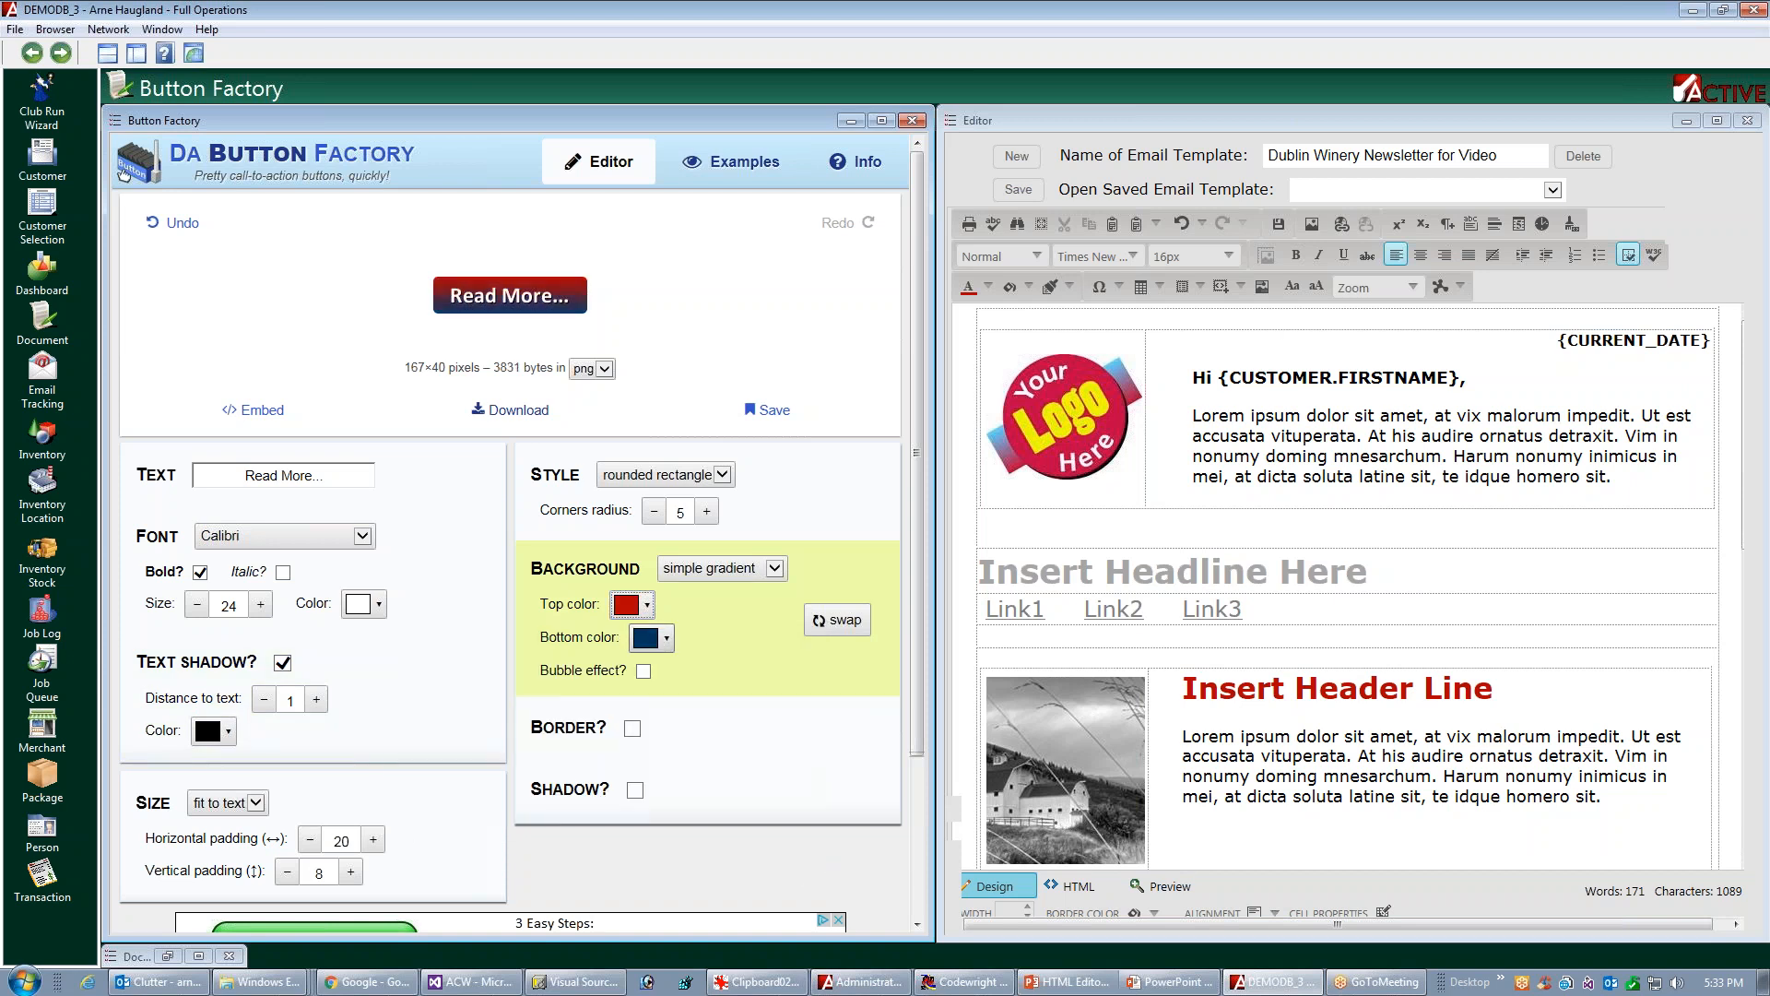
Set the bottom color of the button's background gradient to #c10101
{"action": "left_click", "coordinate": [667, 646]}
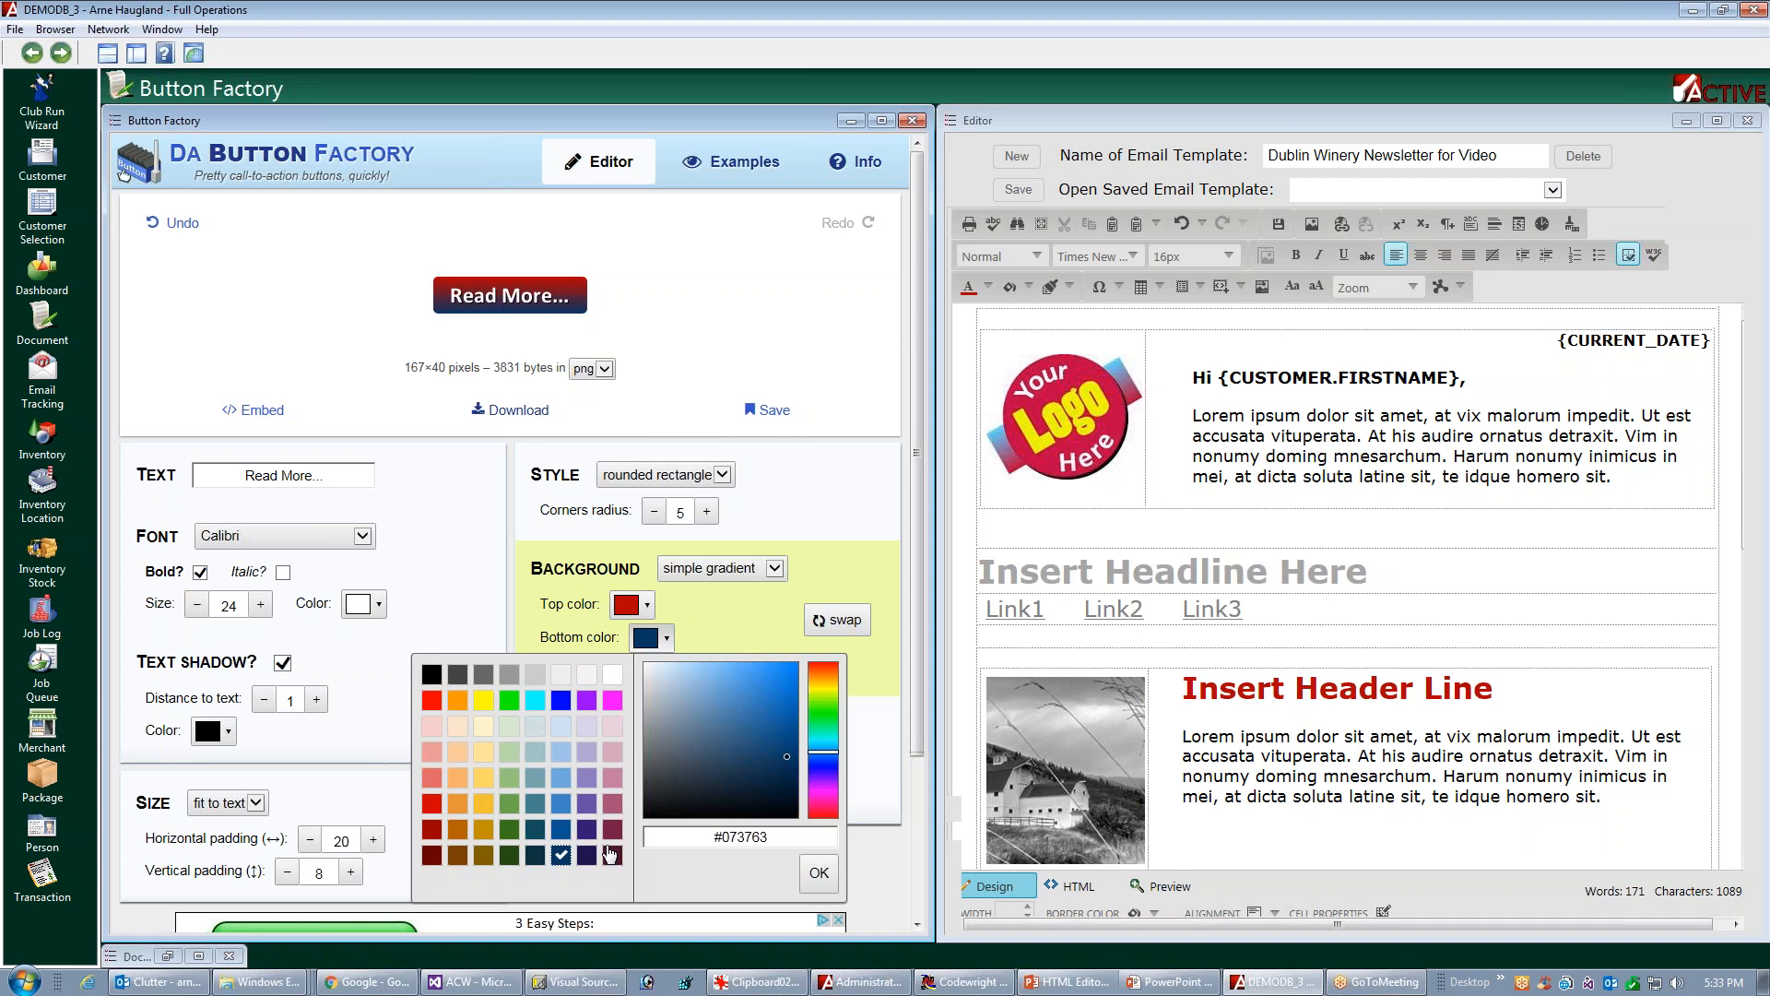
{"action": "double_click", "coordinate": [726, 836]}
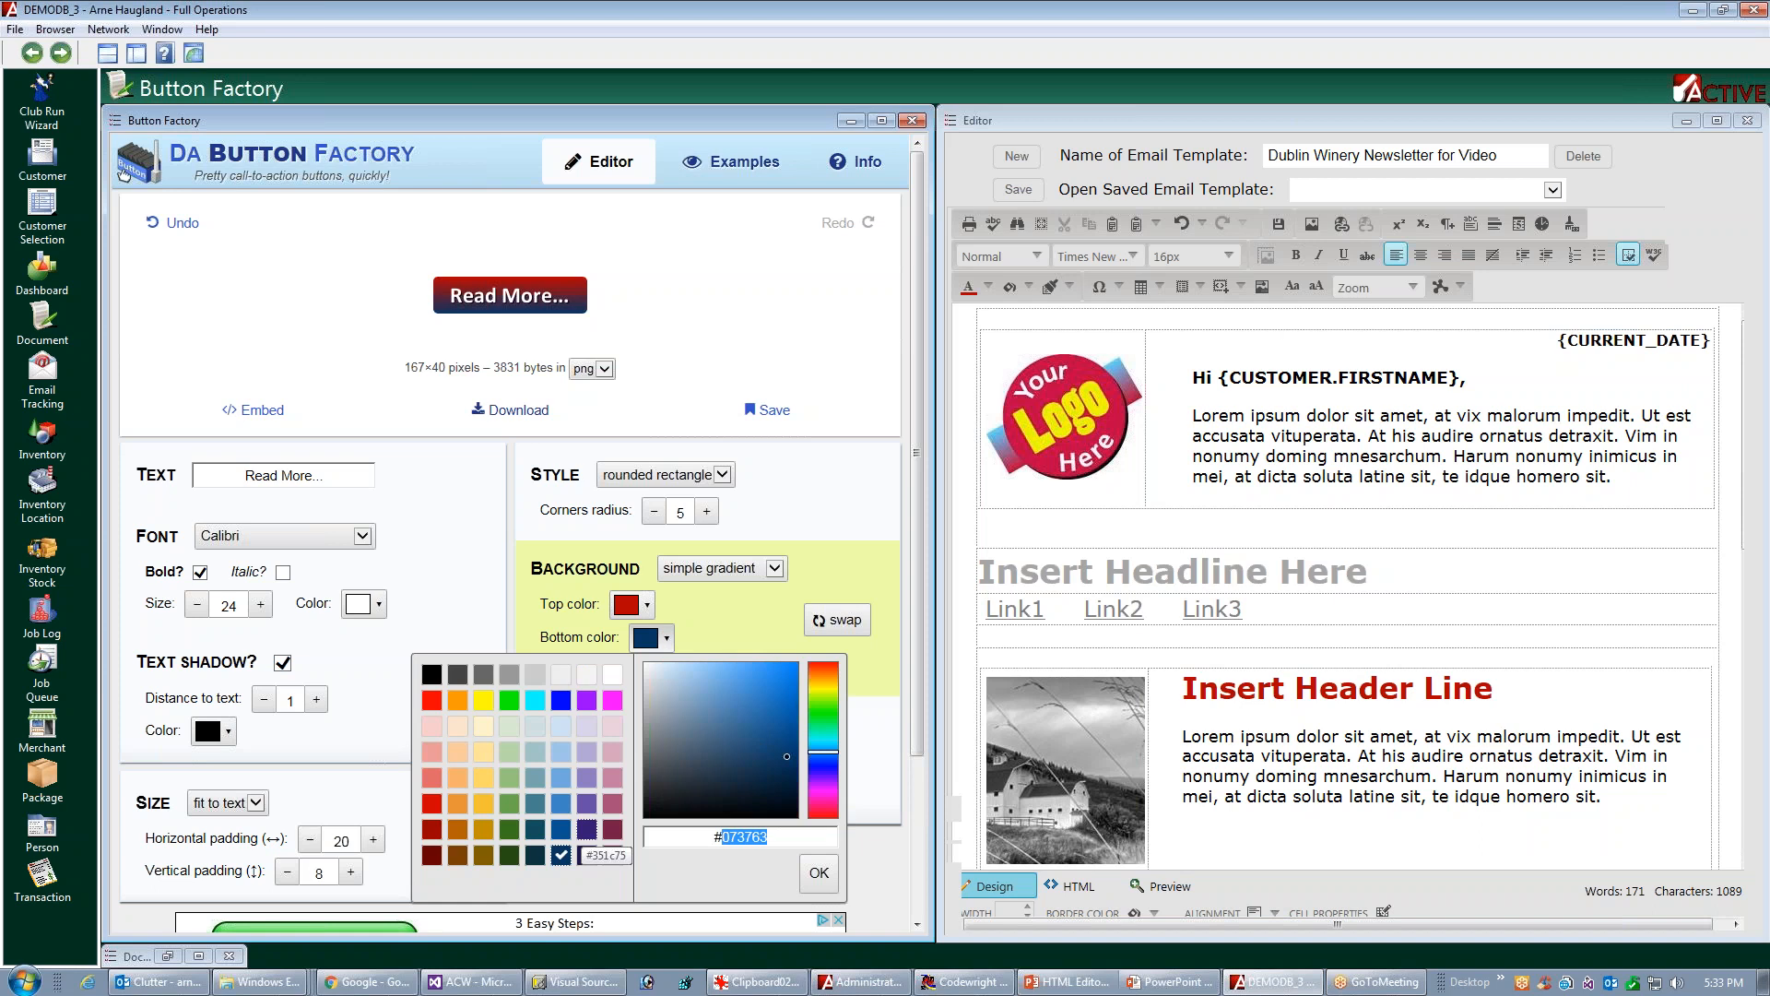
{"action": "type", "text": "b"}
{"action": "type", "text": "c10101"}
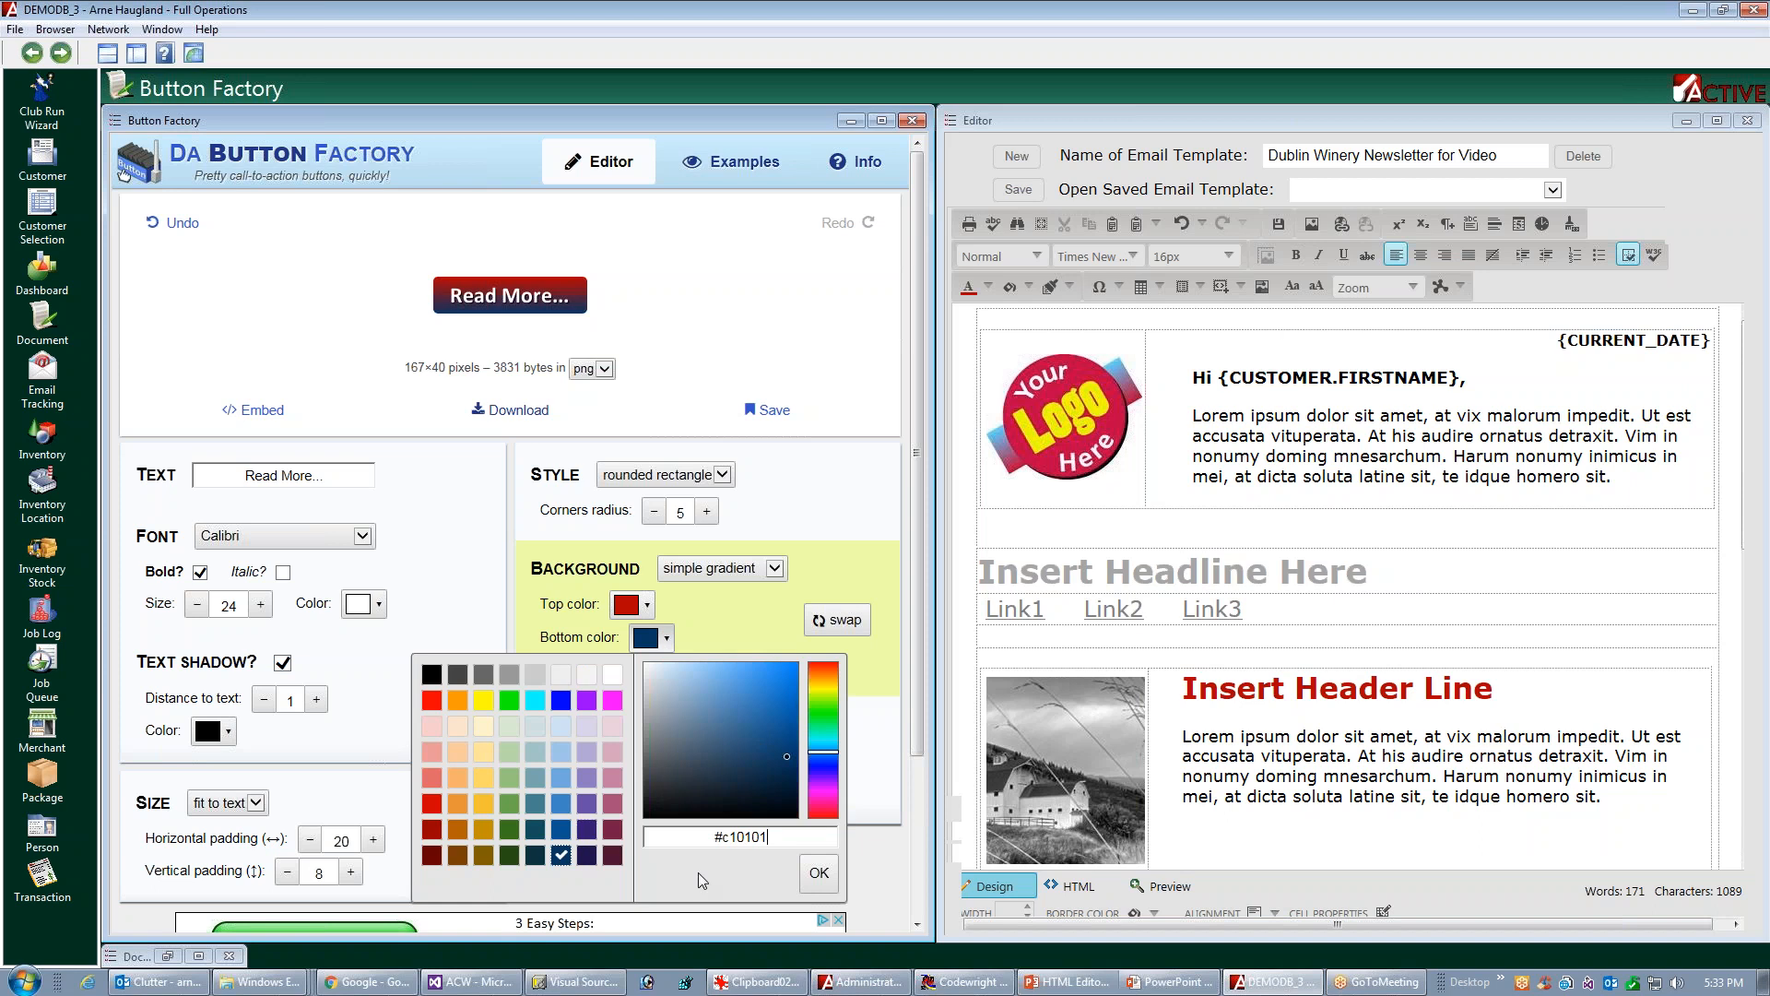
{"action": "left_click", "coordinate": [819, 874]}
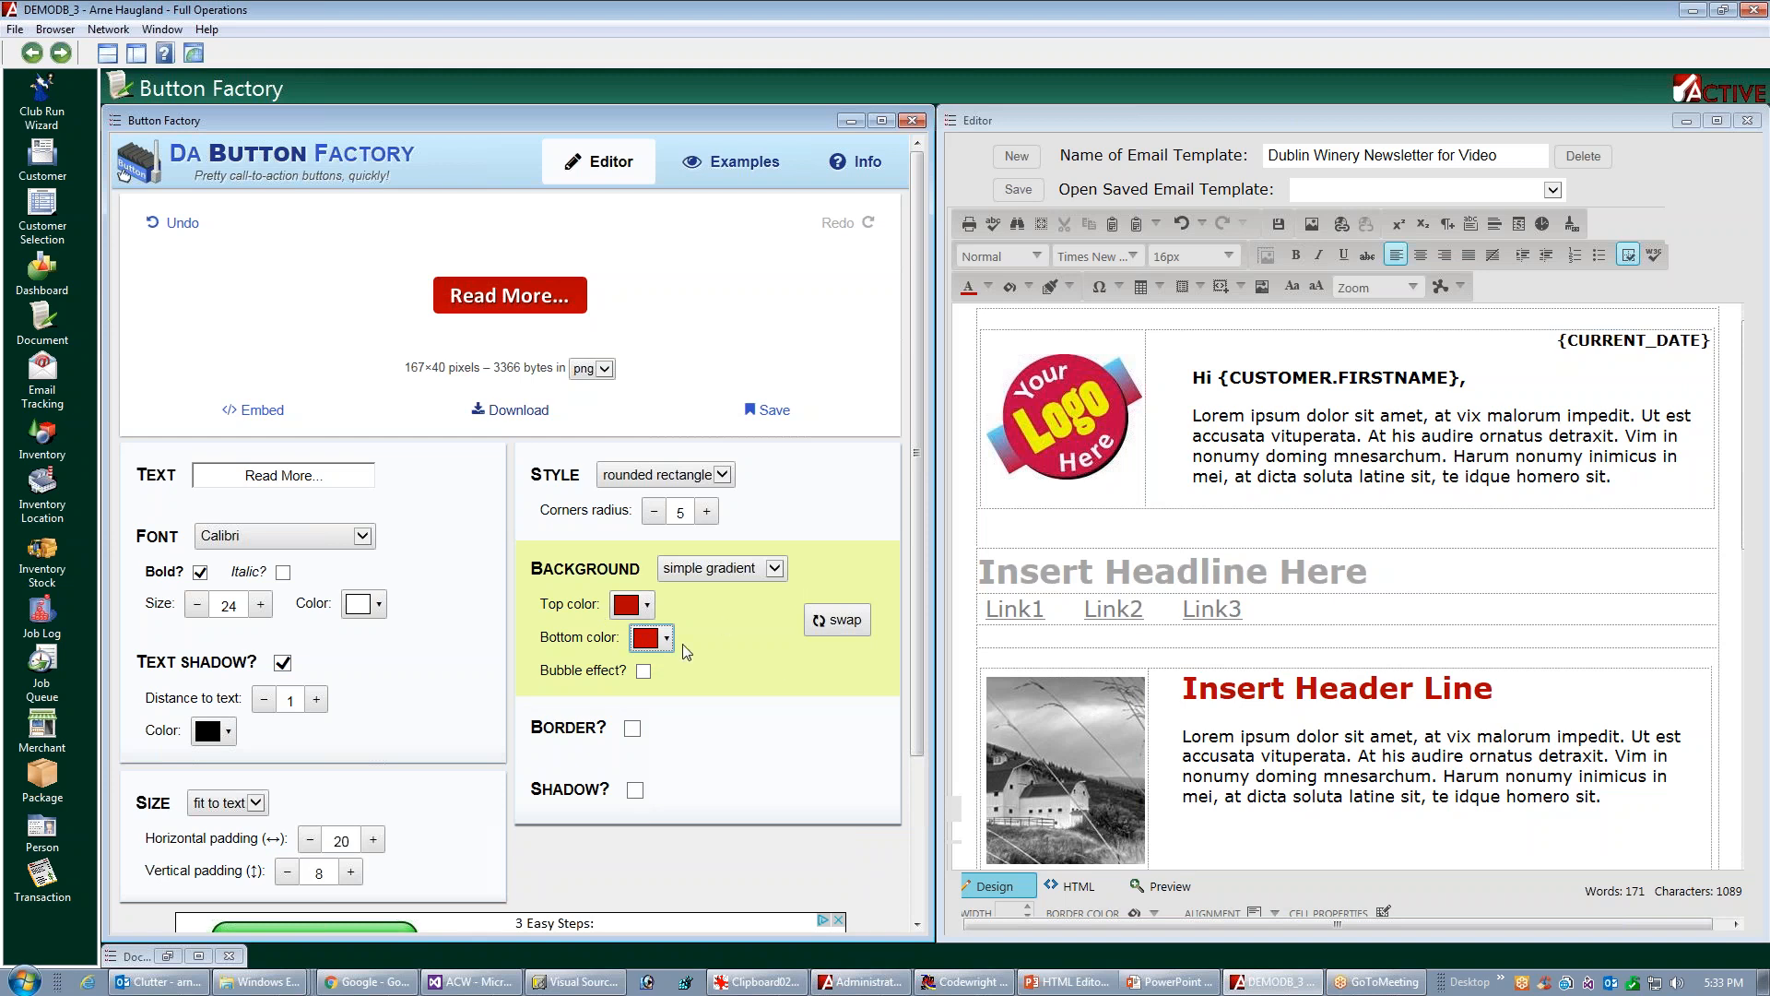
Enable the bubble effect and give the button a size 4 shadow oriented south-east
{"action": "left_click", "coordinate": [644, 671]}
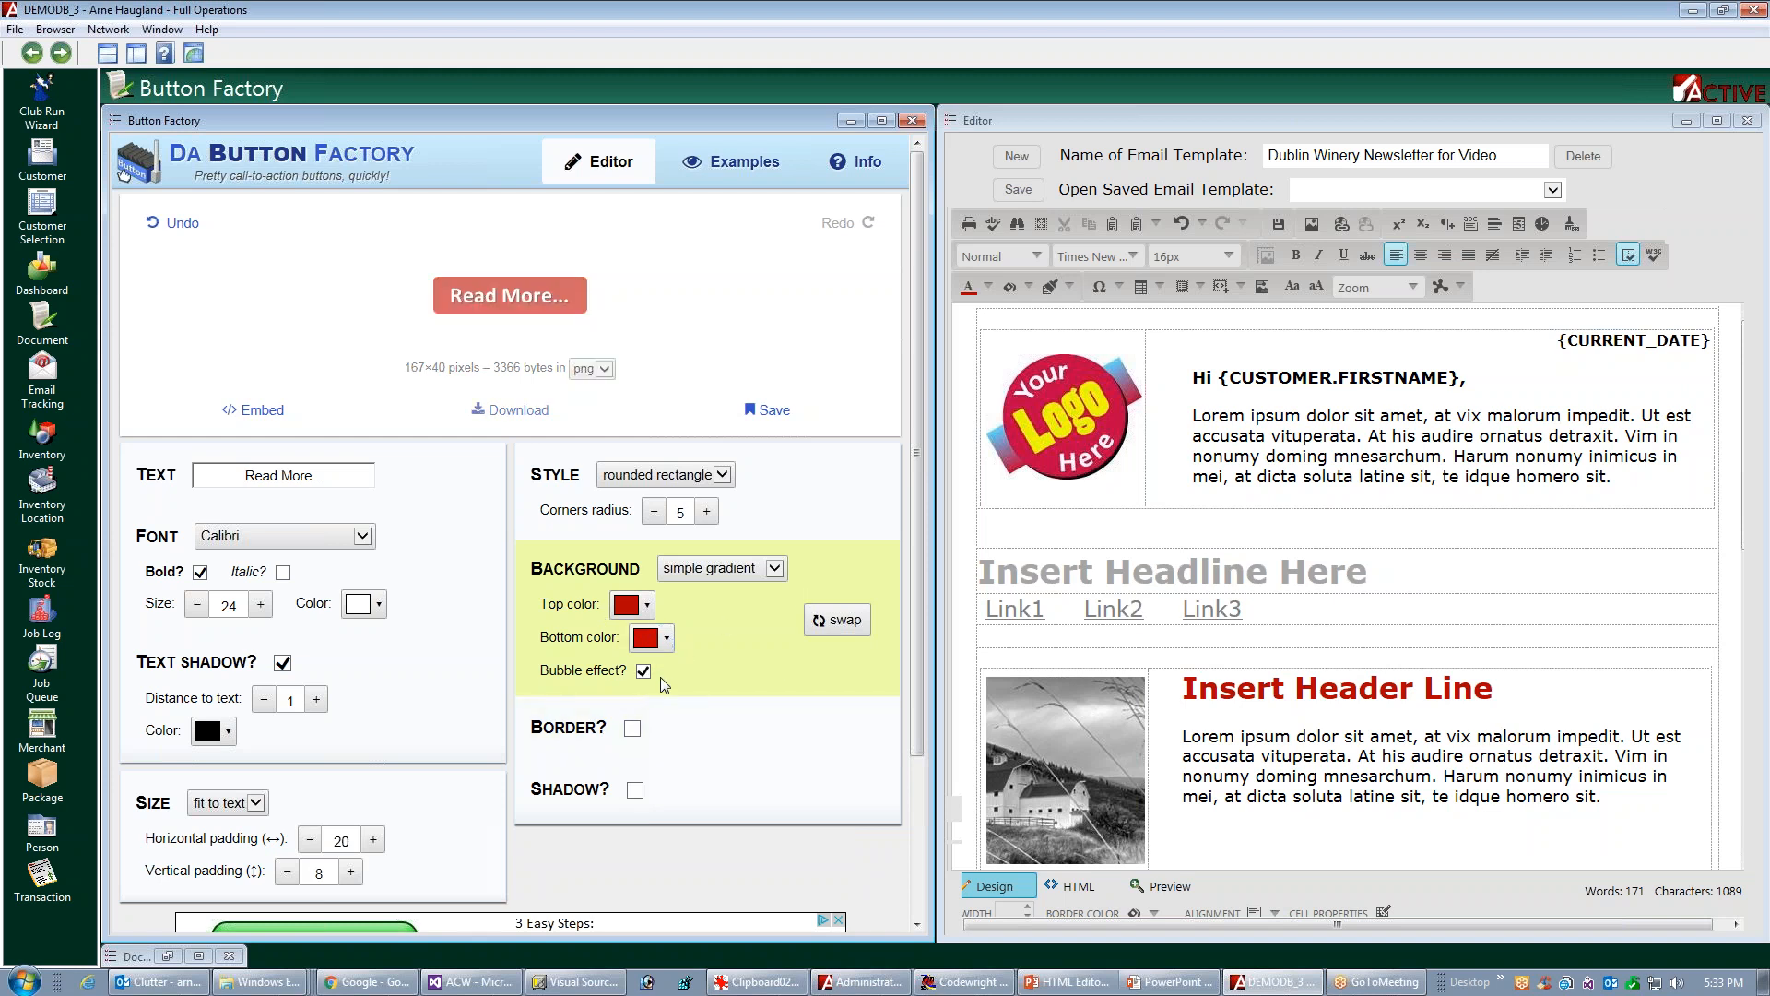
{"action": "left_click", "coordinate": [634, 791]}
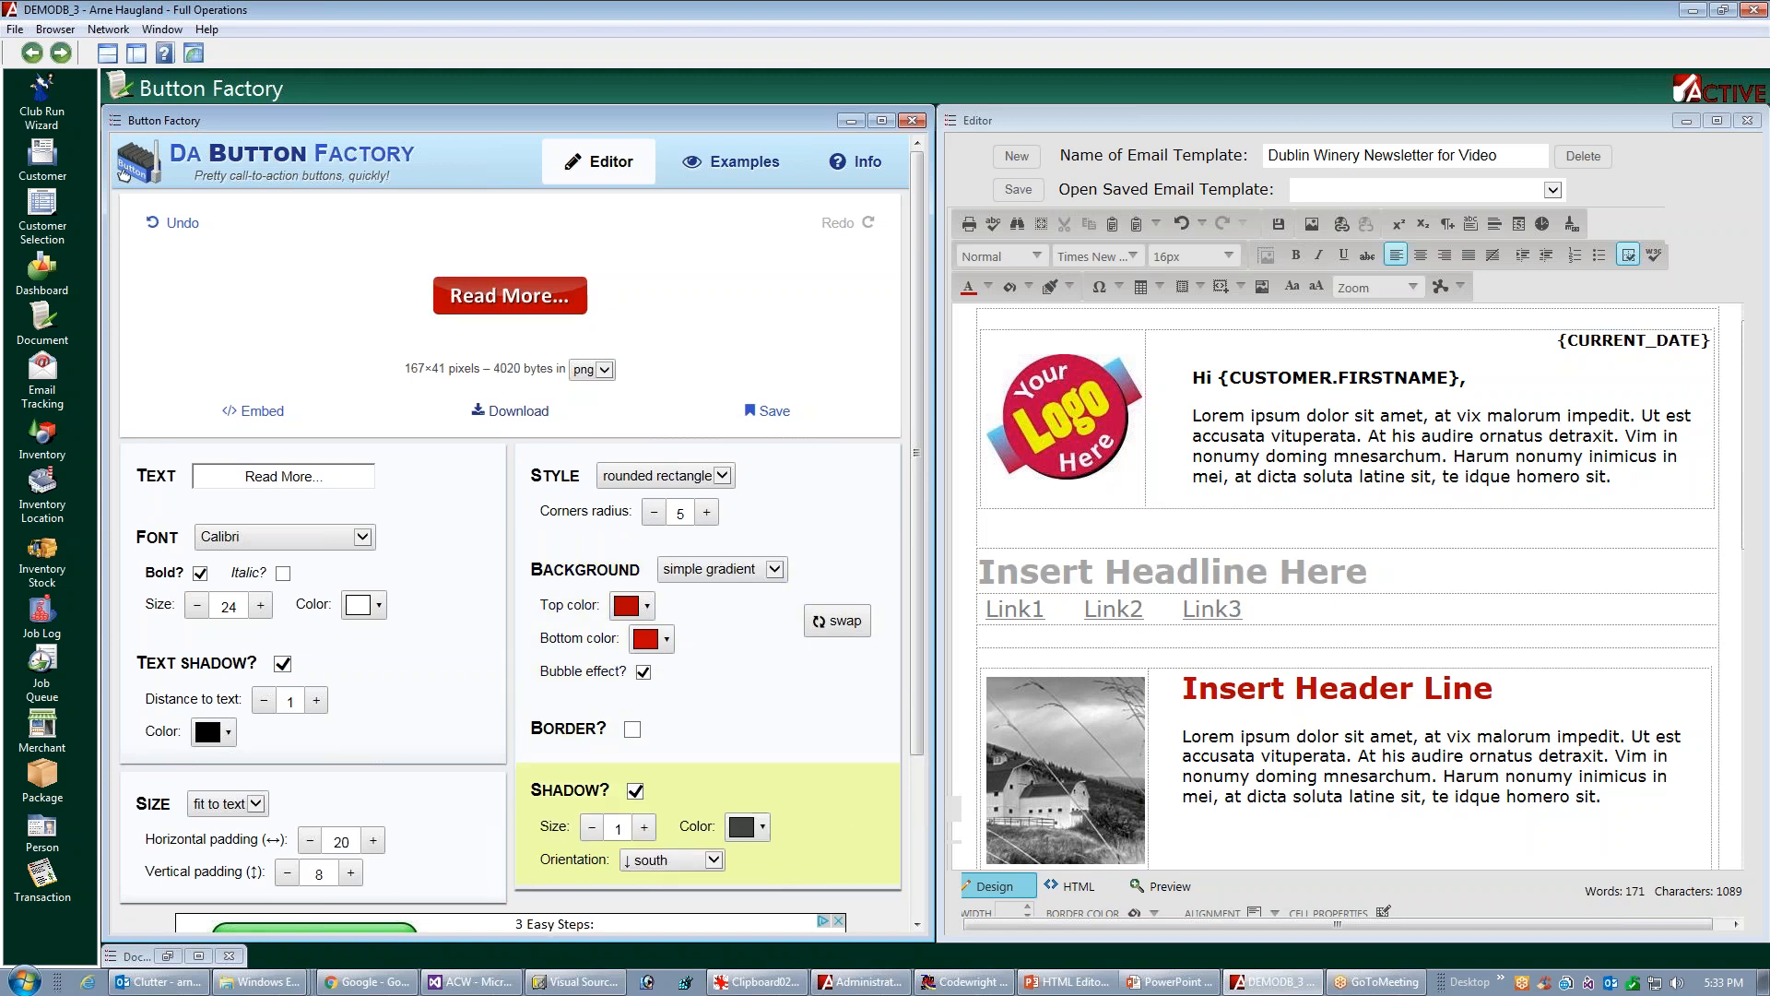
{"action": "left_click", "coordinate": [714, 859]}
{"action": "left_click", "coordinate": [693, 823]}
{"action": "left_click", "coordinate": [645, 827]}
{"action": "left_click", "coordinate": [645, 827]}
{"action": "left_click", "coordinate": [644, 828]}
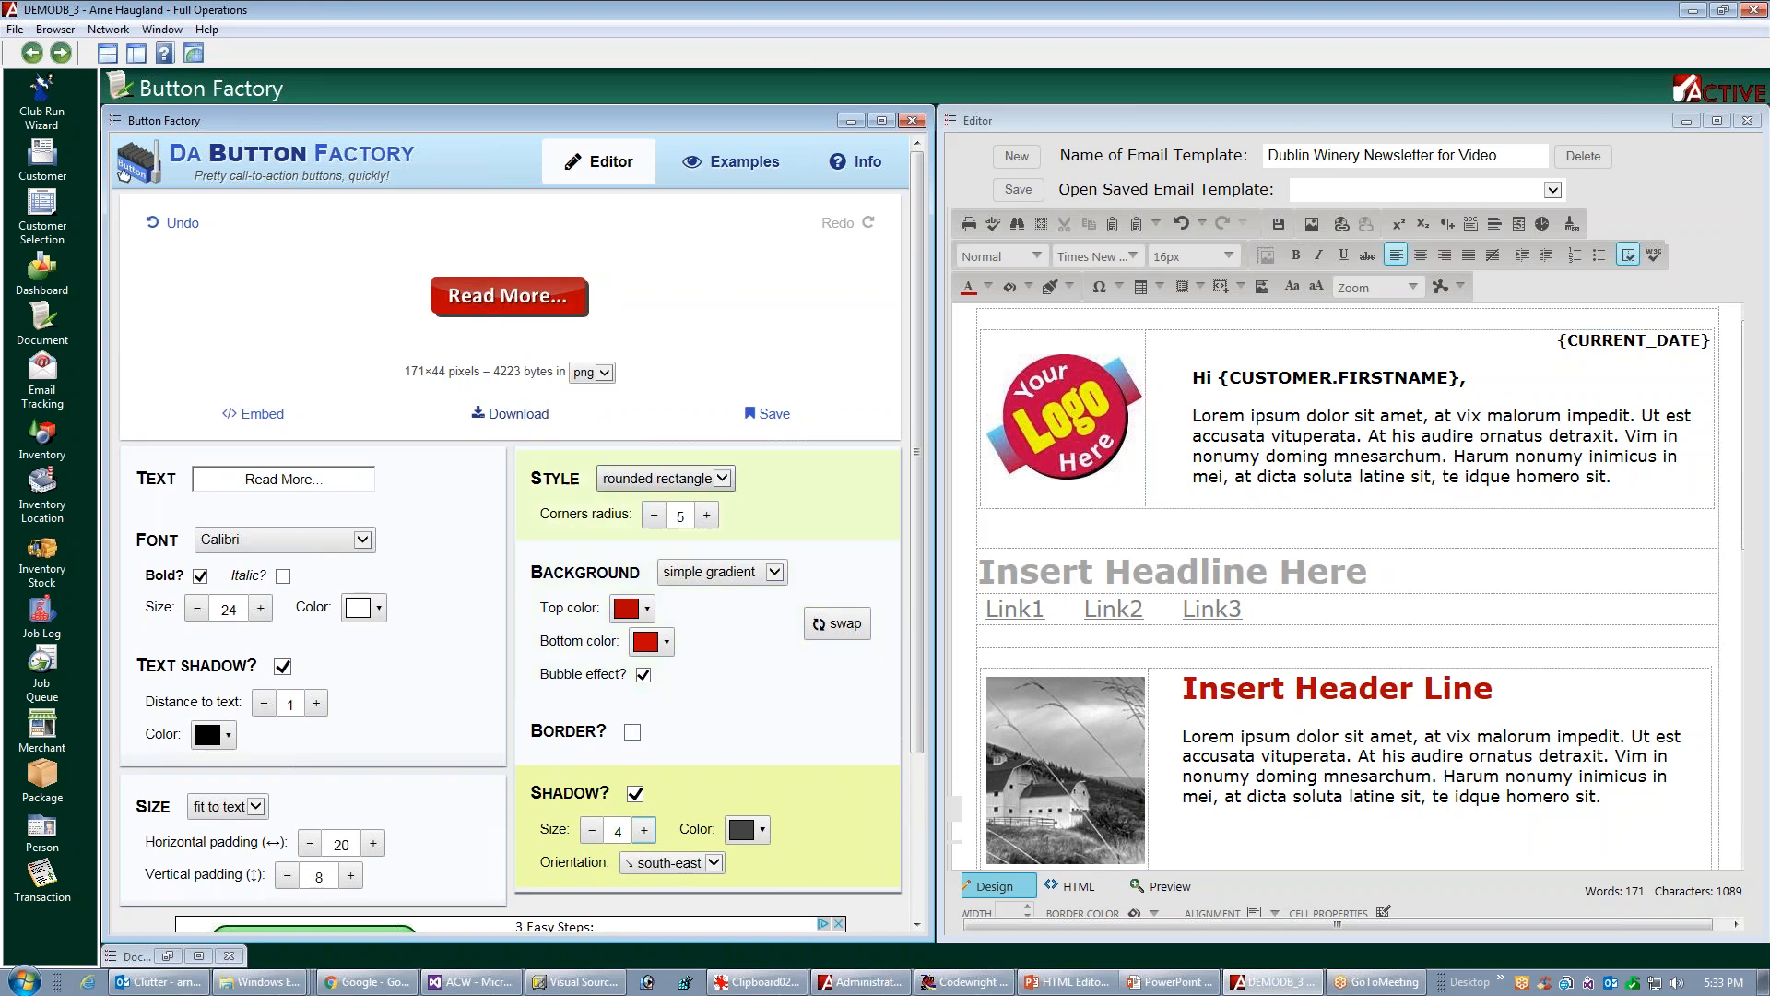
Try the fully curved sides style on the button and return it to rounded rectangle
{"action": "left_click", "coordinate": [724, 478]}
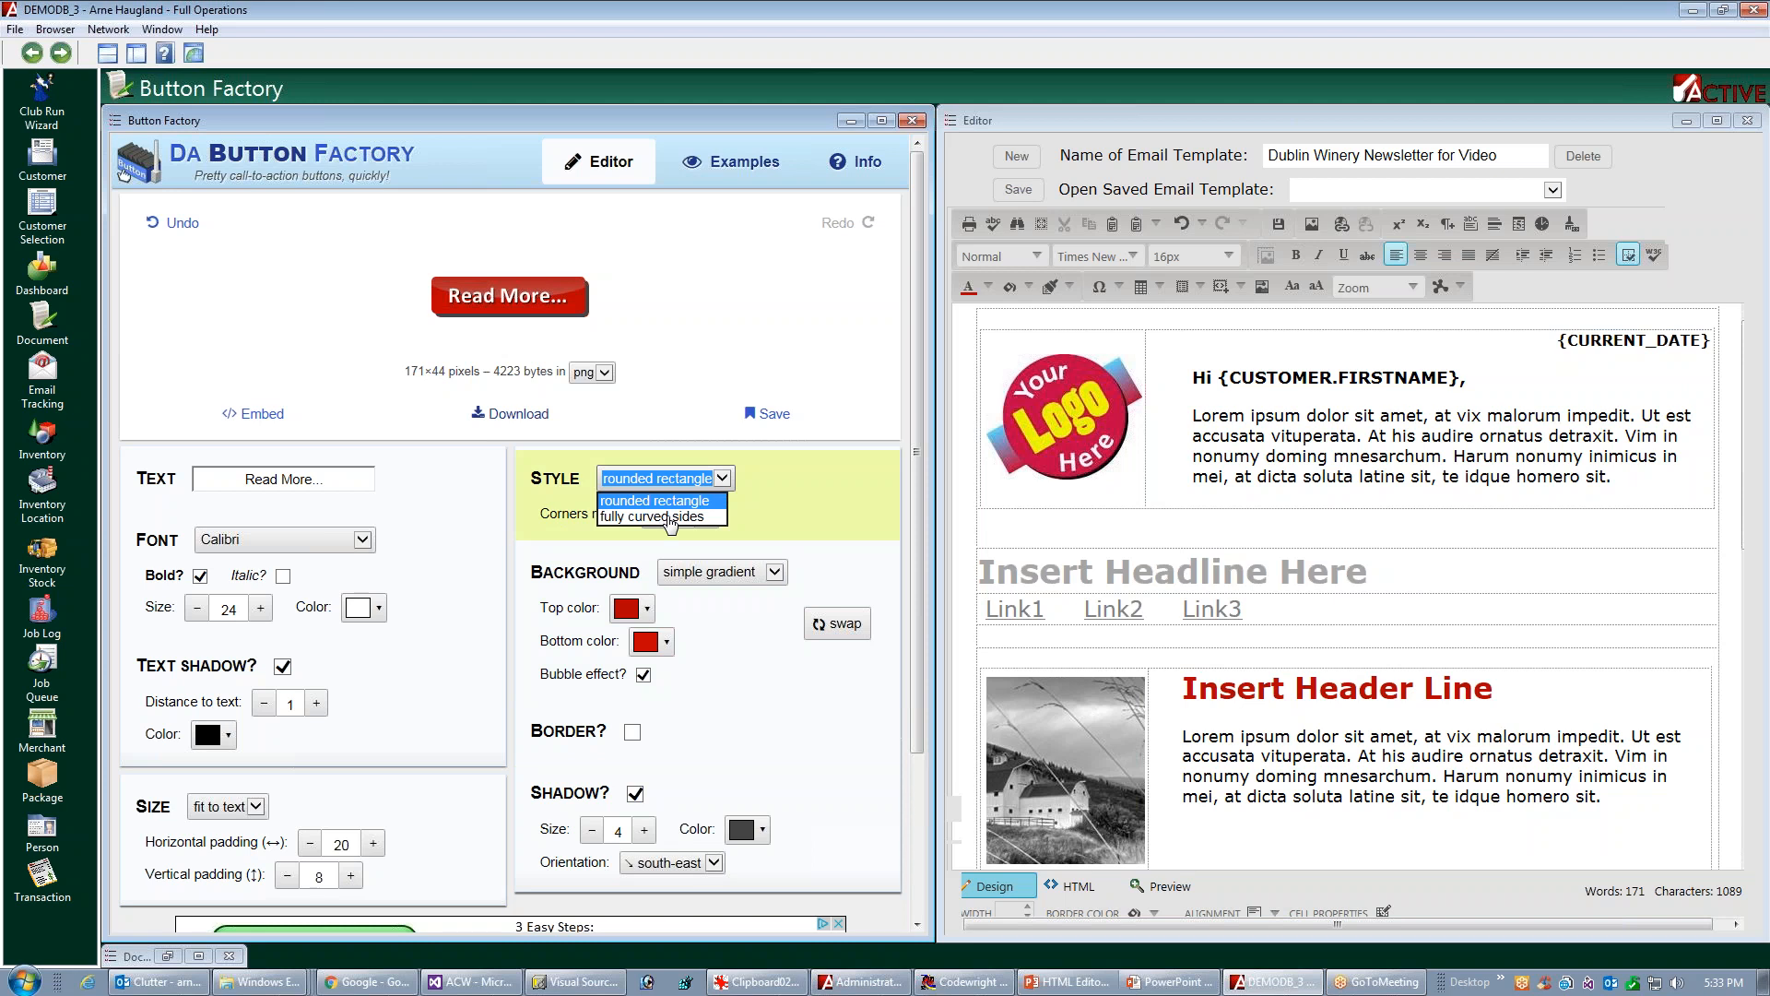
{"action": "left_click", "coordinate": [665, 517]}
{"action": "left_click", "coordinate": [723, 477]}
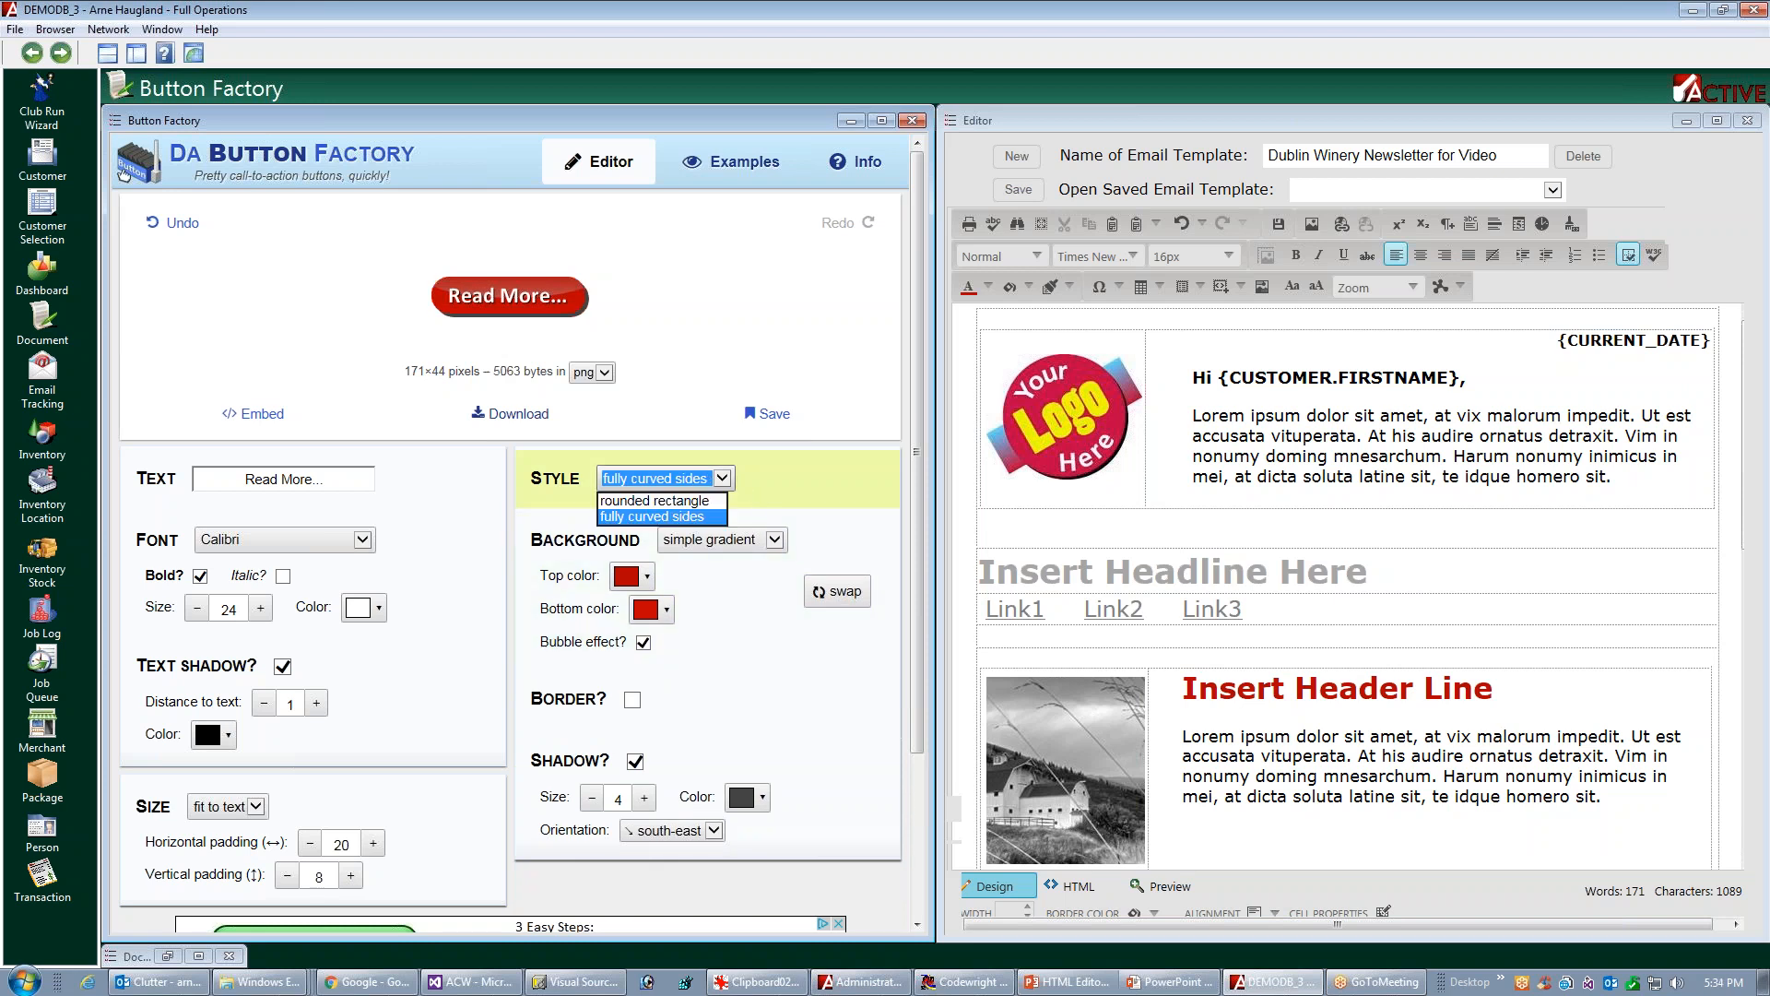
{"action": "left_click", "coordinate": [662, 501]}
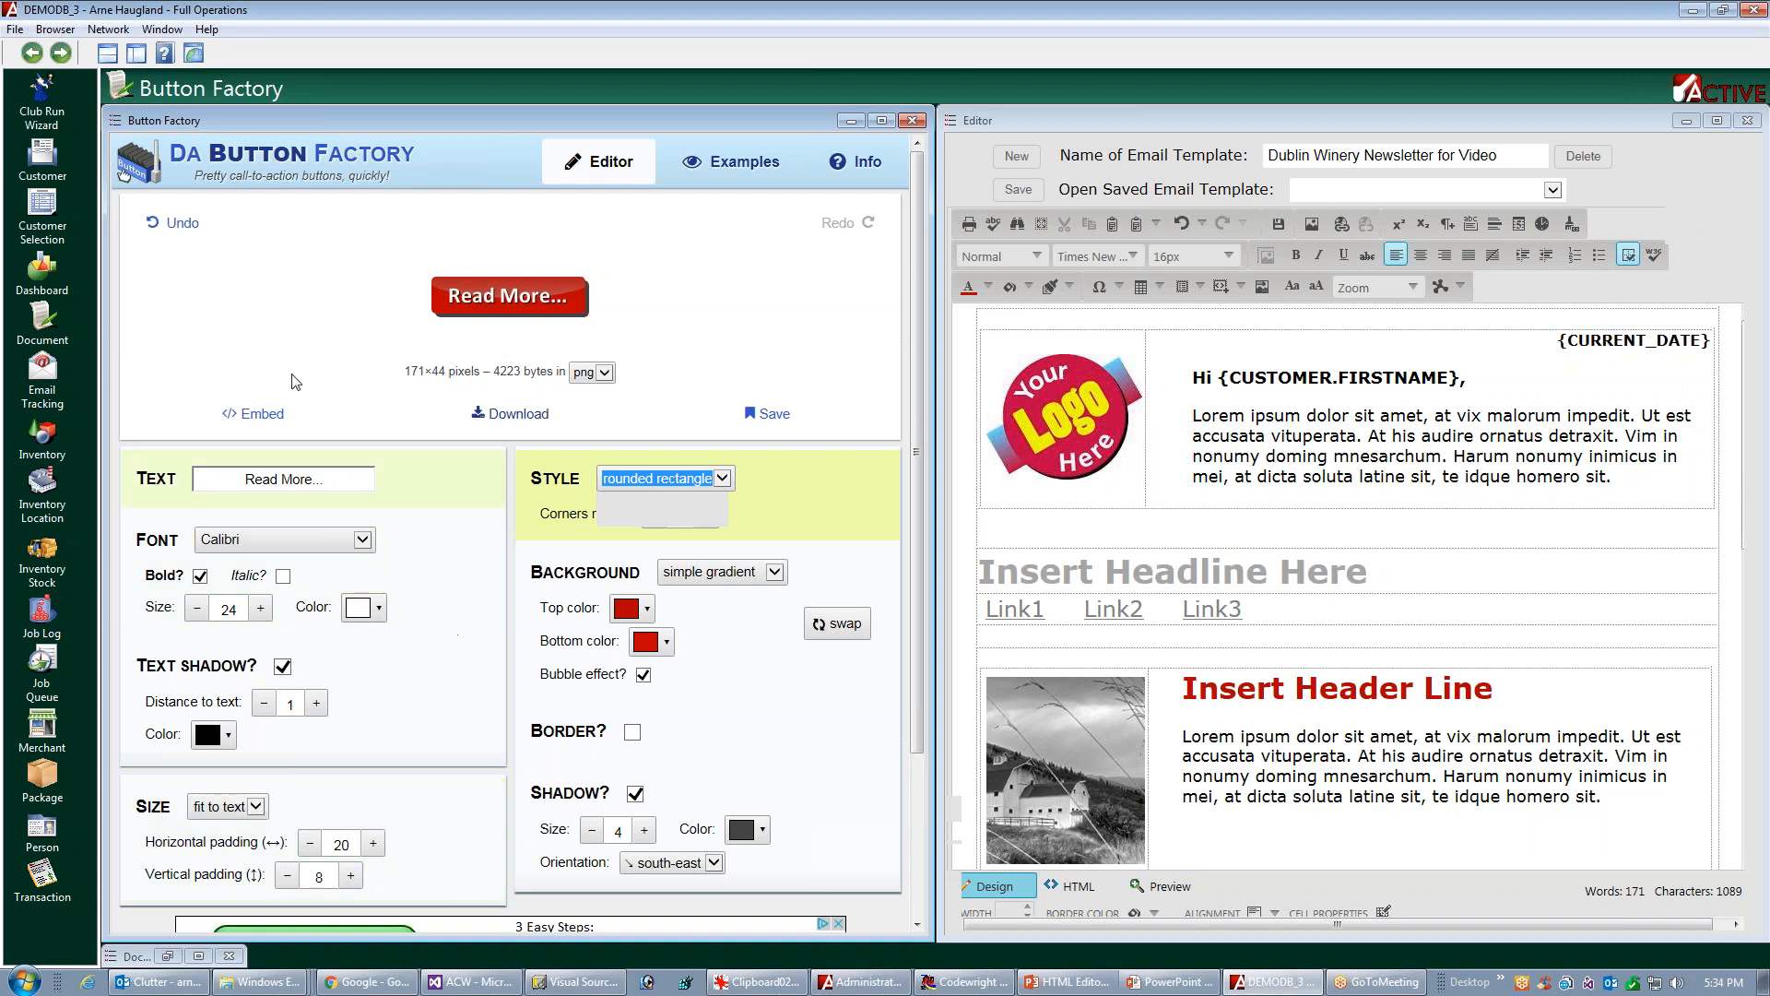
Download the finished button as a PNG file named videobutton in the Temp folder on drive D
{"action": "left_click", "coordinate": [517, 417]}
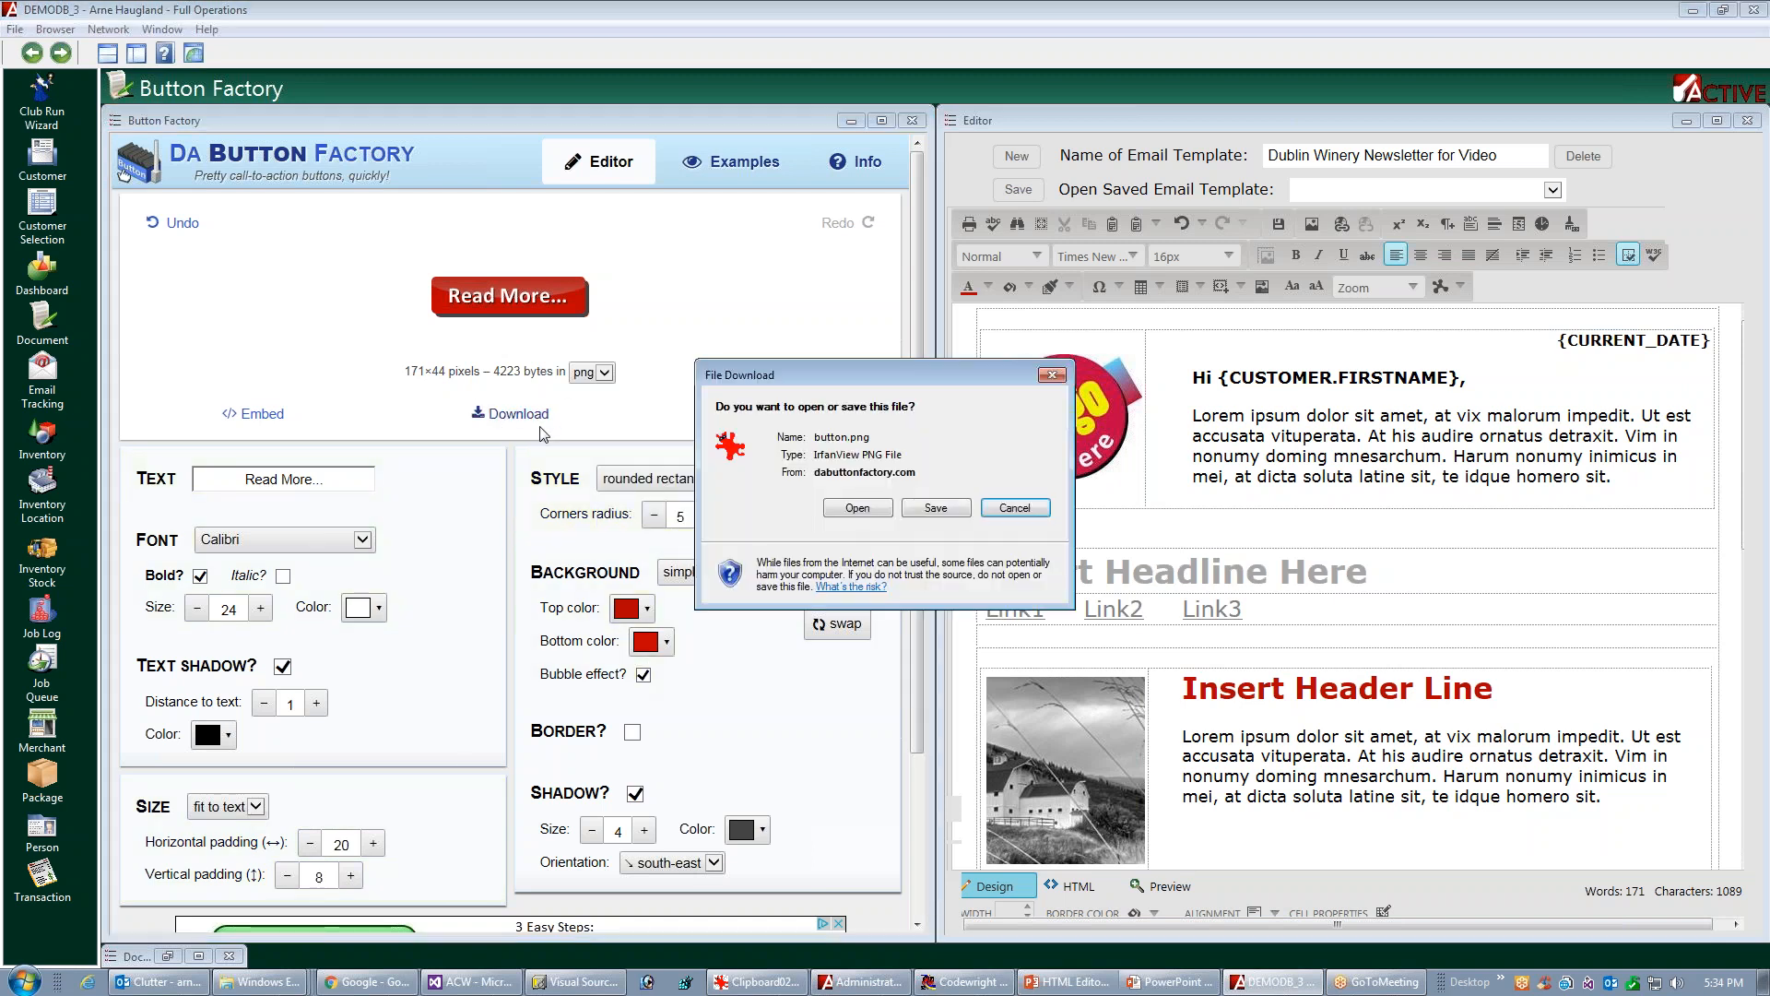
{"action": "left_click", "coordinate": [936, 508]}
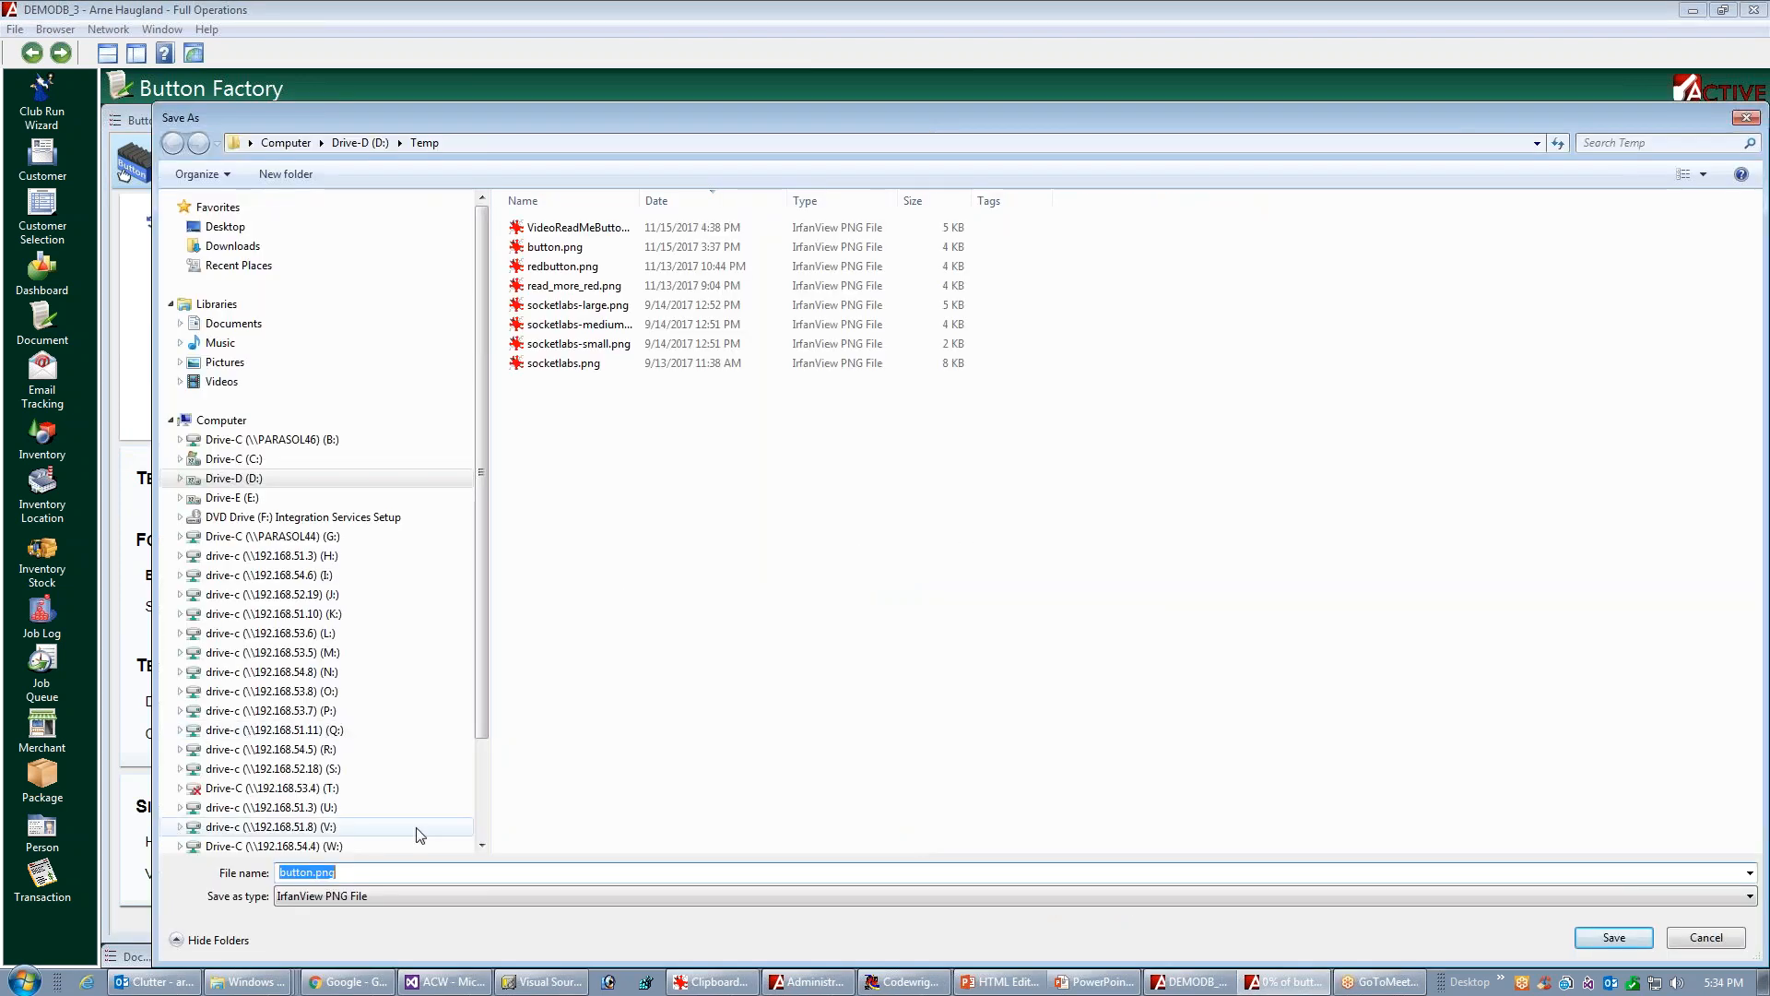
{"action": "type", "text": "vi"}
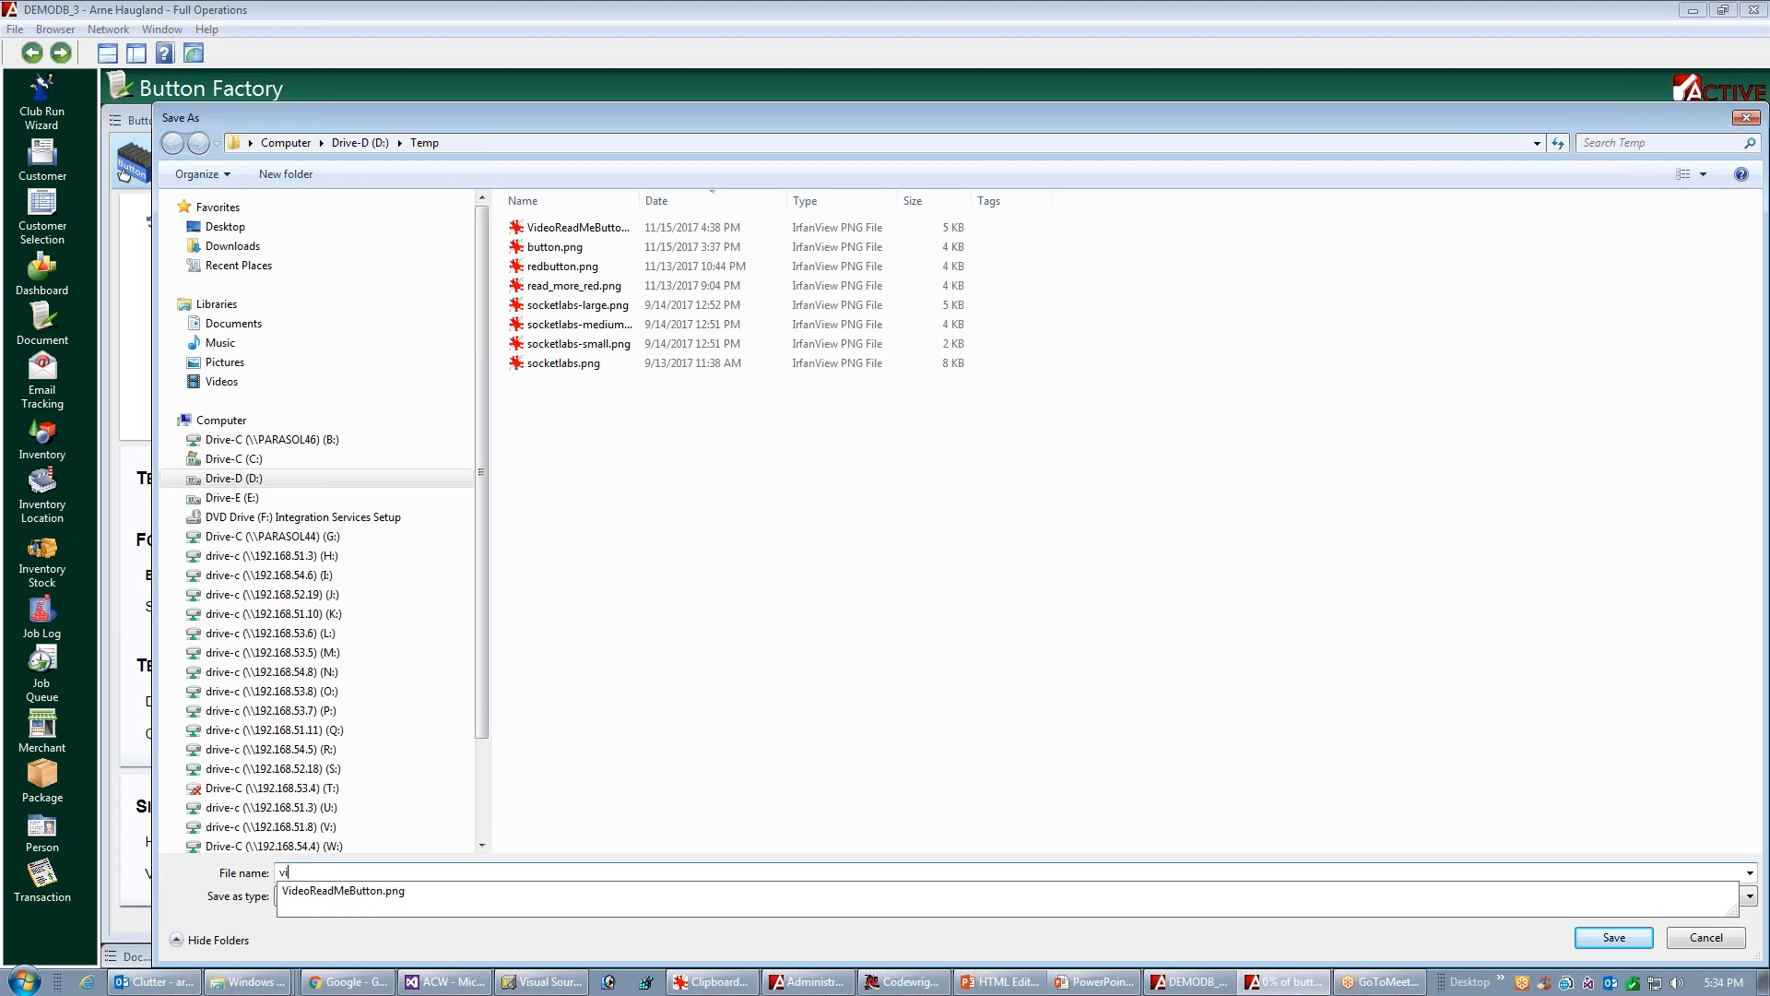
{"action": "type", "text": "deobutton"}
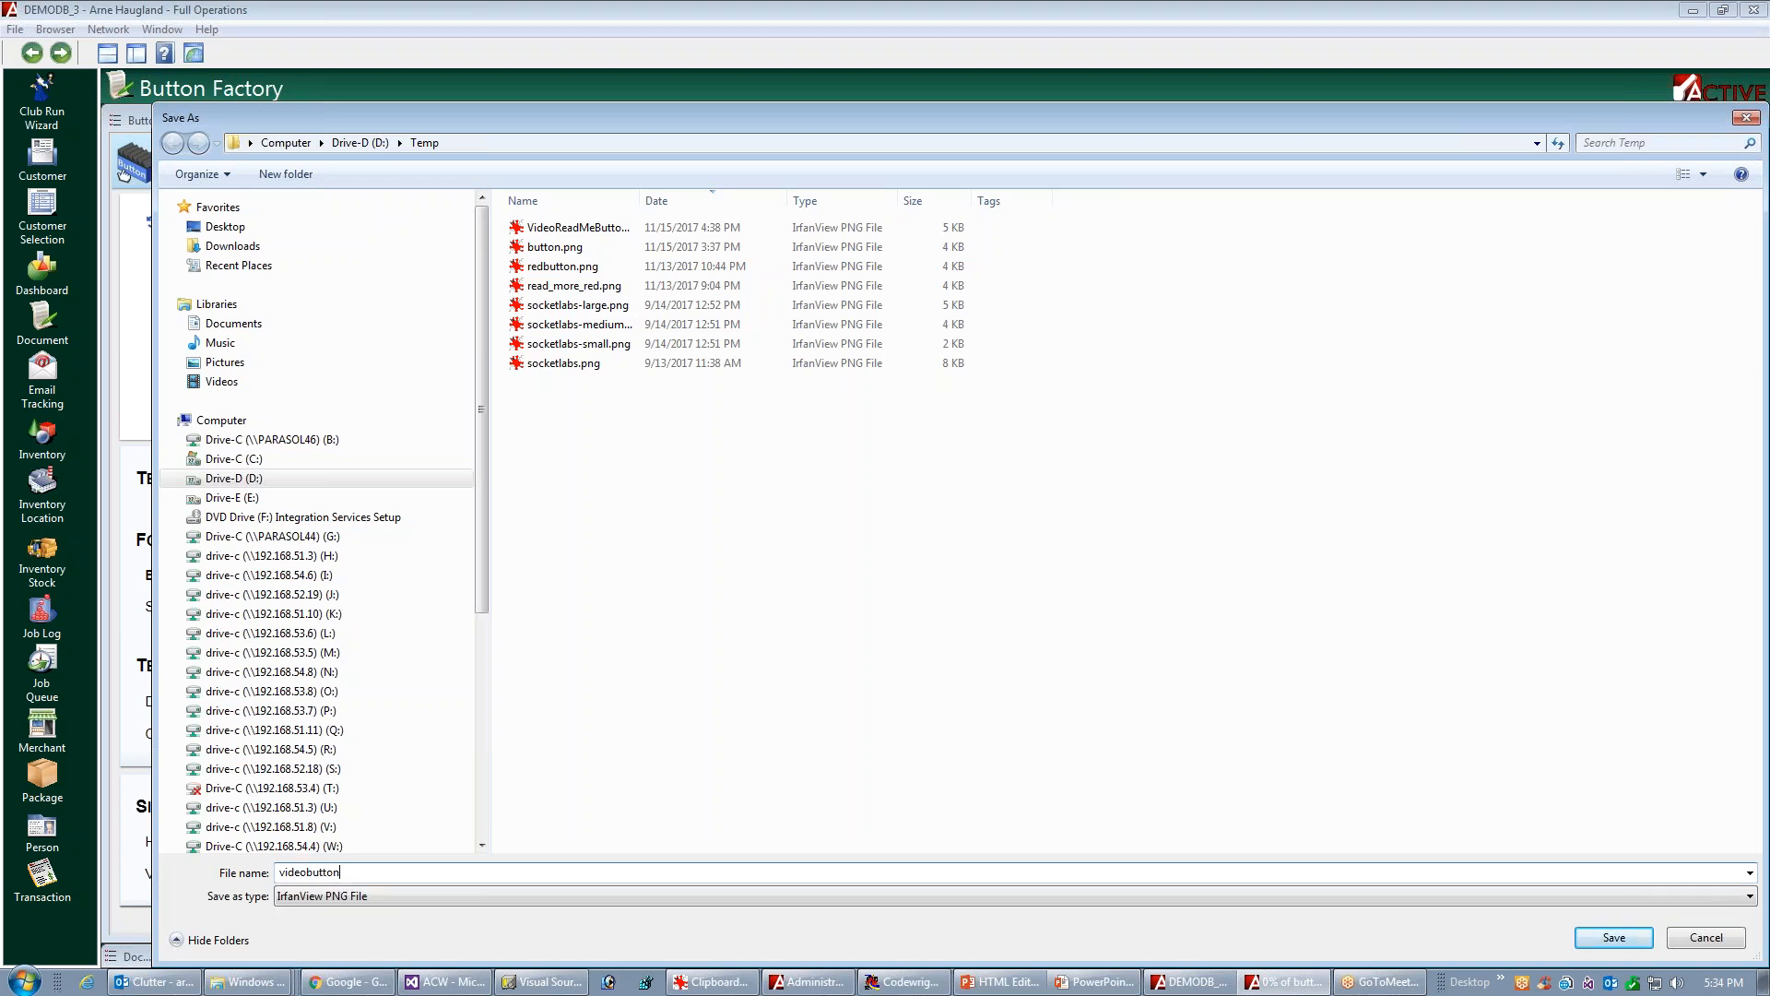
{"action": "left_click", "coordinate": [1612, 939]}
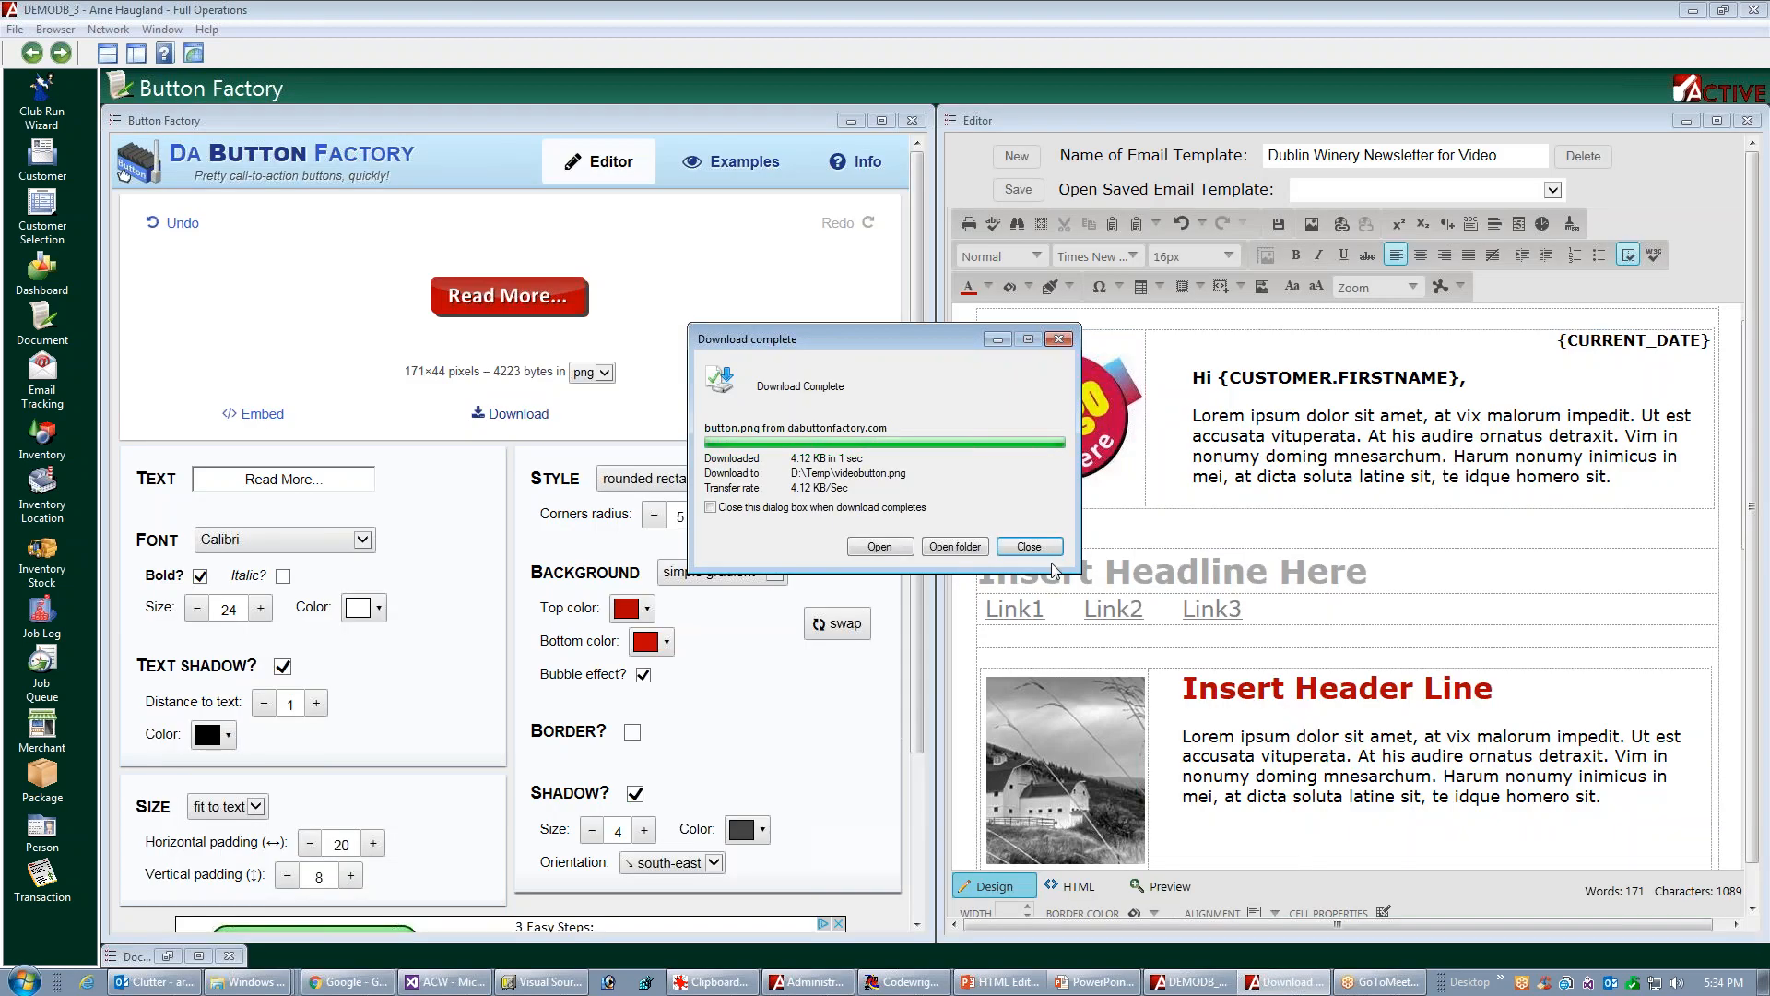
{"action": "left_click", "coordinate": [1029, 546]}
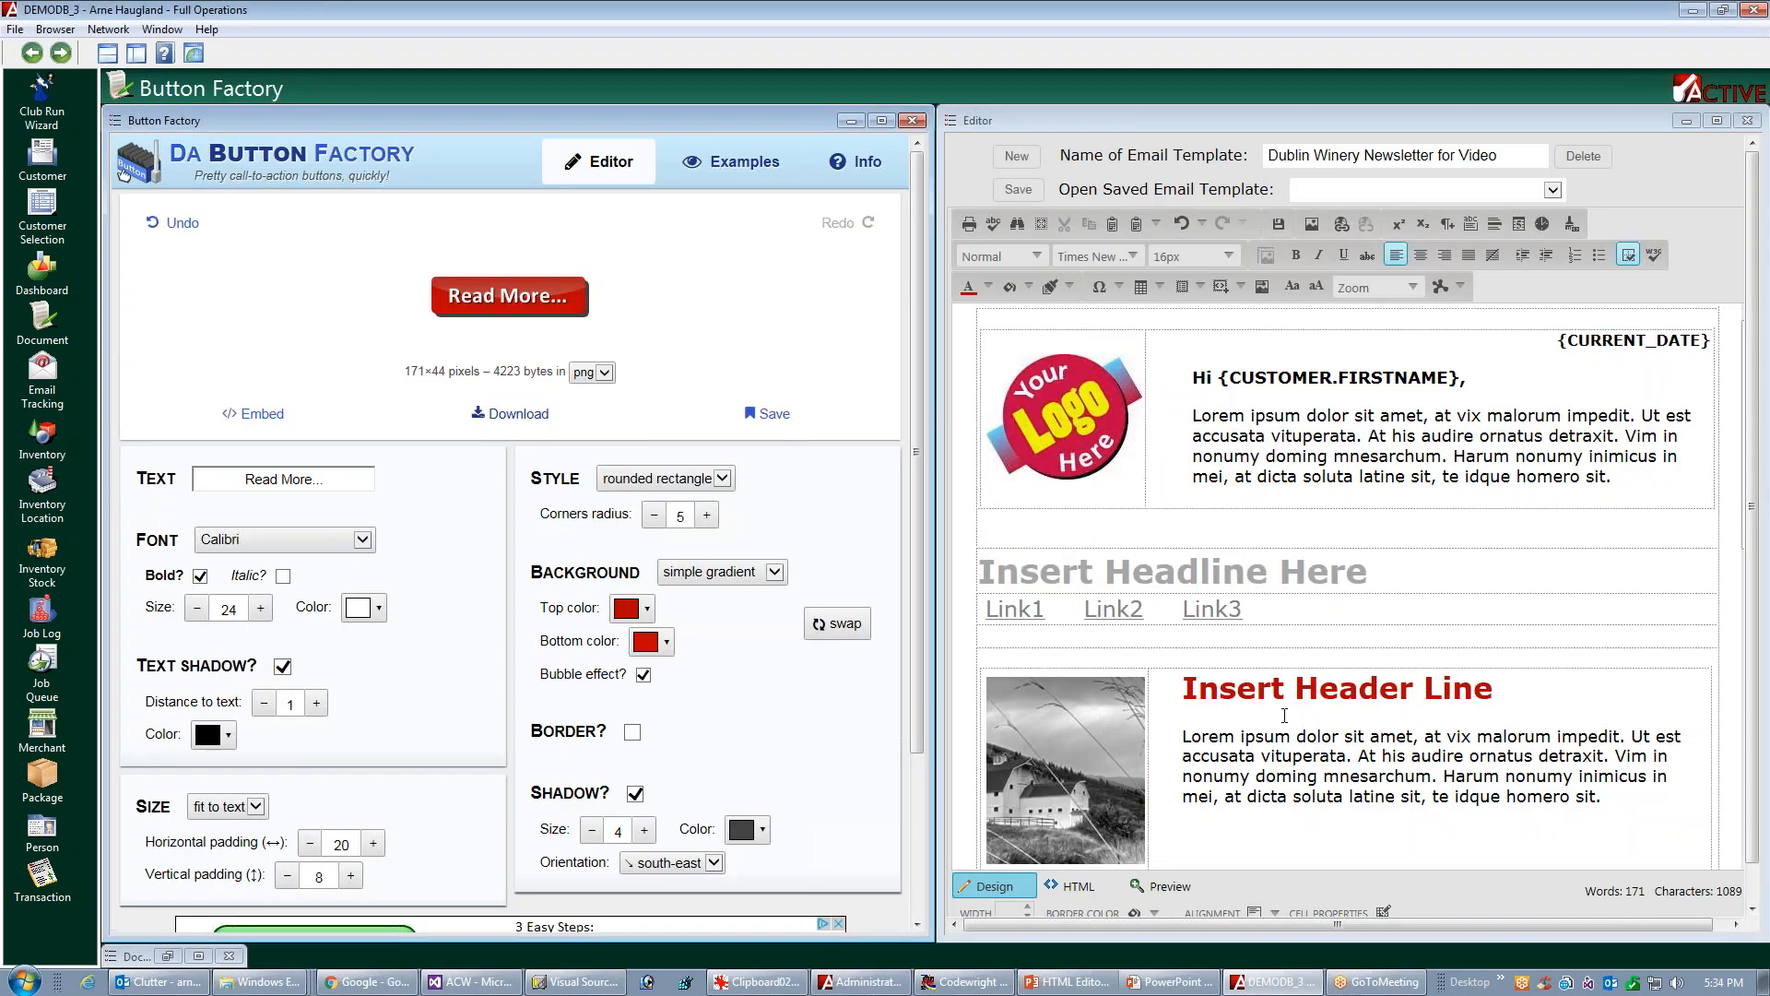
Close Button Factory and open the Image Manager in the maximized template editor
{"action": "left_click", "coordinate": [912, 120]}
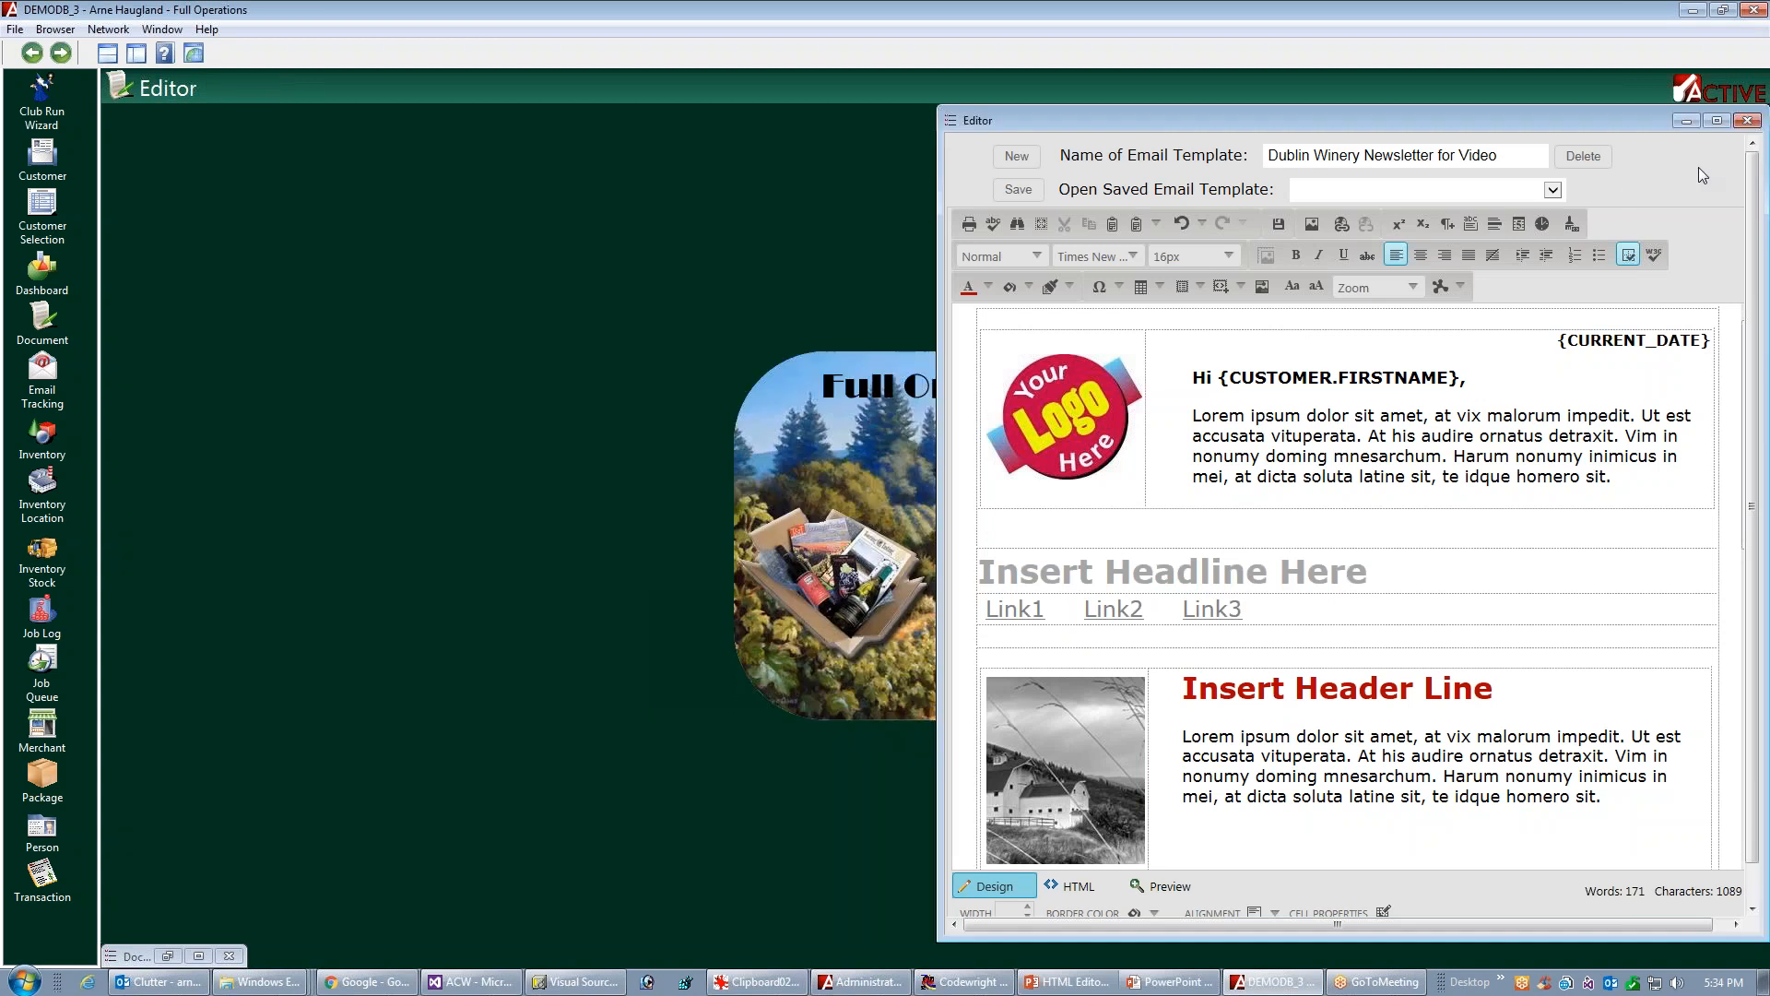
{"action": "double_click", "coordinate": [1664, 124]}
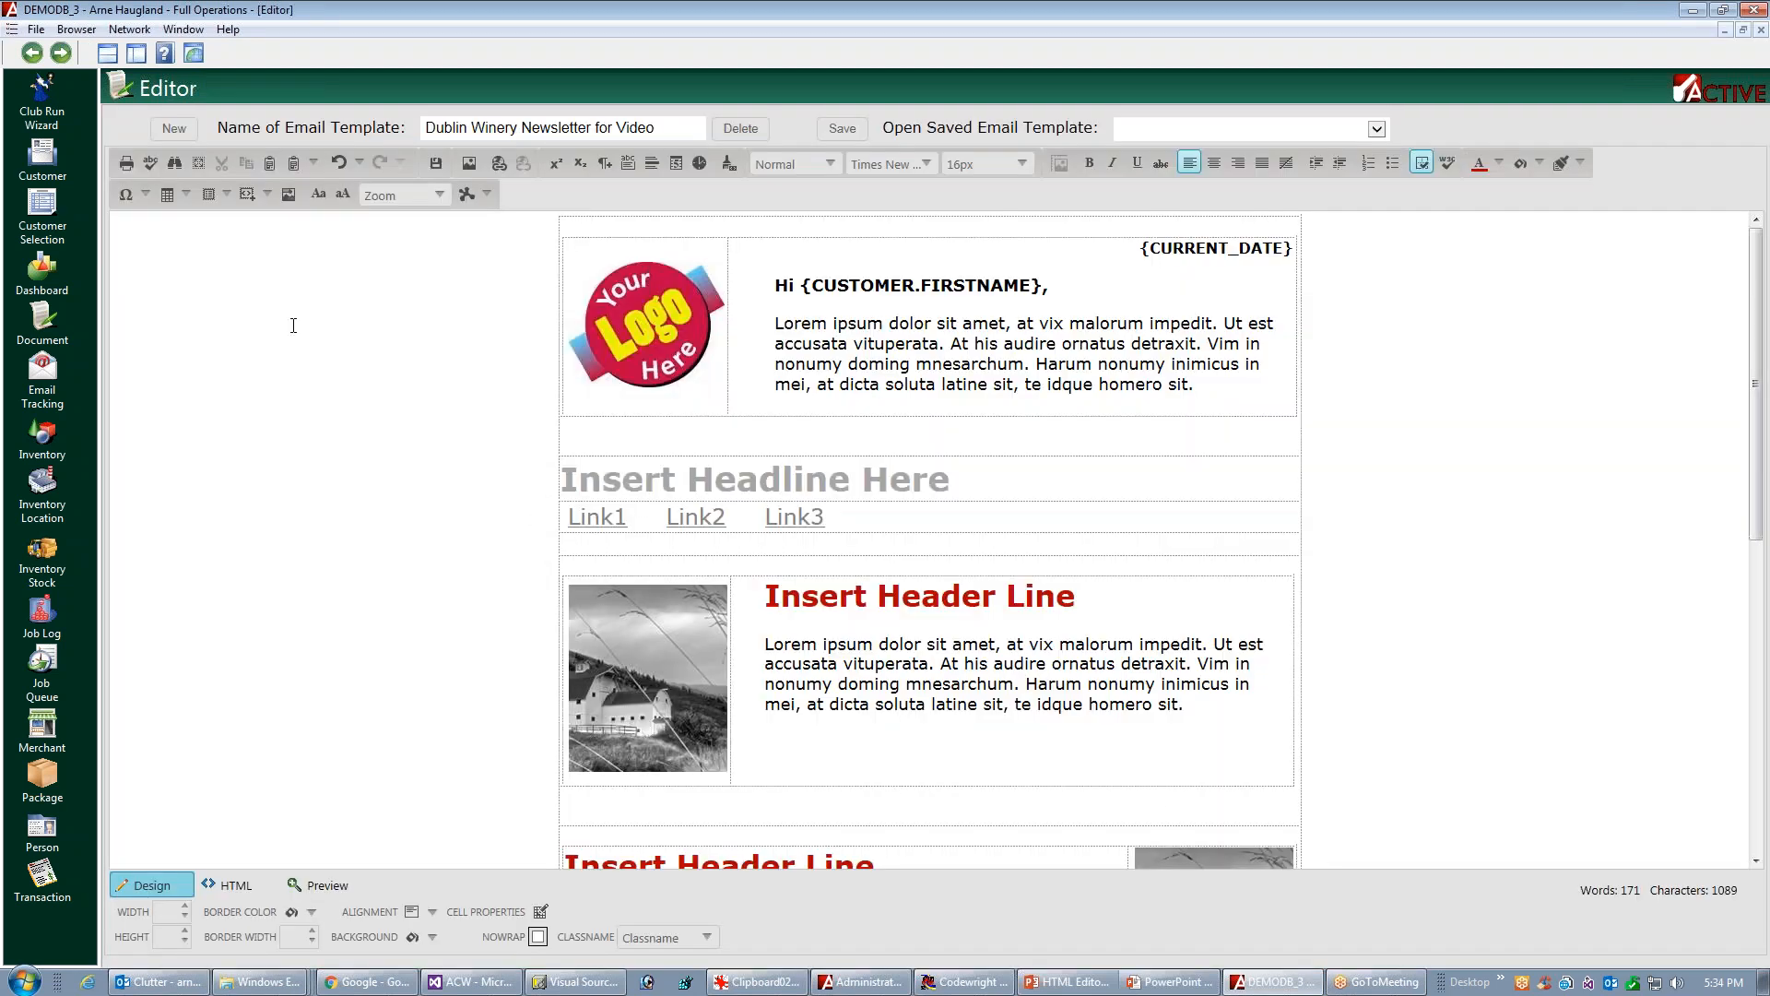
{"action": "left_click", "coordinate": [473, 168]}
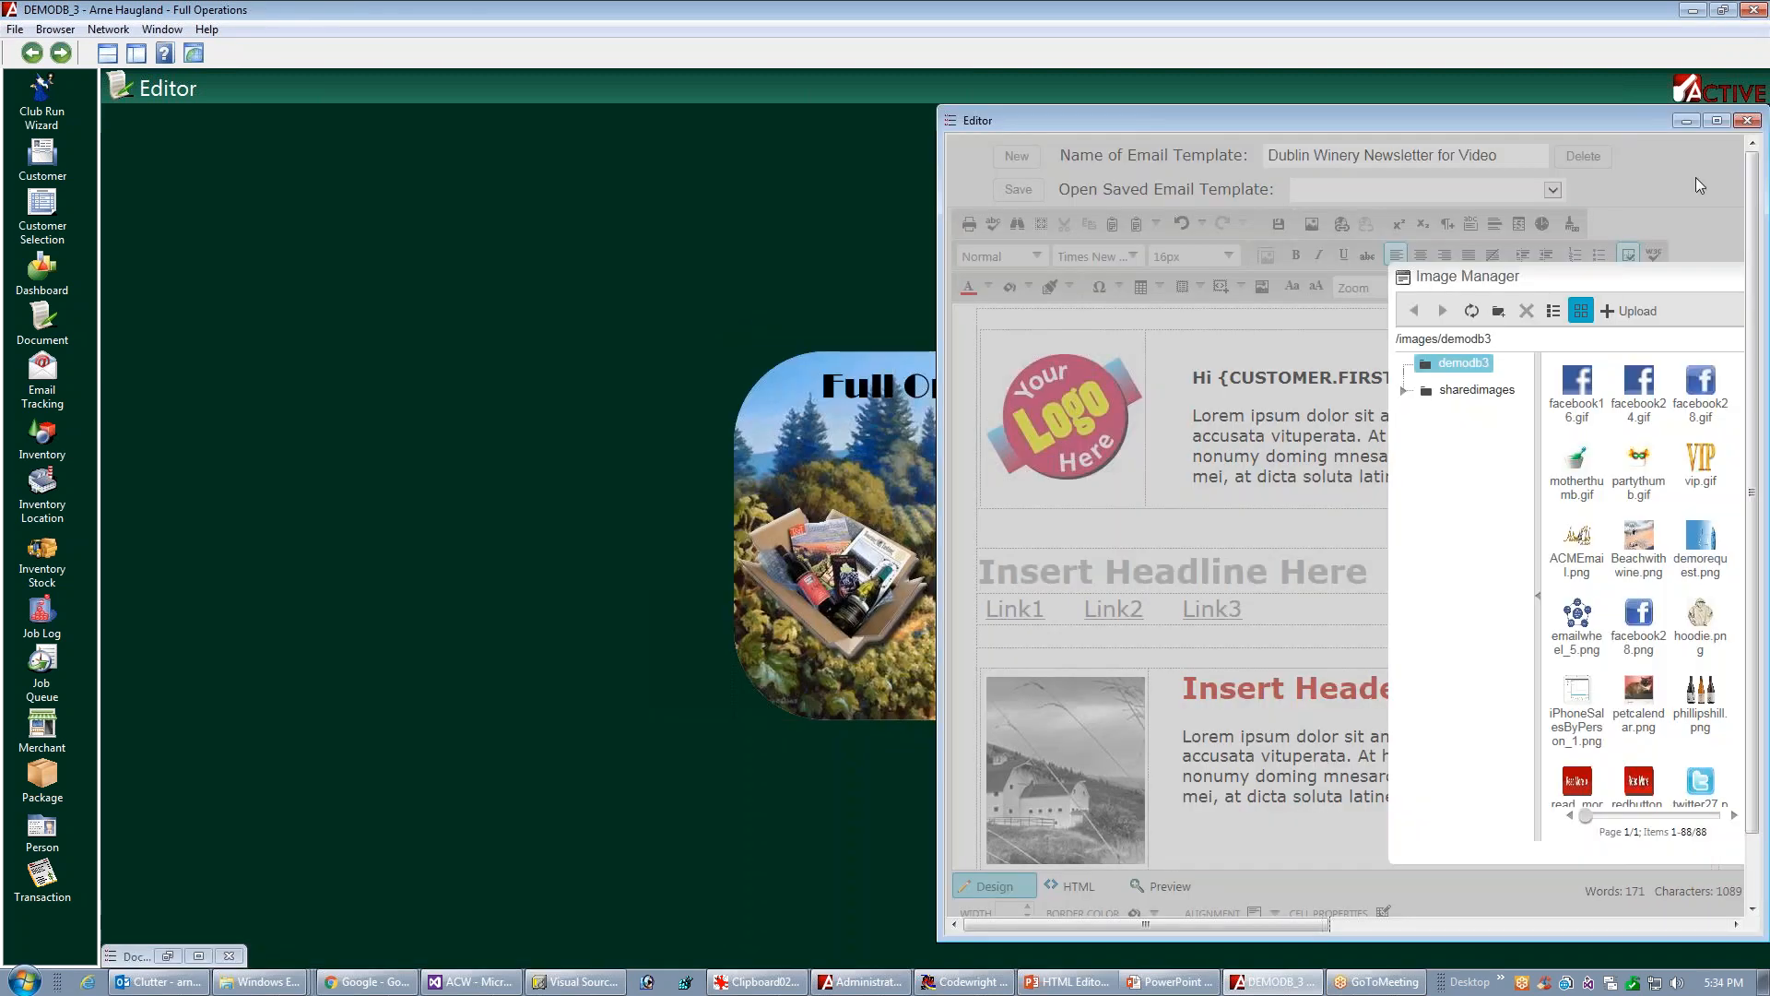
{"action": "left_click", "coordinate": [1716, 121]}
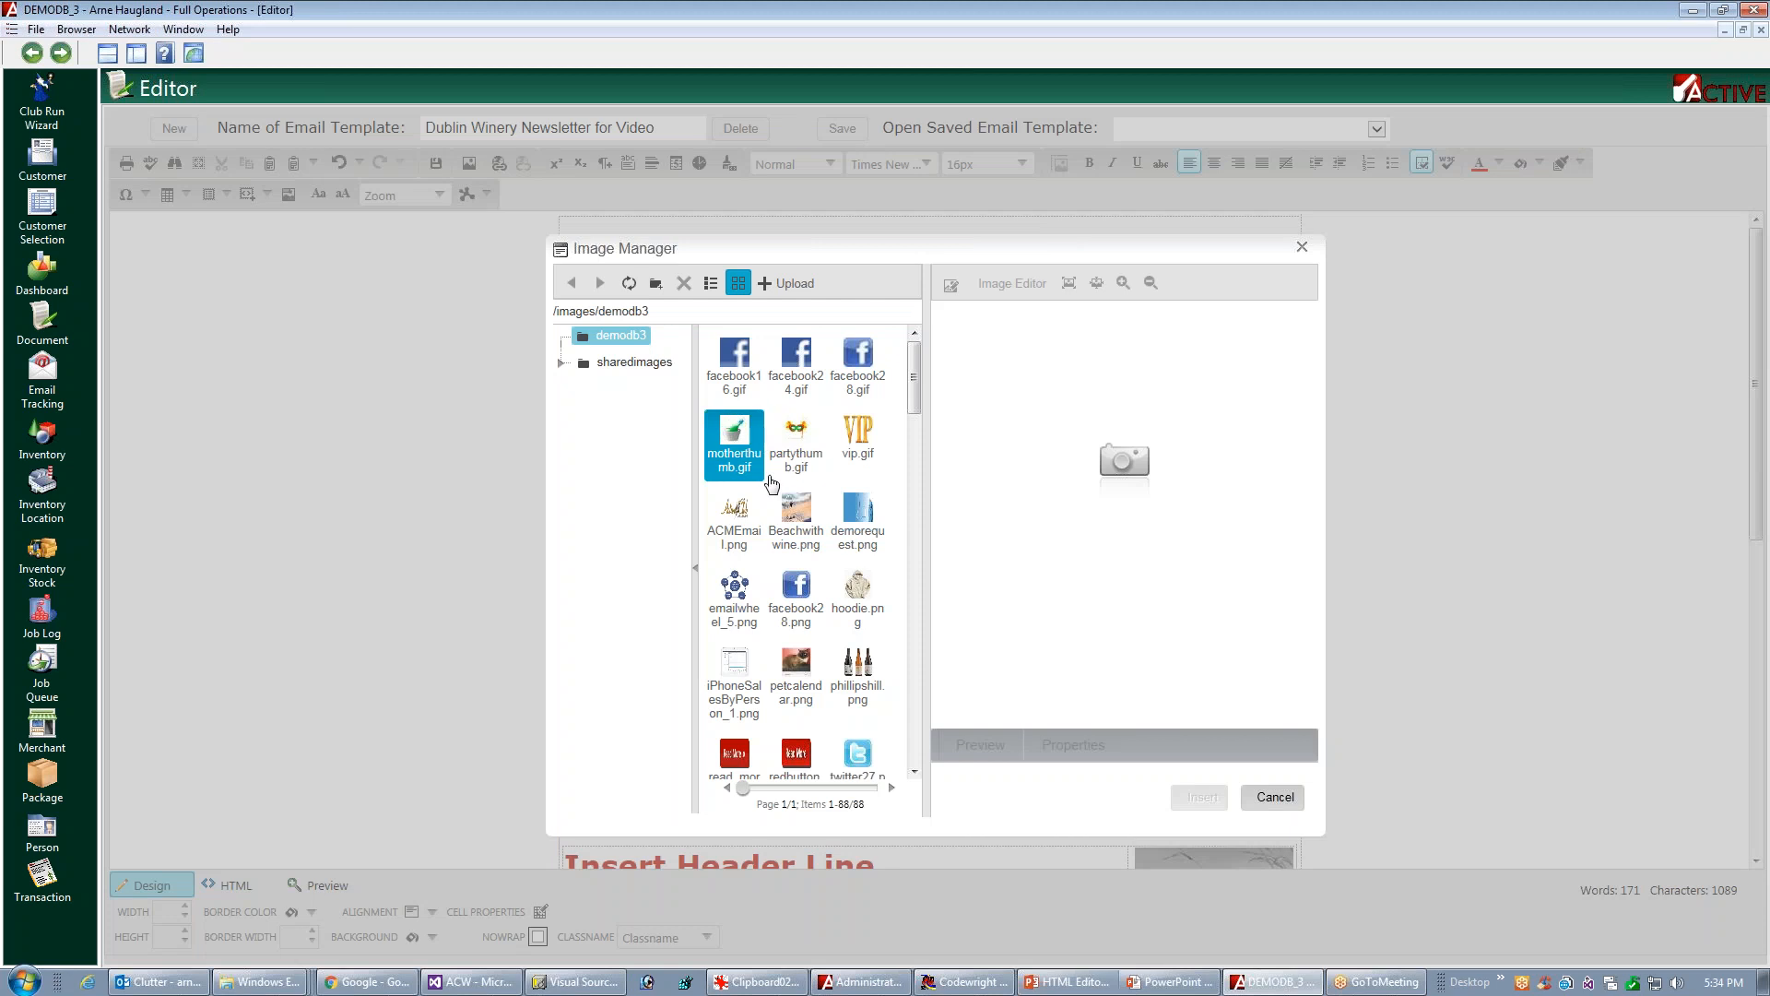
Upload videobutton.png from the D:\Temp folder to the demodb3 image folder
{"action": "left_click", "coordinate": [799, 286]}
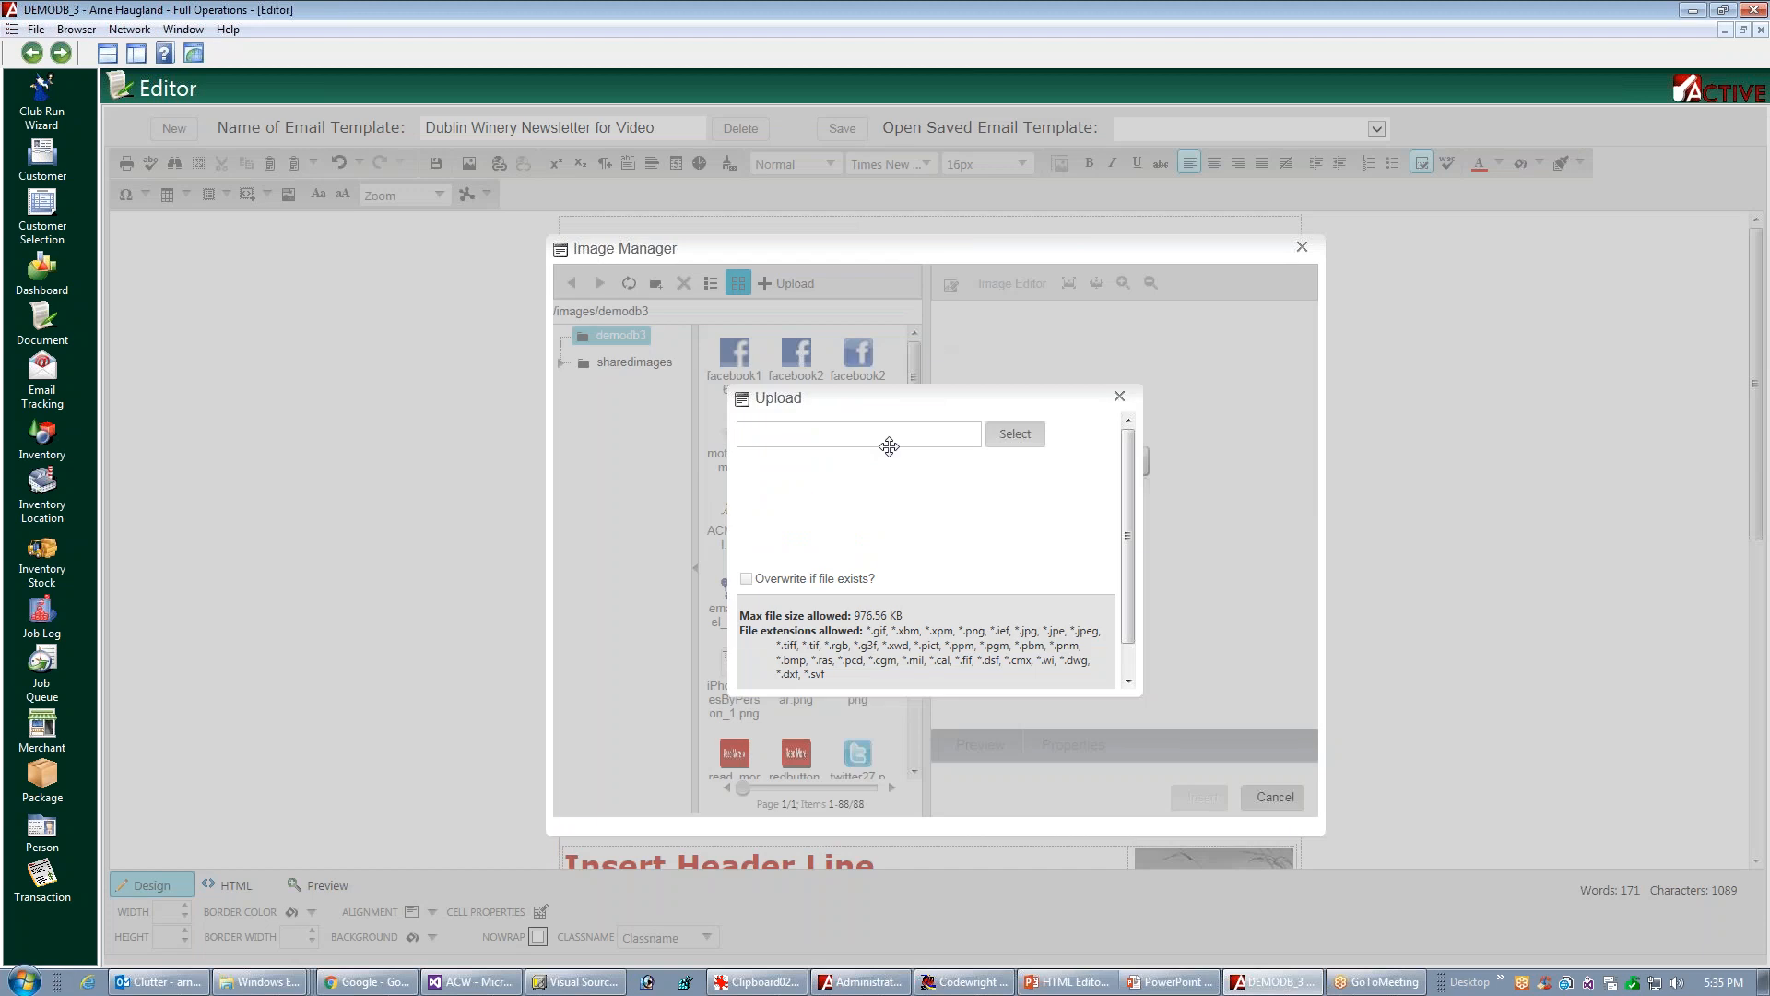
{"action": "left_click", "coordinate": [1018, 437]}
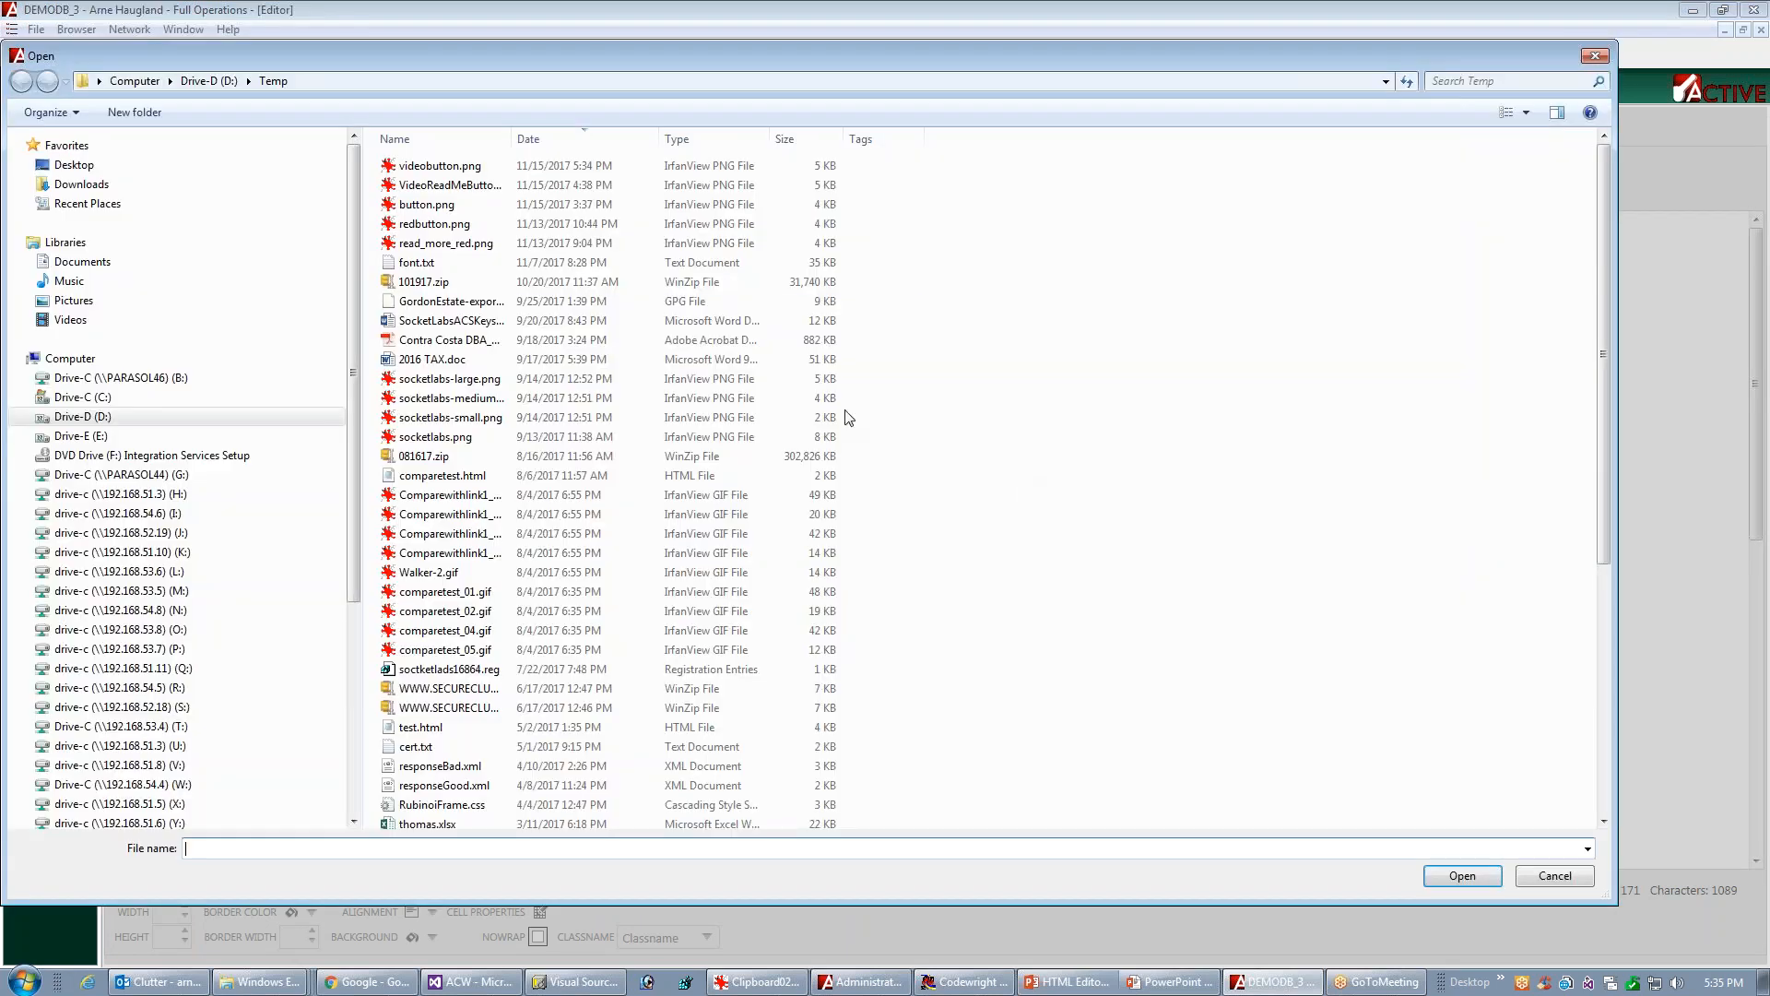
{"action": "left_click", "coordinate": [430, 168]}
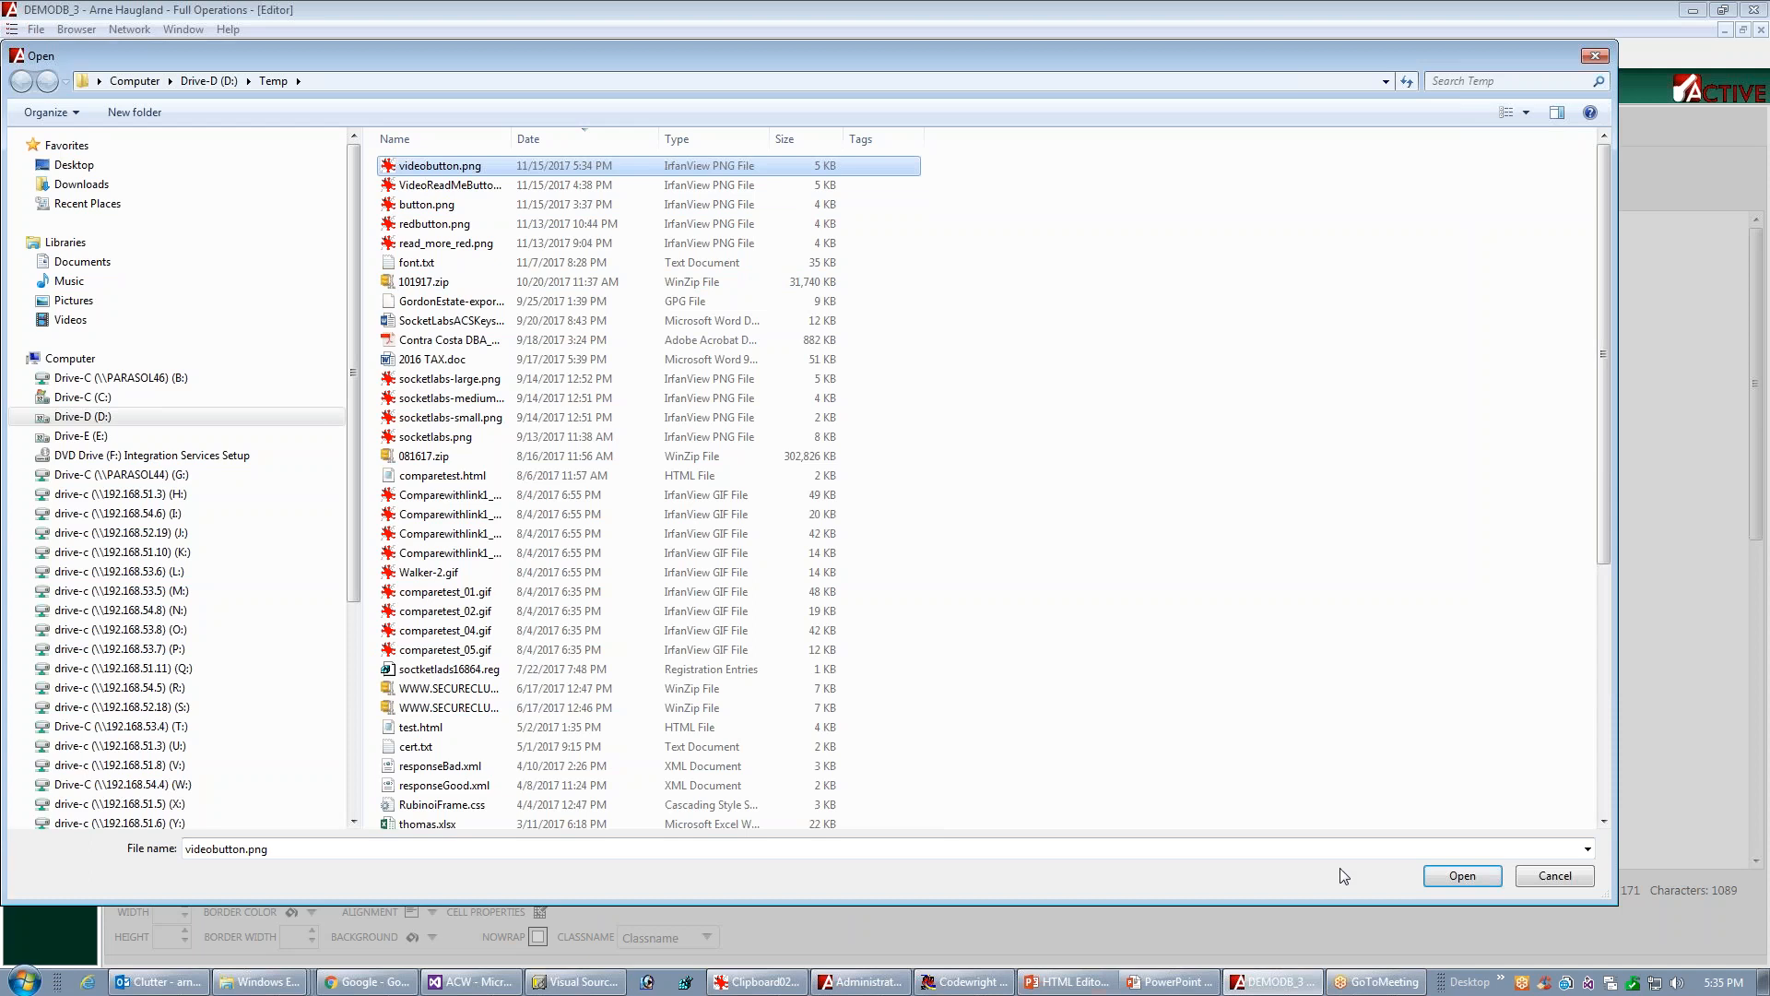
{"action": "left_click", "coordinate": [1460, 879]}
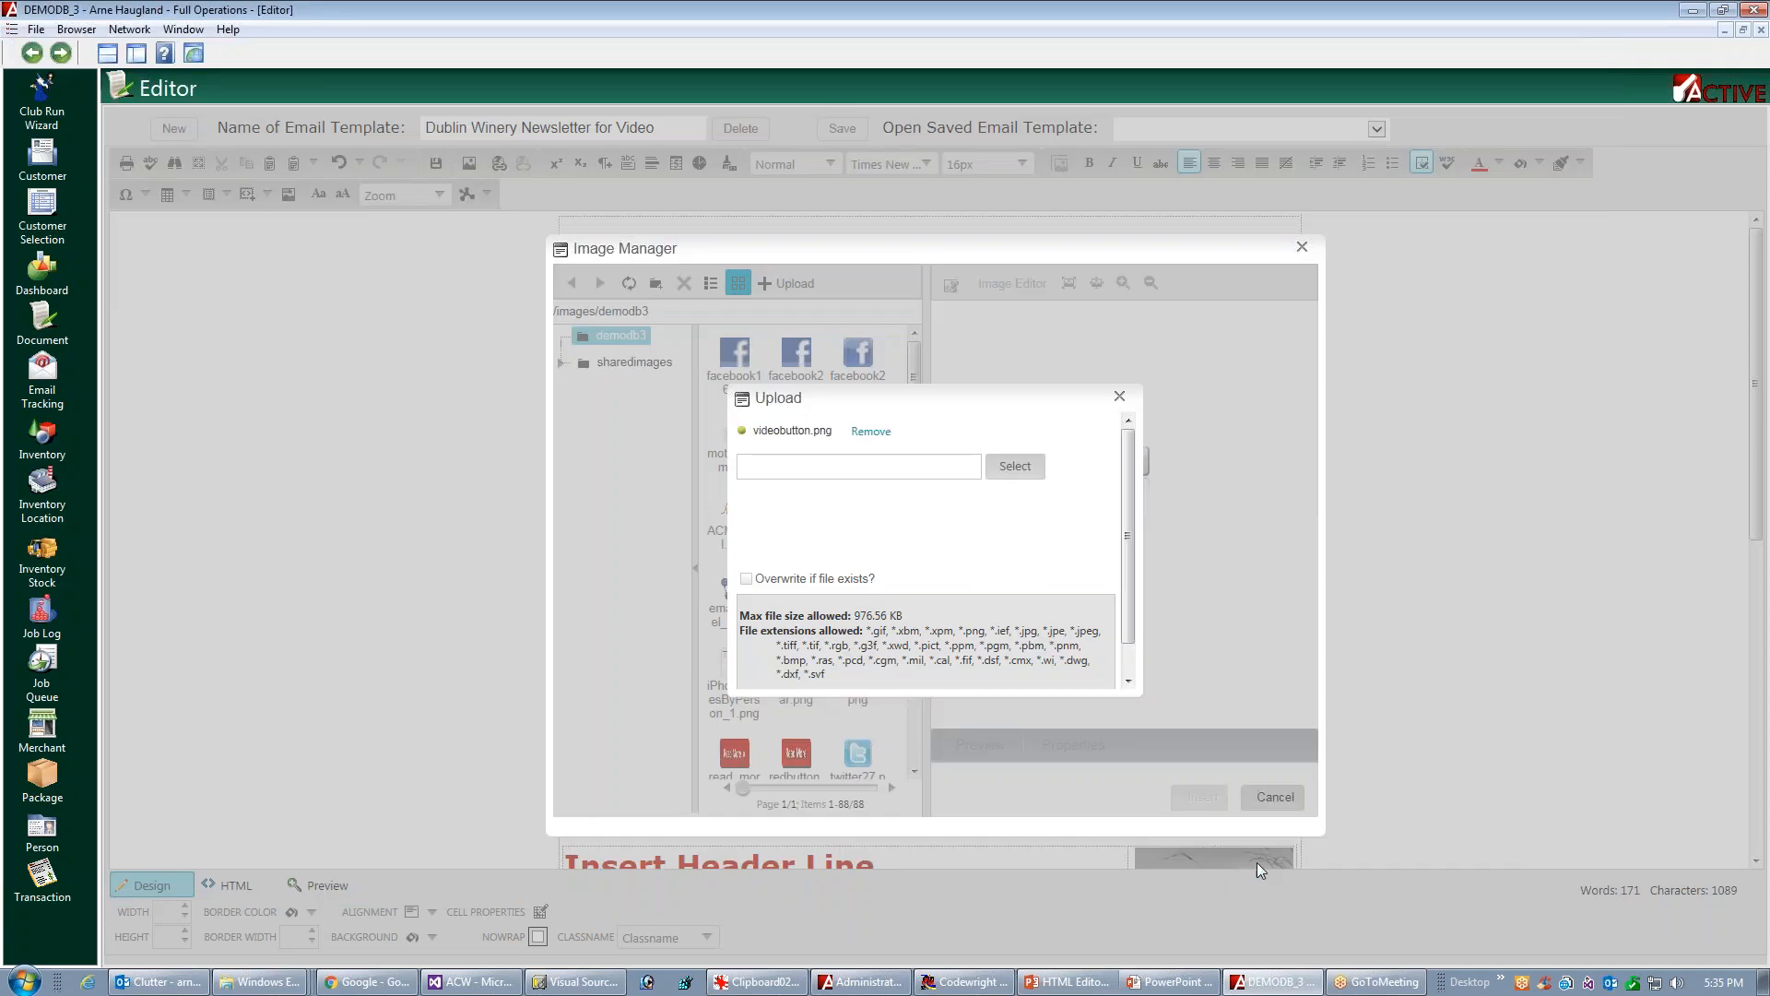
{"action": "left_click_drag", "start_coordinate": [1127, 535], "coordinate": [1123, 565]}
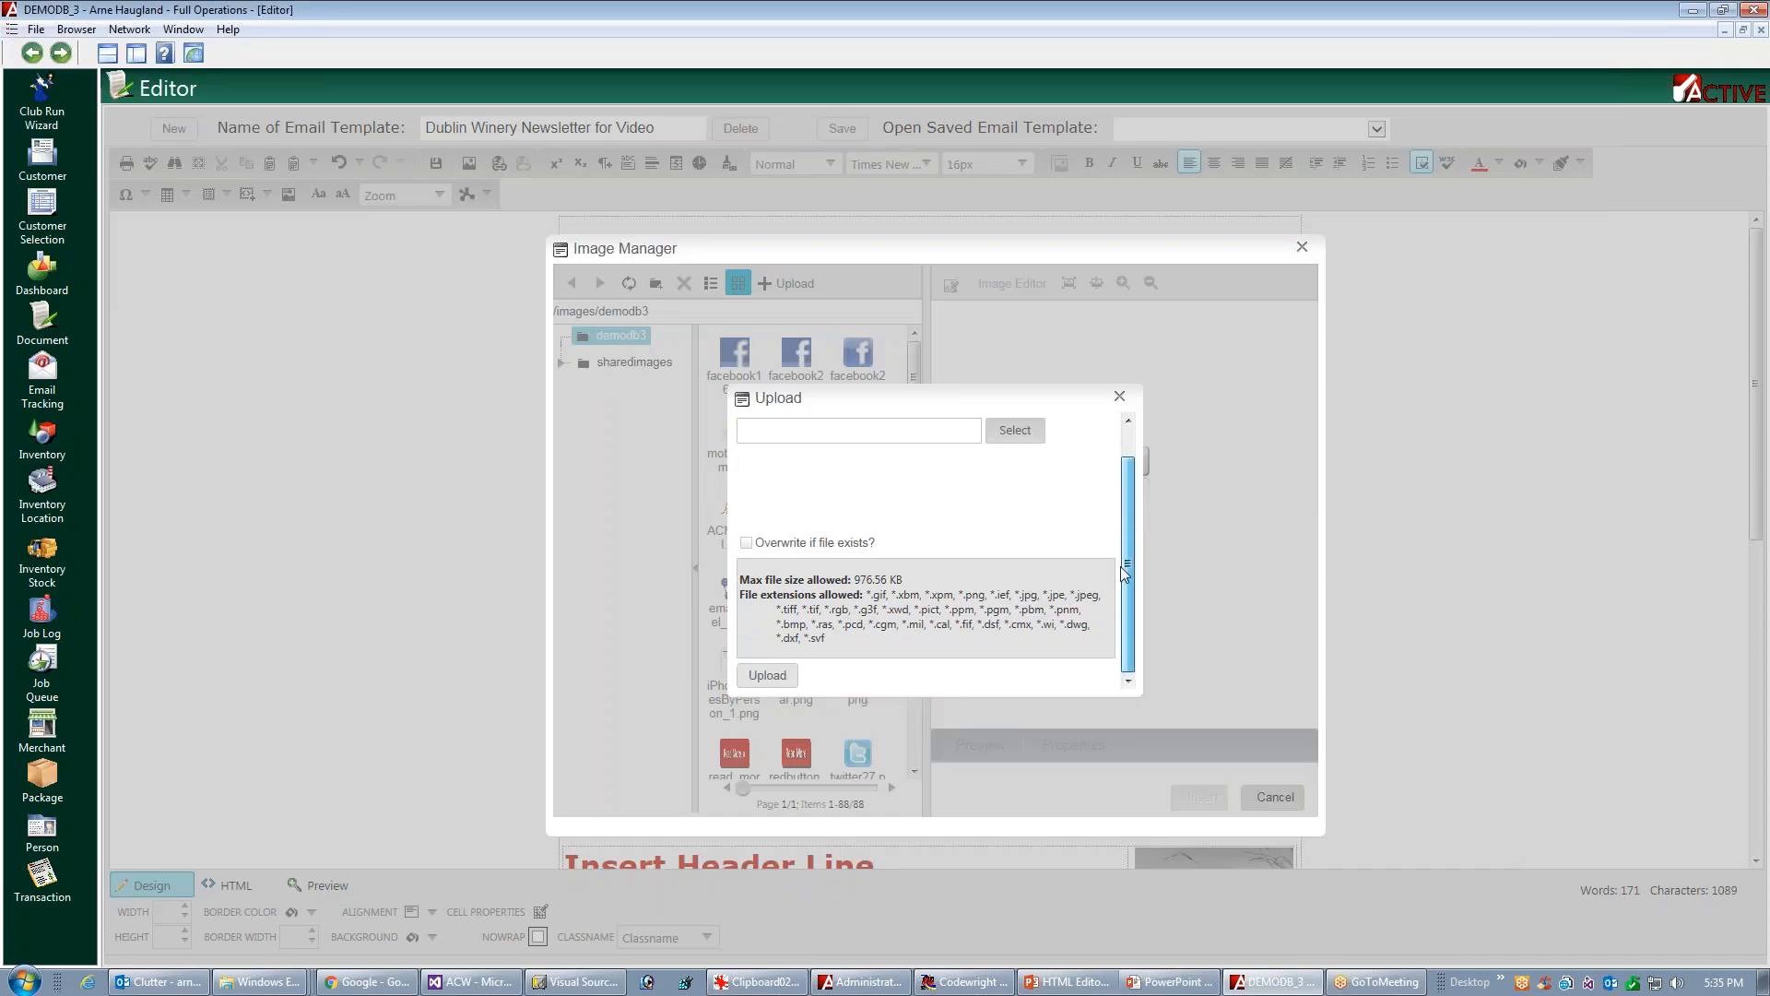
{"action": "left_click", "coordinate": [766, 675]}
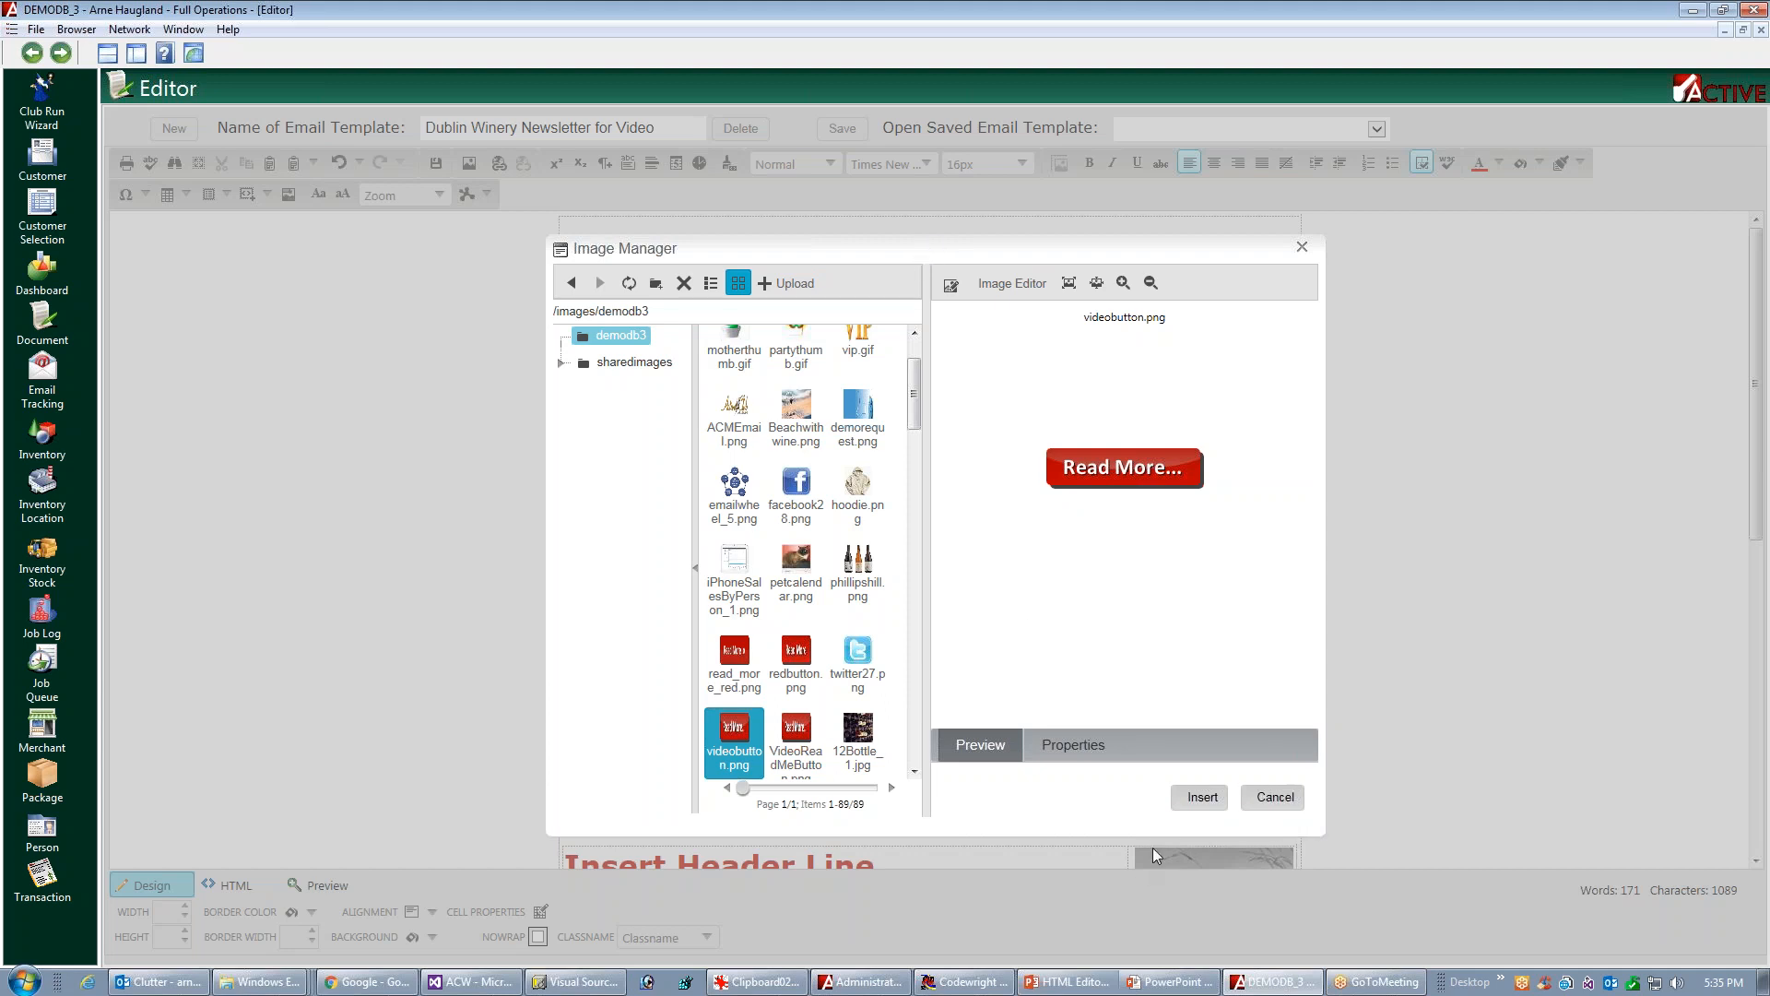
Insert the videobutton.png image below the text of the third article
{"action": "left_click", "coordinate": [1203, 797]}
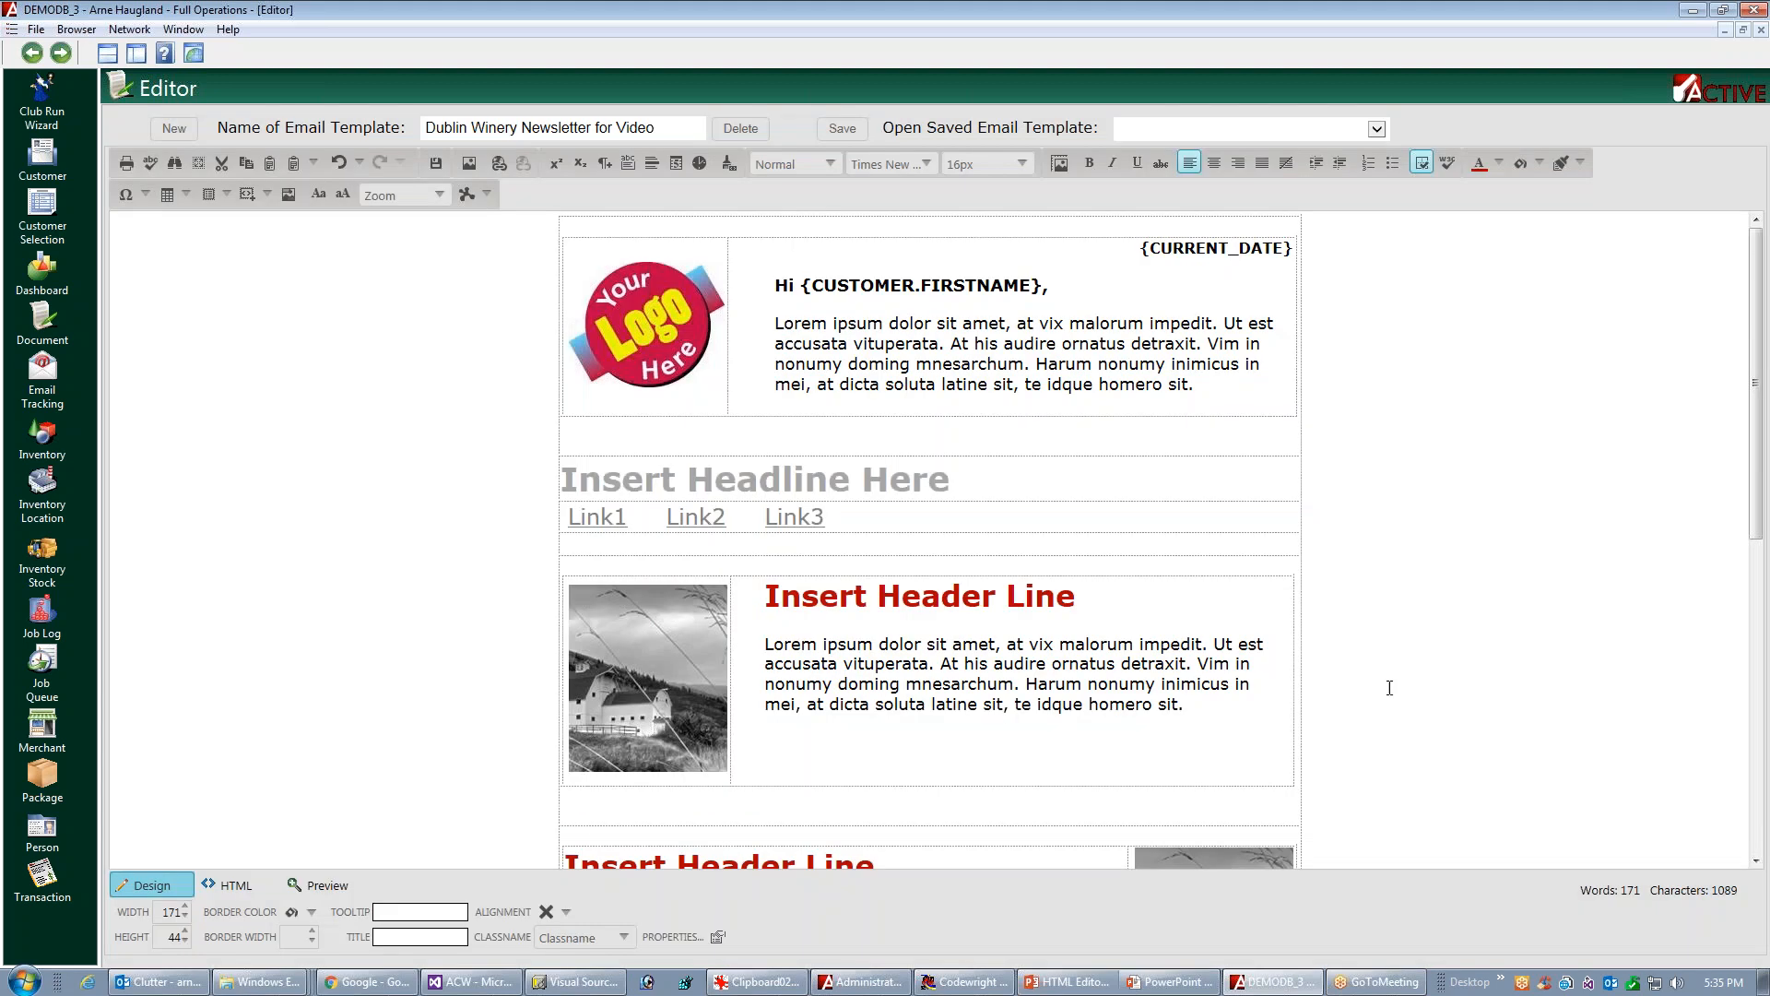
{"action": "scroll", "coordinate": [1735, 414], "scroll_direction": "down", "scroll_amount": 6}
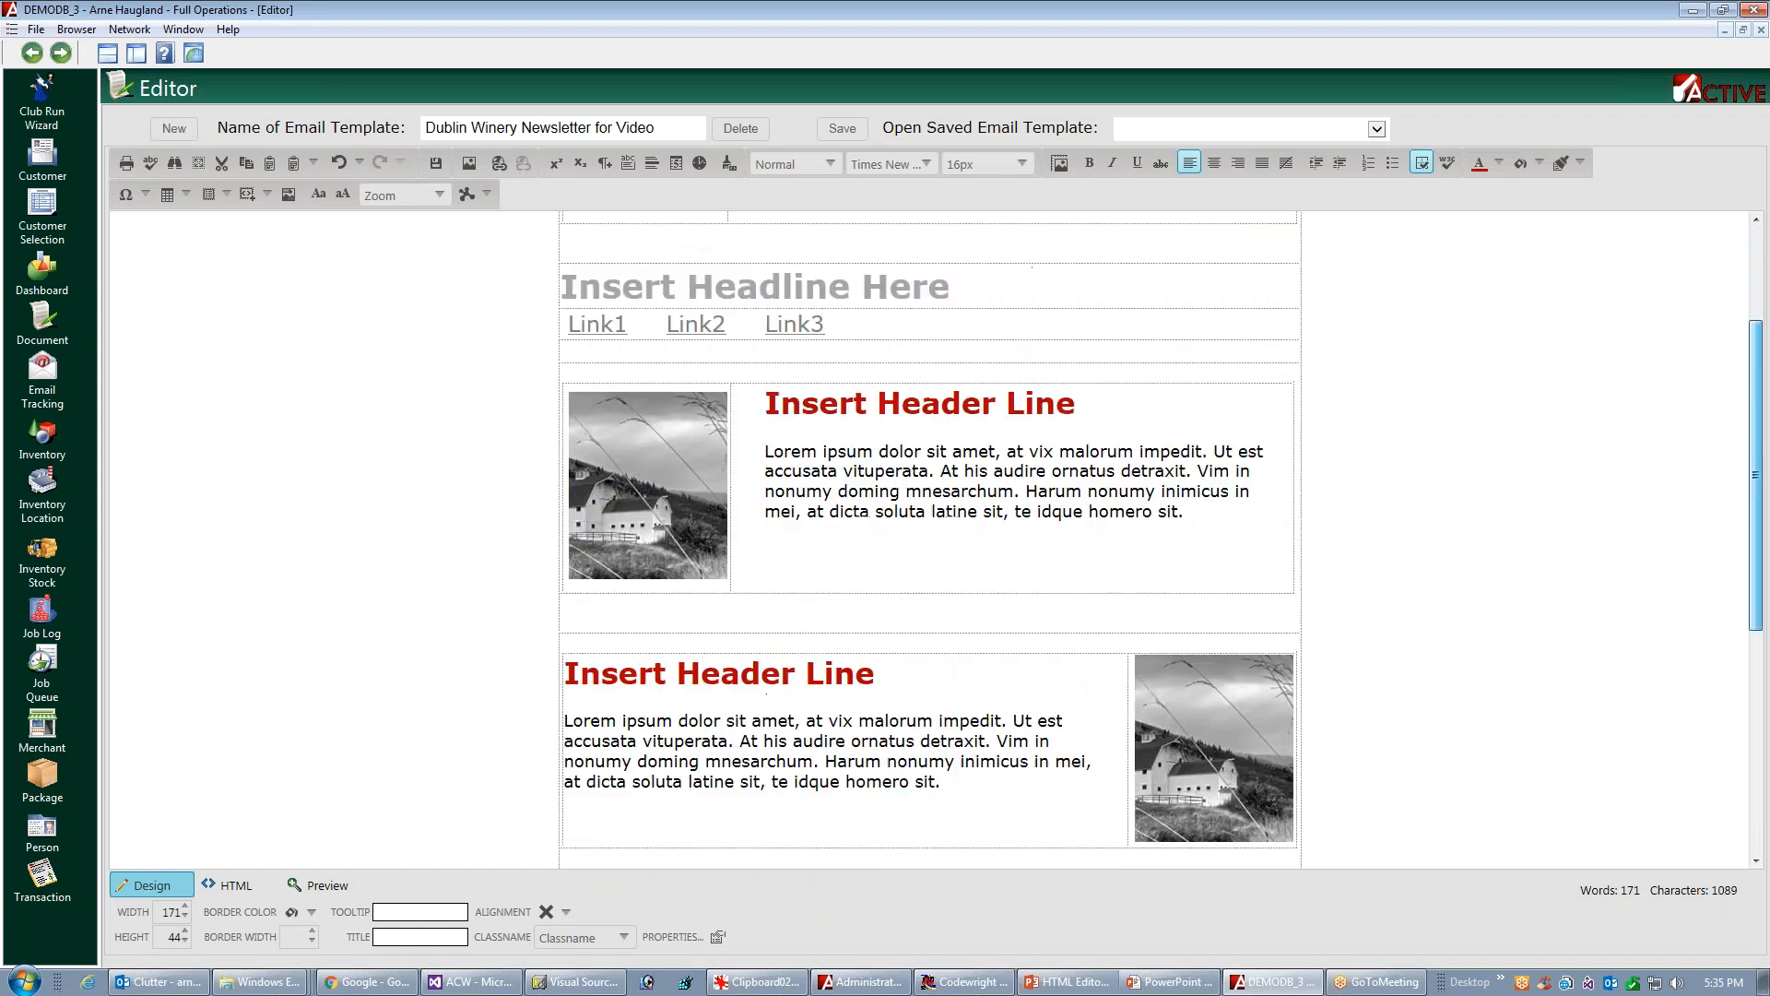
{"action": "left_click_drag", "start_coordinate": [1698, 713], "coordinate": [1700, 712]}
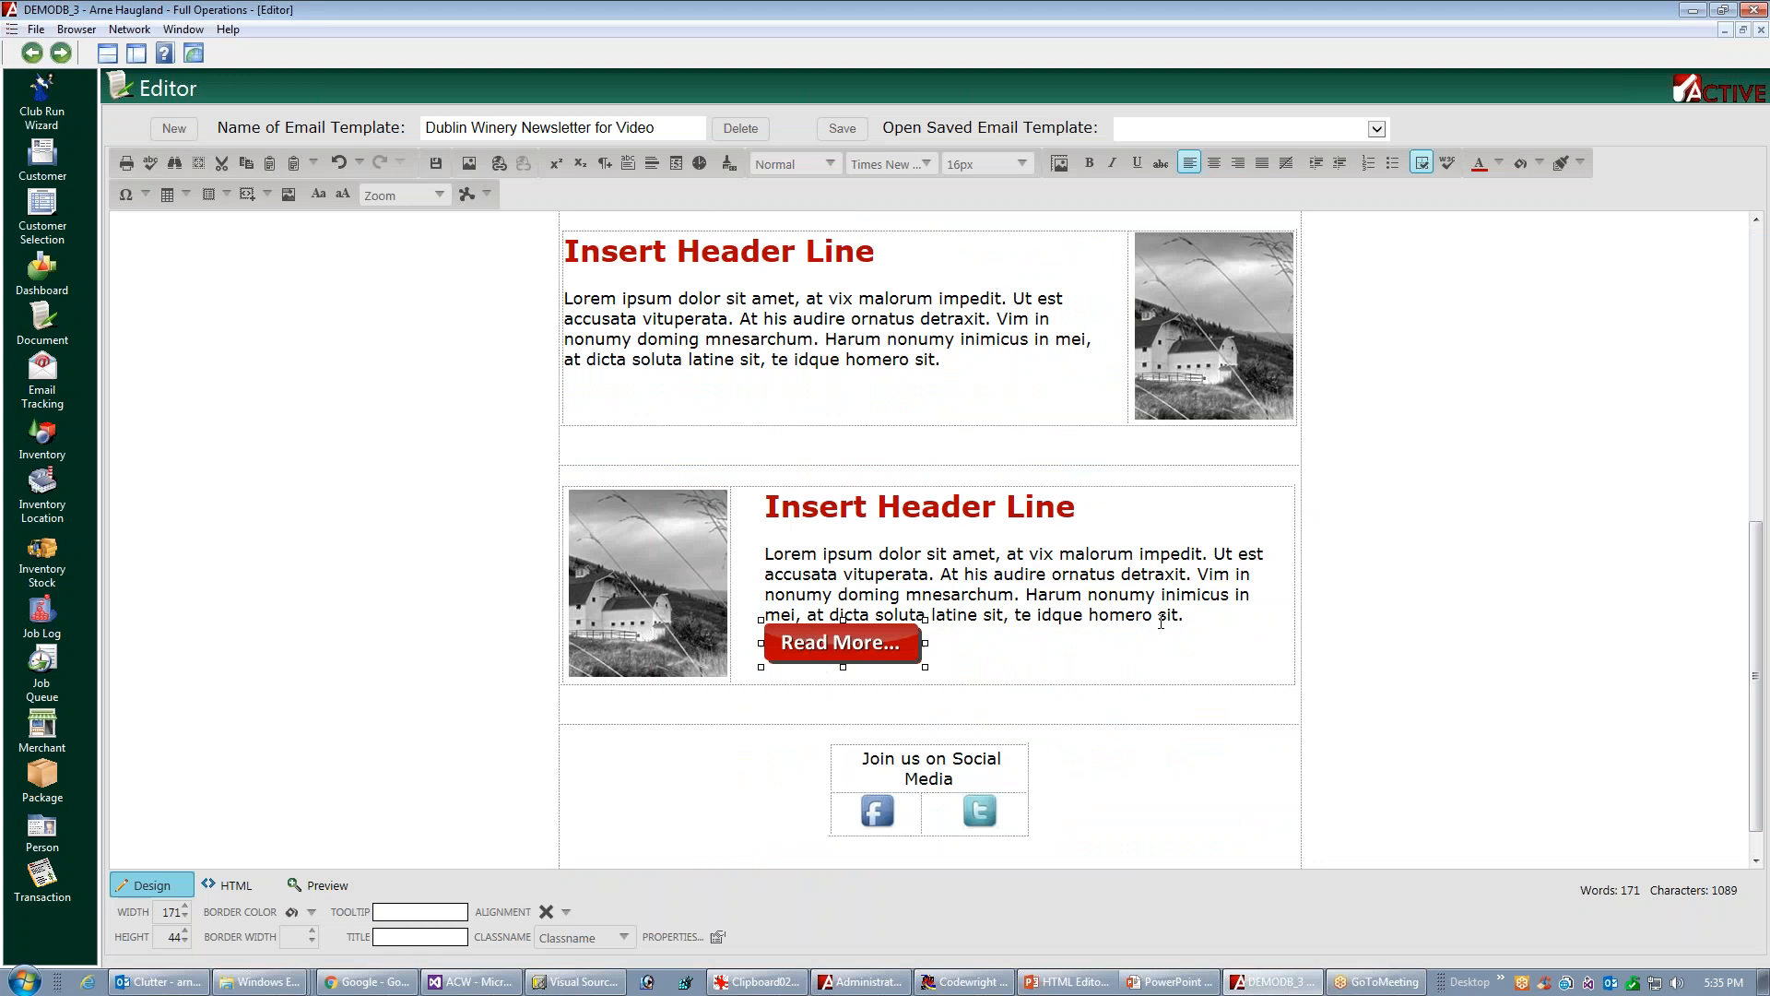
Remove the leftover spaces before the third article's Read More button and add a line break above it
{"action": "left_click", "coordinate": [1226, 618]}
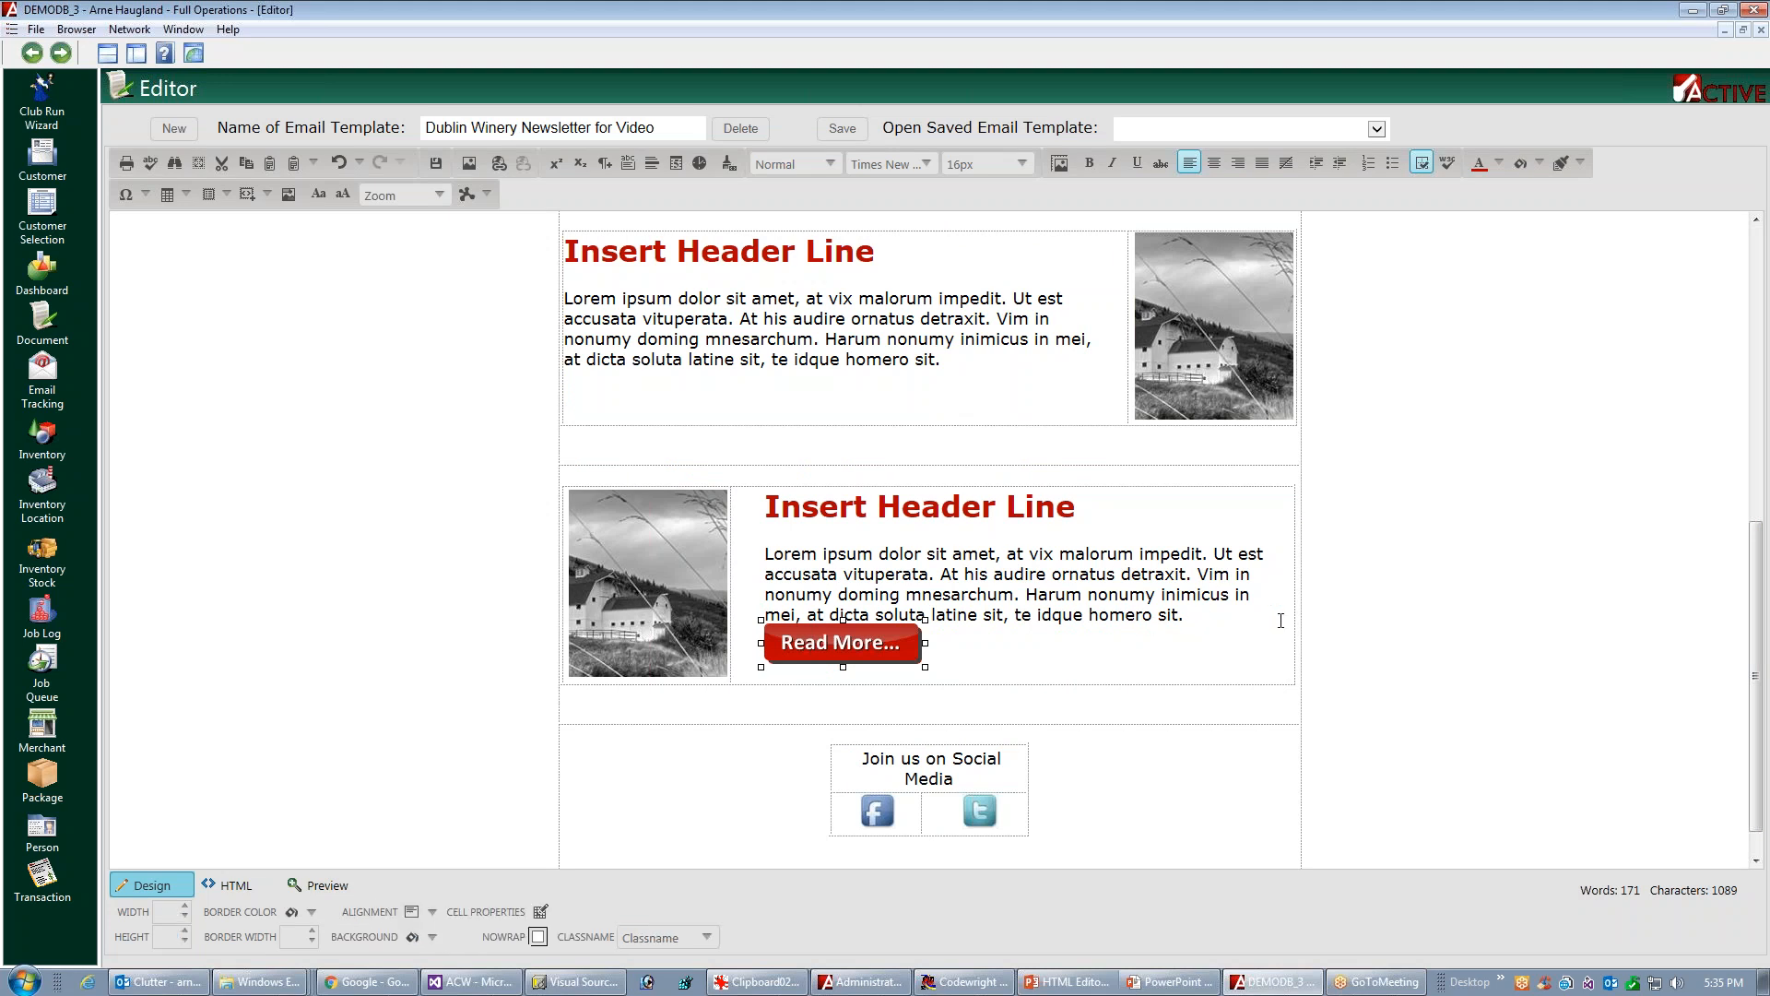
{"action": "key", "text": "Return"}
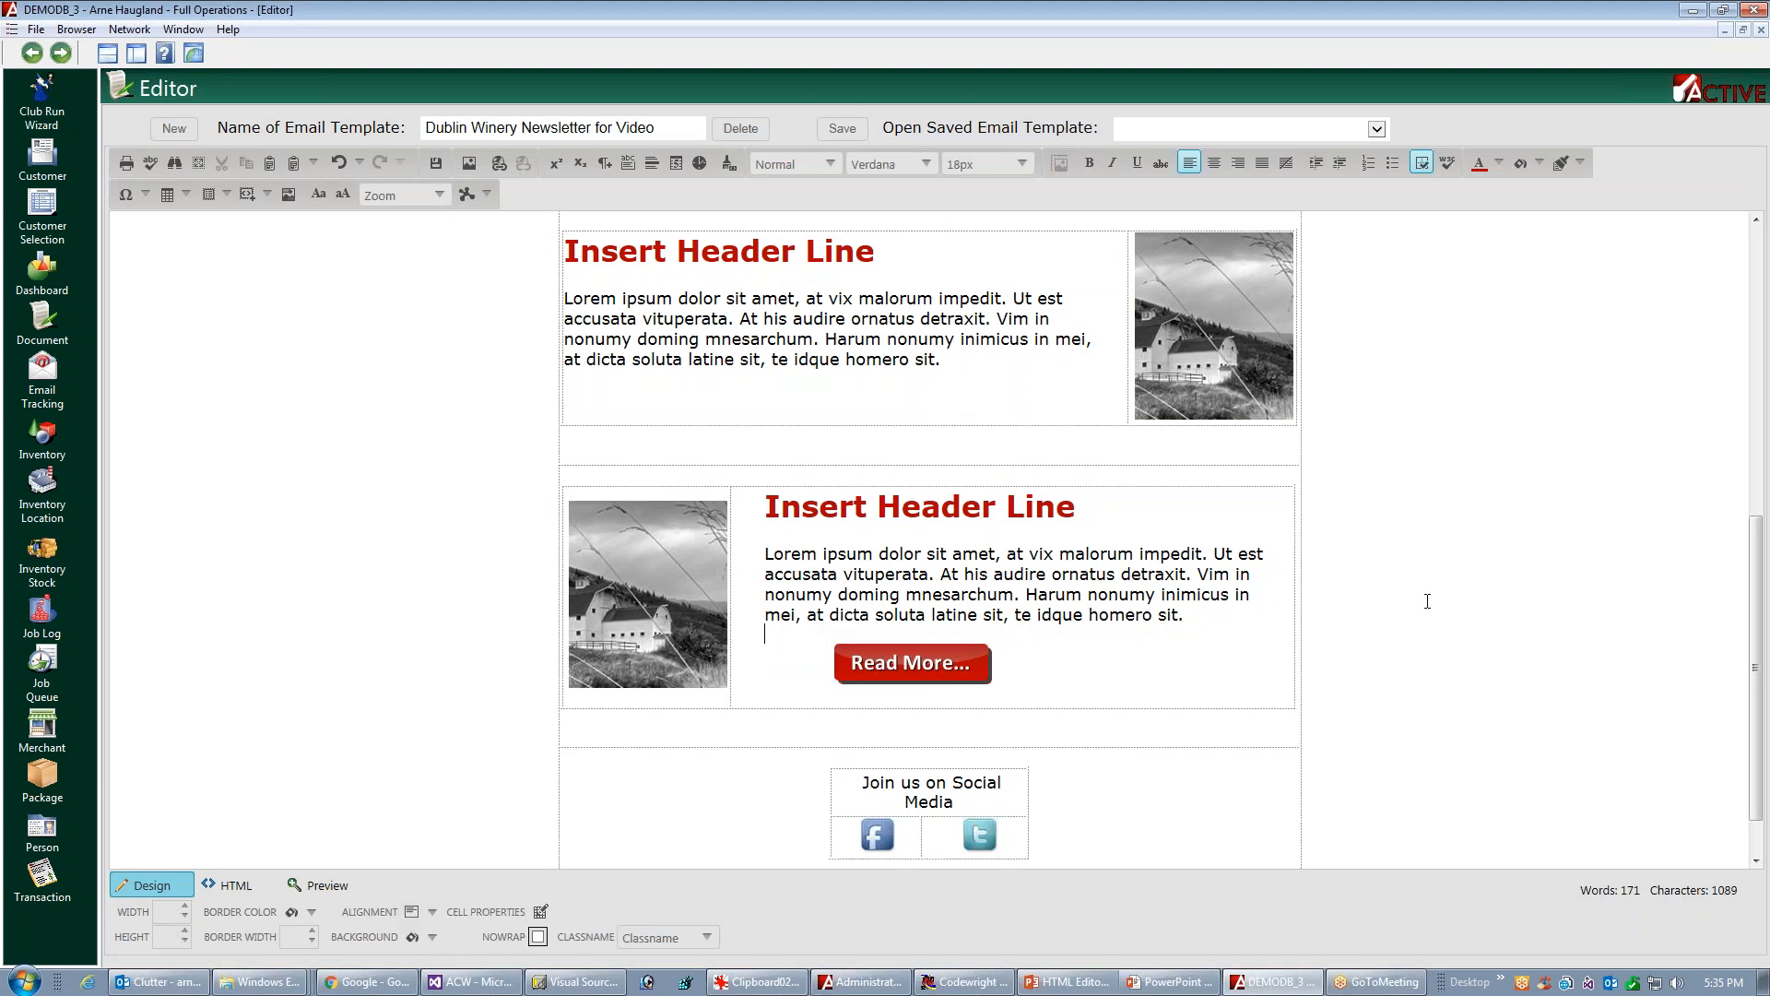
{"action": "key", "text": "Delete"}
{"action": "key", "text": "Delete"}
{"action": "key", "text": "Delete"}
{"action": "key", "text": "Delete"}
{"action": "key", "text": "Delete"}
{"action": "key", "text": "Delete"}
{"action": "key", "text": "Delete"}
{"action": "key", "text": "Delete"}
{"action": "key", "text": "Delete"}
{"action": "key", "text": "Delete"}
{"action": "key", "text": "Delete"}
{"action": "key", "text": "Delete"}
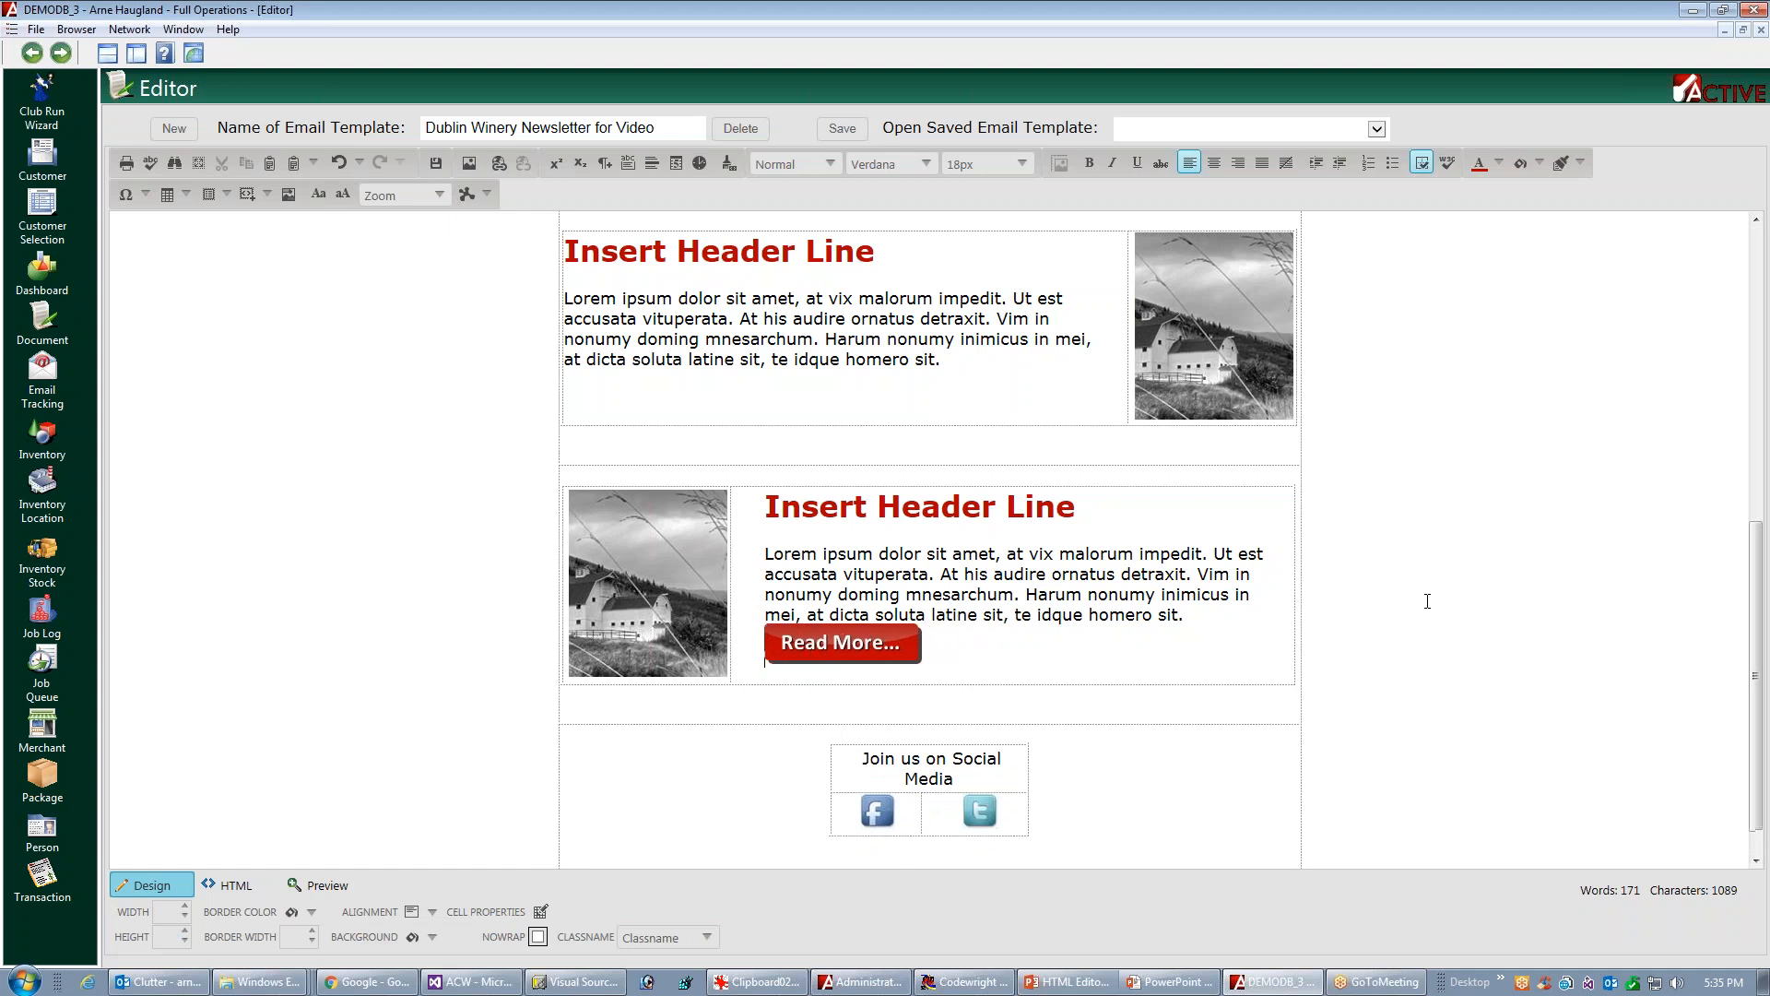
{"action": "key", "text": "Return"}
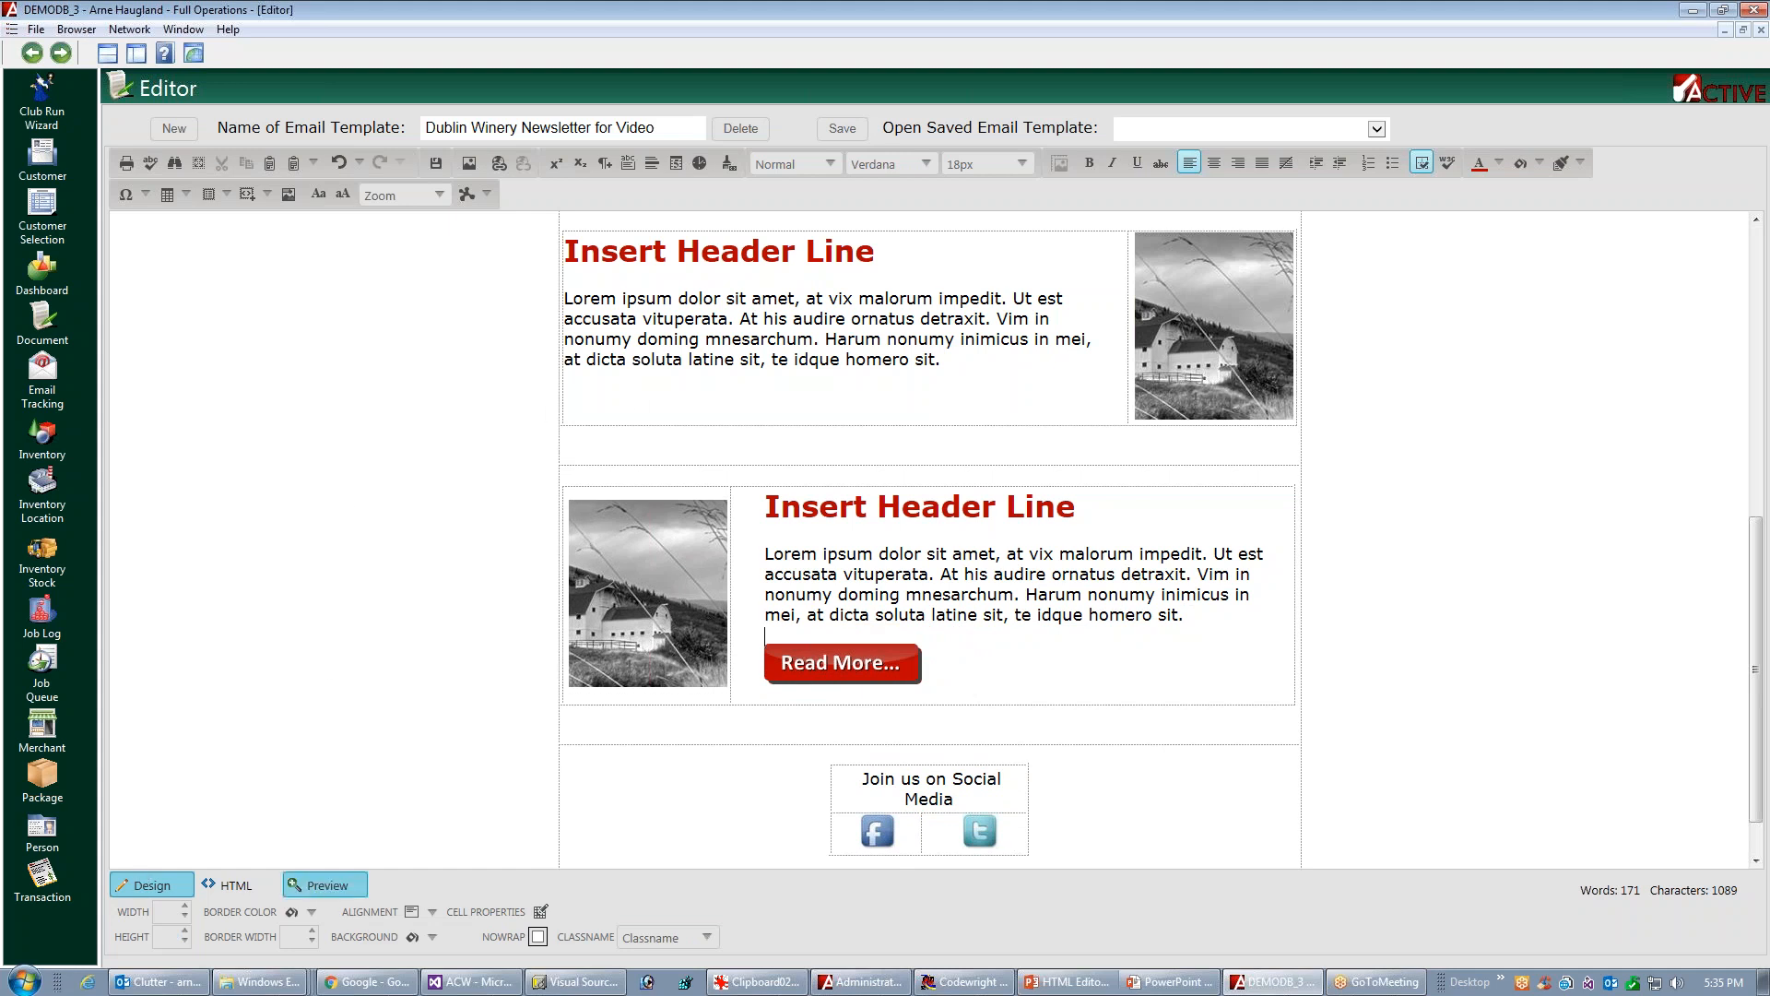
Insert a new paragraph above the third article's Read More button and check the spacing in the preview
{"action": "left_click", "coordinate": [318, 885]}
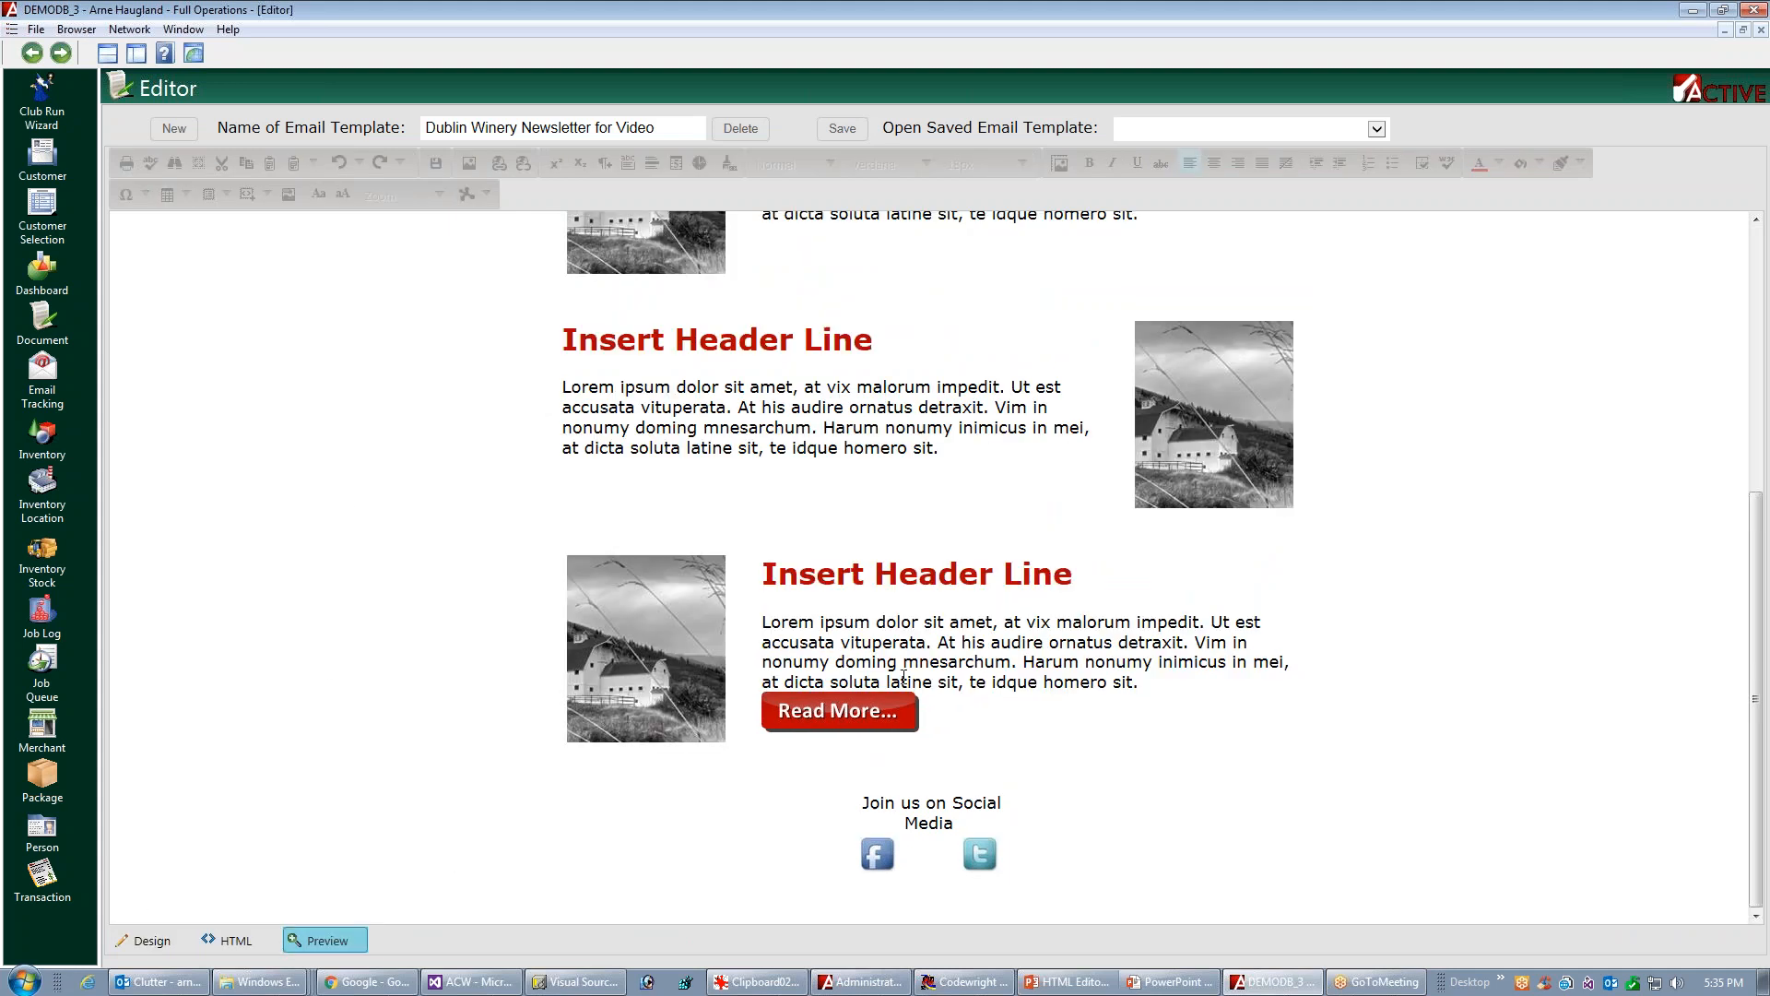
{"action": "left_click", "coordinate": [147, 941]}
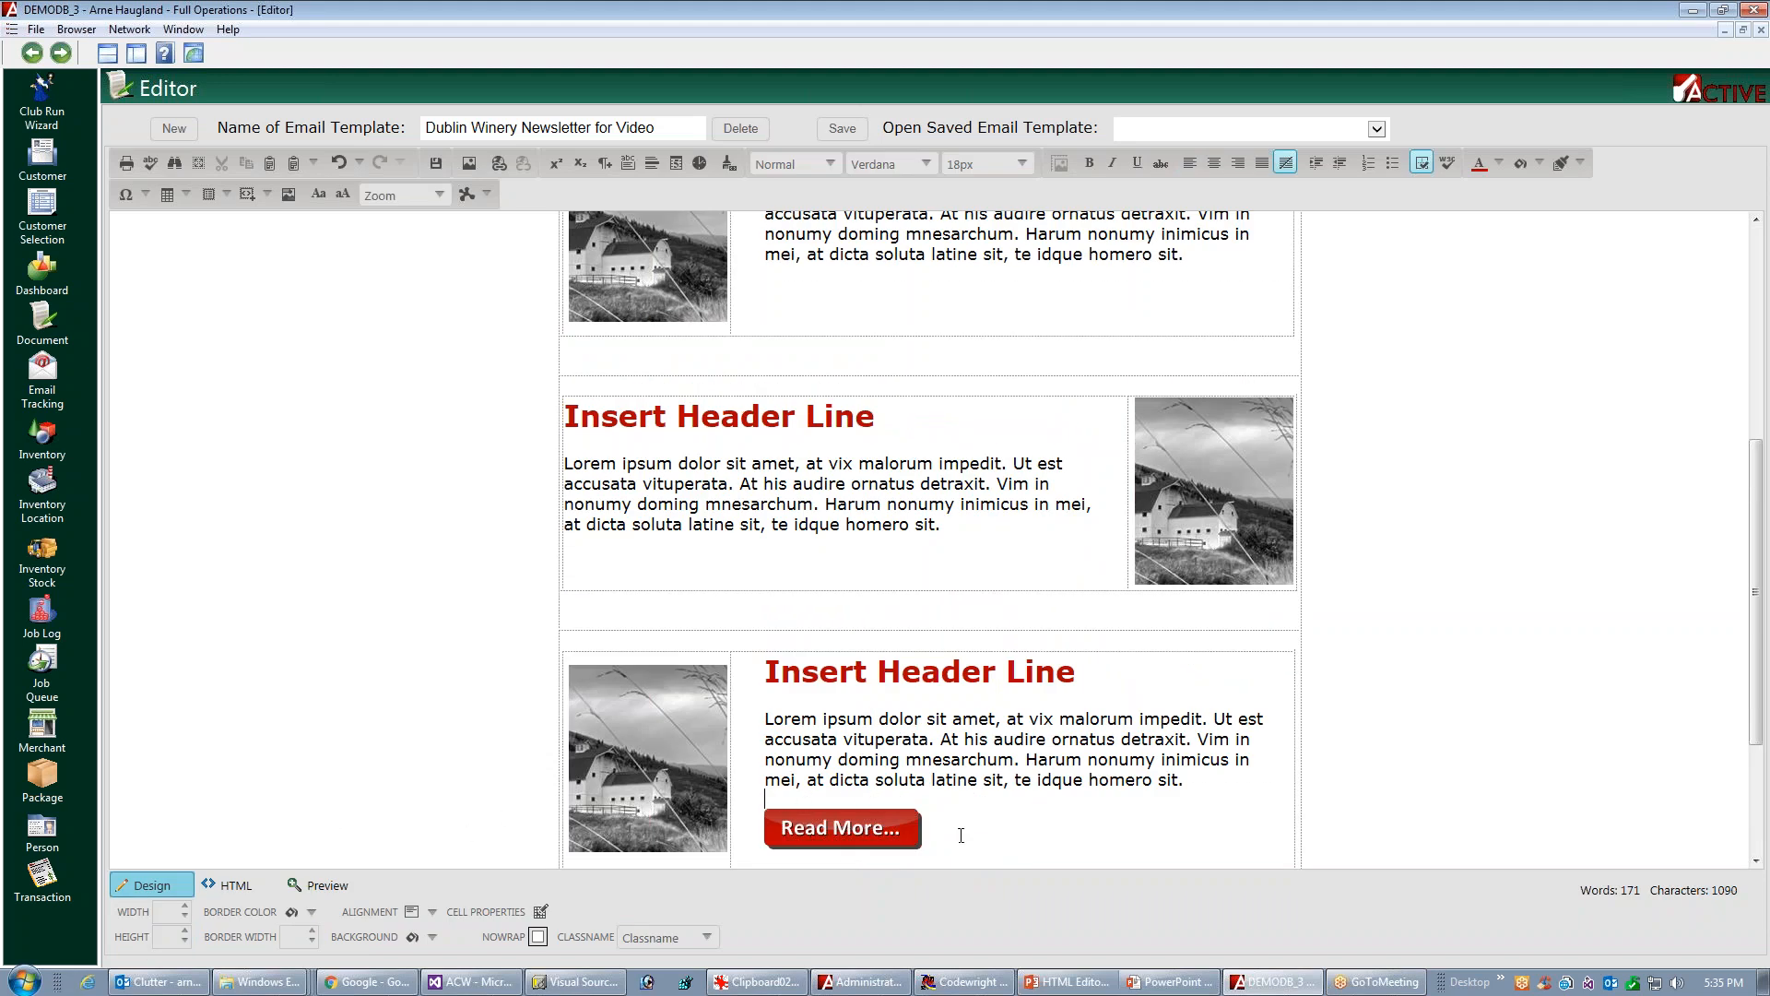
{"action": "scroll", "coordinate": [950, 723], "scroll_direction": "down", "scroll_amount": 3}
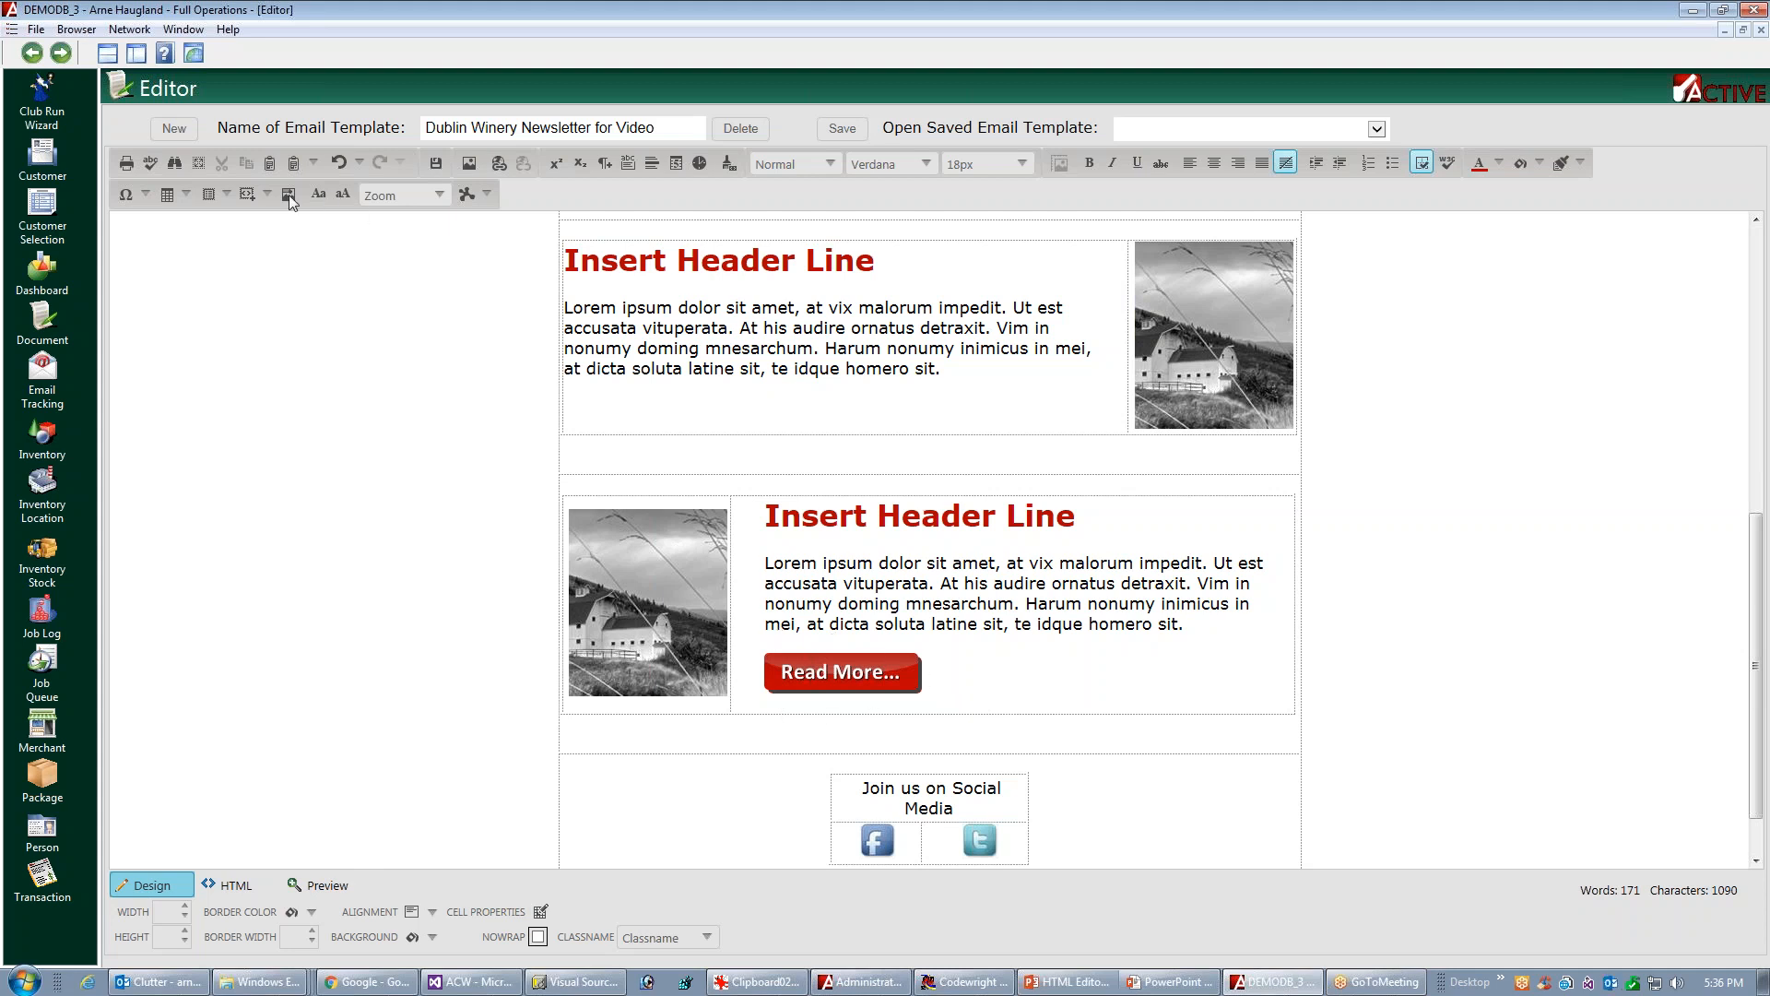
{"action": "left_click", "coordinate": [612, 170]}
{"action": "left_click", "coordinate": [322, 886]}
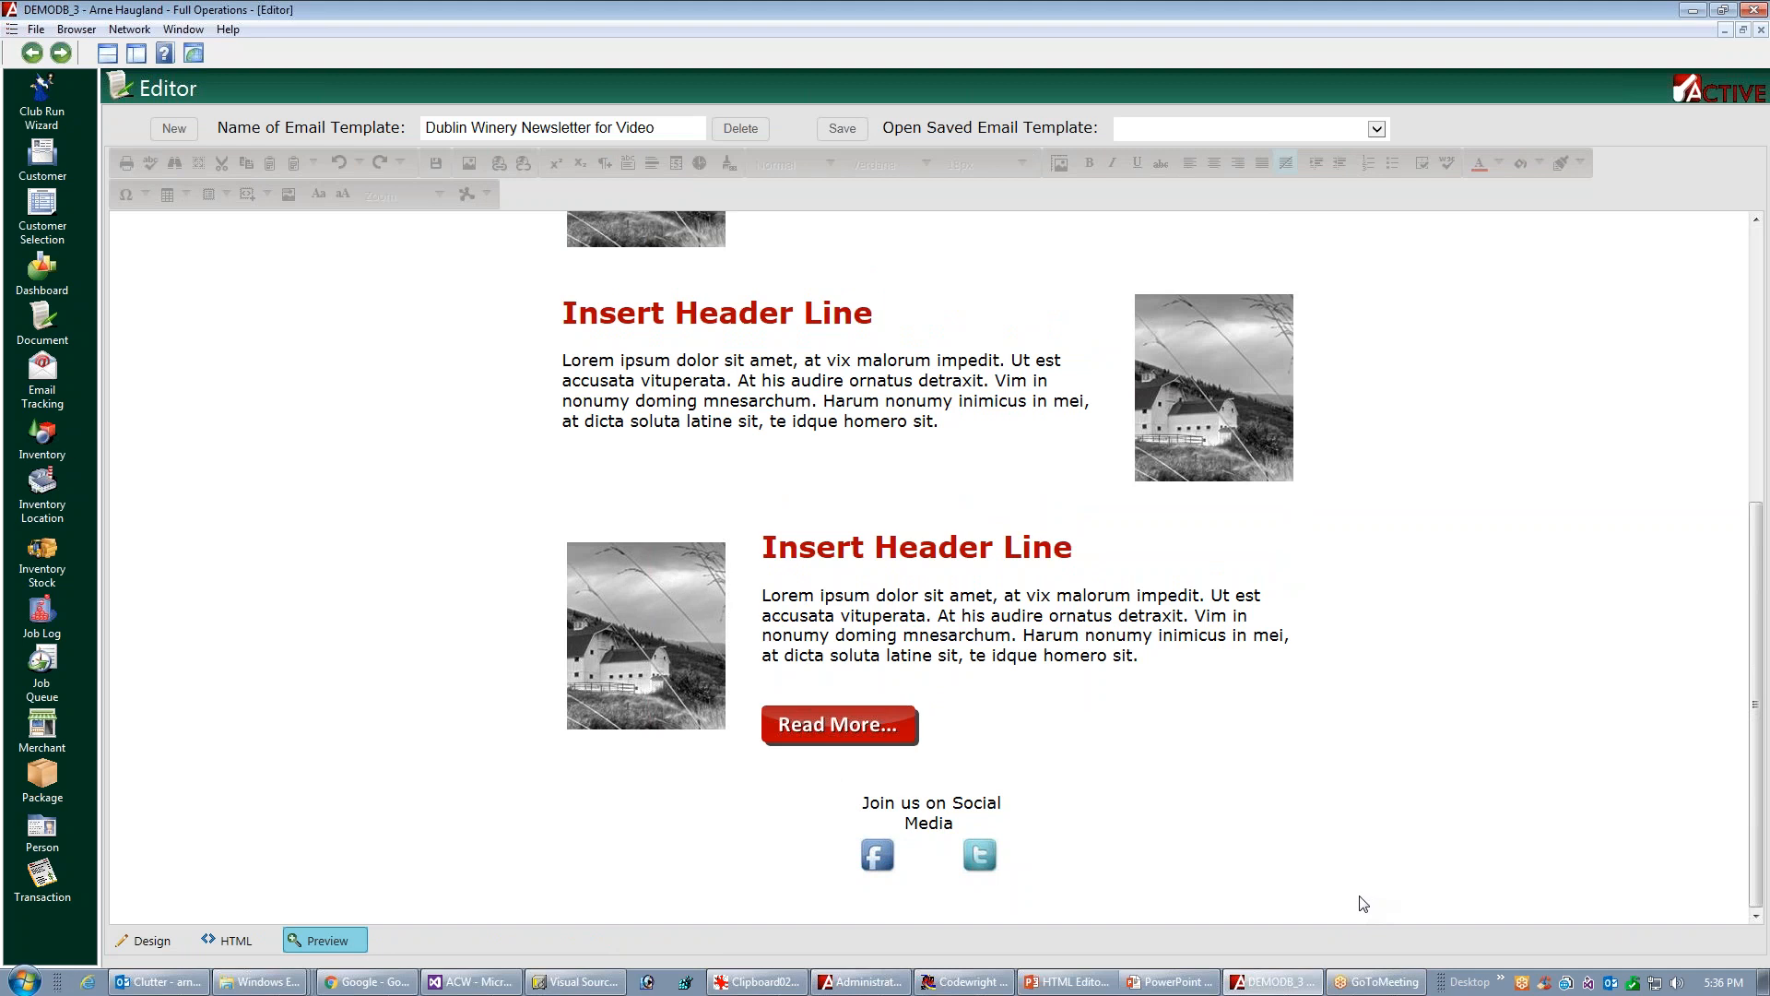
{"action": "left_click", "coordinate": [139, 940]}
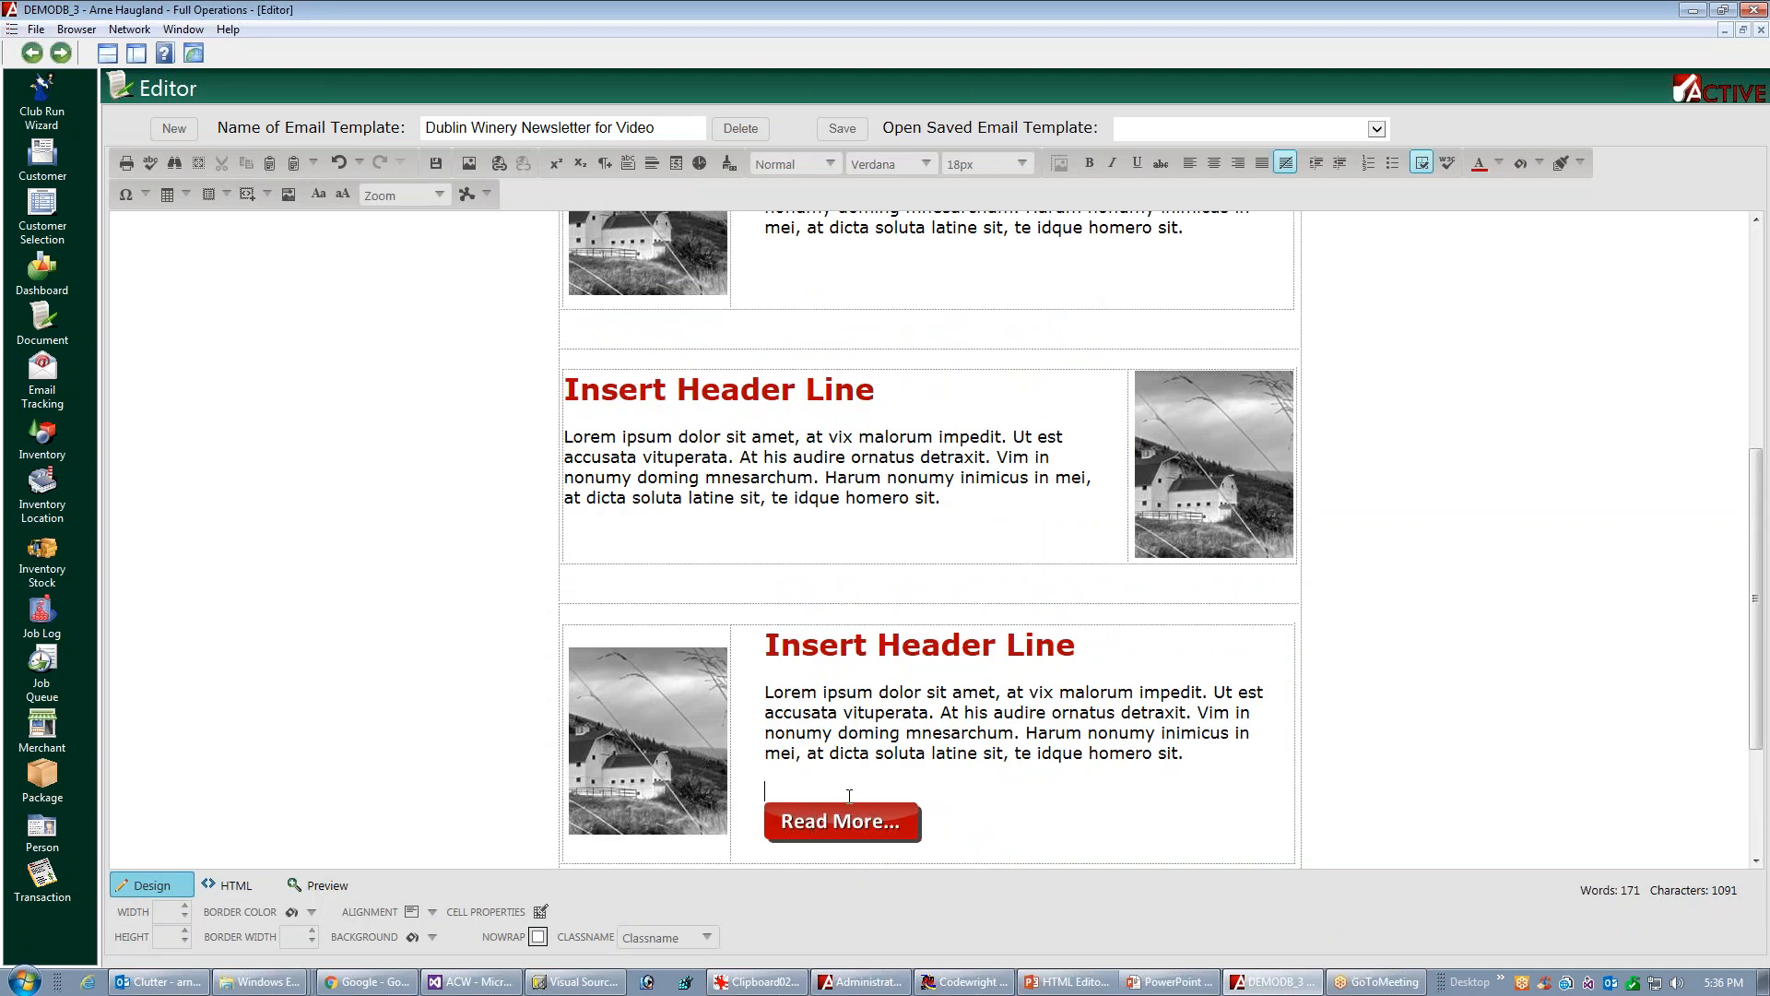
Copy the third article's Read More button below the text of the second and first articles
{"action": "left_click", "coordinate": [857, 828]}
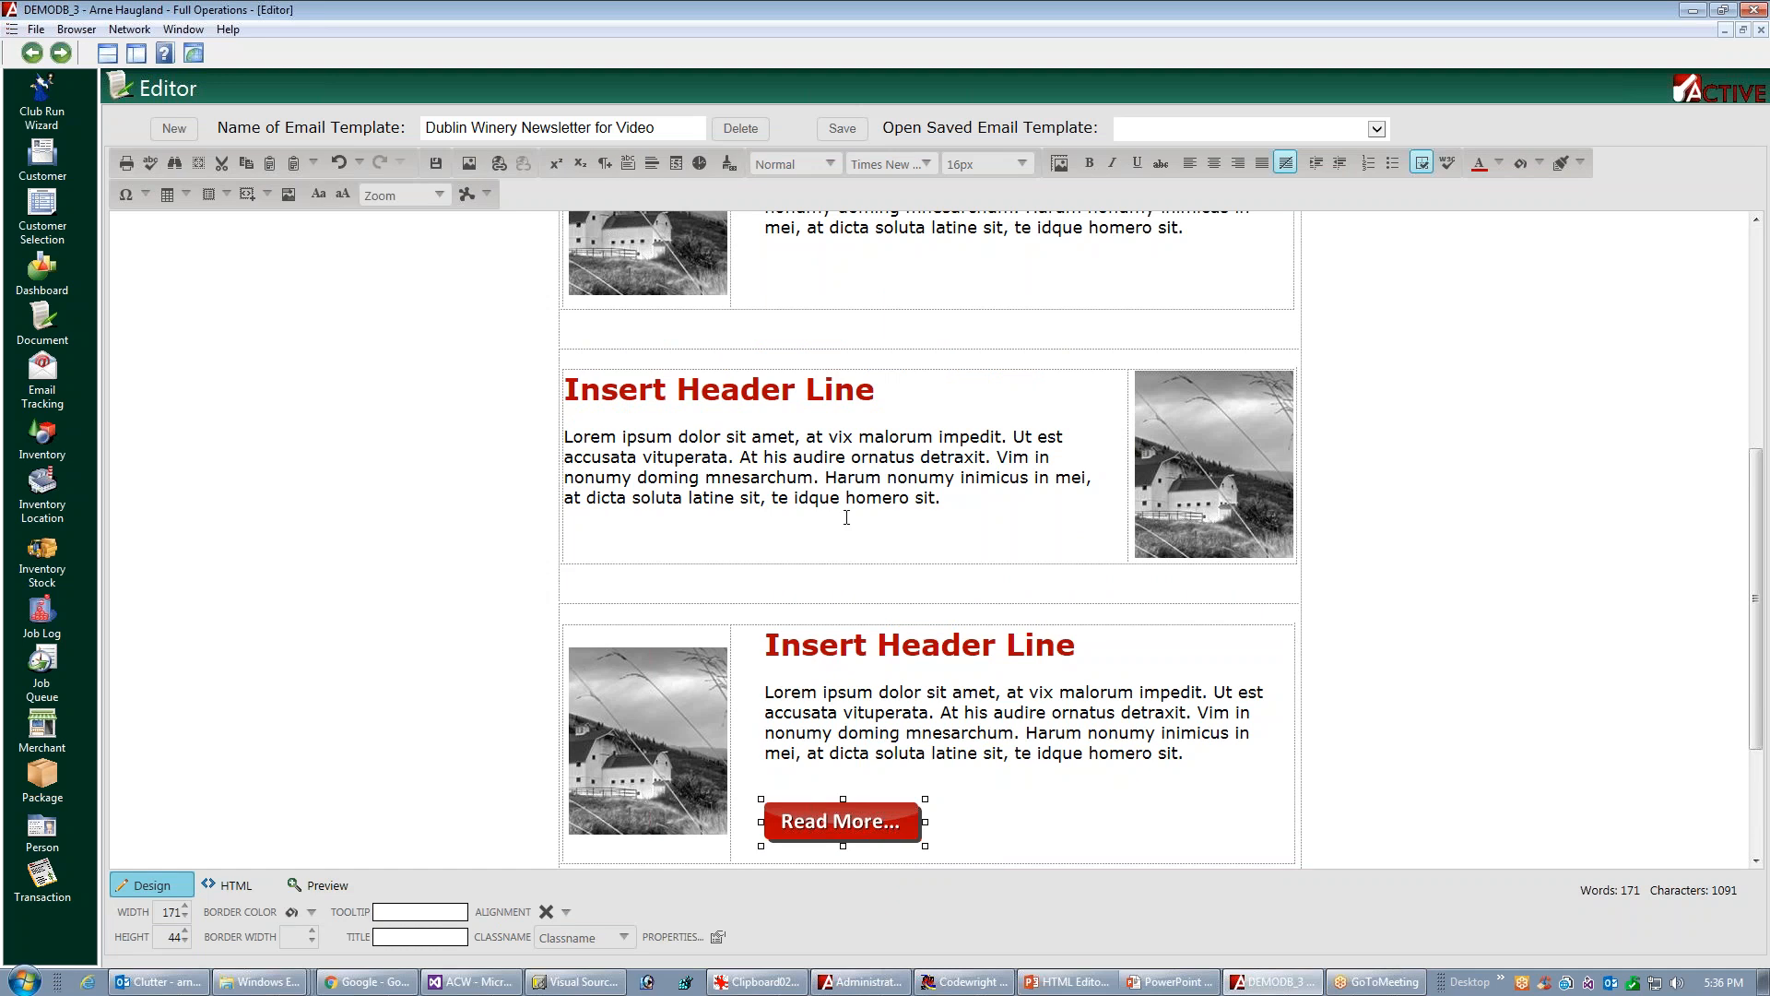
{"action": "left_click", "coordinate": [569, 524]}
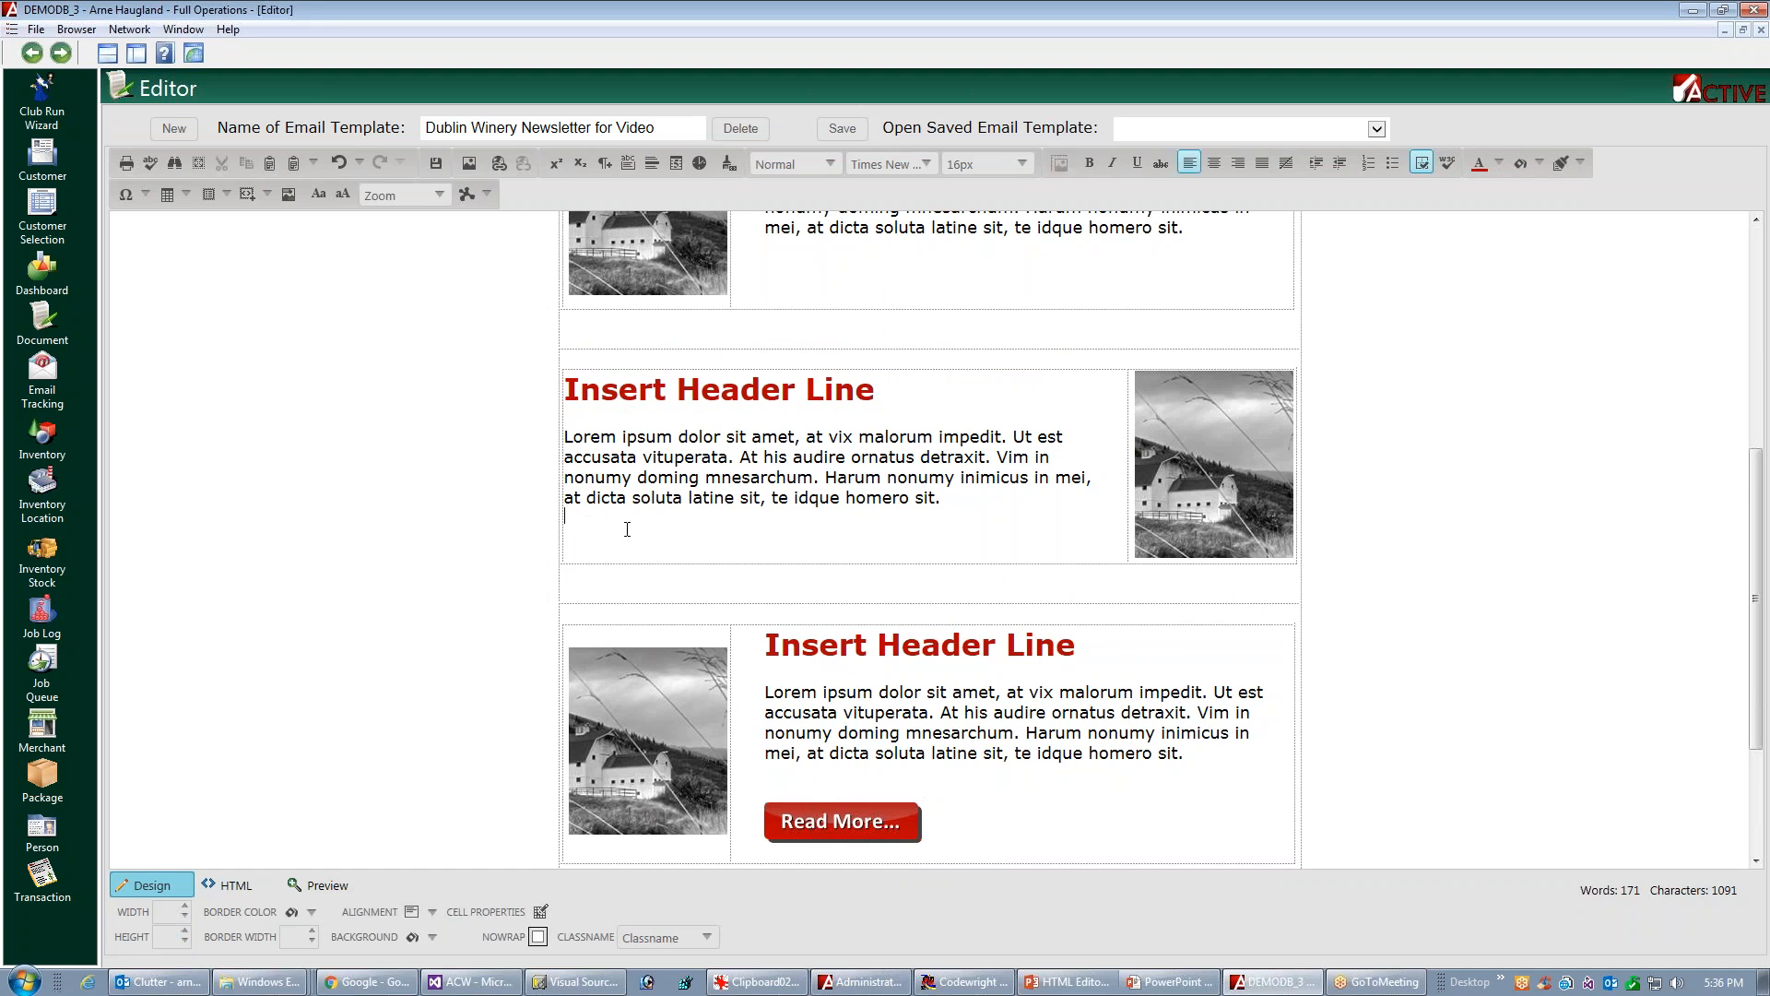
{"action": "key", "text": "ctrl+v"}
{"action": "left_click", "coordinate": [844, 264]}
{"action": "key", "text": "ctrl+v"}
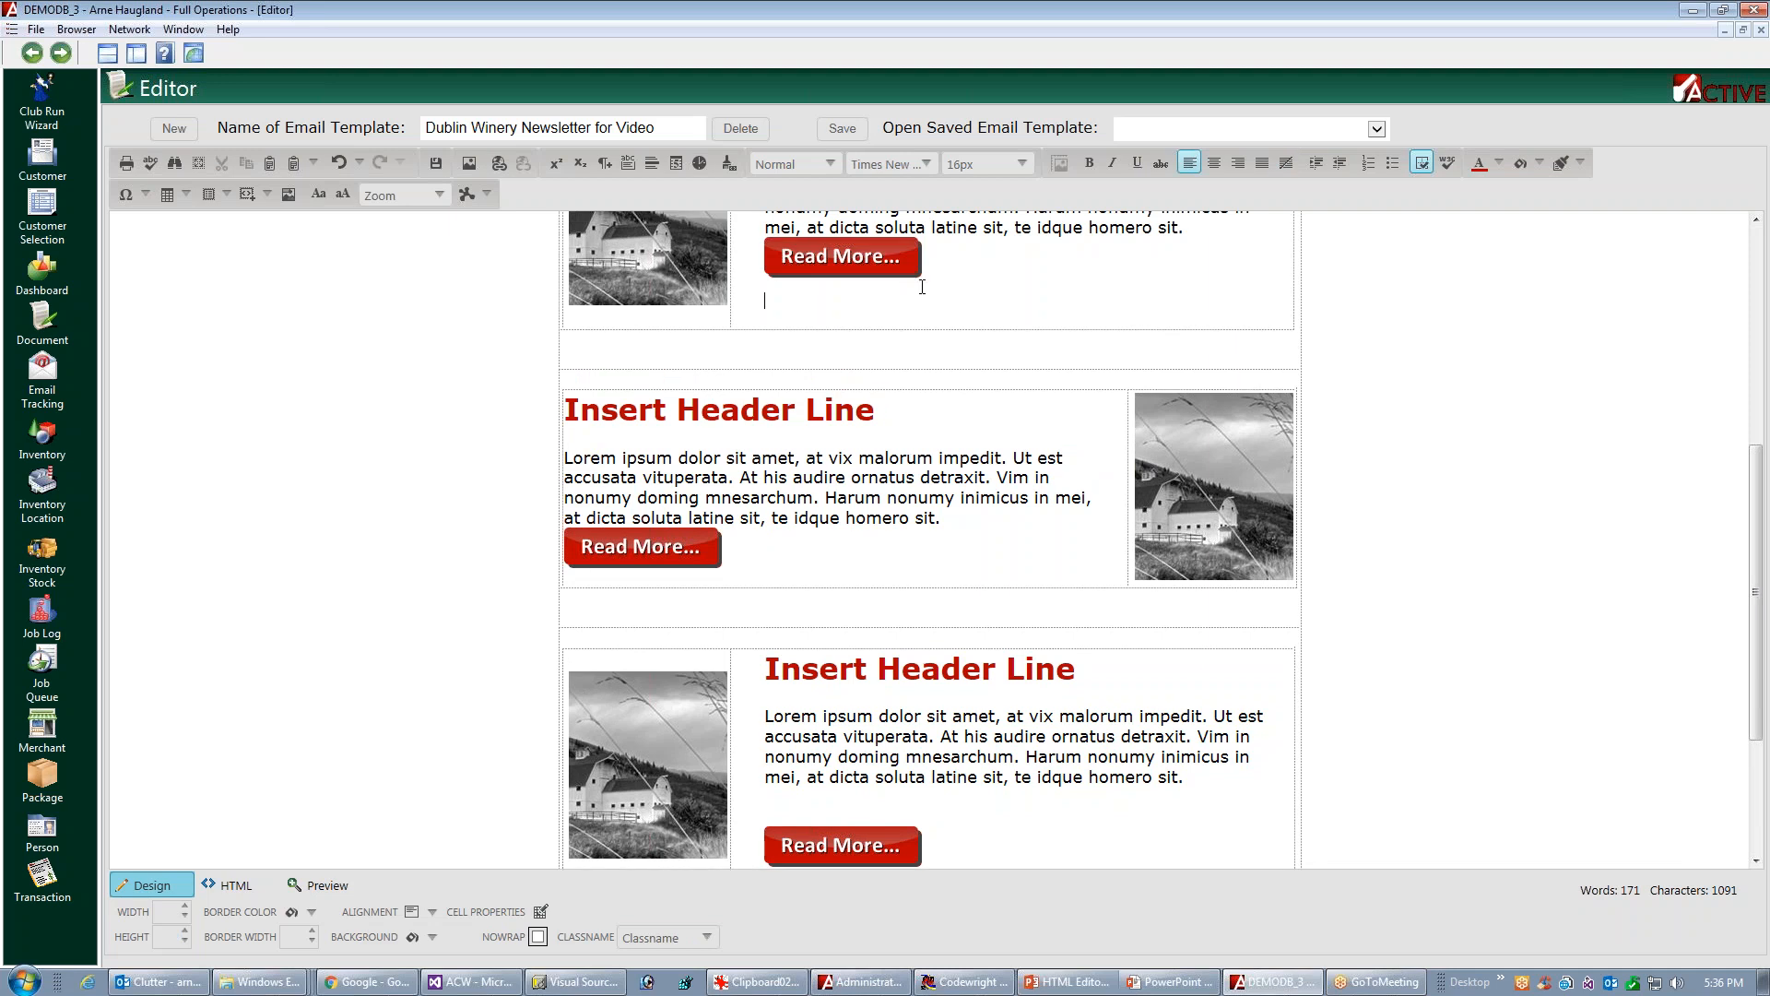
Add blank space between the first article's text and its Read More button
{"action": "left_click", "coordinate": [1223, 250]}
{"action": "key", "text": "Return"}
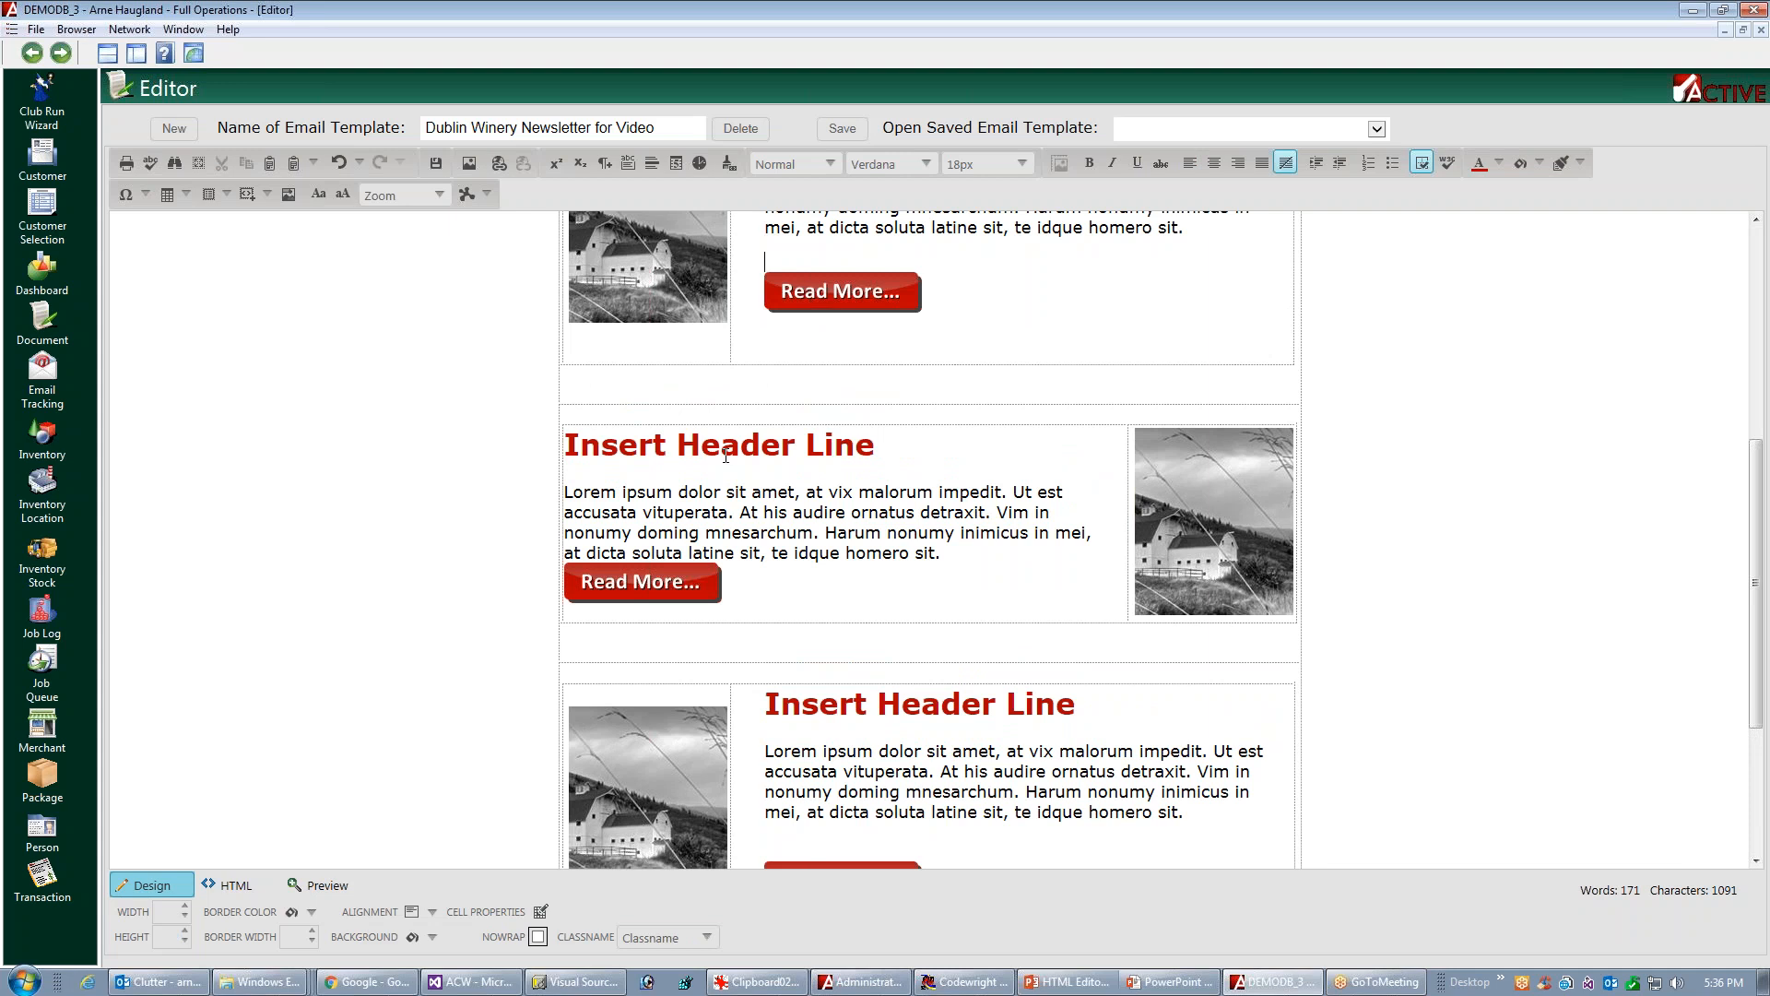
Insert a new paragraph above the first and second articles' Read More buttons and remove the spaces indenting the second button
{"action": "left_click", "coordinate": [605, 164]}
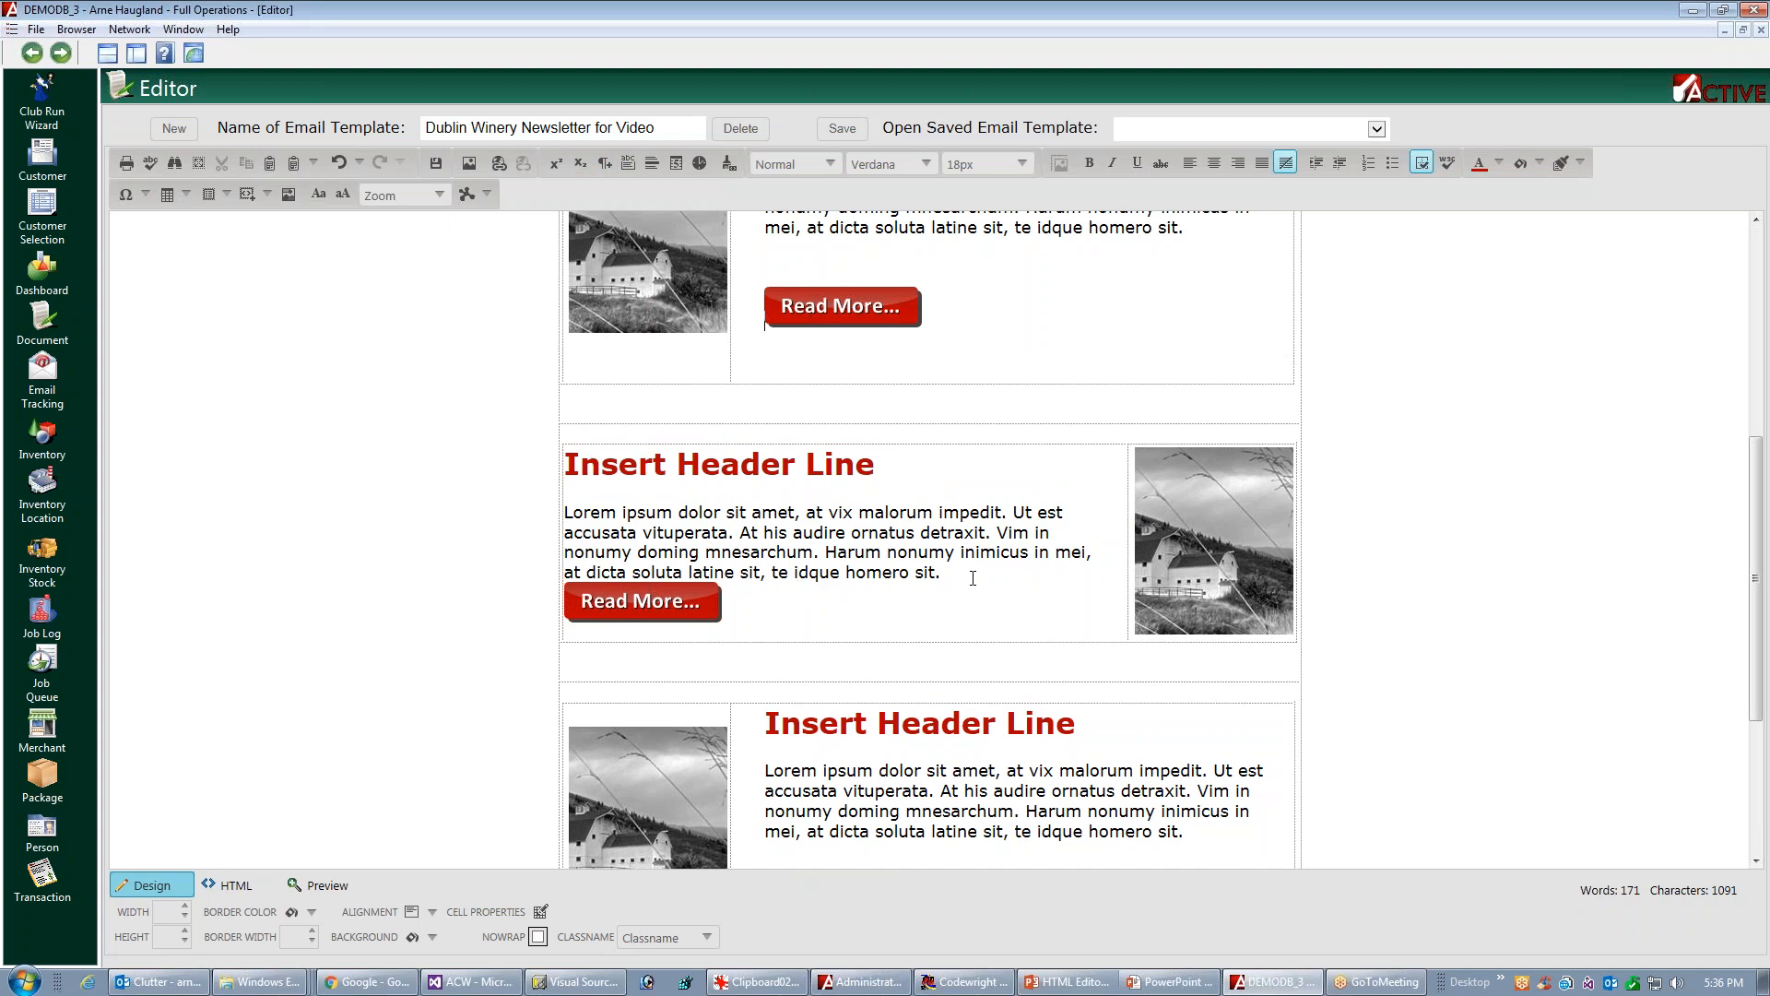
{"action": "key", "text": "Return"}
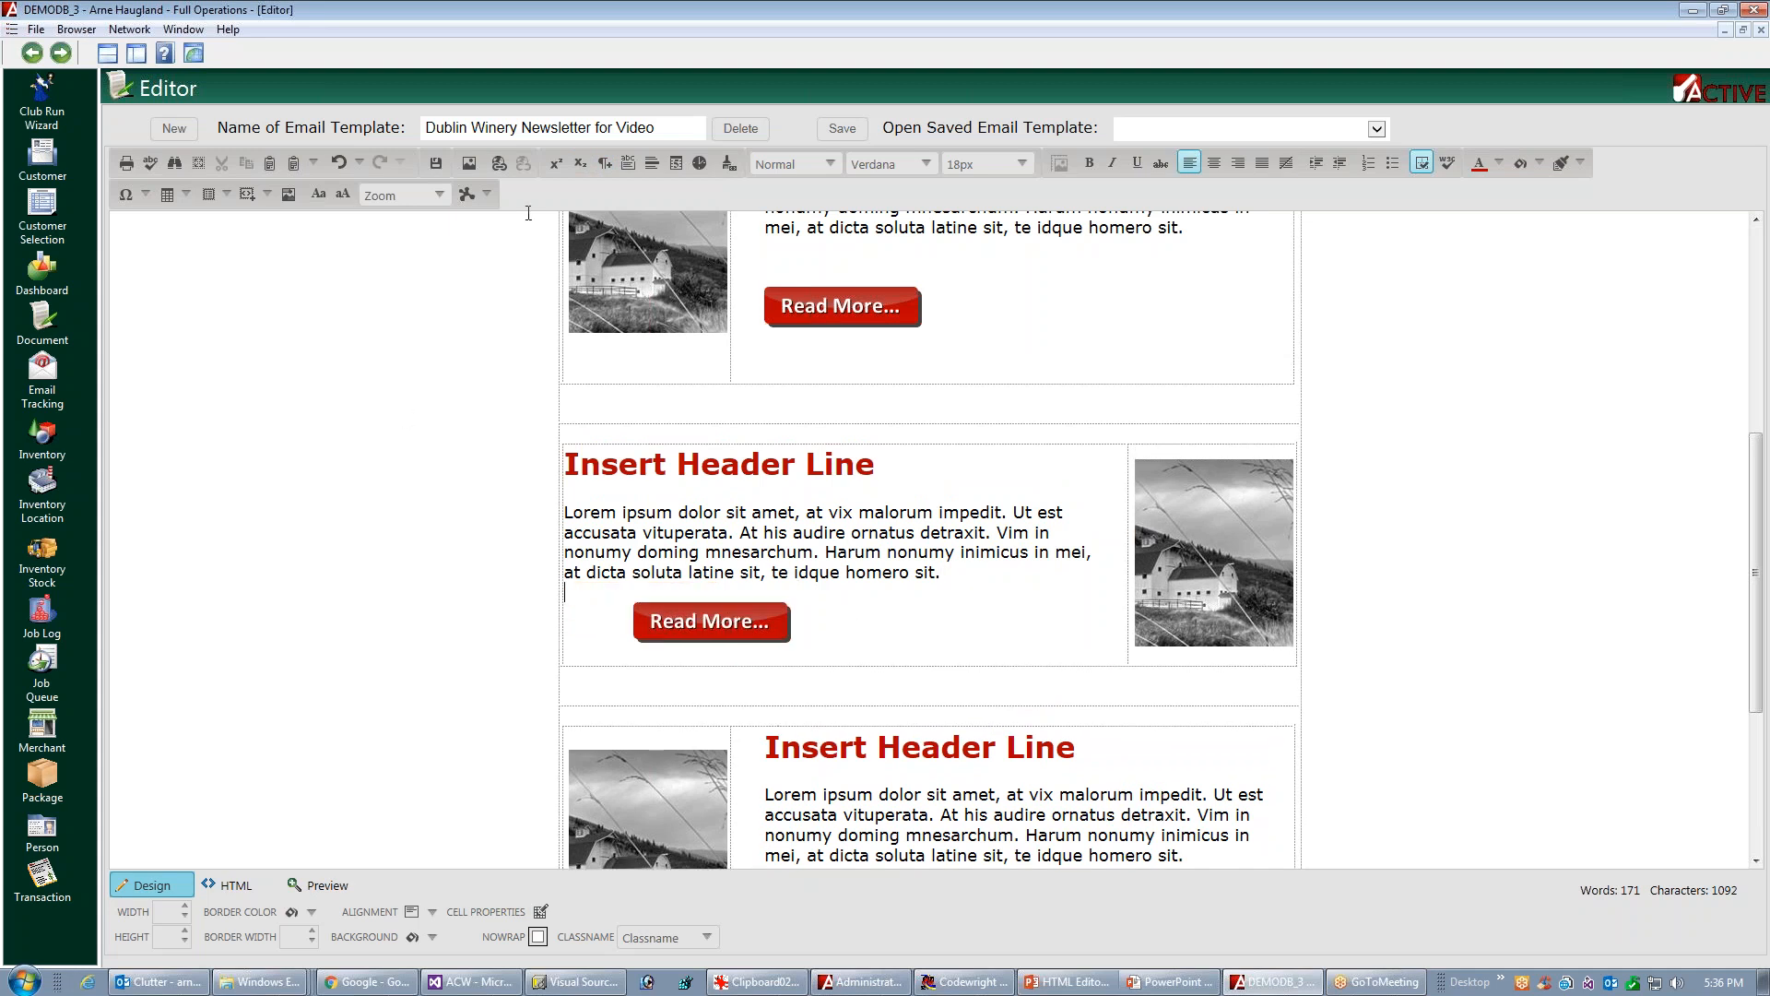
{"action": "left_click", "coordinate": [609, 164]}
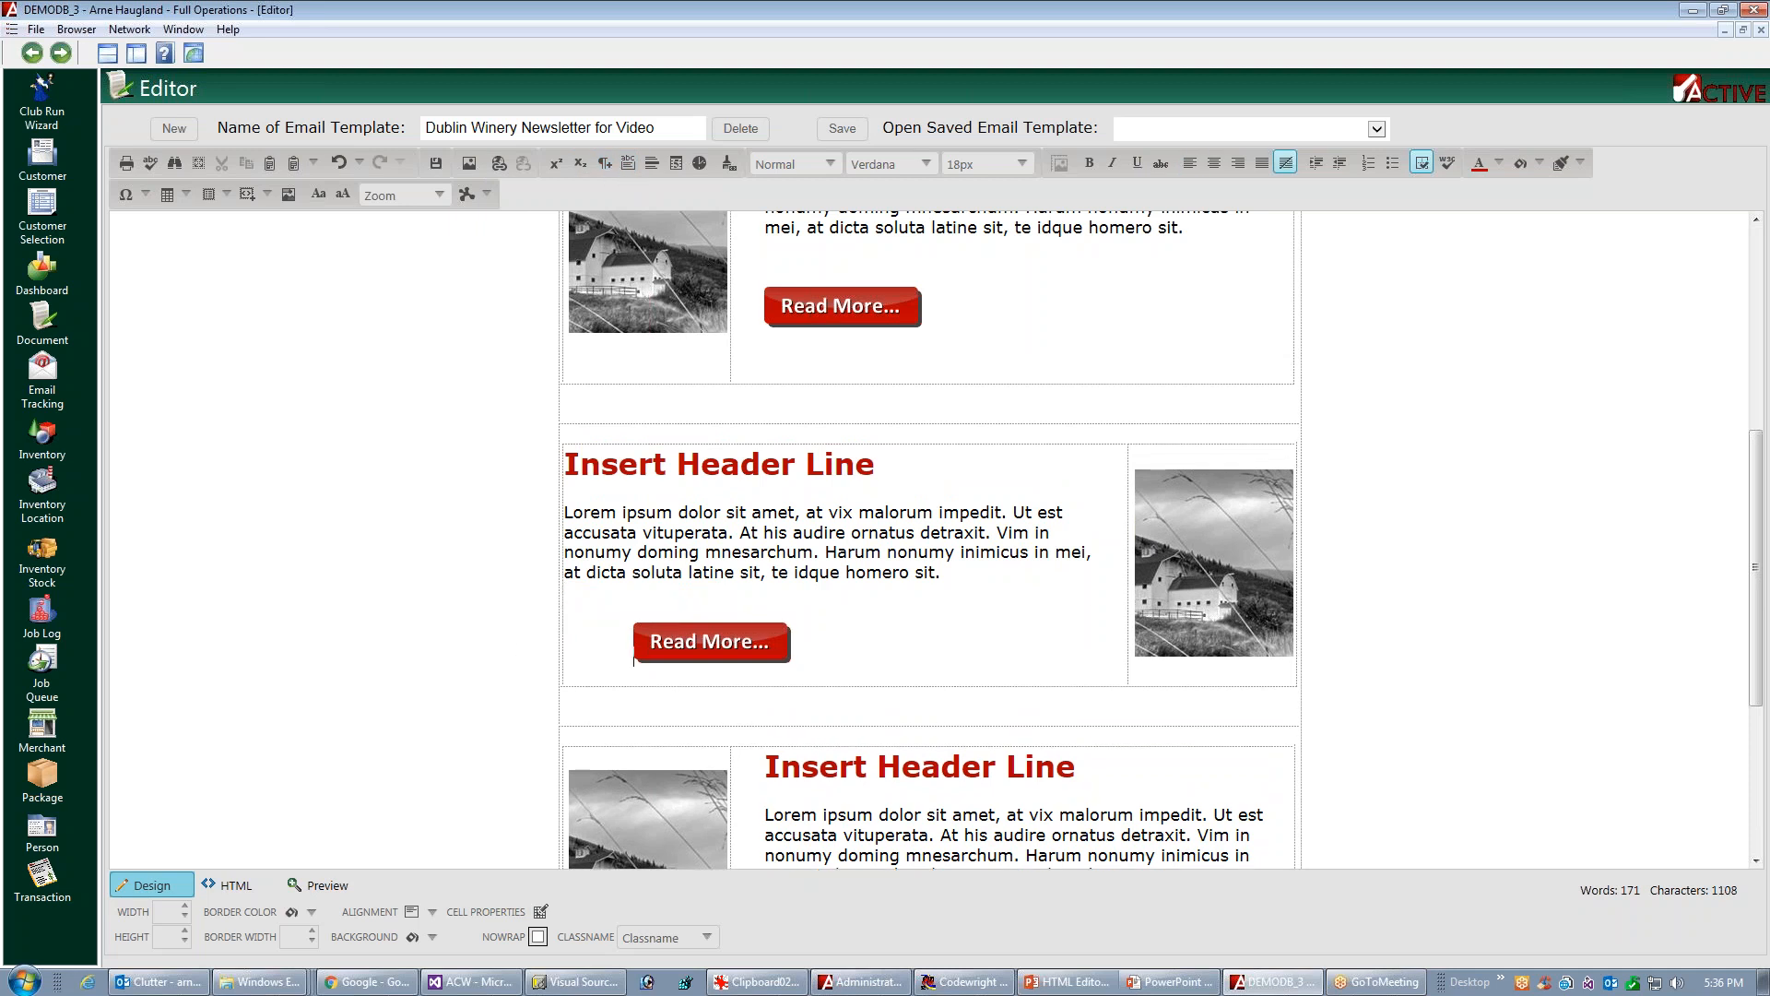
{"action": "key", "text": "BackSpace"}
{"action": "key", "text": "BackSpace"}
{"action": "key", "text": "BackSpace"}
{"action": "key", "text": "BackSpace"}
{"action": "key", "text": "BackSpace"}
{"action": "key", "text": "BackSpace"}
{"action": "key", "text": "BackSpace"}
{"action": "key", "text": "BackSpace"}
{"action": "key", "text": "BackSpace"}
{"action": "key", "text": "BackSpace"}
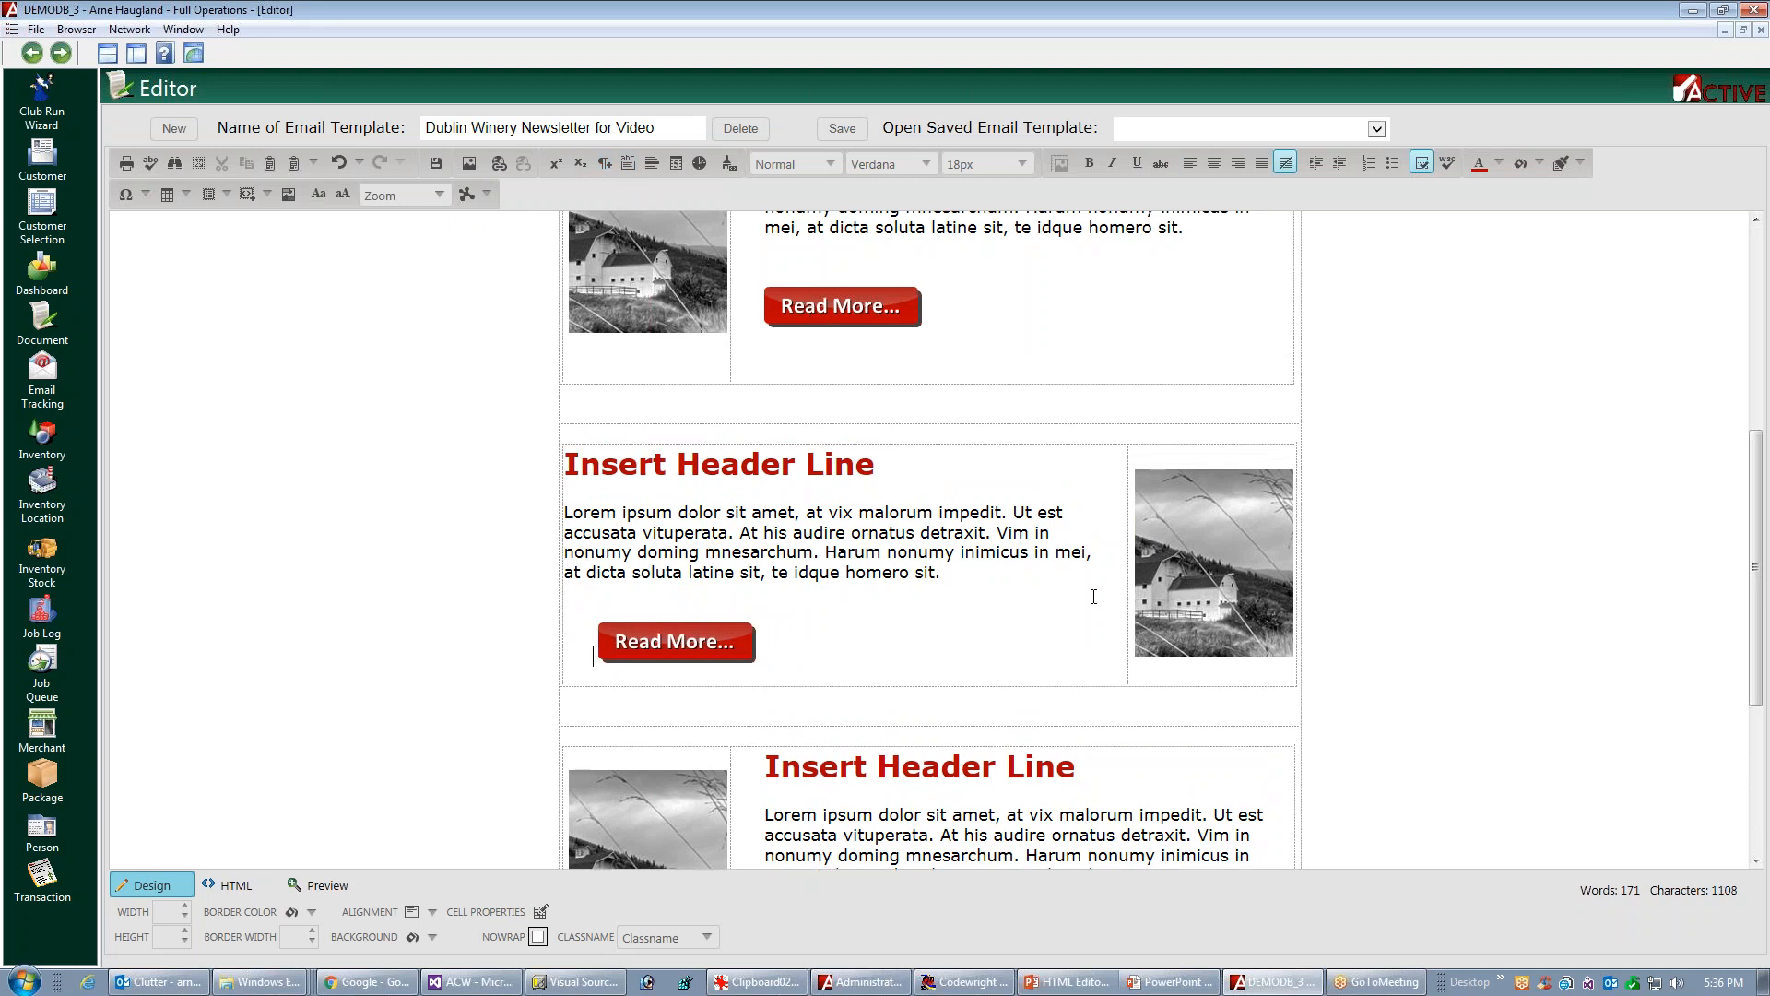
{"action": "key", "text": "BackSpace"}
{"action": "key", "text": "BackSpace"}
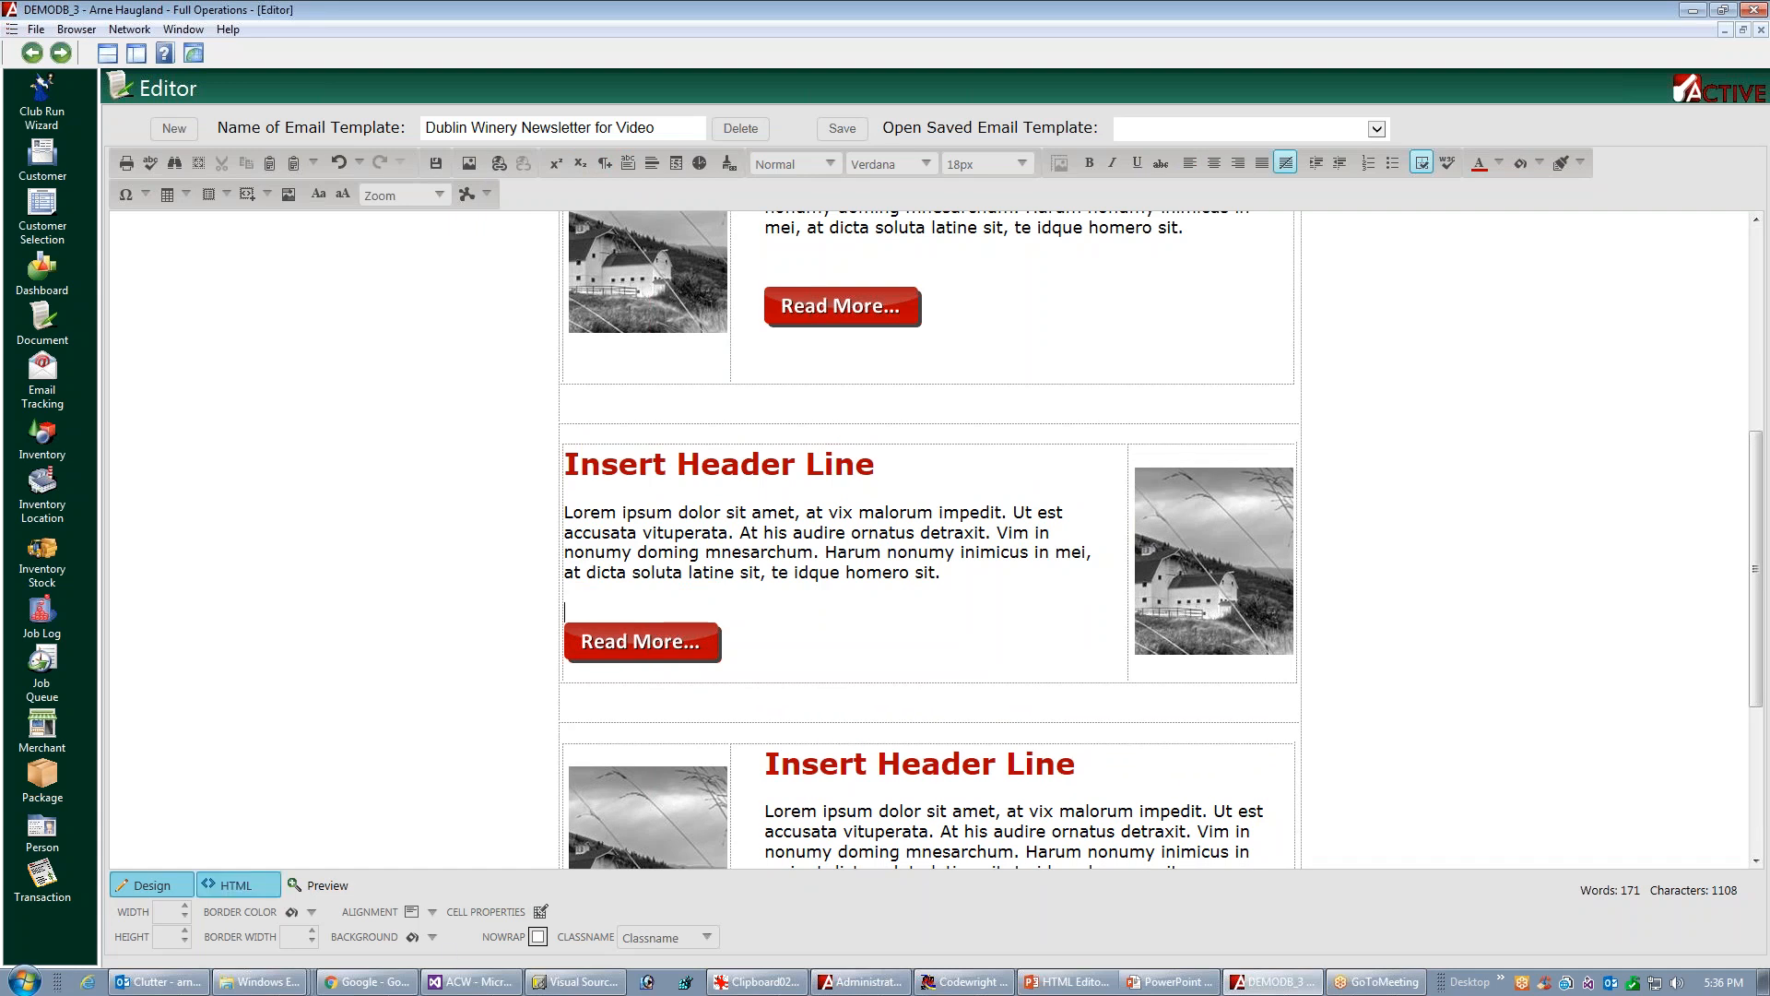
Check the spacing around the articles' Read More buttons in the preview and return to the design view
{"action": "left_click", "coordinate": [324, 886]}
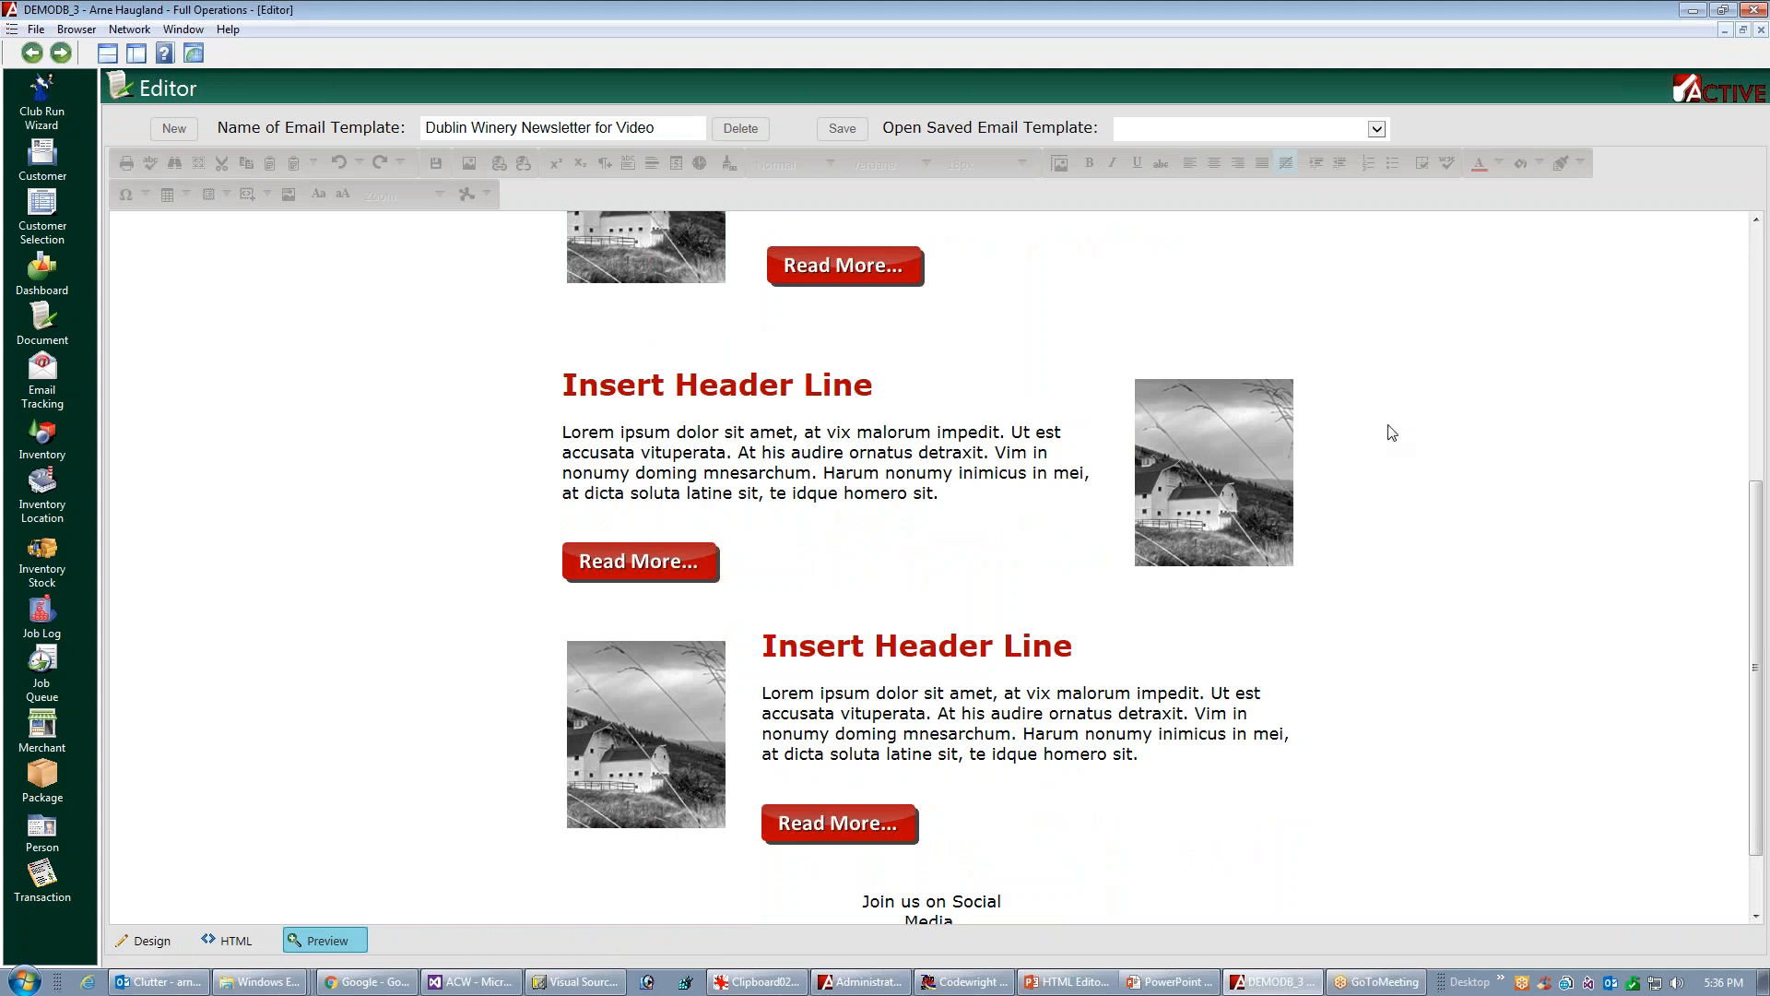
{"action": "left_click_drag", "start_coordinate": [1757, 573], "coordinate": [1763, 486]}
{"action": "scroll", "coordinate": [1763, 486], "scroll_direction": "down", "scroll_amount": 2}
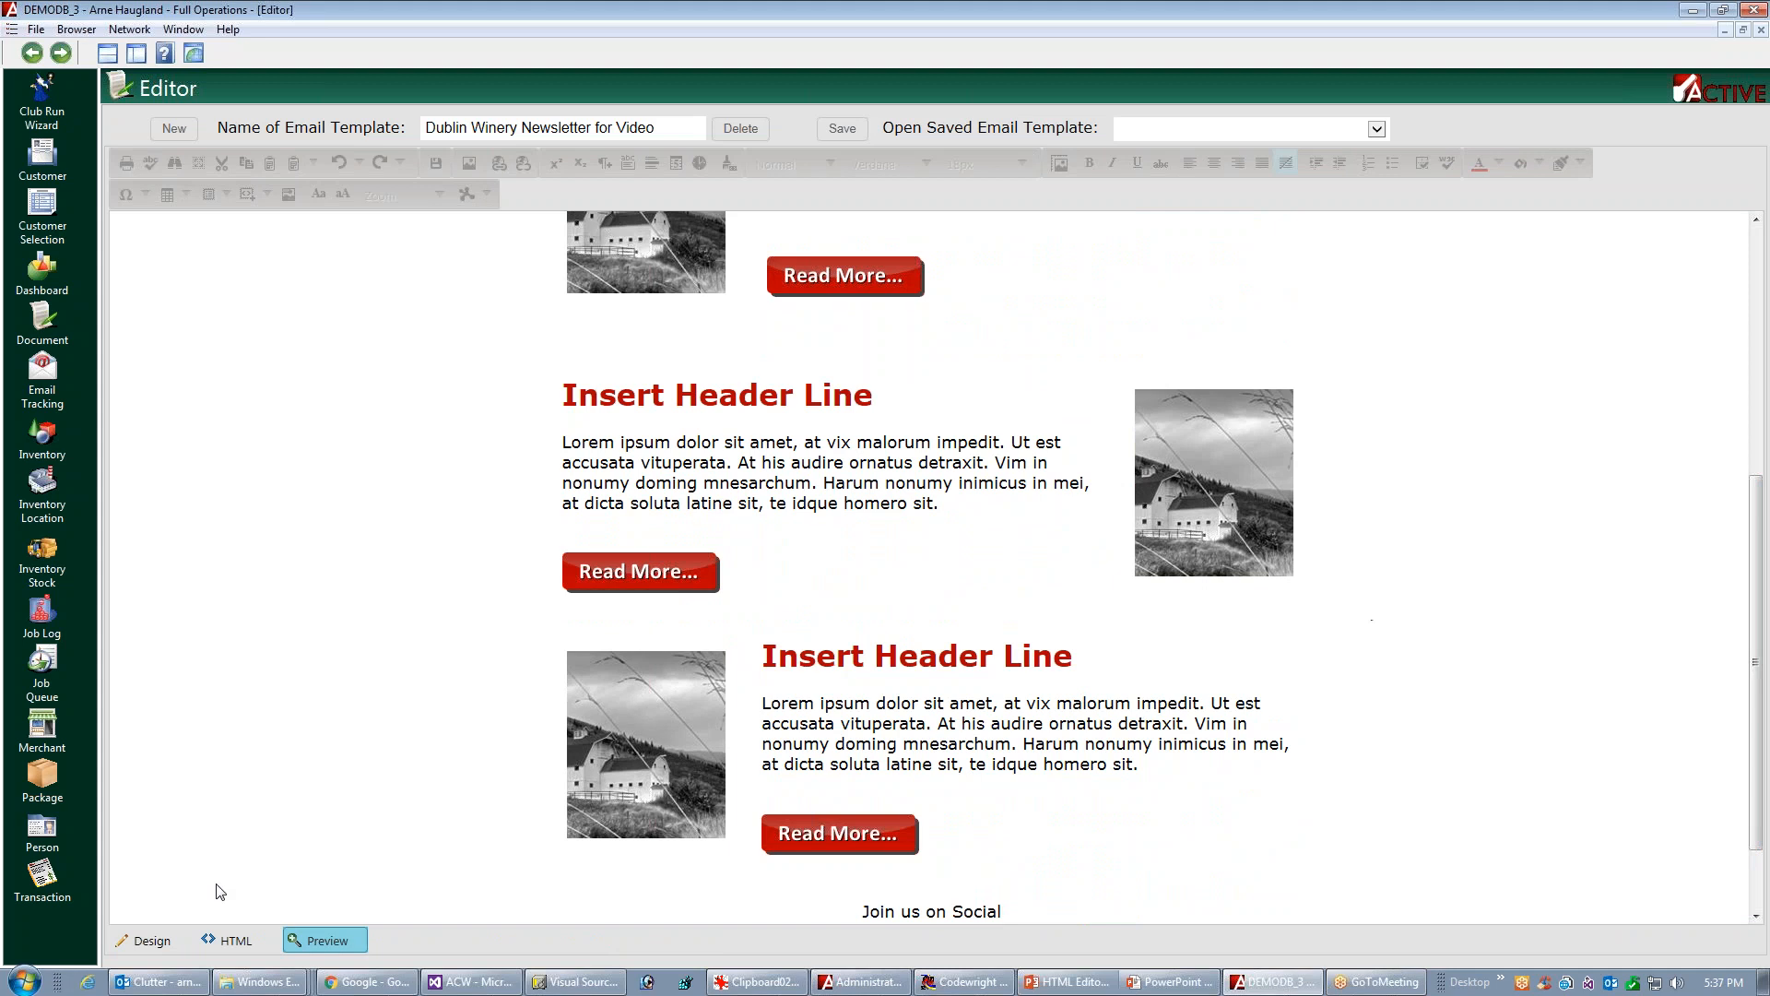
{"action": "left_click", "coordinate": [146, 941]}
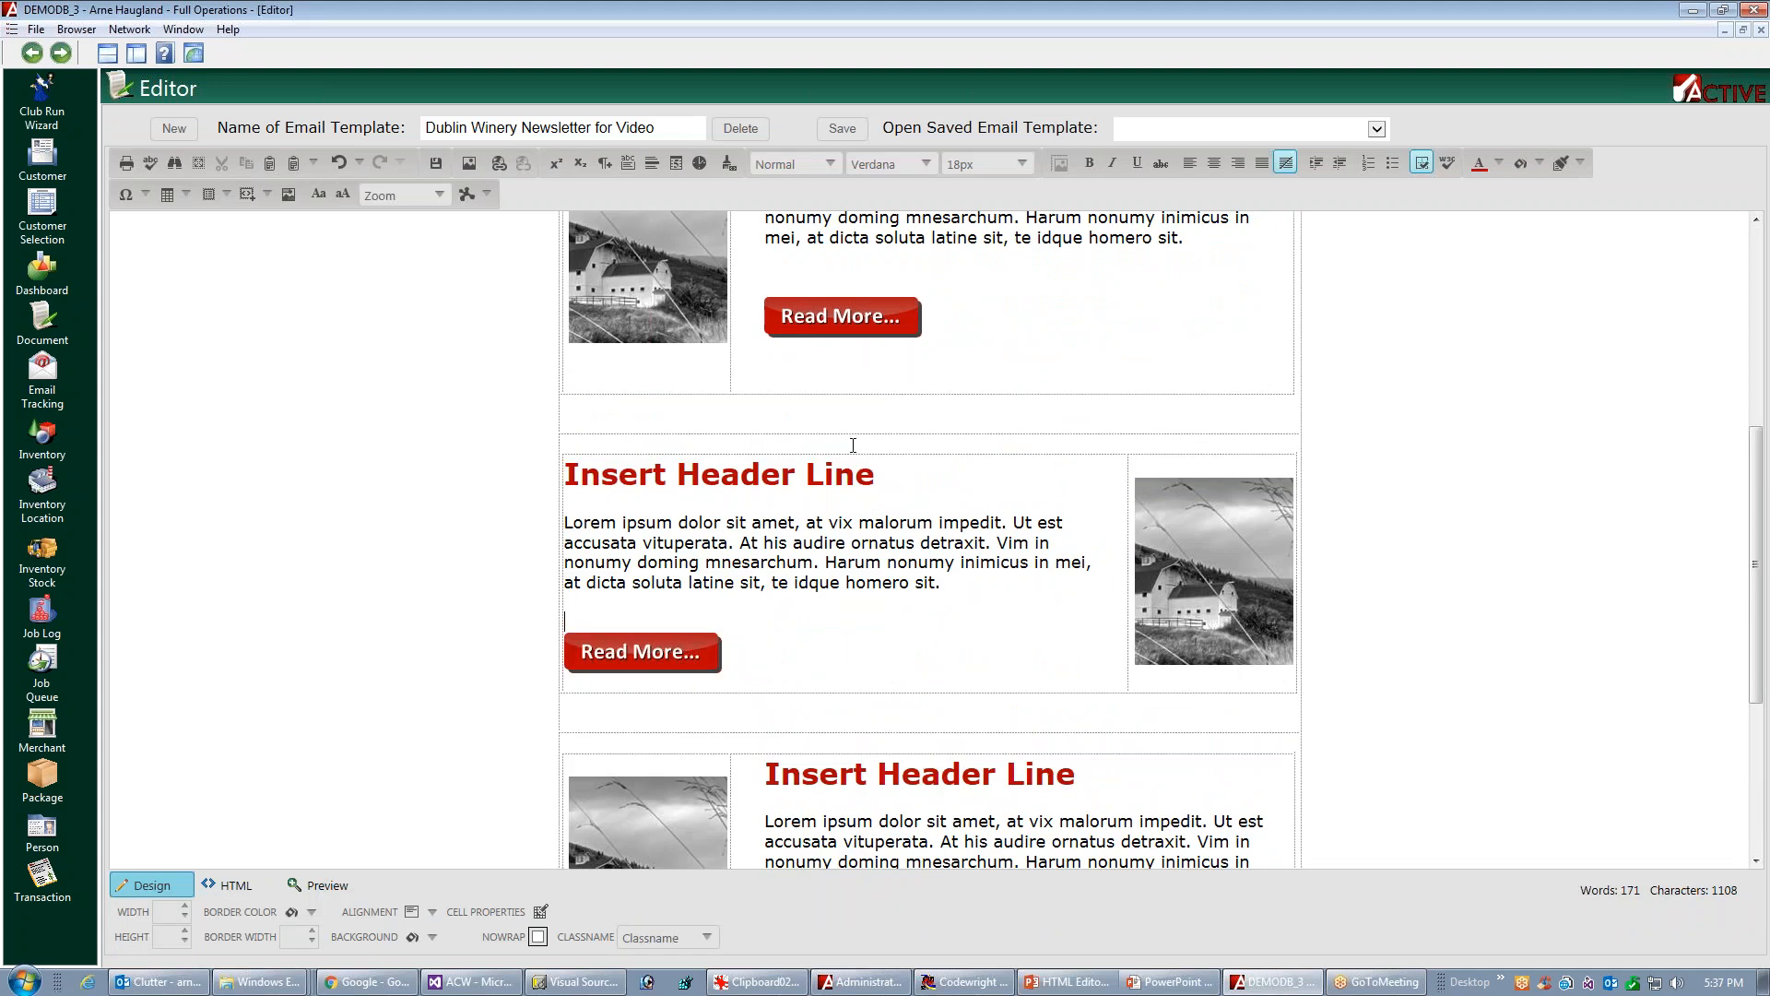
Redo the blank space above the first article's Read More button with a line break and a new paragraph, removing the surplus line
{"action": "key", "text": "Delete"}
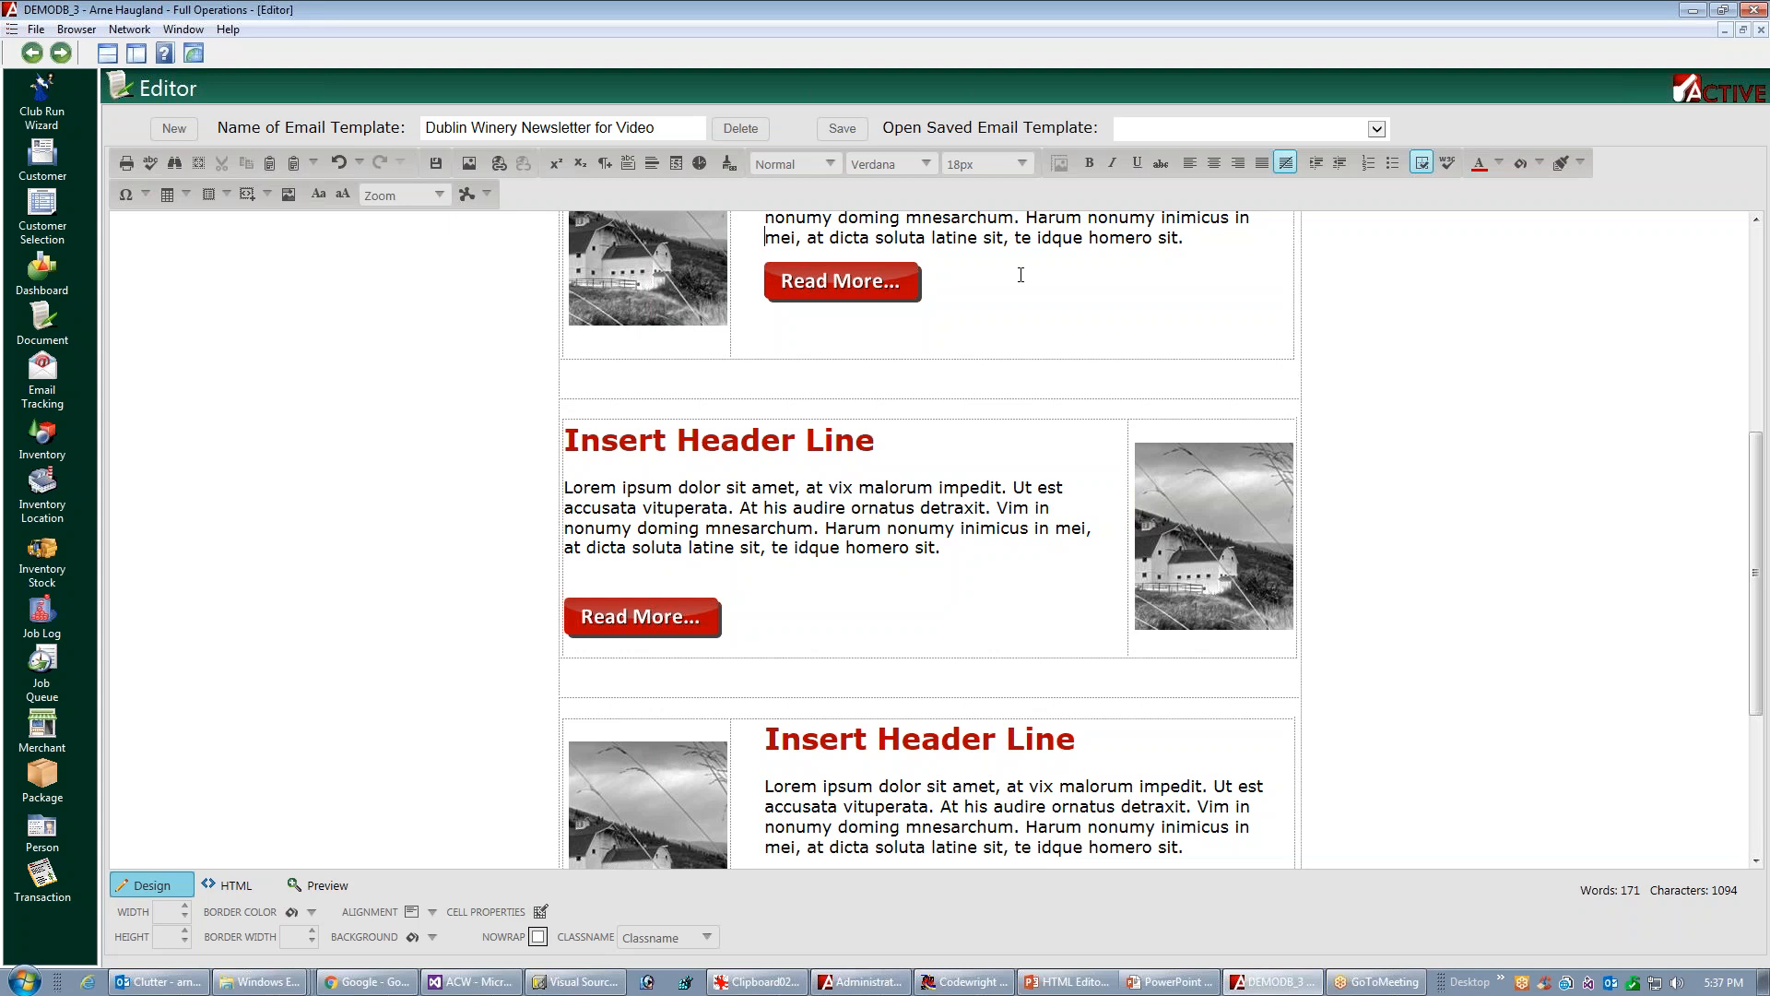
{"action": "key", "text": "Return"}
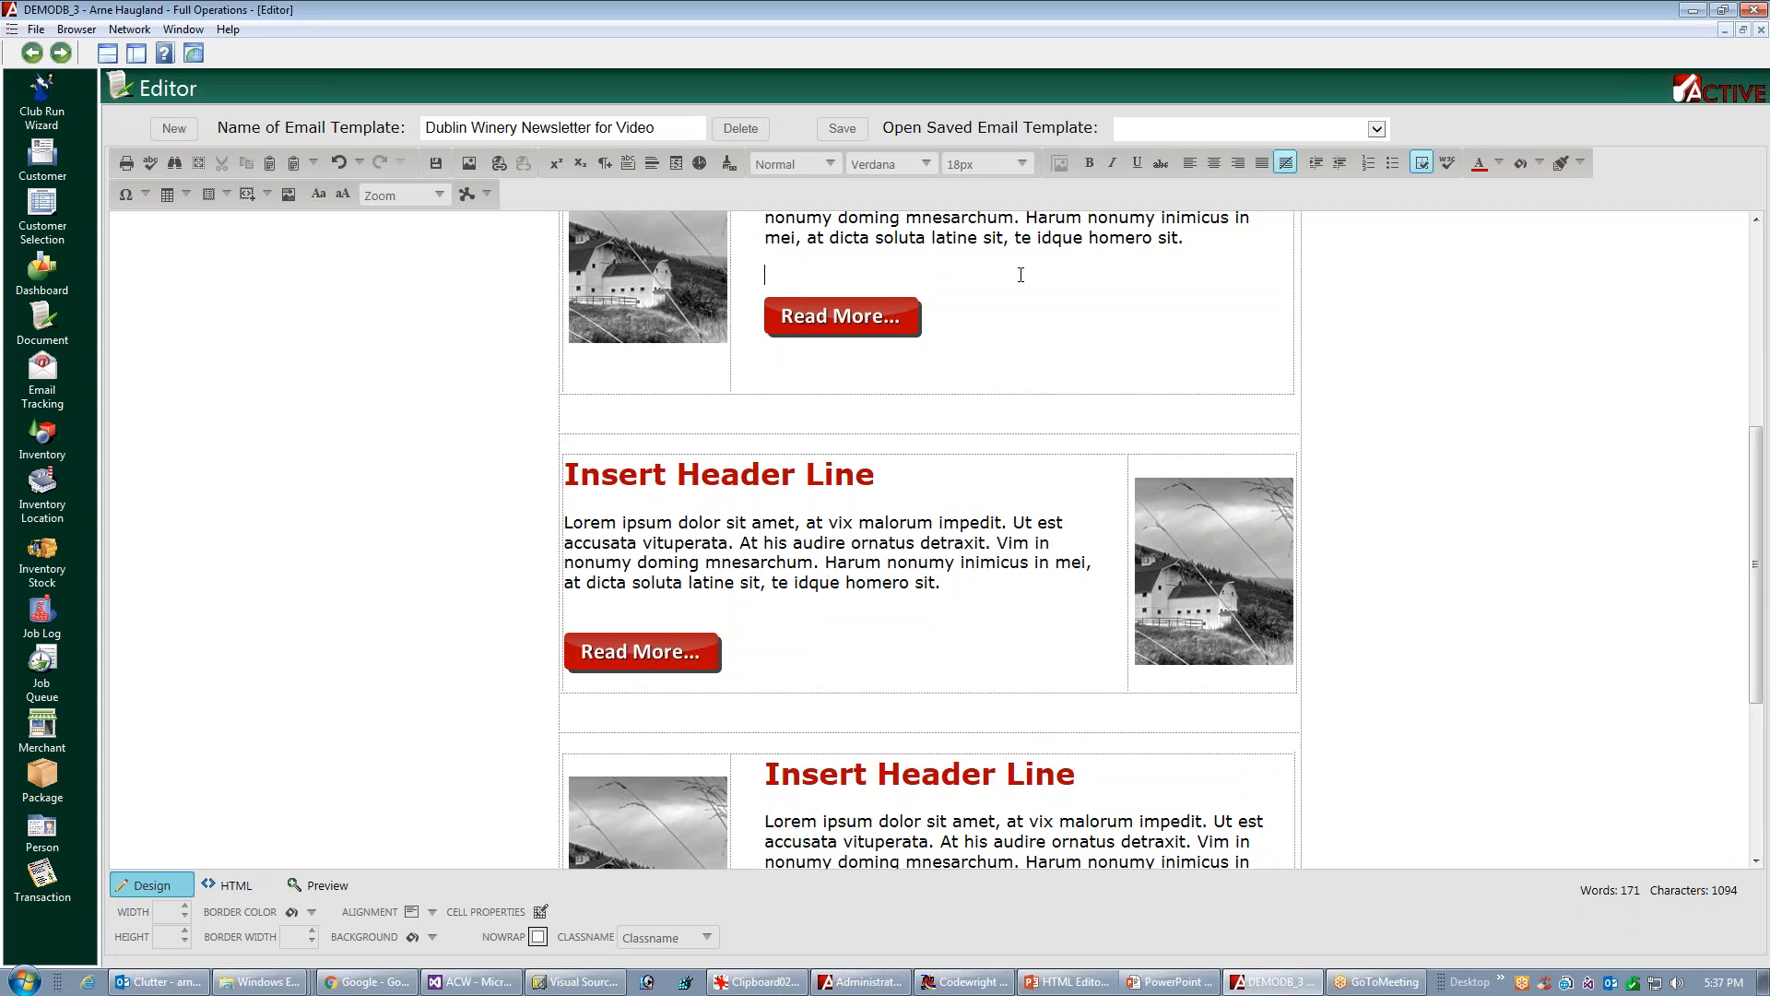
{"action": "key", "text": "BackSpace"}
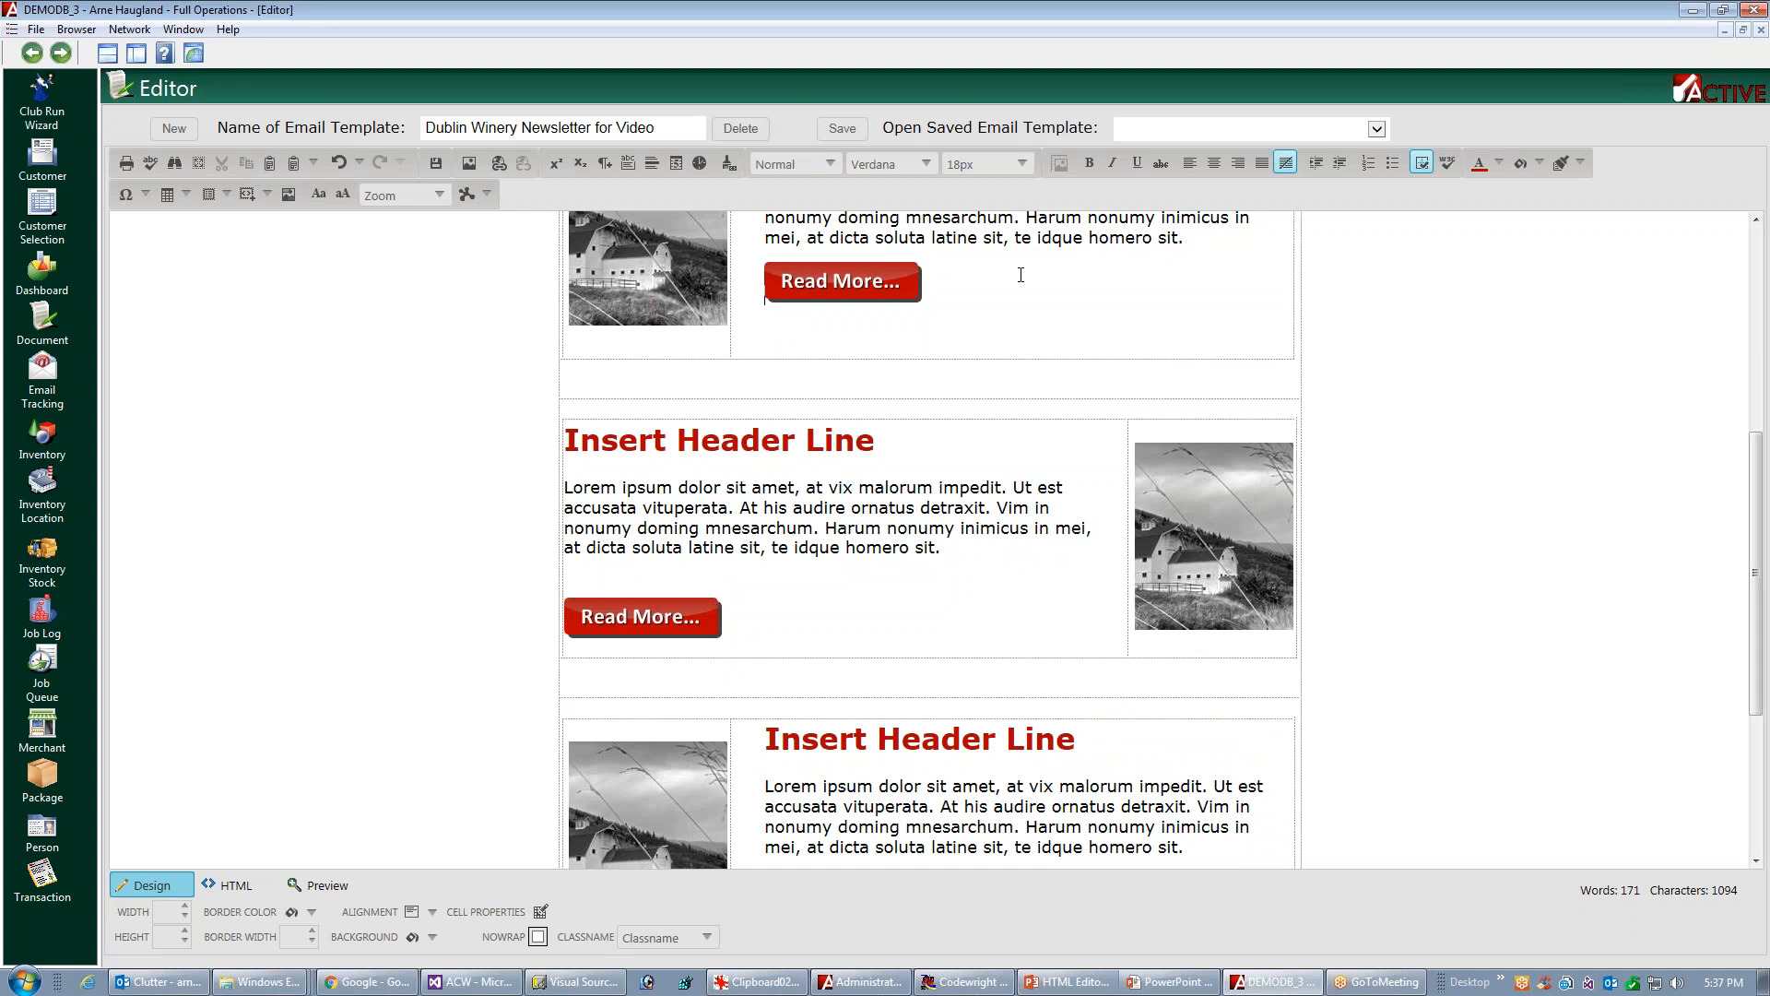
{"action": "scroll", "coordinate": [1021, 275], "scroll_direction": "up", "scroll_amount": 1}
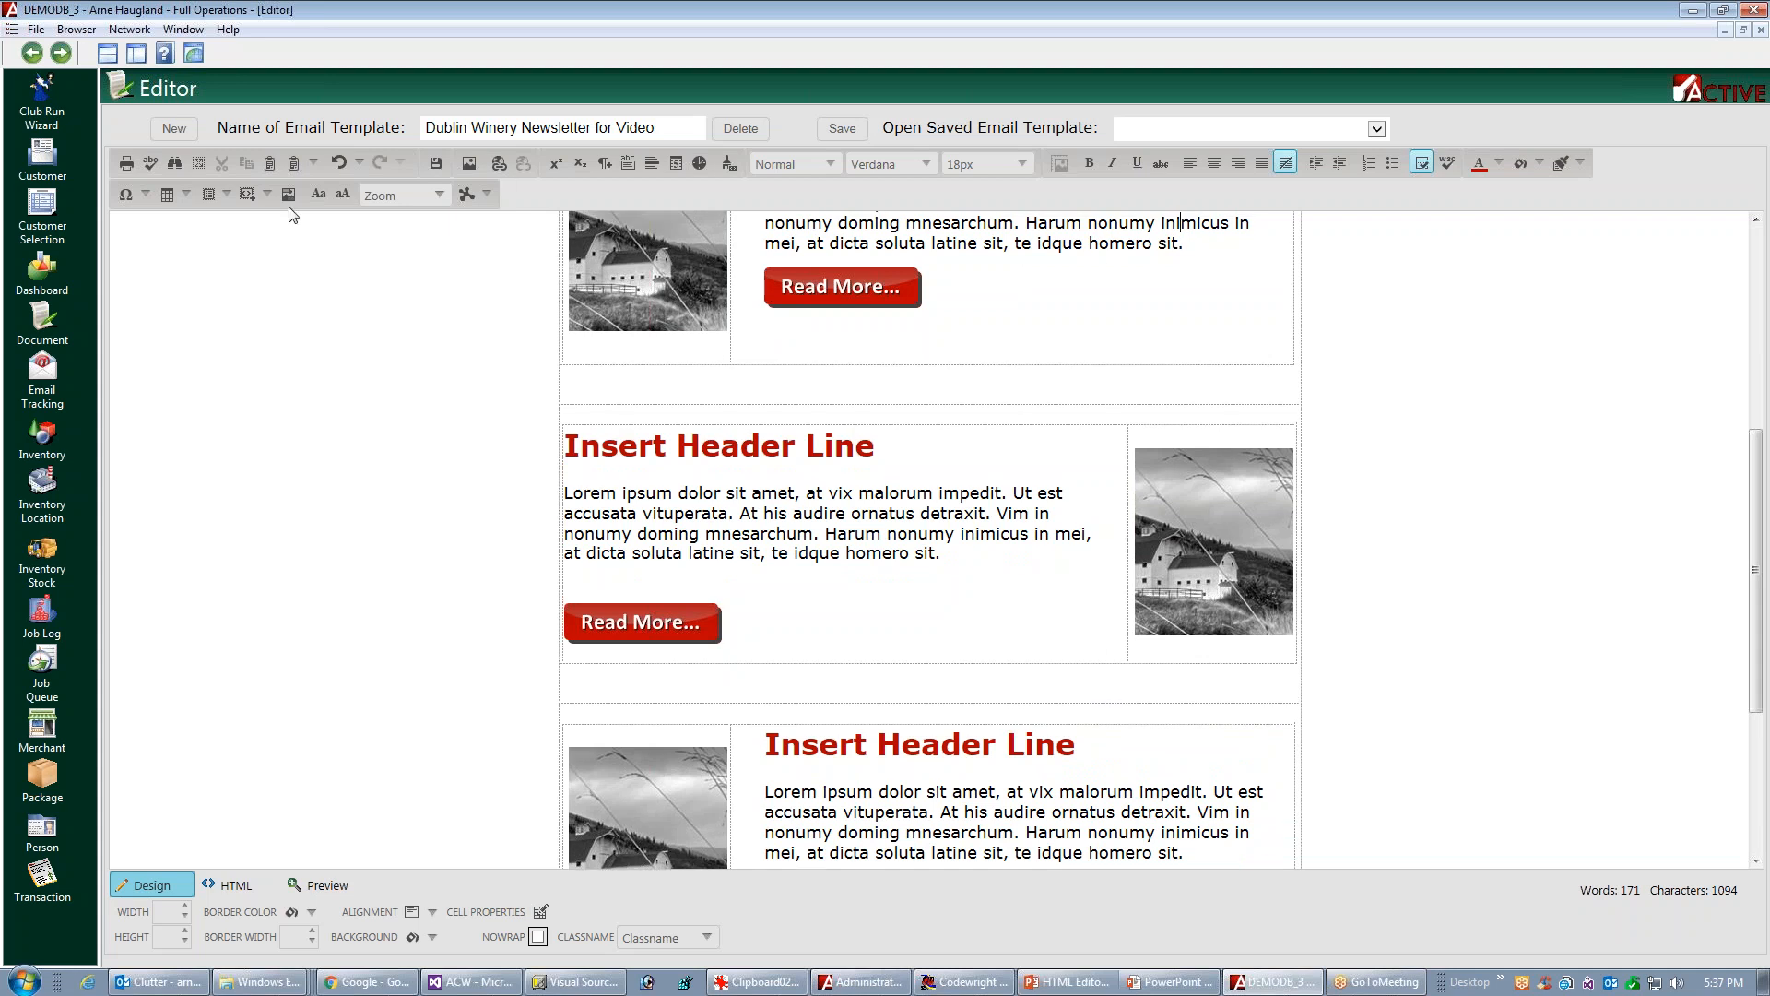
{"action": "key", "text": "Return"}
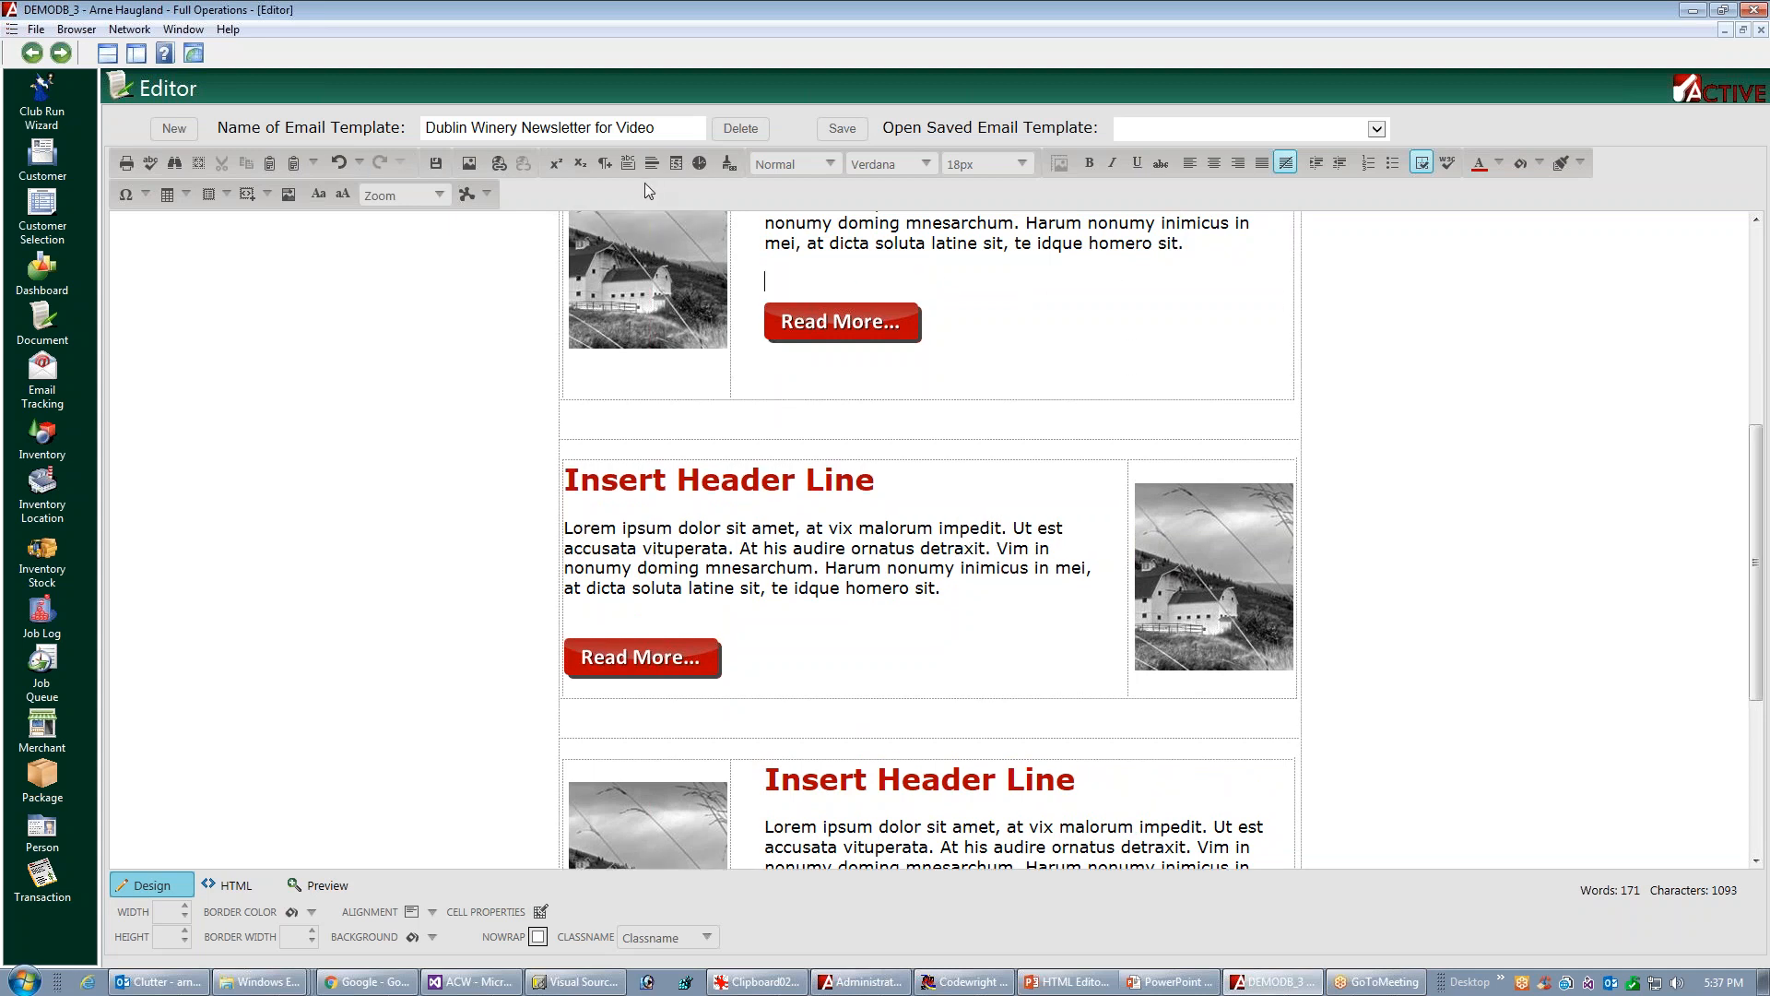
{"action": "left_click", "coordinate": [602, 166]}
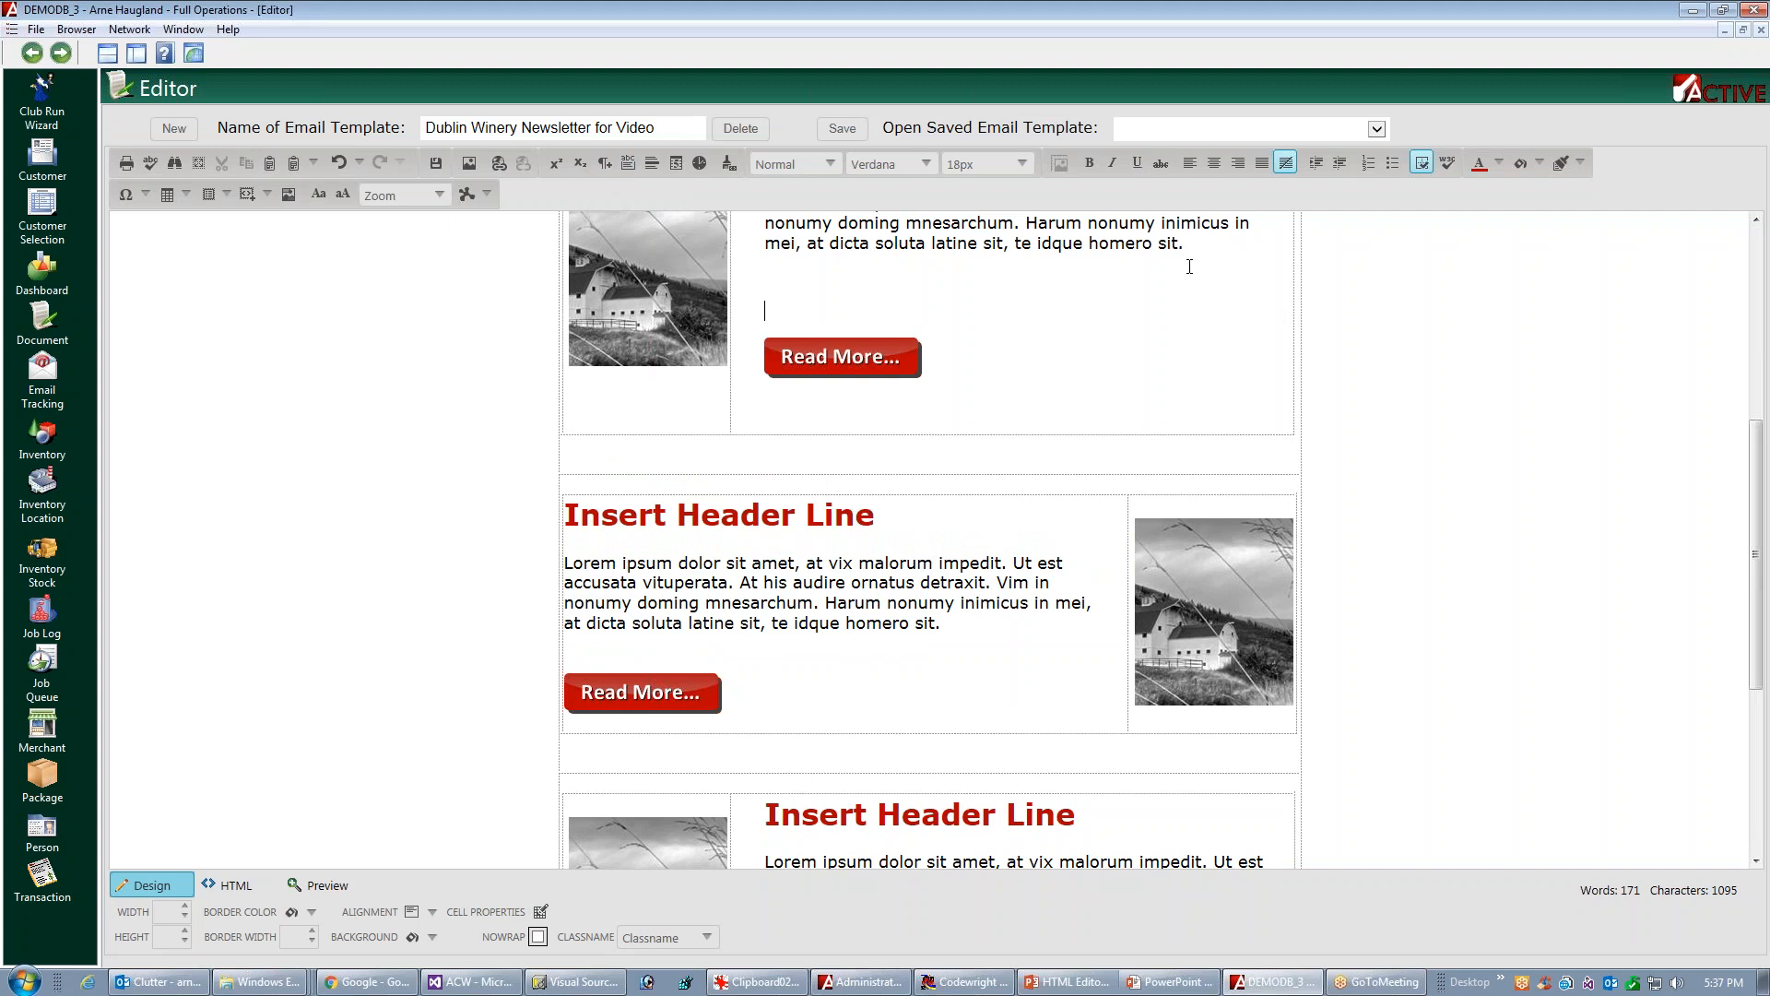
{"action": "key", "text": "Delete"}
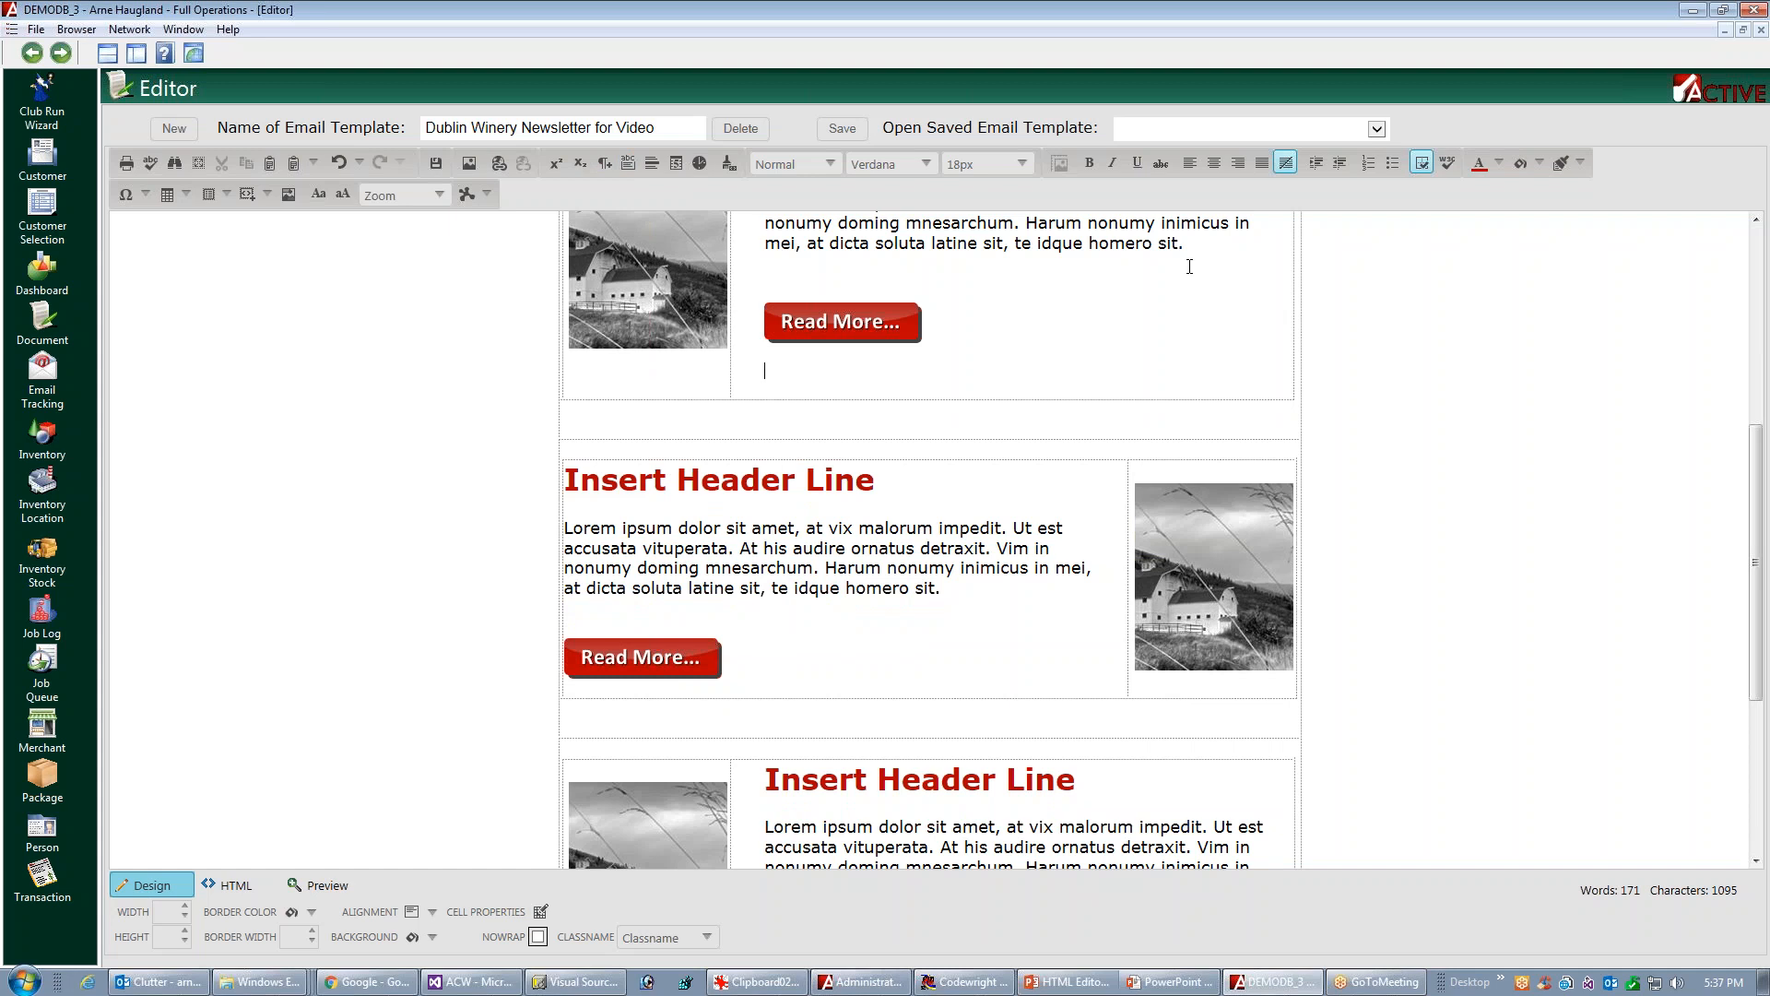
Preview the whole newsletter from the header down to the social media links and check its layout
{"action": "left_click", "coordinate": [318, 887]}
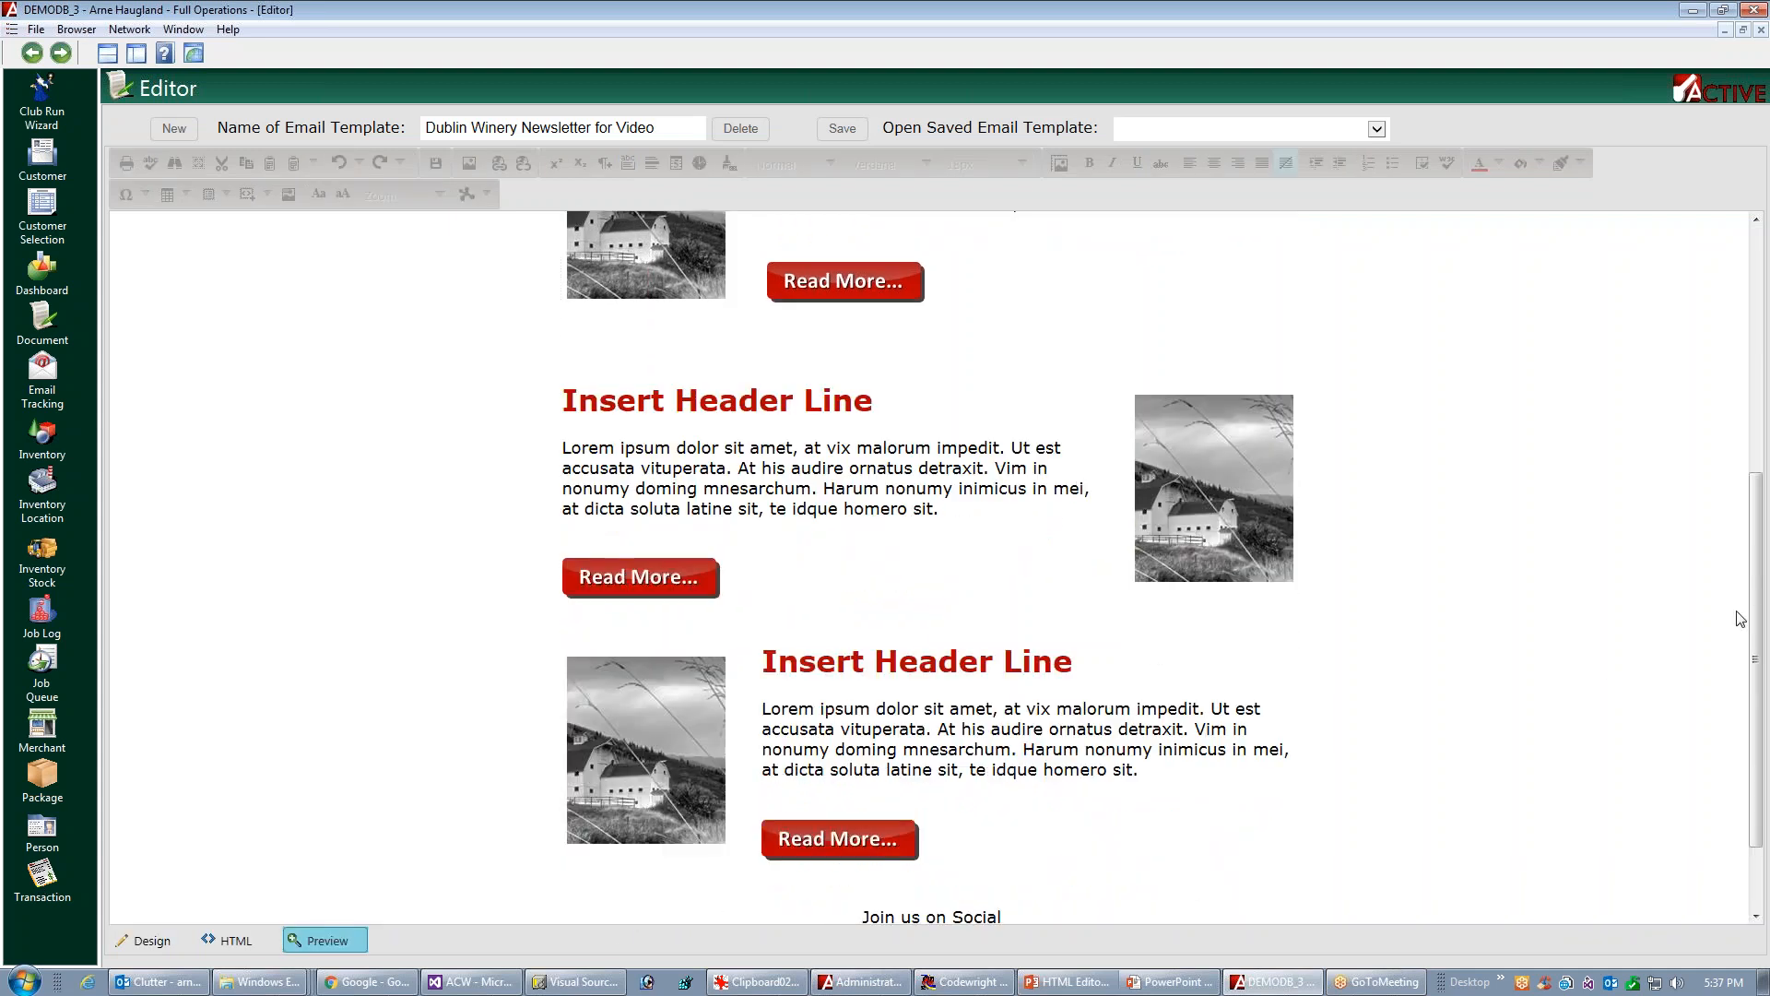
{"action": "mouse_move", "coordinate": [1753, 618]}
{"action": "left_mouse_down"}
{"action": "mouse_move", "coordinate": [1762, 423]}
{"action": "mouse_move", "coordinate": [1767, 645]}
{"action": "mouse_move", "coordinate": [1767, 608]}
{"action": "left_mouse_up"}
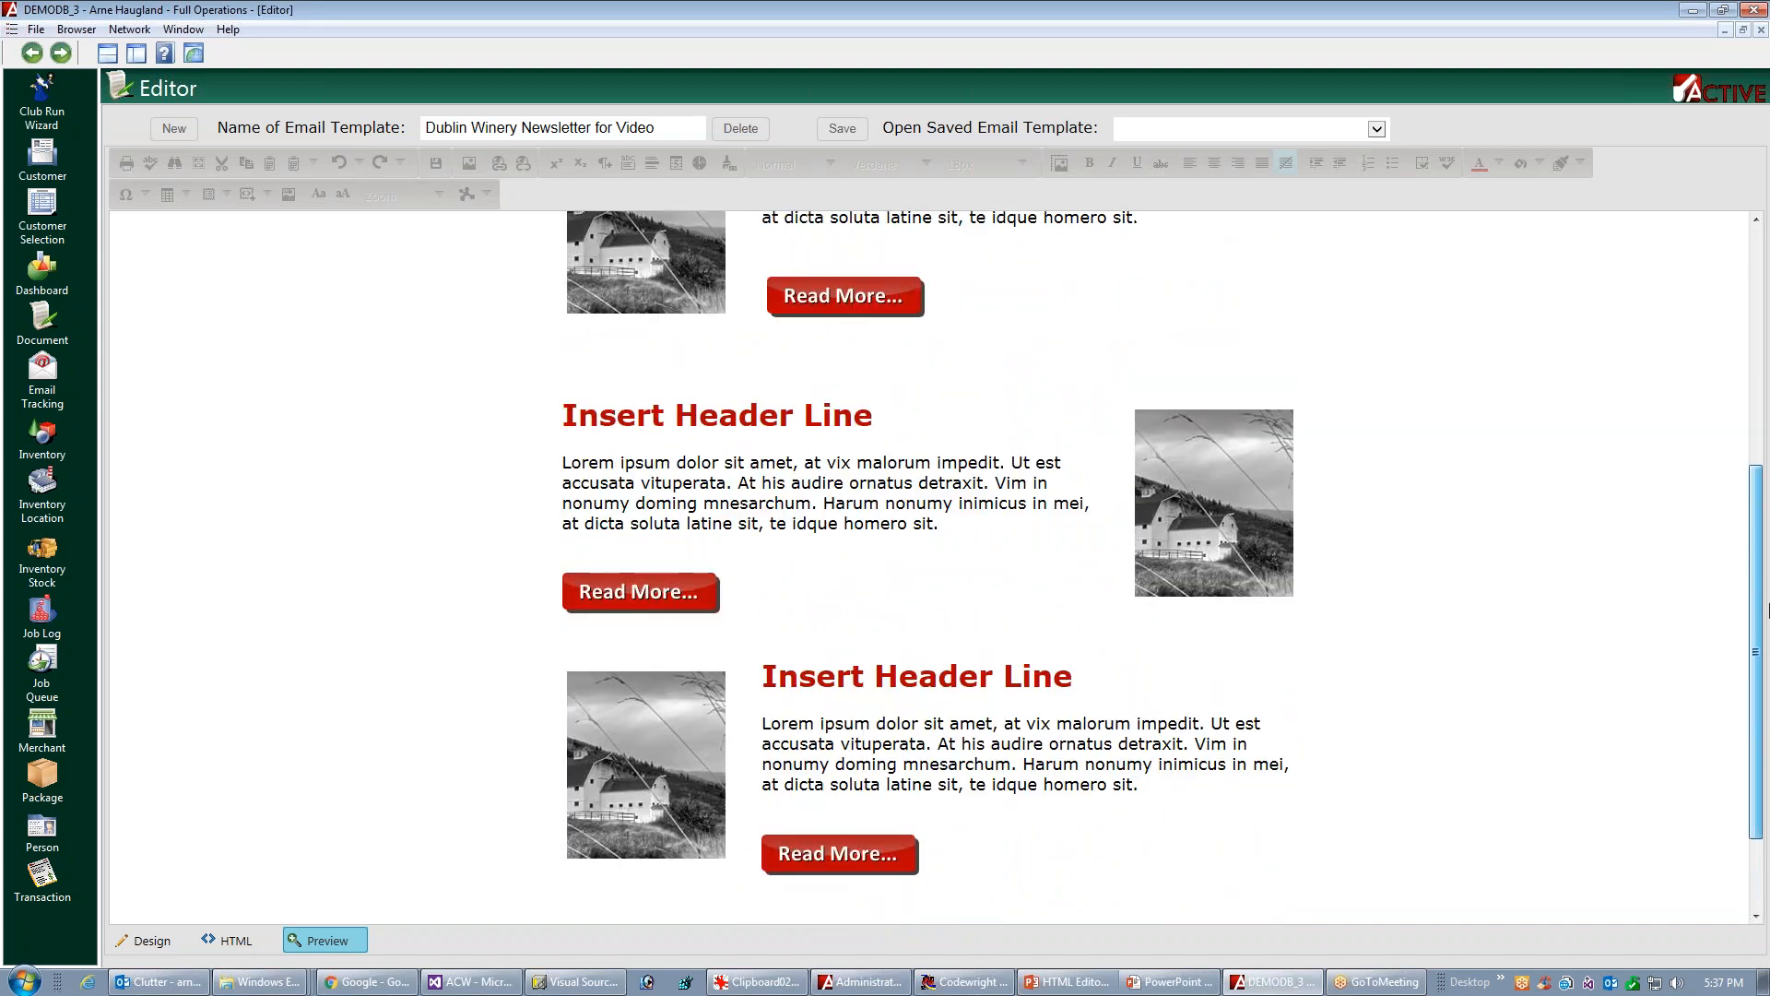
{"action": "left_click_drag", "start_coordinate": [1768, 608], "coordinate": [1767, 681]}
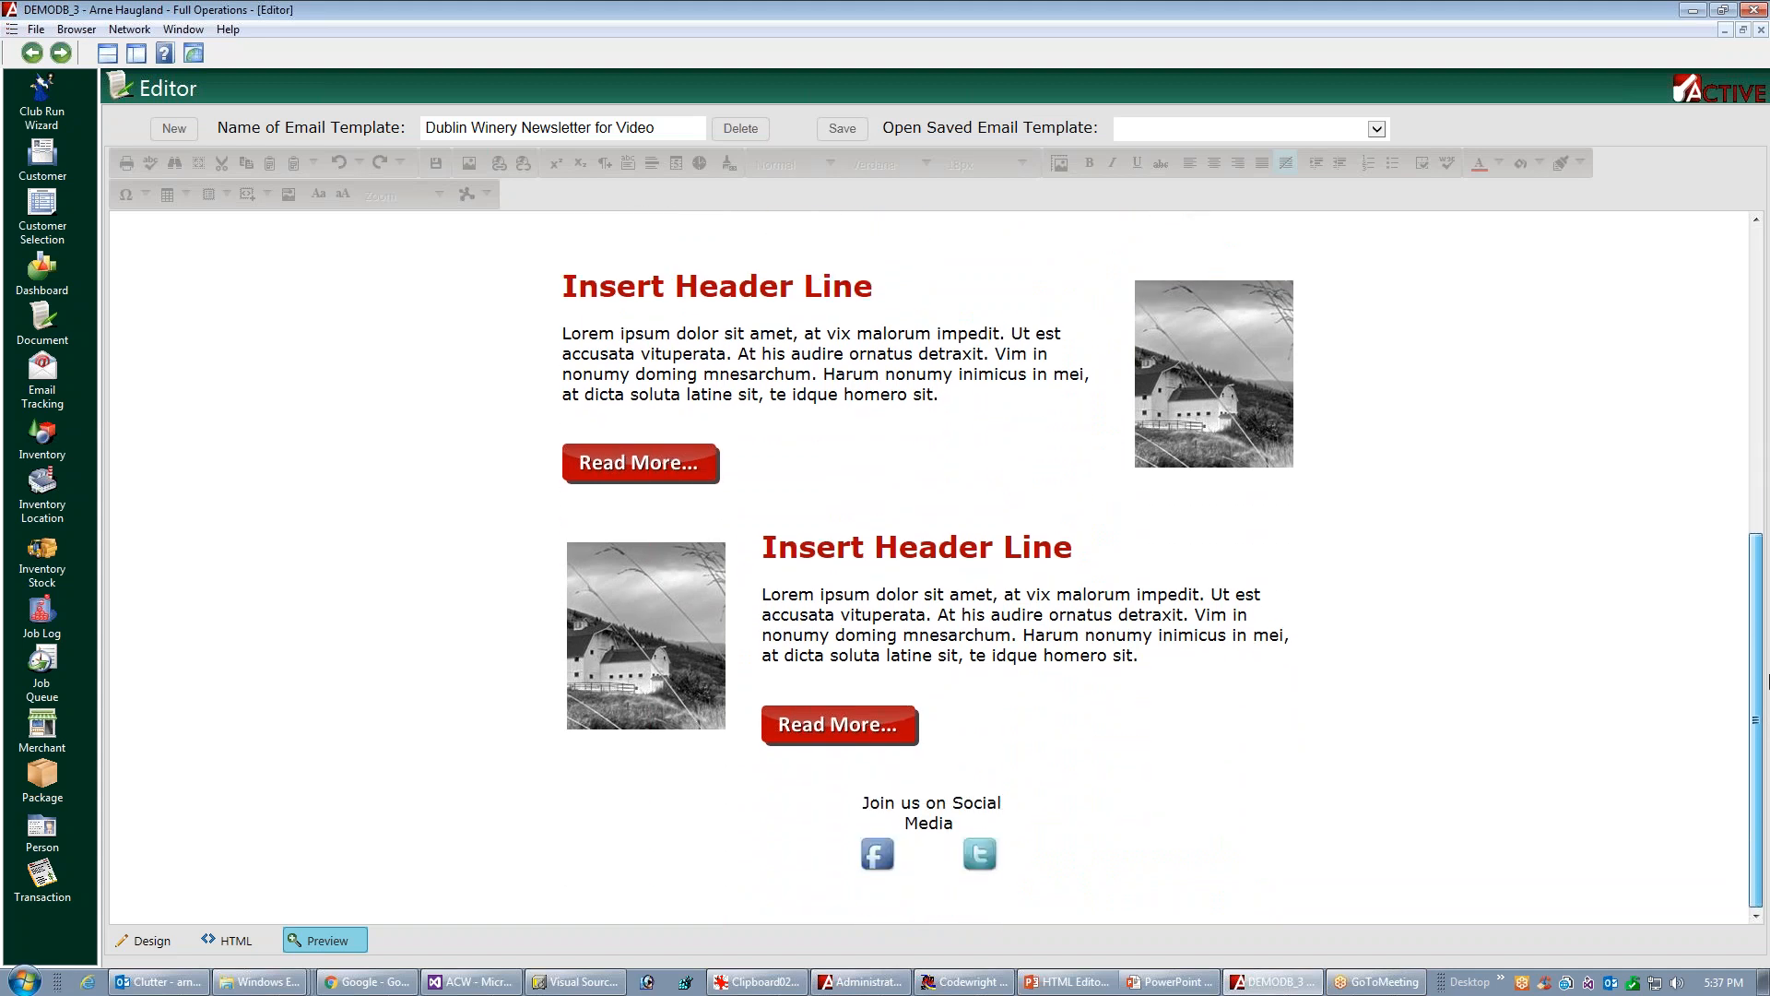
{"action": "scroll", "coordinate": [1573, 348], "scroll_direction": "up", "scroll_amount": 4}
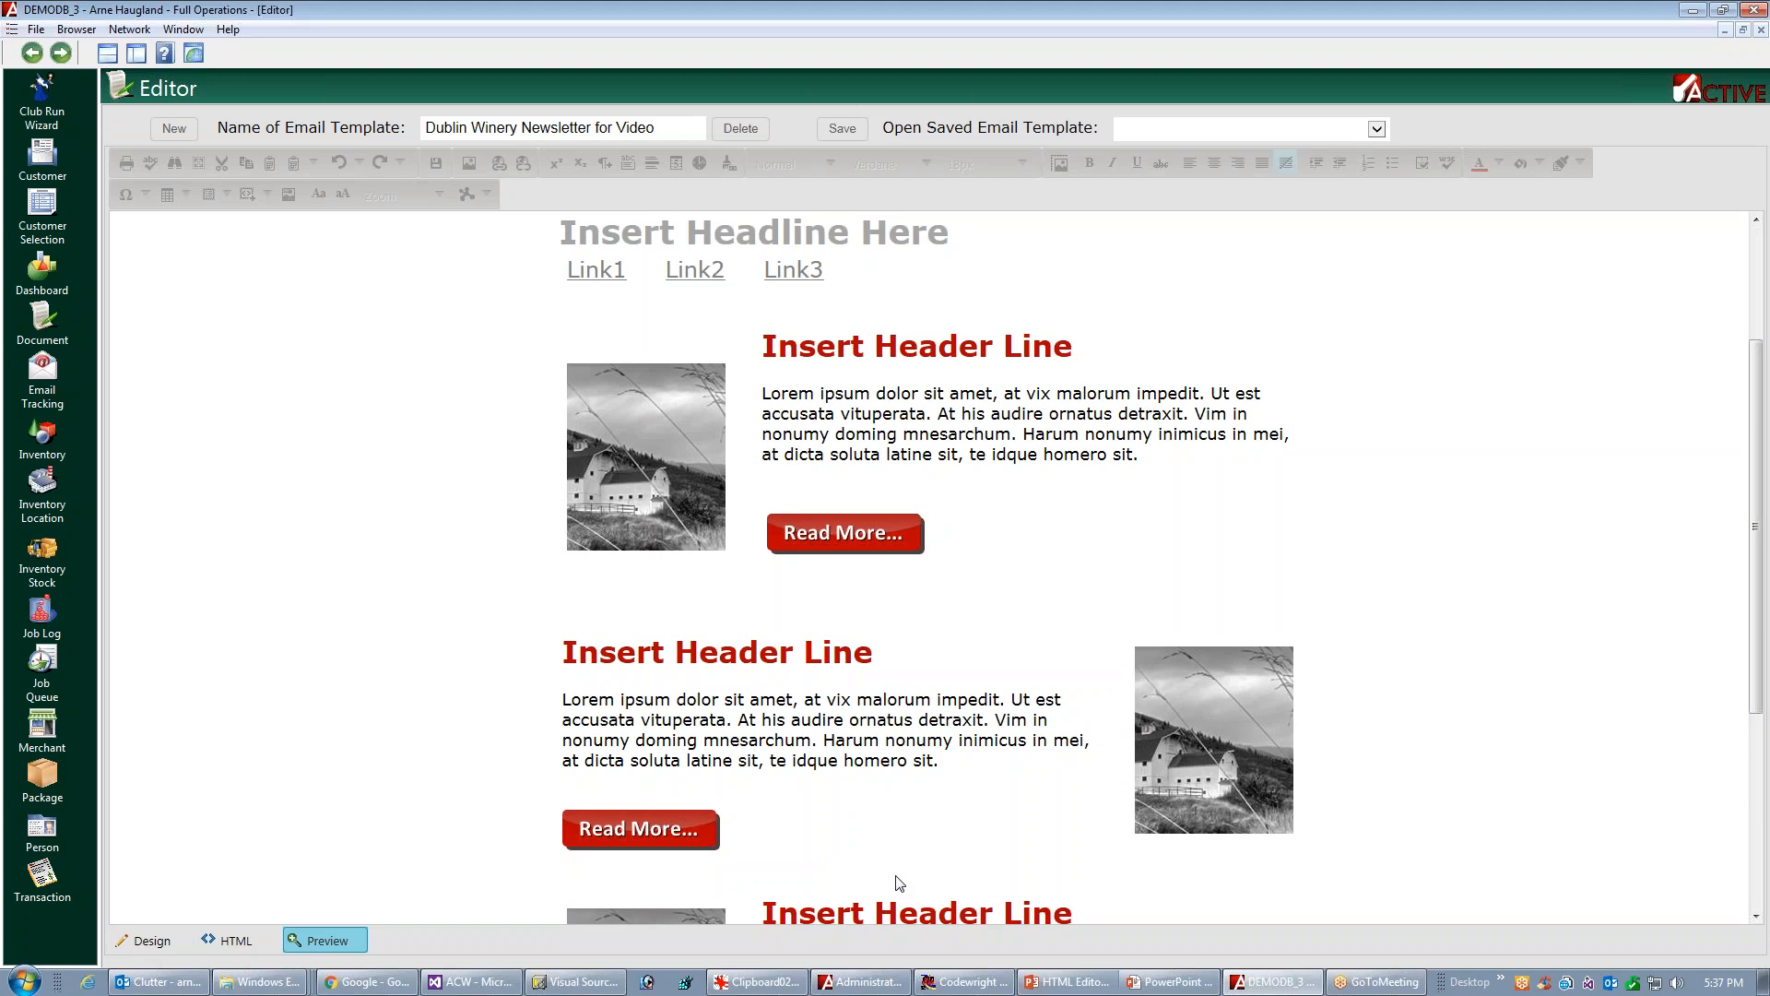
{"action": "left_click_drag", "start_coordinate": [1759, 575], "coordinate": [1766, 448]}
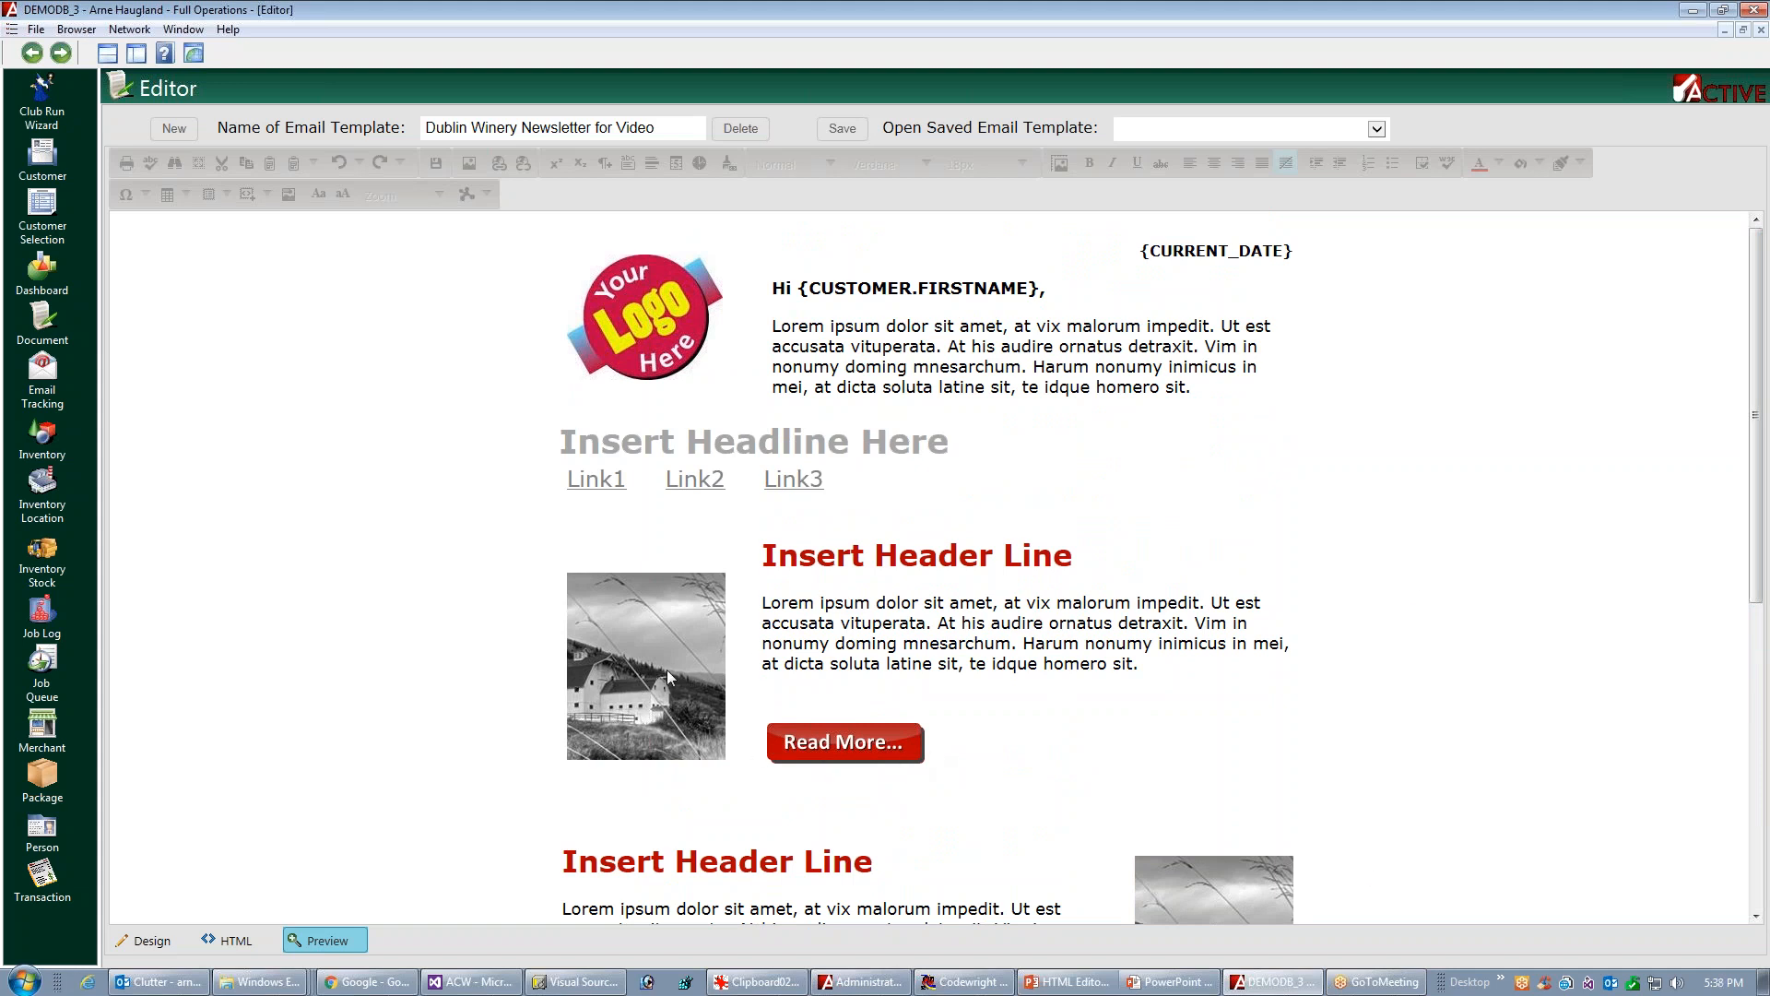
Add a rectangular image map area over the label of the first article's Read More button
{"action": "left_click", "coordinate": [155, 942]}
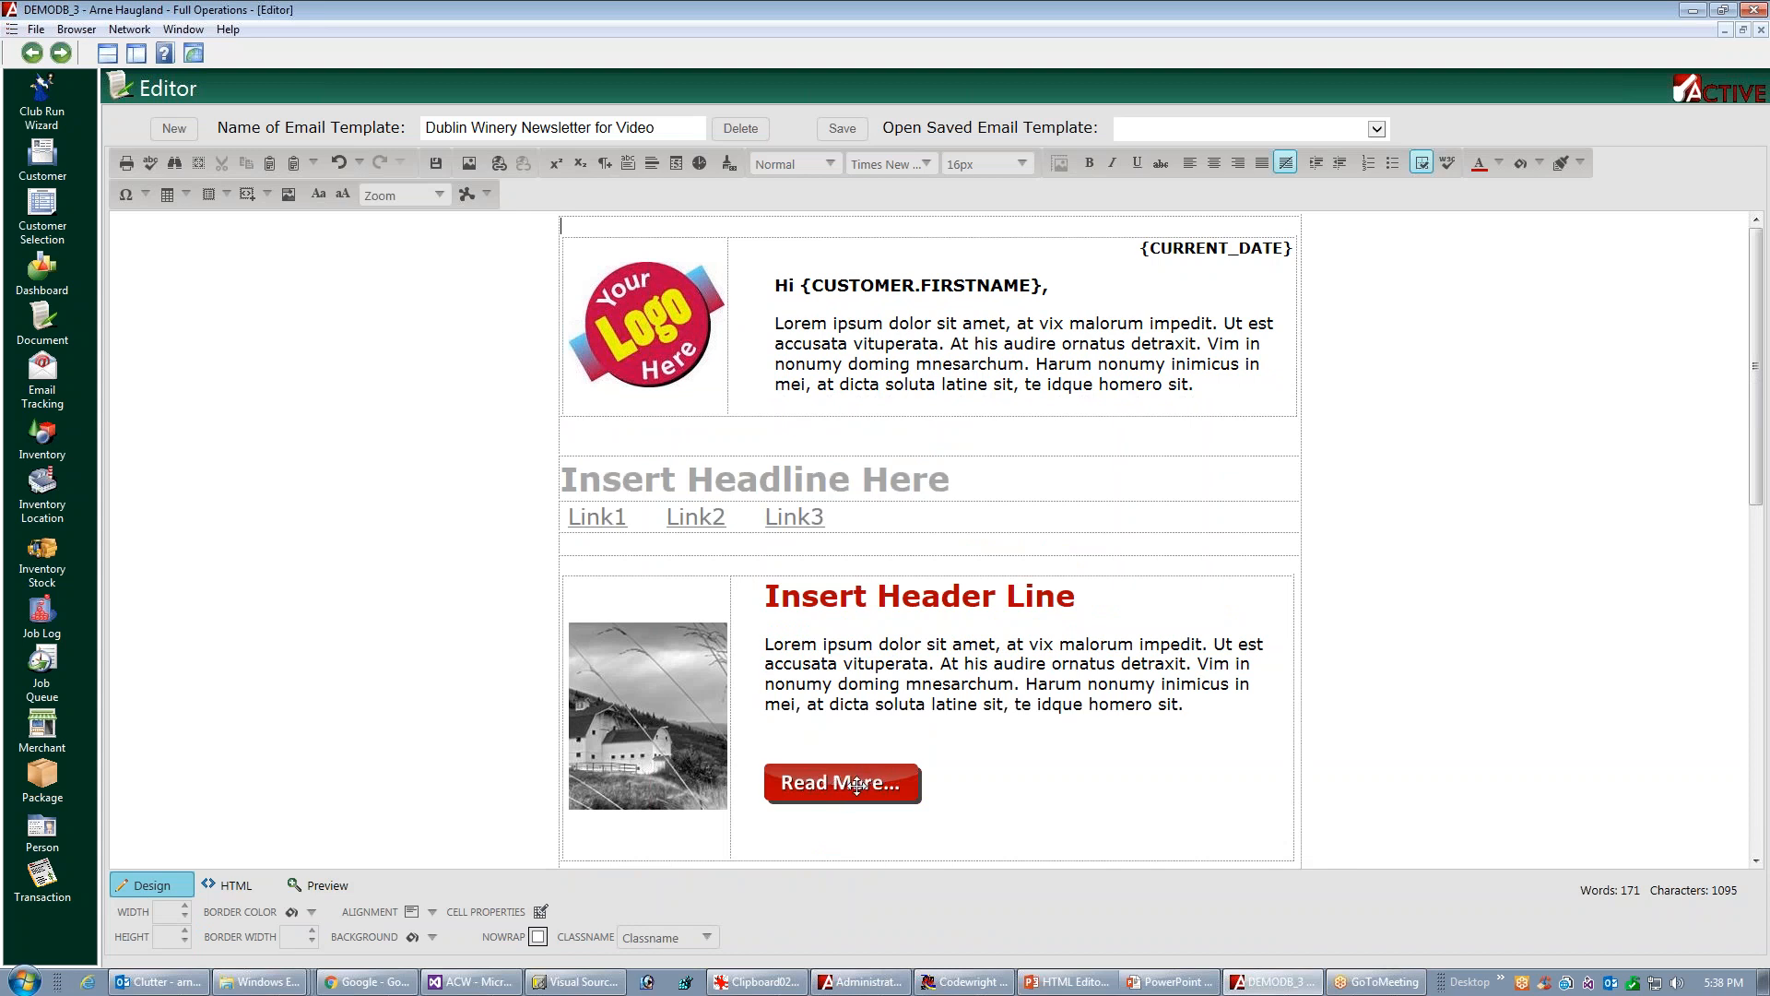
{"action": "left_click", "coordinate": [859, 782]}
{"action": "right_click", "coordinate": [876, 783]}
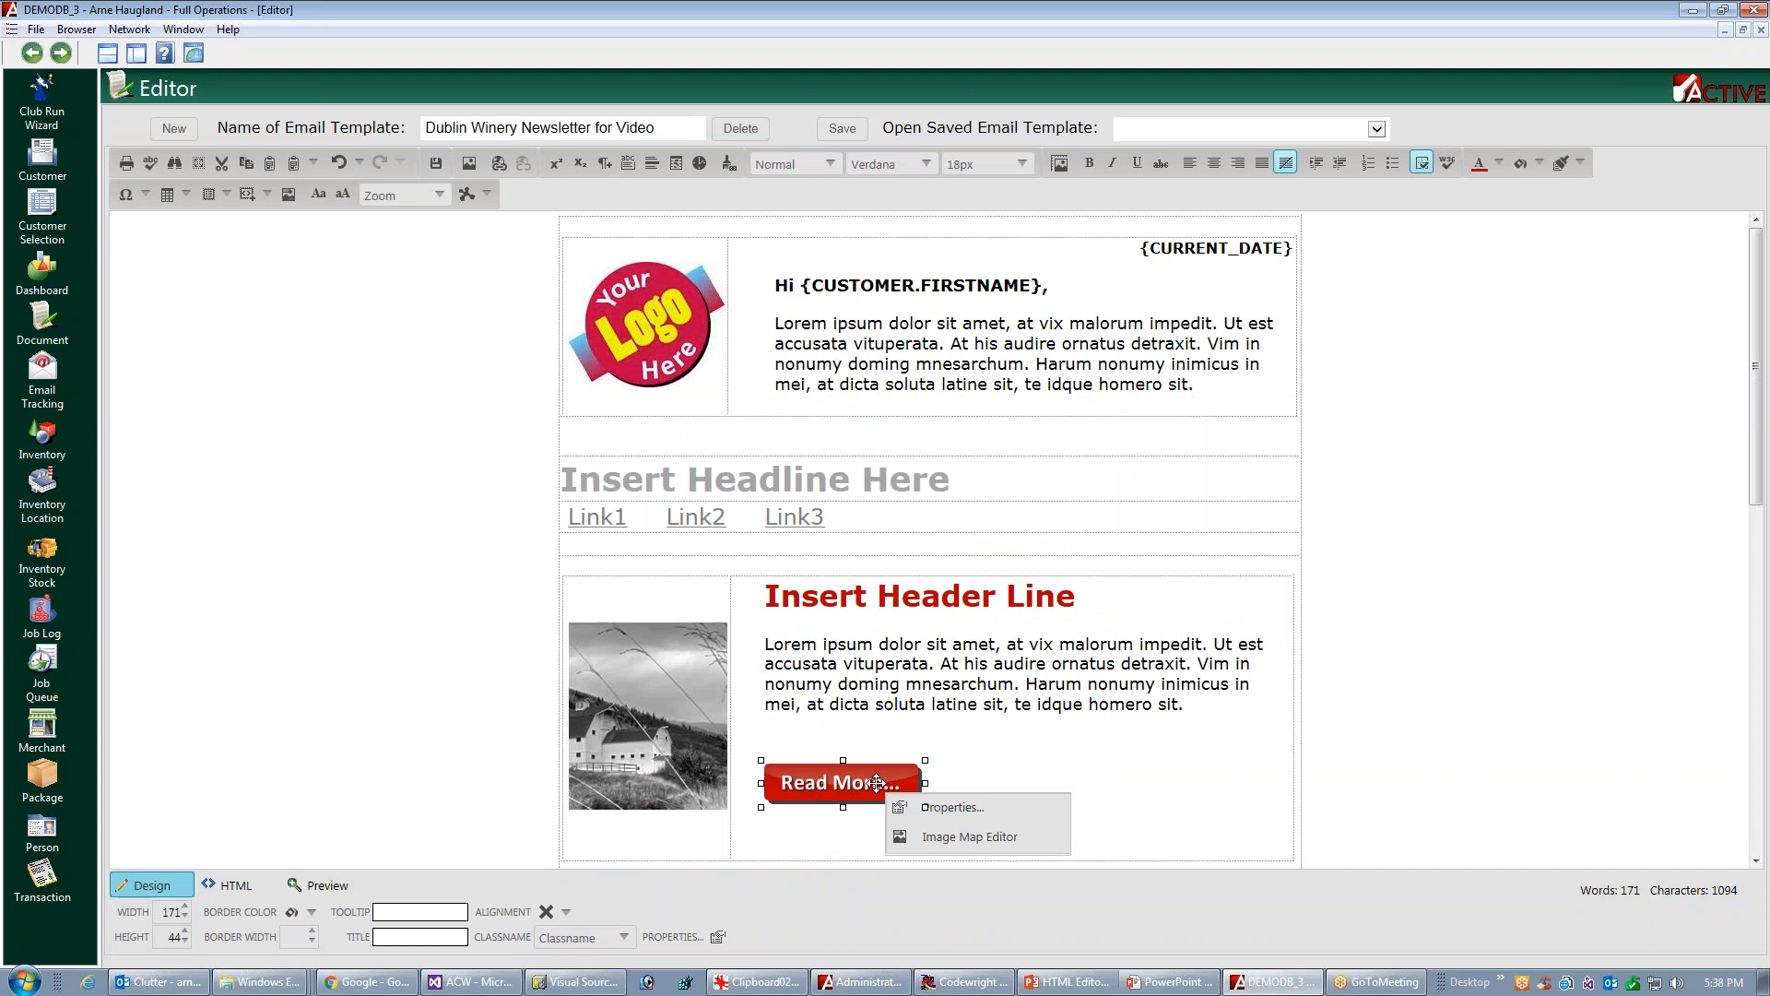
{"action": "left_click", "coordinate": [940, 838]}
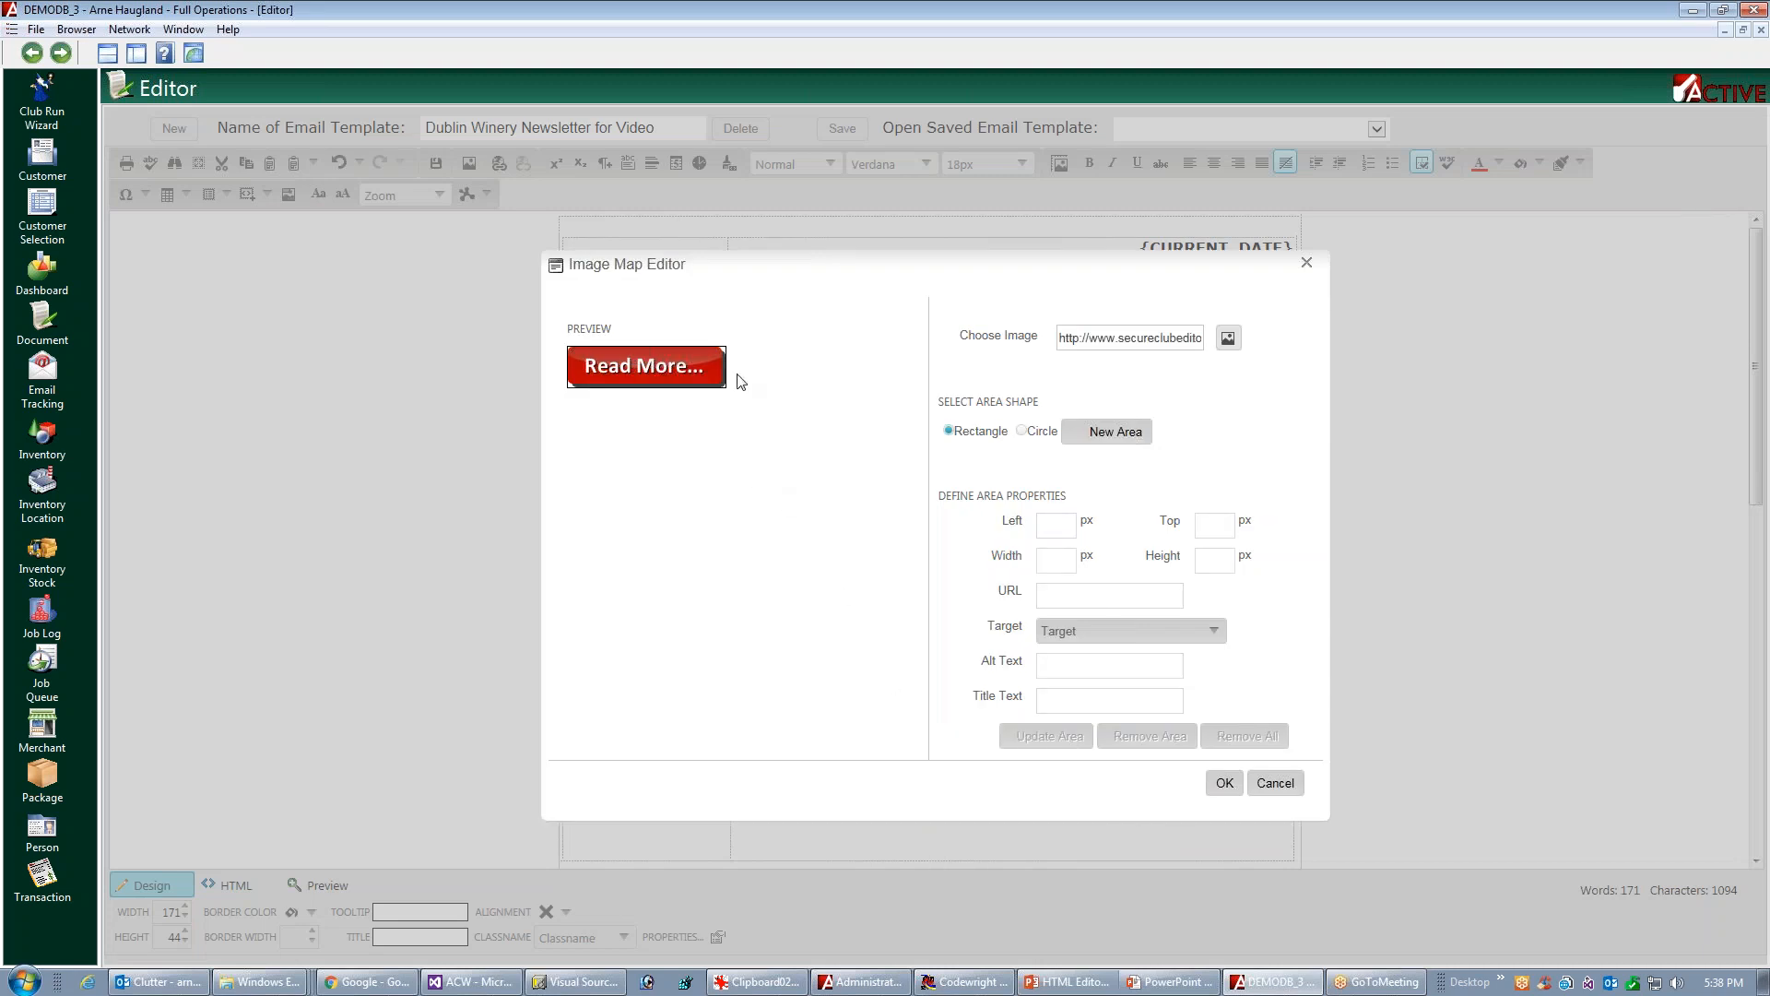
{"action": "left_click", "coordinate": [1133, 441]}
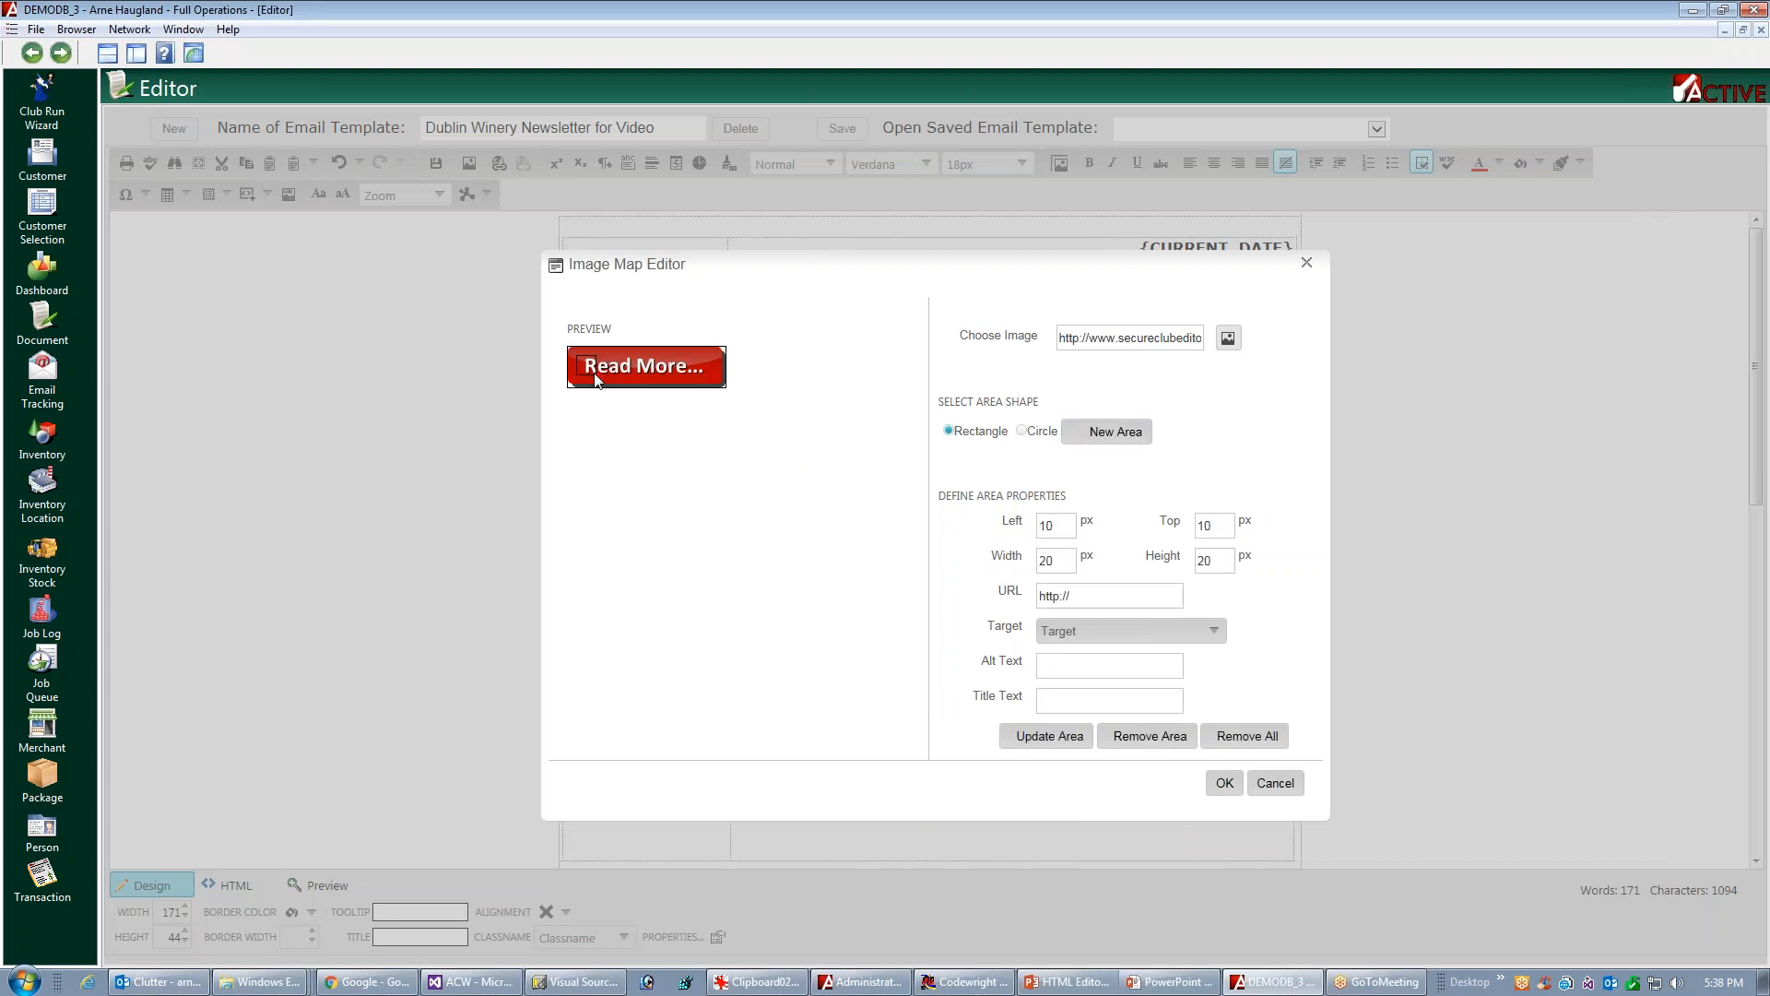
{"action": "left_click_drag", "start_coordinate": [596, 376], "coordinate": [715, 389]}
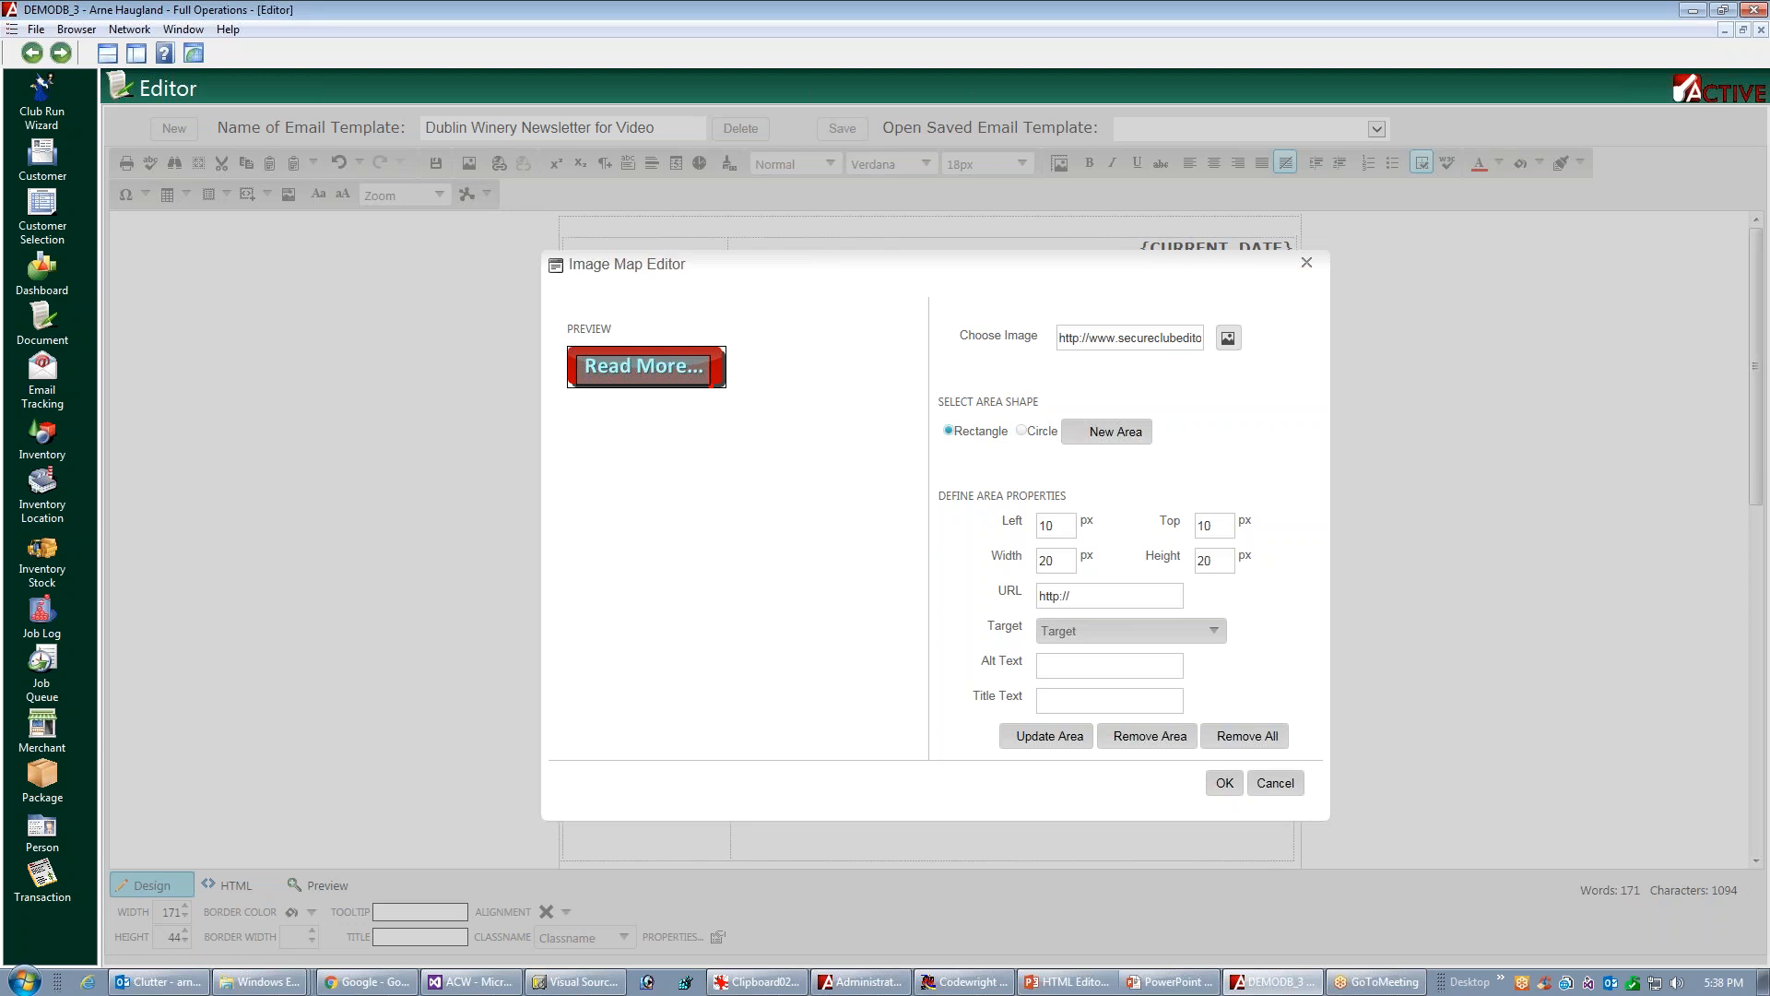
{"action": "left_click", "coordinate": [1084, 597]}
{"action": "left_click", "coordinate": [1224, 783]}
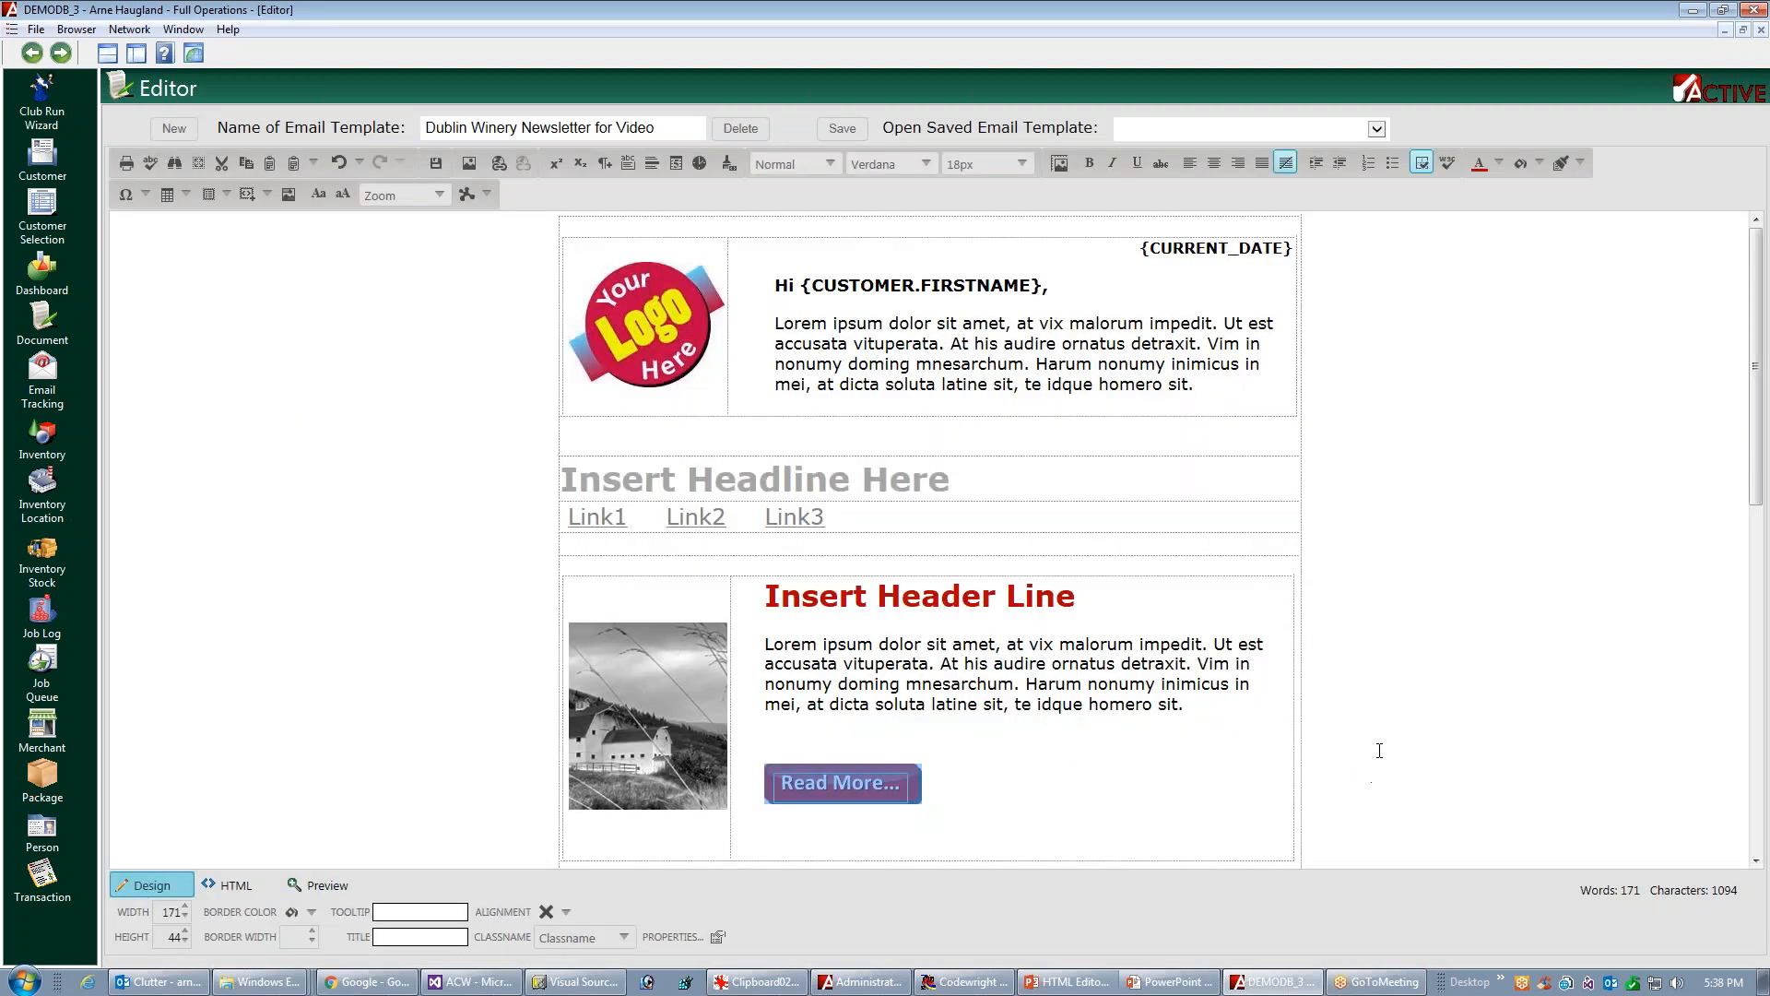
{"action": "left_click", "coordinate": [1142, 754]}
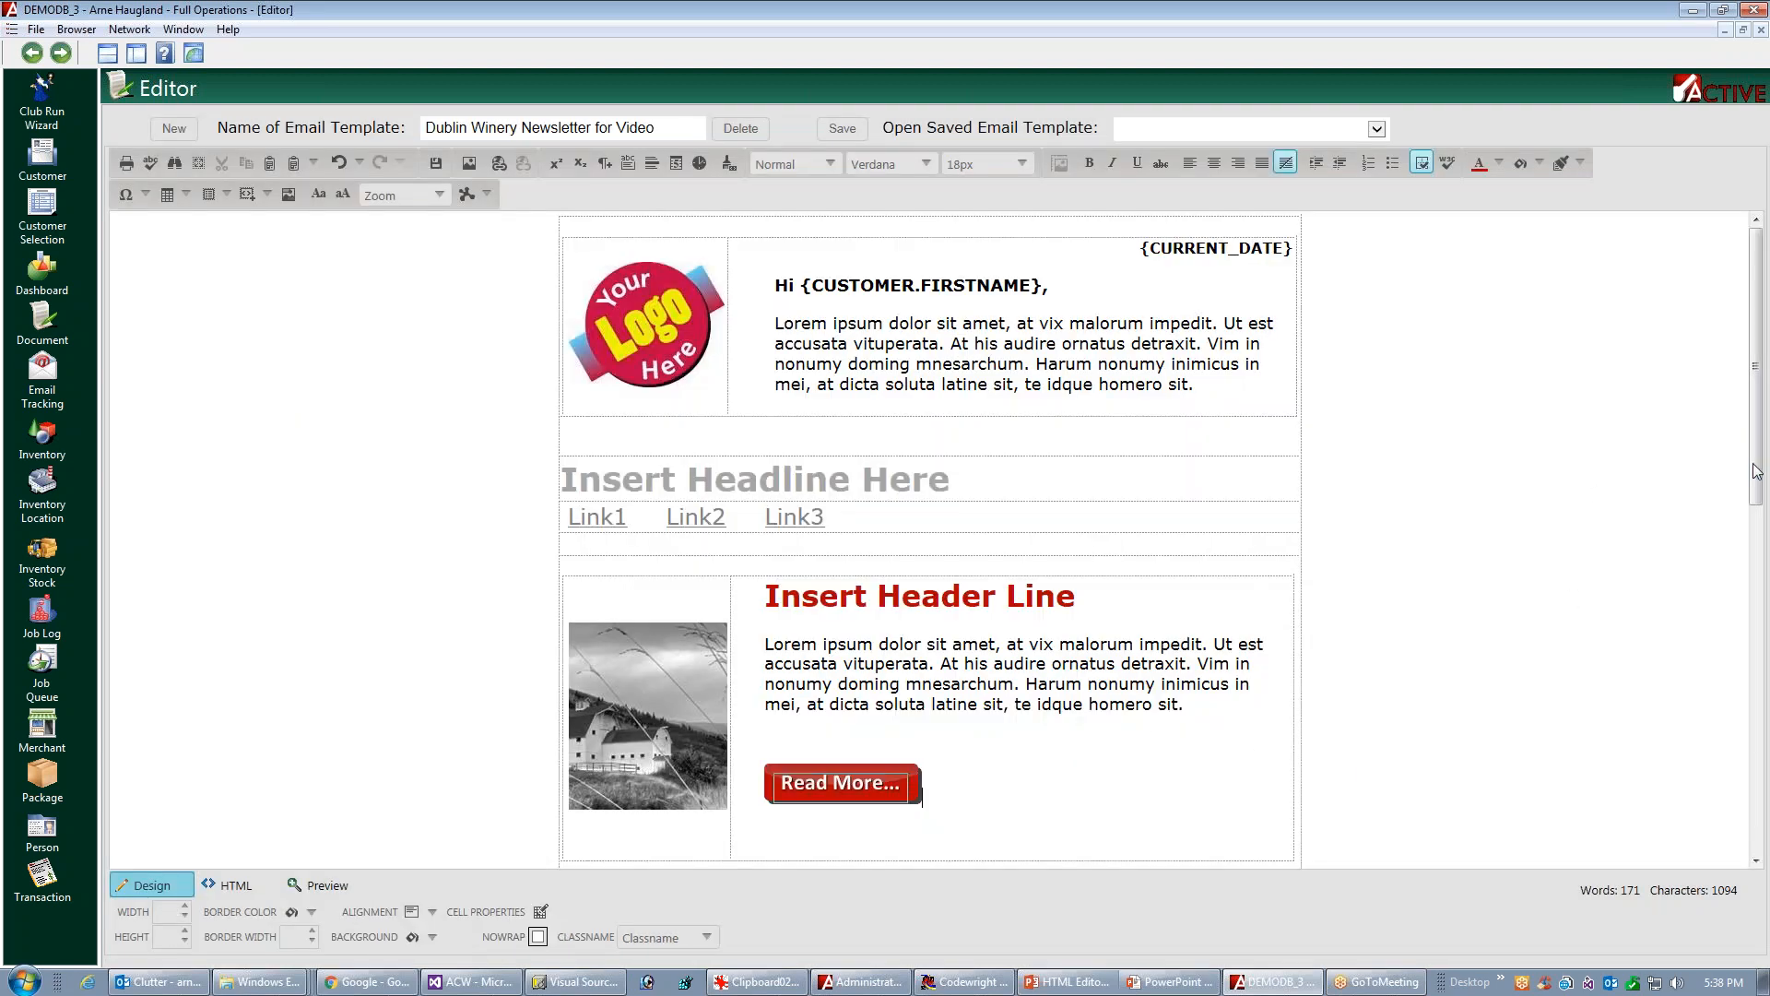
{"action": "scroll", "coordinate": [1756, 470], "scroll_direction": "down", "scroll_amount": 5}
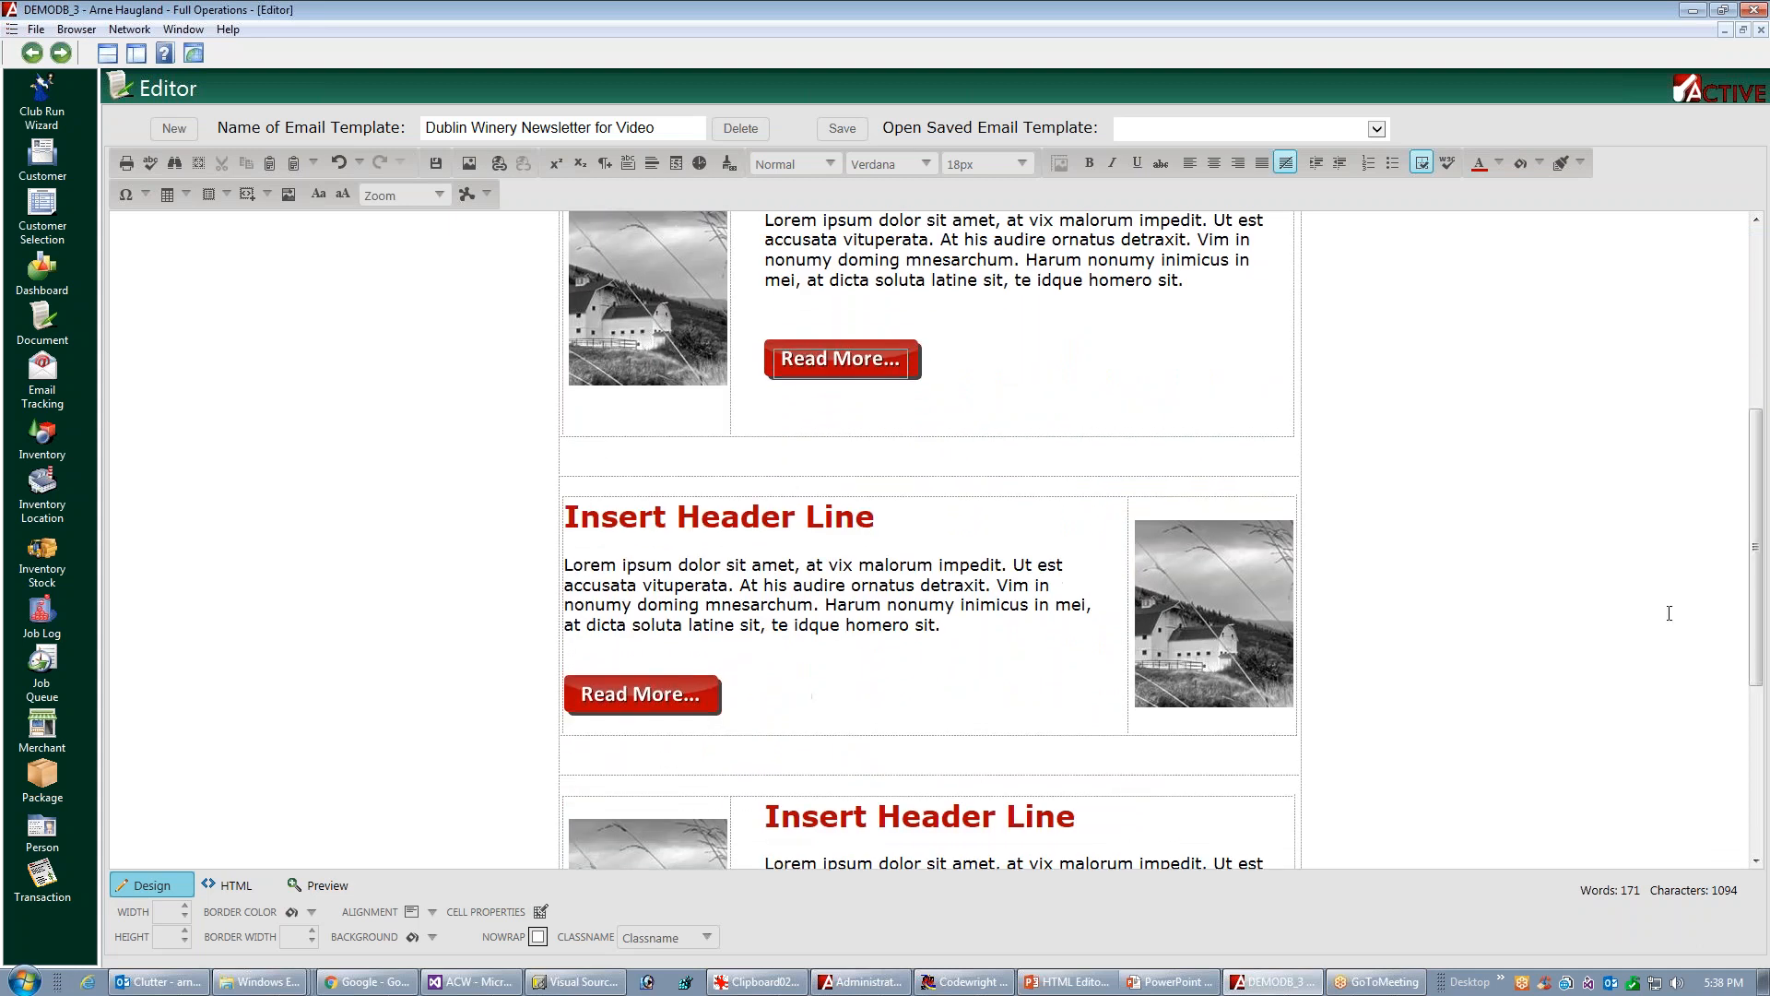
{"action": "left_click", "coordinate": [653, 698]}
{"action": "right_click", "coordinate": [666, 699]}
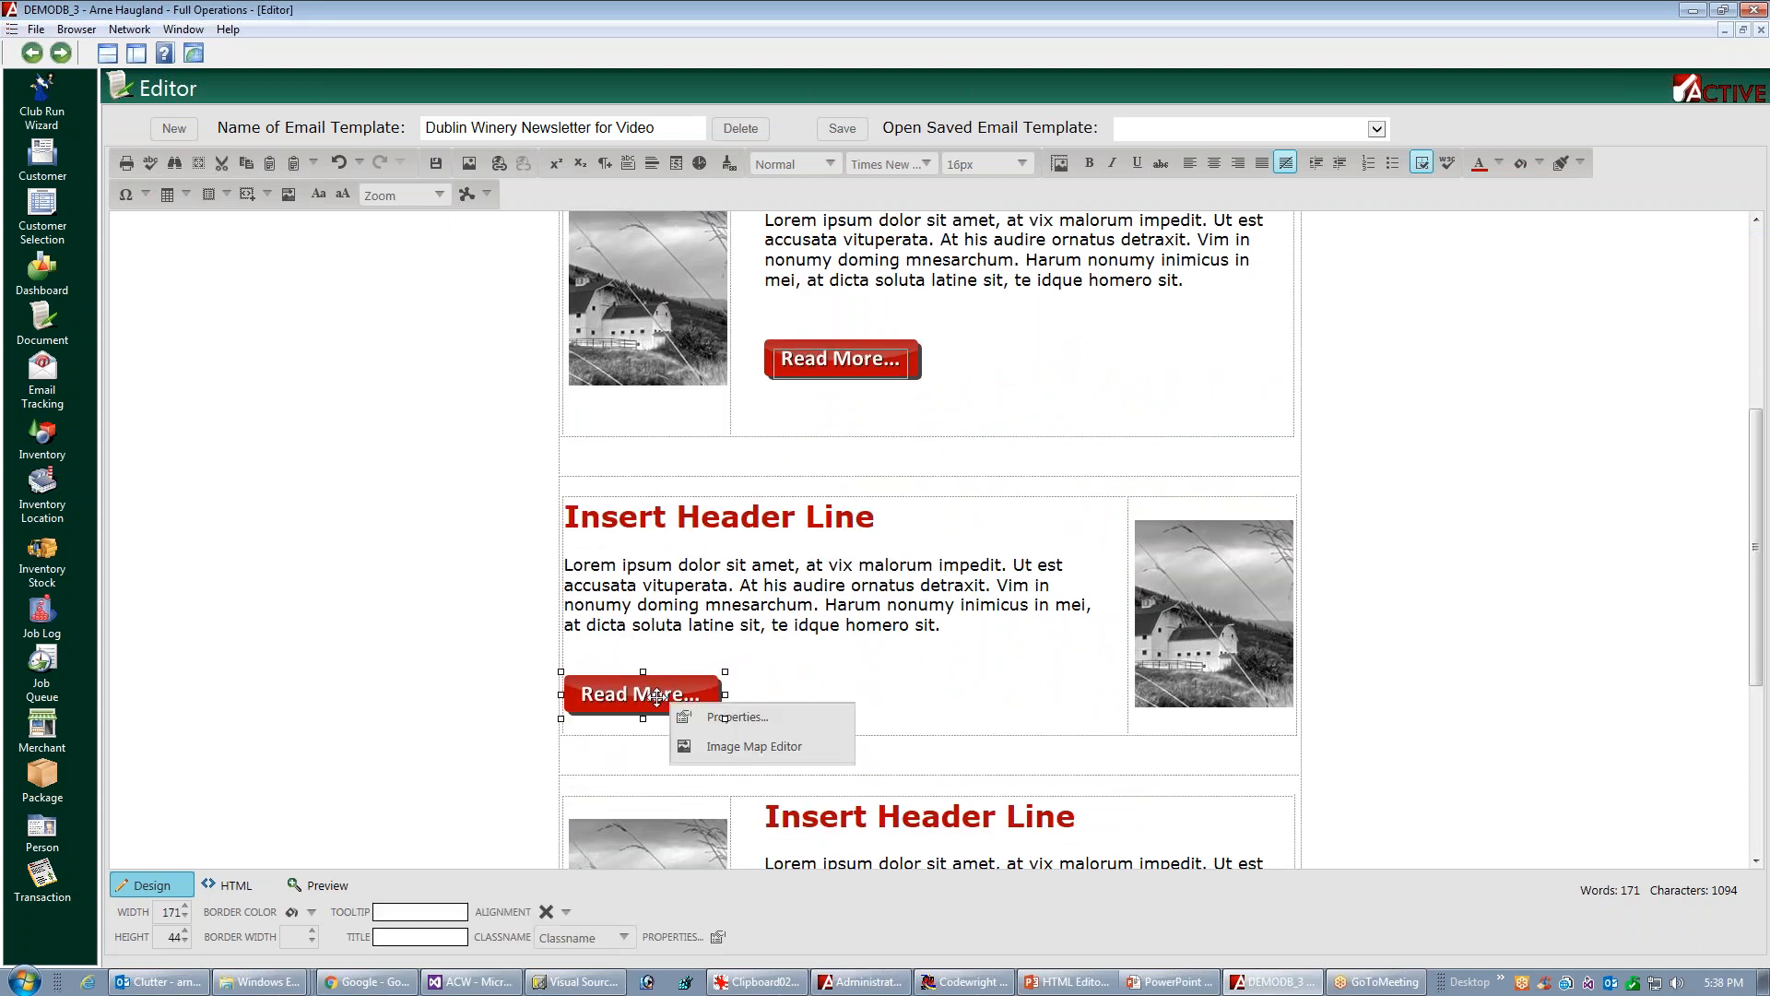
{"action": "left_click", "coordinate": [715, 748]}
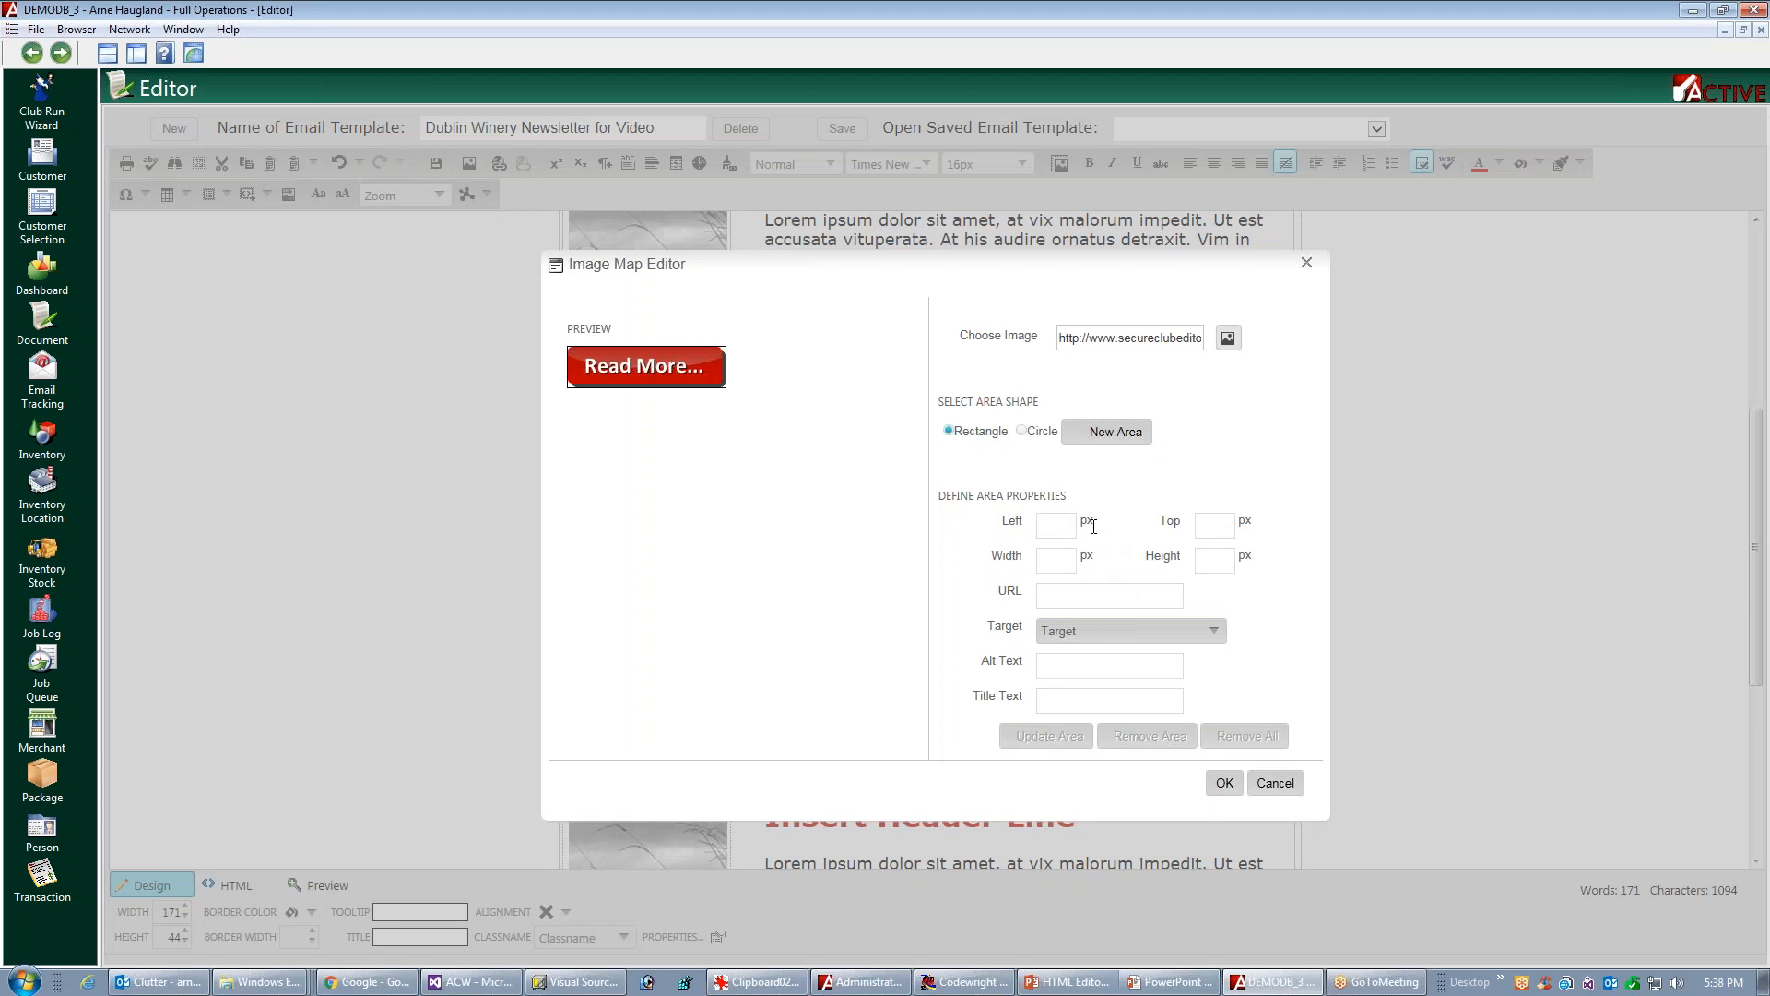
{"action": "left_click", "coordinate": [1113, 433]}
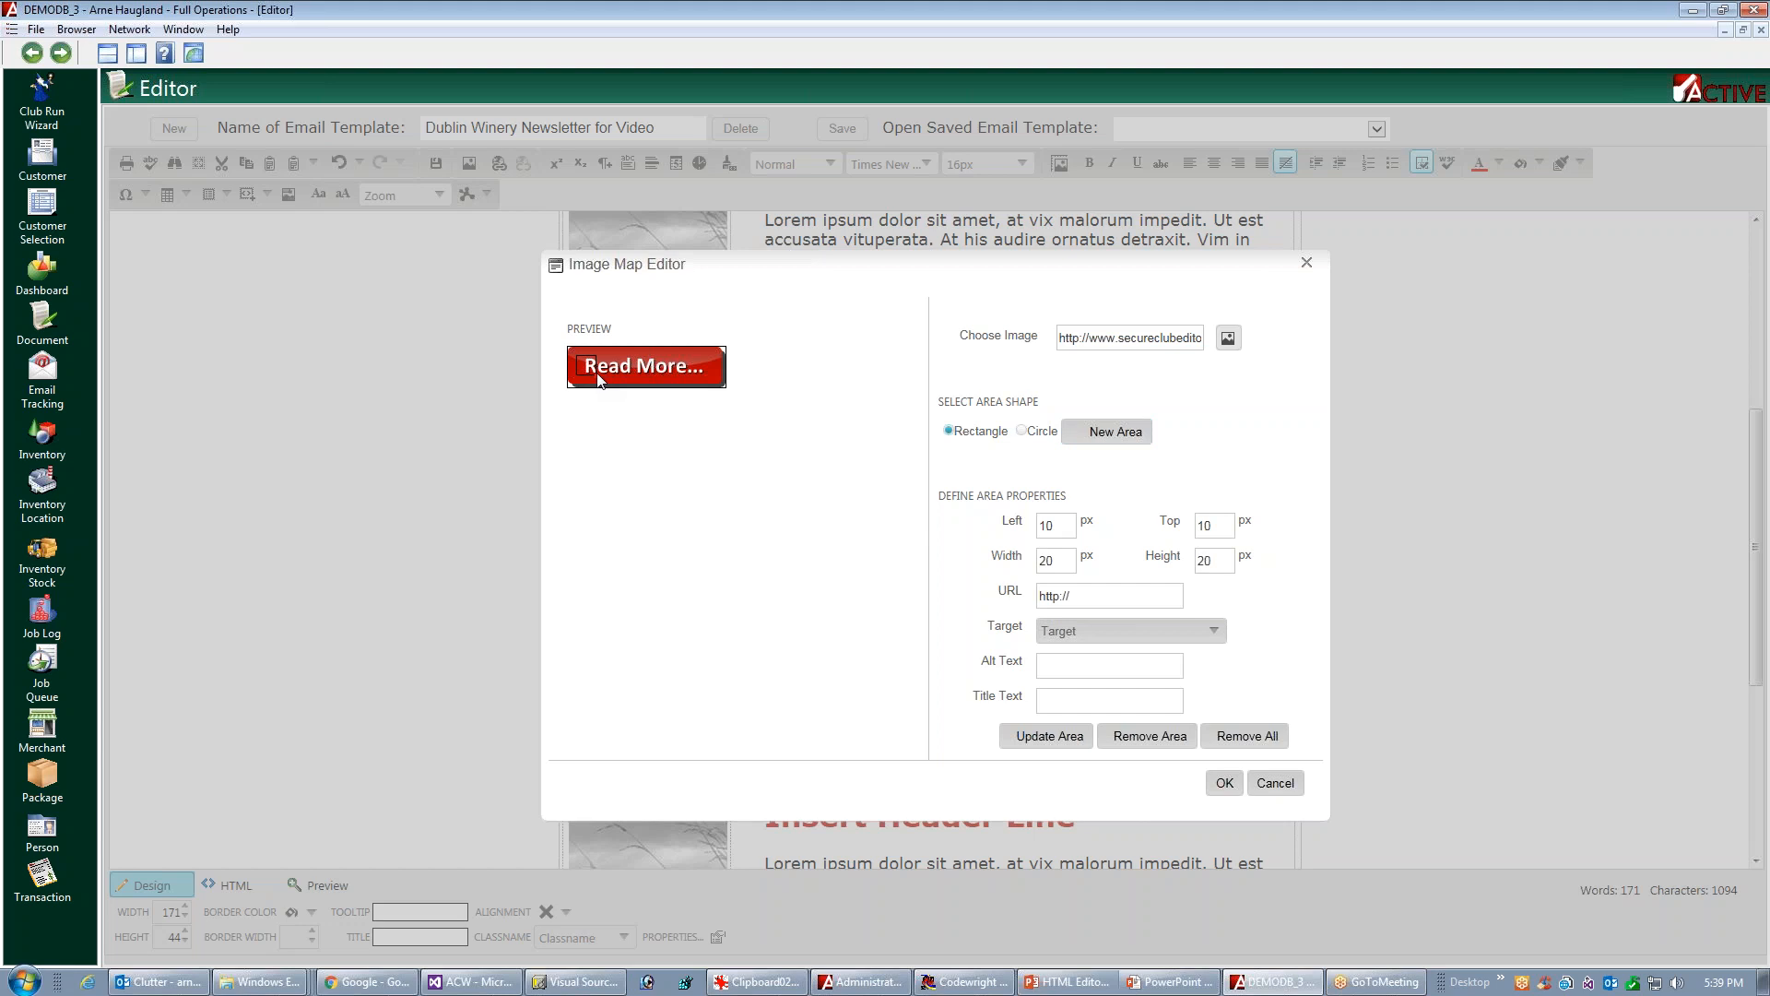
{"action": "left_click_drag", "start_coordinate": [598, 380], "coordinate": [719, 394]}
{"action": "left_click", "coordinate": [1103, 596]}
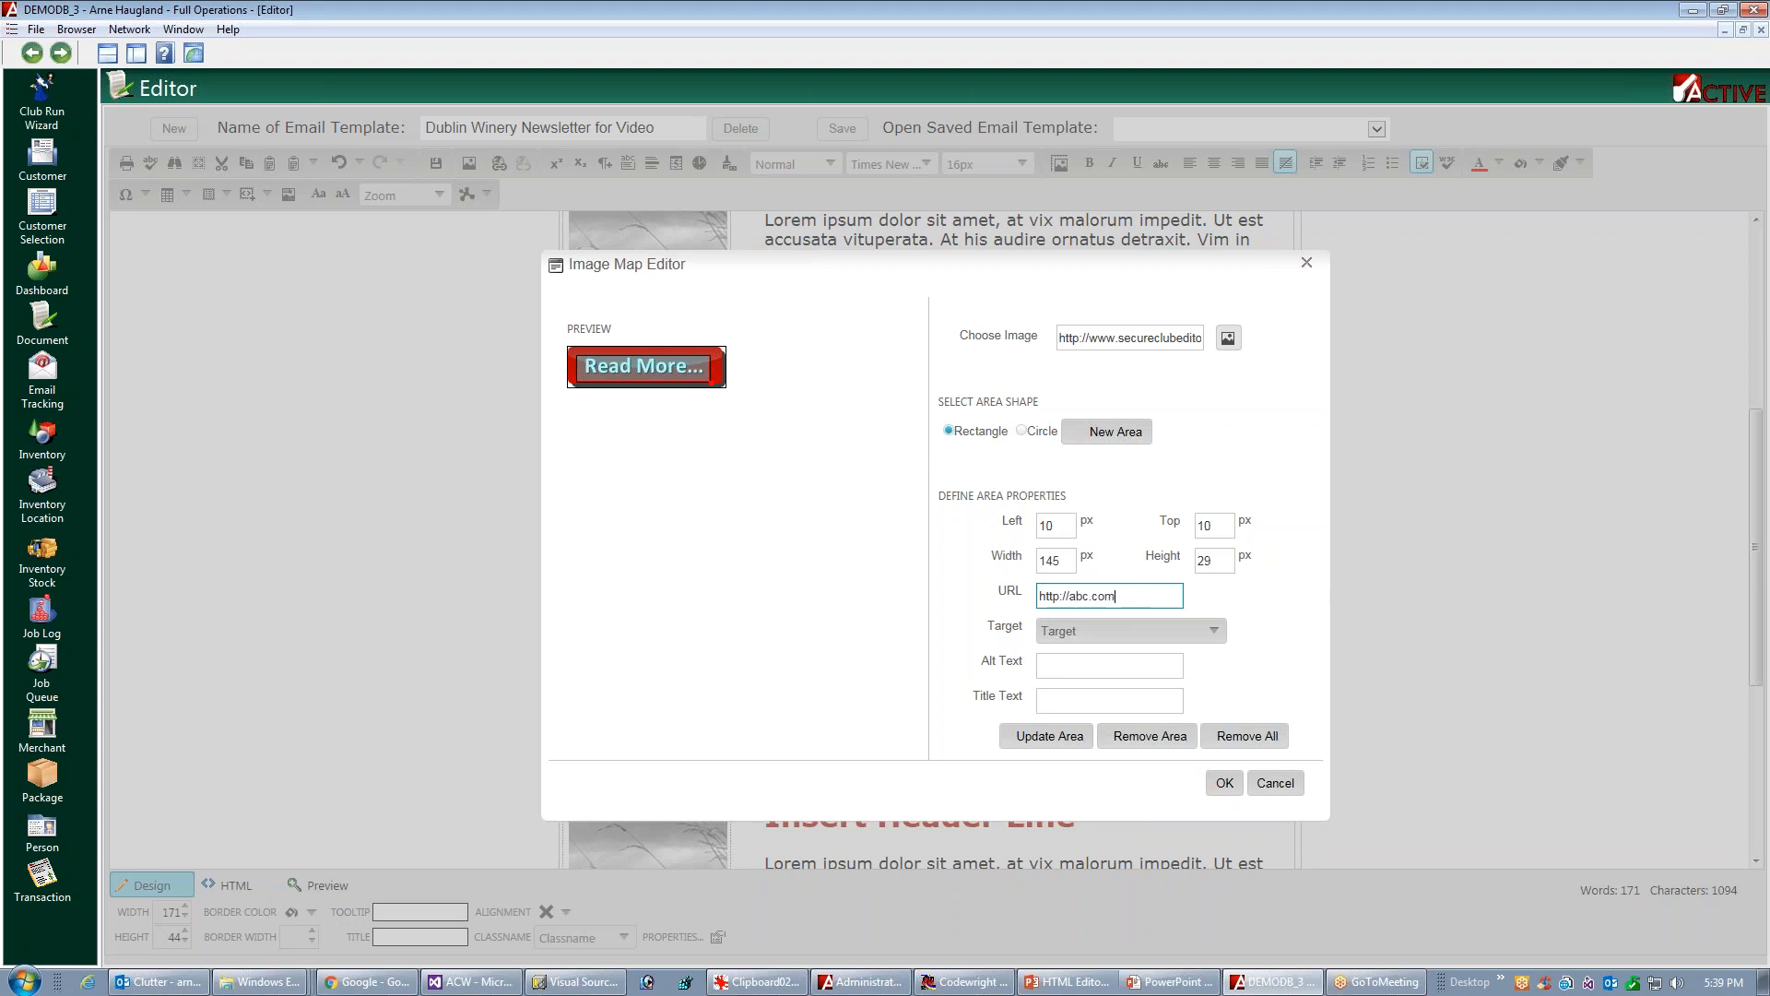
{"action": "left_click", "coordinate": [1224, 783]}
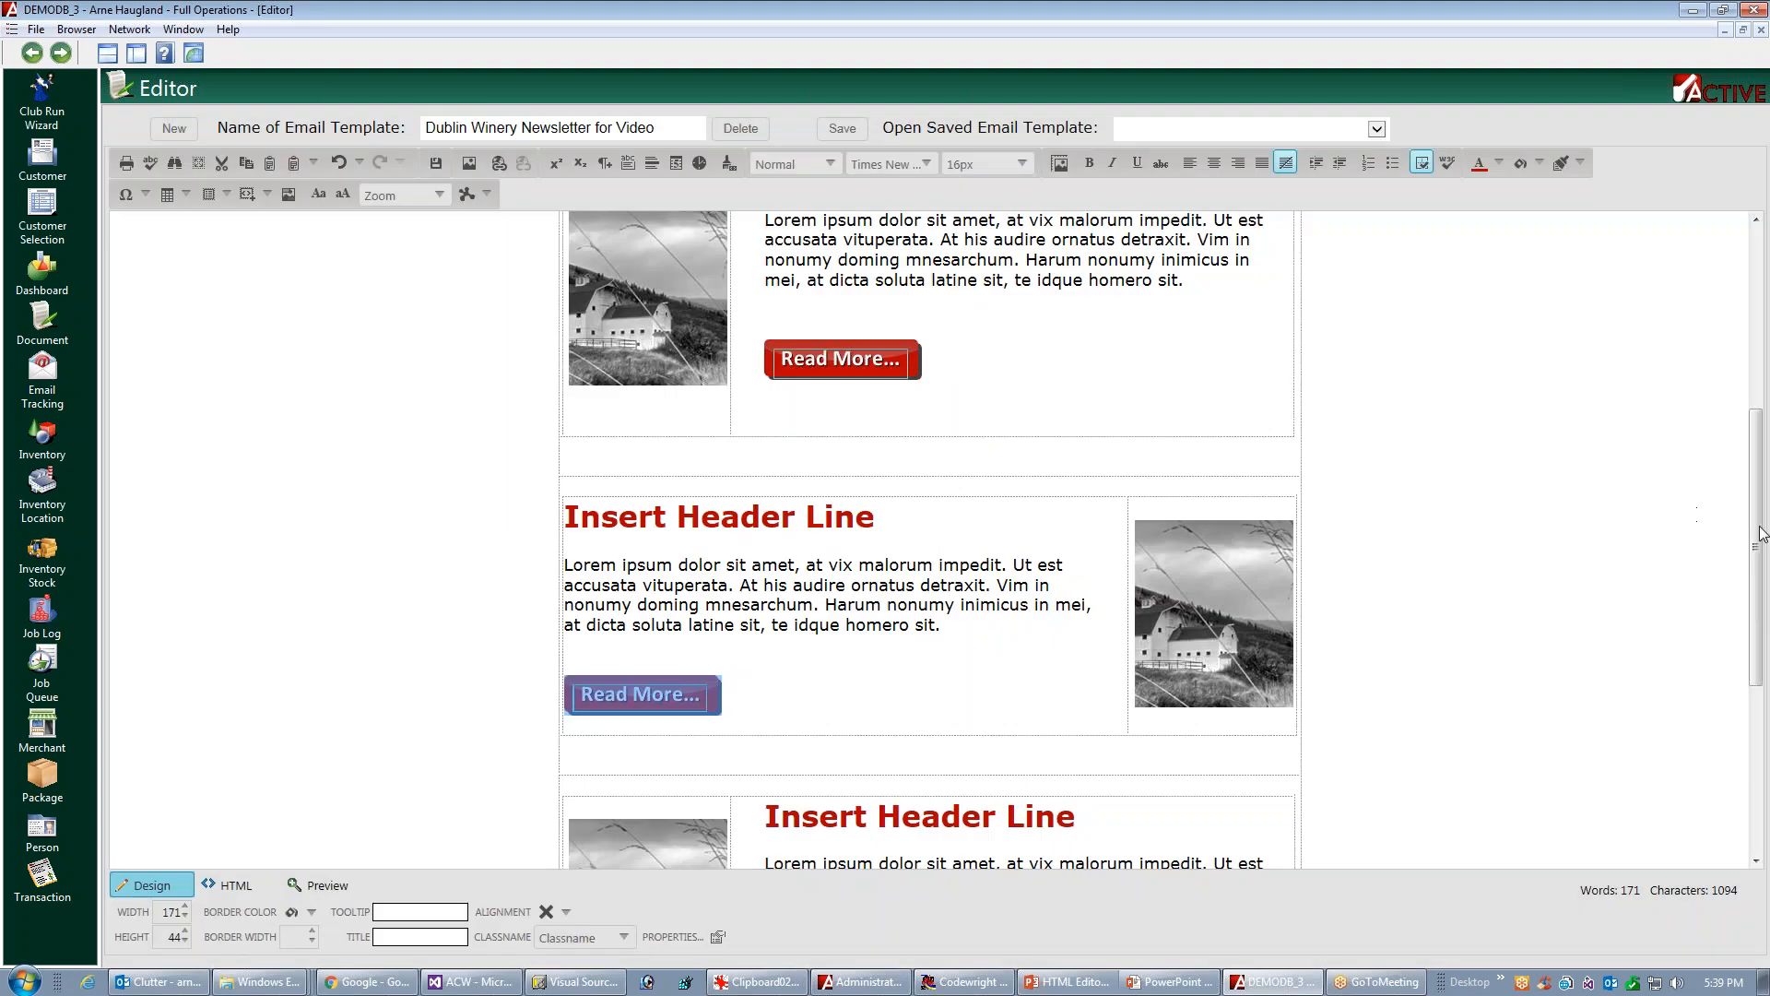
{"action": "left_click_drag", "start_coordinate": [1757, 539], "coordinate": [1757, 694]}
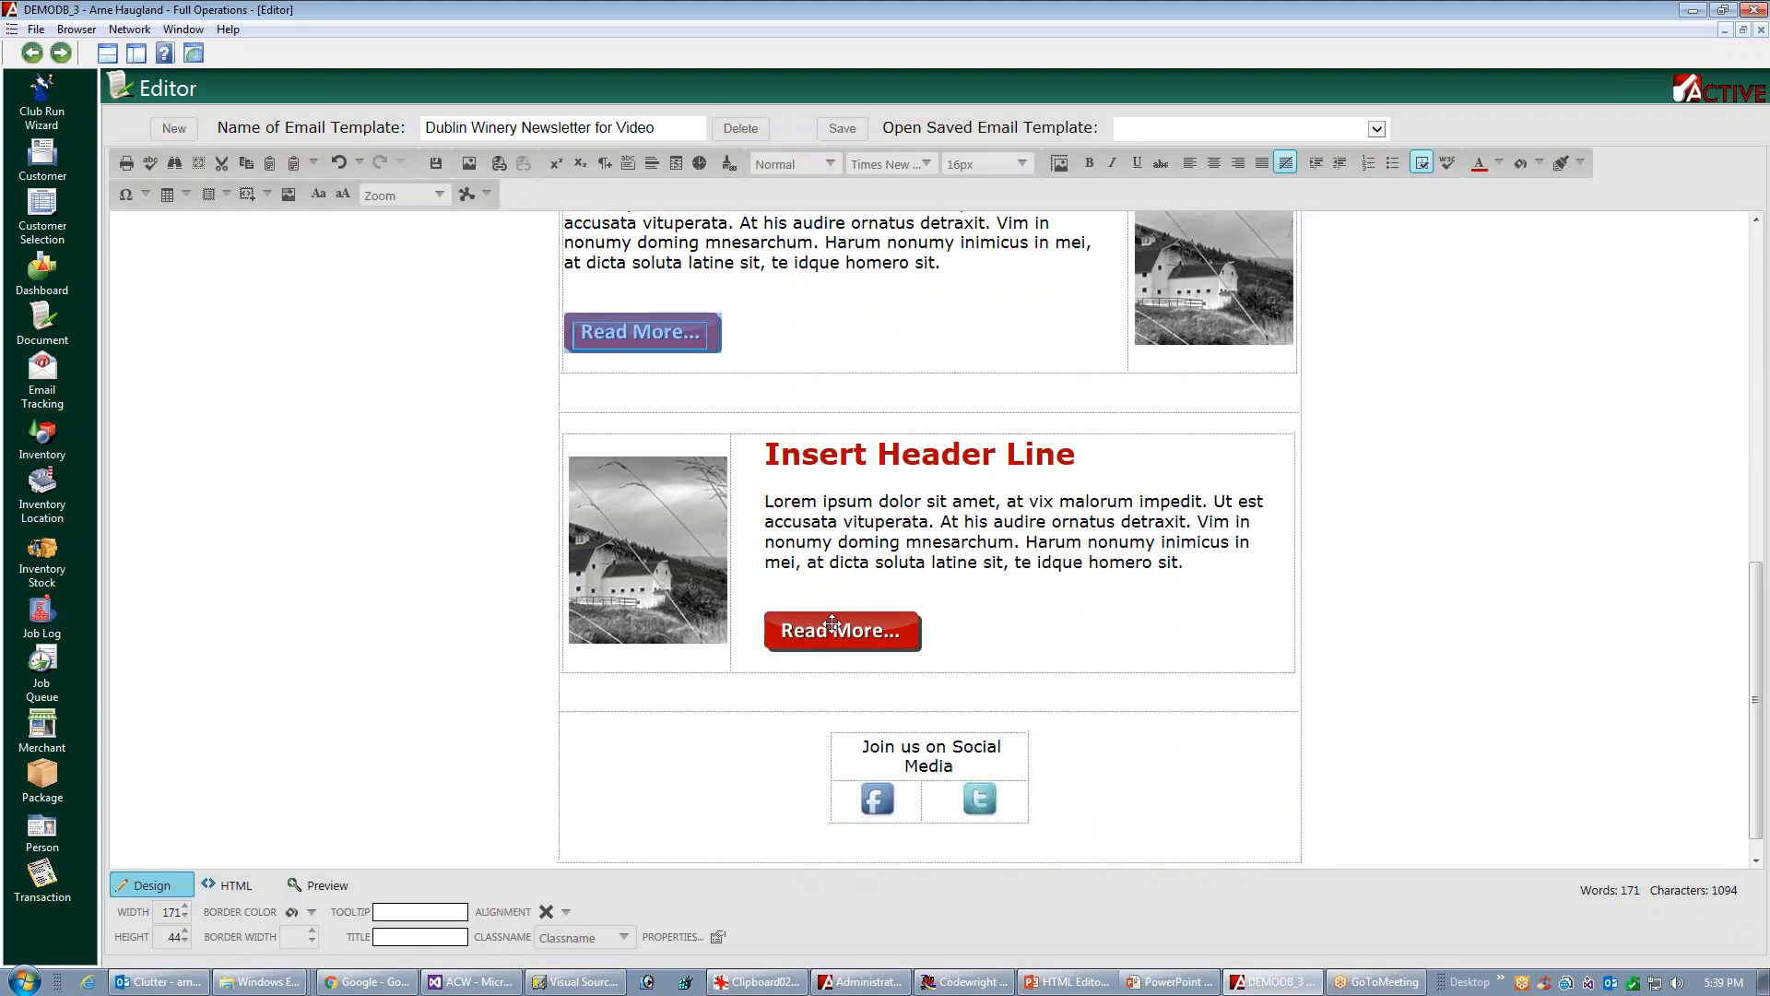
{"action": "left_click", "coordinate": [874, 631]}
{"action": "right_click", "coordinate": [872, 632]}
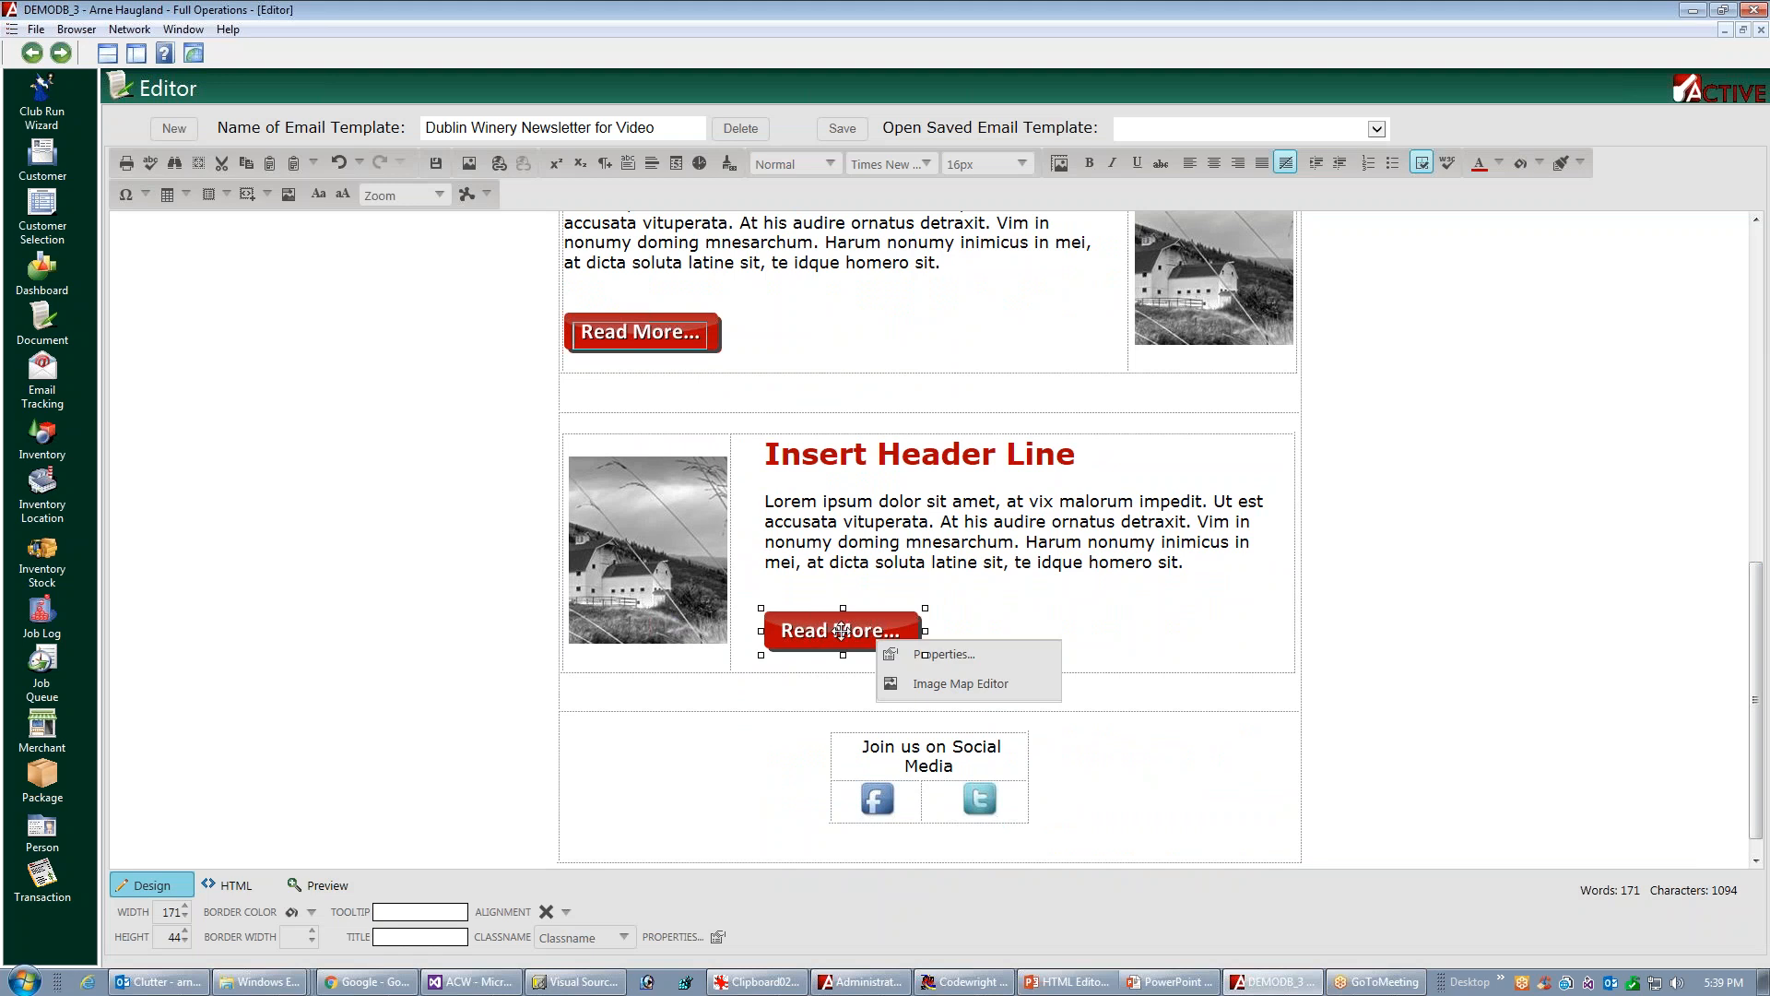
{"action": "left_click", "coordinate": [949, 683]}
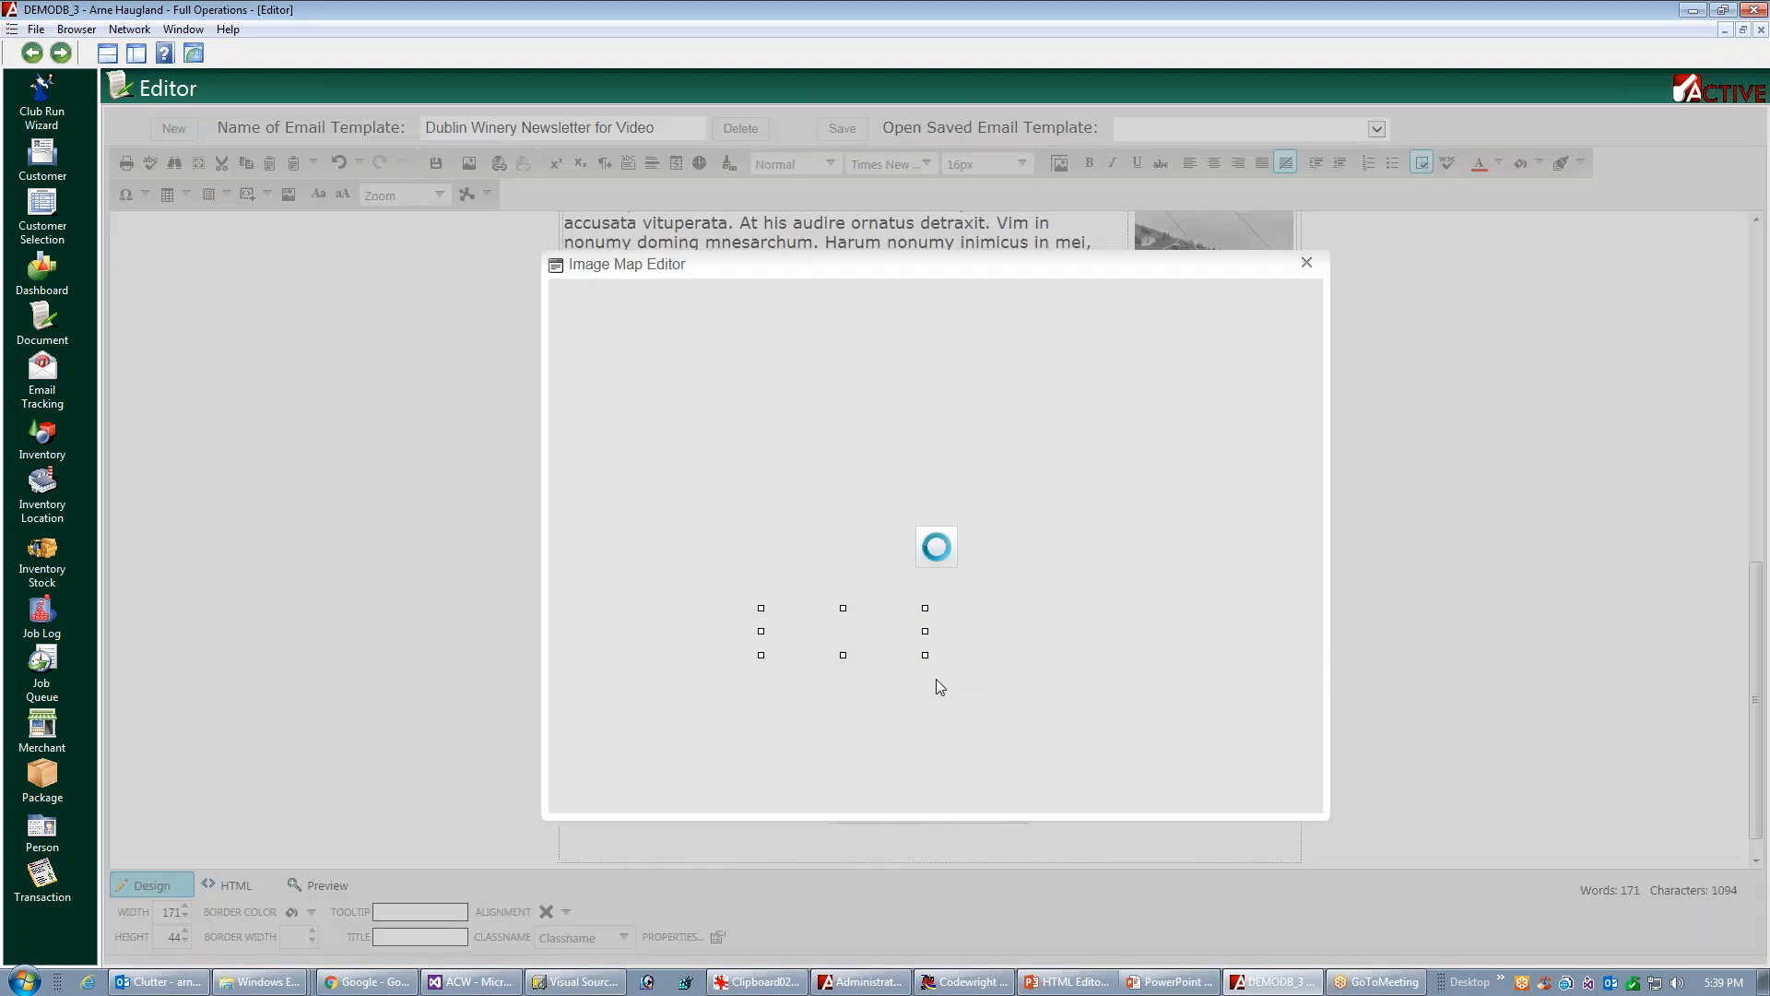
{"action": "left_click", "coordinate": [1127, 435]}
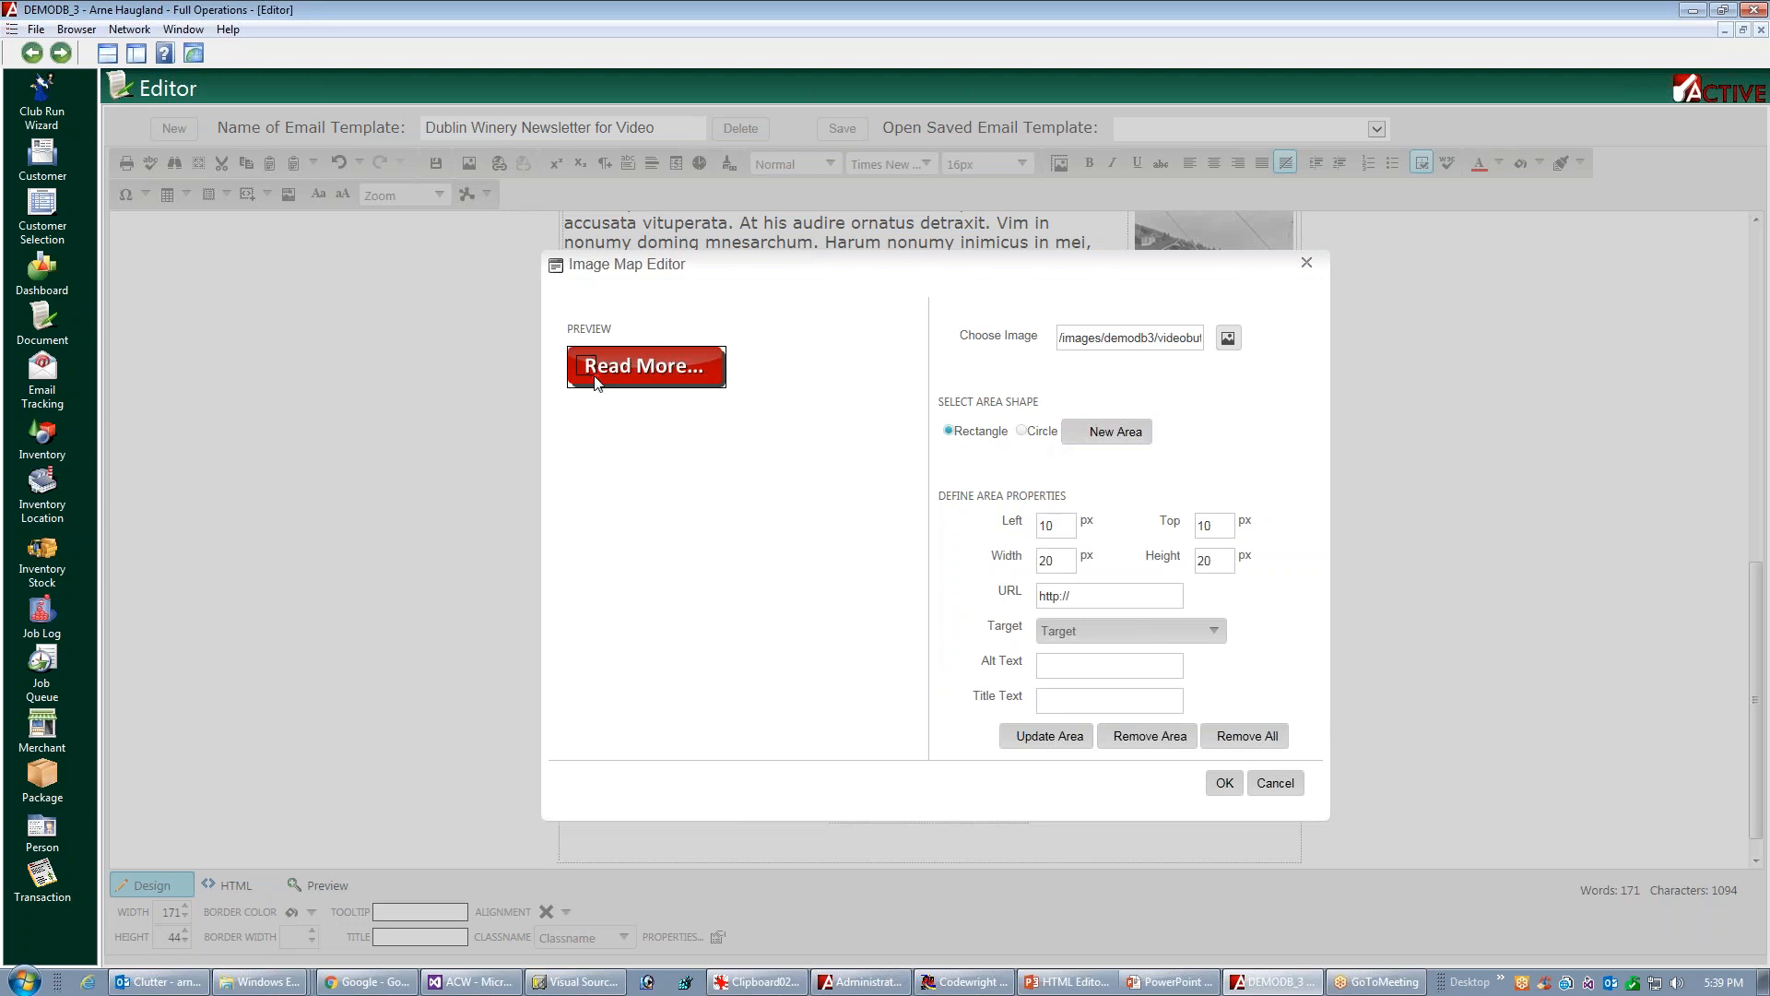
{"action": "left_click_drag", "start_coordinate": [595, 382], "coordinate": [720, 387]}
{"action": "left_click", "coordinate": [1113, 591]}
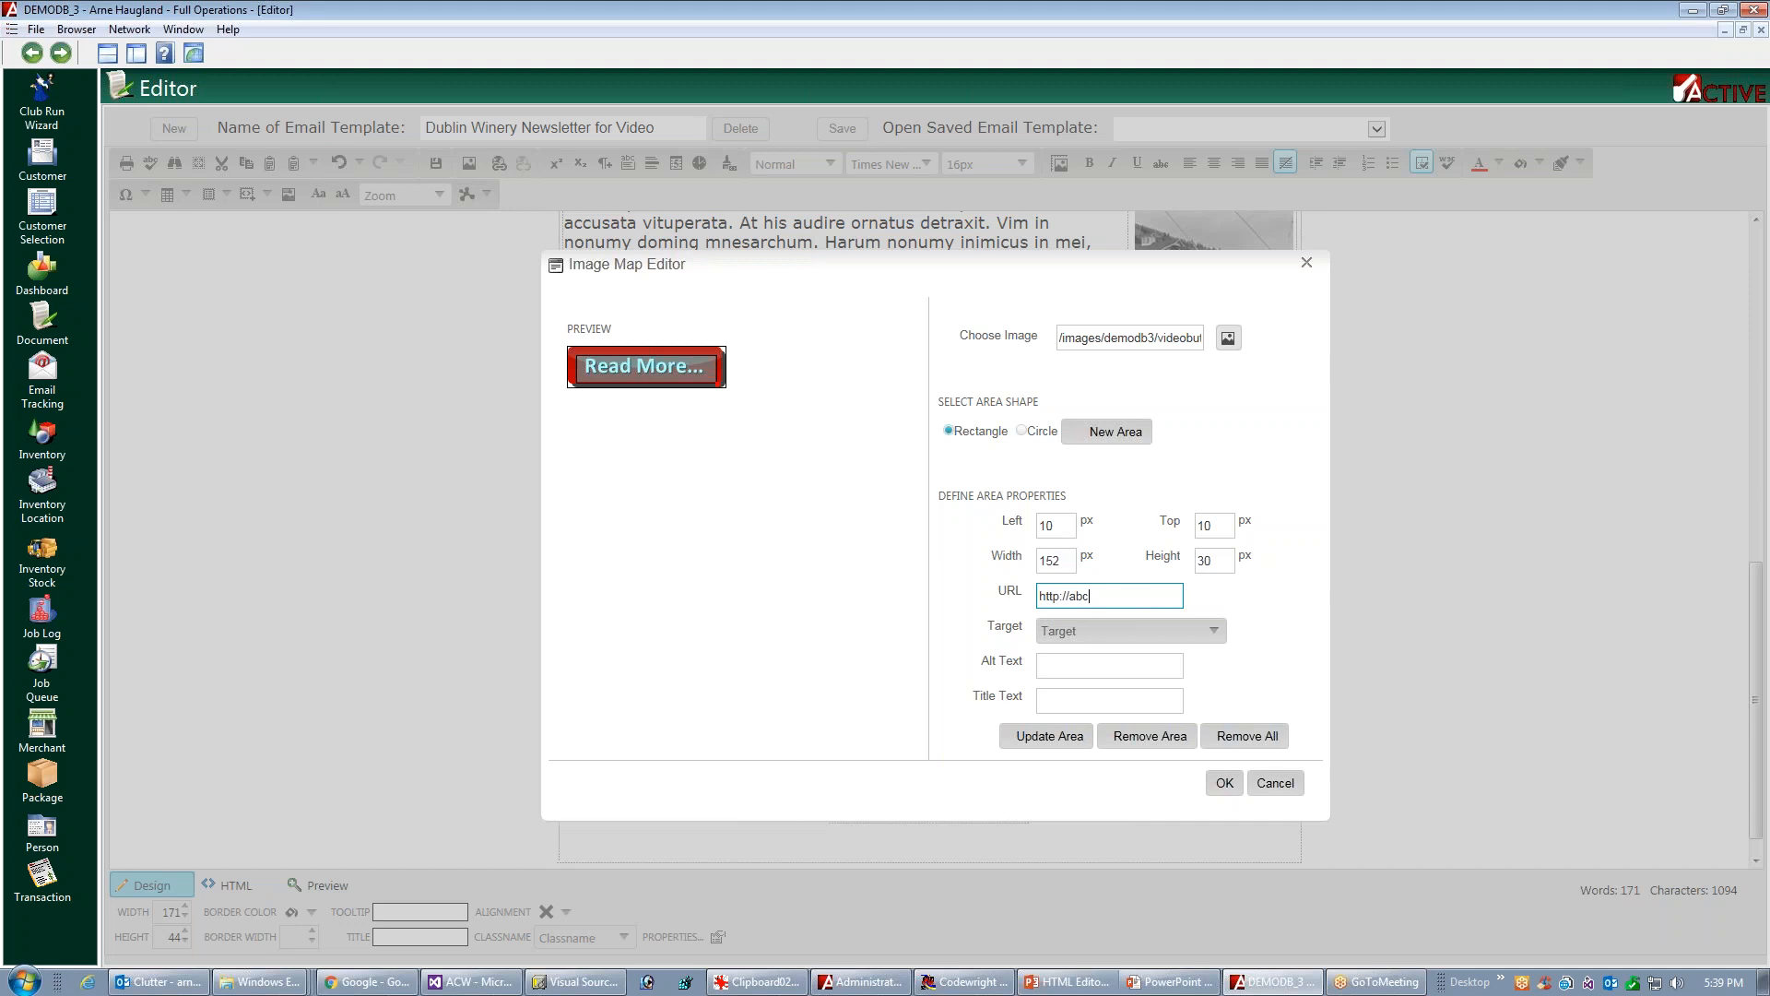
{"action": "type", "text": "http://abc.com"}
{"action": "left_click", "coordinate": [1225, 783]}
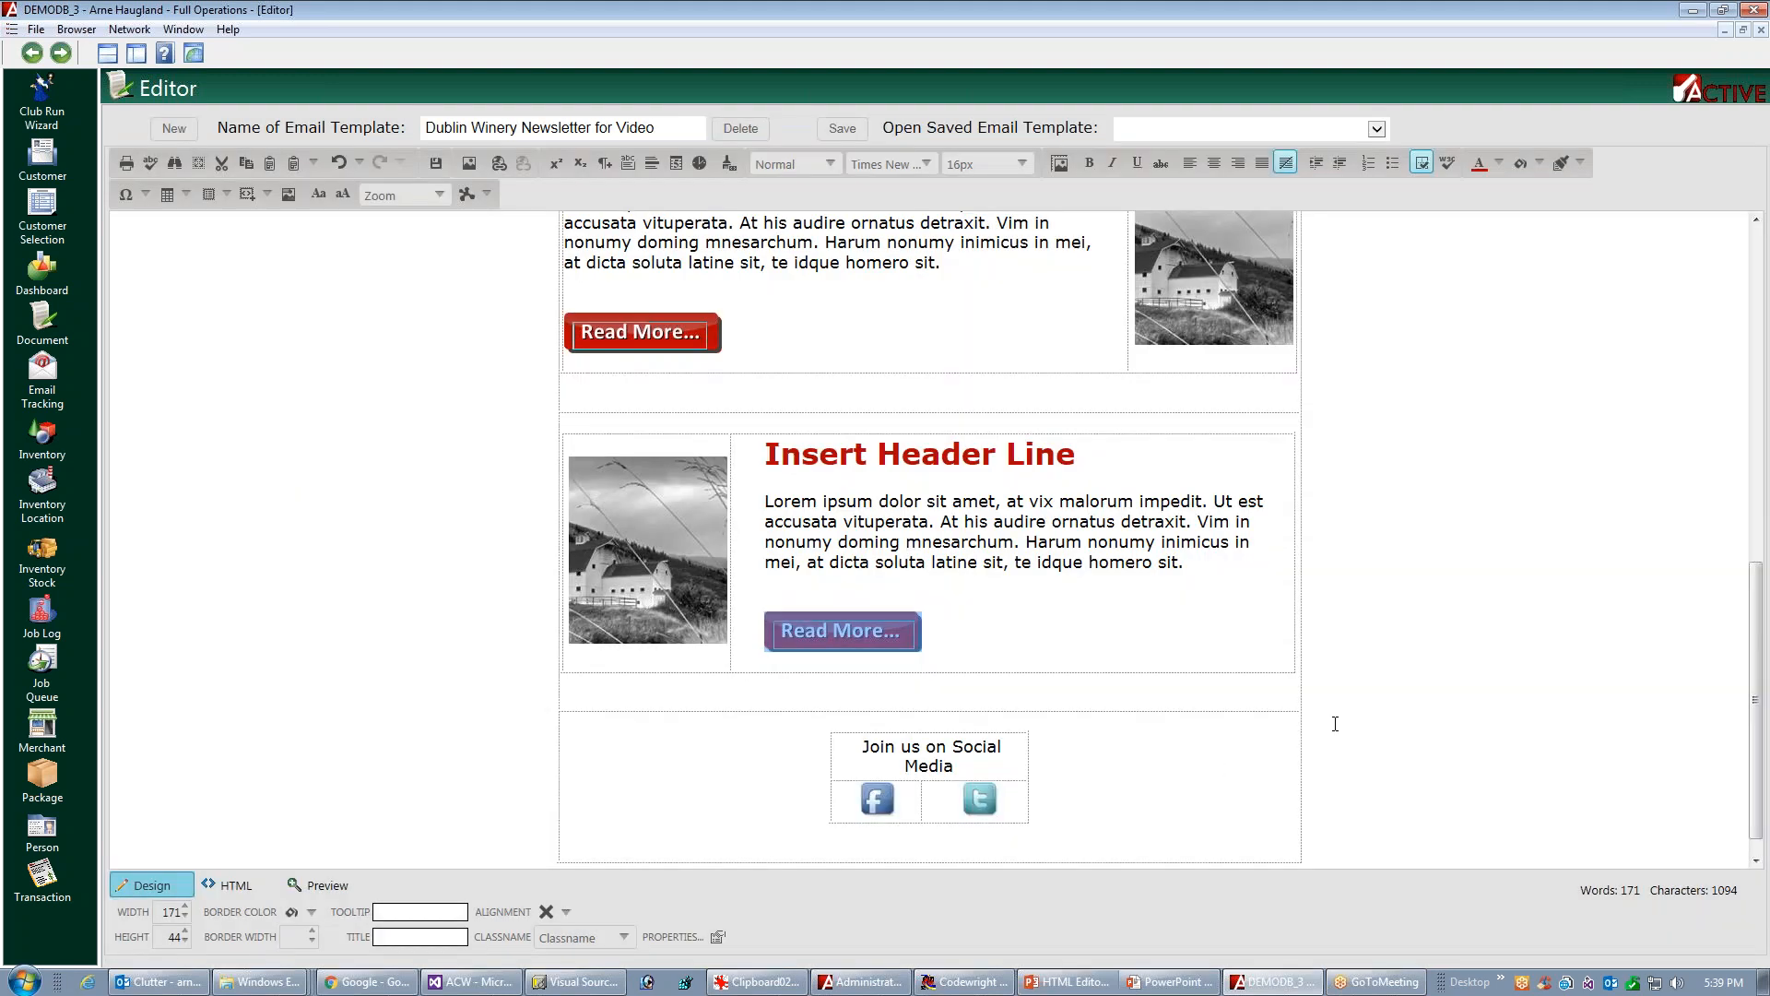
Preview the newsletter to check the lower articles and their Read More buttons, and return to the design view
{"action": "left_click", "coordinate": [972, 611]}
{"action": "left_click", "coordinate": [824, 605]}
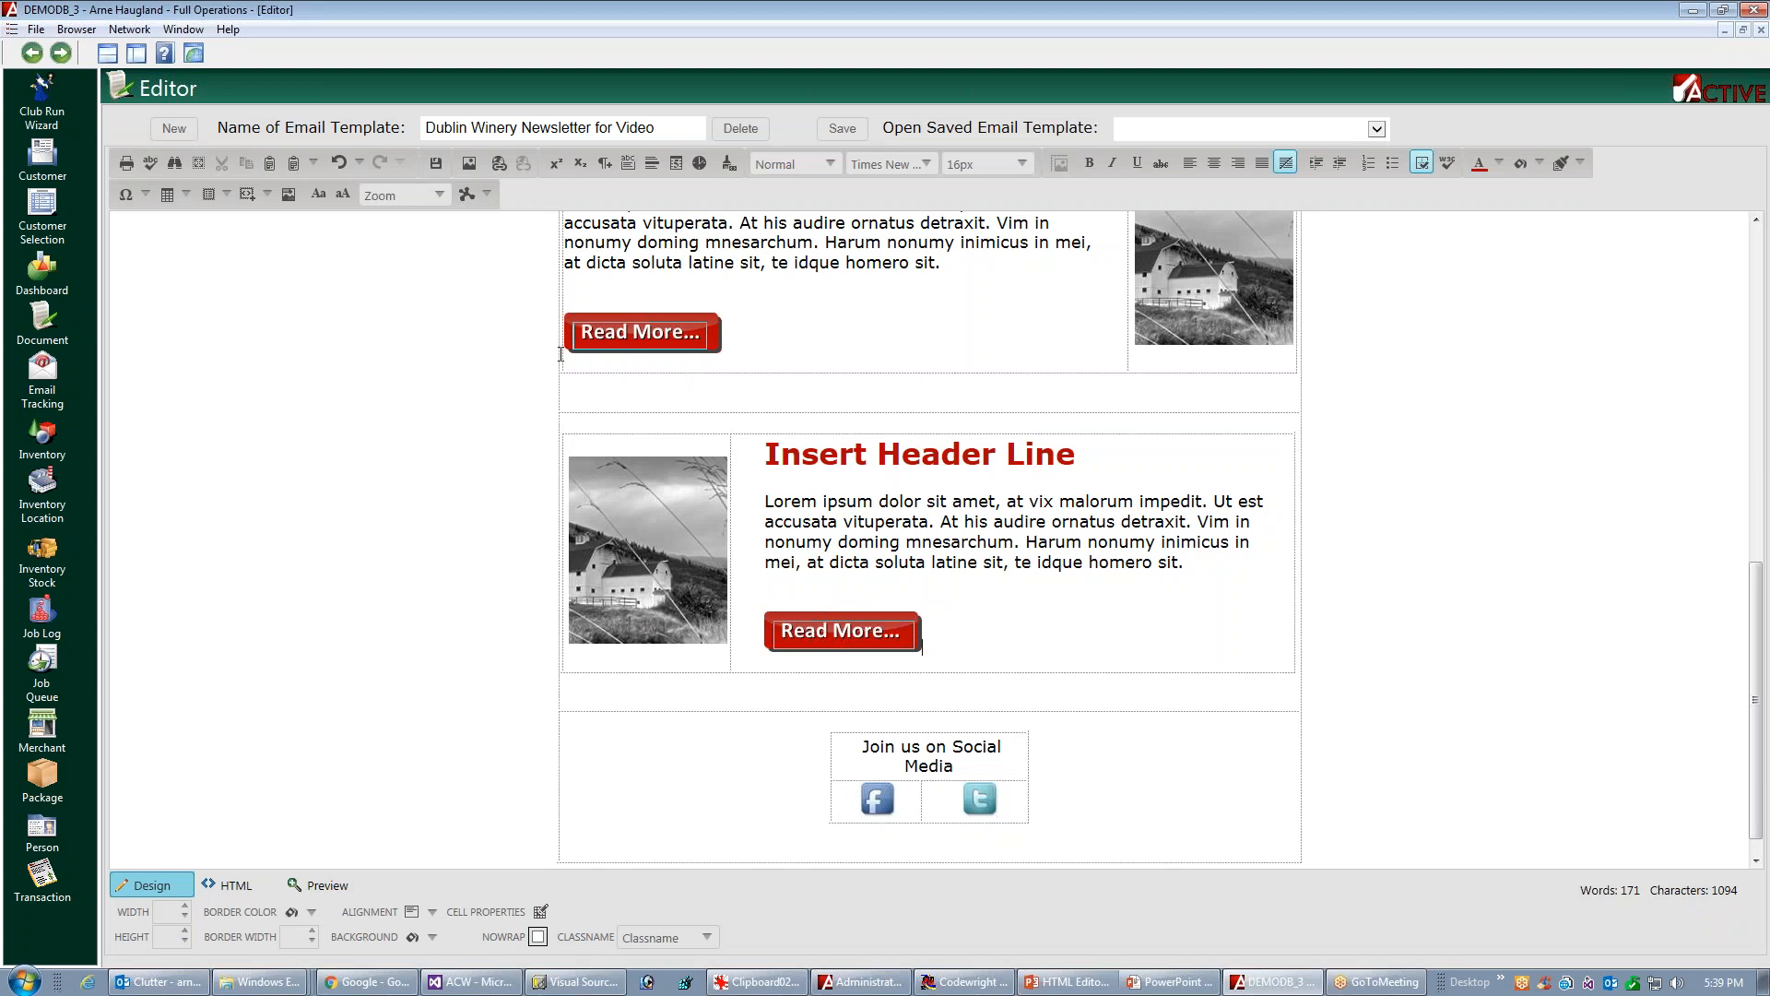
{"action": "left_click", "coordinate": [321, 886]}
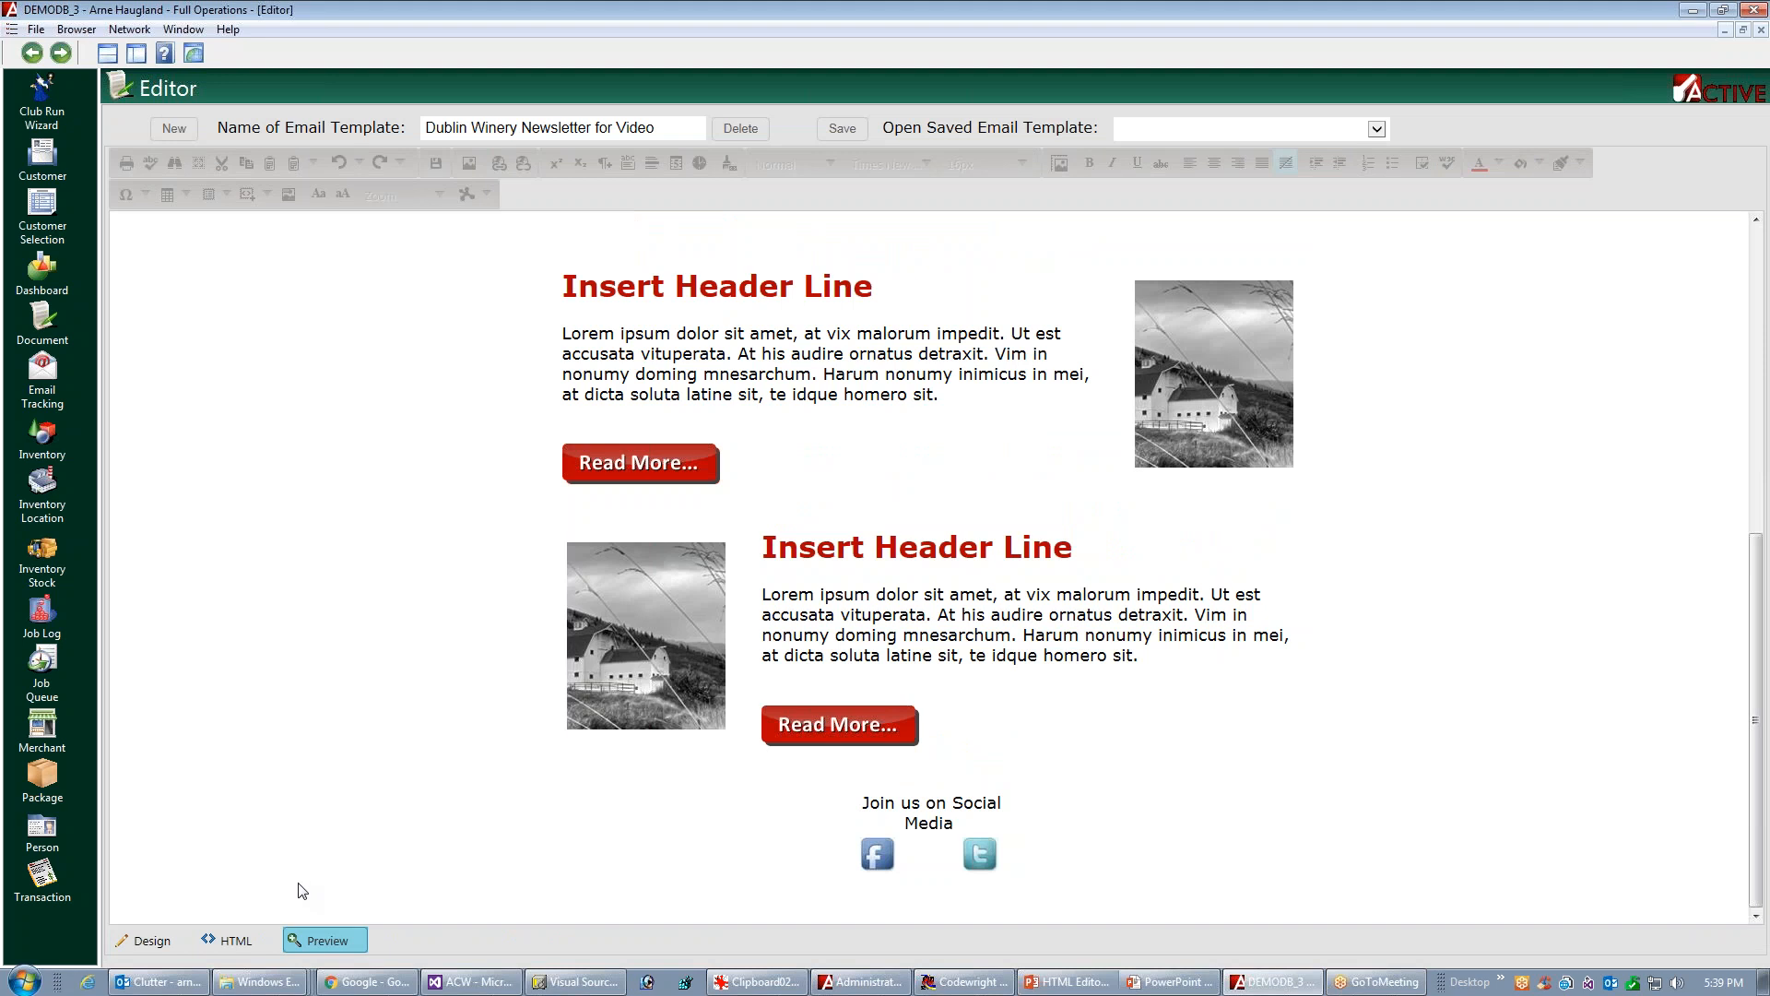
{"action": "left_click", "coordinate": [140, 942]}
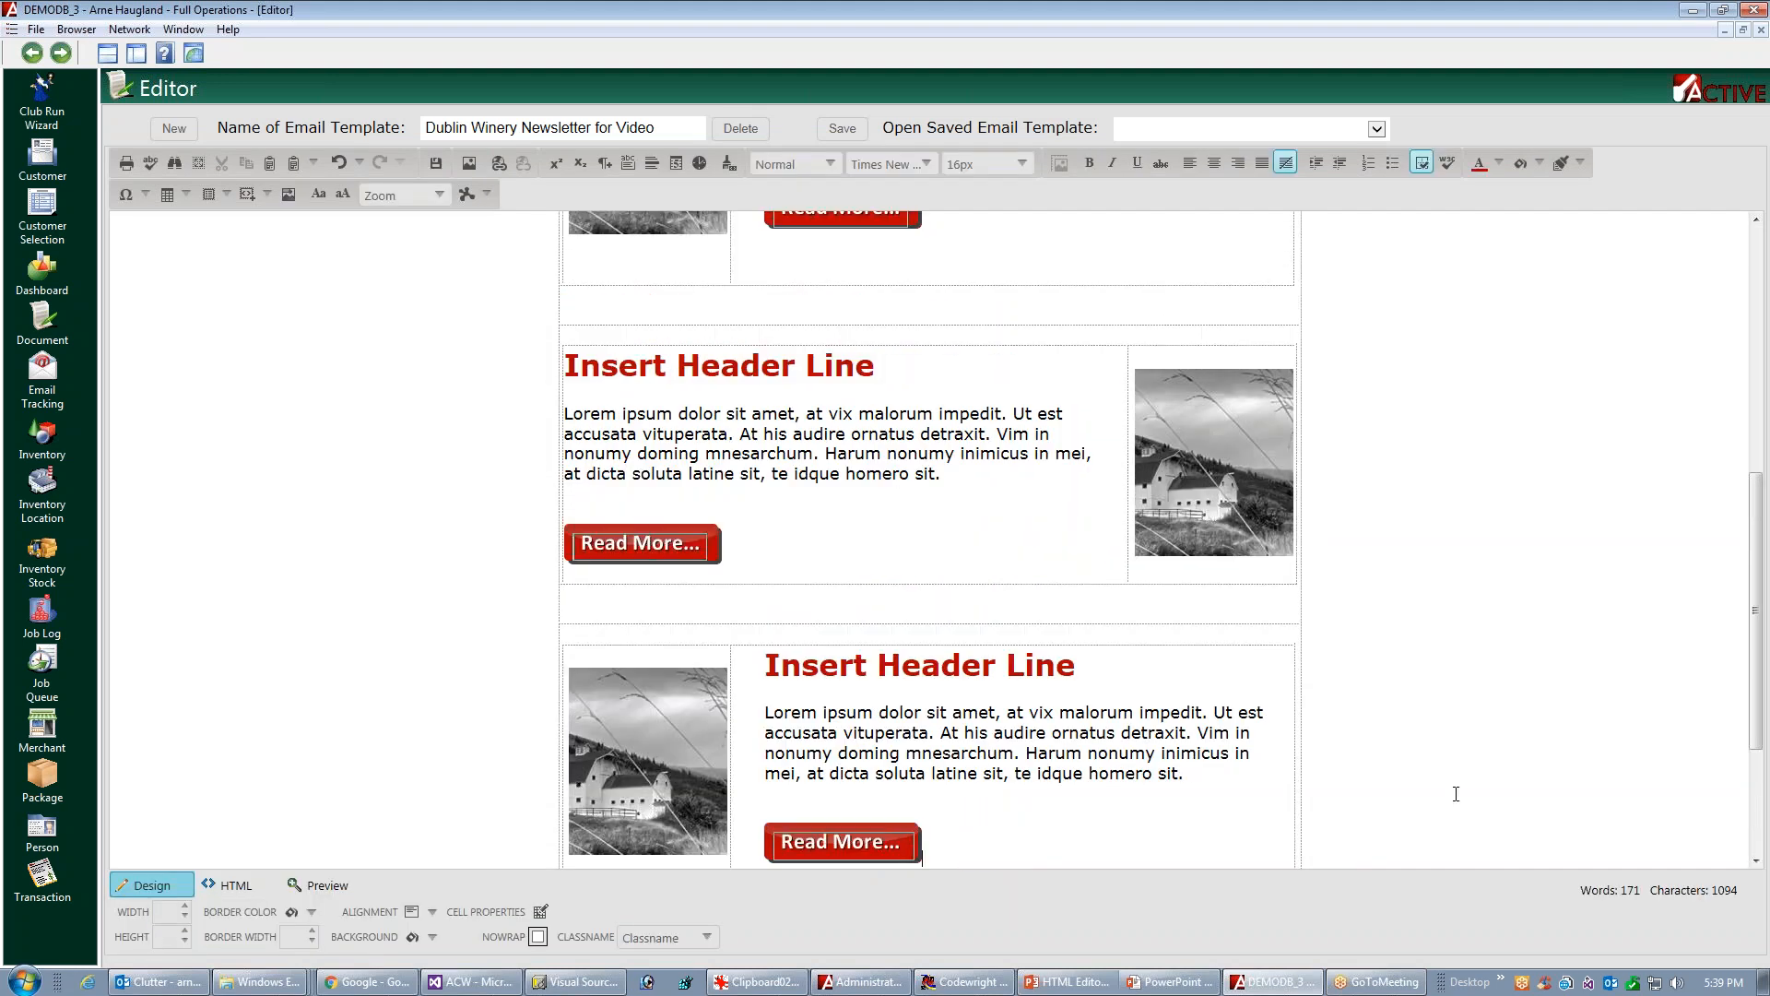
{"action": "scroll", "coordinate": [1749, 557], "scroll_direction": "down", "scroll_amount": 3}
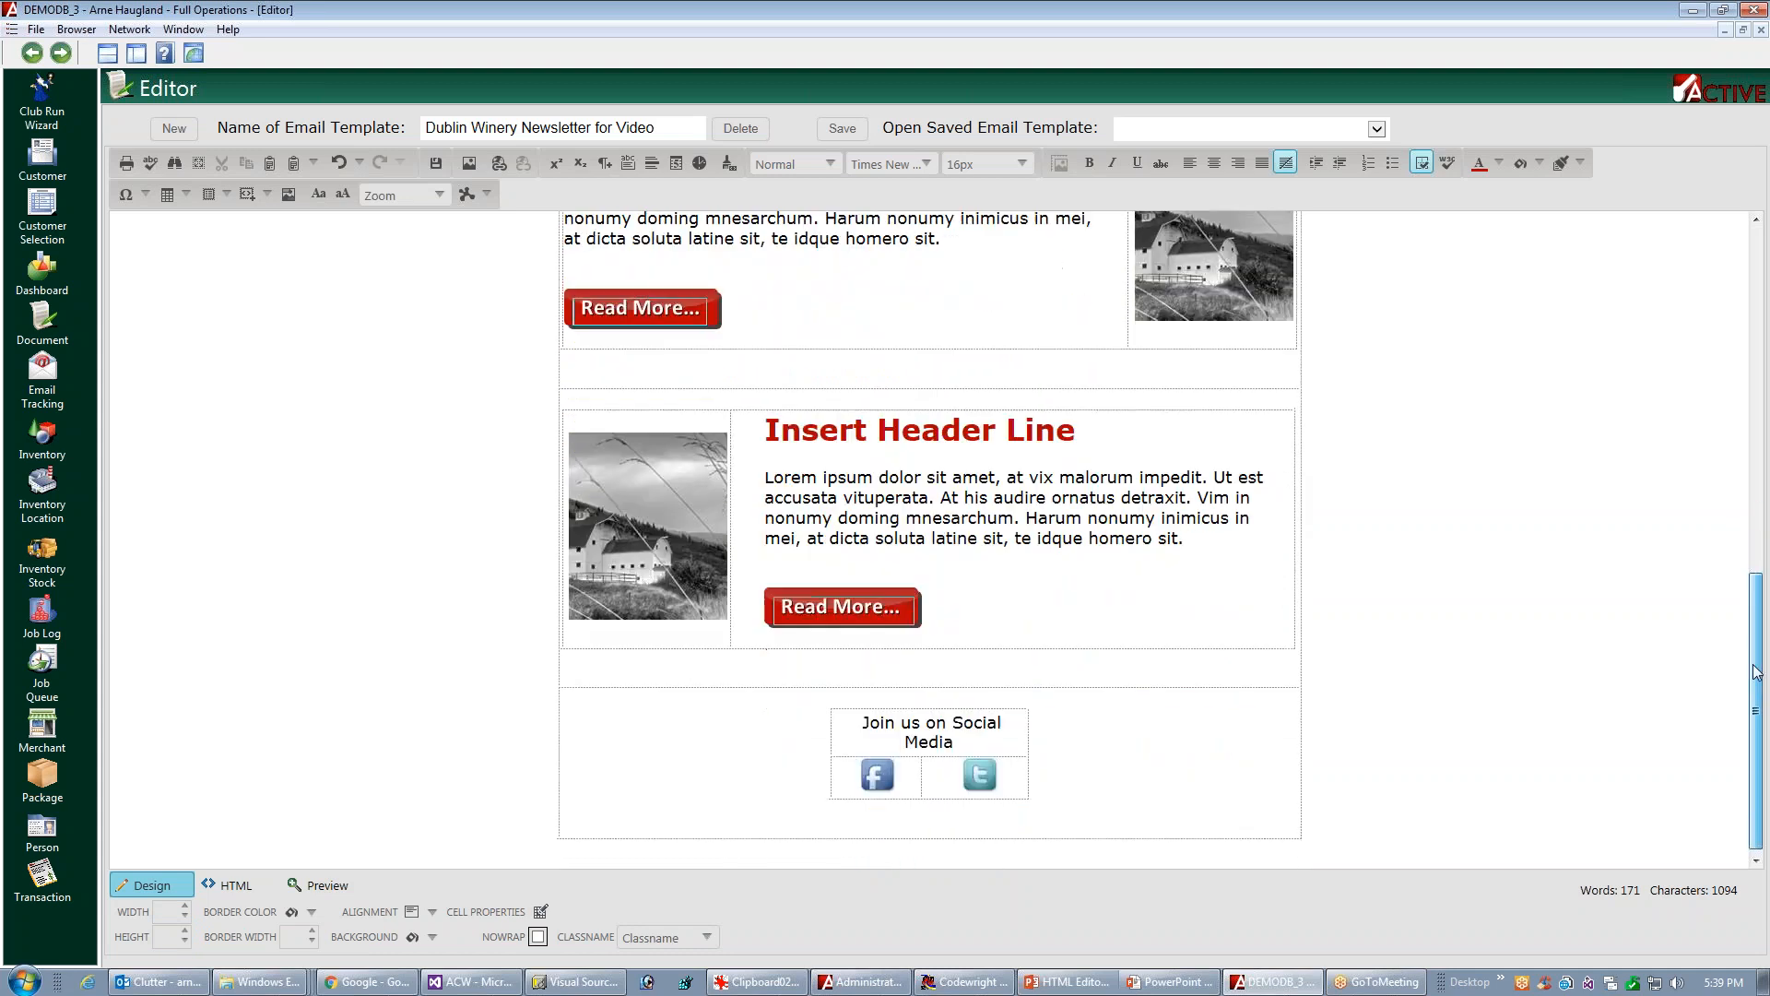
{"action": "left_click", "coordinate": [876, 769]}
{"action": "right_click", "coordinate": [879, 770]}
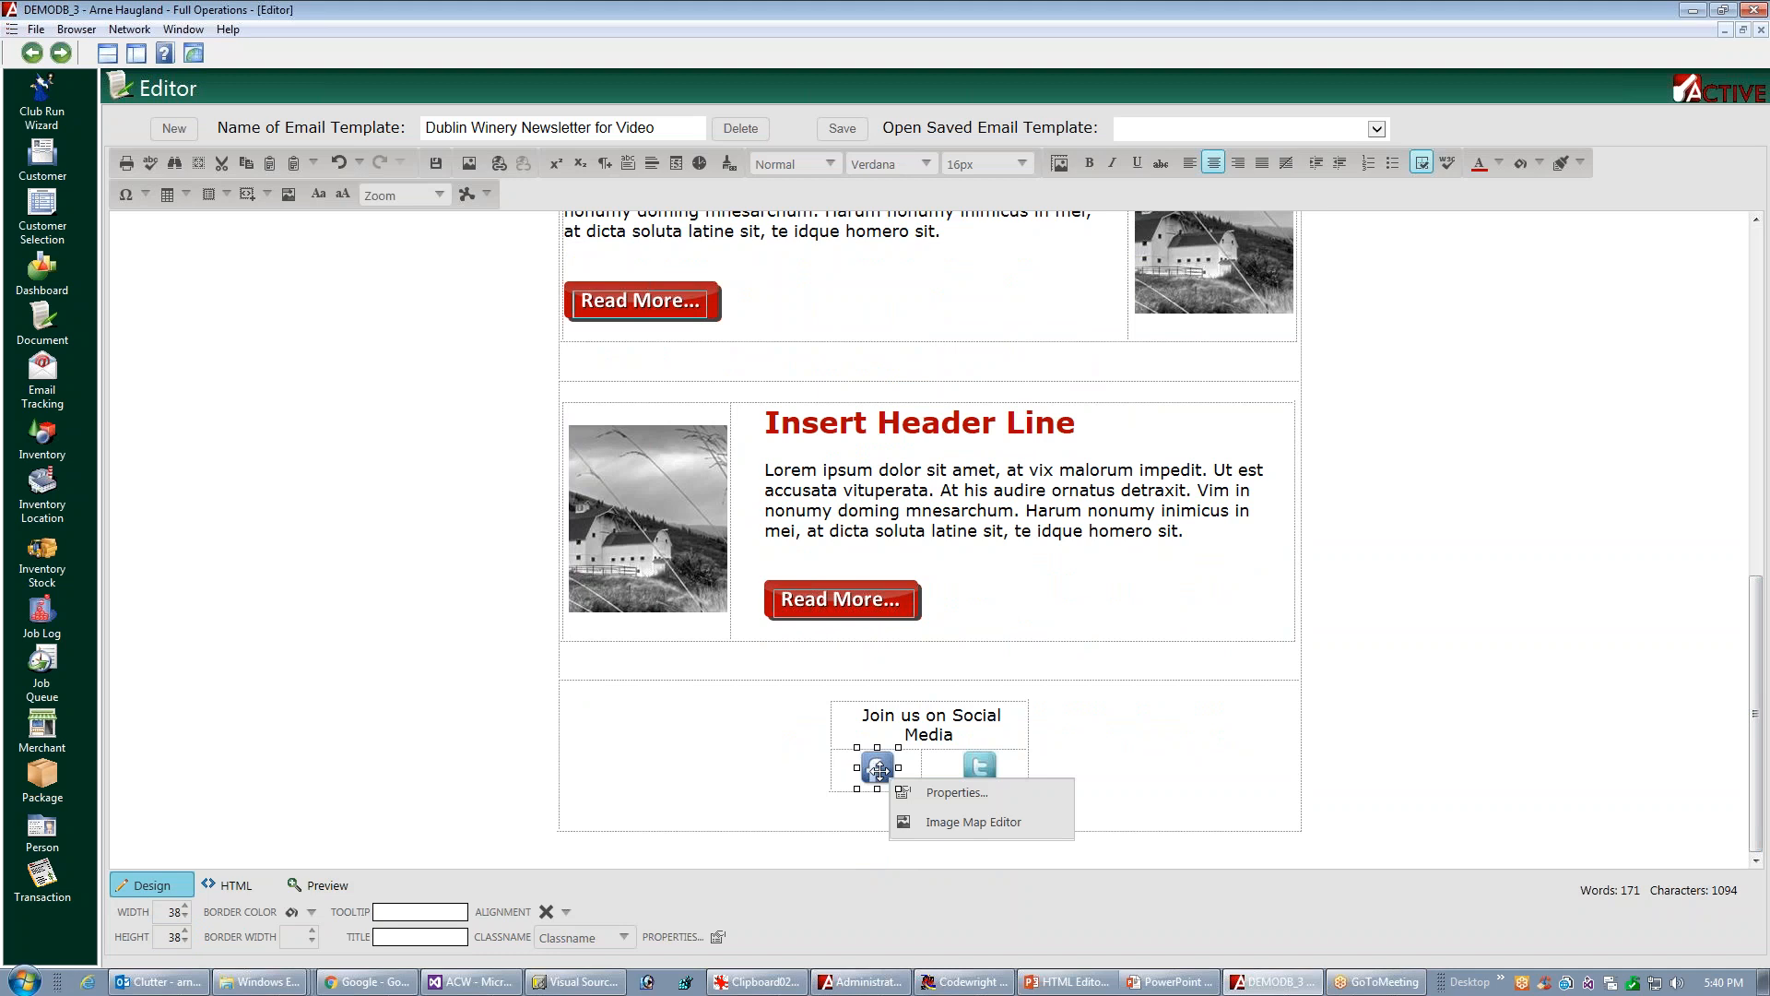
{"action": "left_click", "coordinate": [943, 822]}
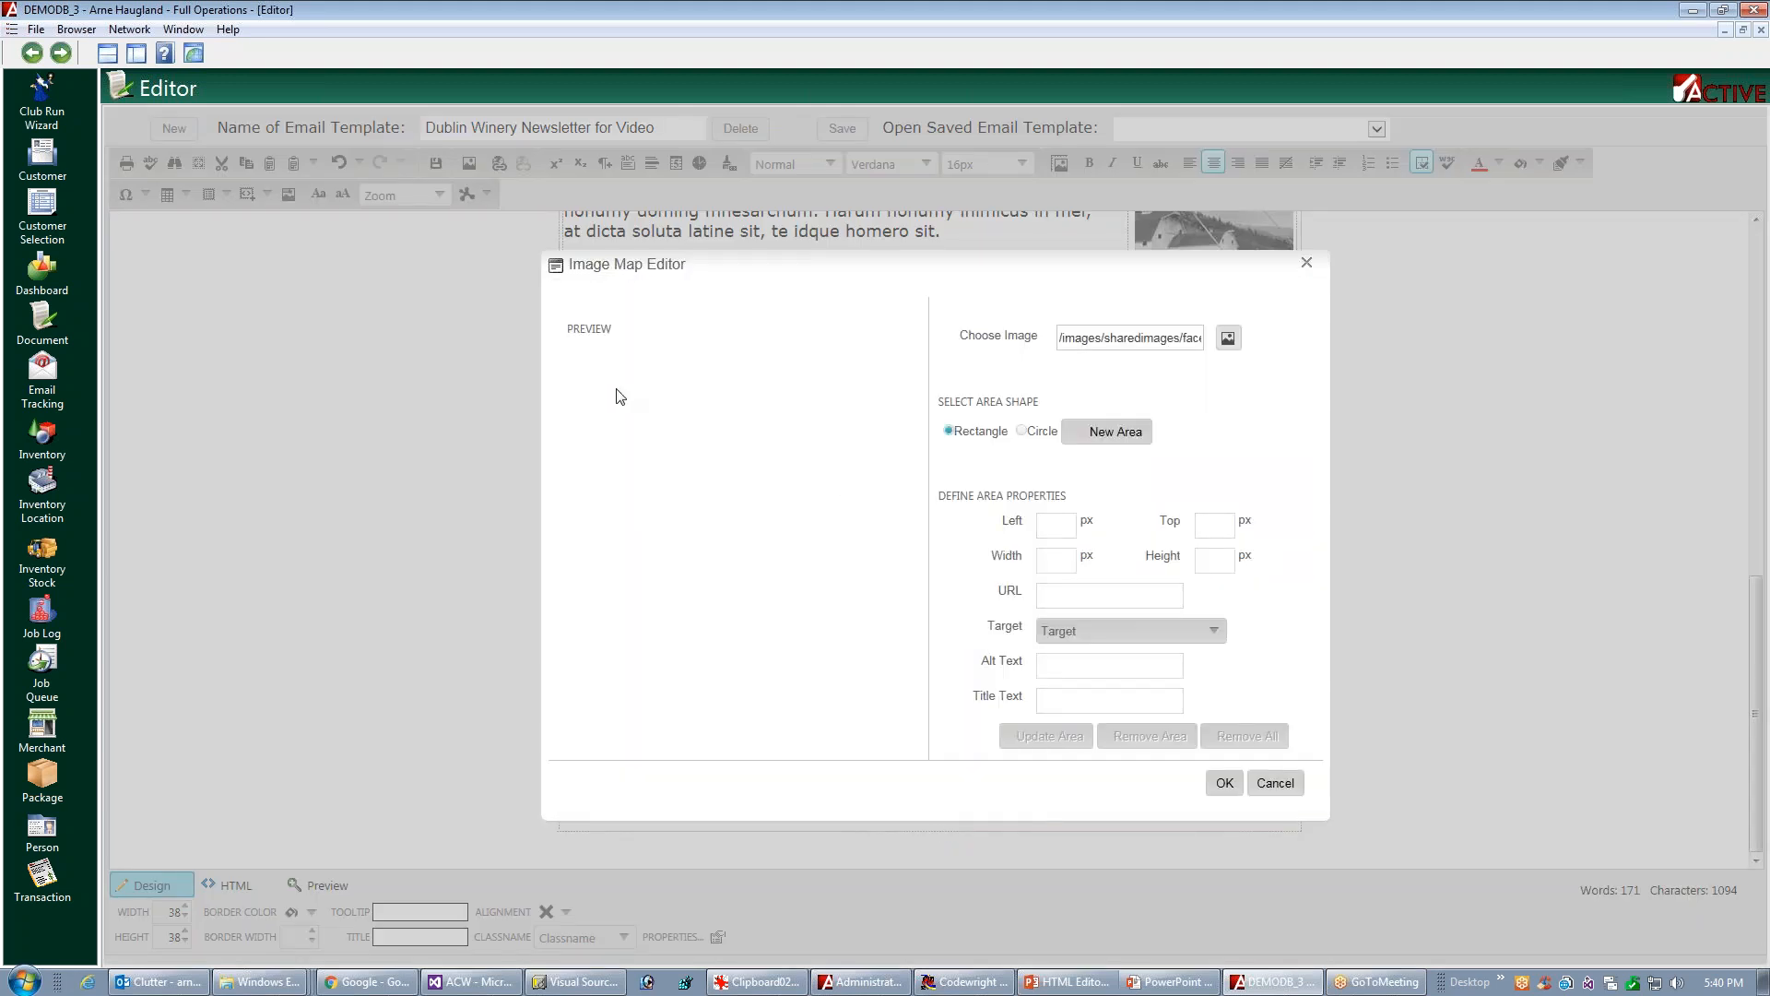
{"action": "left_click", "coordinate": [1120, 448]}
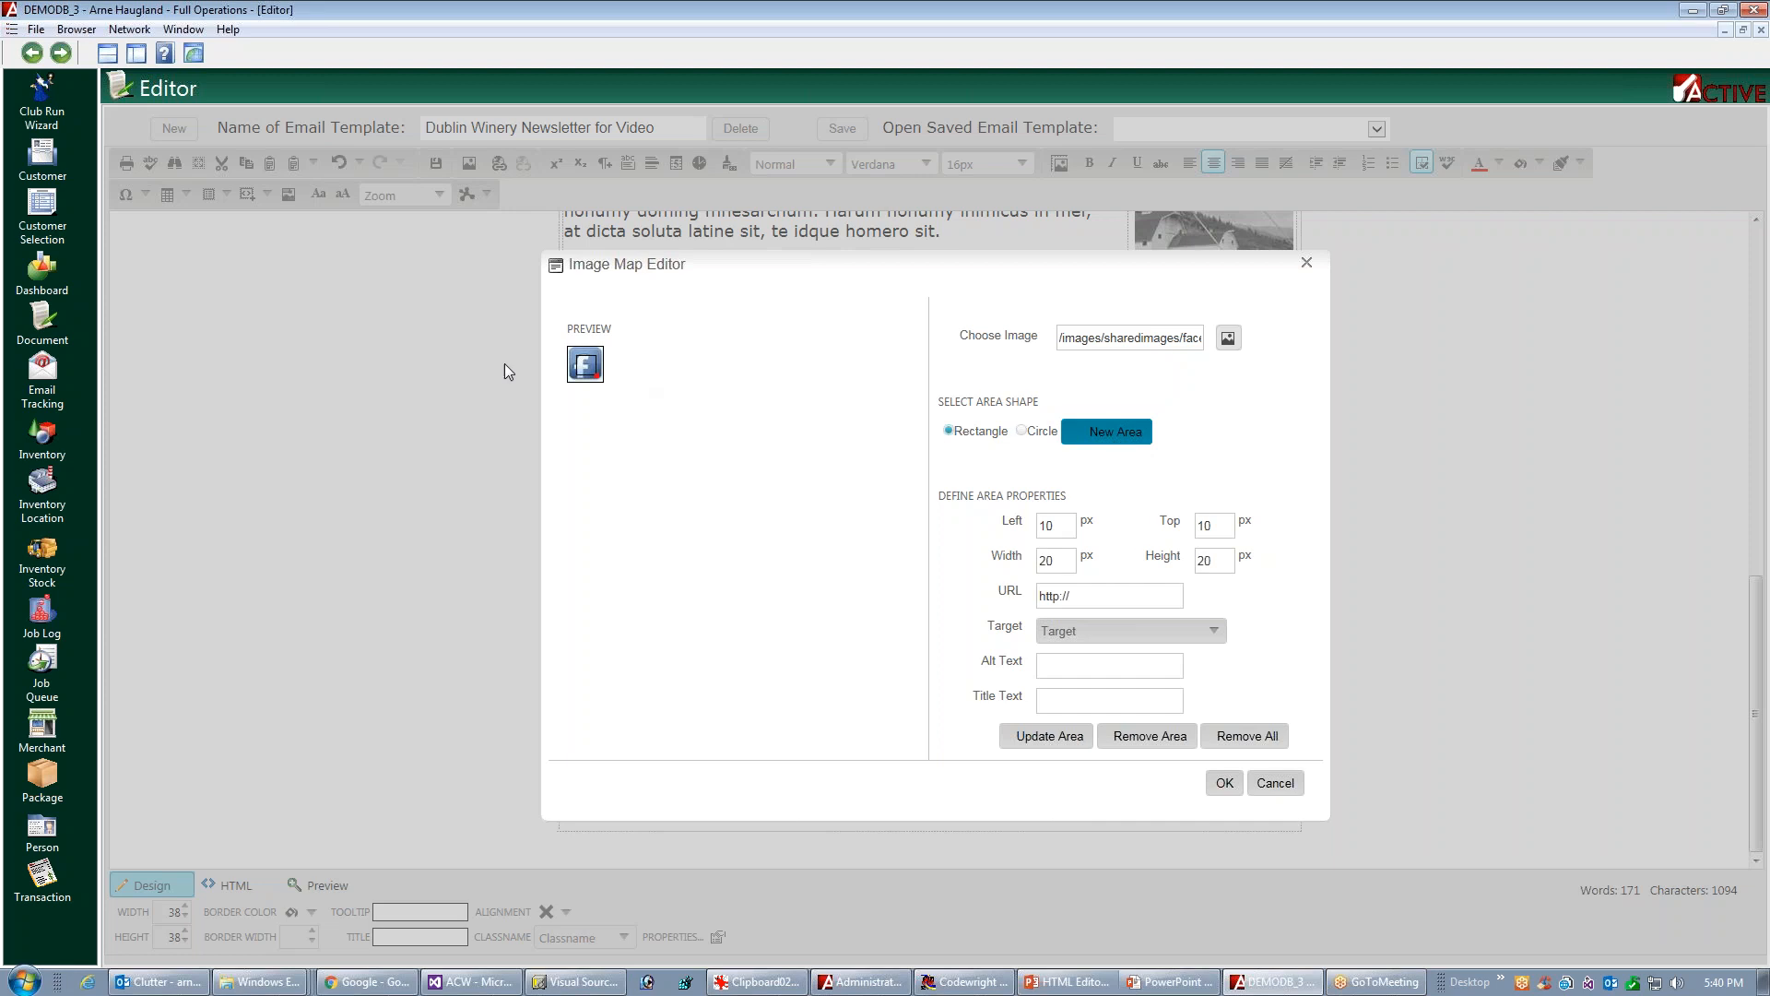
{"action": "left_click", "coordinate": [1122, 600]}
{"action": "type", "text": "abc.com"}
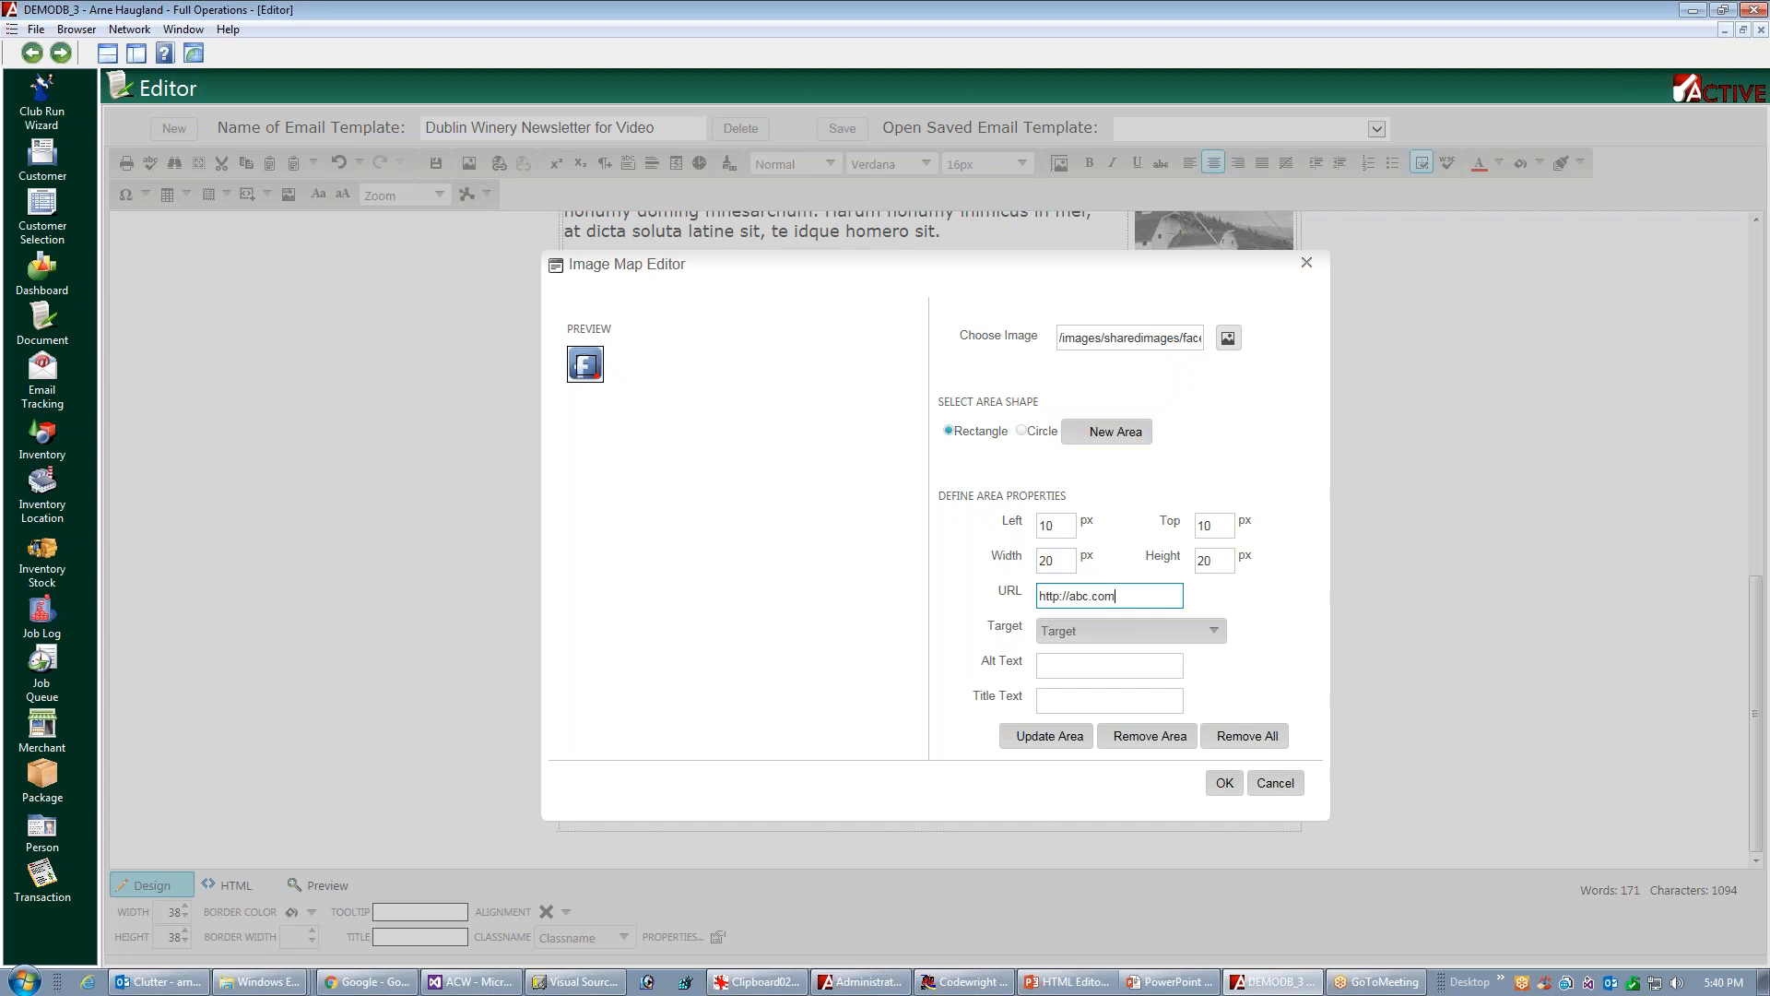
{"action": "left_click", "coordinate": [1227, 785]}
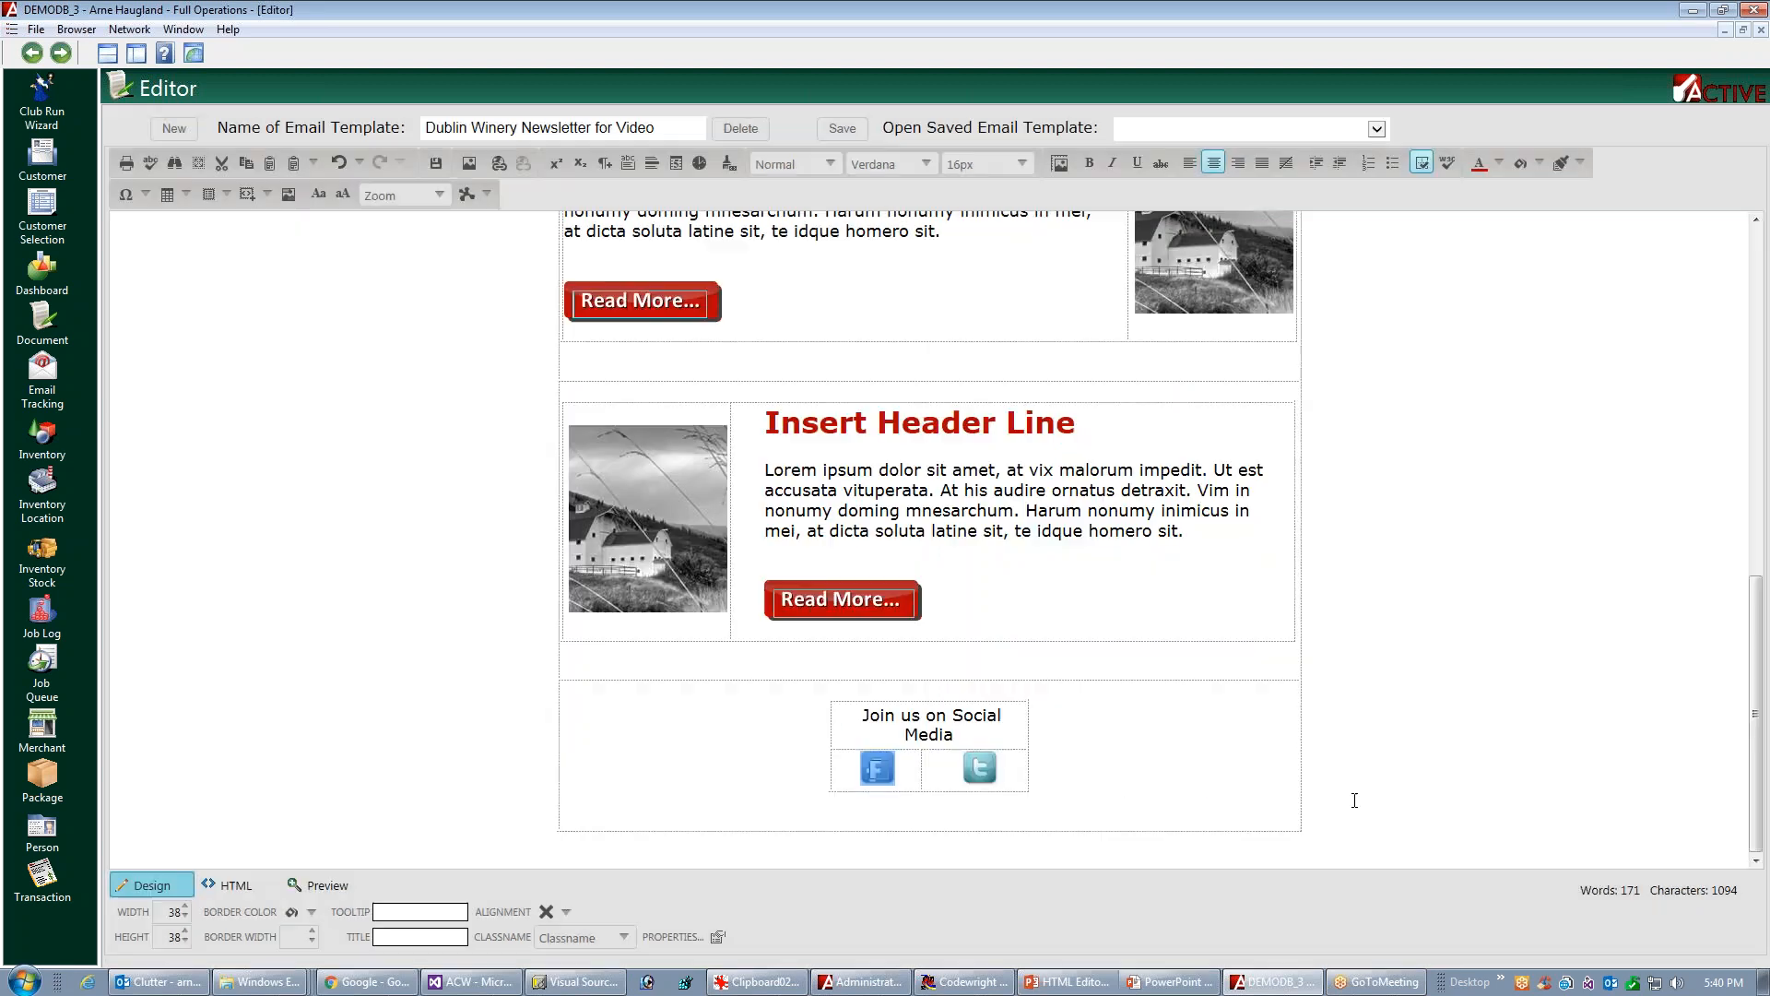
{"action": "right_click", "coordinate": [995, 773]}
{"action": "left_click", "coordinate": [1064, 816]}
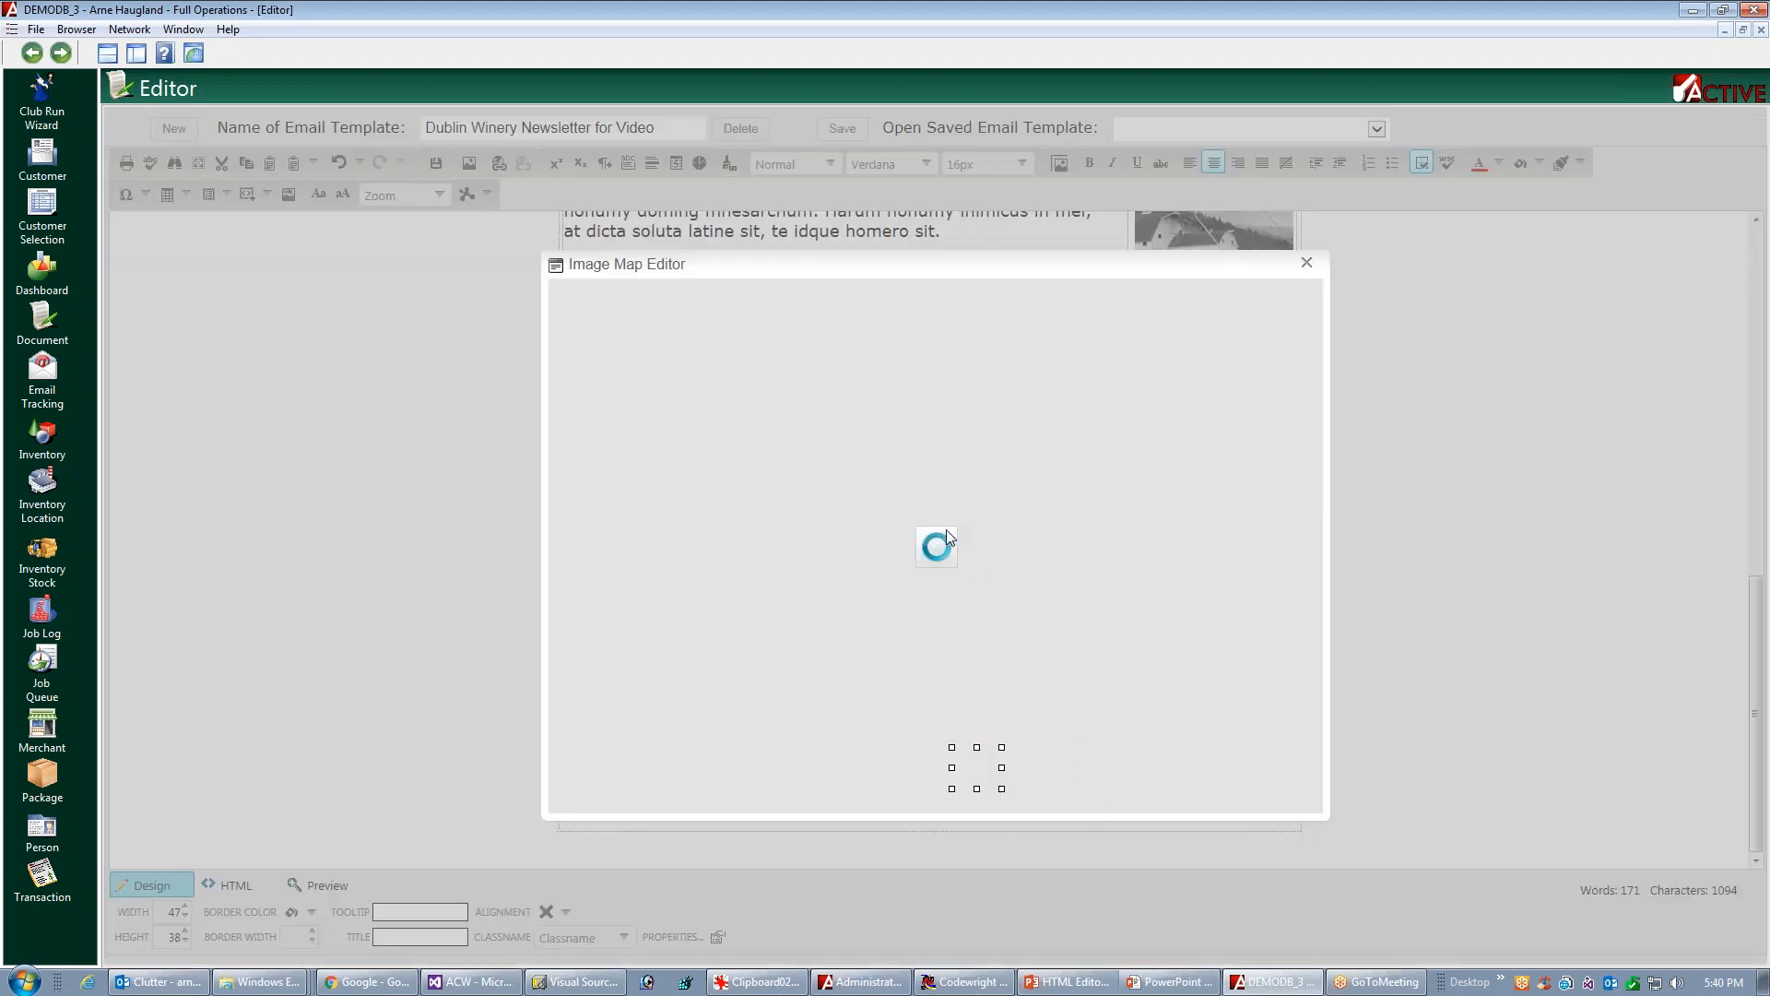
{"action": "left_click", "coordinate": [1123, 439]}
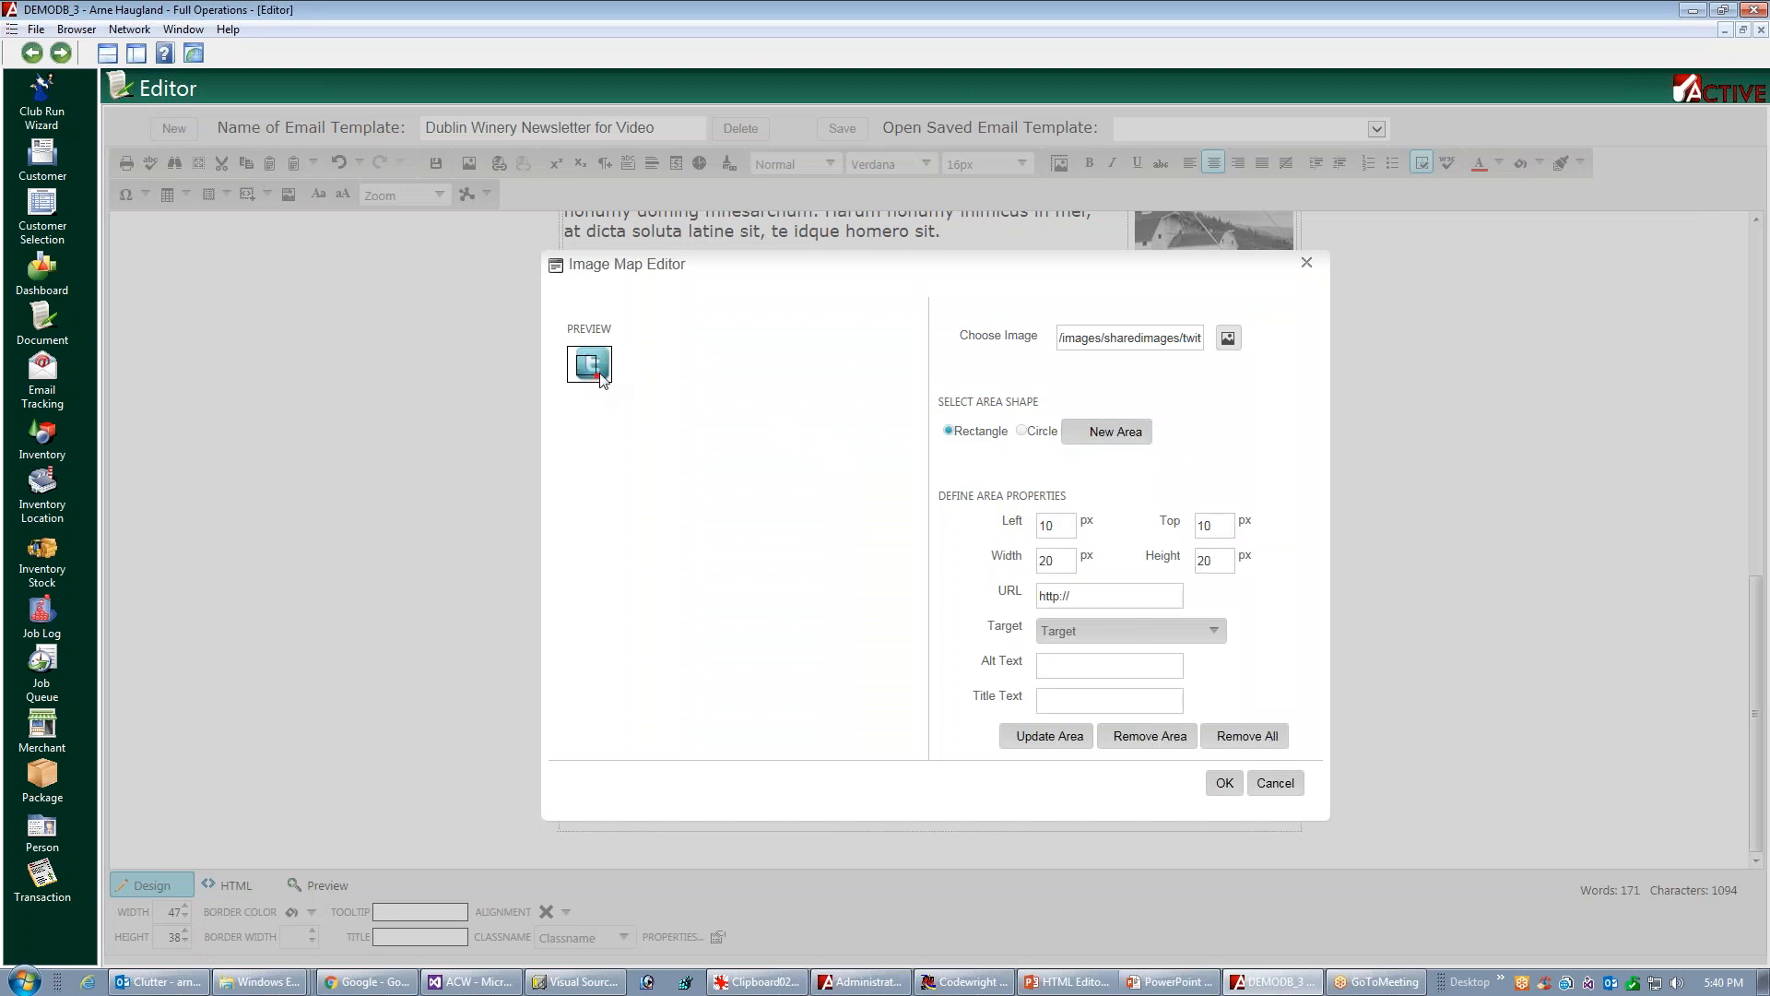
{"action": "left_click_drag", "start_coordinate": [596, 373], "coordinate": [605, 374]}
{"action": "left_click_drag", "start_coordinate": [610, 378], "coordinate": [609, 381]}
{"action": "left_click", "coordinate": [1094, 595]}
{"action": "type", "text": "http://abc.com"}
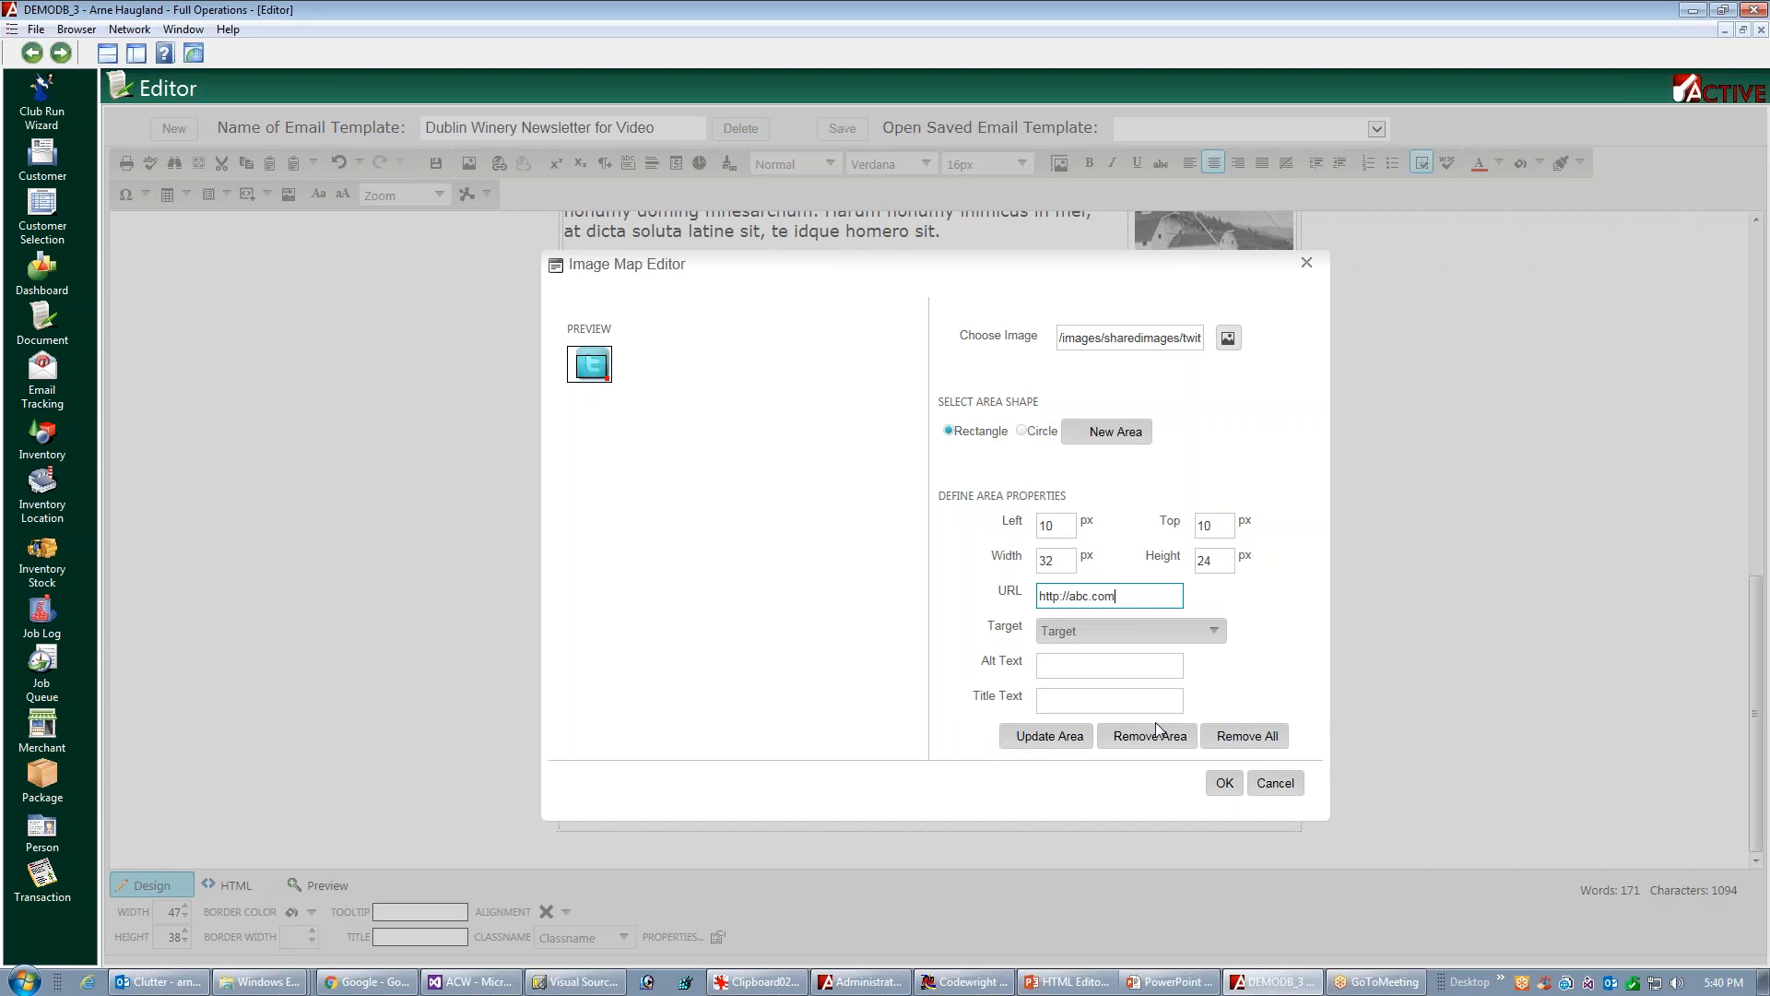
{"action": "left_click", "coordinate": [1224, 783]}
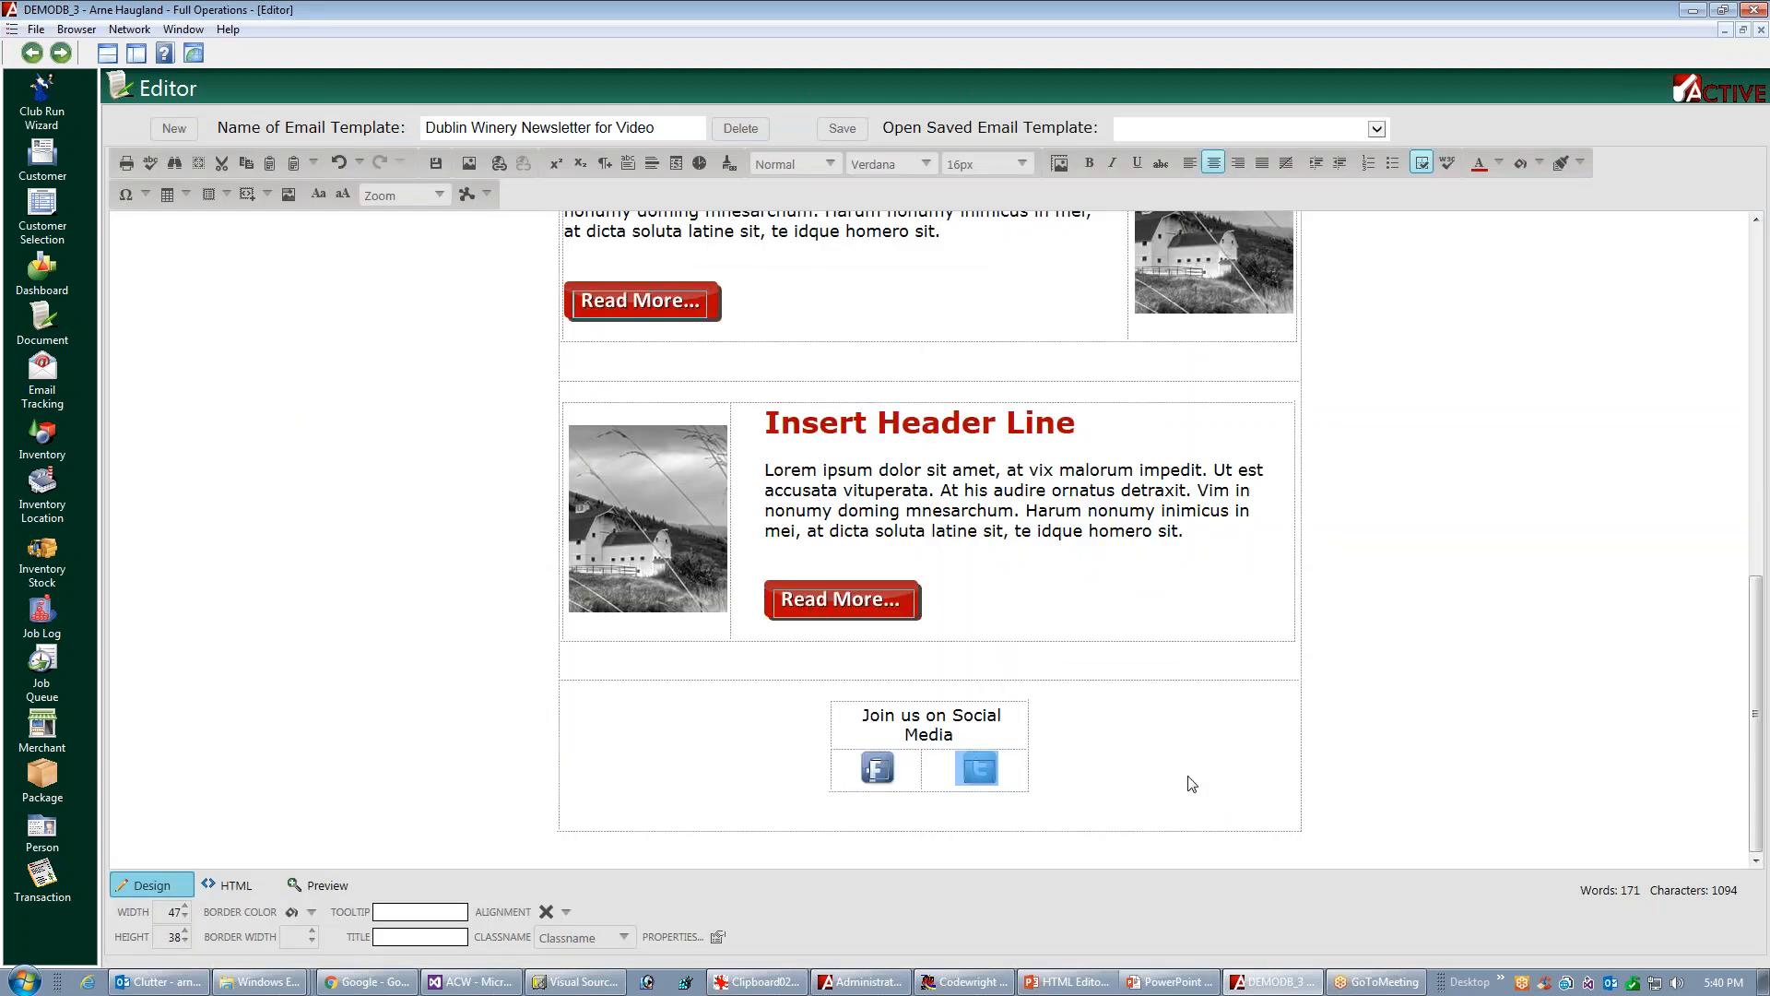
Save the email template and look over the newsletter's header and articles
{"action": "left_click", "coordinate": [1192, 784]}
{"action": "left_click_drag", "start_coordinate": [1761, 616], "coordinate": [1768, 216]}
{"action": "left_click", "coordinate": [842, 128]}
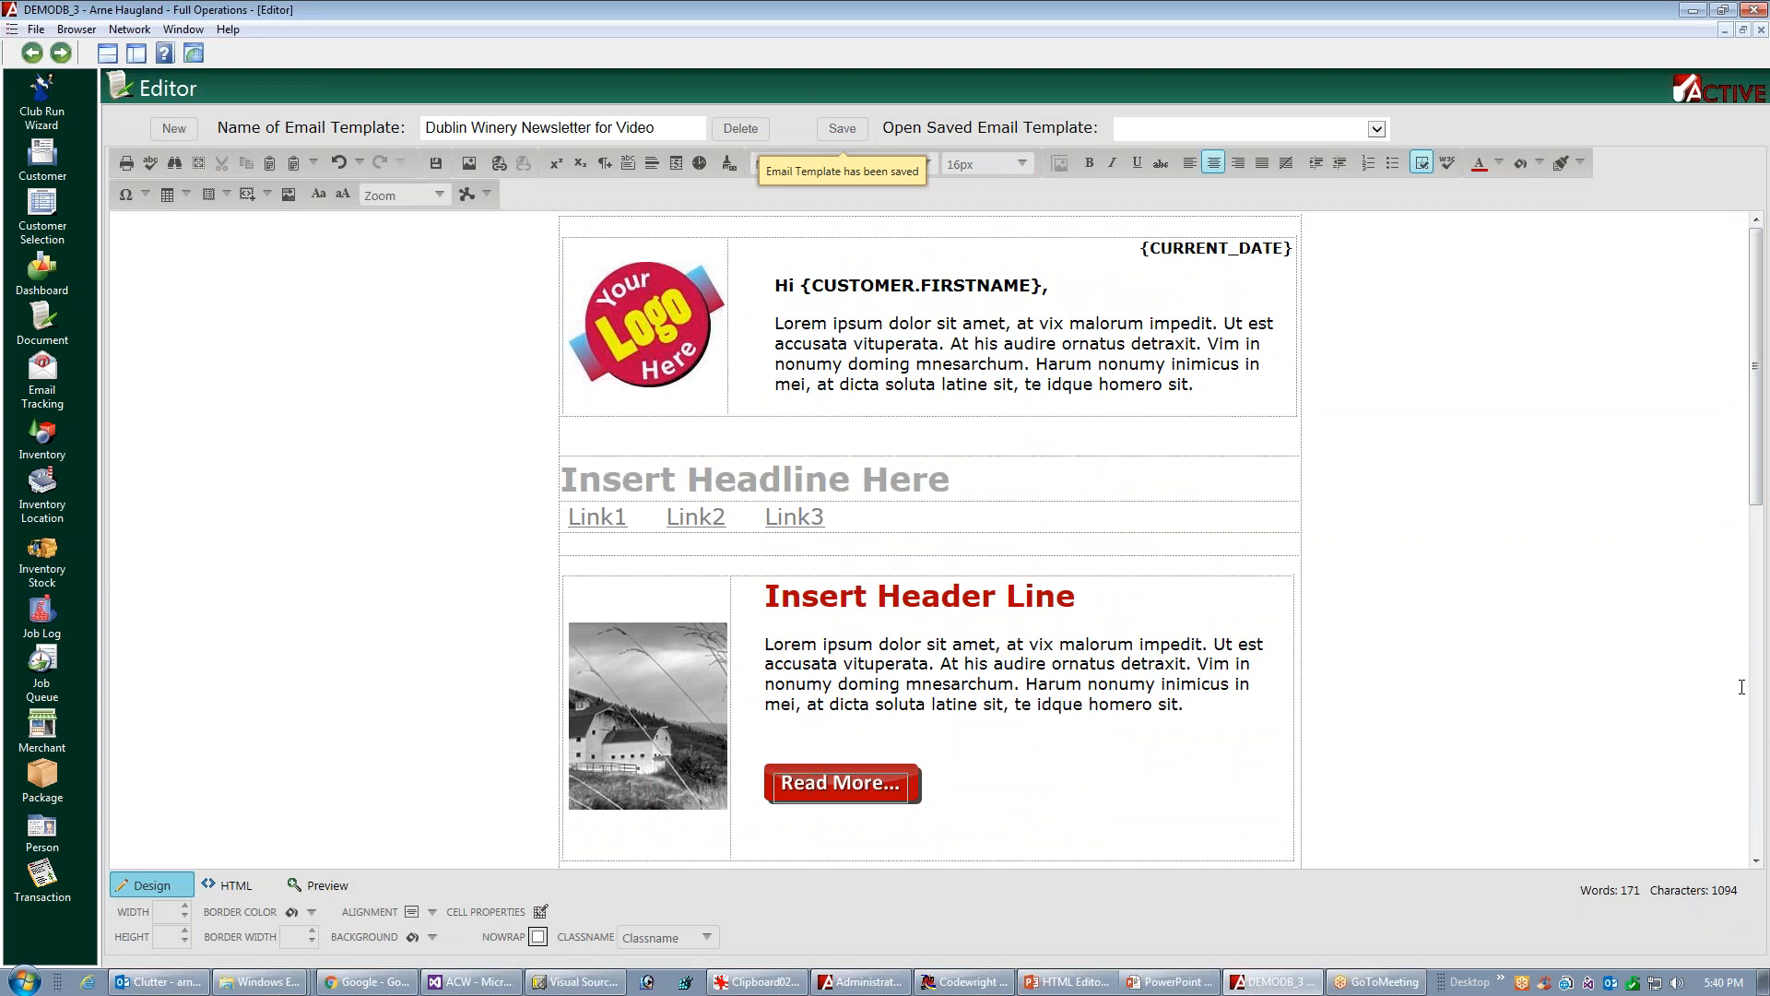
{"action": "scroll", "coordinate": [1732, 444], "scroll_direction": "down", "scroll_amount": 5}
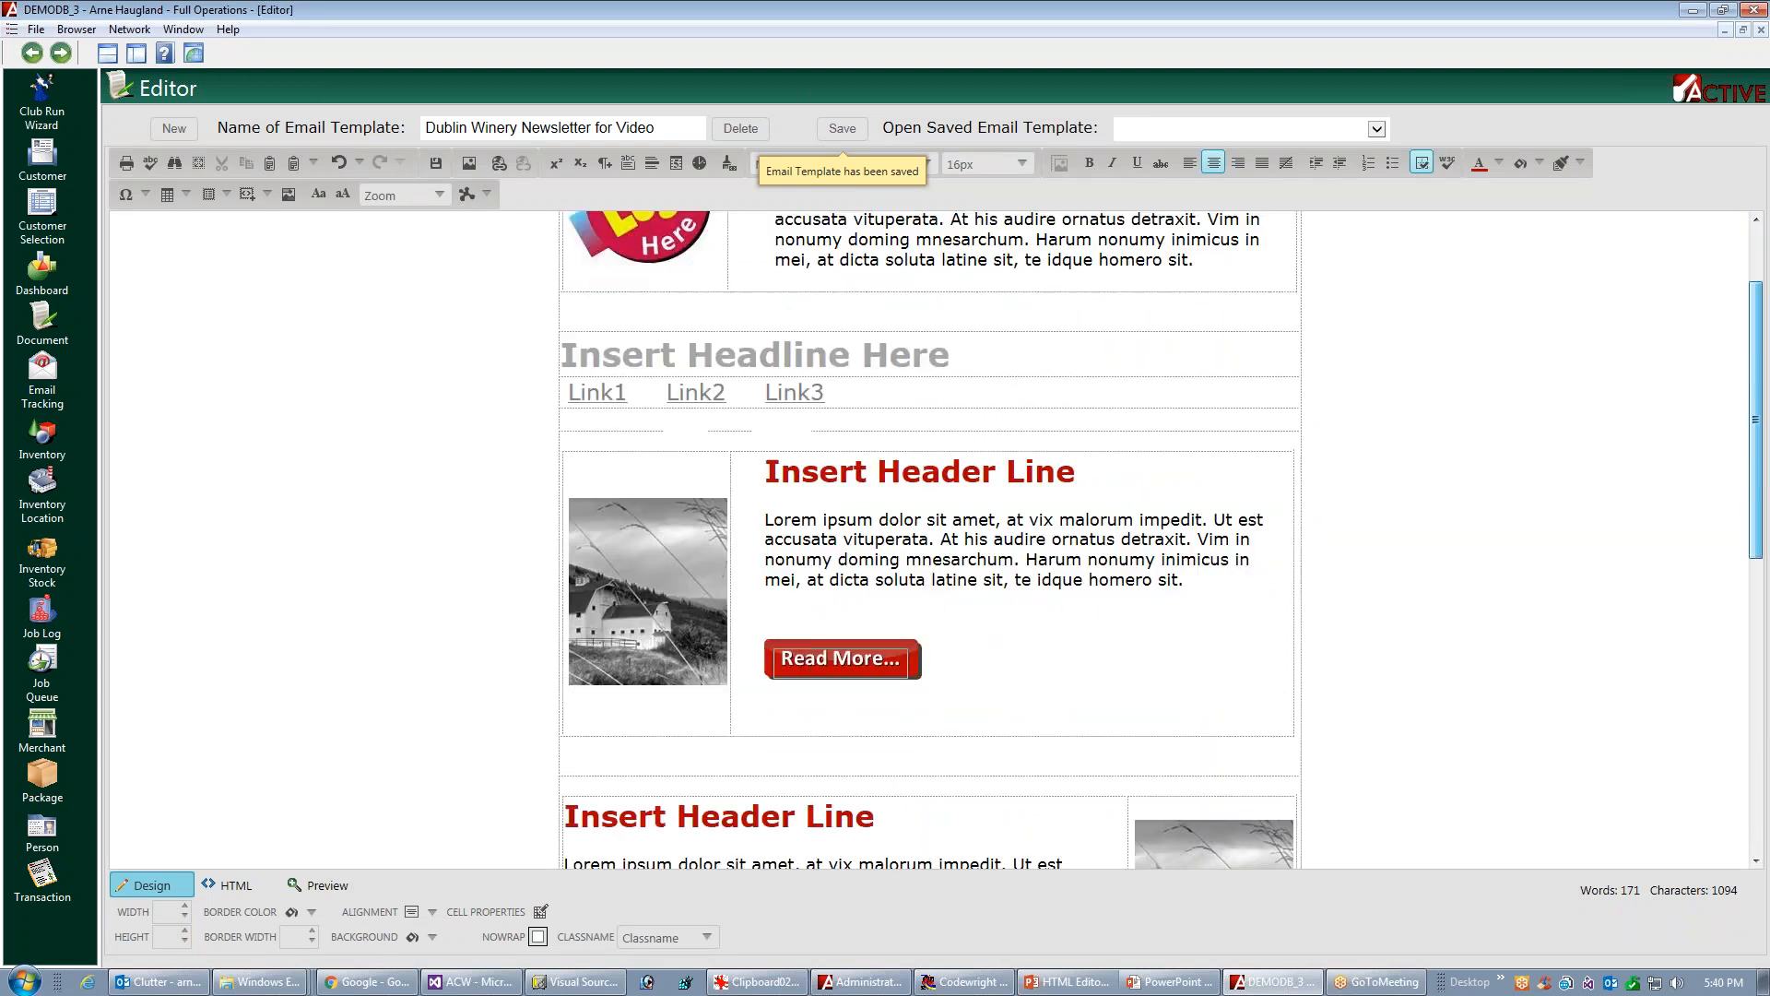
{"action": "scroll", "coordinate": [1726, 631], "scroll_direction": "down", "scroll_amount": 4}
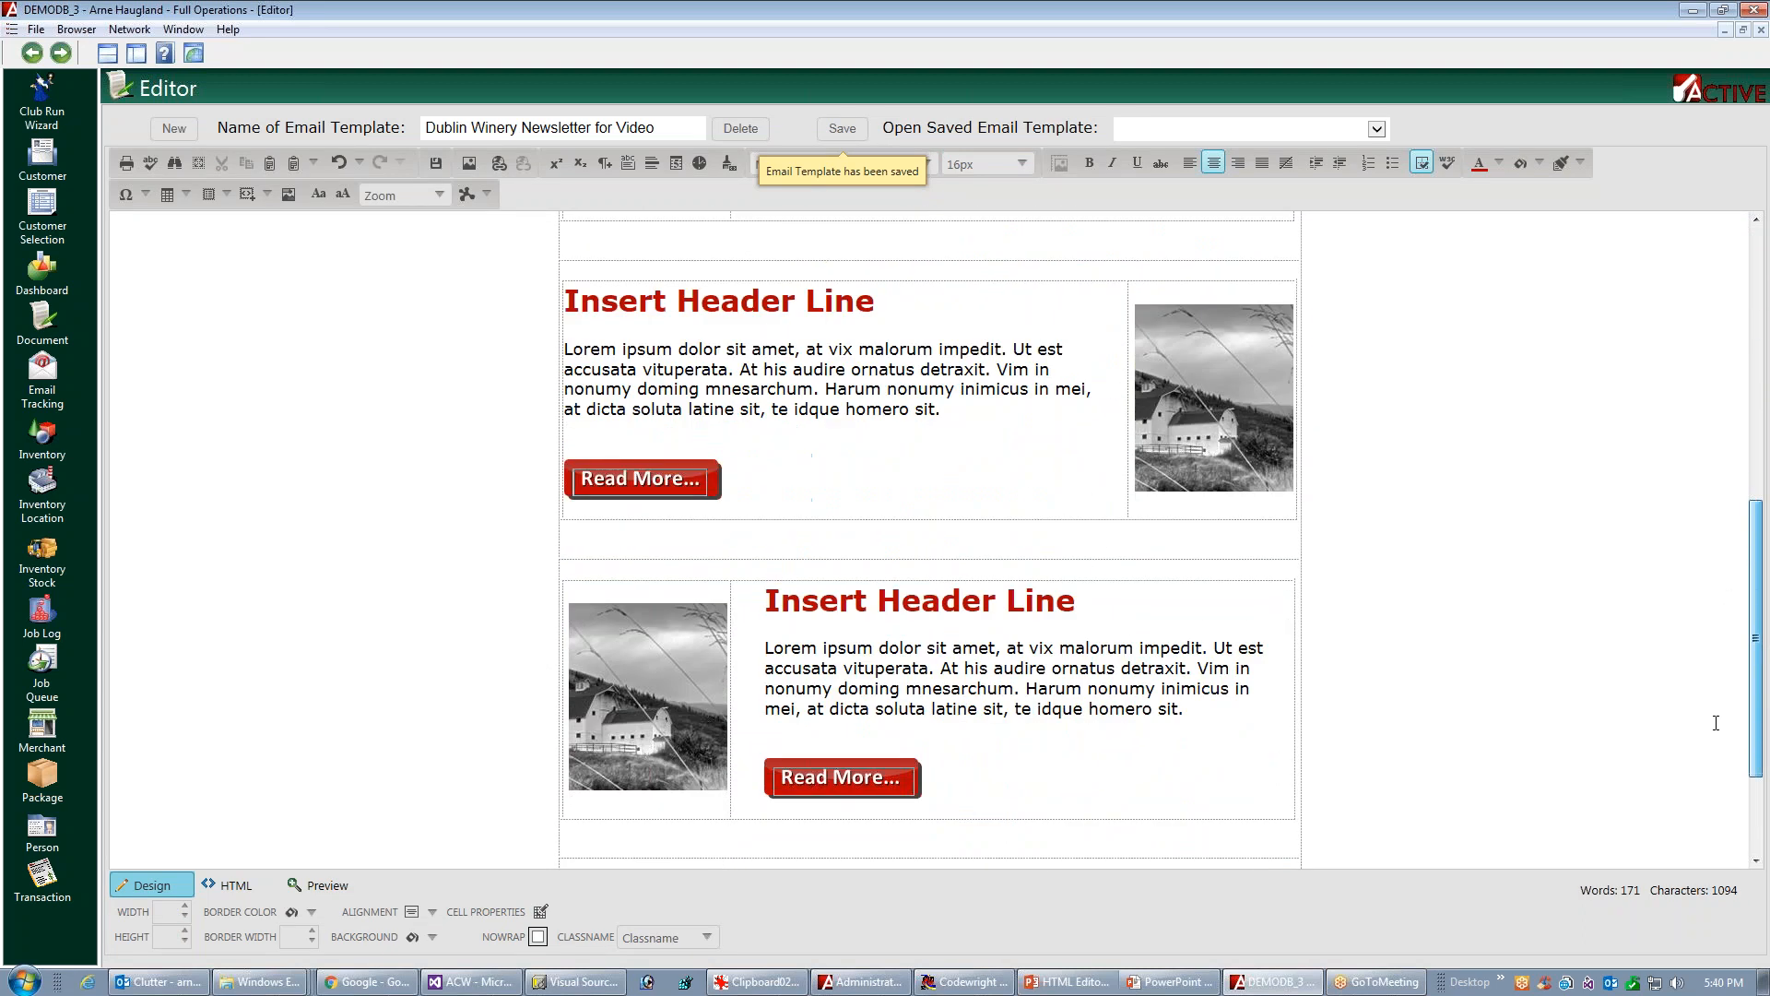
{"action": "scroll", "coordinate": [1717, 780], "scroll_direction": "up", "scroll_amount": 1}
{"action": "scroll", "coordinate": [1735, 764], "scroll_direction": "up", "scroll_amount": 6}
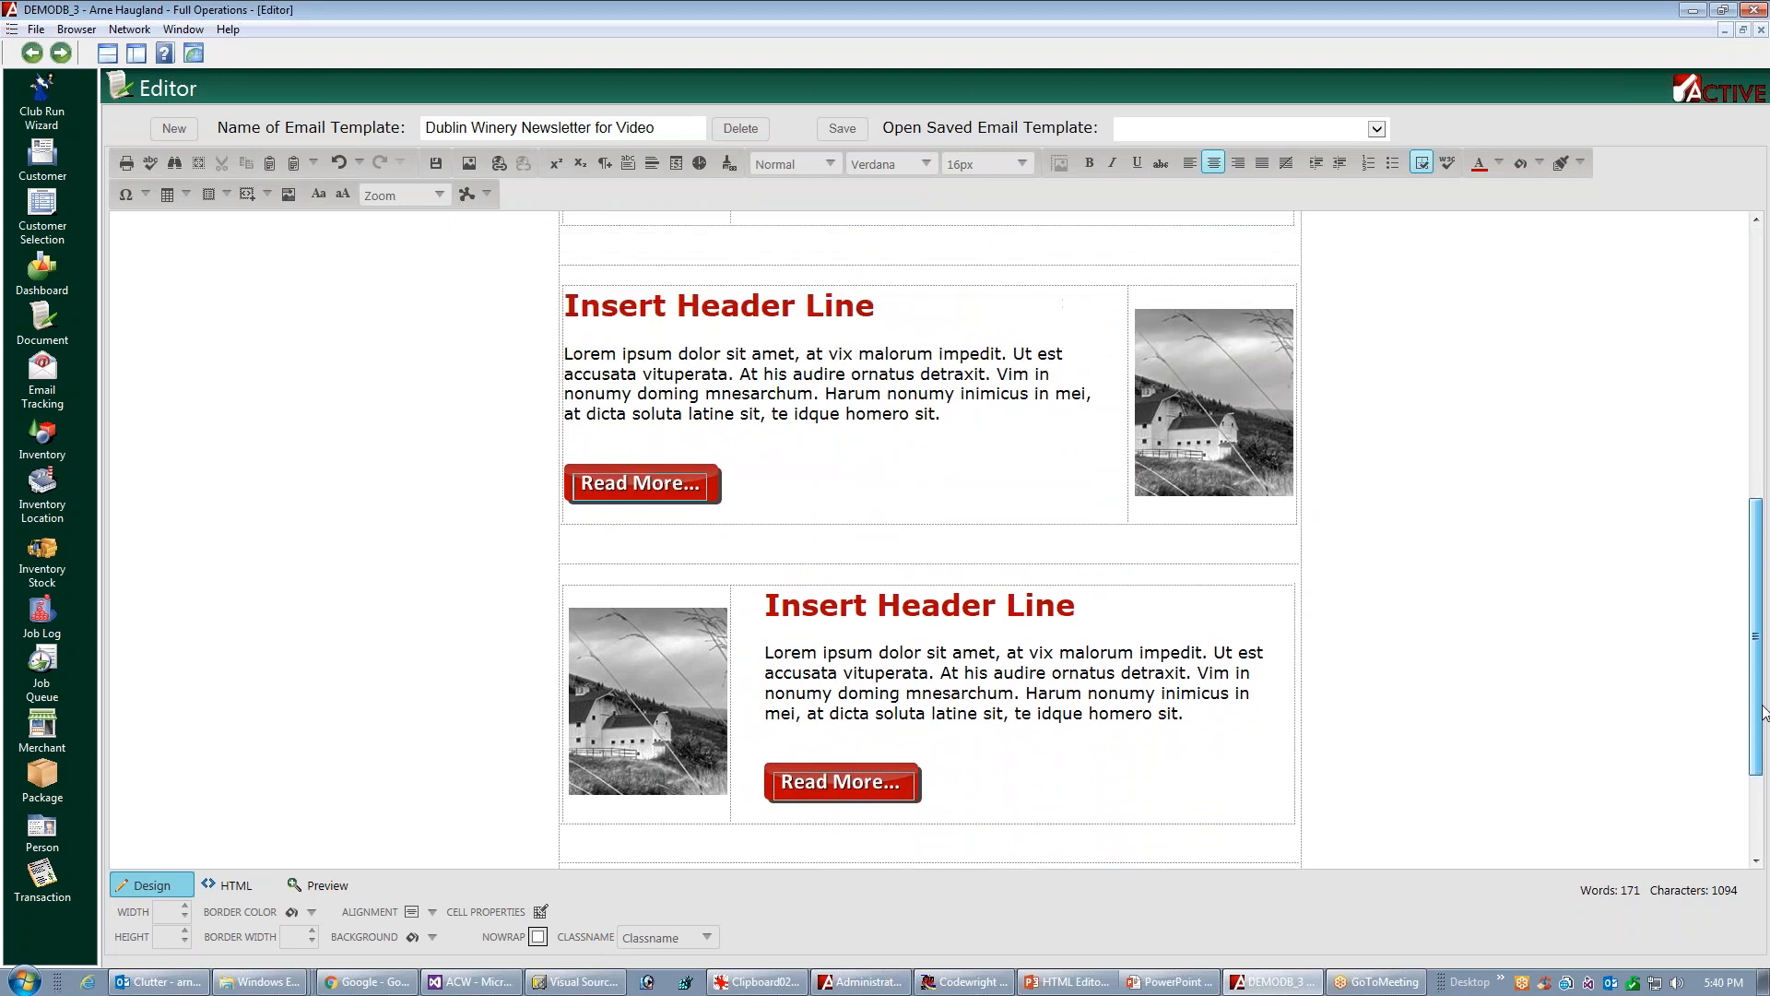
{"action": "left_click_drag", "start_coordinate": [1767, 636], "coordinate": [1767, 424]}
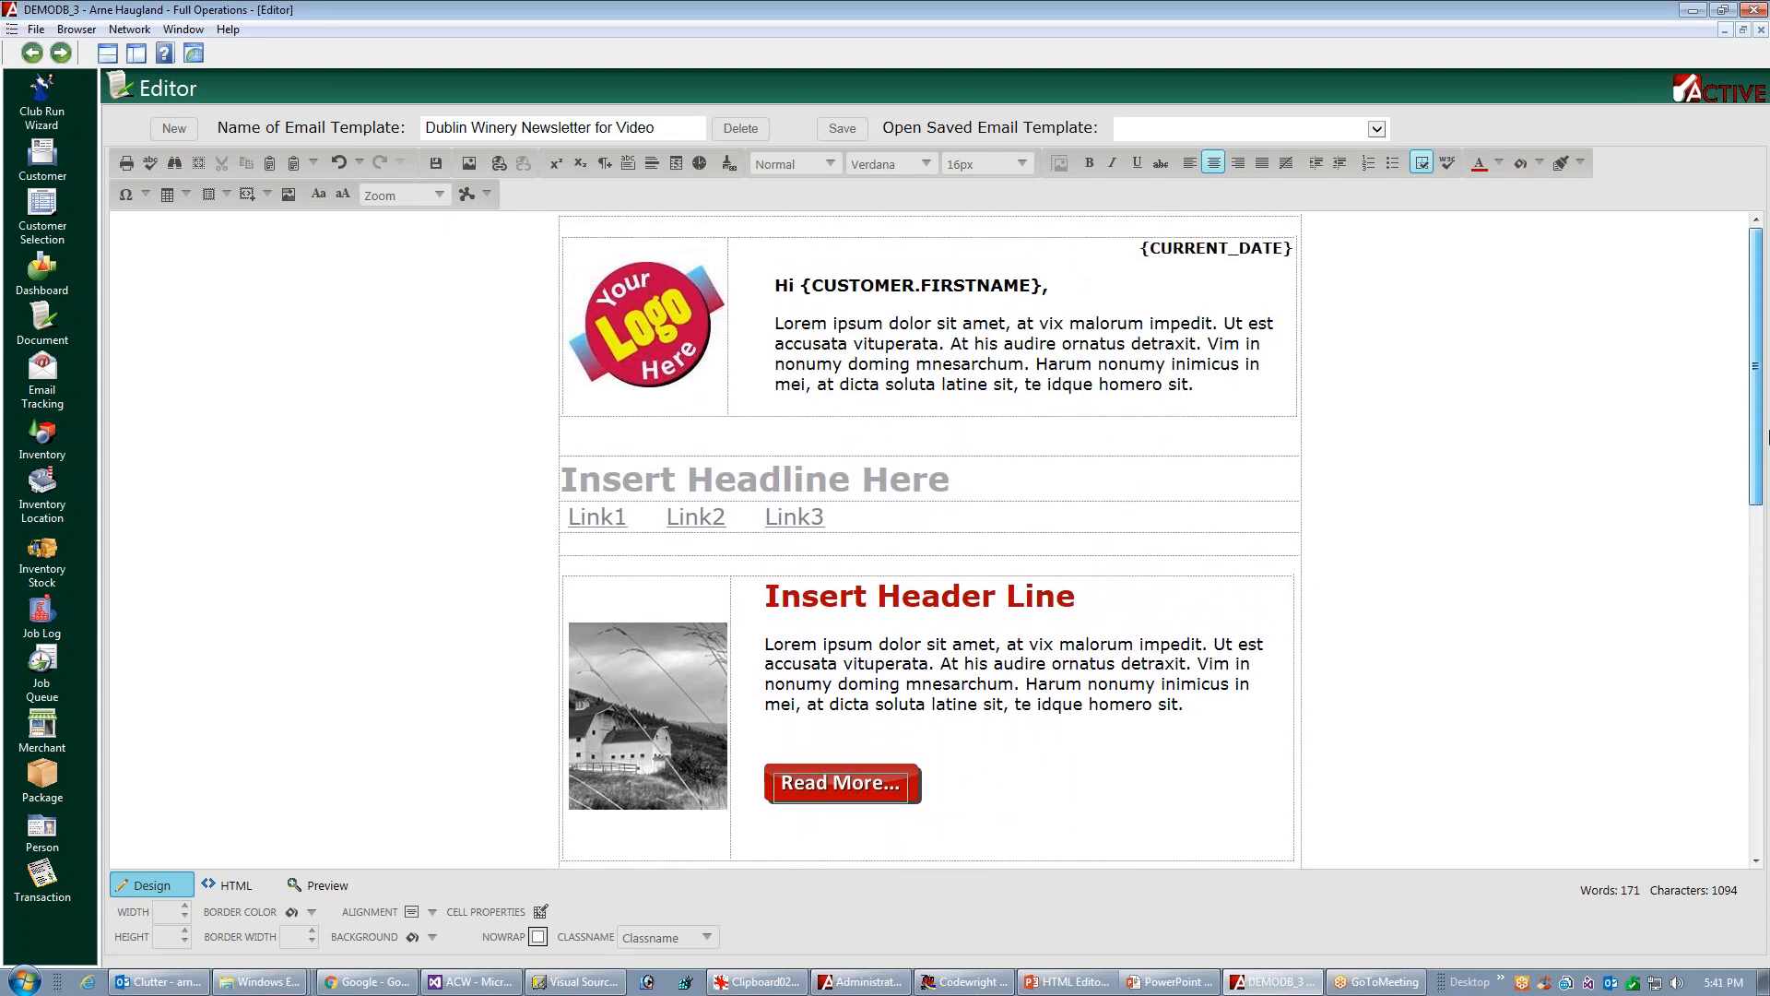
Close the template editor, bring back the full-size Document list and refresh its records
{"action": "left_click", "coordinate": [1761, 29]}
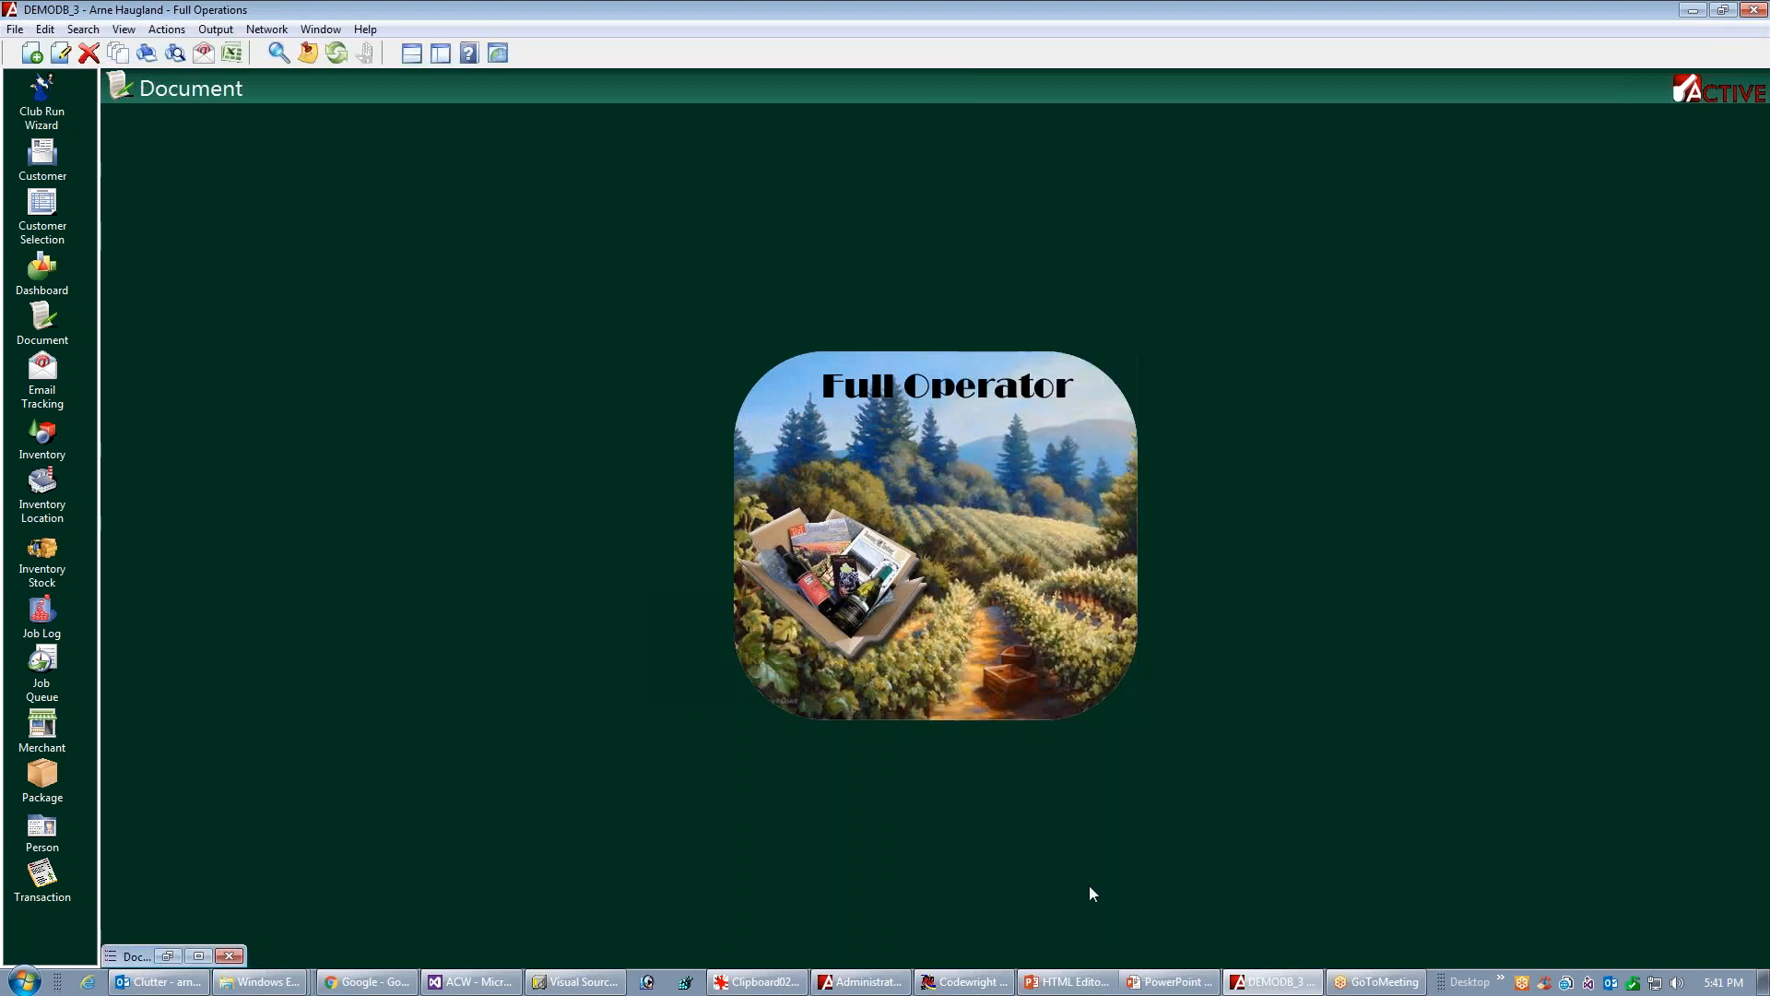
{"action": "left_click", "coordinate": [199, 955]}
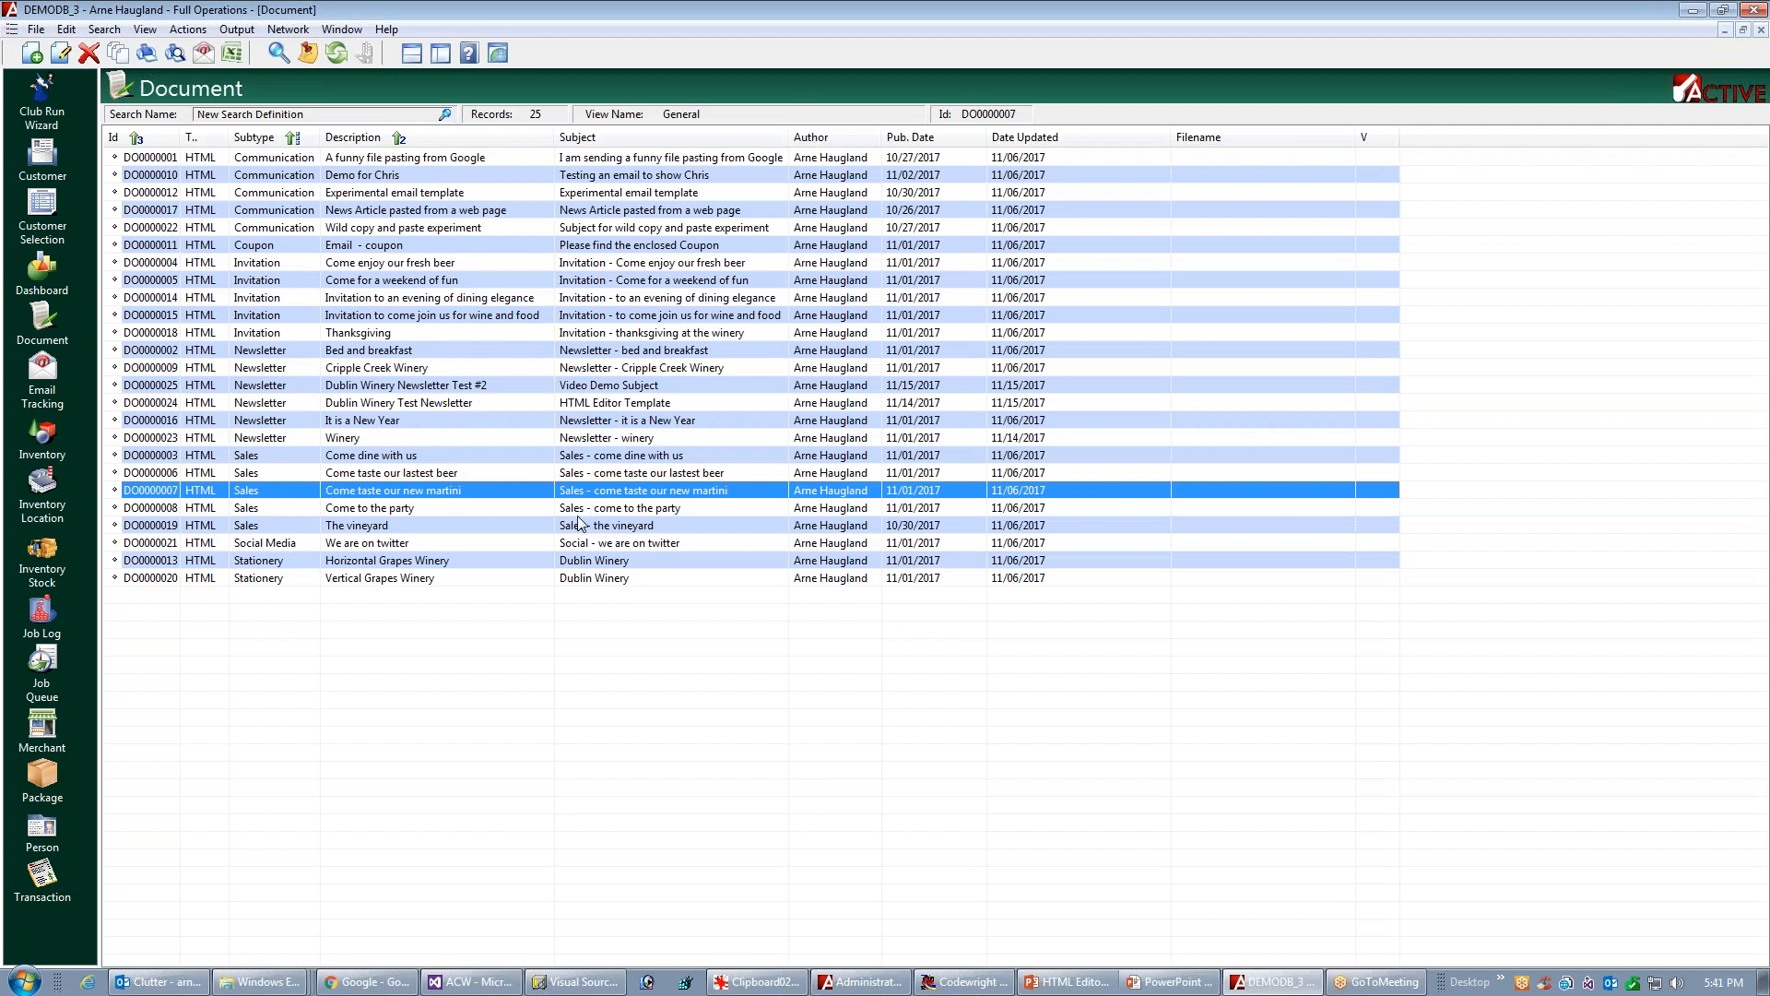
{"action": "left_click", "coordinate": [340, 55]}
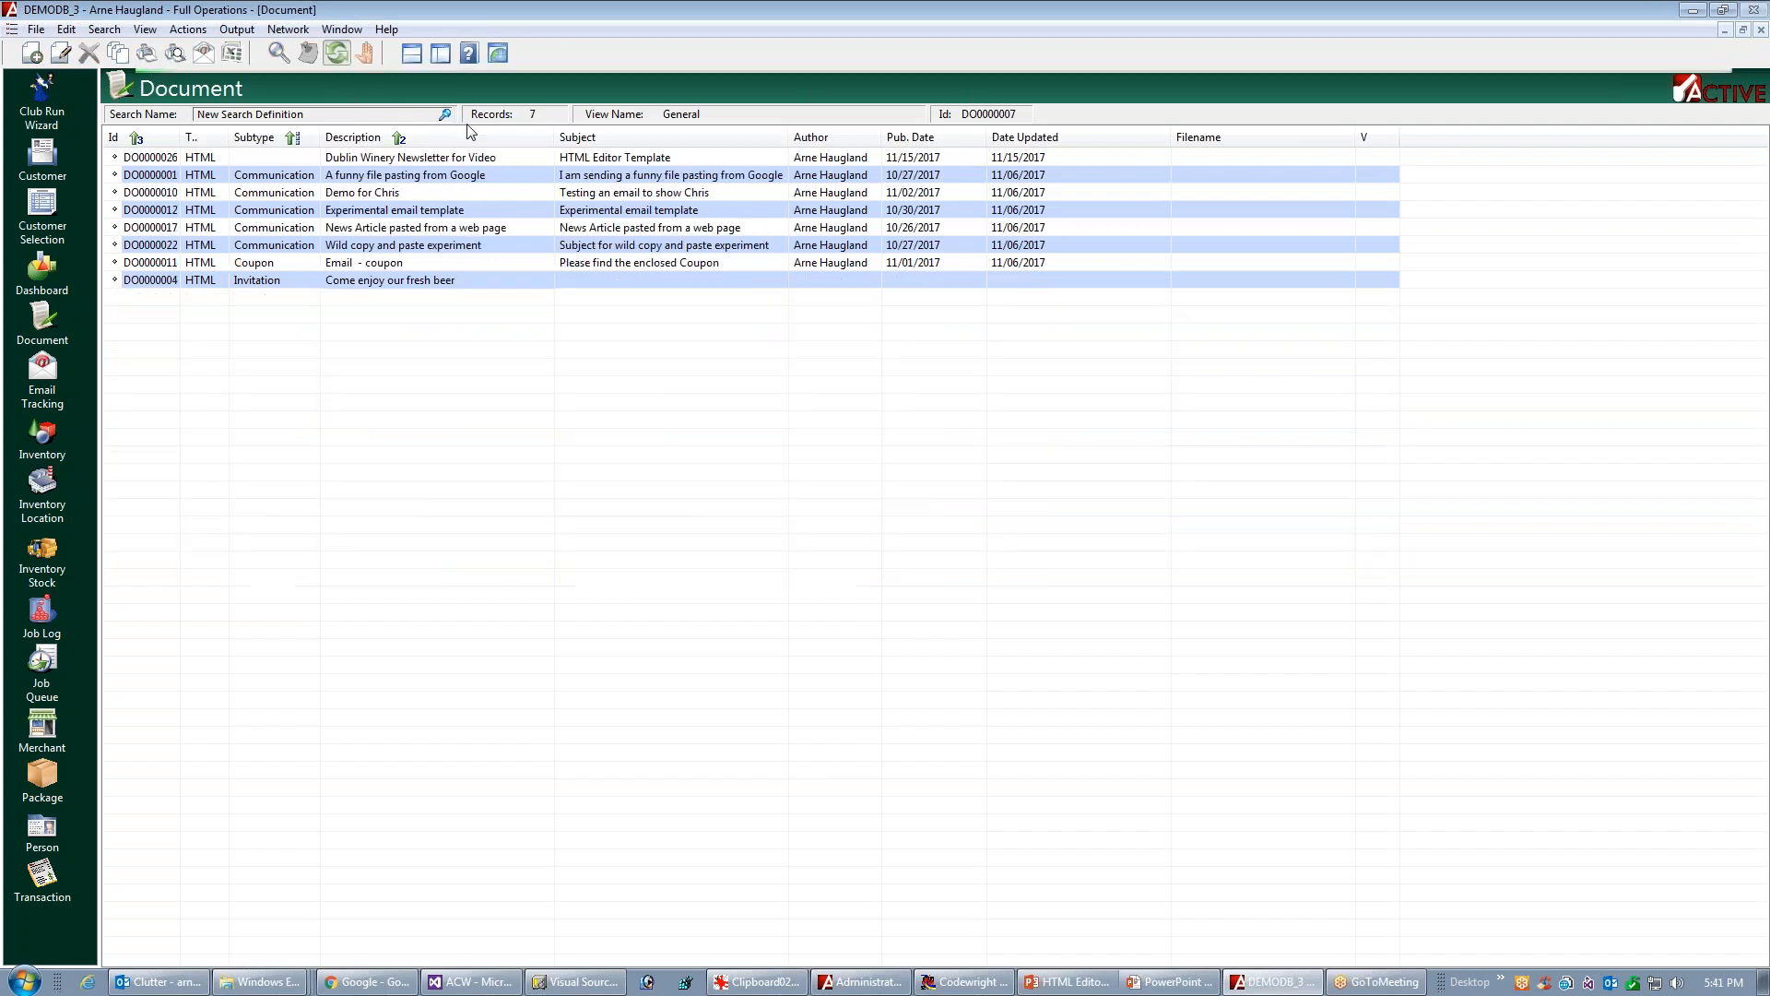
Open the Dublin Winery Newsletter for Video document record and set its subtype to Newsletter
{"action": "double_click", "coordinate": [380, 164]}
{"action": "left_click_drag", "start_coordinate": [341, 126], "coordinate": [1101, 199]}
{"action": "left_click_drag", "start_coordinate": [1576, 387], "coordinate": [1679, 358]}
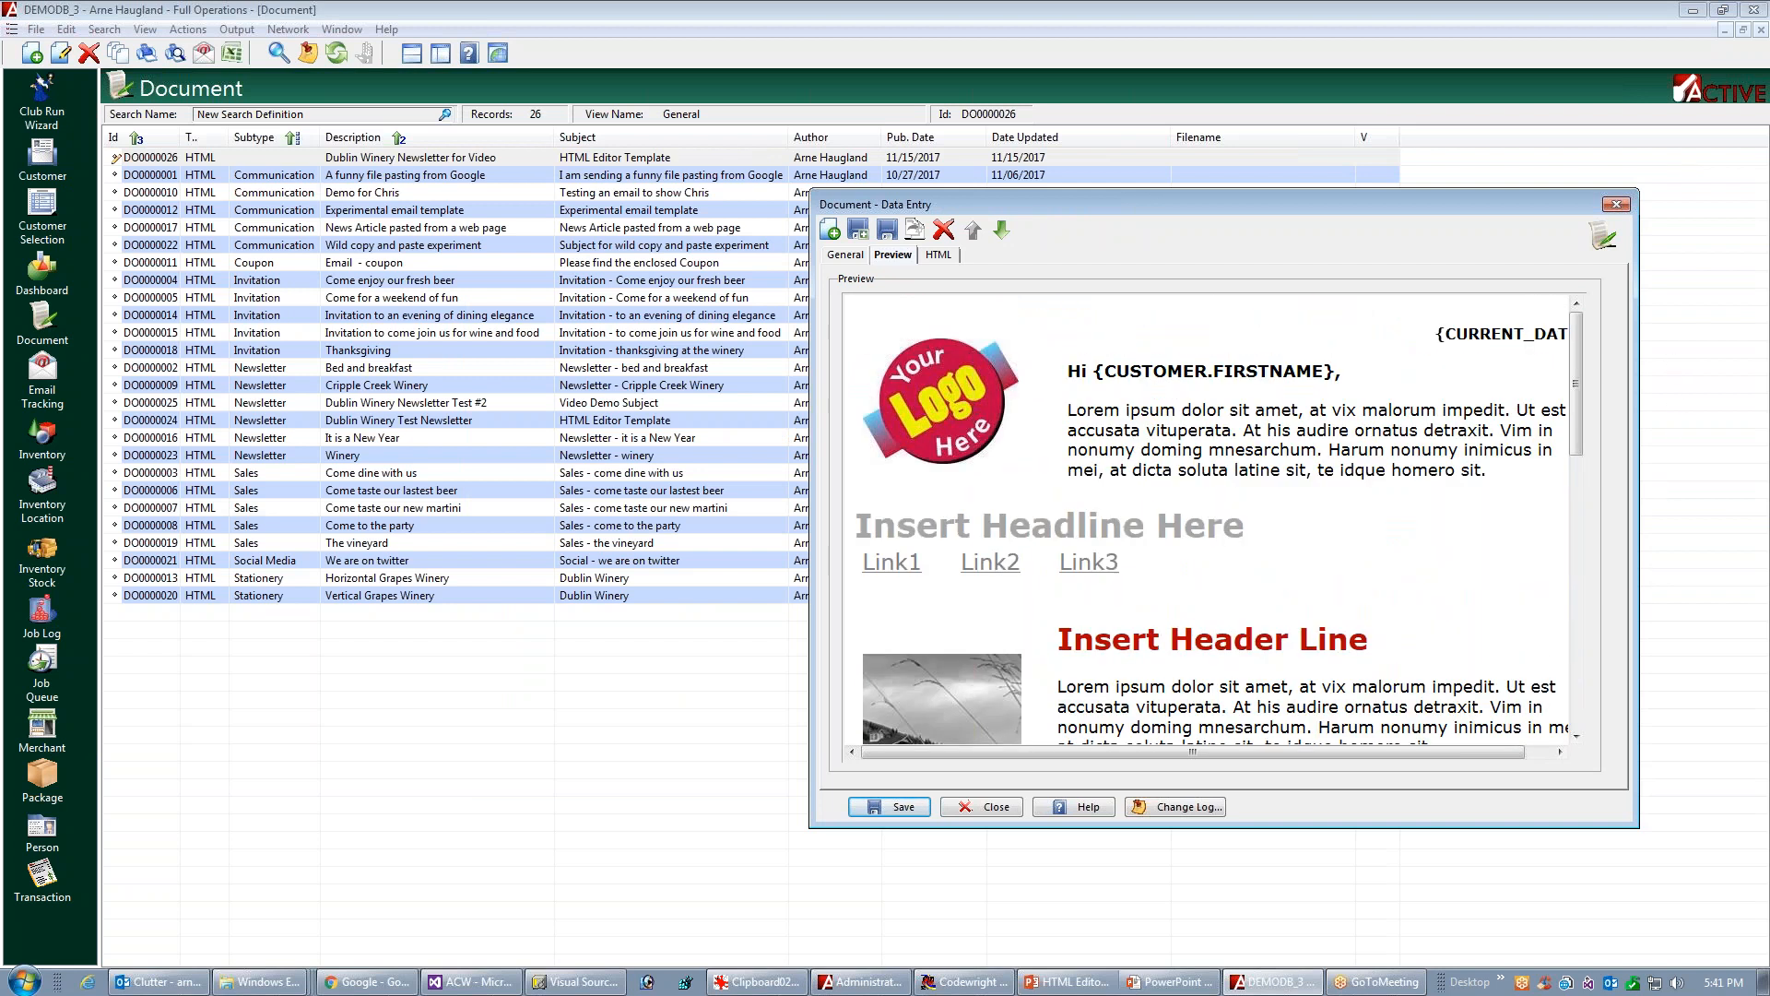
{"action": "left_click", "coordinate": [842, 258]}
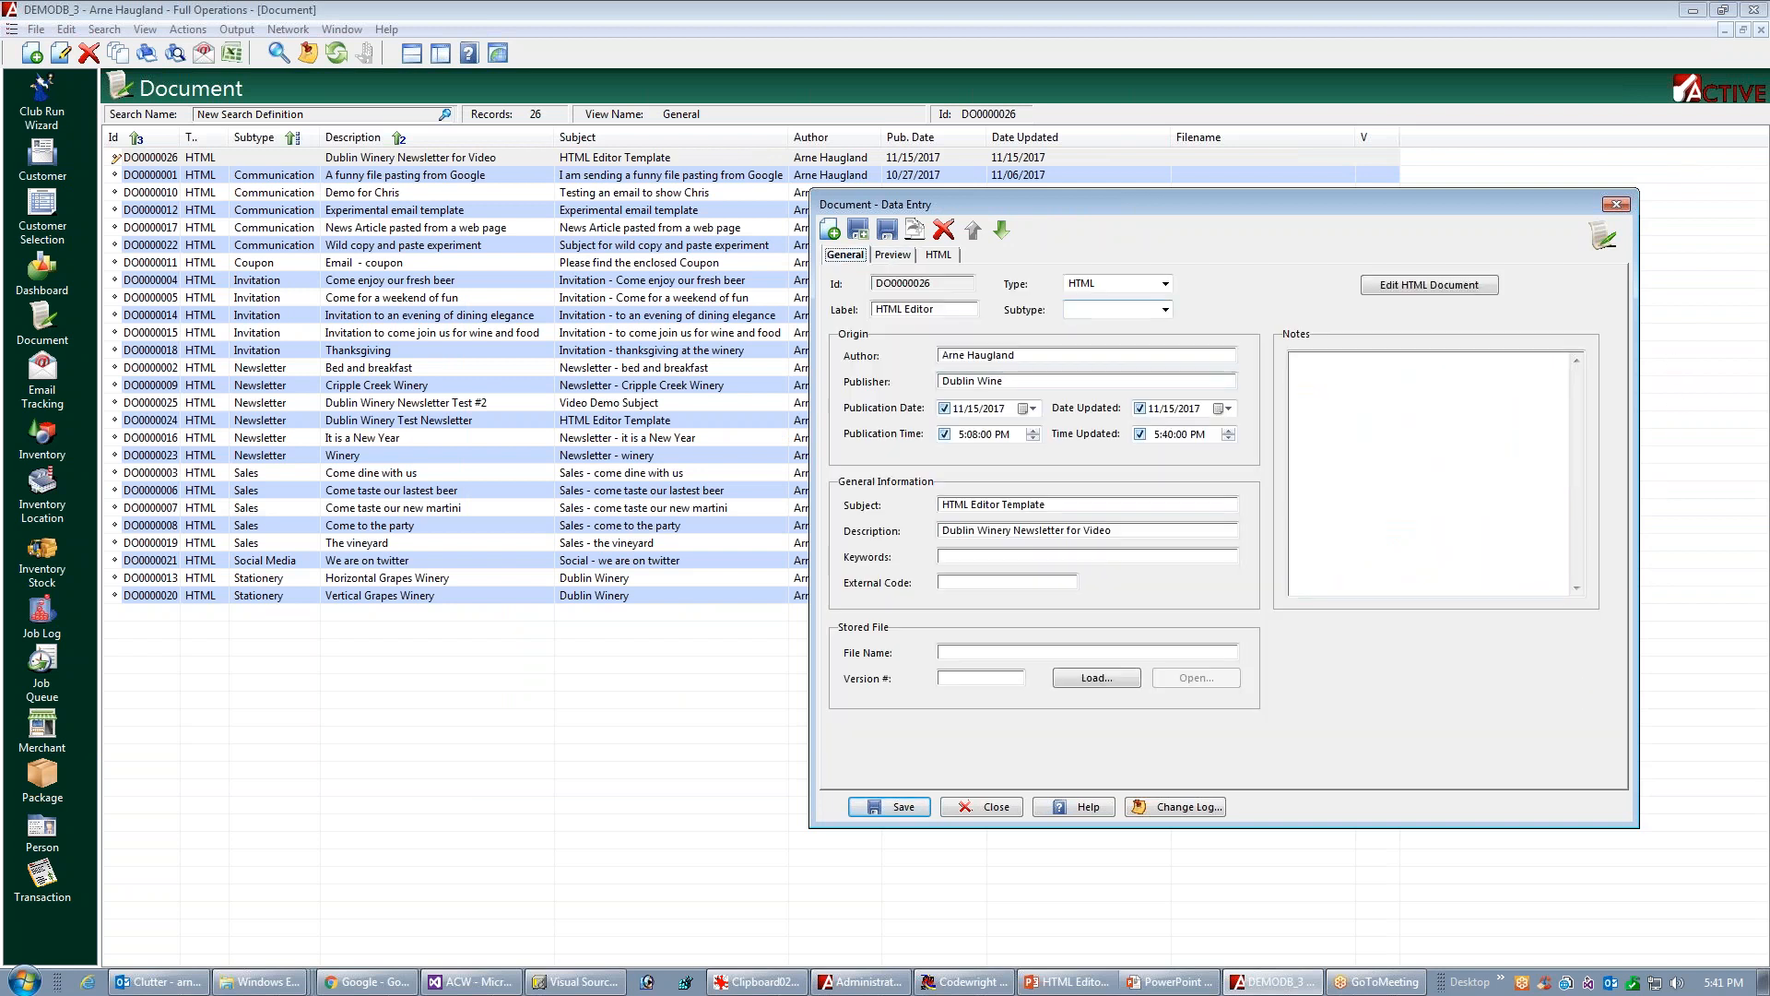
{"action": "left_click", "coordinate": [1166, 310]}
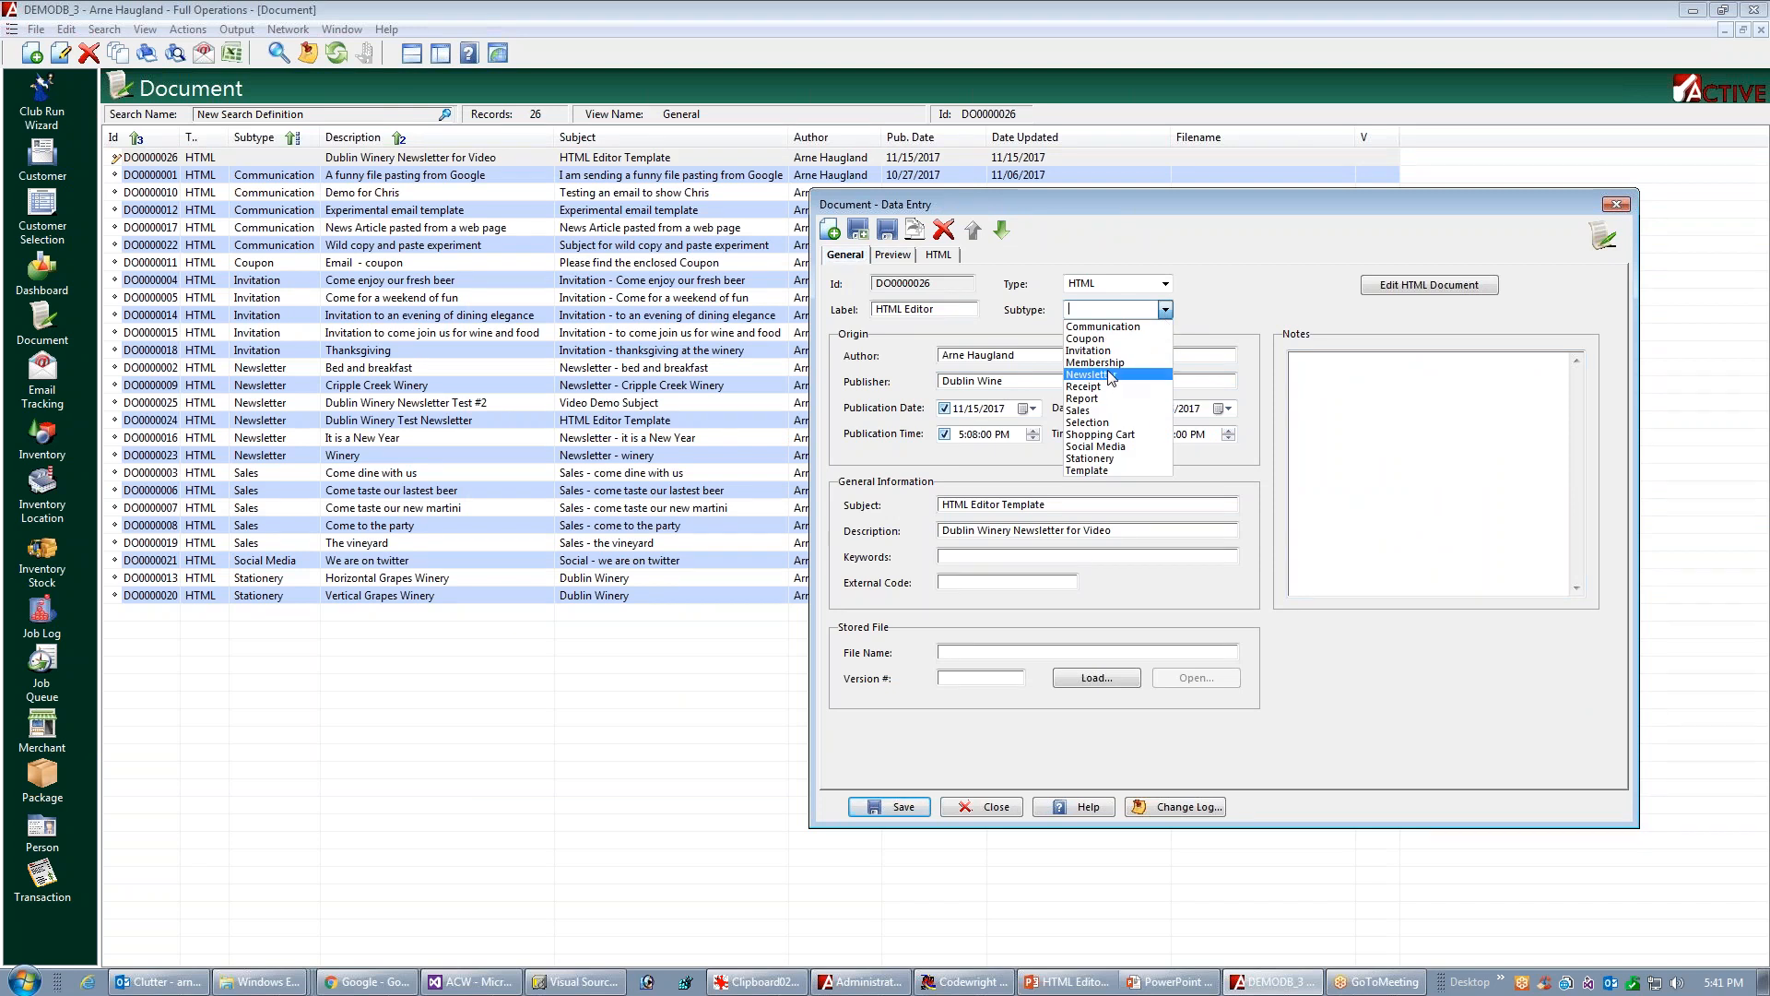
{"action": "left_click", "coordinate": [1105, 375]}
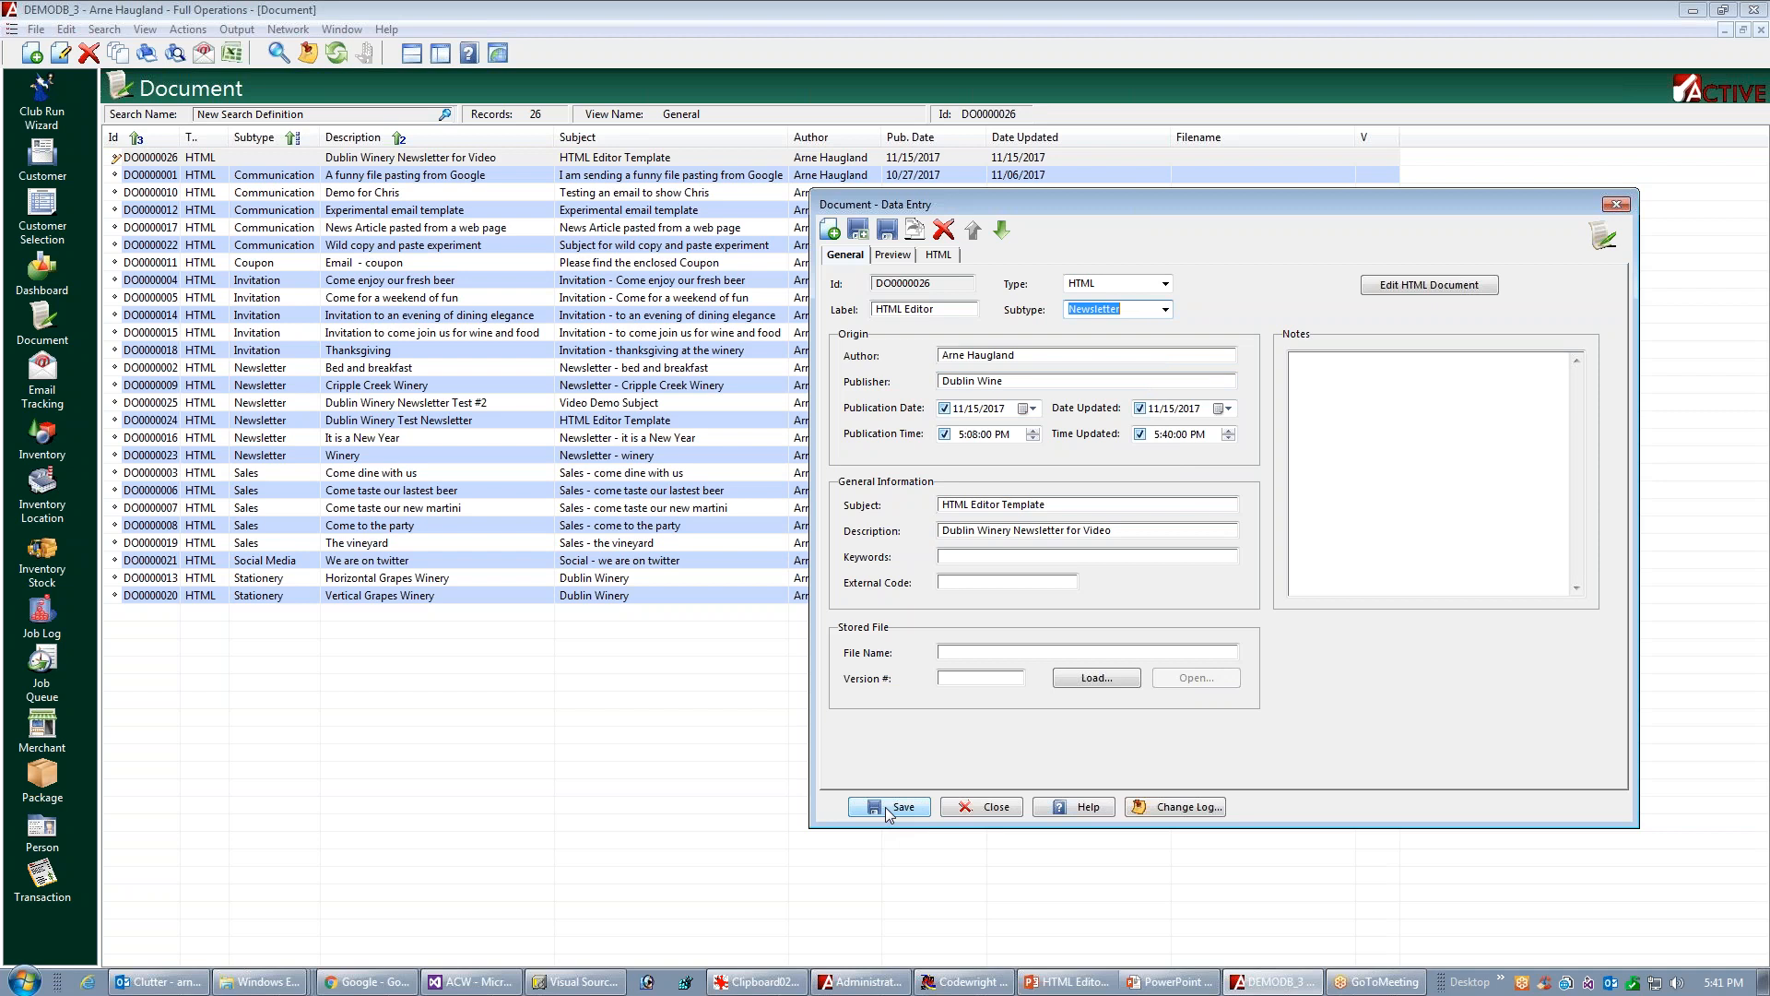
Set the document's subject to "Email Video Presentation Subject Line", then save and close the record
{"action": "left_click_drag", "start_coordinate": [1048, 504], "coordinate": [1021, 505]}
{"action": "left_click_drag", "start_coordinate": [836, 512], "coordinate": [937, 502]}
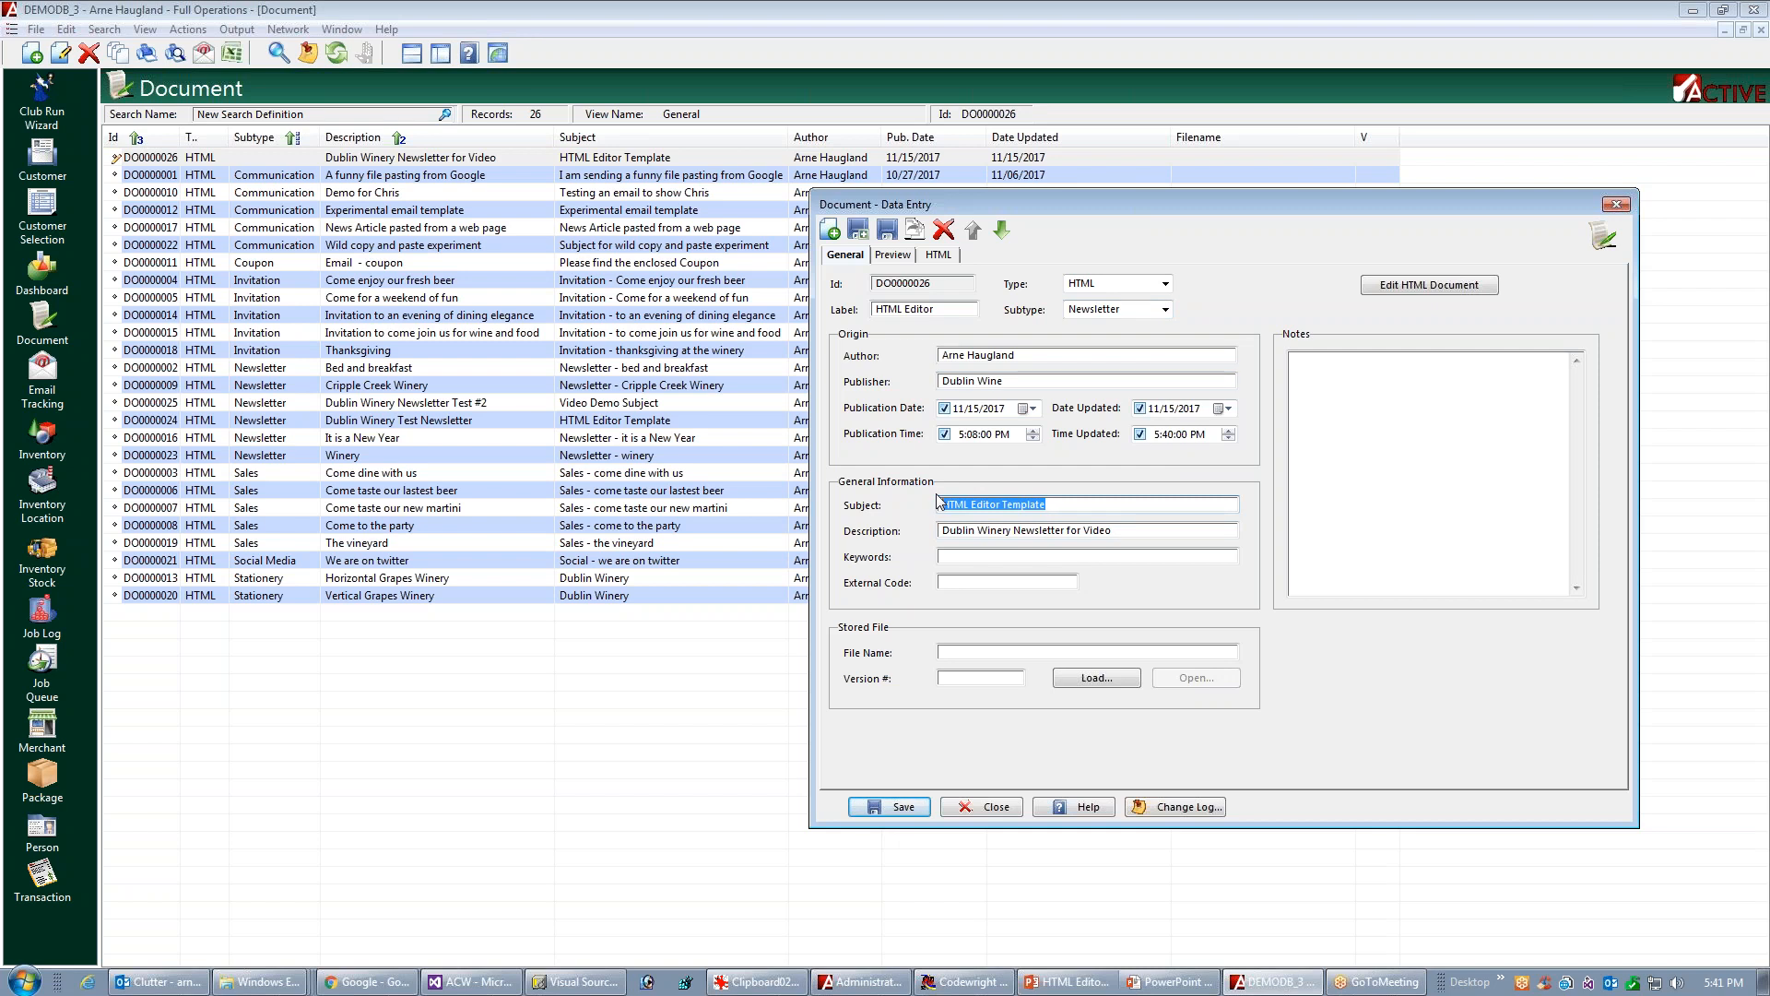
{"action": "type", "text": "Email Vid"}
{"action": "type", "text": "eo Presentation Subje"}
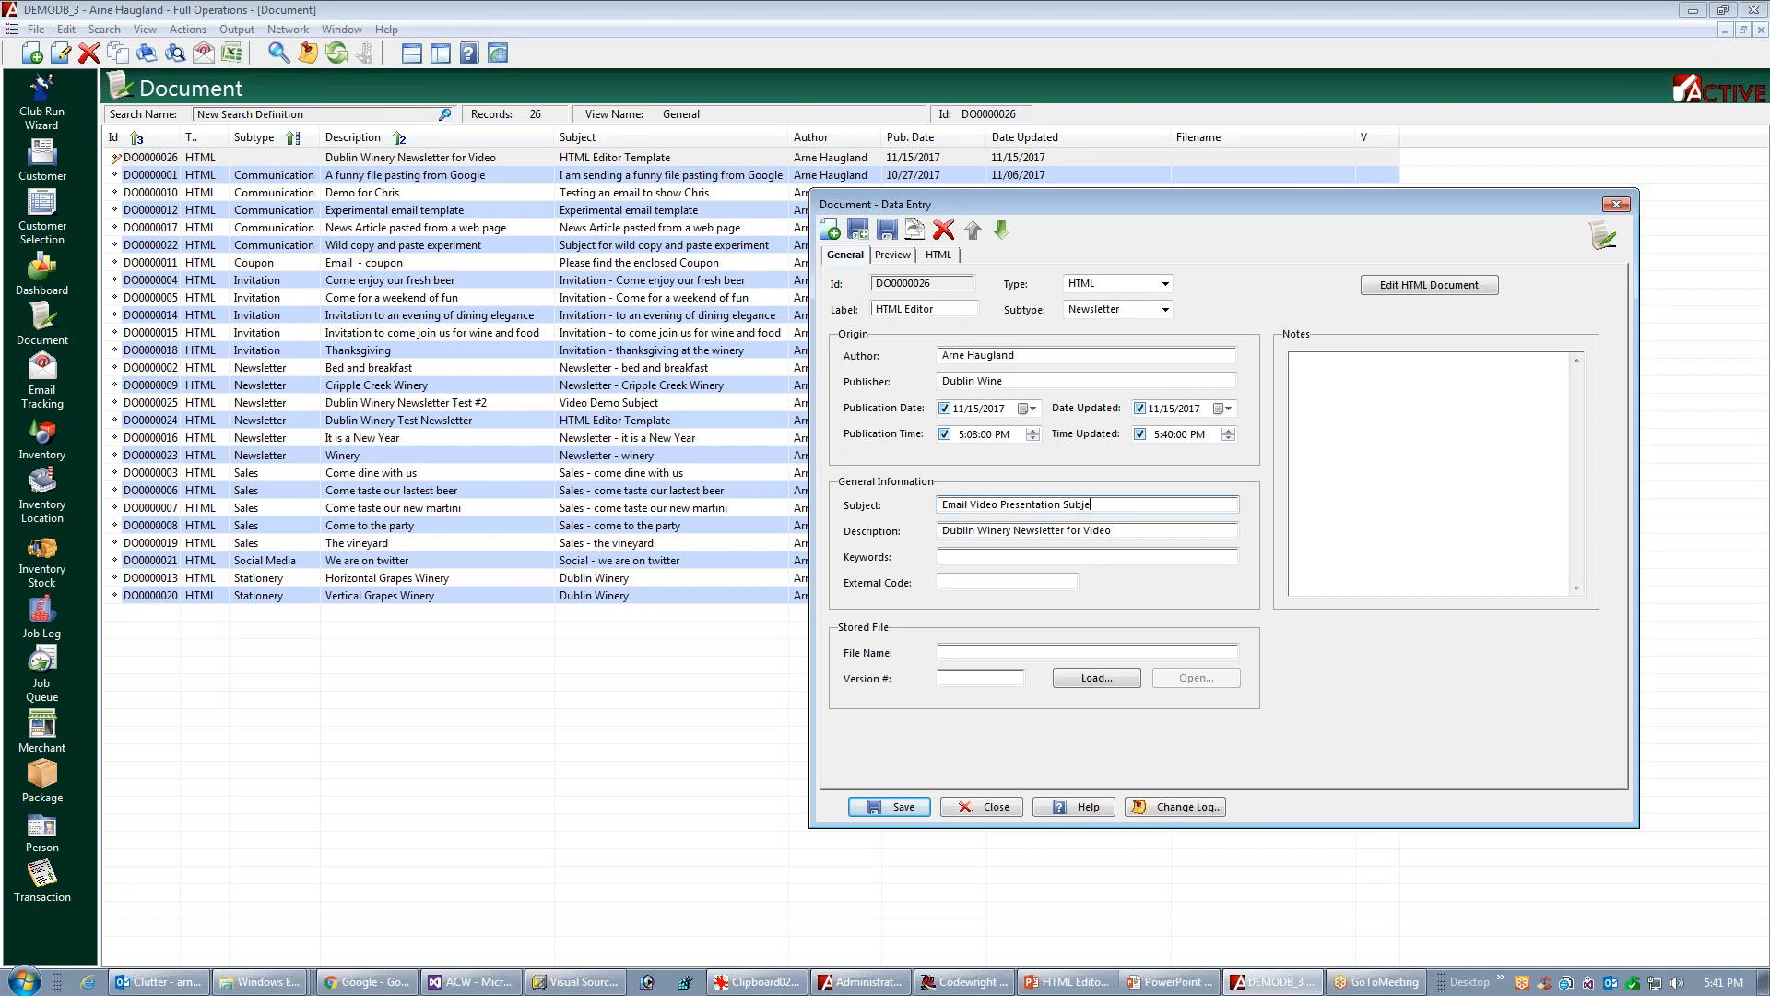
{"action": "type", "text": "ct Line"}
{"action": "left_click", "coordinate": [871, 808]}
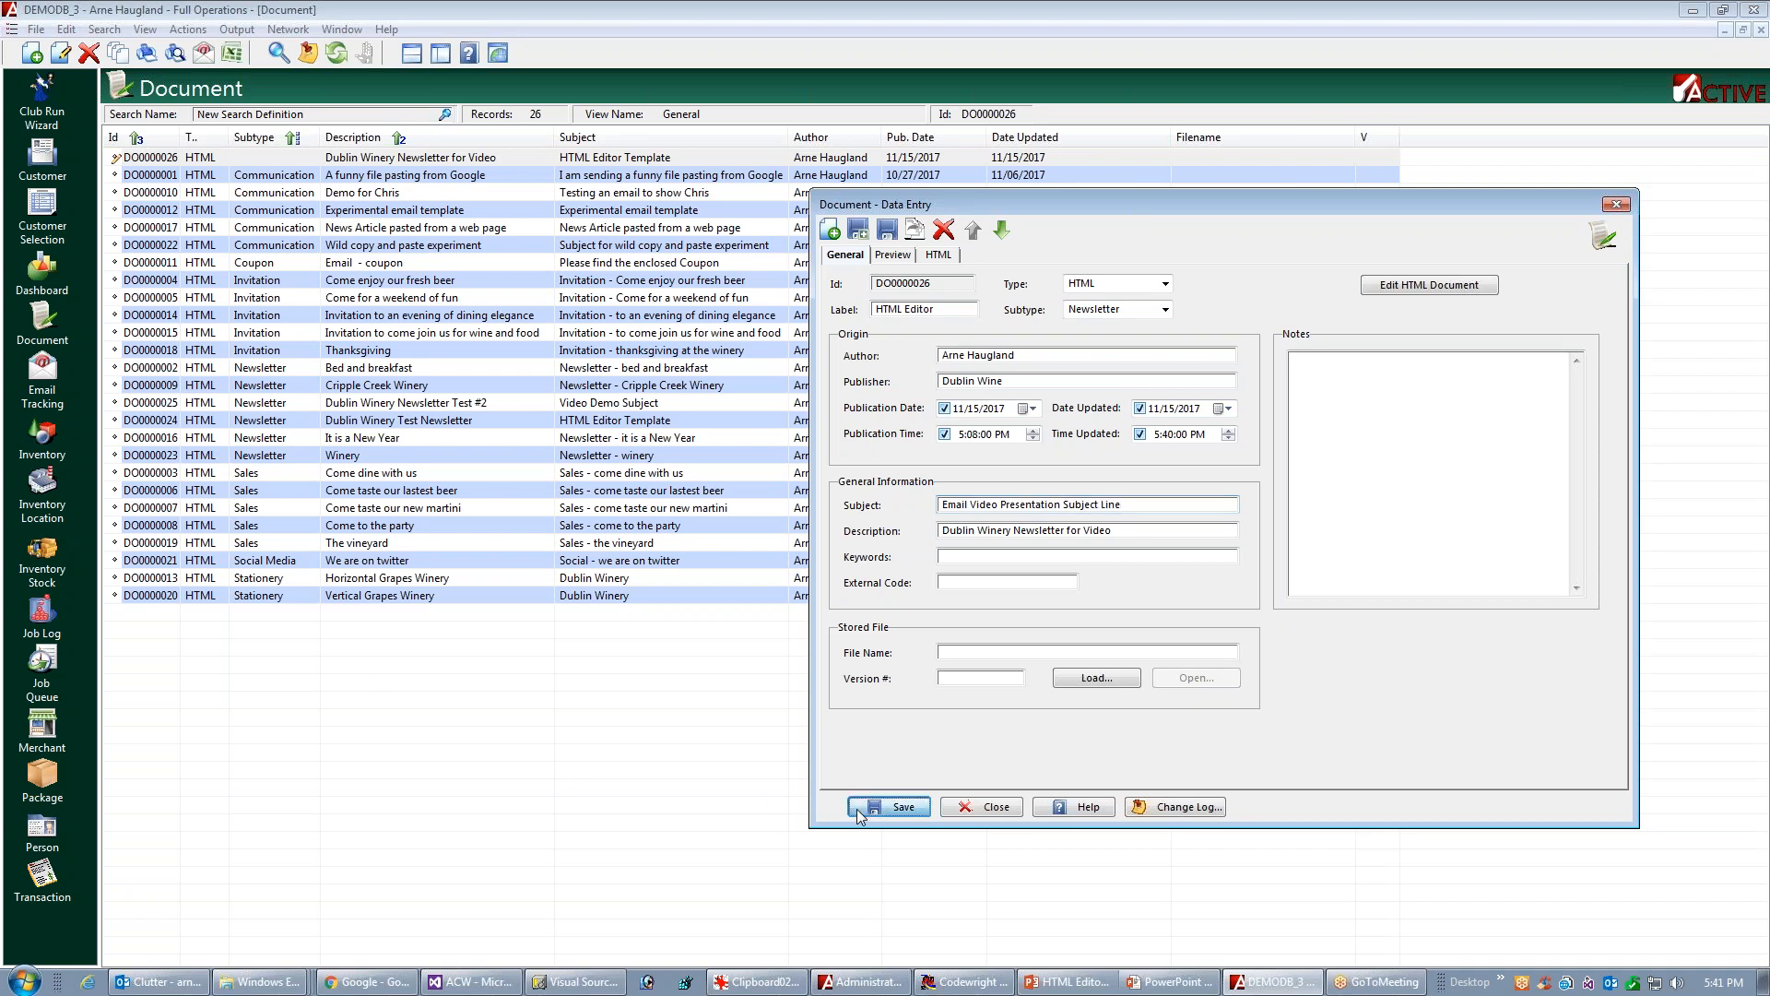
{"action": "left_click", "coordinate": [959, 812]}
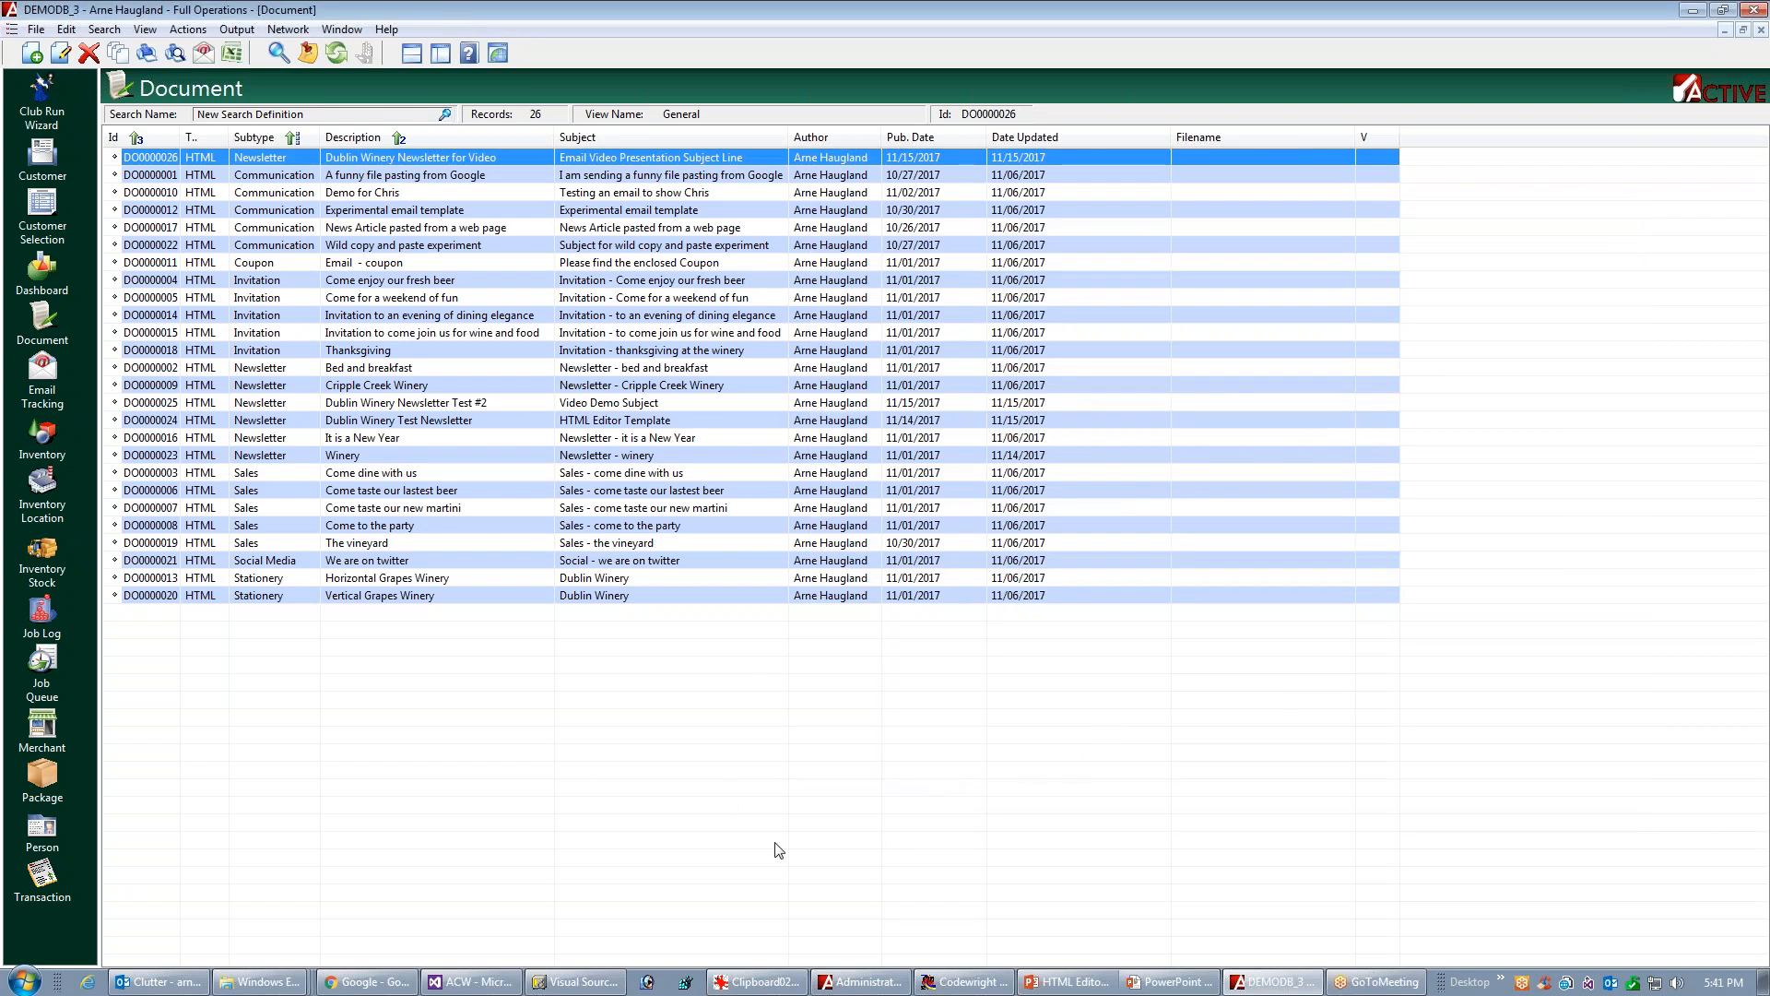
Bring up the Customer list and start composing a custom email to the listed customer
{"action": "left_click", "coordinate": [52, 164]}
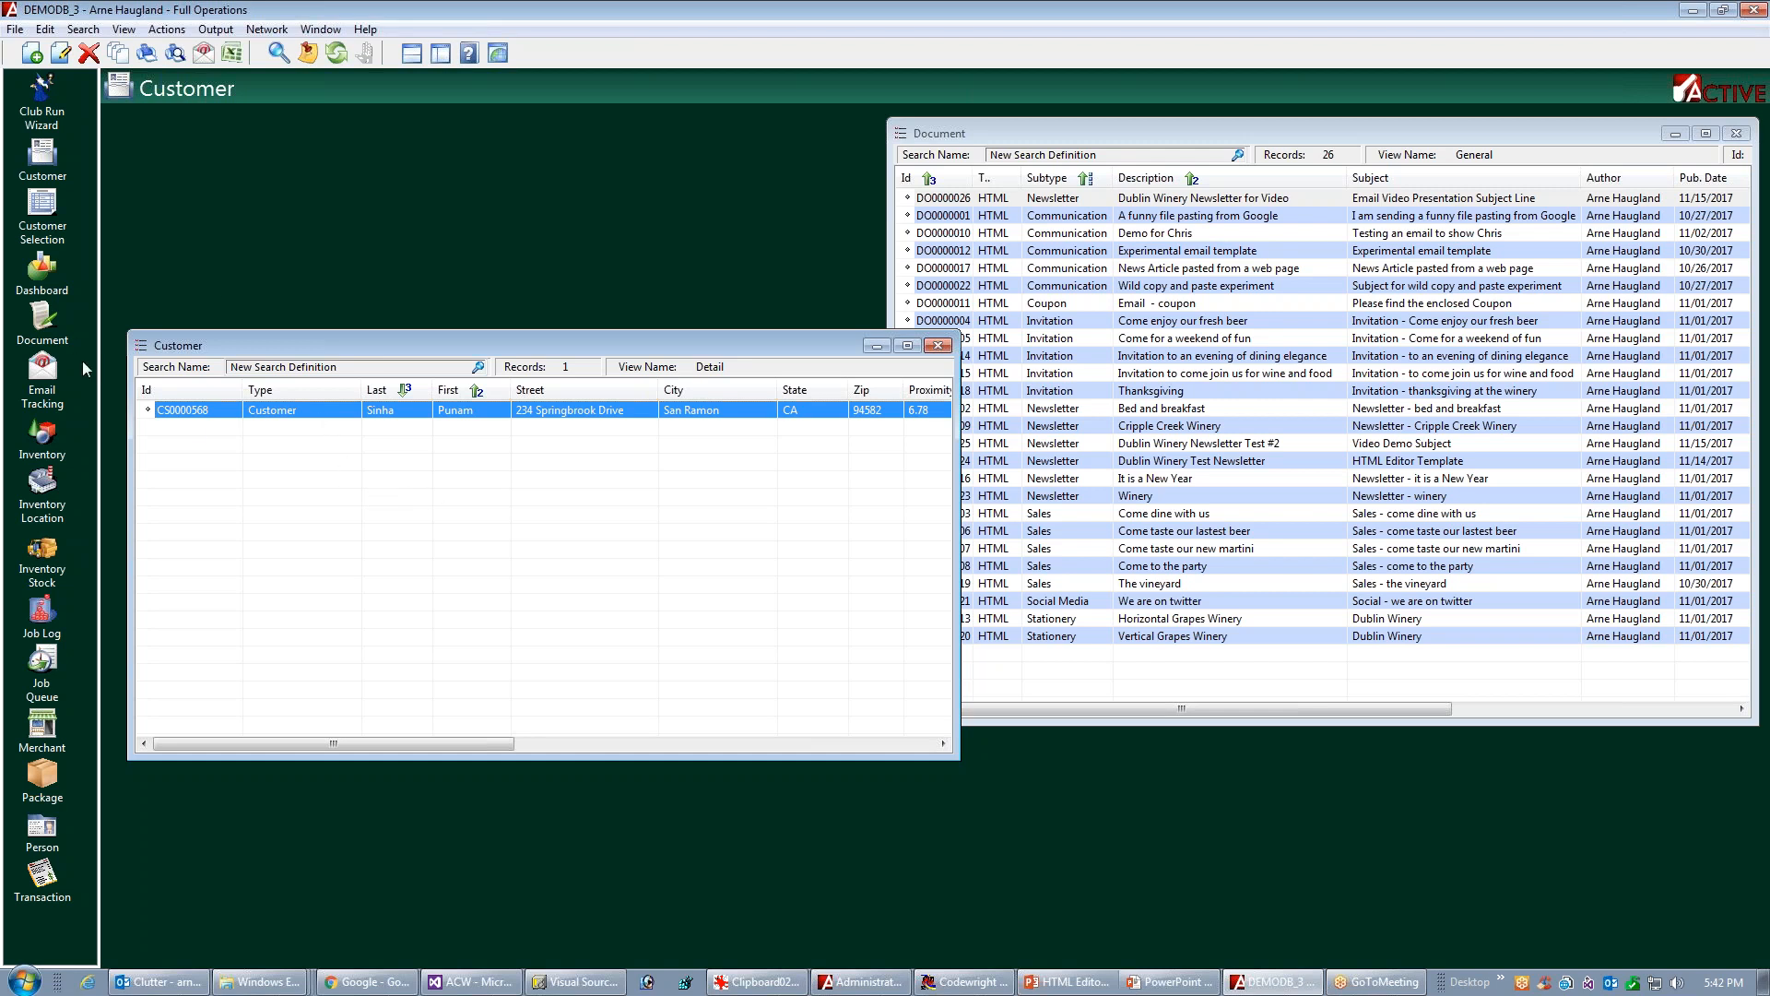
{"action": "right_click", "coordinate": [435, 413]}
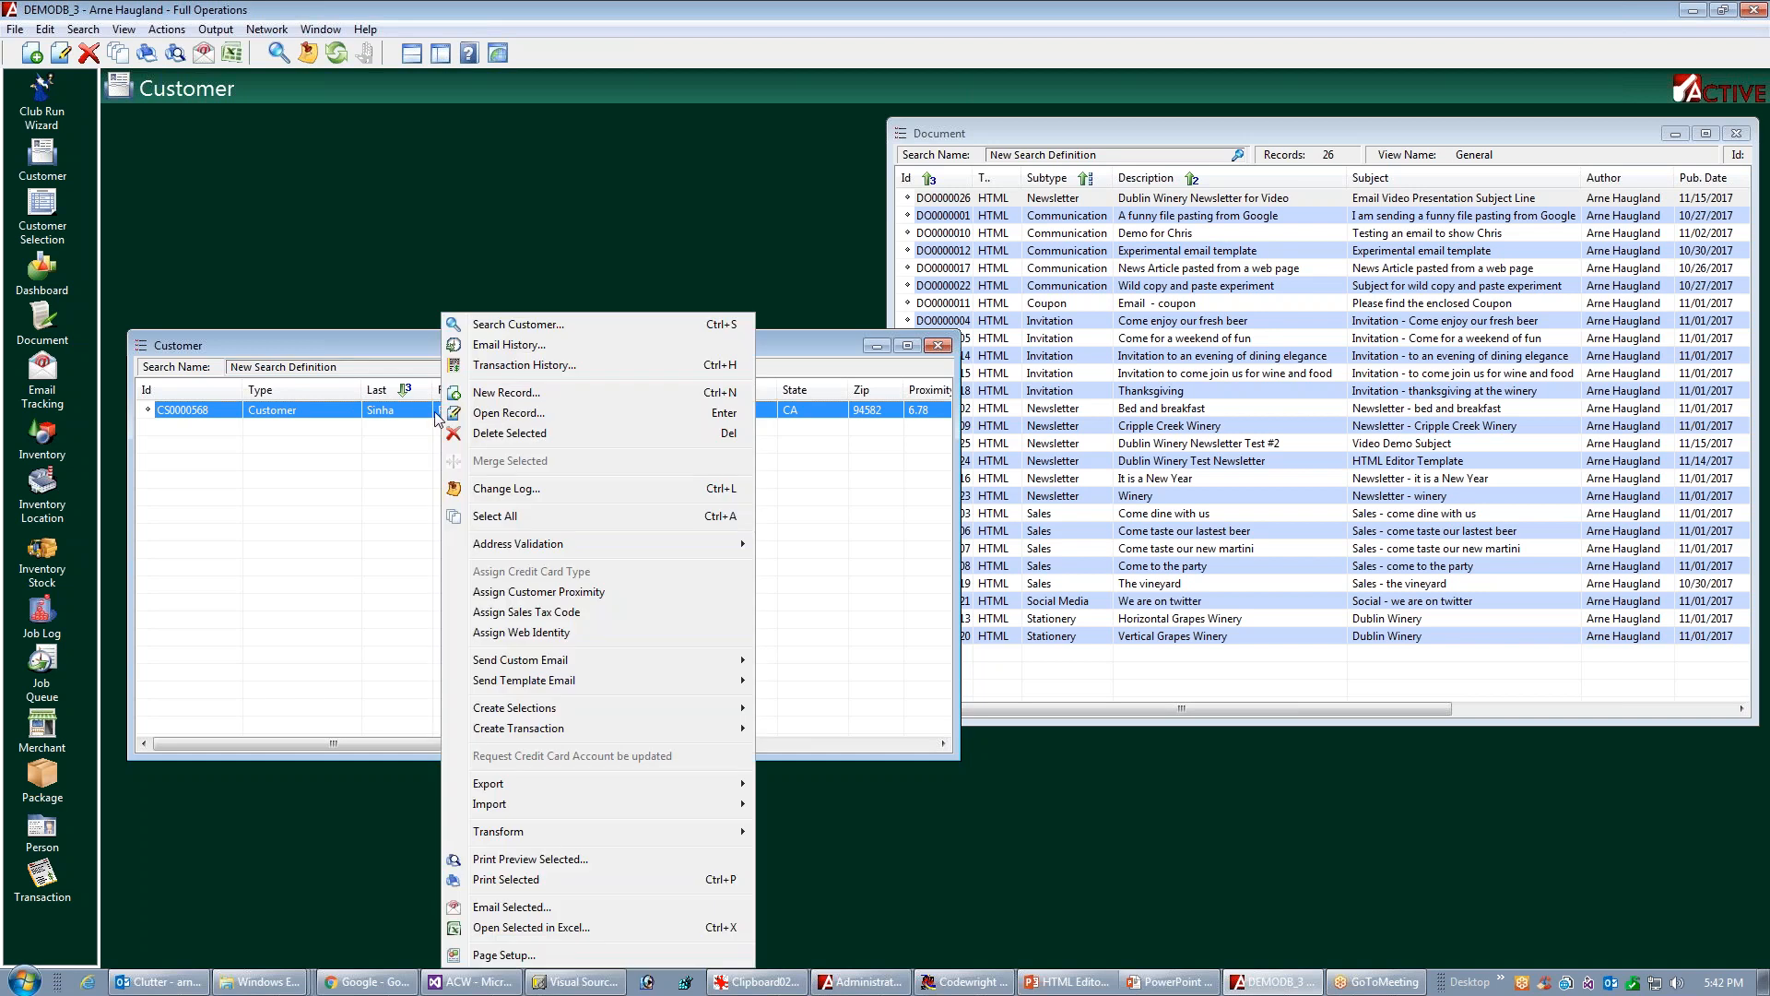
{"action": "mouse_move", "coordinate": [569, 660]}
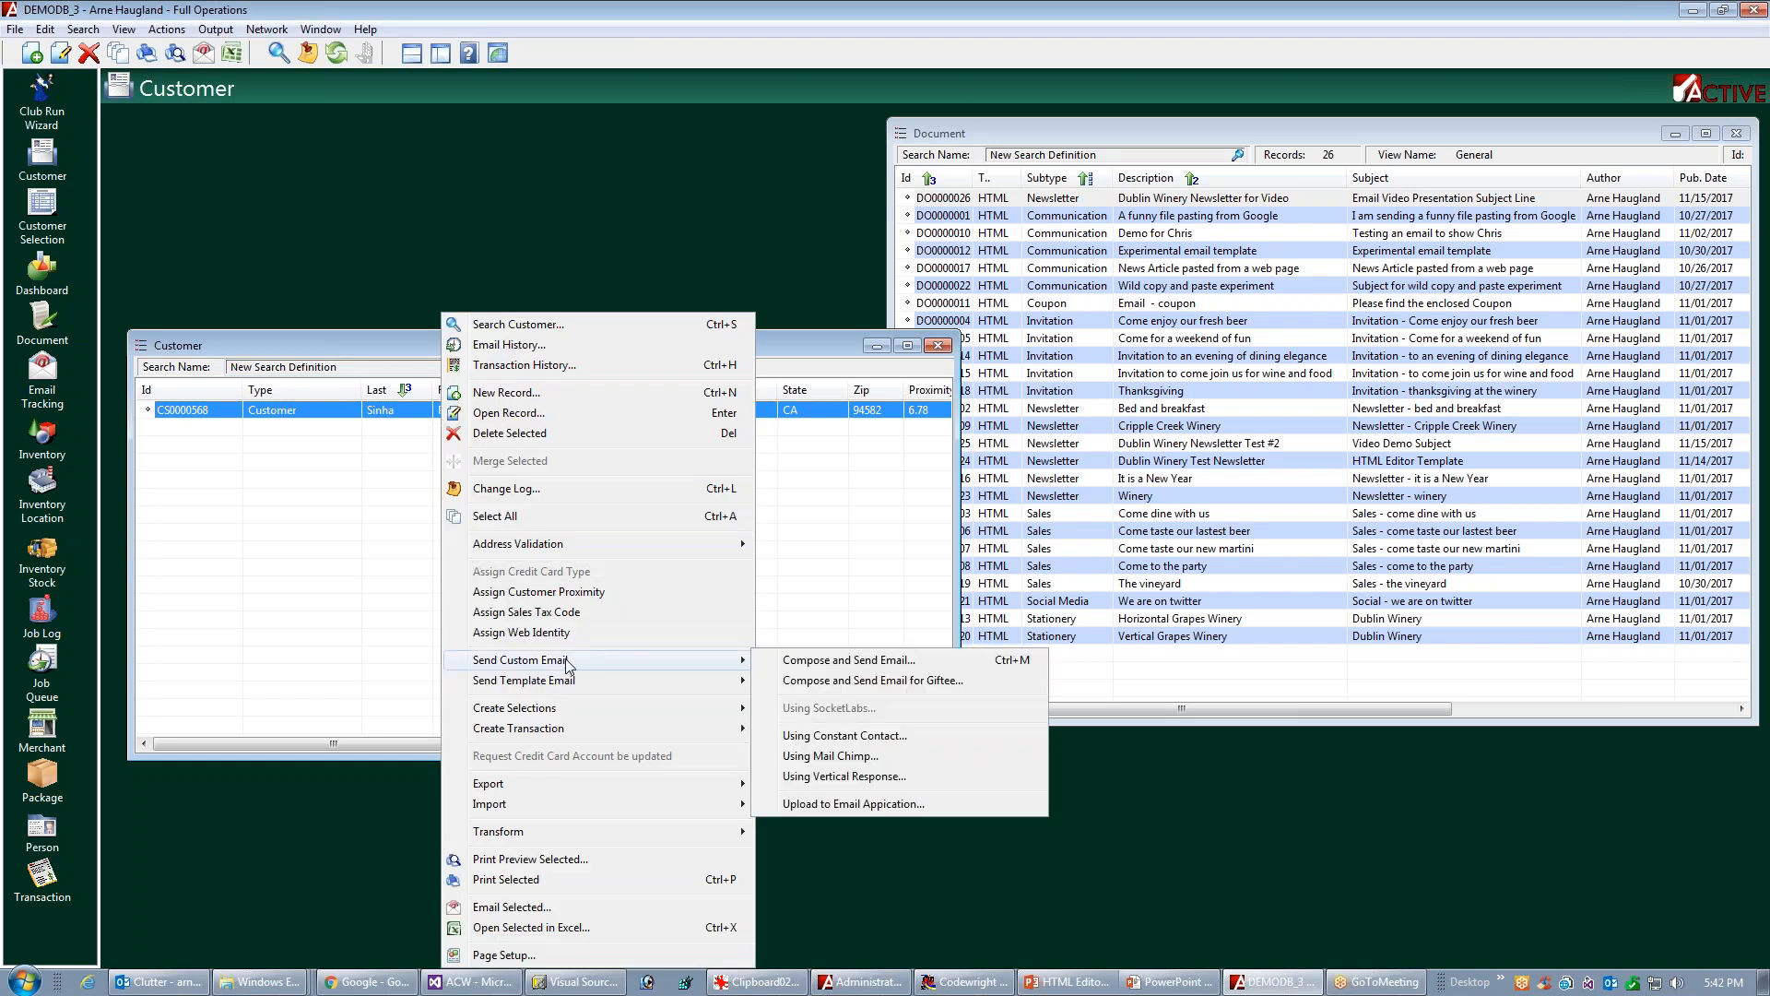
{"action": "left_click", "coordinate": [864, 668]}
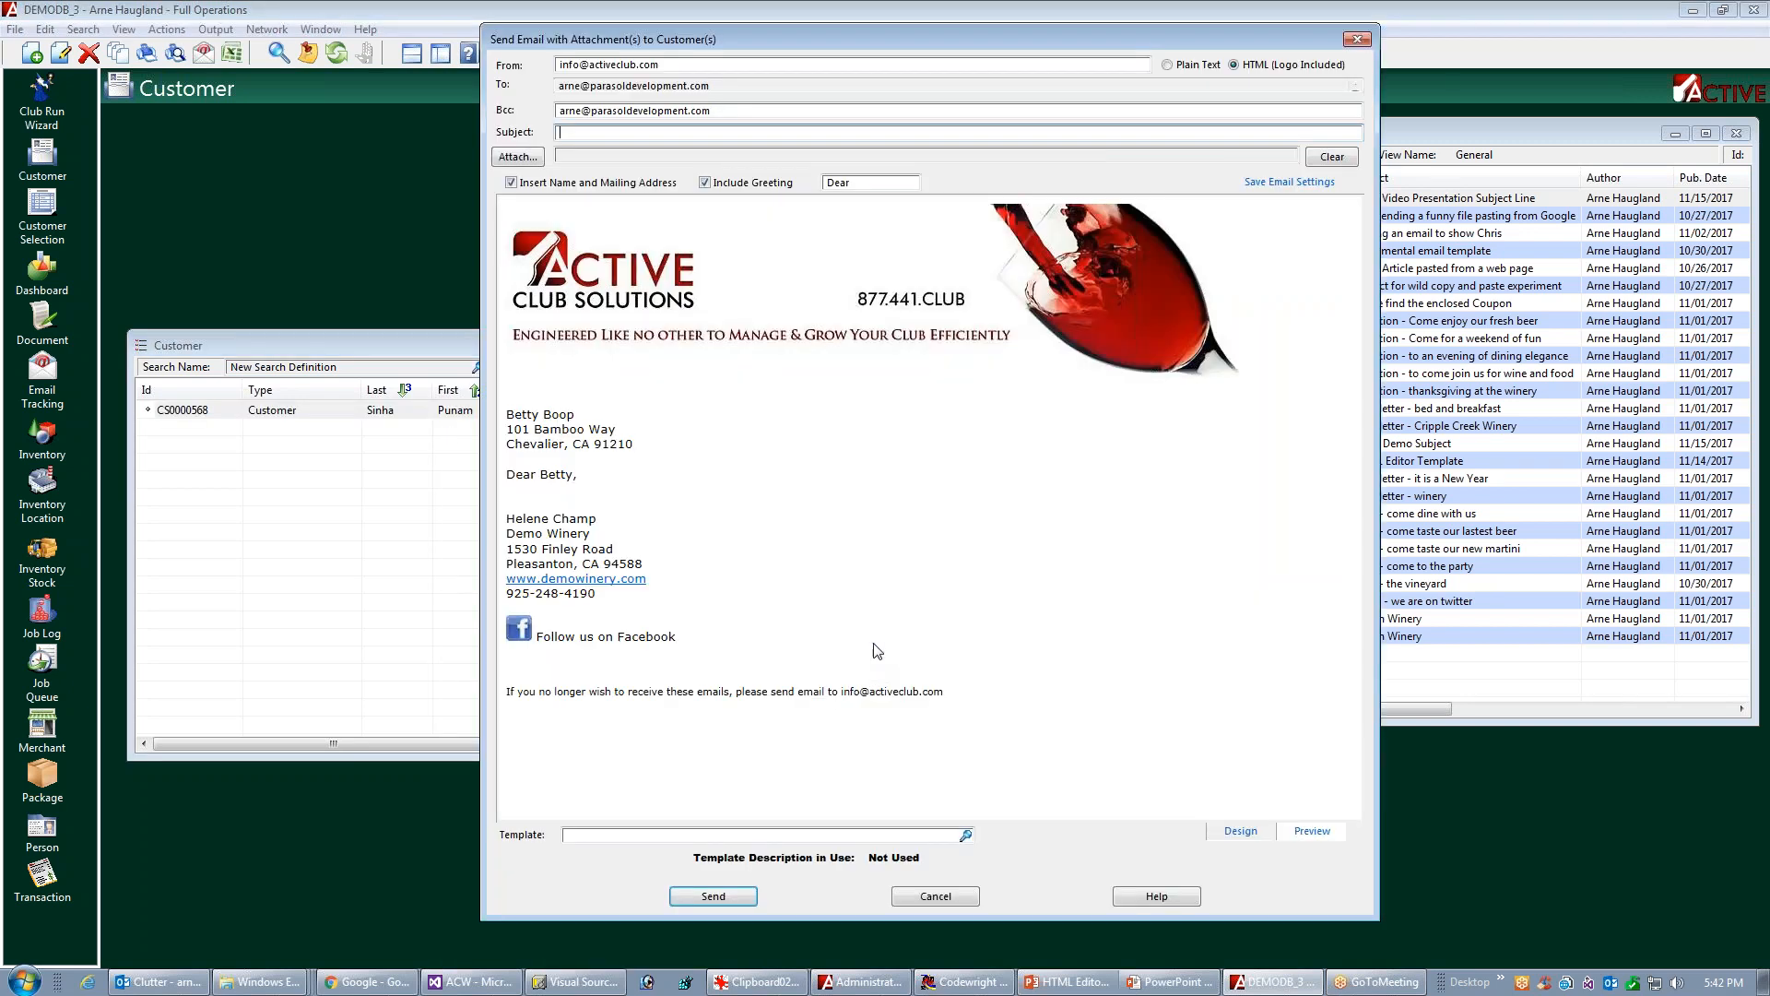
Apply the Dublin Winery Newsletter for Video template, look over the whole message preview and cancel the email
{"action": "left_click", "coordinate": [586, 835]}
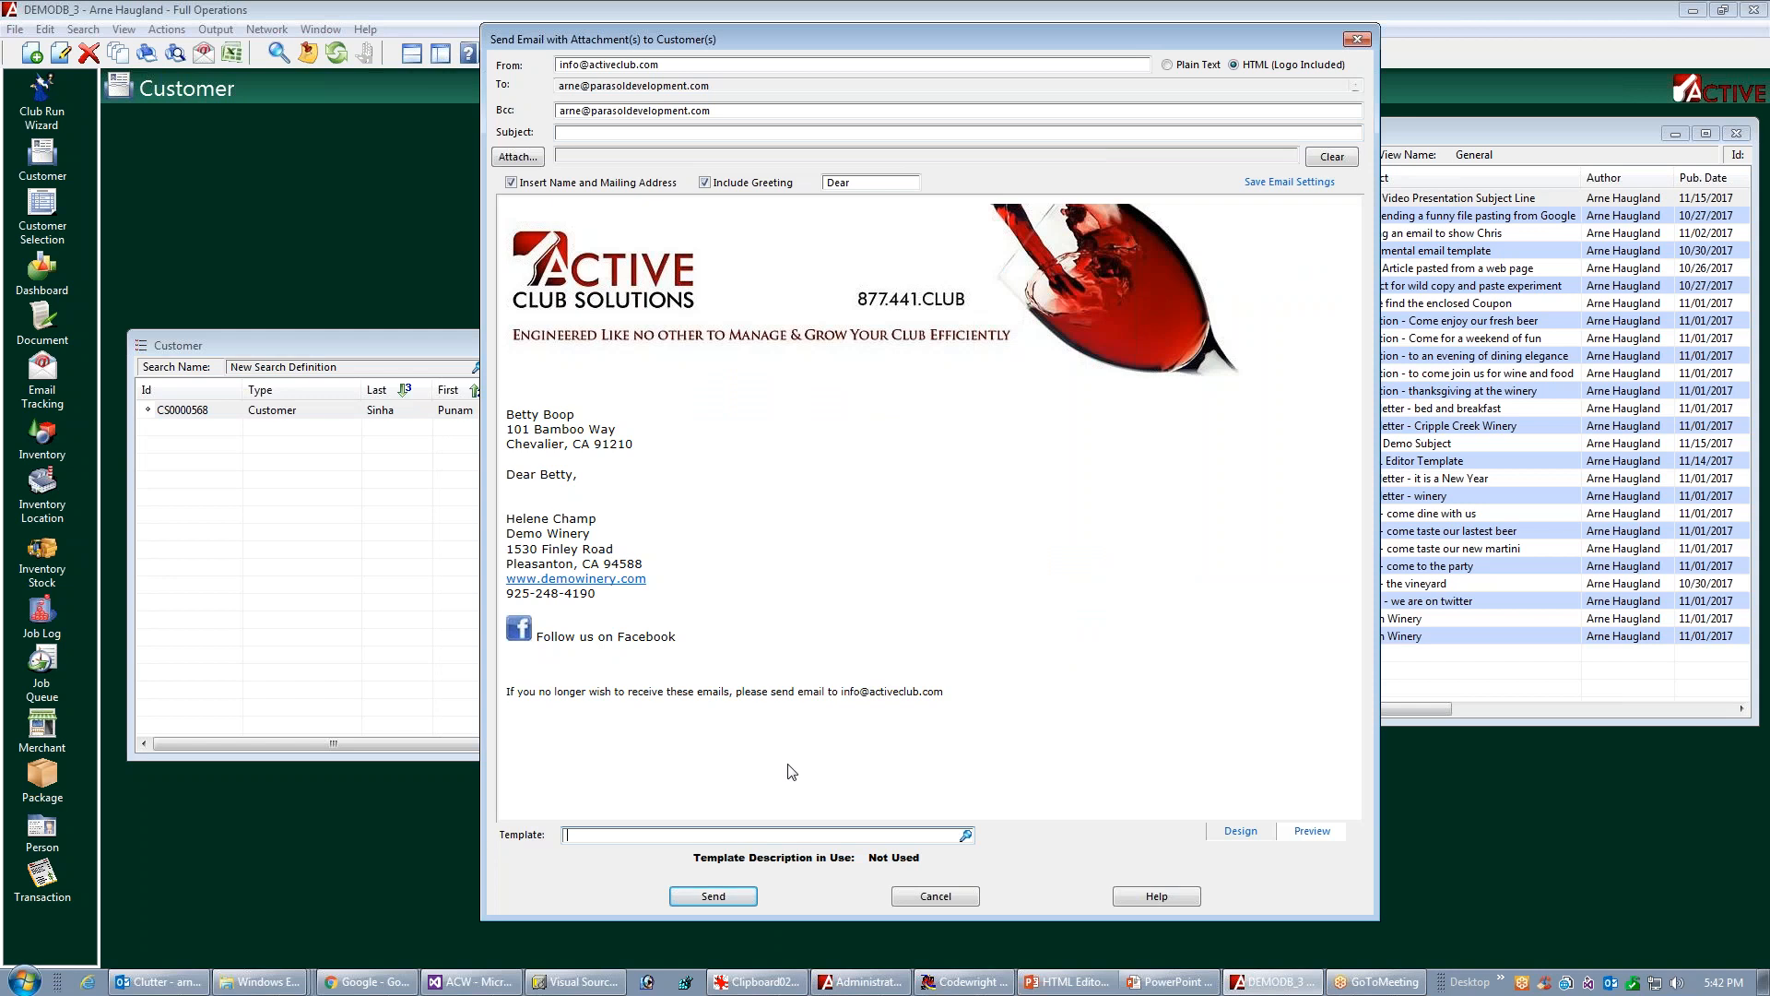
{"action": "type", "text": "n"}
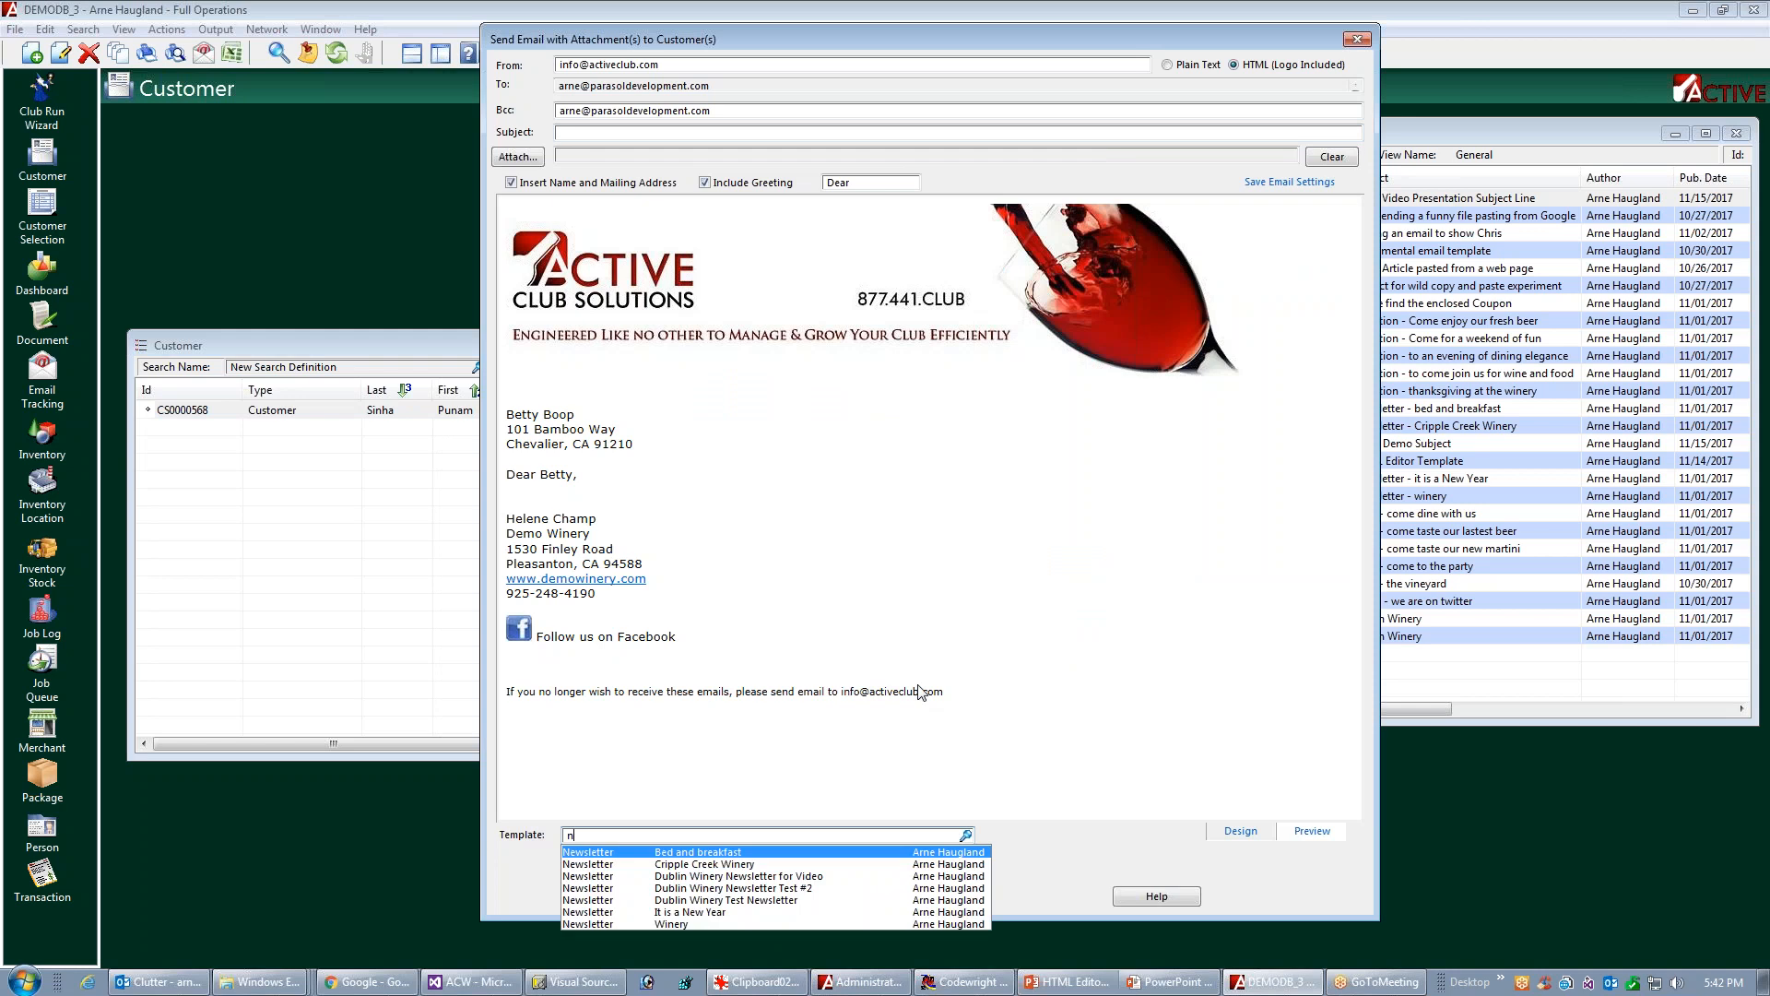
{"action": "key", "text": "Down"}
{"action": "key", "text": "Down"}
{"action": "key", "text": "Return"}
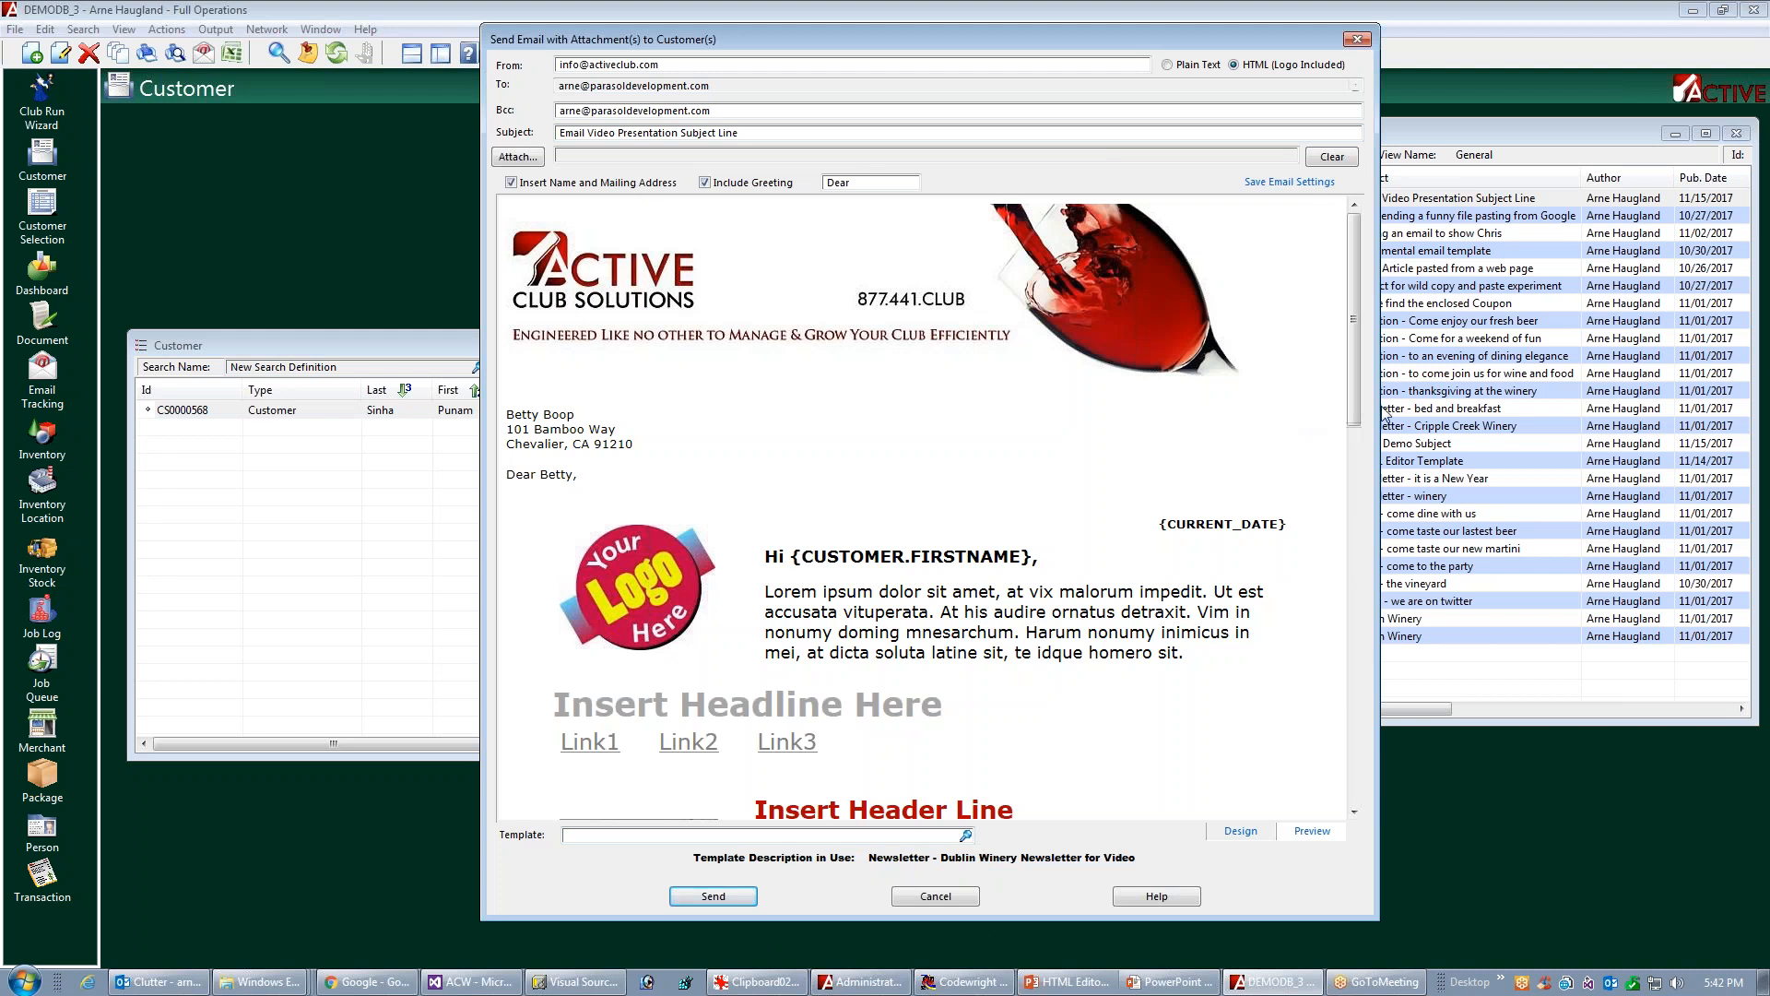
{"action": "left_click_drag", "start_coordinate": [1355, 406], "coordinate": [1399, 806]}
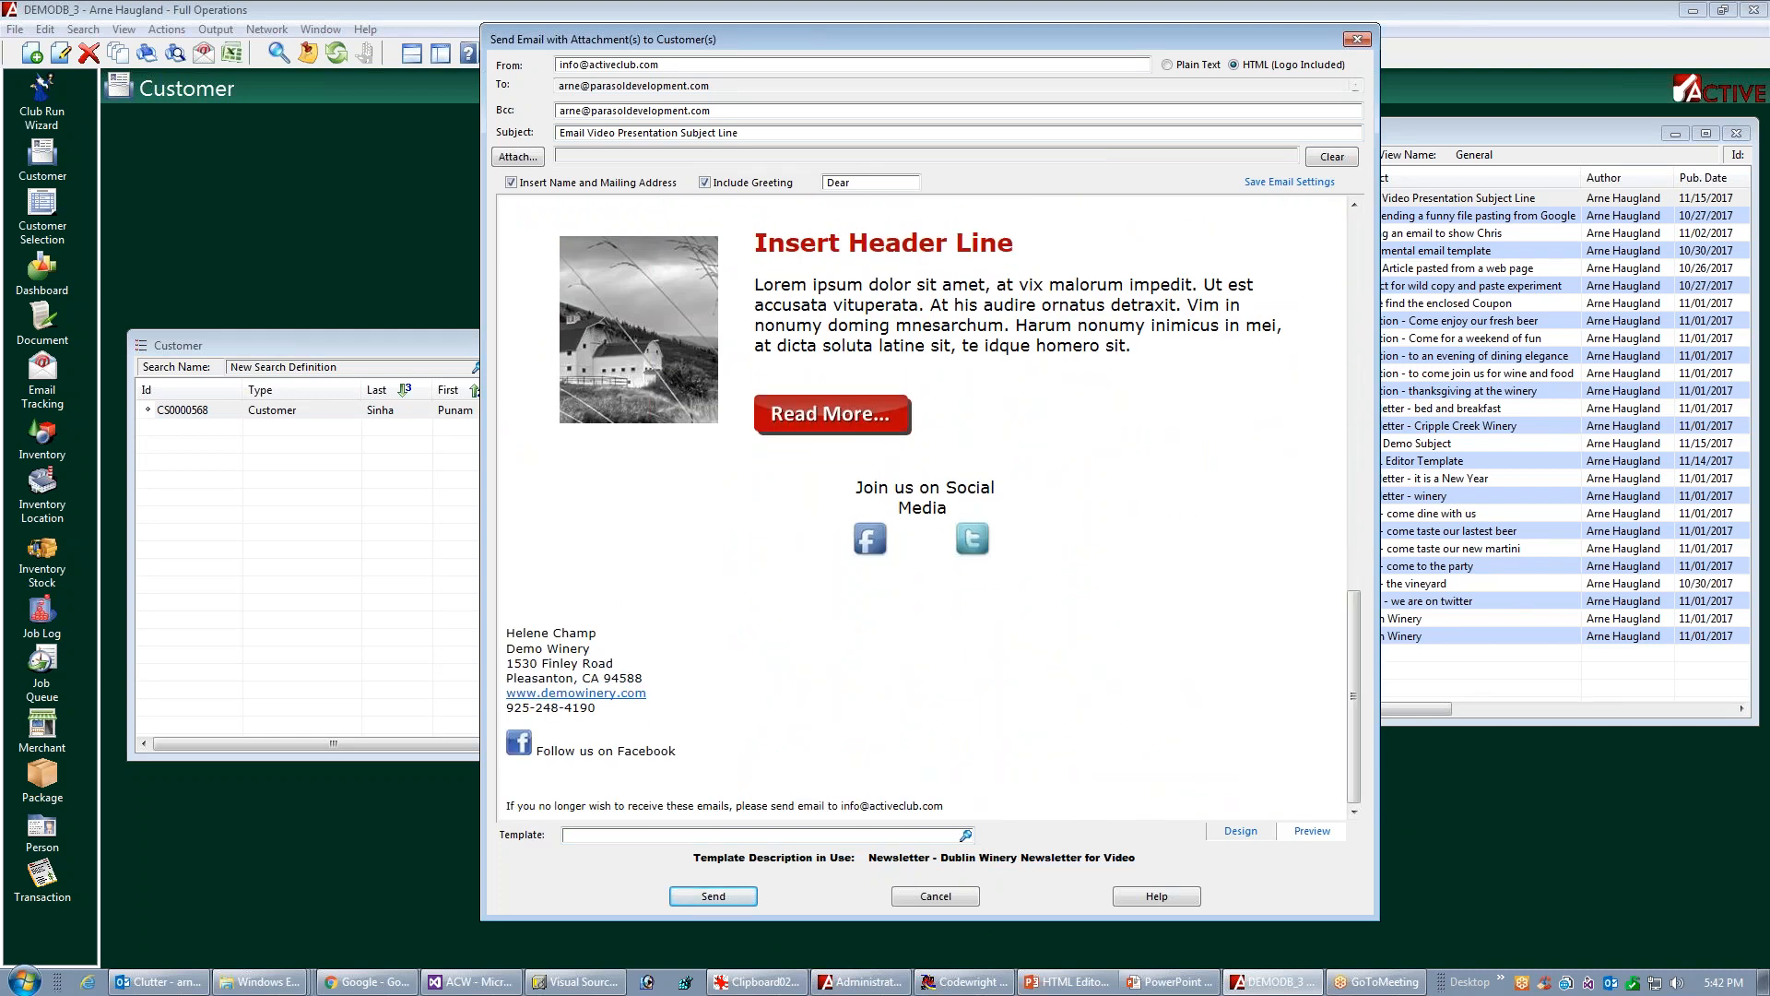
{"action": "left_click_drag", "start_coordinate": [1355, 691], "coordinate": [1462, 268]}
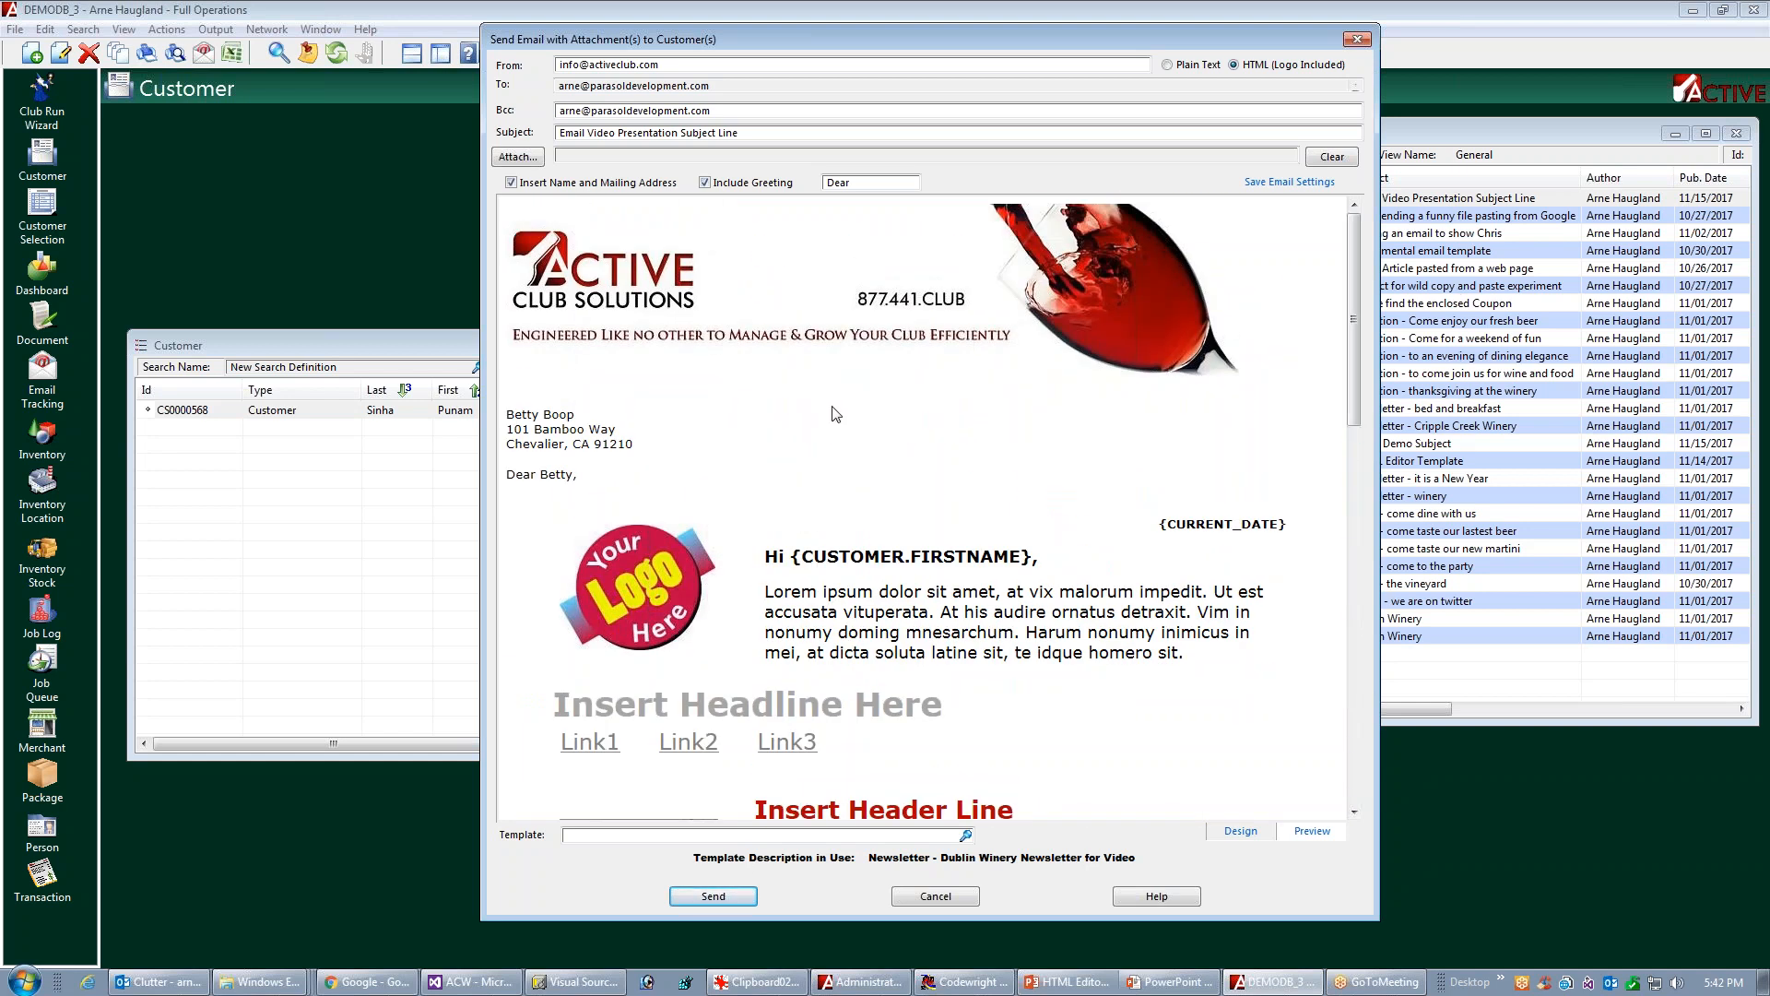
{"action": "left_click", "coordinate": [911, 899]}
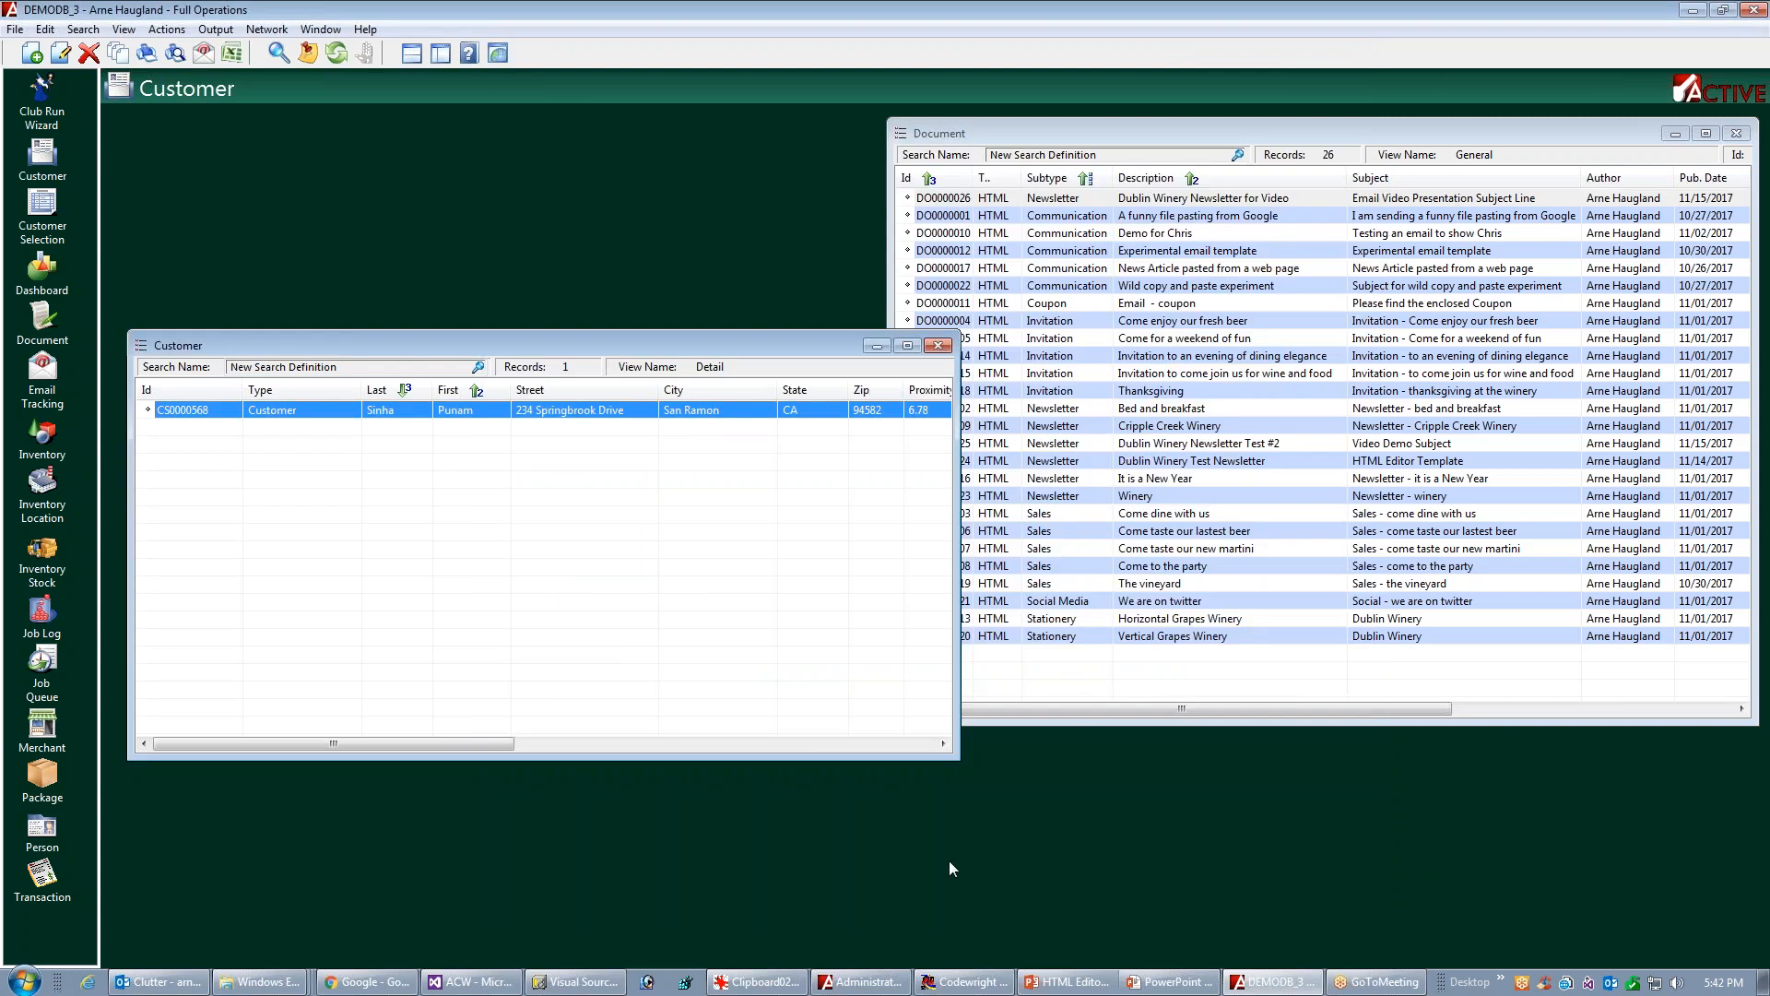
Refresh the Document list, inspect the HTML source stored in the Dublin Winery Newsletter for Video record, and close it
{"action": "left_click", "coordinate": [1125, 698]}
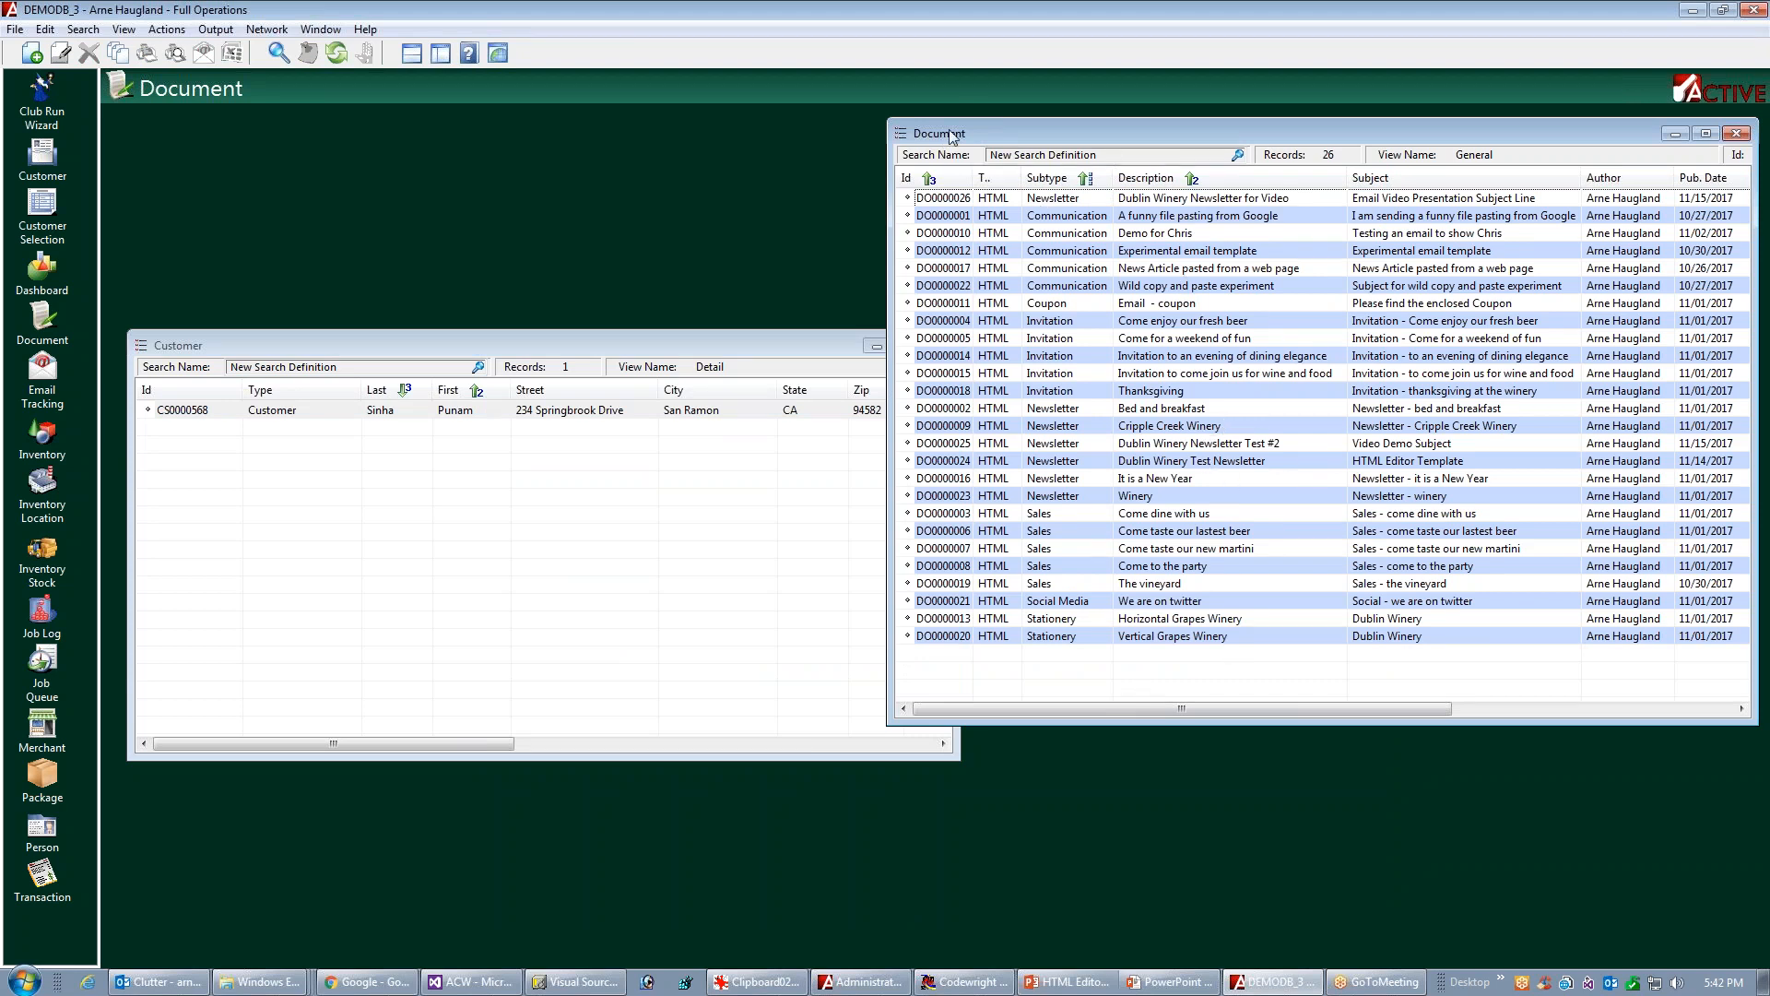
{"action": "left_click", "coordinate": [339, 55]}
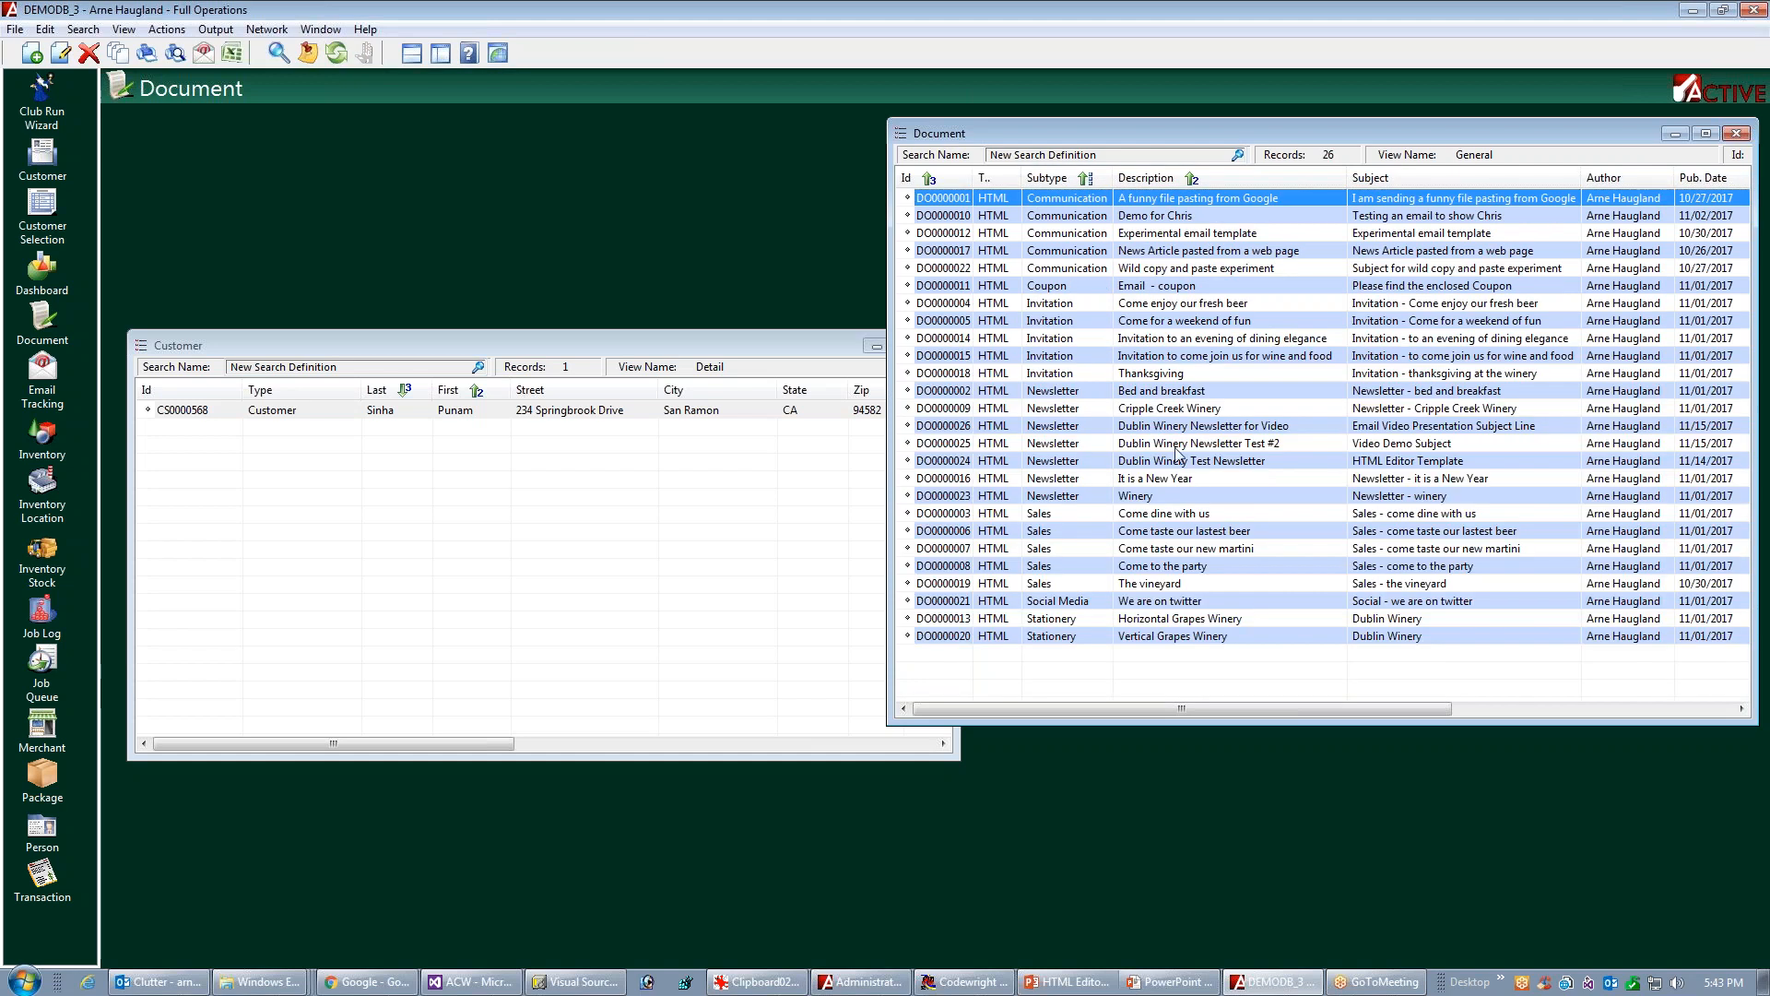
{"action": "left_click", "coordinate": [1219, 426]}
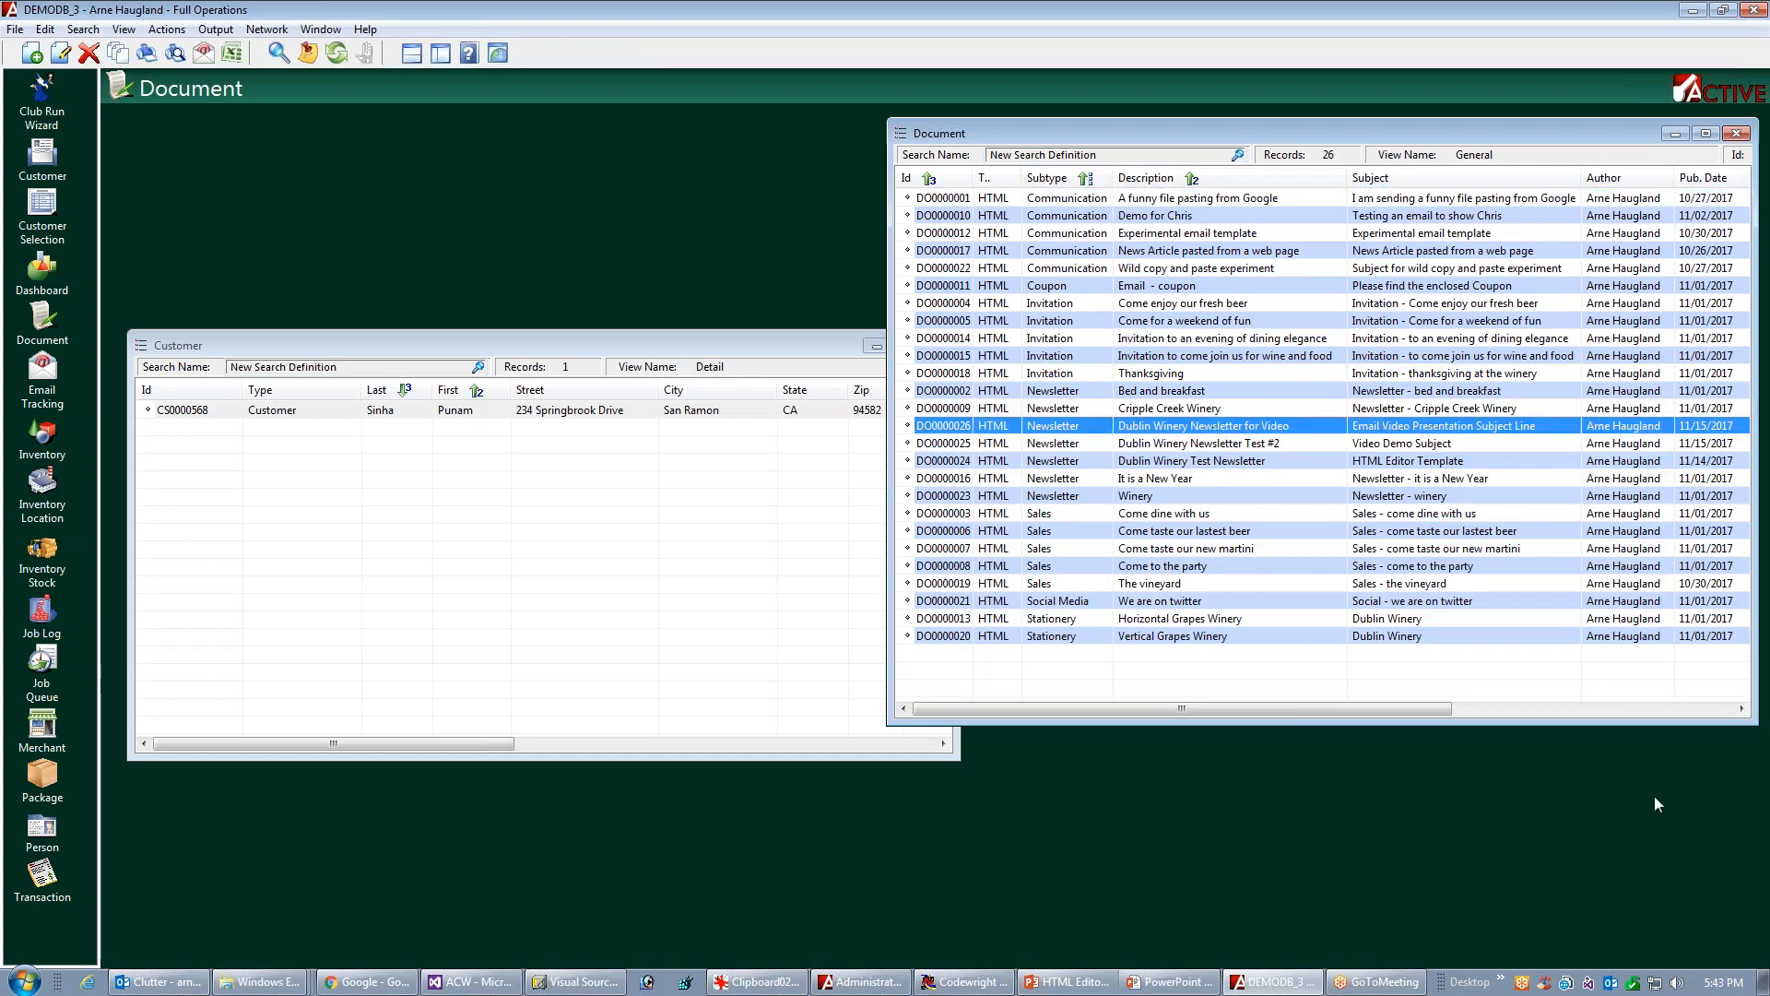
{"action": "double_click", "coordinate": [1119, 431]}
{"action": "left_click", "coordinate": [940, 257]}
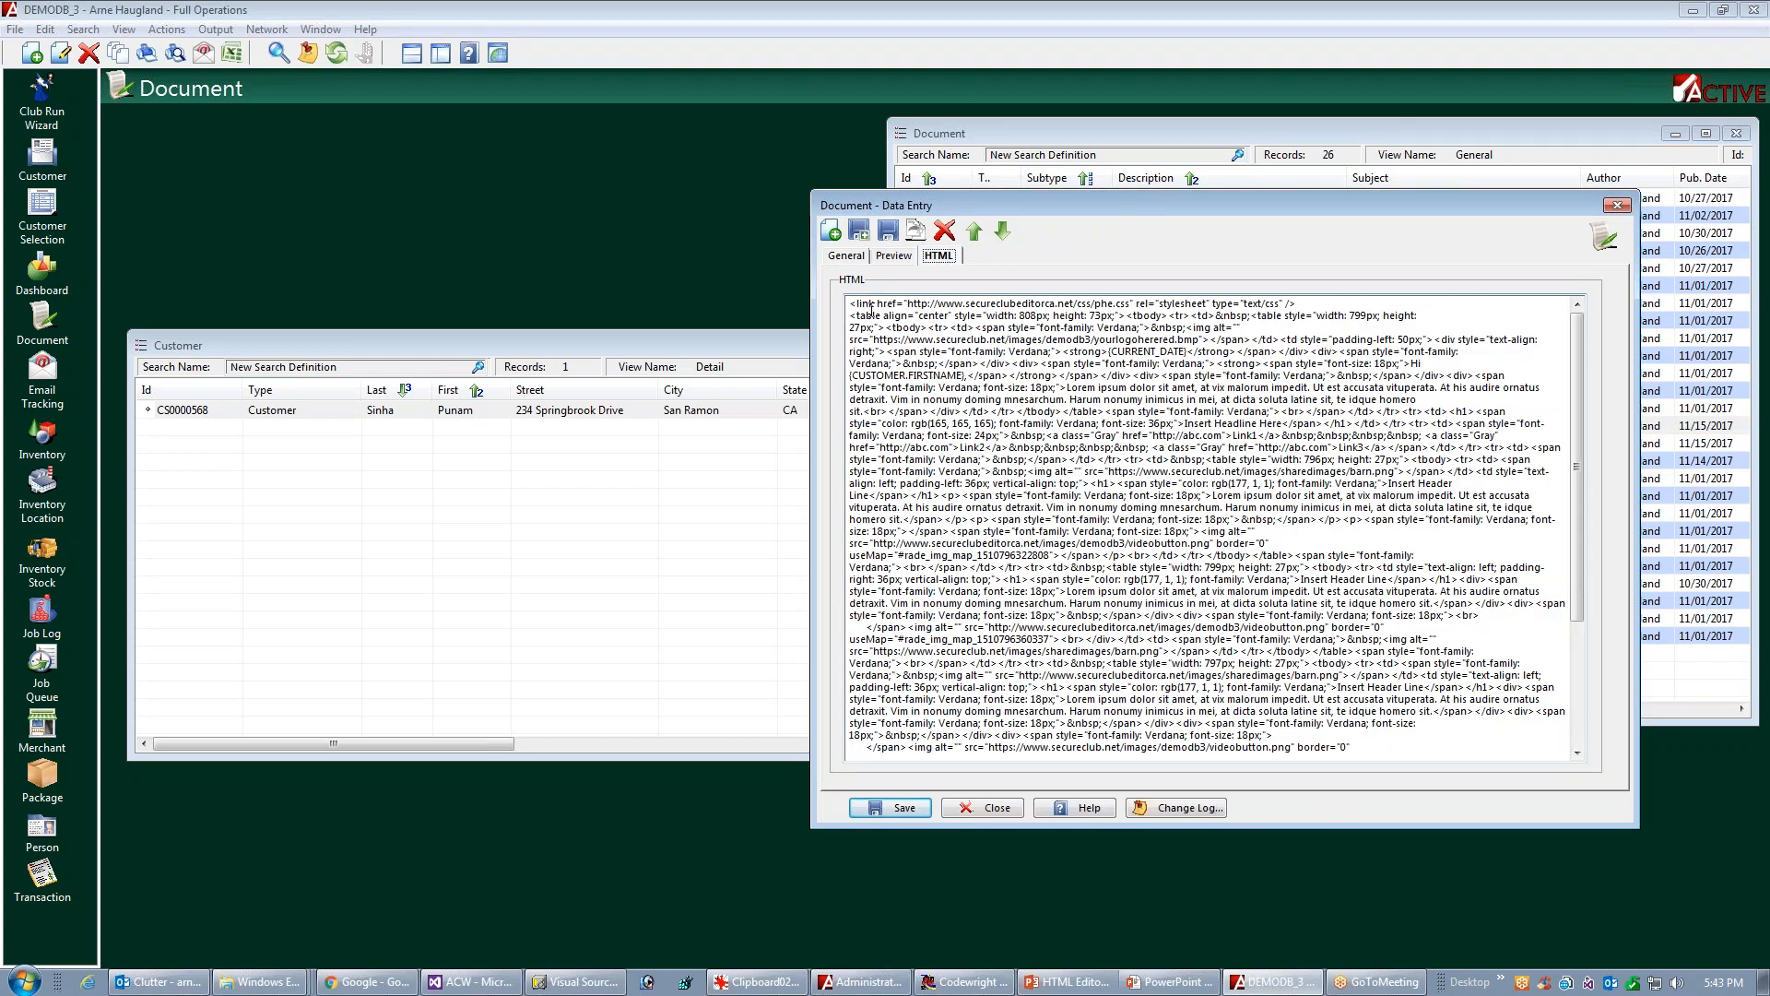
{"action": "left_click", "coordinate": [1619, 206]}
Edit the newsletter document's HTML source so it starts with <html> and ends with </html>, and save the template
{"action": "right_click", "coordinate": [1050, 426]}
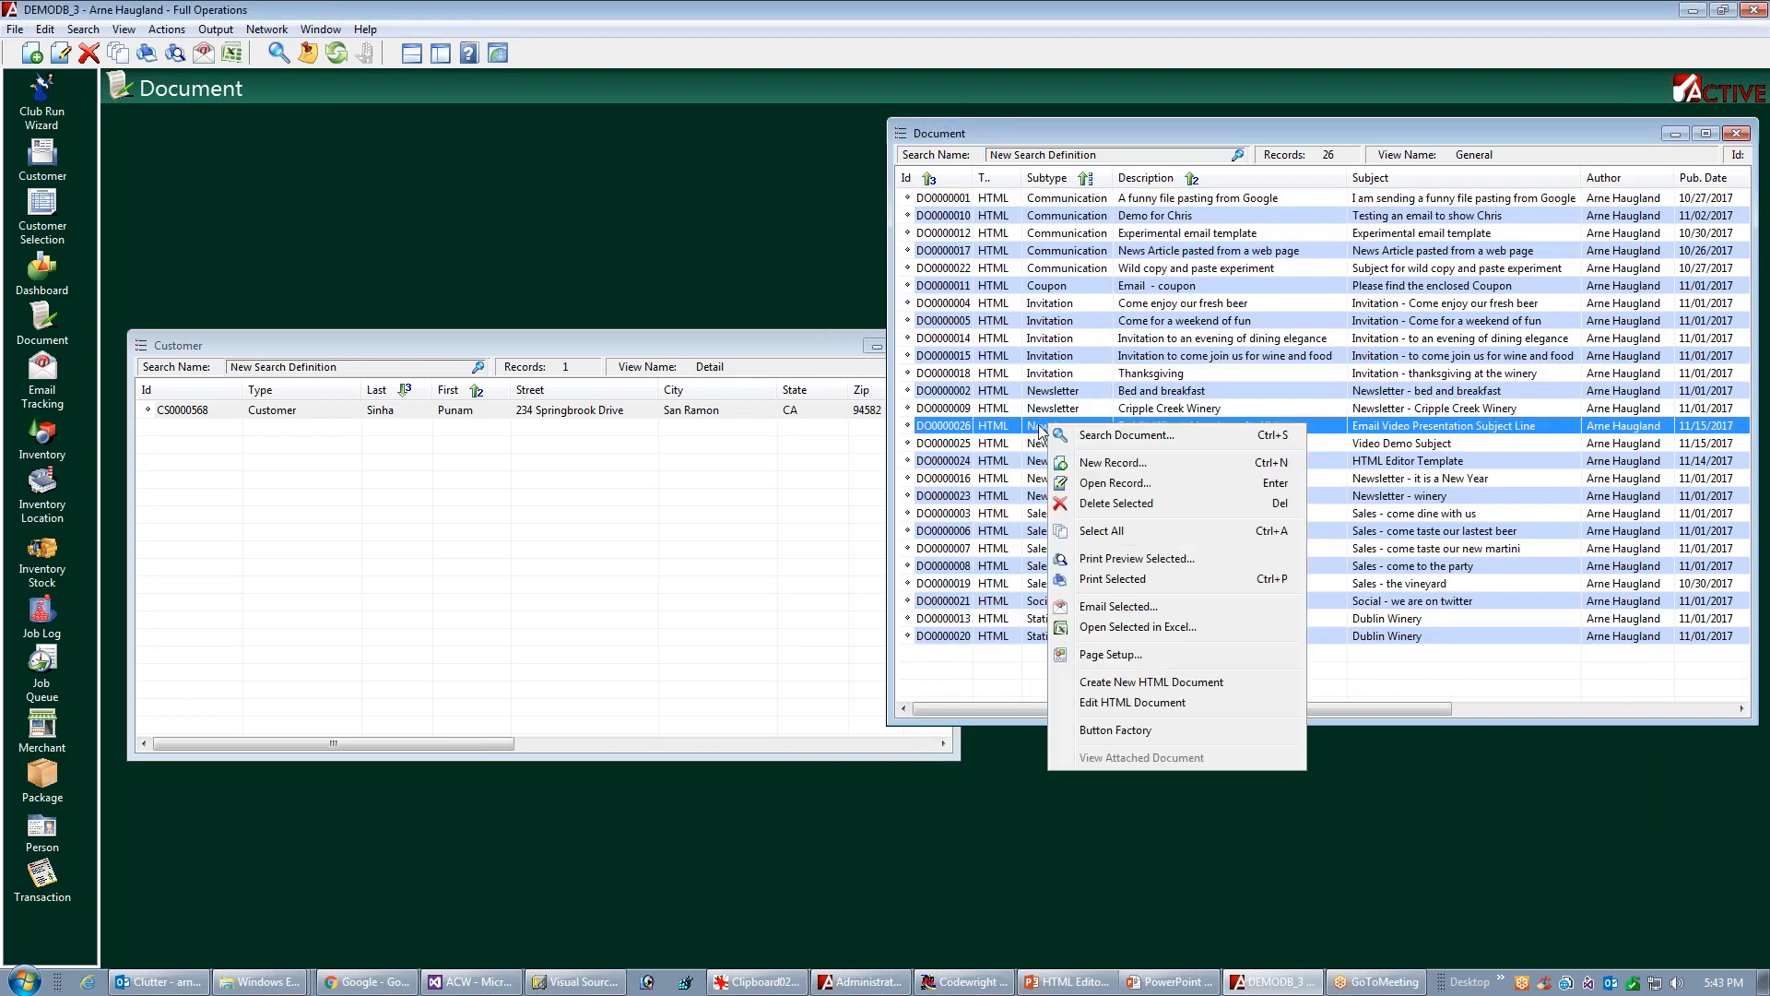
{"action": "left_click", "coordinate": [1140, 704]}
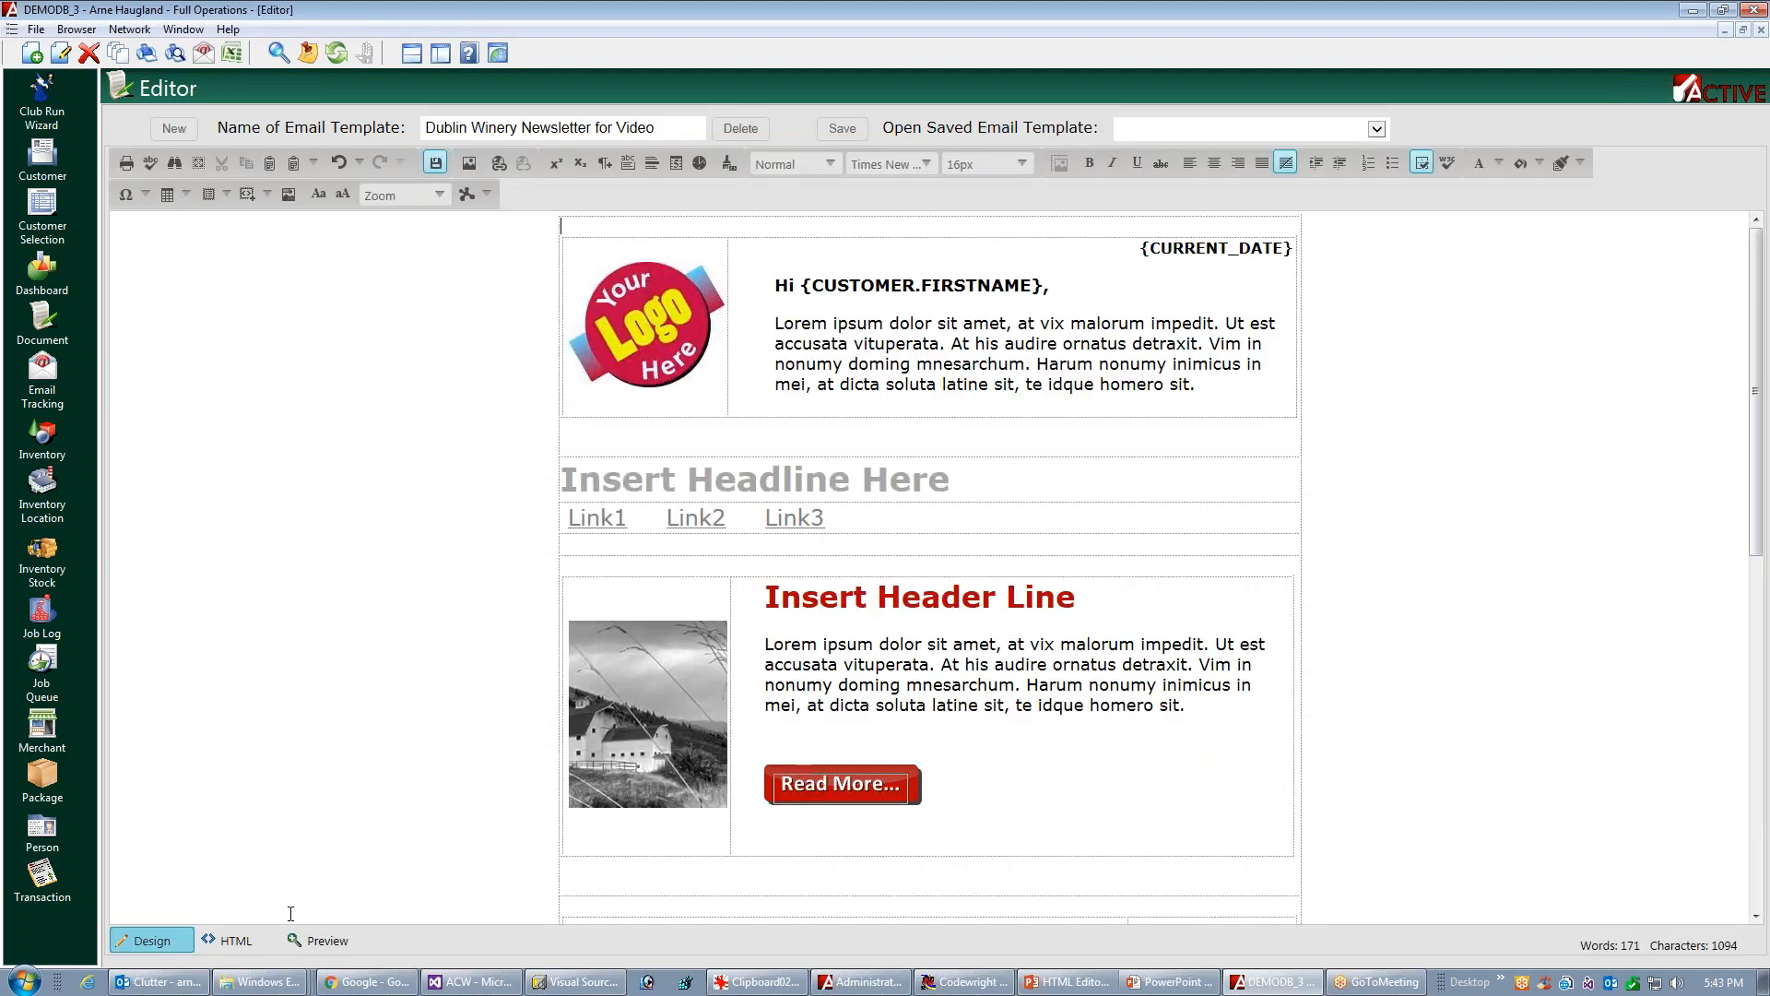
{"action": "left_click", "coordinate": [235, 941]}
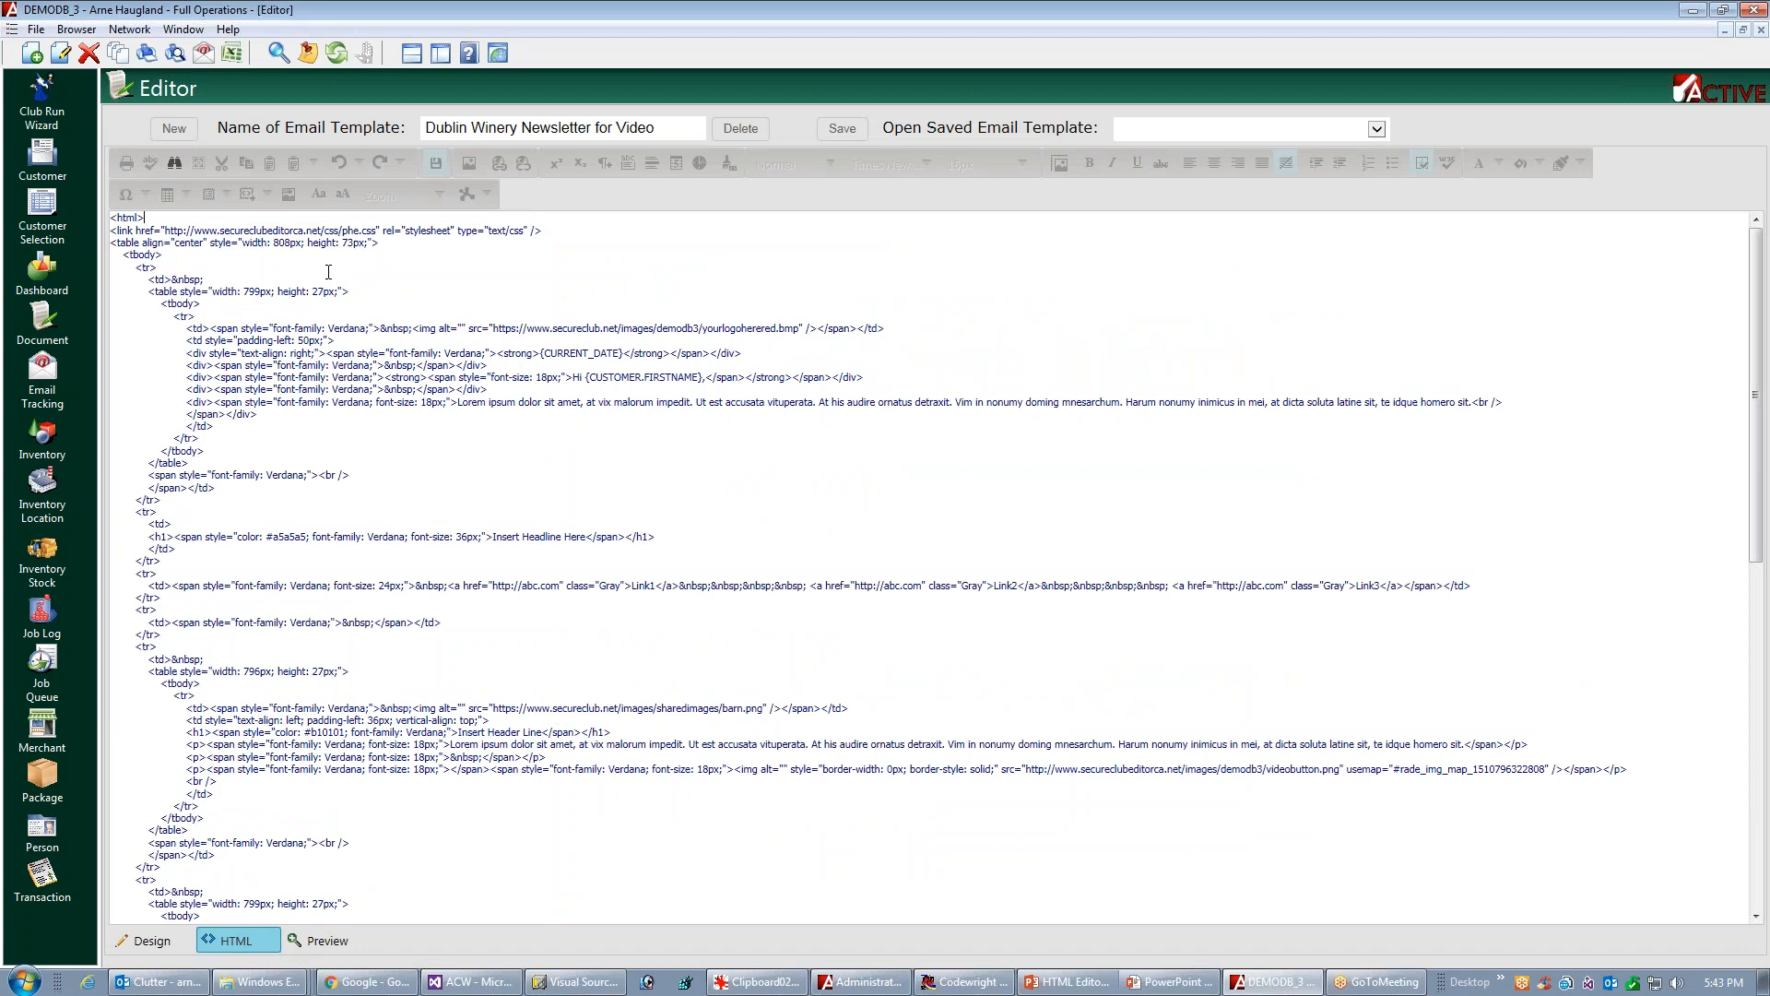
{"action": "key", "text": "ctrl+End"}
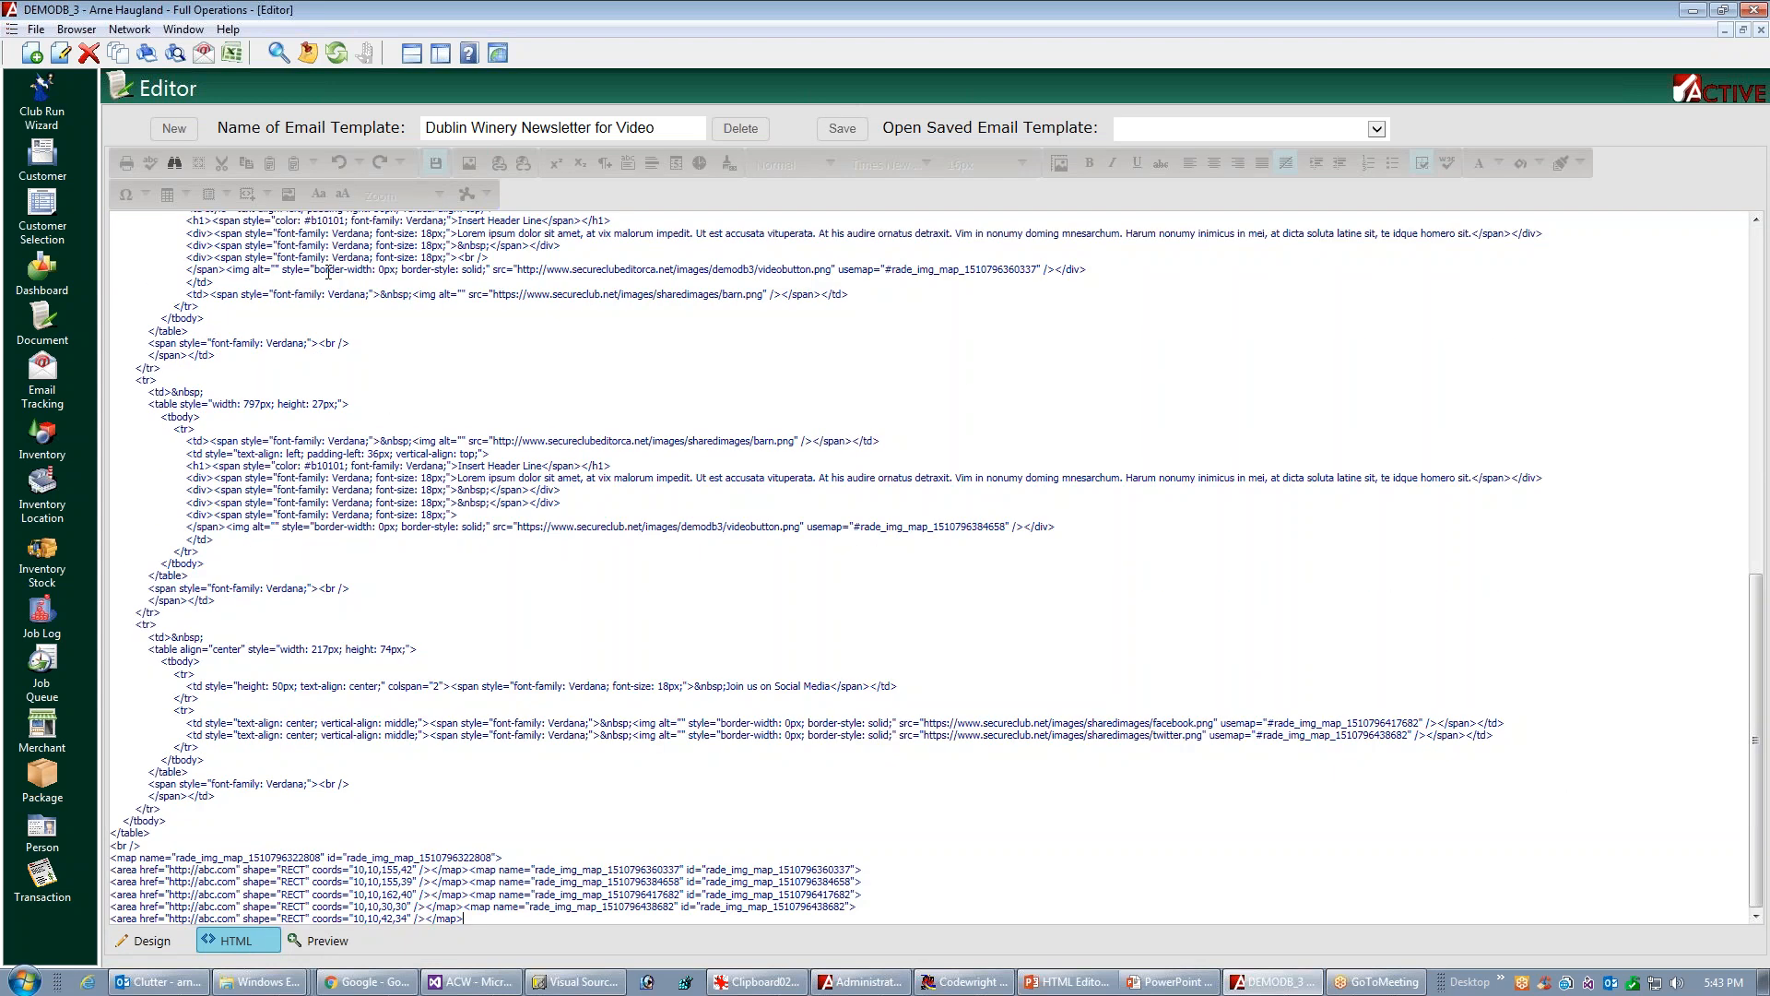
{"action": "key", "text": "Return"}
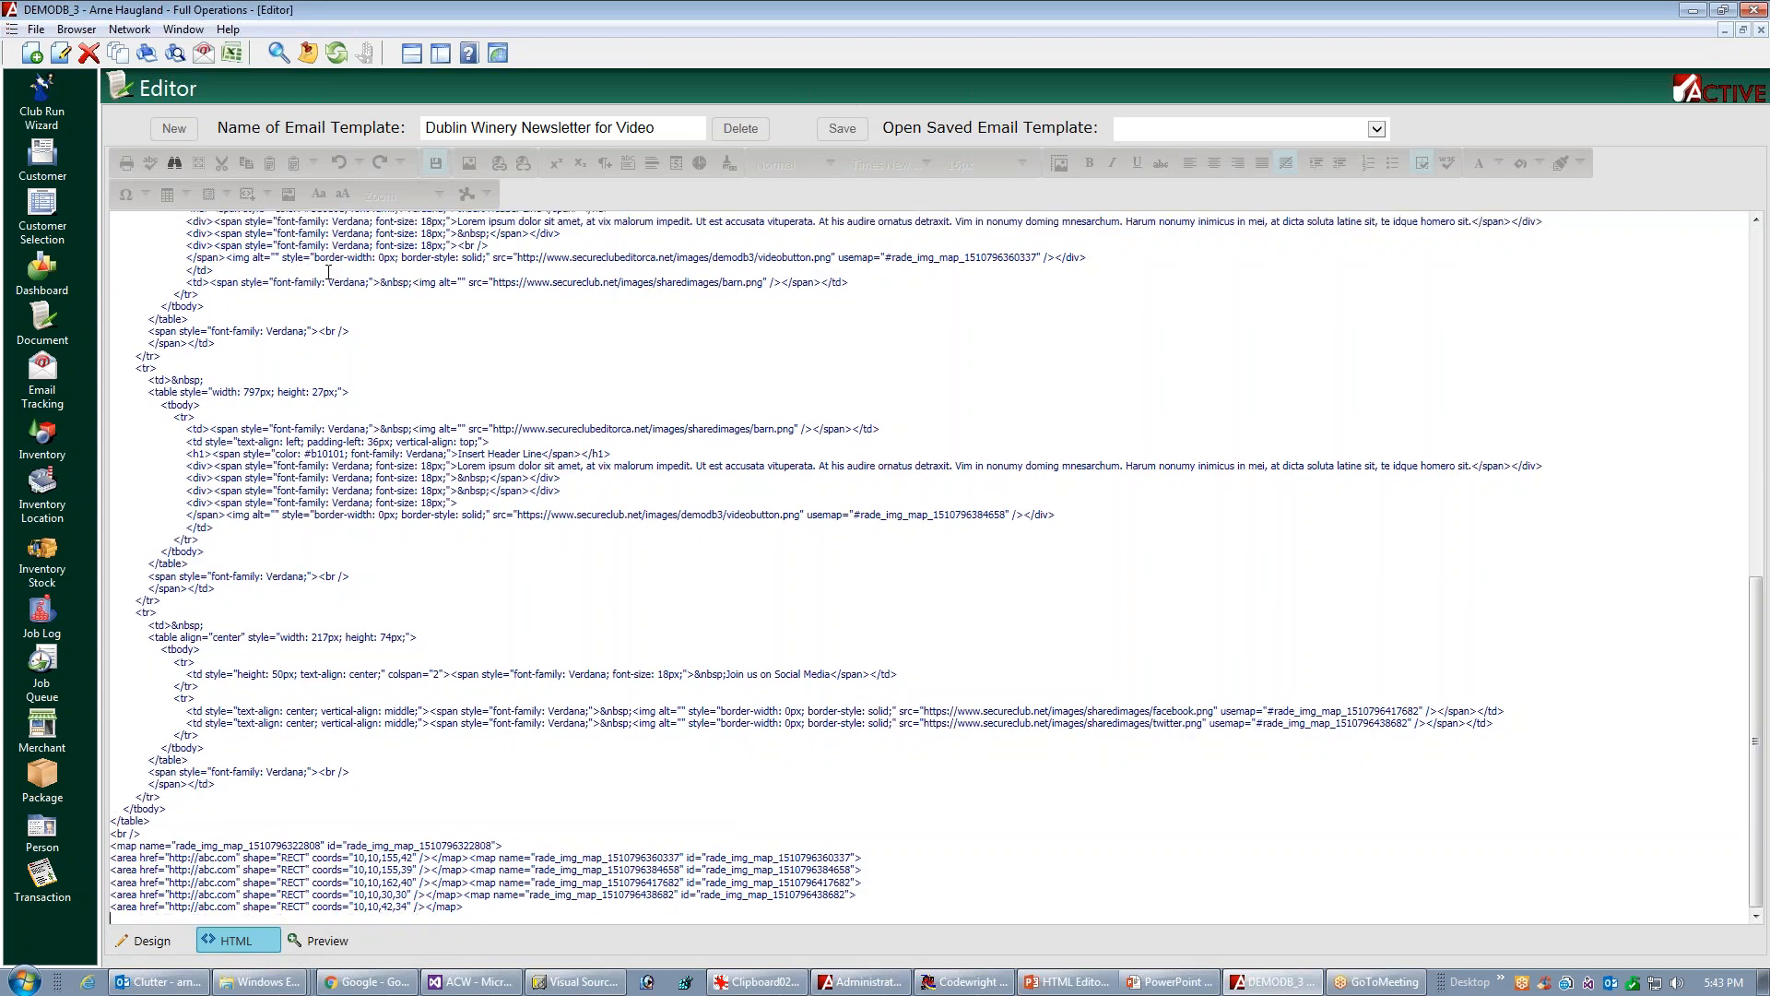
{"action": "type", "text": "</html>"}
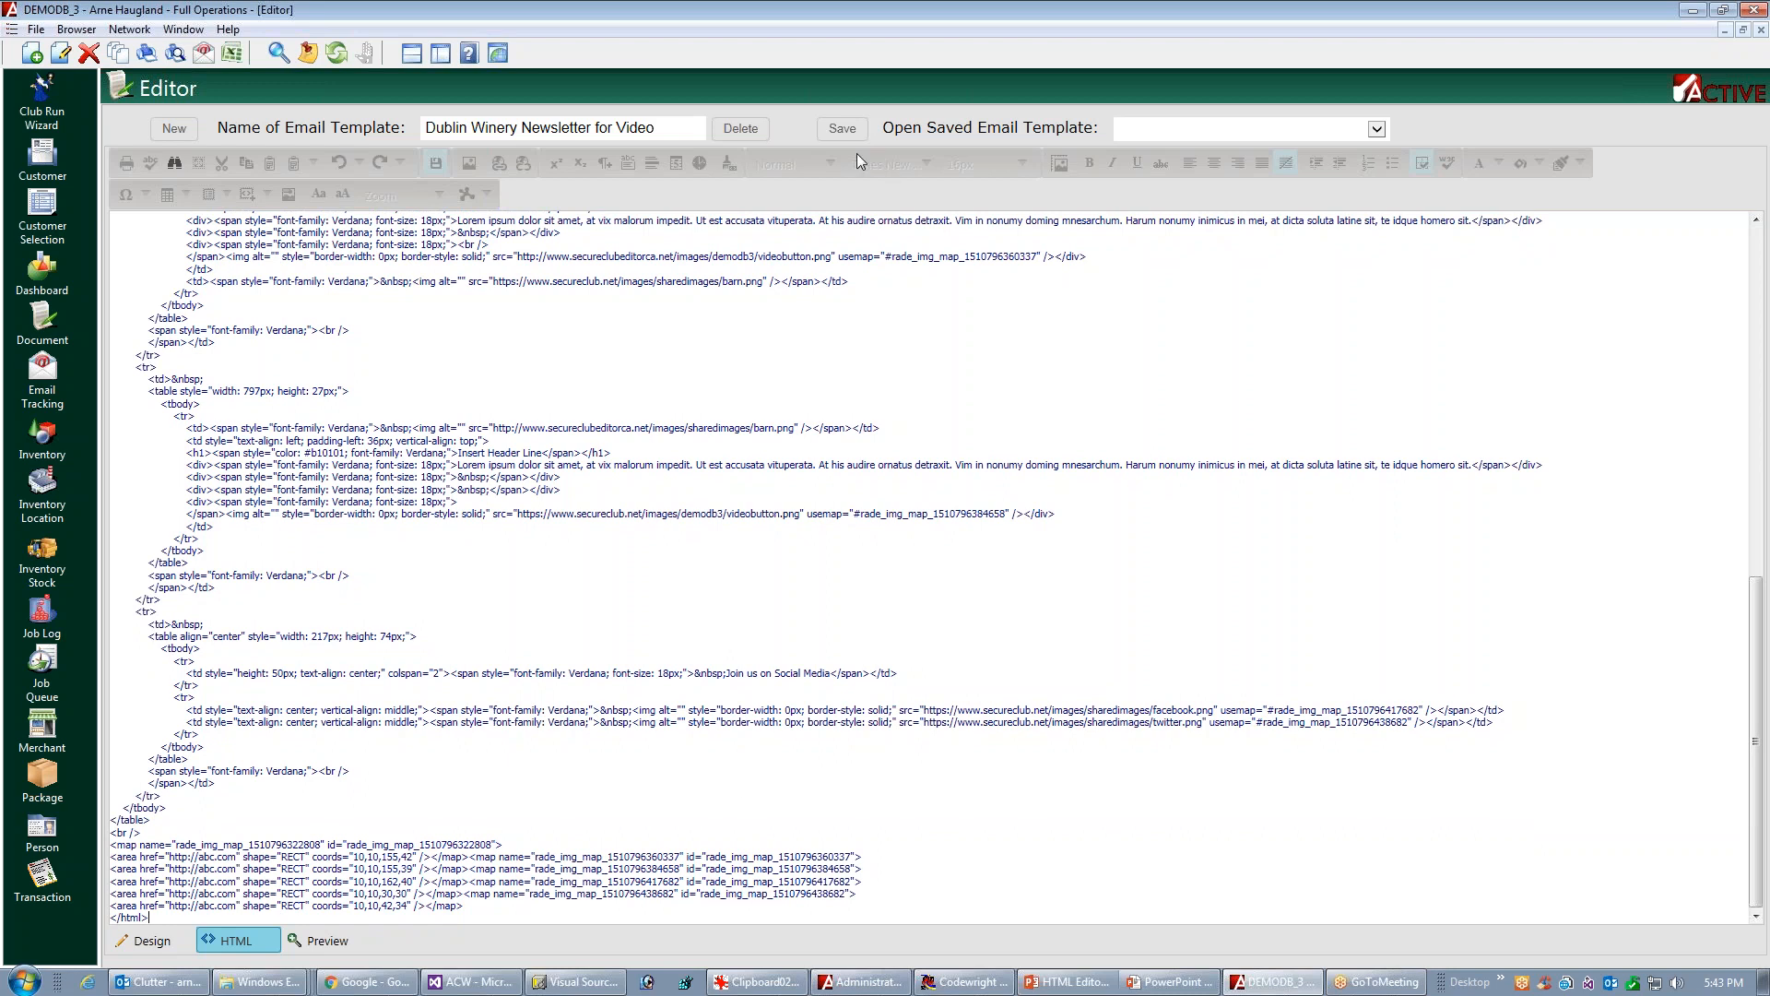
{"action": "left_click", "coordinate": [841, 131]}
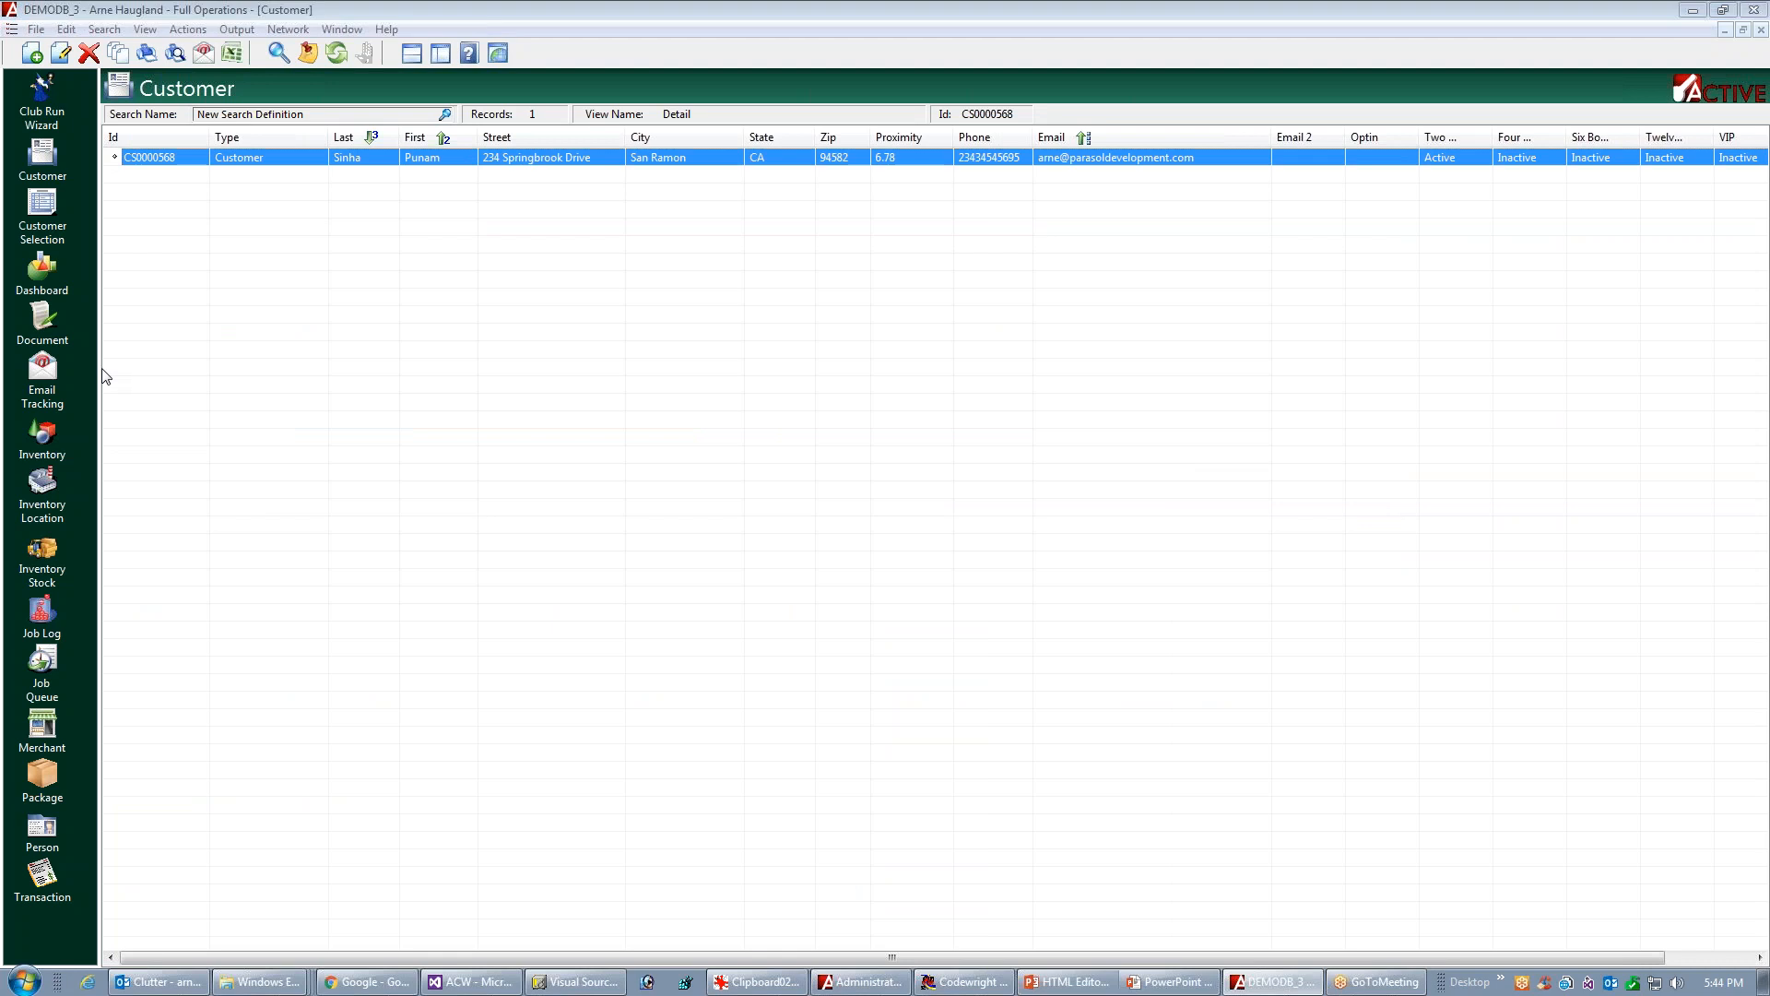
Compose a new custom email to the customer using the Dublin Winery Newsletter for Video template
{"action": "key", "text": "ctrl+e"}
{"action": "left_click", "coordinate": [605, 832]}
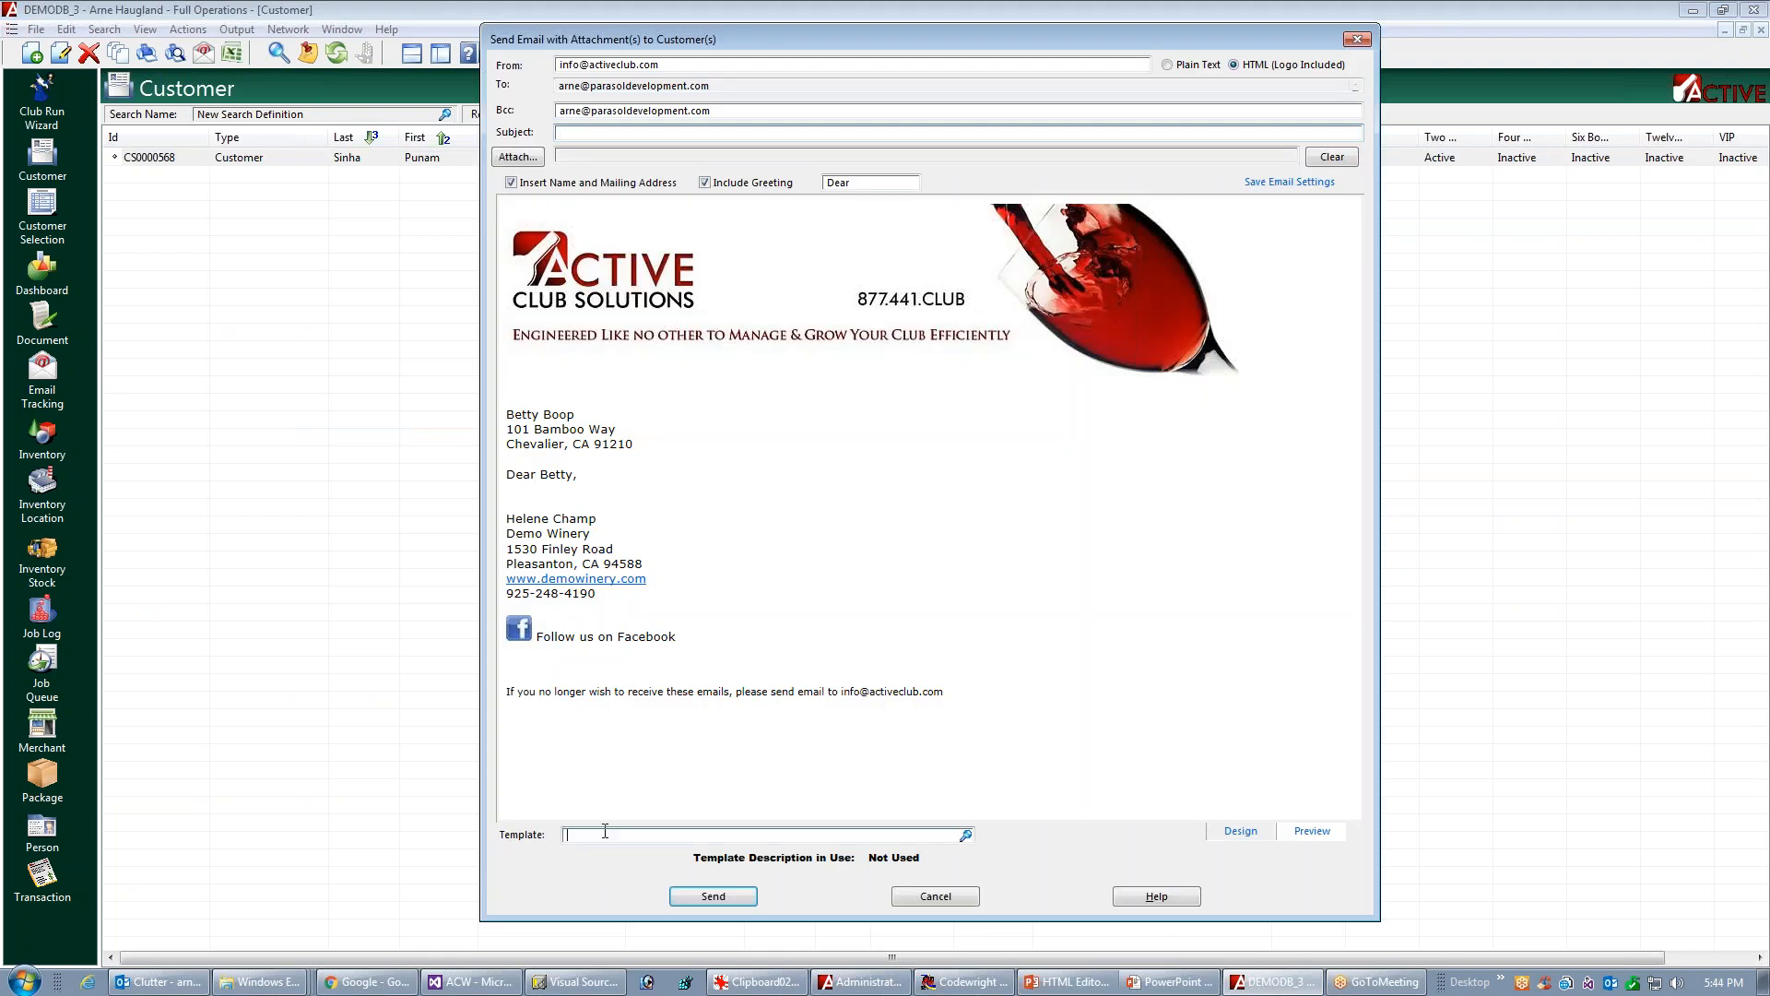
{"action": "type", "text": "n"}
{"action": "key", "text": "Down"}
{"action": "key", "text": "Down"}
{"action": "key", "text": "Return"}
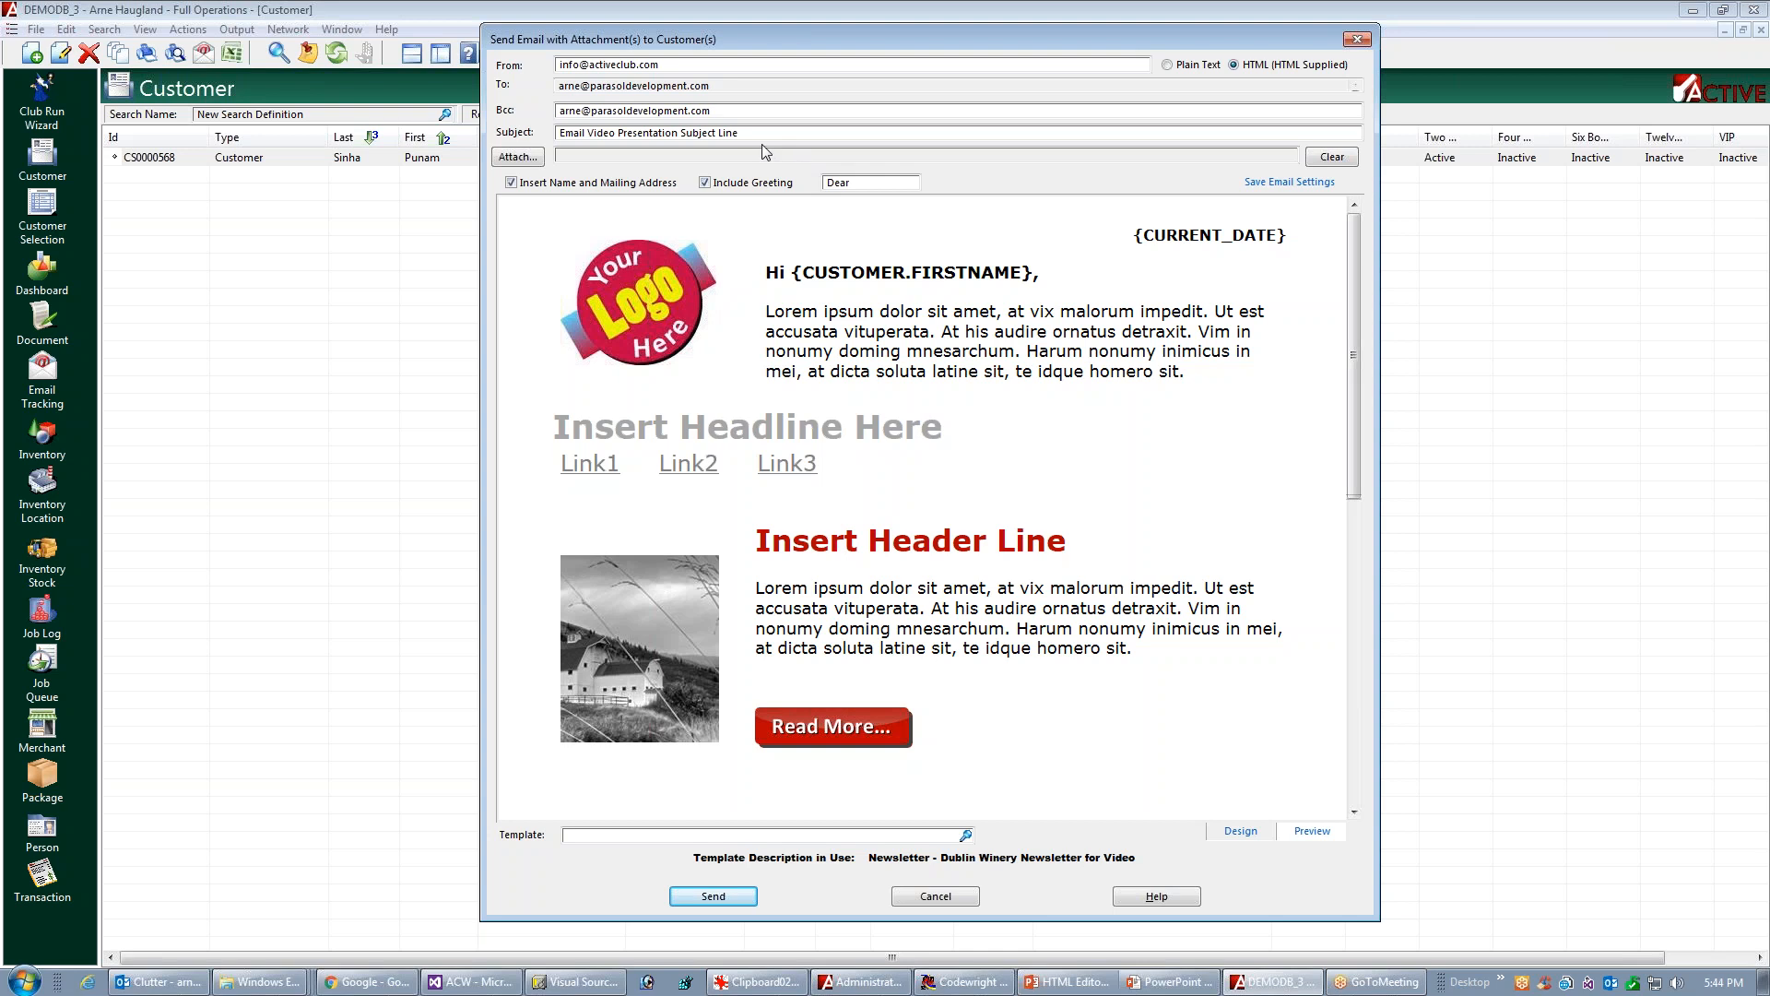
Clear the email's Bcc address and send the newsletter to the customer
{"action": "left_click_drag", "start_coordinate": [739, 133], "coordinate": [489, 129]}
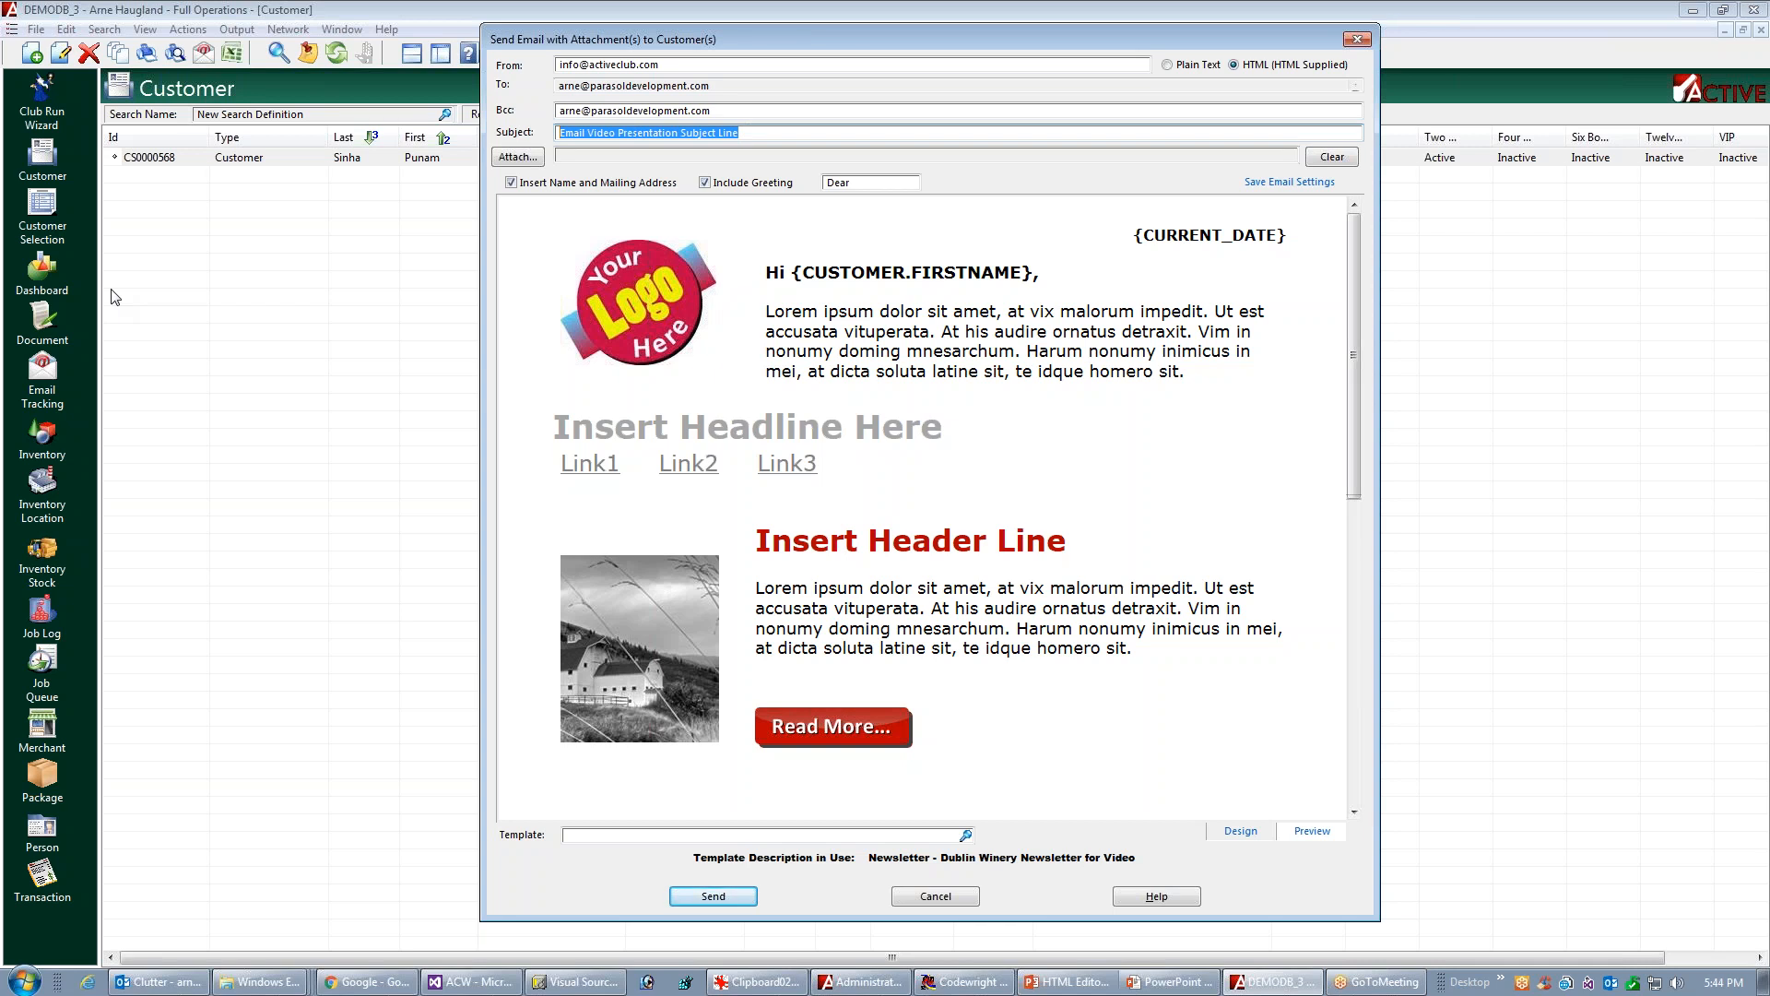
{"action": "left_click_drag", "start_coordinate": [712, 110], "coordinate": [604, 111]}
{"action": "key", "text": "shift+Home"}
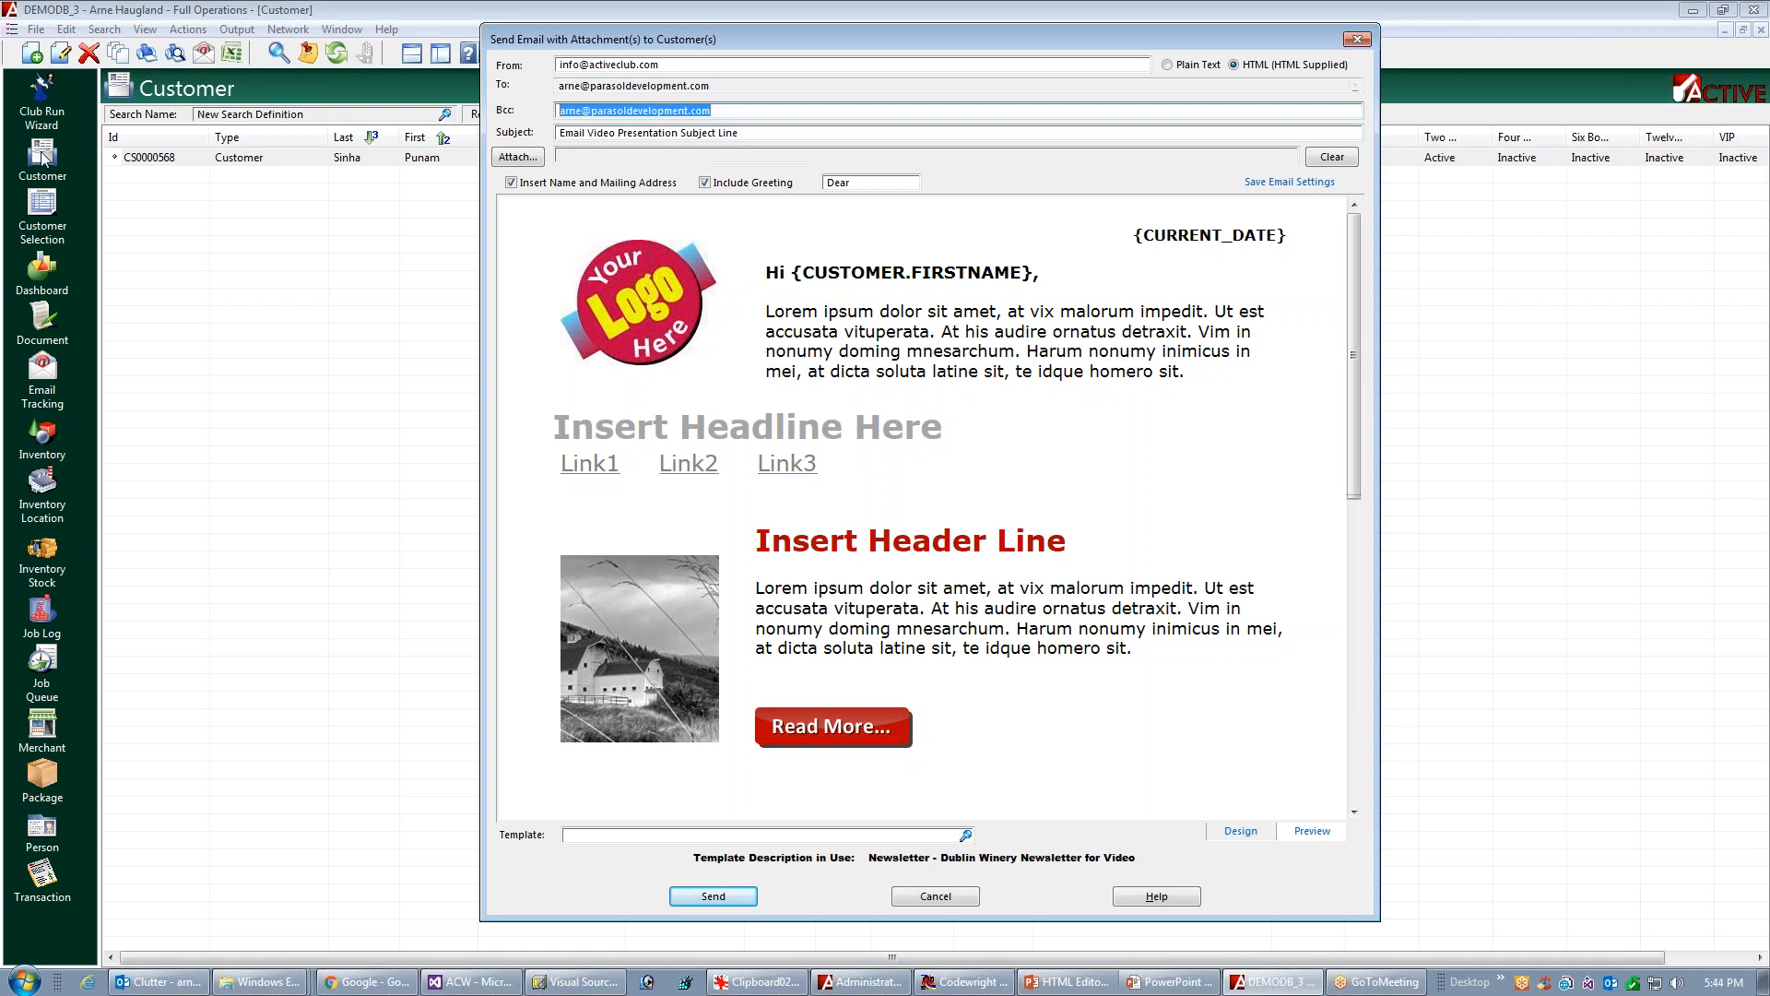
{"action": "key", "text": "BackSpace"}
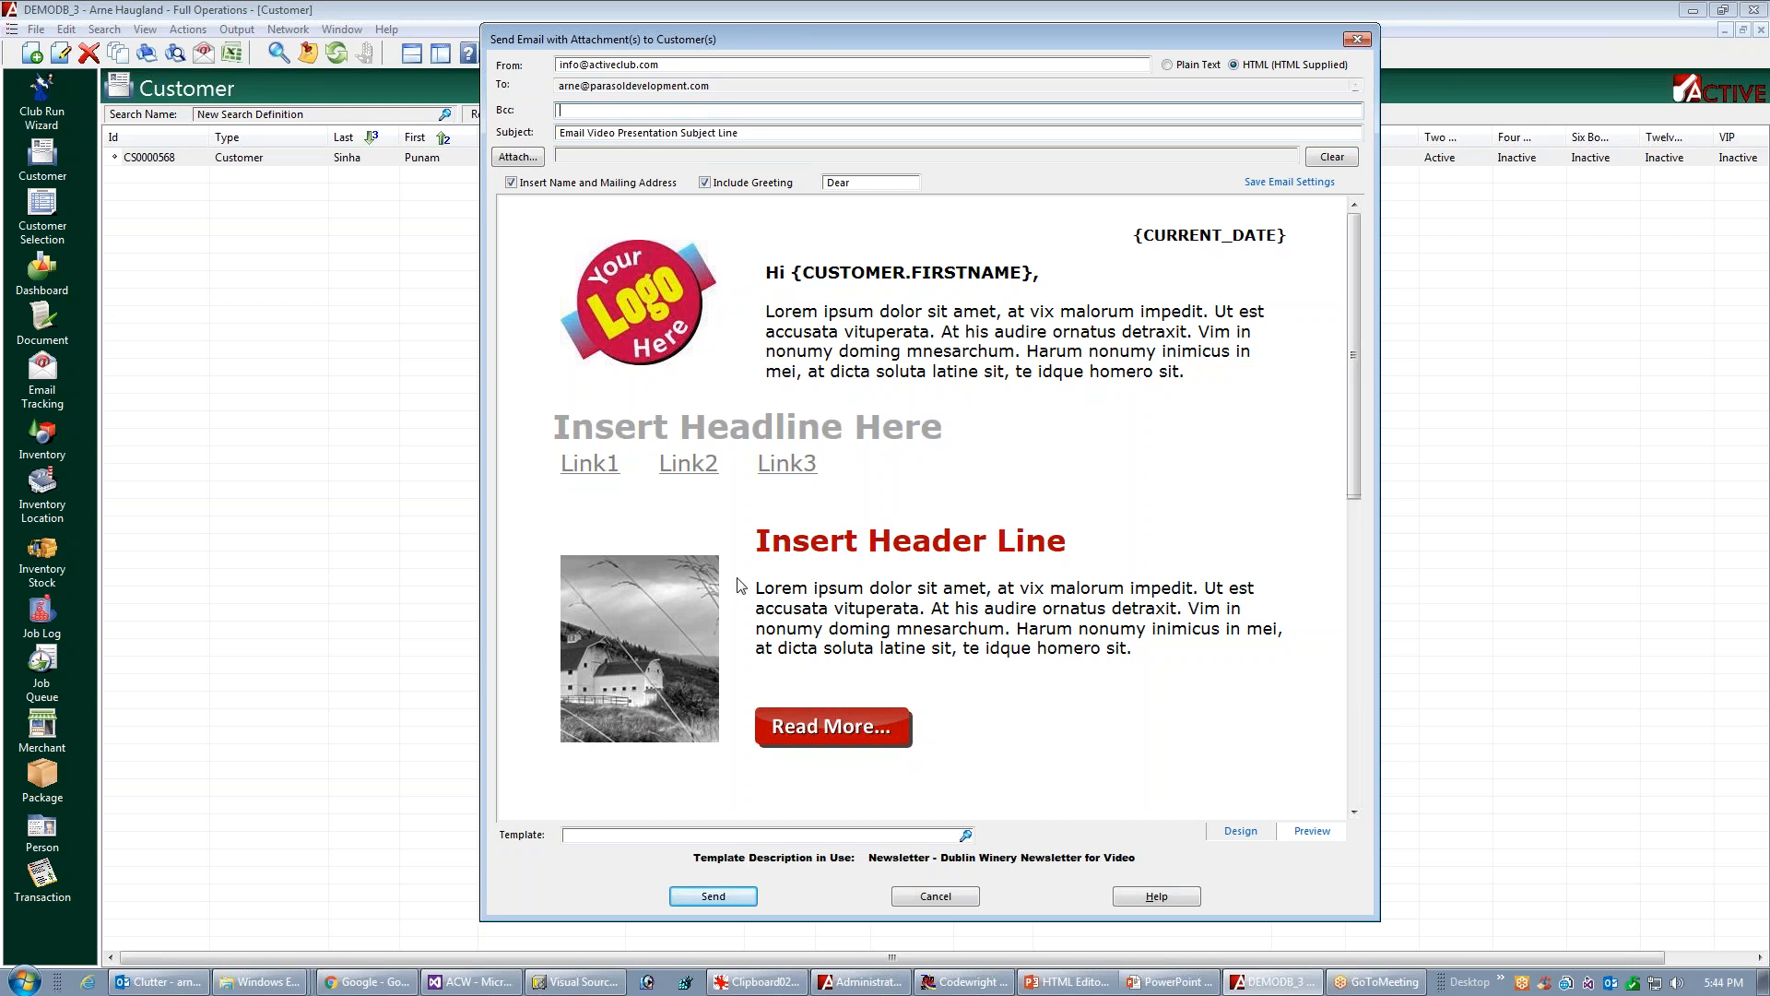
{"action": "left_click", "coordinate": [726, 903]}
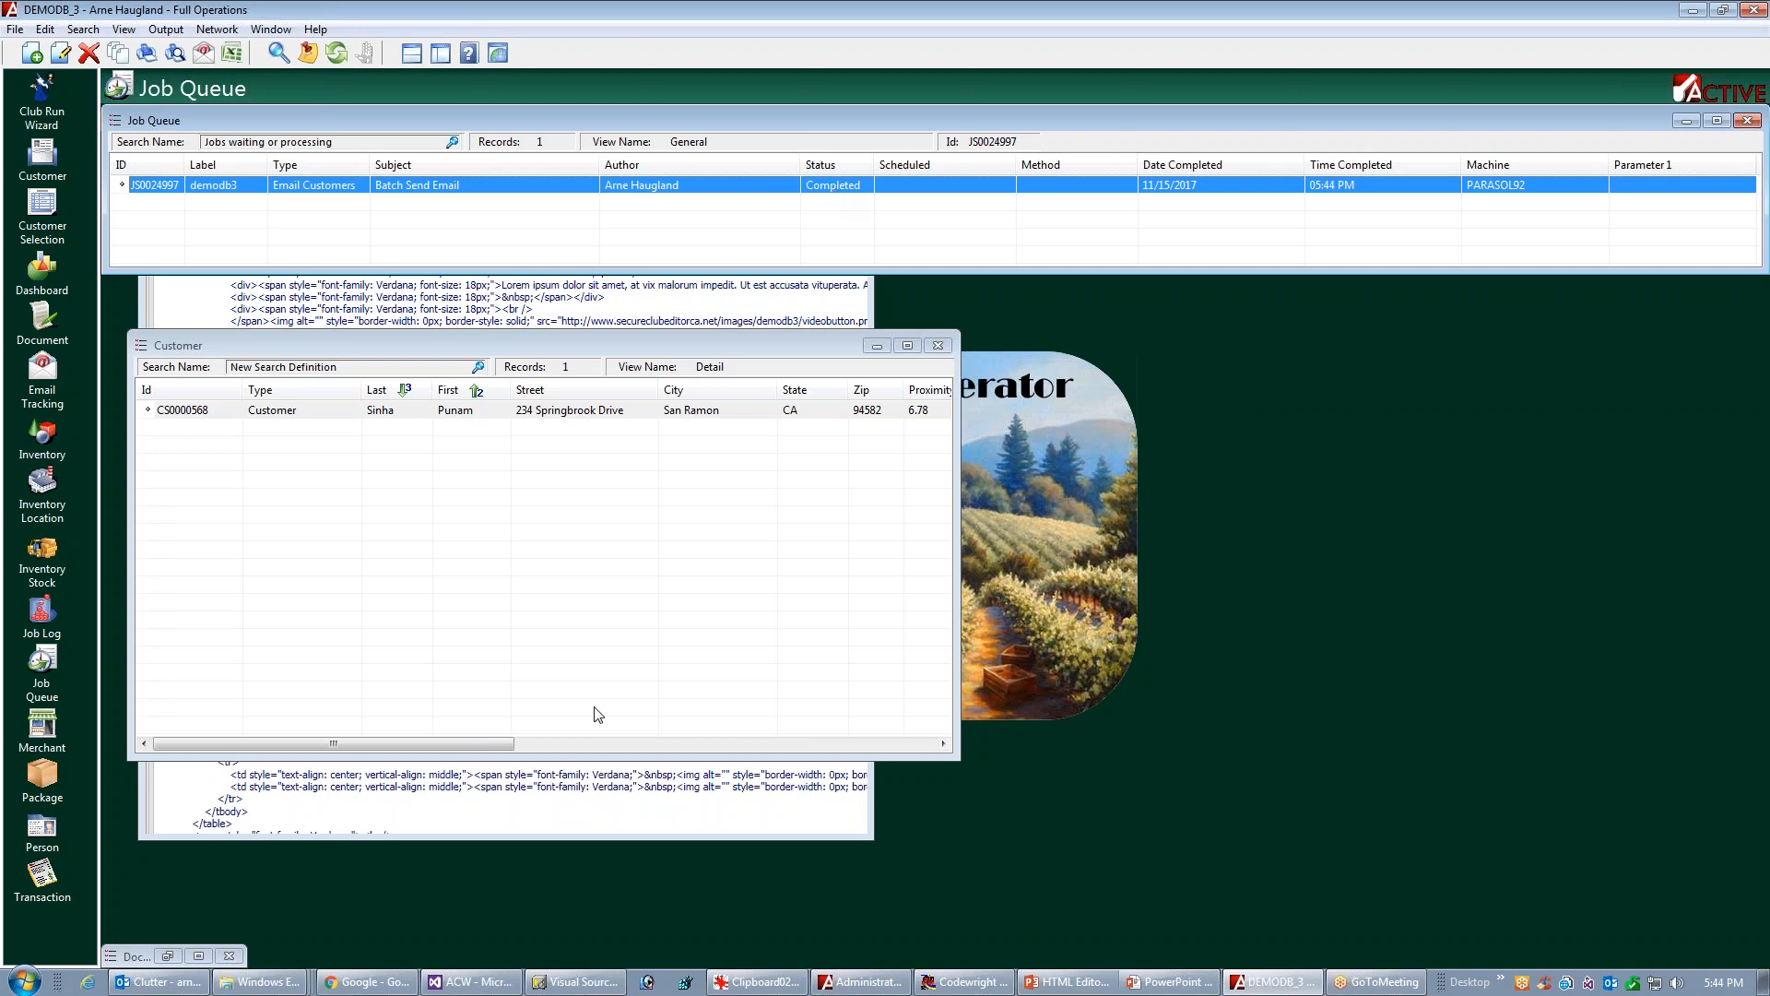
Switch to Outlook, open the received Email Video Presentation Subject Line message and look over the newsletter down to its social icons
{"action": "left_click", "coordinate": [159, 981]}
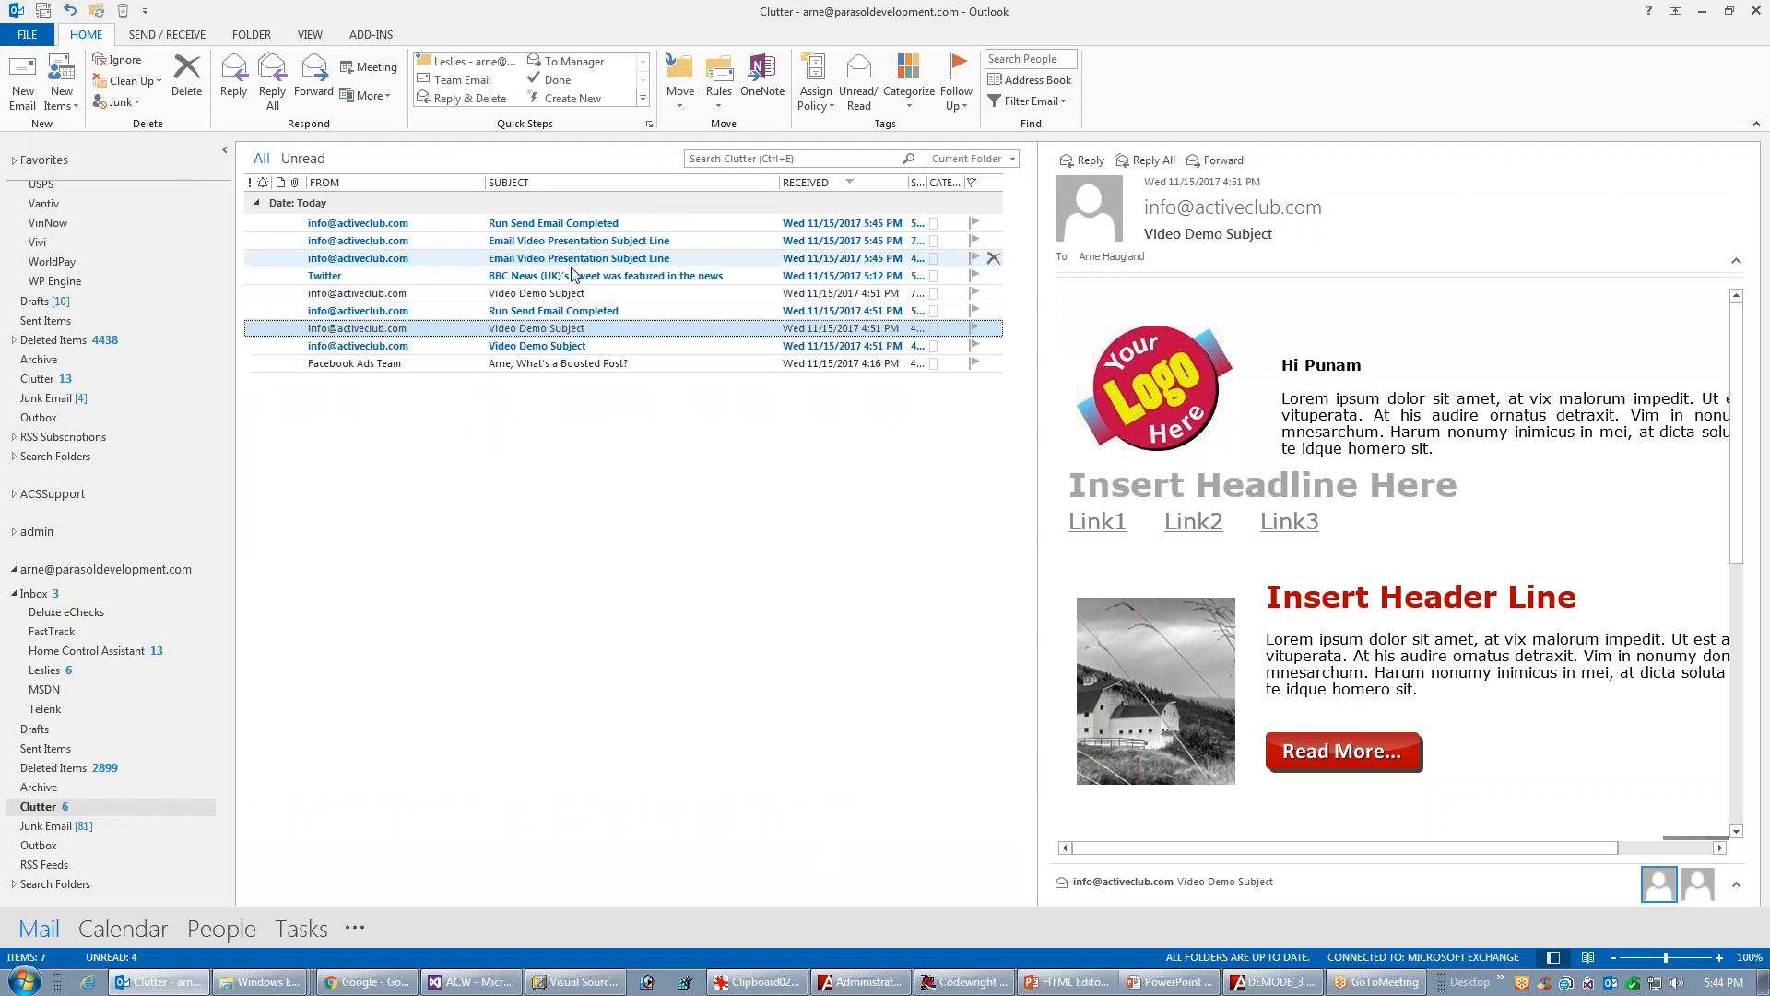
{"action": "left_click", "coordinate": [535, 257]}
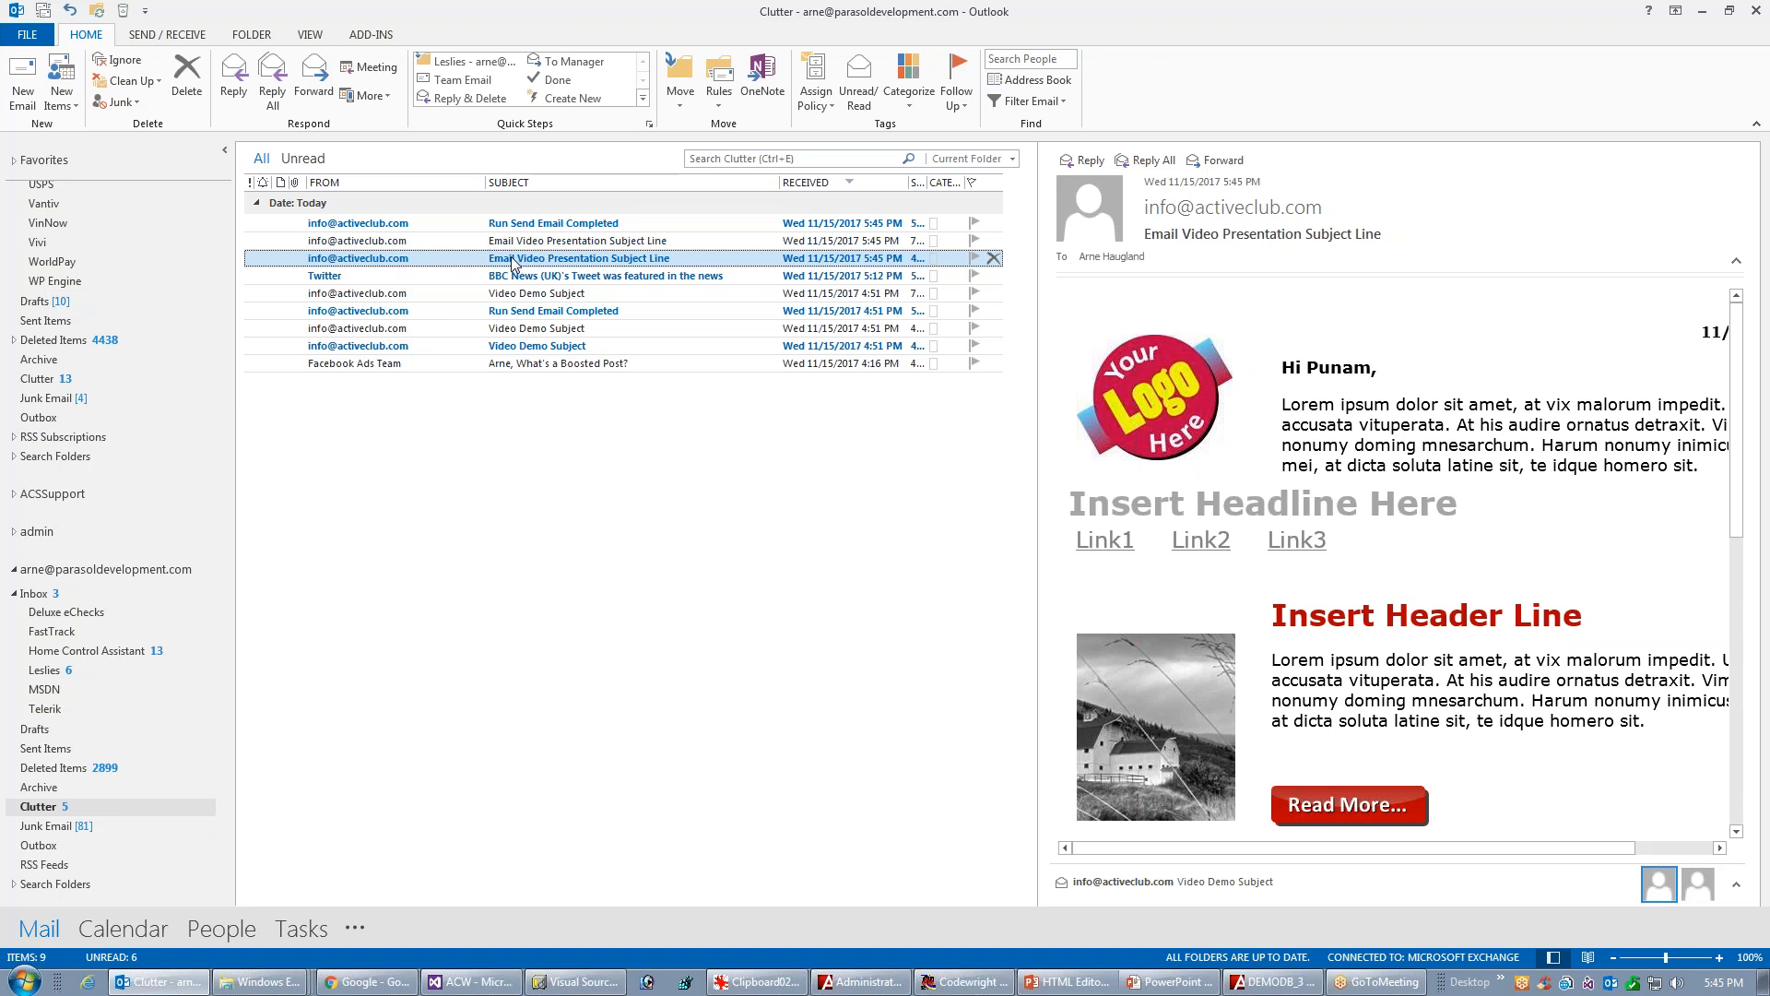
{"action": "double_click", "coordinate": [505, 259]}
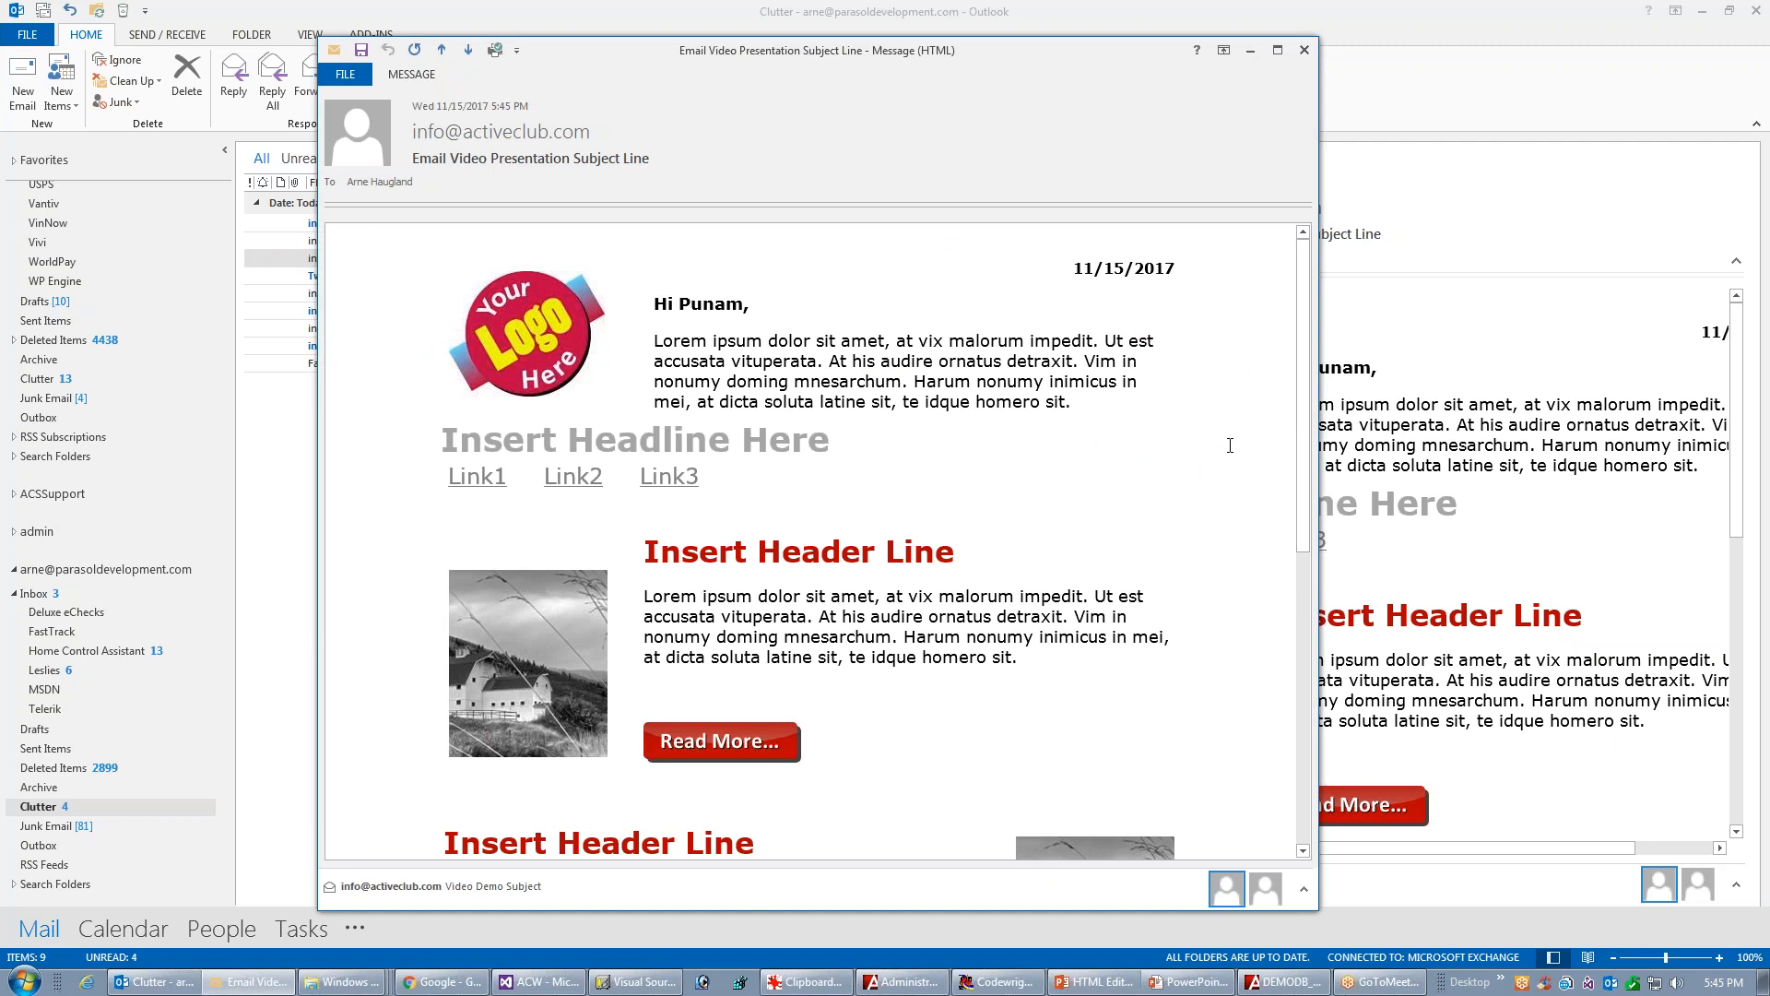
{"action": "left_click_drag", "start_coordinate": [1297, 465], "coordinate": [1263, 774]}
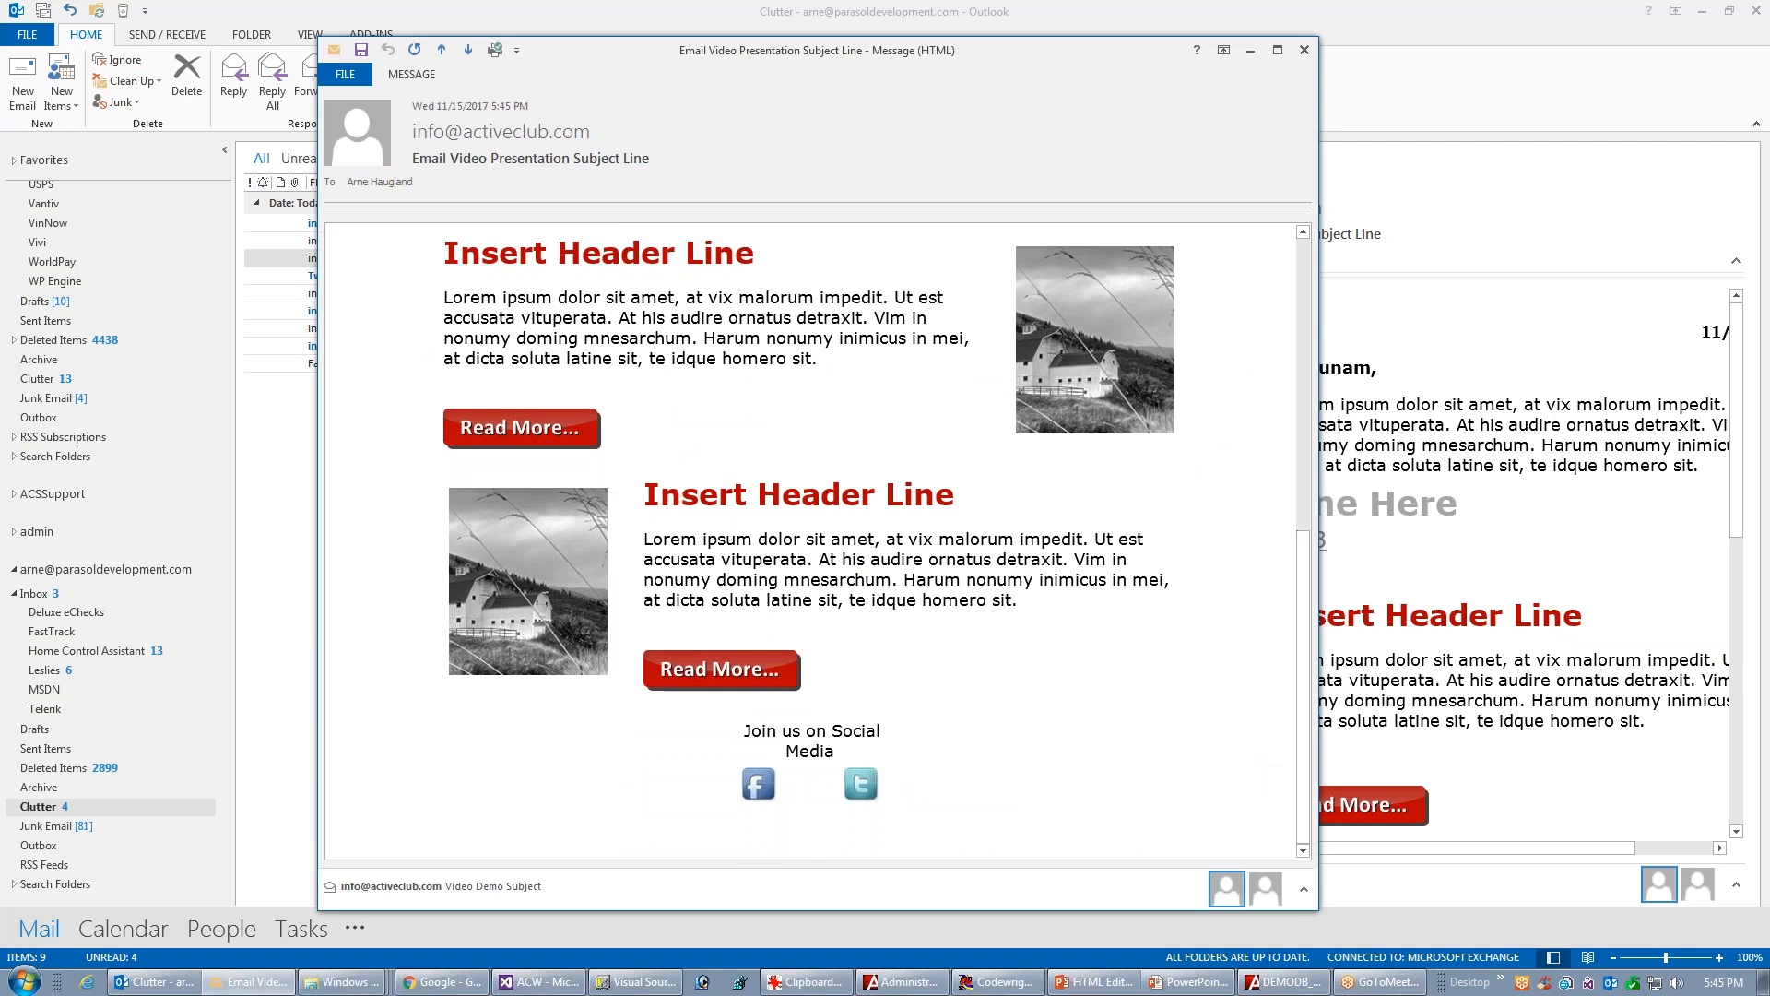
Test the second article's Read More button, close the web page it opens, and reopen the received newsletter message
{"action": "left_click", "coordinate": [516, 432]}
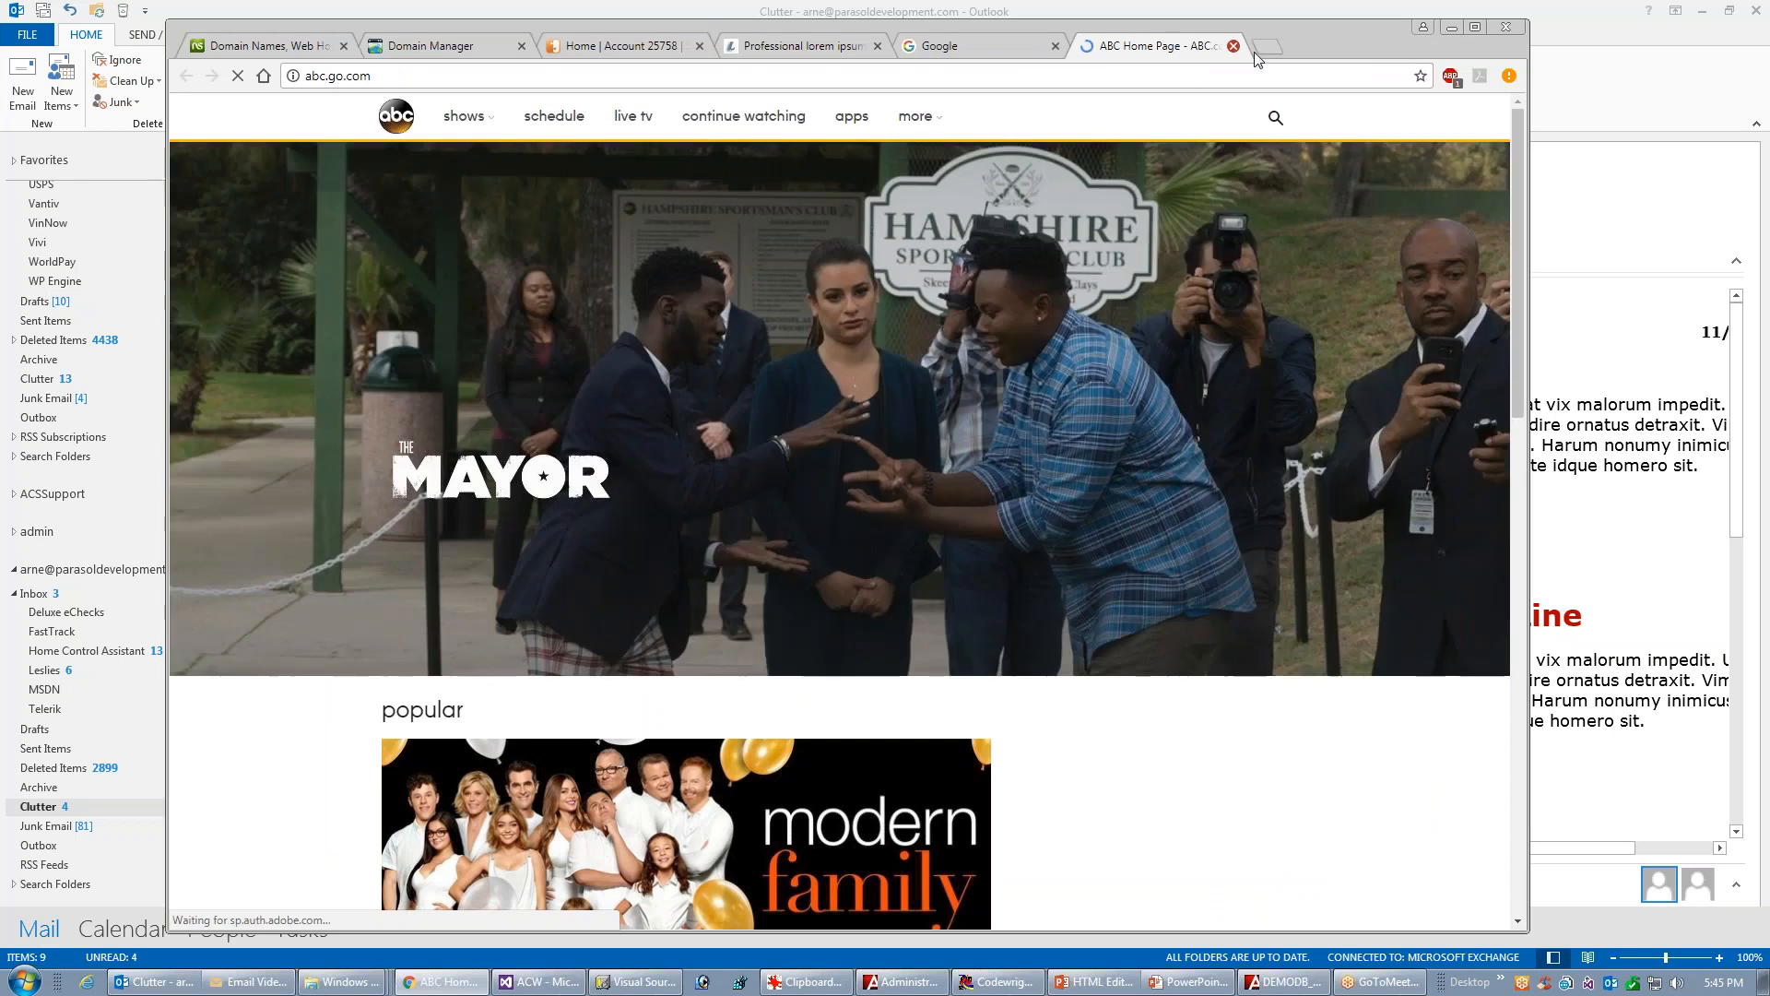
{"action": "left_click", "coordinate": [1234, 45]}
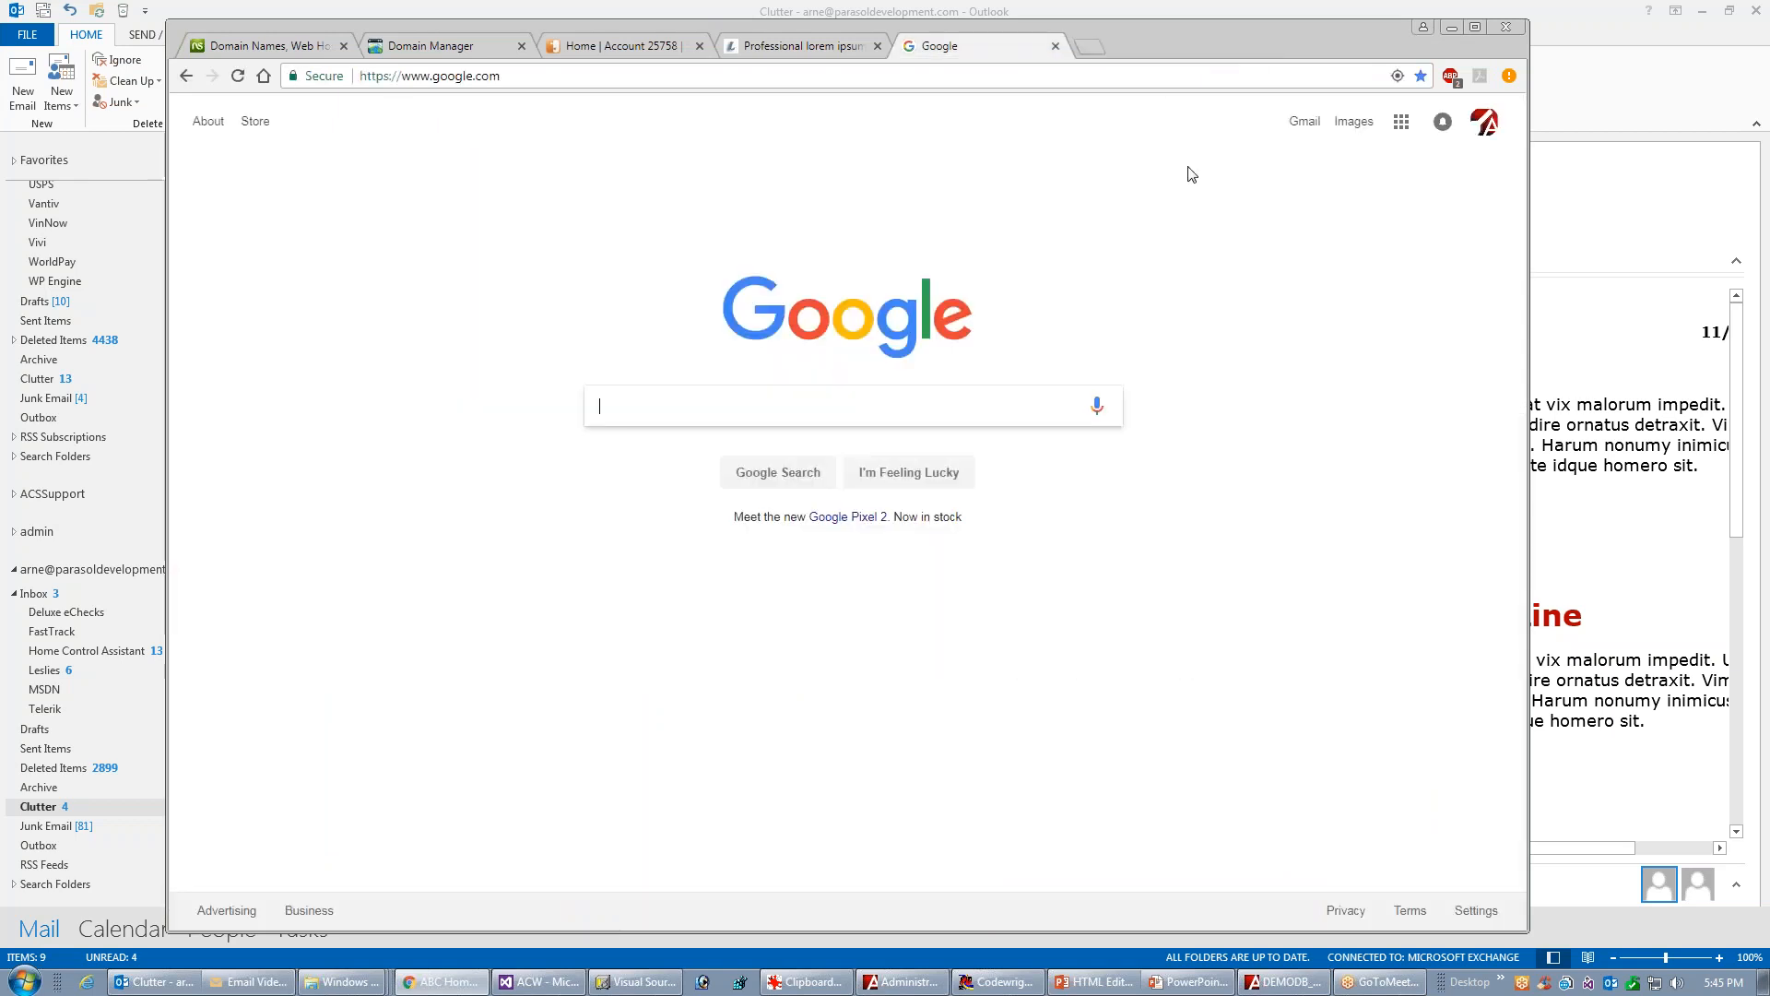
{"action": "left_click", "coordinate": [1554, 11]}
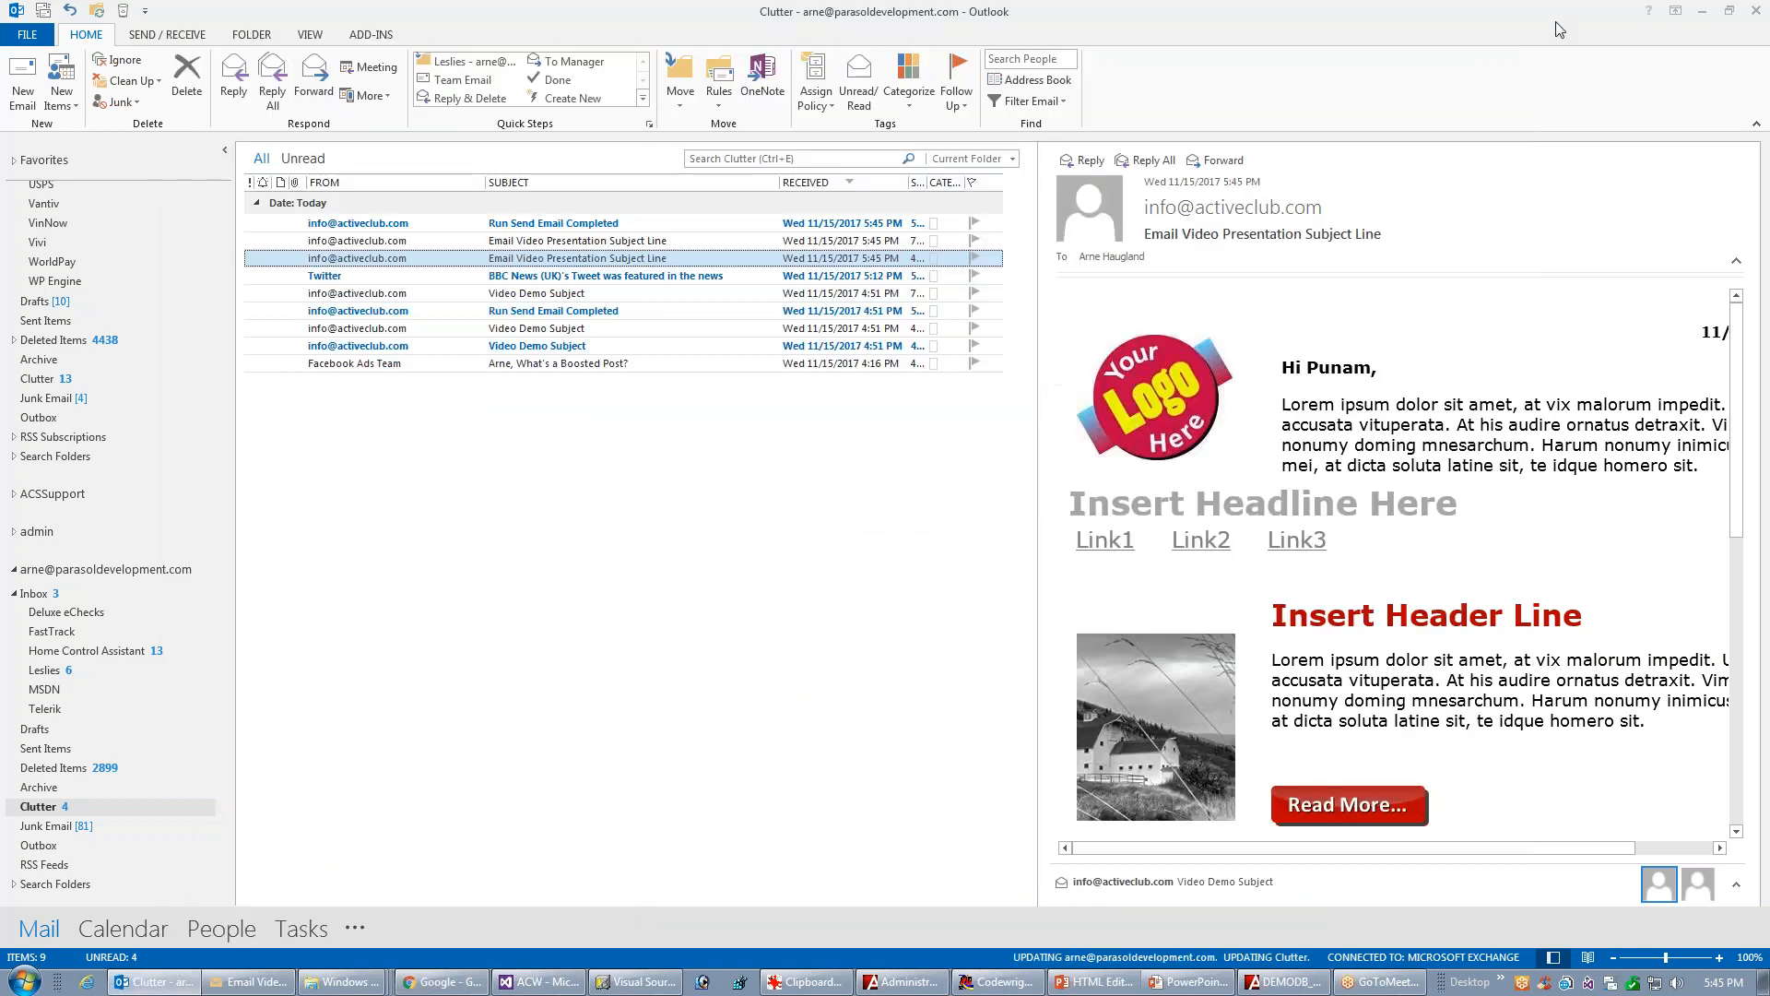
{"action": "double_click", "coordinate": [491, 261]}
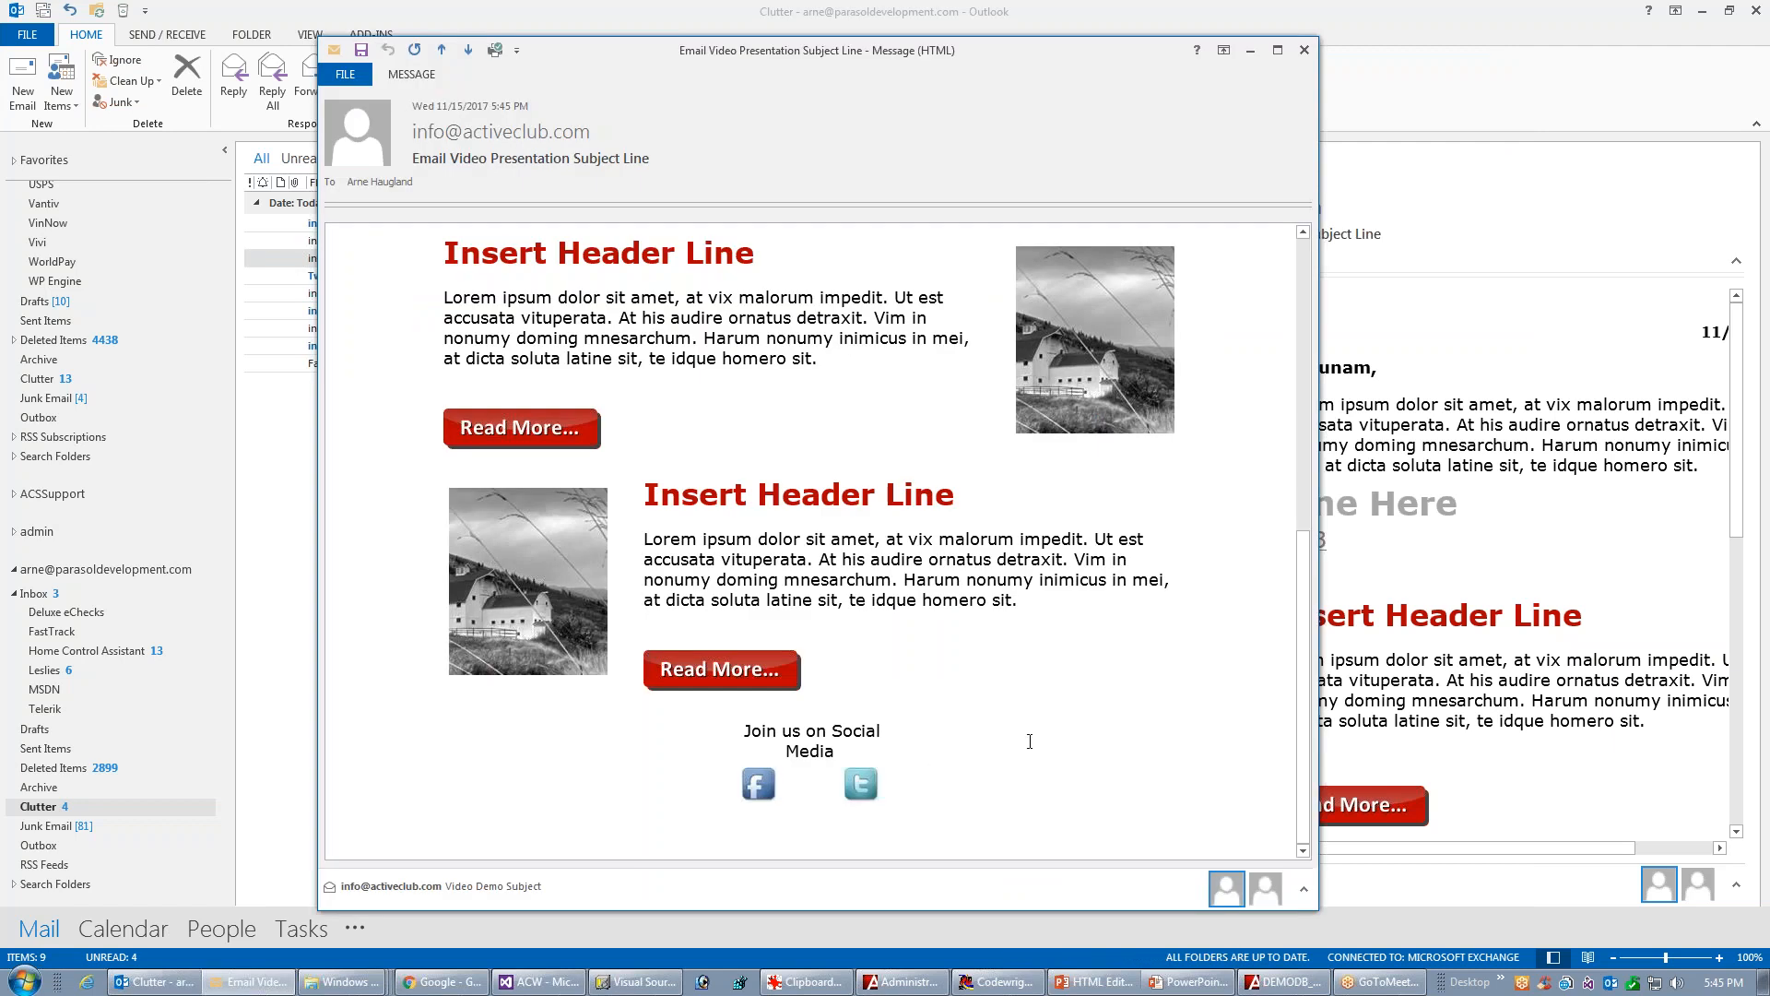
Return from the received message to the Active Club database, maximize the Dublin Winery Newsletter for Video template editor and preview the newsletter
{"action": "left_click_drag", "start_coordinate": [1306, 673], "coordinate": [1317, 365]}
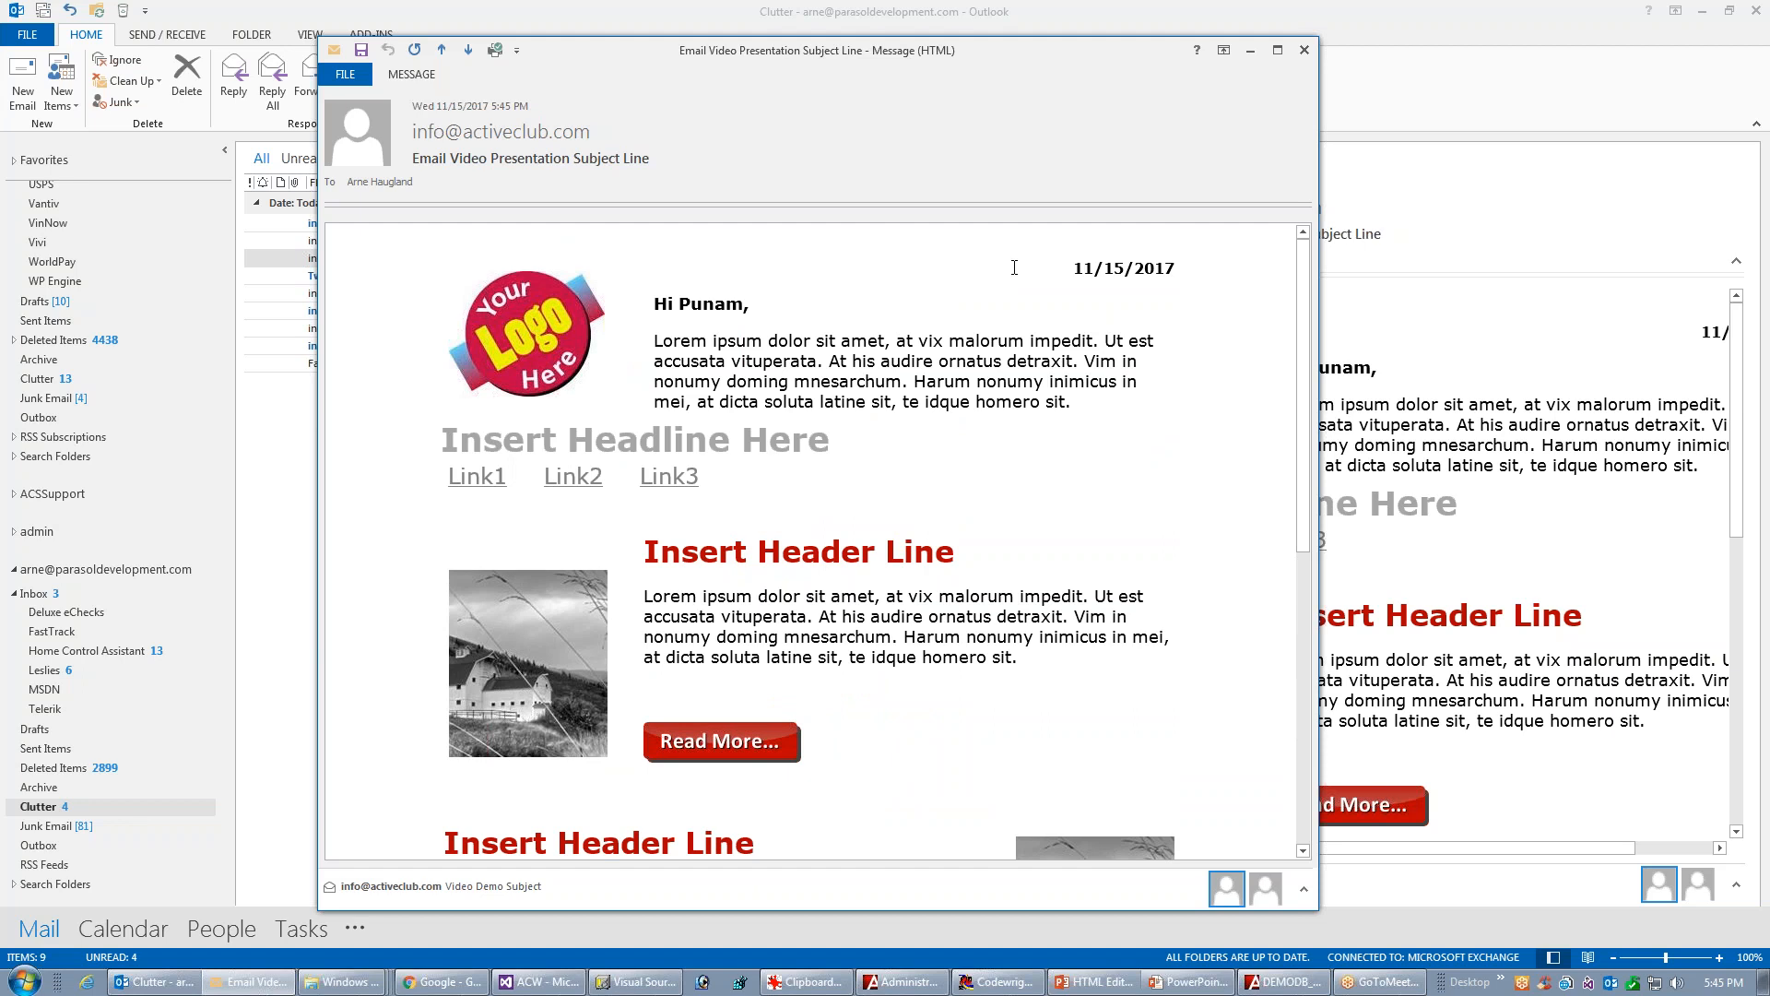
{"action": "left_click", "coordinate": [1265, 983]}
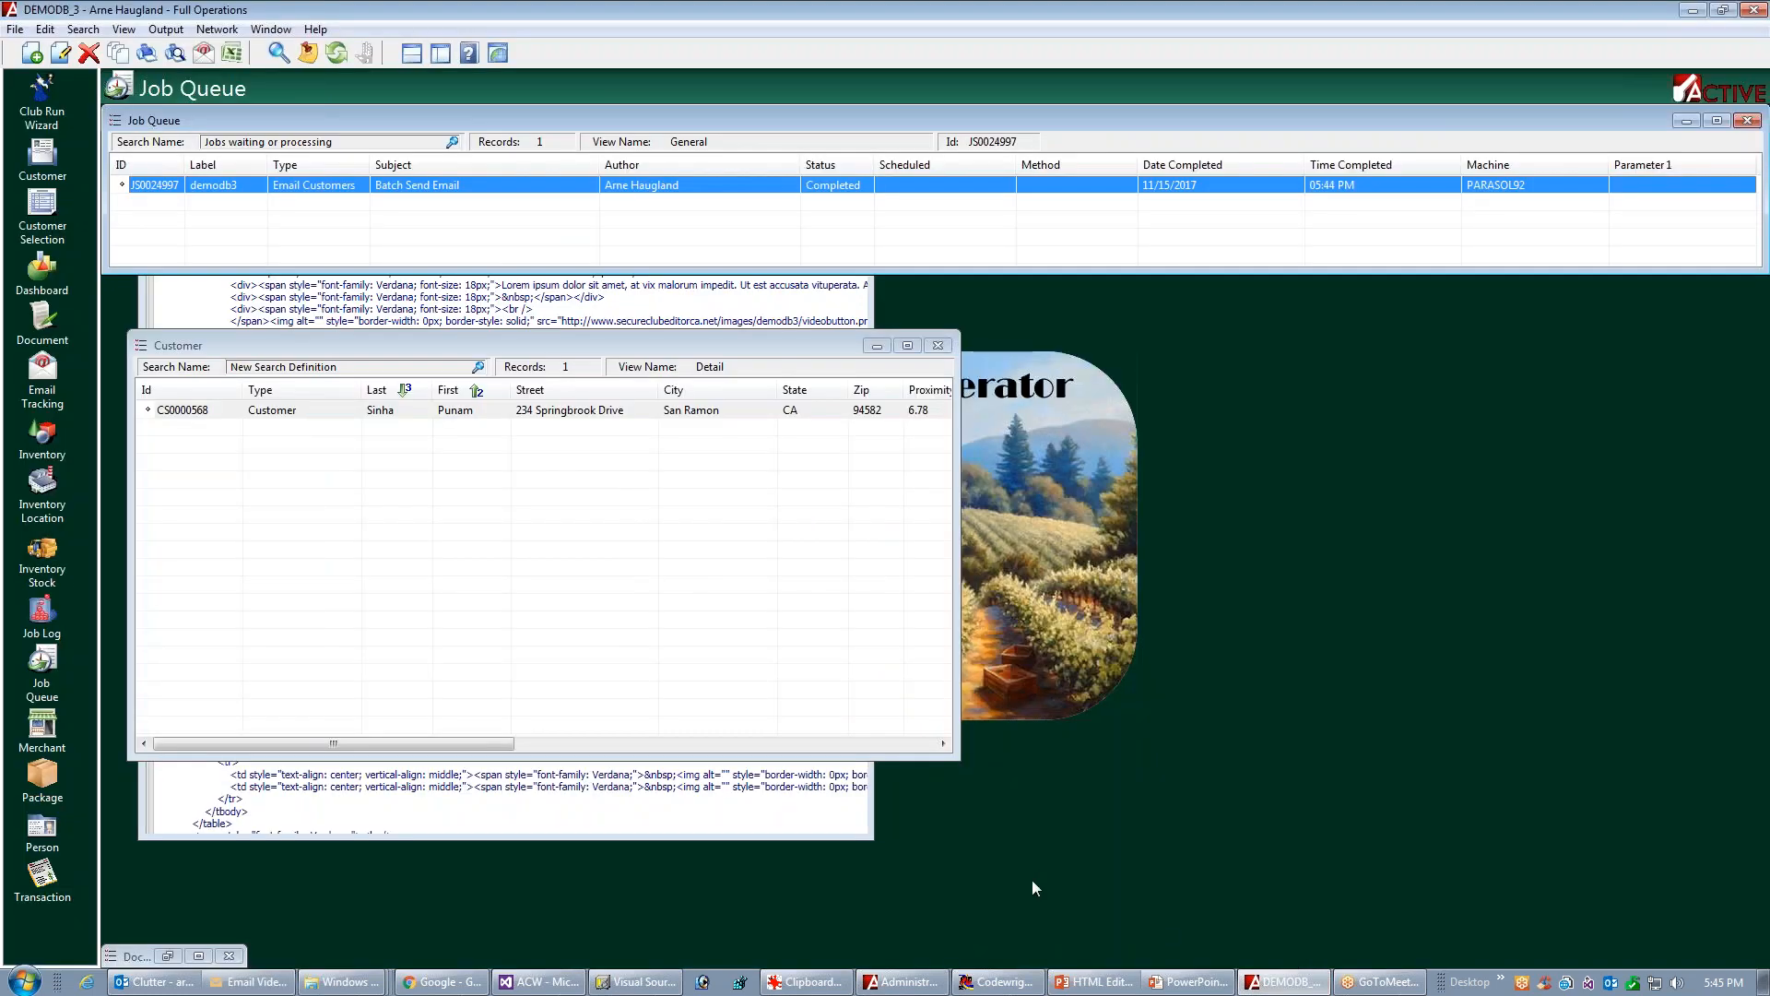
{"action": "left_click", "coordinate": [459, 309]}
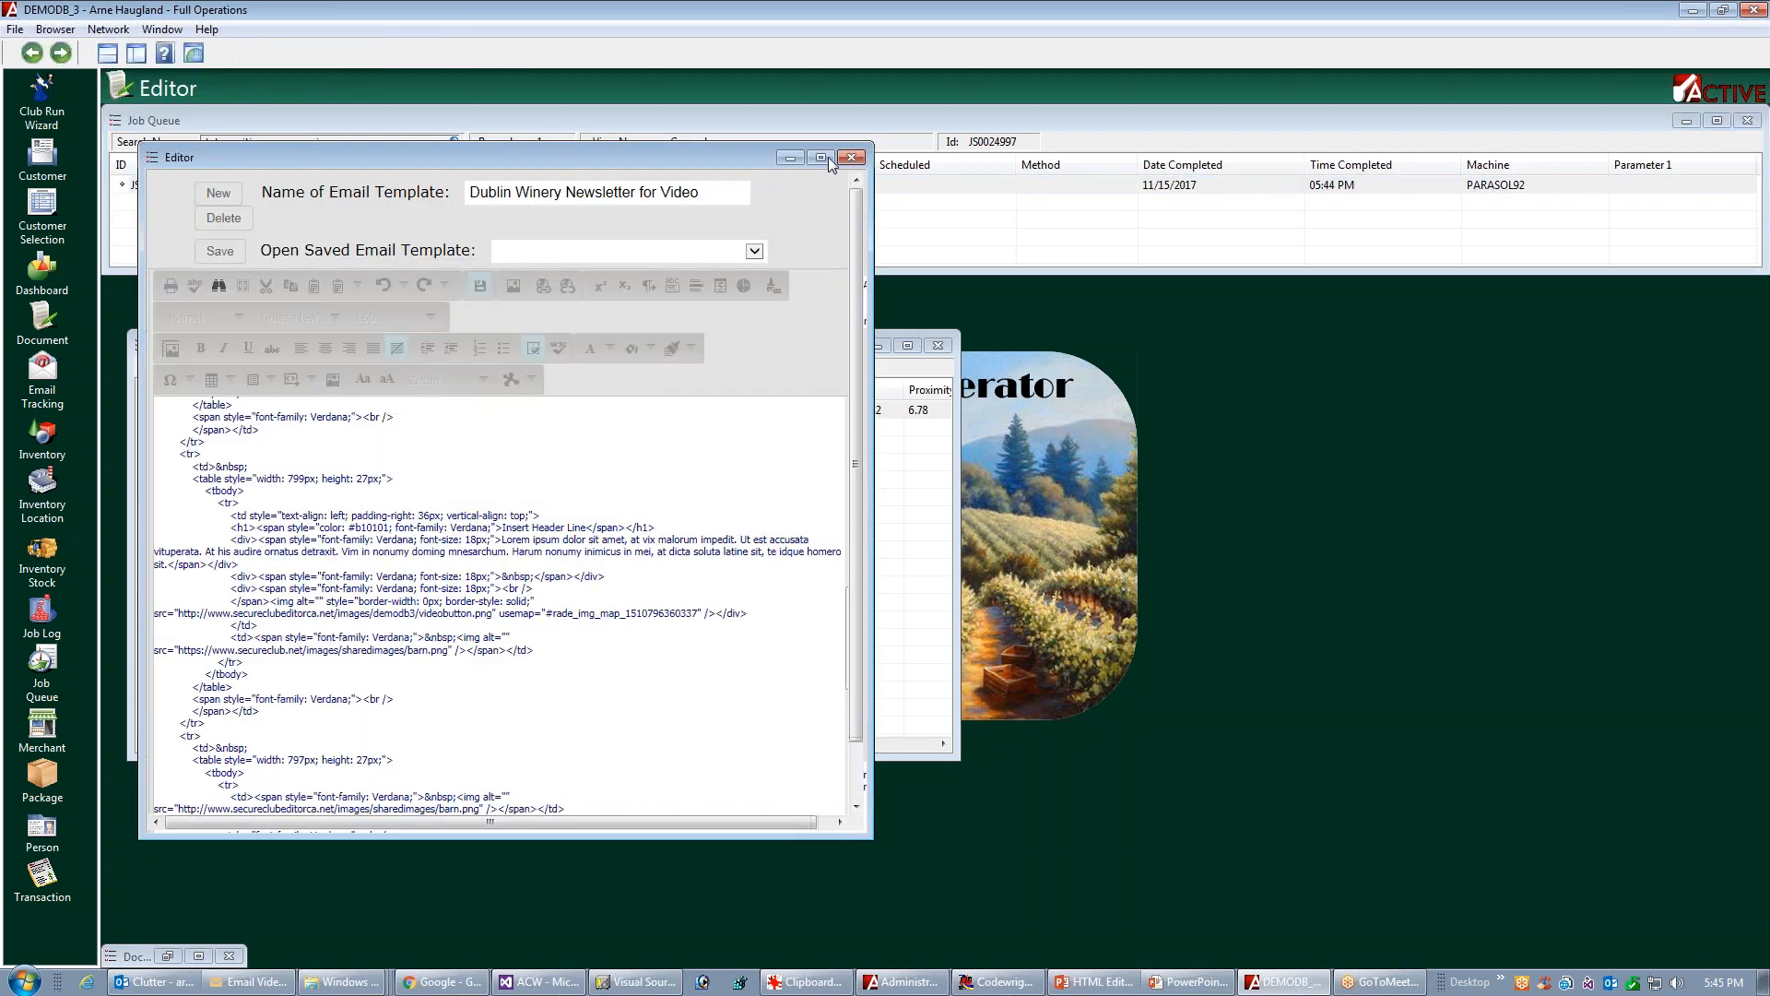
{"action": "left_click", "coordinate": [822, 157]}
{"action": "left_click", "coordinate": [318, 940]}
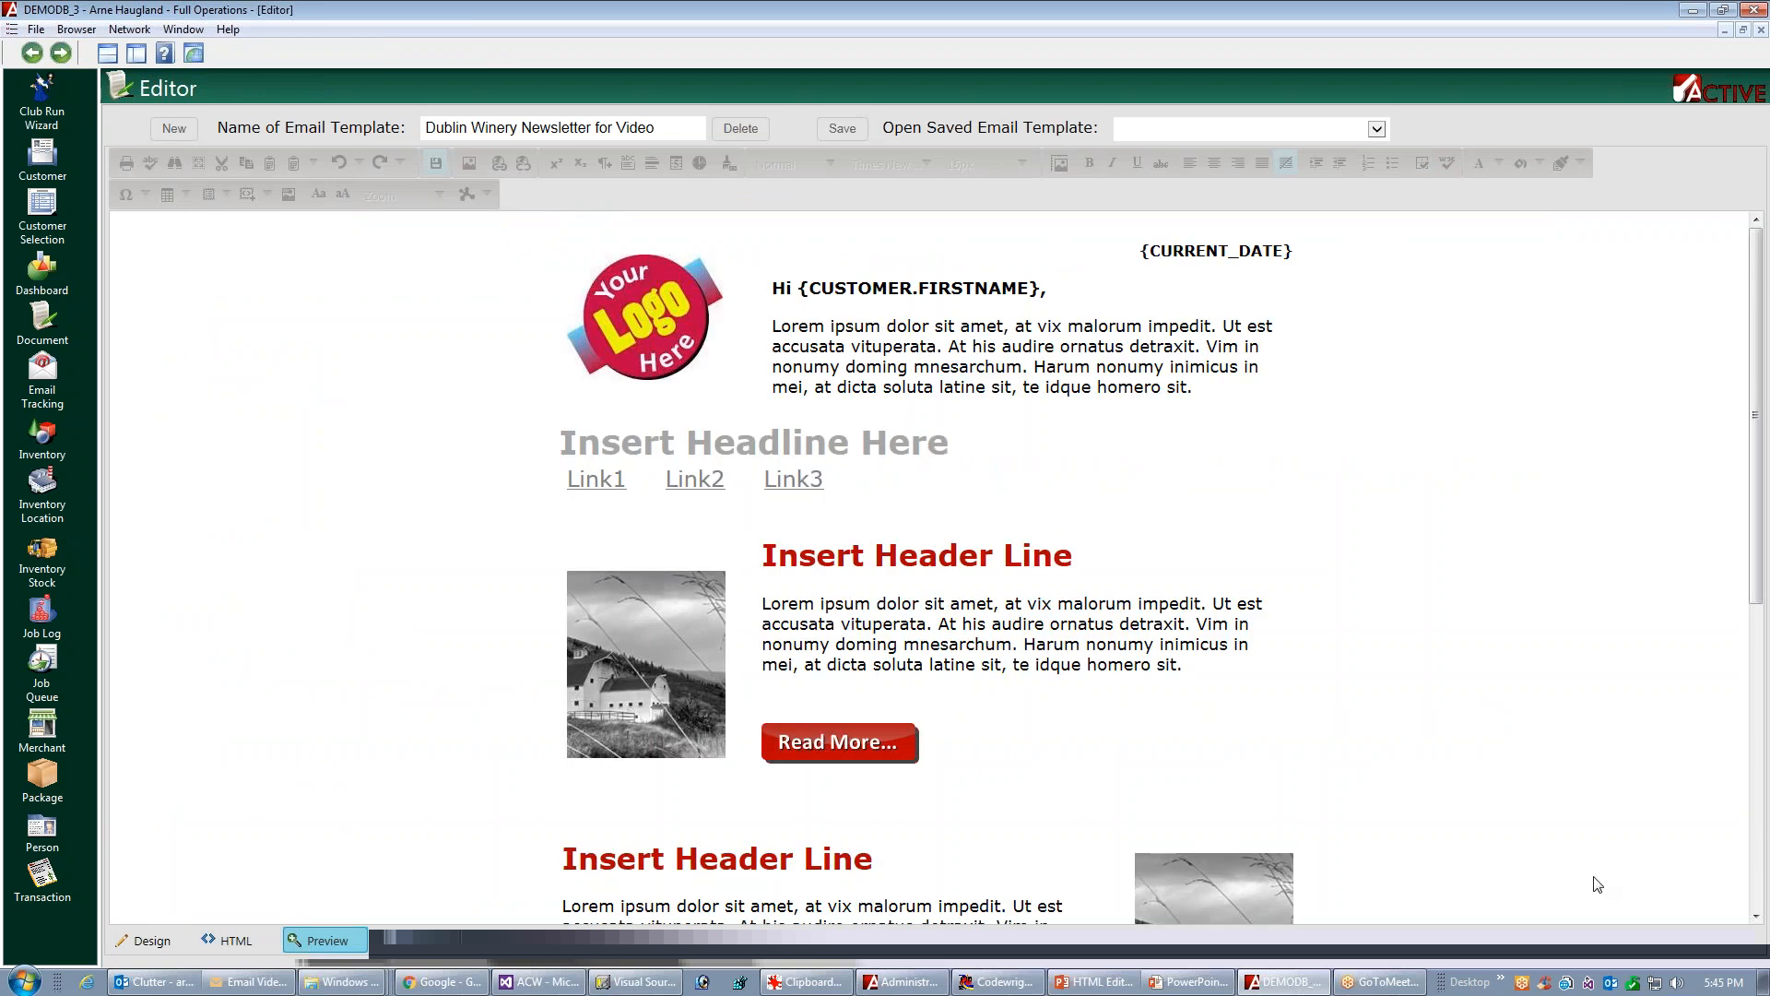
Switch to the PowerPoint slideshow and advance from the walkthrough summary to the closing slide
{"action": "left_click", "coordinate": [1177, 985]}
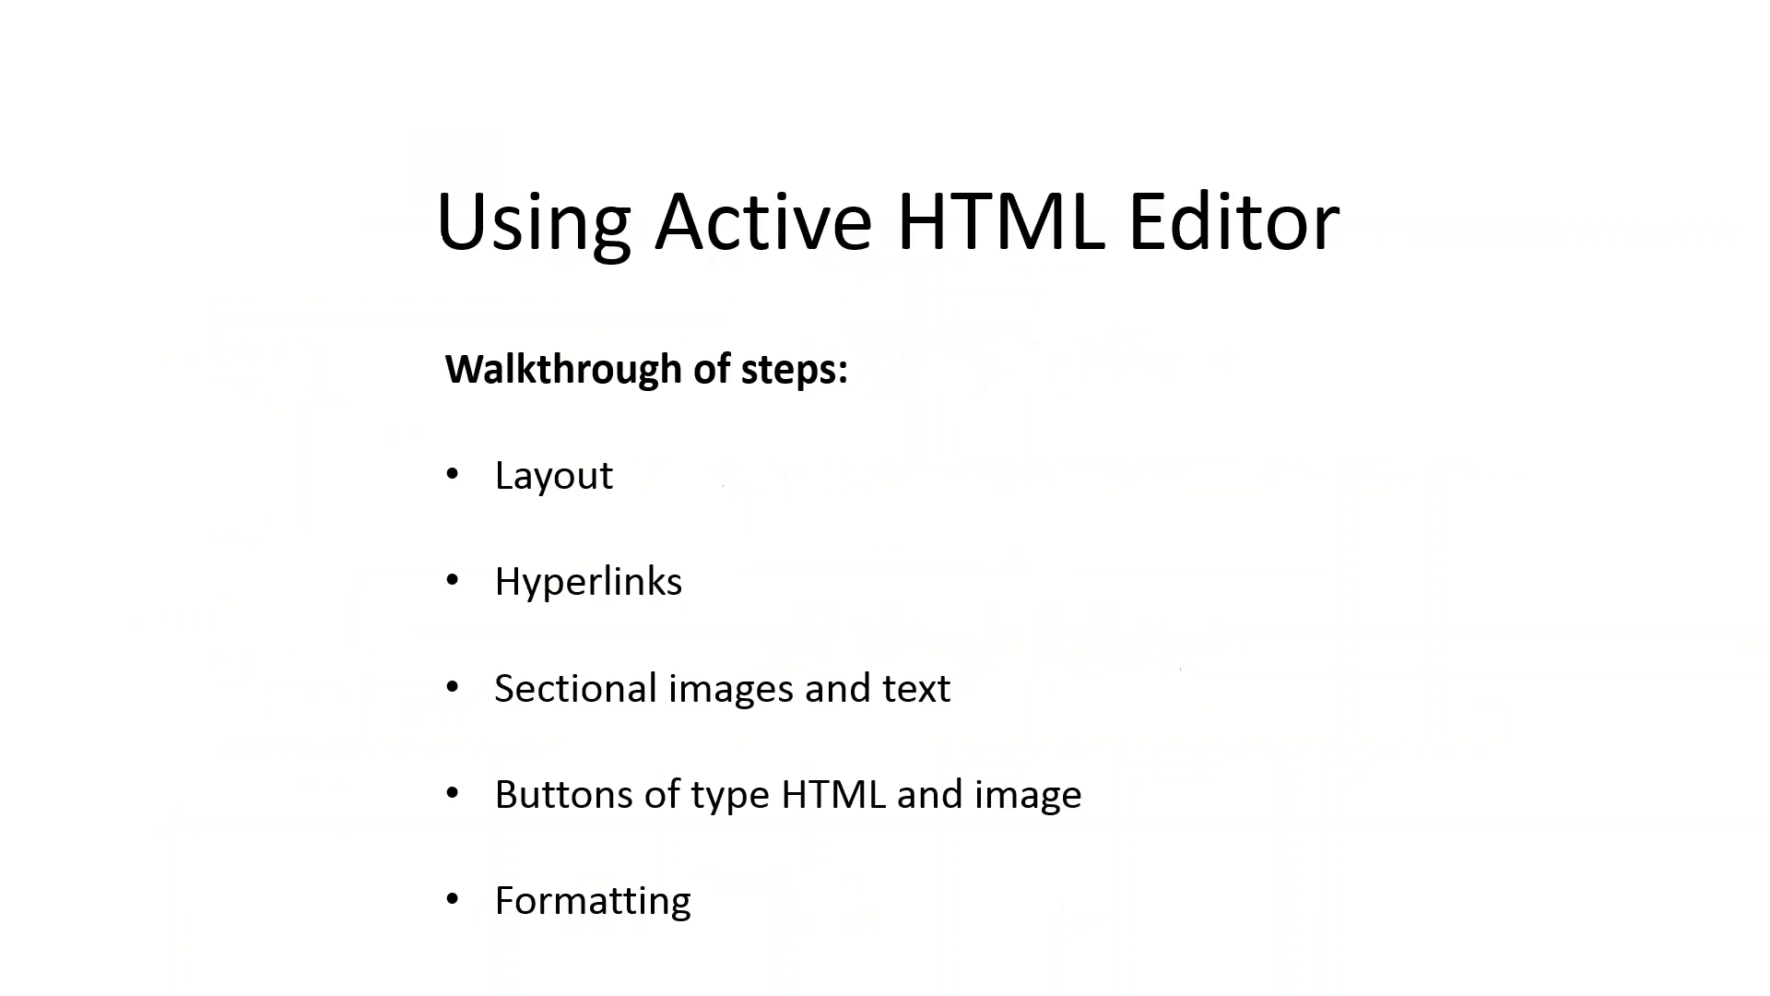
{"action": "key", "text": "Right"}
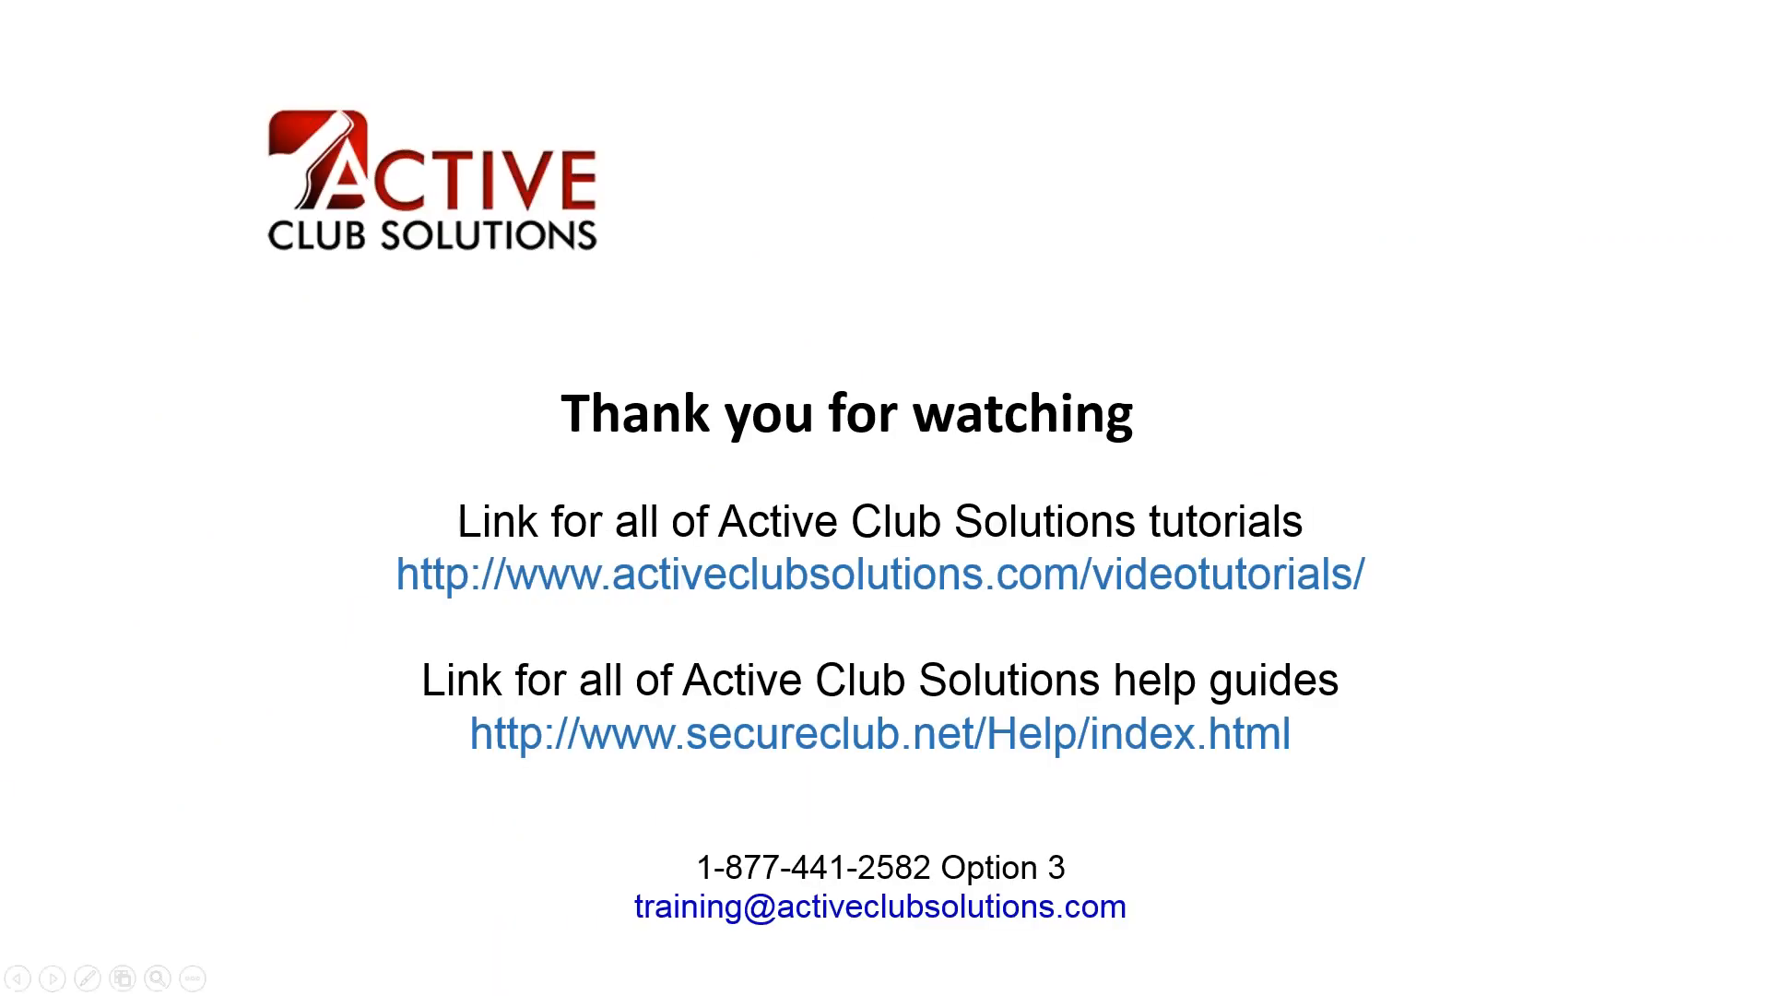